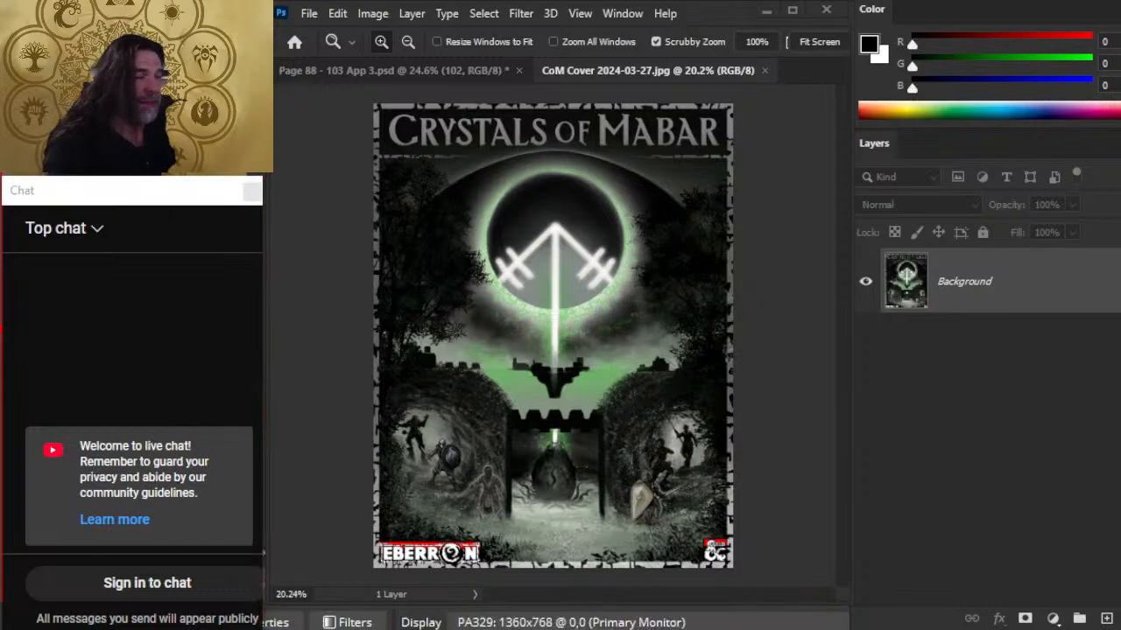
- Switch to the YouTube page of the Eberron Art Stream ep 374 and like the video
key("alt+Tab")
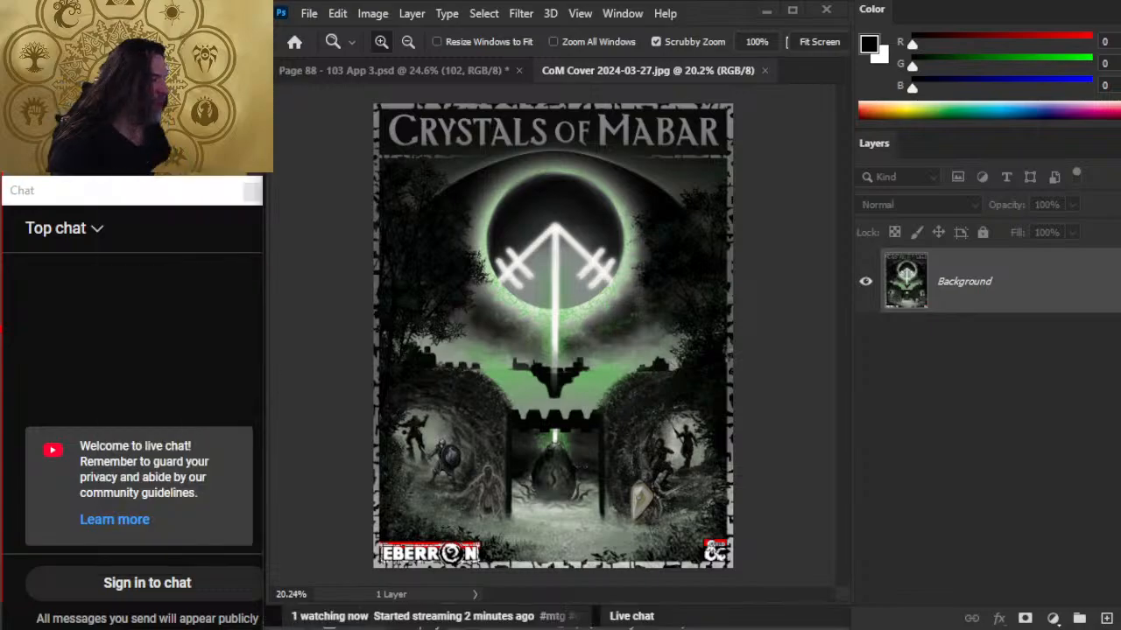
key("alt+Tab")
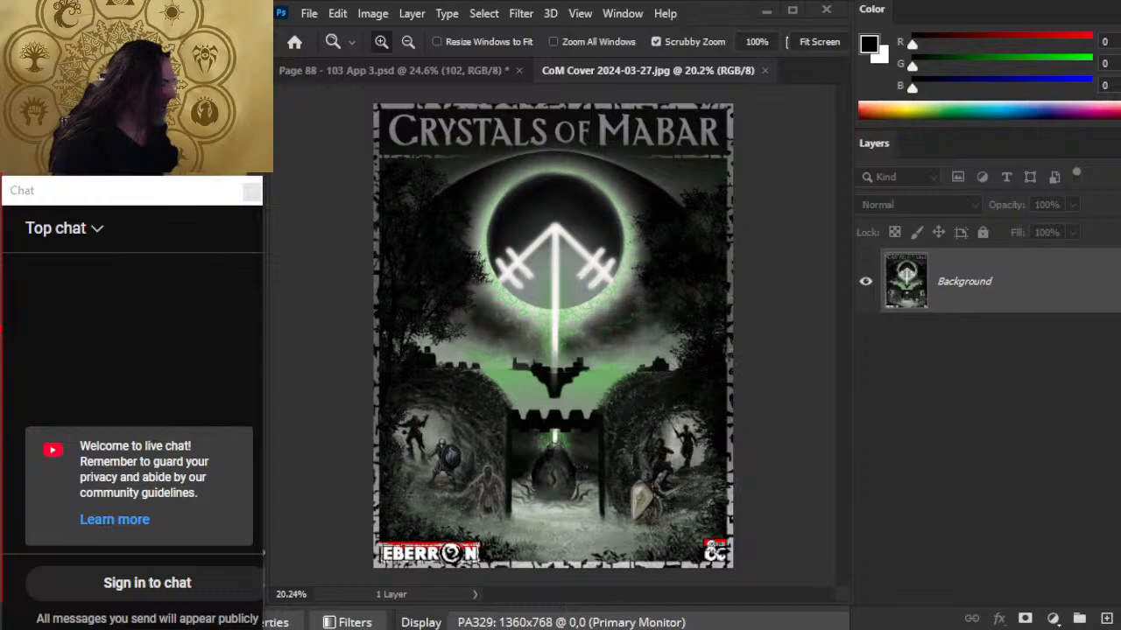
left_click(429, 620)
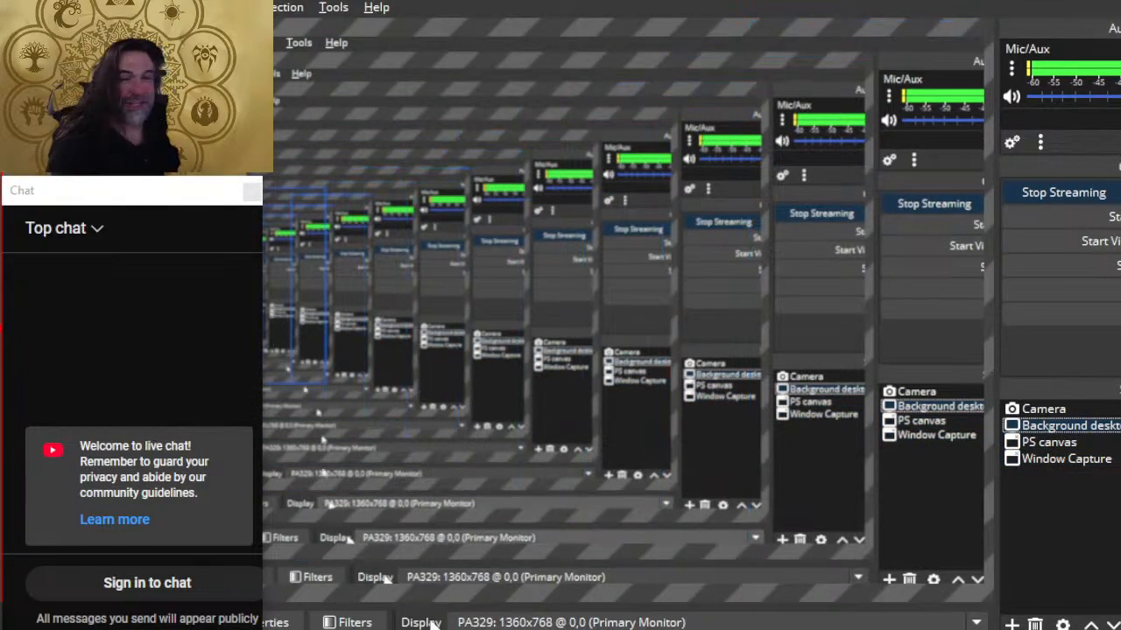
key("alt+Tab")
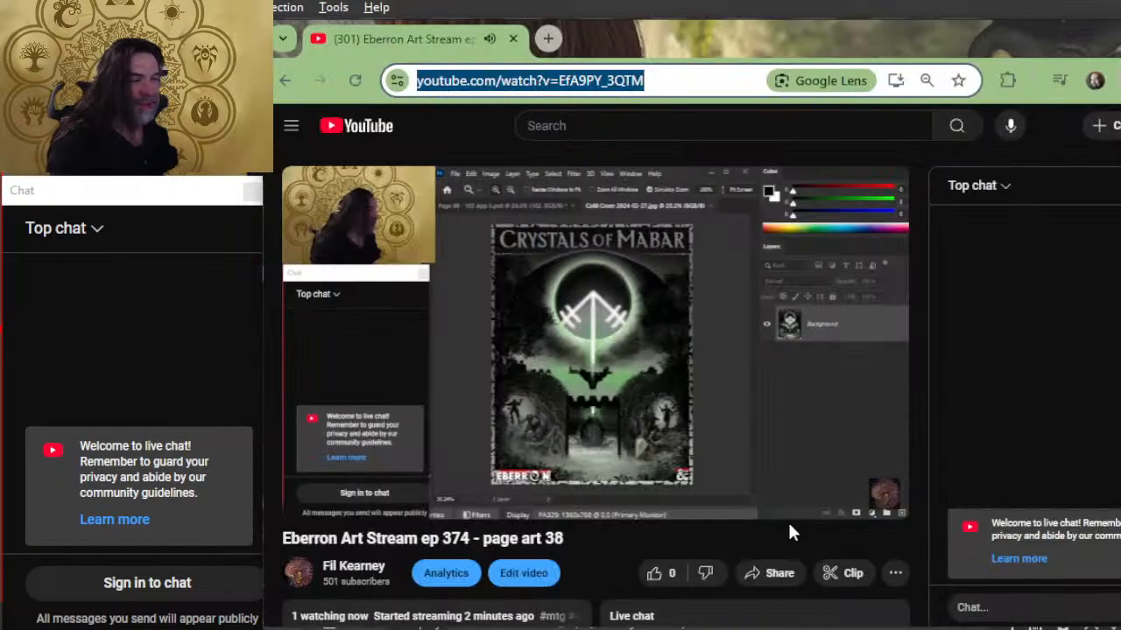
left_click(665, 582)
- Expand the stream's description and look through its playlist, community and DMsGuild product links
scroll(584, 407, "down", 2)
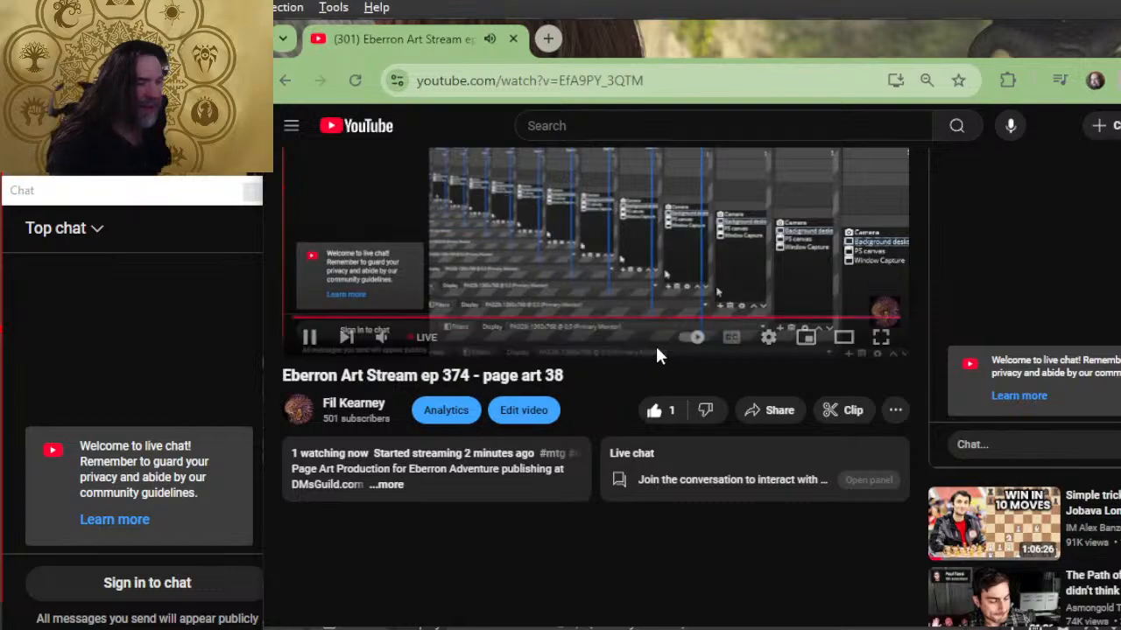
scroll(659, 354, "down", 2)
left_click(389, 323)
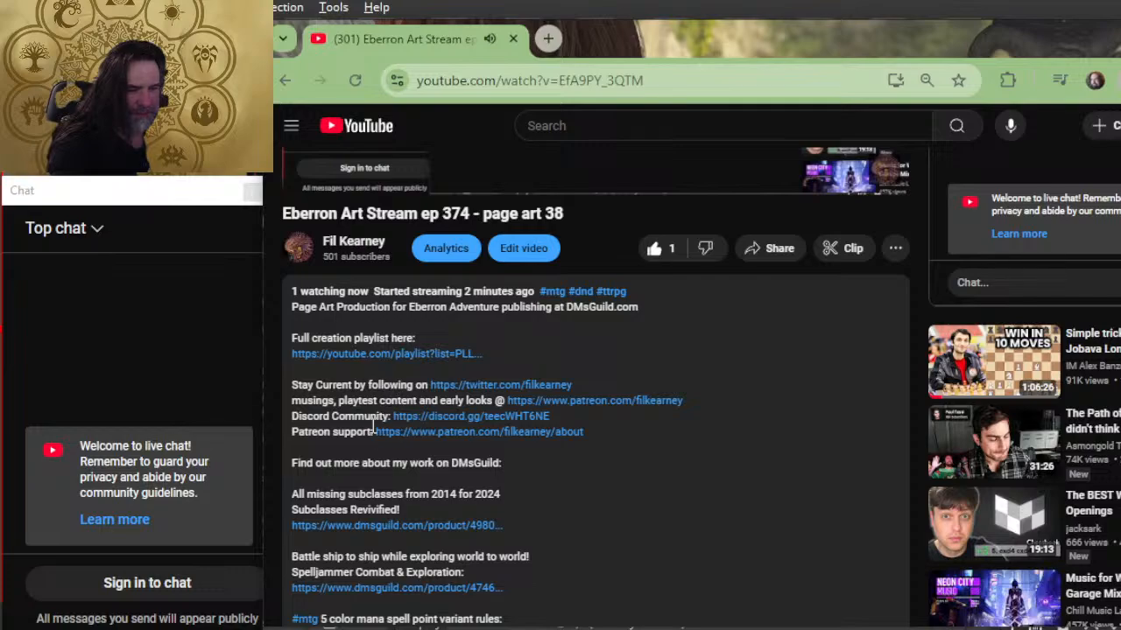
mouse_move(418, 194)
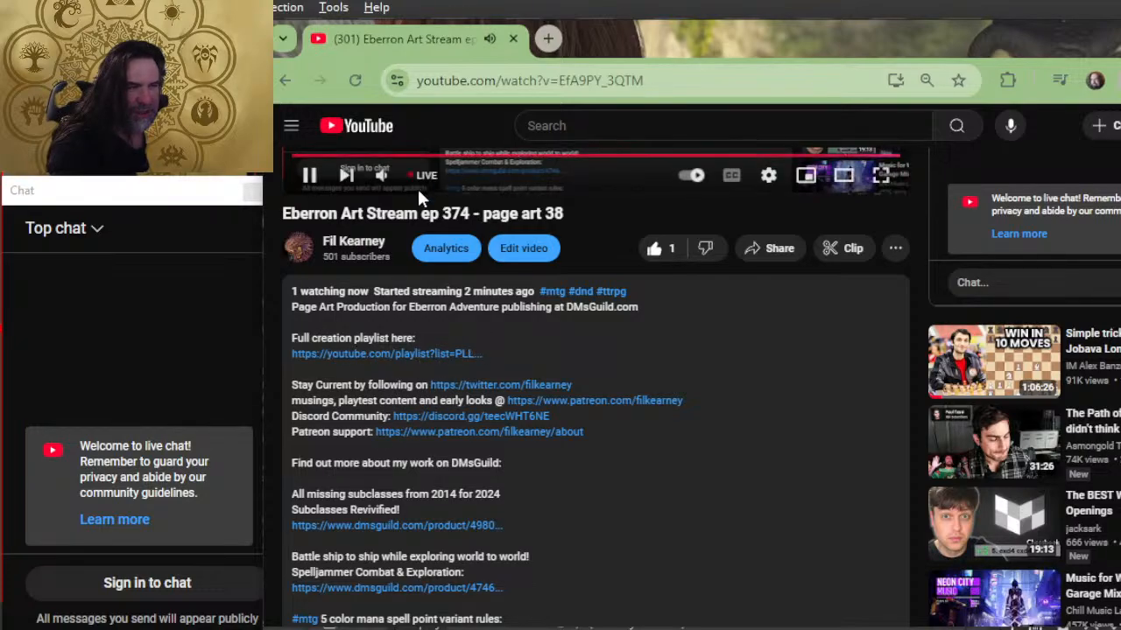
scroll(648, 324, "down", 4)
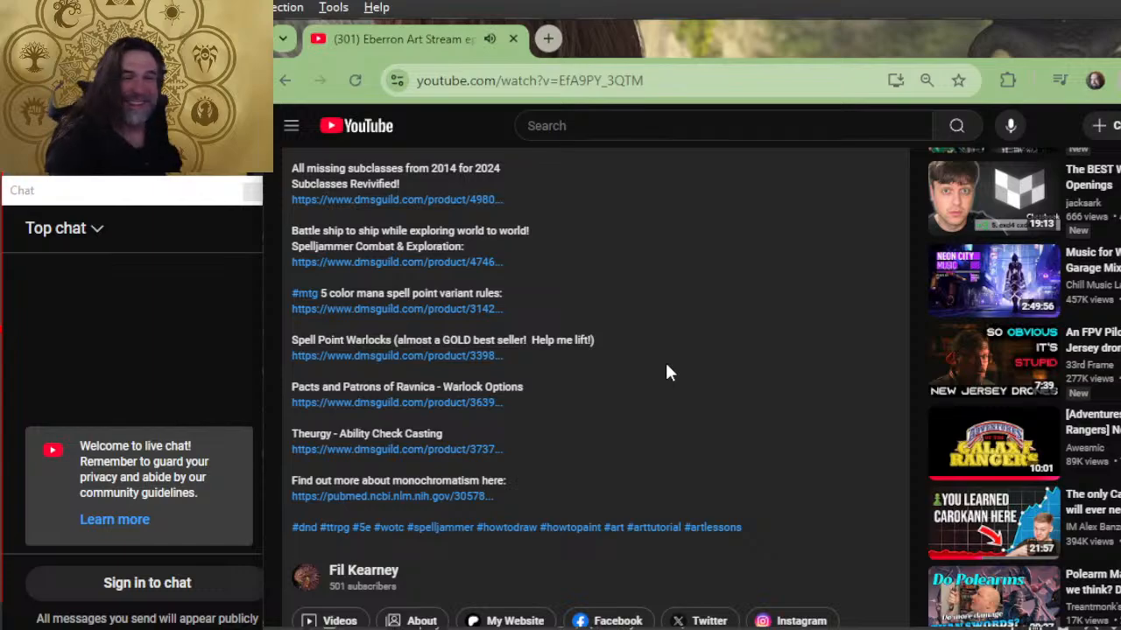
scroll(571, 348, "up", 5)
key("alt+Tab")
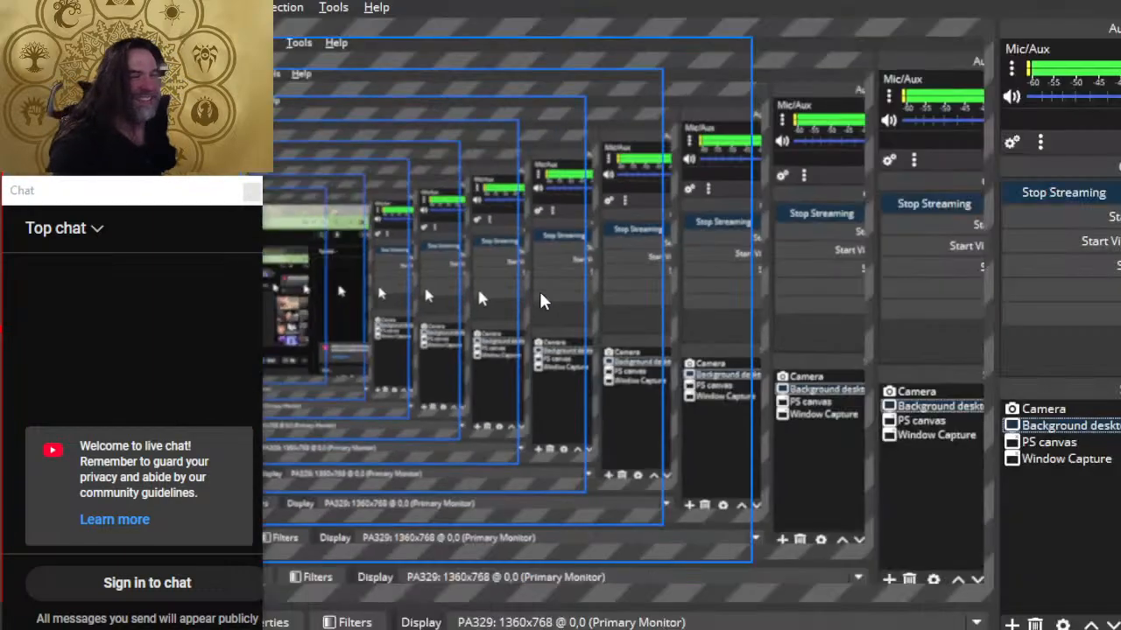
key("alt+Tab")
scroll(560, 385, "down", 8)
scroll(525, 398, "up", 3)
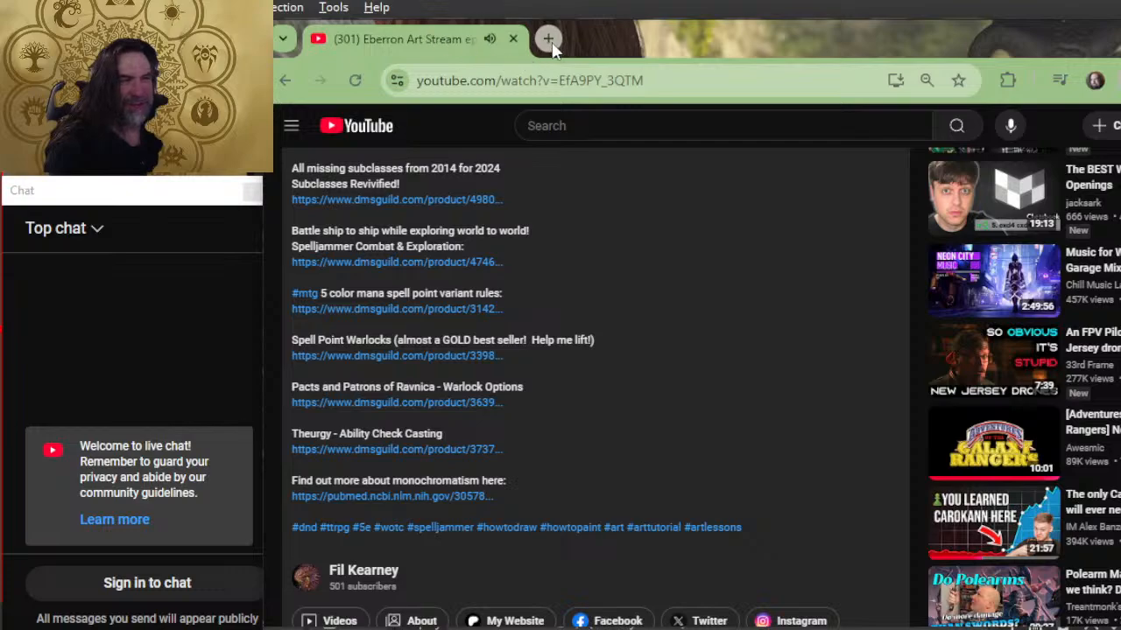
- Switch to Photoshop and close the CoM Cover 2024-03-27.jpg document
key("alt+Tab")
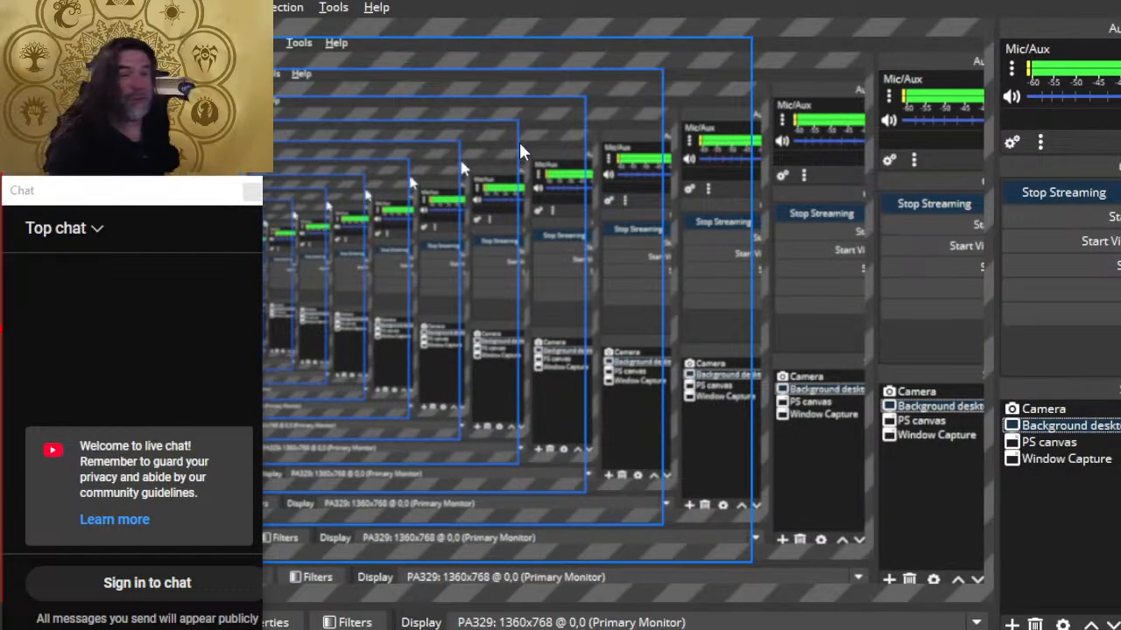
key("alt+Tab")
key("alt+Tab")
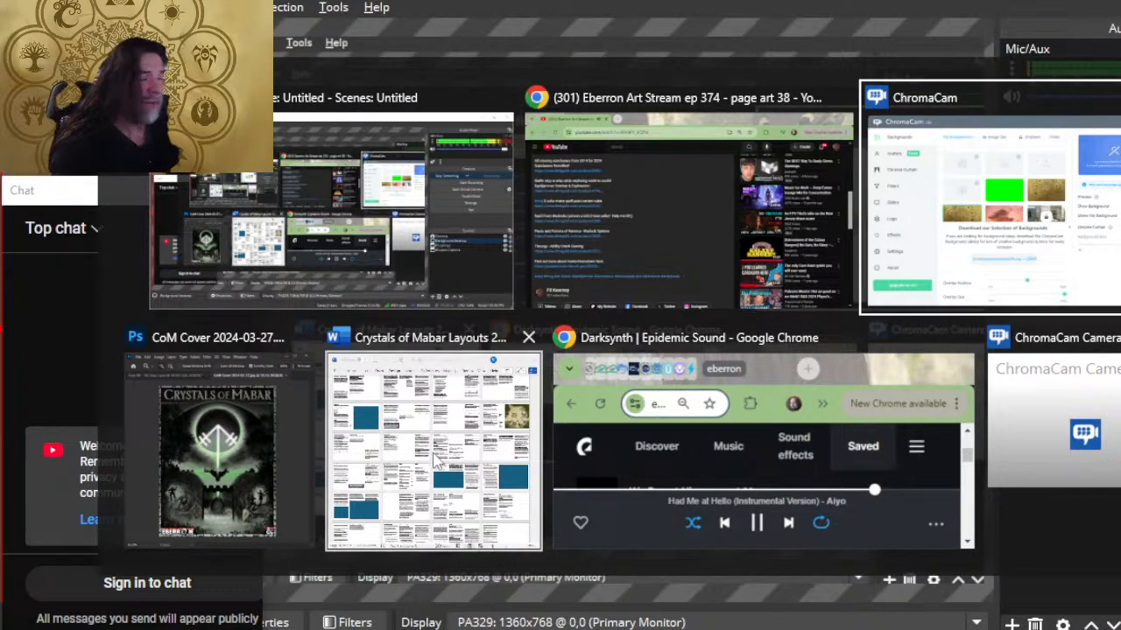
key("alt+Tab")
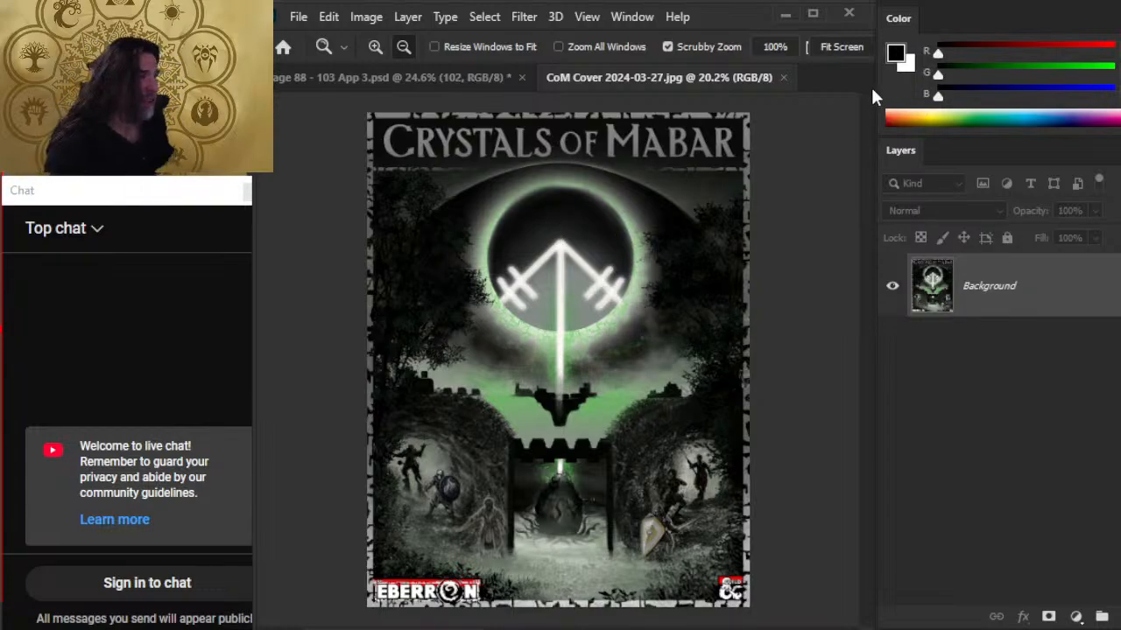
left_click(783, 77)
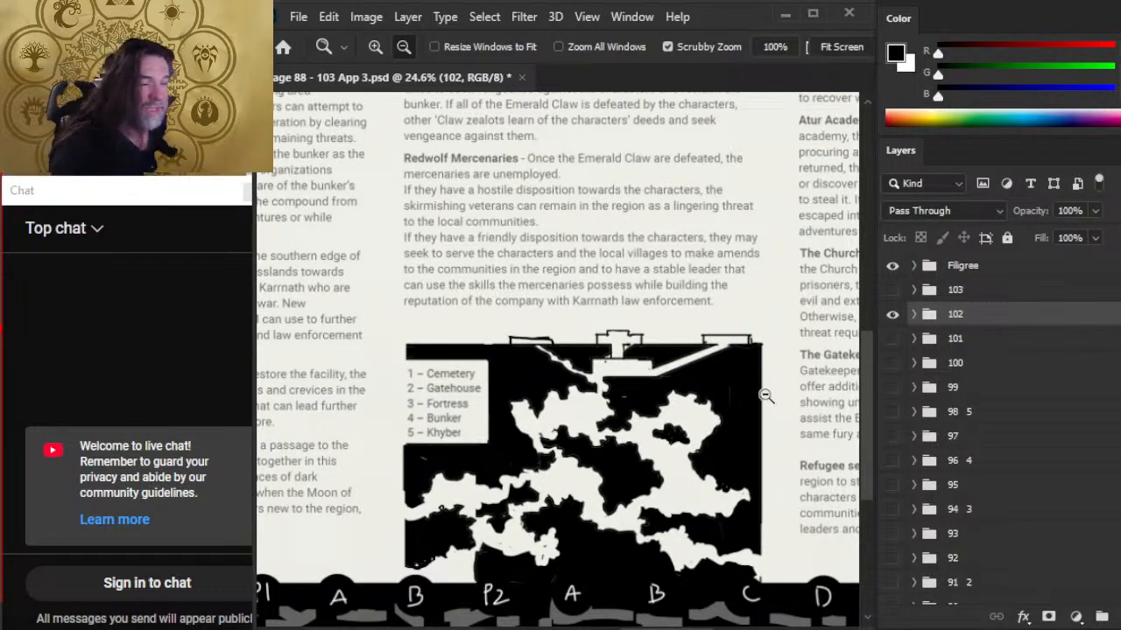
- Expand layer group 102, check what the group and Layer 153 contain by toggling their visibility, and select Layer 153
left_click_drag(776, 426, 733, 488)
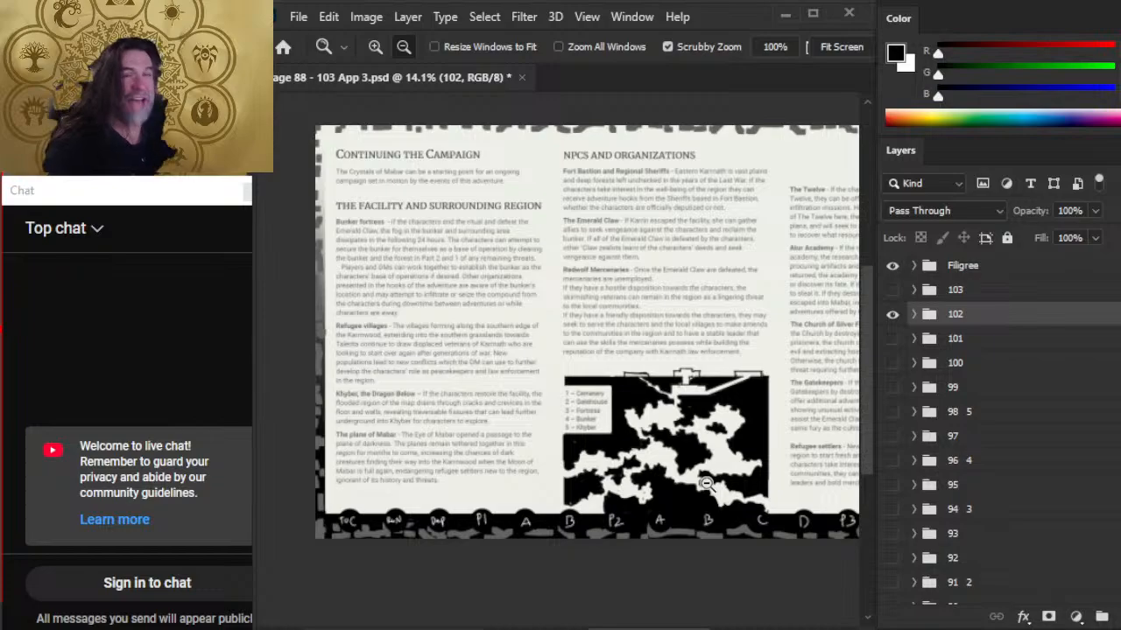
left_click(892, 315)
left_click(892, 314)
left_click(913, 314)
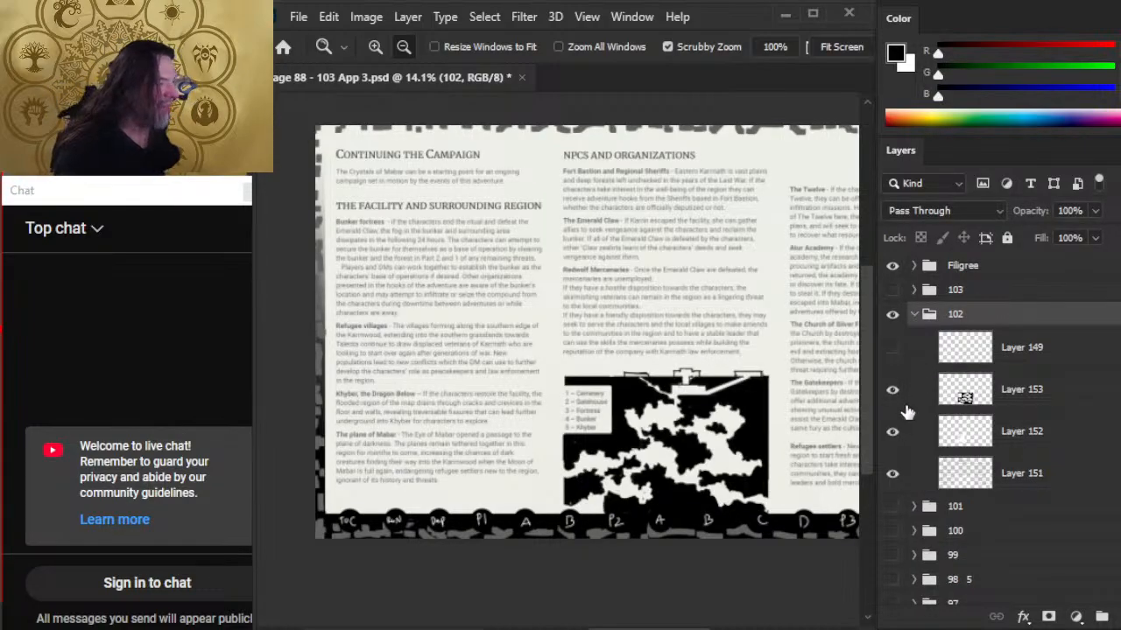
left_click(892, 390)
left_click(892, 390)
left_click(915, 394)
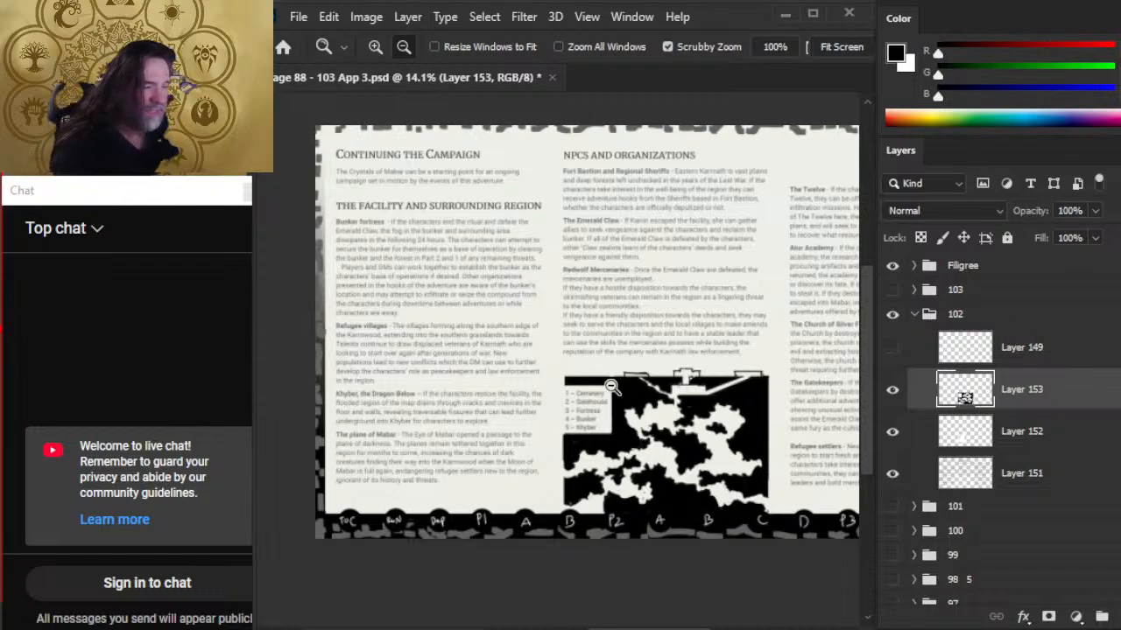
- Smudge the cave map's left edge outward into ragged streaks down to its lower corner, using brush size 150 at 40% strength
left_click_drag(611, 386, 578, 374)
key("r")
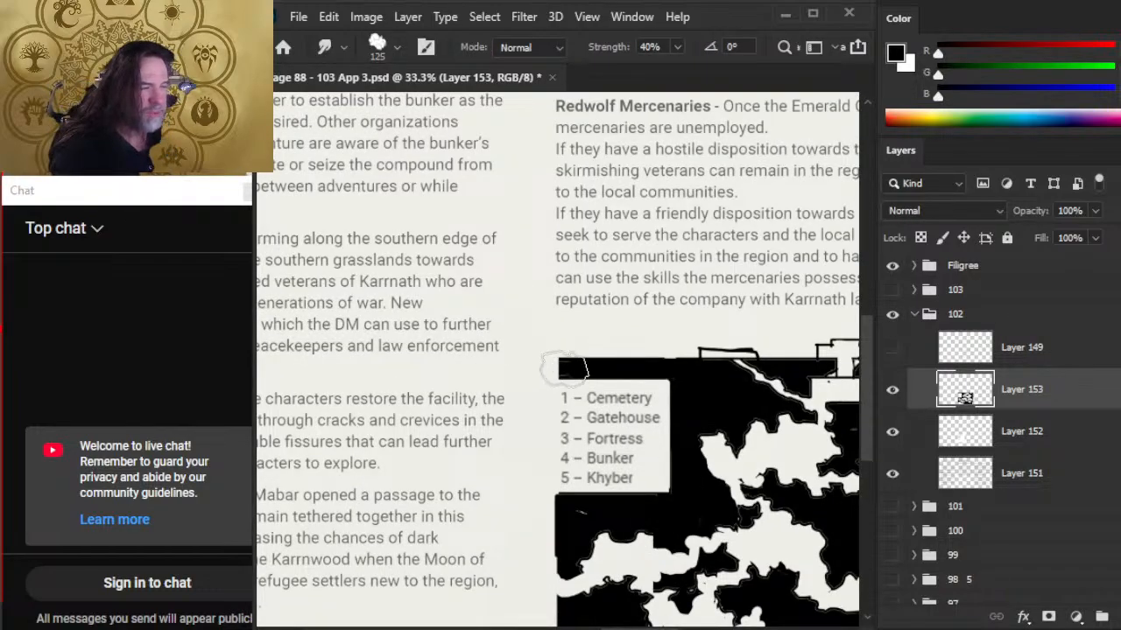
key("bracketright")
mouse_move(560, 367)
left_mouse_down()
mouse_move(519, 367)
mouse_move(580, 366)
mouse_move(544, 364)
mouse_move(578, 368)
mouse_move(578, 394)
mouse_move(565, 381)
mouse_move(566, 416)
mouse_move(546, 408)
mouse_move(545, 465)
mouse_move(561, 475)
mouse_move(553, 407)
mouse_move(530, 405)
mouse_move(545, 383)
mouse_move(516, 384)
mouse_move(508, 352)
mouse_move(513, 370)
mouse_move(572, 357)
left_mouse_up()
scroll(576, 528, "down", 3)
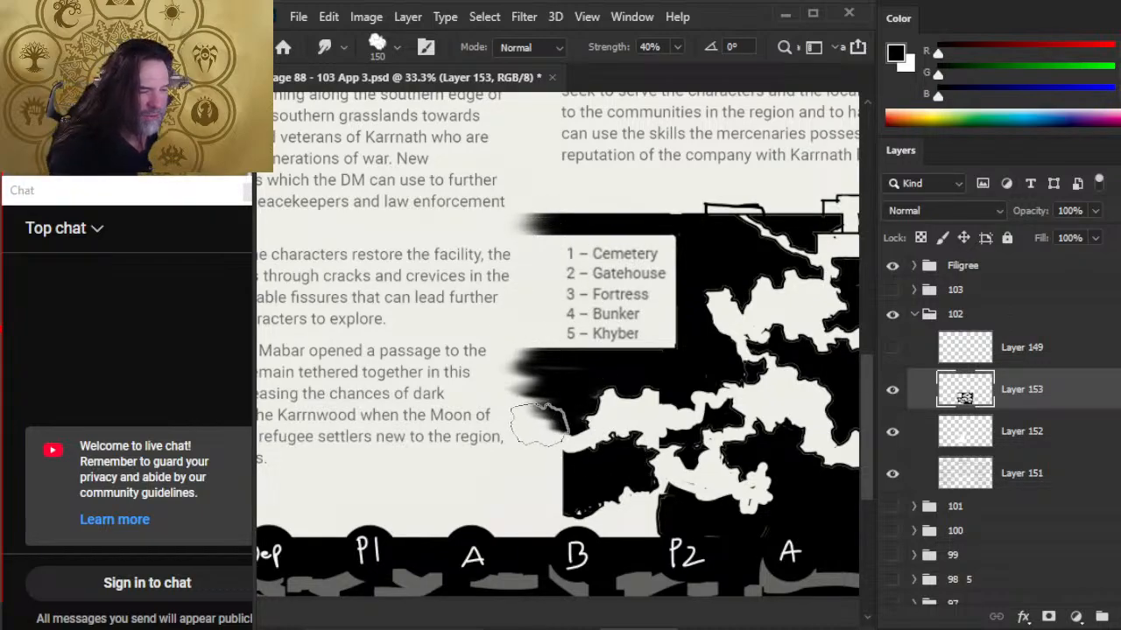
mouse_move(539, 425)
left_mouse_down()
mouse_move(570, 488)
mouse_move(568, 469)
mouse_move(539, 512)
mouse_move(569, 507)
left_mouse_up()
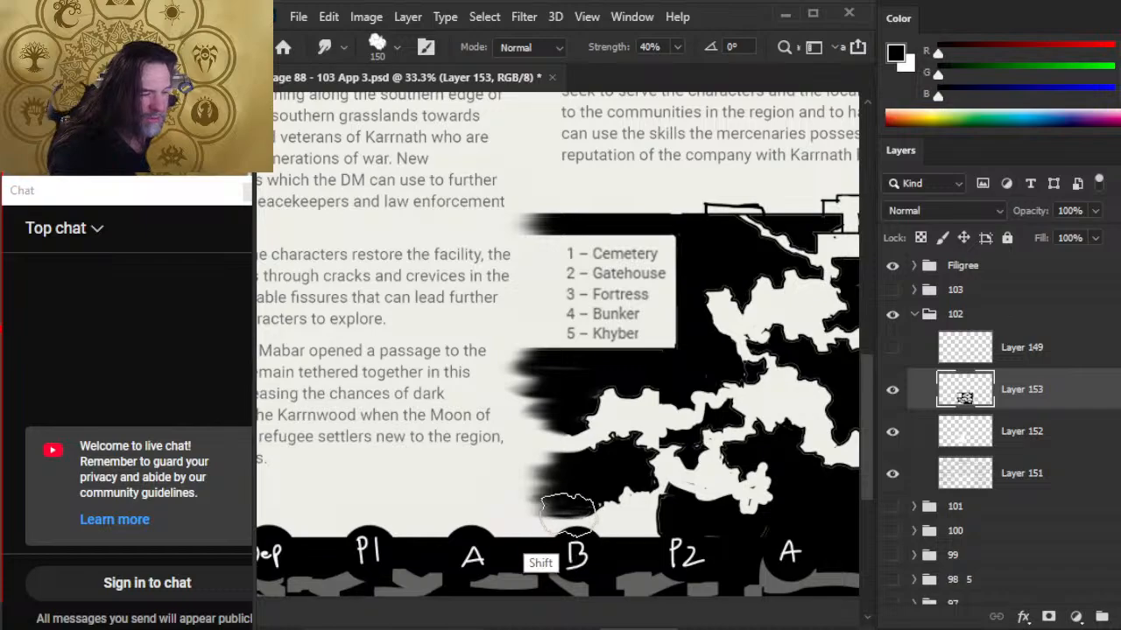
- Smudge the cave map's right edge outward from the lower corner up to the ground line, reducing the brush from 150 to 100
mouse_move(748, 505)
left_mouse_down()
mouse_move(532, 474)
mouse_move(554, 425)
mouse_move(385, 466)
left_mouse_up()
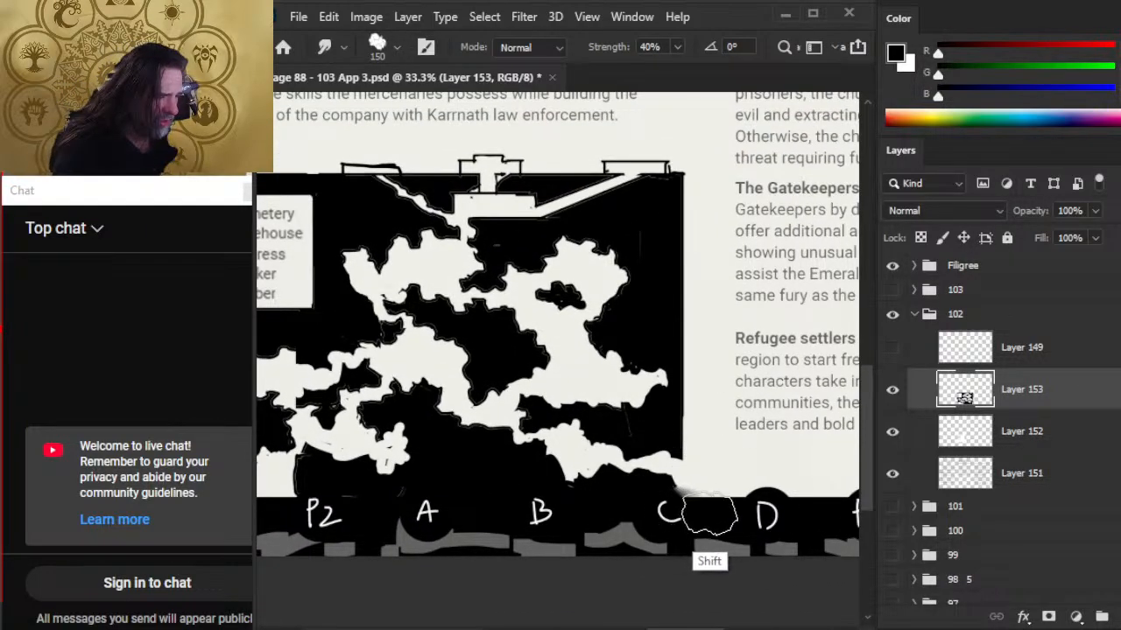
mouse_move(709, 515)
left_mouse_down()
mouse_move(675, 426)
mouse_move(705, 389)
mouse_move(682, 401)
mouse_move(696, 381)
mouse_move(701, 435)
mouse_move(691, 438)
mouse_move(692, 368)
mouse_move(711, 383)
mouse_move(671, 338)
mouse_move(709, 394)
left_mouse_up()
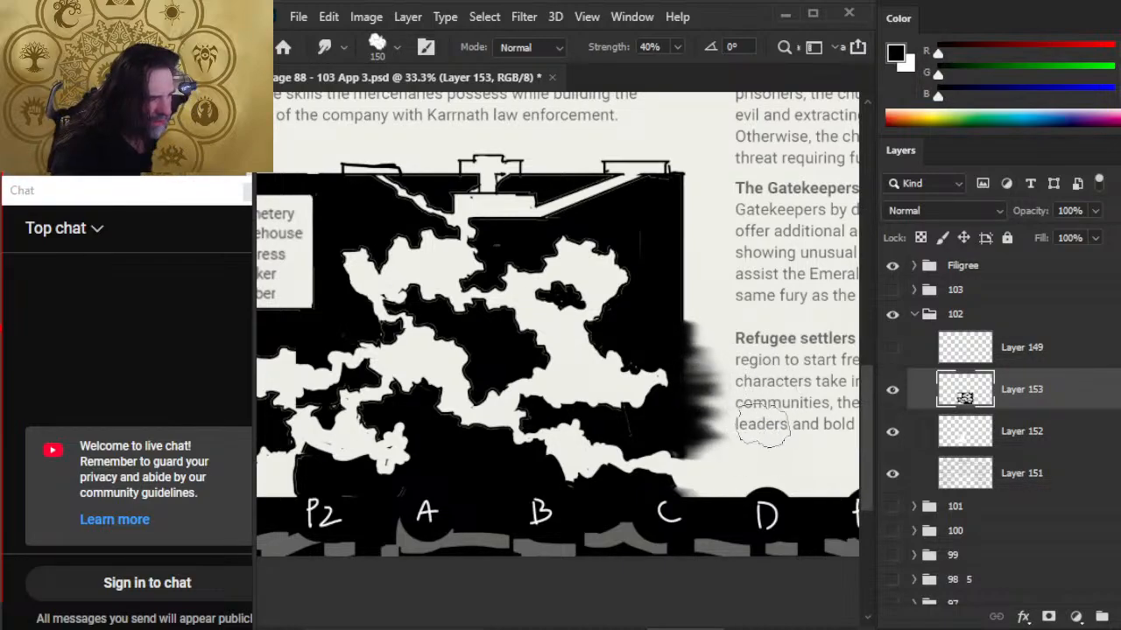
key("bracketleft")
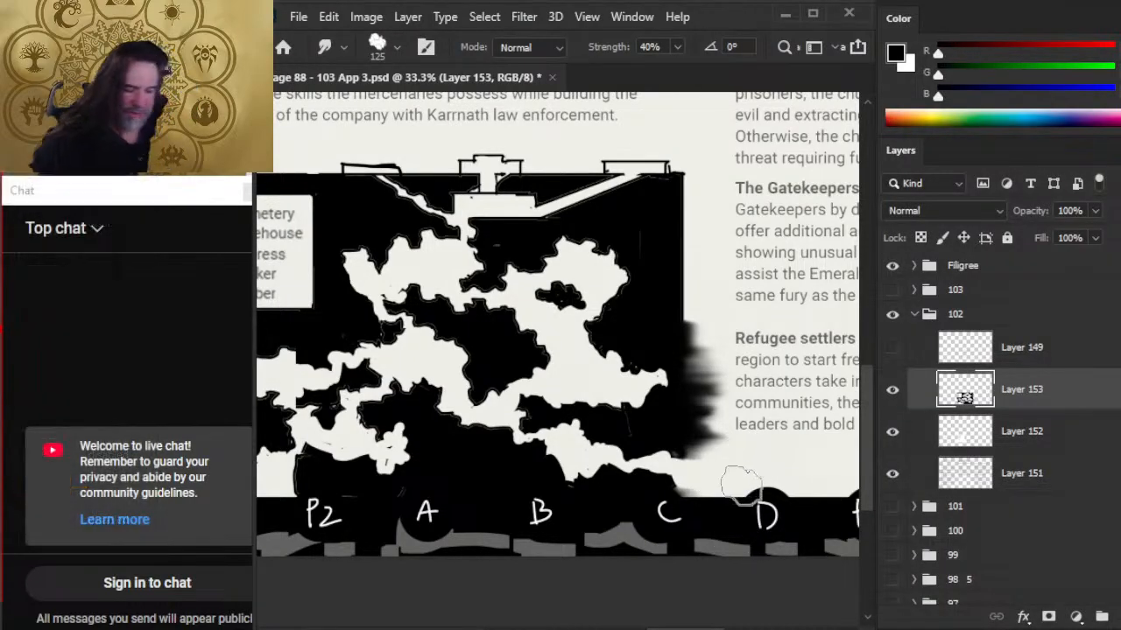
key("shift")
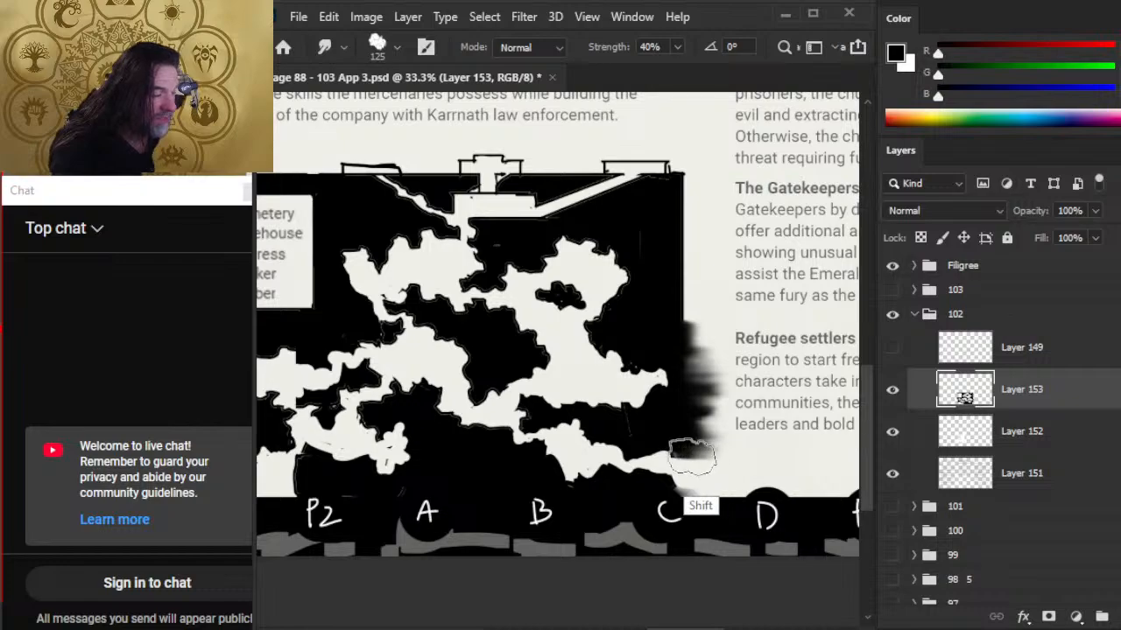
scroll(687, 368, "up", 3)
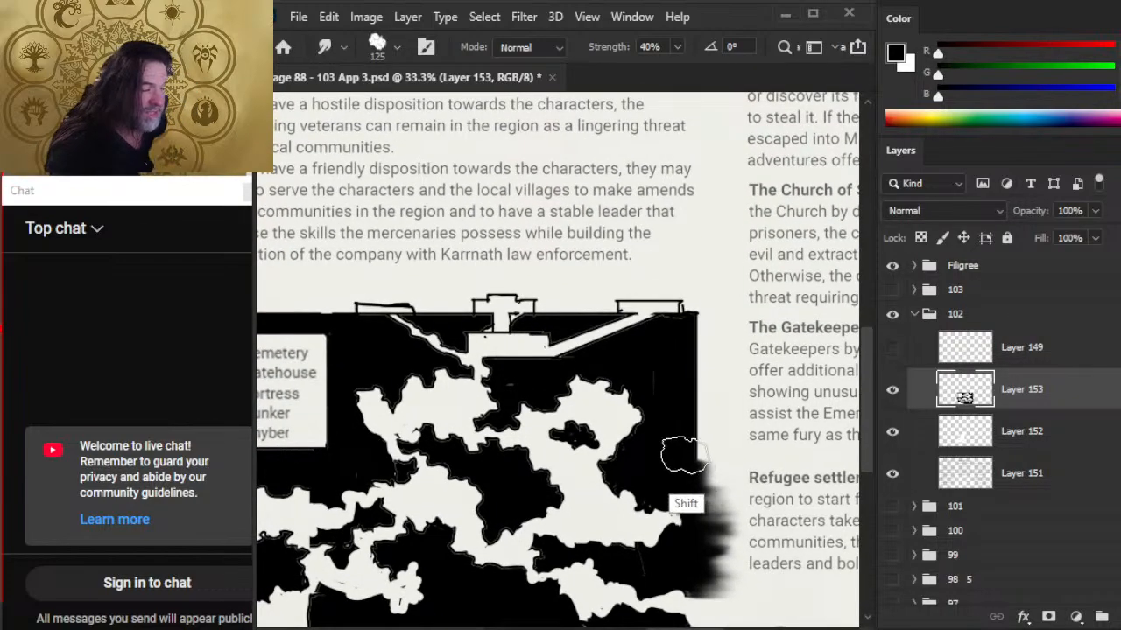
mouse_move(685, 455)
left_mouse_down()
mouse_move(726, 509)
mouse_move(693, 436)
mouse_move(702, 435)
mouse_move(683, 416)
mouse_move(705, 424)
mouse_move(680, 392)
mouse_move(707, 393)
mouse_move(681, 372)
mouse_move(714, 419)
mouse_move(692, 402)
mouse_move(731, 424)
mouse_move(685, 351)
mouse_move(714, 322)
mouse_move(743, 348)
mouse_move(737, 406)
mouse_move(689, 333)
mouse_move(716, 377)
left_mouse_up()
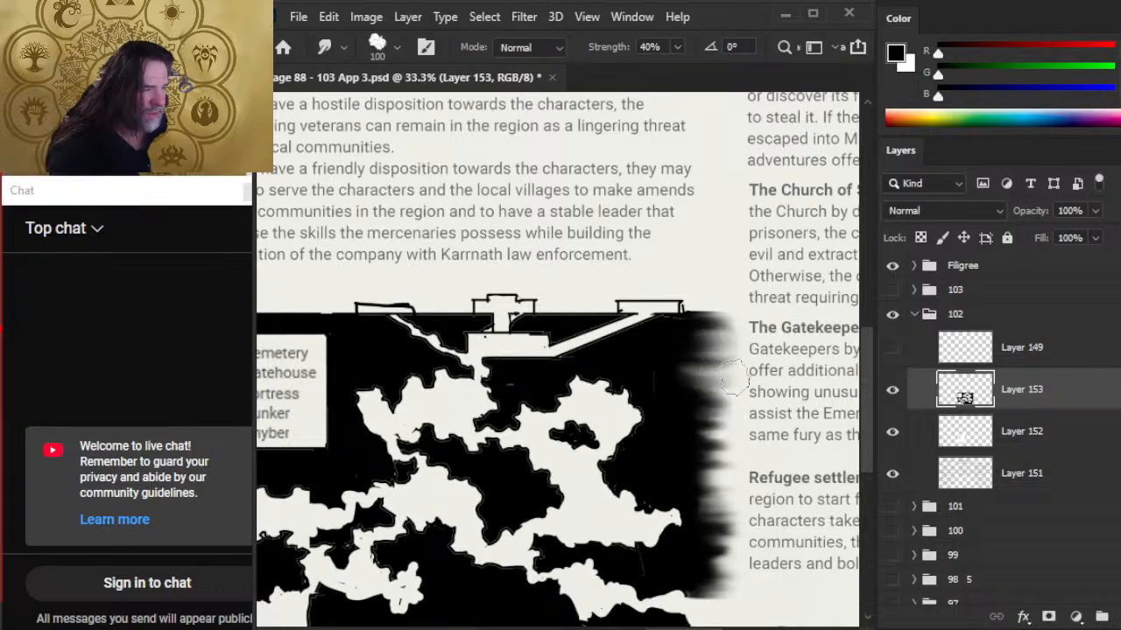
key("shift")
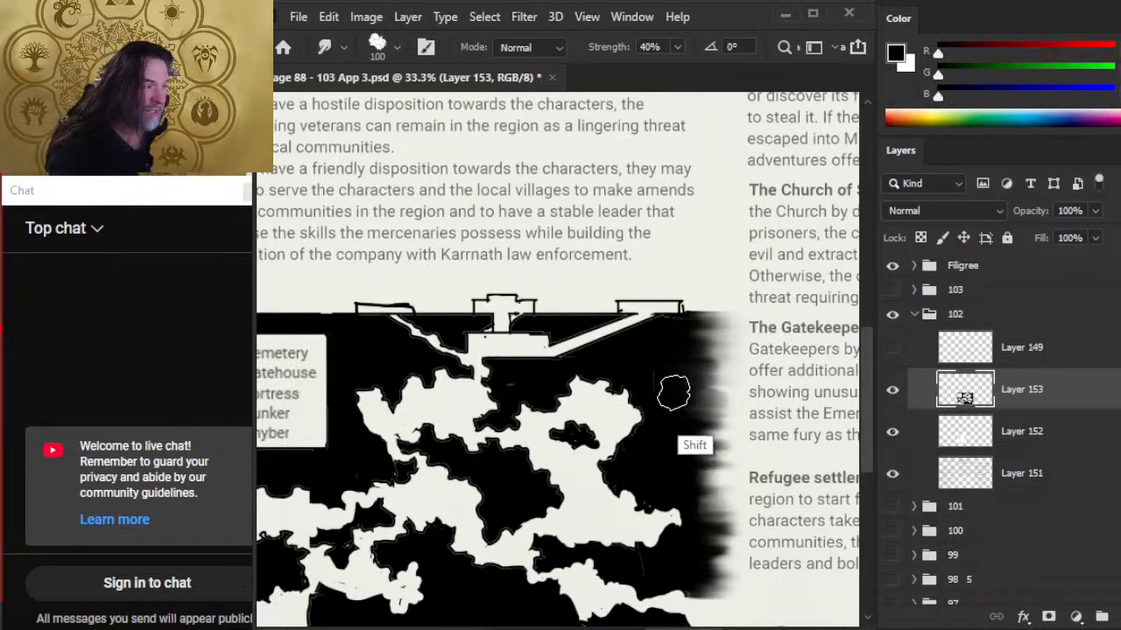
- Blend the streaks along the map's upper and middle right edge into a soft fade, smudging with brush sizes 50 and 90
key("bracketleft")
key("bracketleft")
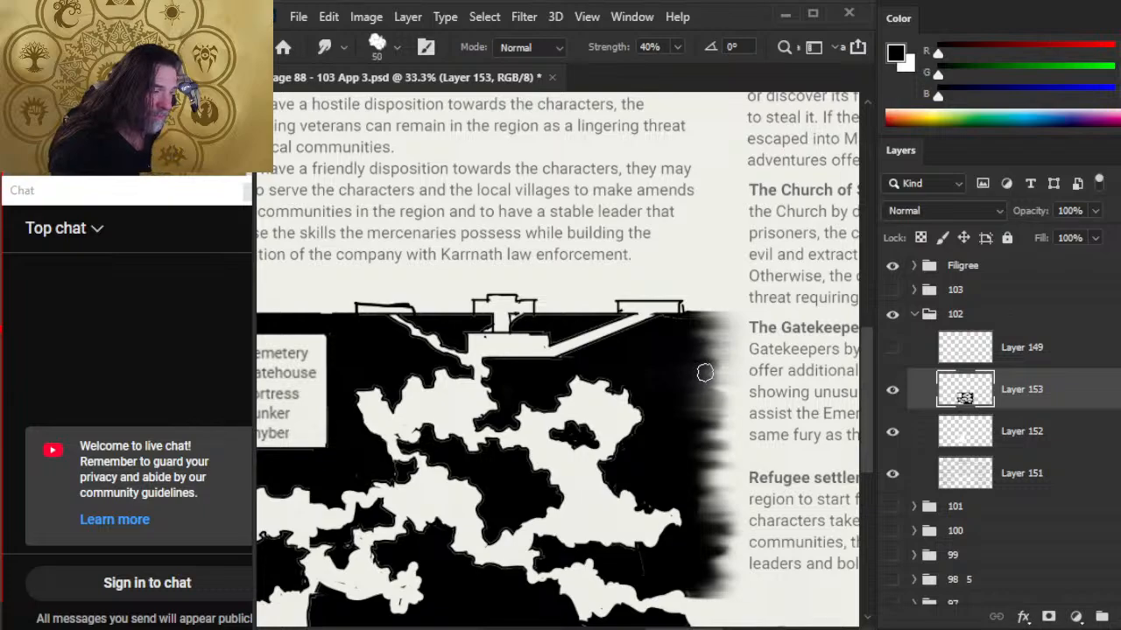
key("bracketright")
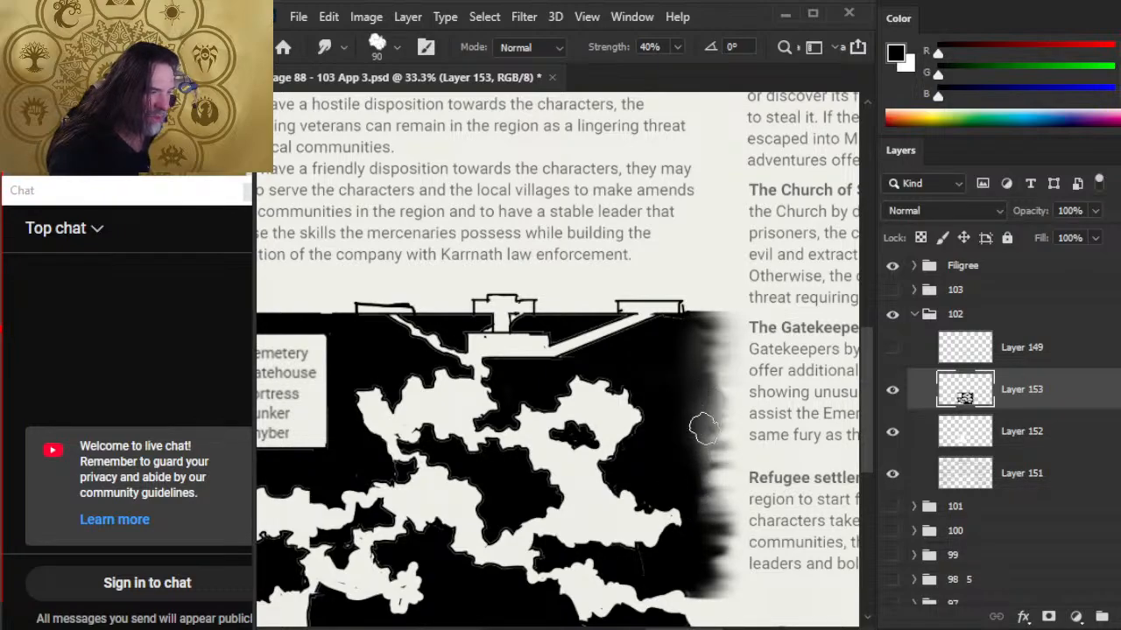
left_click_drag(707, 426, 717, 534)
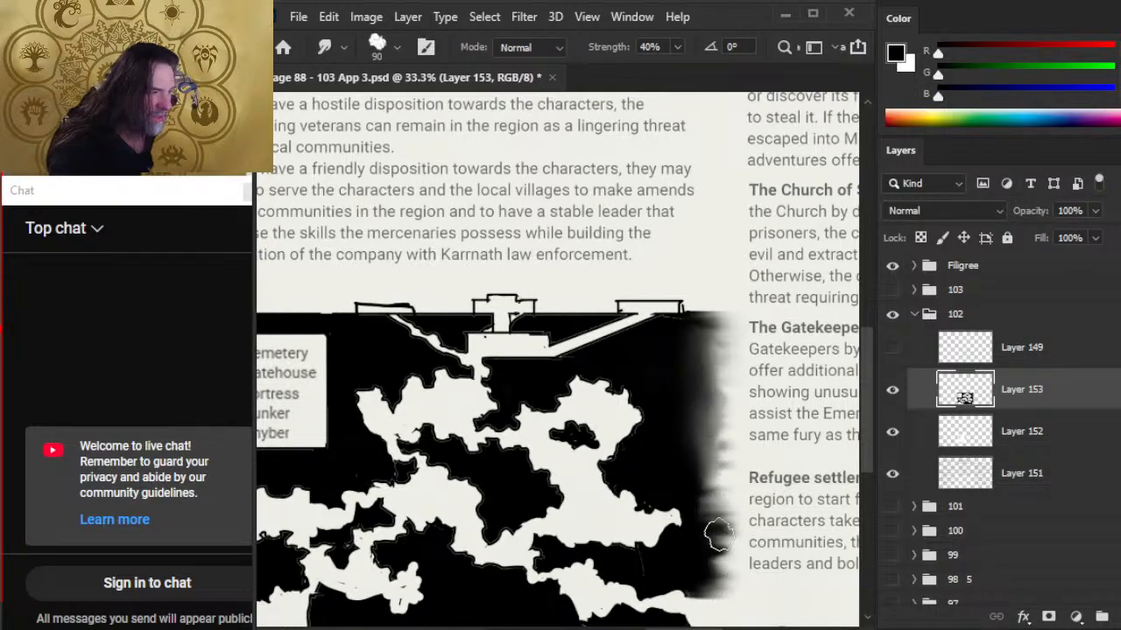
mouse_move(698, 424)
left_mouse_down()
mouse_move(701, 508)
mouse_move(718, 399)
mouse_move(718, 465)
mouse_move(723, 433)
mouse_move(708, 388)
mouse_move(715, 511)
mouse_move(718, 446)
left_mouse_up()
mouse_move(697, 489)
left_mouse_down()
mouse_move(711, 414)
mouse_move(684, 414)
mouse_move(687, 396)
mouse_move(700, 501)
left_mouse_up()
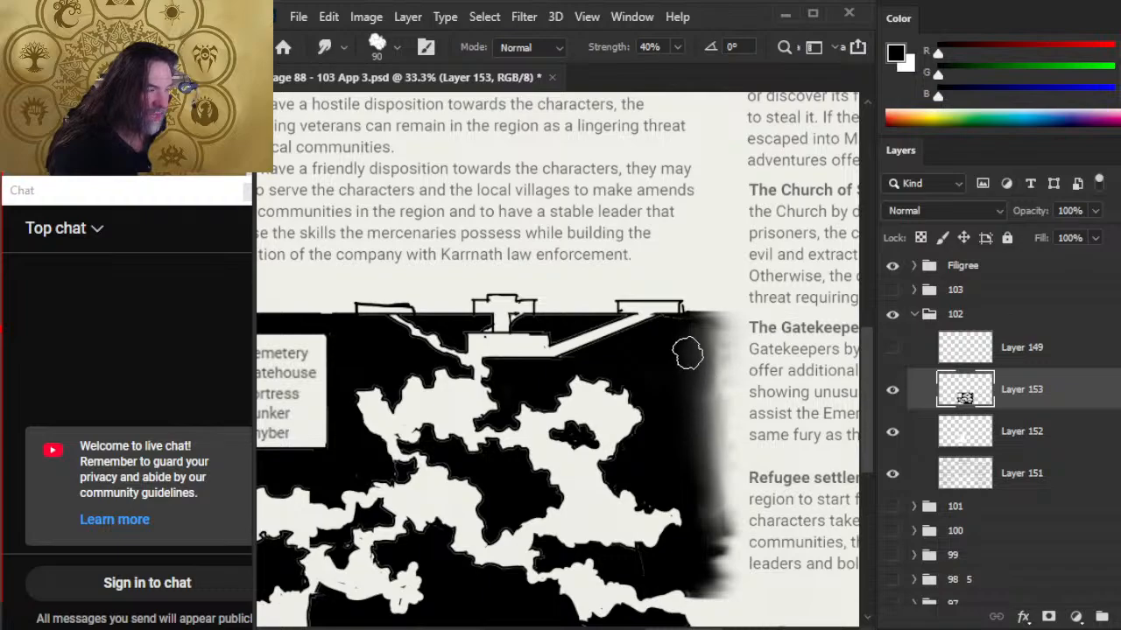
mouse_move(687, 353)
left_mouse_down()
mouse_move(706, 372)
mouse_move(695, 335)
mouse_move(716, 345)
left_mouse_up()
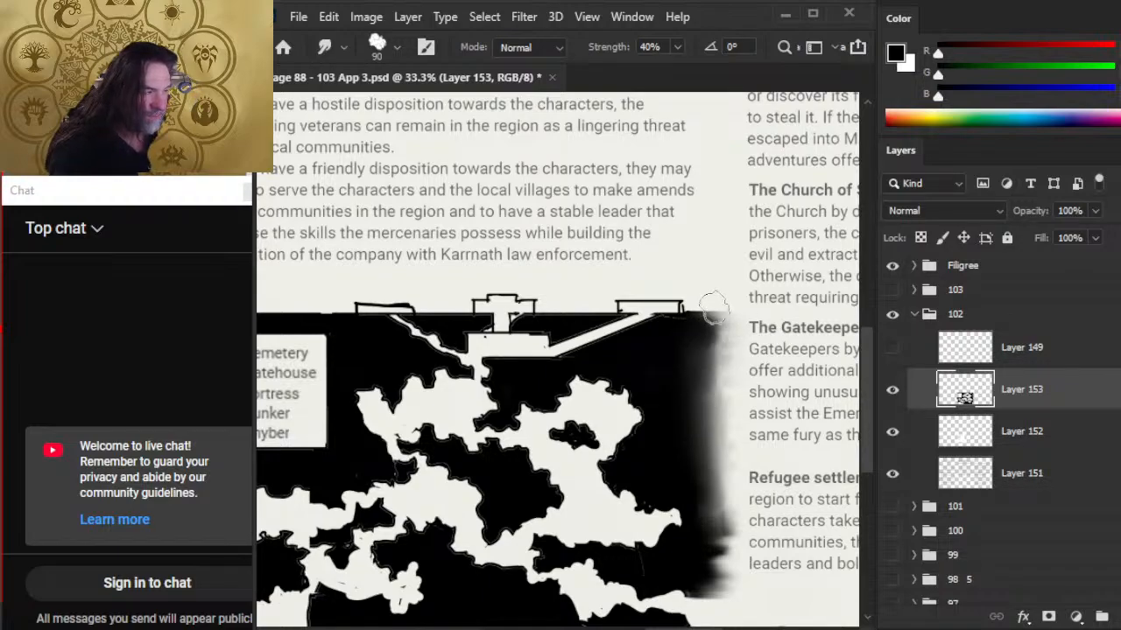
left_click_drag(725, 305, 696, 307)
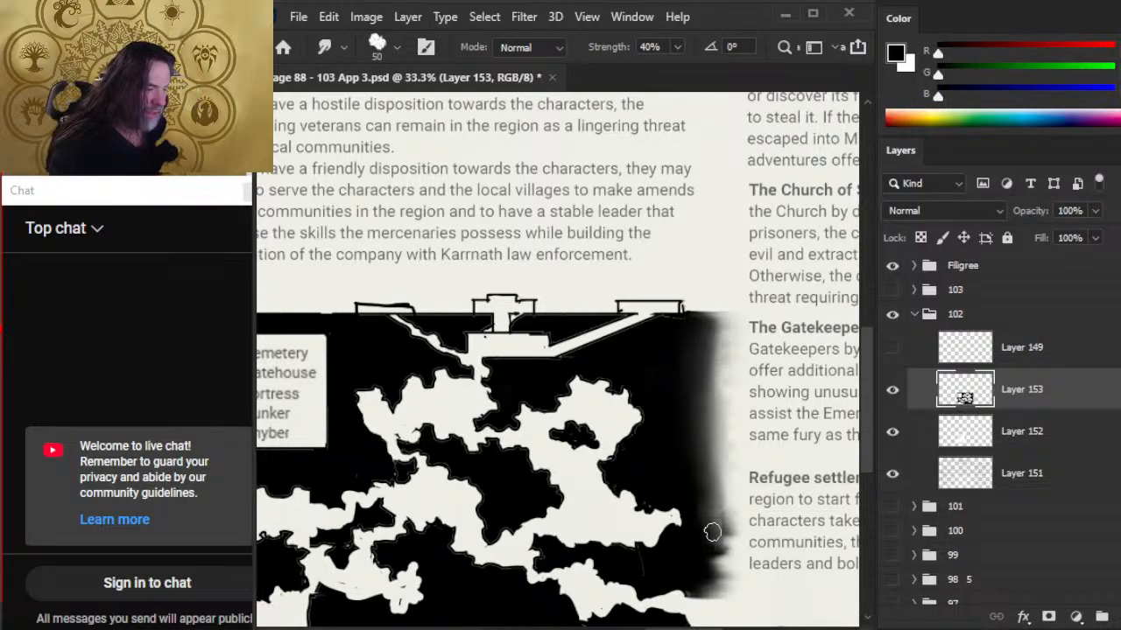
- Smooth the lower part of the map's right edge down to the cave opening, smudging with brush sizes 50 and 70
left_click_drag(712, 532, 722, 432)
scroll(742, 509, "down", 2)
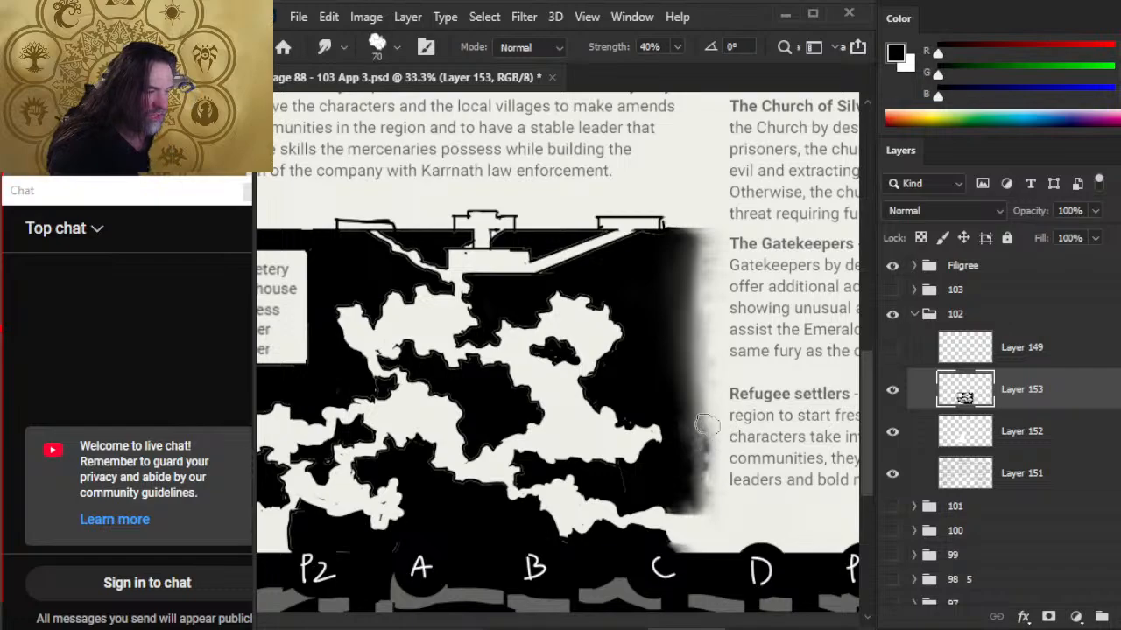
mouse_move(707, 424)
left_mouse_down()
mouse_move(707, 487)
mouse_move(693, 470)
mouse_move(698, 486)
mouse_move(686, 393)
mouse_move(710, 455)
mouse_move(710, 366)
mouse_move(699, 504)
mouse_move(677, 464)
mouse_move(684, 494)
mouse_move(675, 338)
mouse_move(698, 453)
mouse_move(706, 288)
mouse_move(689, 338)
mouse_move(694, 260)
mouse_move(709, 516)
left_mouse_up()
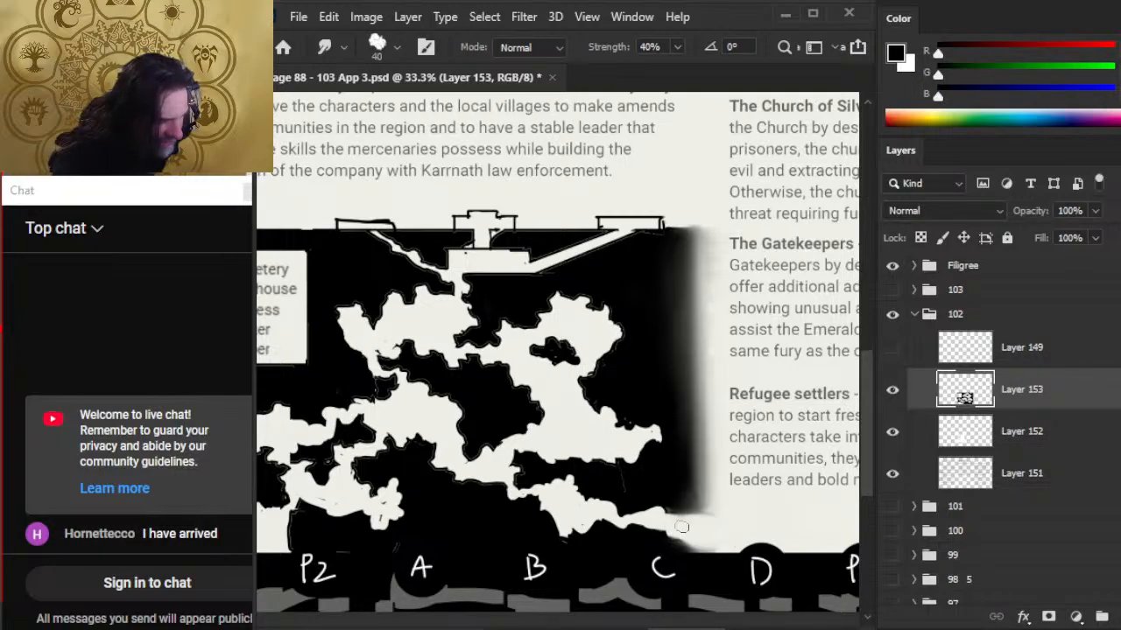
- Smooth the upper part of the cave map's right edge below the ground line, smudging straight strokes at brush size 40 and 40% strength
key("e")
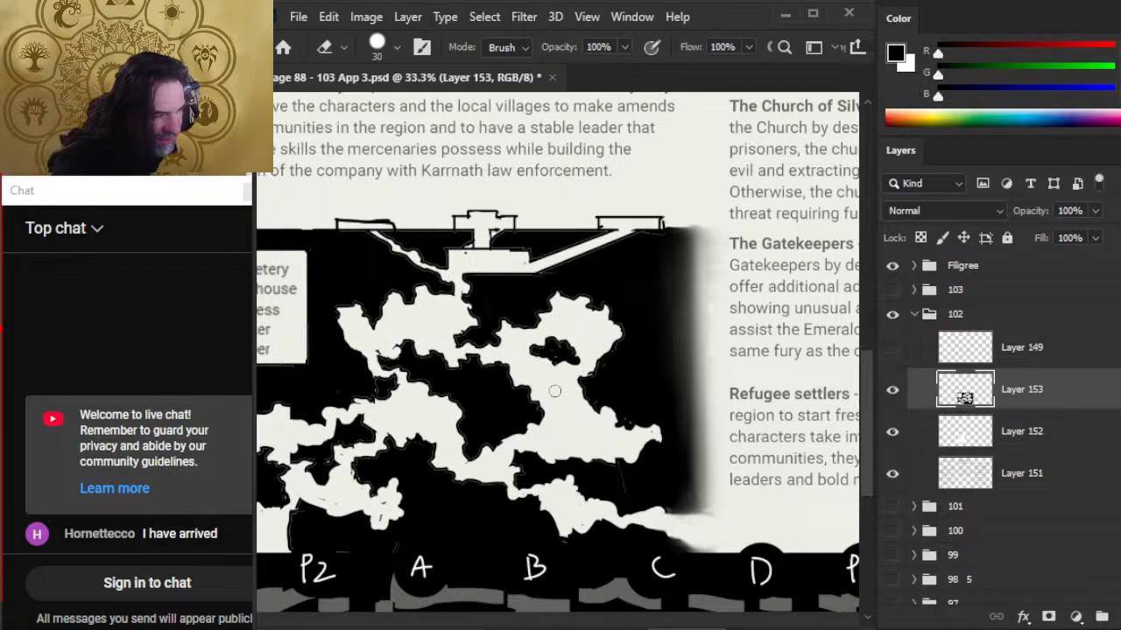
key("r")
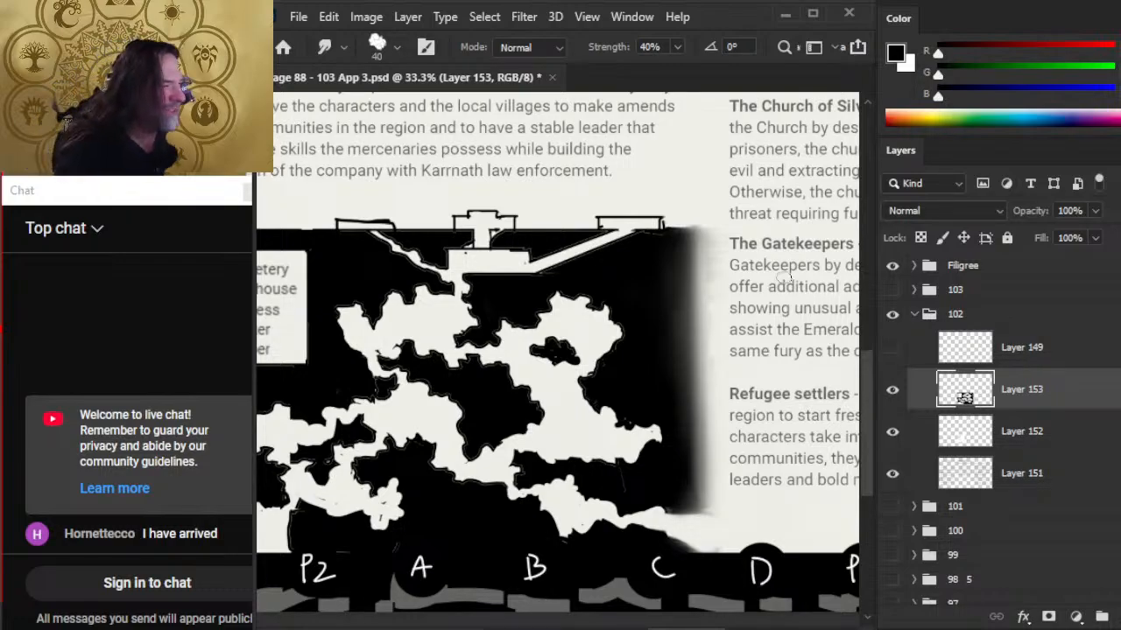
key("shift")
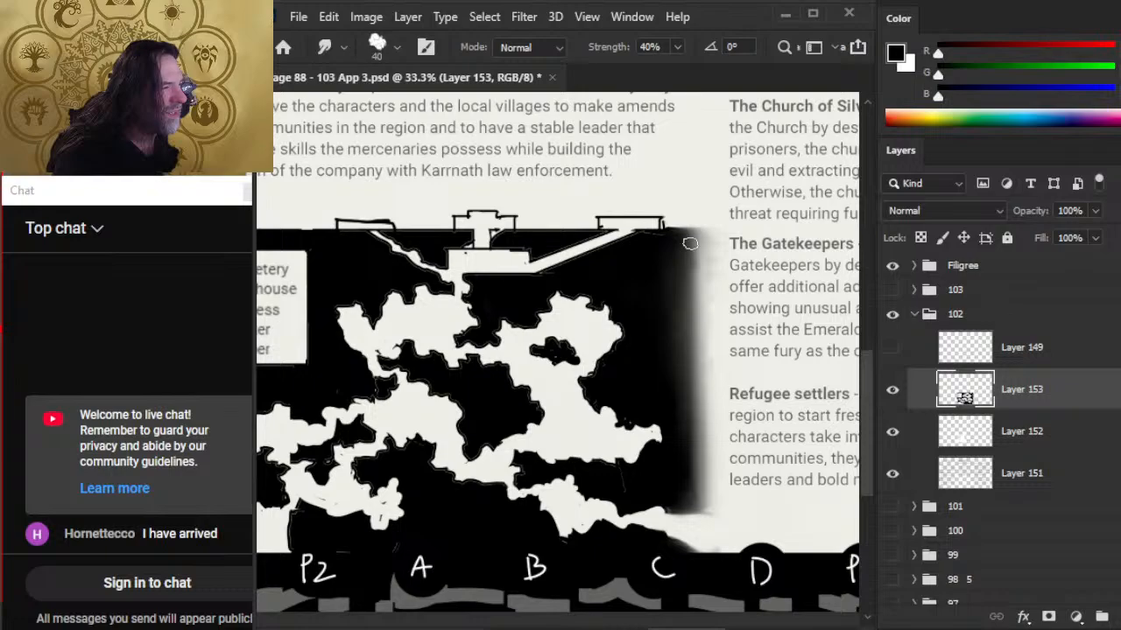
key("shift")
key("shift")
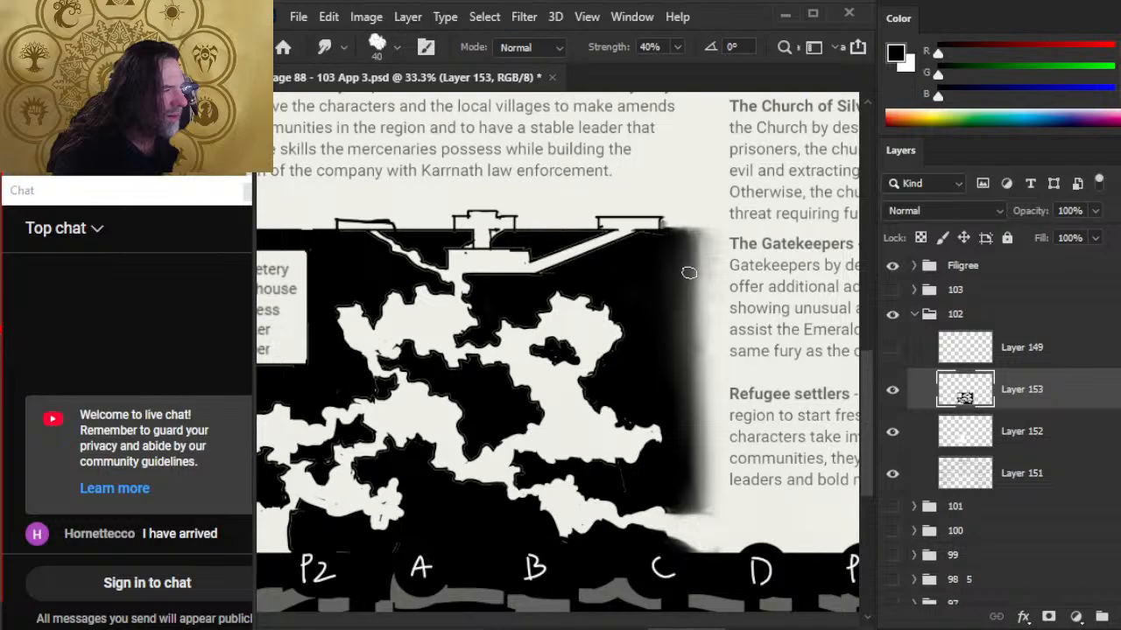
key("shift")
key("shift")
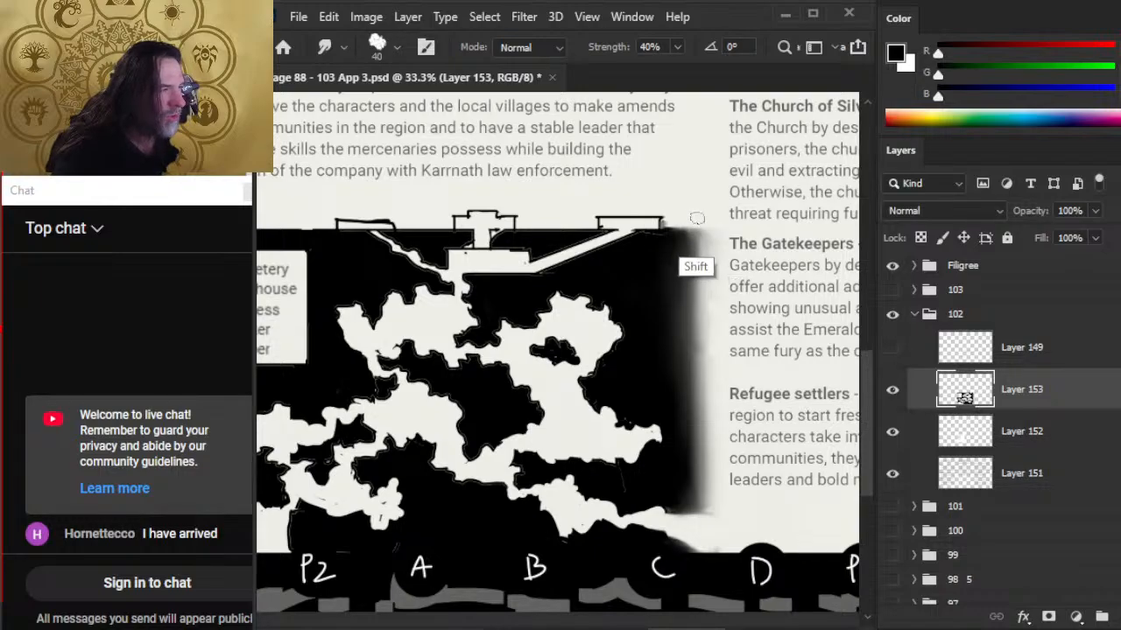
key("shift")
key("shift")
key("shift")
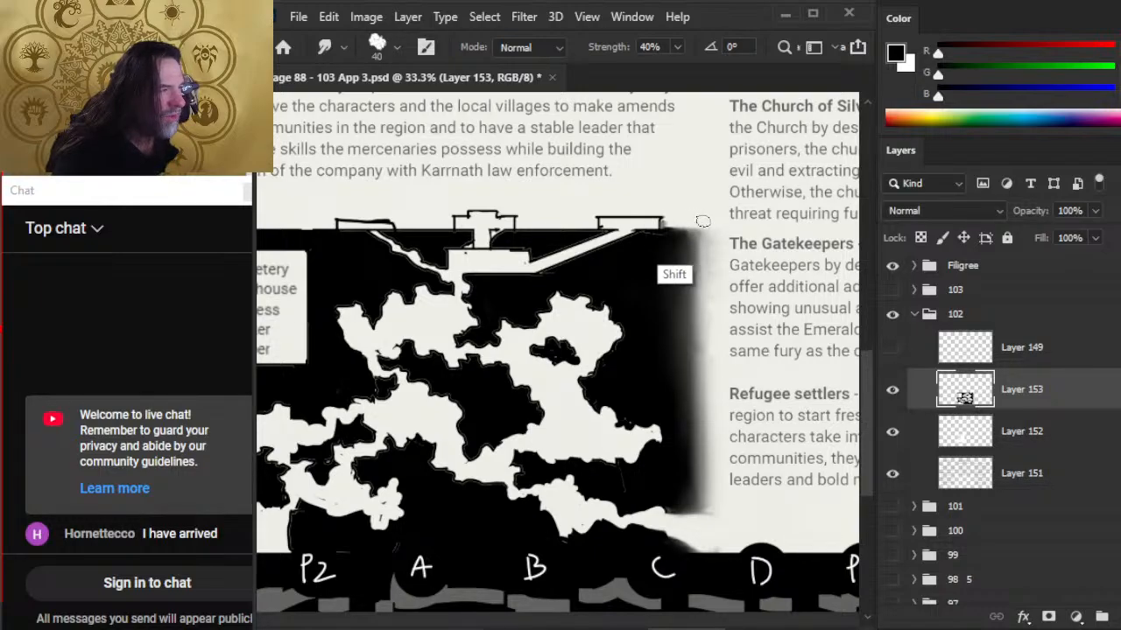
- Erase the stray dark marks above the ground line beside the map's right-hand building with straight strokes at eraser size 20
key("e")
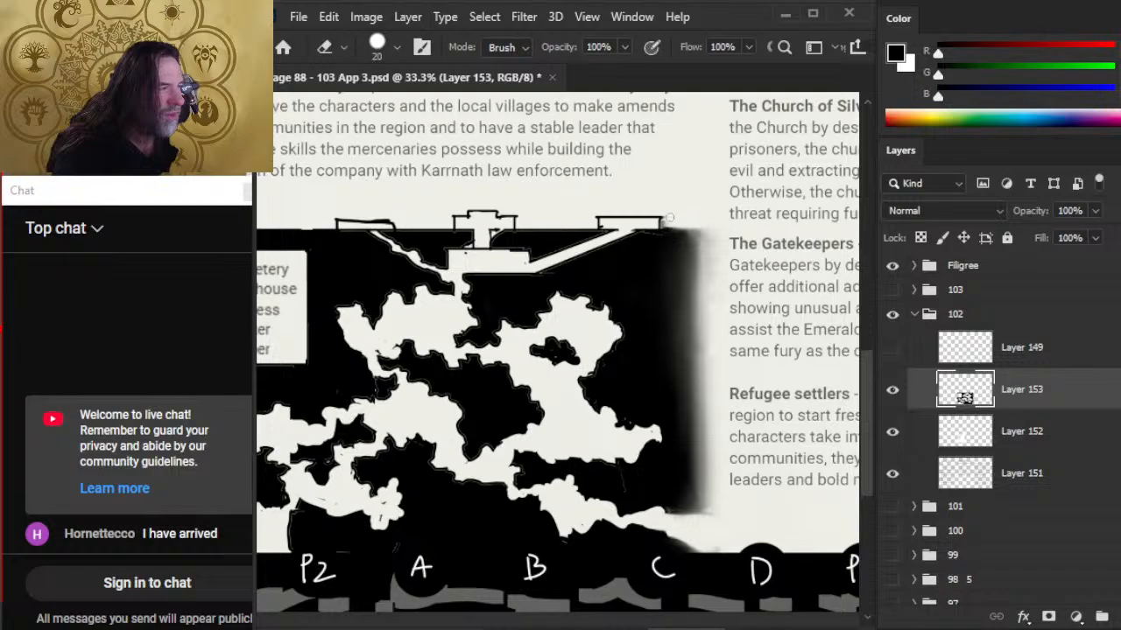
key("shift")
key("shift")
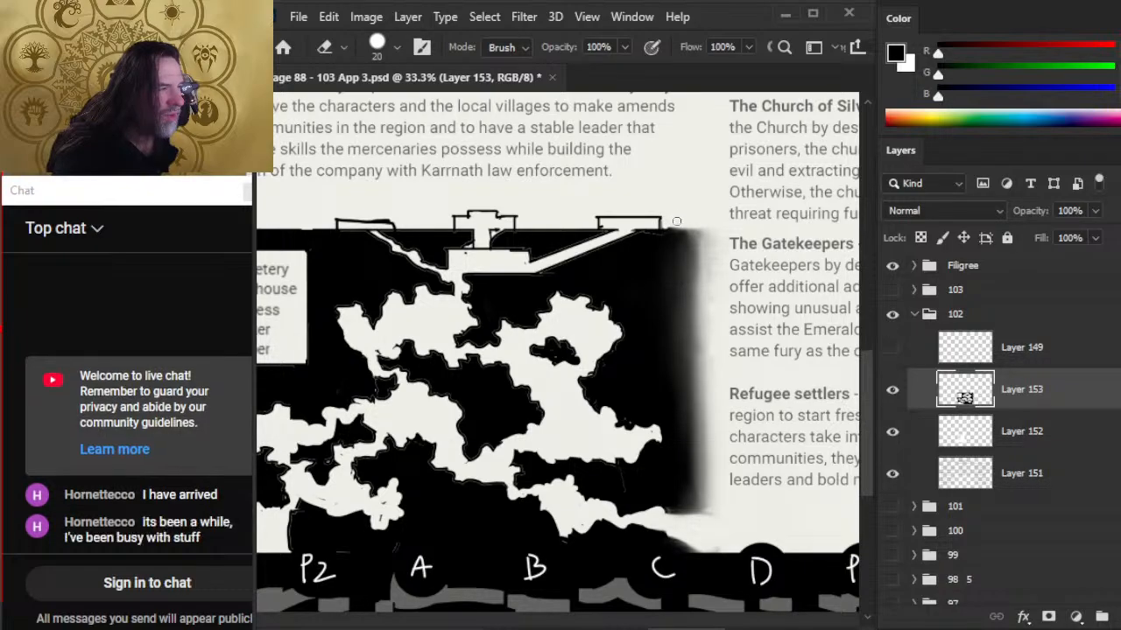
key("shift")
key("shift")
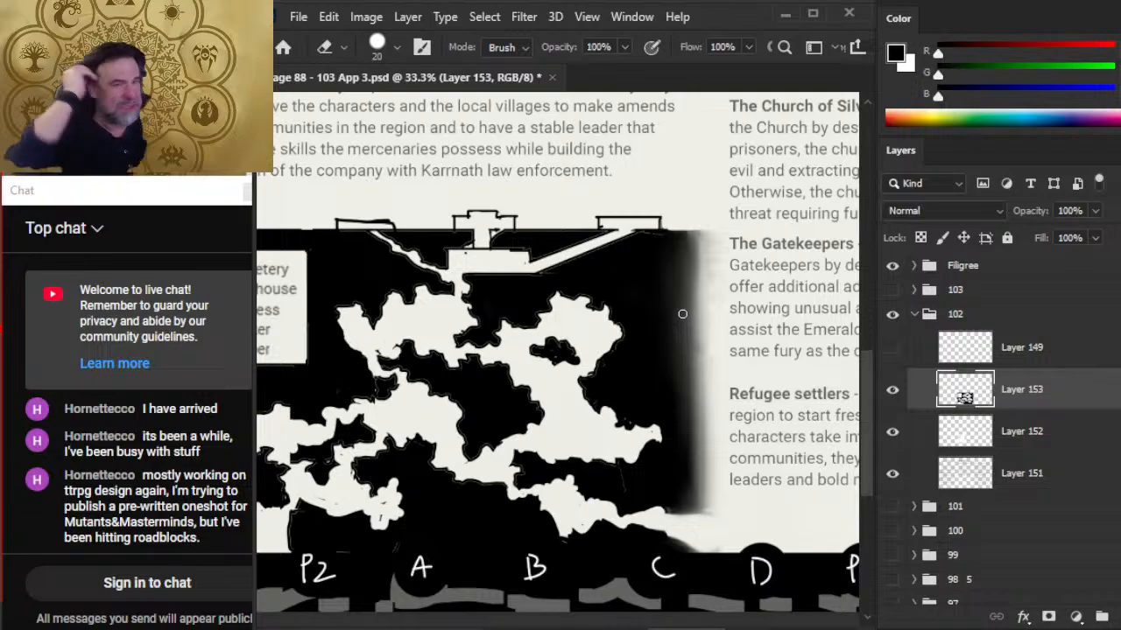
- Smudge the map's upper right corner outward along the ground line, using brush size 40
key("r")
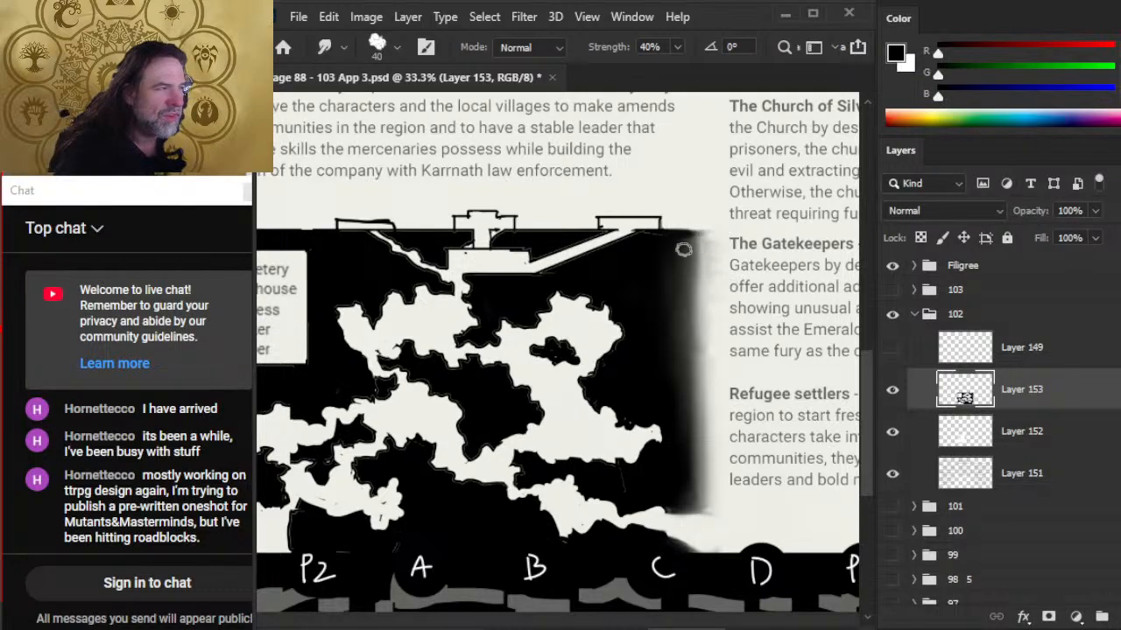
left_click_drag(673, 234, 720, 238)
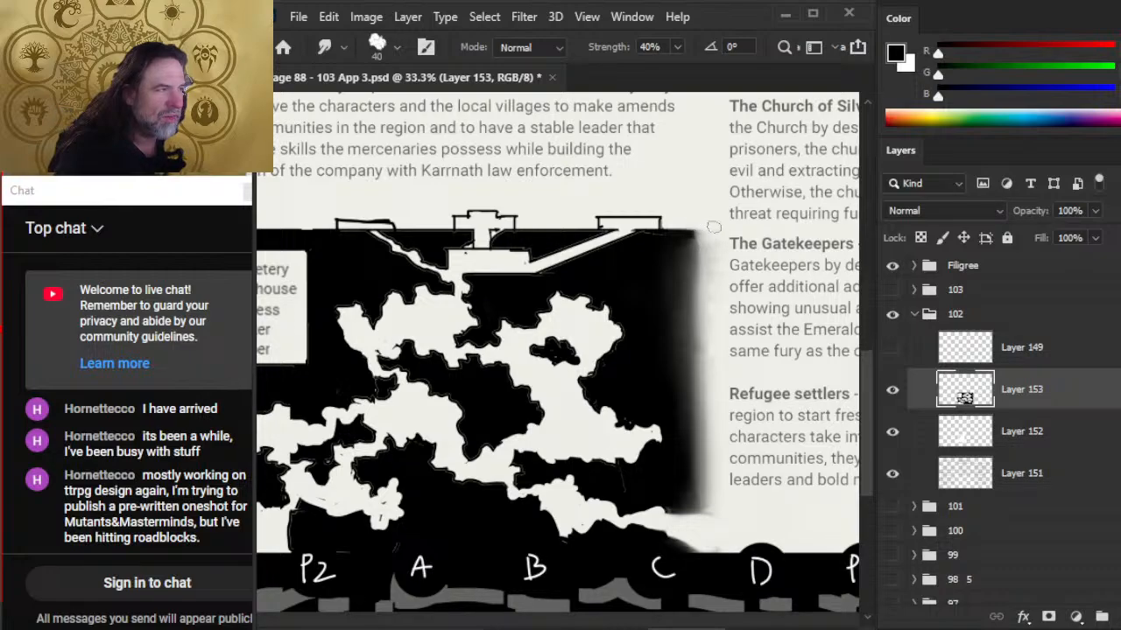
key("shift")
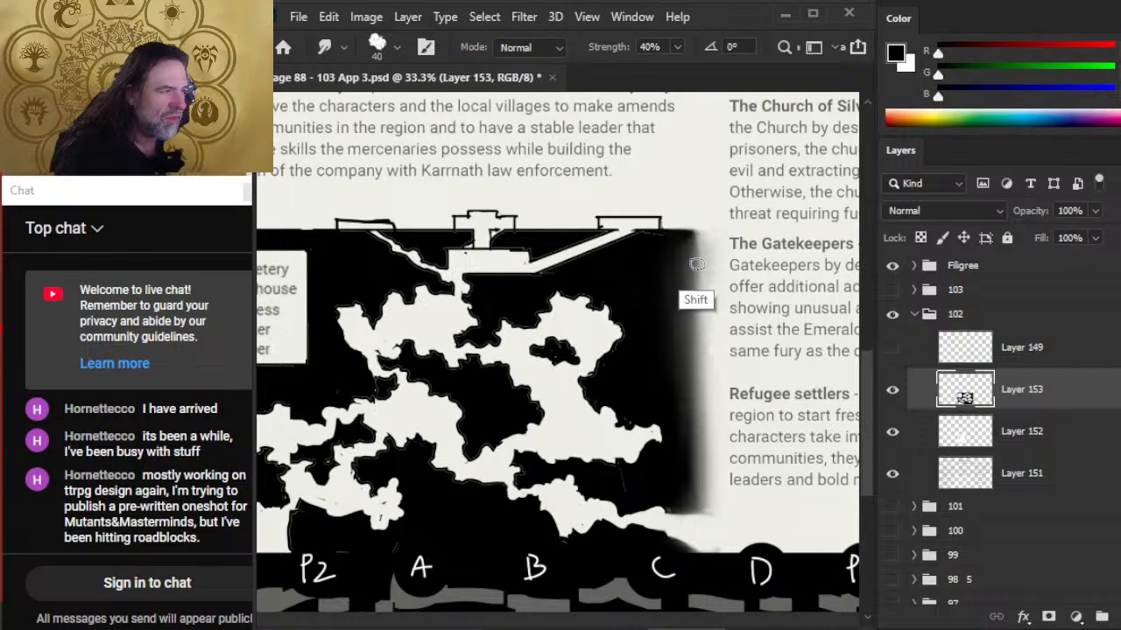
scroll(645, 453, "left", 5)
scroll(645, 452, "up", 1)
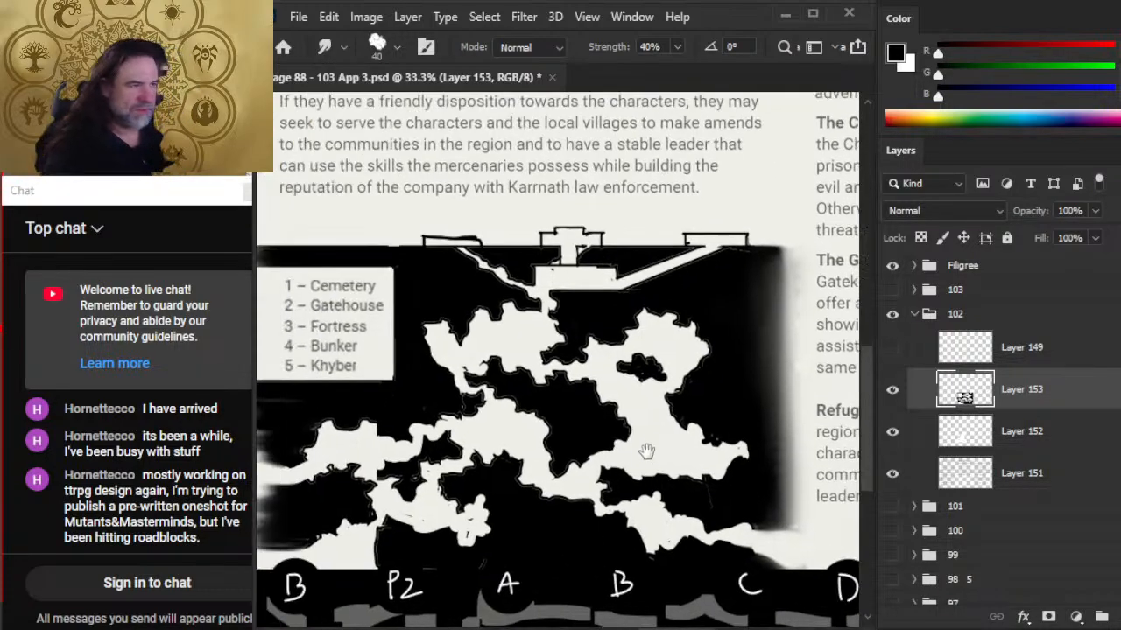
key("shift")
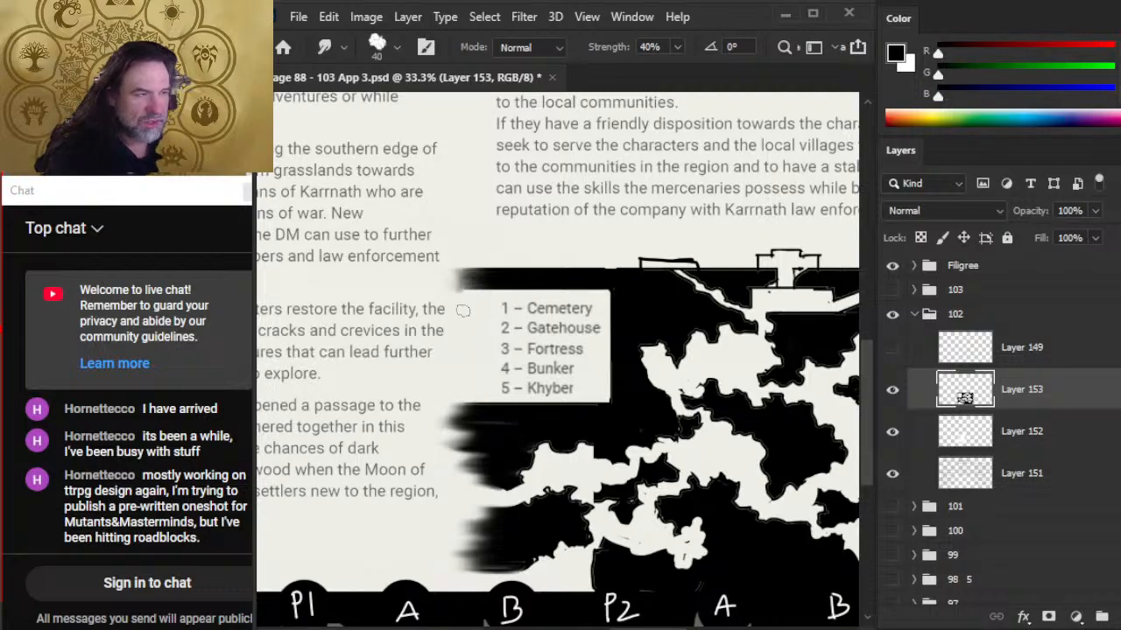
key("e")
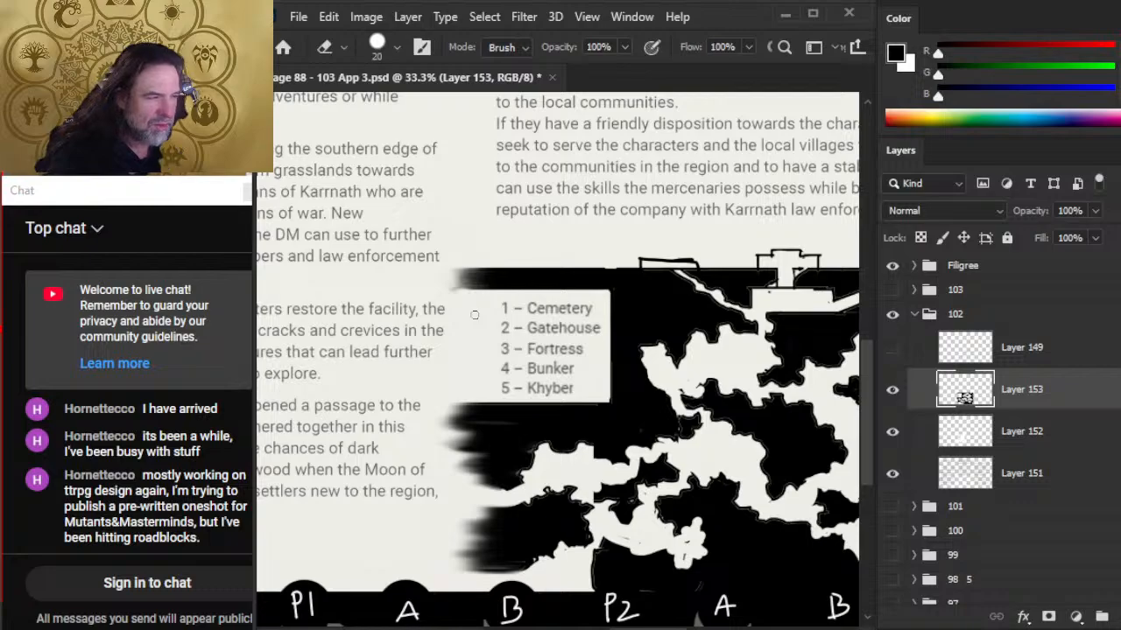
key("z")
mouse_move(602, 402)
left_mouse_down()
mouse_move(657, 358)
mouse_move(712, 432)
left_mouse_up()
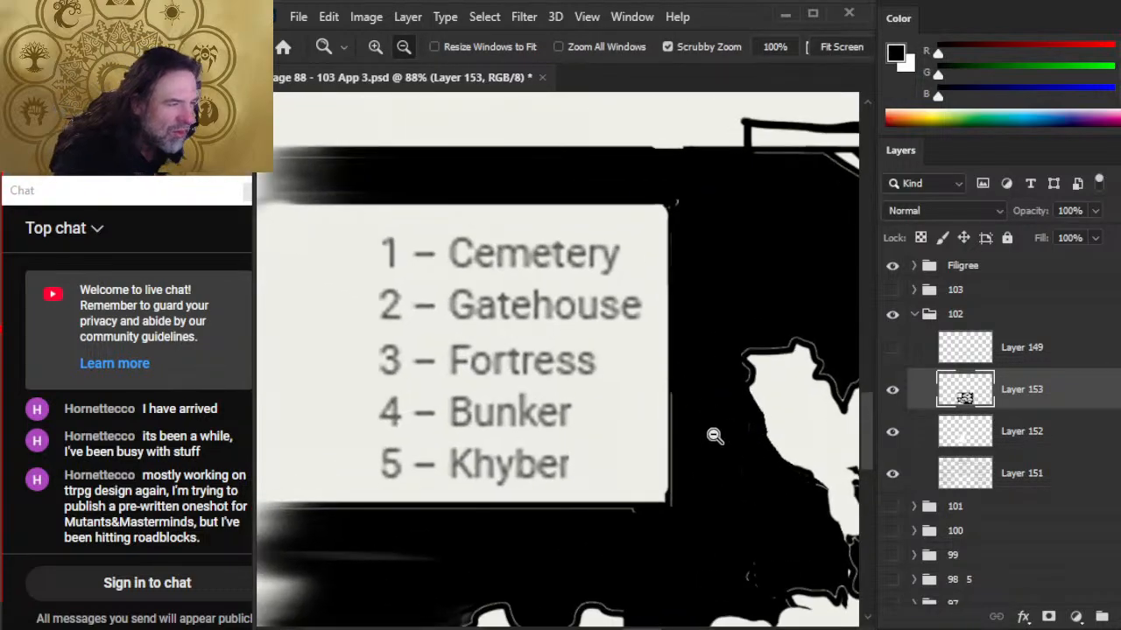
key("w")
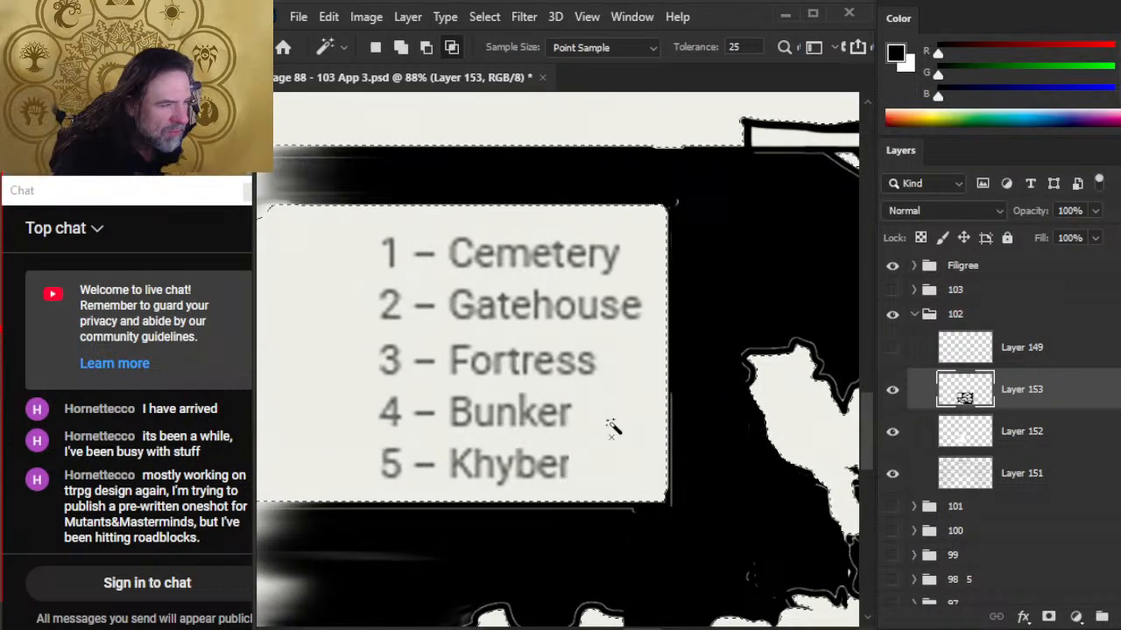
key("z")
mouse_move(608, 446)
left_mouse_down()
mouse_move(547, 445)
mouse_move(499, 473)
left_mouse_up()
key("l")
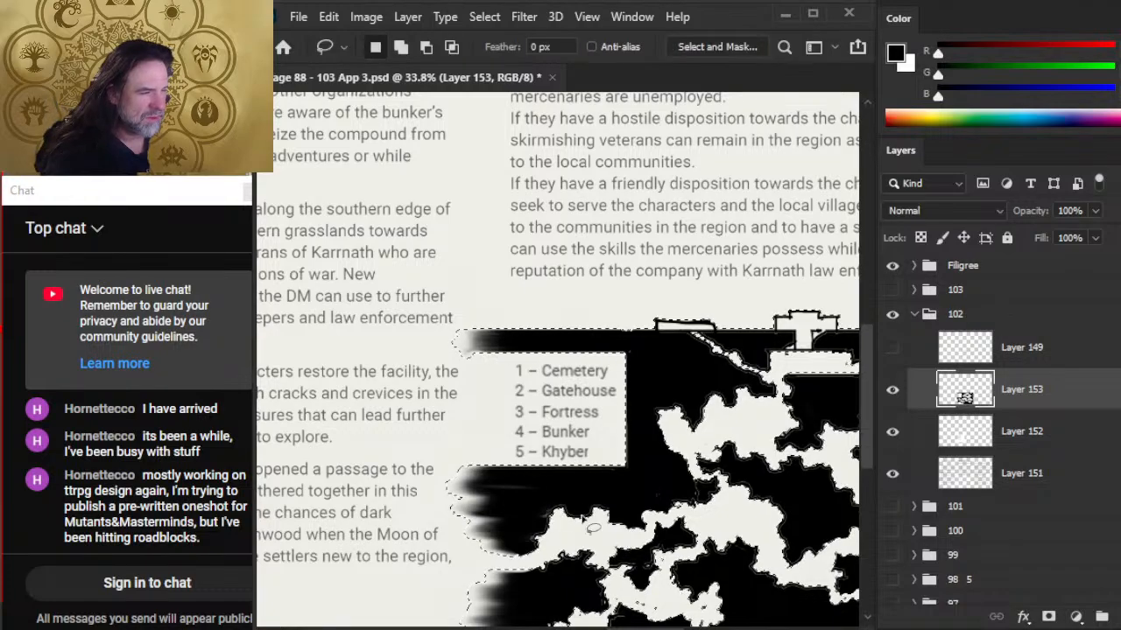
left_click(588, 504)
- Blend the map's left edge above and just below the legend box into a soft fade, smudging at brush size 40 and 40% strength
key("r")
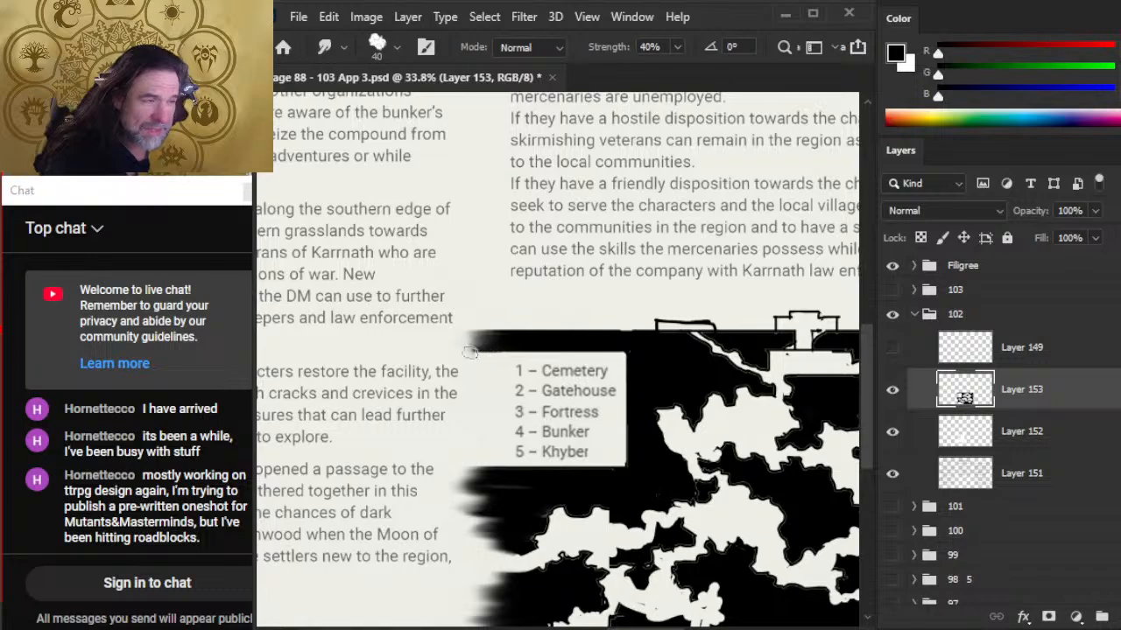
key("shift")
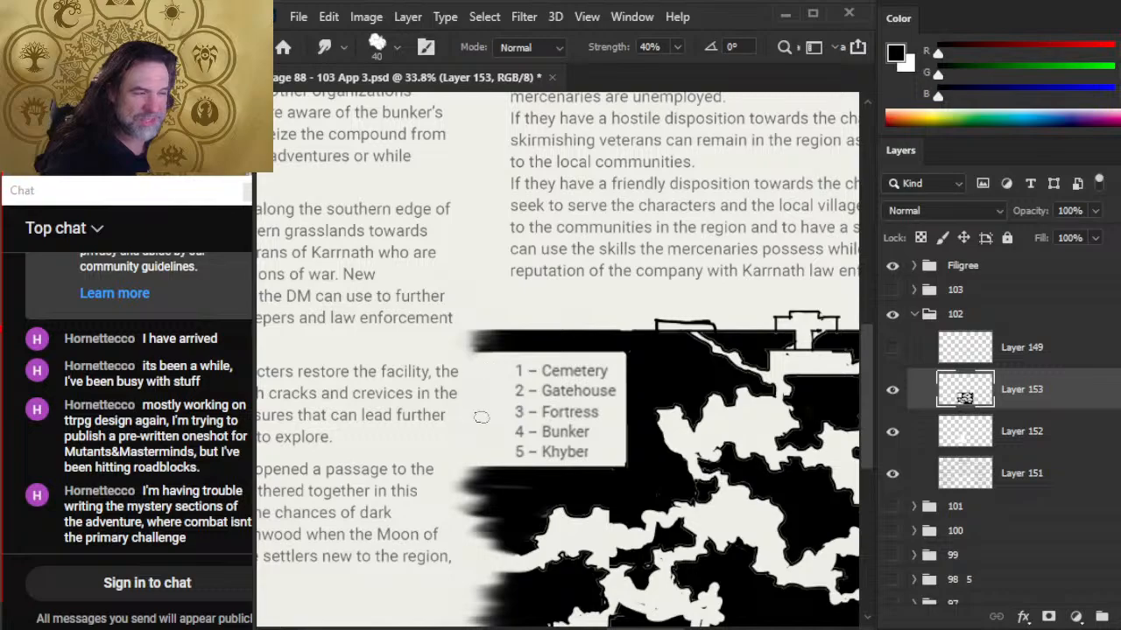
scroll(491, 403, "down", 2)
left_click_drag(515, 421, 530, 426)
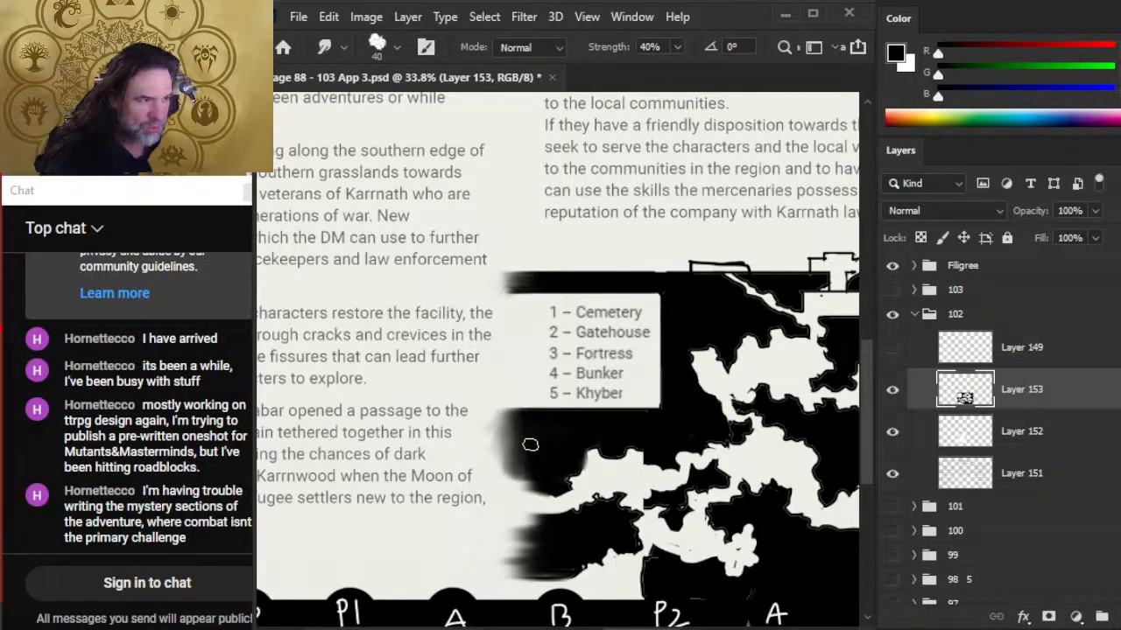
mouse_move(530, 453)
left_mouse_down()
mouse_move(527, 479)
mouse_move(543, 494)
mouse_move(564, 491)
left_mouse_up()
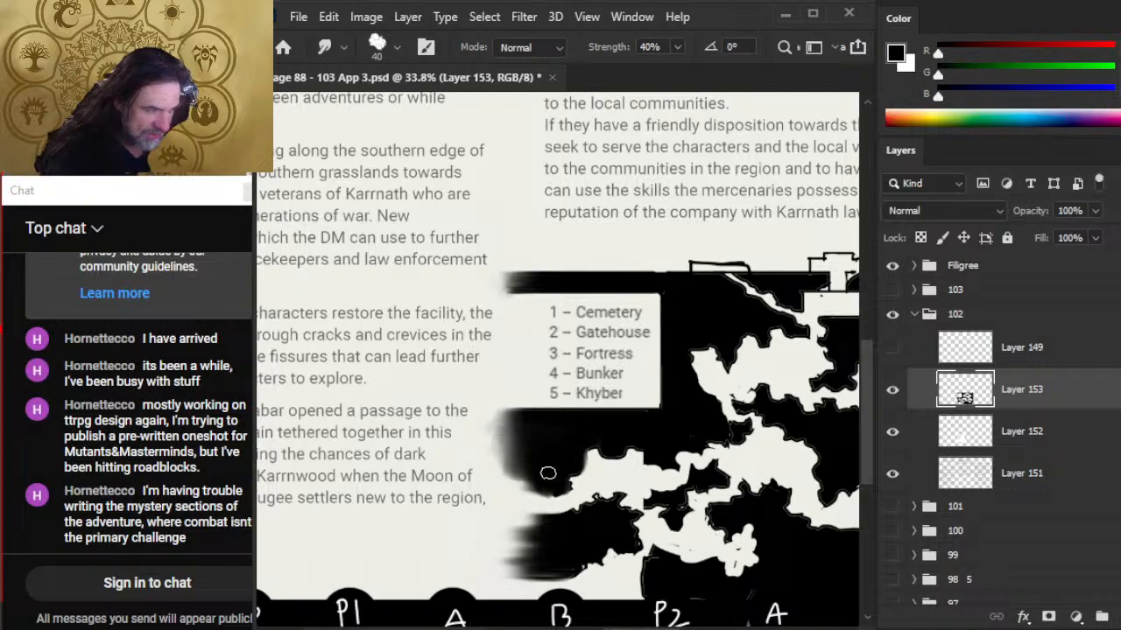
mouse_move(537, 469)
left_mouse_down()
mouse_move(529, 483)
mouse_move(512, 461)
left_mouse_up()
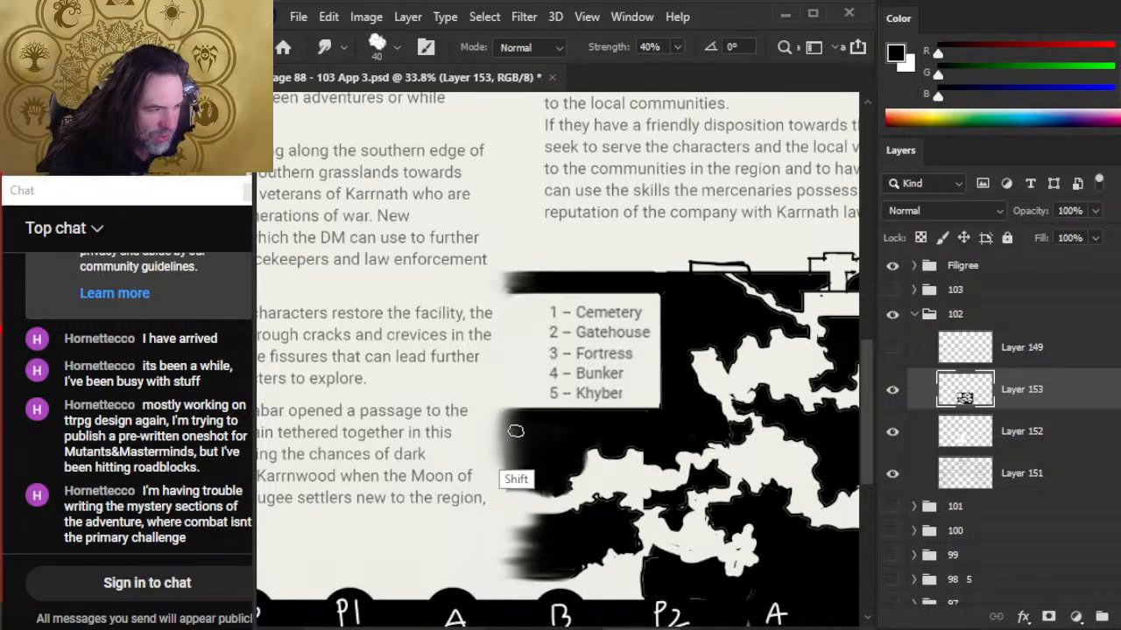
left_click_drag(515, 430, 505, 420)
- Smudge the lower part of the map's left edge down to its corner and touch up the fade beneath the legend at brush size 40
mouse_move(526, 477)
left_mouse_down()
mouse_move(548, 495)
mouse_move(558, 536)
left_mouse_up()
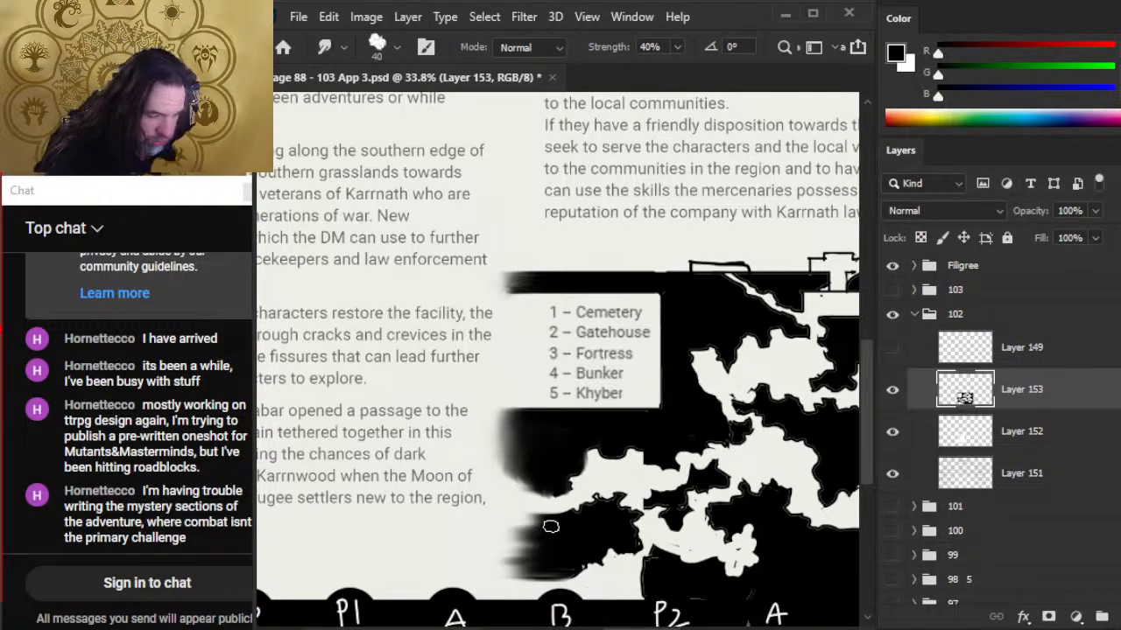
mouse_move(550, 526)
left_mouse_down()
mouse_move(541, 485)
mouse_move(521, 472)
mouse_move(554, 536)
mouse_move(526, 527)
mouse_move(545, 508)
mouse_move(501, 508)
mouse_move(525, 506)
mouse_move(515, 508)
mouse_move(536, 528)
mouse_move(519, 582)
mouse_move(541, 552)
mouse_move(568, 563)
mouse_move(539, 570)
mouse_move(568, 565)
mouse_move(559, 560)
mouse_move(576, 568)
mouse_move(536, 565)
mouse_move(502, 539)
left_mouse_up()
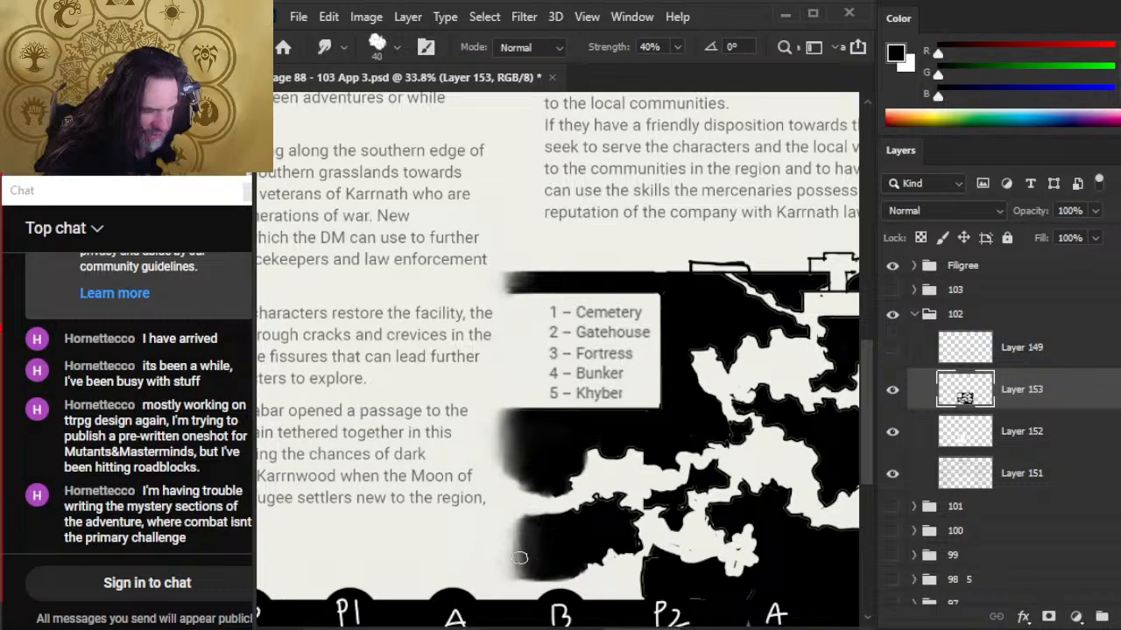
mouse_move(520, 557)
left_mouse_down()
mouse_move(524, 539)
mouse_move(524, 587)
left_mouse_up()
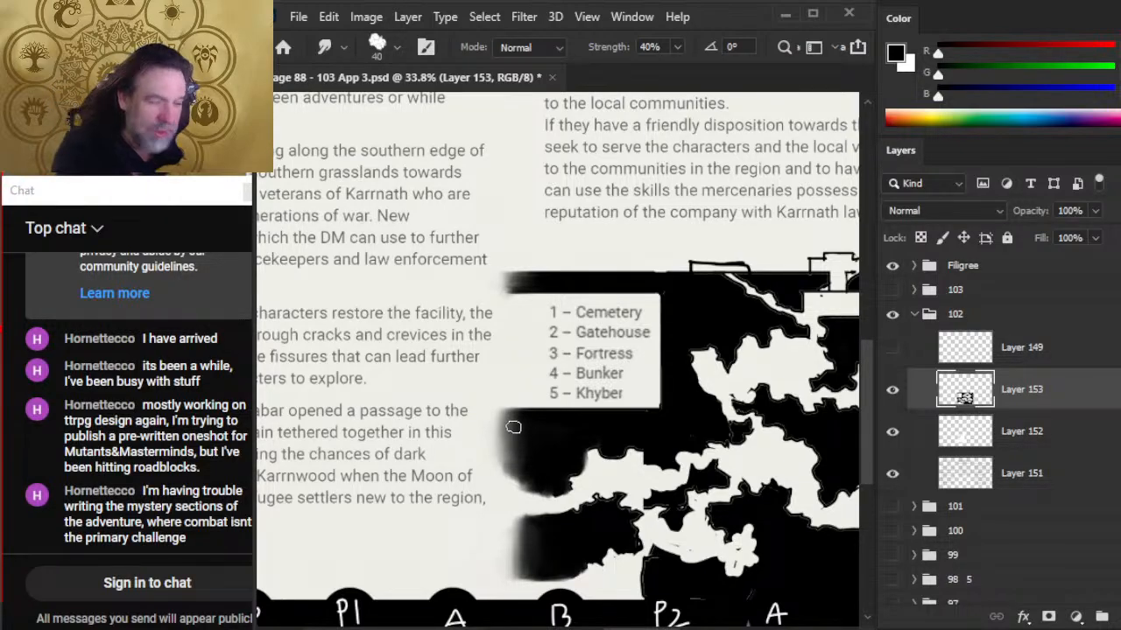
key("shift")
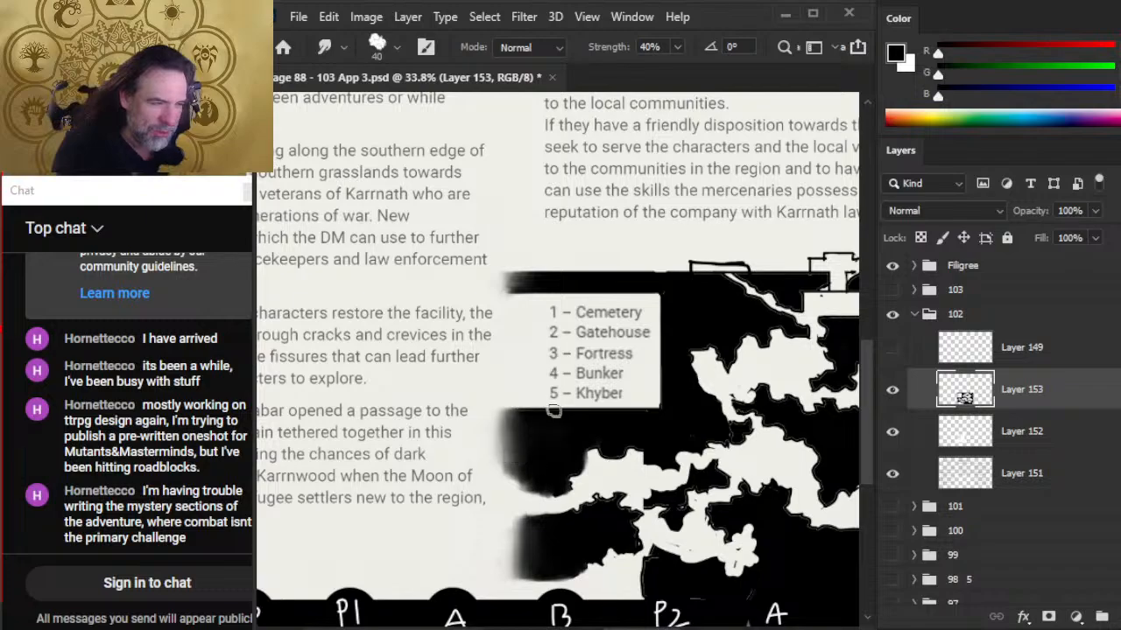
mouse_move(504, 424)
left_mouse_down()
mouse_move(511, 452)
mouse_move(515, 425)
mouse_move(528, 489)
mouse_move(537, 484)
mouse_move(515, 431)
mouse_move(531, 436)
mouse_move(529, 428)
mouse_move(522, 454)
mouse_move(517, 424)
mouse_move(515, 463)
mouse_move(518, 442)
mouse_move(531, 455)
mouse_move(519, 425)
mouse_move(513, 472)
mouse_move(522, 425)
mouse_move(532, 470)
mouse_move(519, 435)
mouse_move(520, 489)
mouse_move(488, 424)
left_mouse_up()
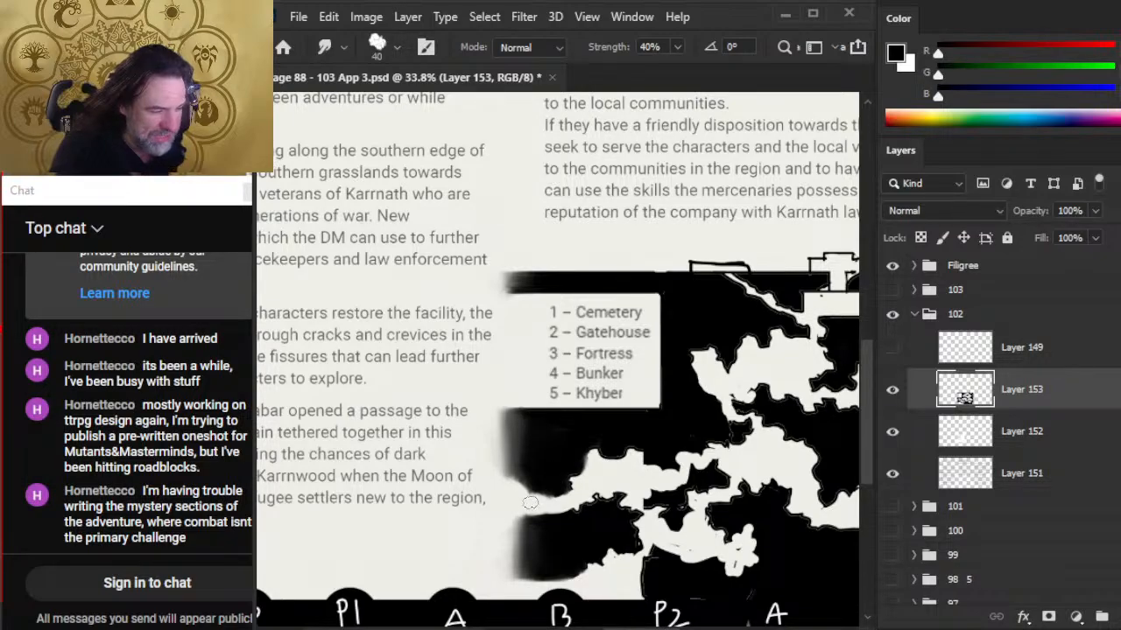
- Clean up the left tunnel opening and the lower cave outlines, alternating the eraser at size 20 with a black brush at size 15
key("e")
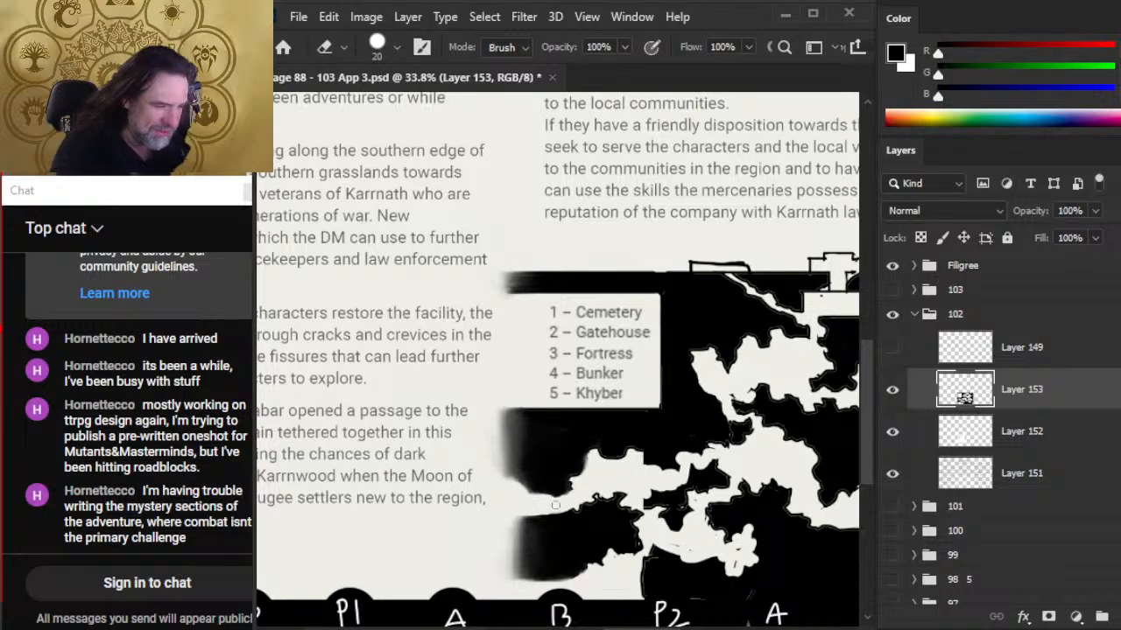
key("b")
key("e")
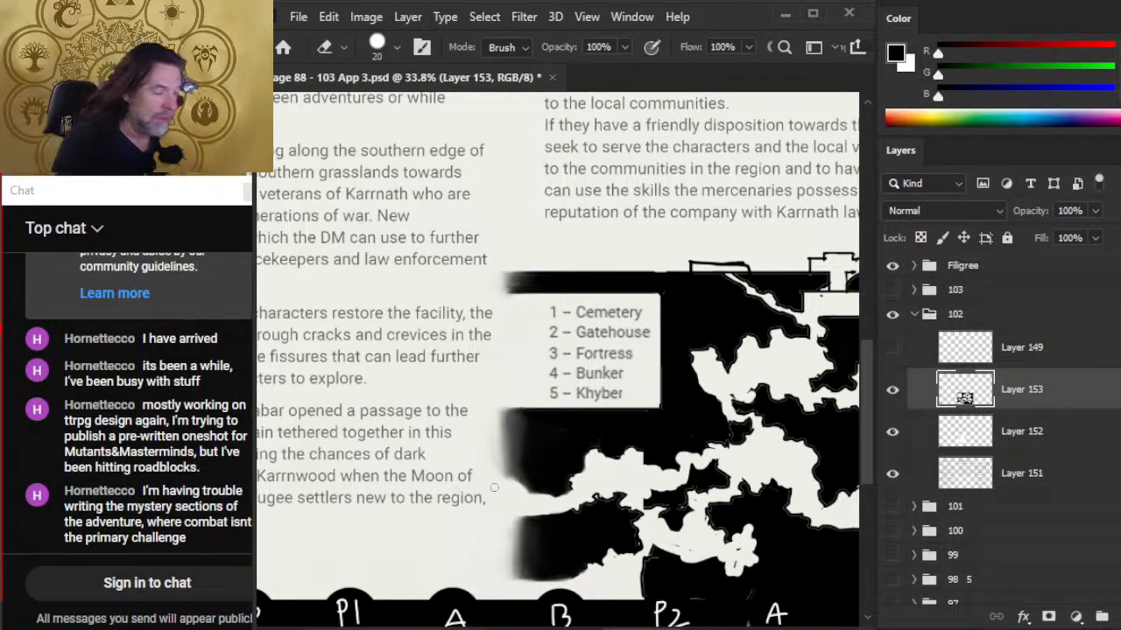
key("b")
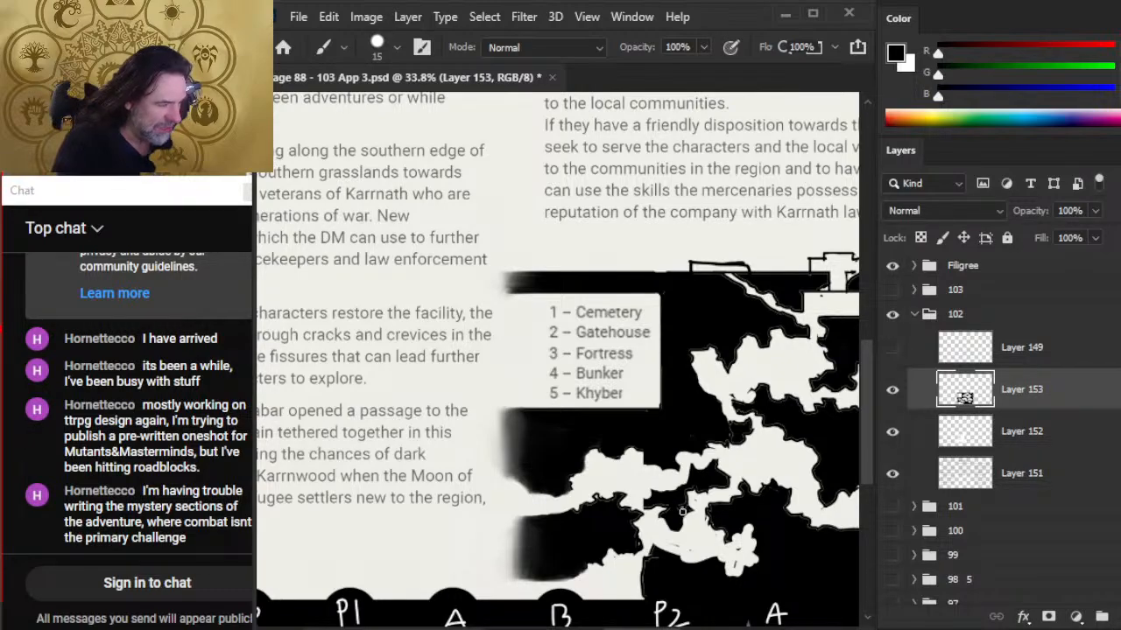
key("e")
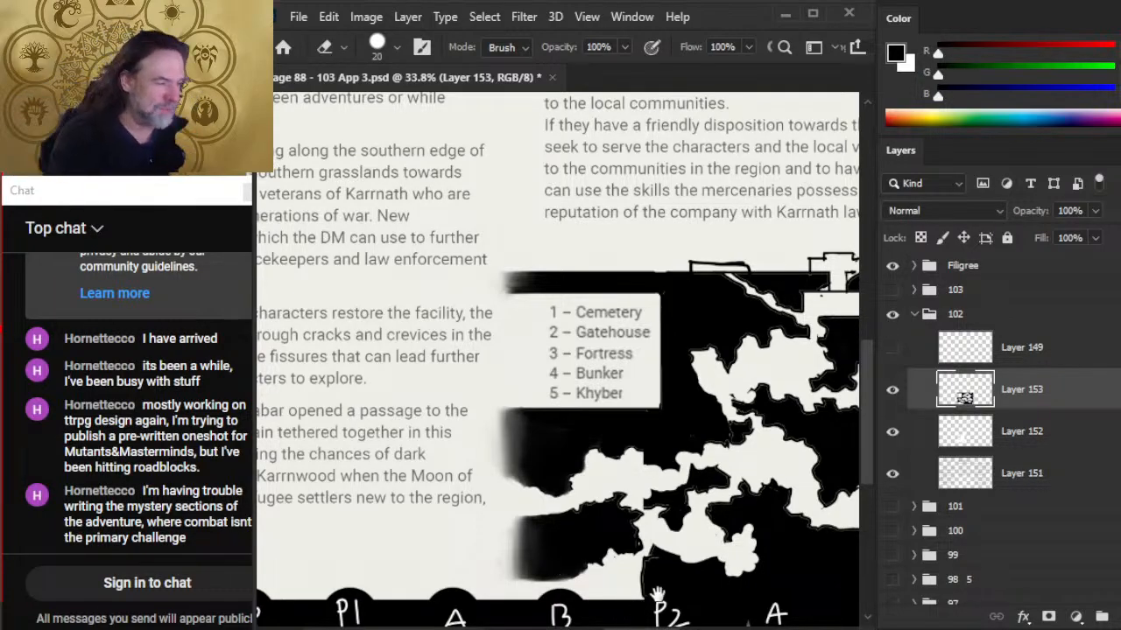
- Clean up the rectangular chamber beneath the gatehouse, using the black brush at size 15 and straight eraser strokes at size 8
left_click_drag(657, 594, 580, 586)
key("b")
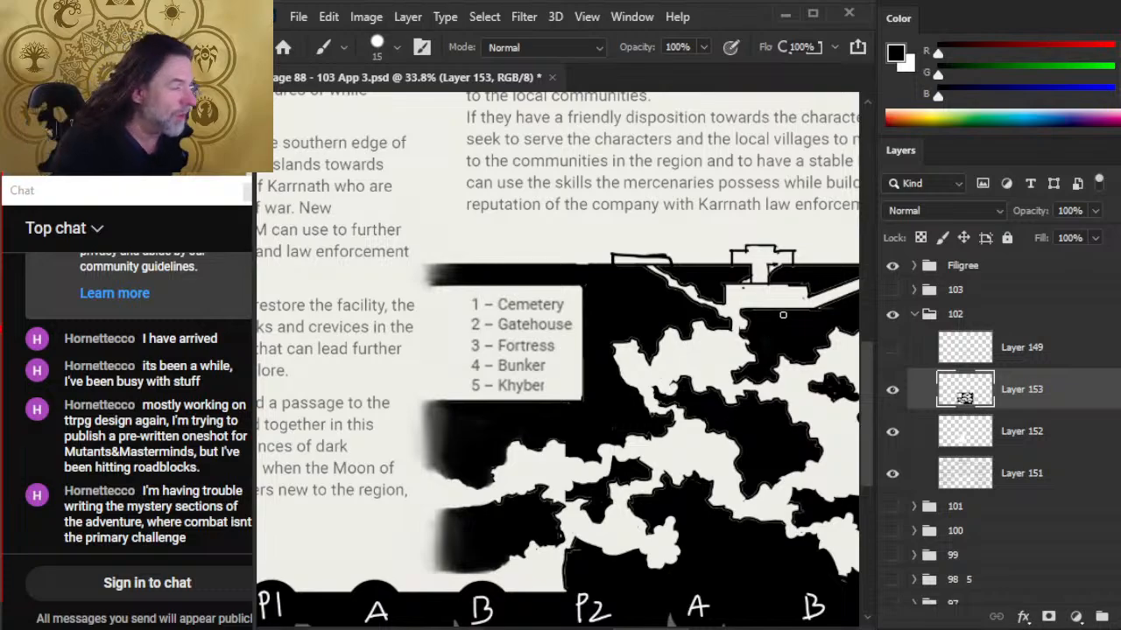
key("e")
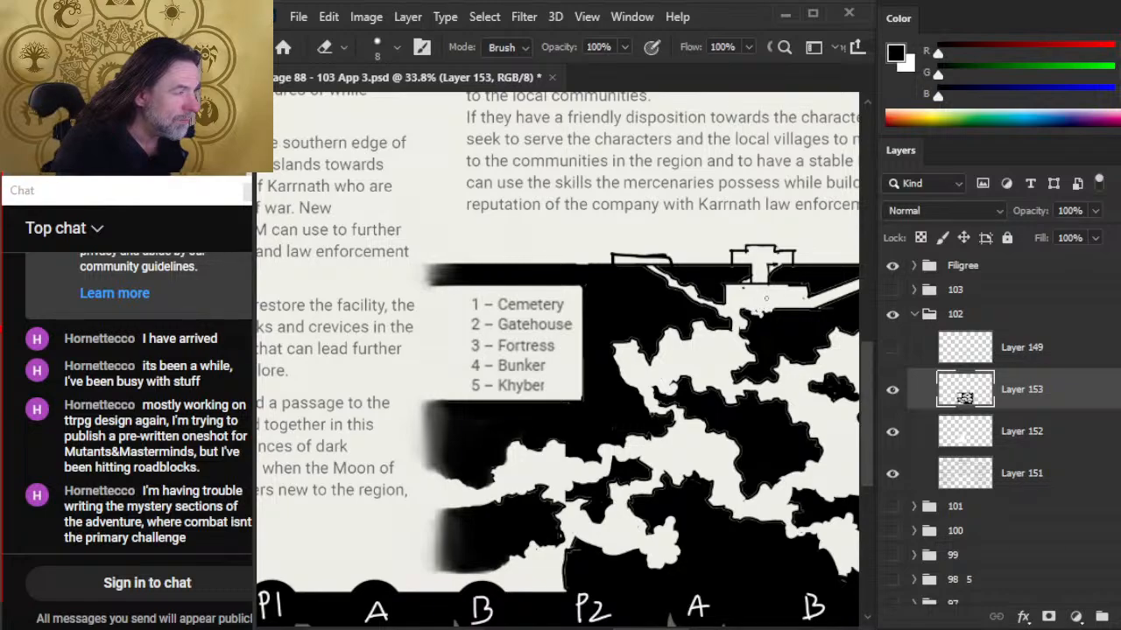
key("shift")
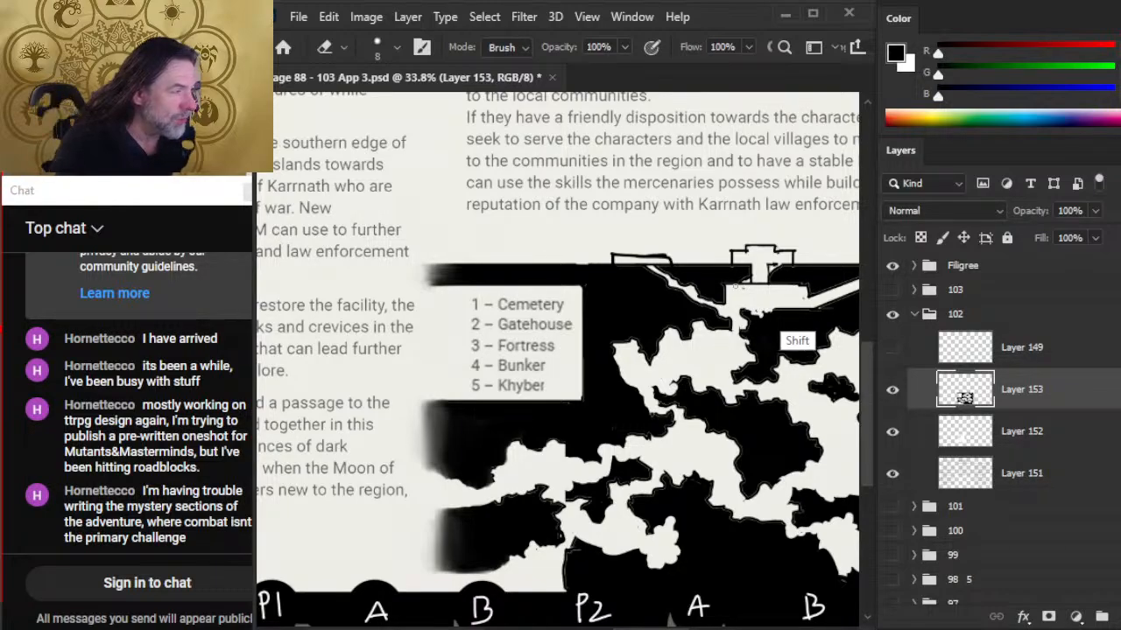
left_click(801, 290, "shift")
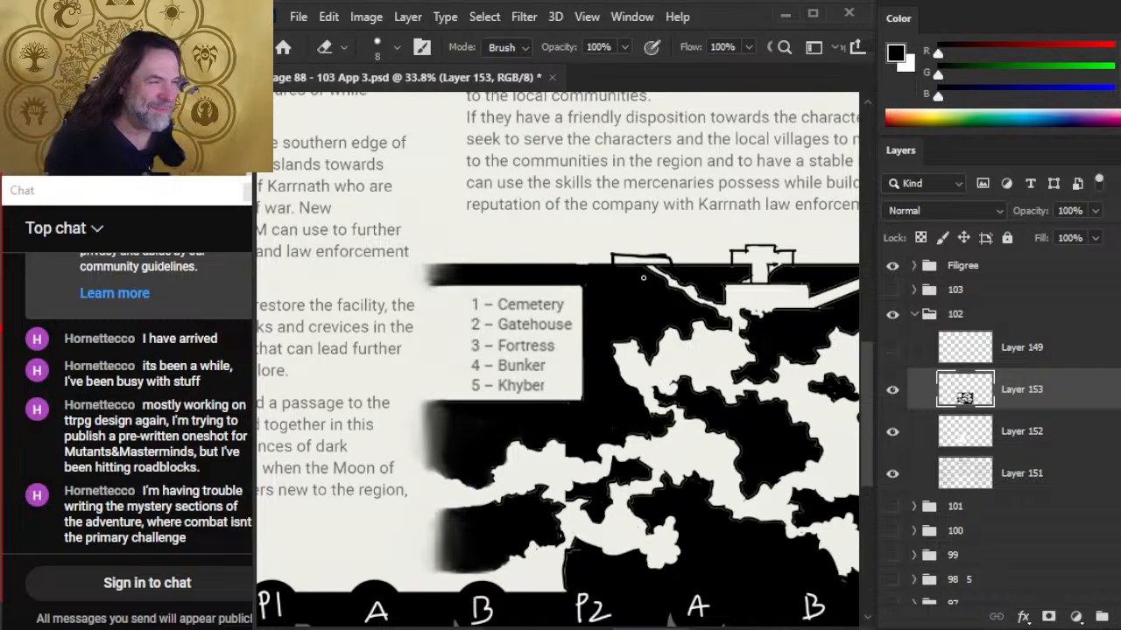
key("r")
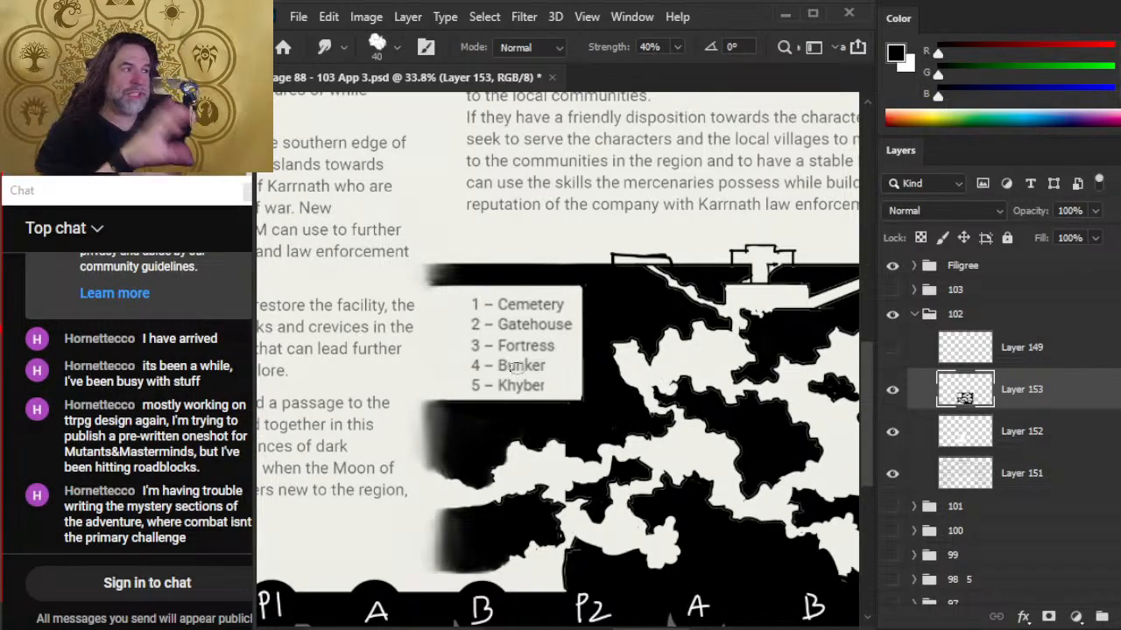
mouse_move(696, 398)
left_mouse_down()
mouse_move(499, 289)
mouse_move(388, 173)
left_mouse_up()
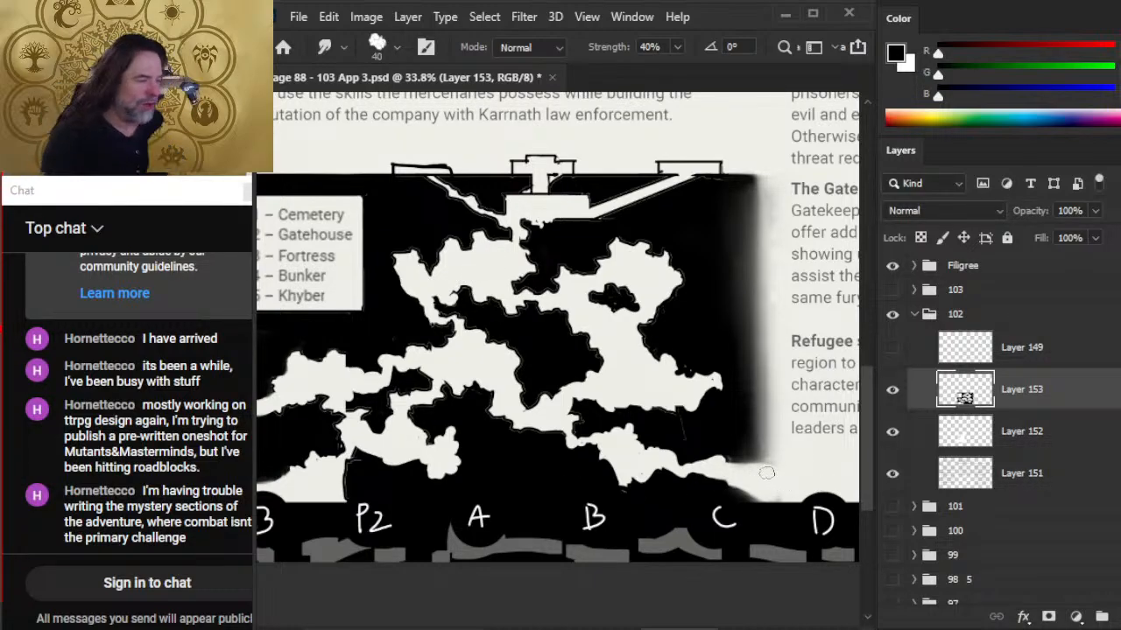
key("b")
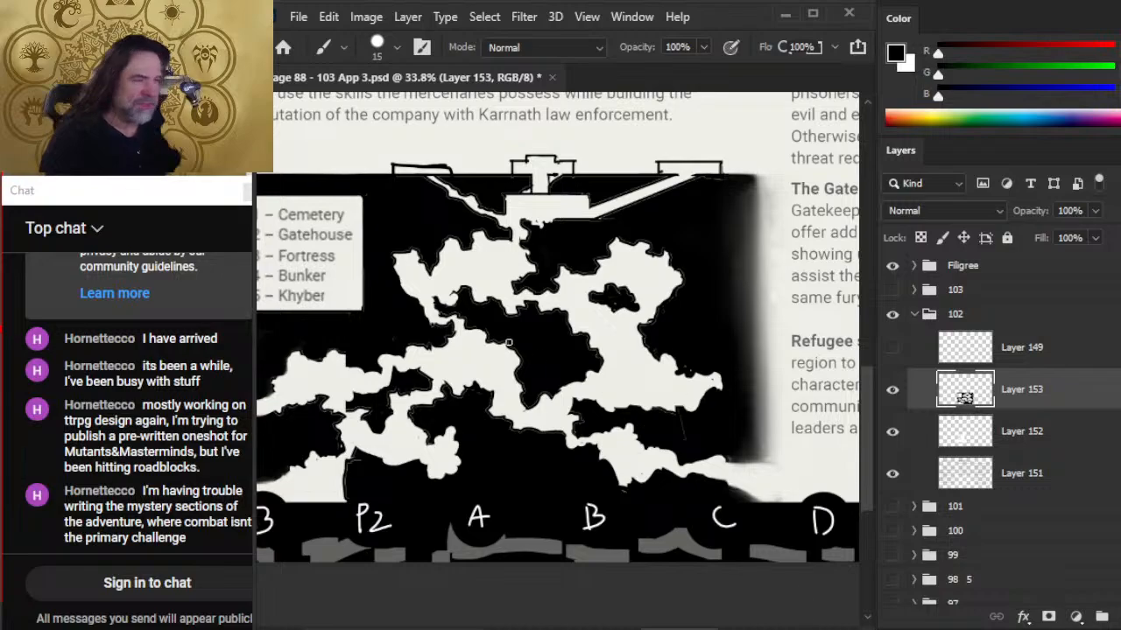
left_click_drag(497, 248, 487, 273)
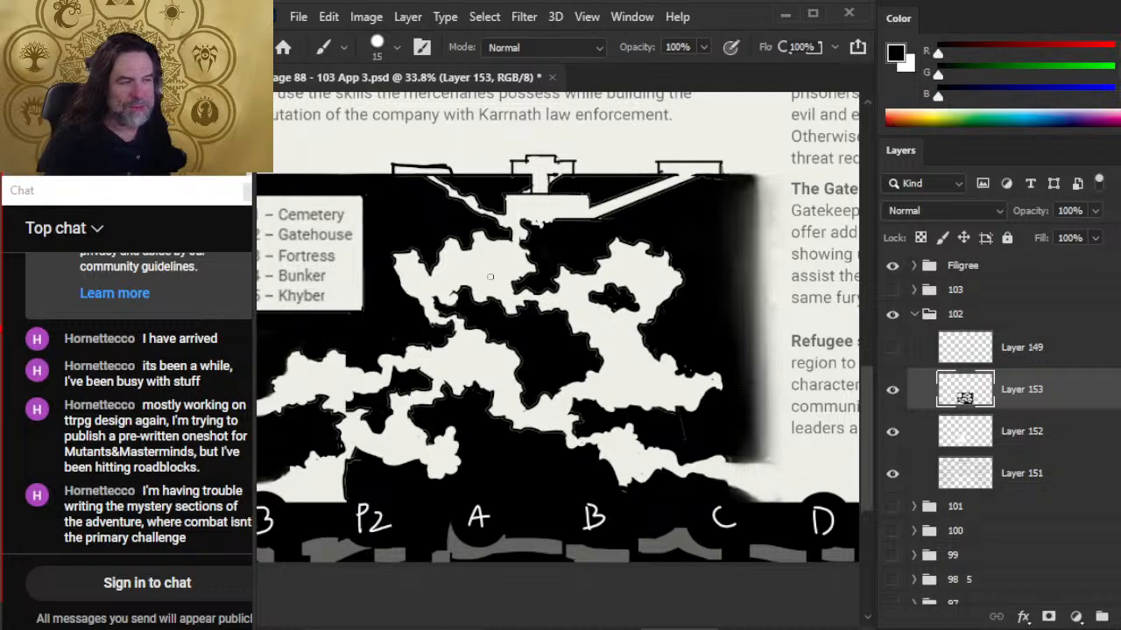
left_click_drag(485, 265, 446, 284)
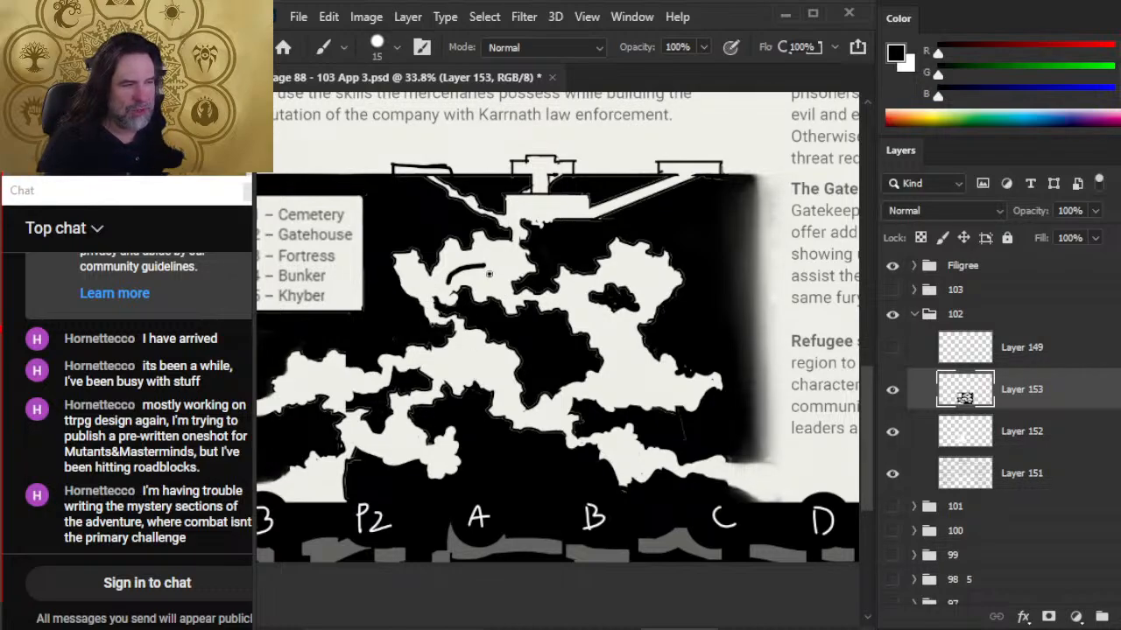
left_click_drag(489, 274, 502, 294)
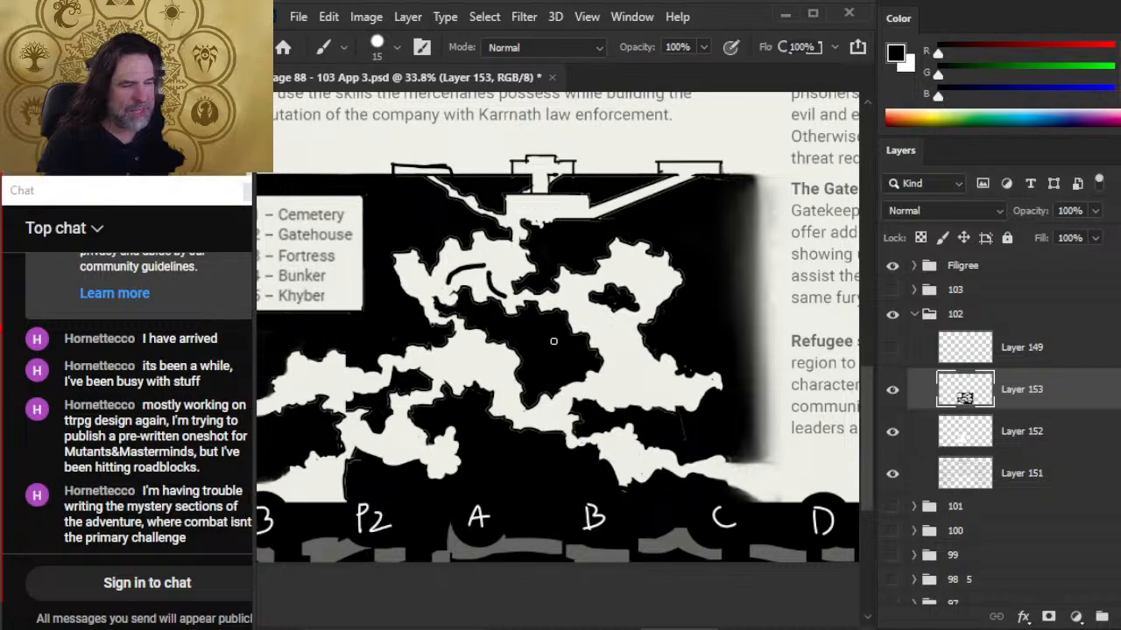
left_click_drag(595, 314, 593, 320)
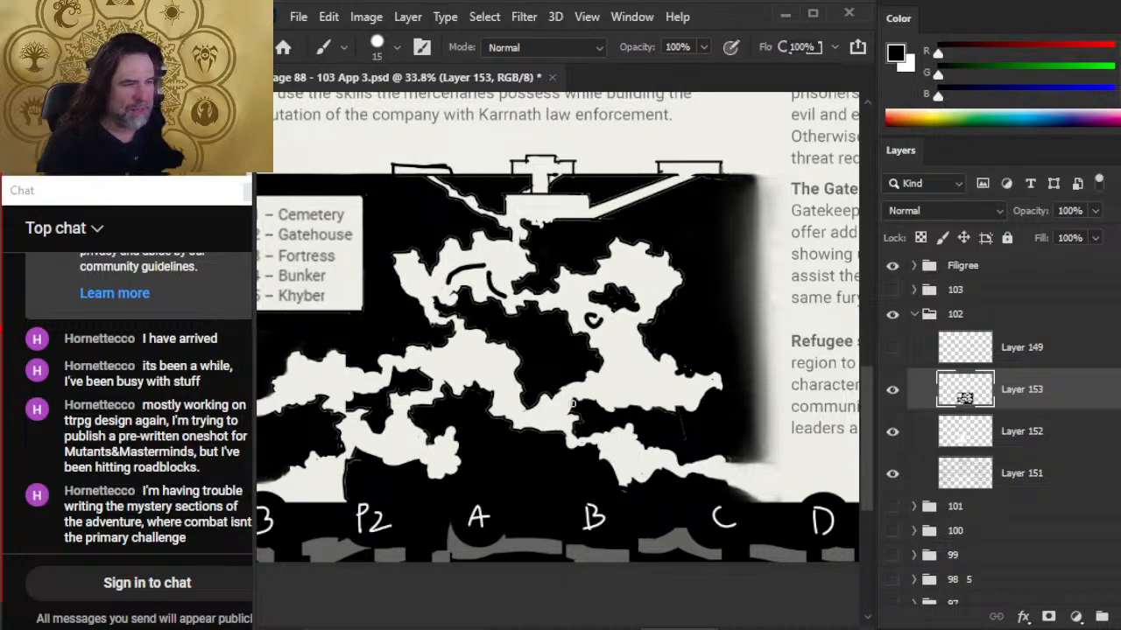
left_click_drag(475, 352, 467, 369)
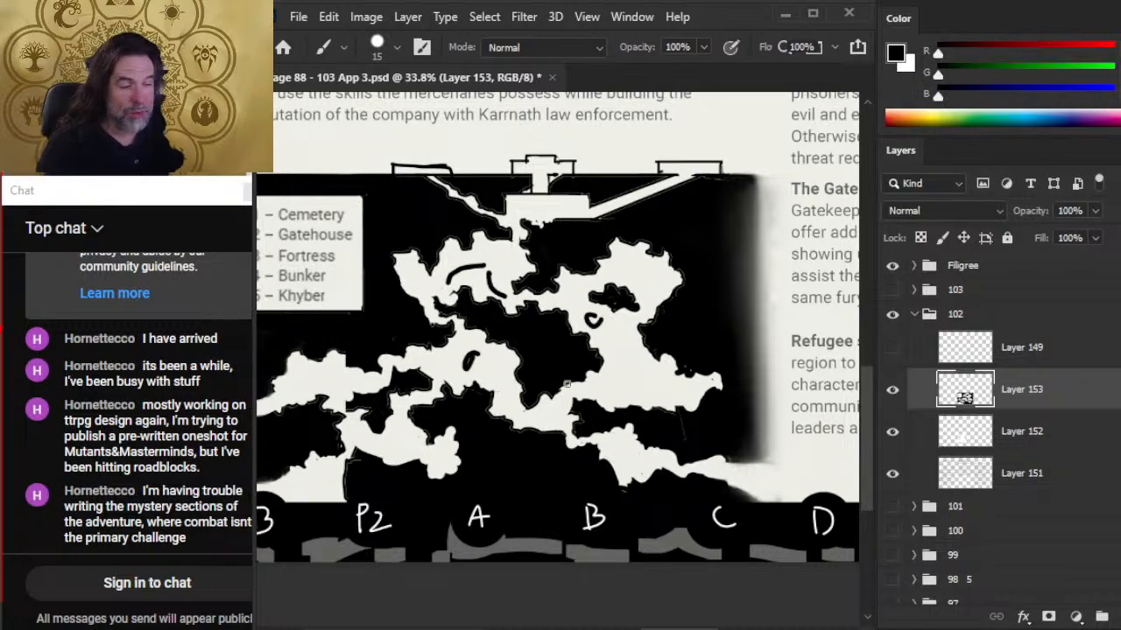
key("ctrl+z")
key("ctrl+z")
key("ctrl+z")
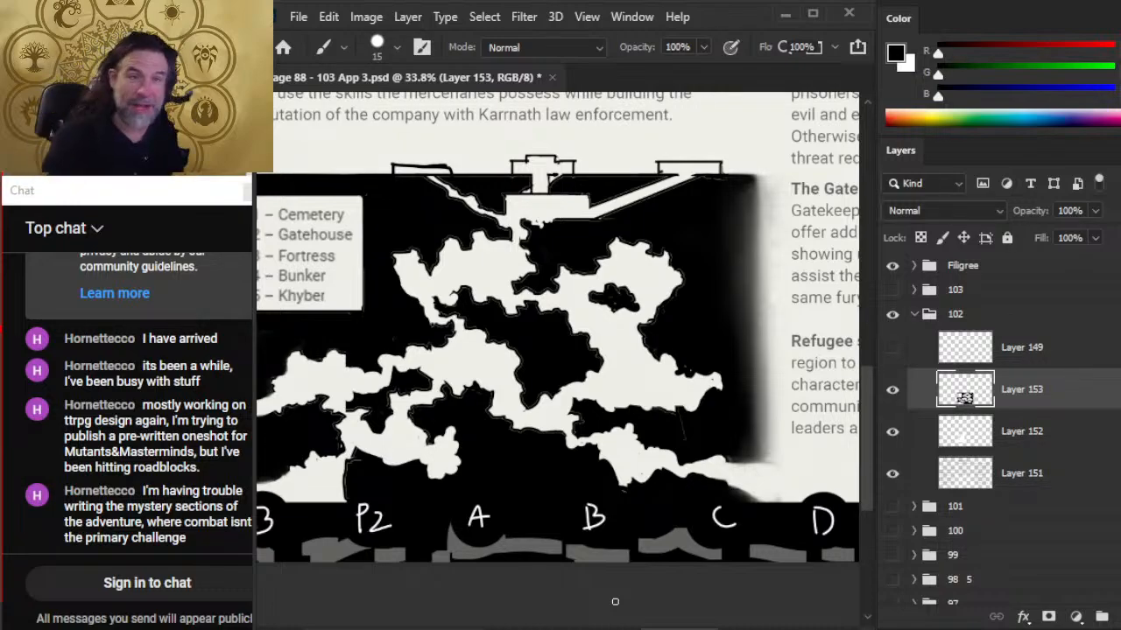
- Tidy the outline of the map's lower right tunnel near its opening, using the eraser at size 8 and the brush at size 15
left_click_drag(476, 368, 596, 310)
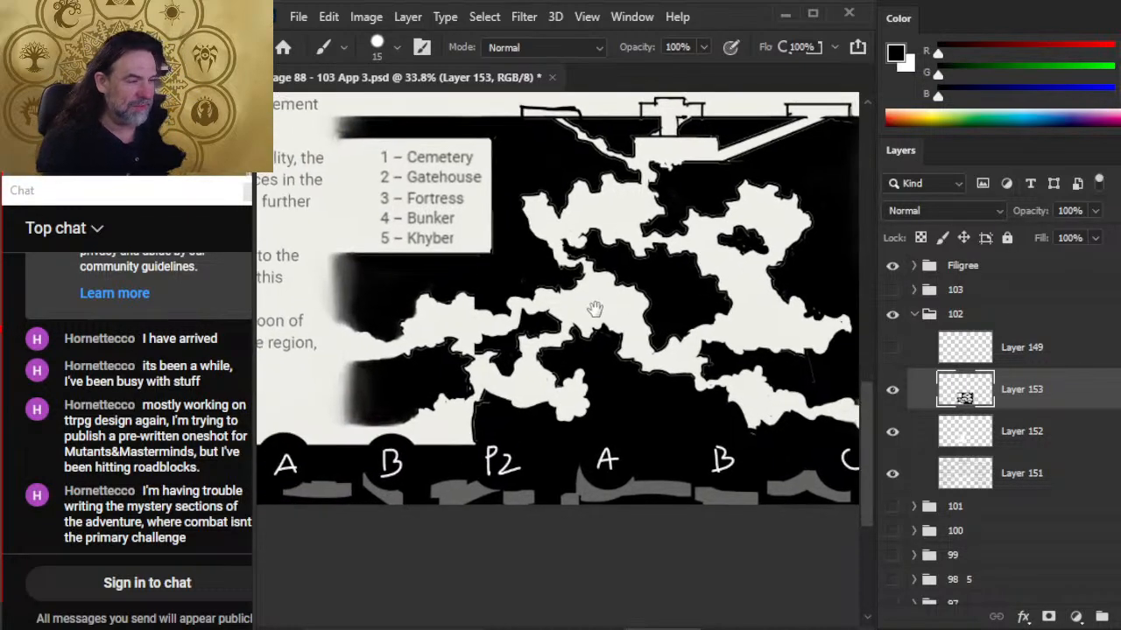
key("z")
left_click(599, 401, "alt")
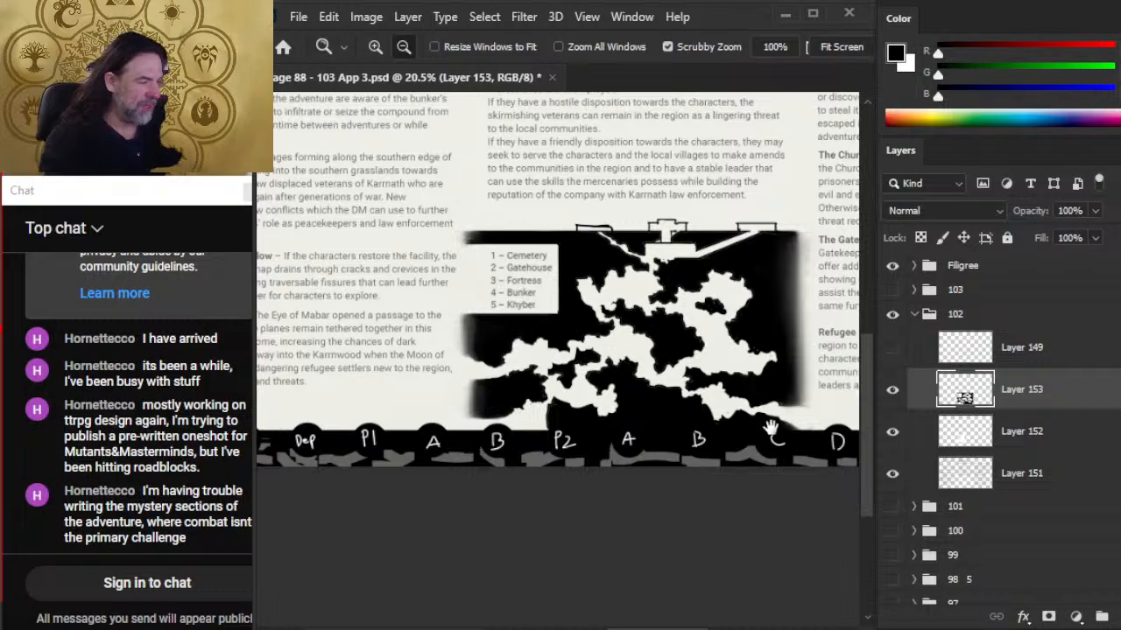
left_click_drag(770, 427, 672, 419)
key("r")
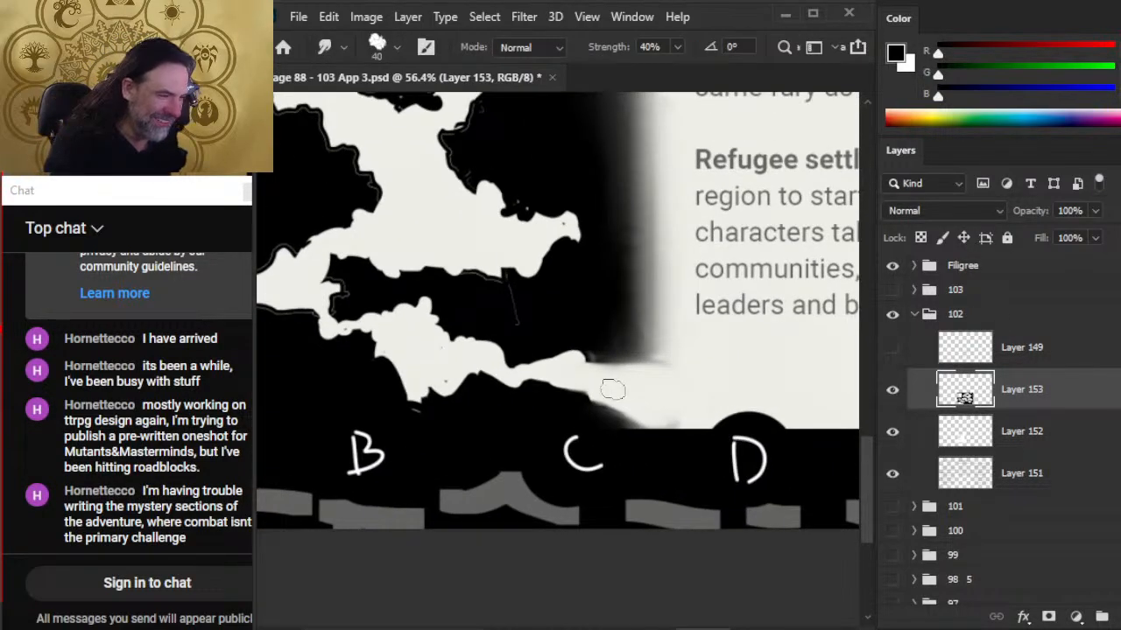
key("e")
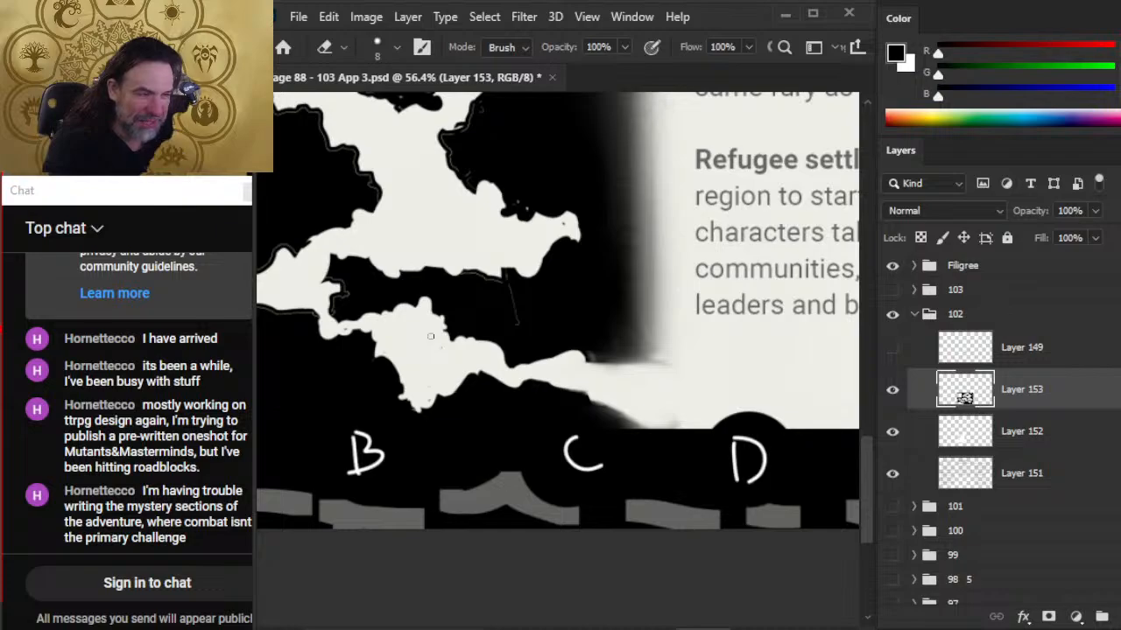
key("b")
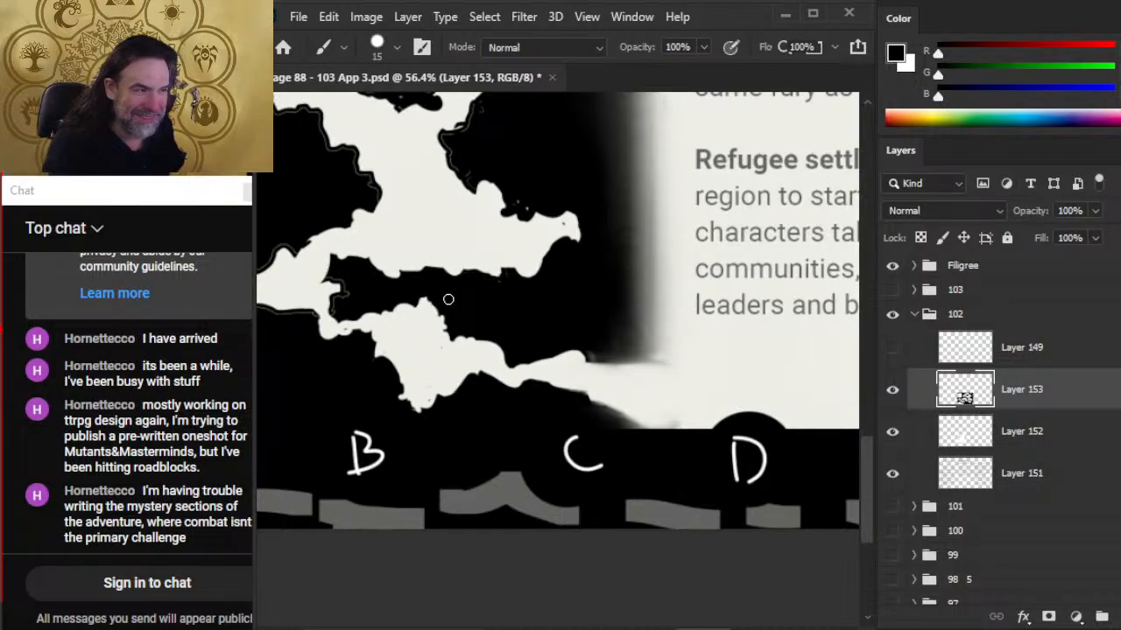
key("z")
left_click_drag(590, 290, 451, 270)
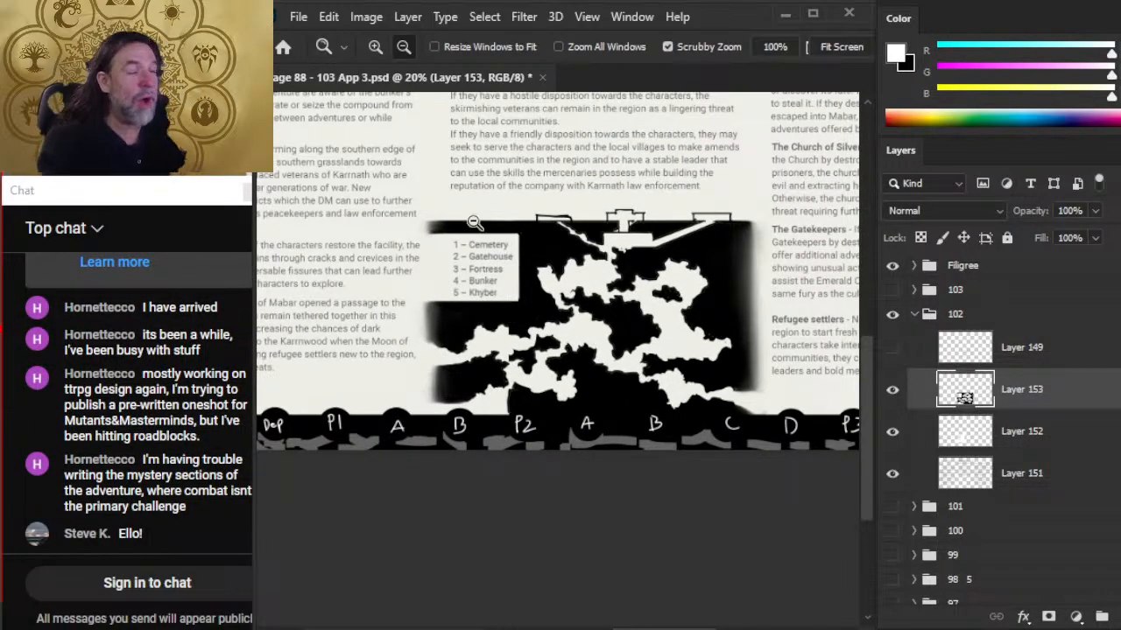
- Add a new empty layer directly above Layer 153 in group 102
left_click_drag(473, 222, 530, 275)
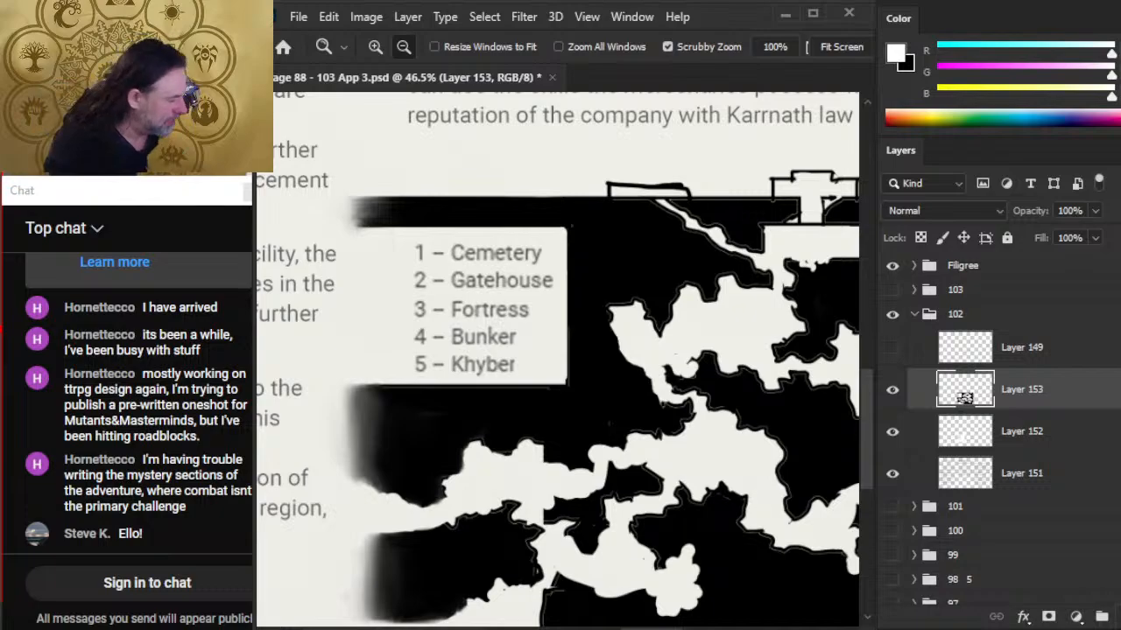
left_click(1119, 617)
left_click_drag(532, 228, 462, 300)
key("b")
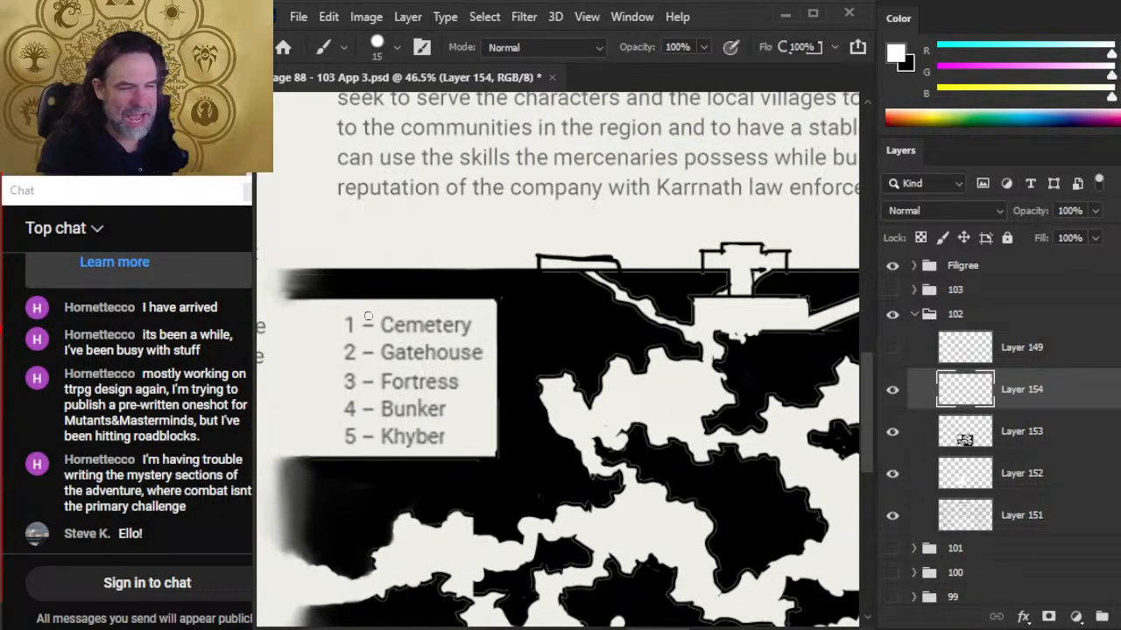
- Lasso the number 1 in the legend on Layer 152, copy it to its own layer and place the copy above the cemetery
key("l")
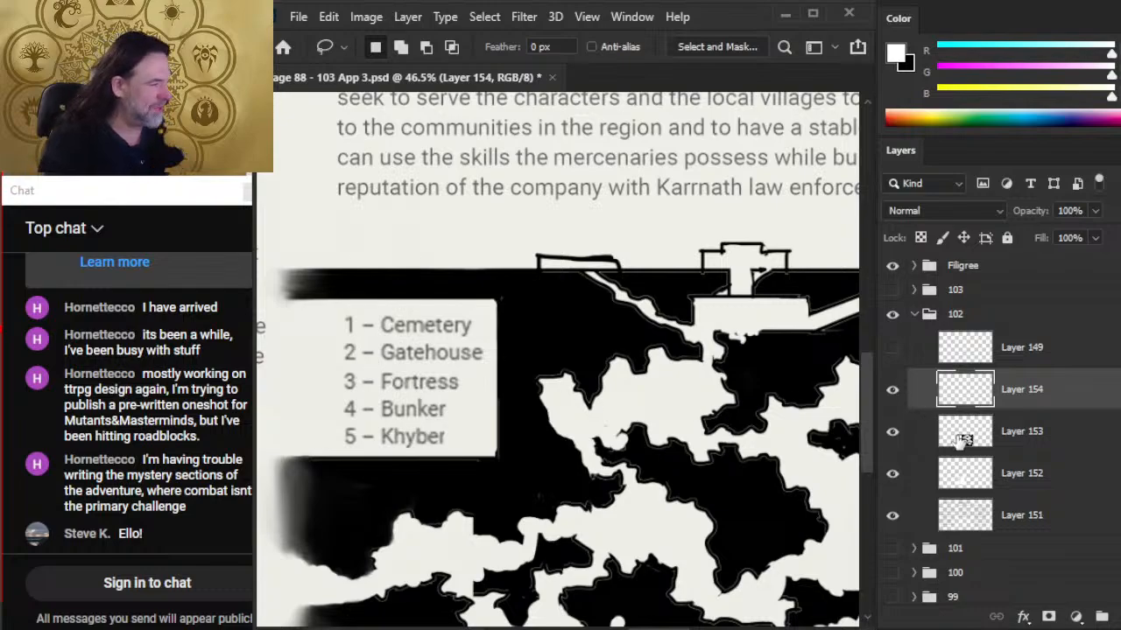
left_click(892, 473)
left_click(893, 473)
left_click(1037, 473)
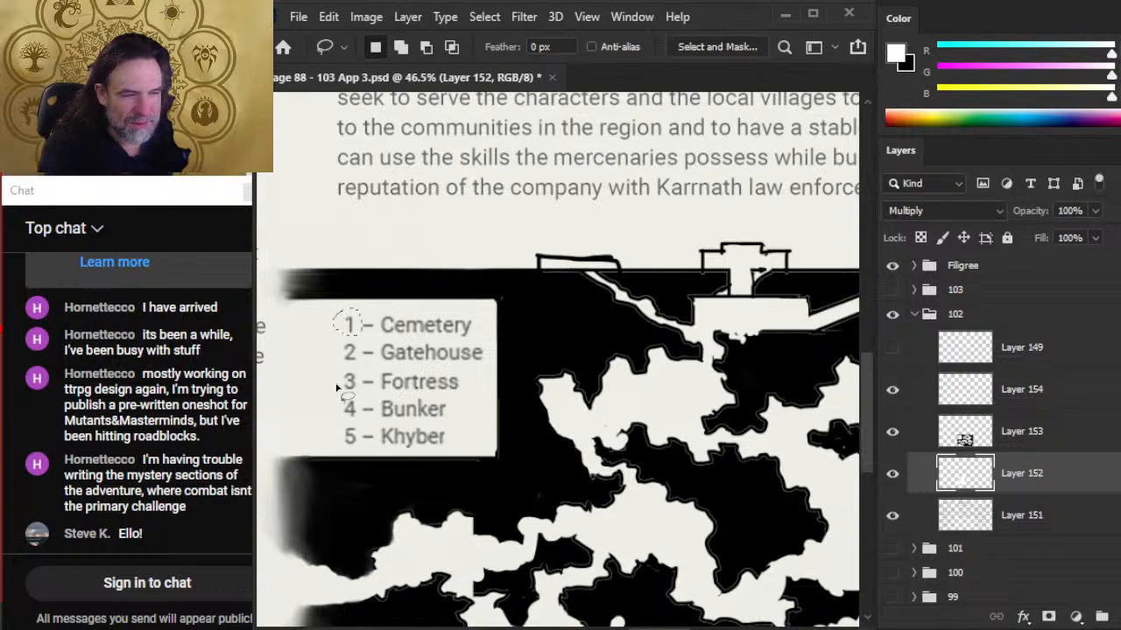
key("ctrl+j")
key("v")
mouse_move(492, 419)
left_mouse_down()
mouse_move(600, 340)
mouse_move(688, 347)
left_mouse_up()
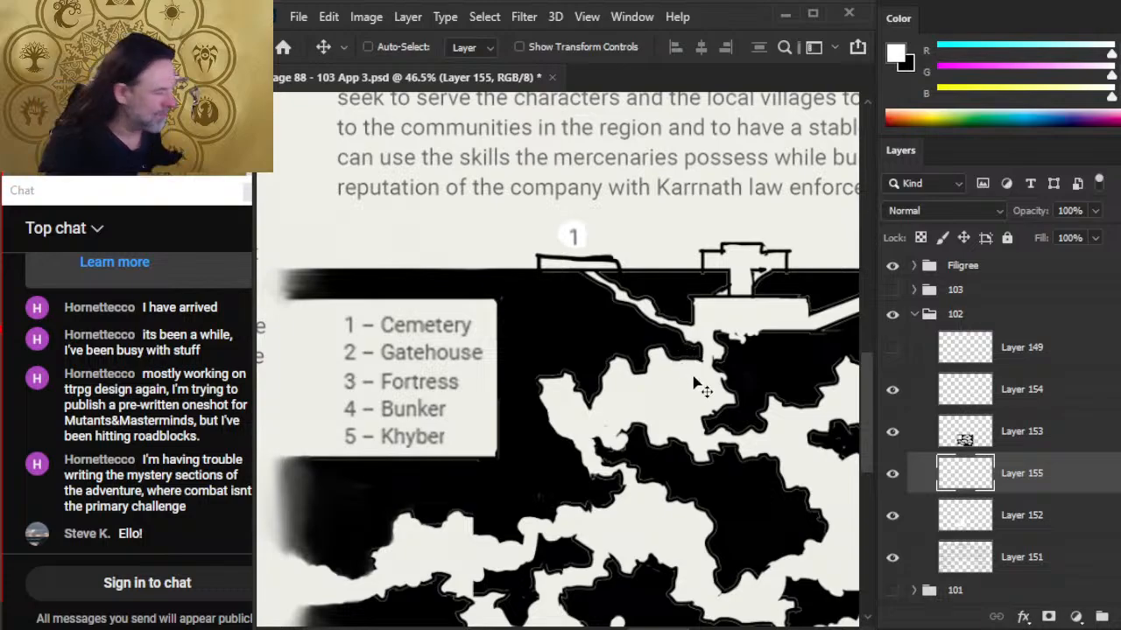
- Remove the white backing around the copied number 1 on Layer 155 using the Magic Wand at tolerance 25, and return to Layer 152
left_click(892, 473)
left_click(892, 473)
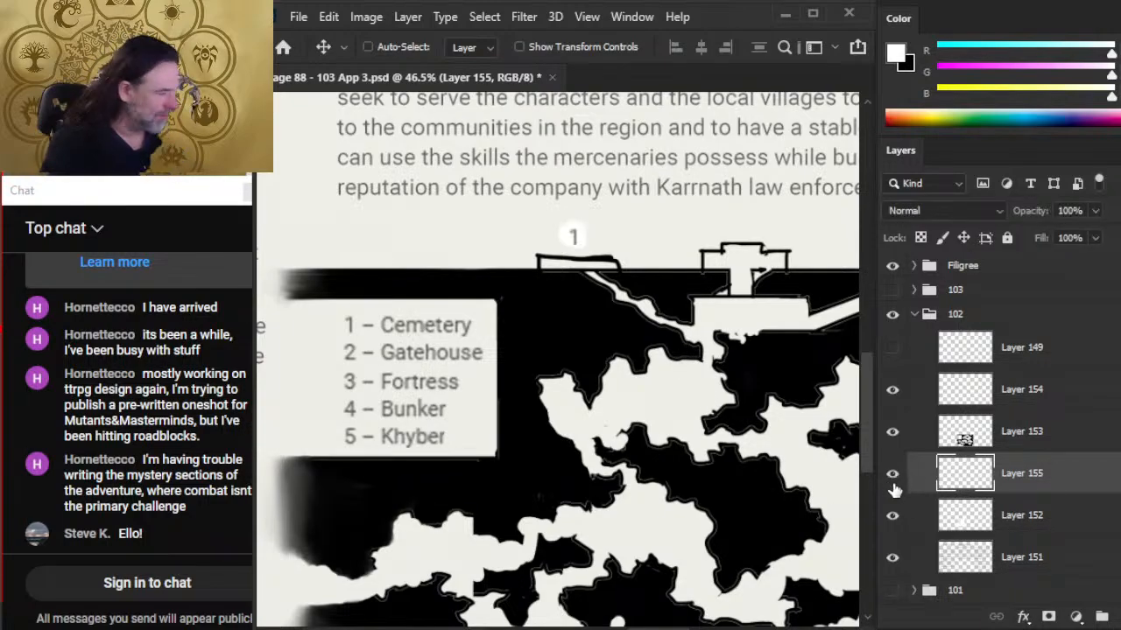
left_click(892, 516)
left_click(892, 515)
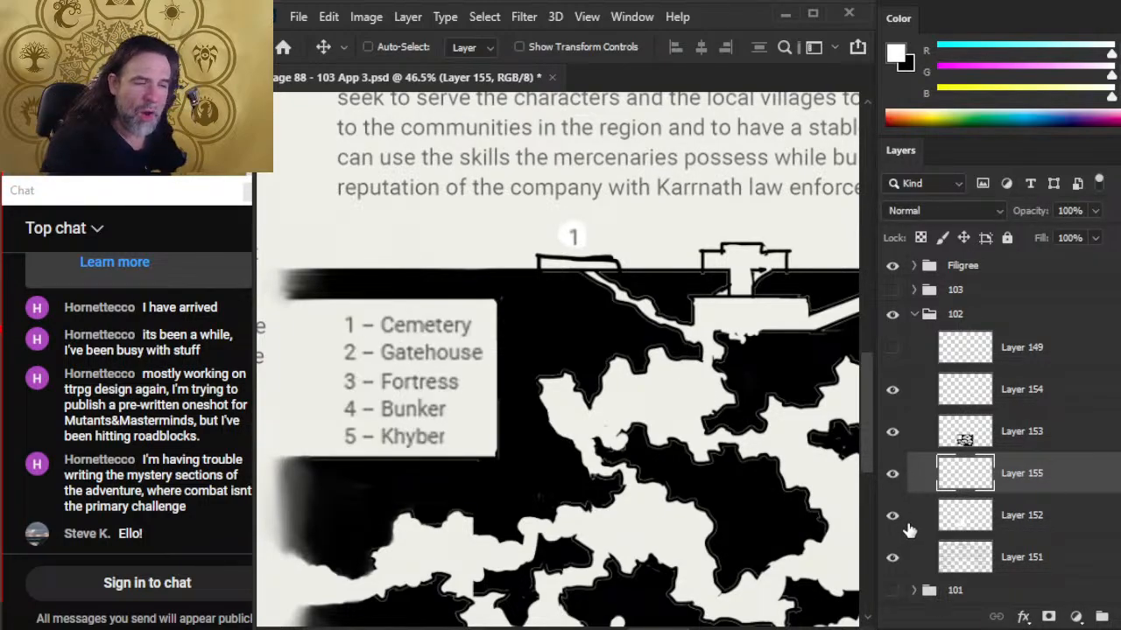
left_click(966, 521)
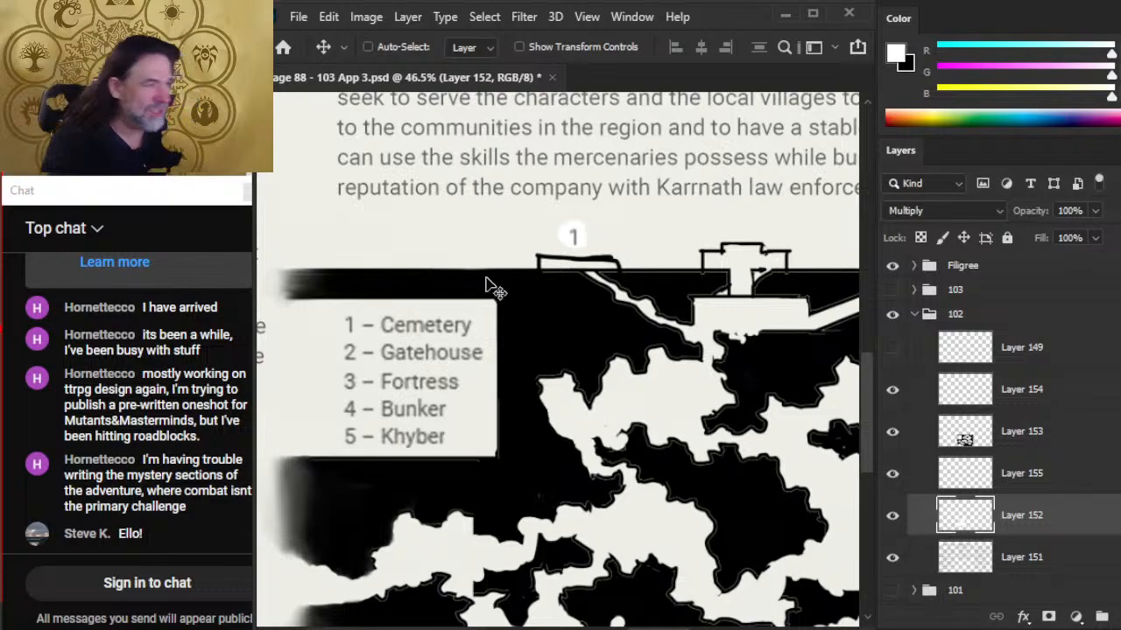
key("e")
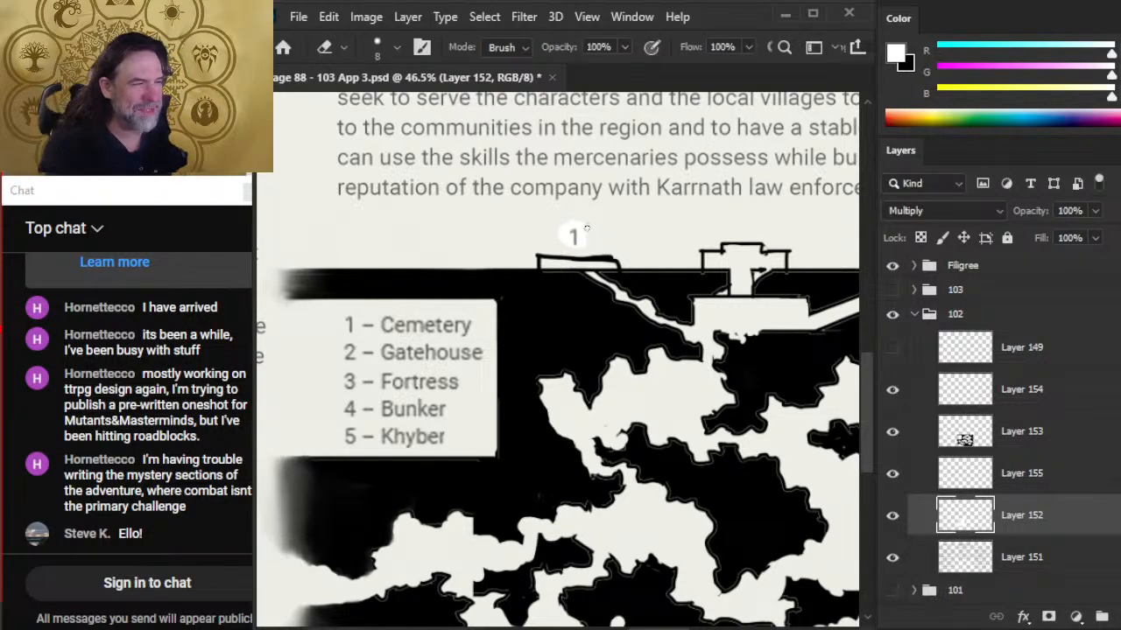
key("w")
left_click(573, 236)
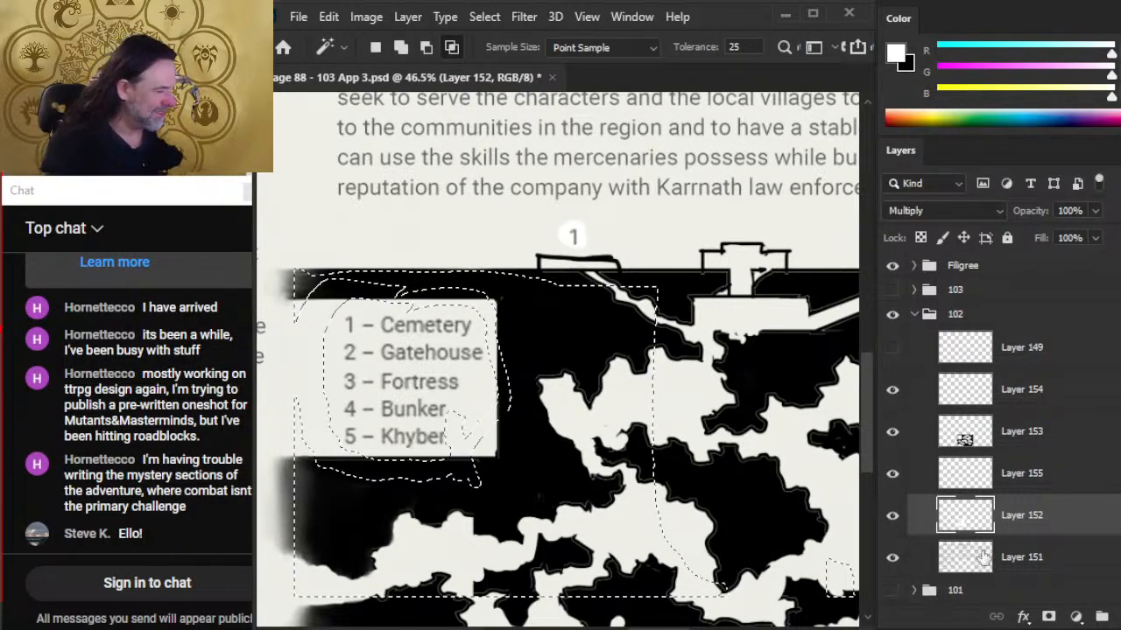
left_click(966, 473)
left_click(573, 237)
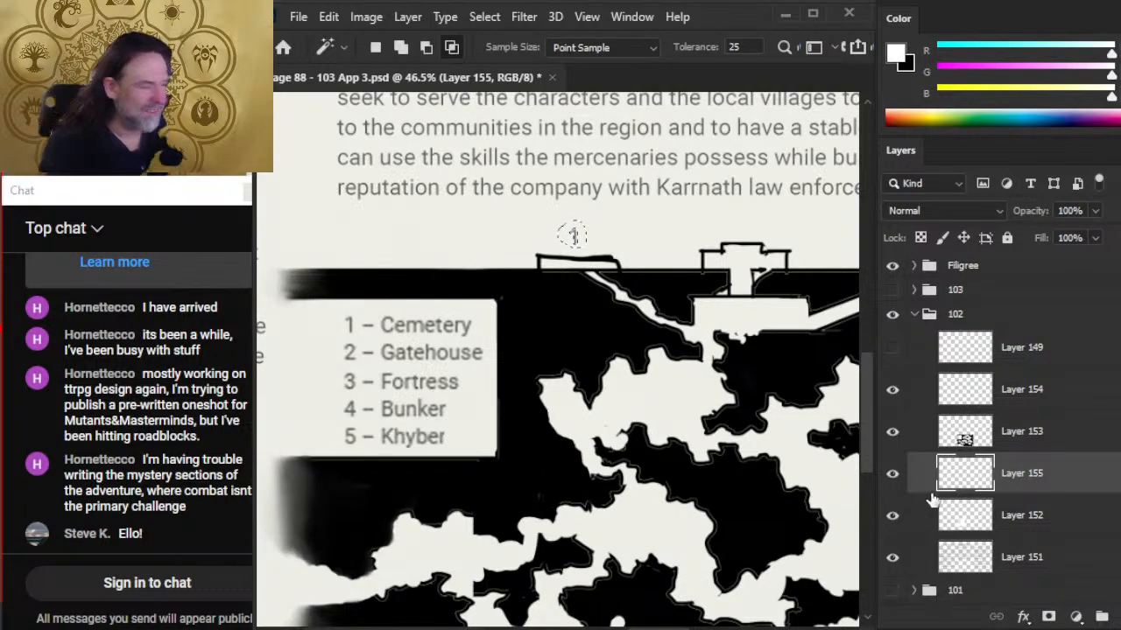
left_click(1046, 525)
key("ctrl+d")
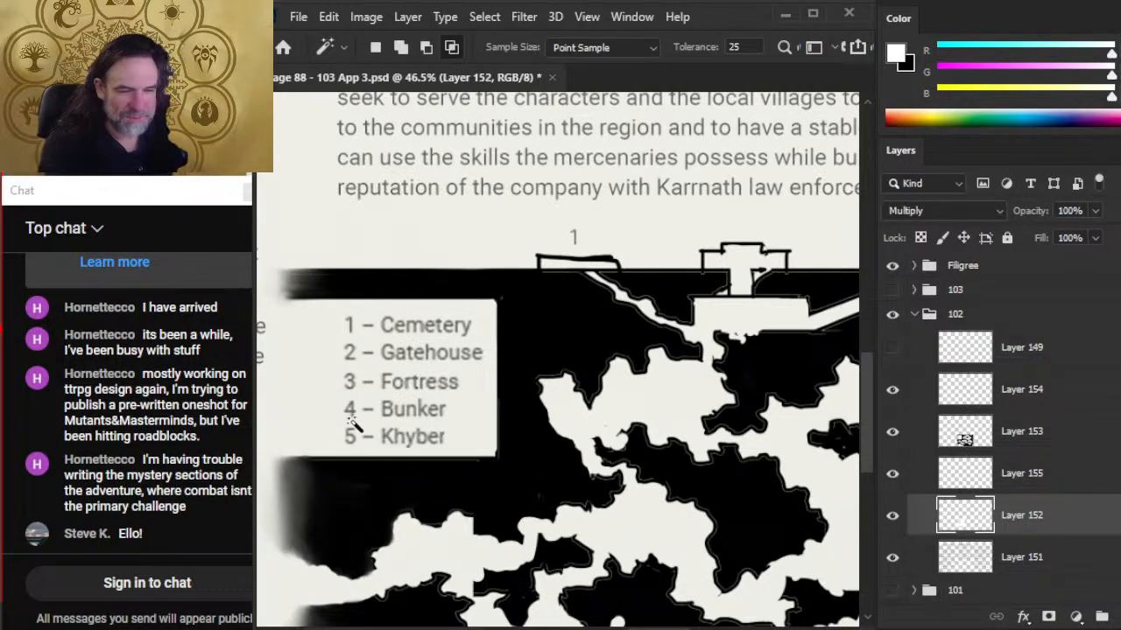
- Remove the white backing around the legend text on Layer 152 using the Magic Wand at tolerance 25, and clear the selection
left_click(336, 395)
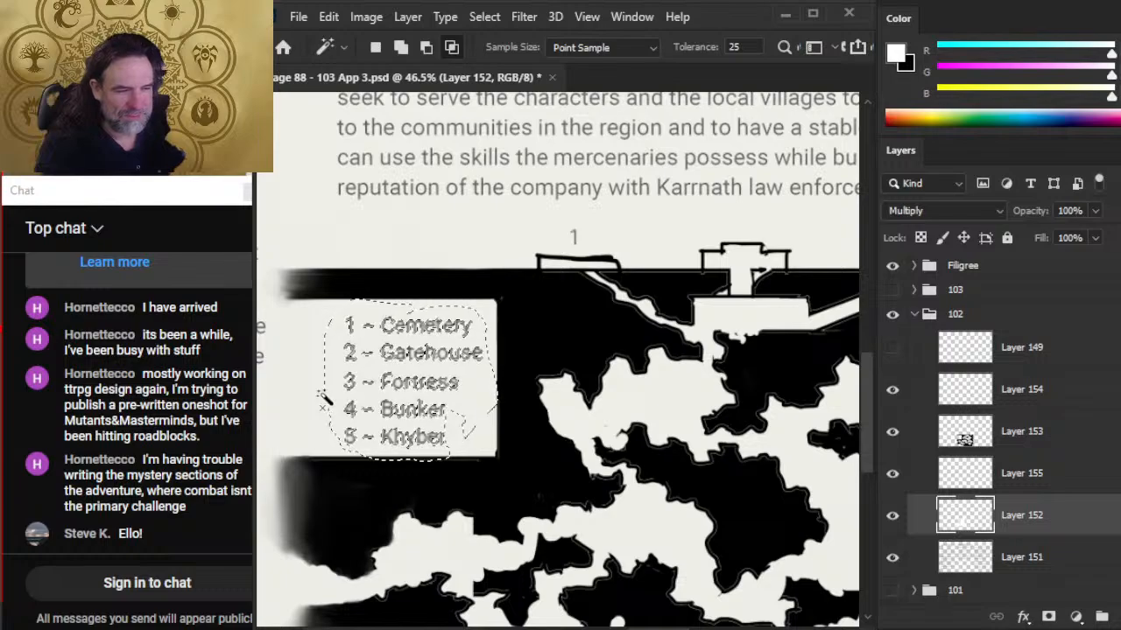
key("l")
key("ctrl+d")
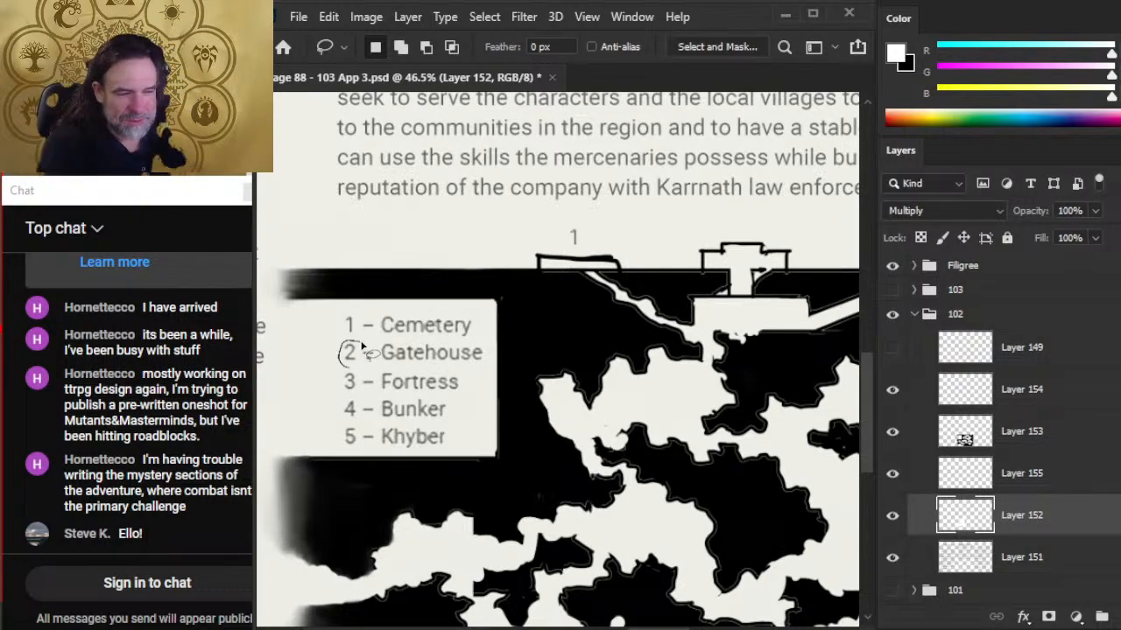
- Lasso the number 2 in the legend on Layer 152, copy it to its own layer and place the copy above the gatehouse
left_click_drag(367, 350, 352, 349)
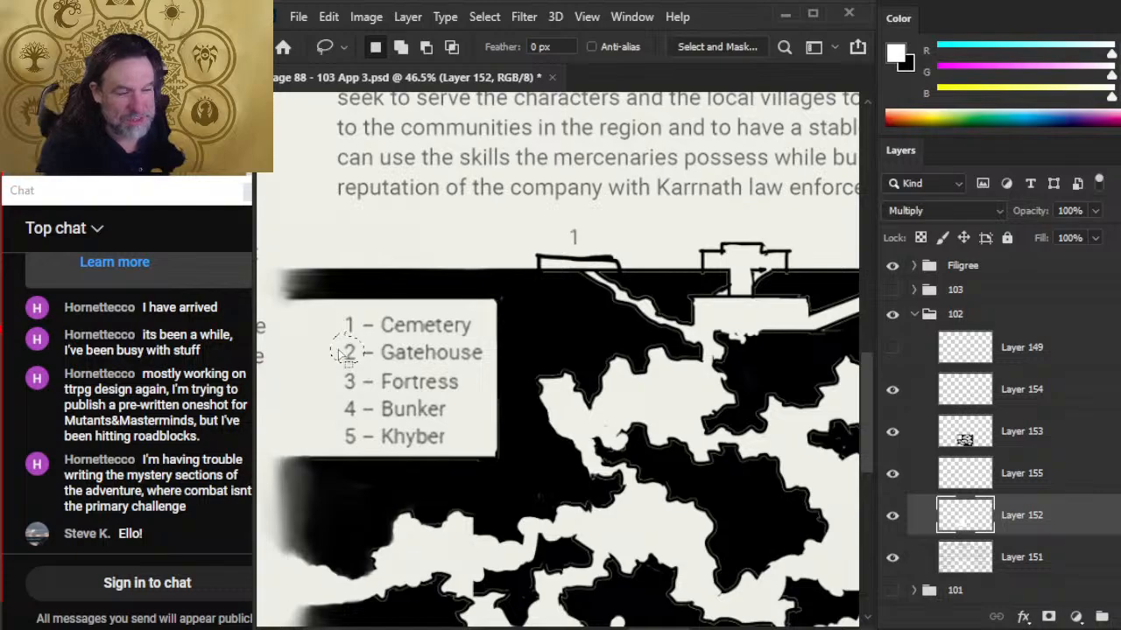
key("z")
left_click(429, 381, "alt")
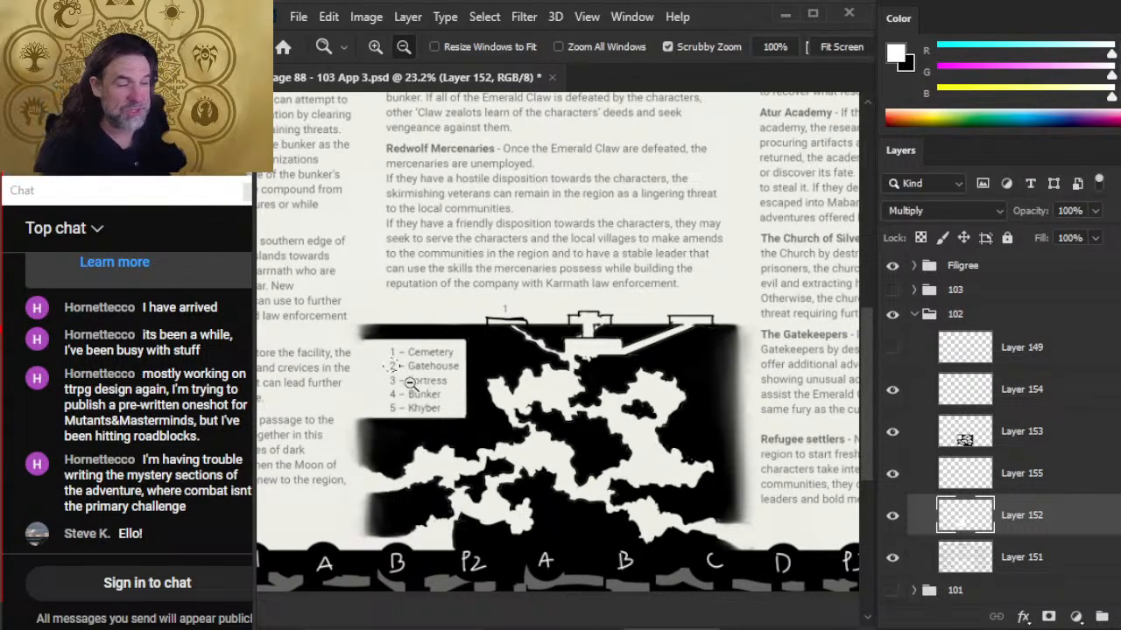
left_click_drag(382, 353, 424, 374)
key("l")
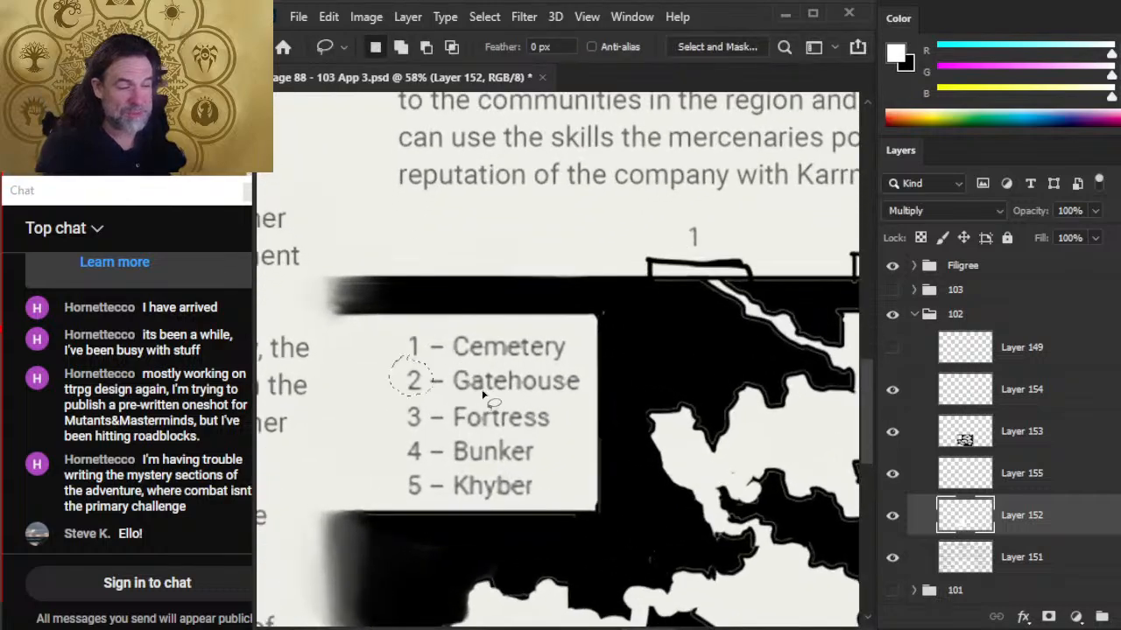
left_click(432, 370)
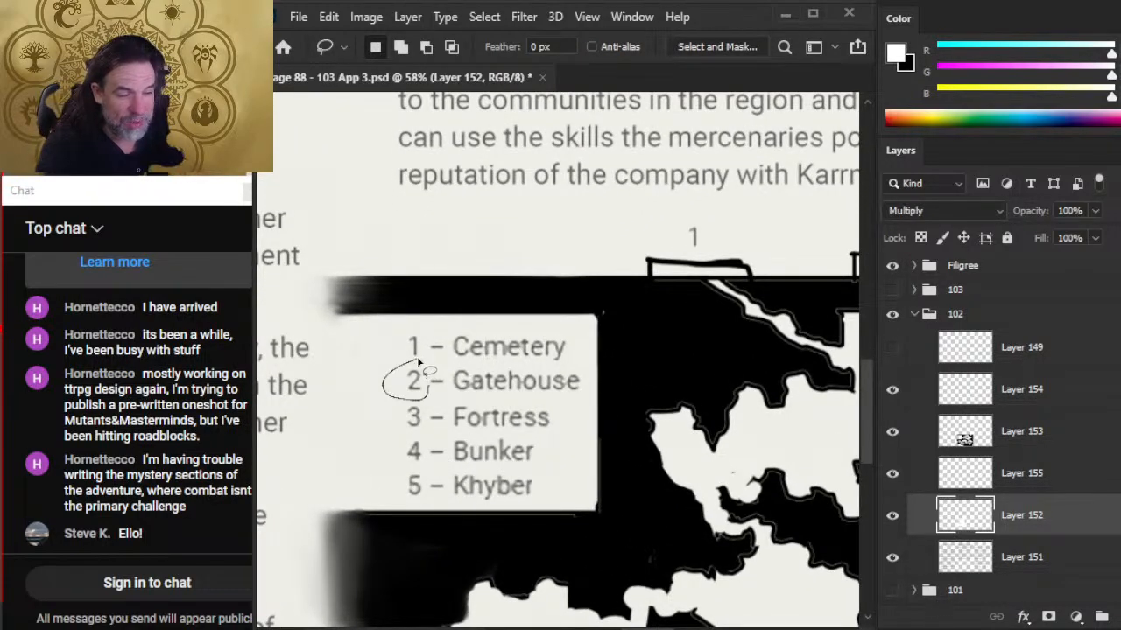
left_click_drag(418, 362, 414, 375)
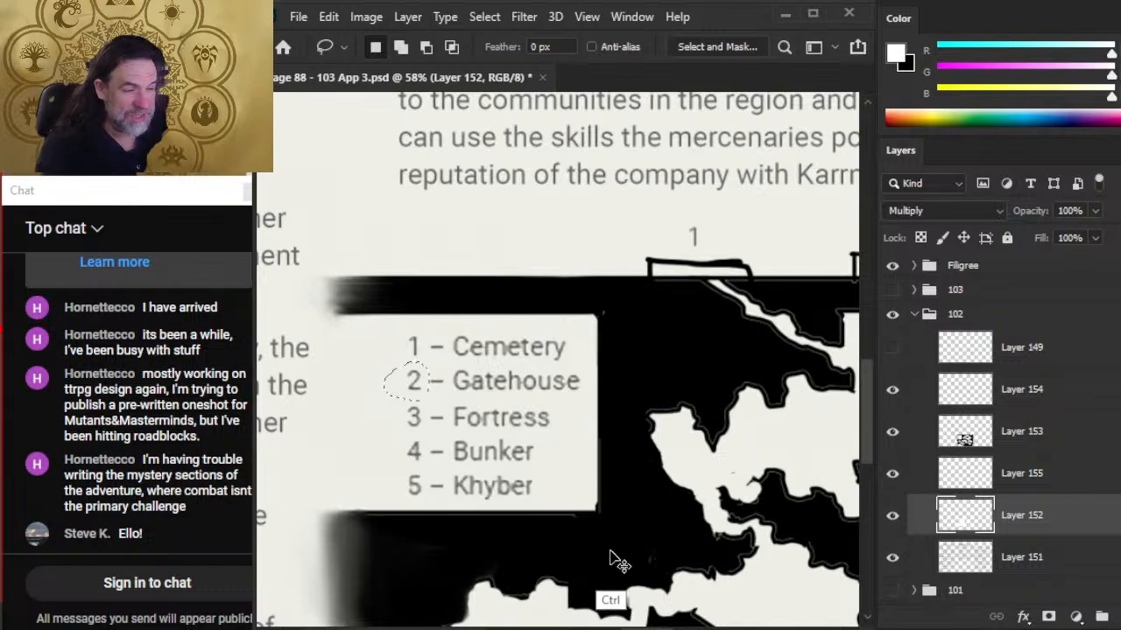
left_click_drag(762, 375, 555, 372)
key("ctrl+v")
key("v")
left_click_drag(555, 474, 689, 363)
left_click_drag(578, 415, 681, 372)
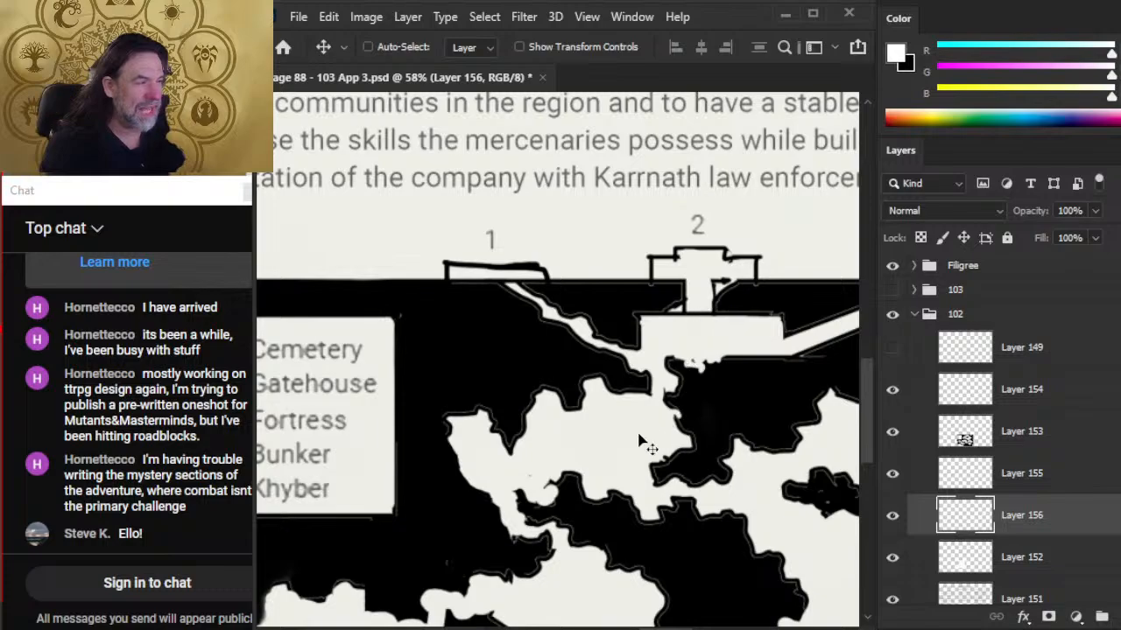
- Select Layers 152, 156 and 155 together and merge them into a single layer
scroll(639, 442, "left", 5)
scroll(639, 442, "down", 2)
key("l")
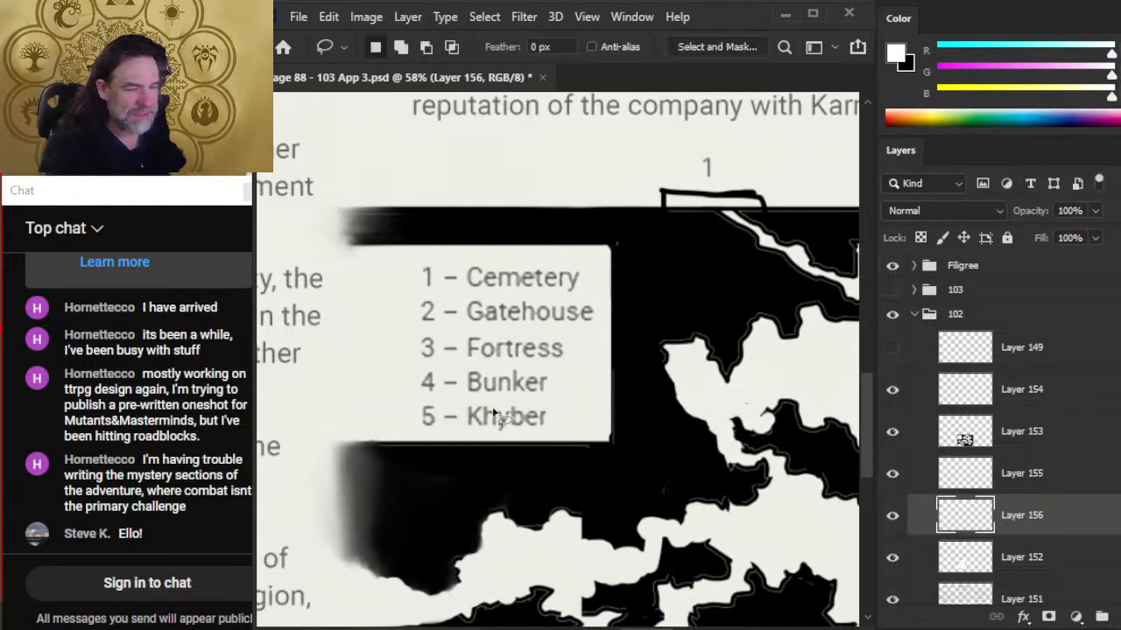
key("alt+bracketleft")
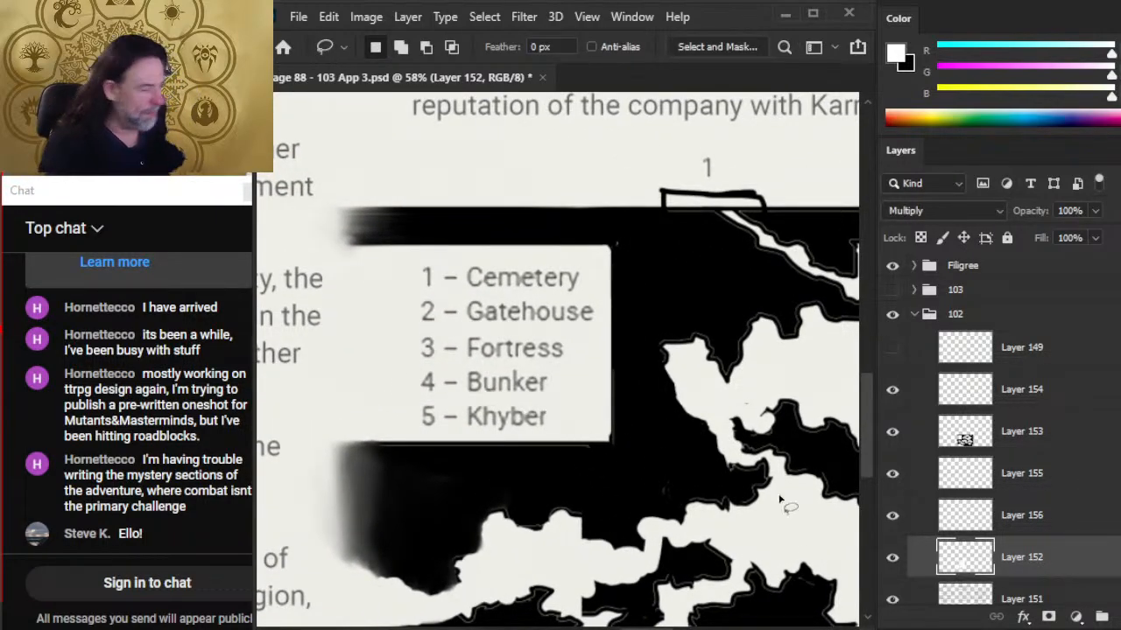
left_click(1053, 492, "shift")
right_click(1053, 490)
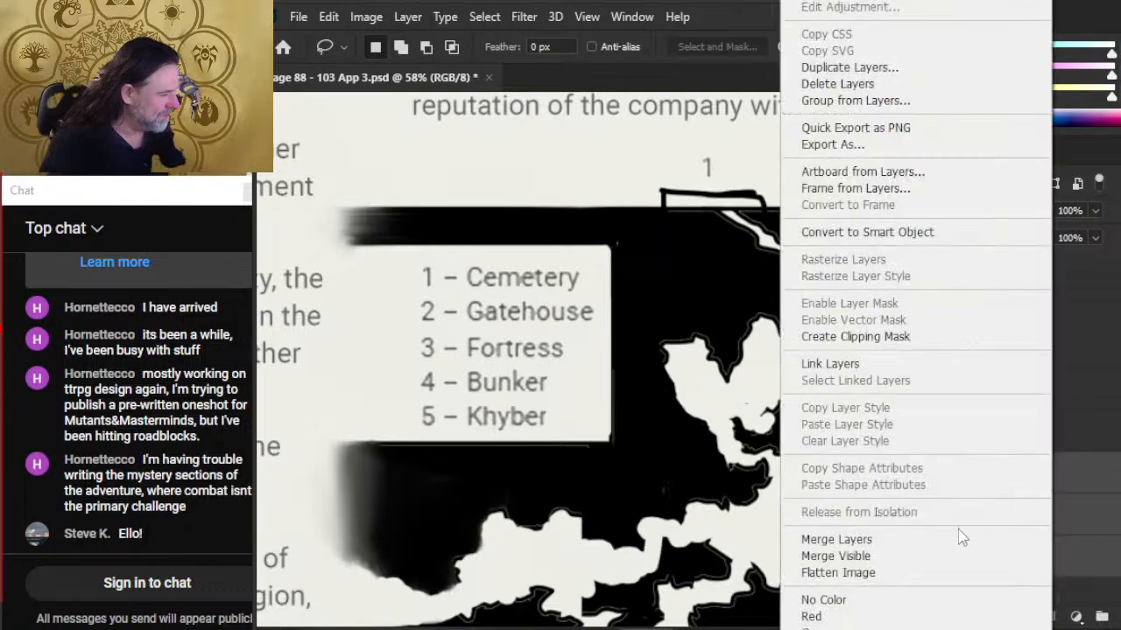
left_click(863, 540)
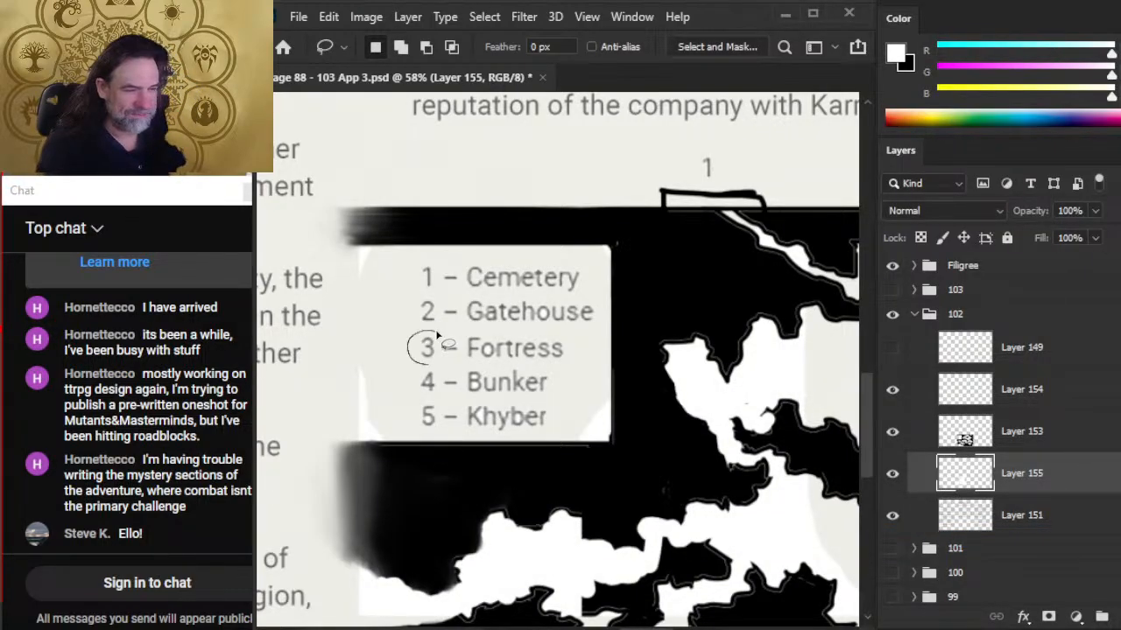
- Lasso the legend's number 3, copy it to its own layer and place the copy above the fortress
key("ctrl+j")
key("v")
mouse_move(564, 368)
left_mouse_down()
mouse_move(667, 340)
mouse_move(726, 354)
left_mouse_up()
left_click_drag(731, 372, 613, 474)
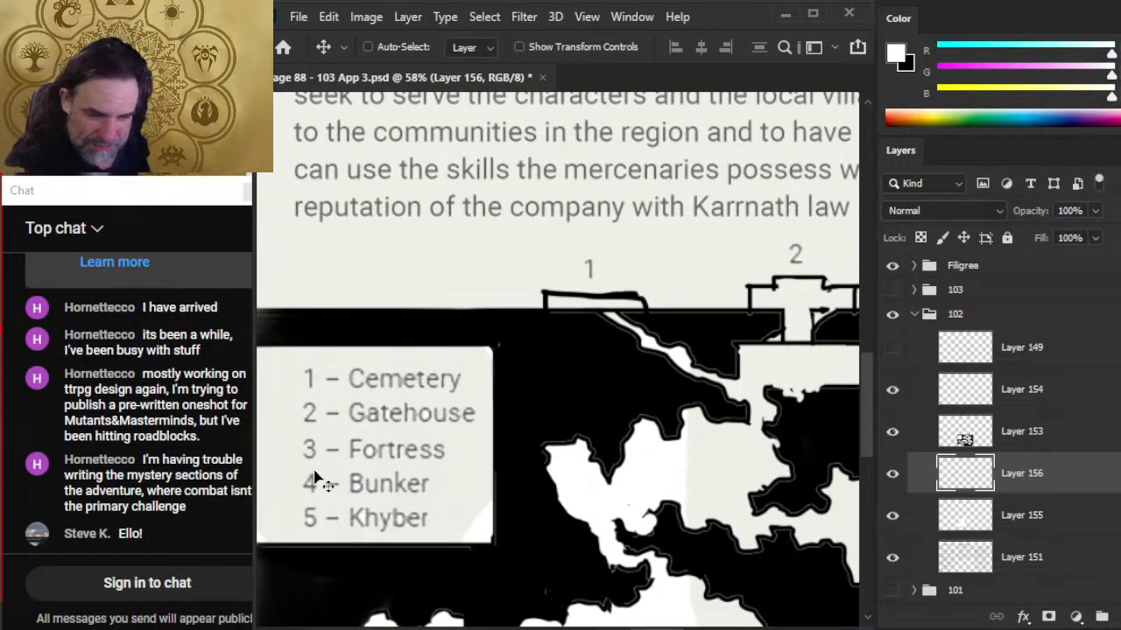
left_click_drag(707, 406, 495, 433)
left_click_drag(562, 464, 722, 340)
left_click_drag(512, 416, 640, 418)
mouse_move(508, 525)
left_mouse_down()
mouse_move(670, 462)
mouse_move(502, 484)
mouse_move(654, 425)
left_mouse_up()
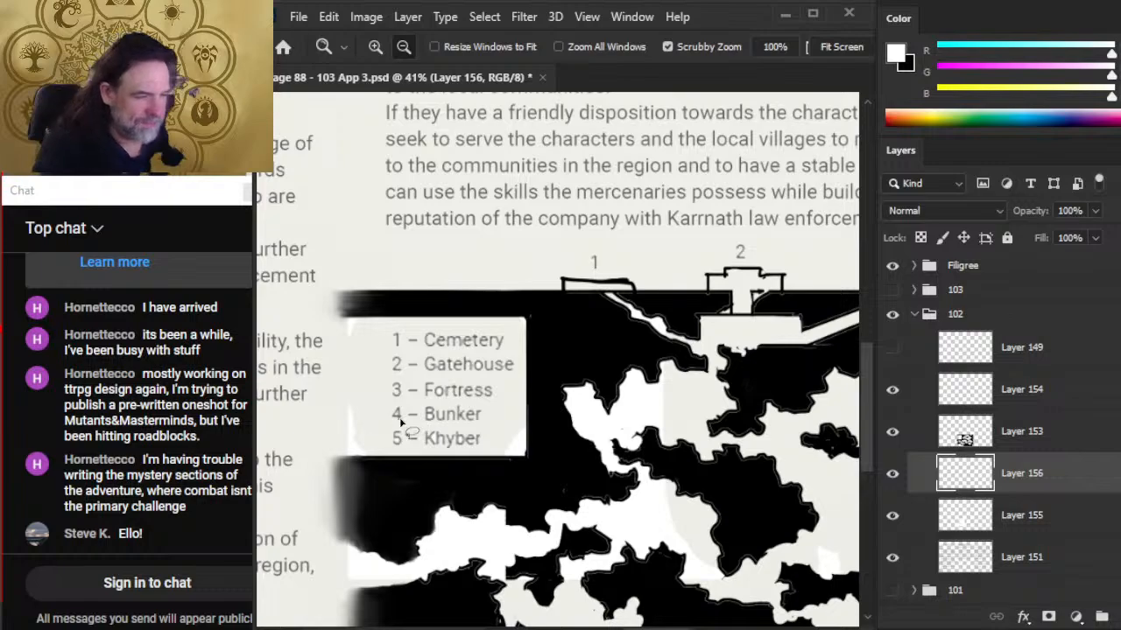
- Merge the layer with the copied number 3 down into Layer 155
key("l")
left_click_drag(405, 409, 400, 413)
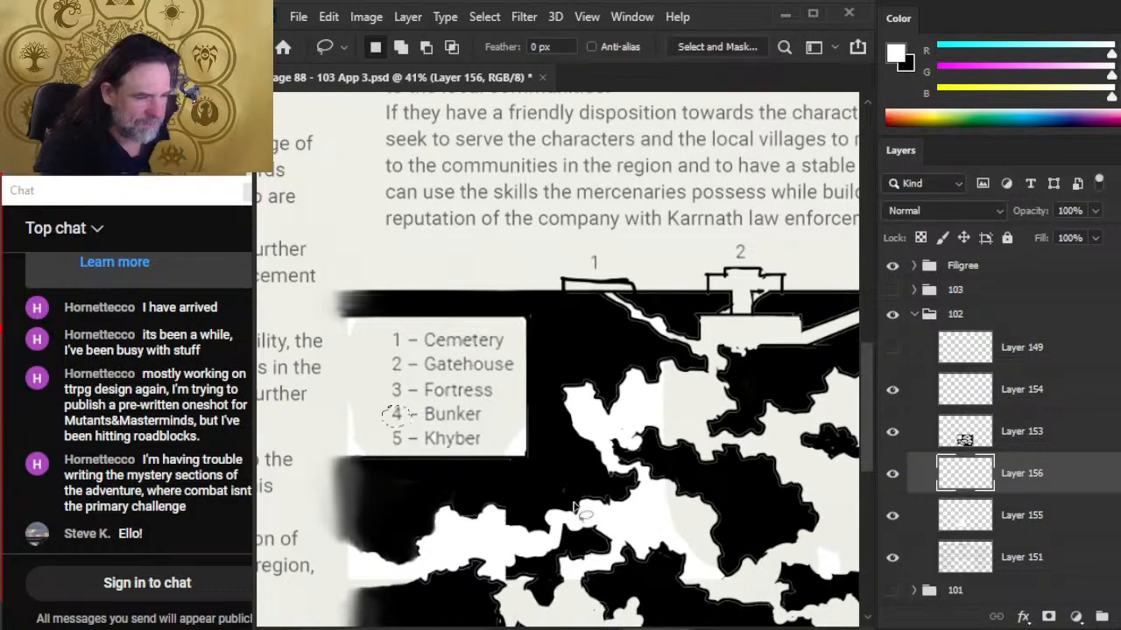
right_click(1035, 476)
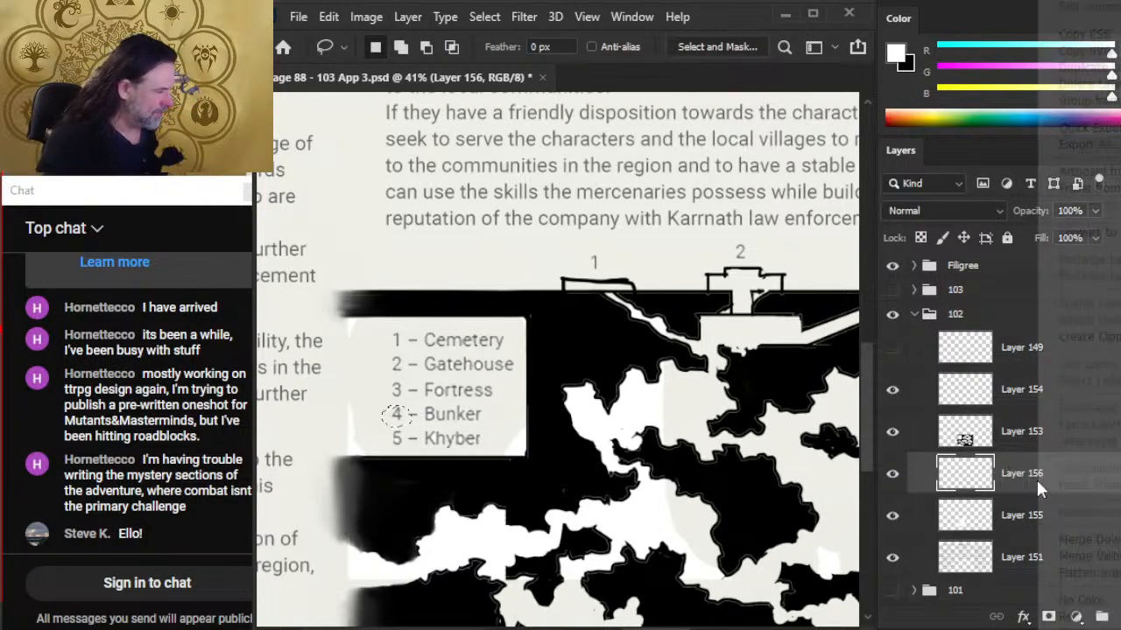
left_click(1086, 540)
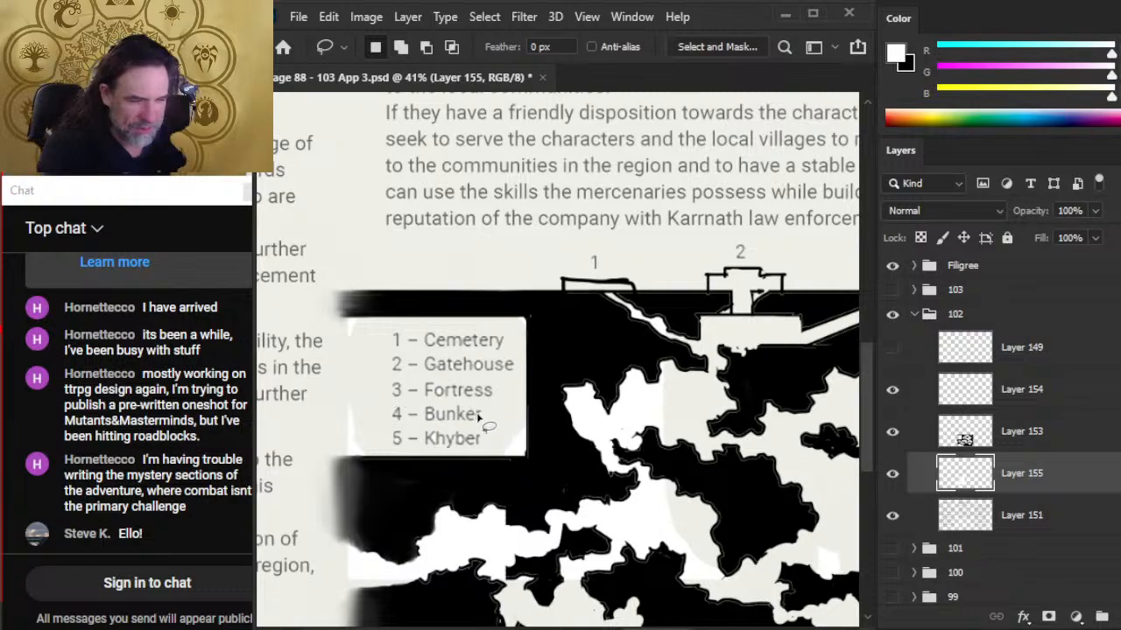
- Lasso the legend's number 4, copy it to its own layer and place the copy inside the bunker
left_click_drag(408, 406, 396, 406)
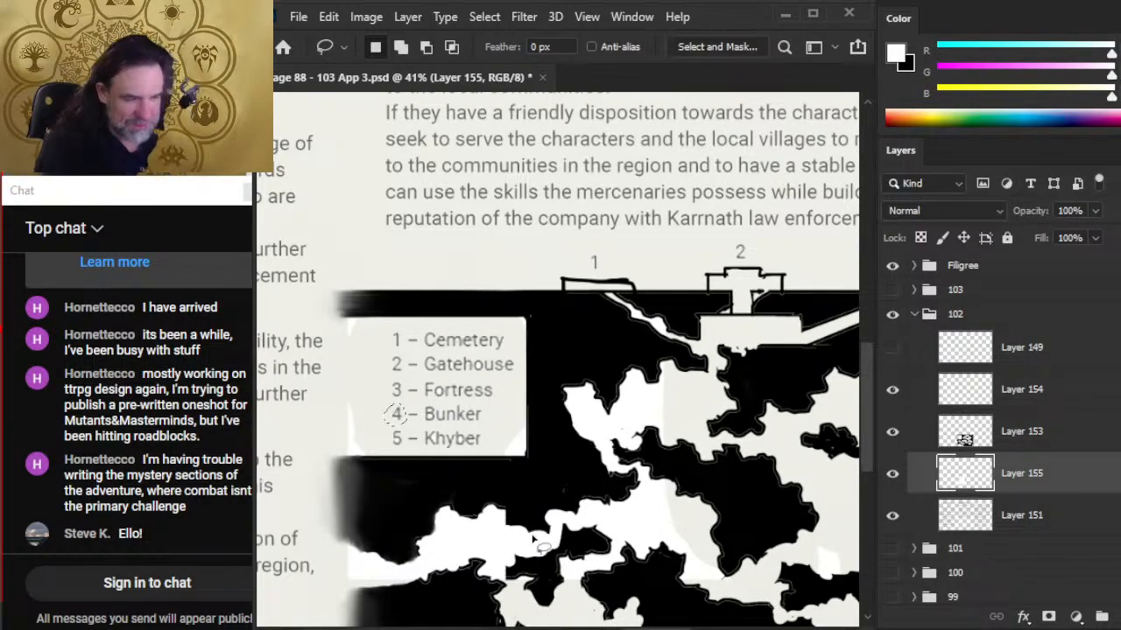
left_click_drag(671, 334, 596, 260)
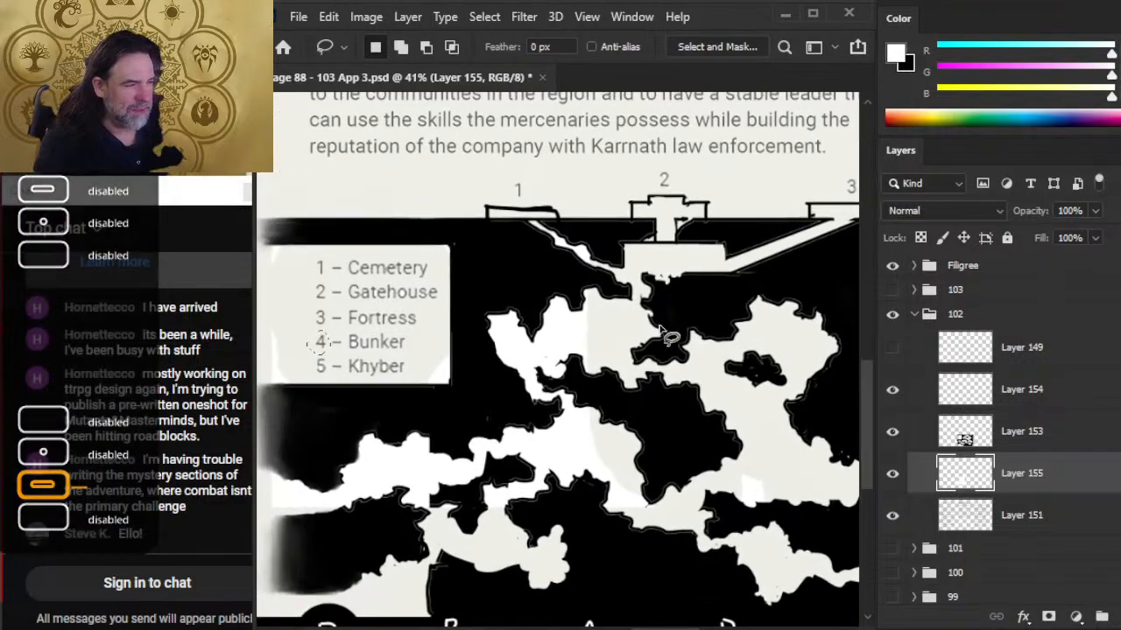
key("ctrl+j")
key("v")
left_click(602, 337)
left_click_drag(602, 337, 704, 362)
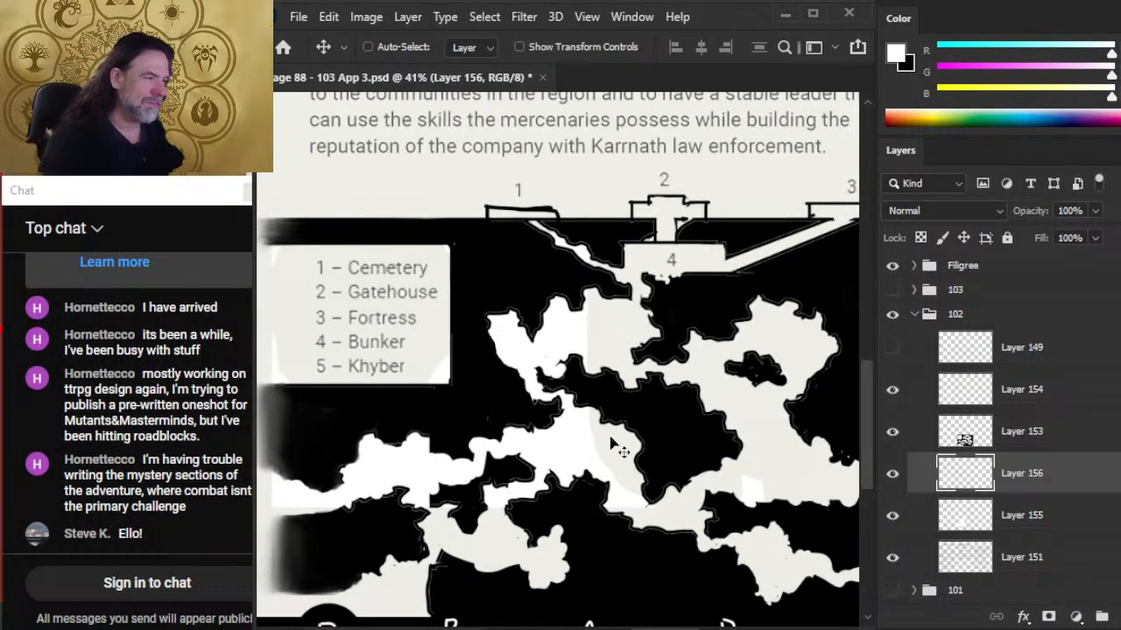
- Merge the copied number 4 down into Layer 155 and erase the white remnants along the legend box's left edge
left_click_drag(438, 471, 598, 428)
key("l")
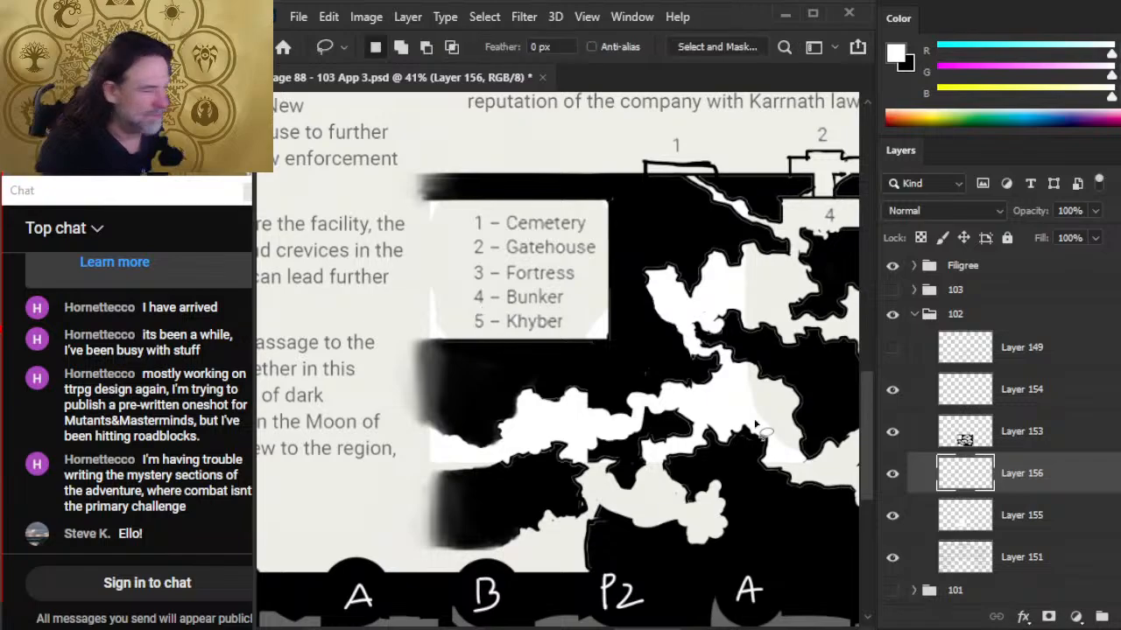
right_click(1029, 503)
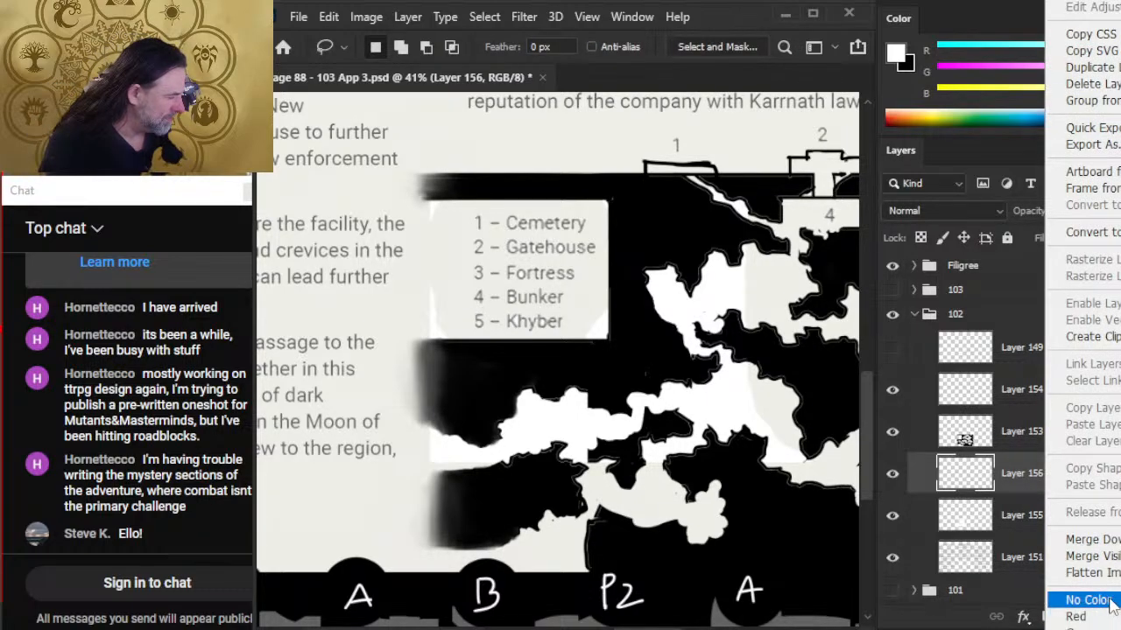
left_click(1085, 539)
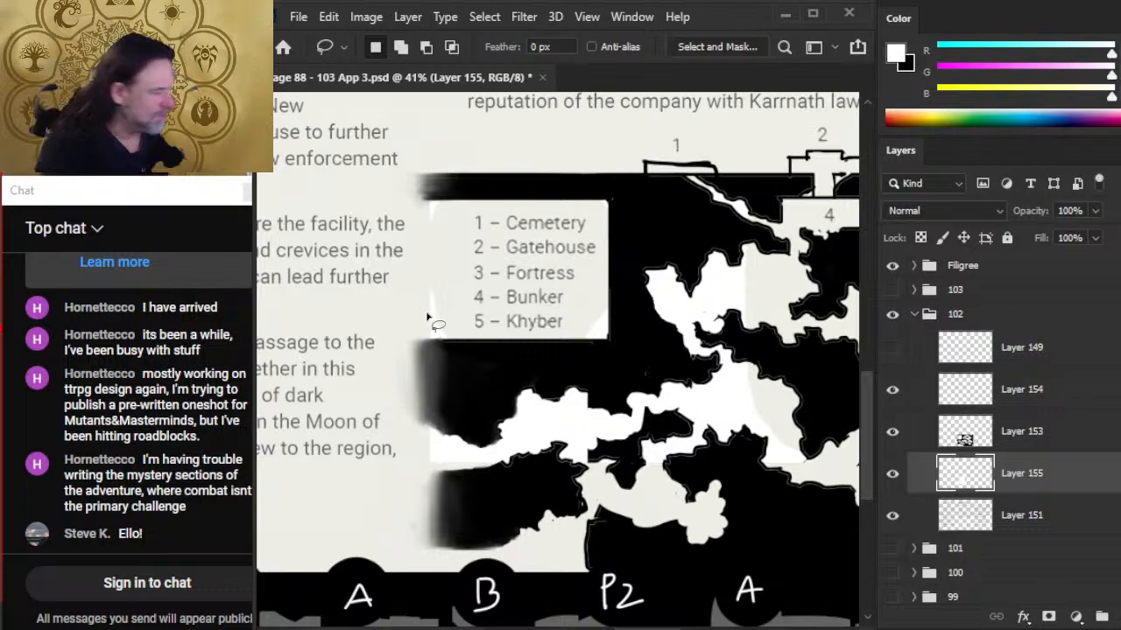
key("e")
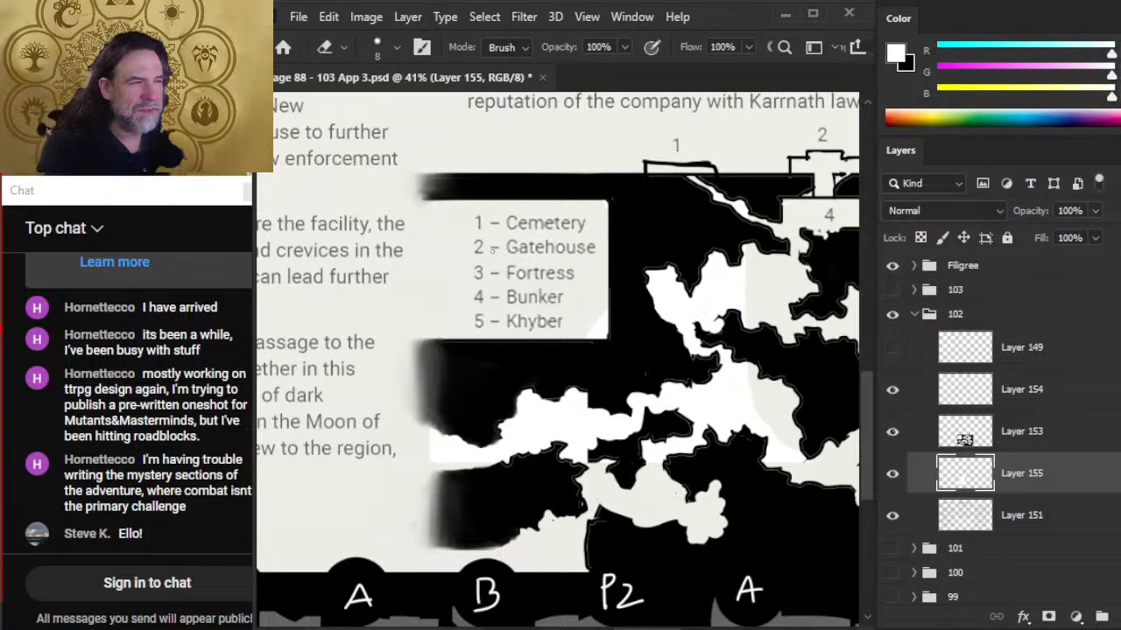
- Lasso the legend's number 5, copy it to its own layer and place the copy in the upper cave below the bunker
key("l")
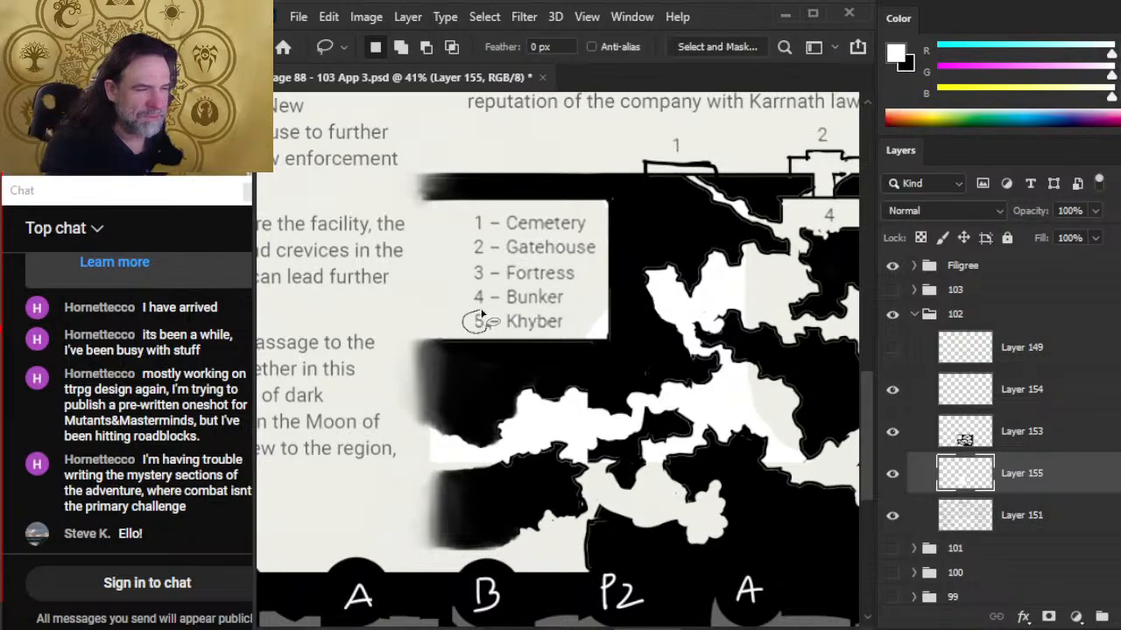
left_click_drag(481, 315, 495, 319)
key("ctrl+j")
key("v")
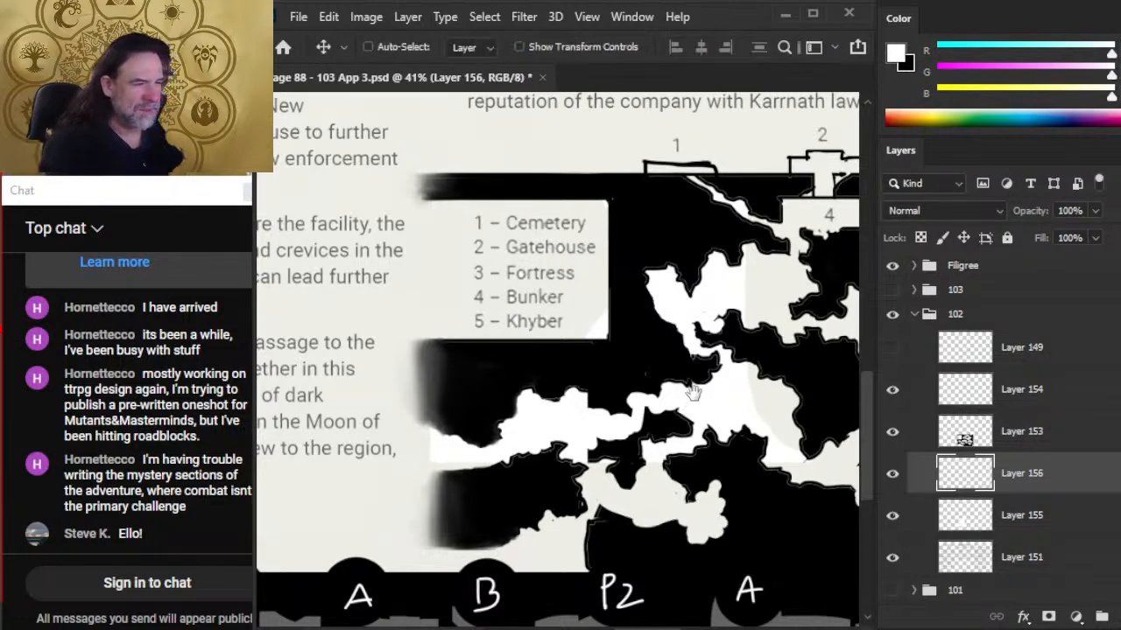
left_click_drag(691, 392, 484, 422)
key("l")
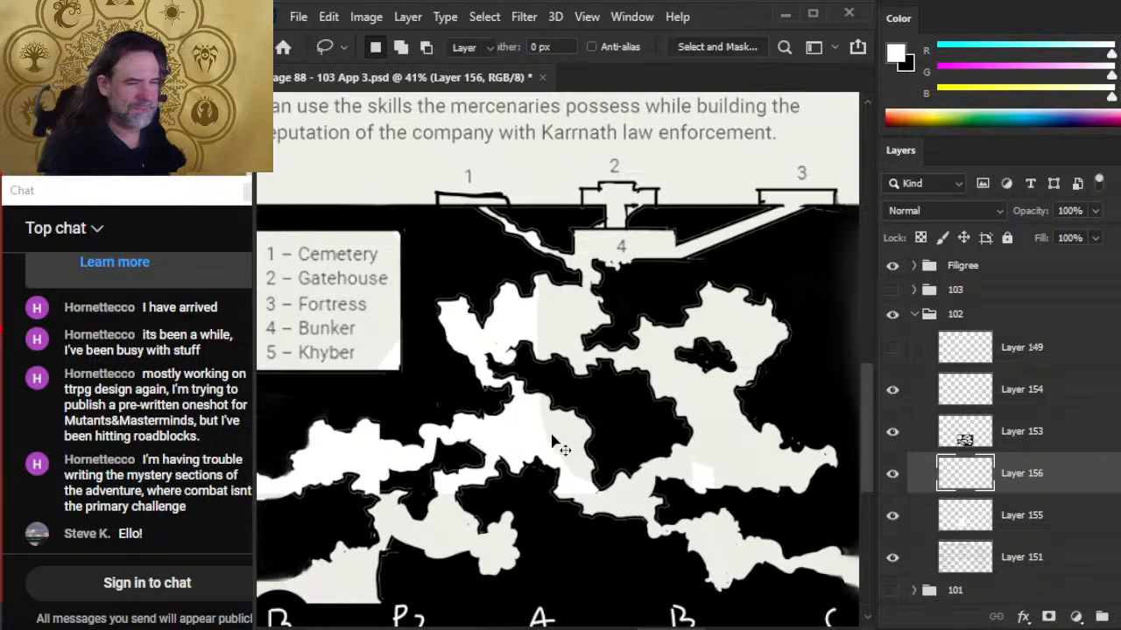
key("v")
mouse_move(368, 420)
left_mouse_down()
mouse_move(638, 387)
mouse_move(621, 400)
mouse_move(637, 390)
mouse_move(629, 382)
left_mouse_up()
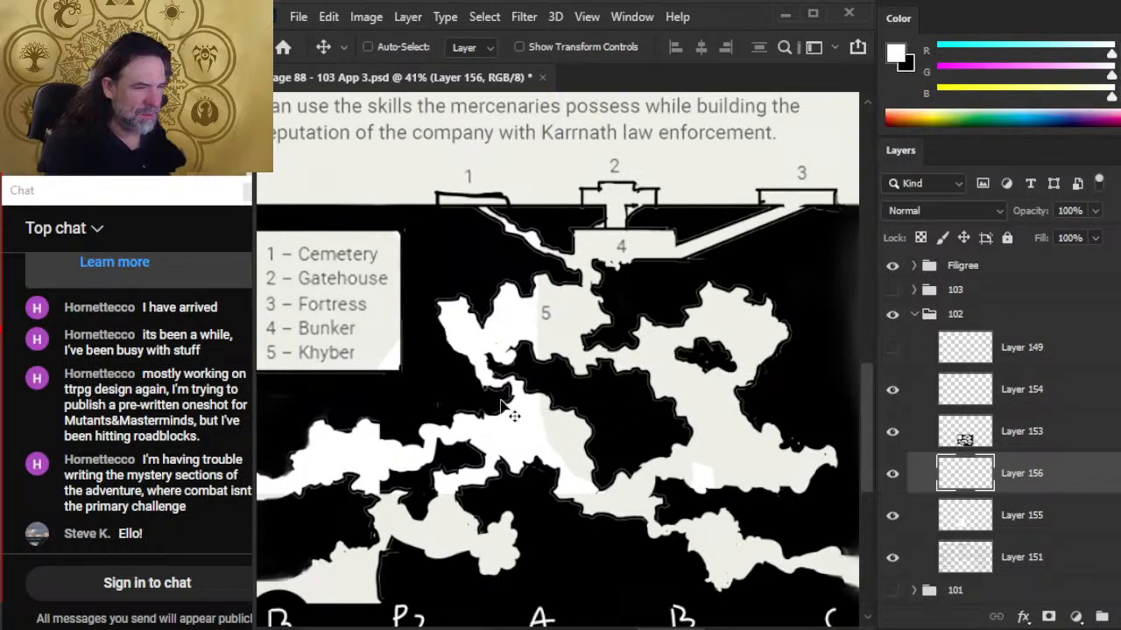
- Remove the large white area behind the caves and legend on Layer 155 using the Magic Wand at tolerance 25
left_click(894, 518)
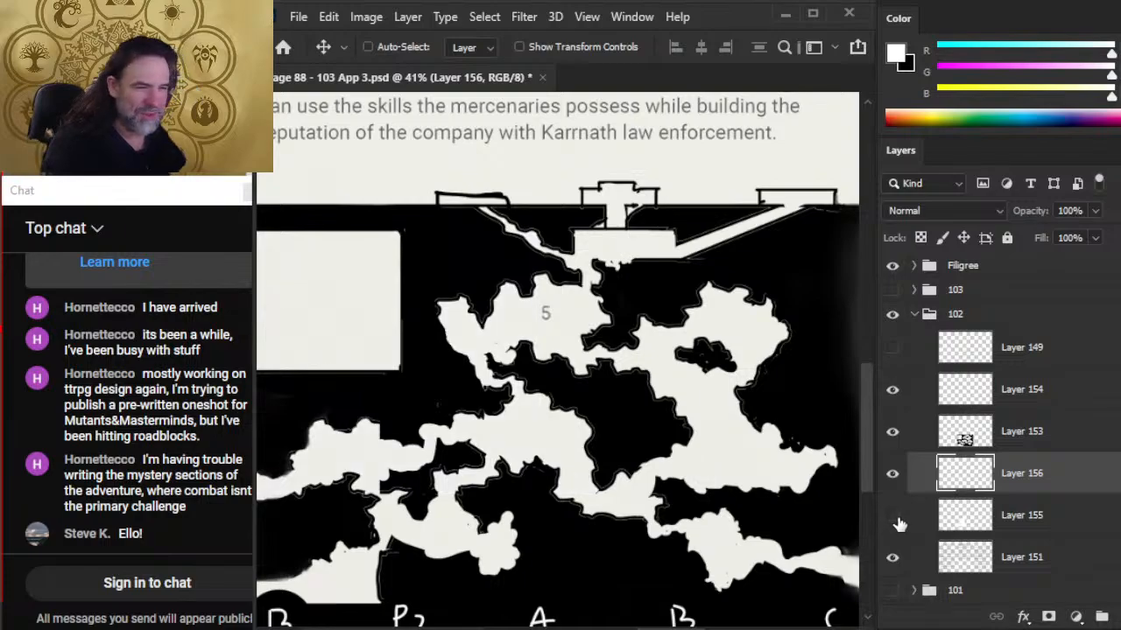
left_click(895, 519)
left_click(927, 536)
key("w")
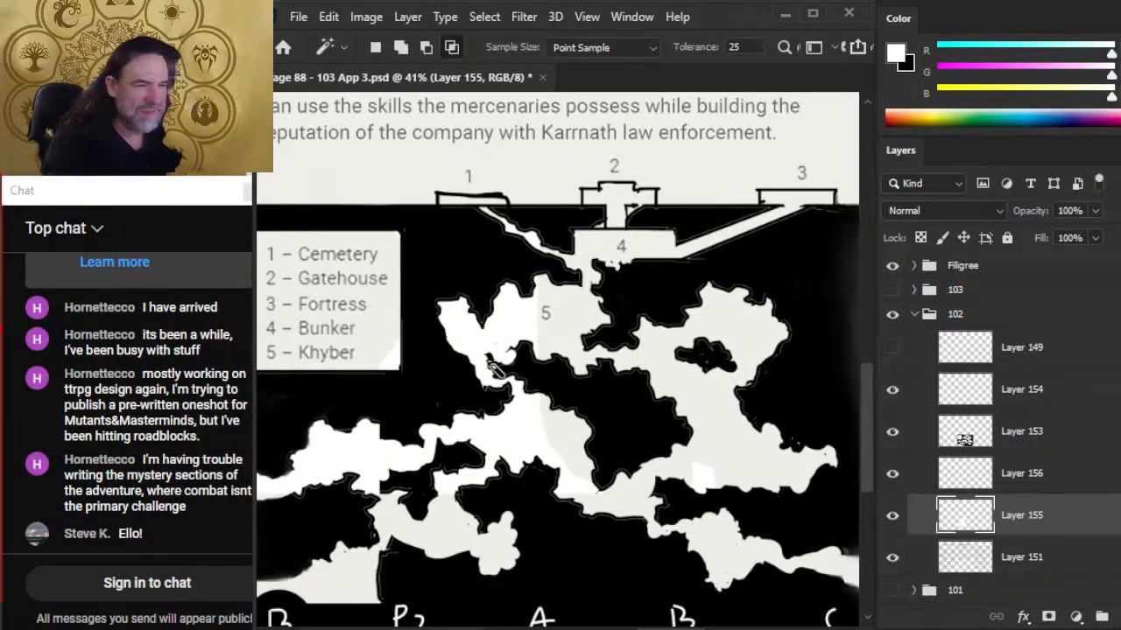
left_click(468, 368)
key("Delete")
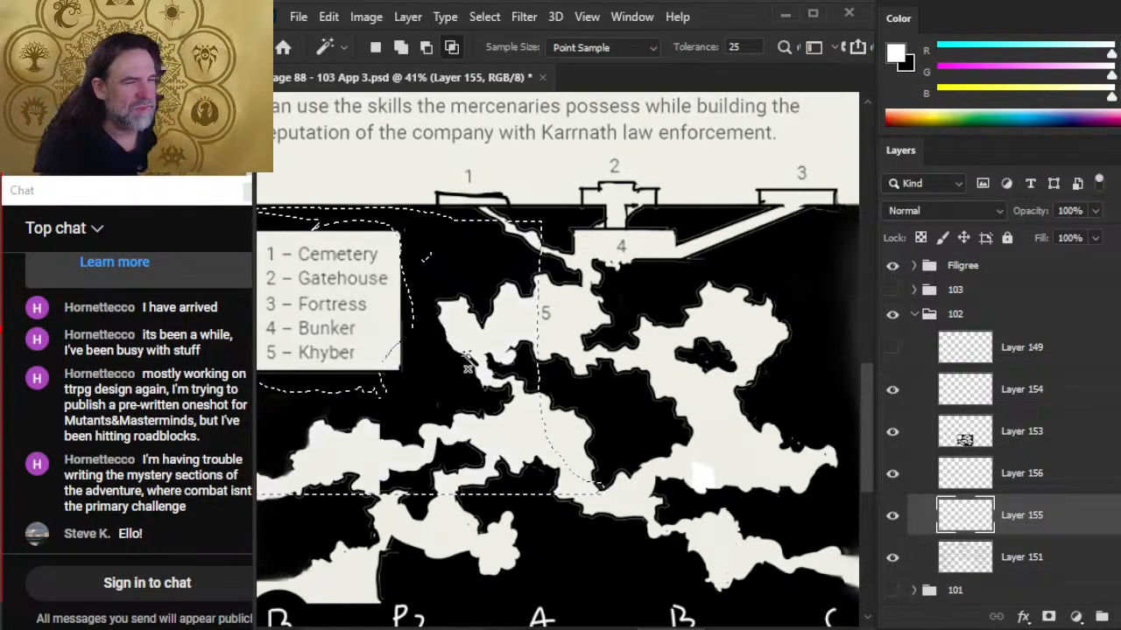
key("l")
key("e")
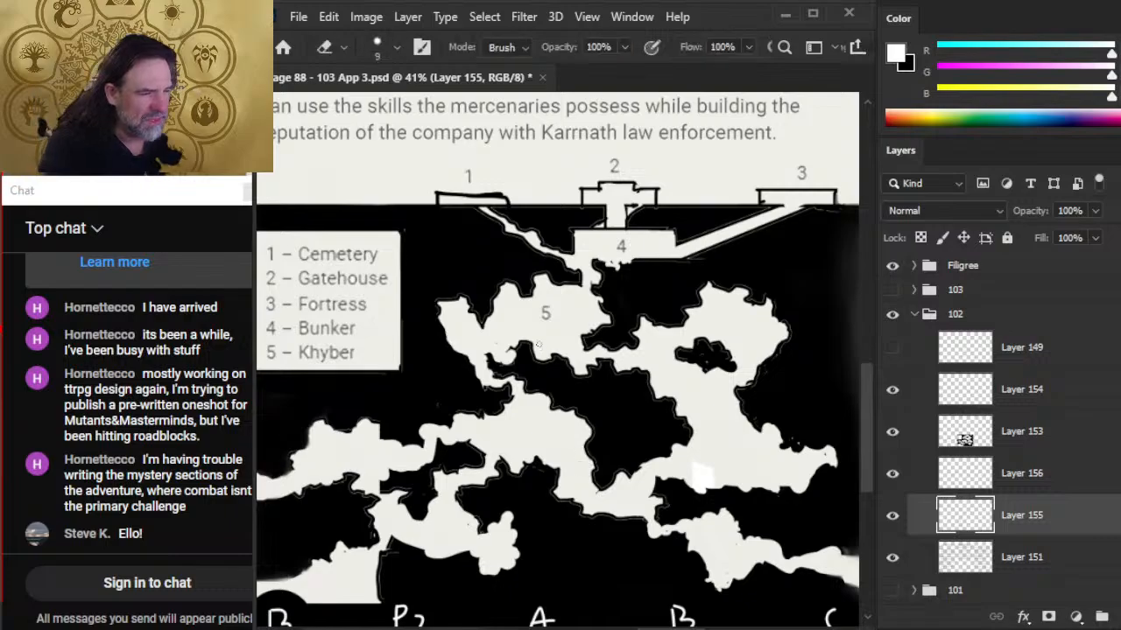
key("z")
left_click(611, 475, "alt")
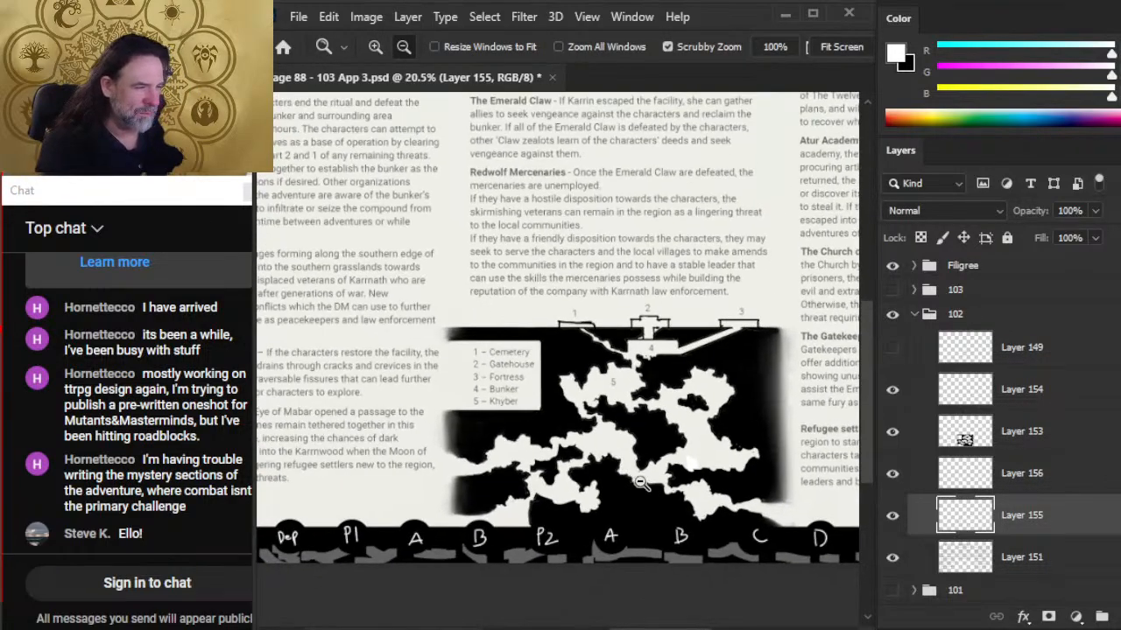
left_click_drag(673, 403, 710, 410)
key("v")
left_click_drag(592, 404, 580, 394)
key("ctrl+z")
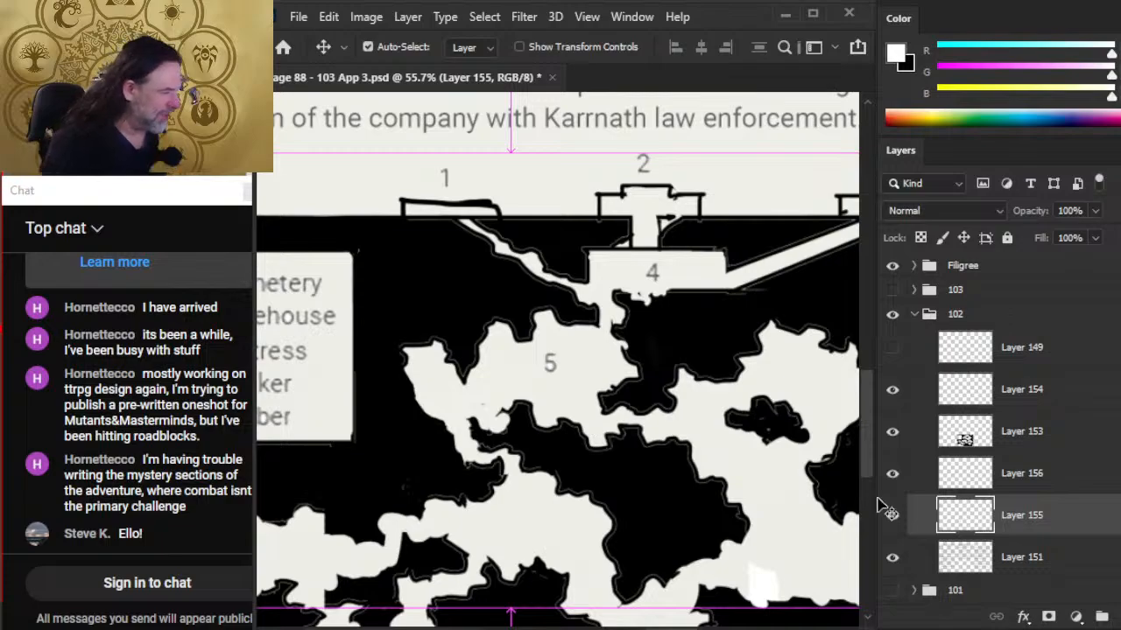
- Merge the copied number 5 down into Layer 155, then lasso the numbers 1 to 5 on the map and cut them to their own layer
right_click(1031, 492)
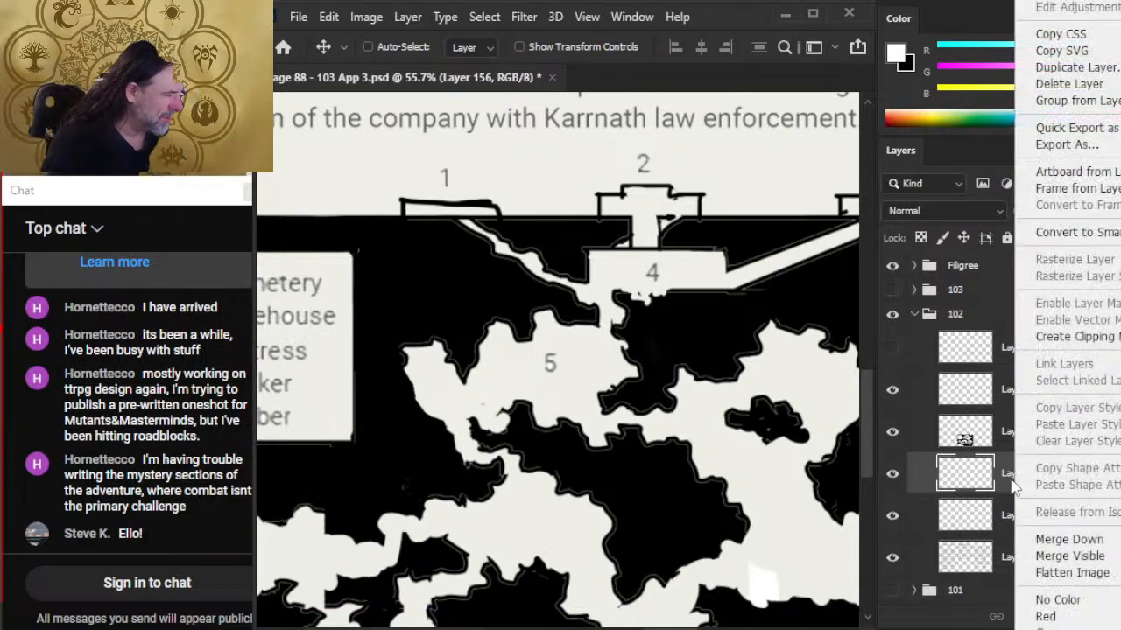
left_click(1056, 544)
key("ctrl+space")
left_click_drag(683, 394, 624, 393)
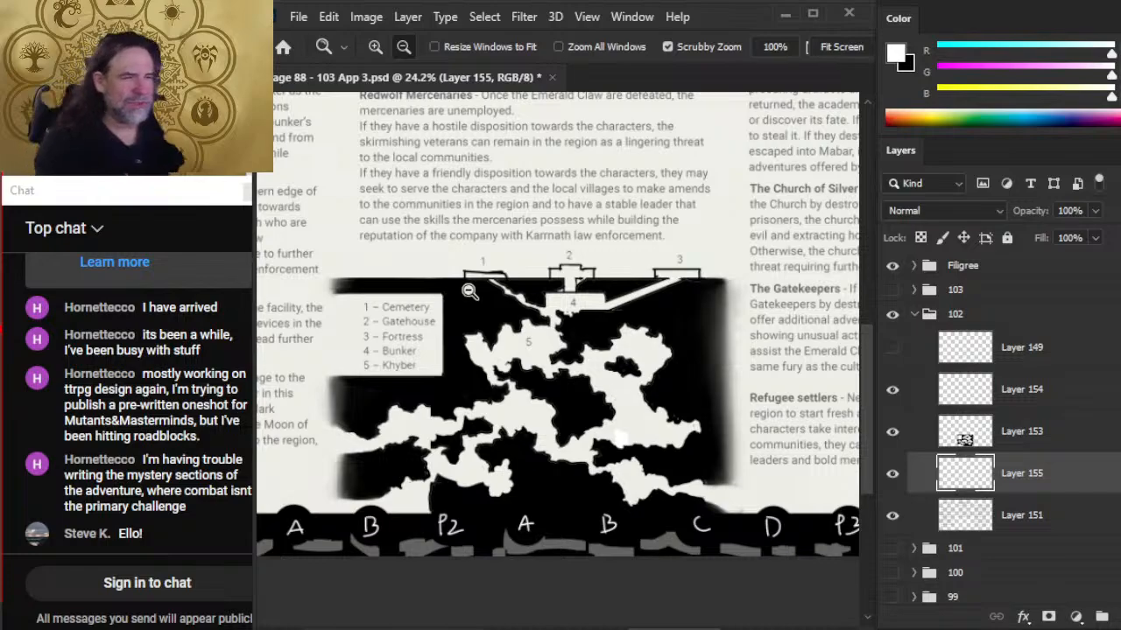
key("l")
left_click_drag(462, 233, 524, 246)
mouse_move(477, 324)
left_mouse_down()
mouse_move(575, 394)
mouse_move(680, 354)
mouse_move(722, 283)
mouse_move(684, 244)
mouse_move(490, 250)
left_mouse_up()
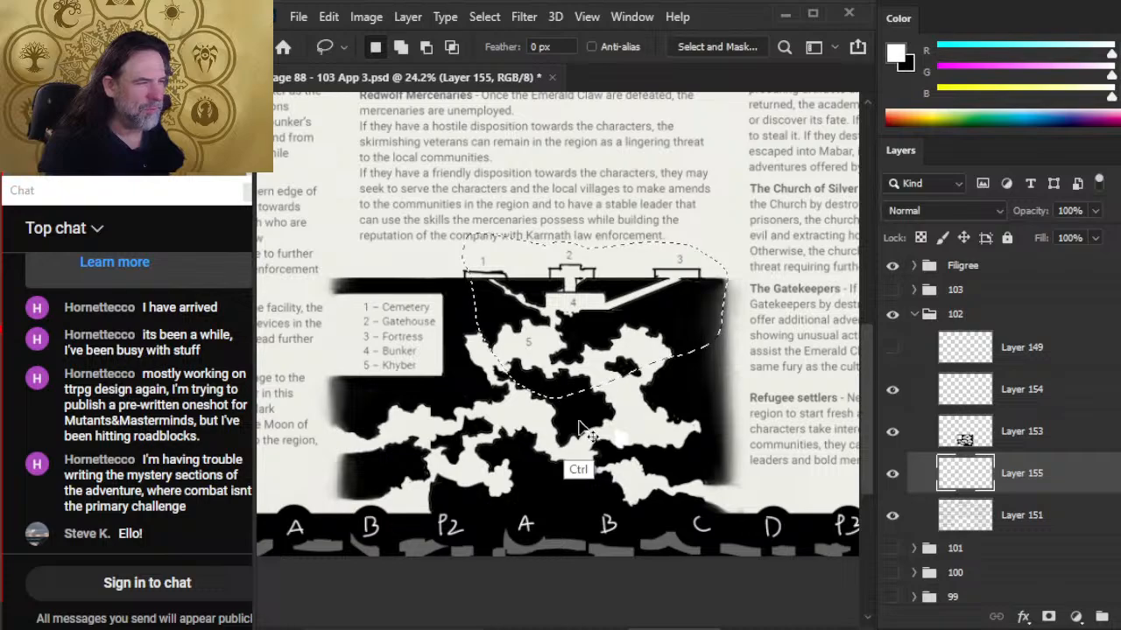
key("ctrl+shift+j")
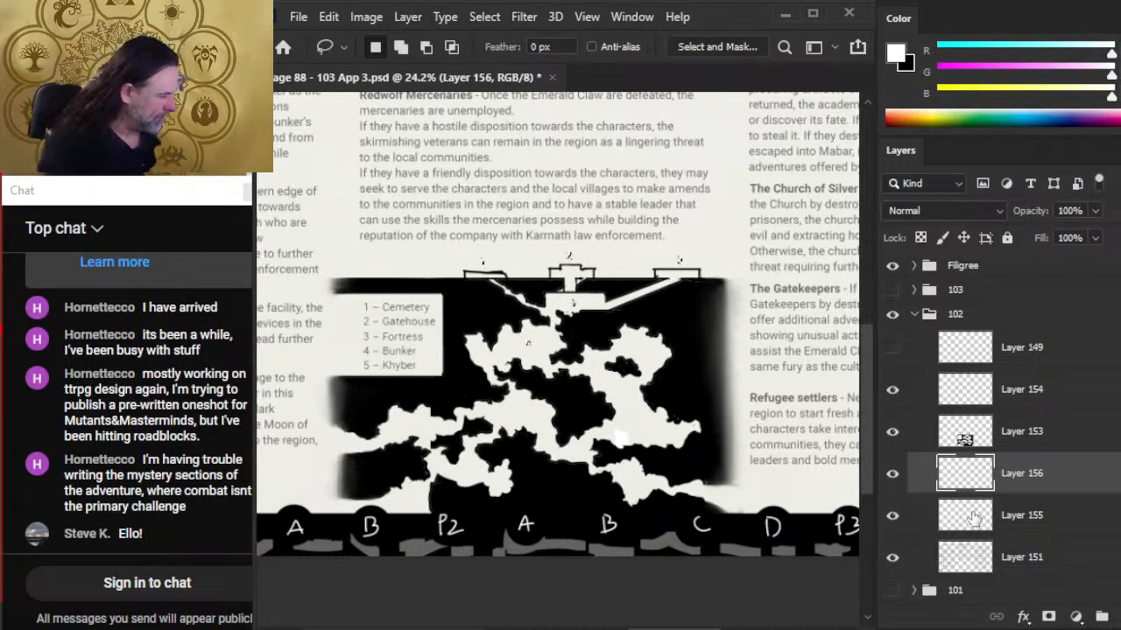
- Load the map numbers as a selection, add a new layer above them and paint the numbers white with the Brush
key("x")
key("ctrl+shift+alt+n")
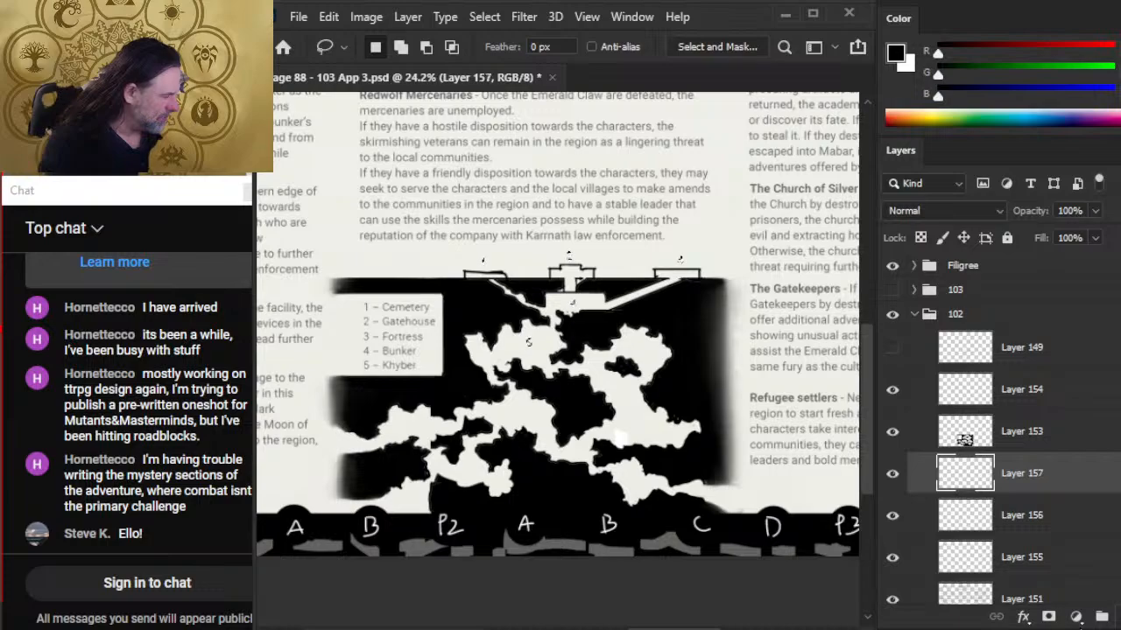
key("b")
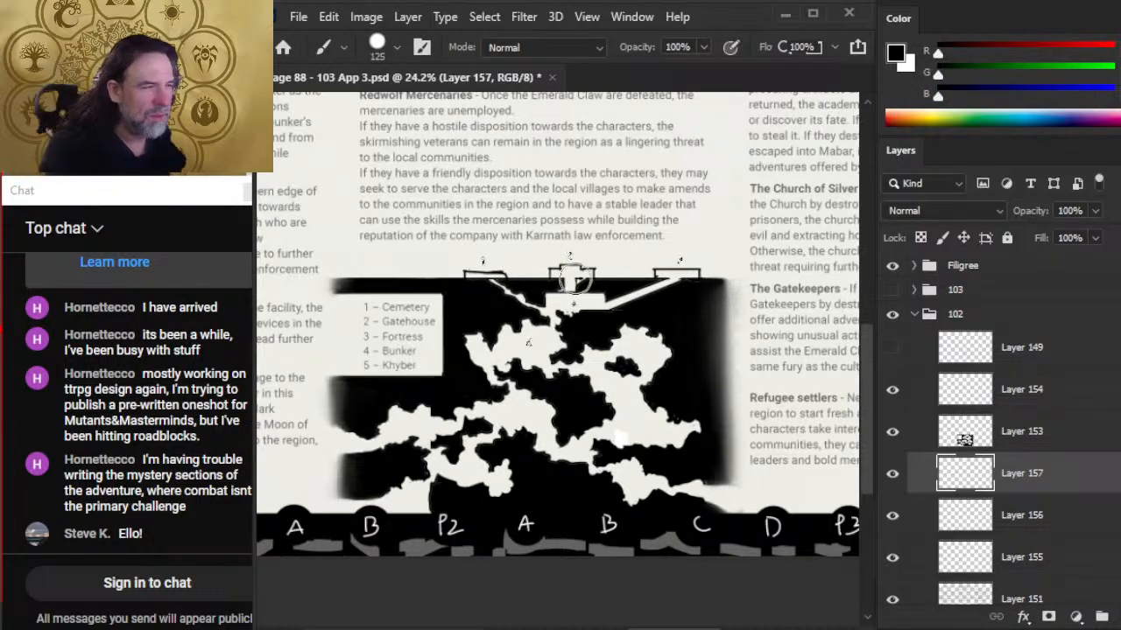
key("ctrl")
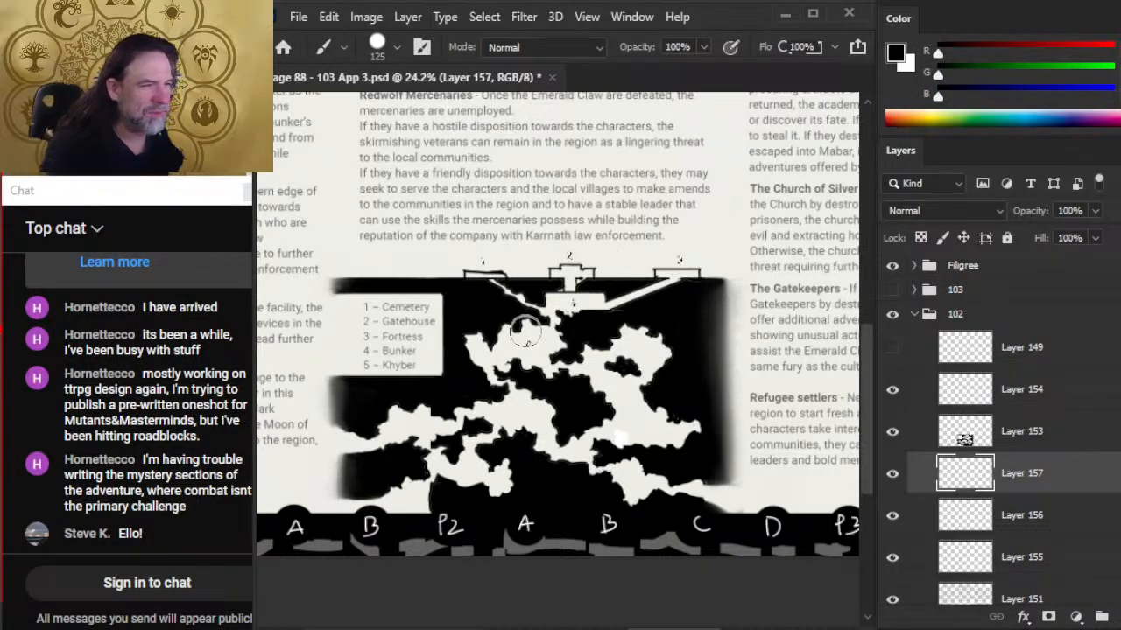
key("x")
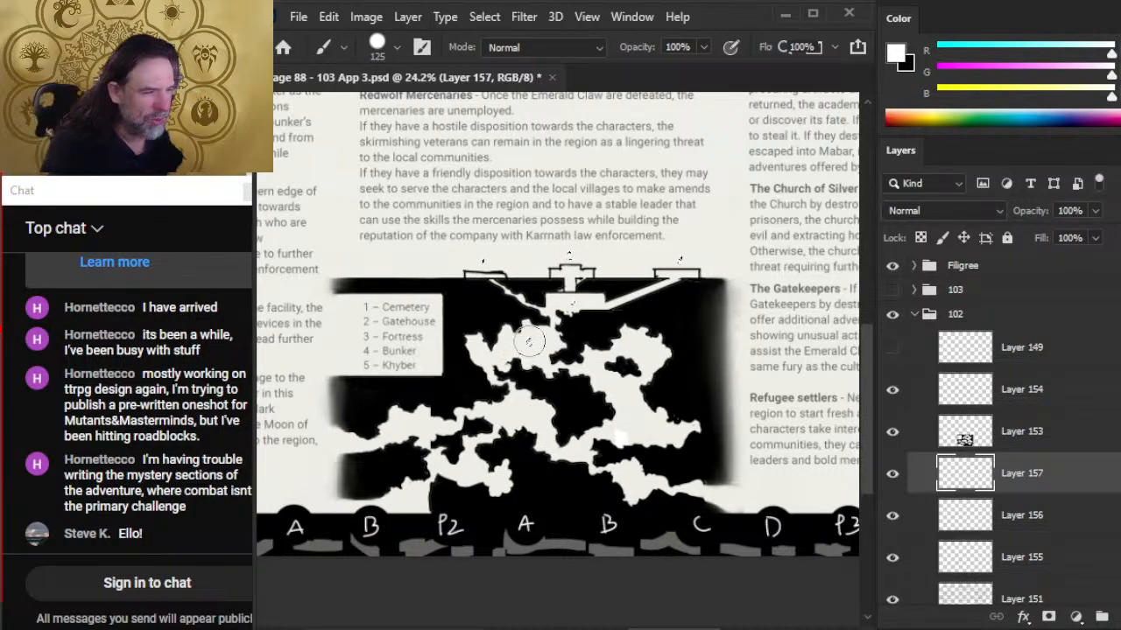
key("x")
key("l")
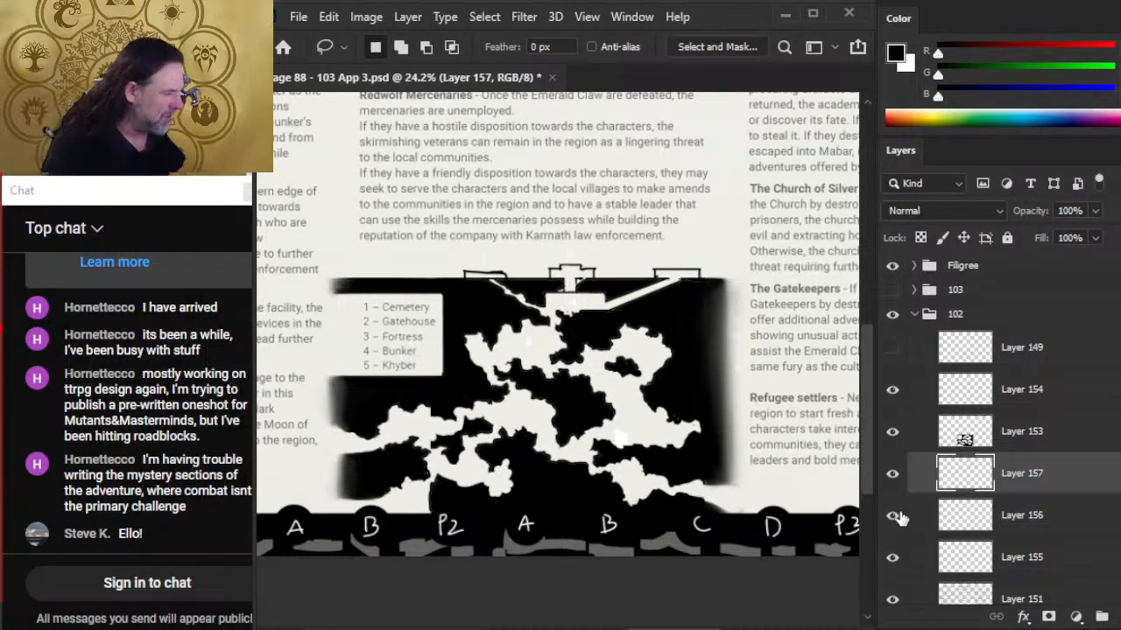
- Merge Layers 155 and 156 and add an empty layer between the merged layer and the white numbers on Layer 157
left_click(1047, 553)
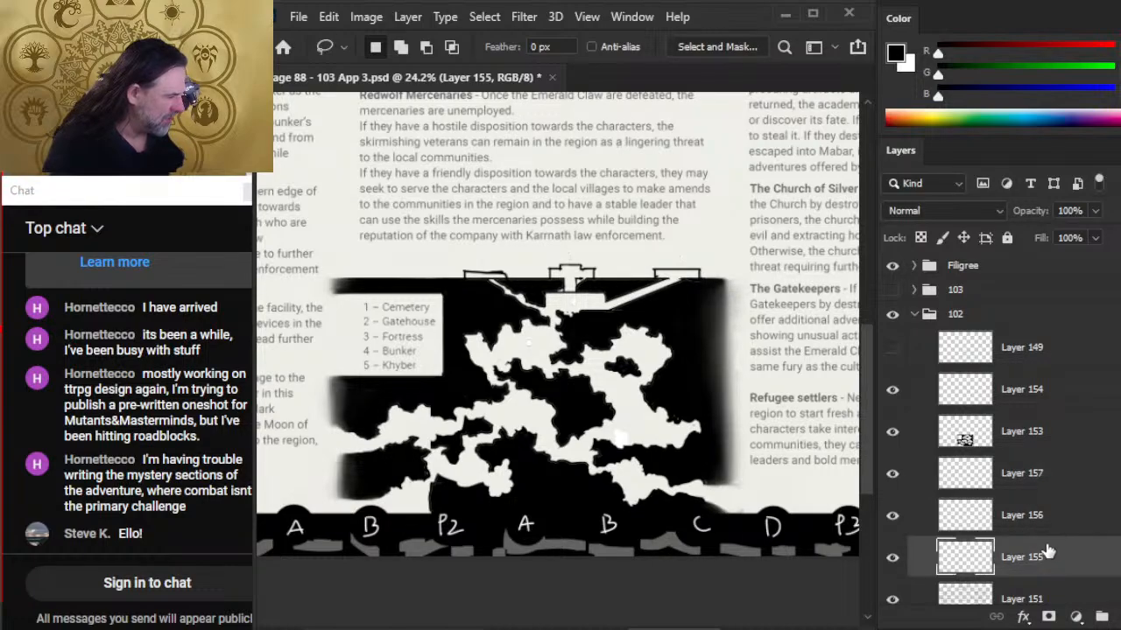
left_click(1043, 512, "shift")
right_click(1023, 508)
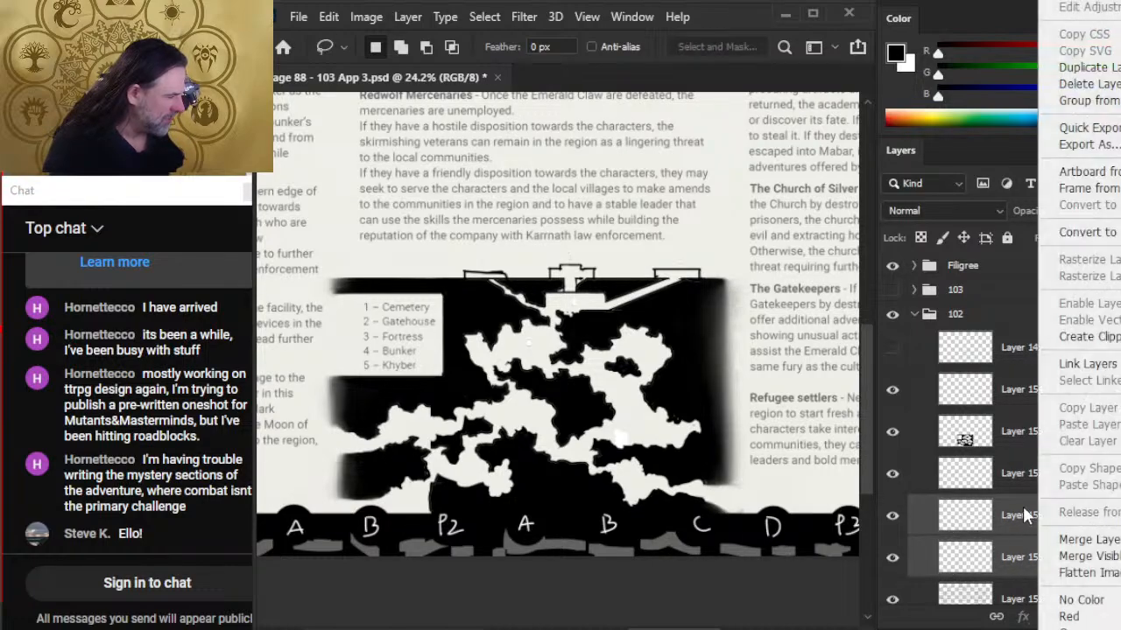
left_click(1093, 540)
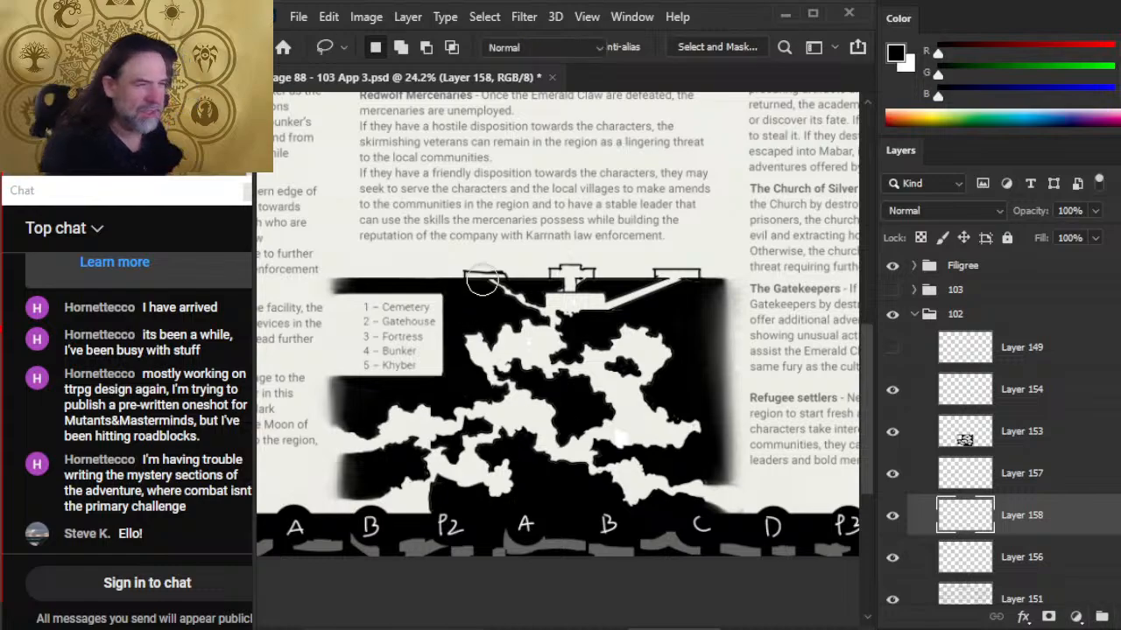
- Stamp a solid black circle with a 70-pixel brush on Layer 158 behind each of the map numbers 1, 2 and 3
key("z")
left_click_drag(480, 267, 589, 309)
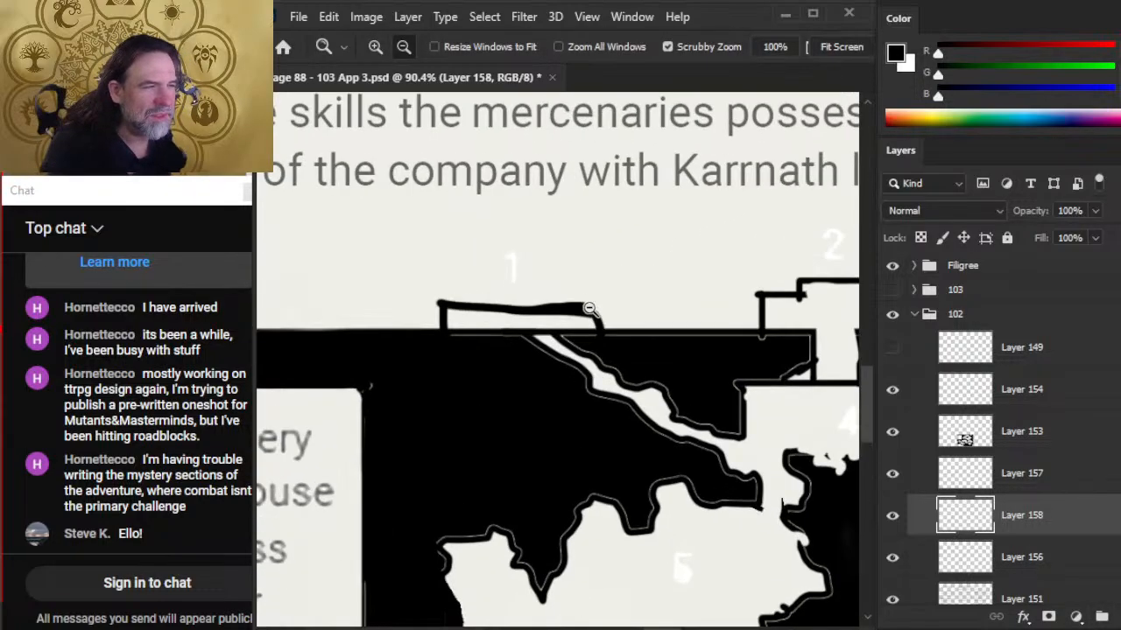
key("b")
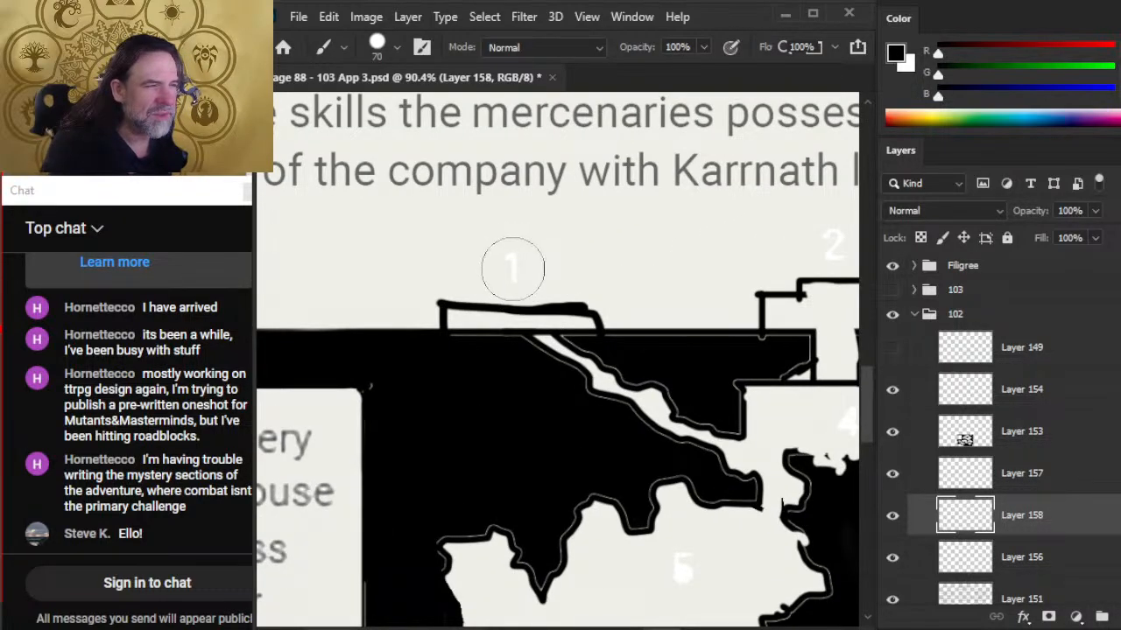
left_click(512, 269)
scroll(490, 333, "right", 5)
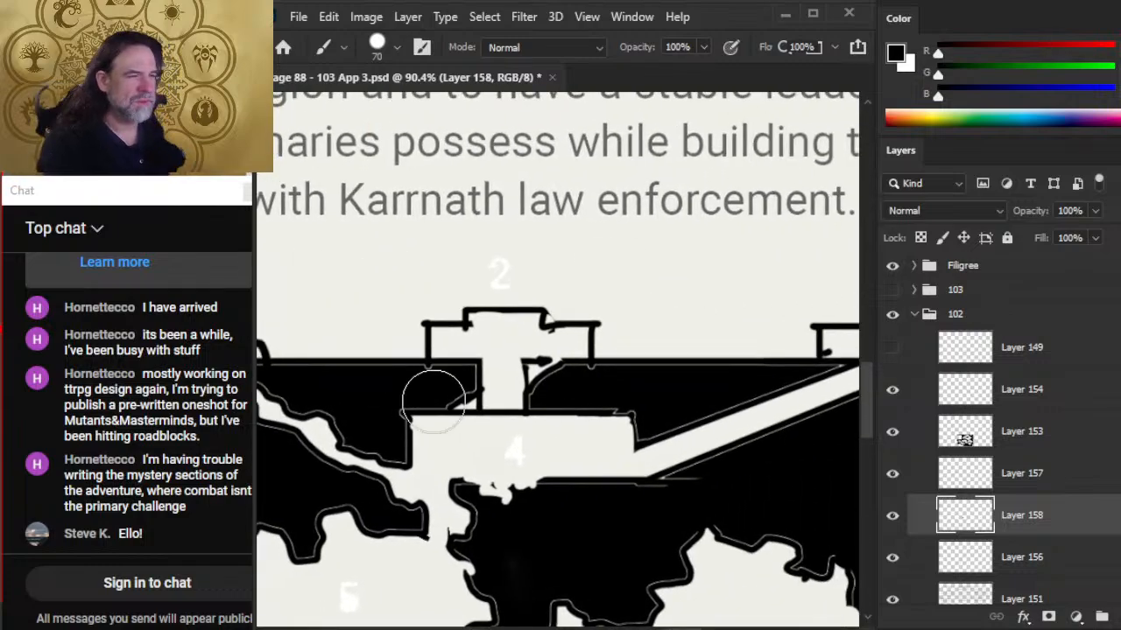
left_click(500, 272)
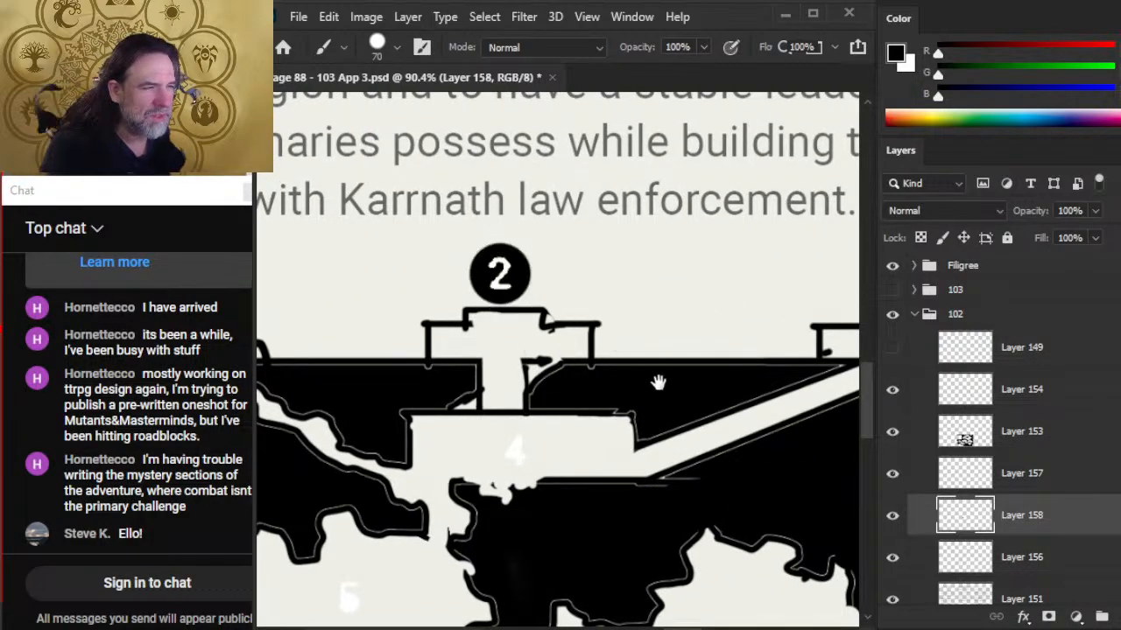
left_click_drag(658, 382, 368, 370)
left_click(590, 286)
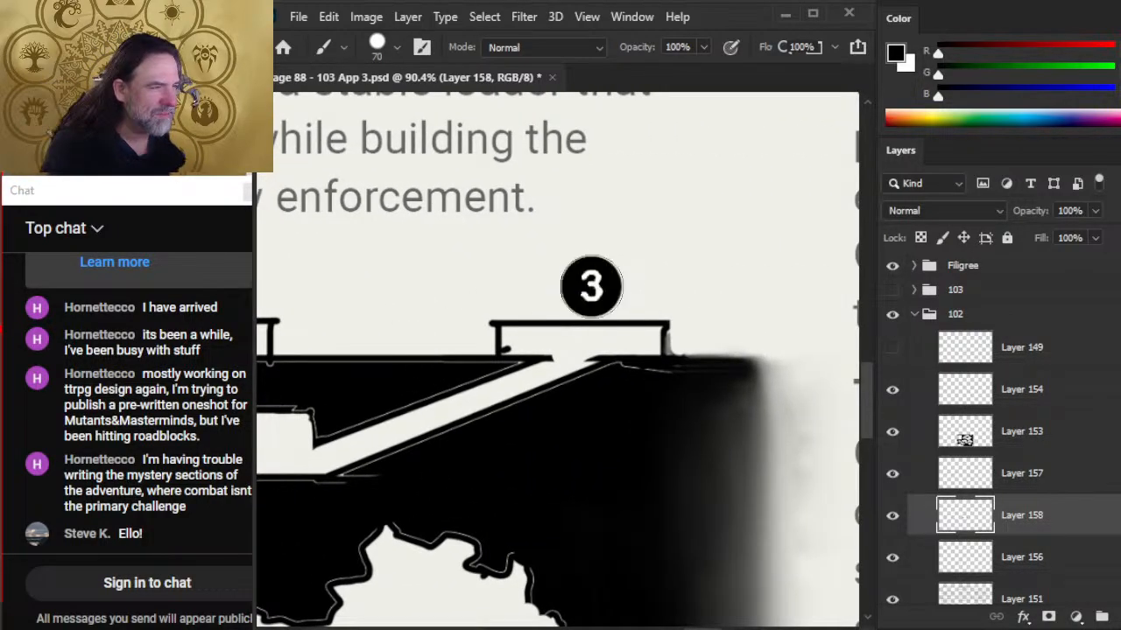
- Stamp matching black circles on Layer 158 behind the number 4 in the bunker and the number 5 in the upper cave
left_click_drag(499, 496, 623, 258)
mouse_move(429, 376)
left_mouse_down()
mouse_move(763, 420)
mouse_move(745, 432)
left_mouse_up()
left_click(650, 271)
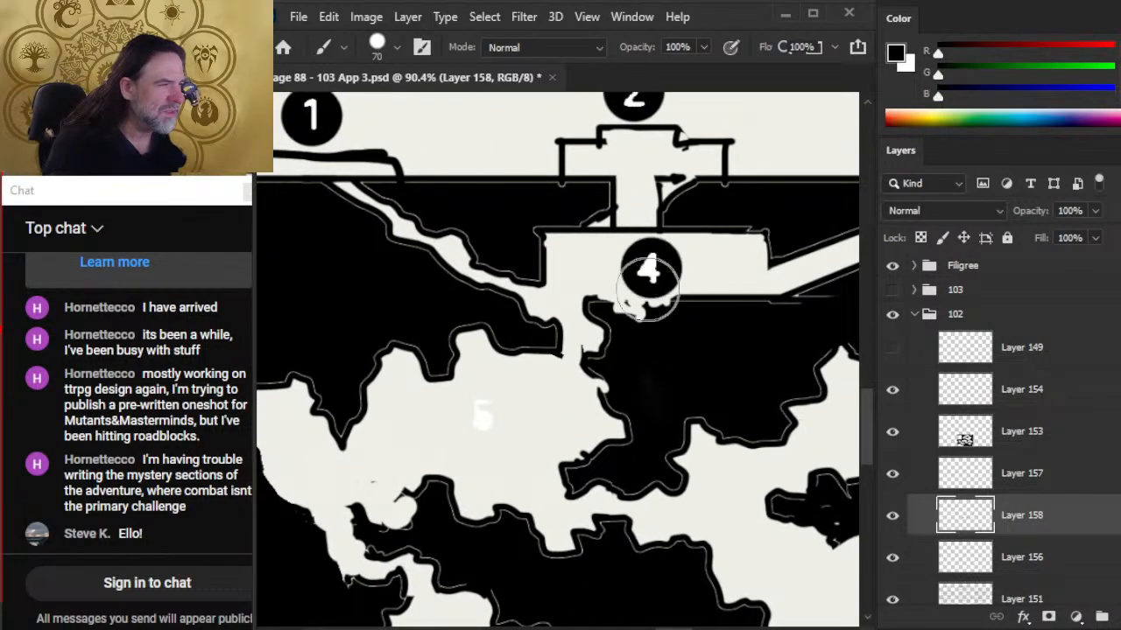
left_click_drag(570, 513, 711, 400)
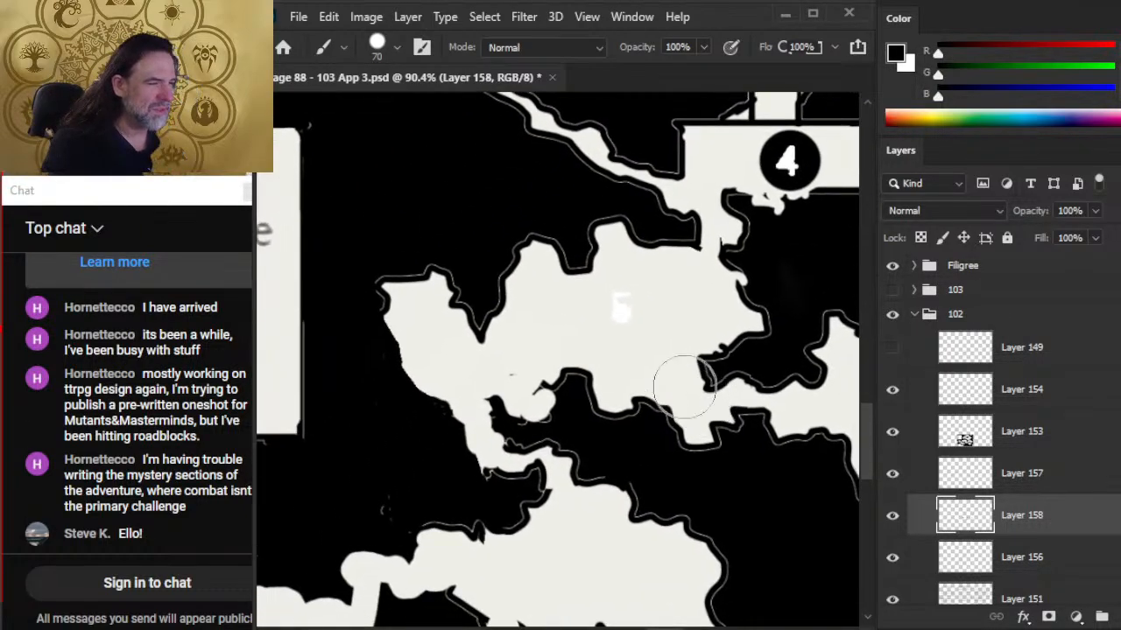
left_click(618, 311)
- Lower the opacity of the black cave map on Layer 153 to 80% and save the document
key("z")
left_click(671, 492, "alt")
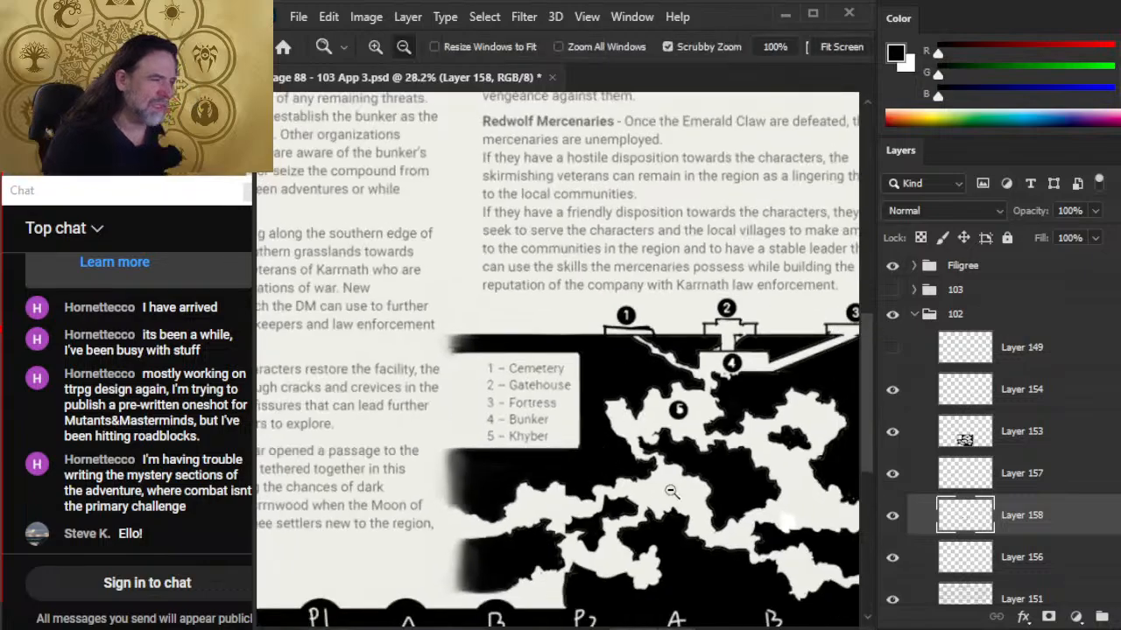
left_click_drag(744, 492, 546, 512)
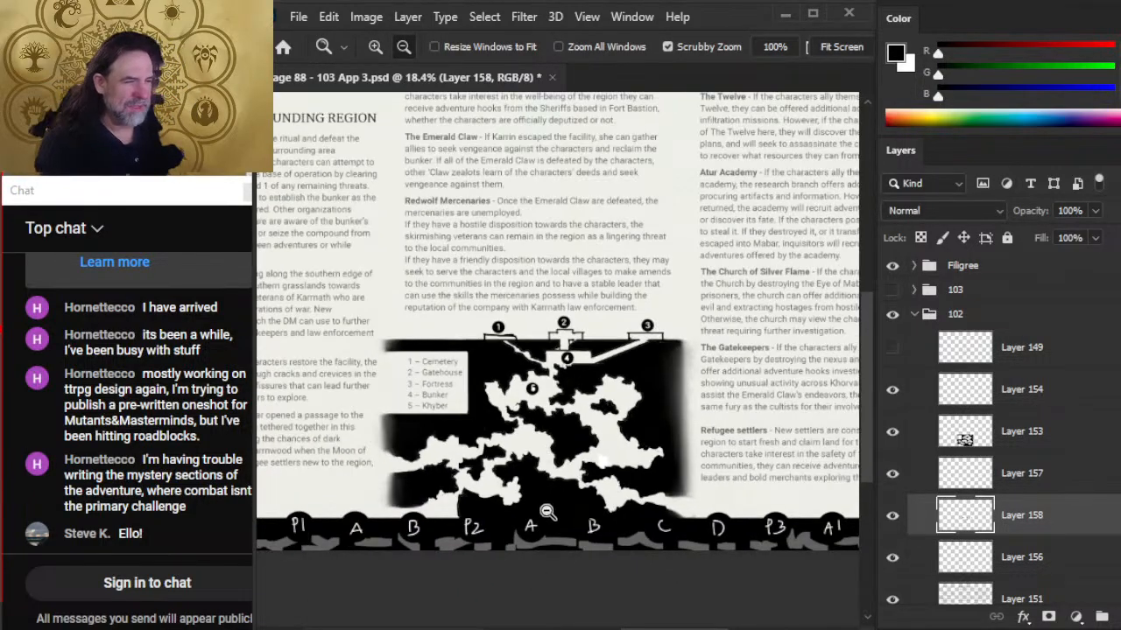
left_click(1055, 442)
left_click(1094, 210)
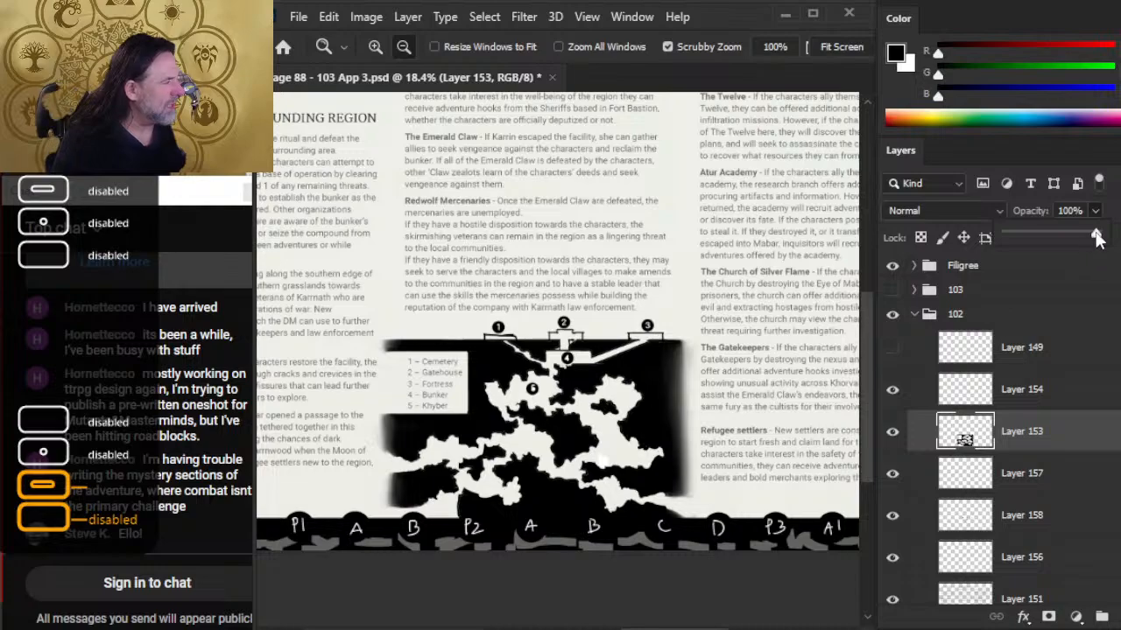
left_click_drag(1101, 233, 1077, 228)
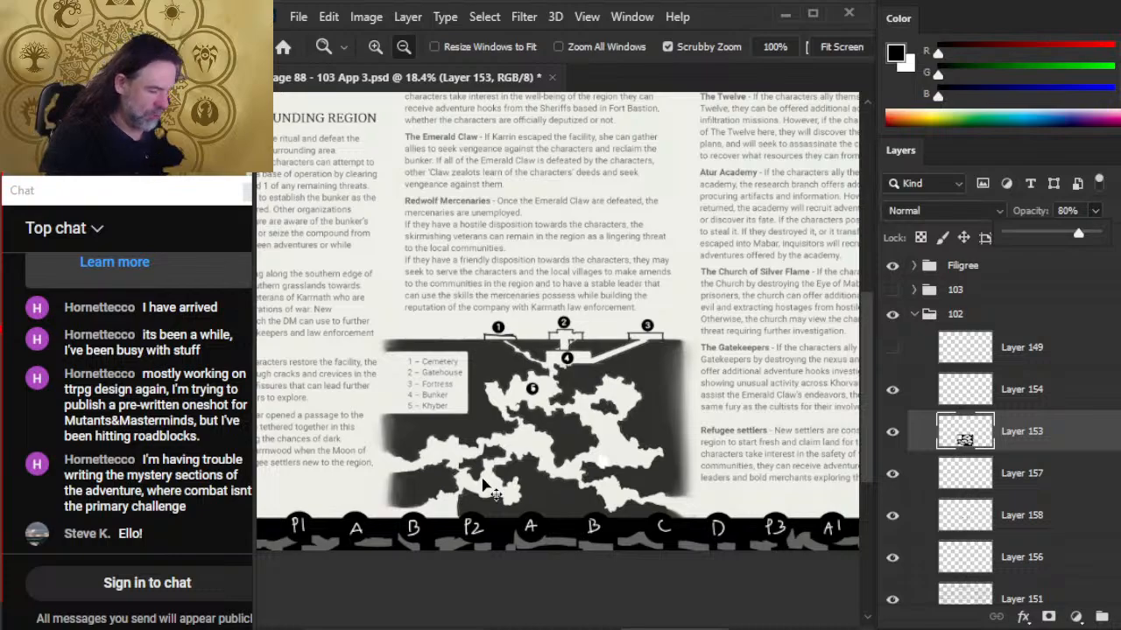
key("ctrl+s")
- Collapse the 102 layer group and save the document again
scroll(637, 395, "down", 3)
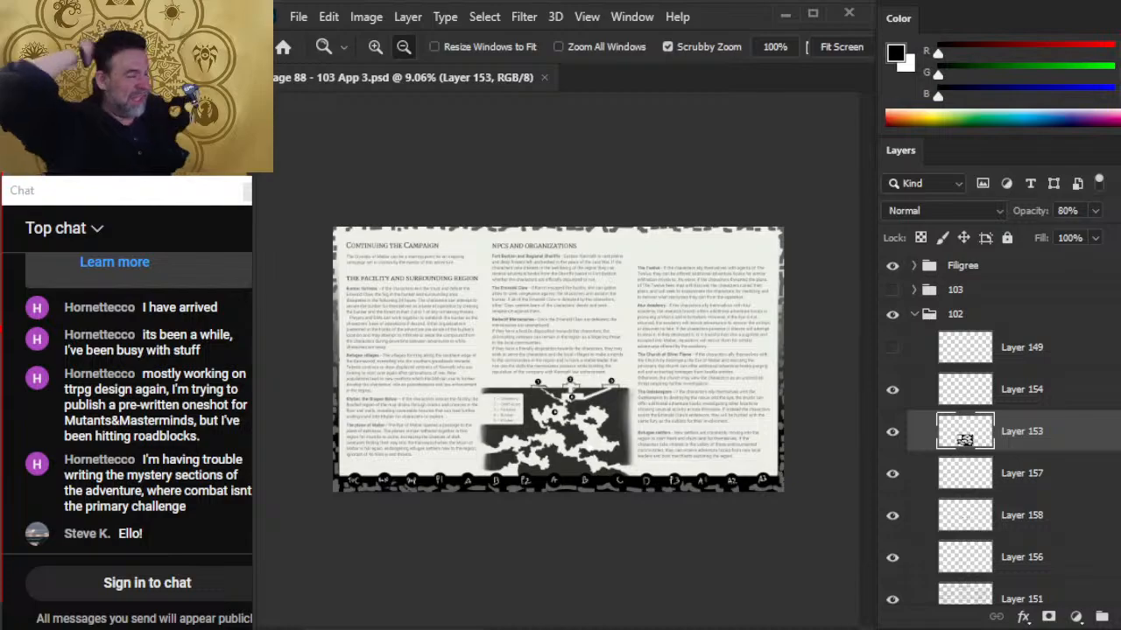
left_click(914, 314)
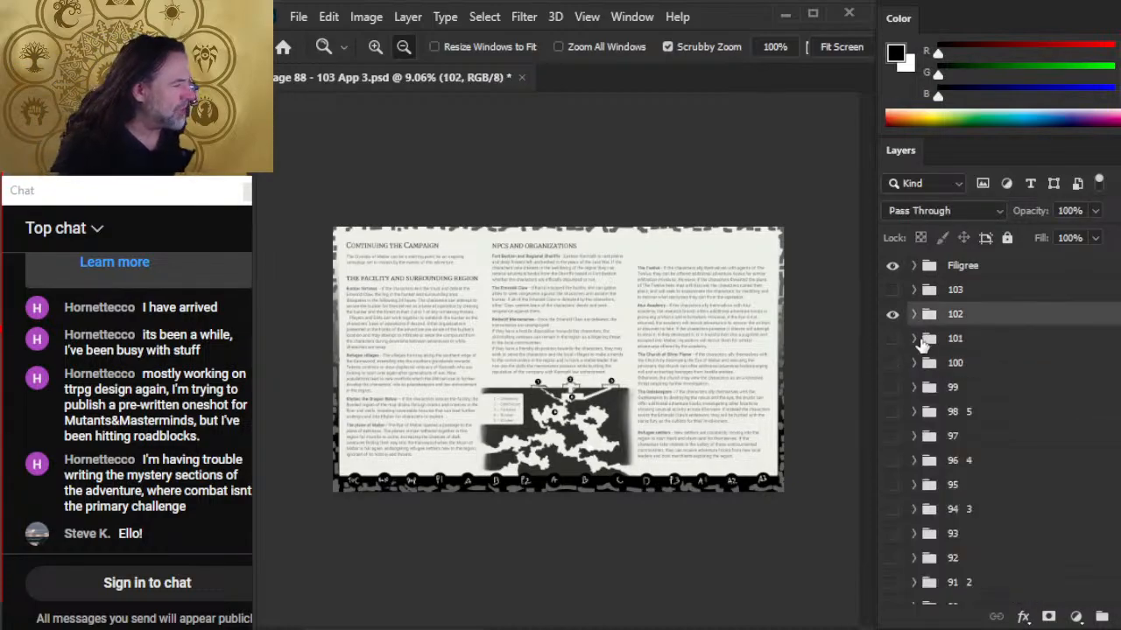
key("ctrl+s")
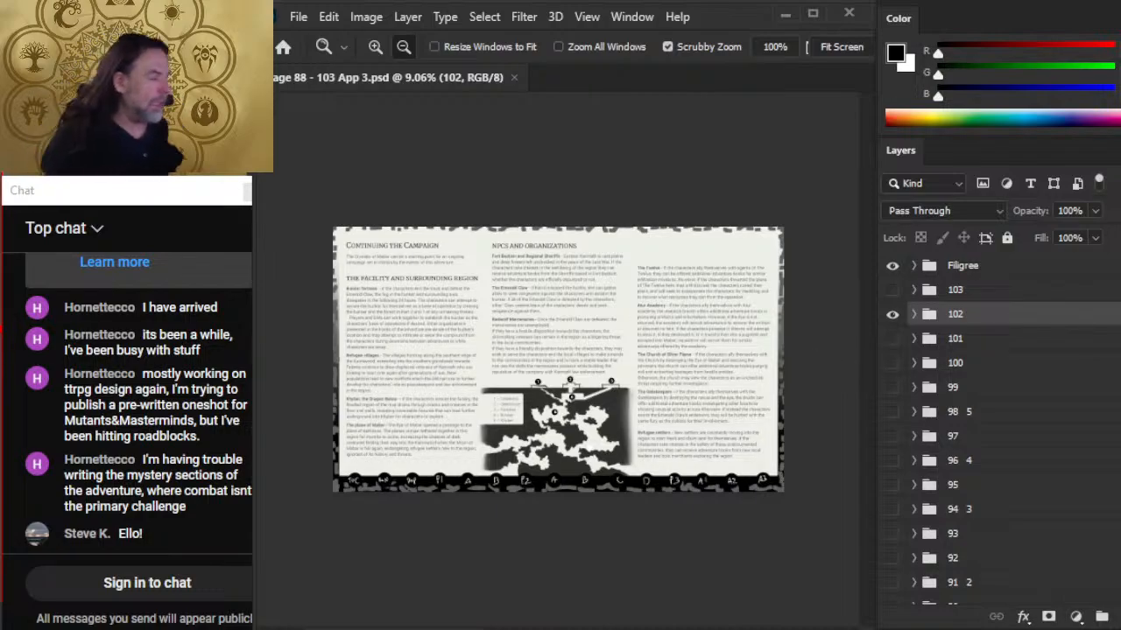
- Duplicate the Filigree group as "Filigree" into a new document named "page 21 - 26"
right_click(985, 267)
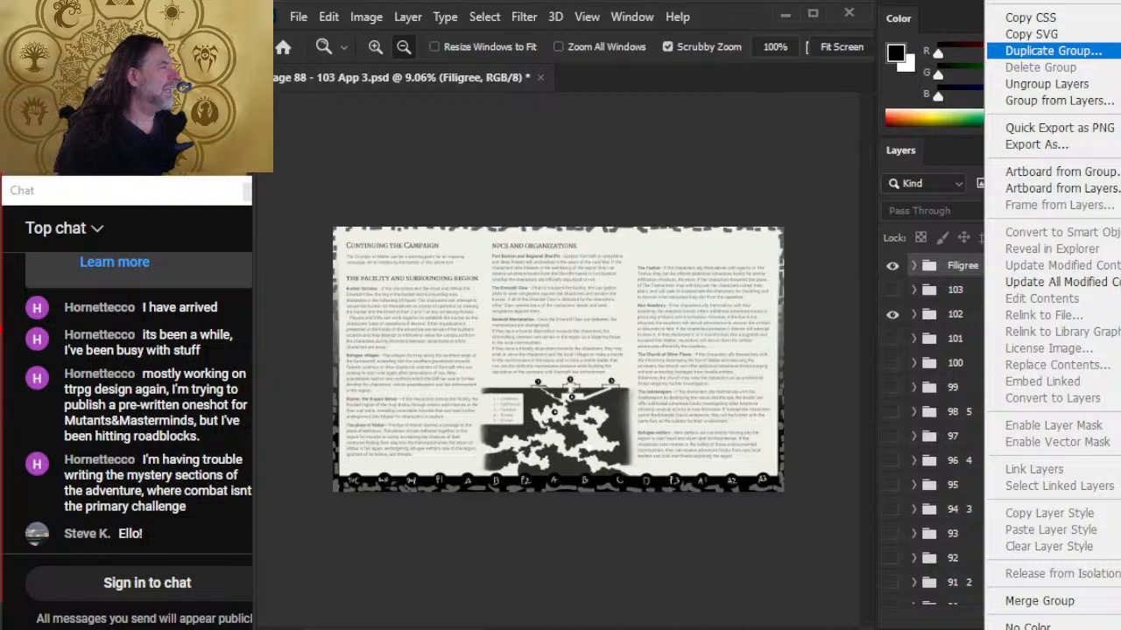
left_click(1053, 50)
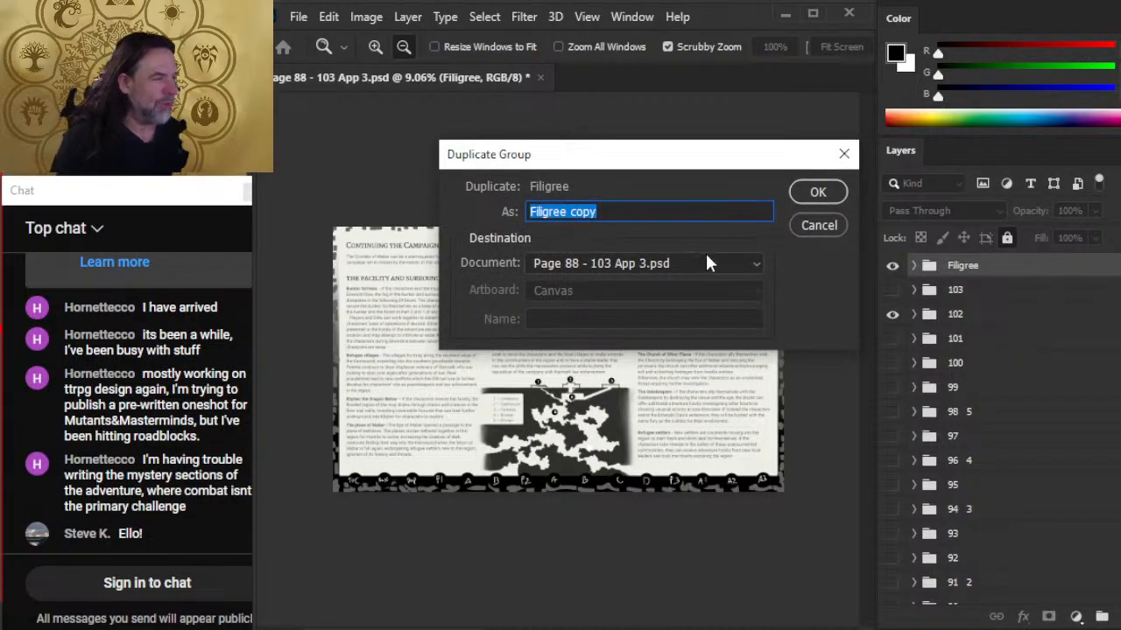
left_click(757, 265)
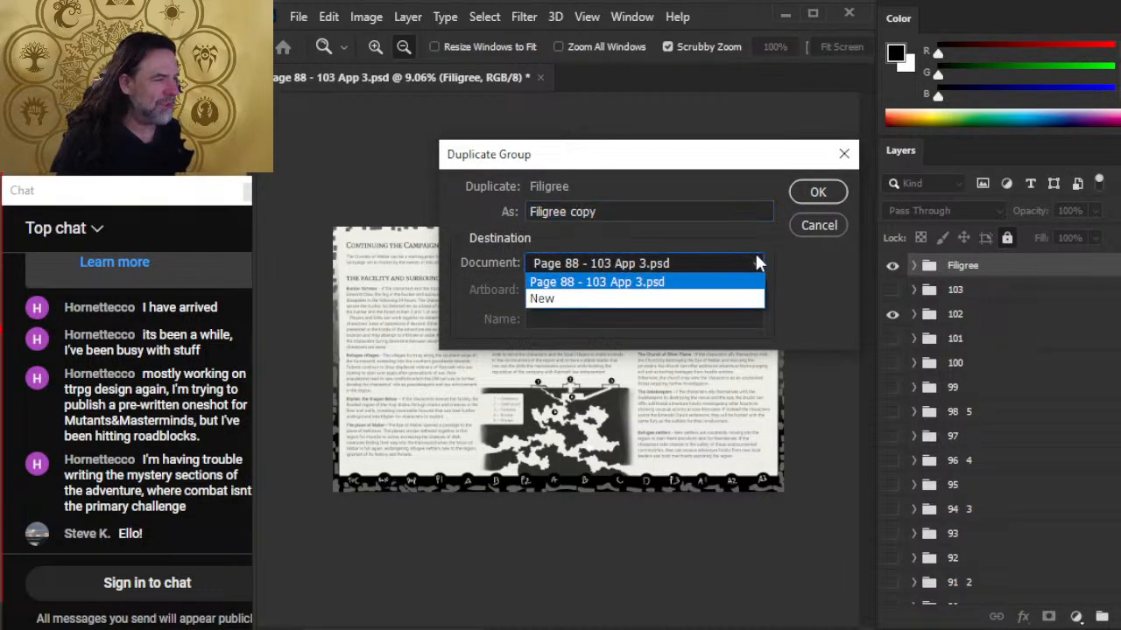
left_click(644, 300)
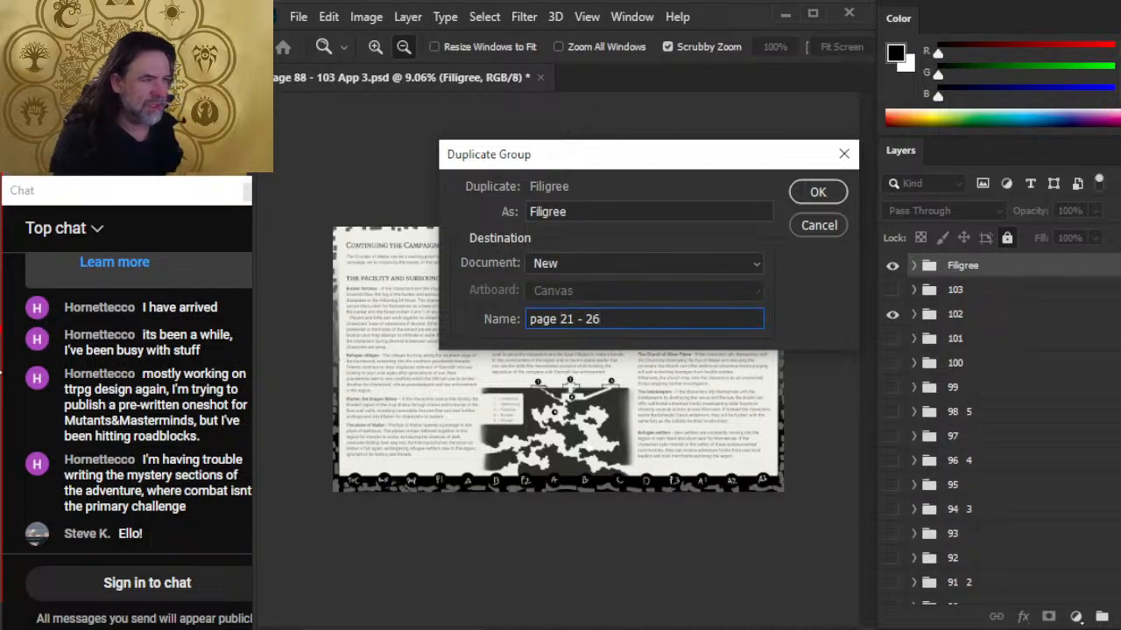
key("Return")
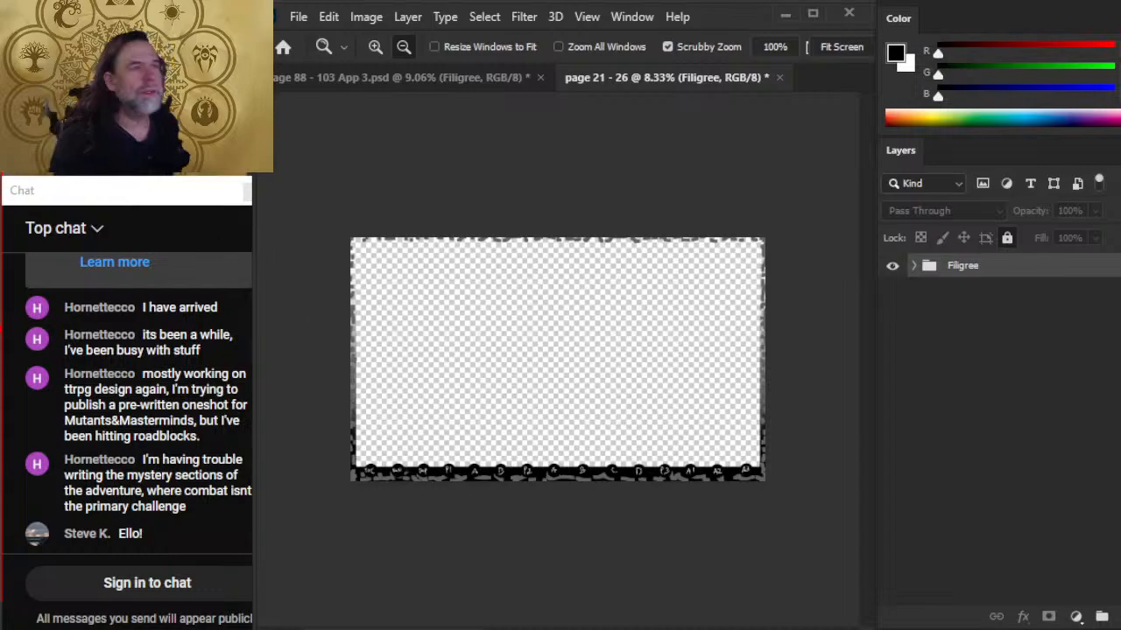
- Duplicate the background layer of Page 88 - 103 App 3.psd as "background" into page 21 - 26 and place it beneath the Filigree group
left_click(514, 78)
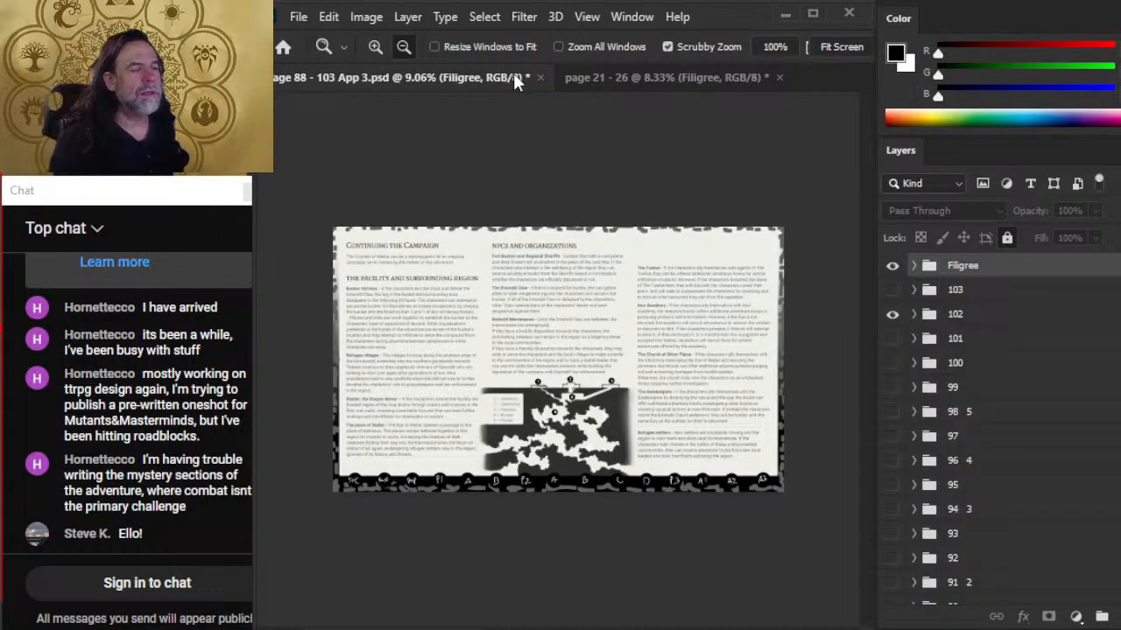
scroll(1055, 342, "down", 1)
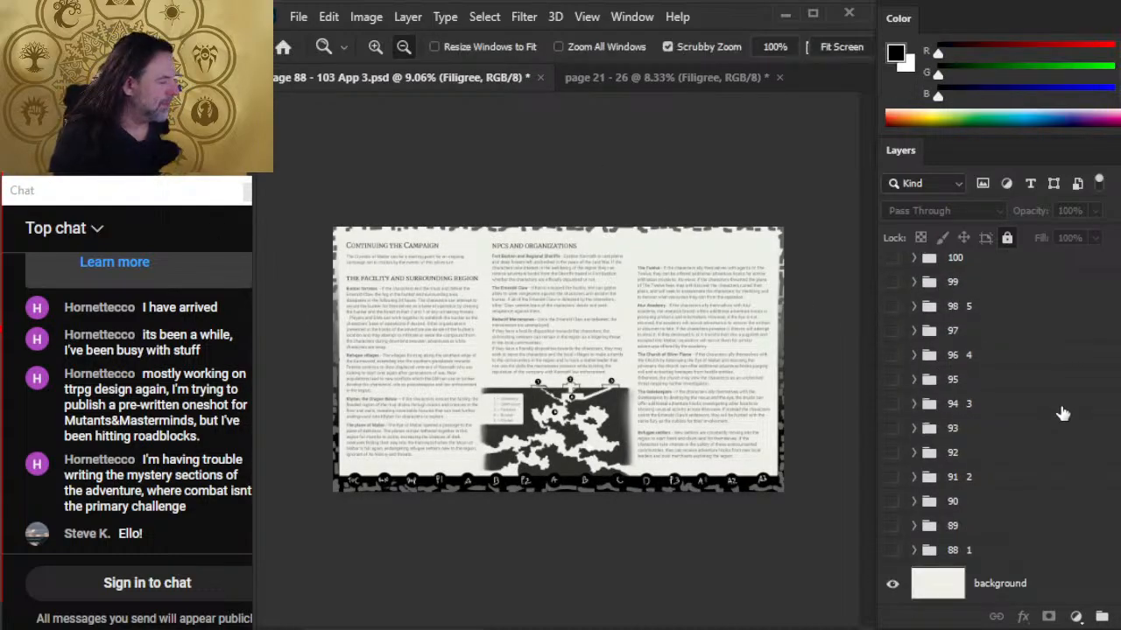
right_click(1040, 598)
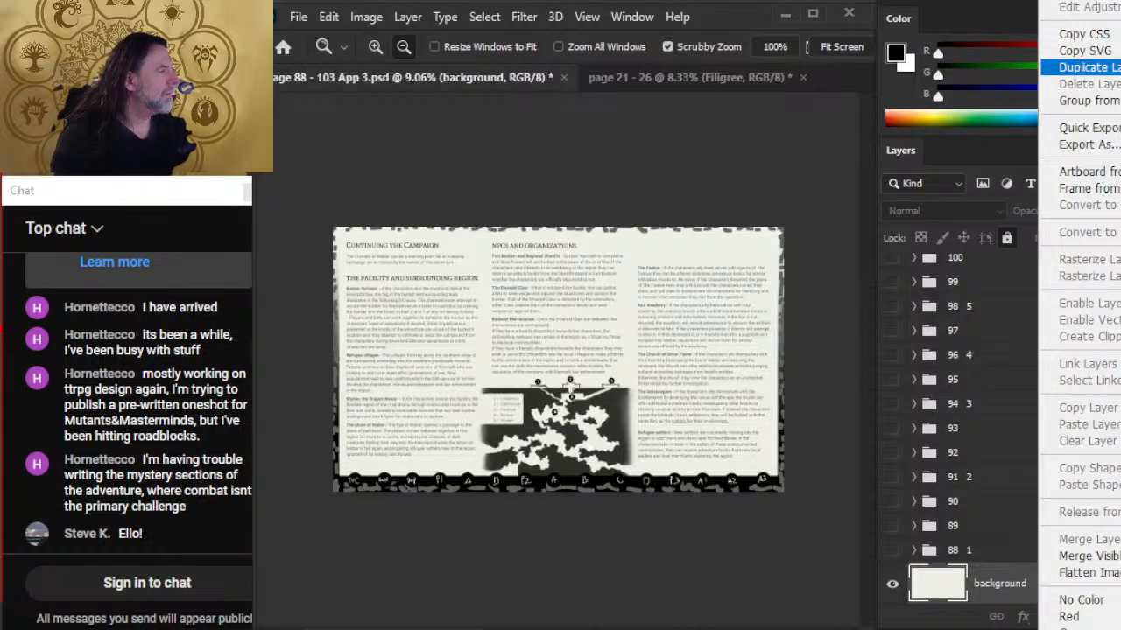
left_click(1085, 67)
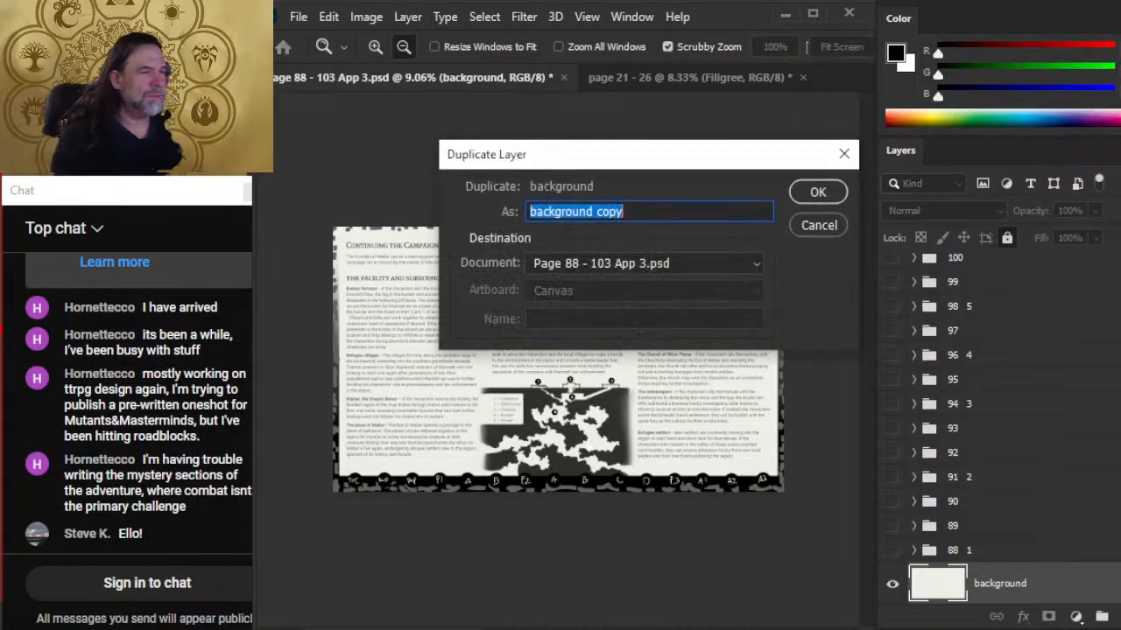
left_click(663, 263)
left_click(634, 298)
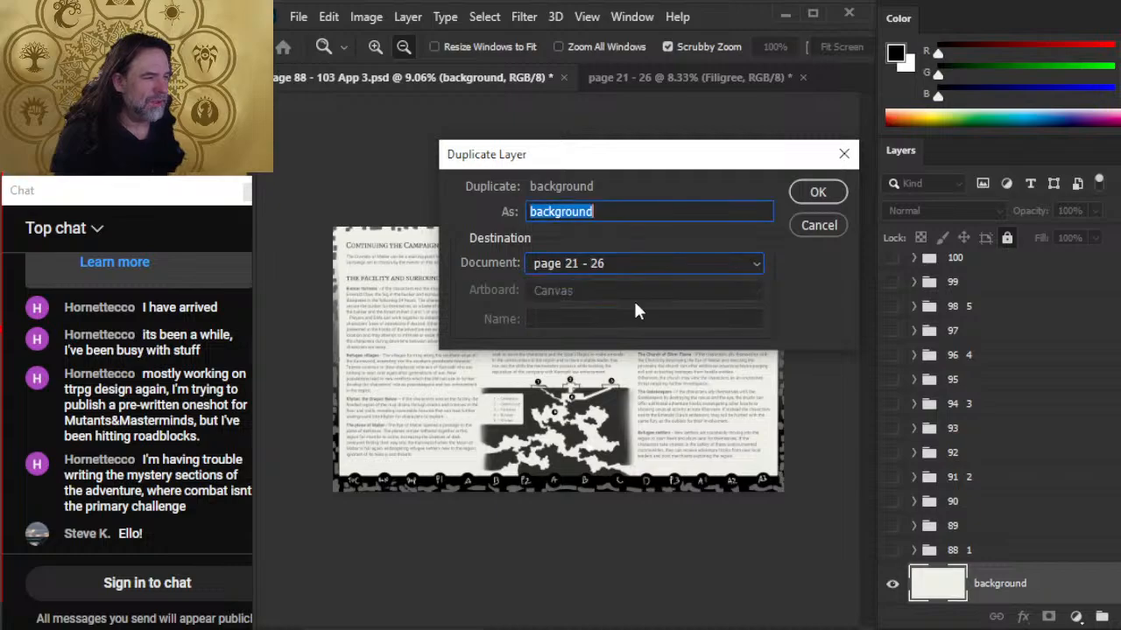
left_click(816, 191)
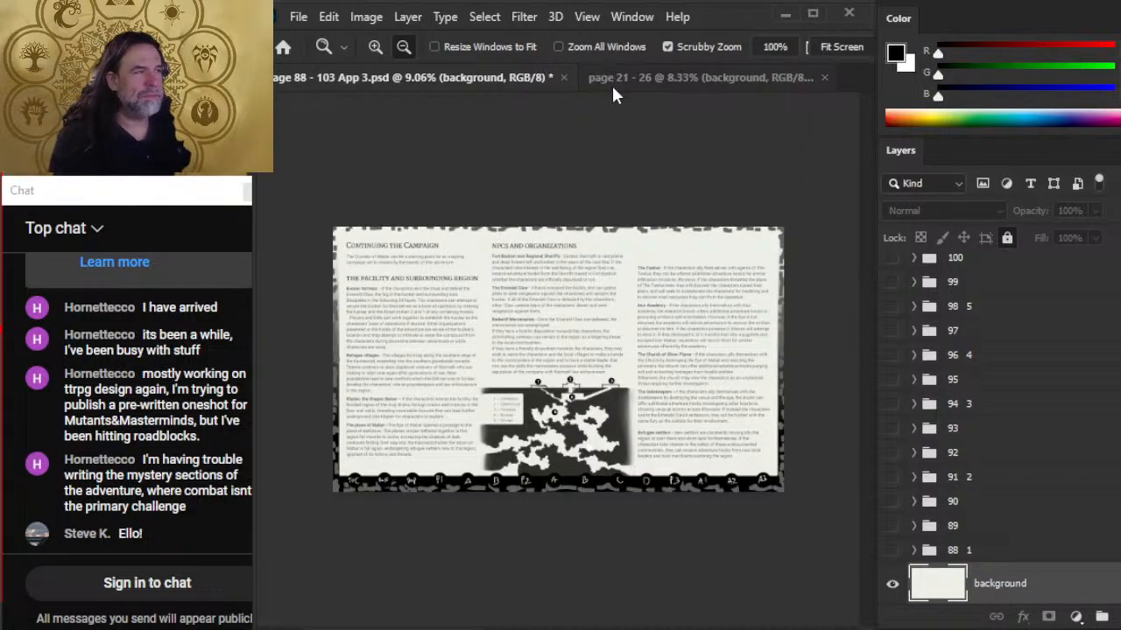
left_click(613, 83)
left_click_drag(1056, 292, 1076, 336)
key("b")
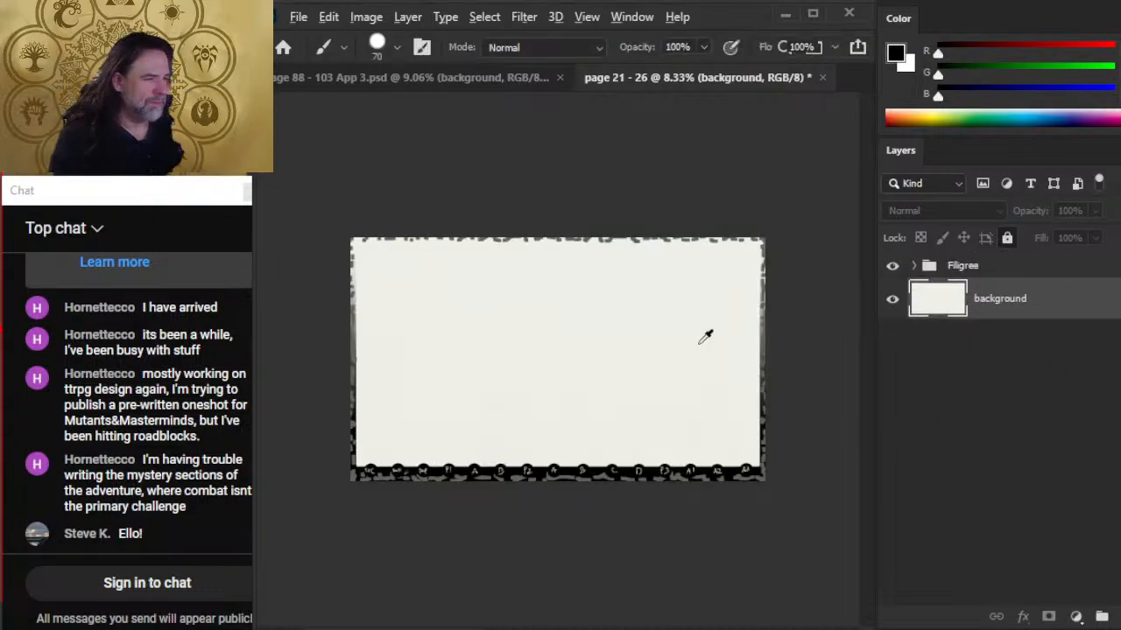
mouse_move(713, 335)
left_mouse_down()
mouse_move(726, 332)
mouse_move(665, 363)
mouse_move(499, 342)
mouse_move(482, 307)
mouse_move(608, 447)
left_mouse_up()
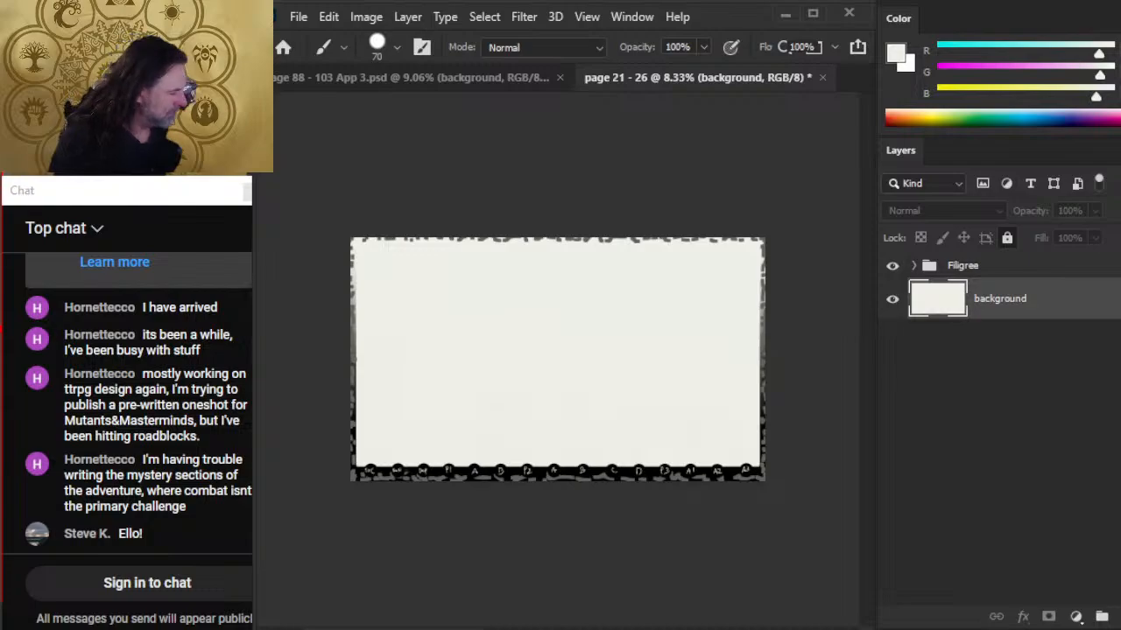
key("d")
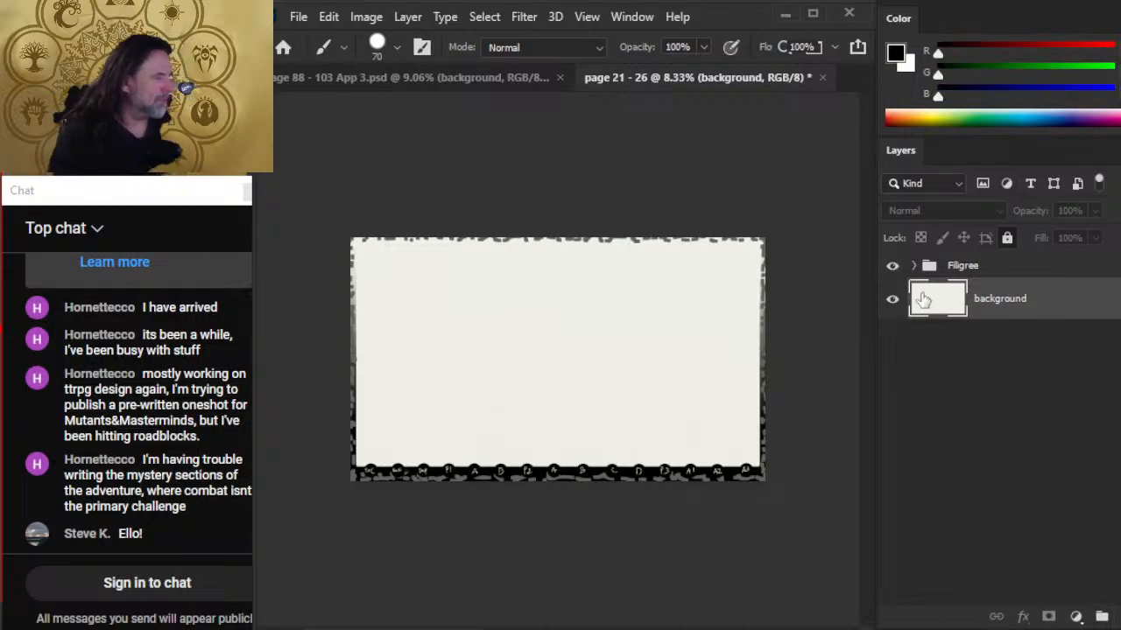
- Save the new document on the computer as Photoshop file "page 21 - 26" in the Crystals of Mabar > ART > PRODUCTION folder
left_click(299, 16)
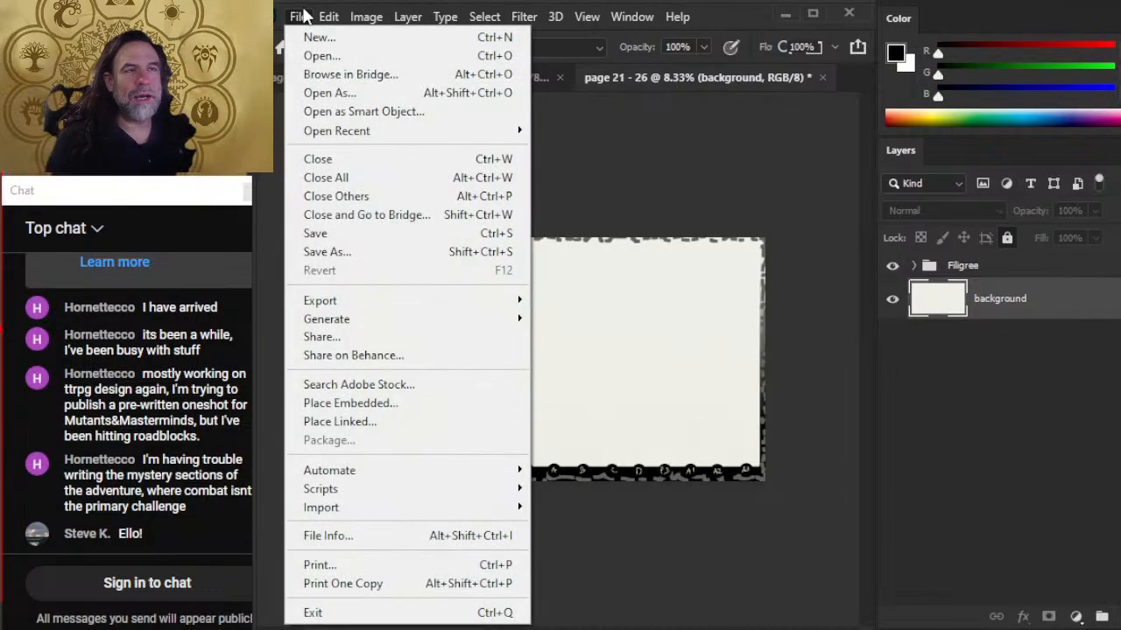
left_click(345, 253)
left_click(788, 507)
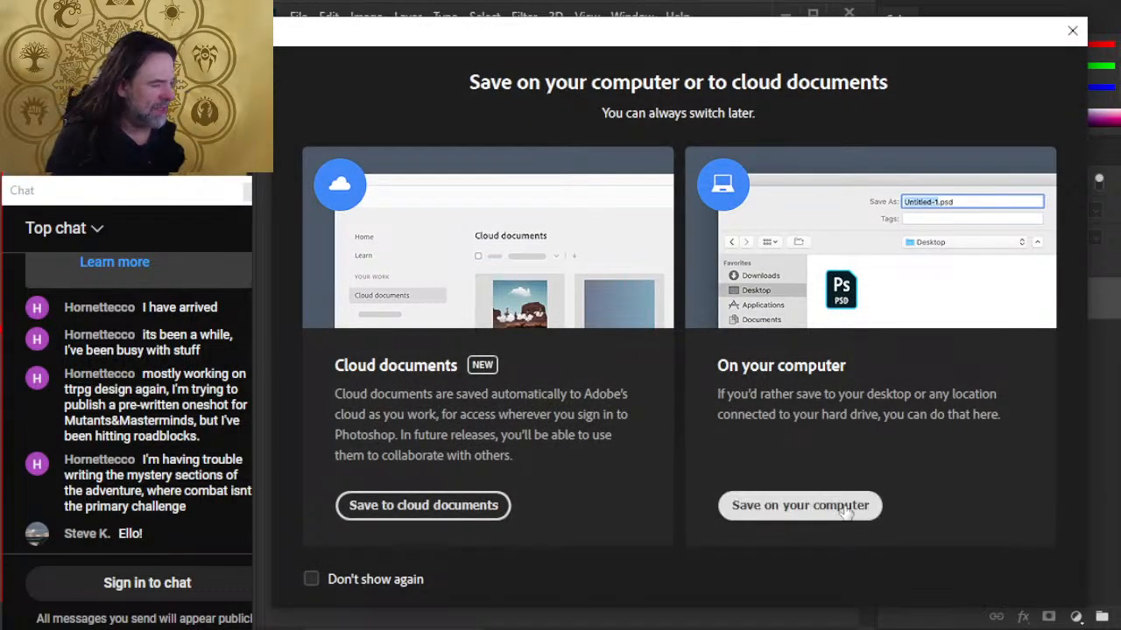
scroll(355, 187, "up", 2)
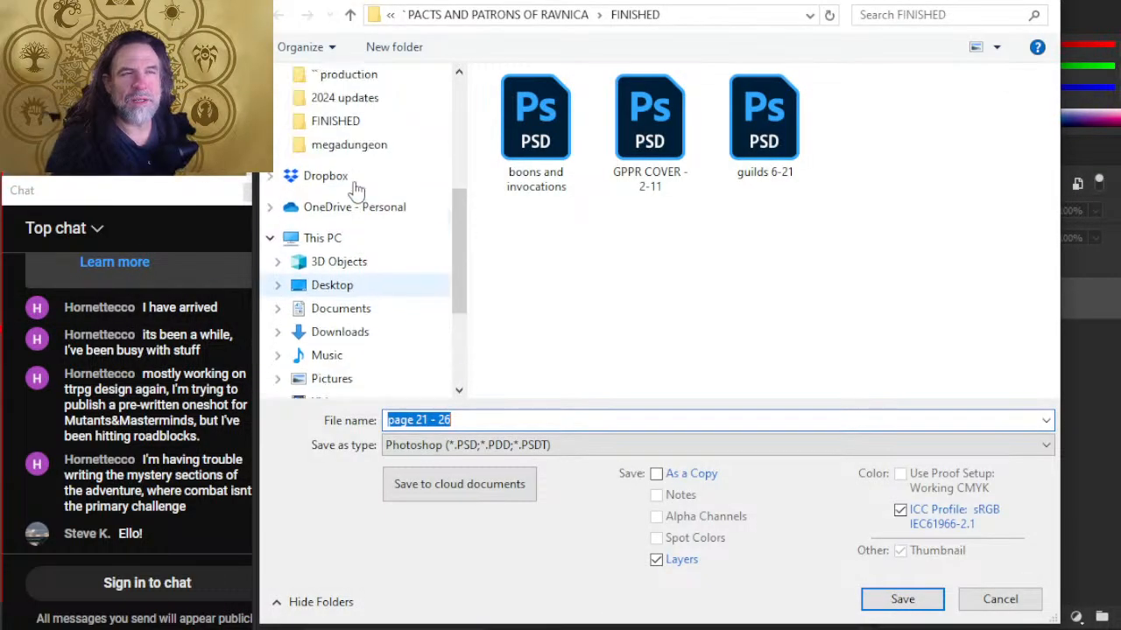
scroll(386, 193, "up", 3)
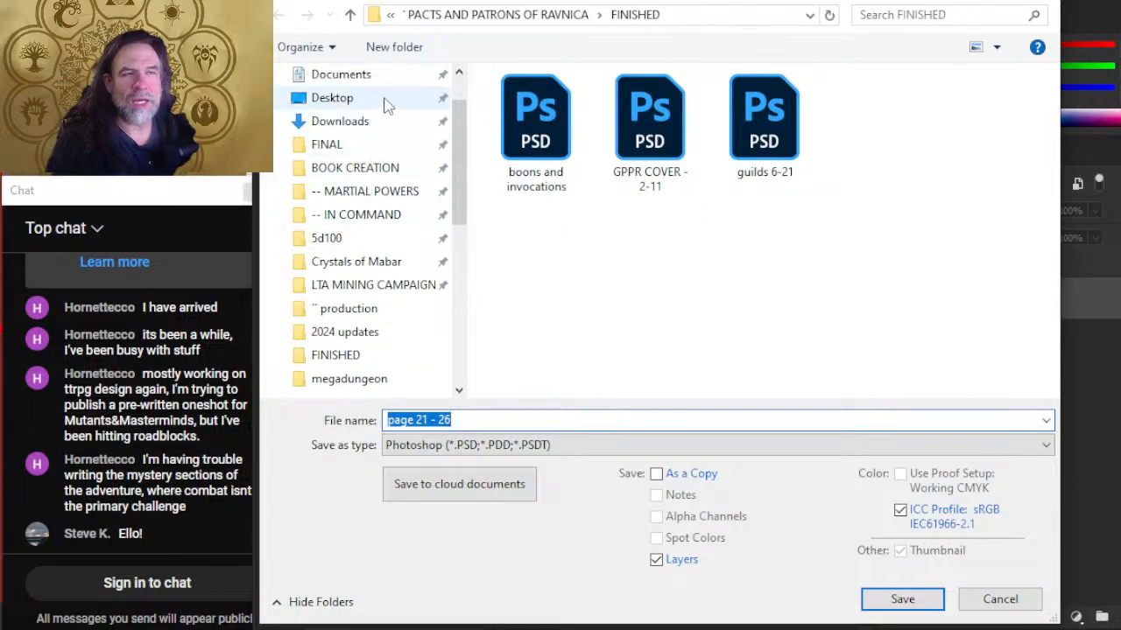
scroll(376, 188, "down", 1)
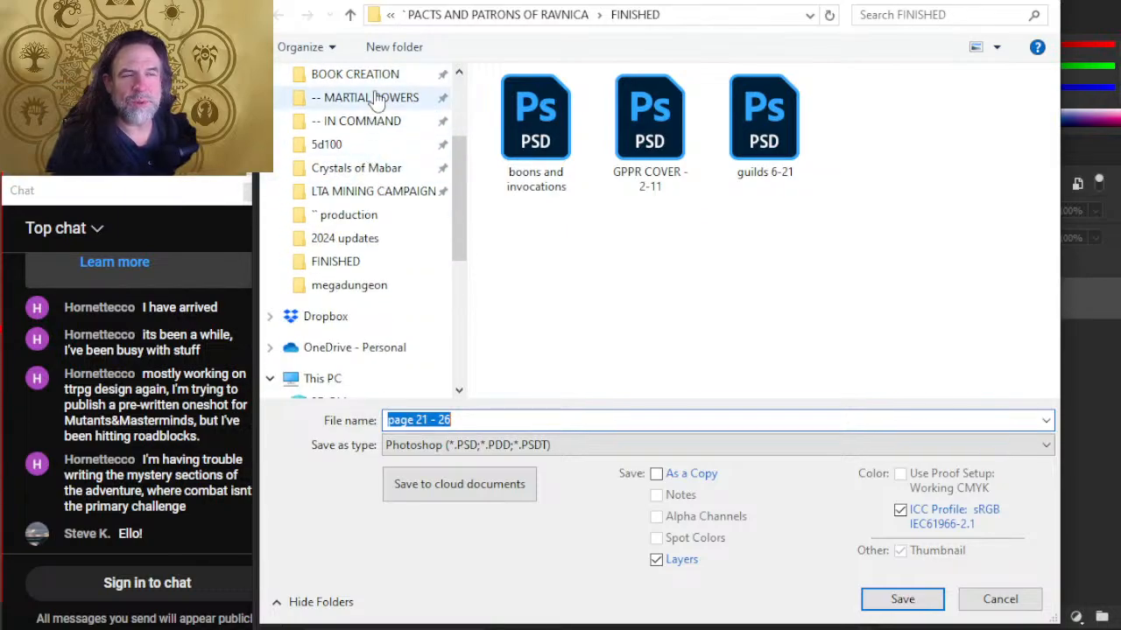
left_click(388, 168)
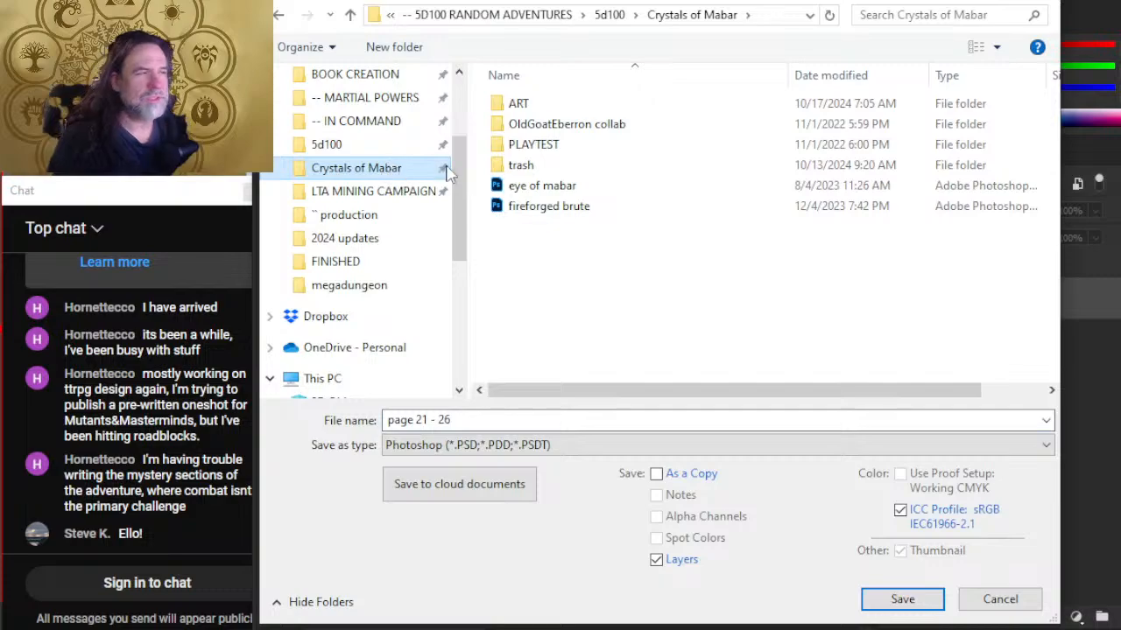
left_click(526, 105)
double_click(526, 104)
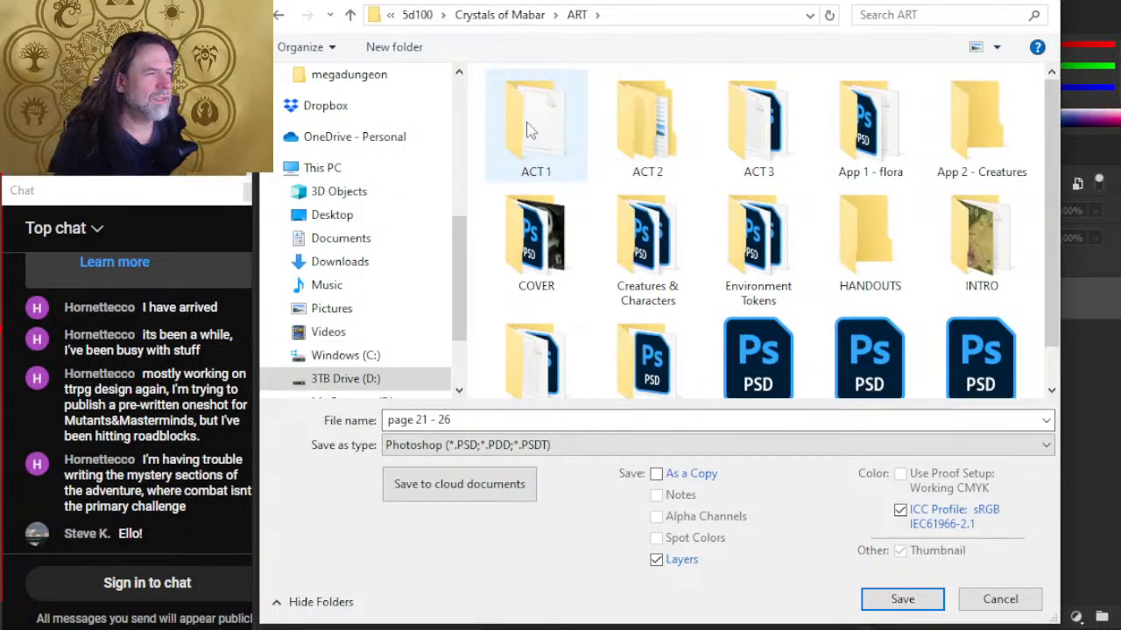
scroll(538, 227, "down", 1)
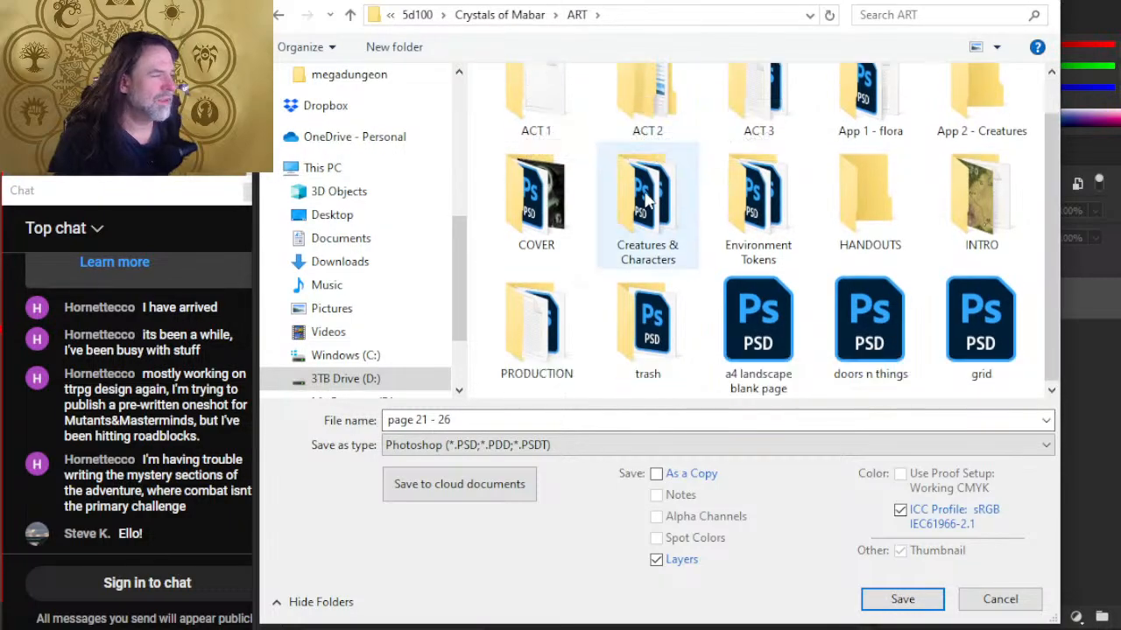
double_click(545, 345)
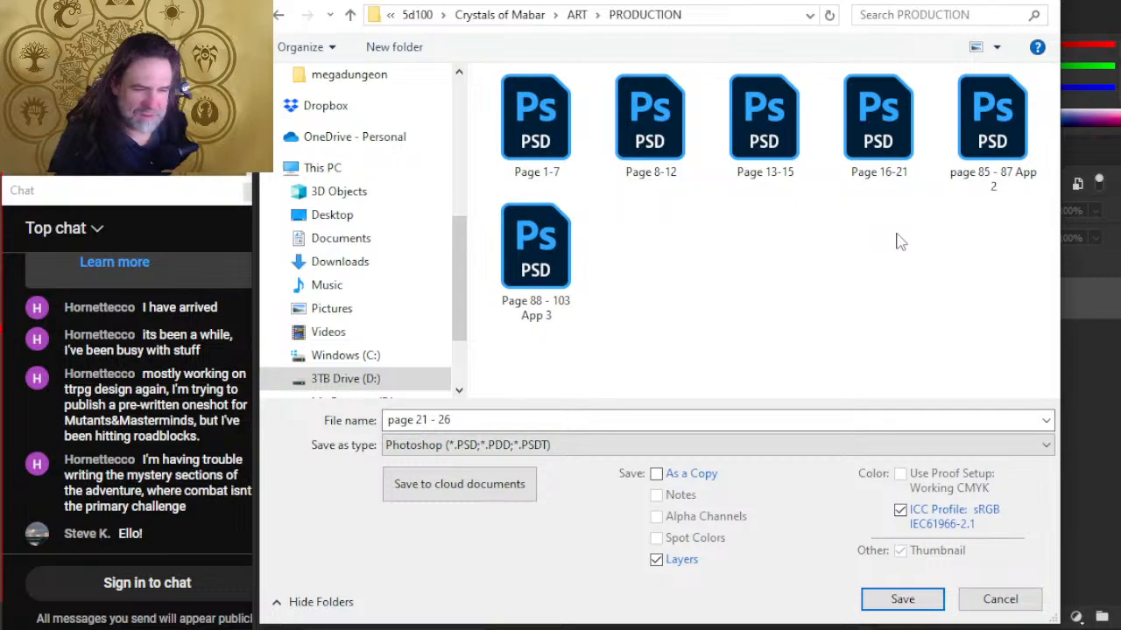
left_click(903, 601)
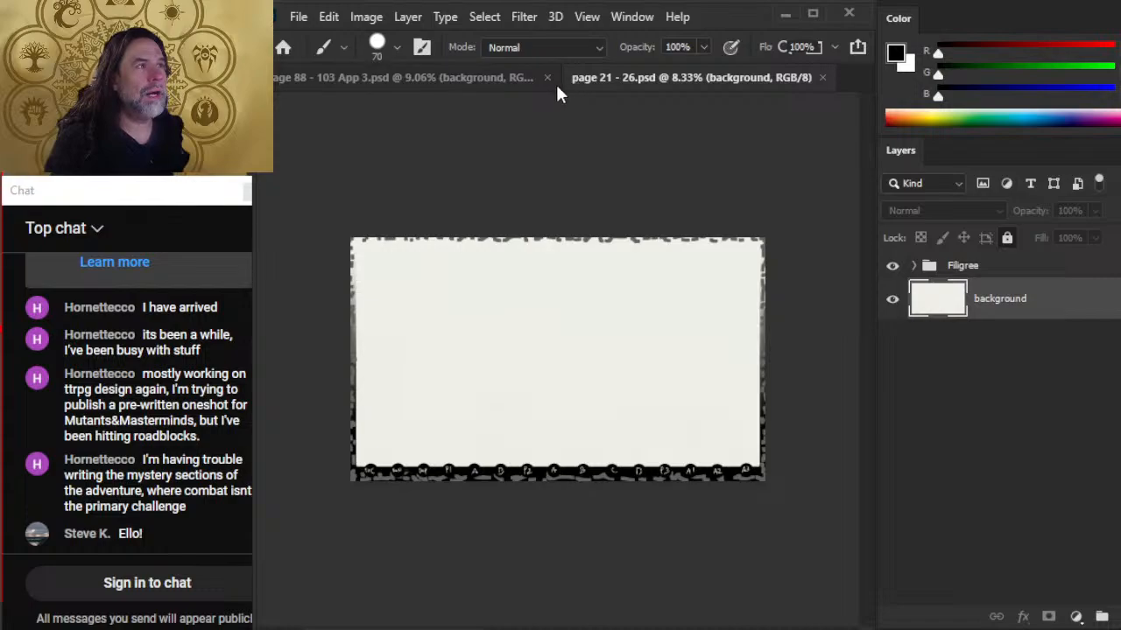
- Save Page 88 - 103 App 3.psd and close it, keeping page 21 - 26.psd open
left_click(547, 74)
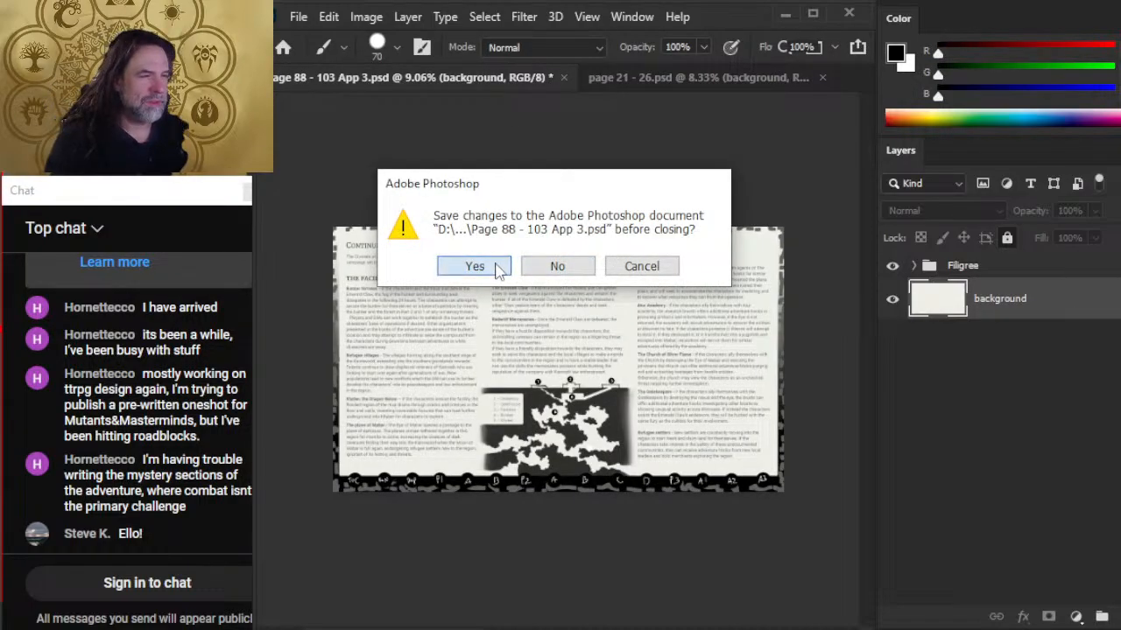
left_click(643, 268)
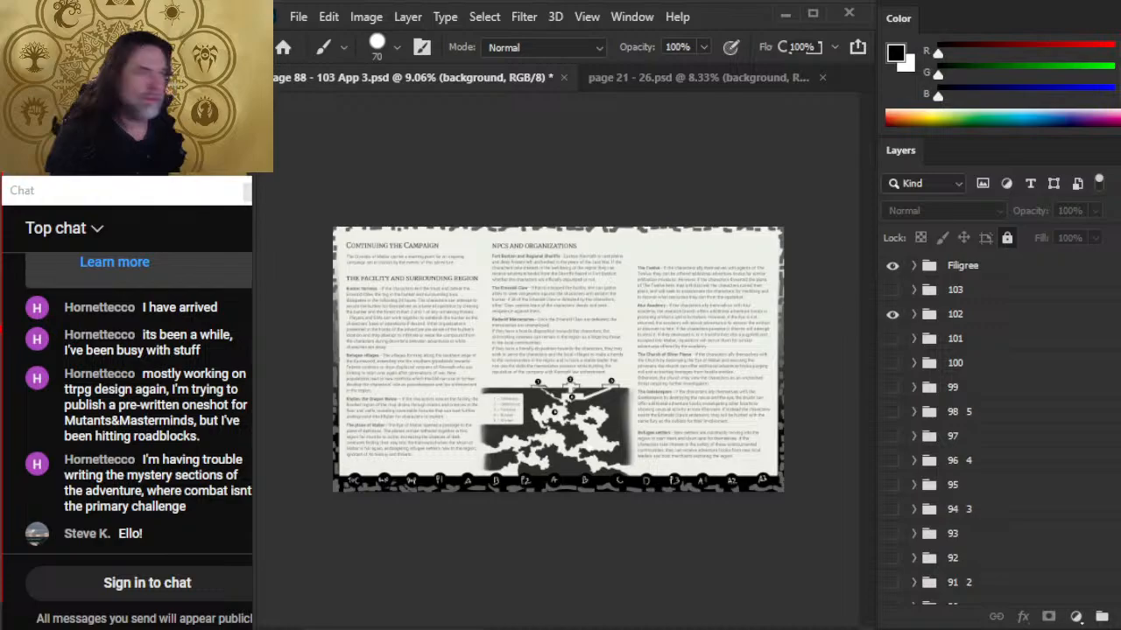
key("ctrl+s")
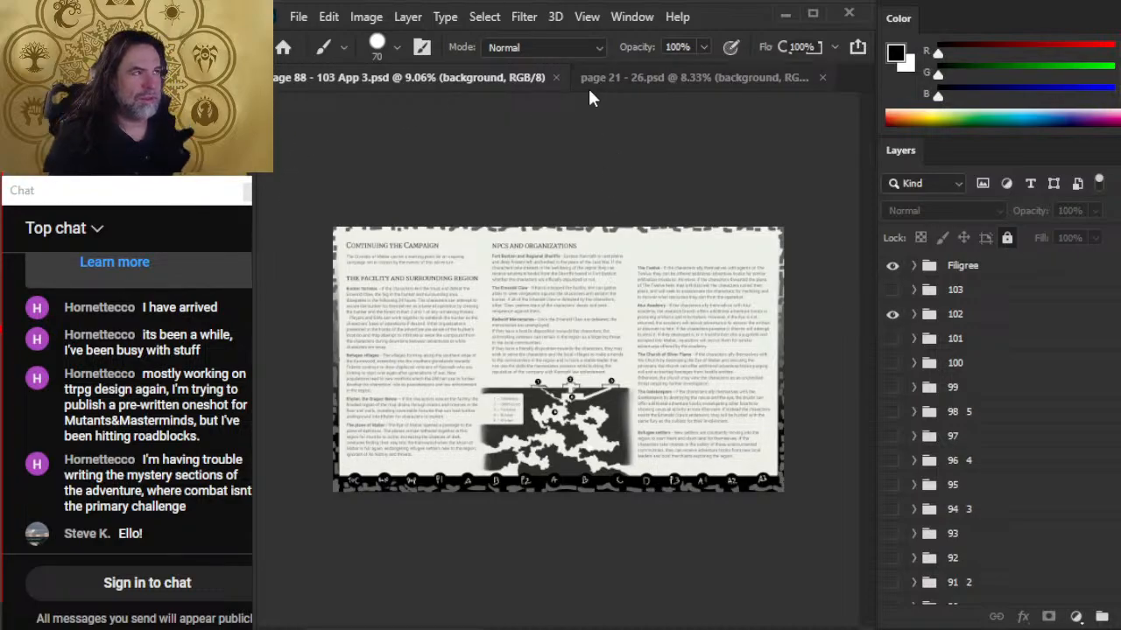
left_click(553, 77)
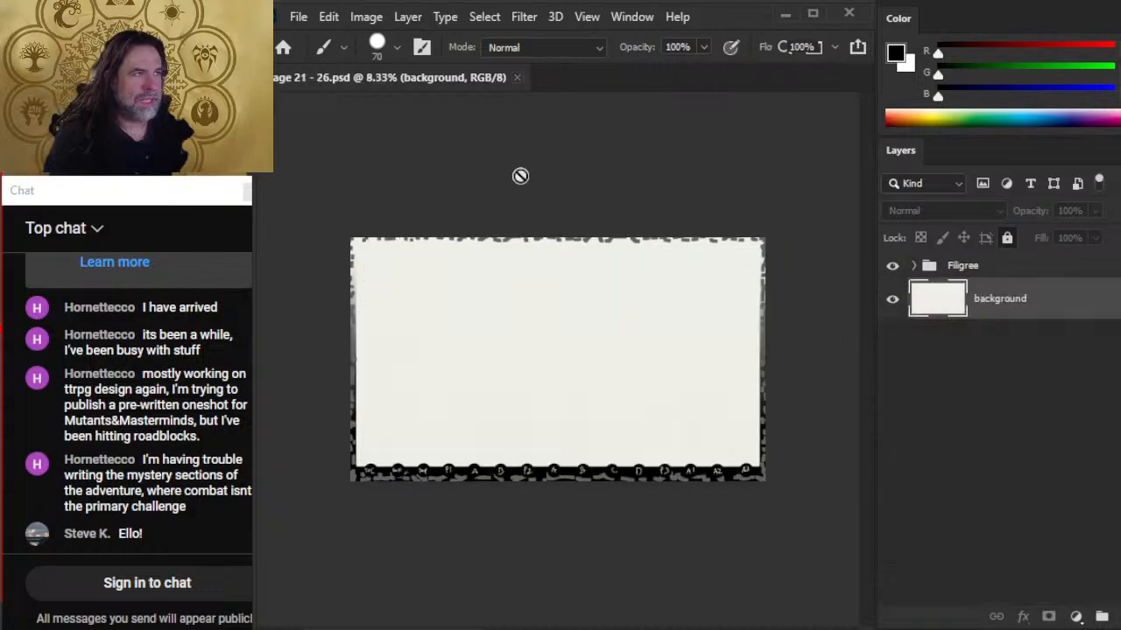
- Switch to the Crystals of Mabar layout document in Word and examine the page overview for the pages that follow page 21
key("alt+Tab")
key("alt+Tab")
key("alt+Tab")
key("alt+Tab")
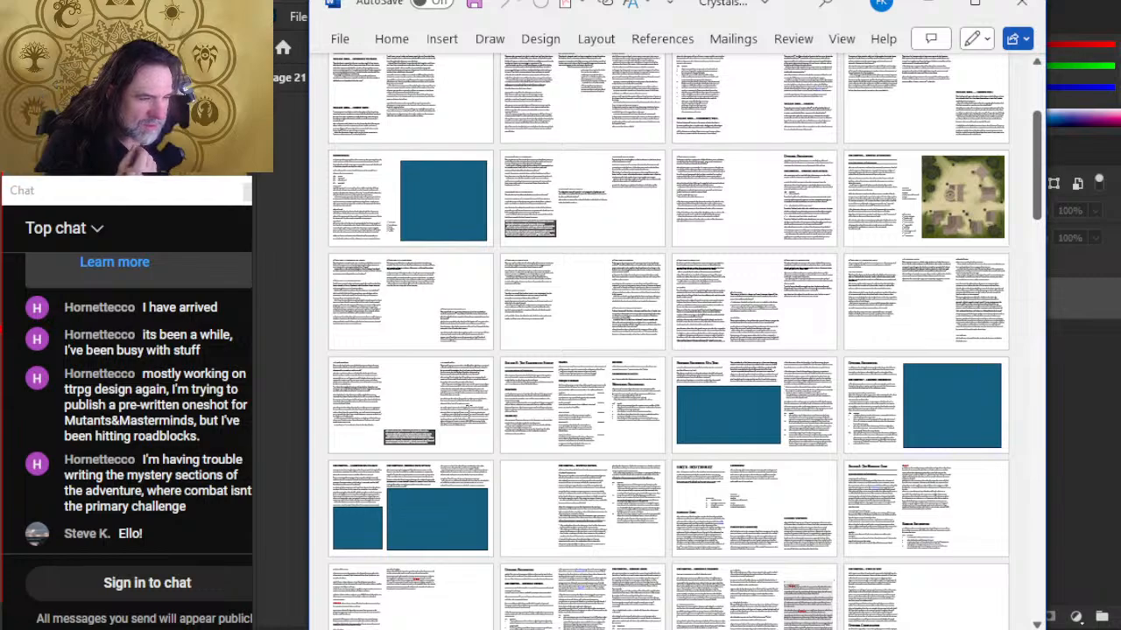
left_click_drag(440, 383, 470, 409)
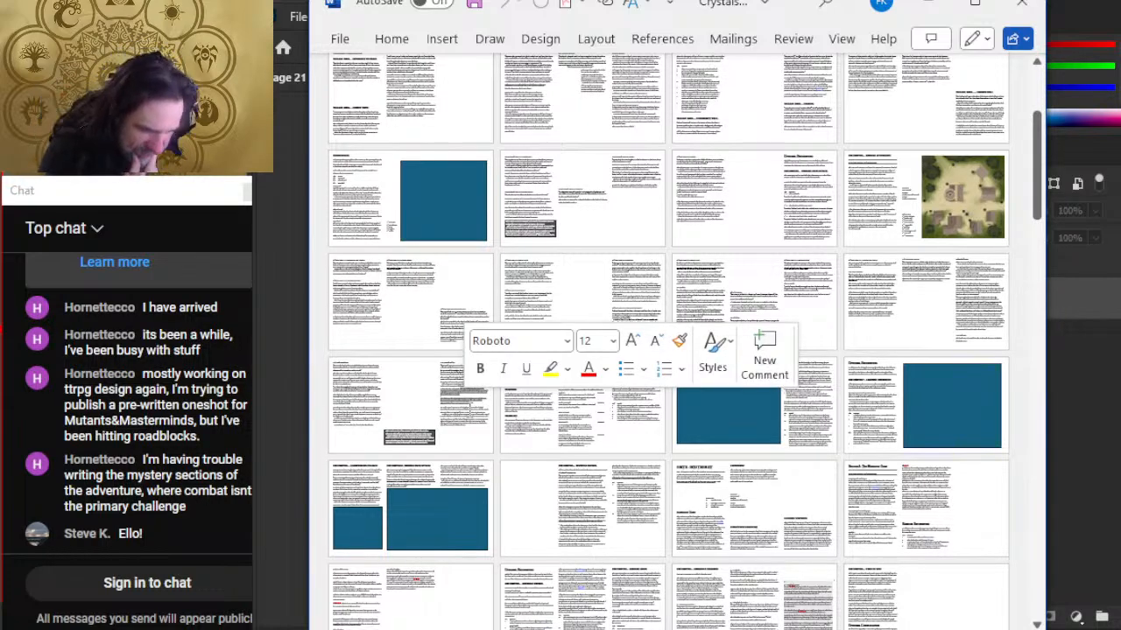
left_click(518, 416)
left_click_drag(523, 399, 526, 410)
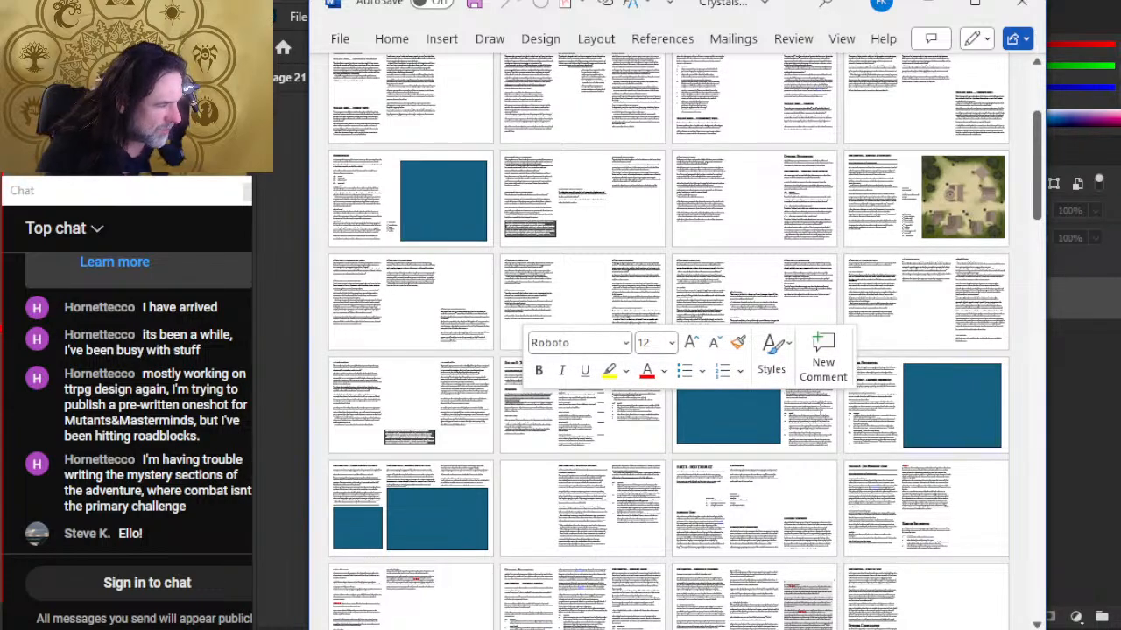
left_click_drag(784, 413, 827, 428)
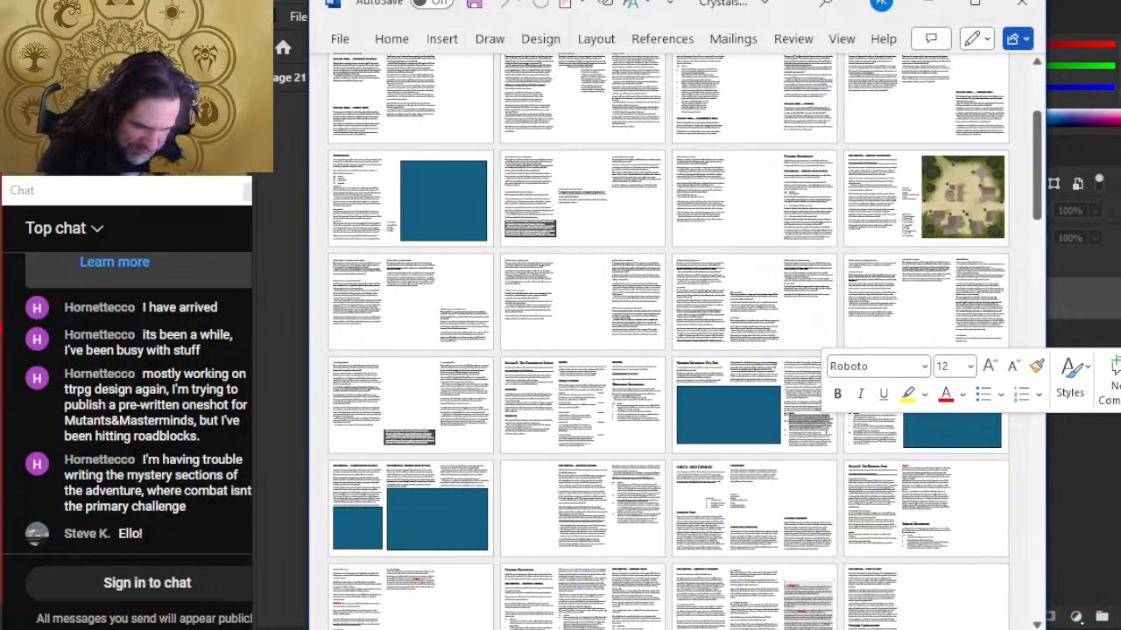
left_click_drag(529, 371, 540, 401)
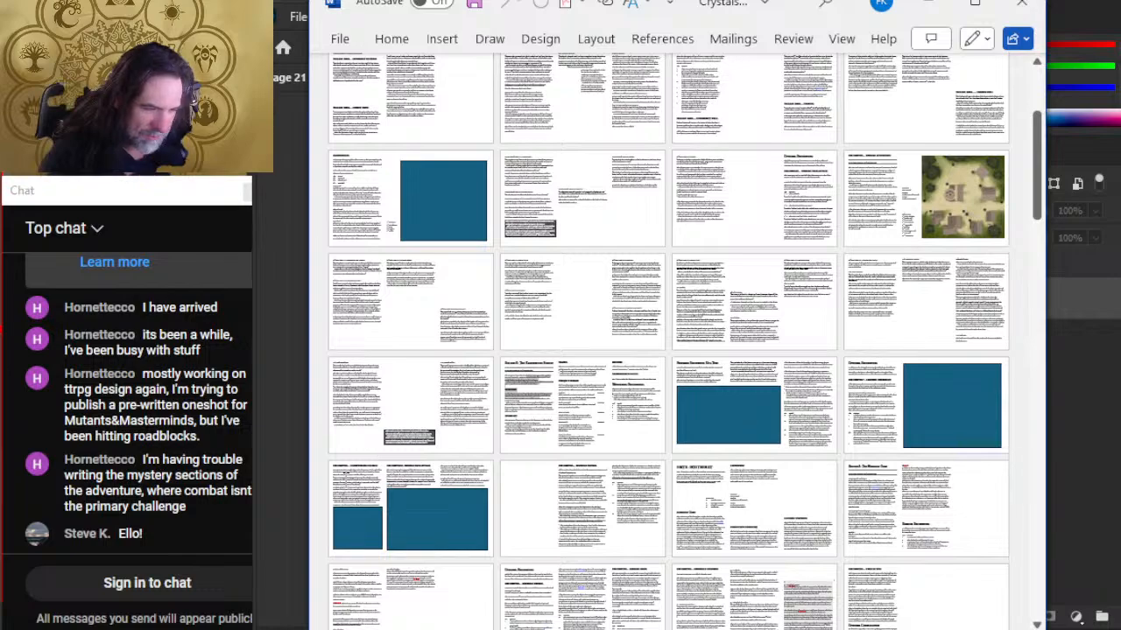
mouse_move(589, 508)
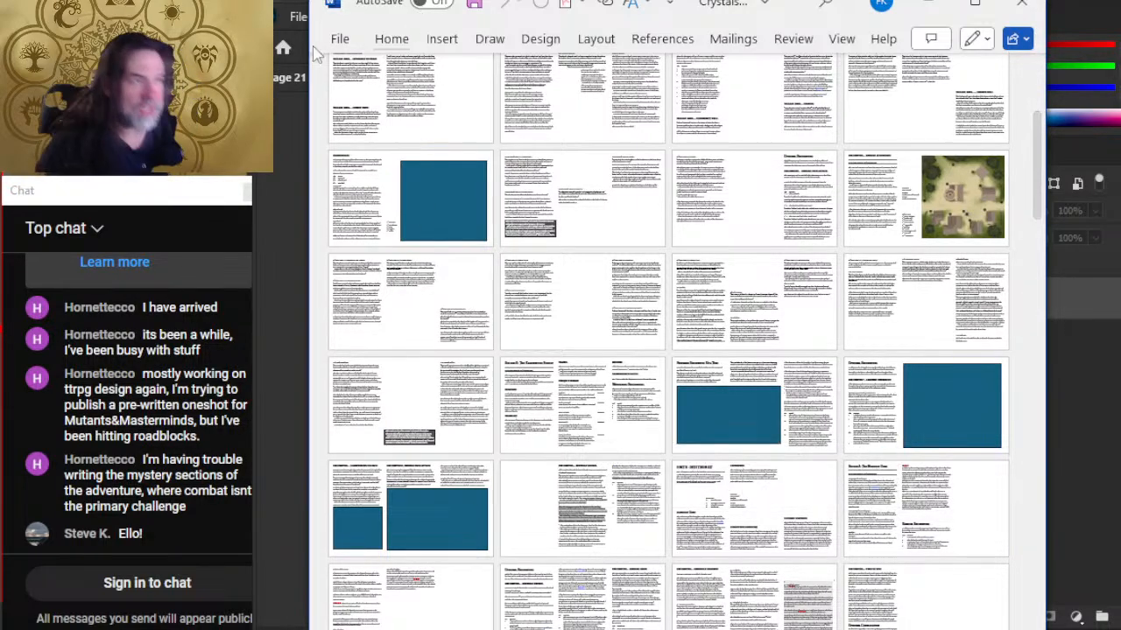
- Start a PDF export of the layout document into the Crystals of Mabar folder with the file name 22-26
left_click(340, 39)
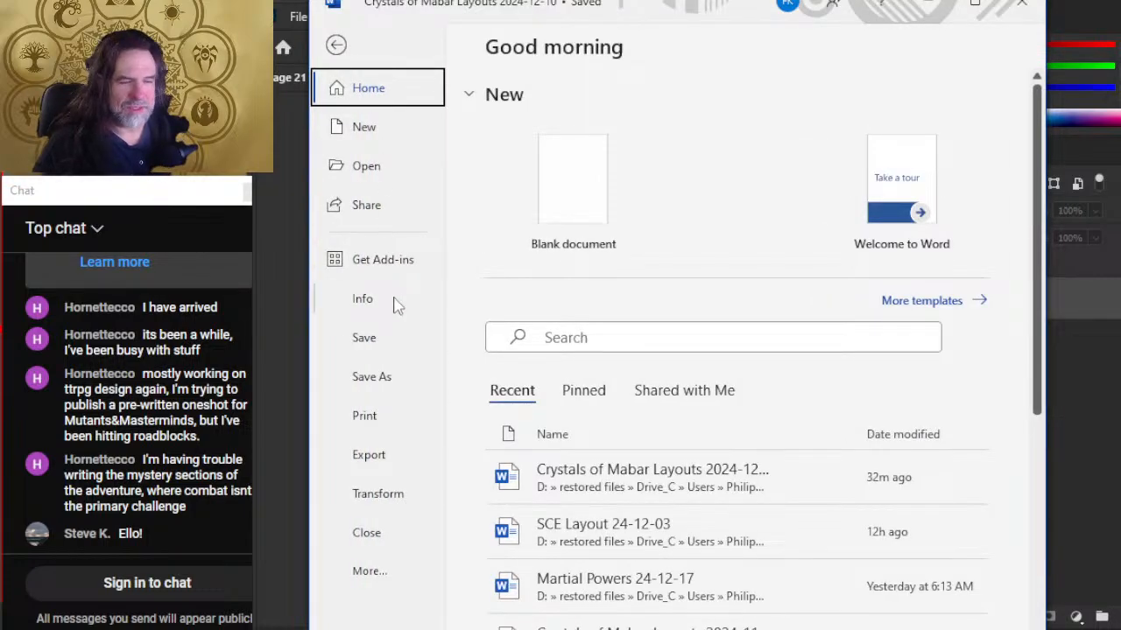
left_click(381, 459)
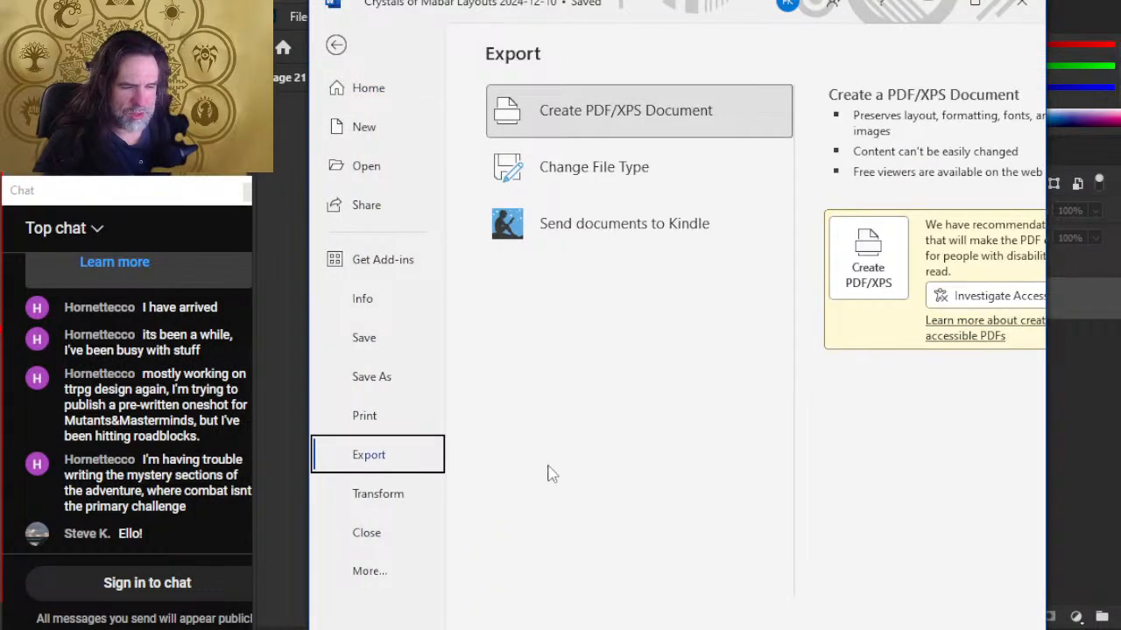
left_click(883, 282)
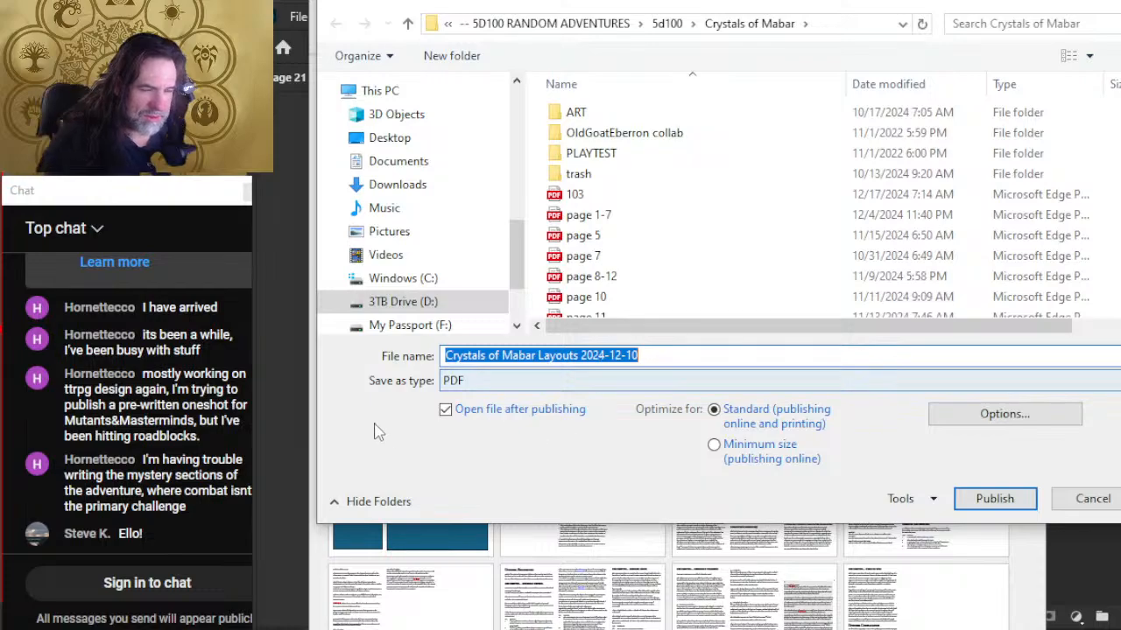
type("22-26")
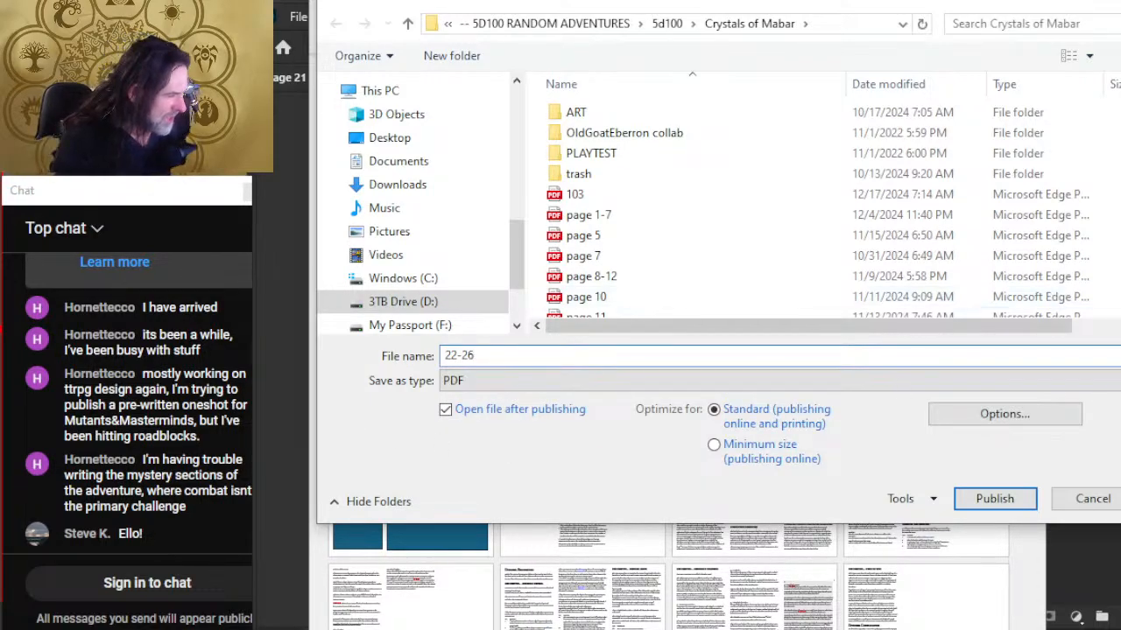
- Restrict the export to pages 22 to 26, document without markup, exclude document properties and structure tags for accessibility, and publish the PDF
left_click(986, 421)
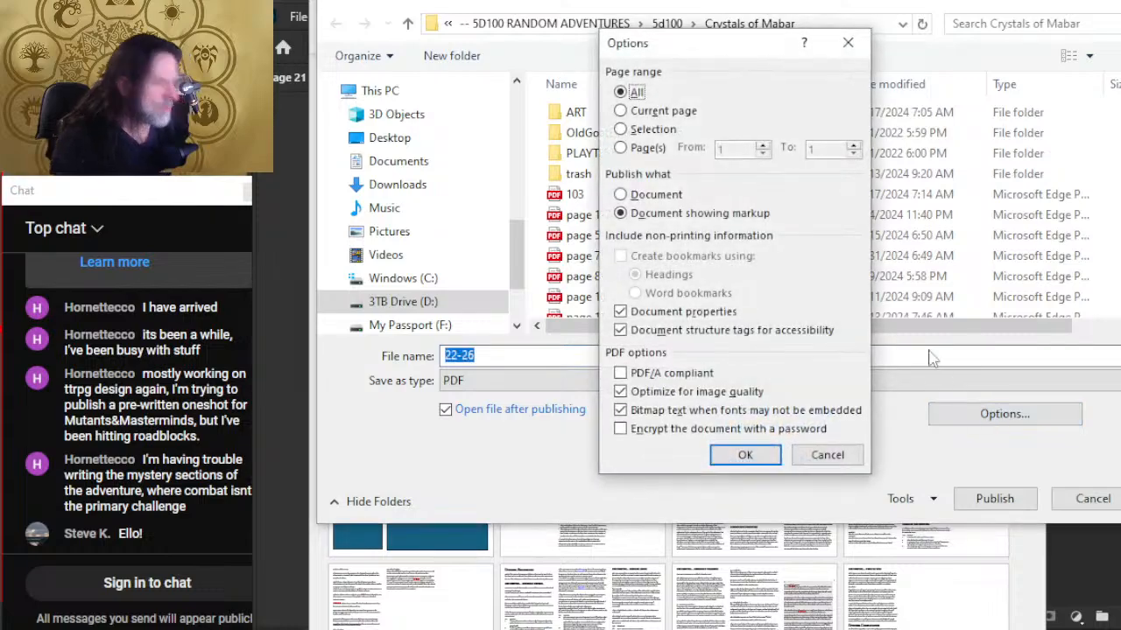
left_click(660, 148)
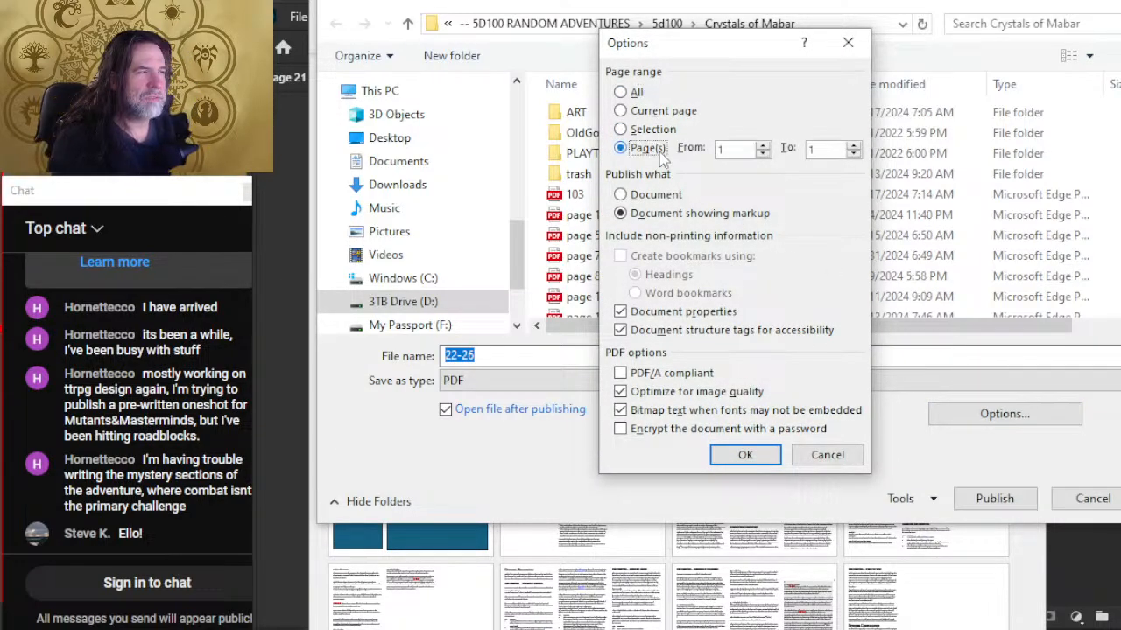
double_click(729, 150)
type("22-")
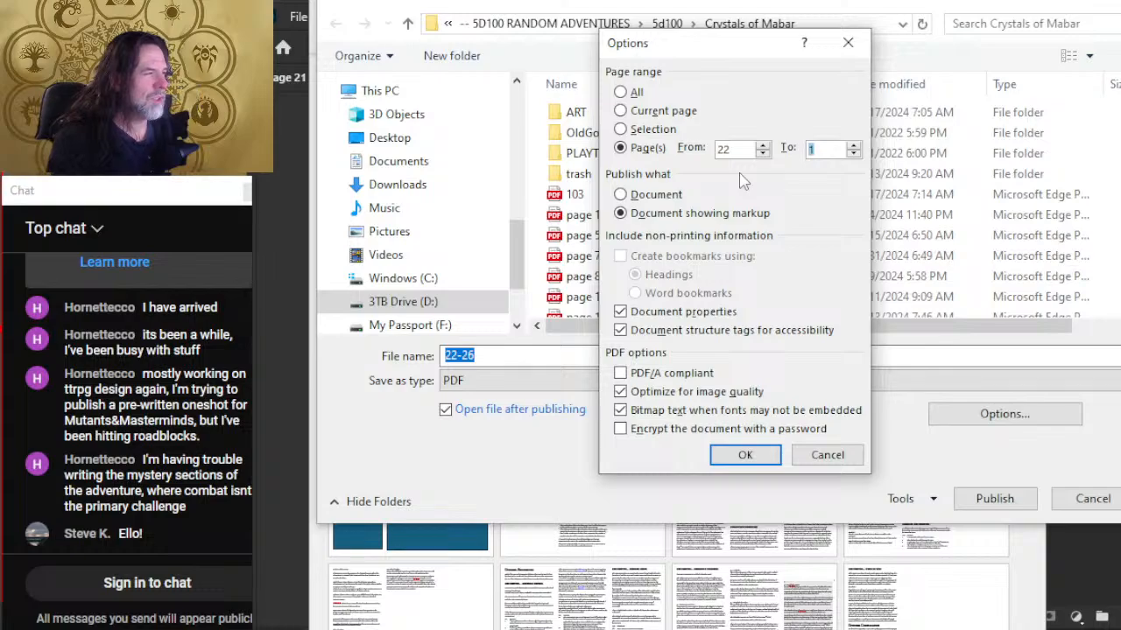
type("26")
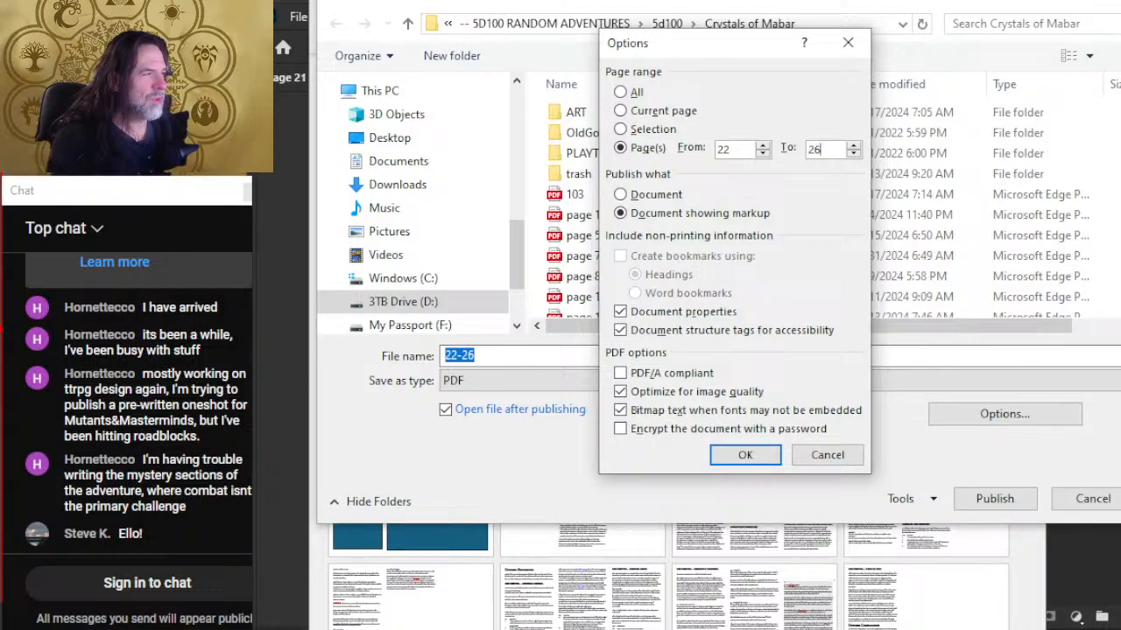
left_click(619, 195)
left_click(669, 314)
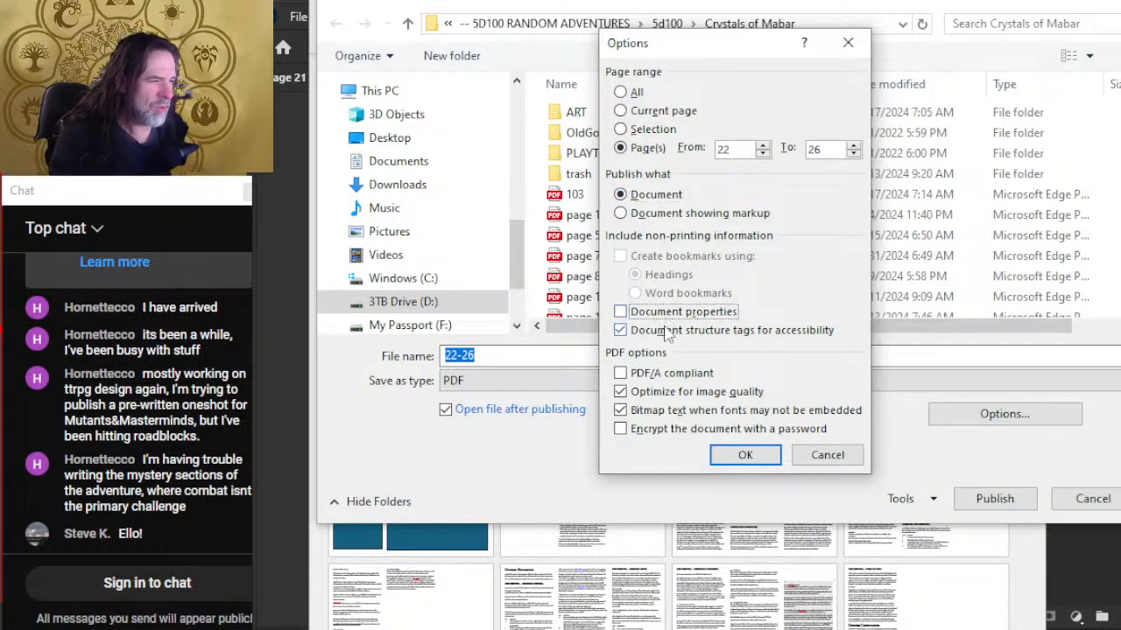
left_click(669, 332)
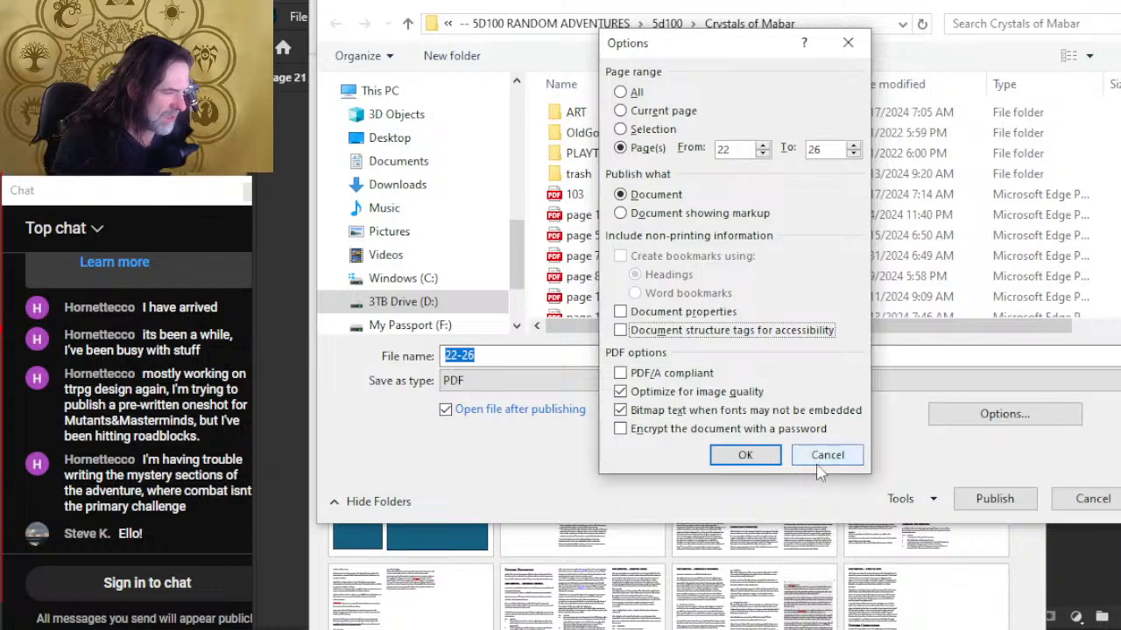
left_click(772, 462)
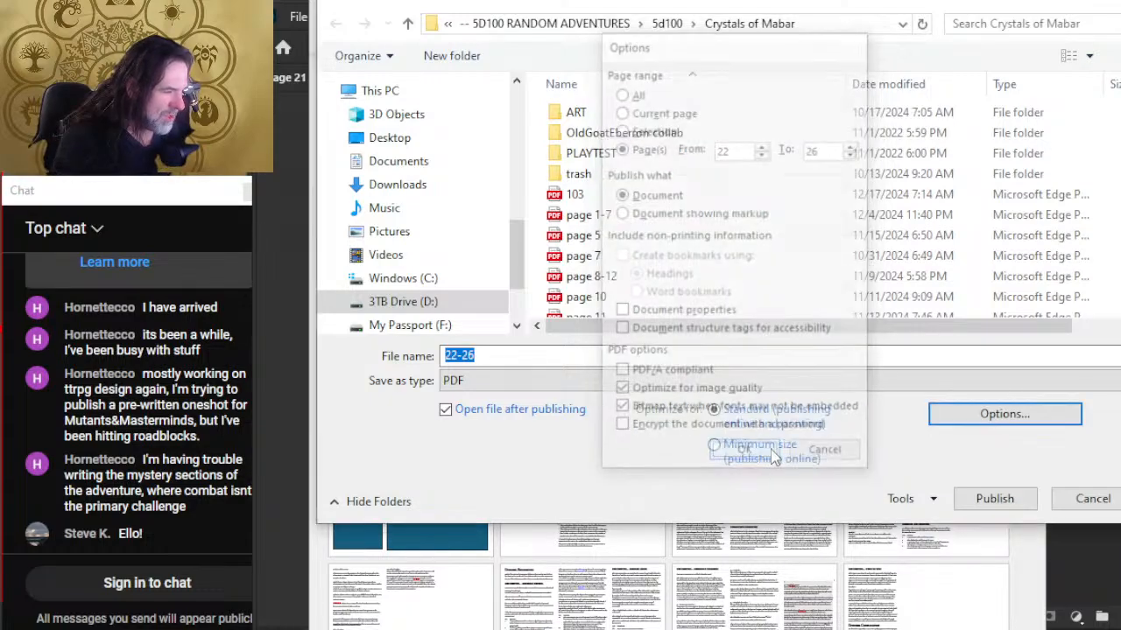
left_click(978, 503)
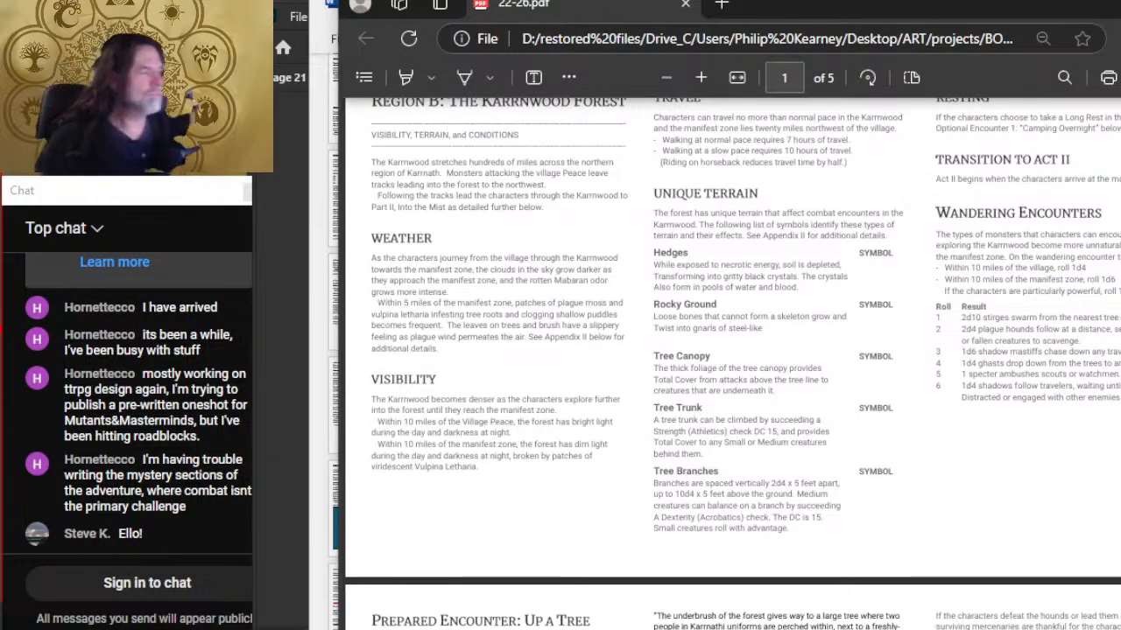
- Look through the pages of the published 22-26.pdf, and close both the PDF and the Word document
scroll(674, 241, "down", 2)
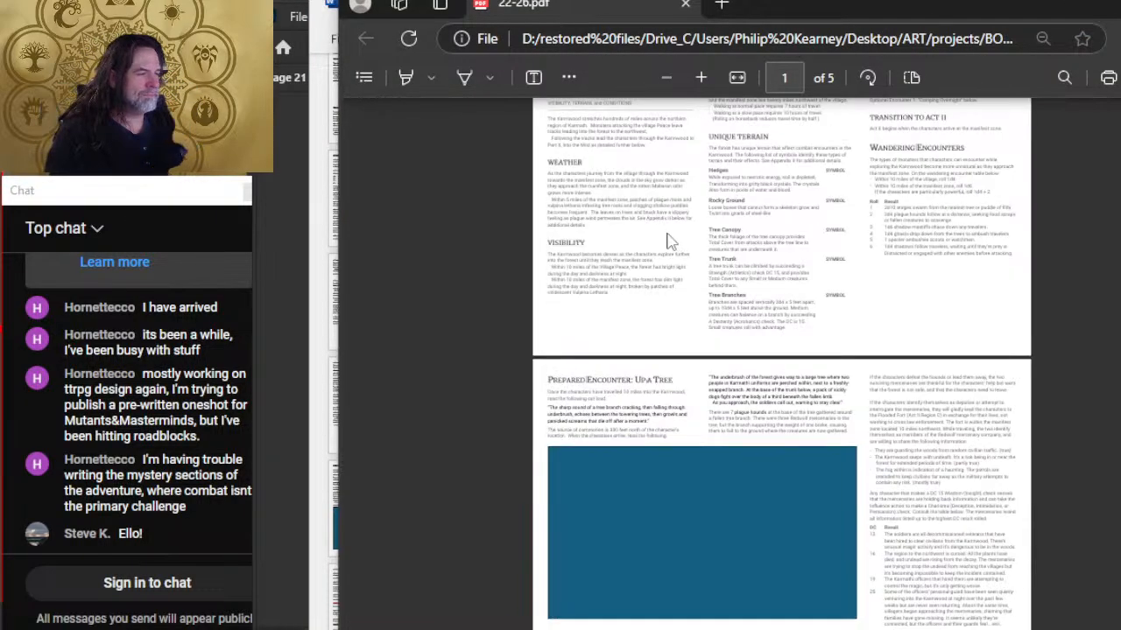
scroll(718, 280, "down", 6)
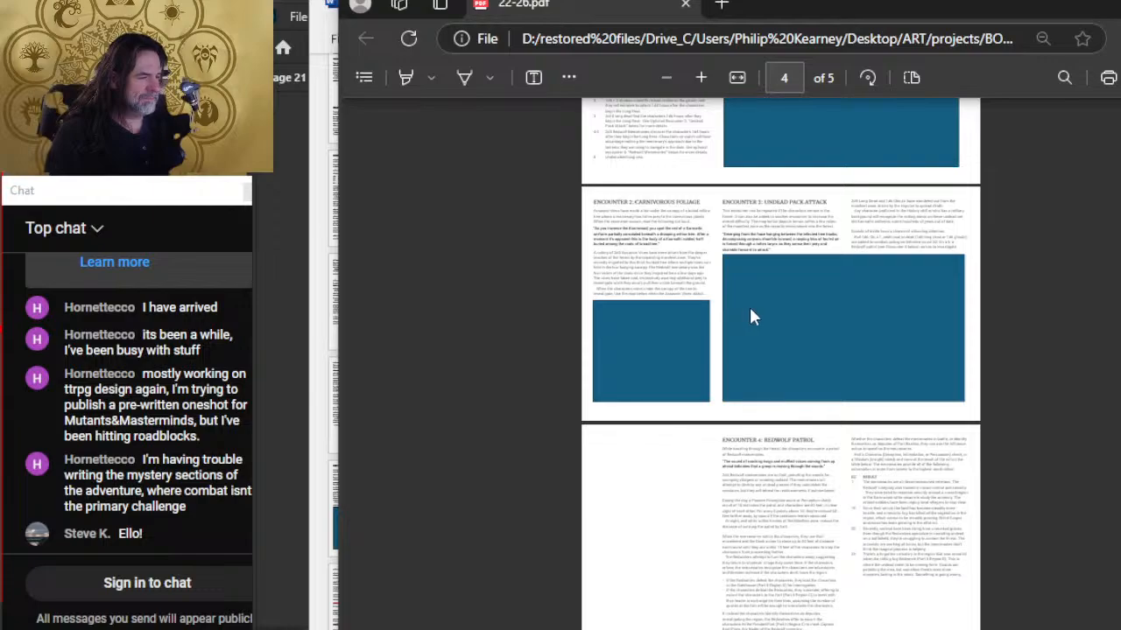
scroll(749, 306, "up", 6)
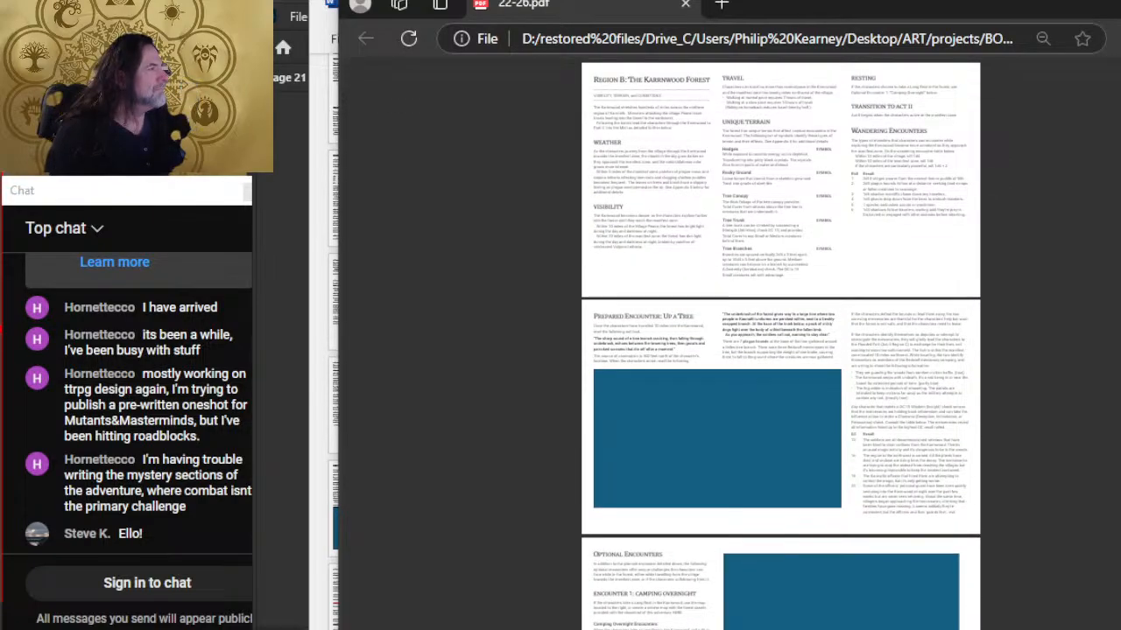
left_click(1020, 4)
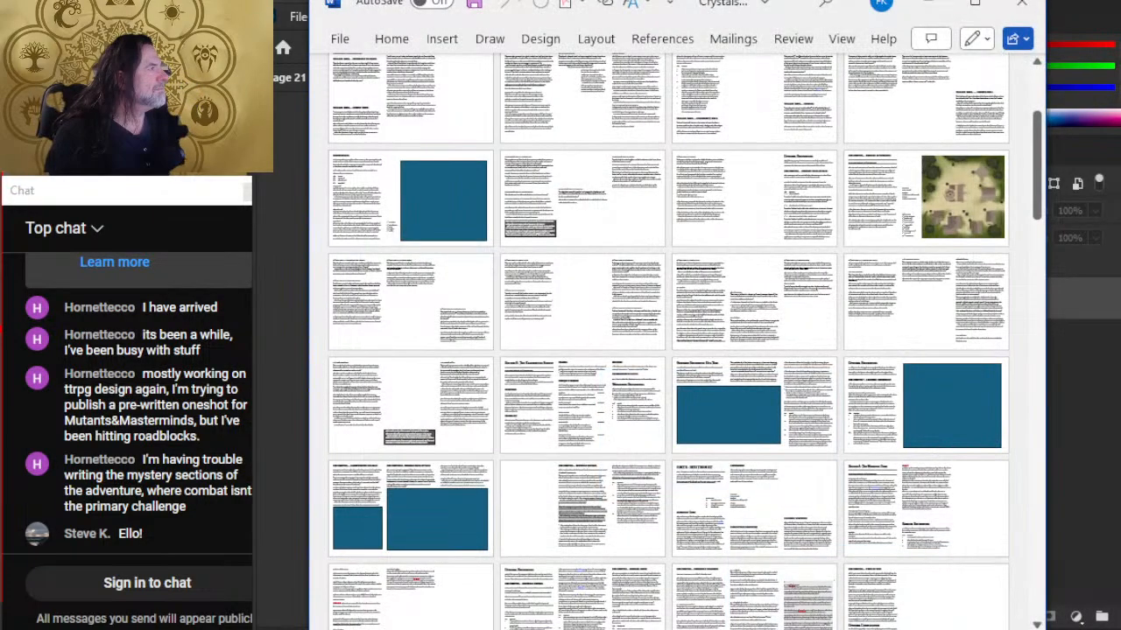
left_click(1020, 13)
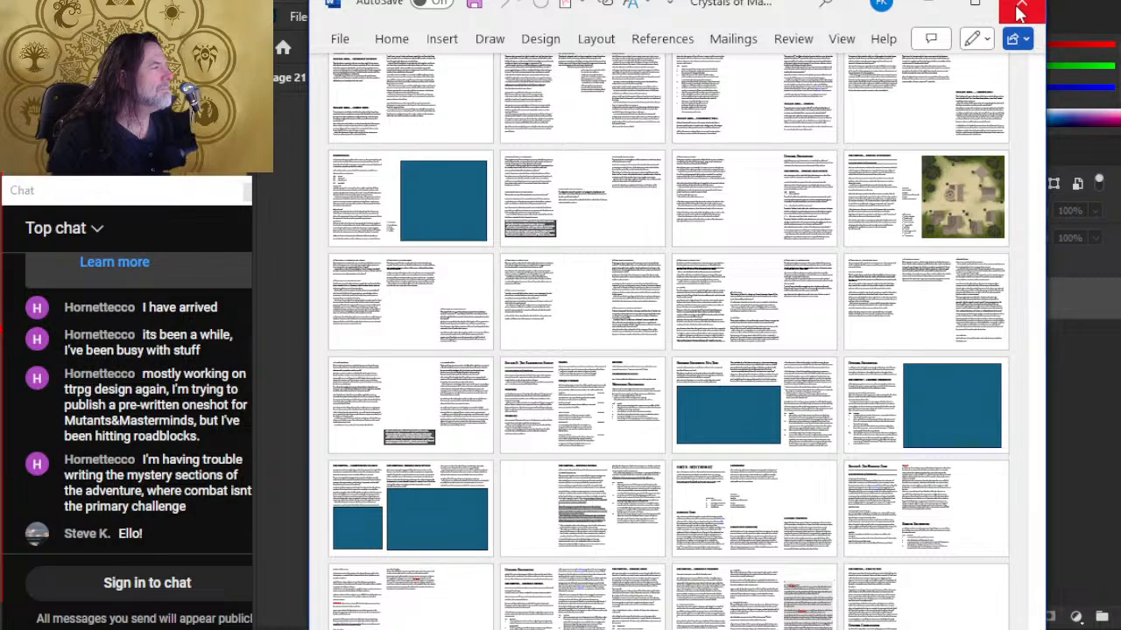
- Switch to Photoshop and import all five pages of 22-26.pdf from the Crystals of Mabar folder as separate documents
left_click(298, 17)
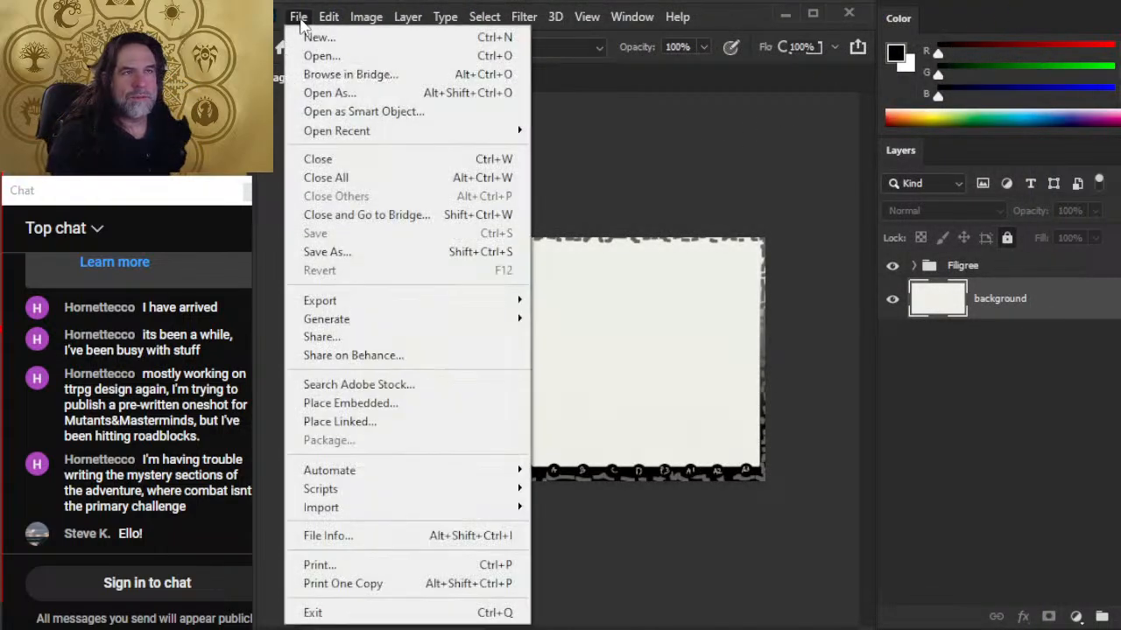
left_click(306, 56)
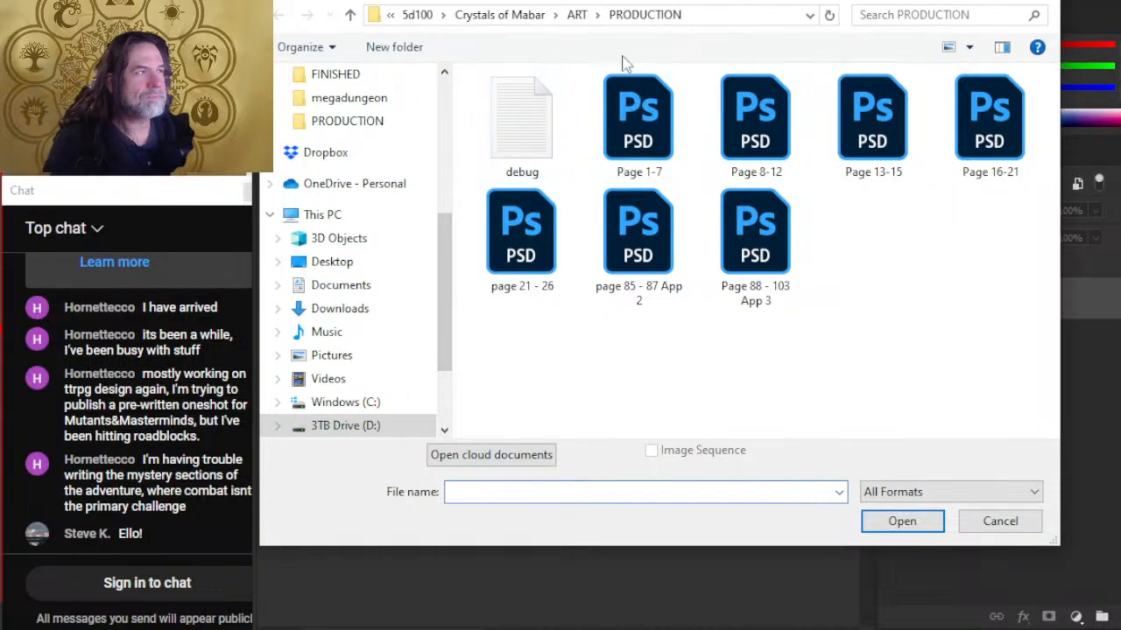
left_click(523, 17)
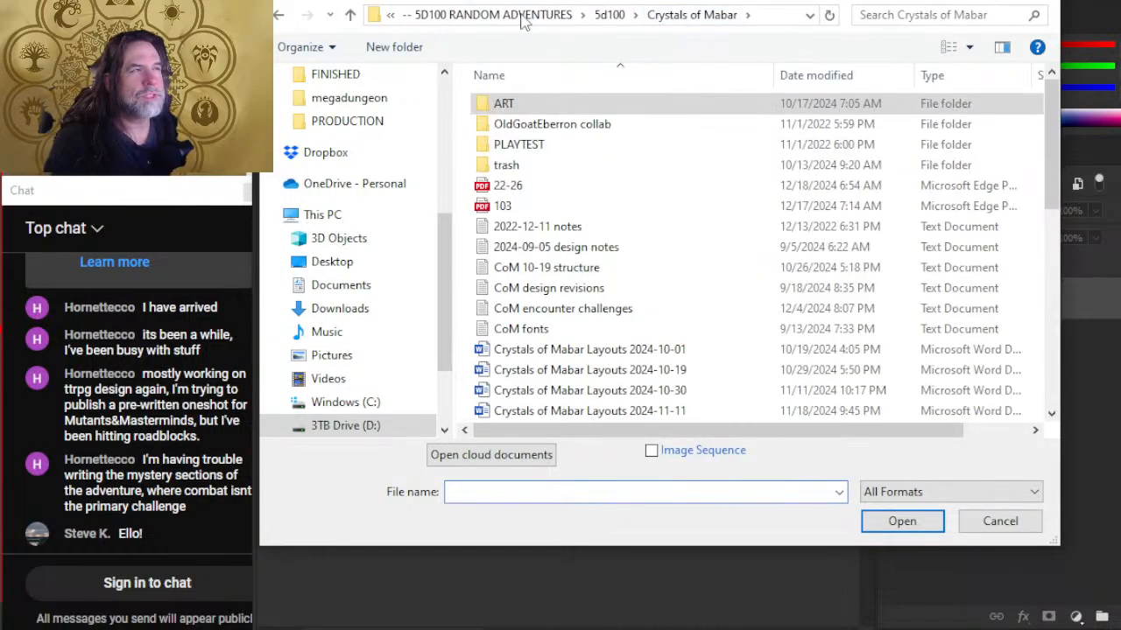
scroll(560, 263, "down", 7)
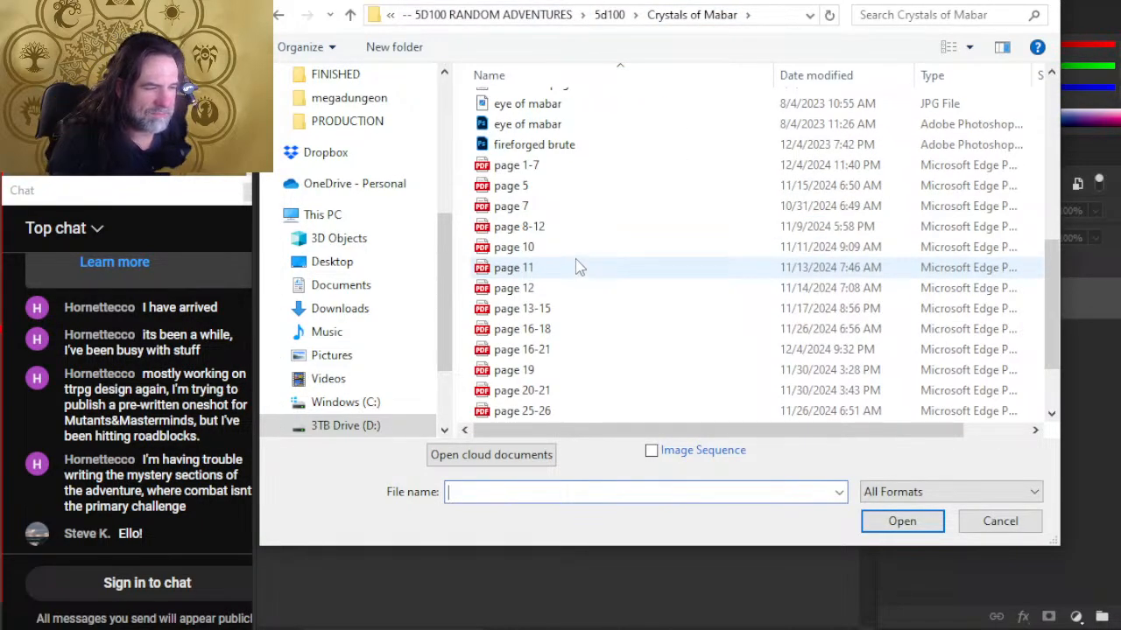
scroll(577, 267, "down", 1)
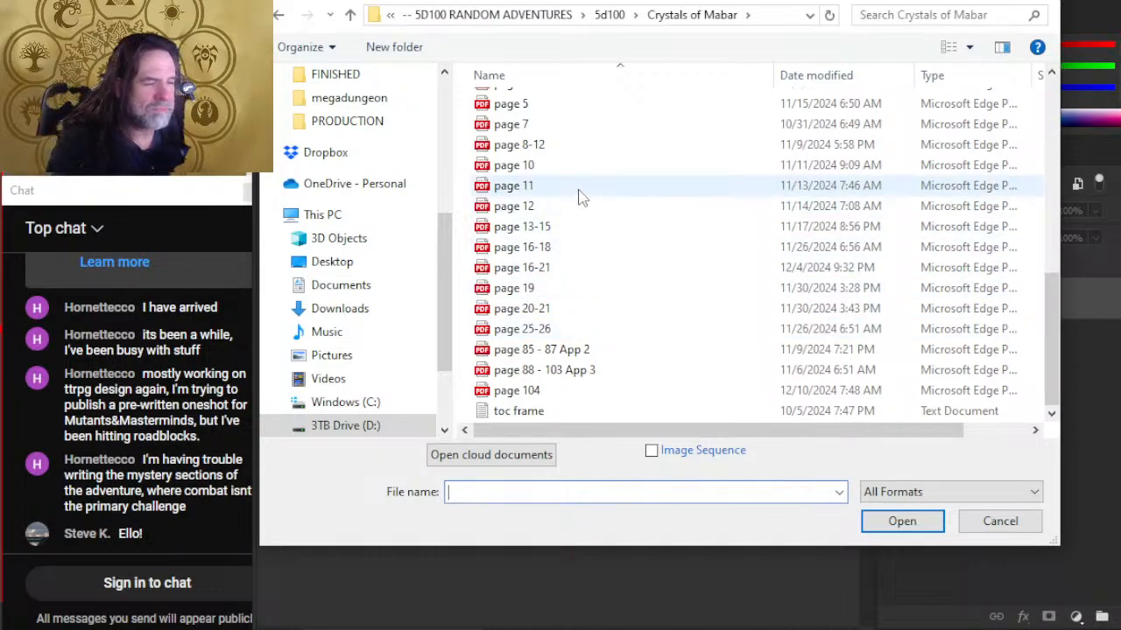
scroll(578, 275, "up", 2)
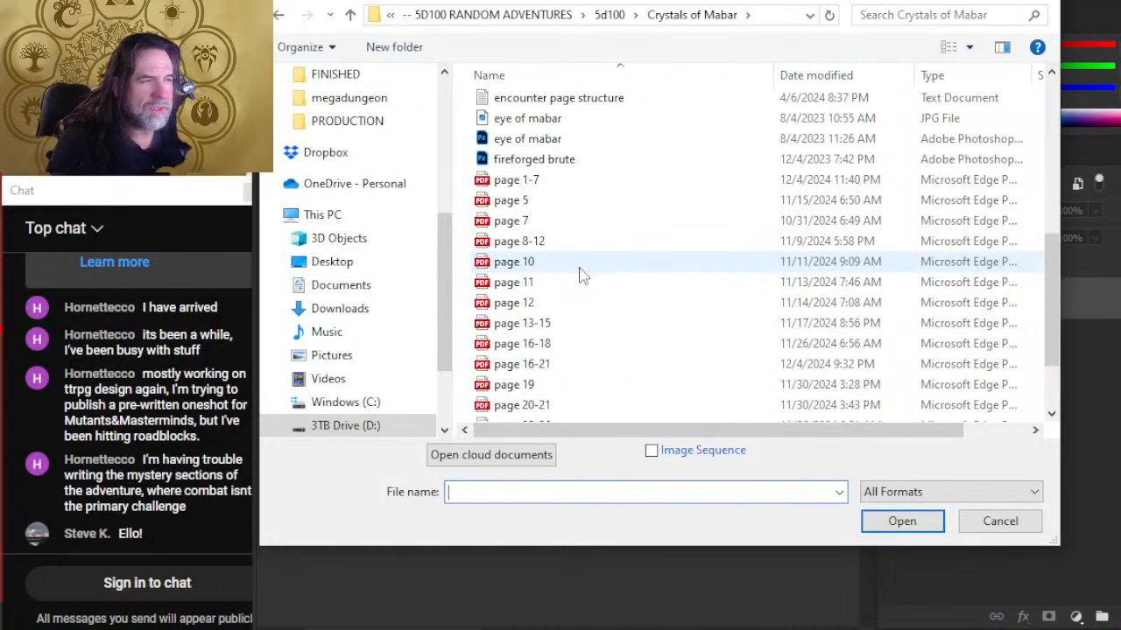
scroll(582, 275, "up", 2)
scroll(584, 279, "up", 5)
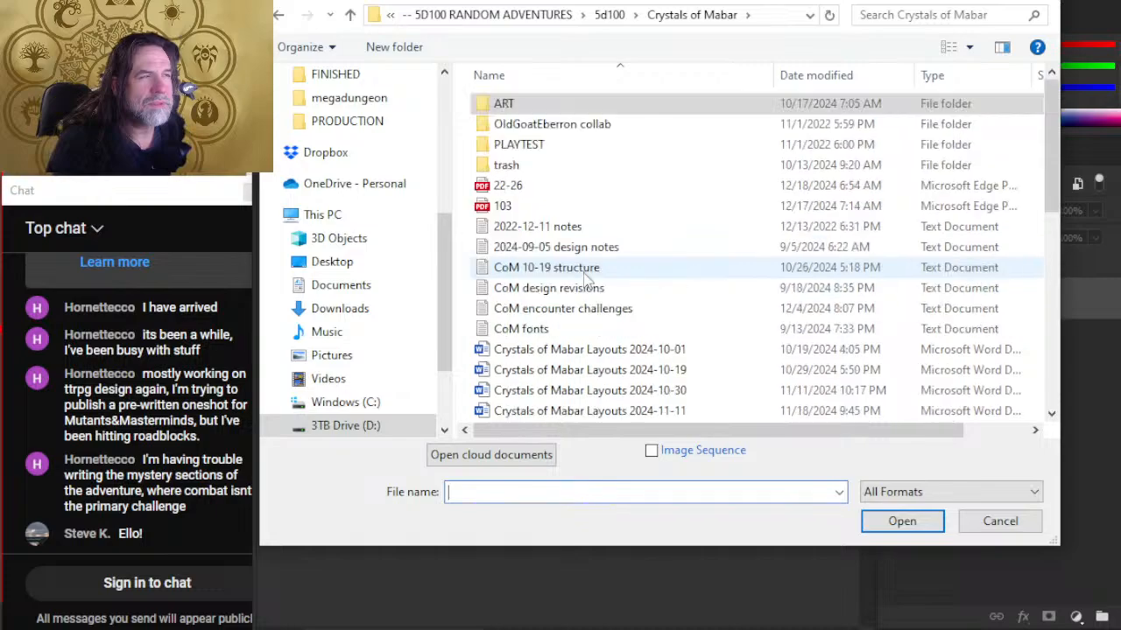
left_click(508, 190)
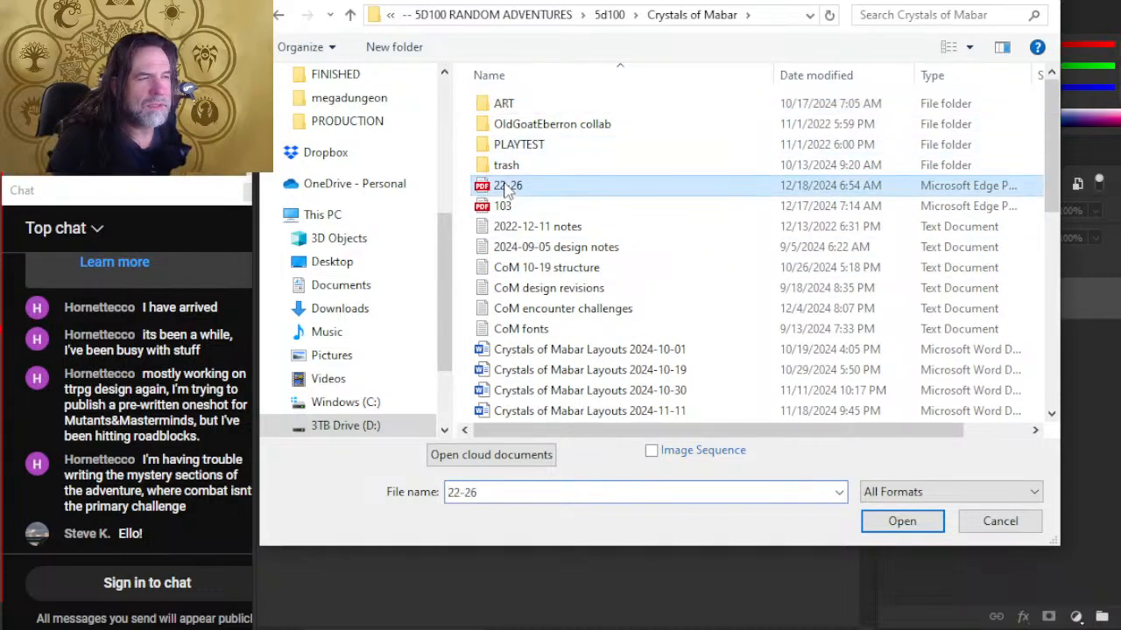
double_click(508, 189)
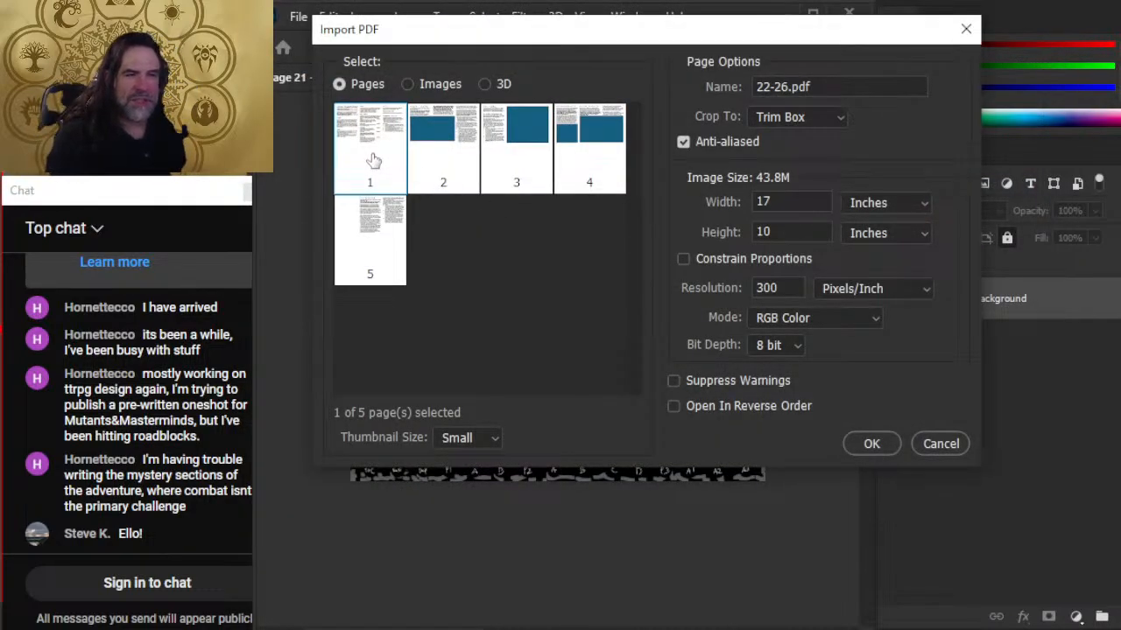
left_click(374, 278, "shift")
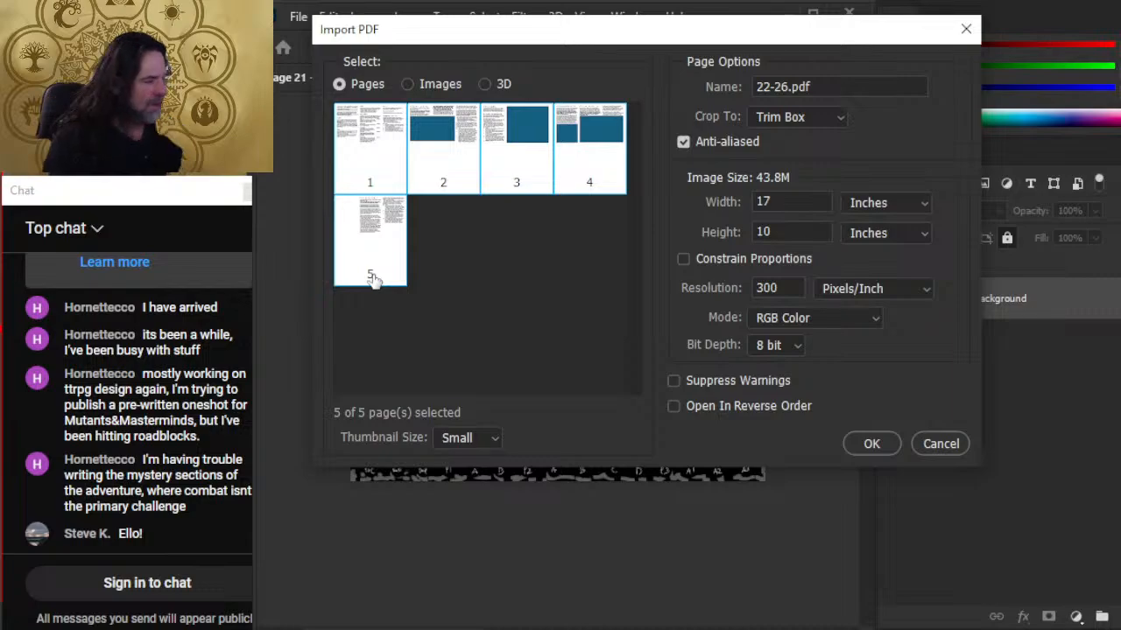
left_click(871, 446)
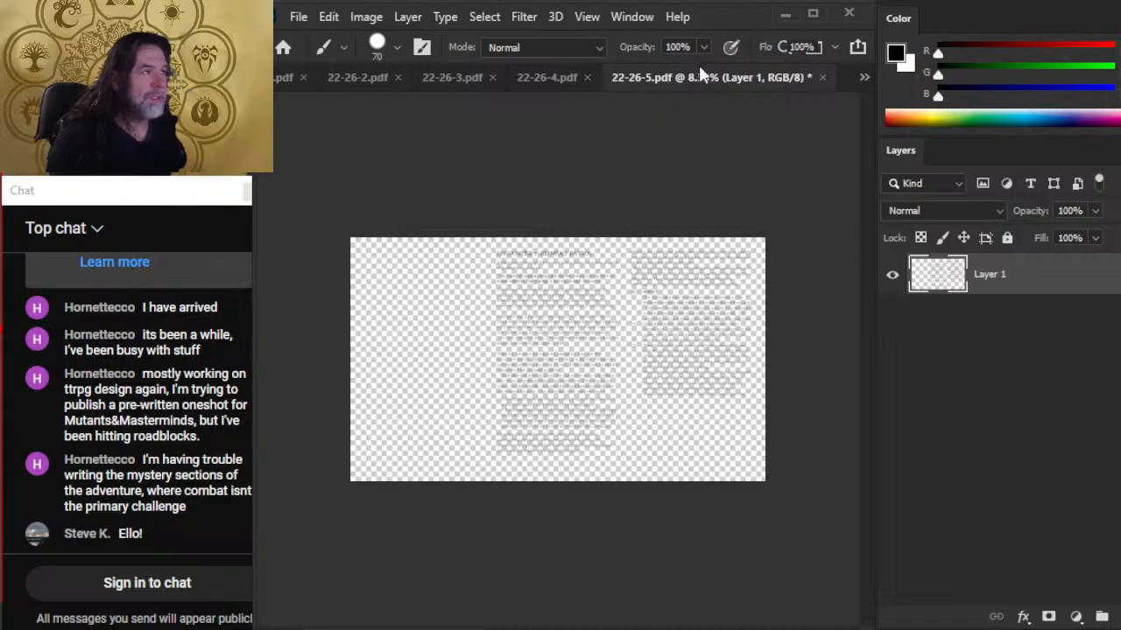
- Undock the imported PDF pages into floating, cascaded windows, leaving page 21 - 26.psd docked behind them
left_click_drag(700, 70, 666, 149)
left_click_drag(667, 77, 677, 190)
left_click_drag(653, 86, 674, 219)
left_click_drag(646, 78, 733, 263)
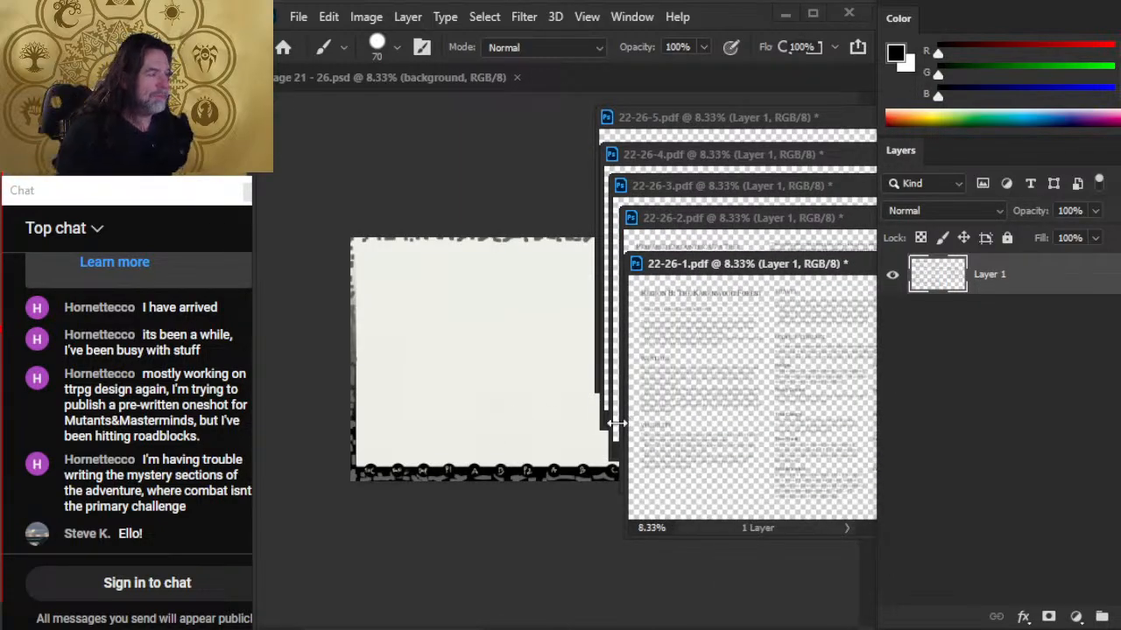
- Copy the Region B: The Karrnwood Forest text from 22-26-1.pdf and paste it above the background layer in page 21 - 26.psd
left_click(938, 278, "ctrl")
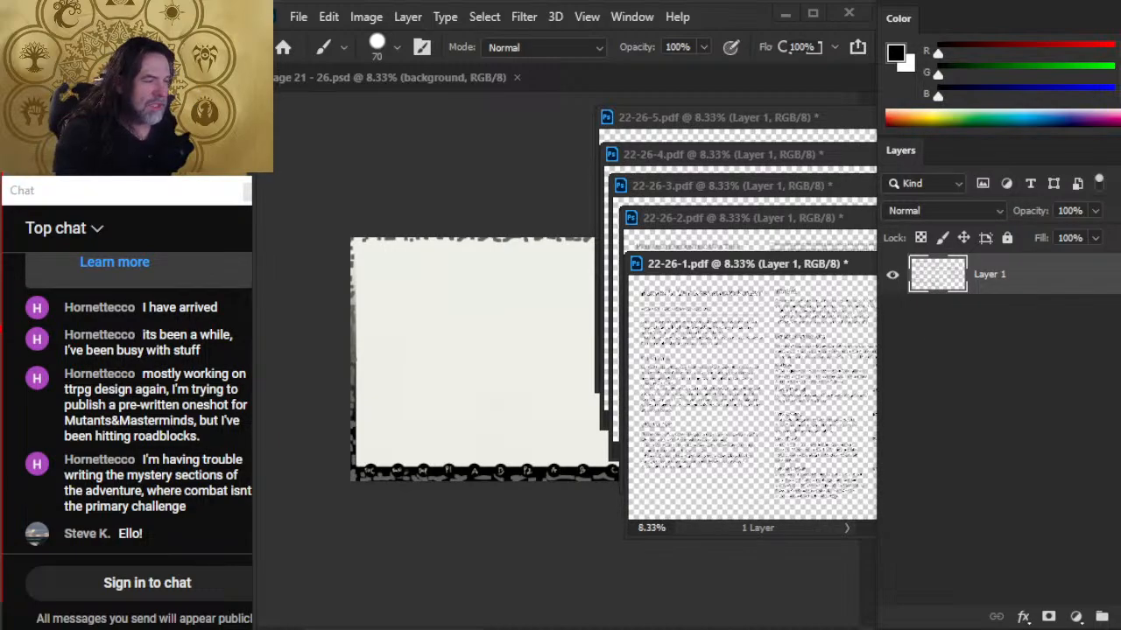
left_click(348, 79)
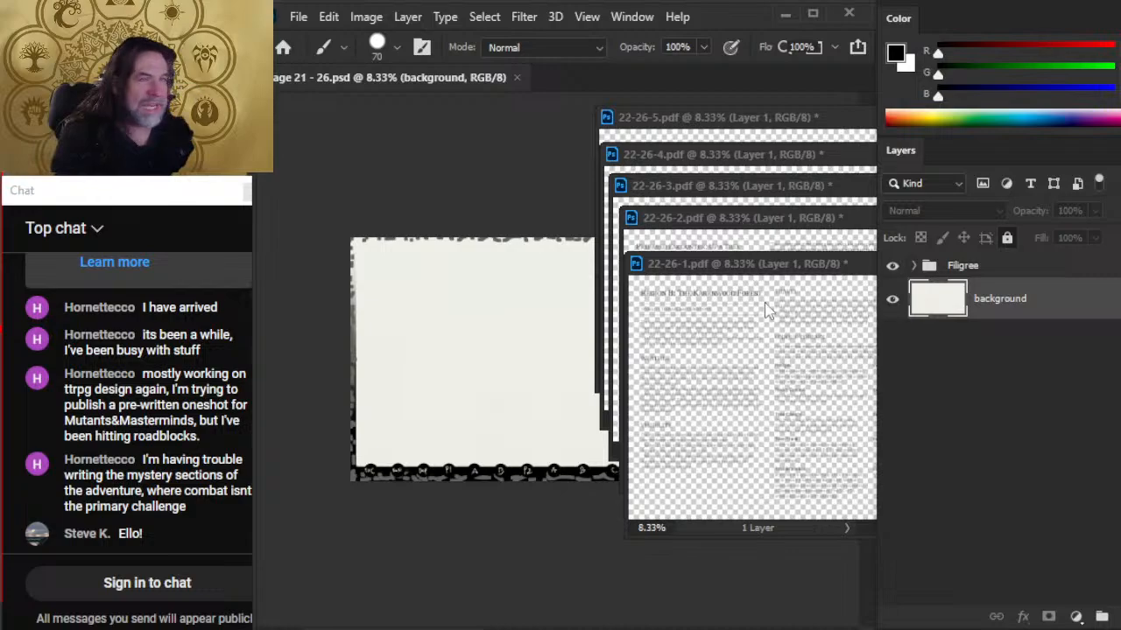
key("ctrl+v")
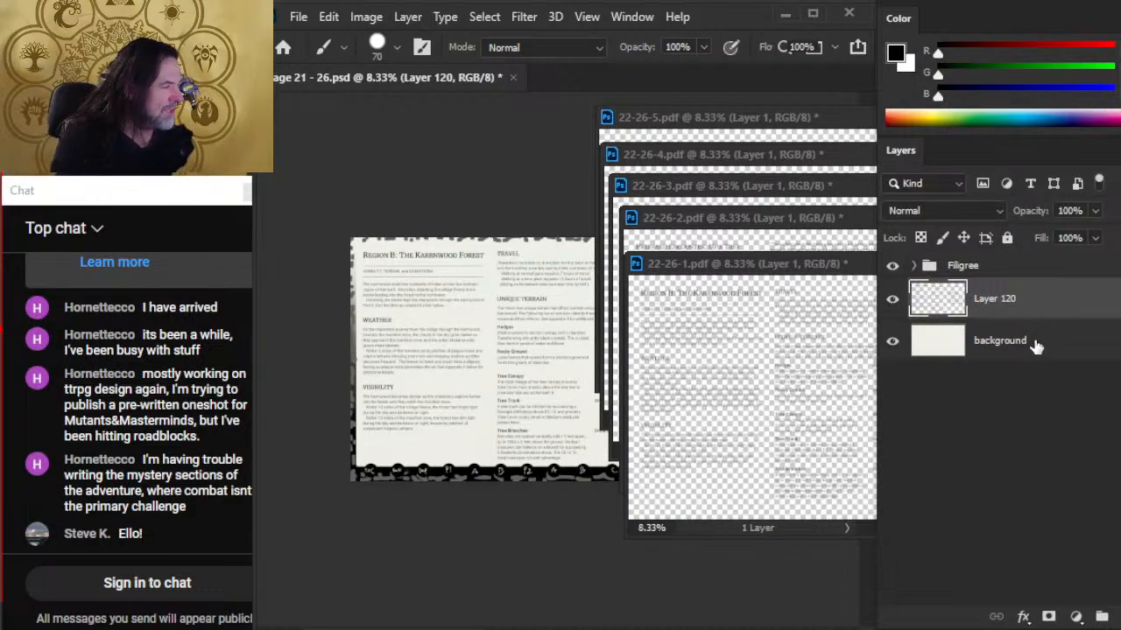
- Put the pasted text layer into a new group and name the group "page 26"
key("ctrl+g")
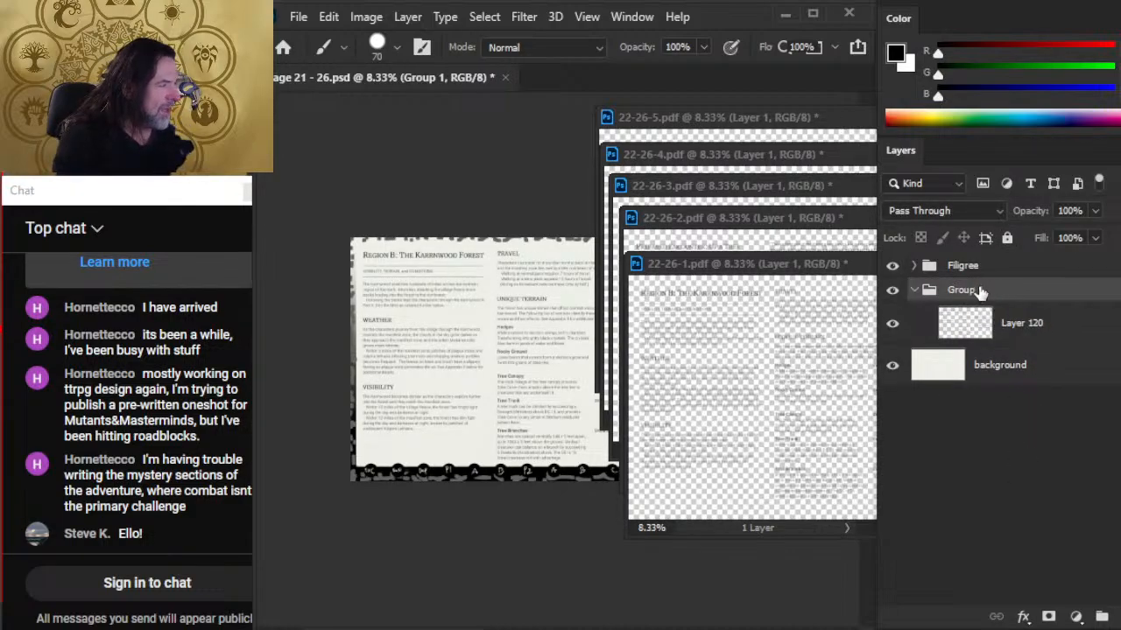
double_click(963, 290)
type("c")
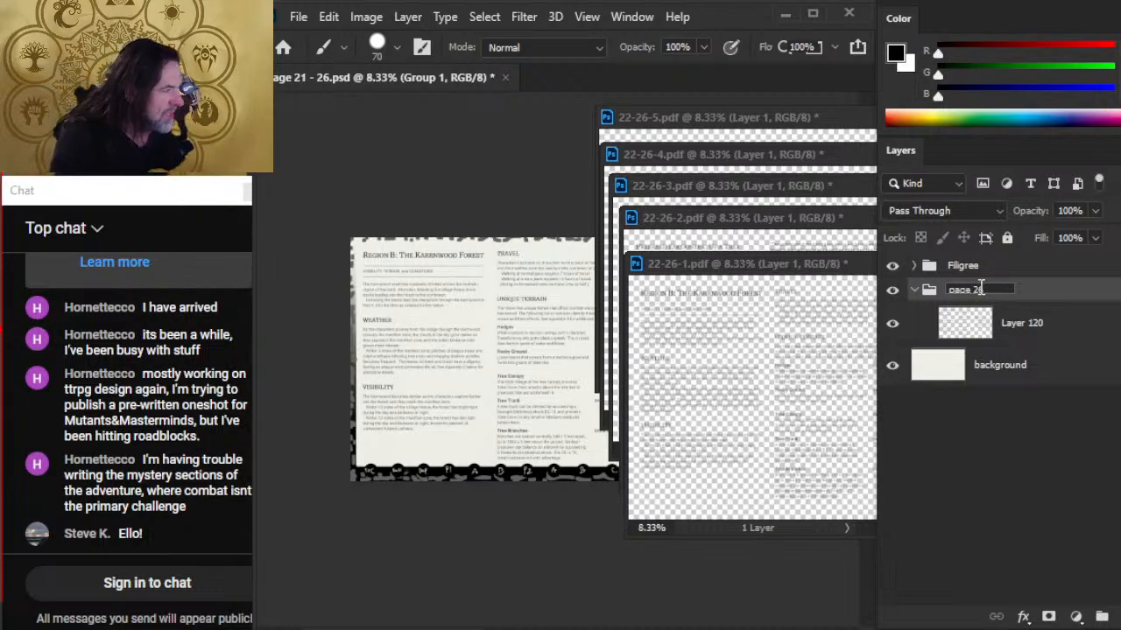
type("age 26")
key("Return")
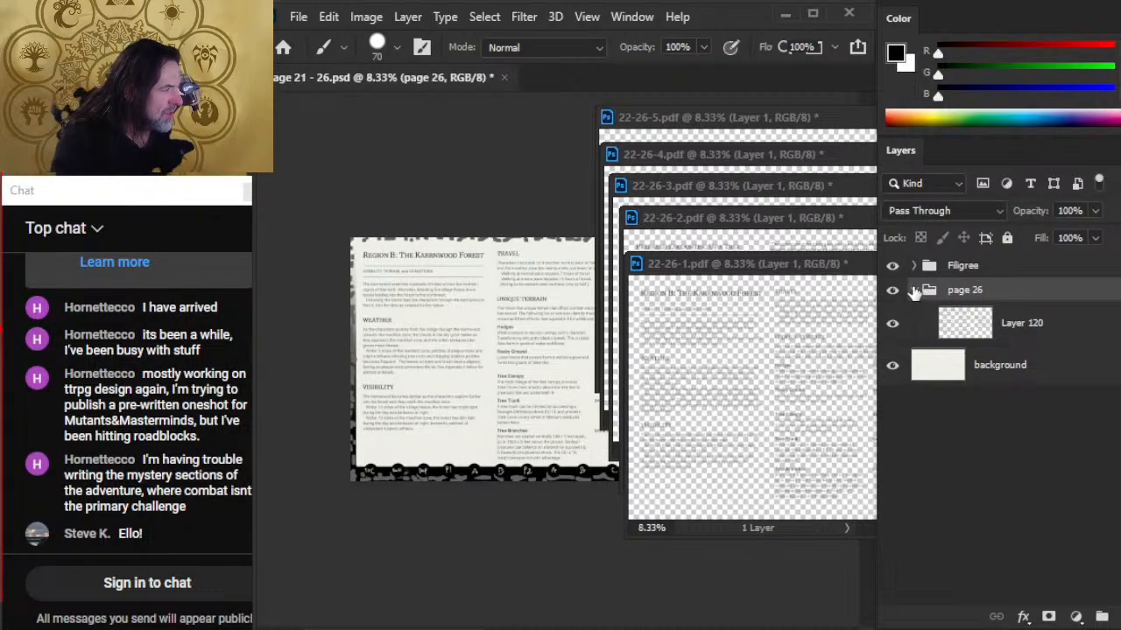
- Bring the floating 22-26-1.pdf document fully into view and close it without saving changes
left_click_drag(841, 268, 505, 349)
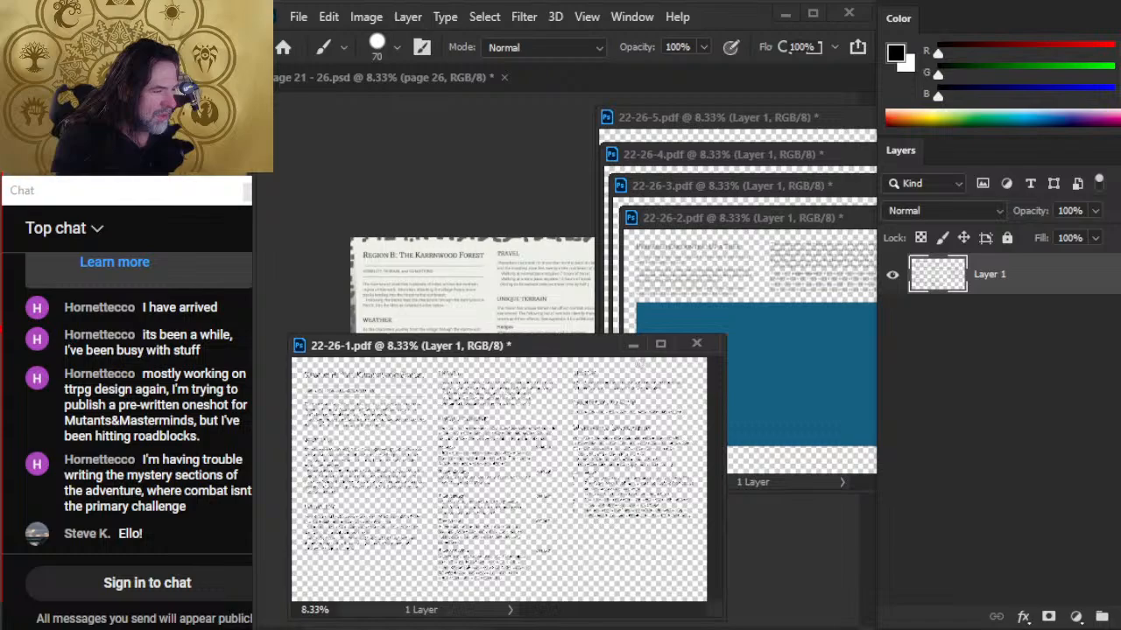
left_click(703, 347)
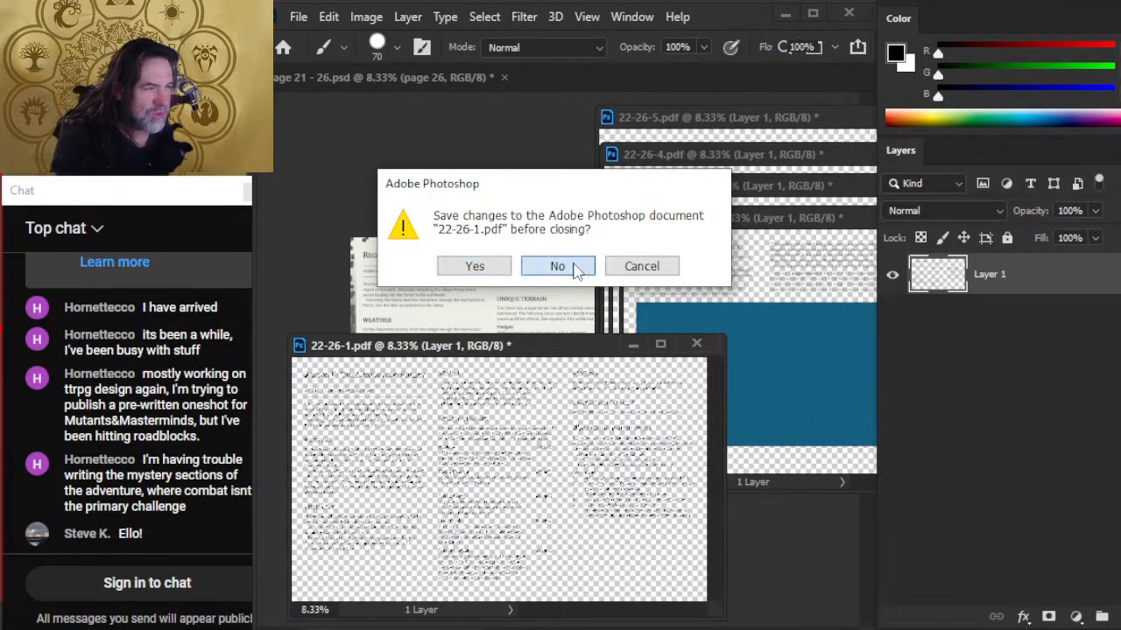
left_click(558, 266)
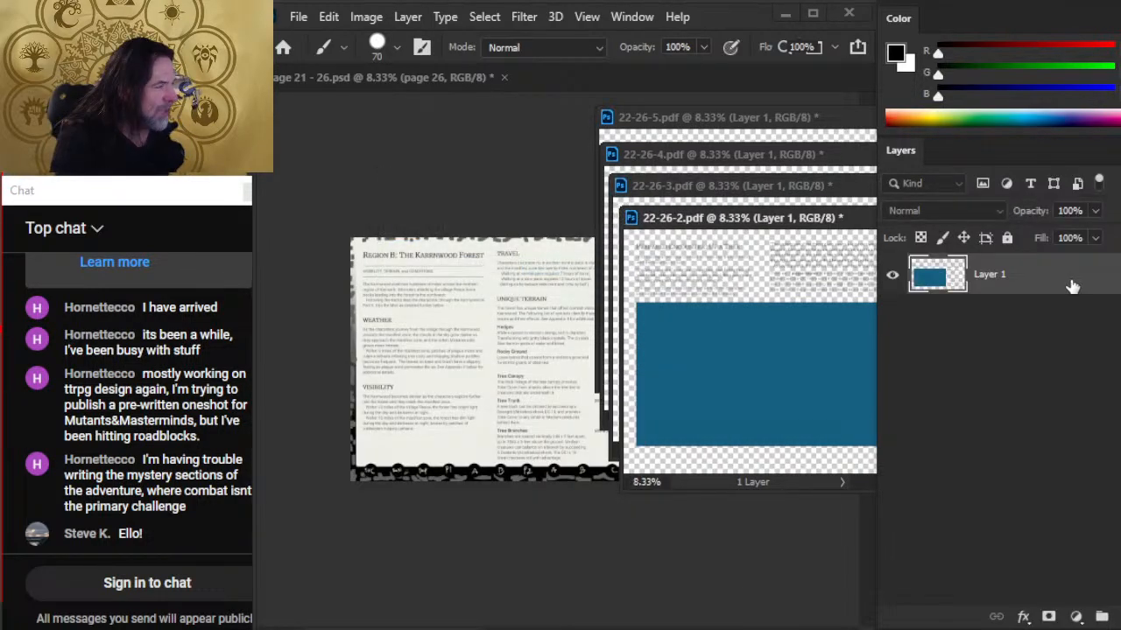
- Copy the entire layer content of 22-26-2.pdf and paste it above the collapsed page 26 group in page 21 - 26.psd
left_click(939, 279, "ctrl")
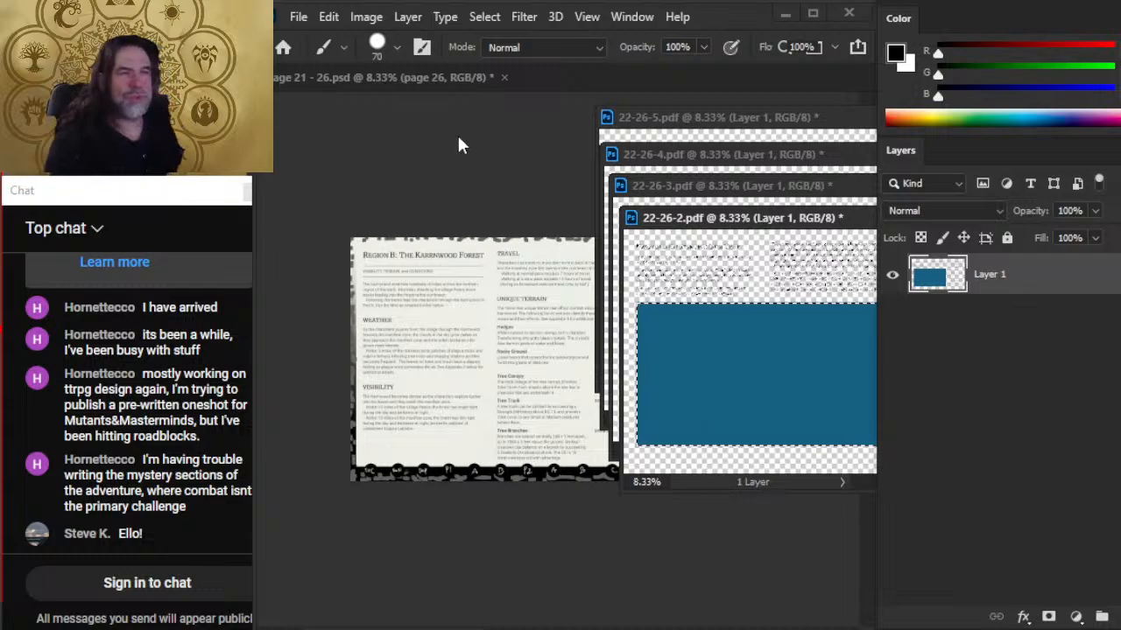
left_click(393, 75)
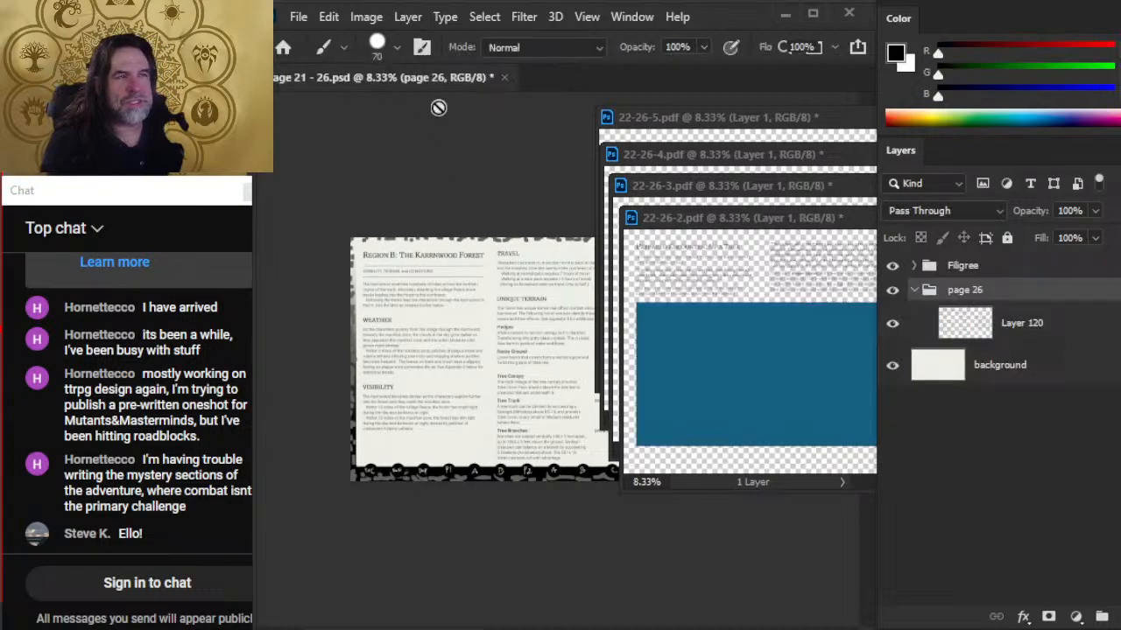
left_click(915, 293)
key("ctrl+v")
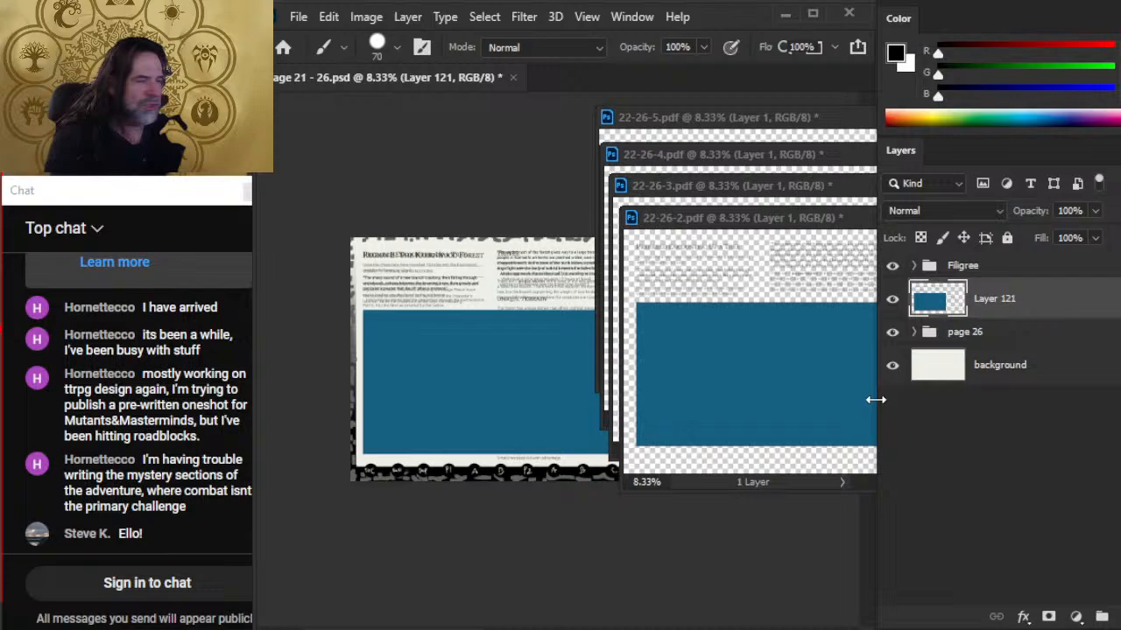
- Hide the page 26 group, then put the pasted layer into a new collapsed group named "page 25"
left_click(892, 332)
key("ctrl+g")
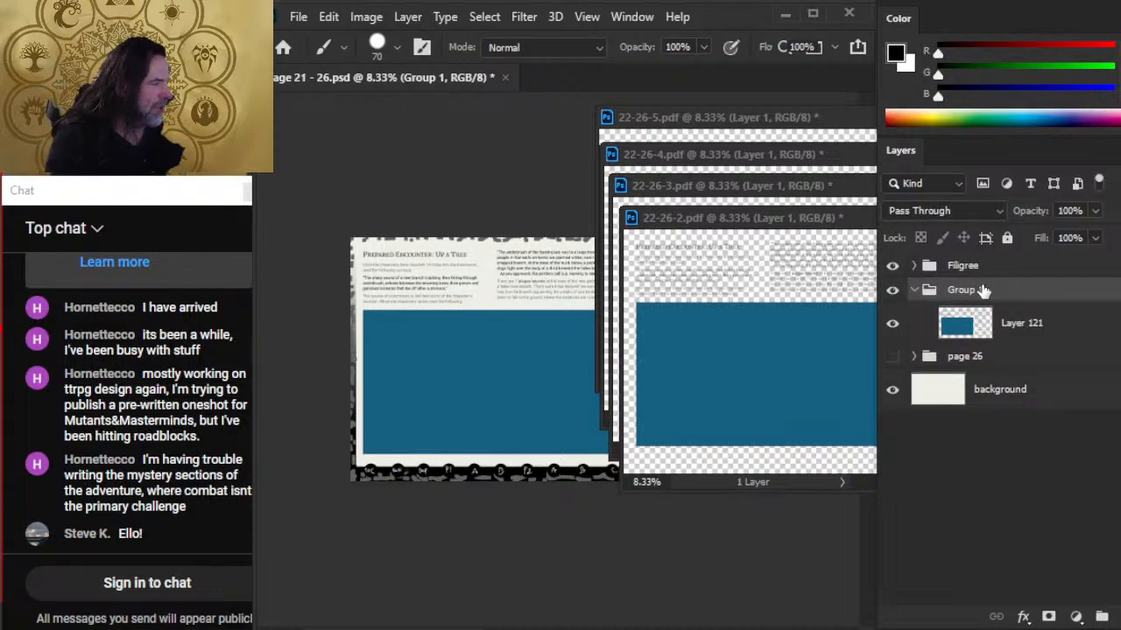
double_click(965, 291)
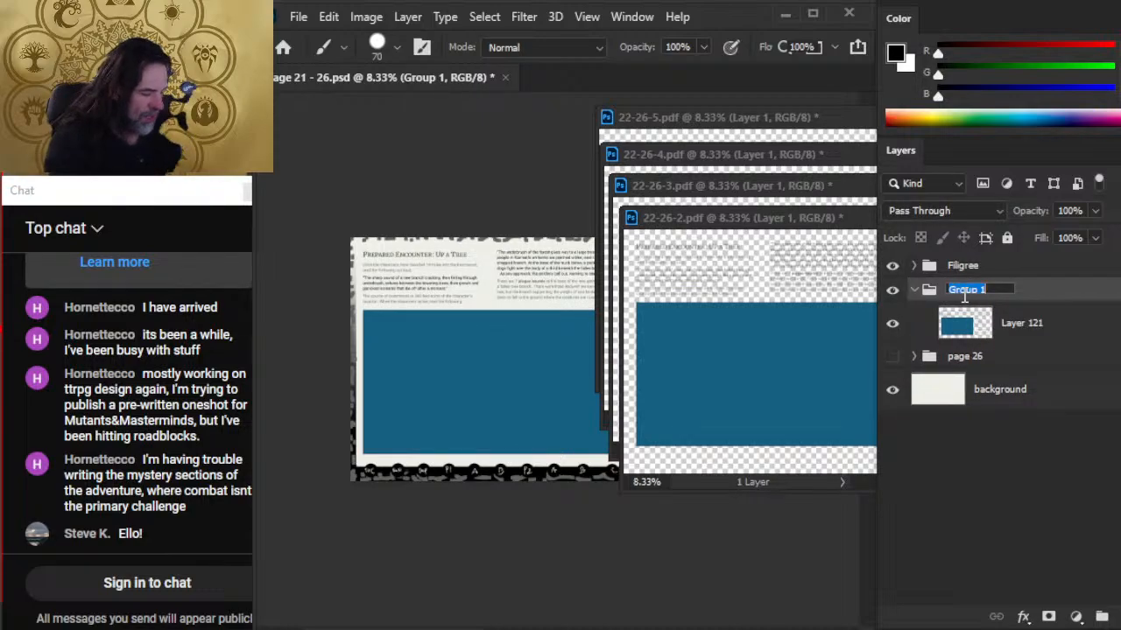
type("page 25")
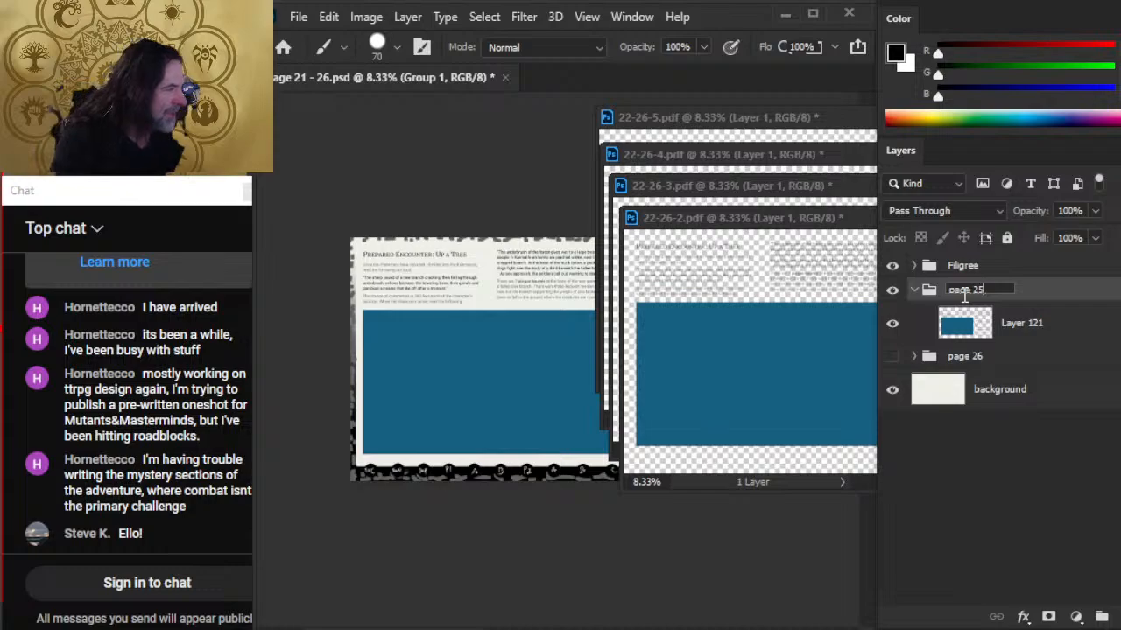
key("Return")
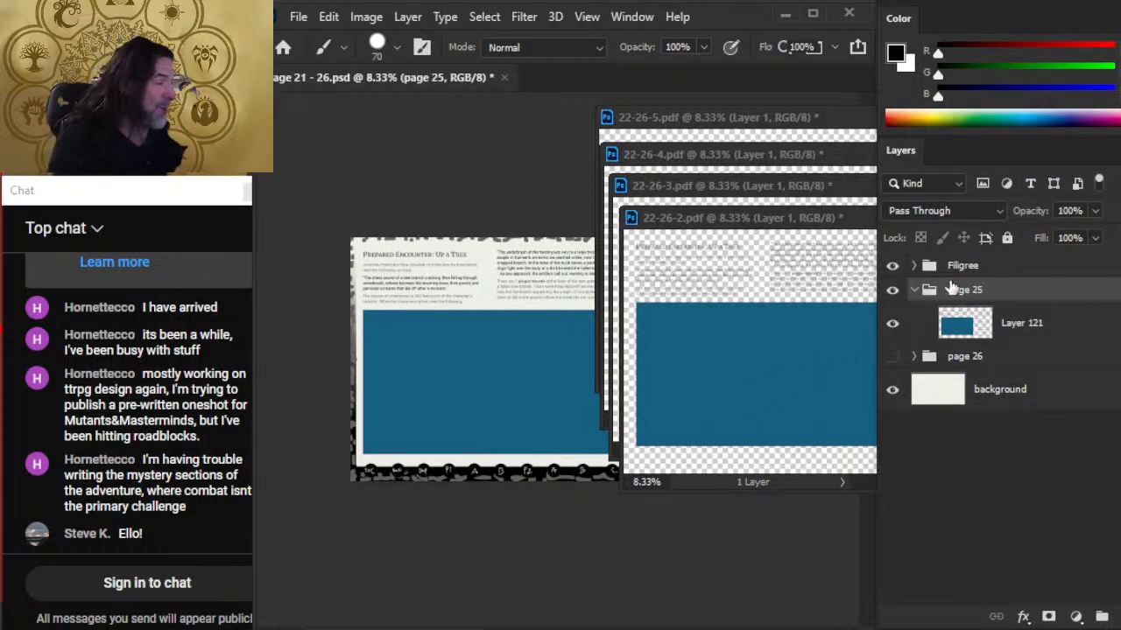
left_click(916, 291)
- Bring the floating 22-26-2.pdf document into view and close it without saving changes
left_click_drag(817, 225, 645, 249)
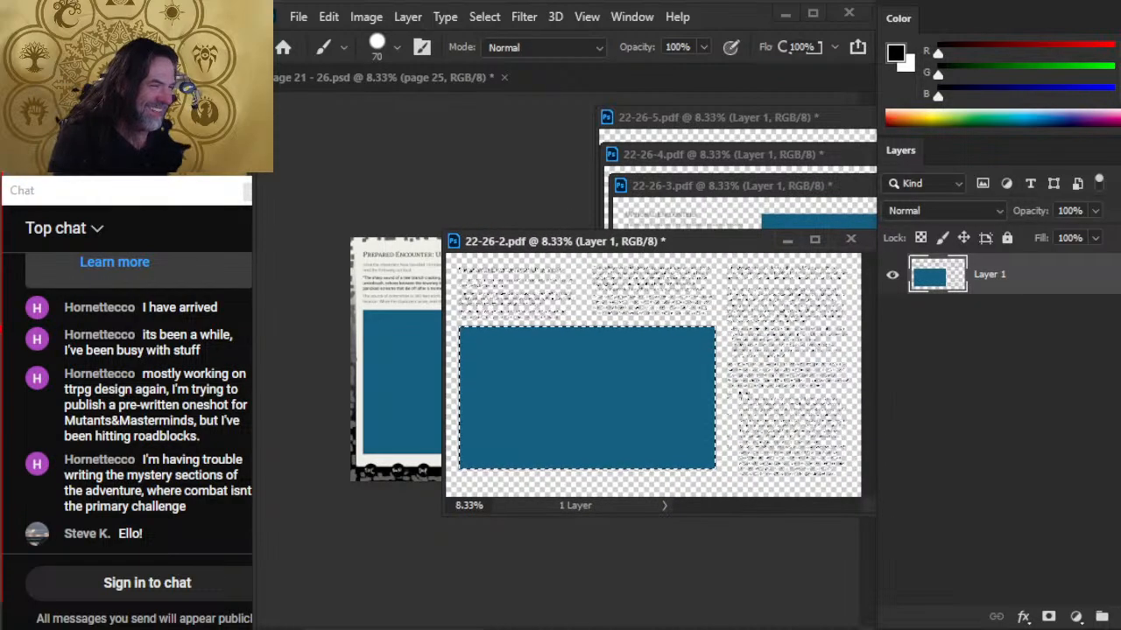
left_click(849, 240)
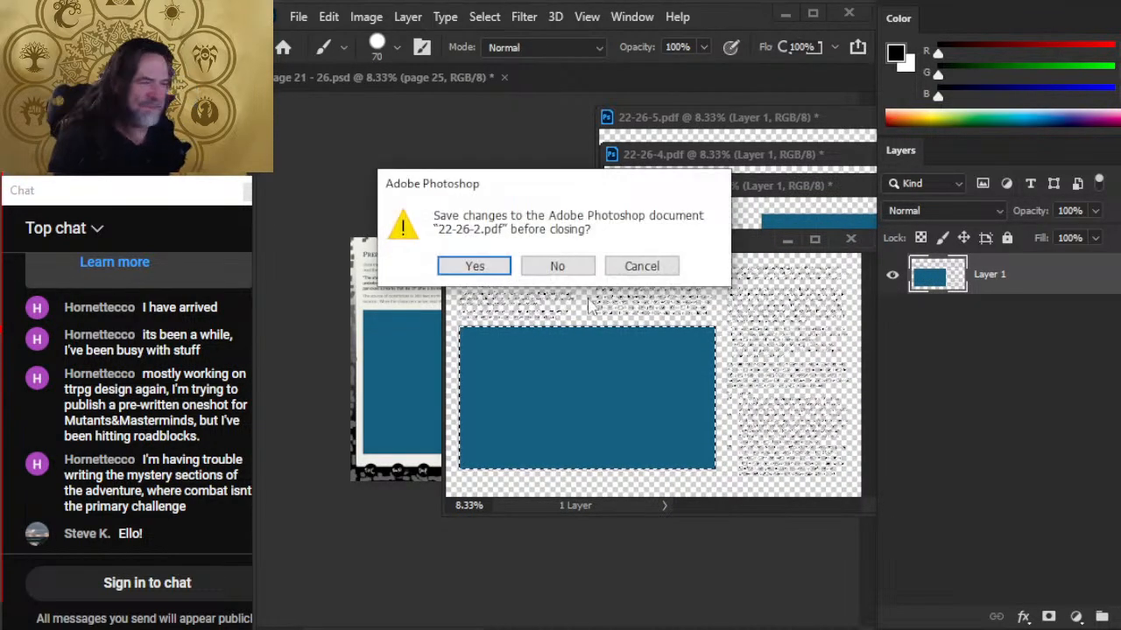
left_click(569, 265)
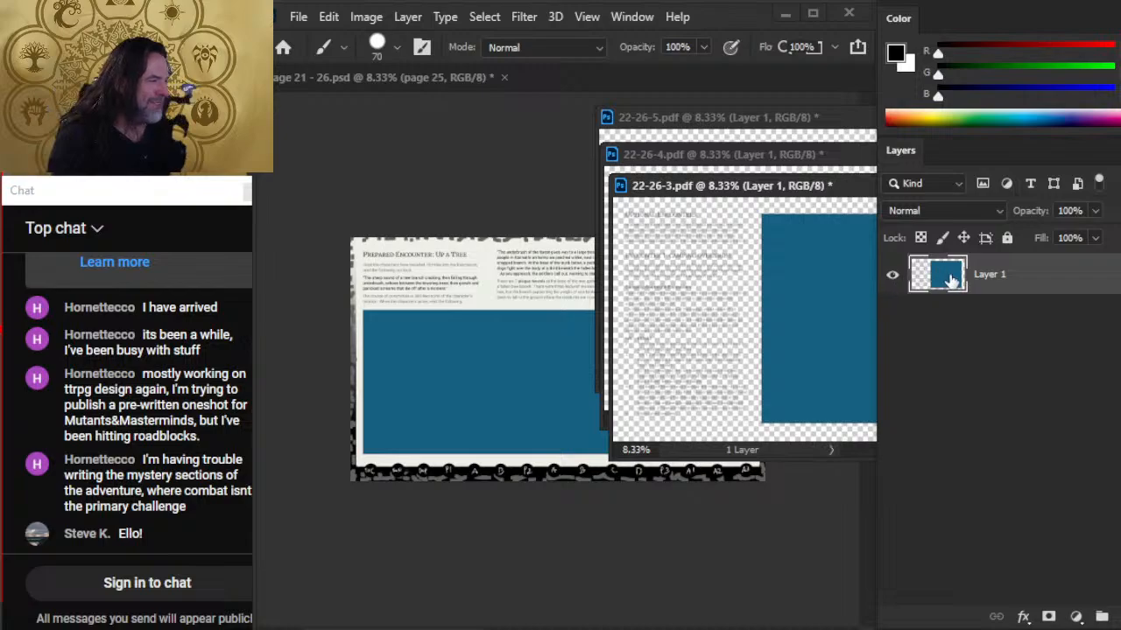
- Copy the 22-26-3.pdf layer content into page 21 - 26.psd above page 25, placing it in a new collapsed group named "page 24"
left_click(411, 77)
left_click_drag(818, 306, 927, 317)
key("ctrl+g")
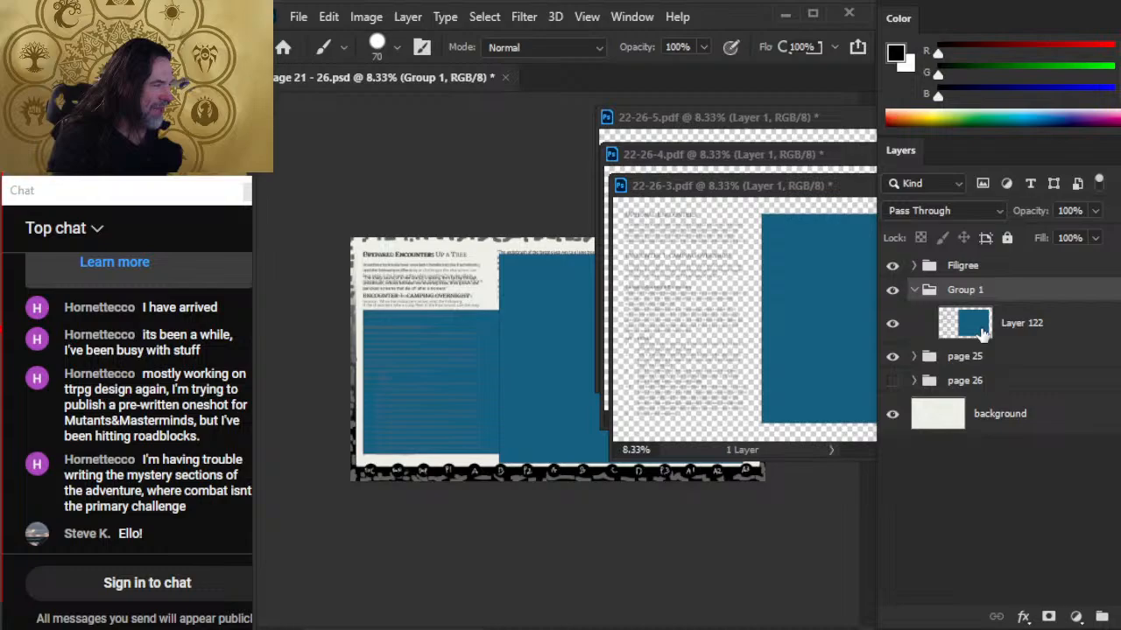
double_click(949, 294)
type("page ")
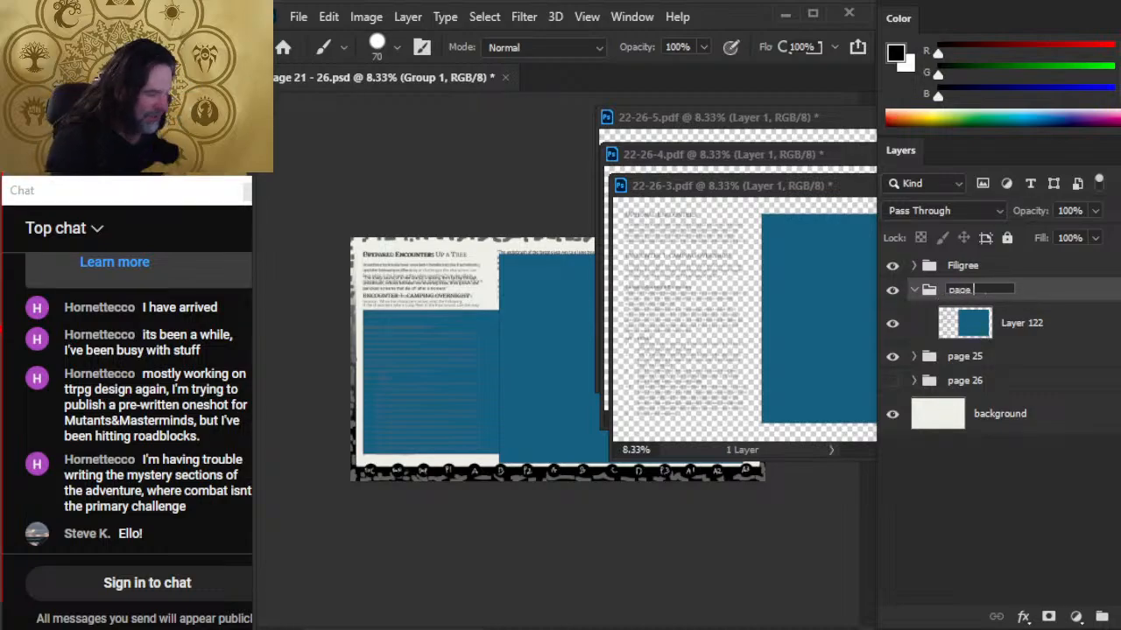
type("24")
key("Return")
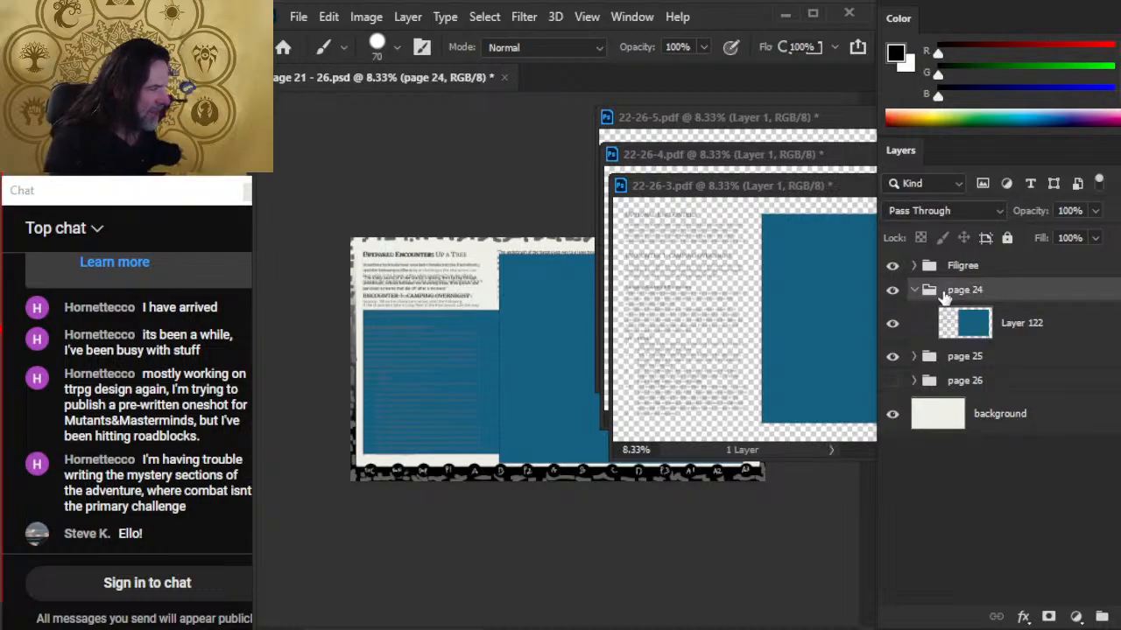
left_click(914, 291)
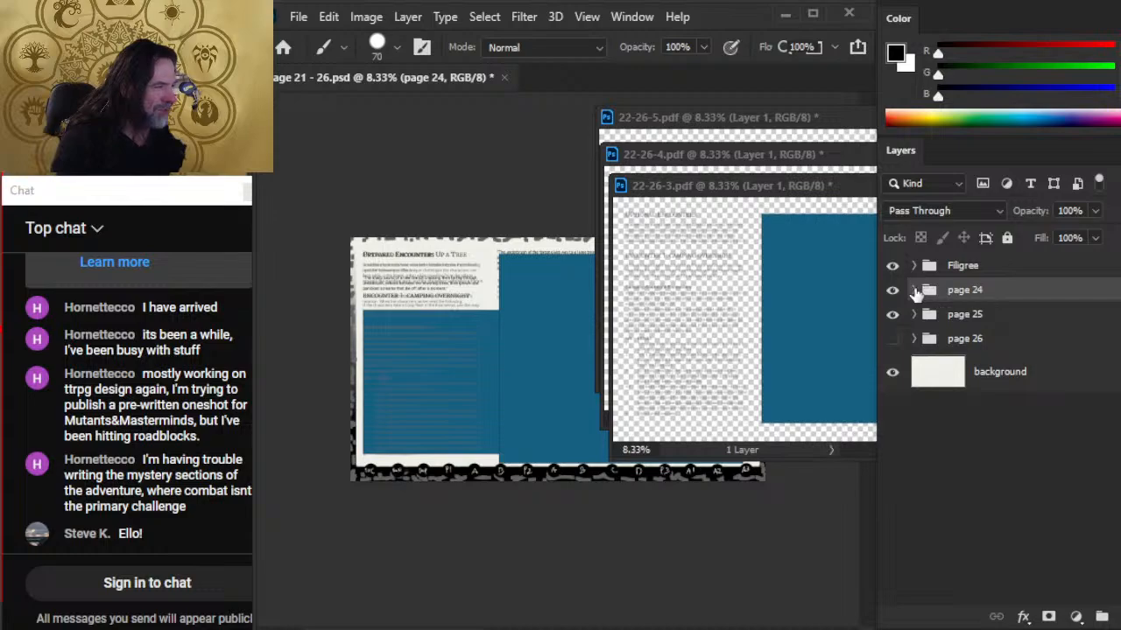
- Bring the floating 22-26-3.pdf document into view and close it without saving changes
left_click_drag(764, 190, 515, 254)
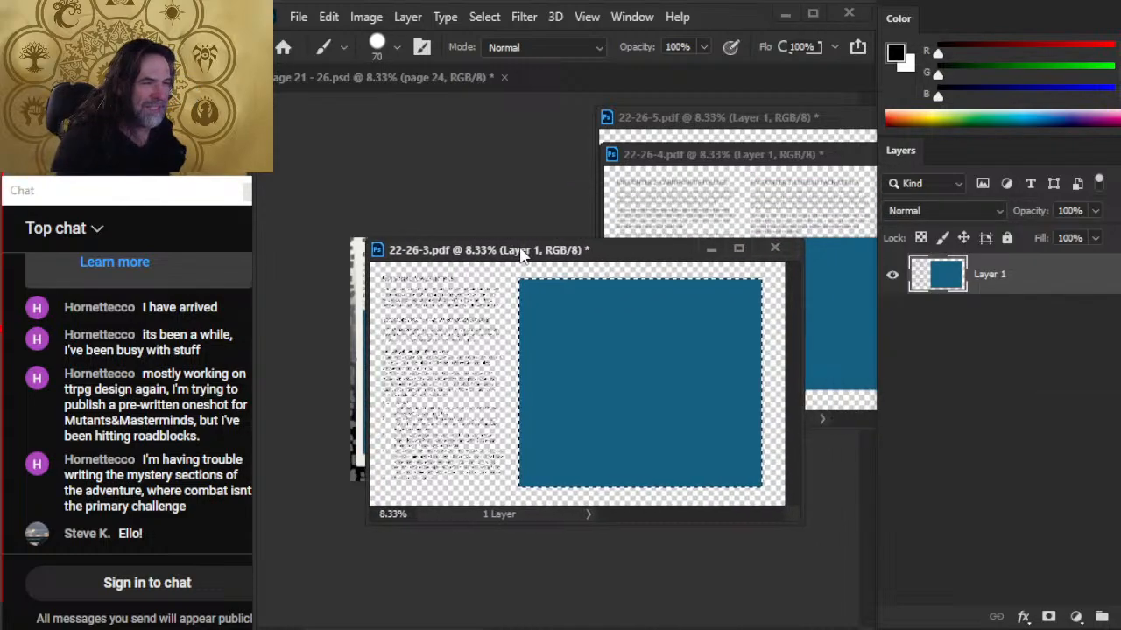
left_click(777, 249)
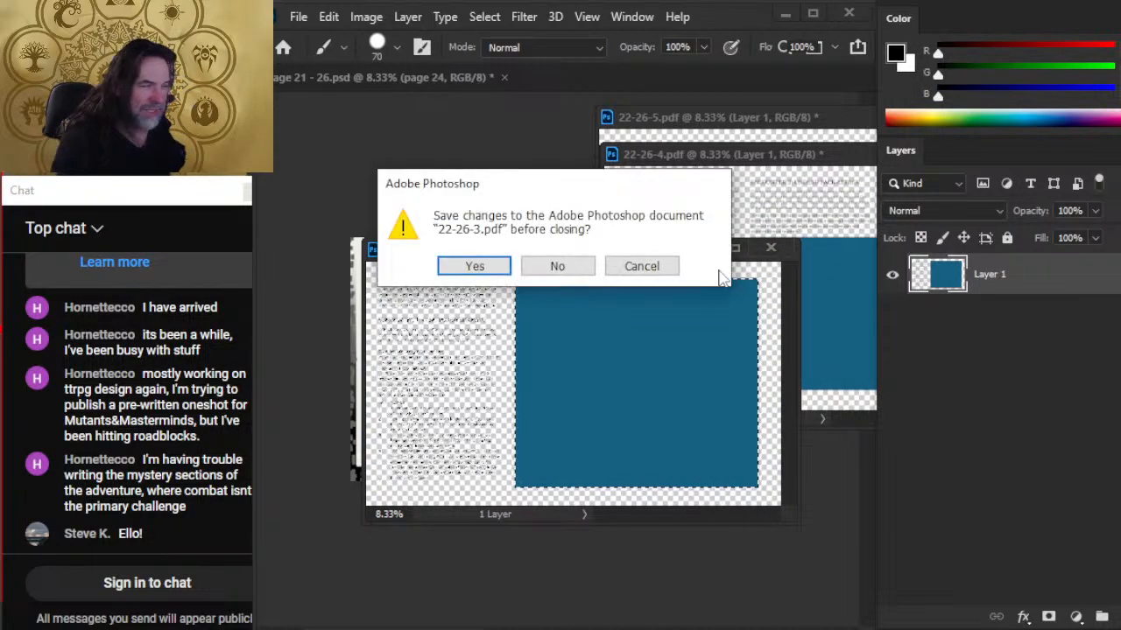
left_click(555, 263)
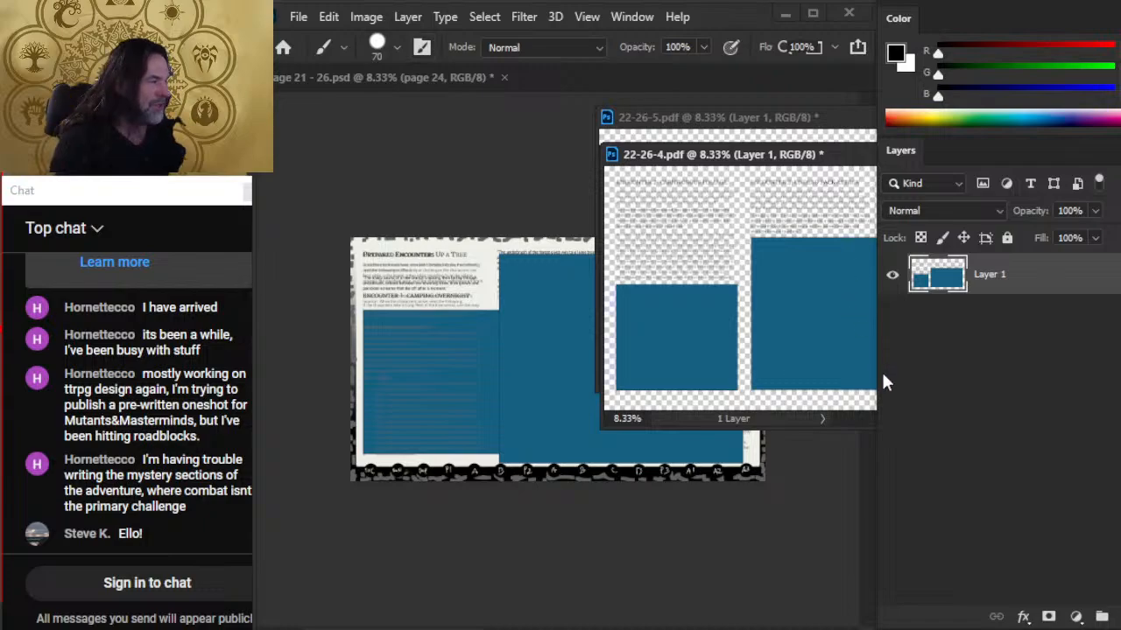
- Copy the entire layer content of 22-26-4.pdf and paste it above the page 24 group in page 21 - 26.psd
left_click(937, 275, "ctrl")
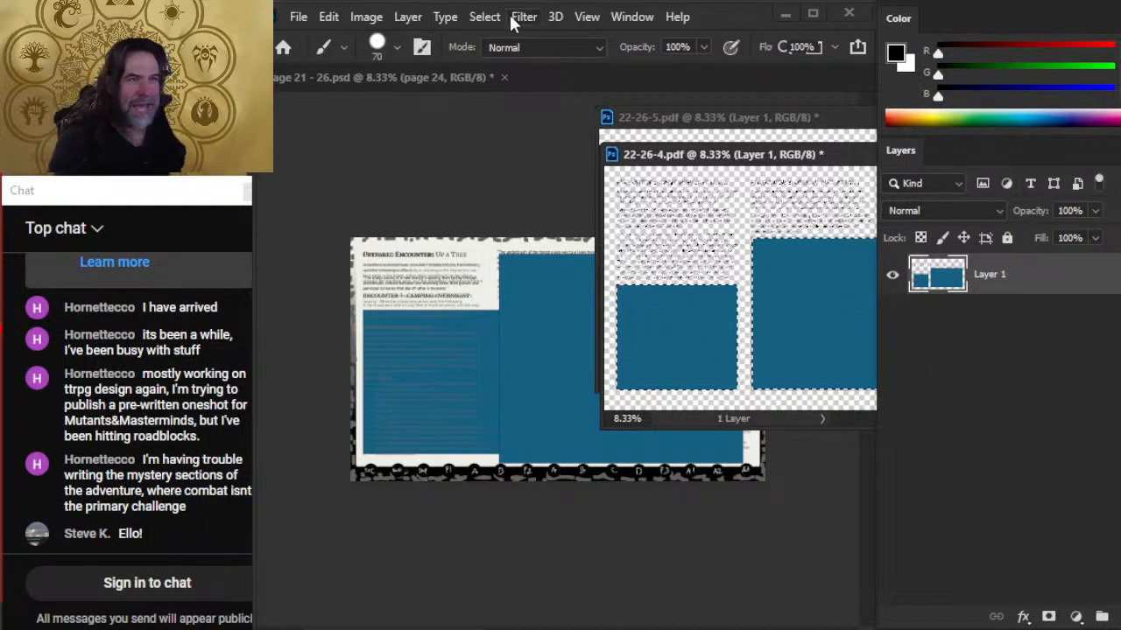
left_click(390, 75)
key("ctrl+v")
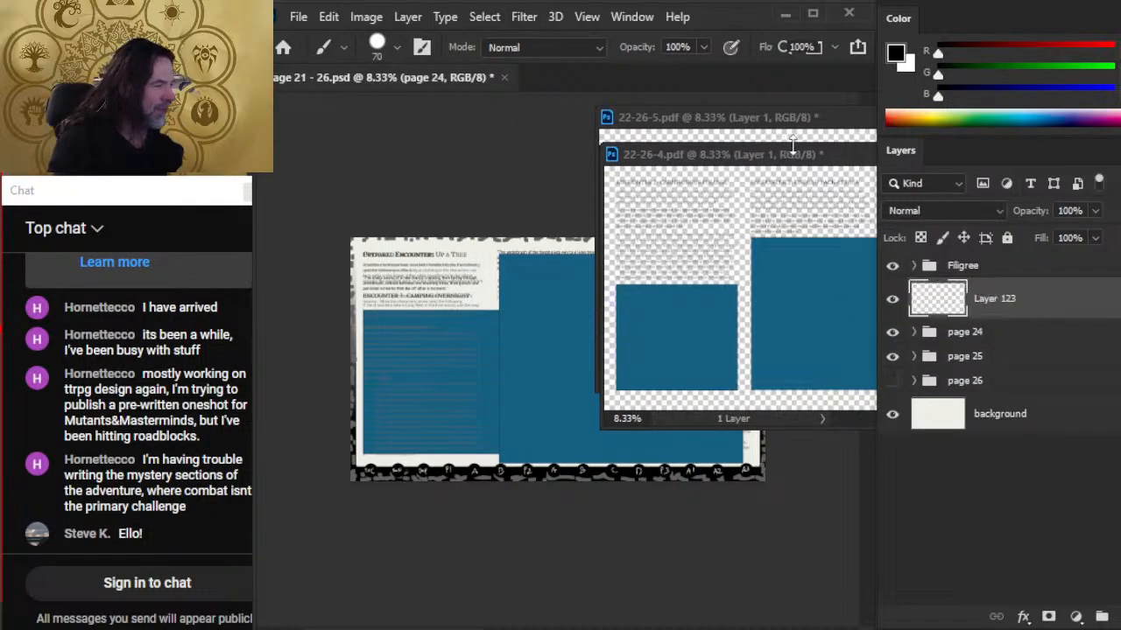
- Put the layer pasted from 22-26-4.pdf into a new group named "page 23" and collapse the group
key("ctrl+g")
double_click(967, 289)
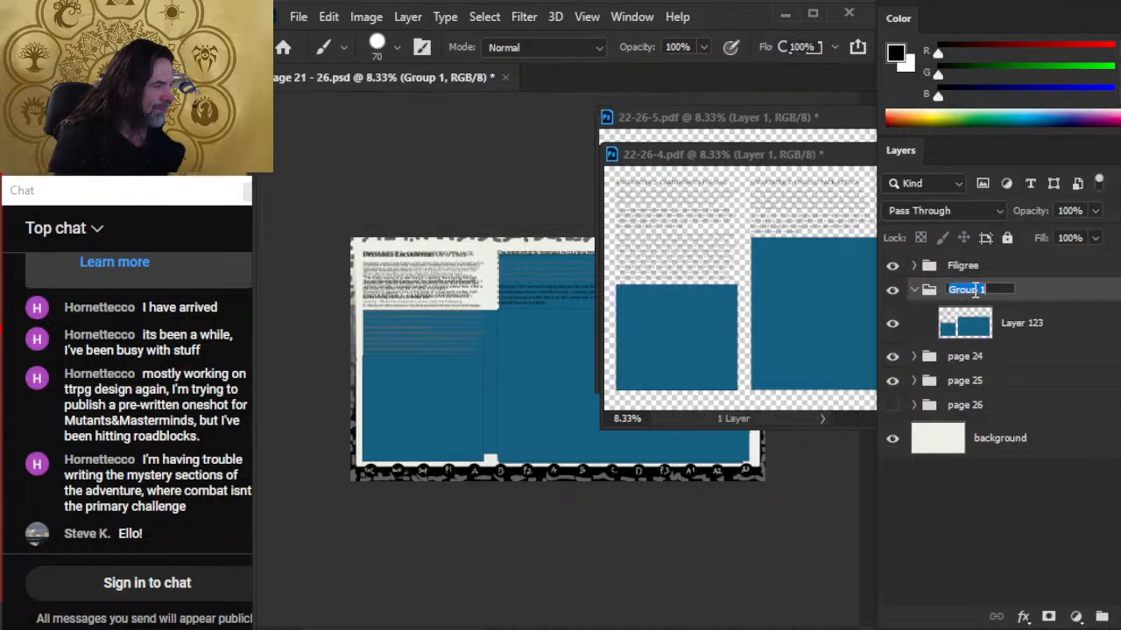
type("page ")
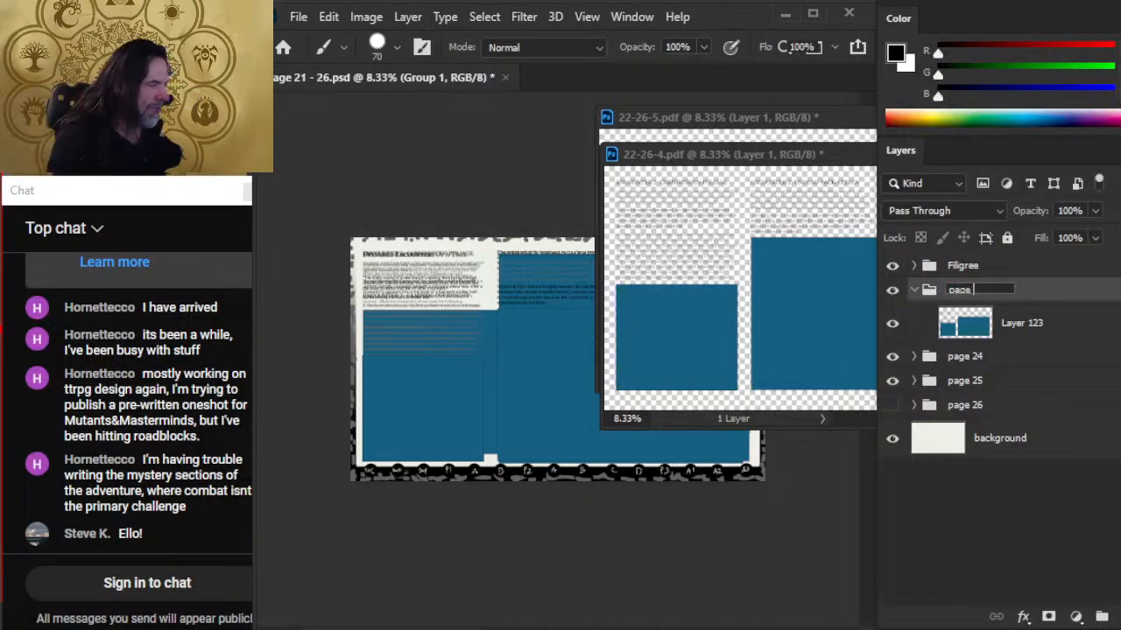
type("23")
key("Return")
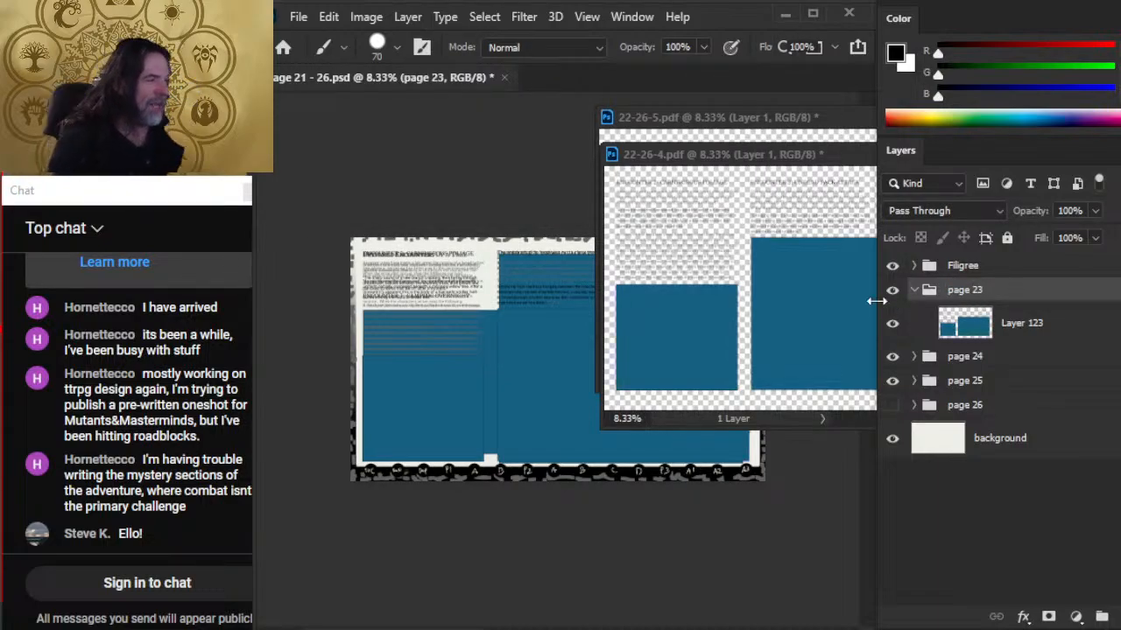
left_click(913, 290)
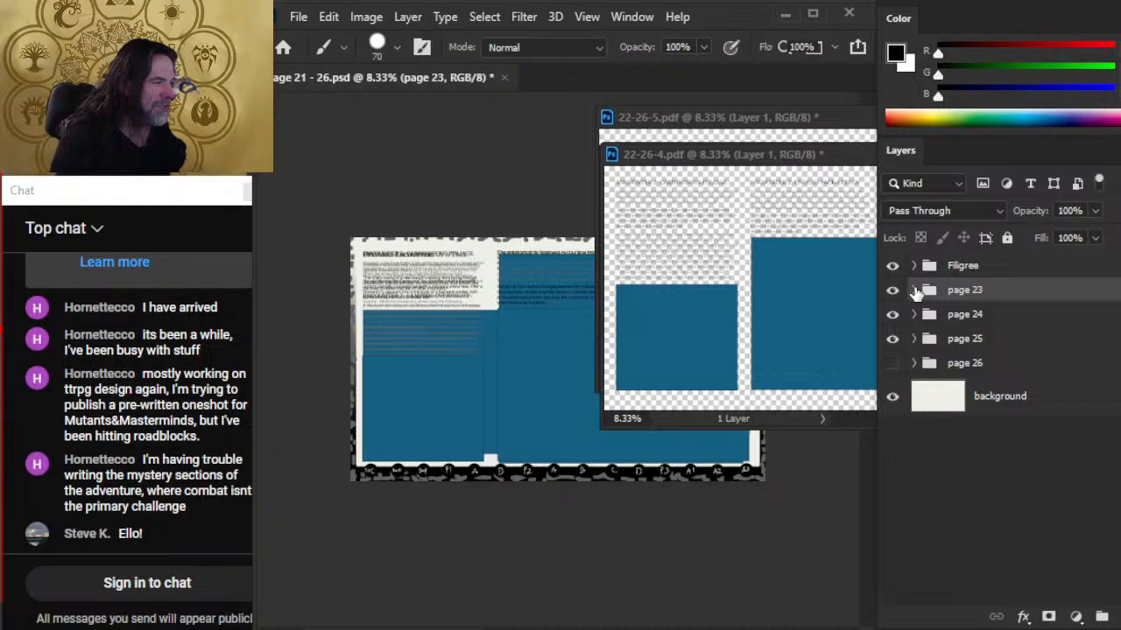
- Bring the floating 22-26-4.pdf document into view and close it without saving changes
left_click(845, 156)
left_click_drag(844, 155, 544, 199)
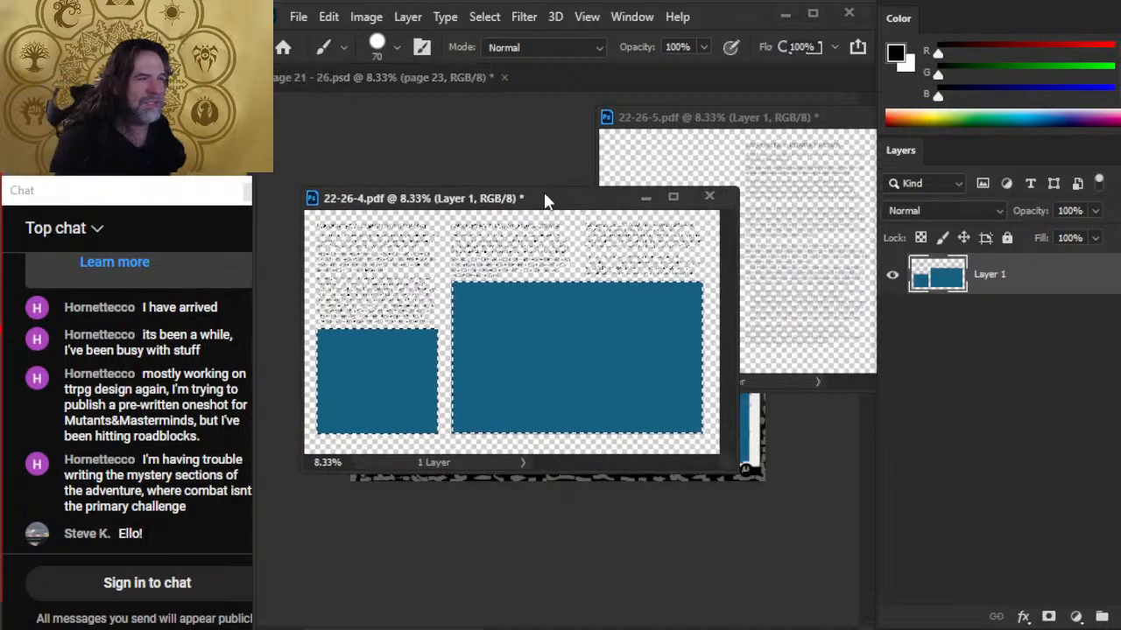
left_click(708, 198)
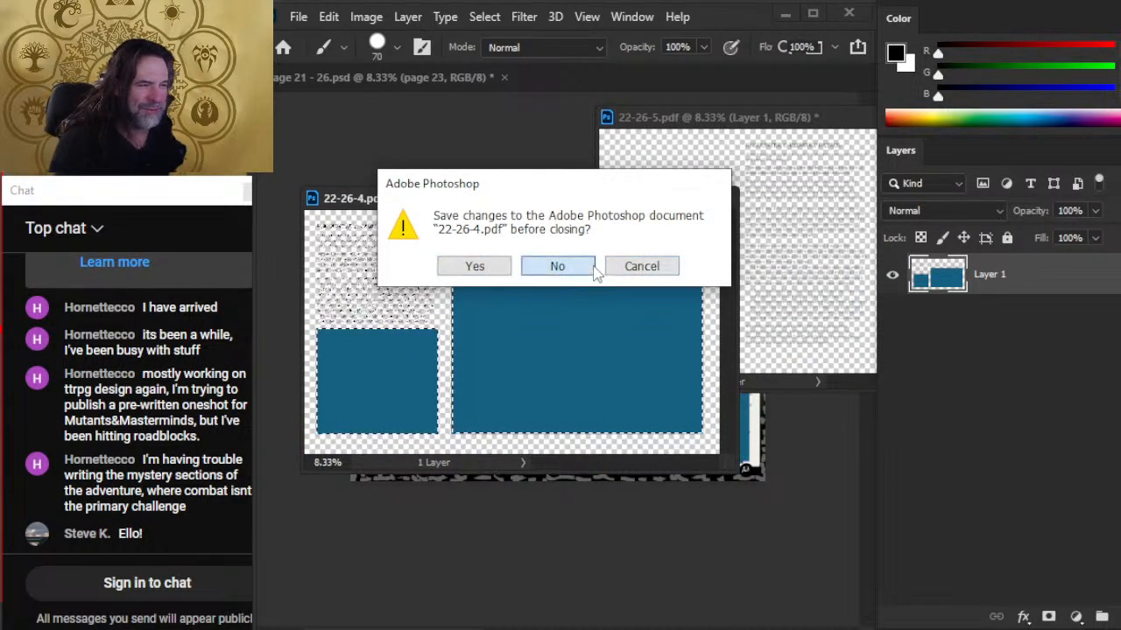
left_click(554, 267)
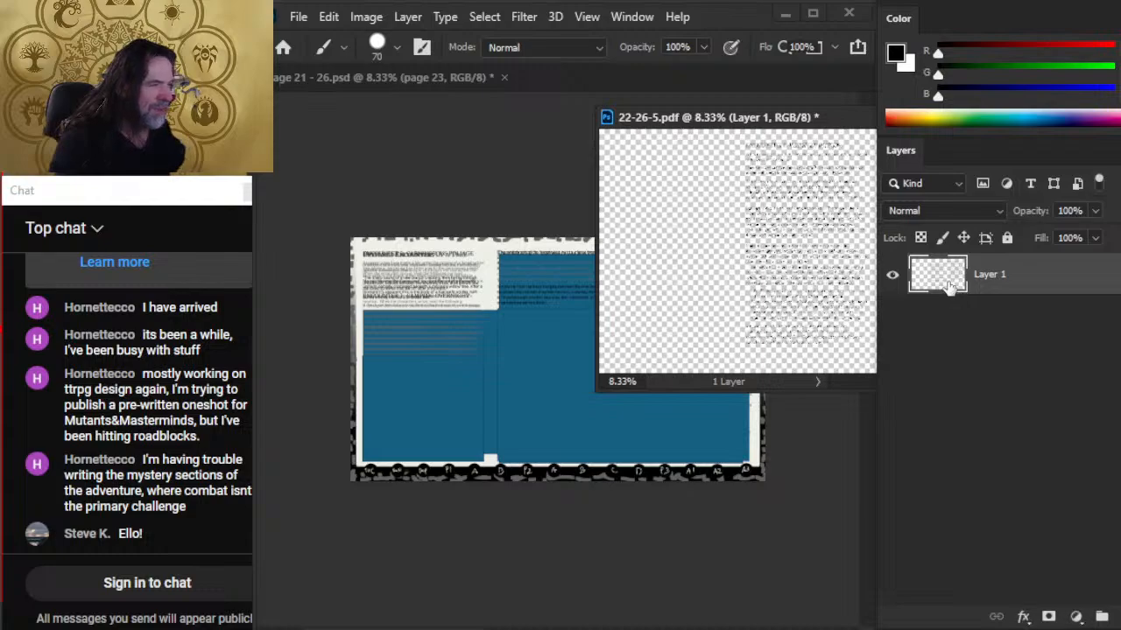
- Copy the 22-26-5.pdf text into page 21 - 26.psd above page 23 and put it in a new group named "page 22"
left_click(459, 72)
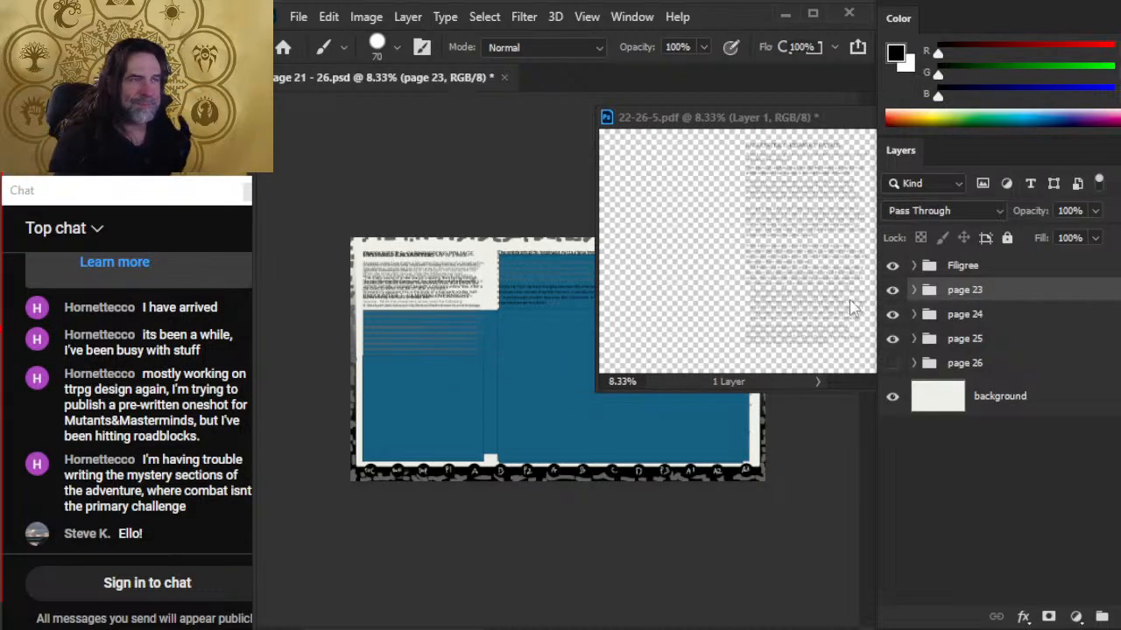
key("ctrl+v")
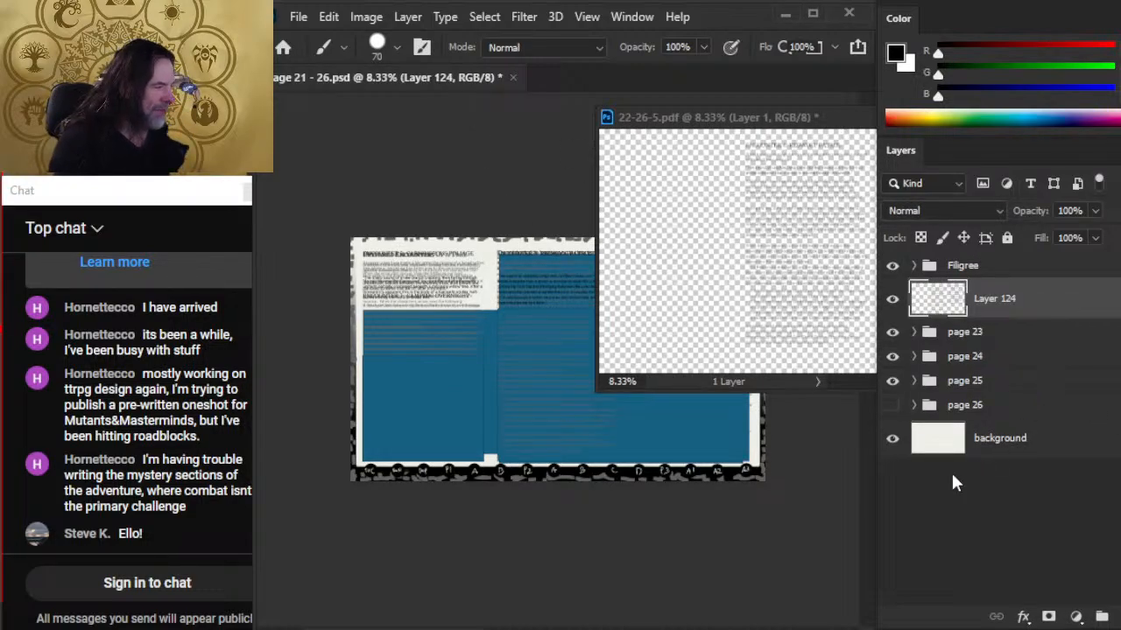
key("ctrl+g")
double_click(979, 291)
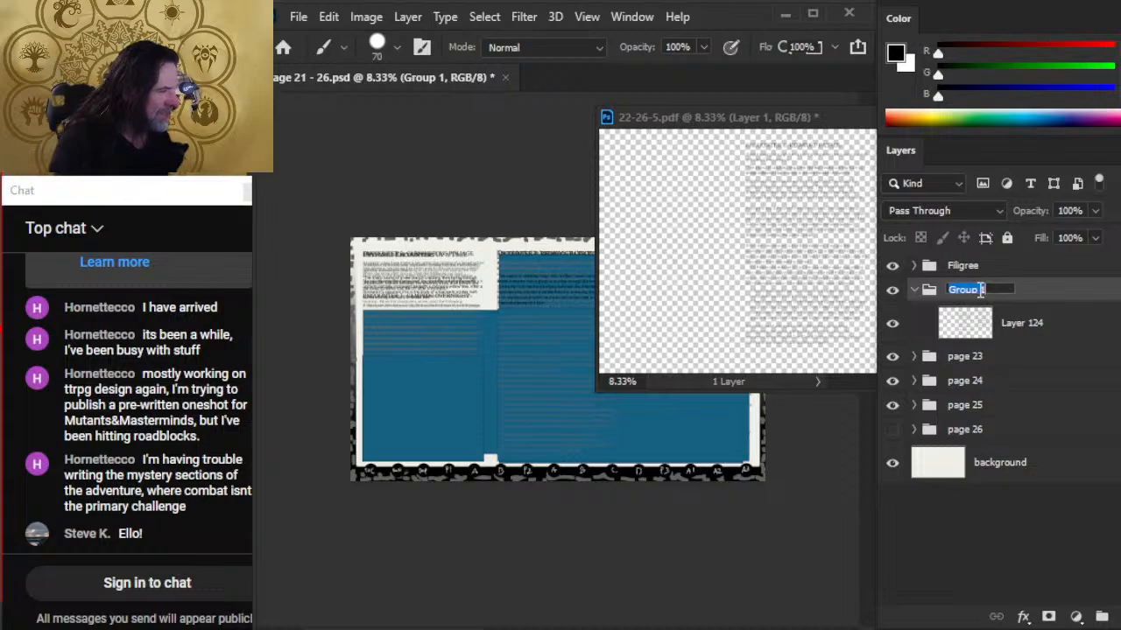
type("page 22")
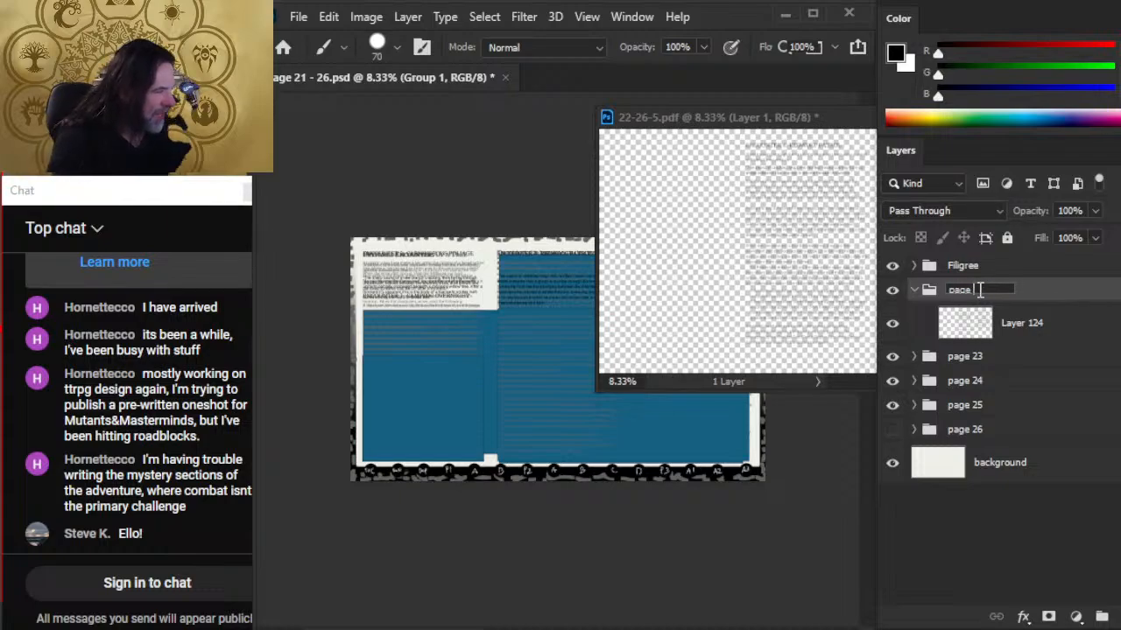
key("Return")
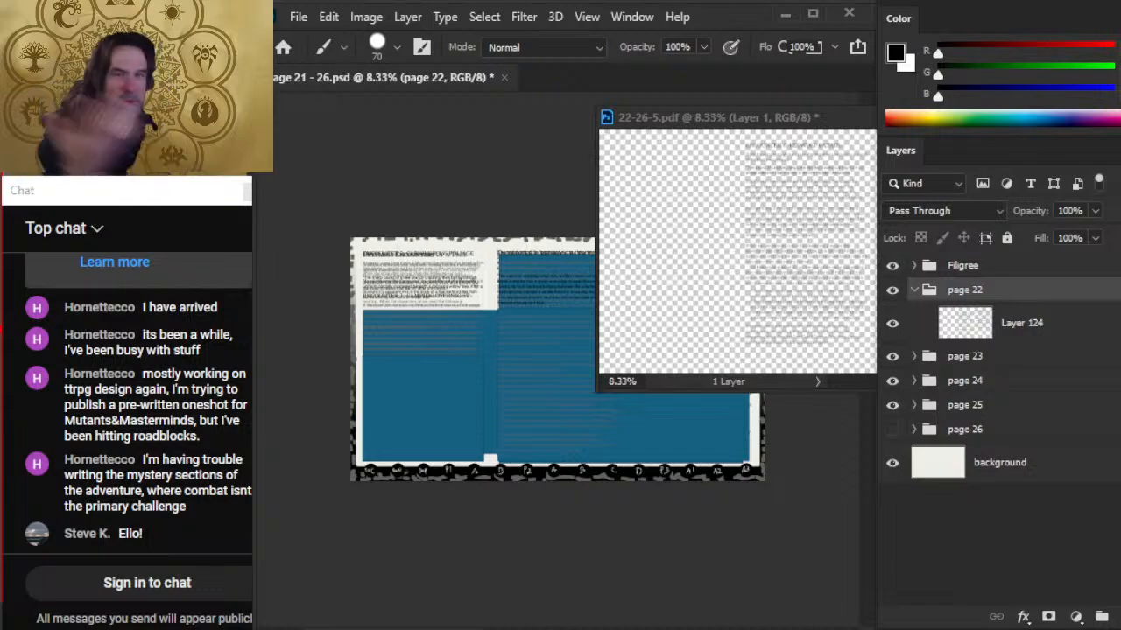
- Bring the floating 22-26-5.pdf document fully into view and close it without saving changes
left_click(691, 120)
left_click_drag(691, 120, 421, 152)
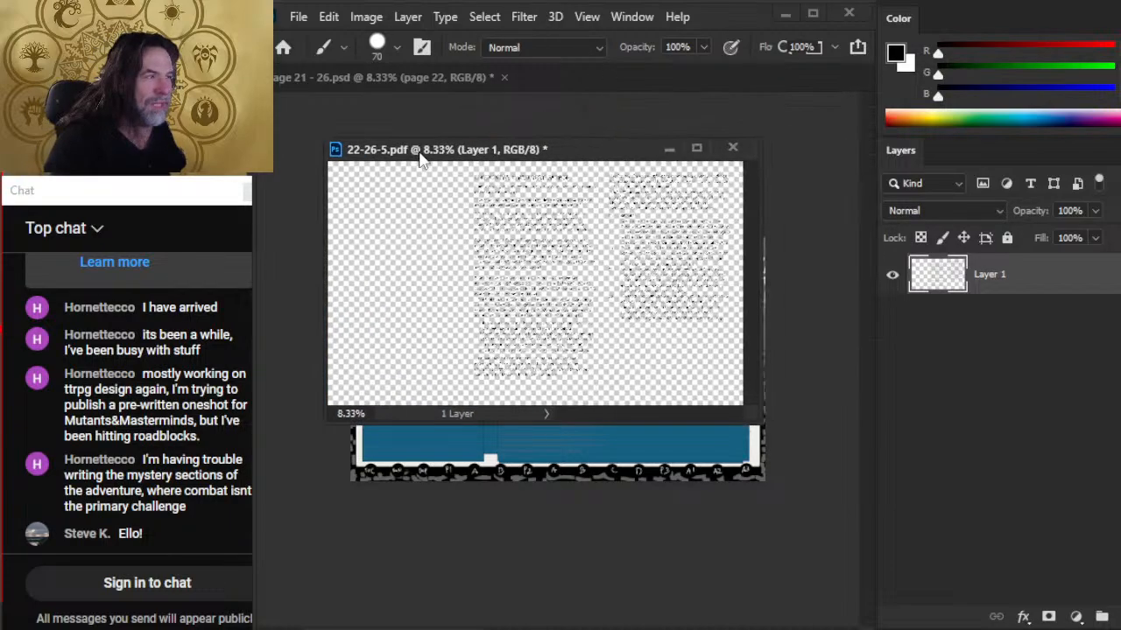
left_click(731, 150)
left_click(582, 269)
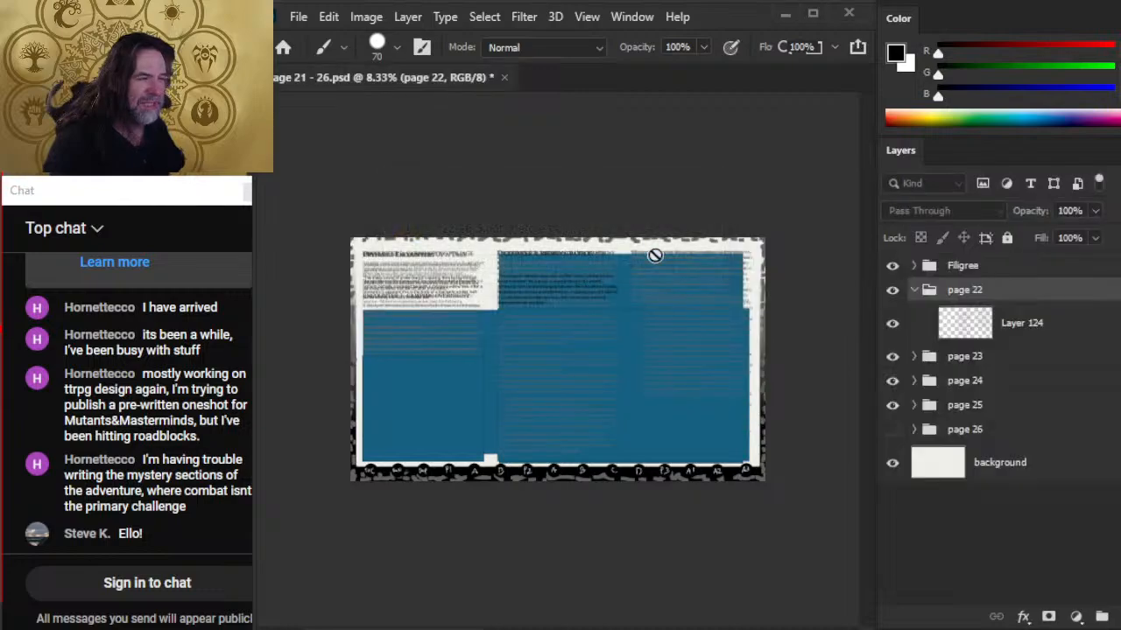
- Collapse the page 22 group, hide the page 22 to page 25 groups, and save the document
left_click(914, 290)
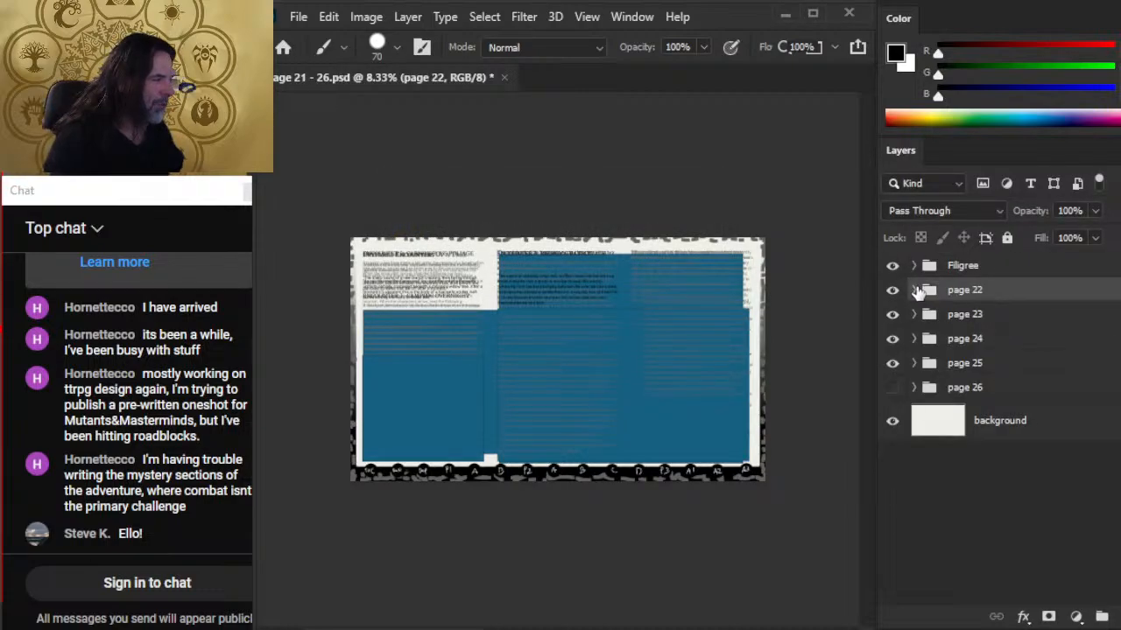
left_click_drag(892, 364, 897, 304)
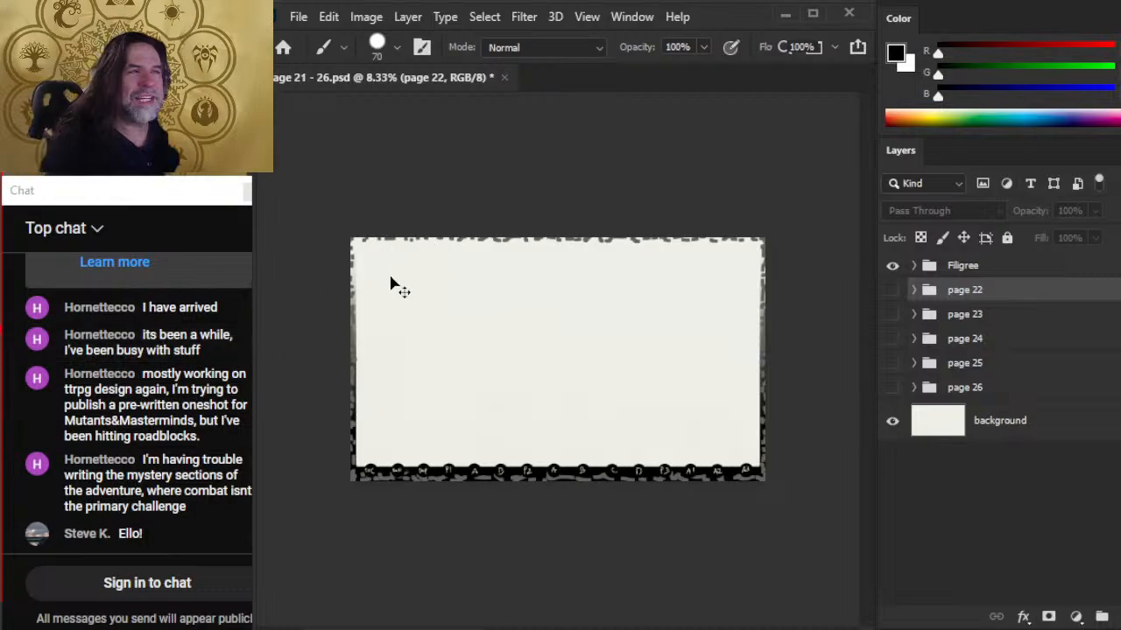
key("ctrl+s")
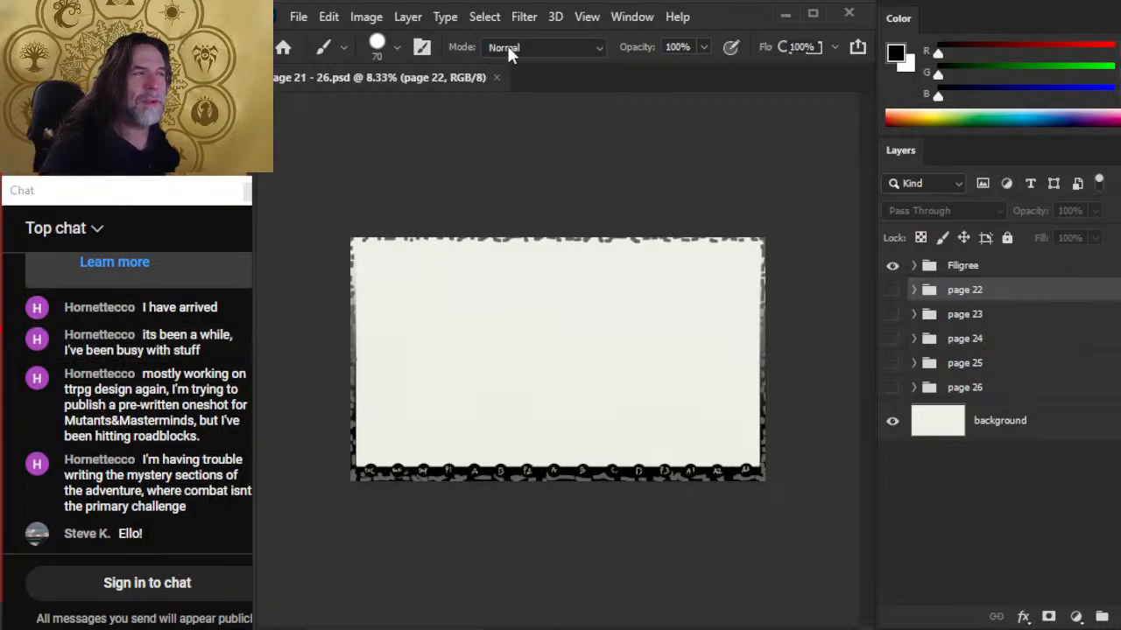
- Close page 21 - 26.psd and browse to the ART > PRODUCTION folder of Crystals of Mabar for opening a file
left_click(496, 77)
left_click(299, 16)
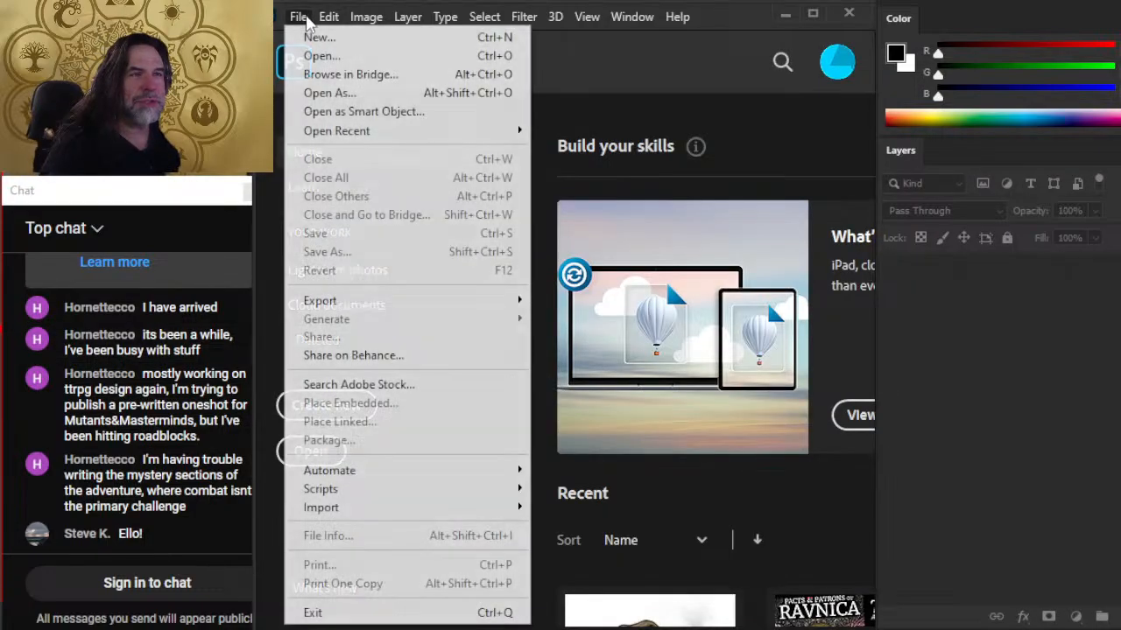
left_click(315, 56)
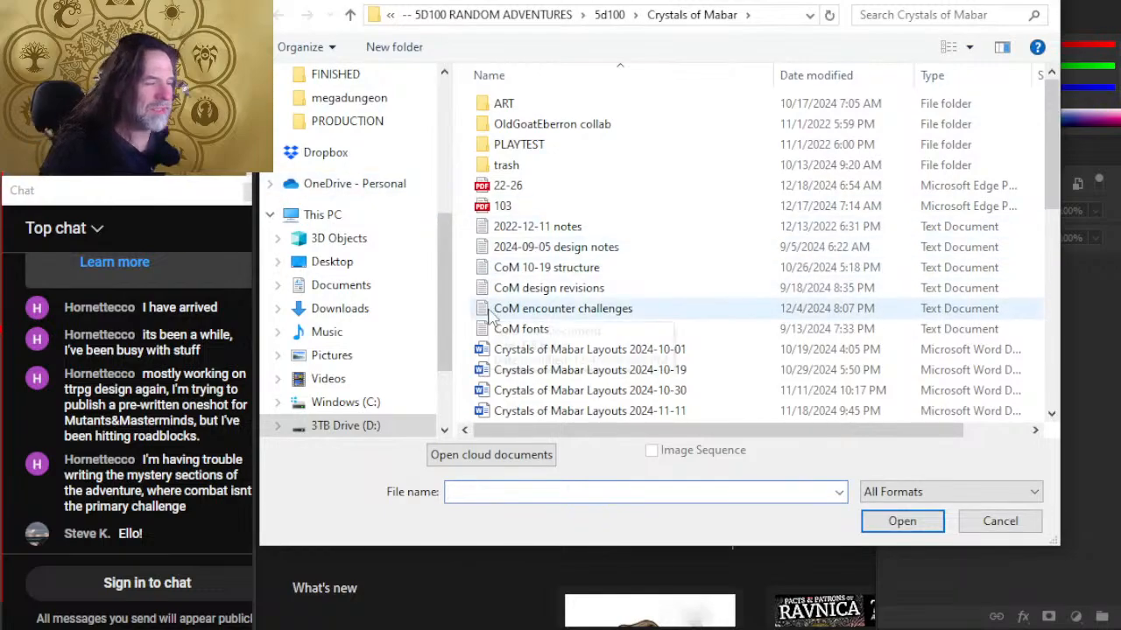
double_click(522, 105)
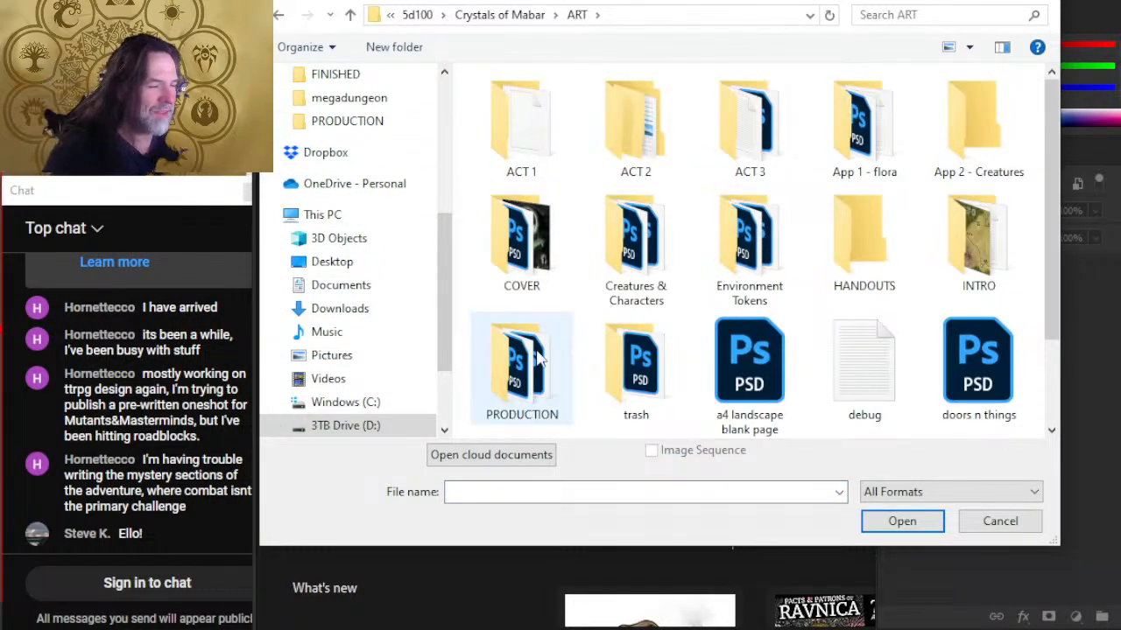
double_click(532, 357)
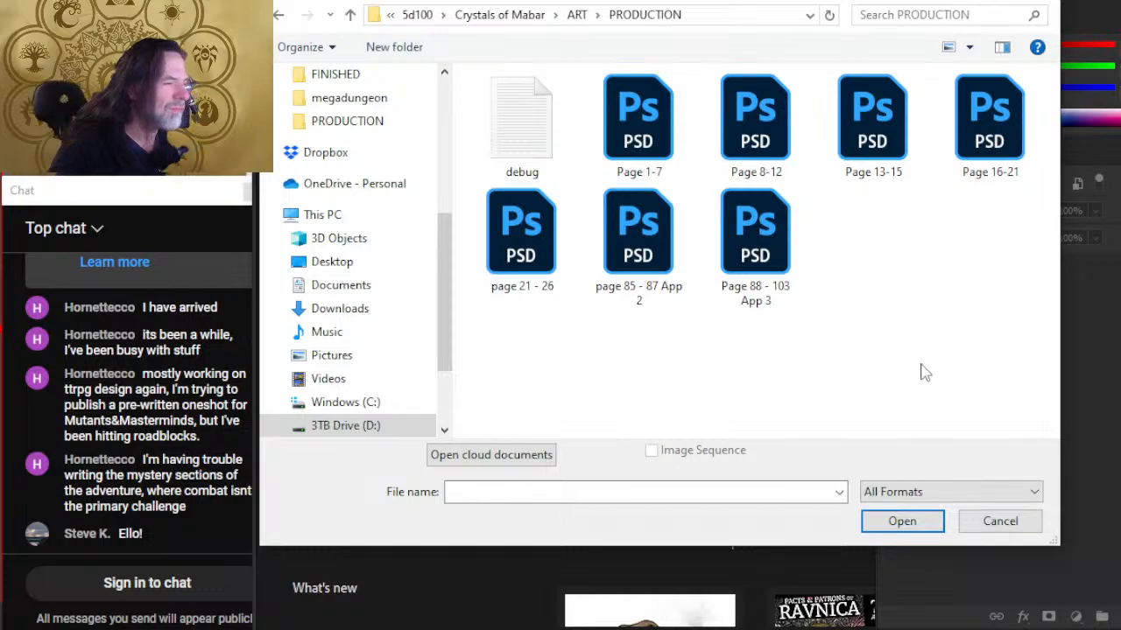
- Rename the file "page 21 - 26" in the PRODUCTION folder as "page 22-26"
left_click(516, 292)
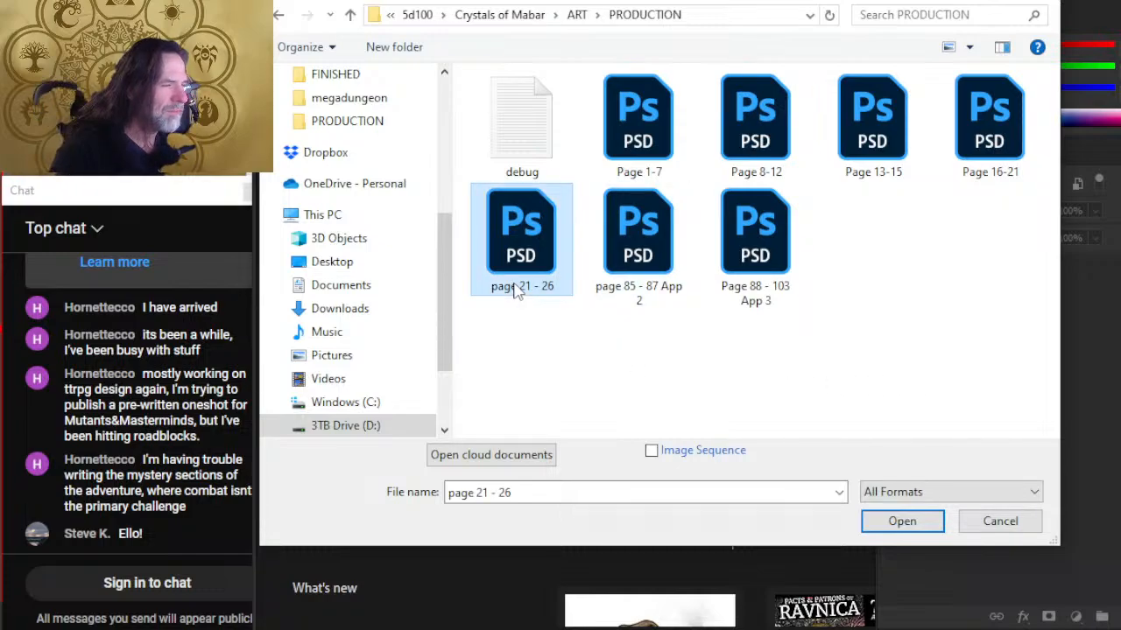
left_click(517, 291)
left_click(517, 292)
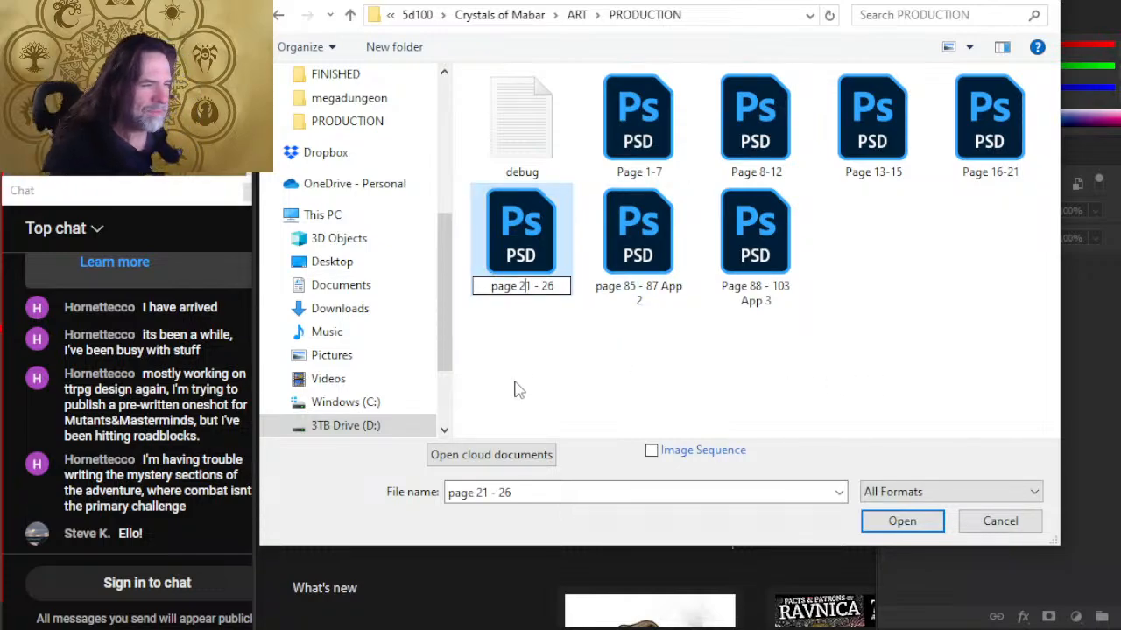
key("Delete")
type("2")
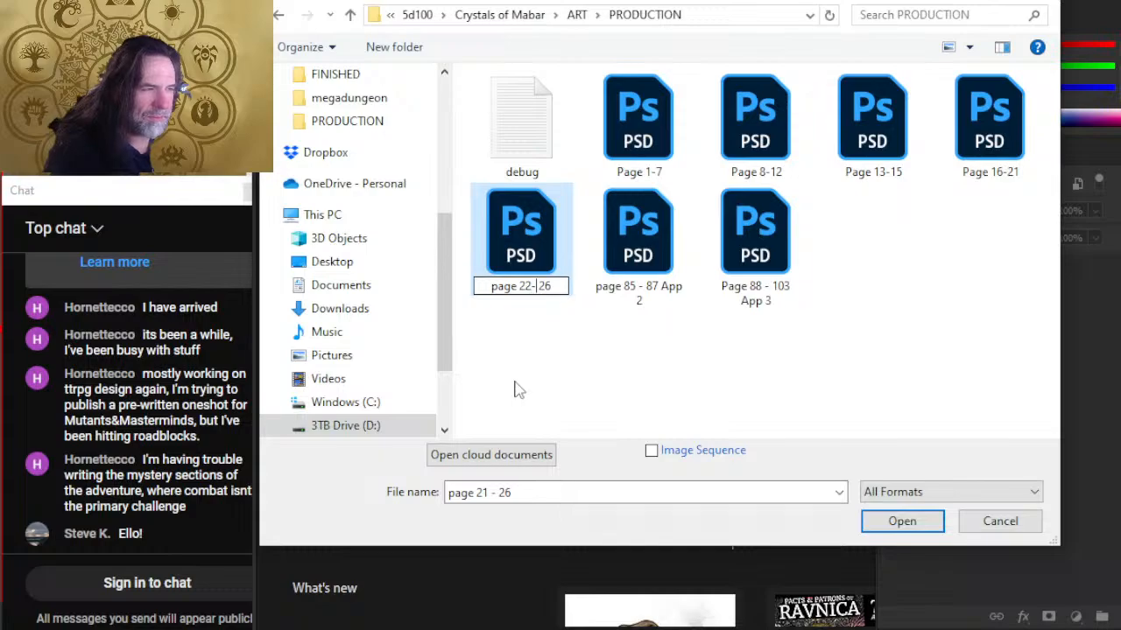
key("Delete")
left_click(516, 390)
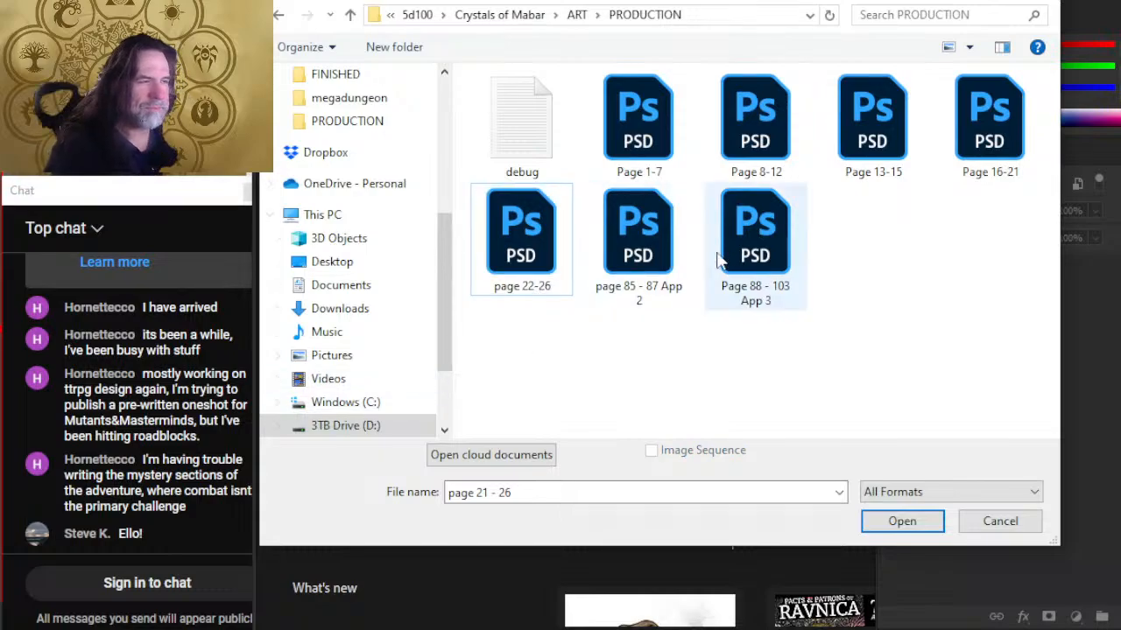
- Open the page 22-26 file and make its page 26 group visible
double_click(551, 251)
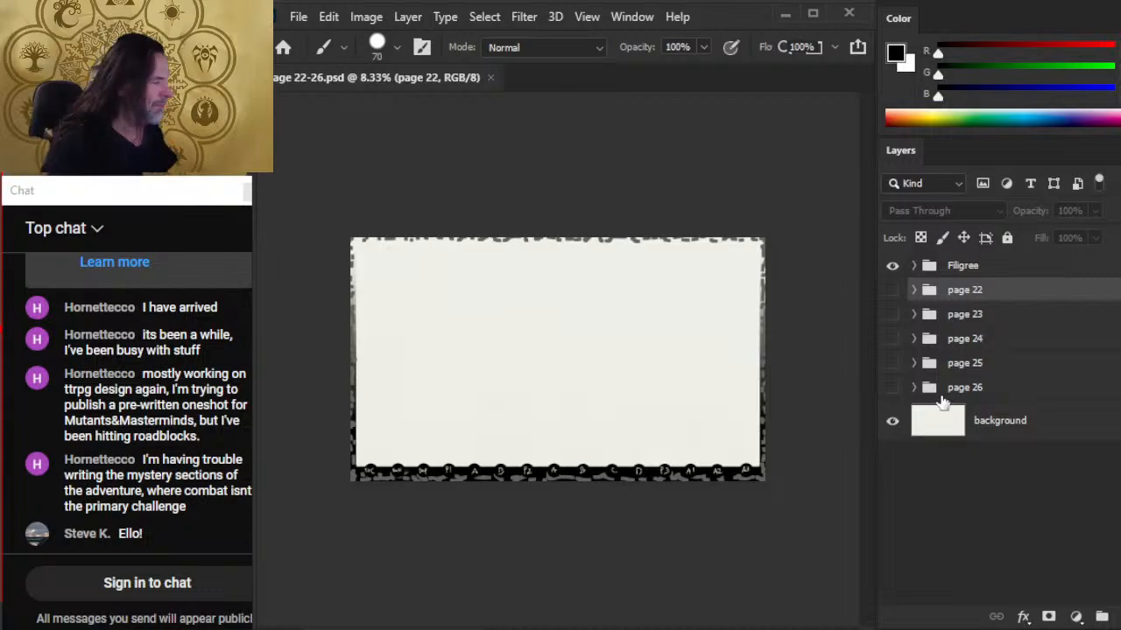
left_click(892, 388)
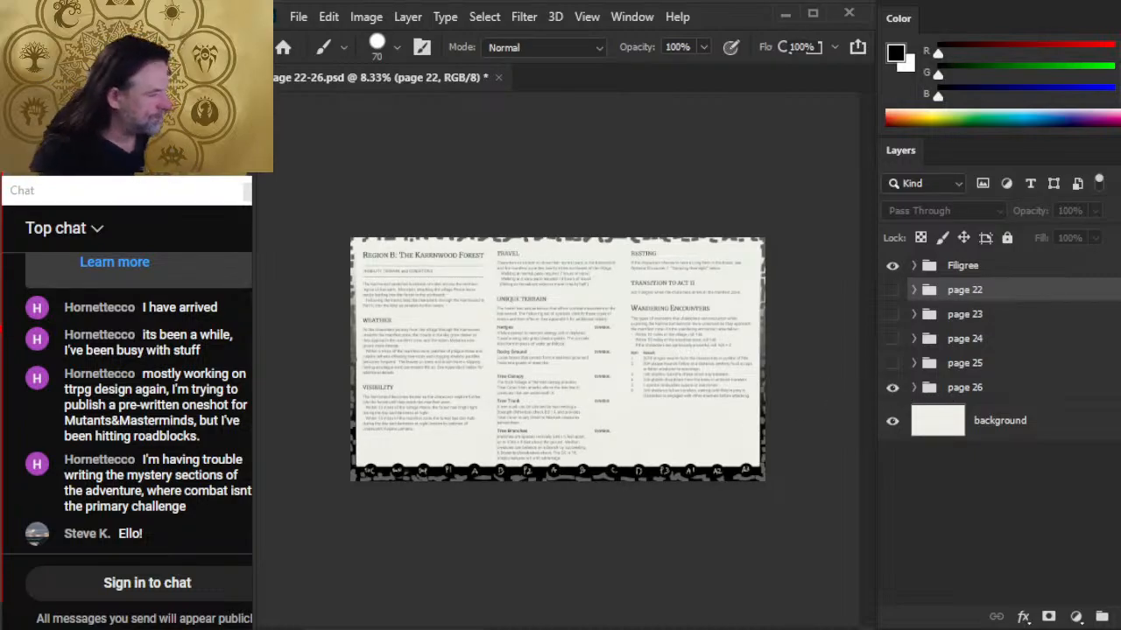
- Examine the "Region B: The Karrnwood Forest" text with its Weather and Visibility sections at a readable size
key("z")
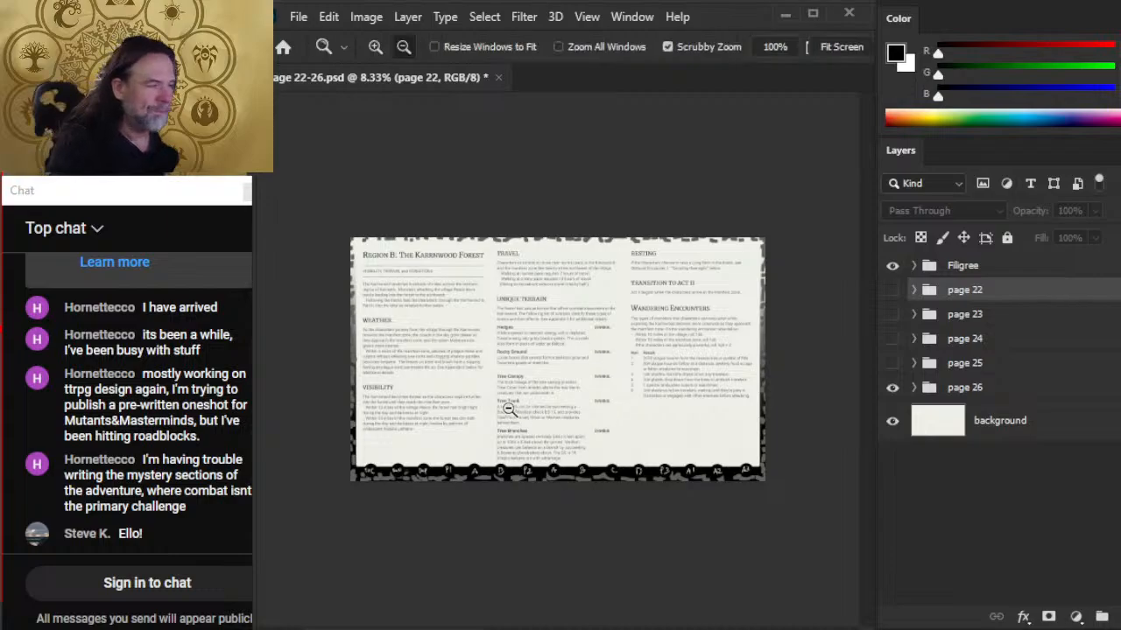
left_click_drag(440, 332, 535, 366)
left_click_drag(456, 291, 607, 380)
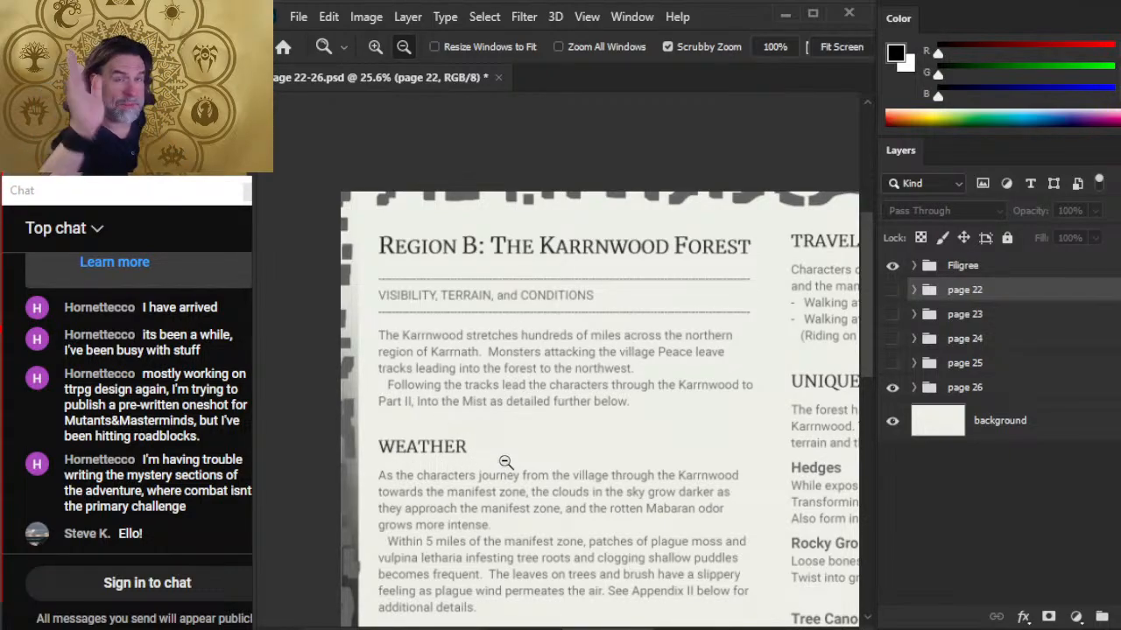
left_click(734, 469, "alt")
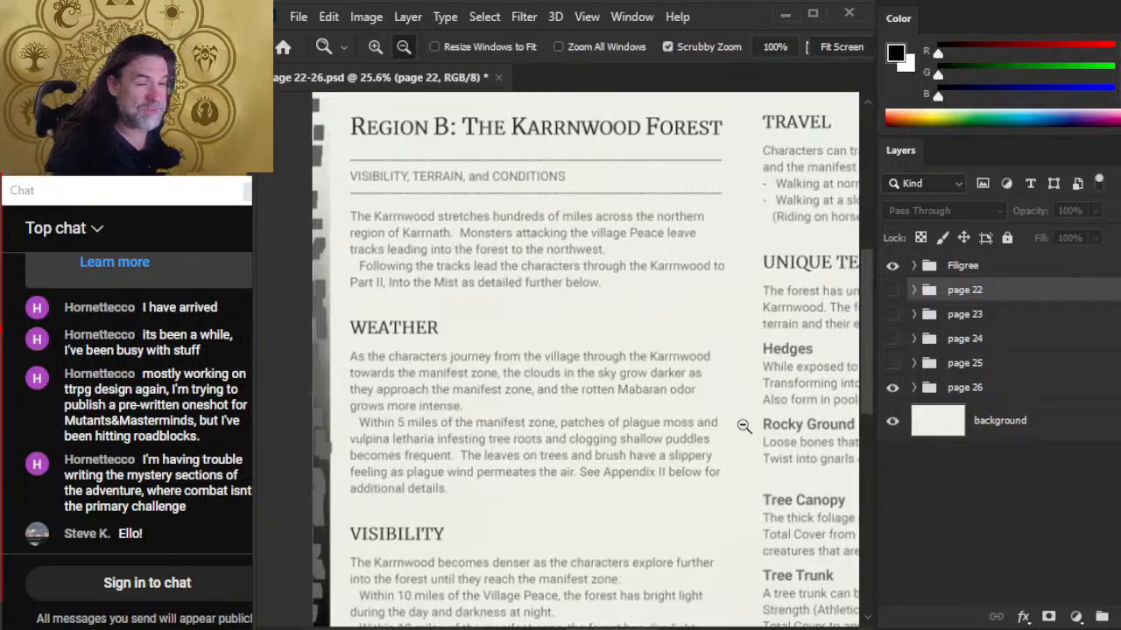
left_click_drag(773, 455, 625, 396)
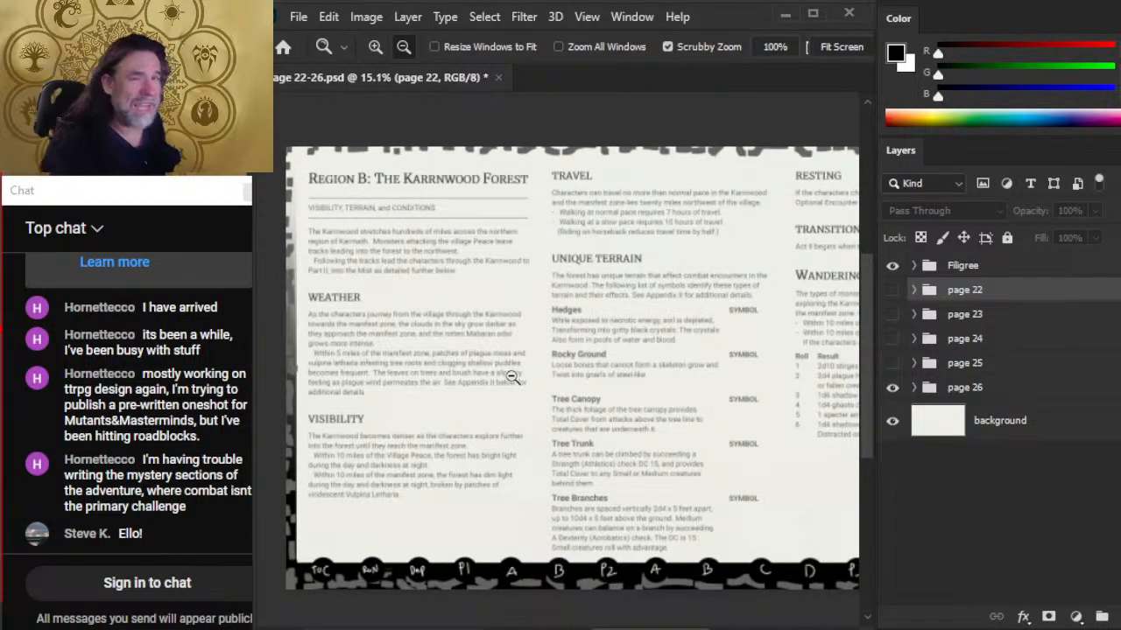
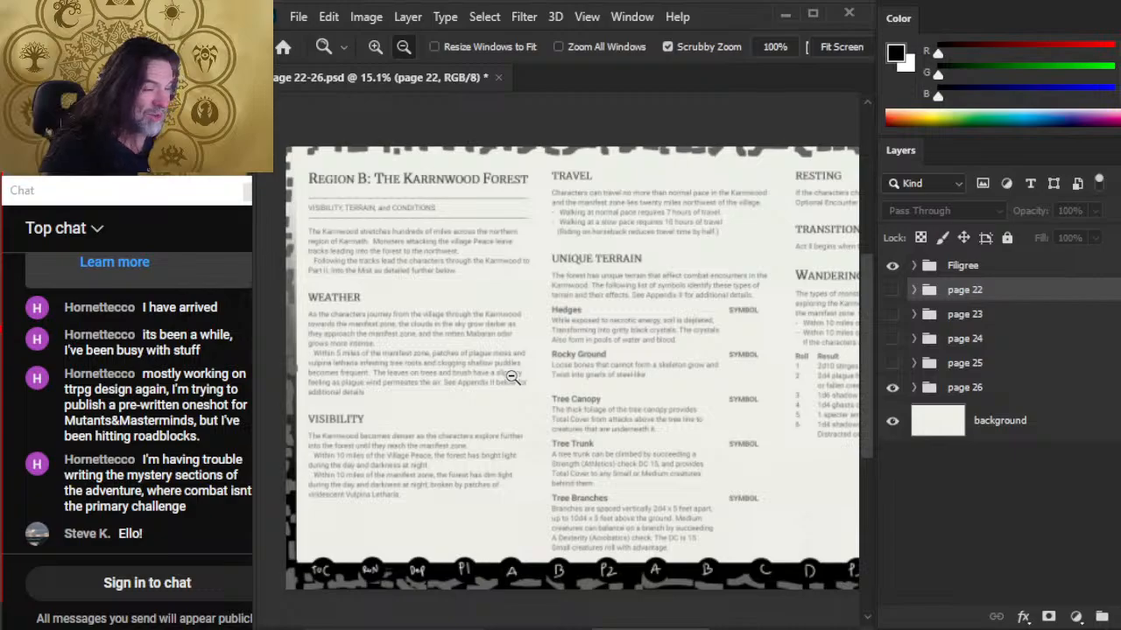
left_click_drag(391, 253, 488, 280)
left_click_drag(703, 380, 627, 366)
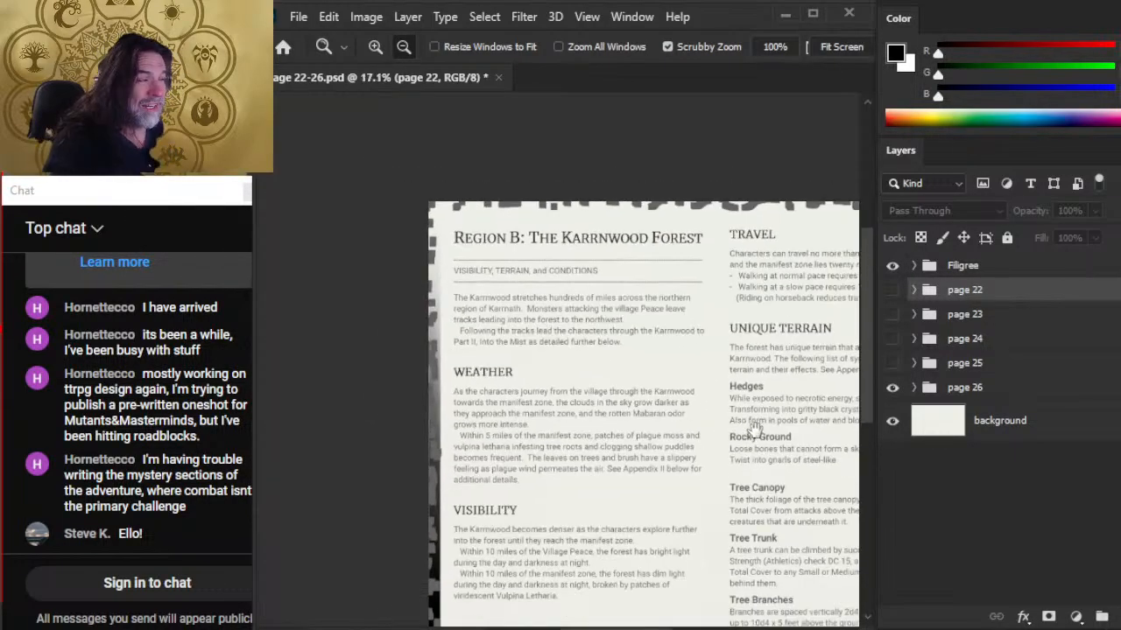
- Examine the Resting, Transition to Act II and Wandering Encounters sections, including the encounter roll table
left_click_drag(751, 425, 561, 432)
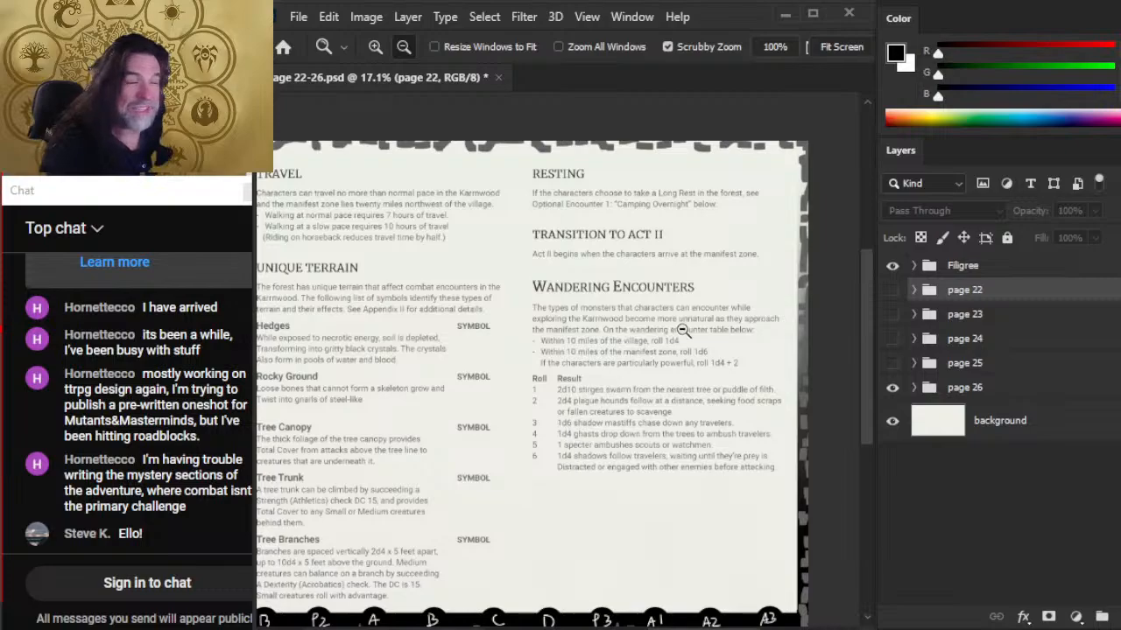
left_click_drag(682, 331, 740, 364)
scroll(727, 386, "up", 2)
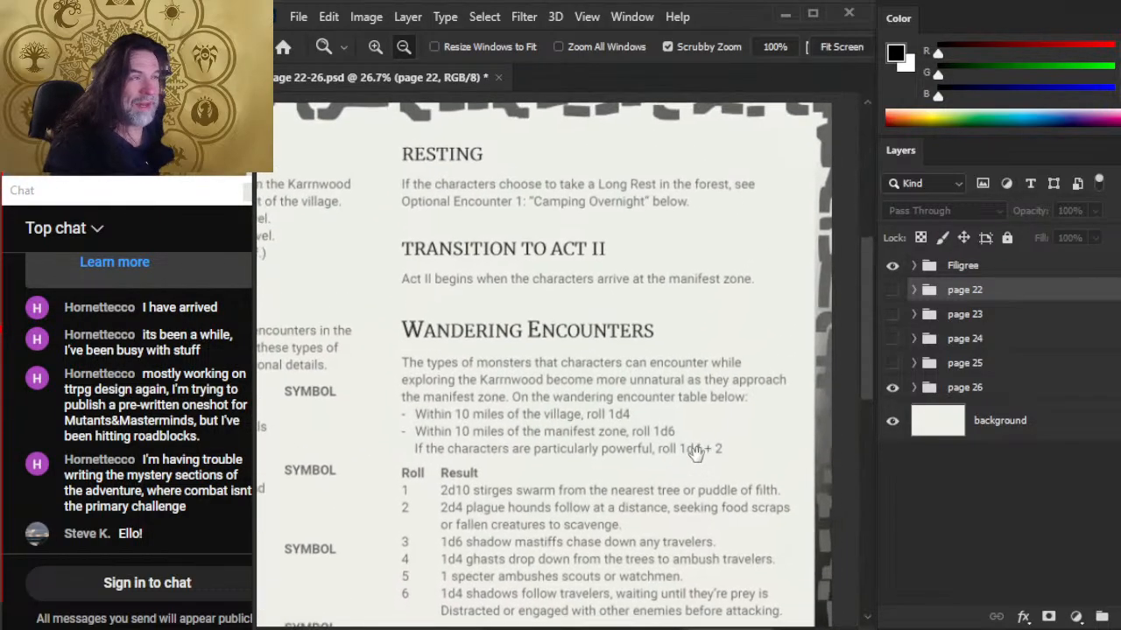
scroll(692, 436, "down", 1)
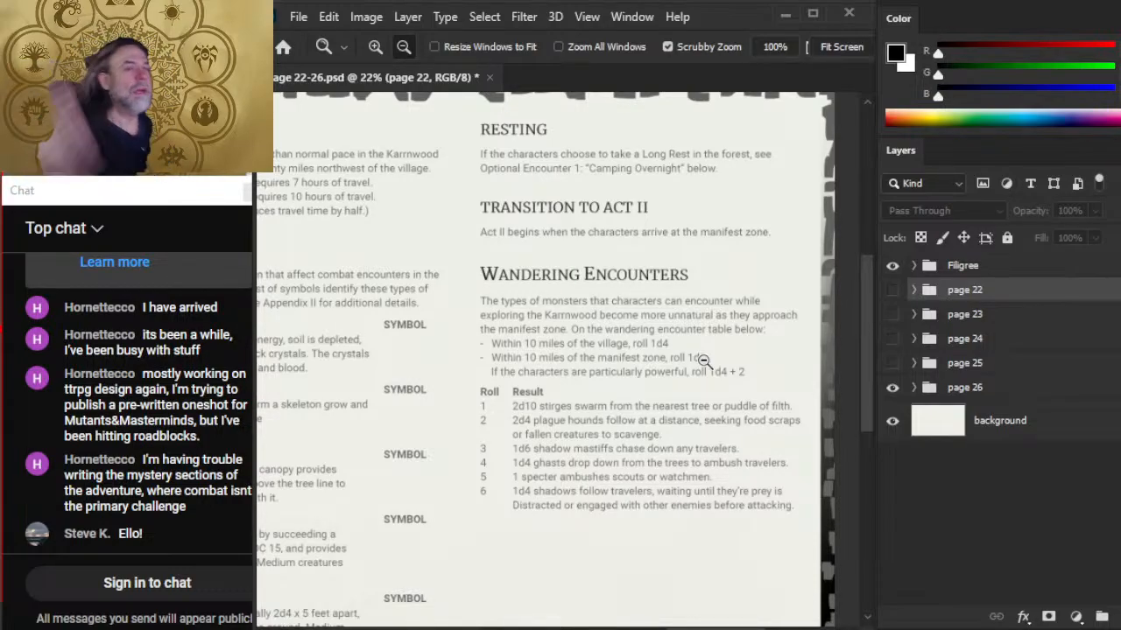
left_click_drag(593, 425, 555, 414)
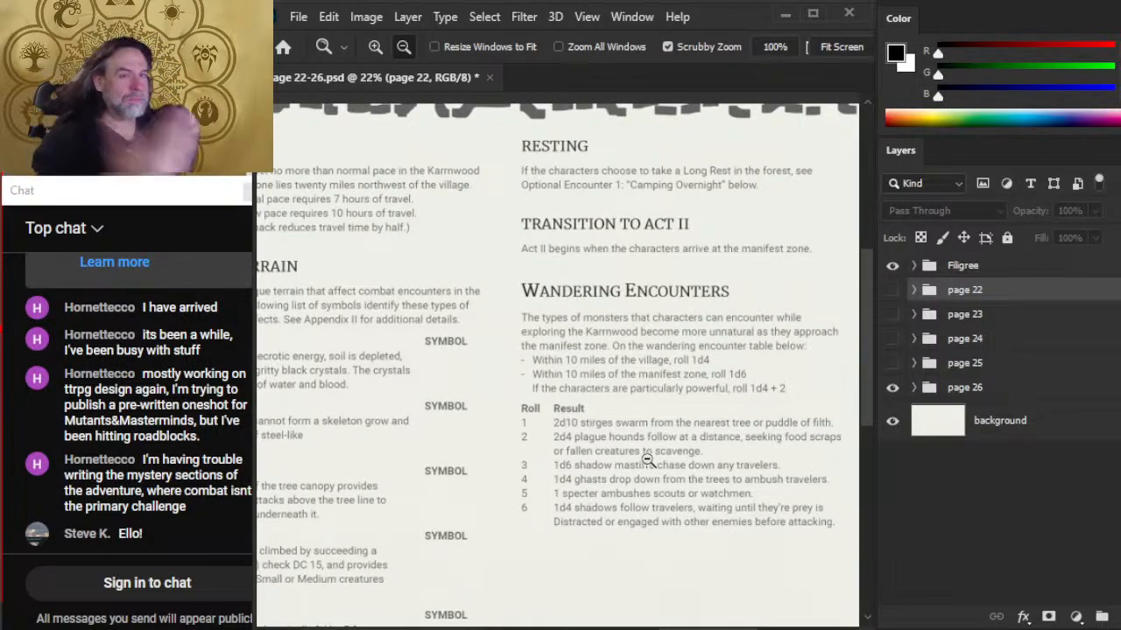
left_click_drag(688, 300, 665, 256)
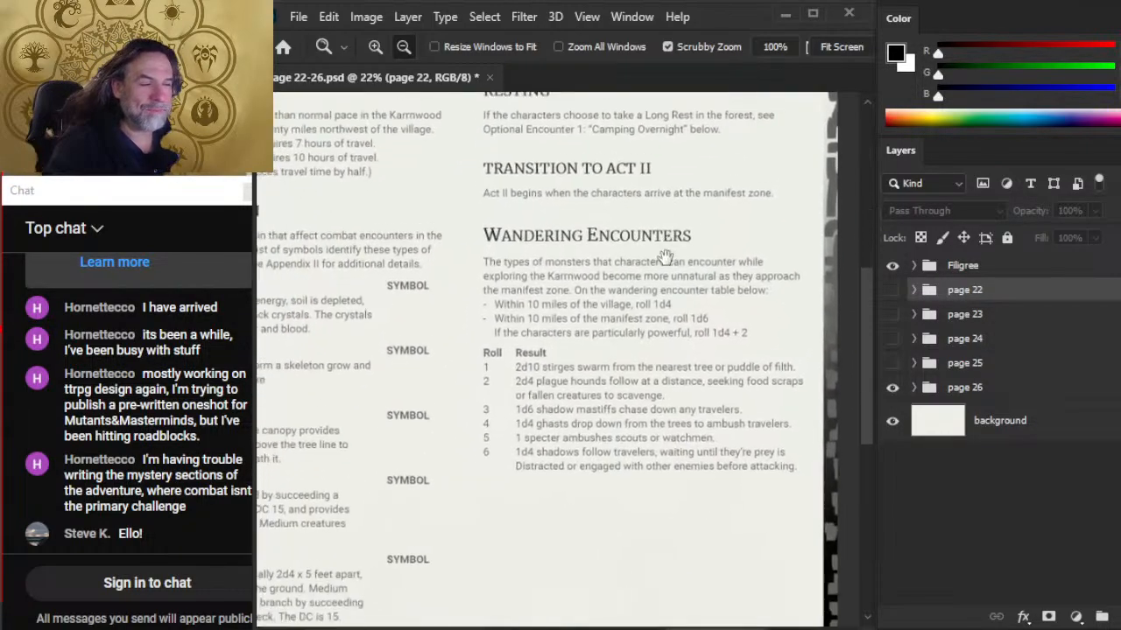
scroll(626, 396, "down", 3)
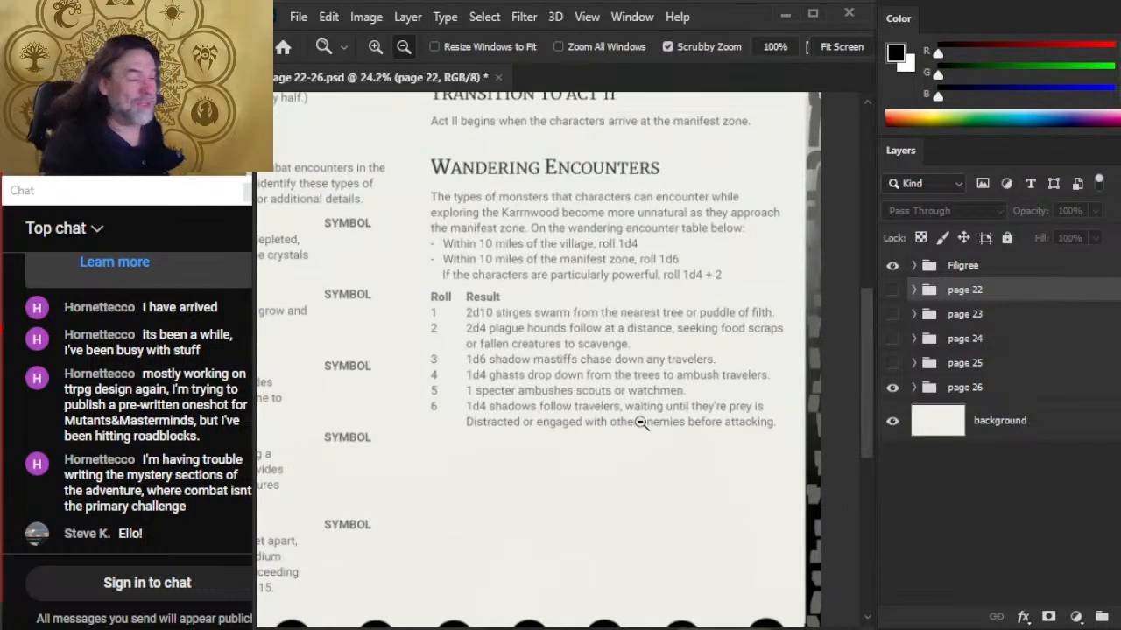
scroll(565, 236, "up", 2)
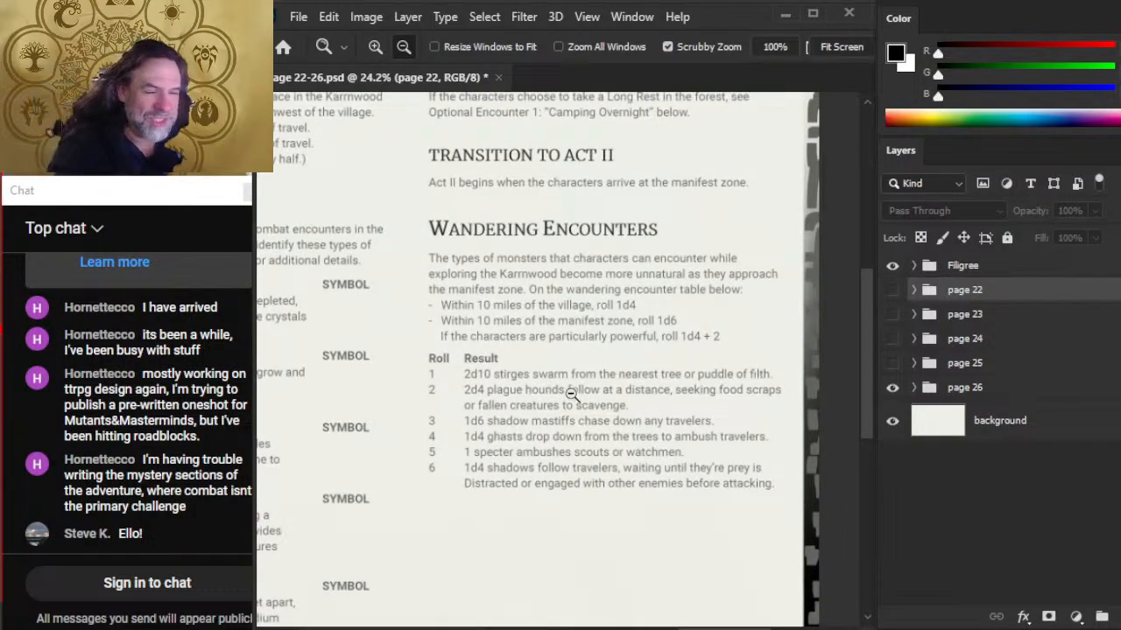
scroll(572, 396, "up", 2)
left_click_drag(708, 472, 666, 365)
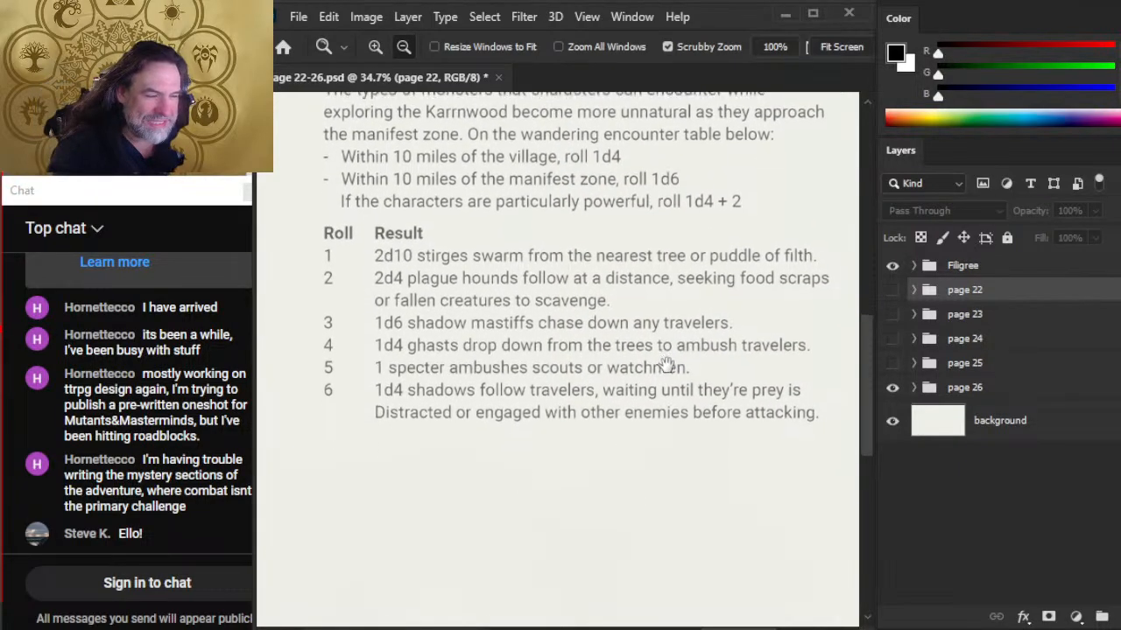
- Examine the Unique Terrain section and the SYMBOL placeholders beside its terrain entries
scroll(715, 452, "down", 3)
scroll(538, 482, "up", 1)
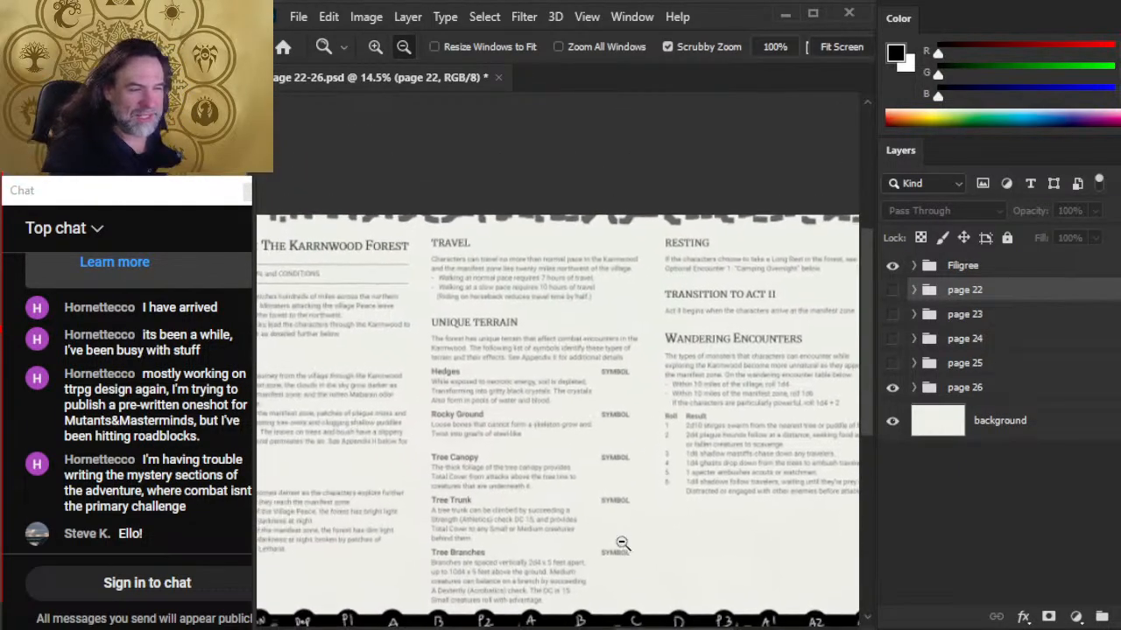
scroll(622, 544, "up", 2)
scroll(730, 492, "down", 1)
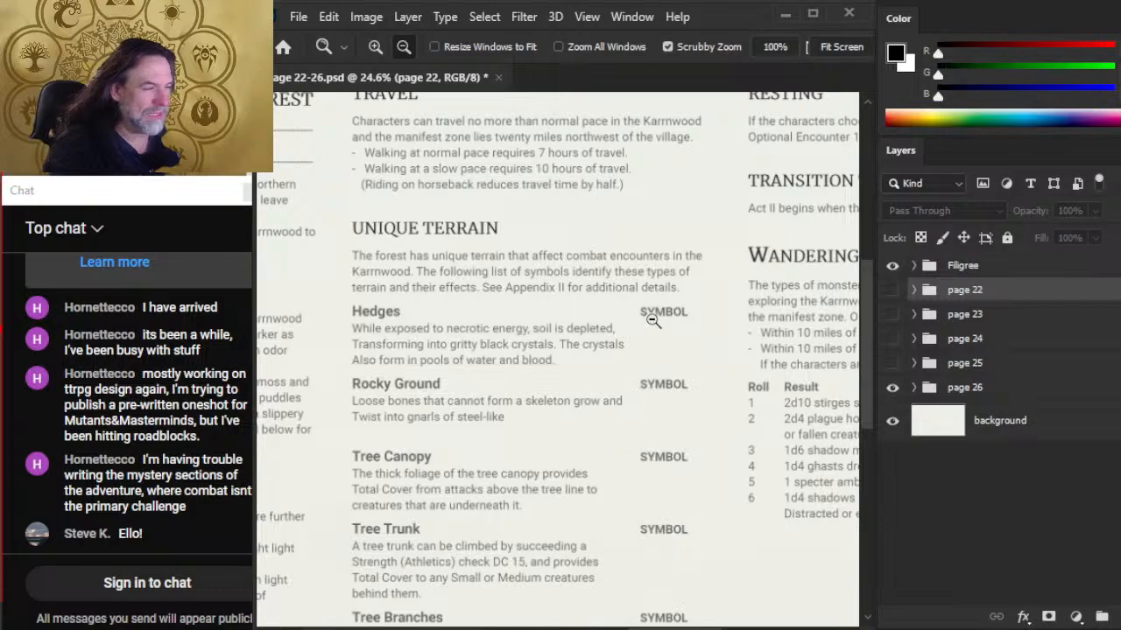
scroll(613, 372, "left", 1)
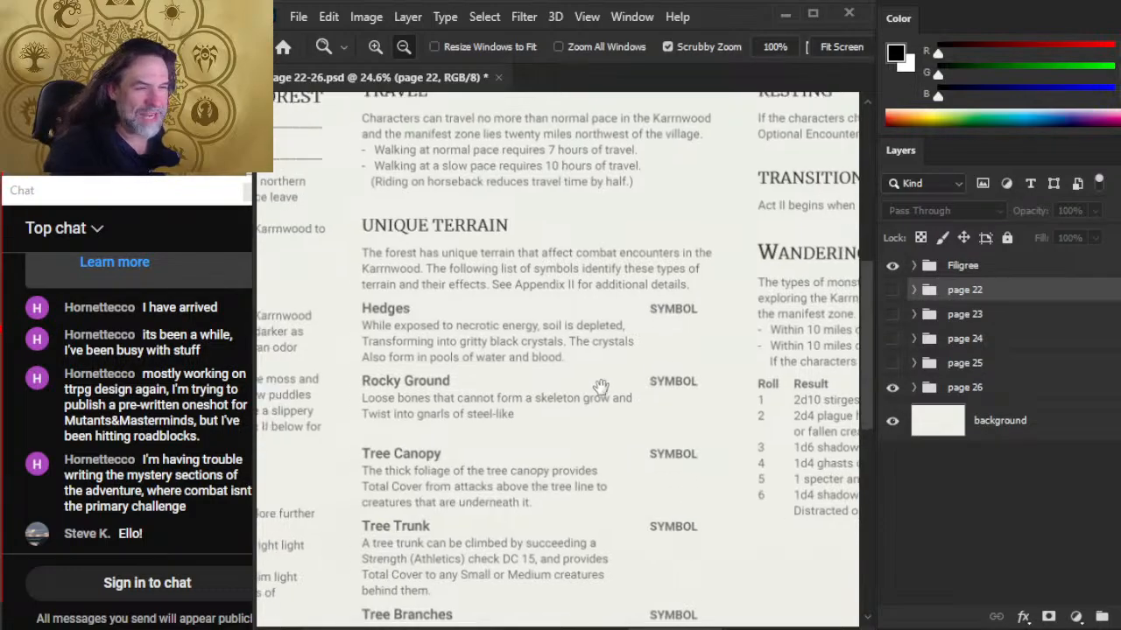
scroll(665, 361, "up", 1)
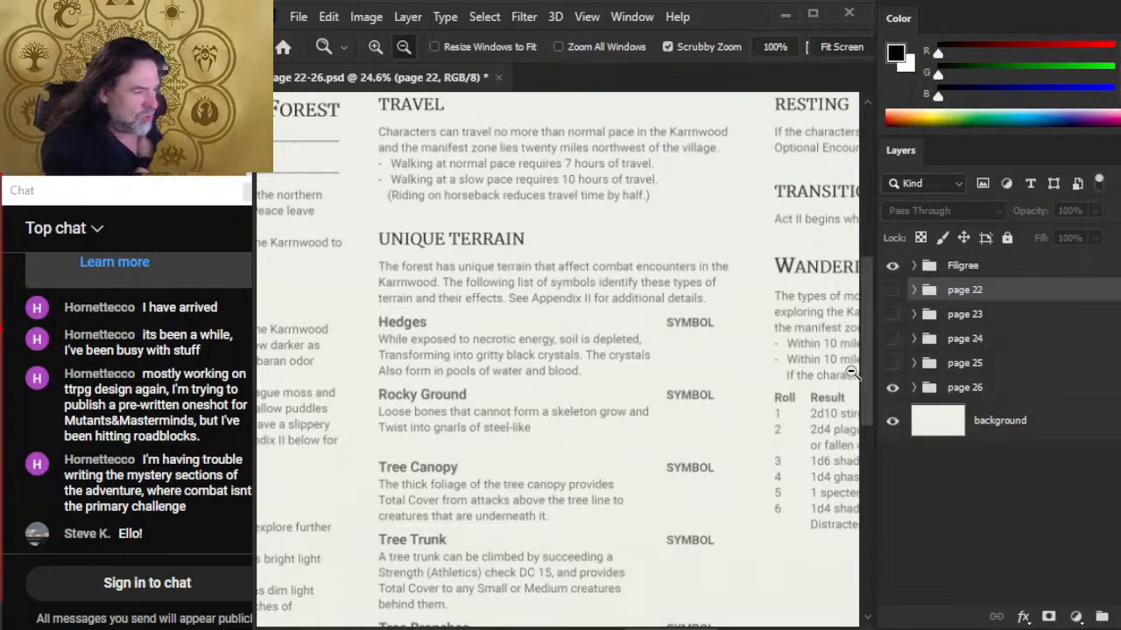
left_click_drag(865, 378, 868, 402)
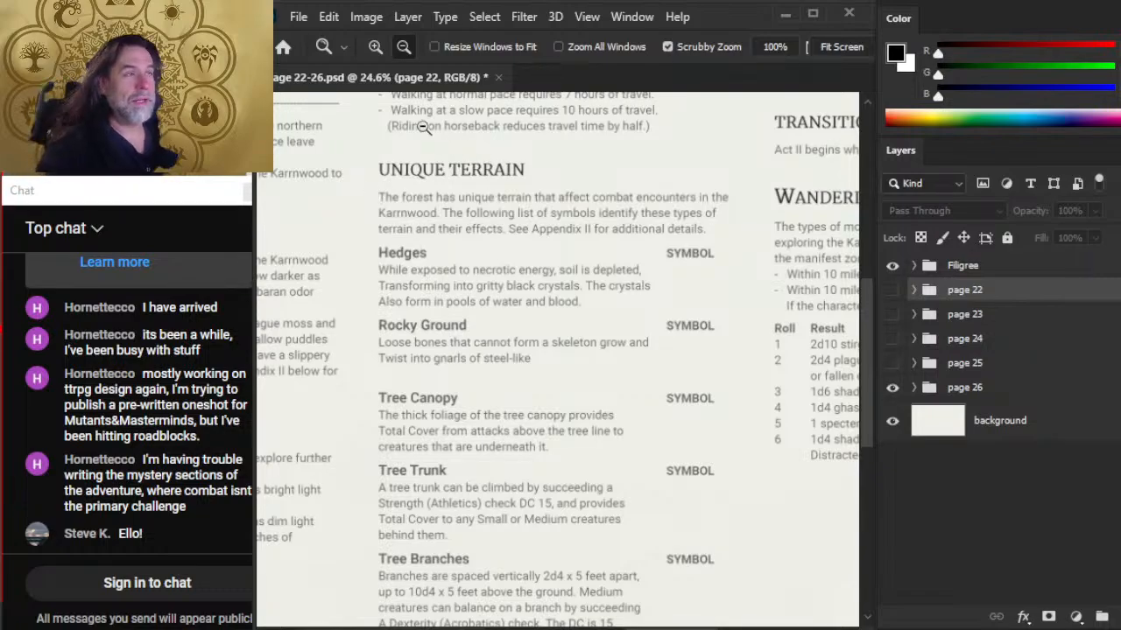
- Open the "Act 1 Region 2 - forest Long Rest" file from the ACT 1 Region 2 art folder
left_click(296, 17)
left_click(318, 56)
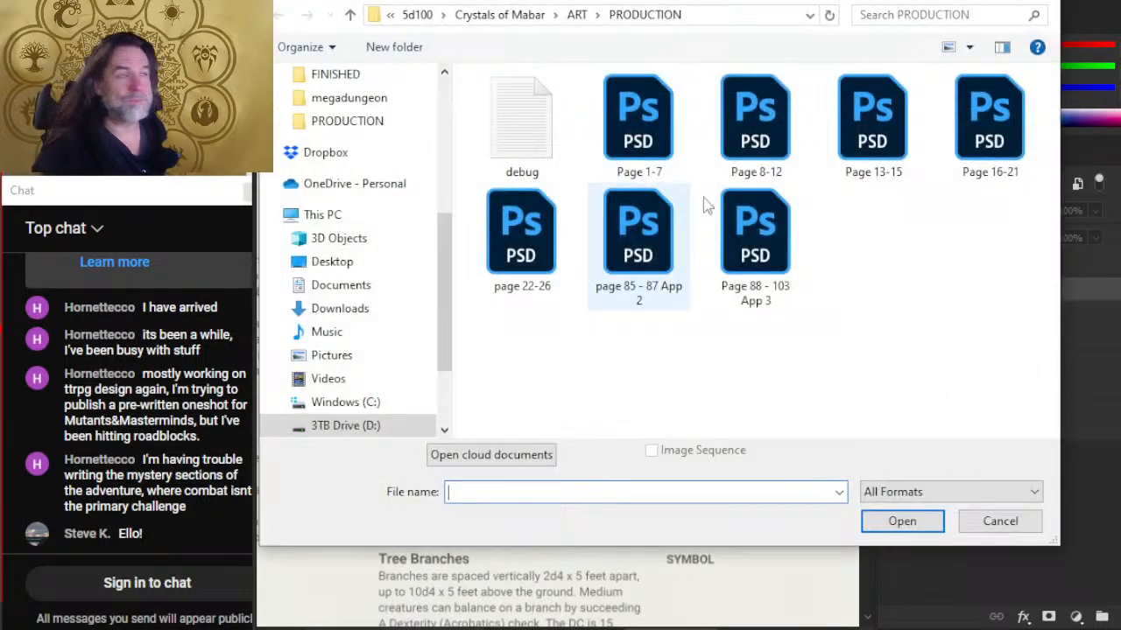
left_click(576, 15)
double_click(518, 119)
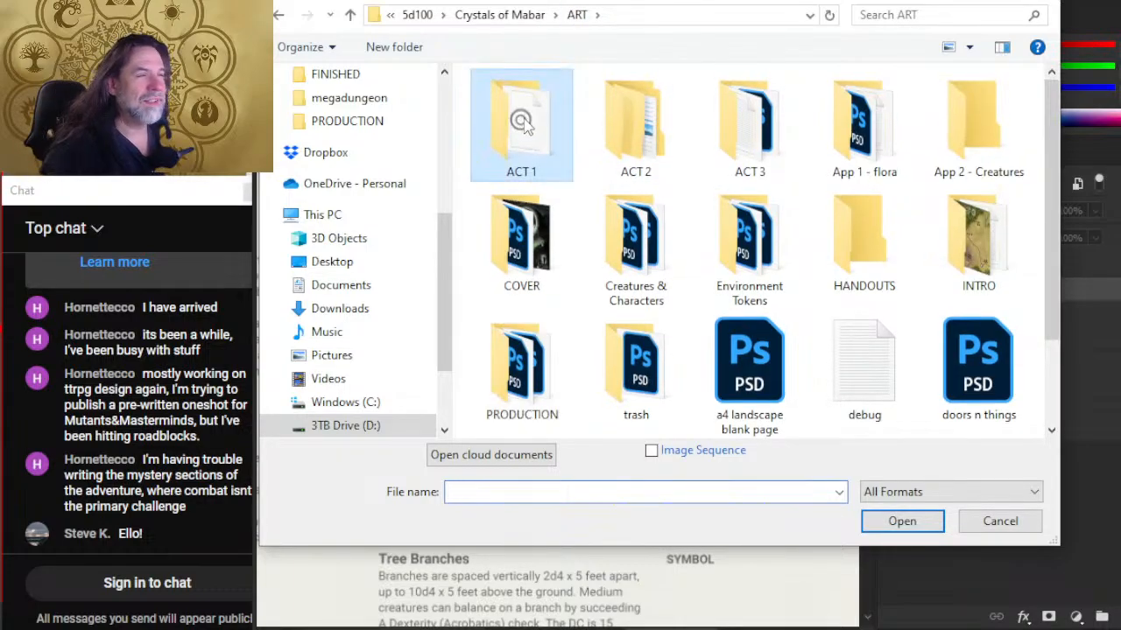
double_click(644, 136)
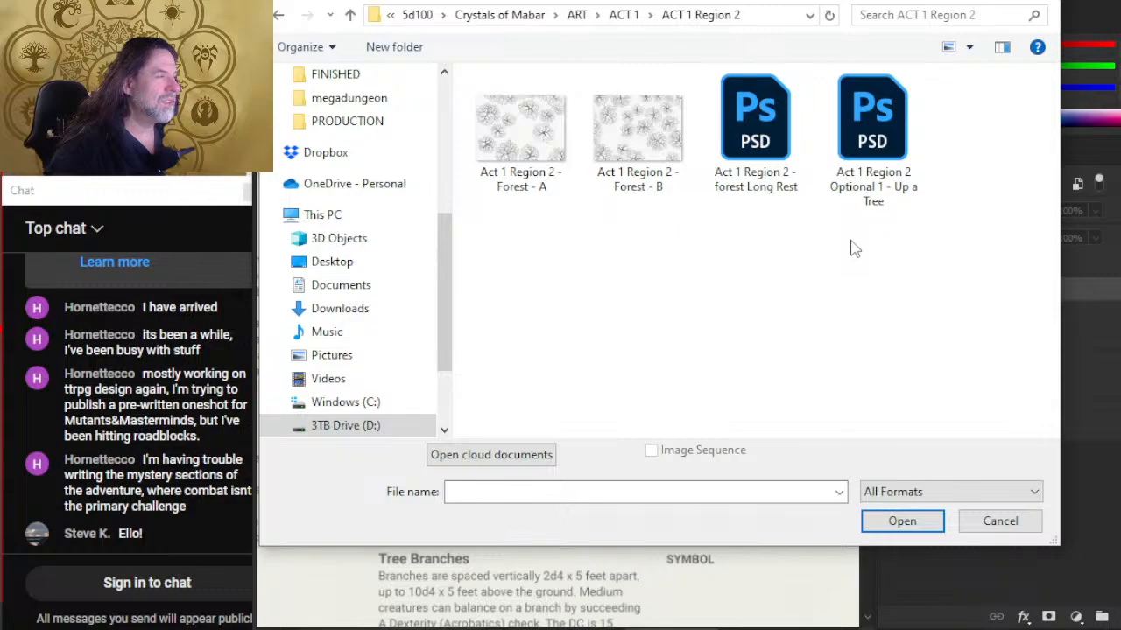
double_click(758, 144)
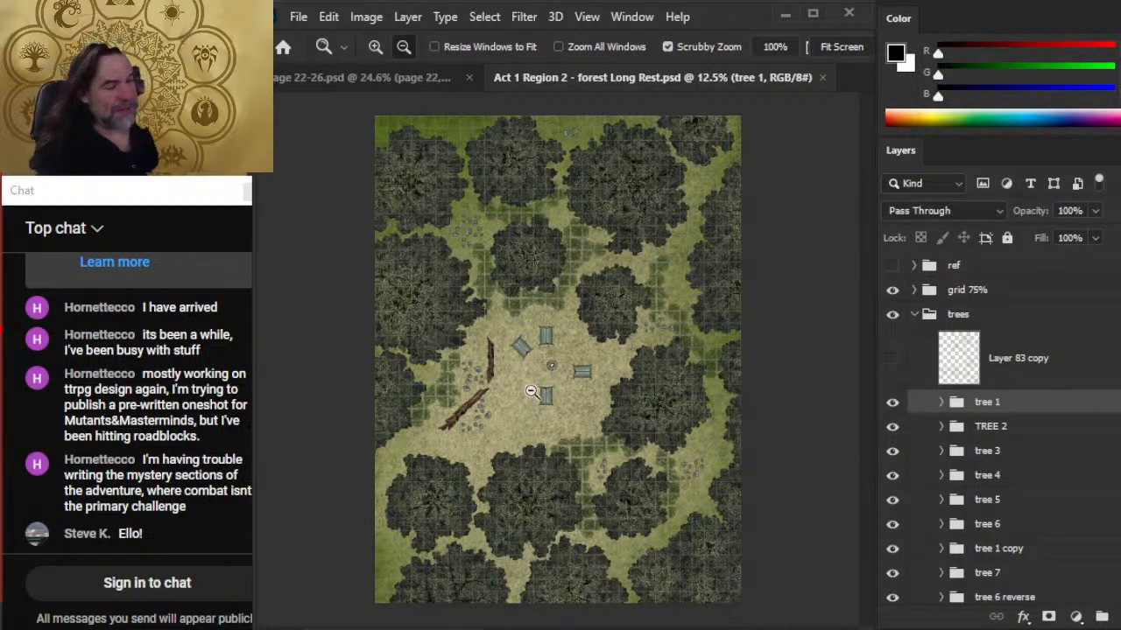
- Identify which tree on the map belongs to the tree 1 group by toggling its visibility, and expand that group
left_click_drag(535, 383, 598, 385)
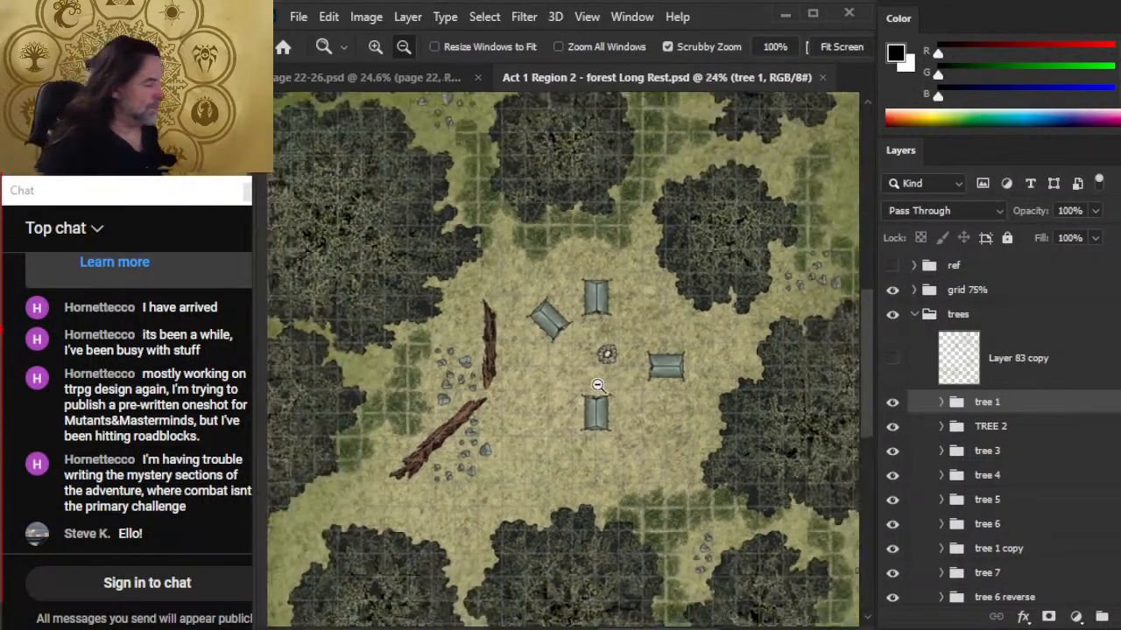
left_click(892, 403)
left_click(892, 403)
left_click_drag(779, 278, 685, 522)
left_click(893, 404)
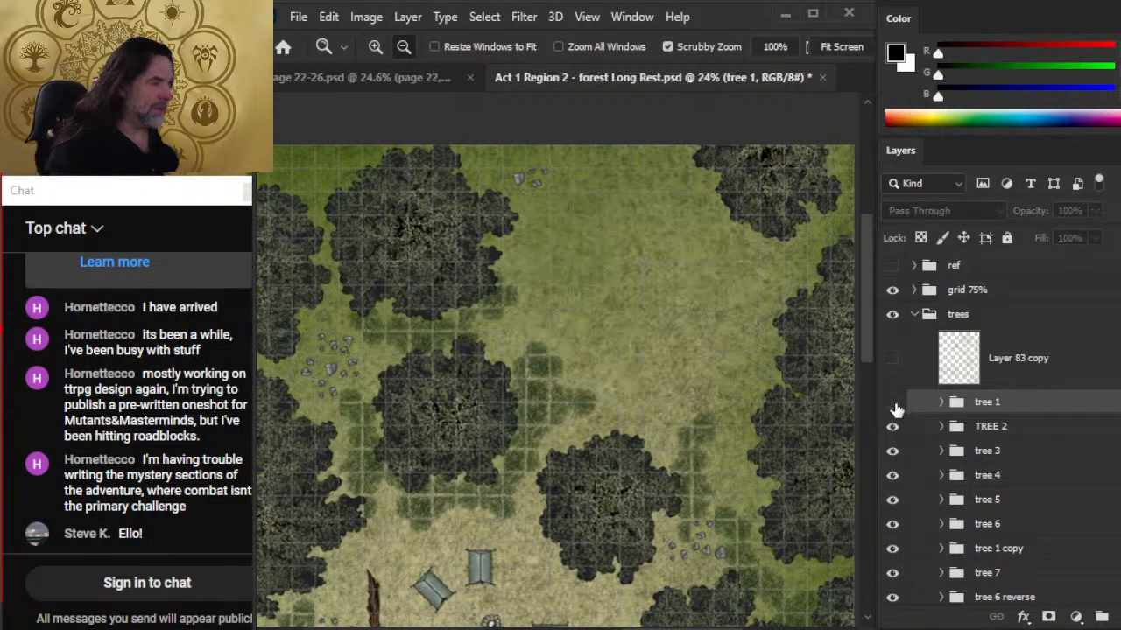
left_click(897, 404)
left_click(942, 405)
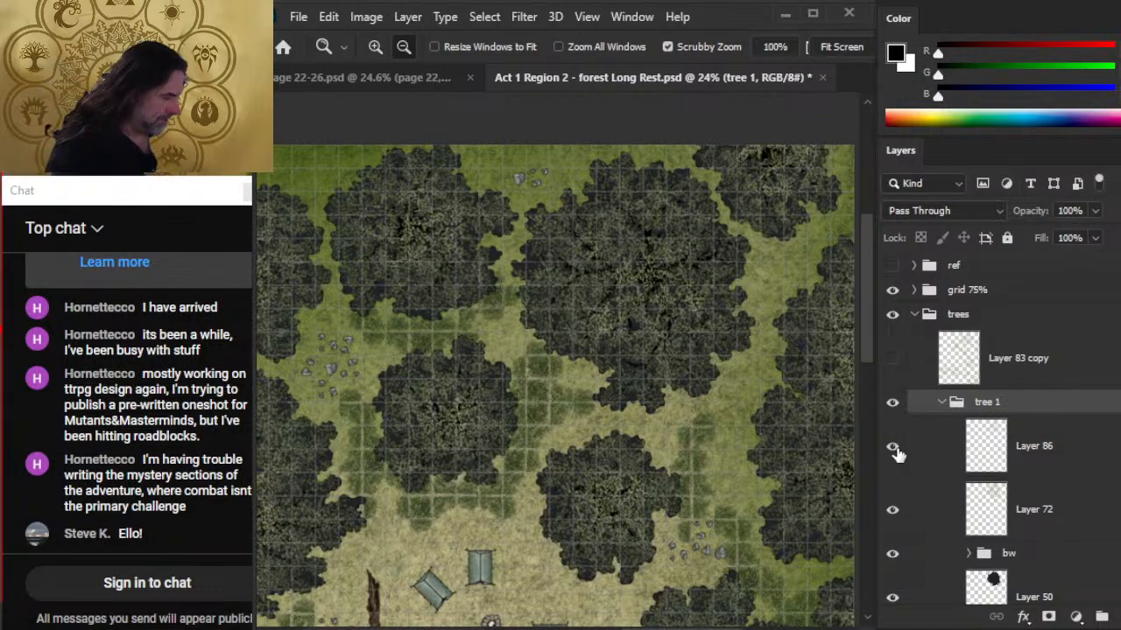
- Toggle the visibility of Layer 86 and Layer 50 in the tree 1 group to see what each contributes
left_click(893, 448)
left_click(893, 448)
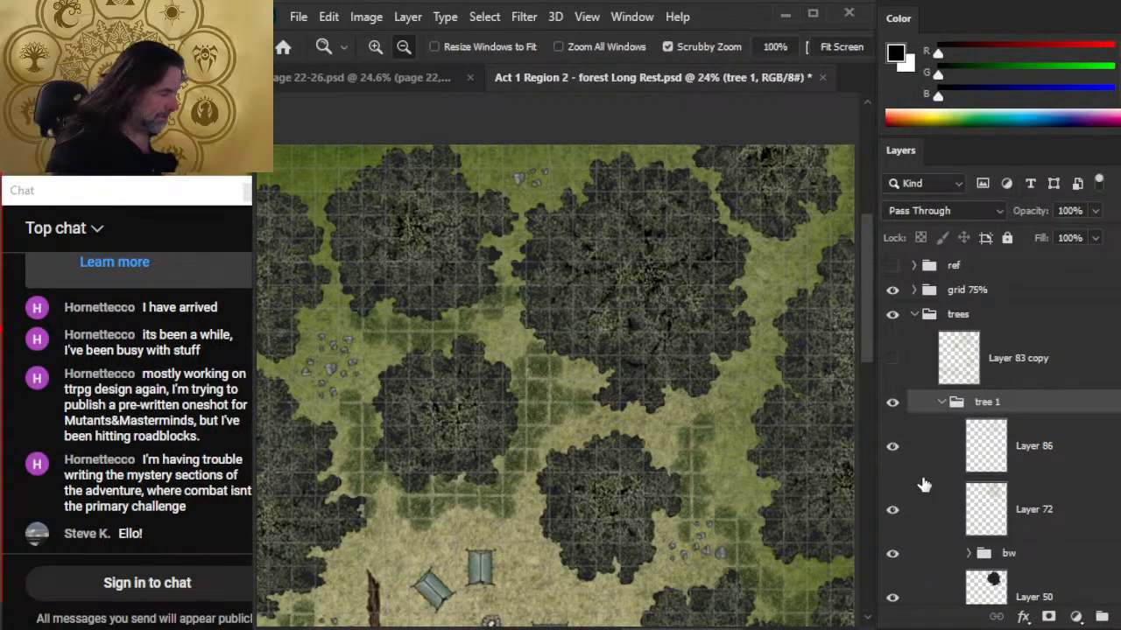
left_click(1110, 448)
scroll(1007, 438, "down", 3)
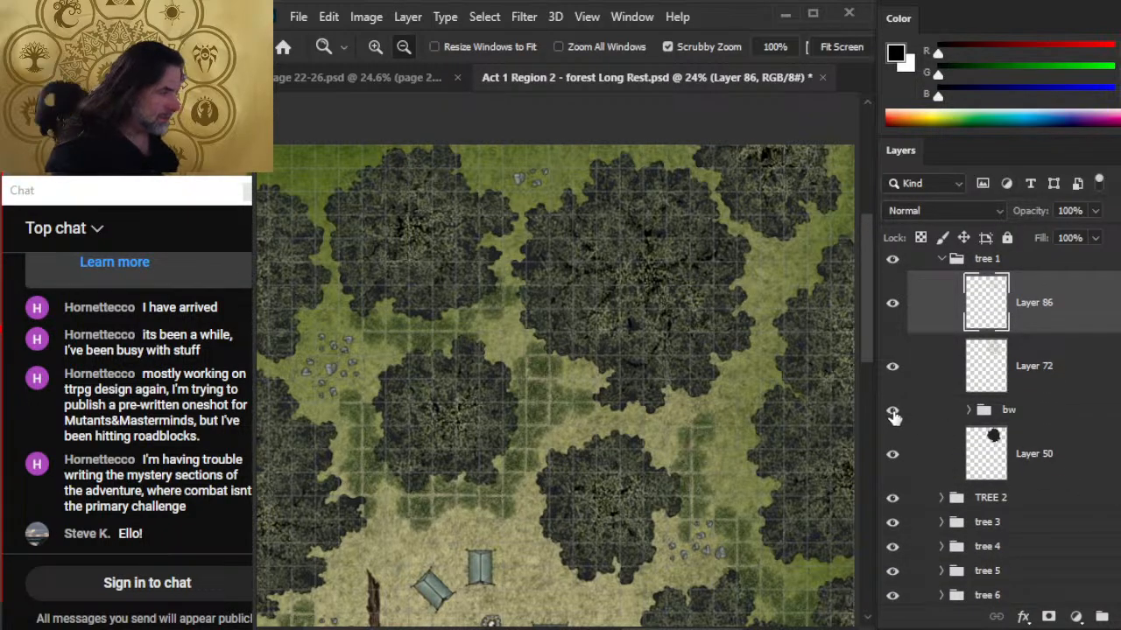
left_click(893, 456)
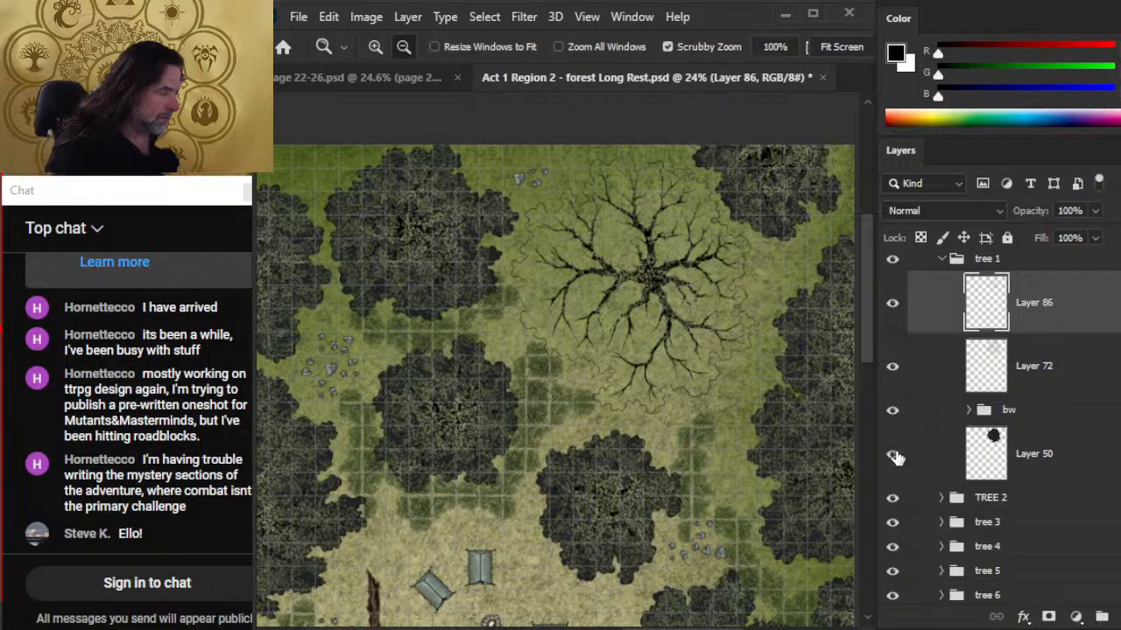
left_click(893, 456)
left_click(893, 456)
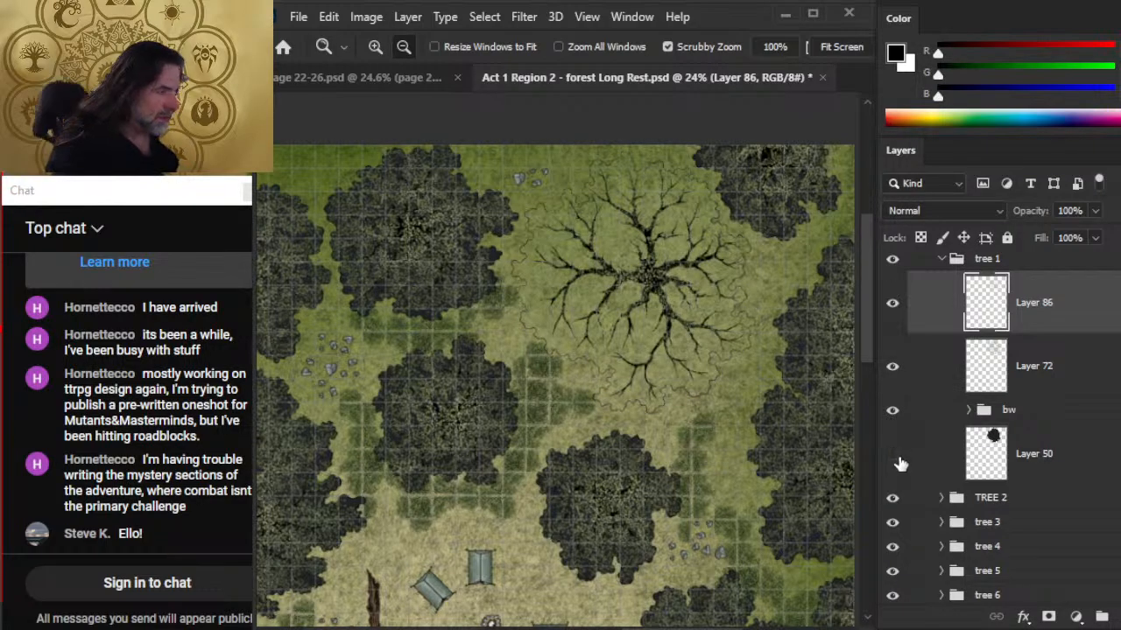
left_click(893, 453)
mouse_move(928, 452)
left_mouse_down()
mouse_move(931, 365)
mouse_move(930, 446)
left_mouse_up()
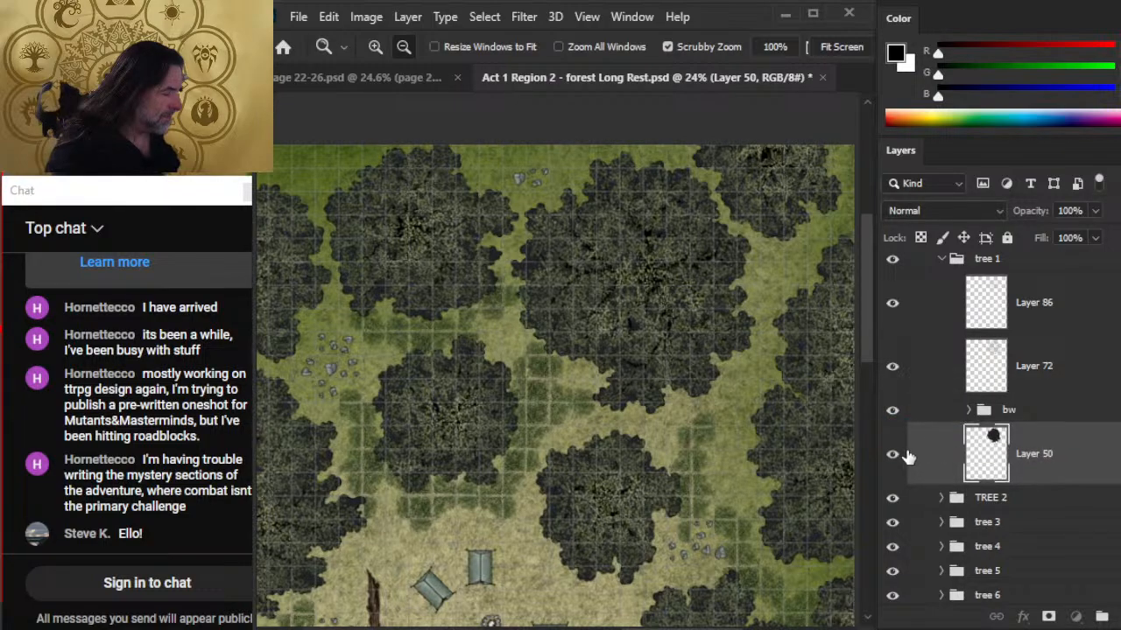
- Temporarily hide Layer 50, Layer 72 and Layer 86 to inspect tree 1's bare branches, and show the three layers again
left_click(893, 456)
left_click(893, 366)
left_click(893, 302)
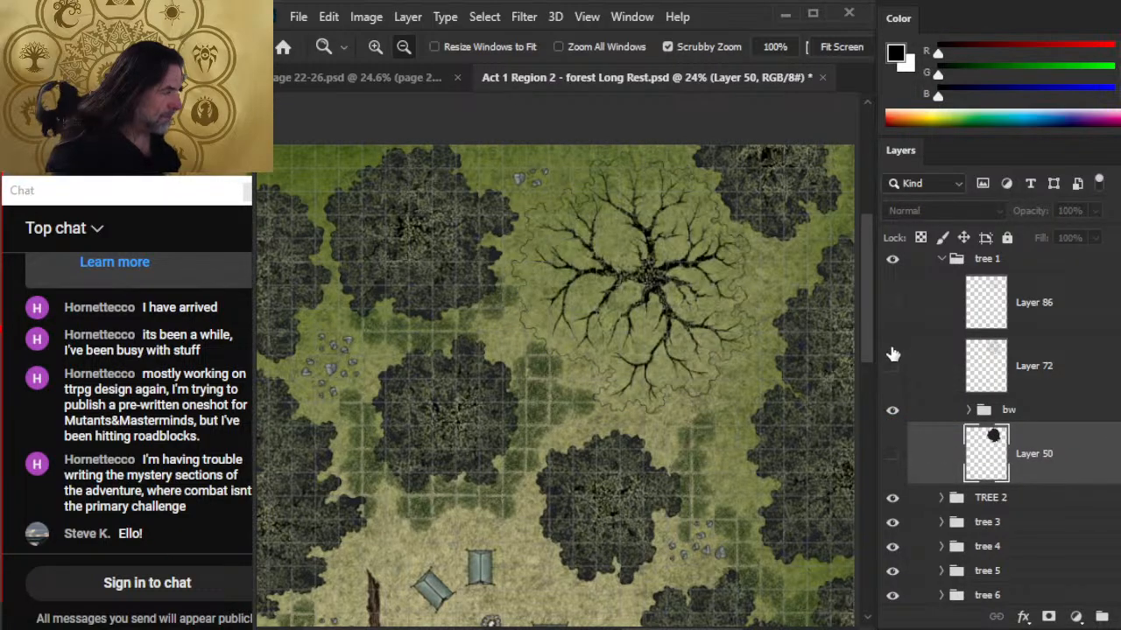
scroll(692, 263, "up", 3)
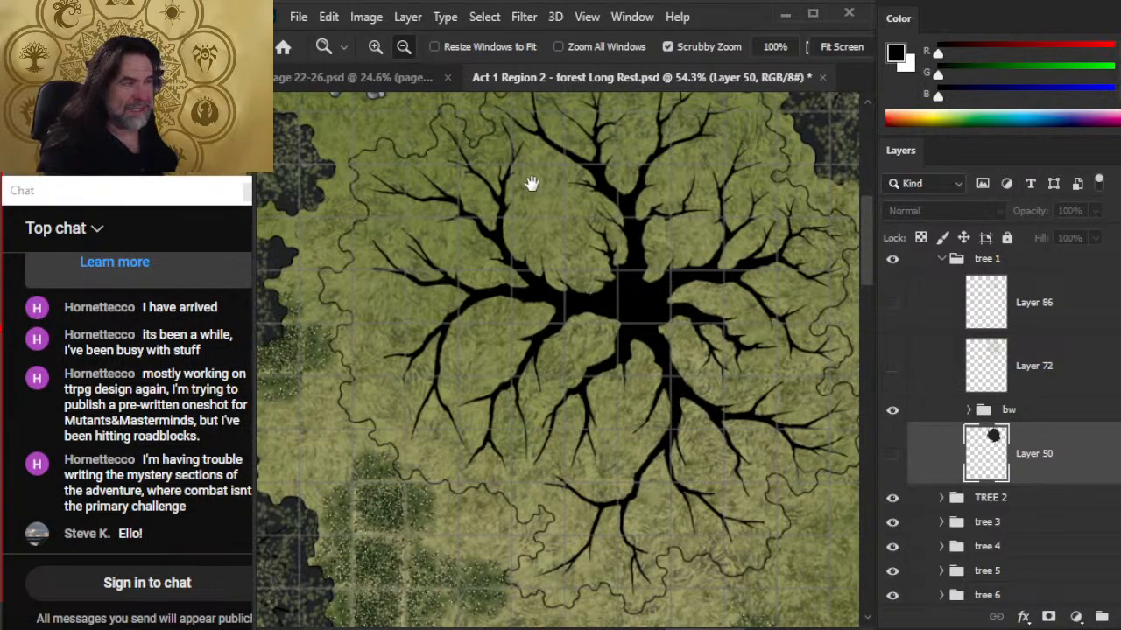
left_click_drag(530, 180, 536, 325)
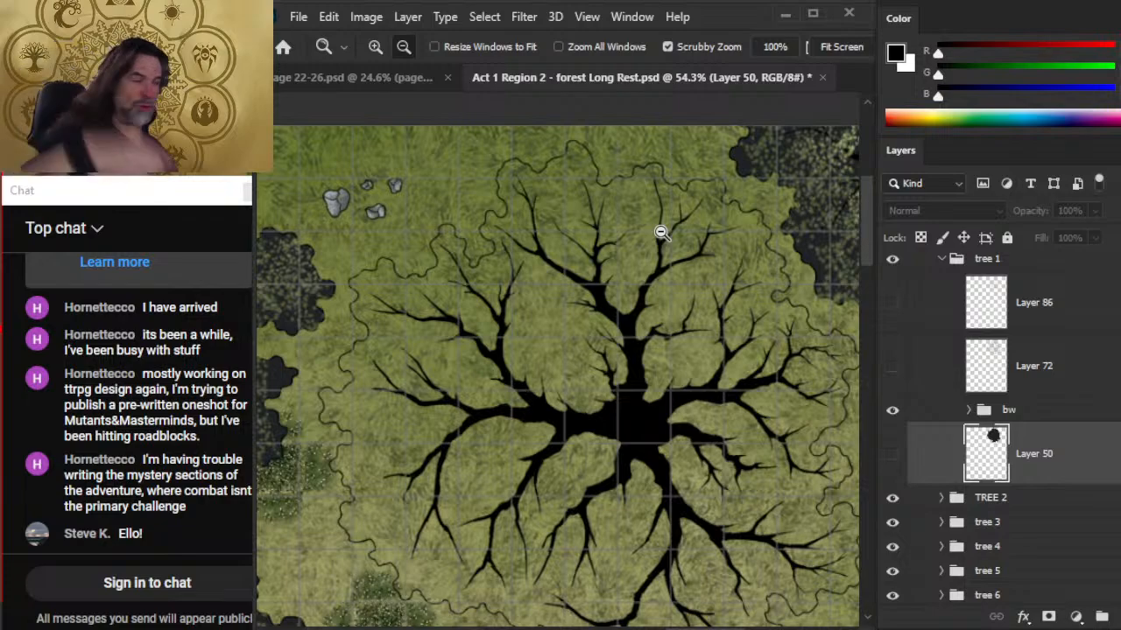
scroll(691, 491, "down", 3)
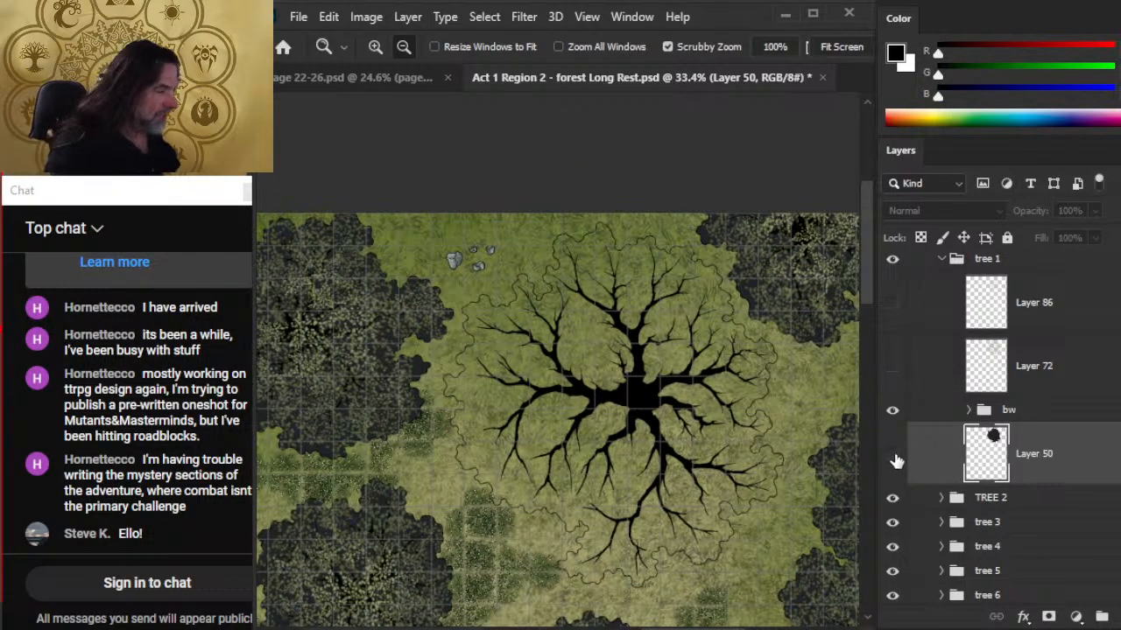
left_click(894, 457)
left_click(892, 367)
left_click(892, 303)
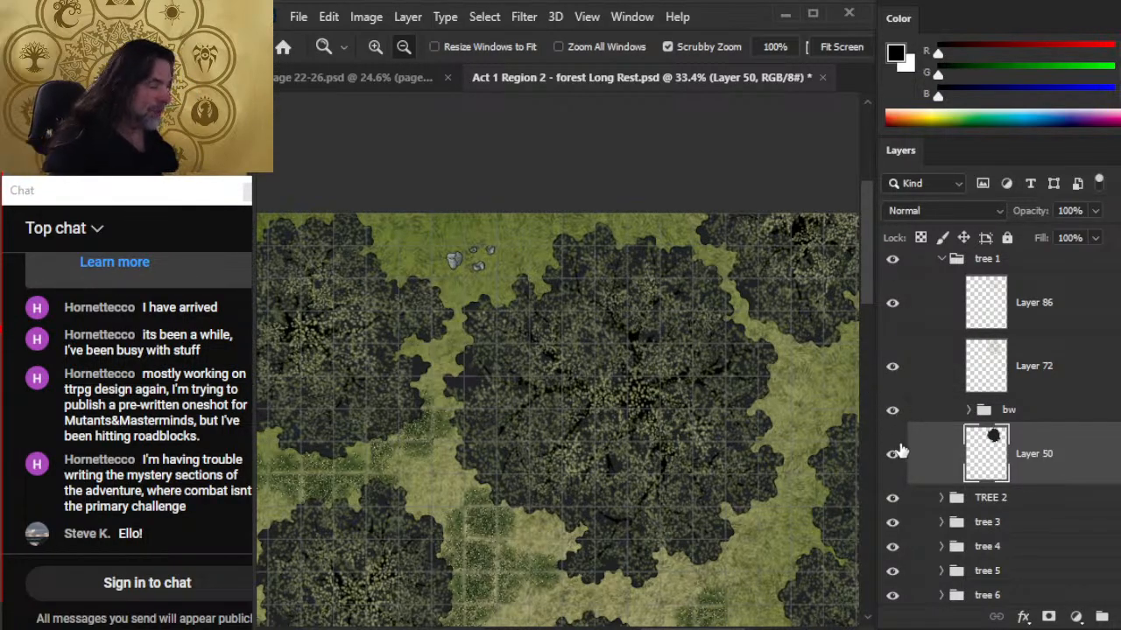
- Duplicate the bw group inside tree 1 and place the copy beneath Layer 50
left_click(945, 413)
right_click(935, 410)
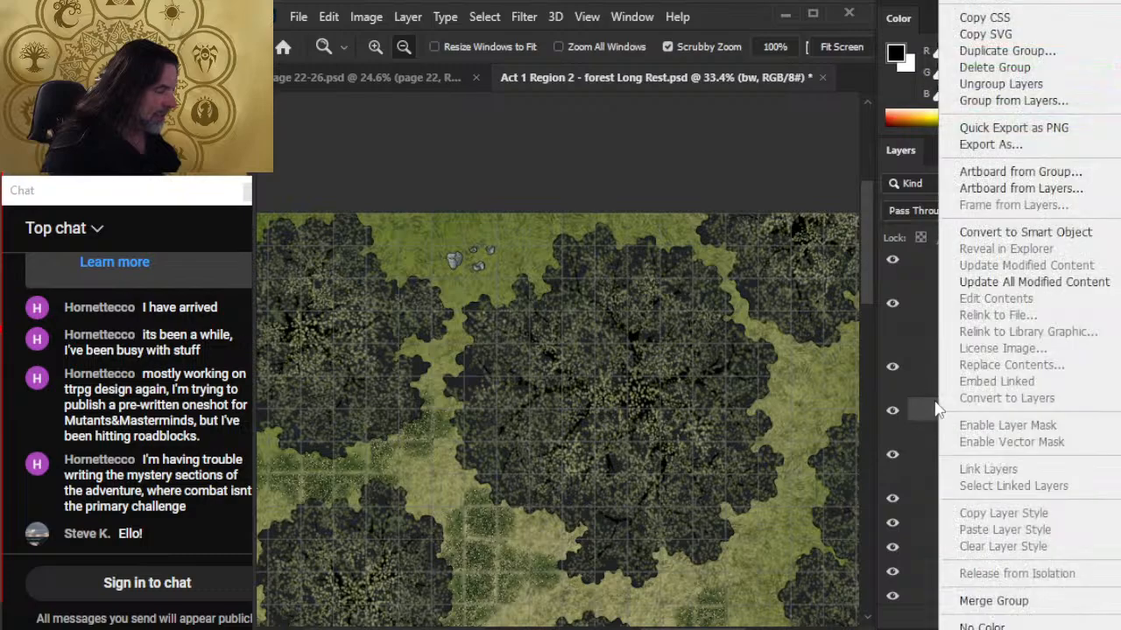
left_click(1006, 50)
key("Return")
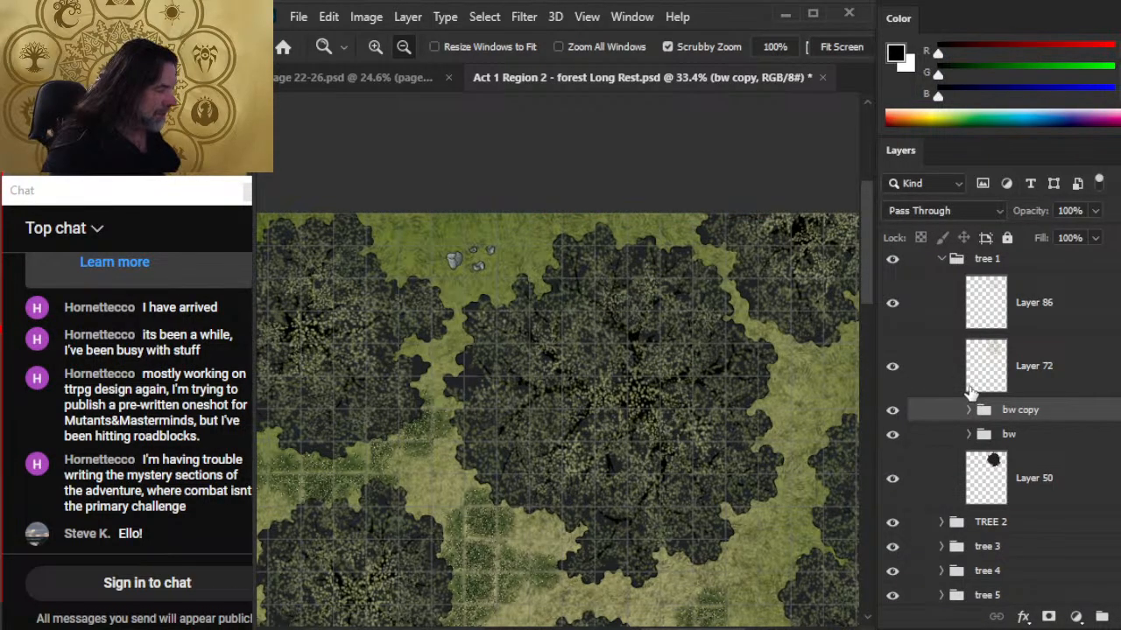
right_click(928, 376)
left_click(944, 368)
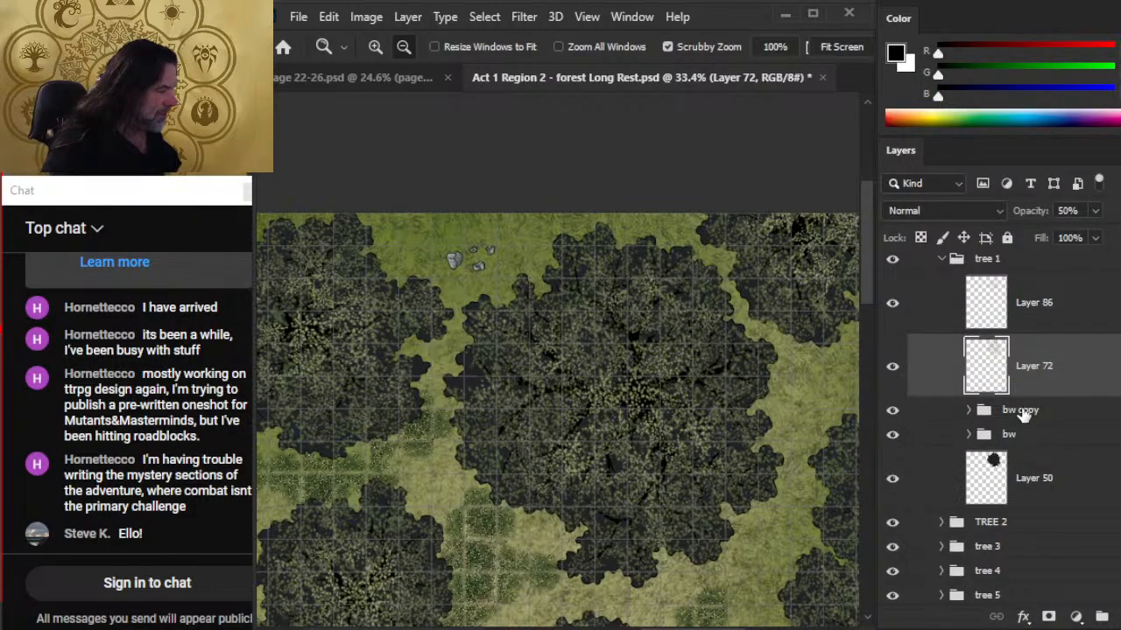
left_click_drag(1020, 415, 1018, 490)
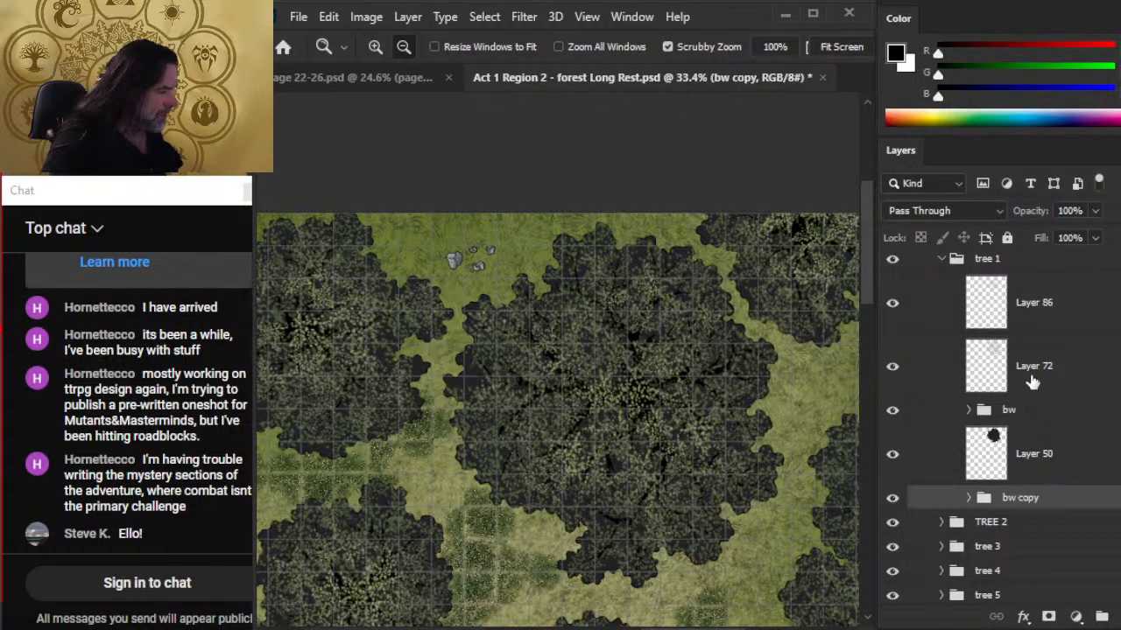
left_click_drag(1033, 381, 1022, 483)
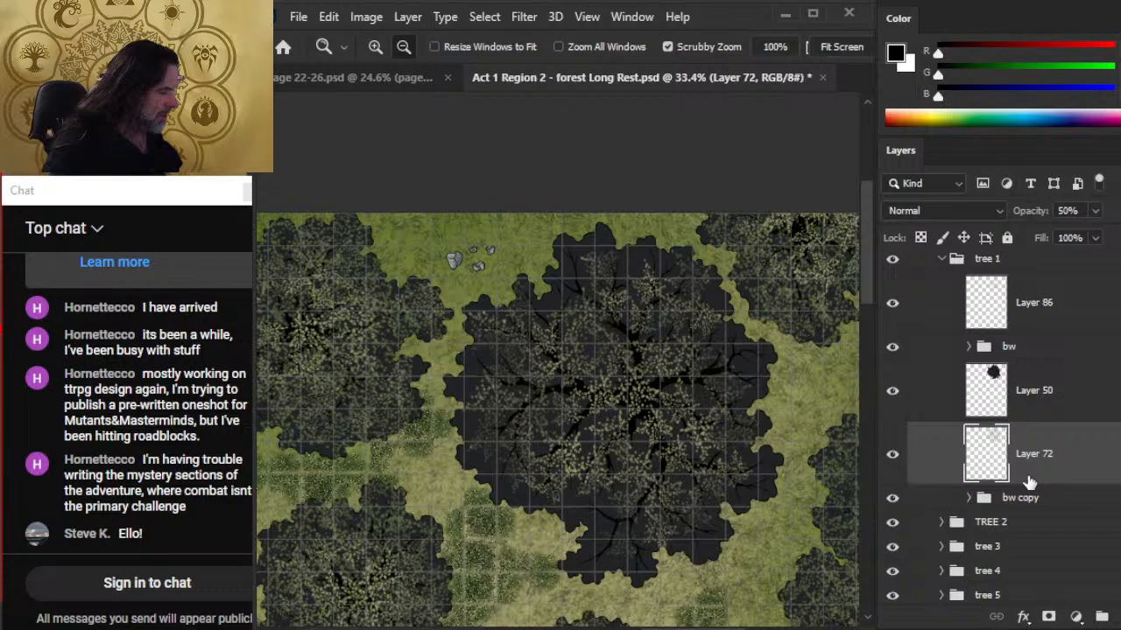
left_click(1041, 397)
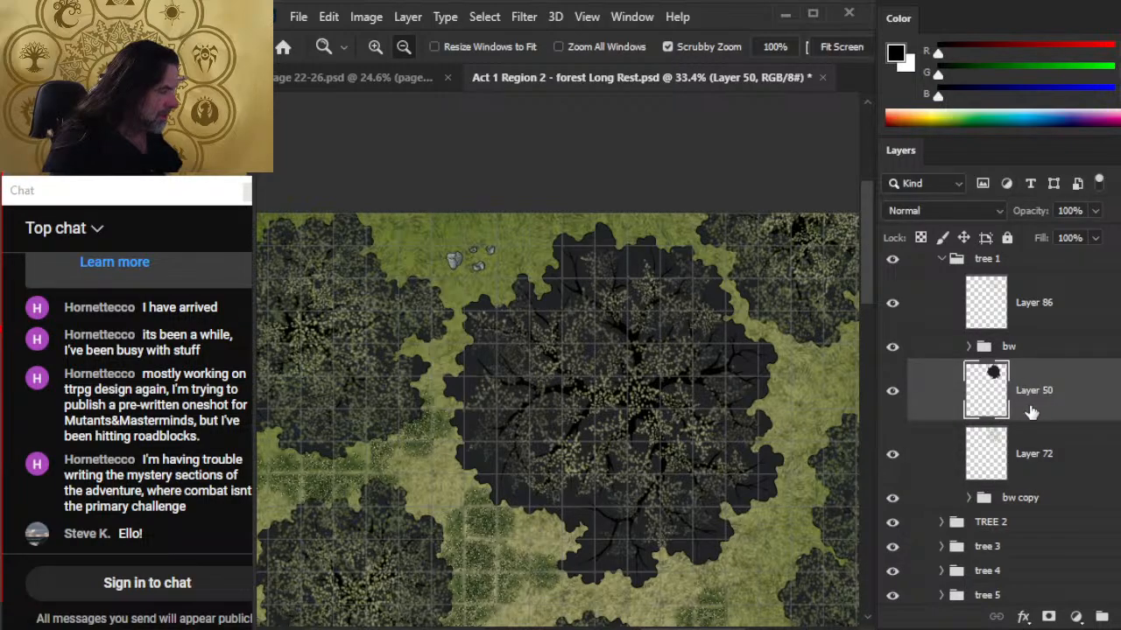
left_click_drag(1033, 446, 1028, 344)
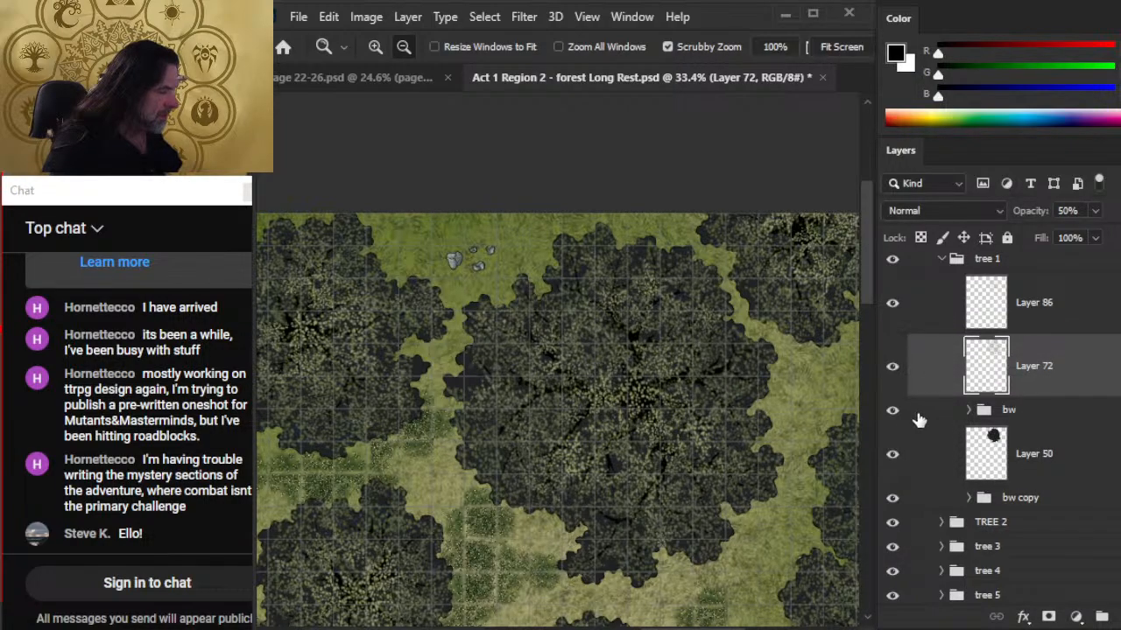
- Group Layer 86, Layer 72, bw and Layer 50 inside tree 1, and hide the new group
left_click_drag(944, 456, 959, 438)
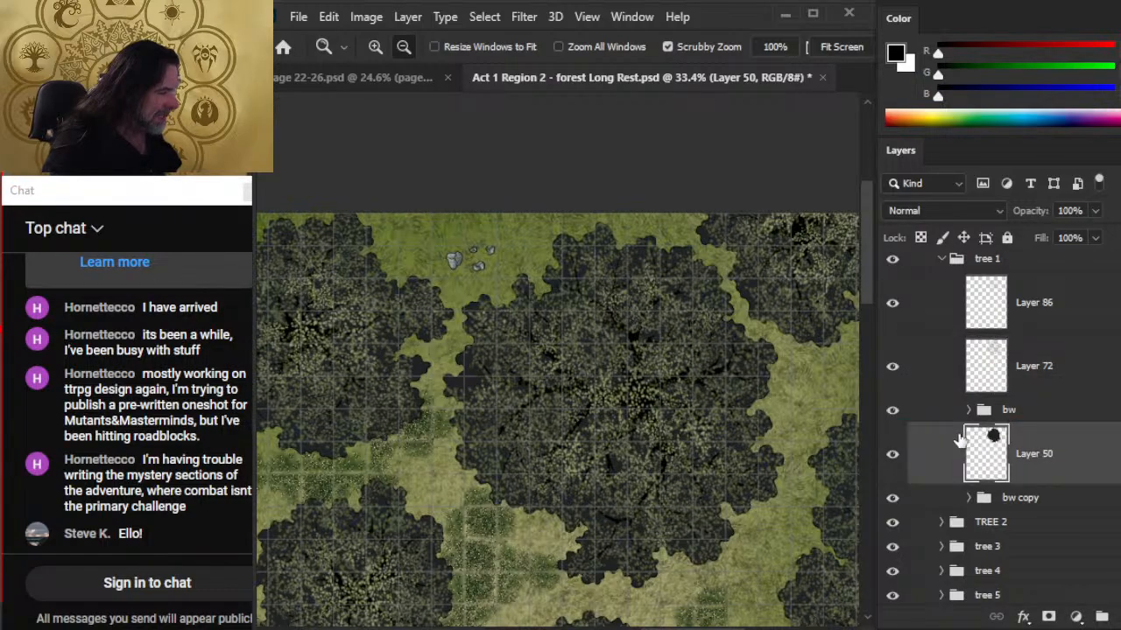
left_click(1050, 308, "ctrl")
left_click(1056, 368, "ctrl")
key("ctrl+g")
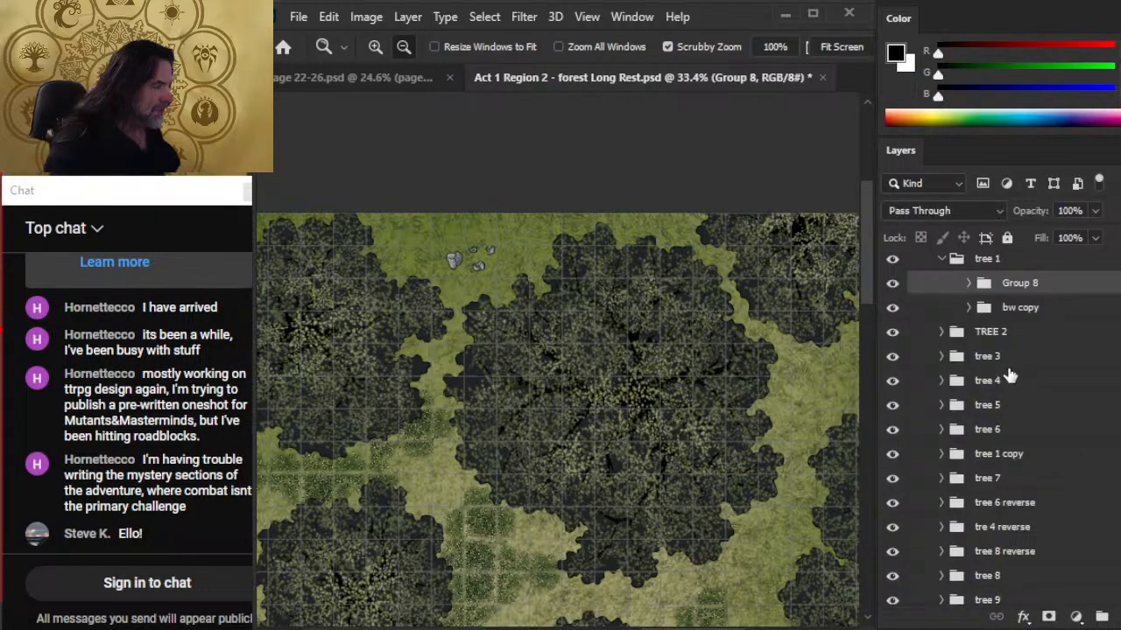
left_click(893, 282)
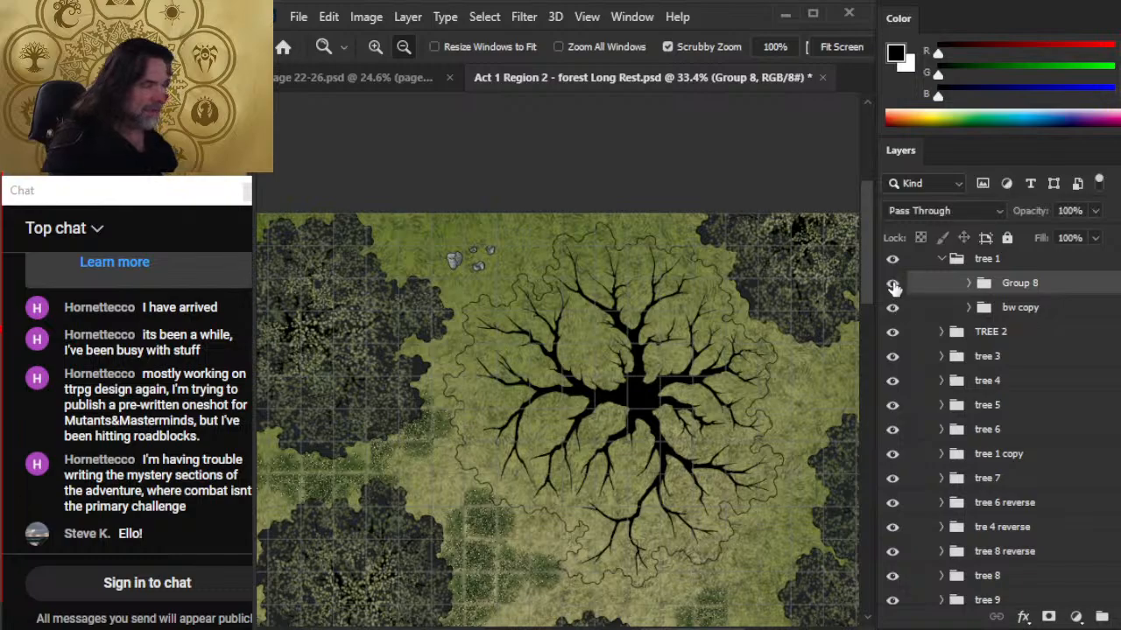
left_click(892, 283)
left_click(892, 282)
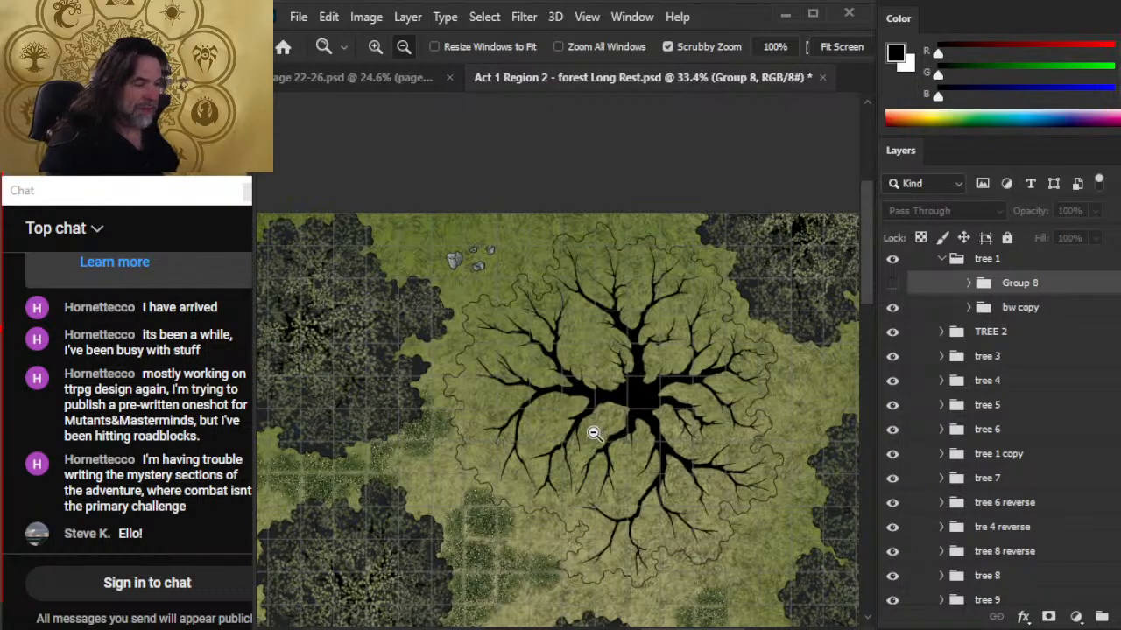
key("alt+Tab")
key("alt+Tab")
key("alt+Tab")
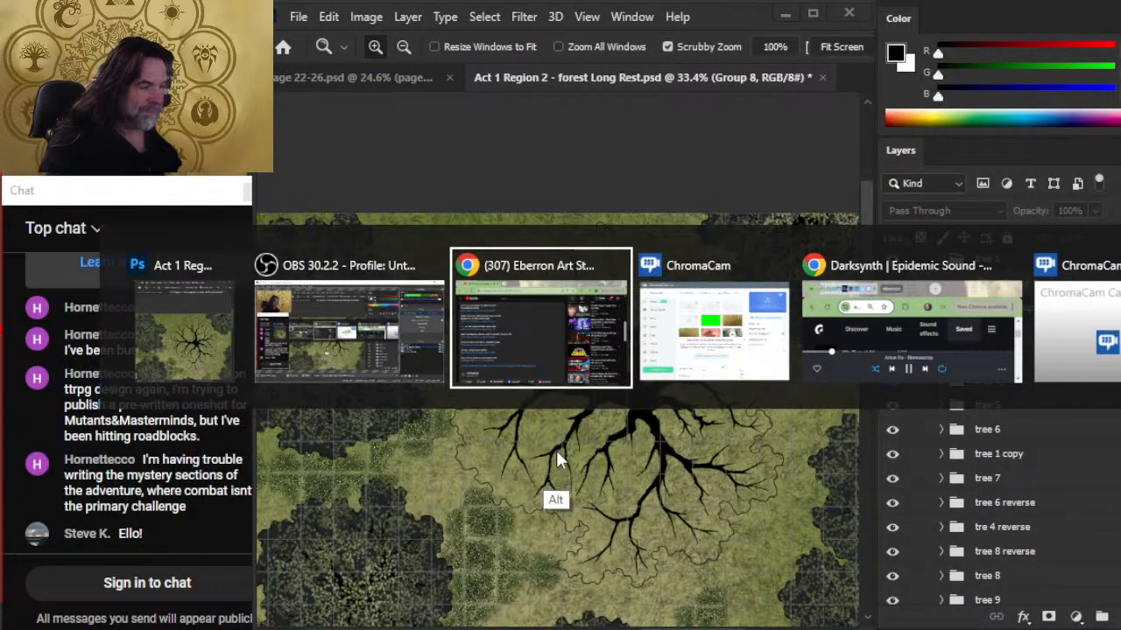
key("alt+shift+Tab")
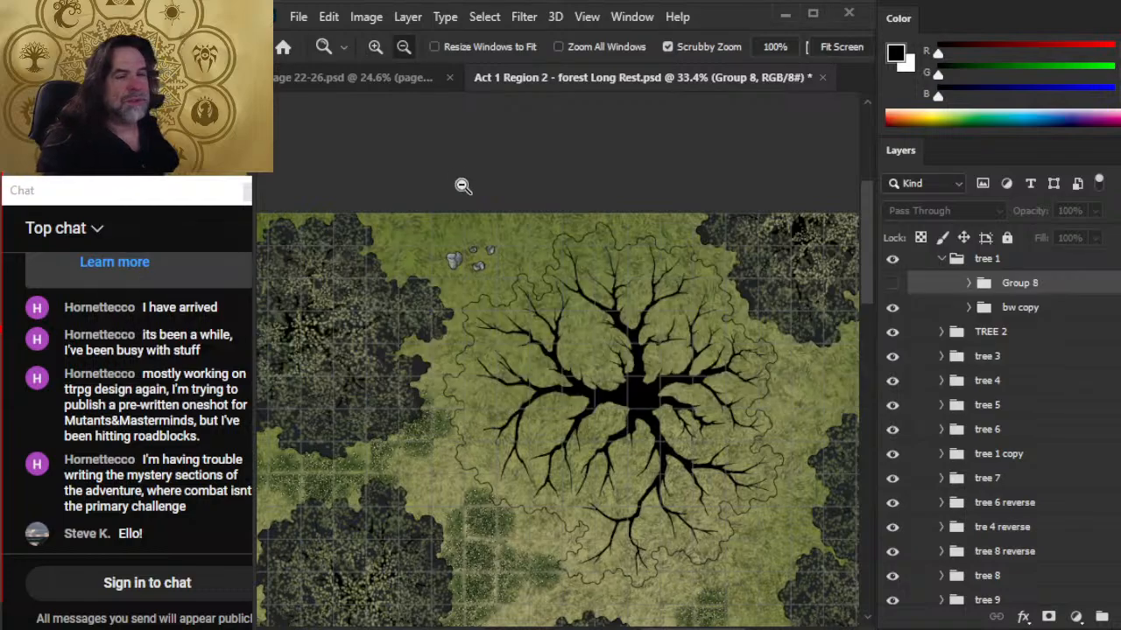
- Return to the page 22-26 document and reread the Unique Terrain entries down to Tree Branches
left_click(400, 75)
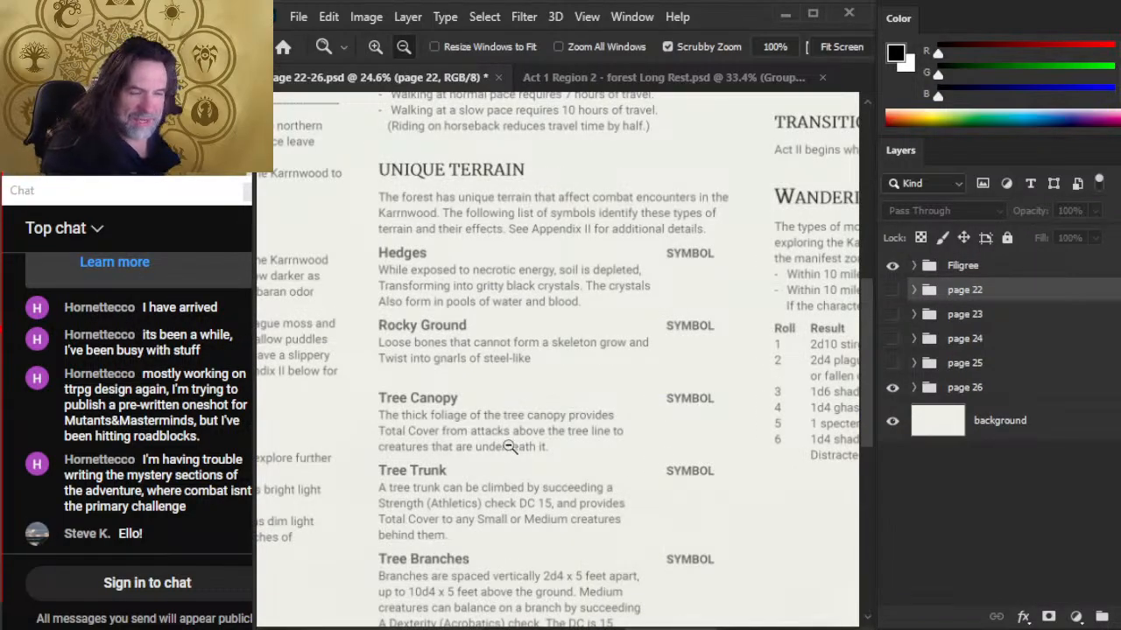
scroll(536, 483, "down", 2)
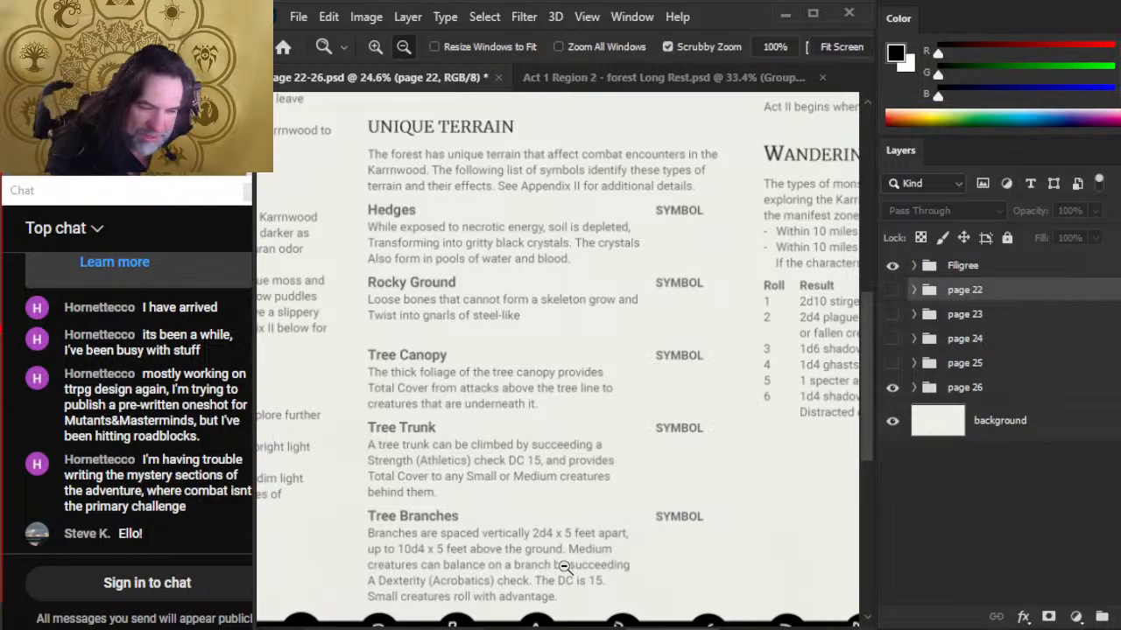
scroll(565, 556, "down", 3)
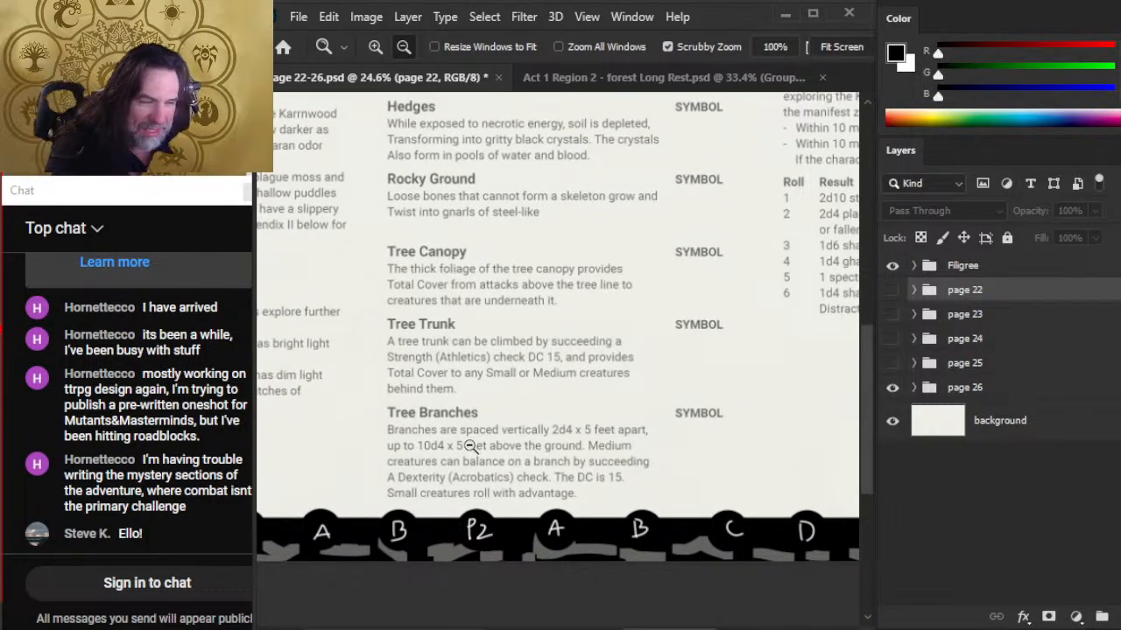
key("alt+Tab")
key("alt+Tab")
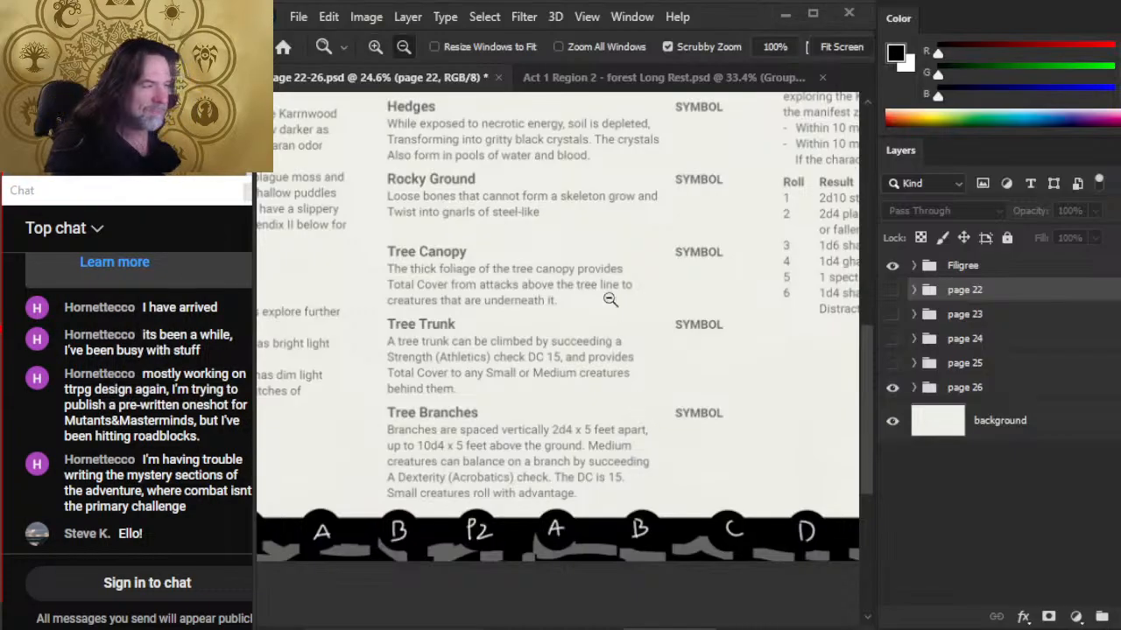
- Inspect tree 1's bare branches in the forest Long Rest map and compare them with page 26's Unique Terrain entries
left_click(619, 77)
left_click_drag(601, 268, 665, 280)
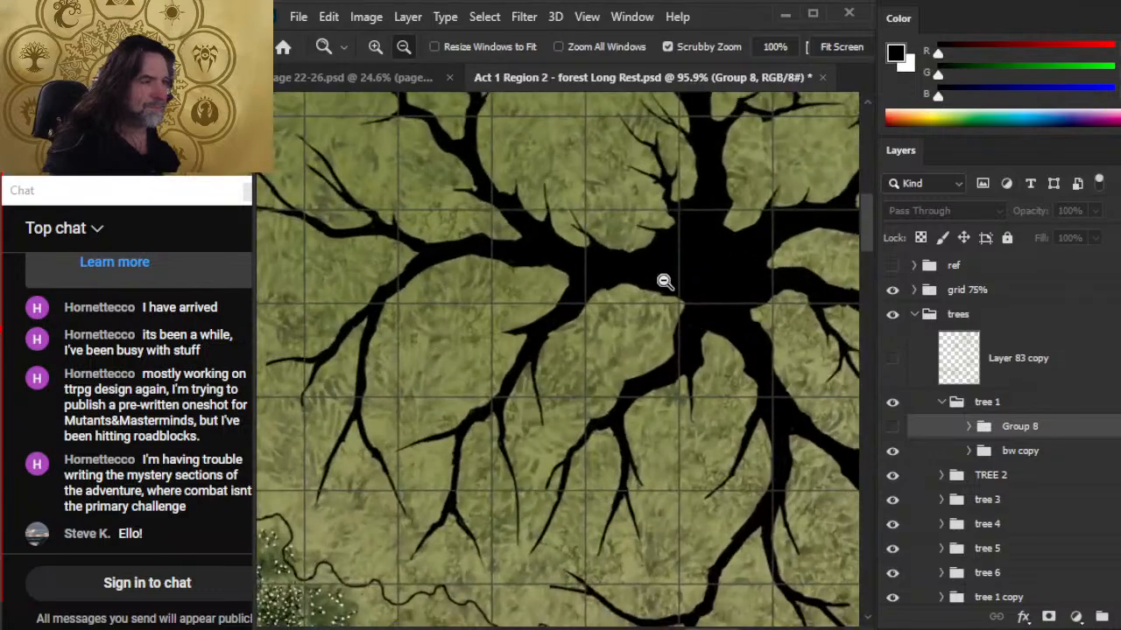
left_click(559, 278, "alt")
left_click(420, 78)
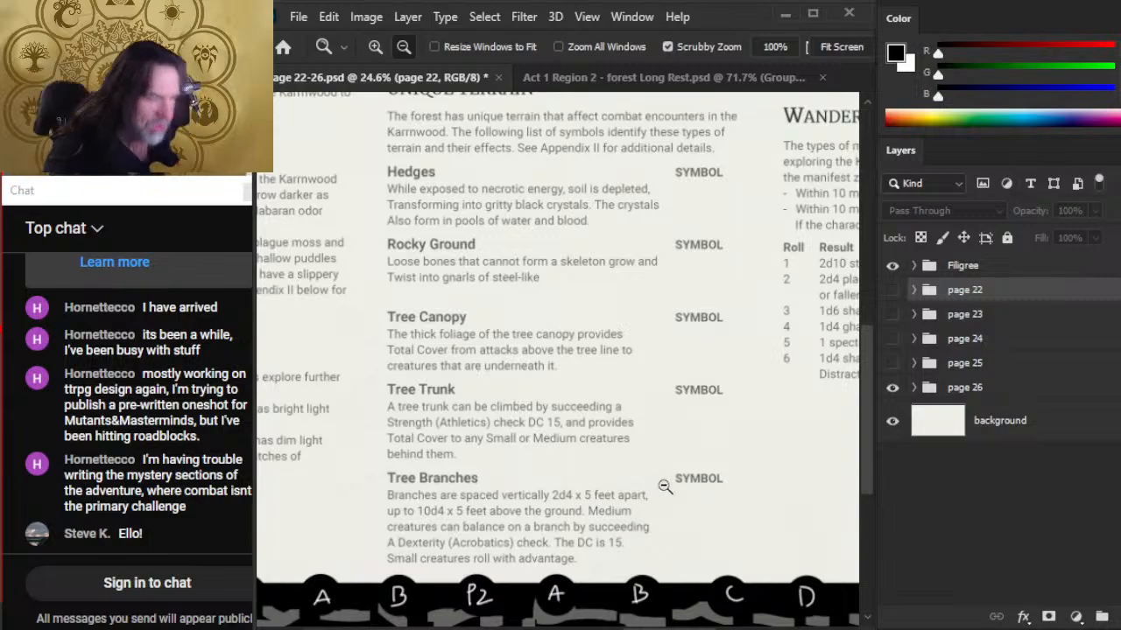
left_click_drag(695, 521, 618, 508)
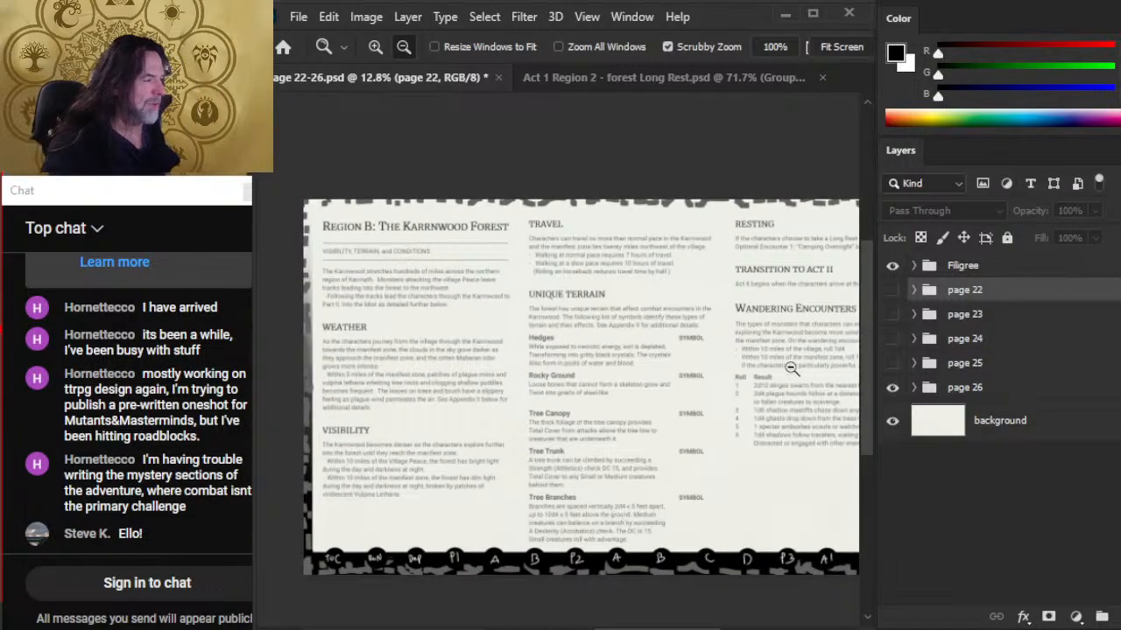
- Show page 25 instead of page 26 and read the Up a Tree encounter's introduction and plague hounds description
left_click(892, 387)
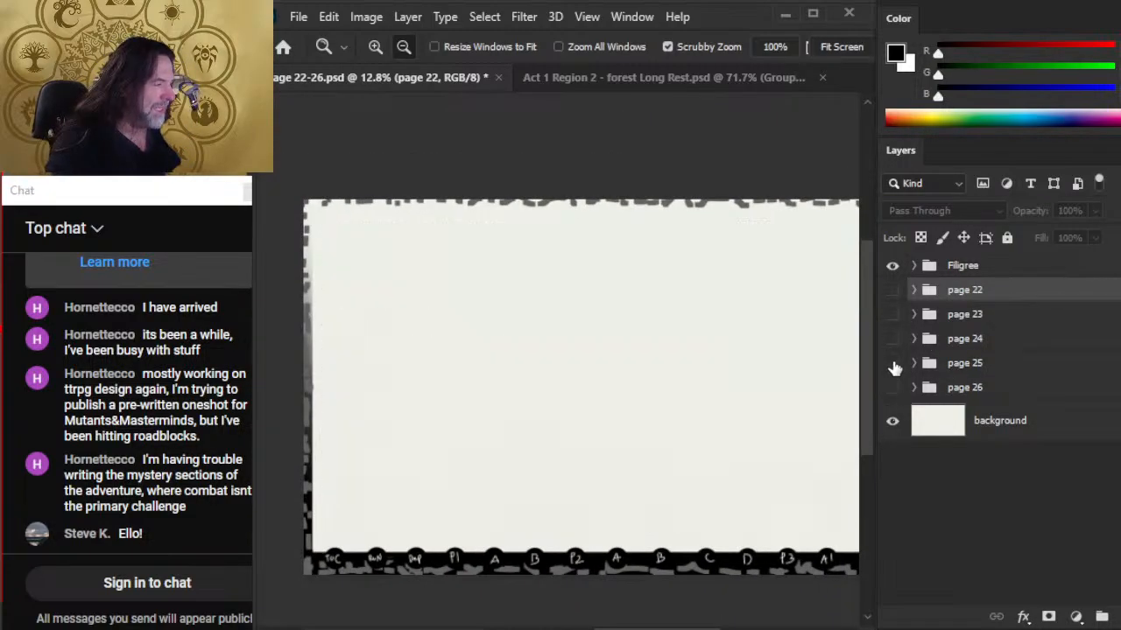
left_click(892, 362)
left_click_drag(459, 230, 663, 320)
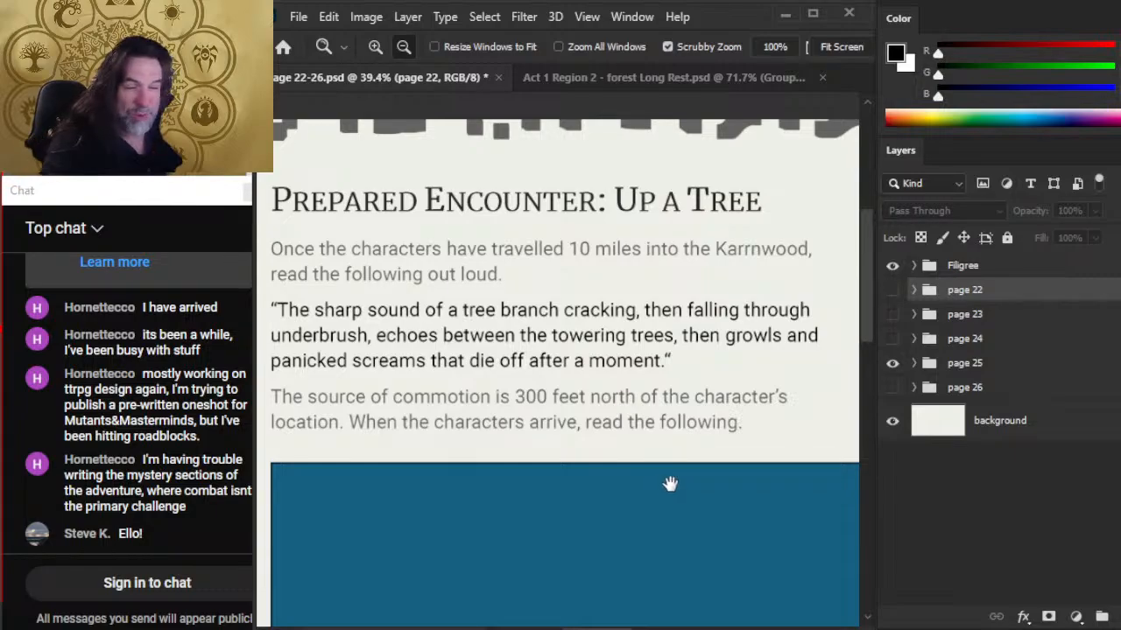
left_click_drag(688, 517, 720, 511)
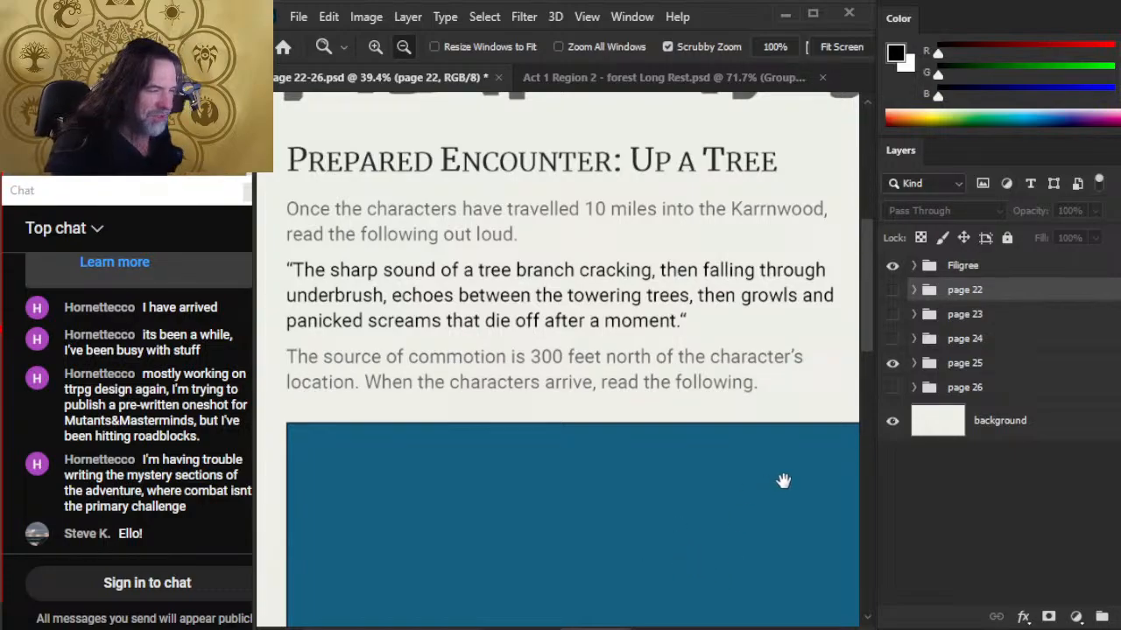
left_click_drag(784, 481, 692, 457)
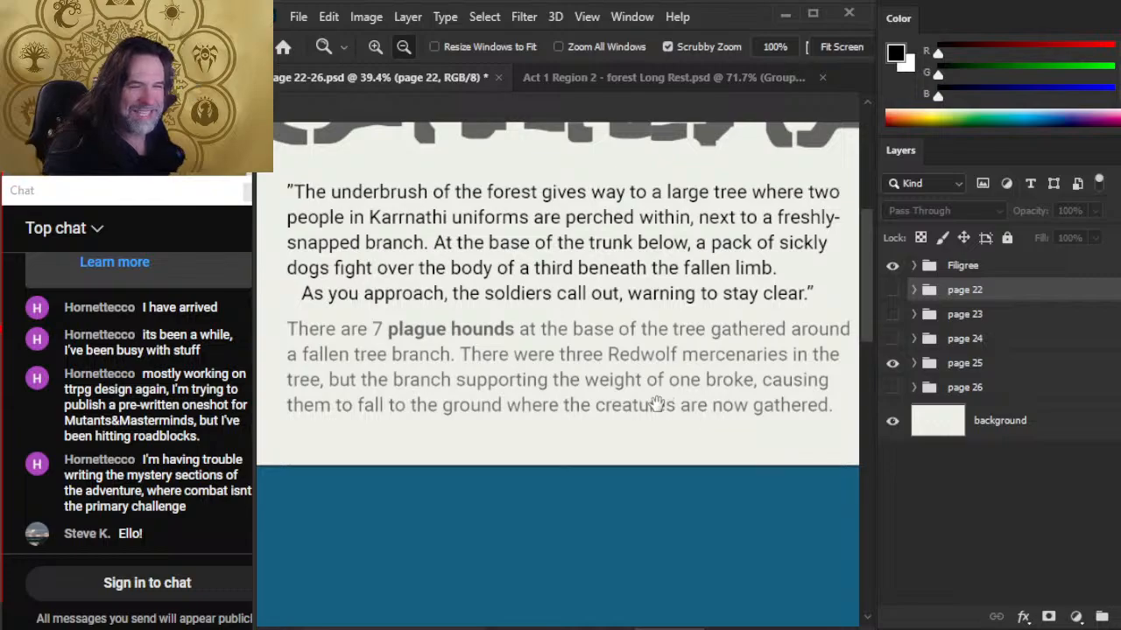
left_click_drag(798, 459, 770, 449)
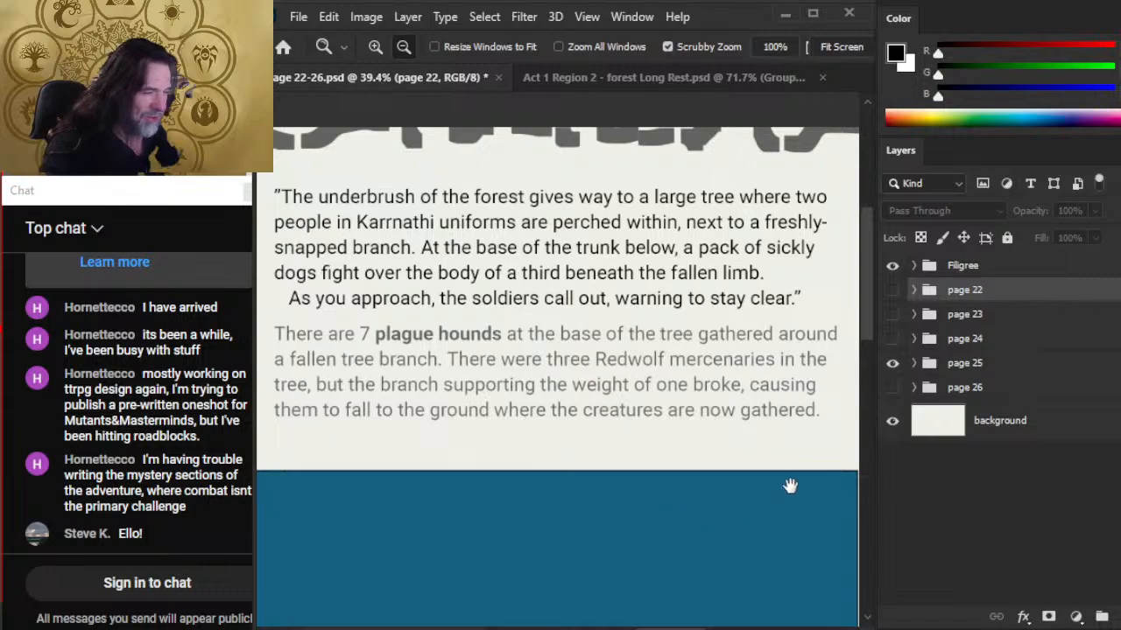
- Read page 25's last column, from the surviving mercenaries' information through the DC results table down to DC 25
left_click_drag(772, 370, 471, 362)
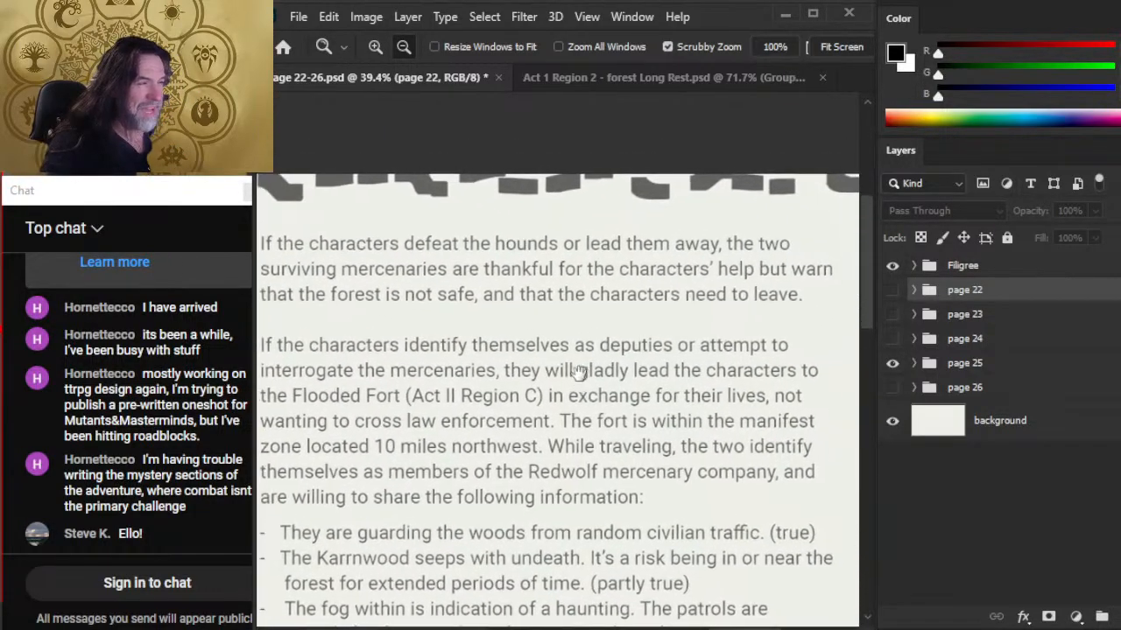
left_click_drag(591, 374, 599, 379)
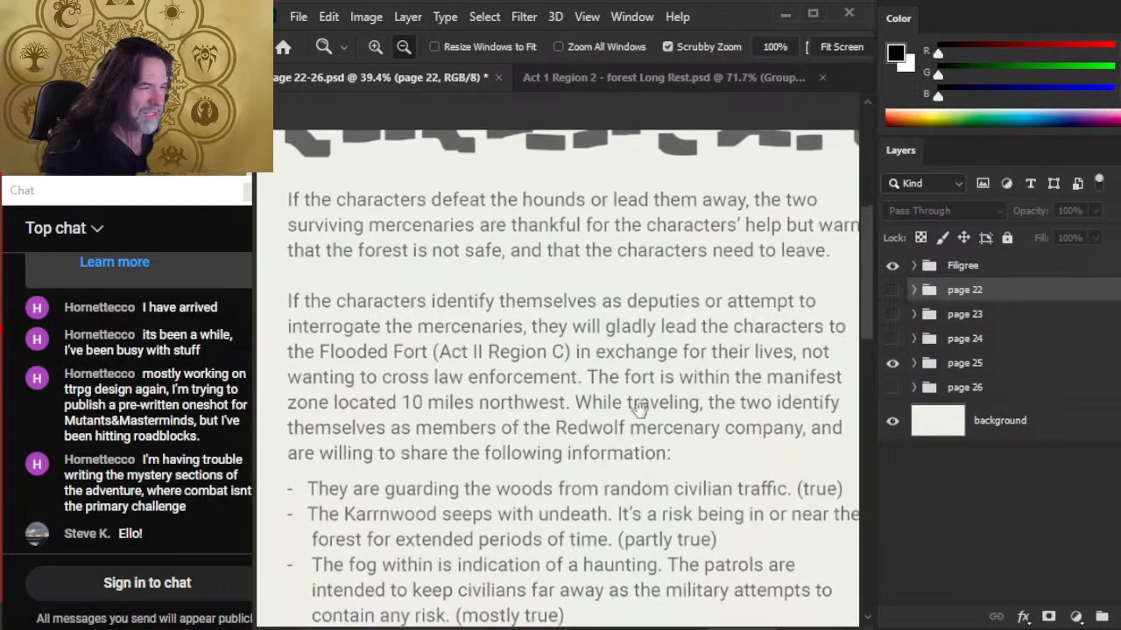
left_click_drag(640, 391, 627, 326)
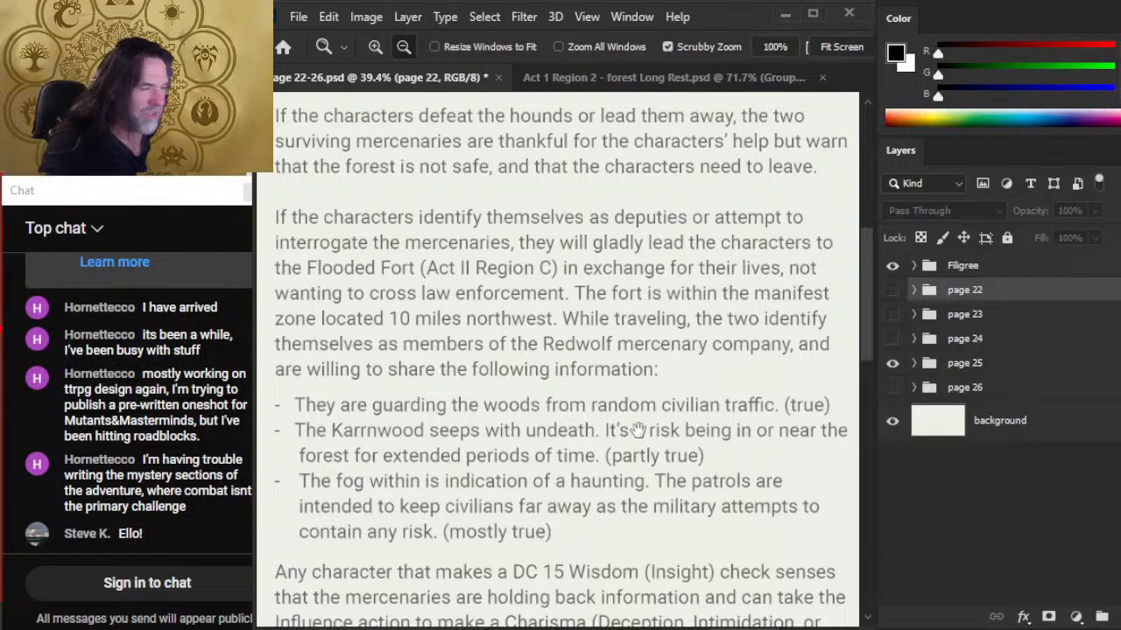
scroll(637, 429, "down", 2)
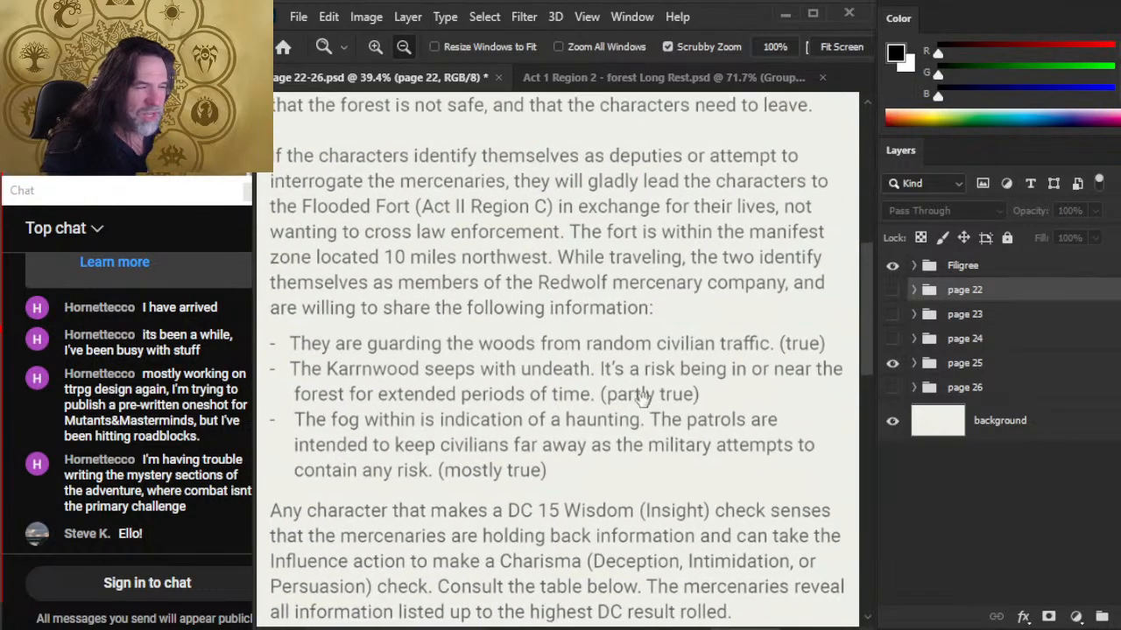
scroll(641, 396, "down", 2)
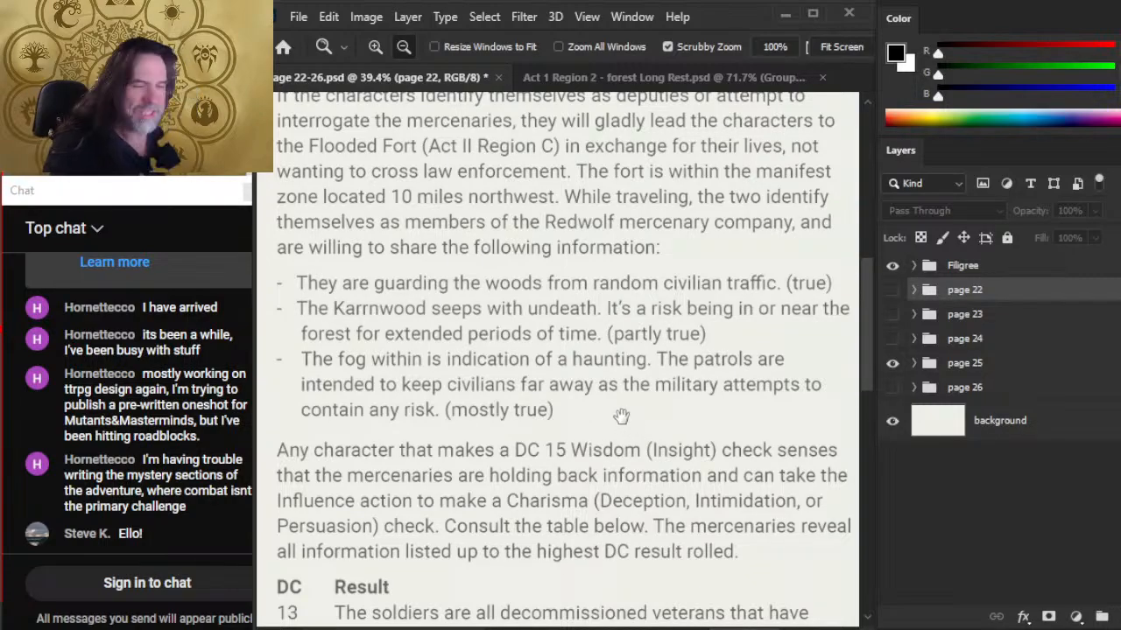
left_click_drag(636, 461, 645, 342)
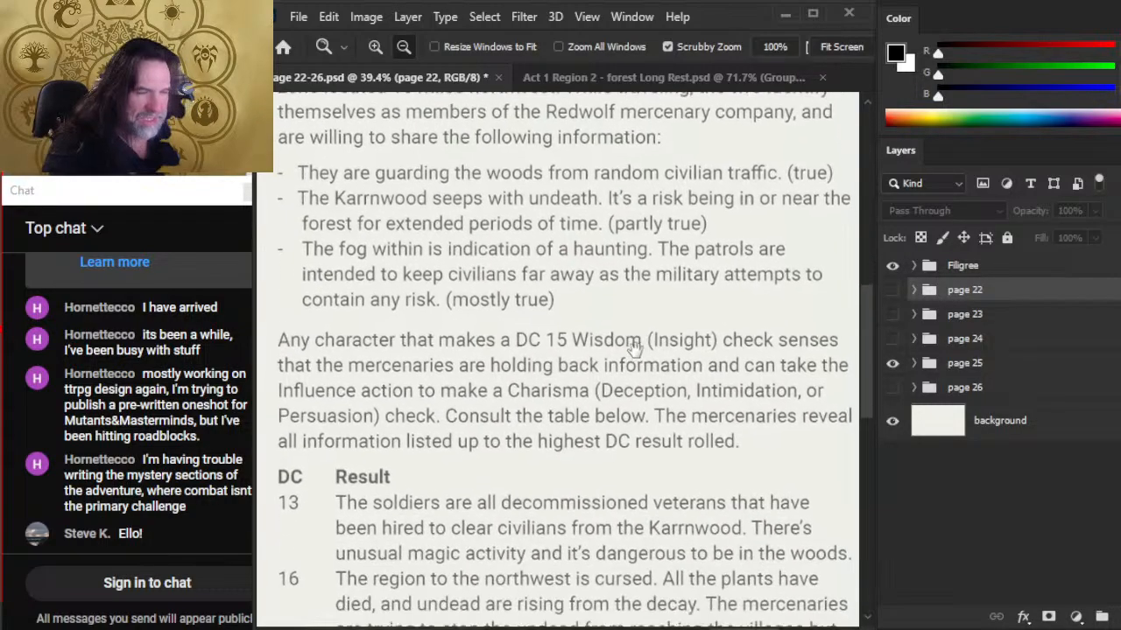
mouse_move(660, 470)
left_mouse_down()
mouse_move(636, 440)
mouse_move(660, 412)
mouse_move(670, 335)
left_mouse_up()
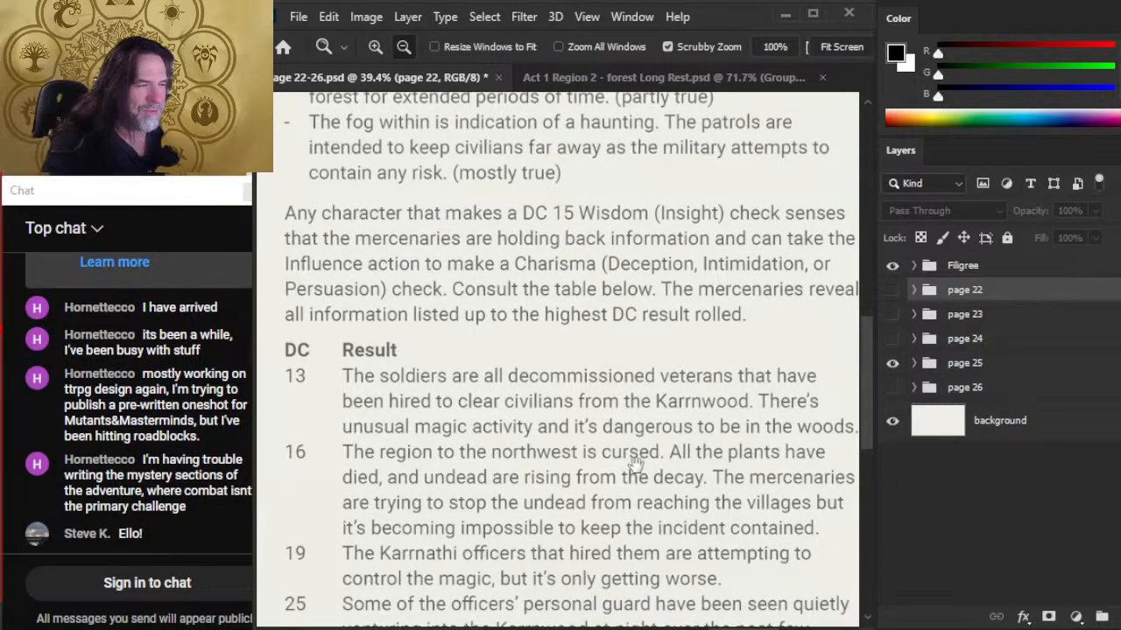
left_click_drag(634, 462, 605, 250)
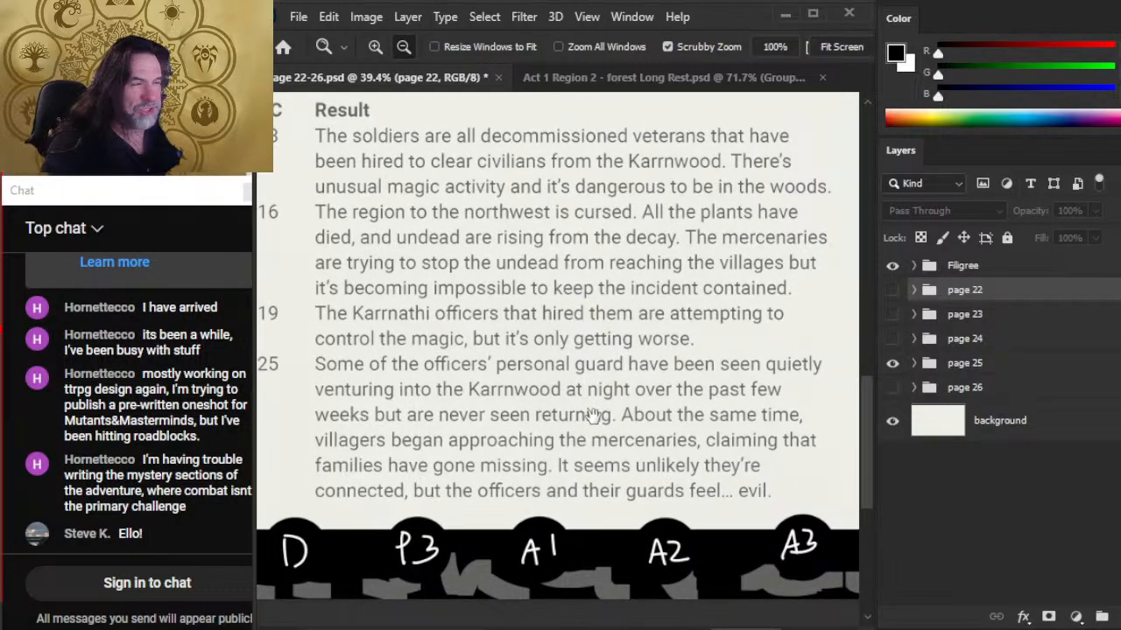
left_click_drag(603, 358, 619, 323)
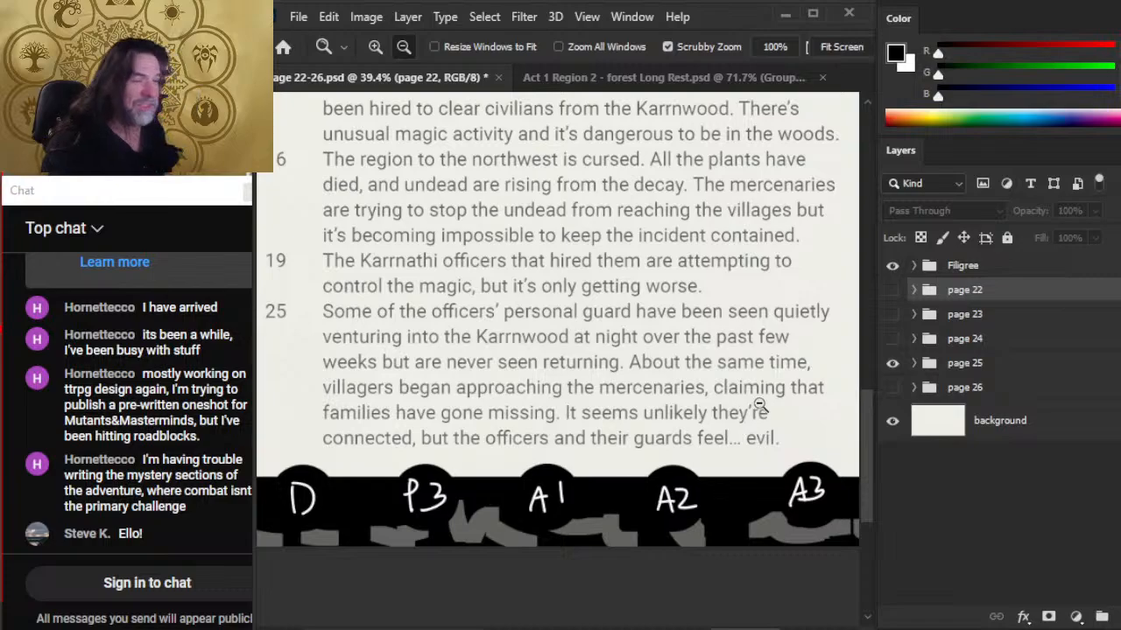
- Hide page 25, briefly check page 24, and make page 22 the only visible page group
left_click_drag(755, 404, 676, 398)
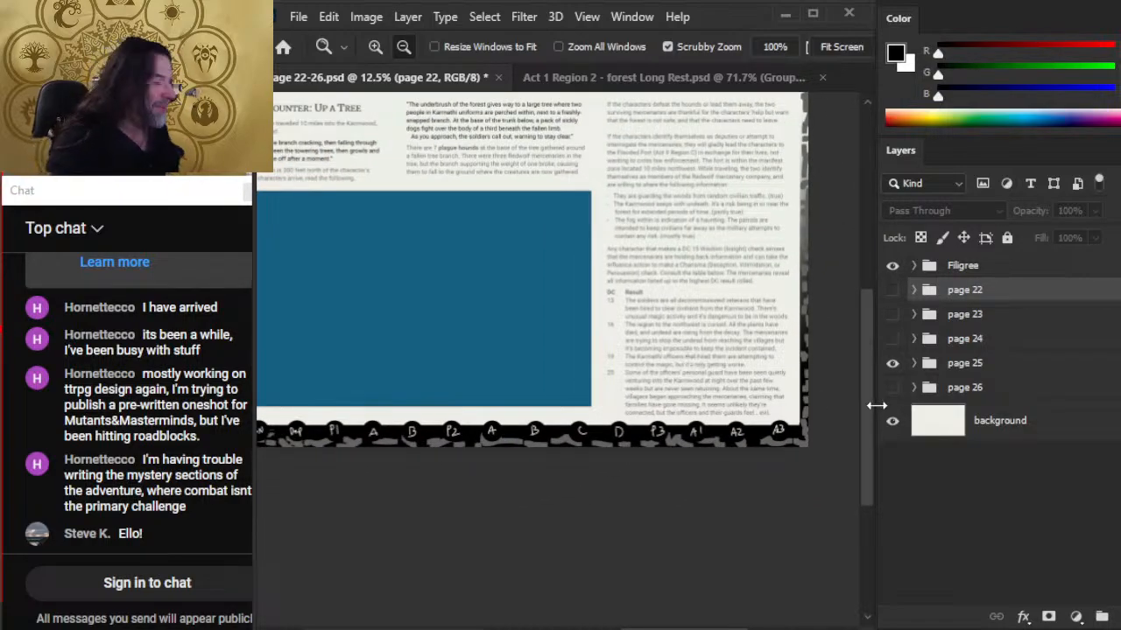
left_click(891, 362)
left_click(892, 339)
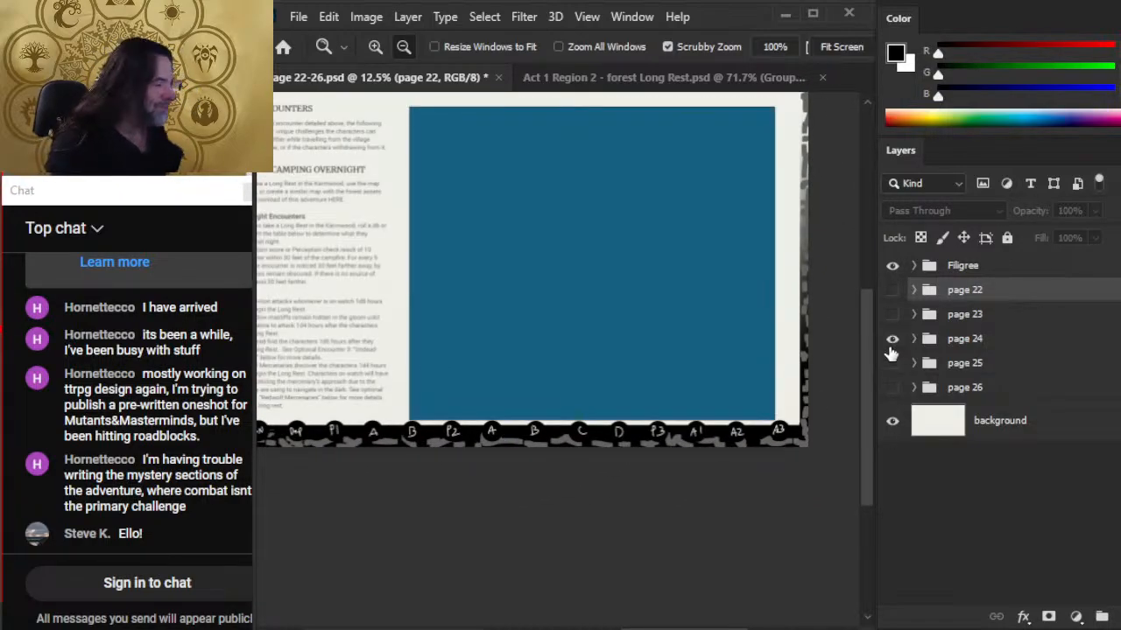
left_click(892, 339)
left_click(893, 290)
- Examine the opening of page 22's Encounter 4: Redwolf Patrol
scroll(561, 315, "up", 5)
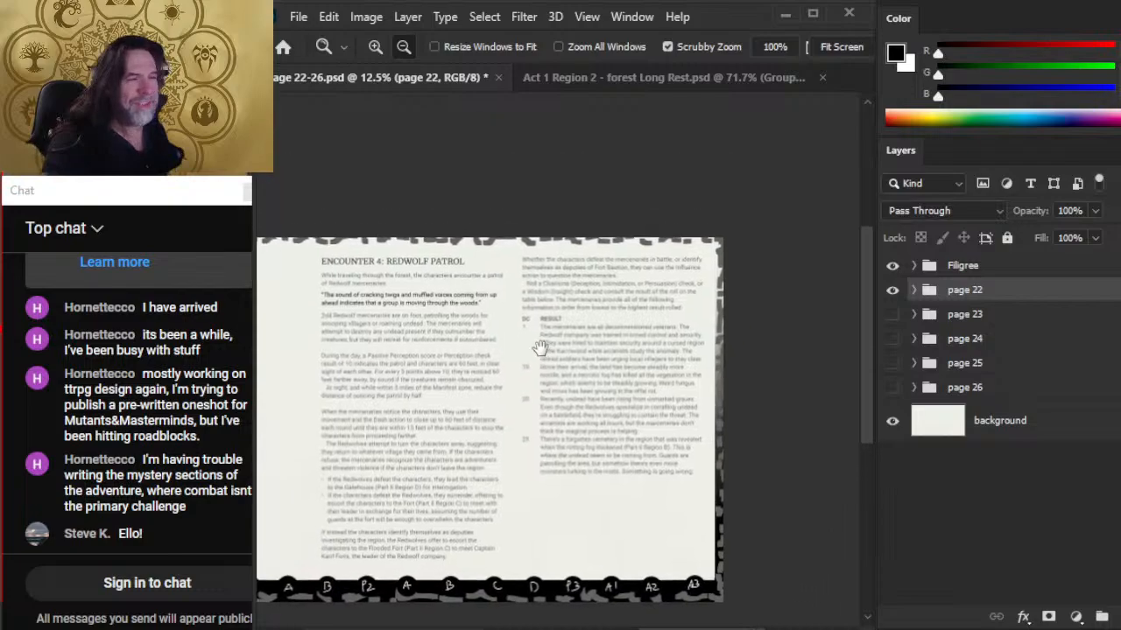
scroll(457, 324, "up", 3)
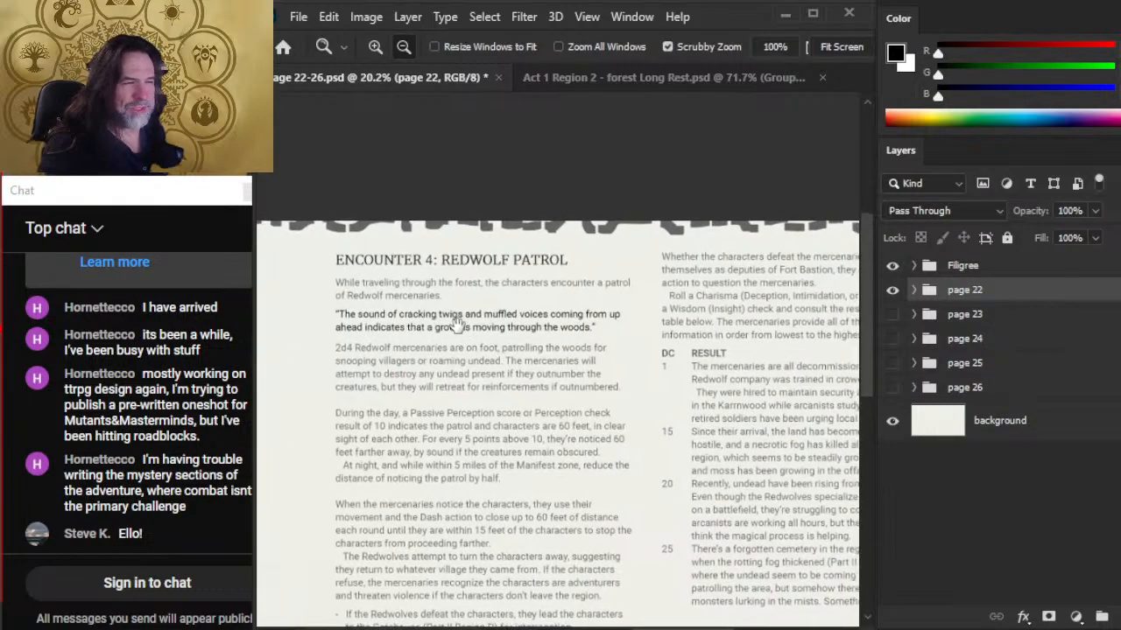
left_click_drag(456, 324, 433, 298)
scroll(460, 255, "up", 3)
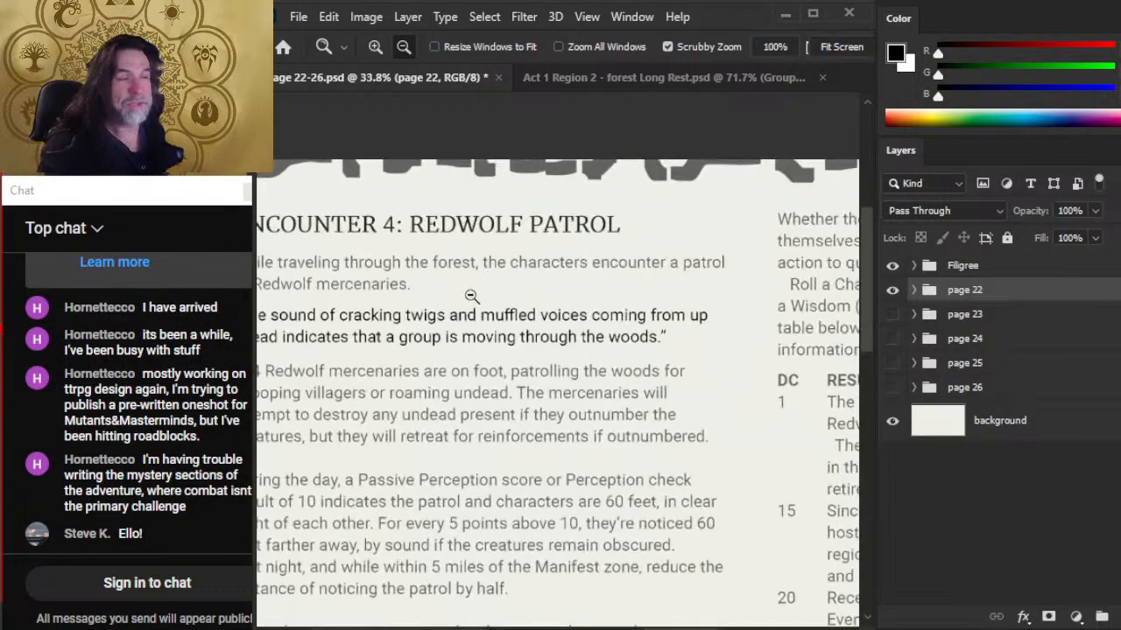
scroll(518, 374, "down", 3)
scroll(508, 364, "up", 1)
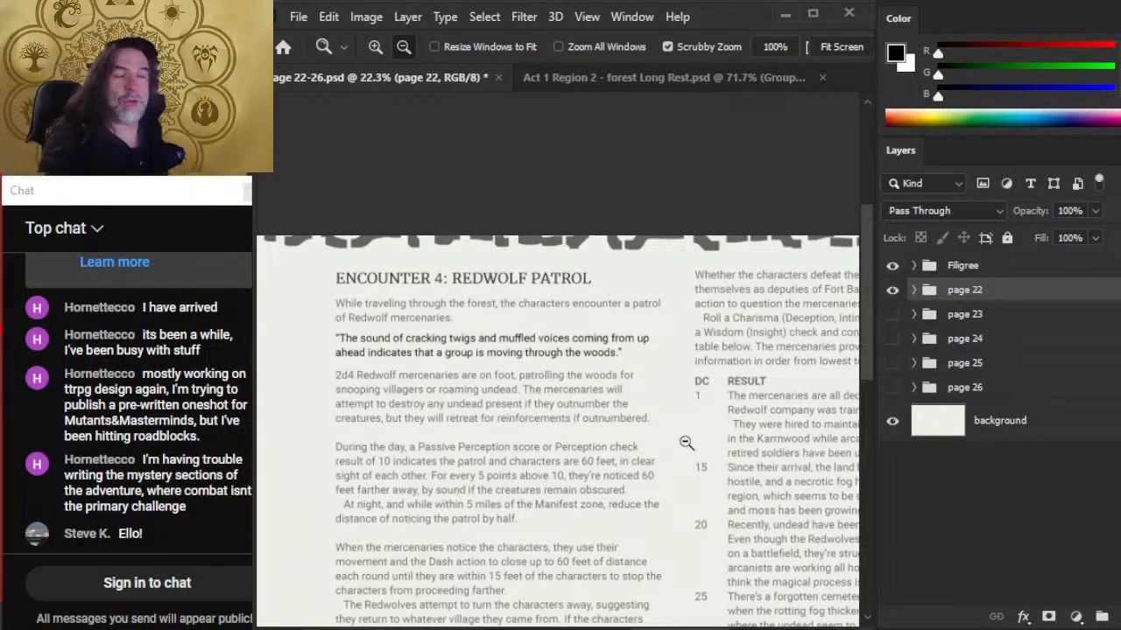
- Read through the Encounter 4: Redwolf Patrol text on page 22, including the DC result table
left_click_drag(676, 441, 517, 377)
scroll(516, 377, "up", 5)
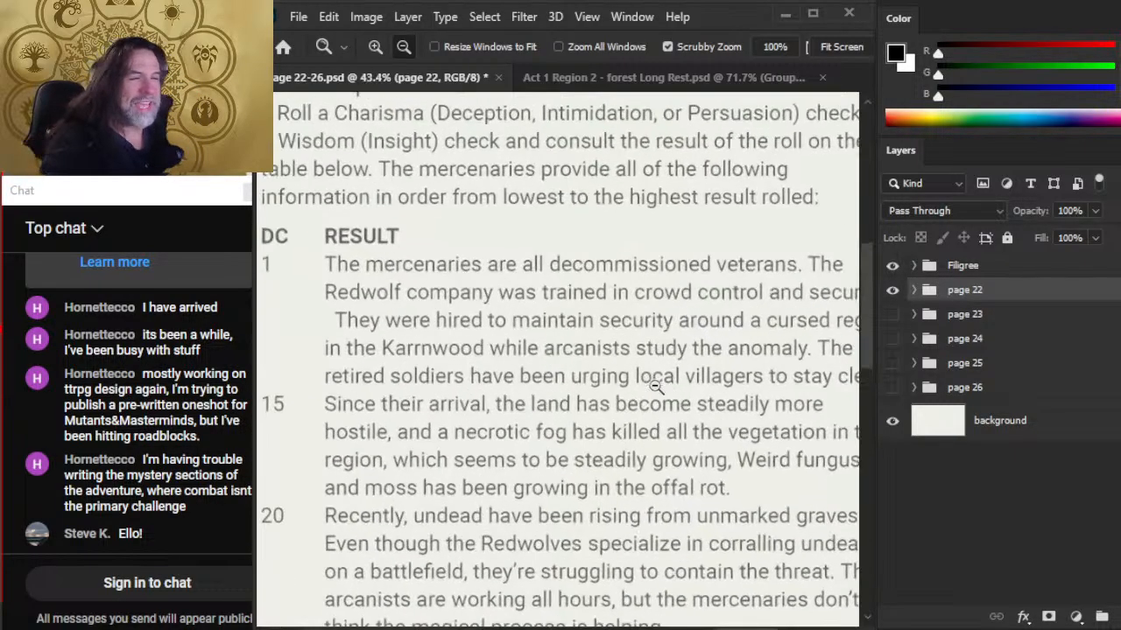
scroll(673, 409, "down", 3)
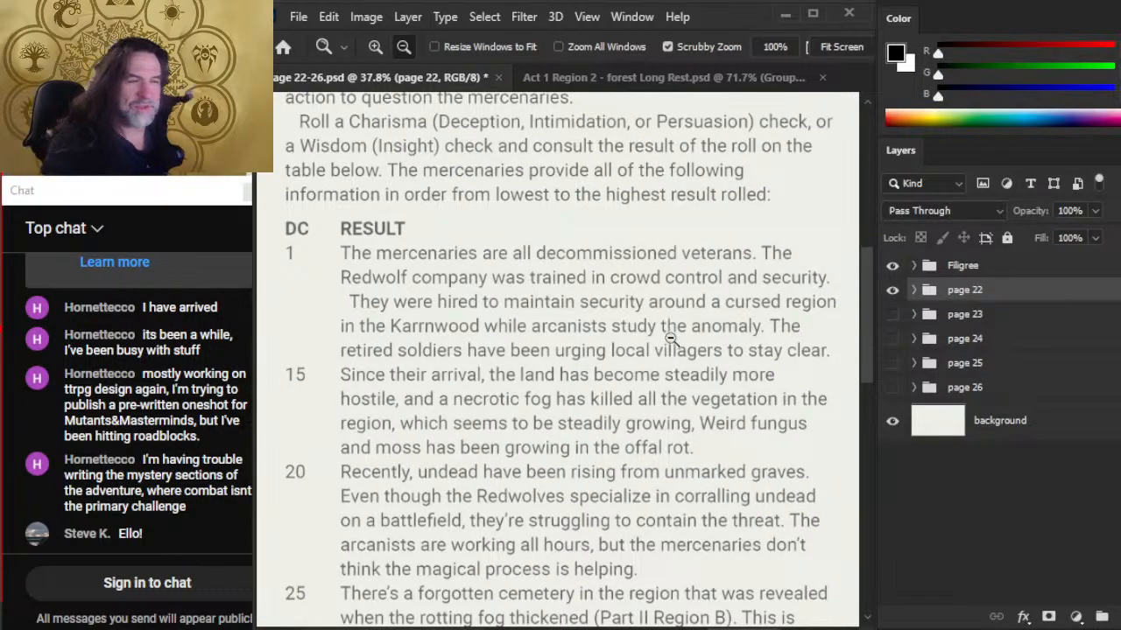
left_click_drag(631, 481, 637, 386)
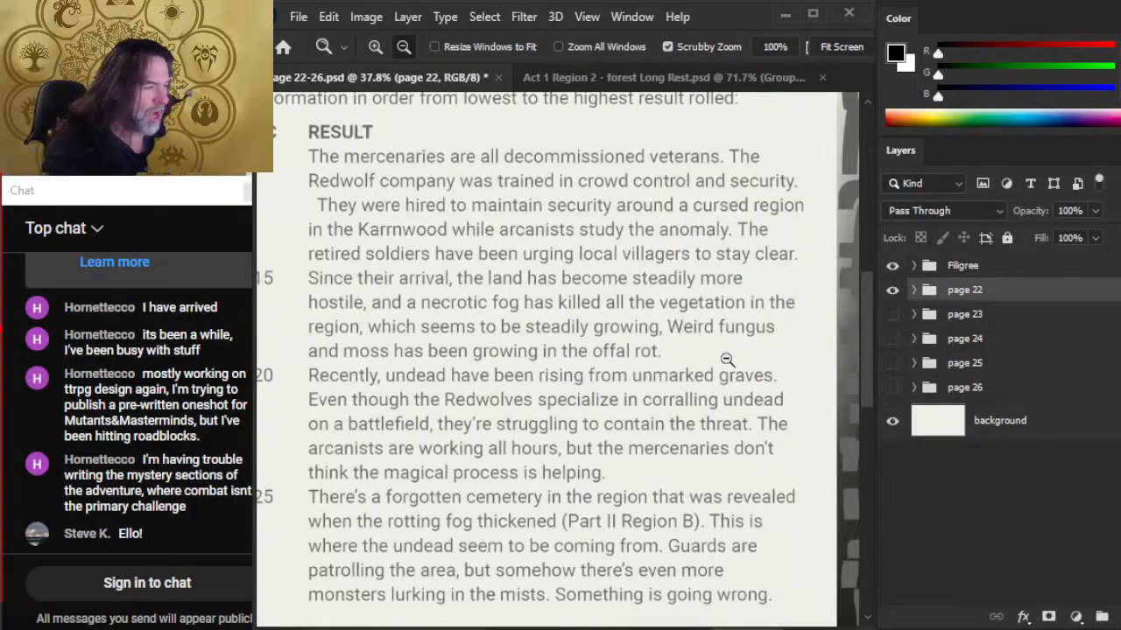
scroll(578, 482, "down", 3)
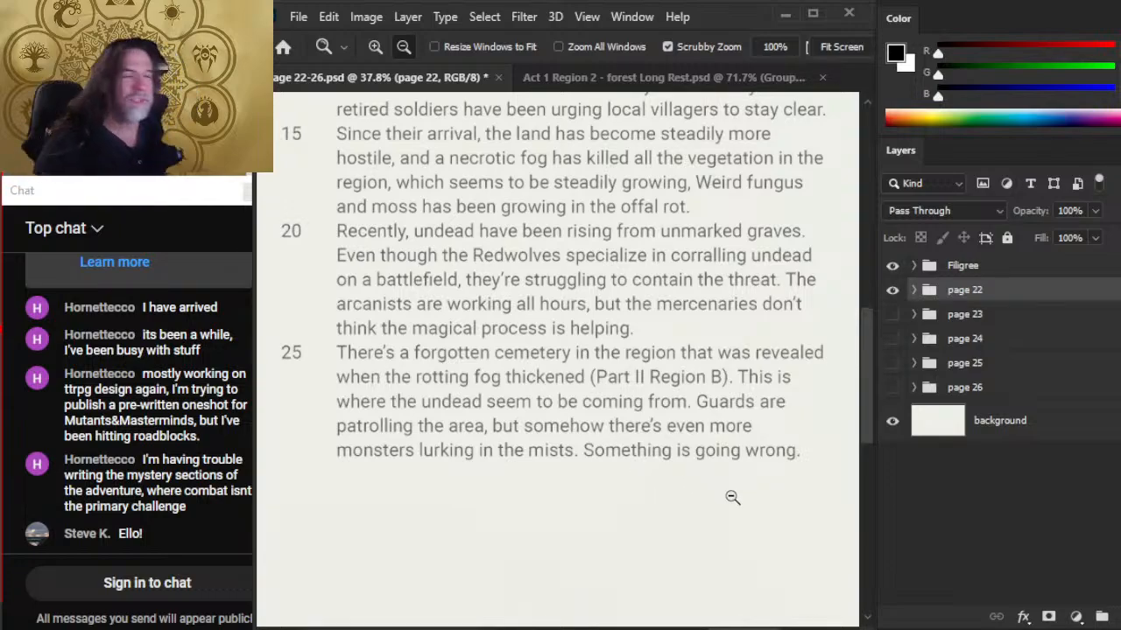
left_click_drag(731, 497, 670, 490)
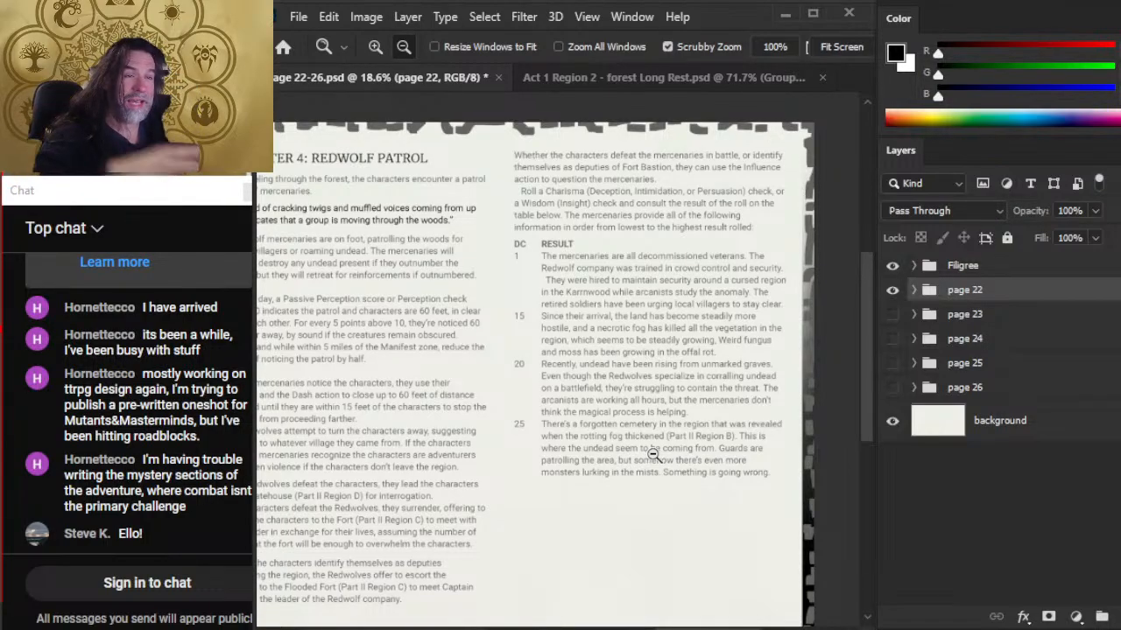
- Show the page 23 group instead of page 22 and read the Encounter 3: Undead Pack Attack text
left_click(892, 289)
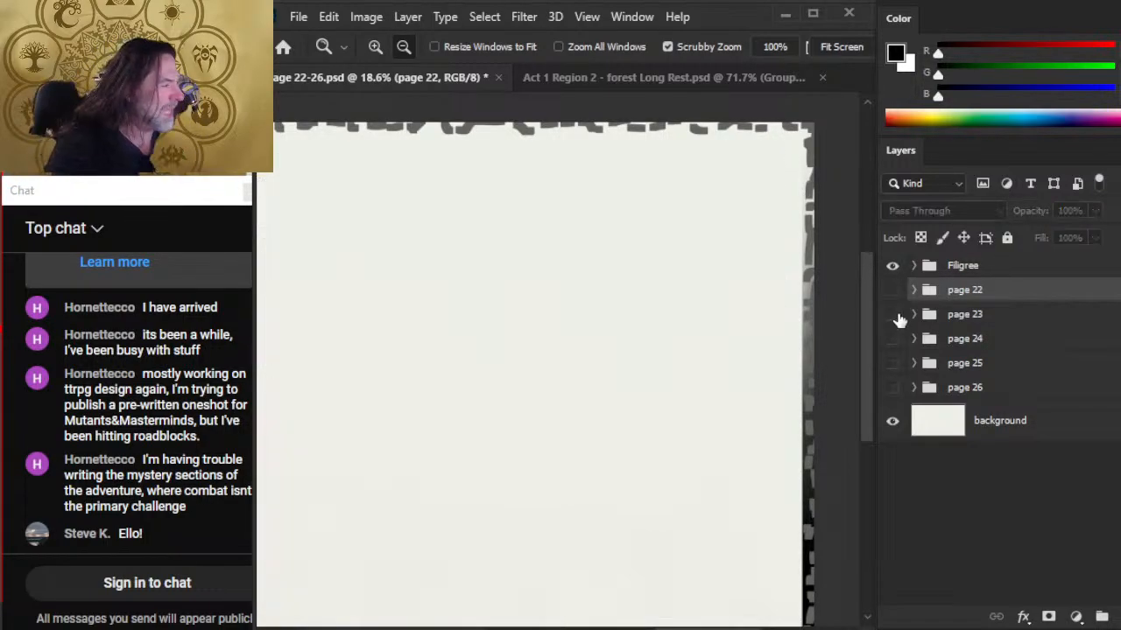
left_click(892, 314)
left_click_drag(513, 277, 642, 387)
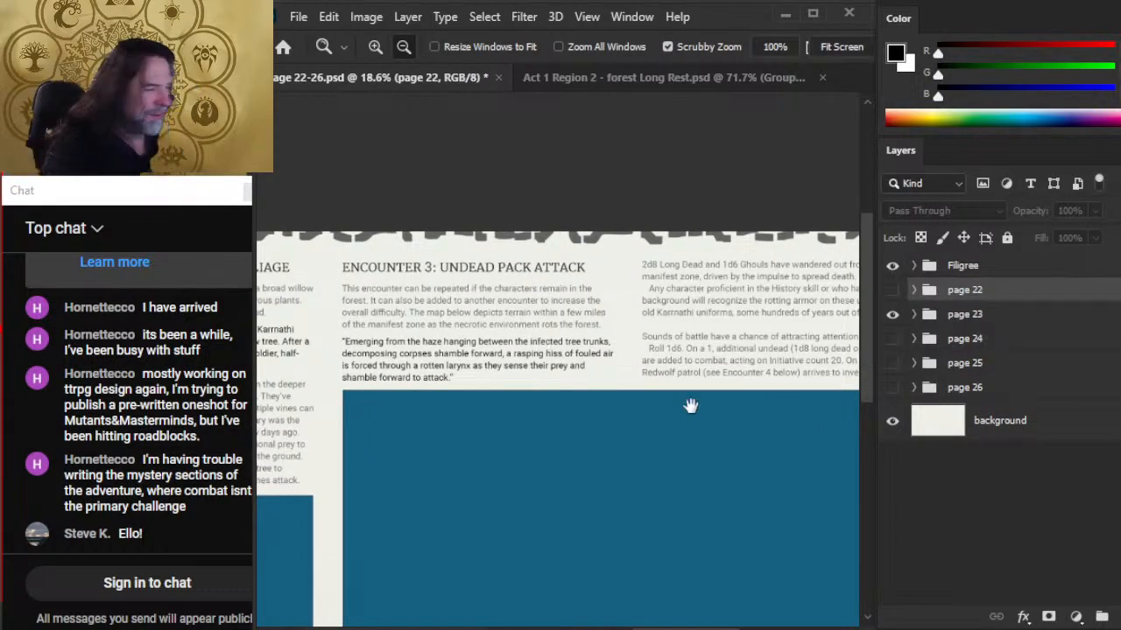
left_click_drag(718, 393, 628, 370)
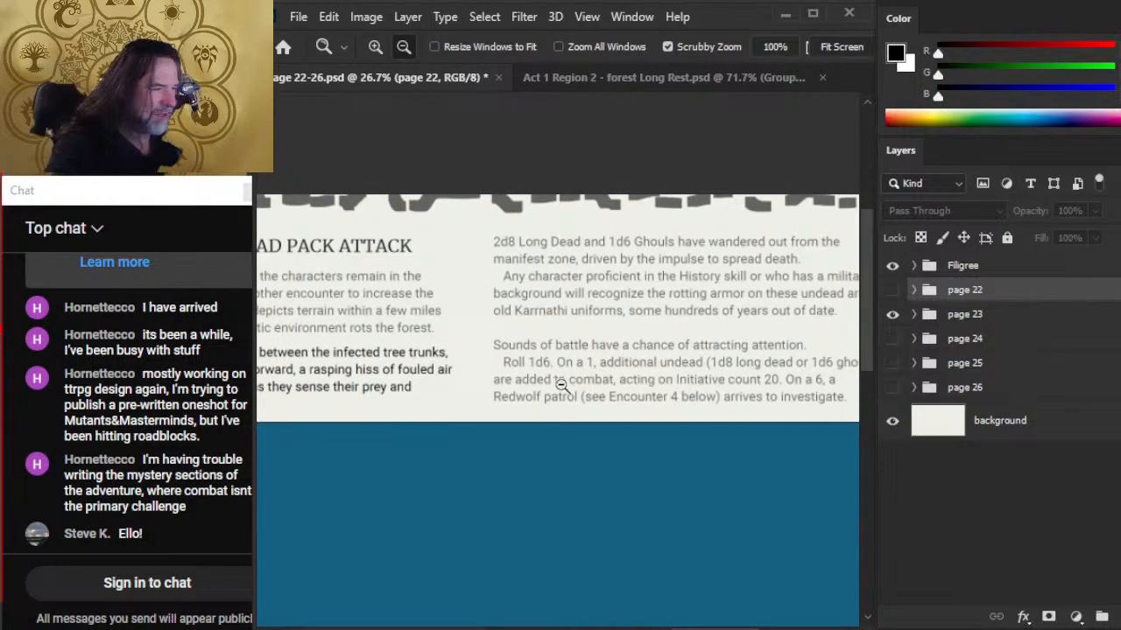
left_click_drag(726, 428, 643, 421)
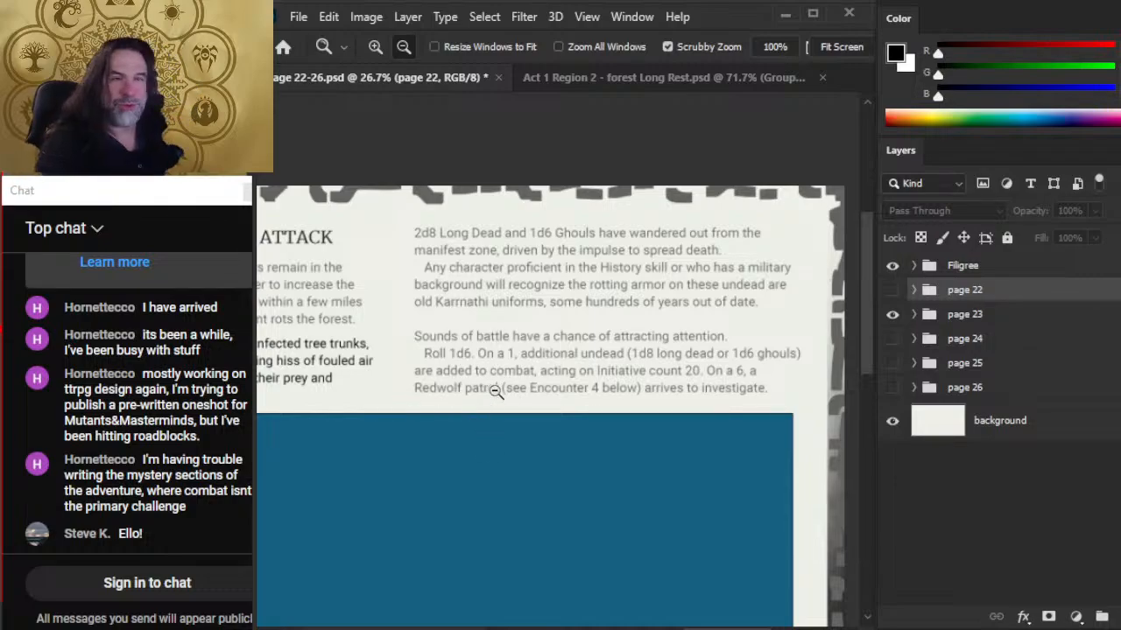
left_click_drag(523, 373, 490, 378)
mouse_move(464, 337)
left_mouse_down()
mouse_move(493, 329)
mouse_move(480, 334)
left_mouse_up()
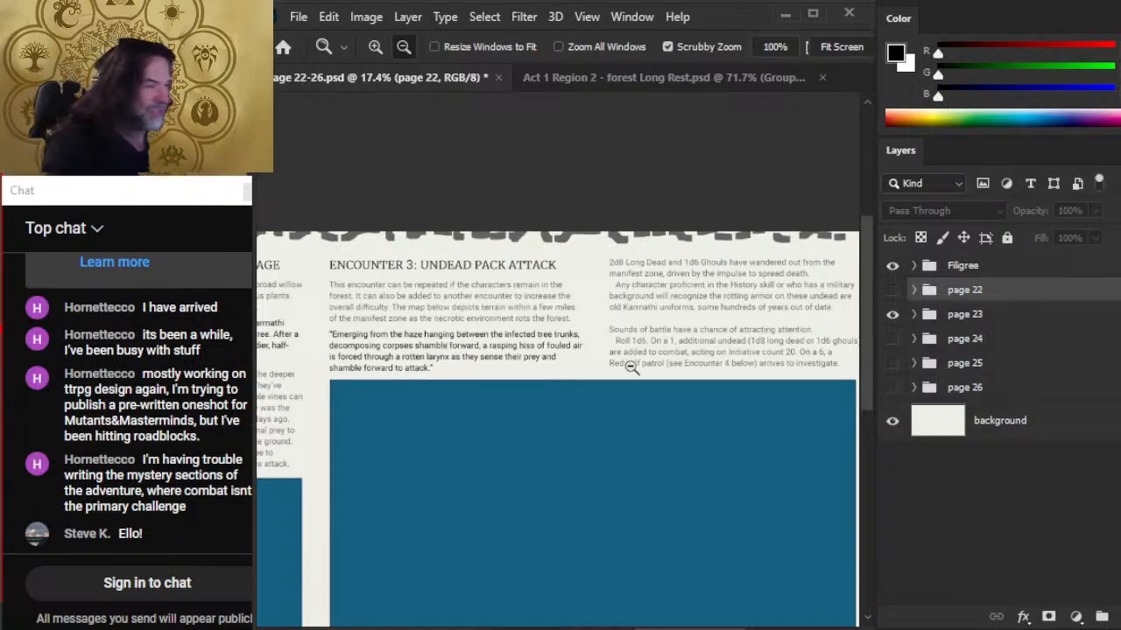
- Check the whole page 23 spread with its group toggled off and on, and save the page 22-26 document
left_click(683, 429)
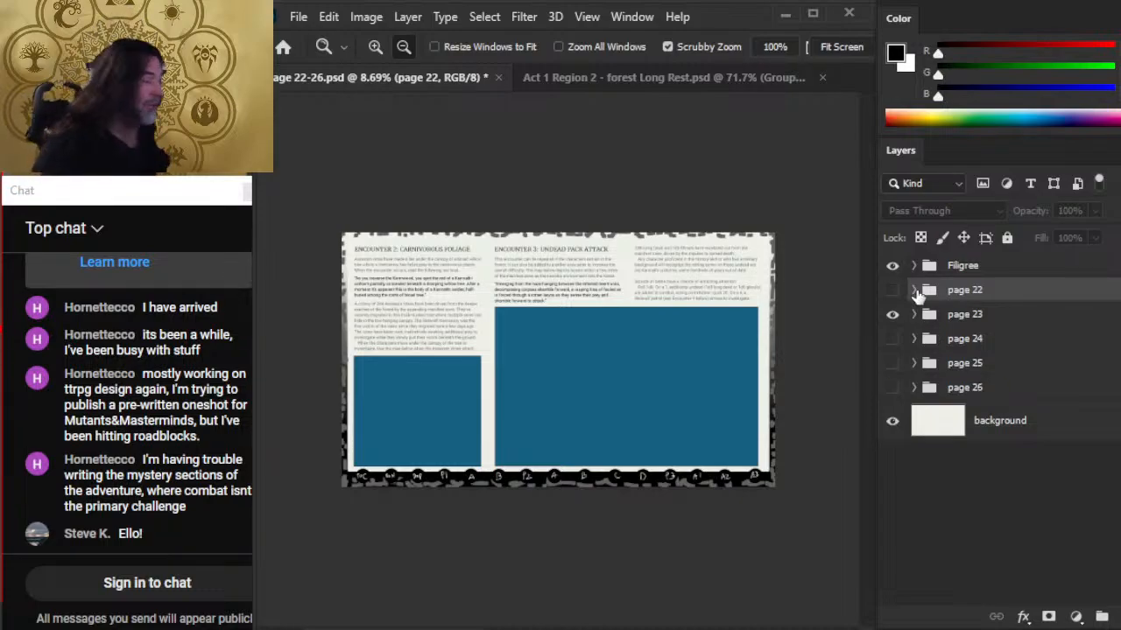
left_click(894, 314)
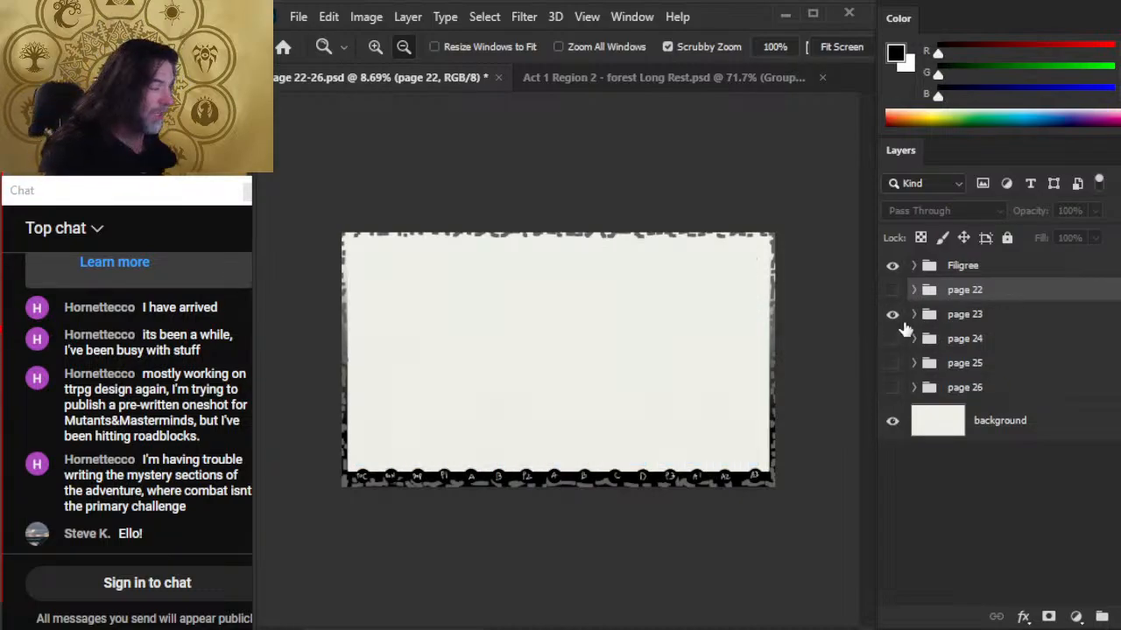
key("ctrl+s")
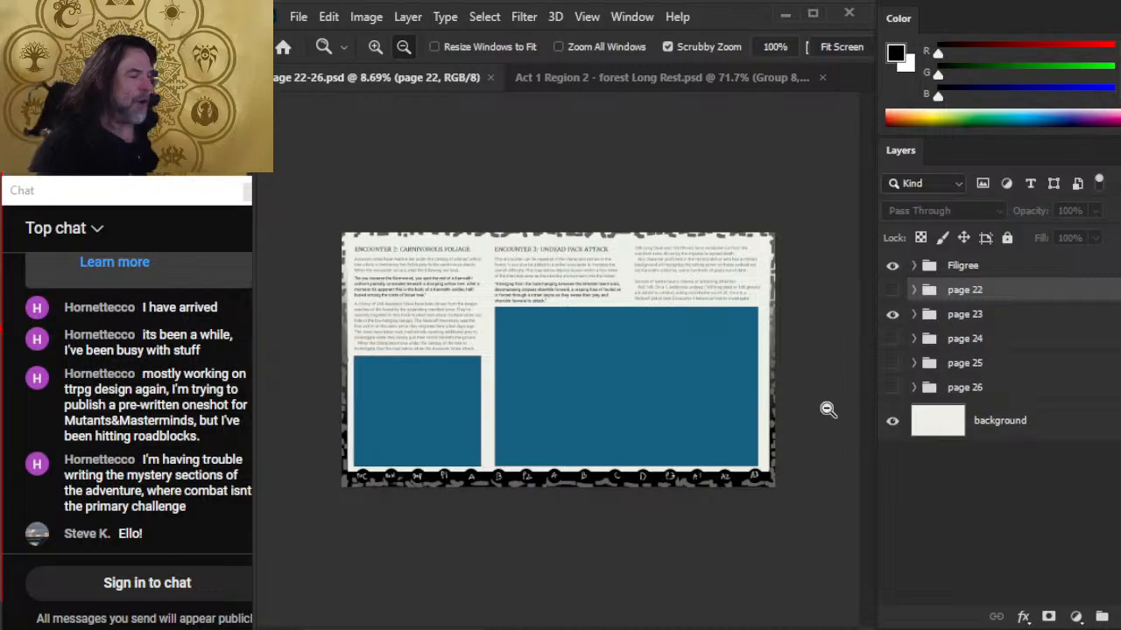
- Hide page 23 and show only the page 25 group to view the Prepared Encounter: Up a Tree layout
left_click(892, 315)
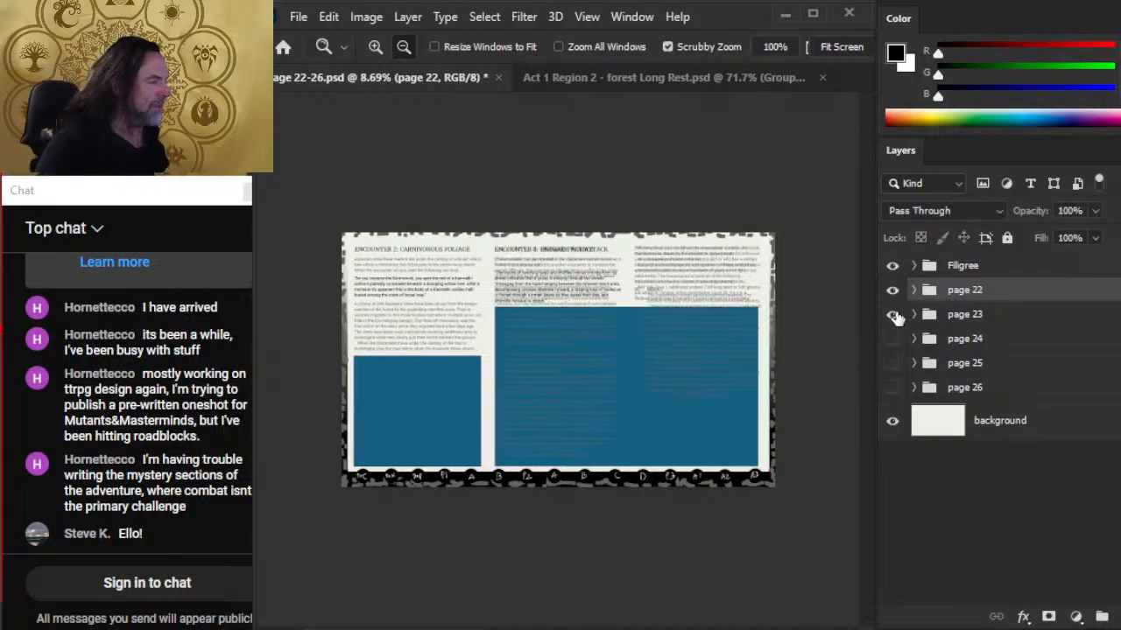
left_click(892, 290)
left_click(892, 291)
left_click(892, 363)
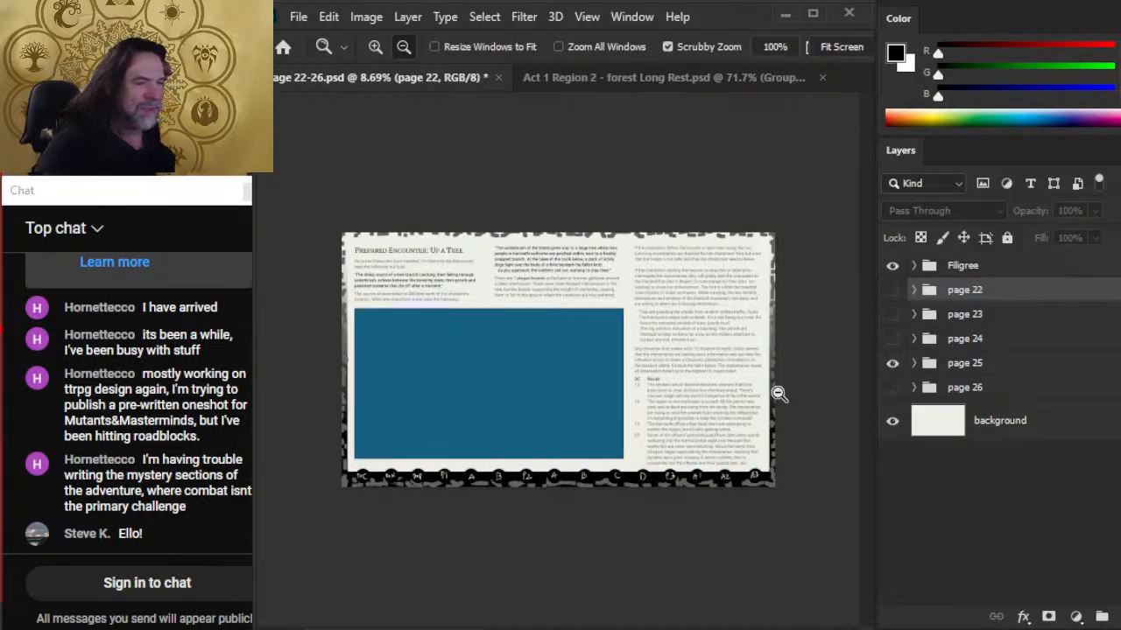
mouse_move(481, 272)
left_mouse_down()
mouse_move(545, 289)
mouse_move(487, 290)
left_mouse_up()
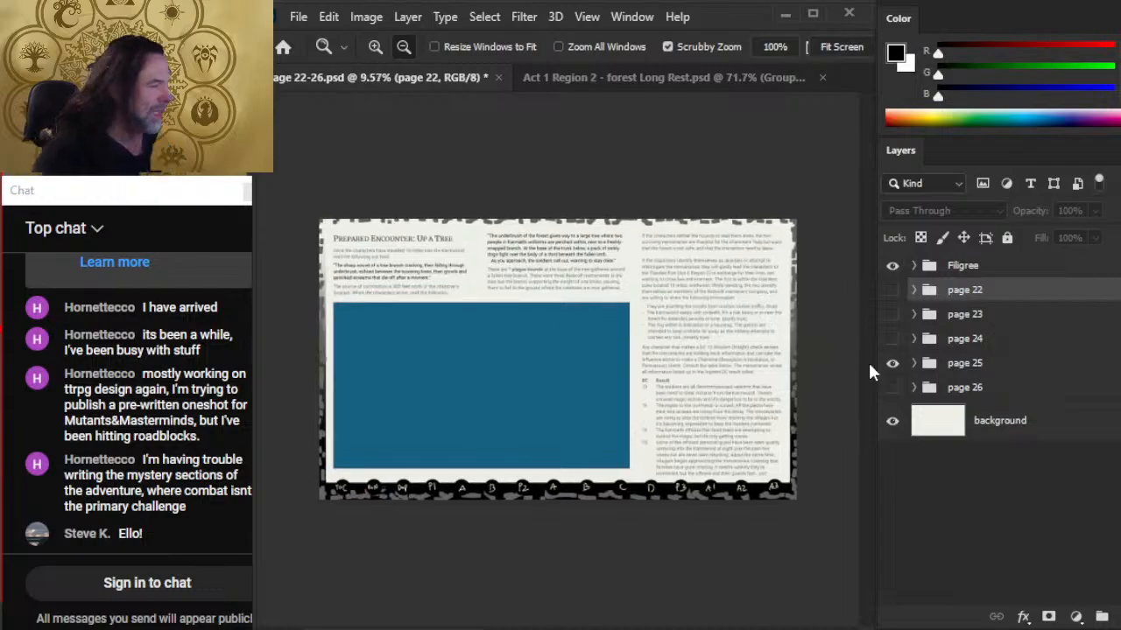
- Hide the page 25 group and show the page 24 group with the Optional Encounters layout
left_click(890, 363)
left_click(892, 339)
left_click_drag(394, 236, 412, 281)
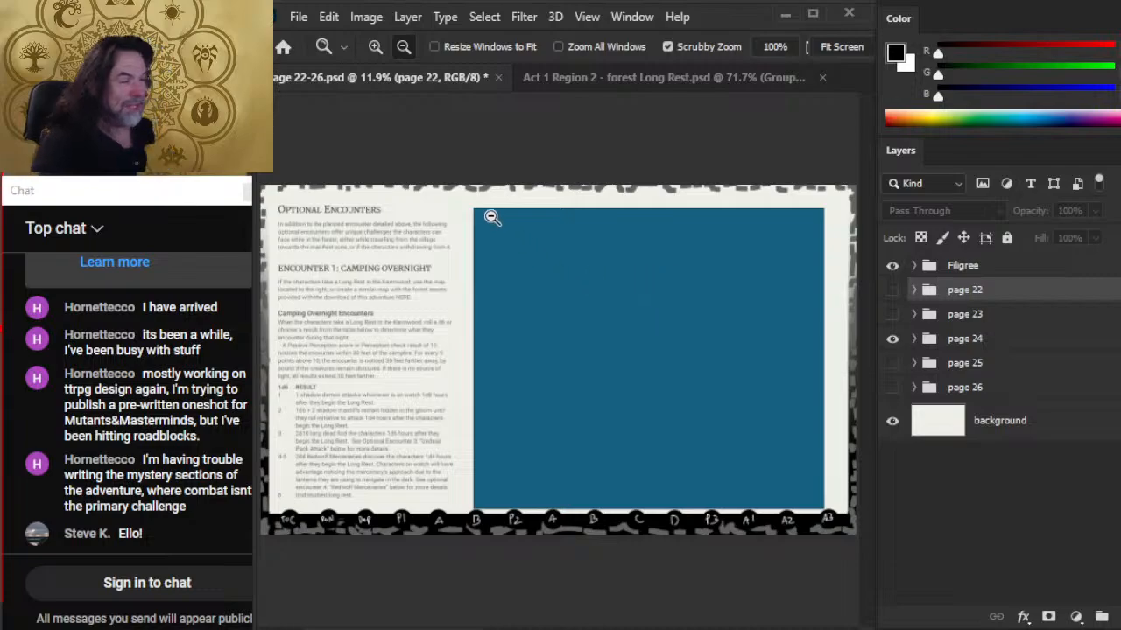
- In the forest Long Rest map document, show tree 1's Group 8 foliage and collapse the tree 1 group
left_click(627, 75)
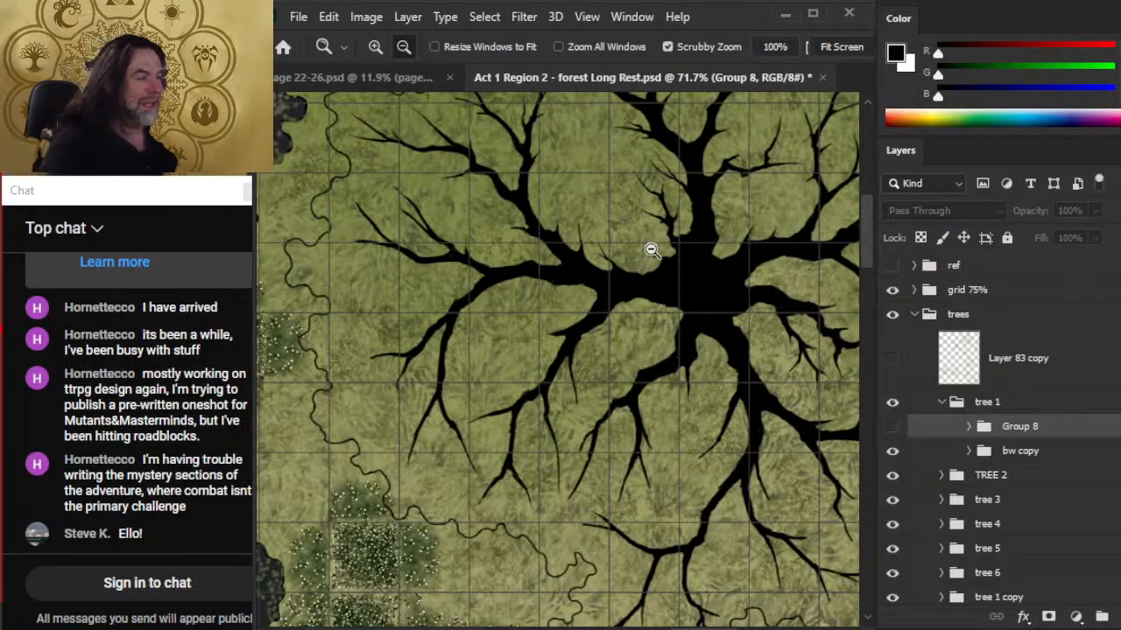
left_click(891, 427)
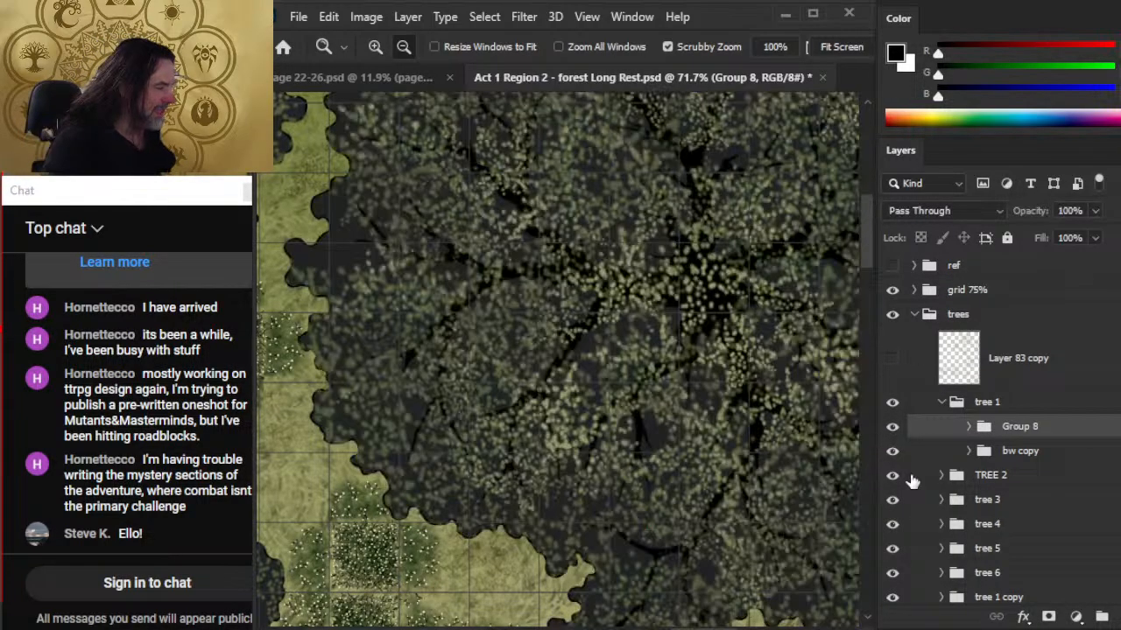
left_click(941, 402)
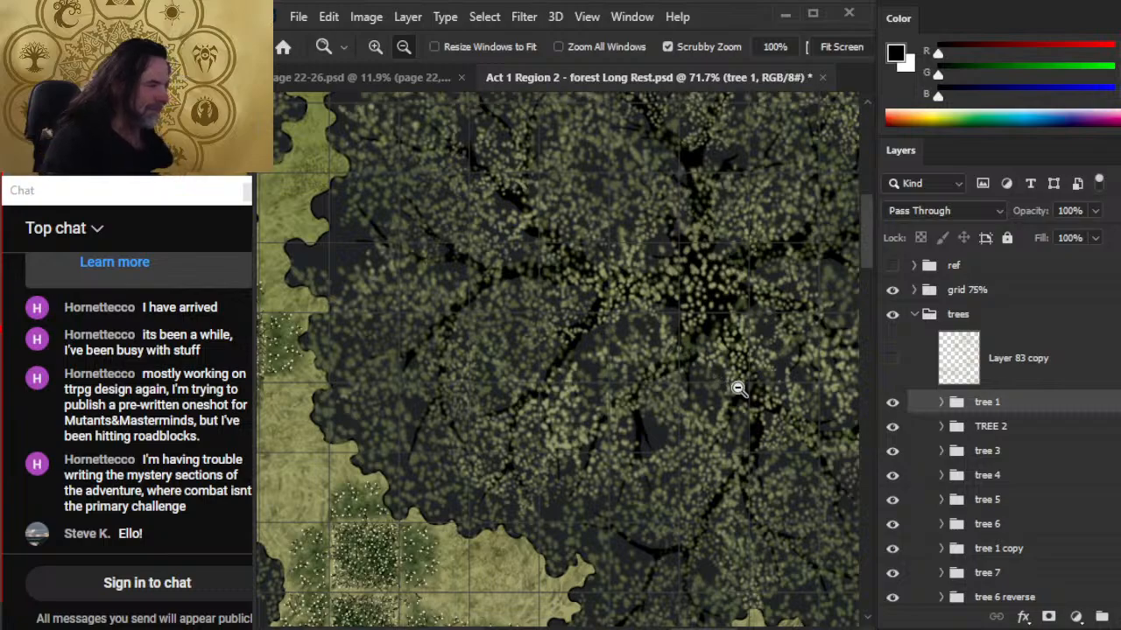
left_click_drag(739, 388, 574, 379)
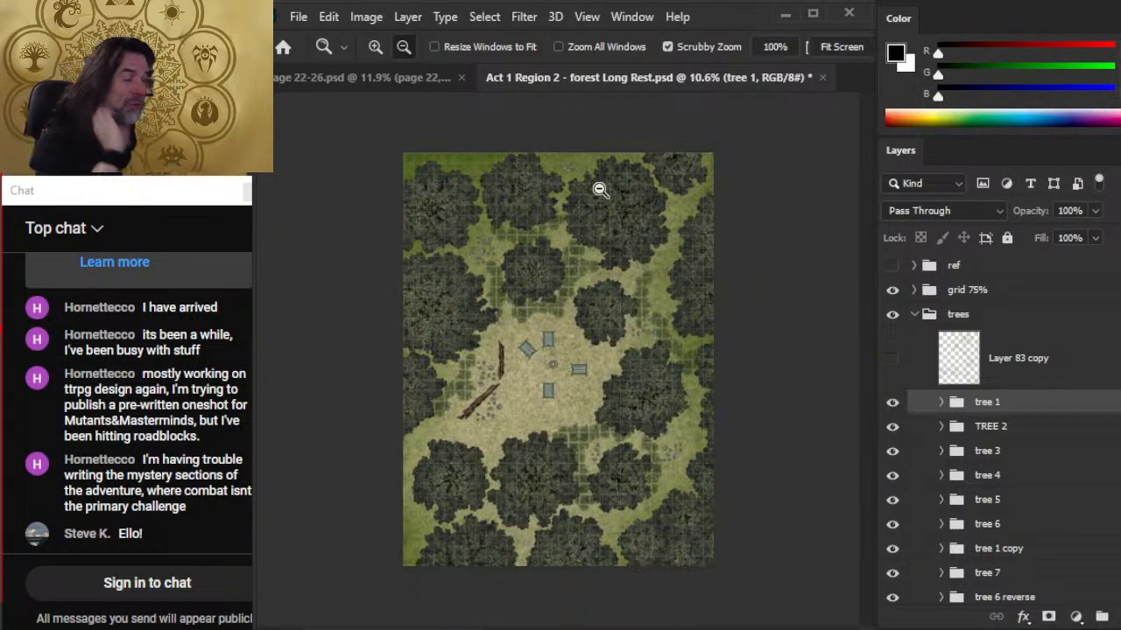
left_click(484, 189)
key("alt+Tab")
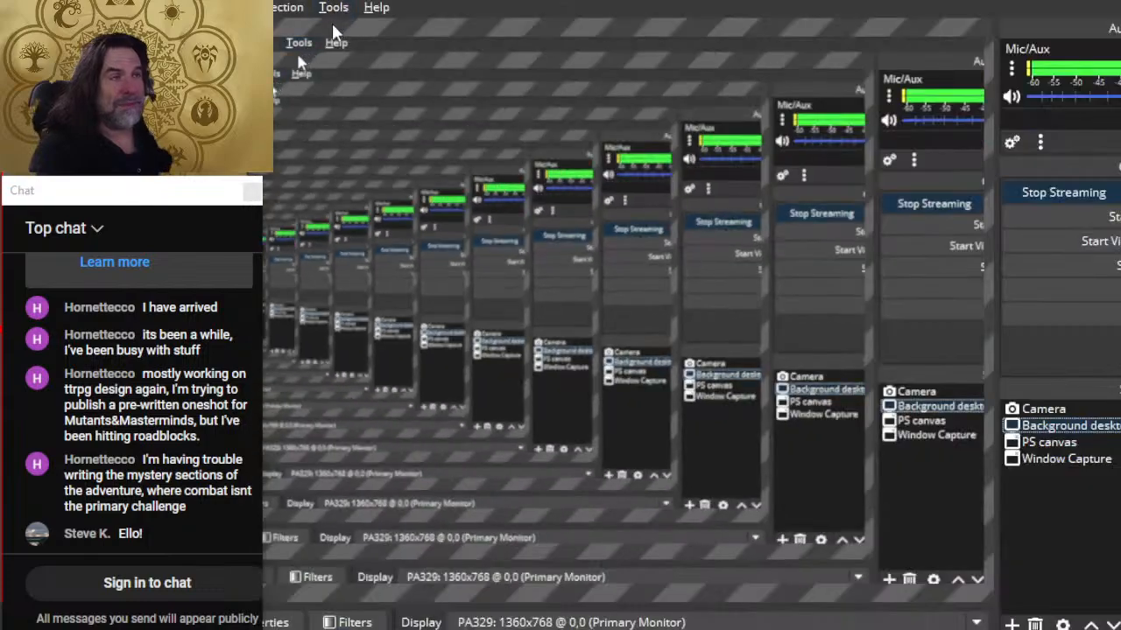
key("alt+Tab")
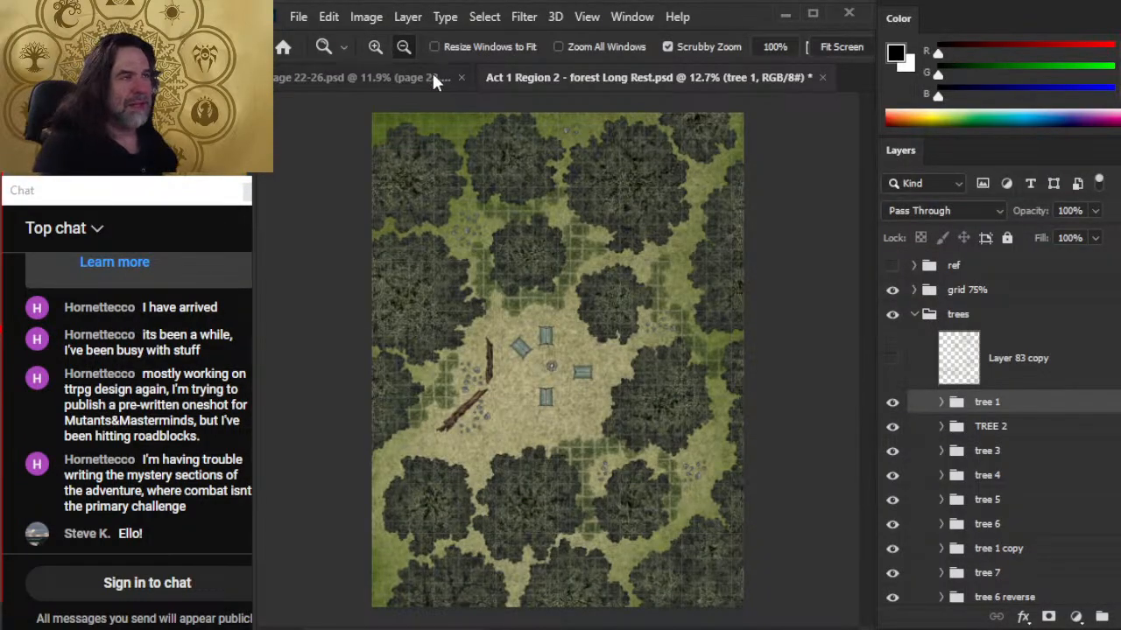
- Open the Save As dialog for the forest Long Rest map, saving to the local computer
left_click(299, 16)
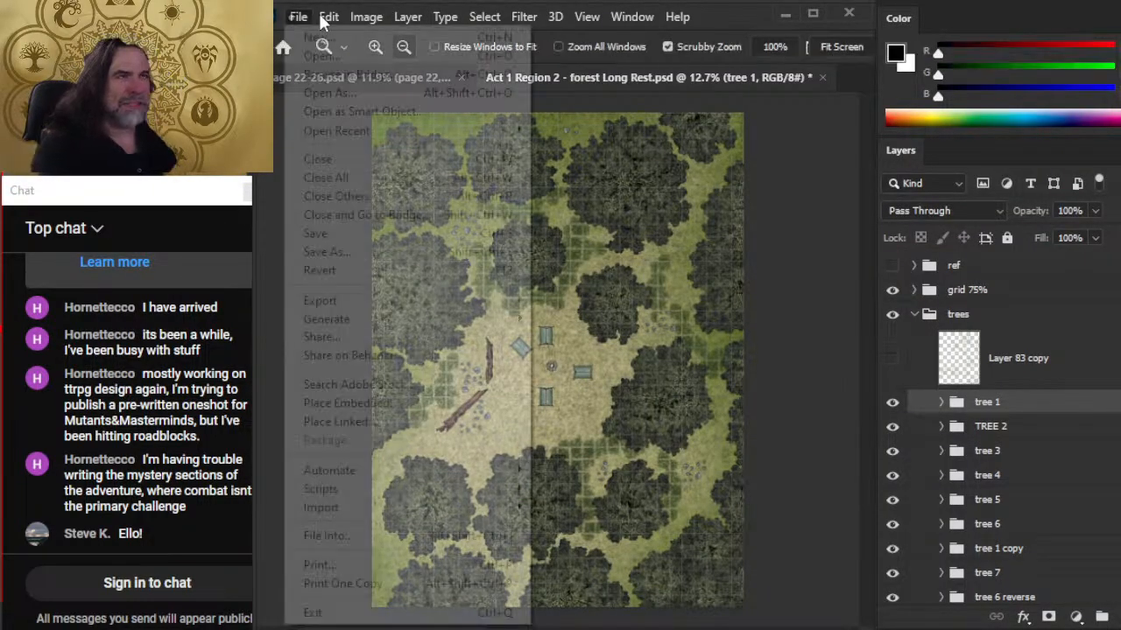
left_click(337, 253)
left_click(793, 516)
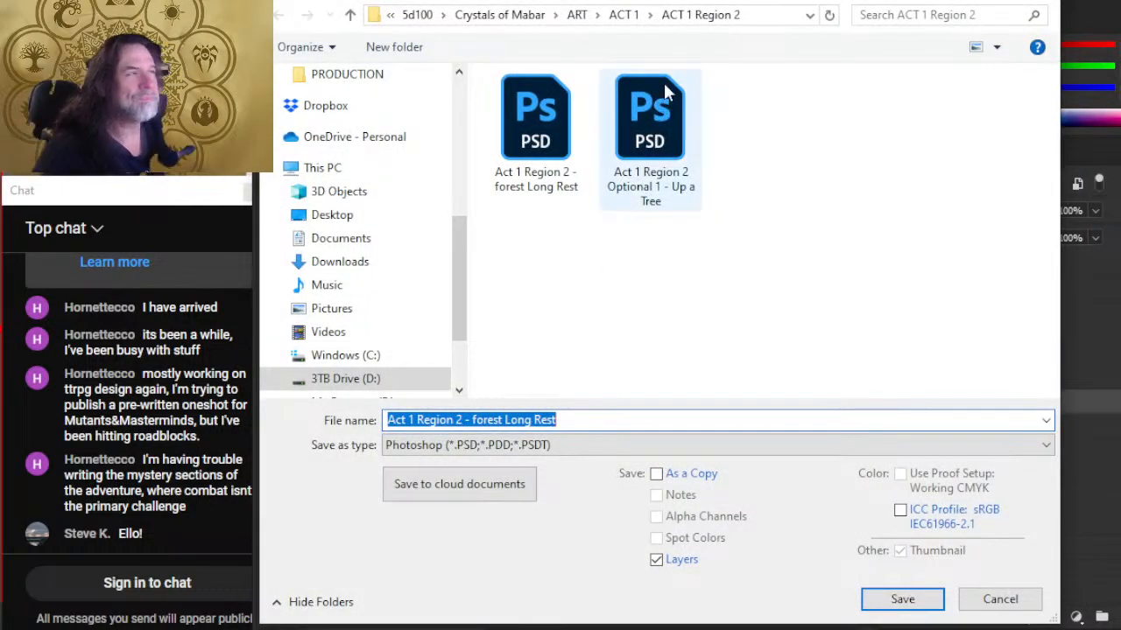
left_click(578, 15)
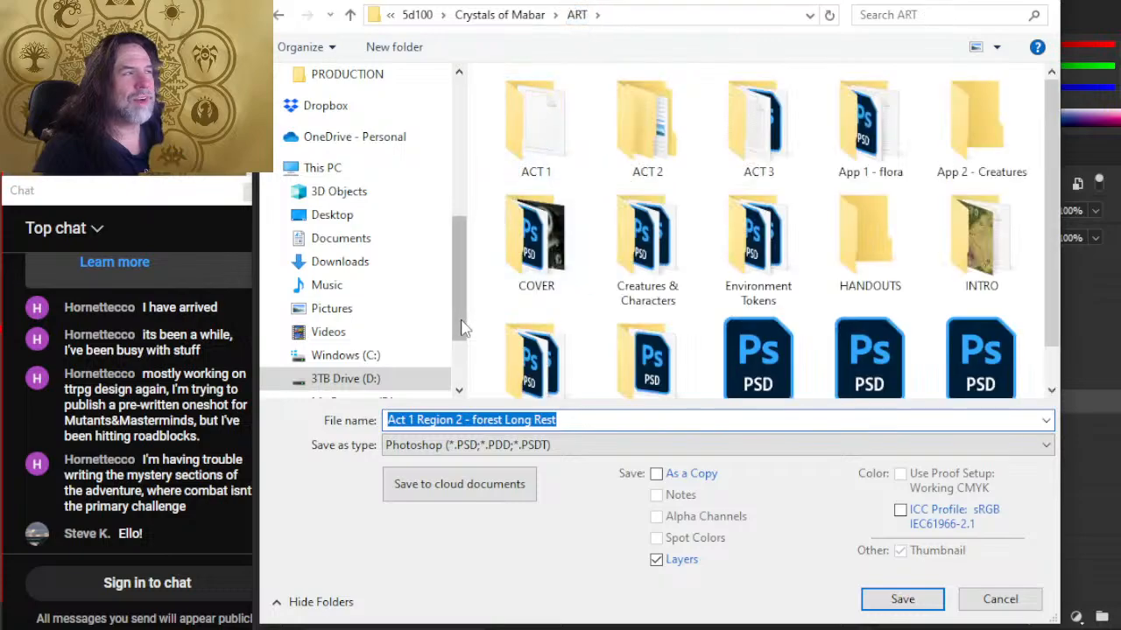
double_click(537, 376)
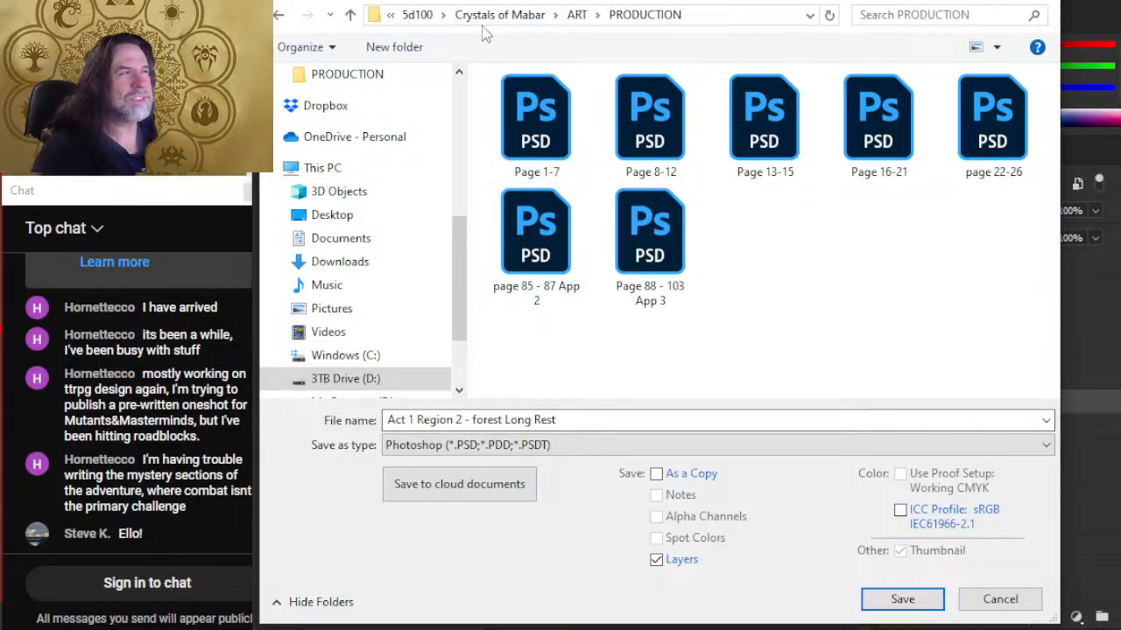
left_click(280, 17)
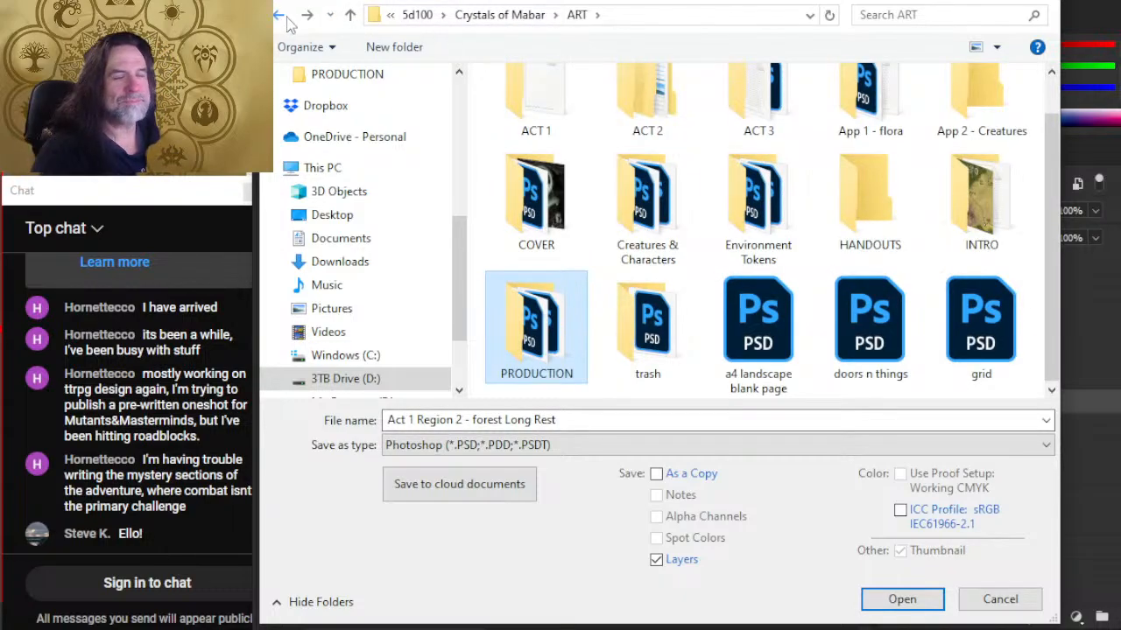
left_click(285, 16)
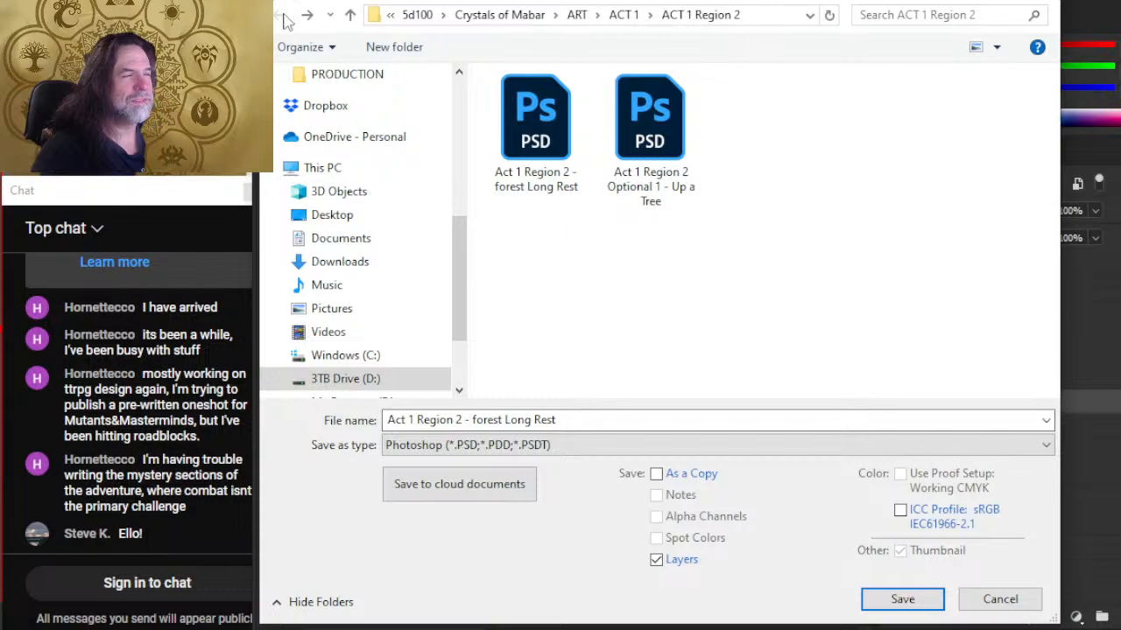
- Save a JPEG copy named "Act 1 Region 2 - forest Long Rest color map" in ACT 1 Region 2, at quality 12 with Progressive format
left_click(575, 447)
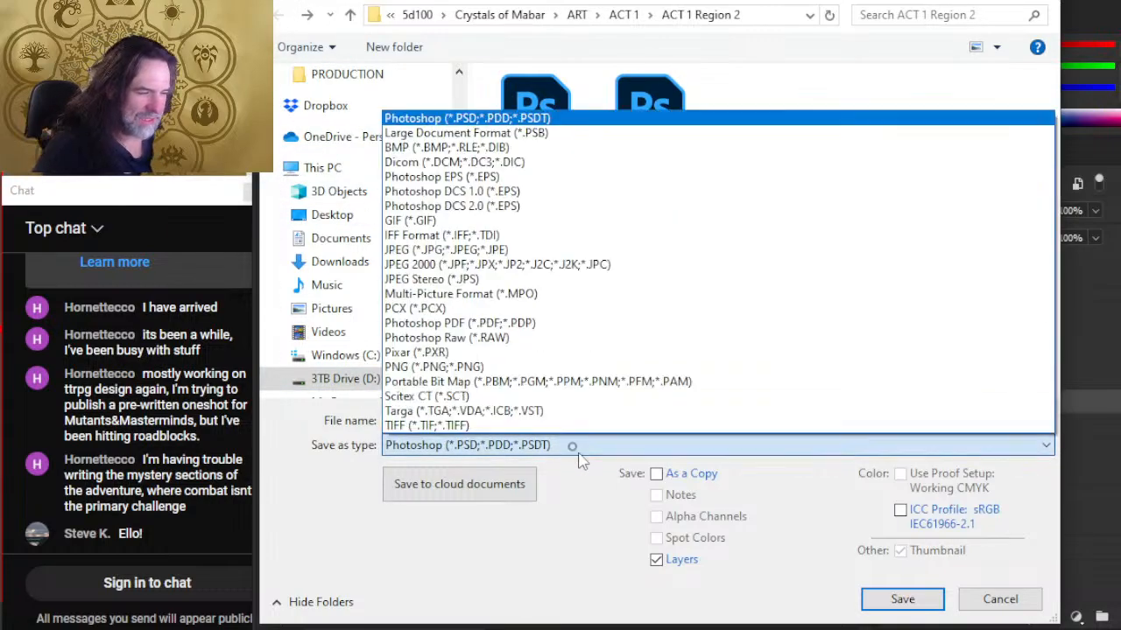
left_click(508, 253)
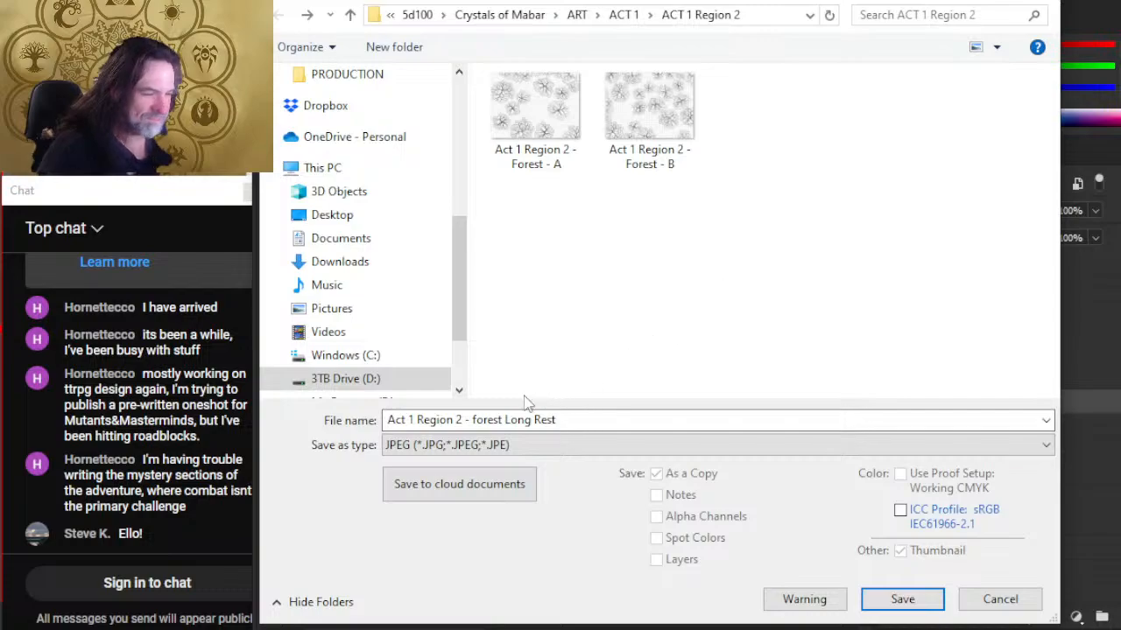
left_click(581, 424)
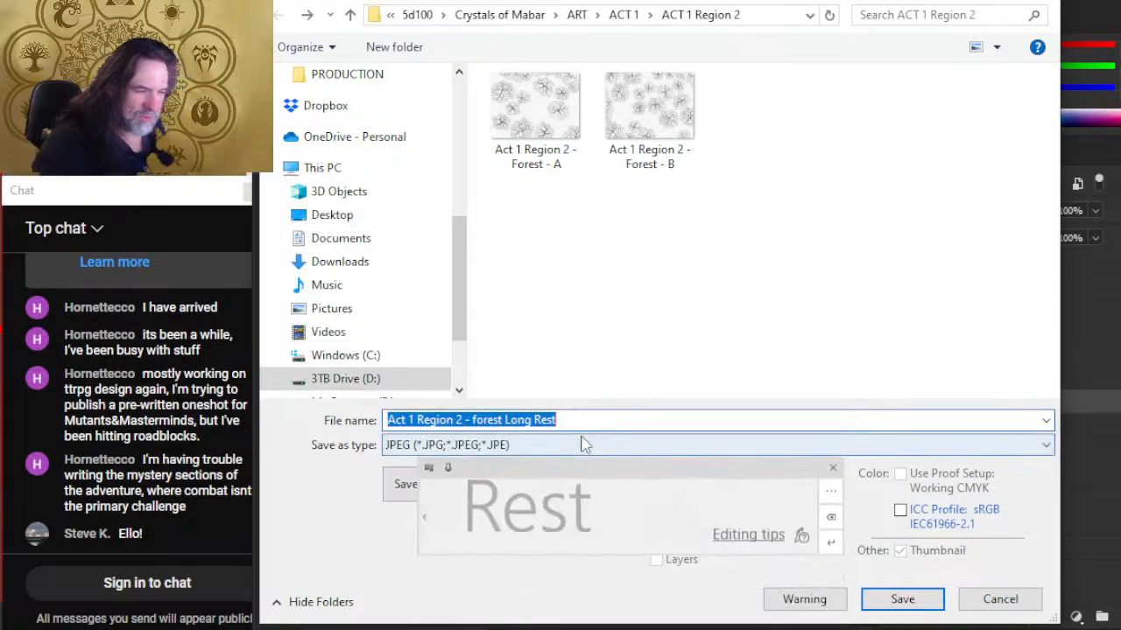
key("End")
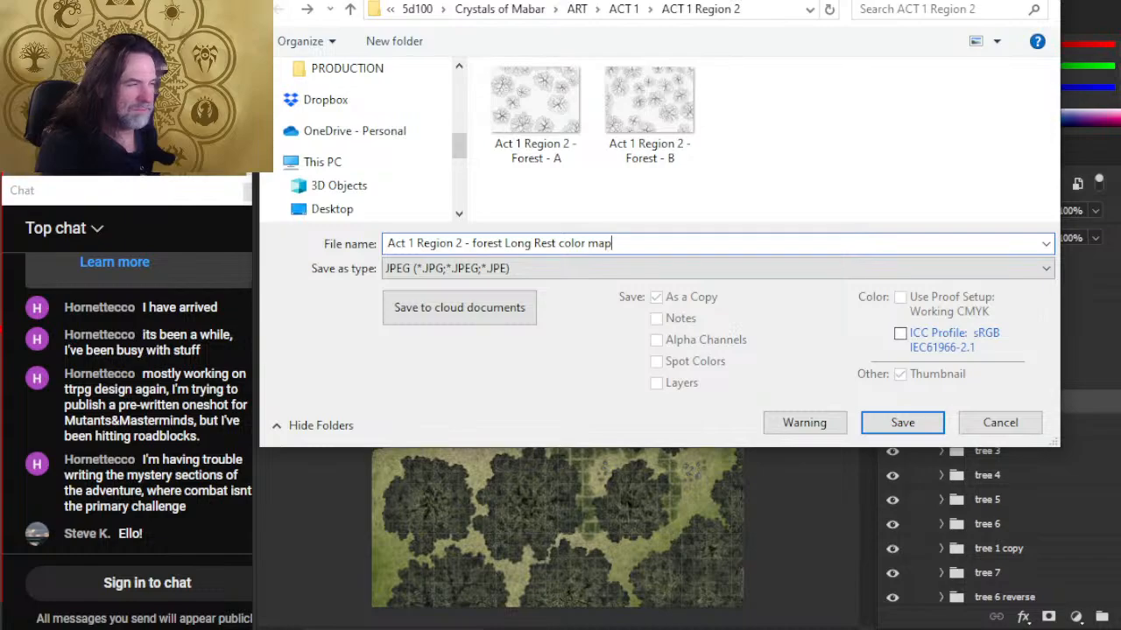
key("Return")
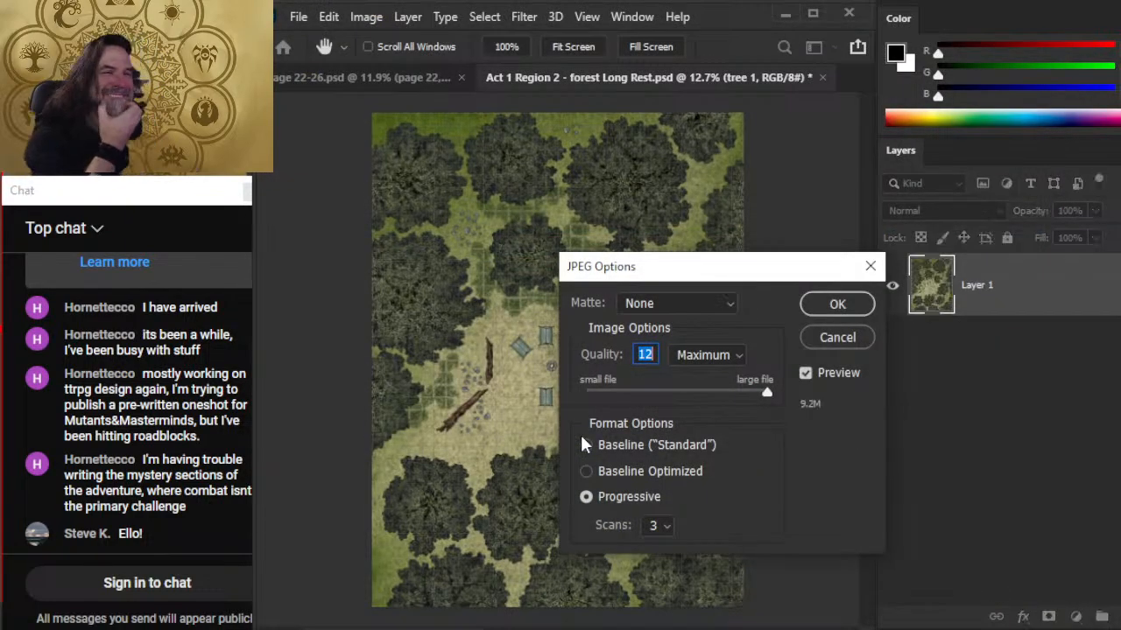
left_click(836, 305)
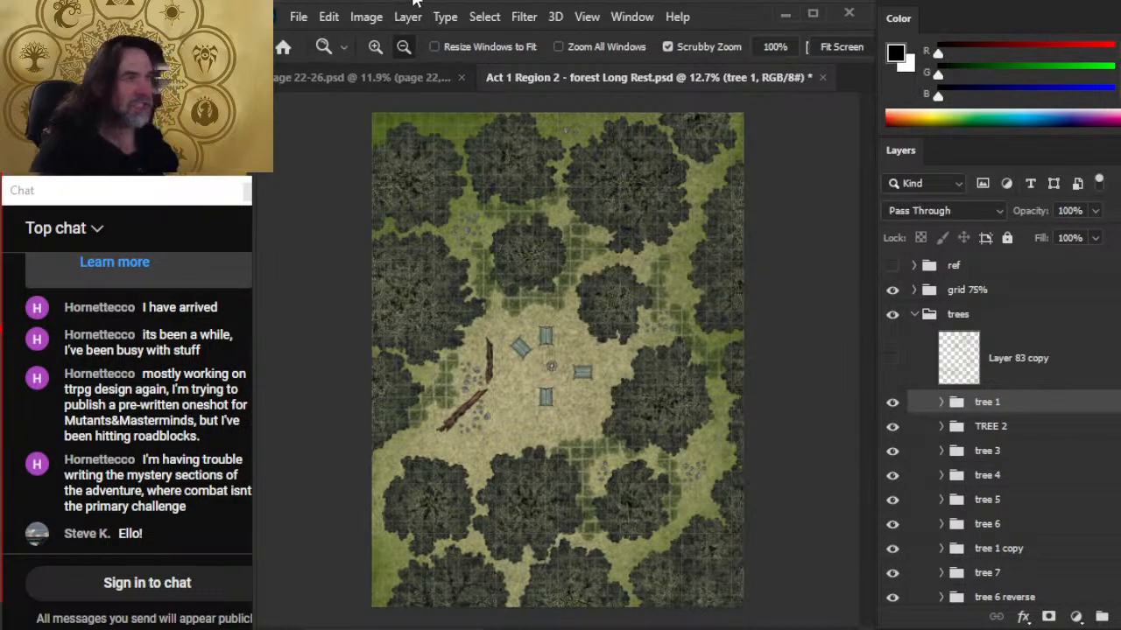
- Check the forest Long Rest map's image dimensions and resolution without altering them
left_click(366, 17)
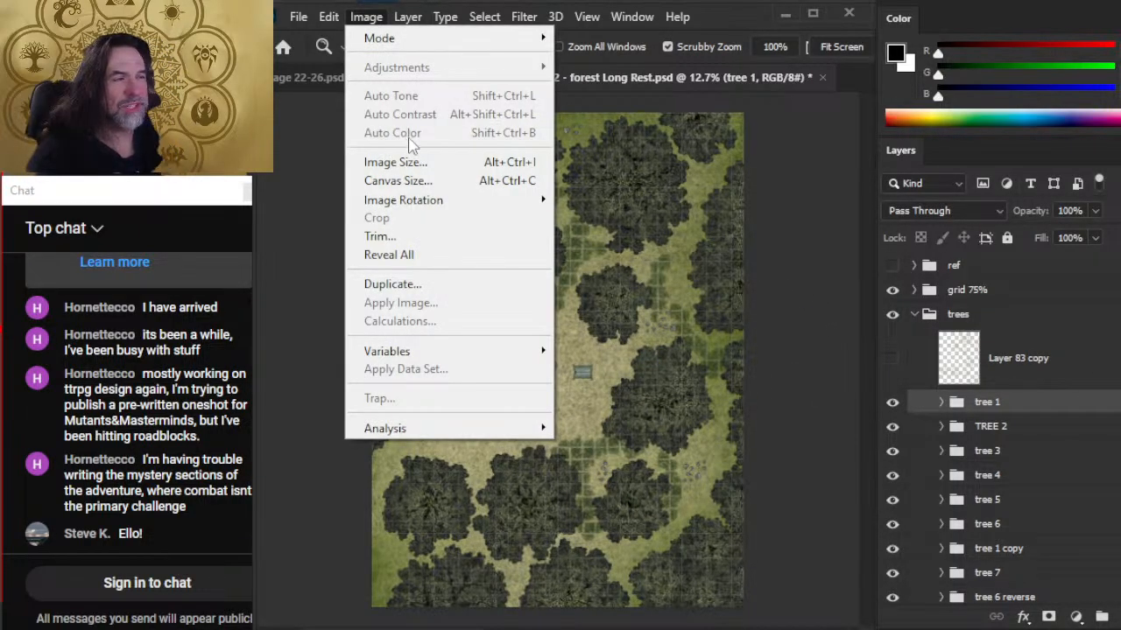
left_click(394, 161)
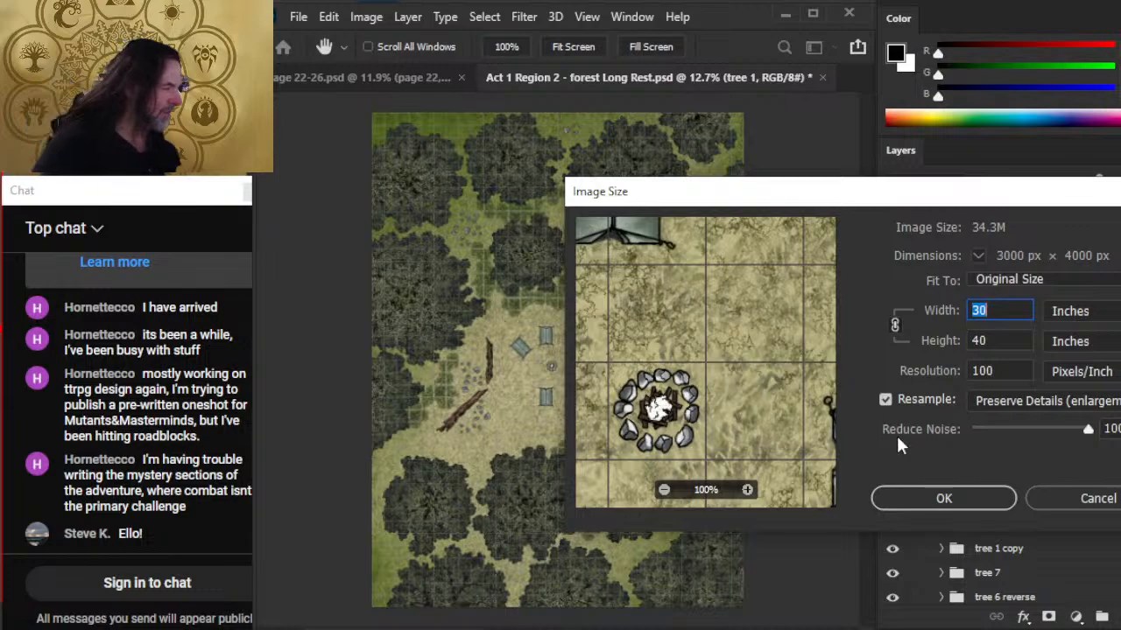
left_click(1094, 501)
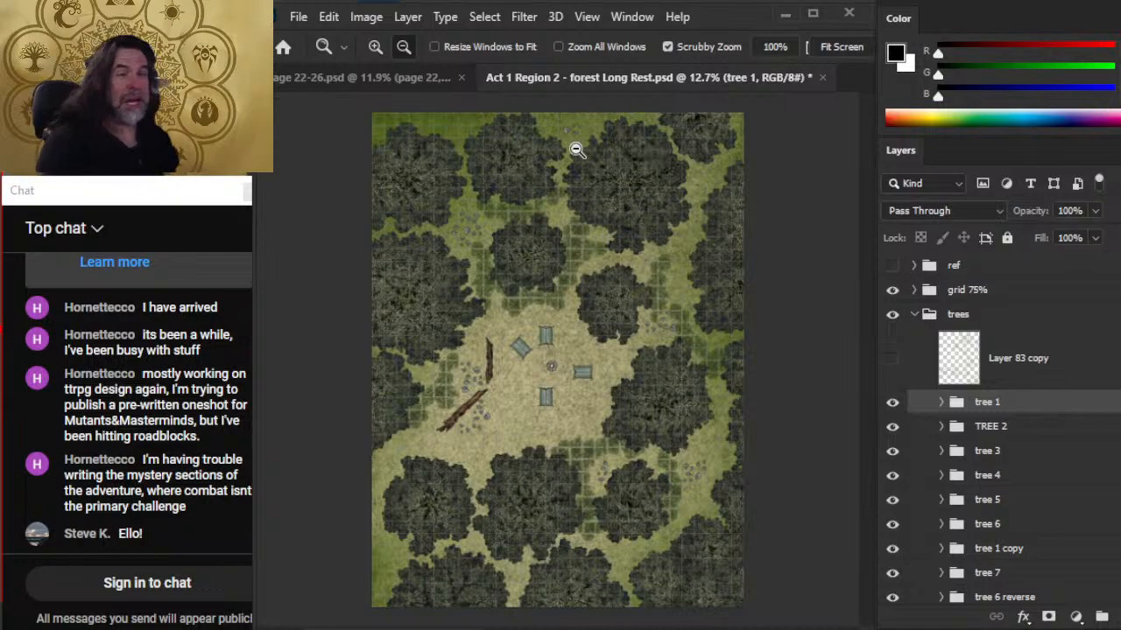
key("alt+Tab")
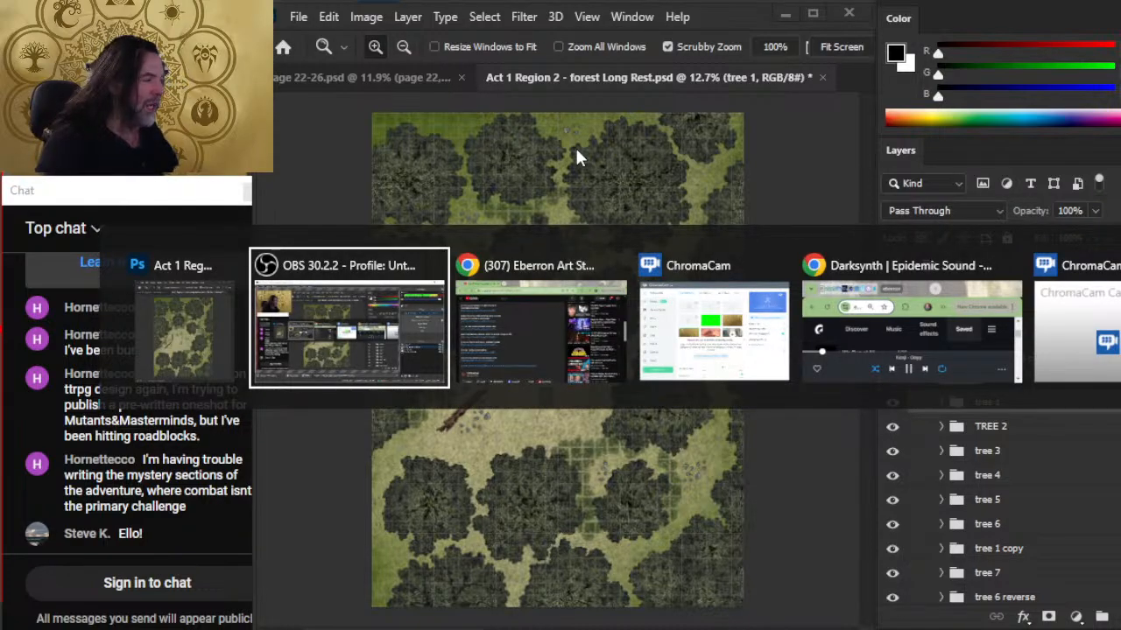
key("Escape")
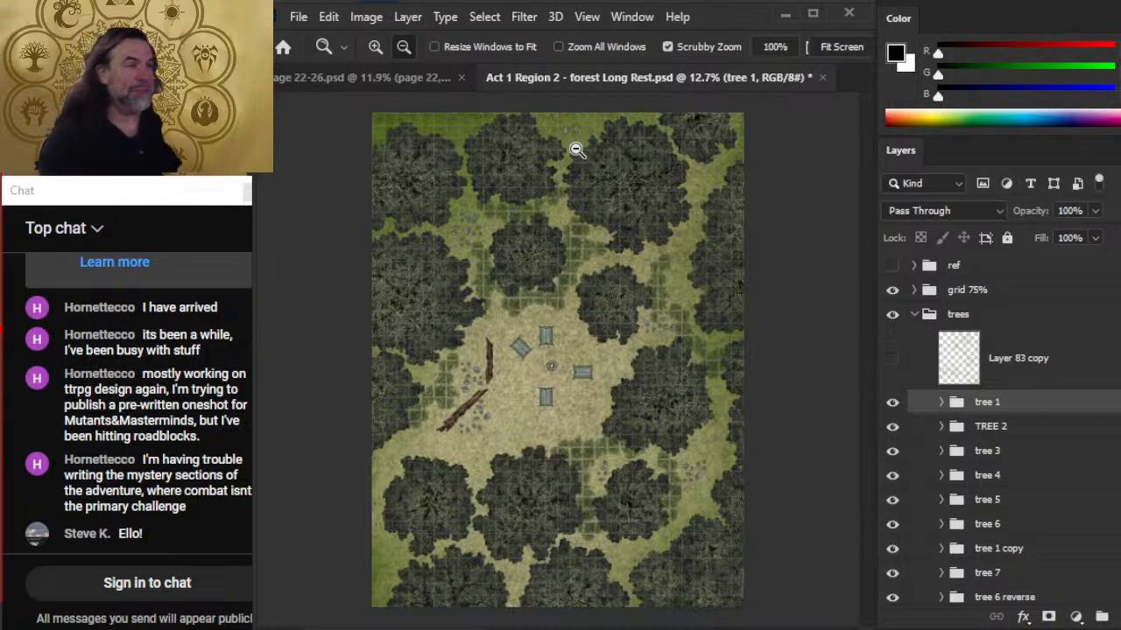
key("alt+Tab")
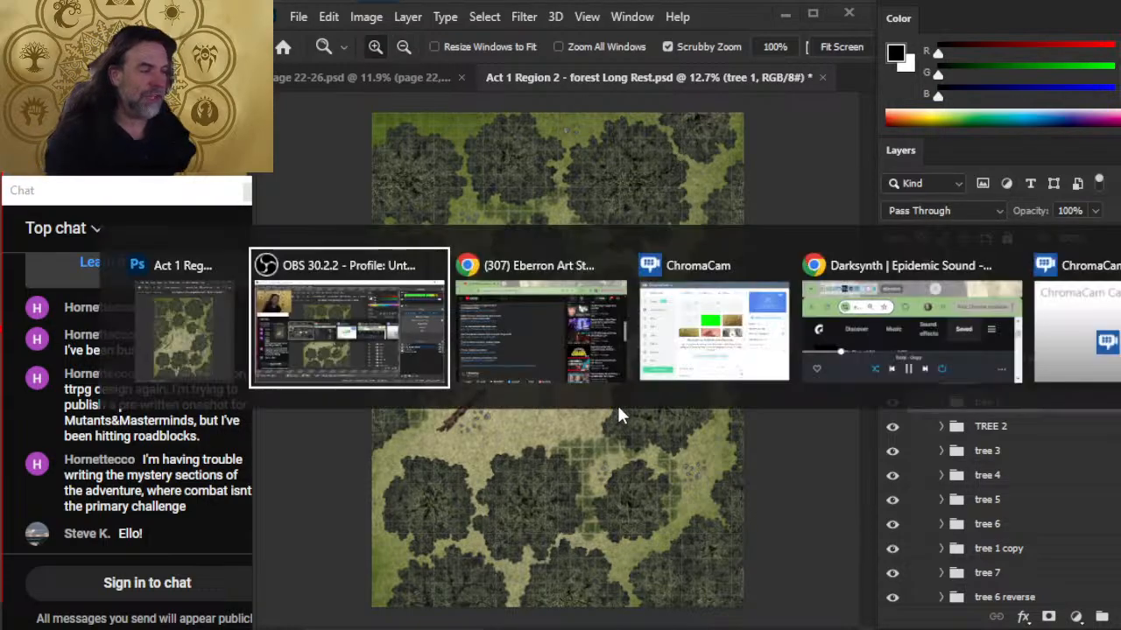
key("Escape")
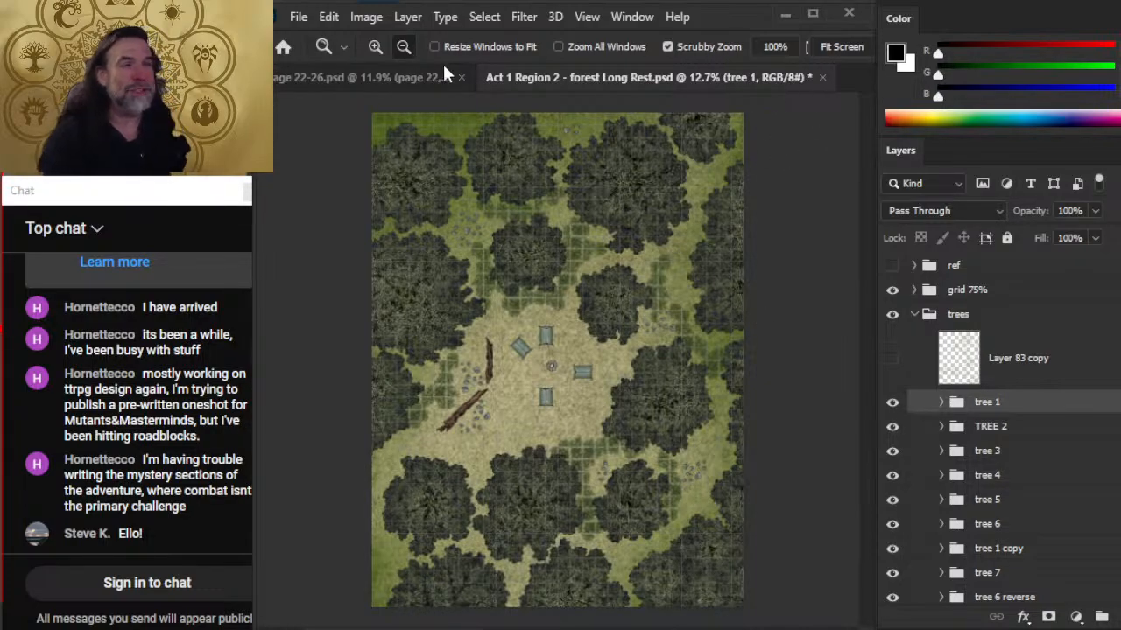
- From the page 22-26 document, open the JPEG "Act 1 Region 2 - forest Long Rest color map" in ACT 1 Region 2
left_click(420, 77)
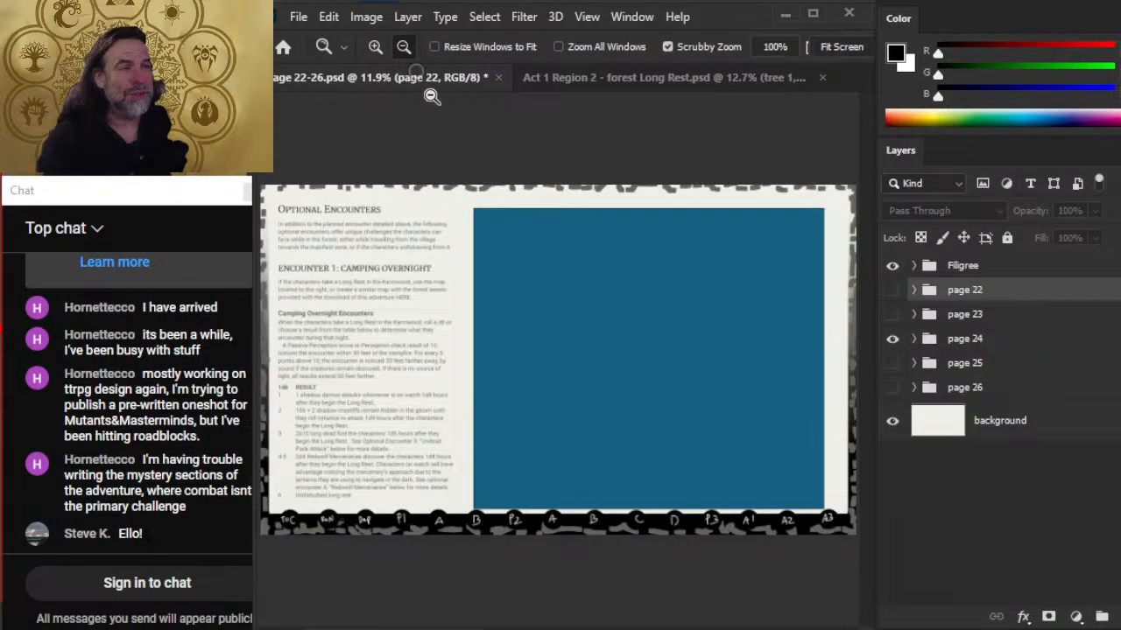
left_click(299, 17)
left_click(346, 56)
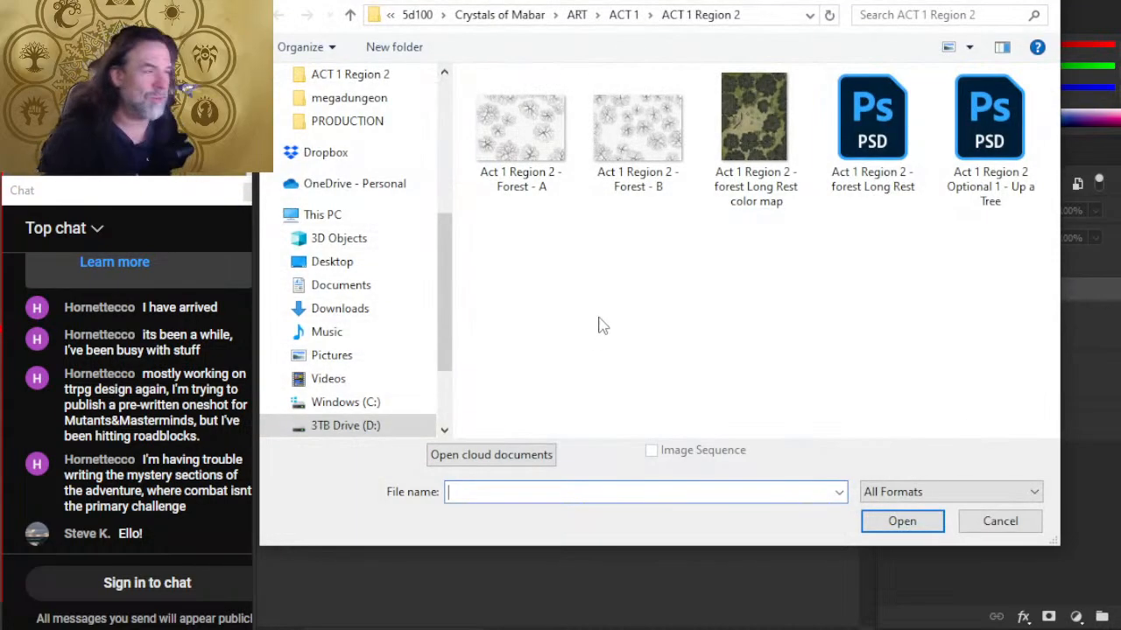
double_click(775, 140)
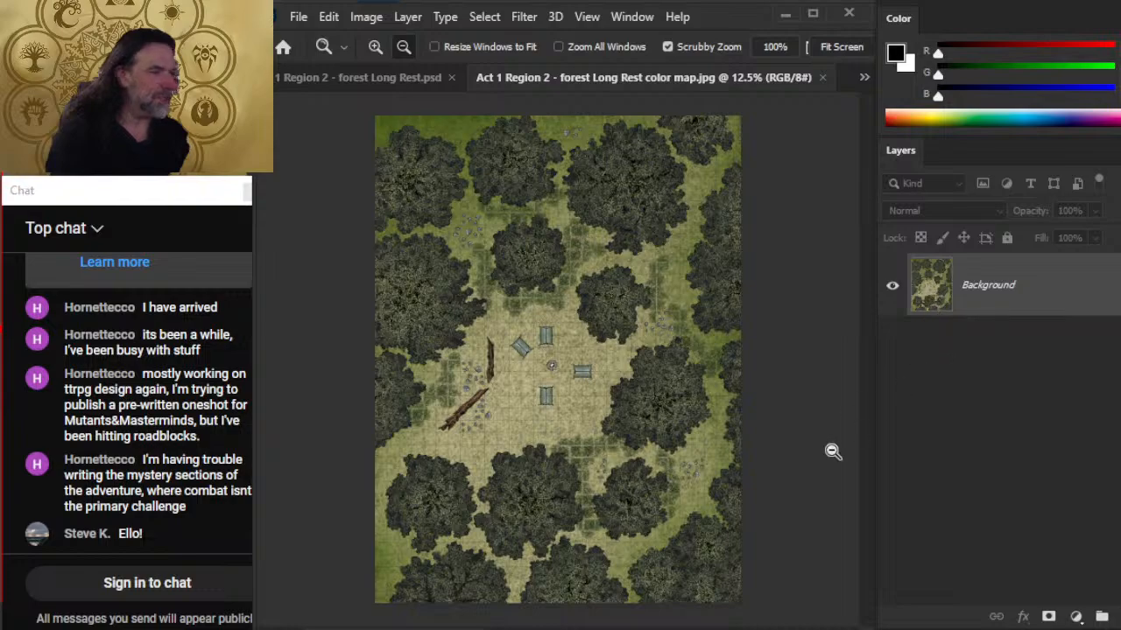
- Duplicate the color map's Background layer as "Background copy" and load the copy's outline as a selection
right_click(971, 306)
left_click(1048, 329)
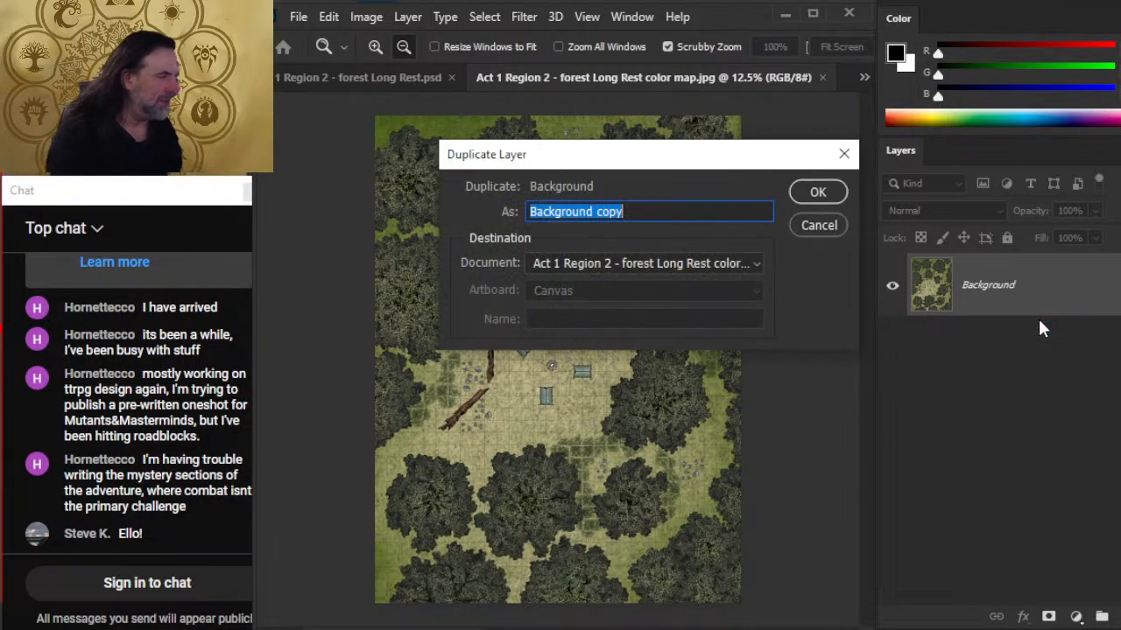
key("Return")
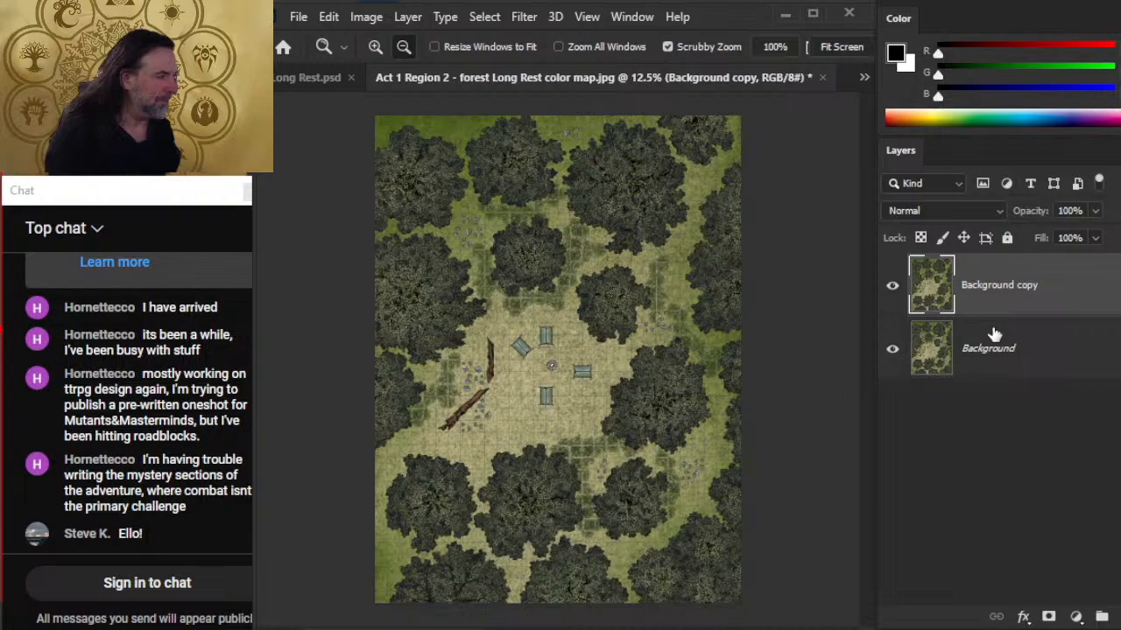
left_click(940, 295, "ctrl")
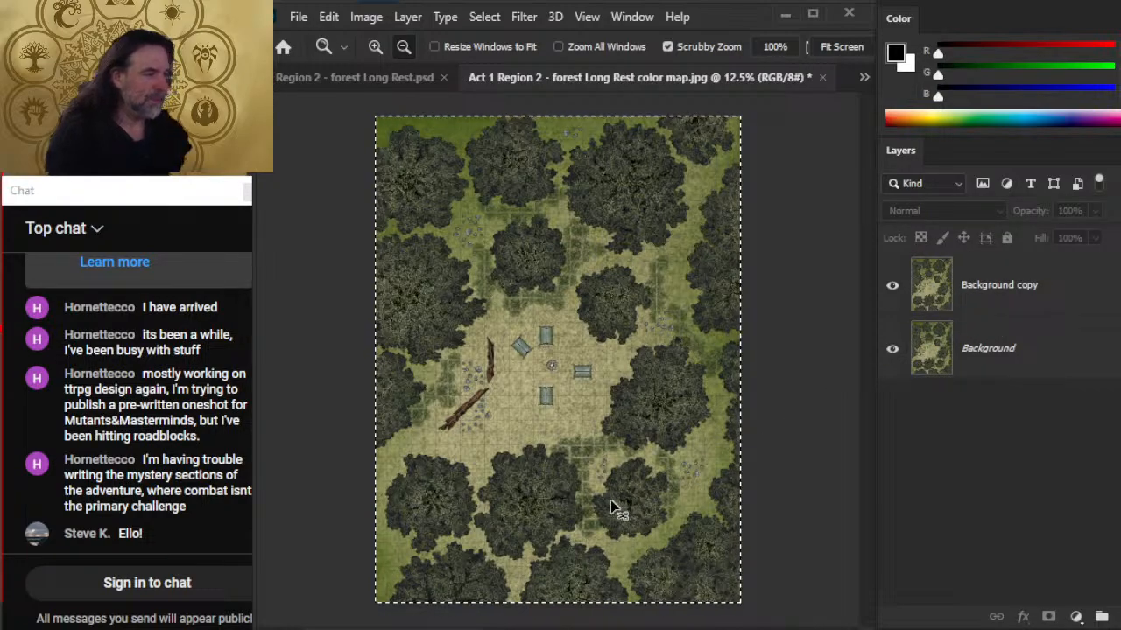
- Close the "Act 1 Region 2 - forest Long Rest.psd" document, saving its changes
left_click(433, 78)
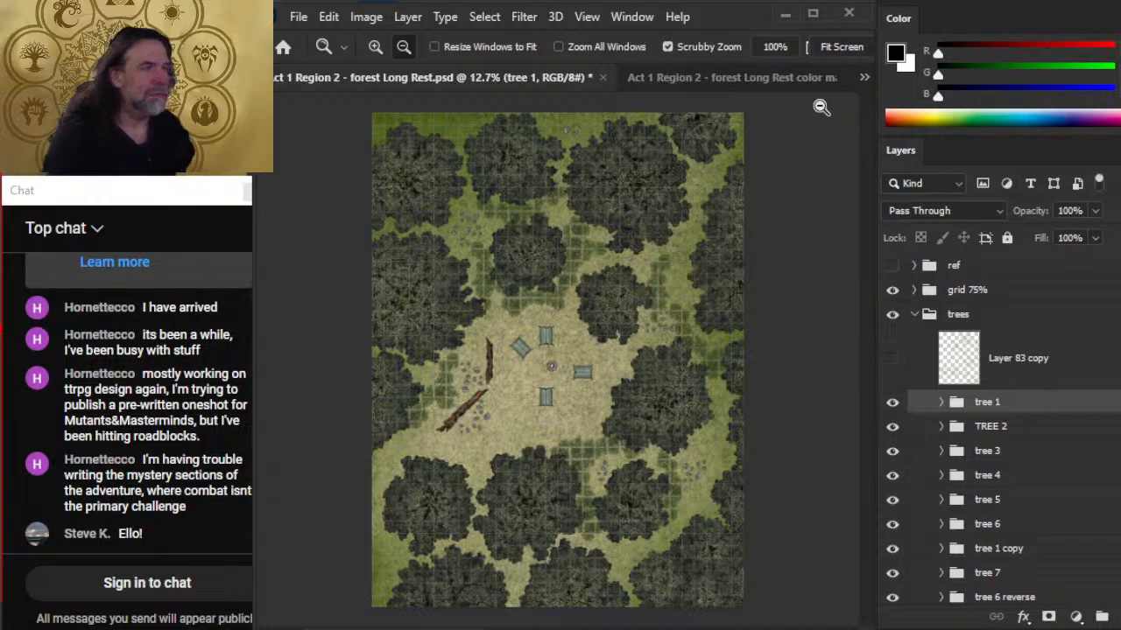
left_click(602, 77)
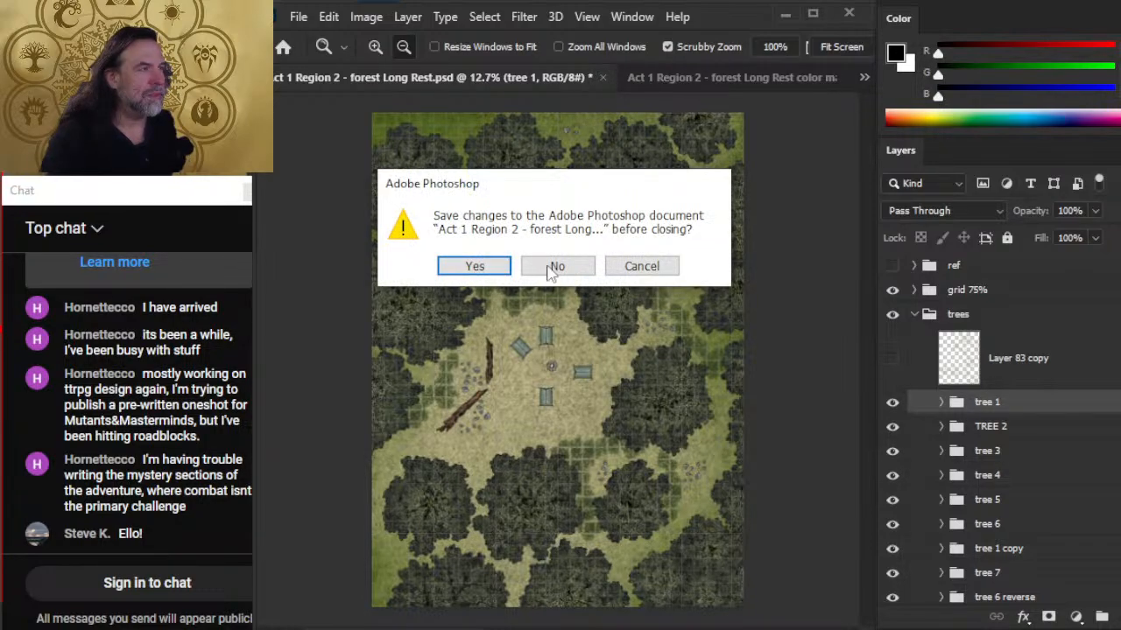
left_click(474, 266)
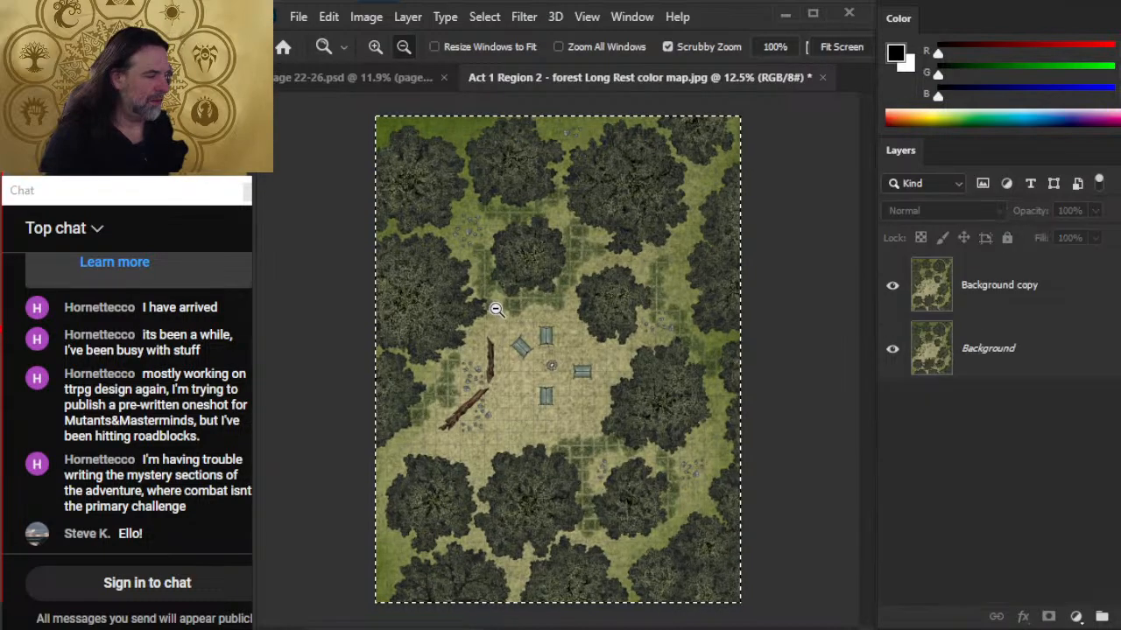
- Try to bring the whole color map into the page 22-26 document, and undo the pasted layer
key("ctrl+a")
left_click_drag(818, 97, 728, 378)
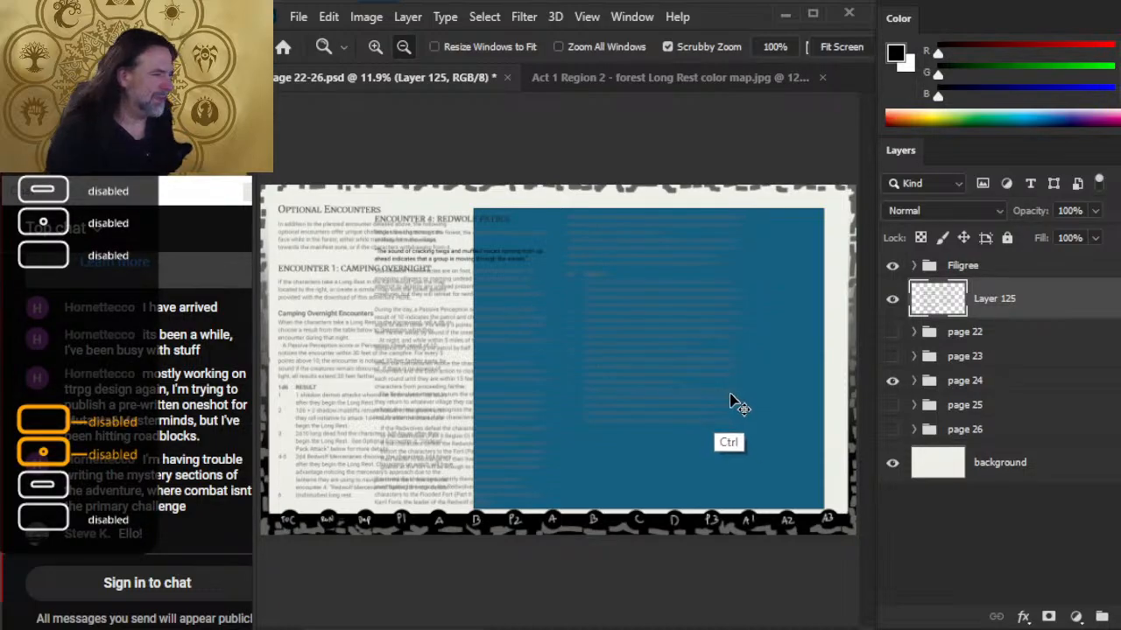
key("ctrl+z")
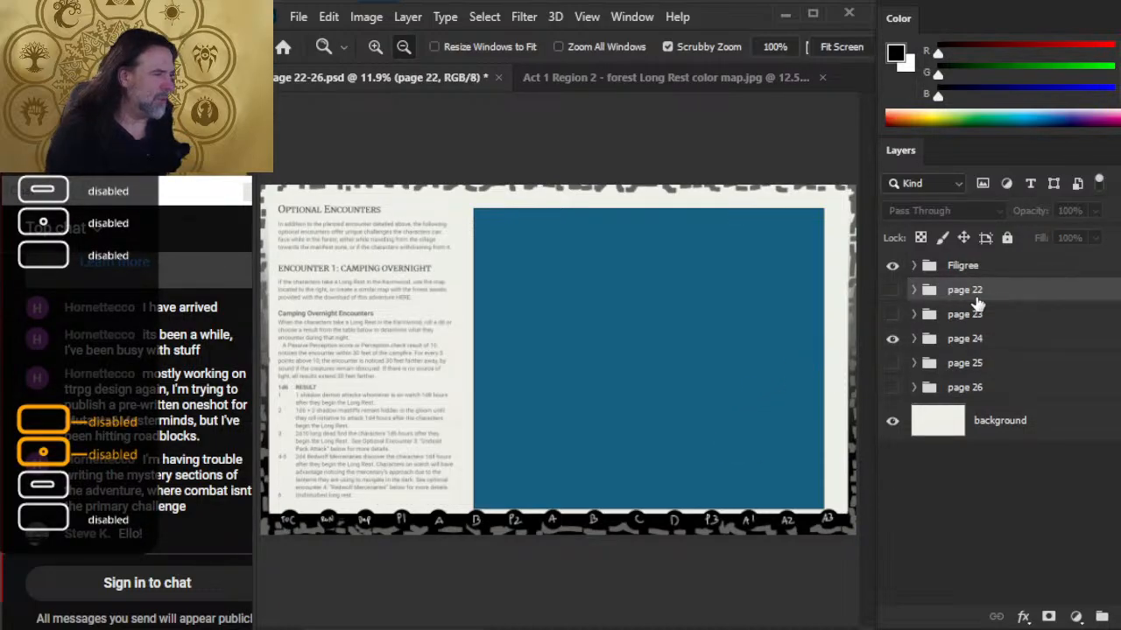
- Expand the page 24 group, identify its blue placeholder by toggling visibility, and select Layer 122
left_click(914, 339)
left_click(893, 374)
left_click(894, 375)
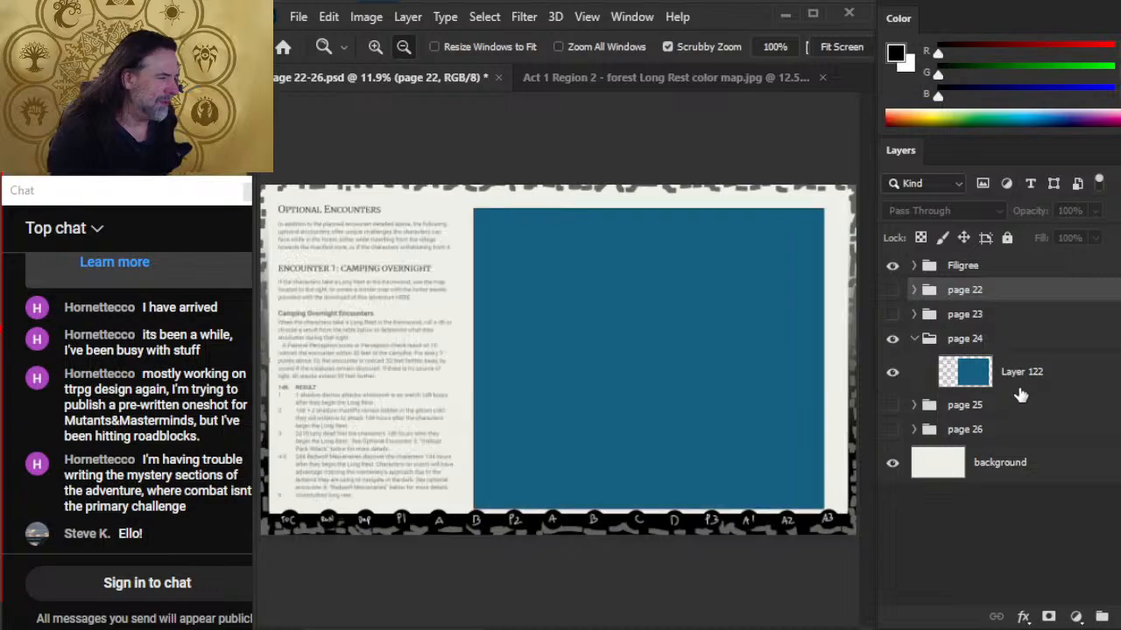
left_click(1020, 391)
- Try again to paste the color map above Layer 122 in page 24, and undo the pasted layer
left_click(678, 78)
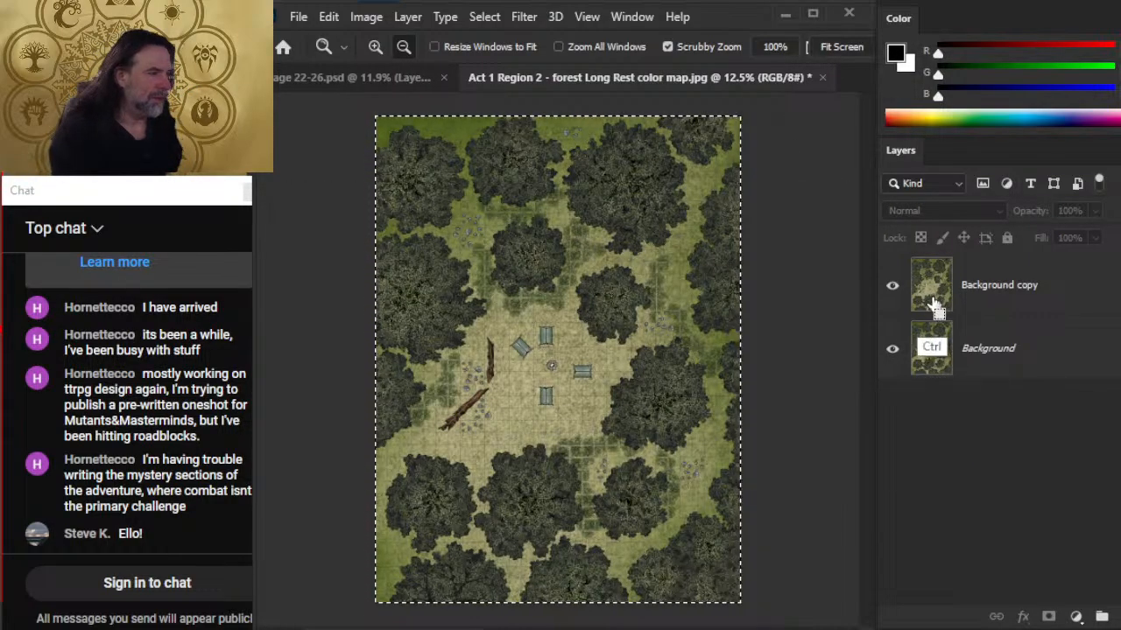
left_click(405, 77)
key("ctrl+shift+v")
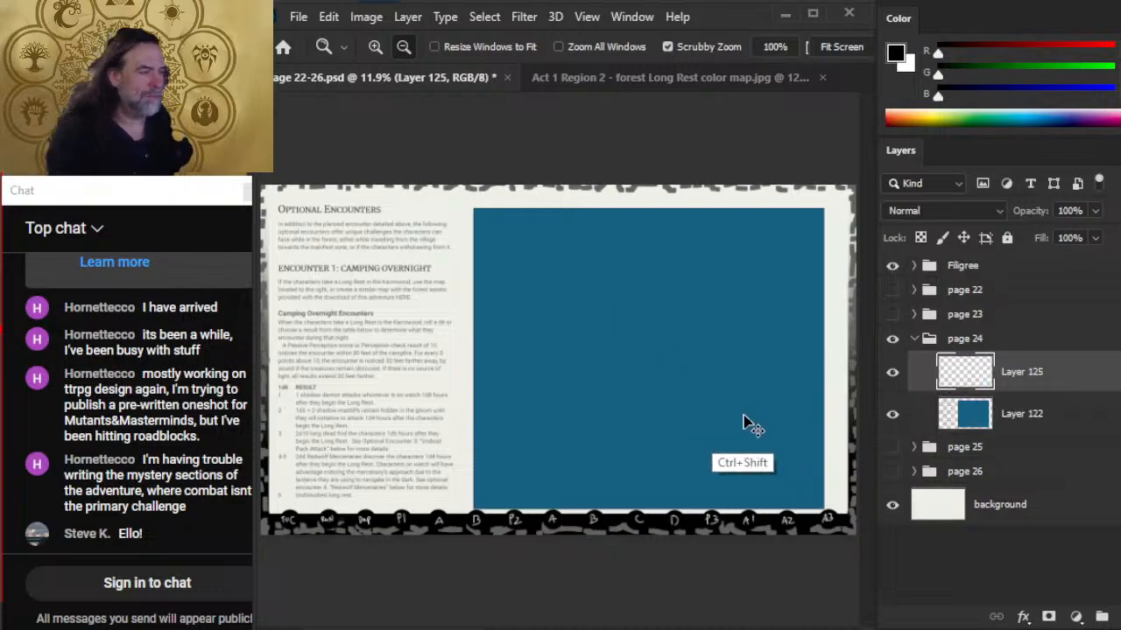
key("ctrl+z")
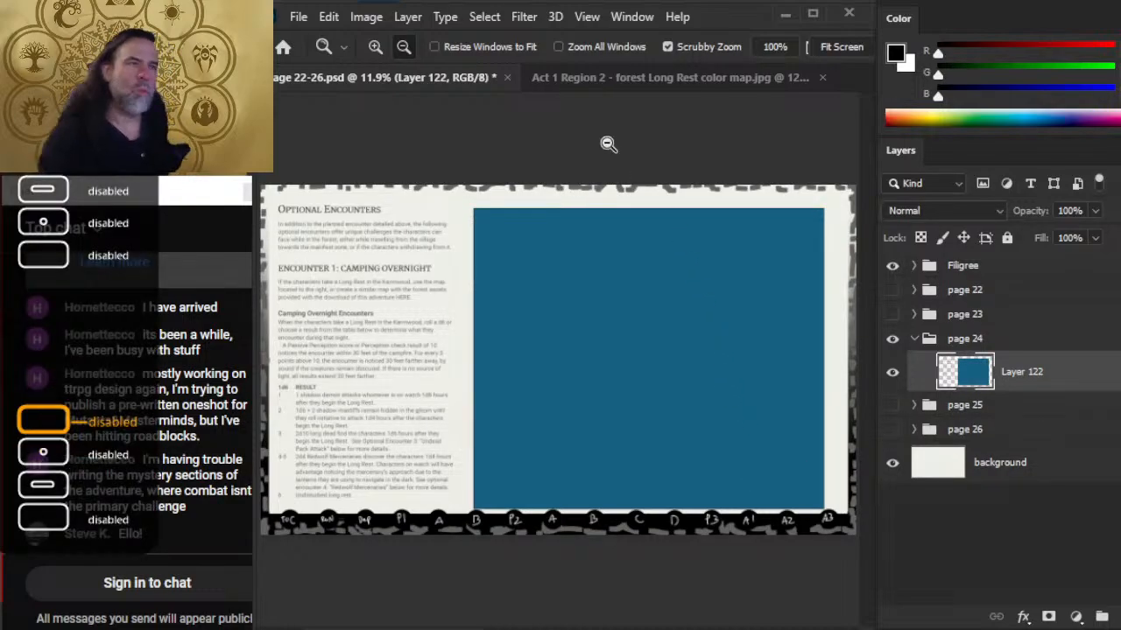
- Copy the color map from the Background copy layer and paste it above Layer 122 in the page 24 group
left_click(699, 78)
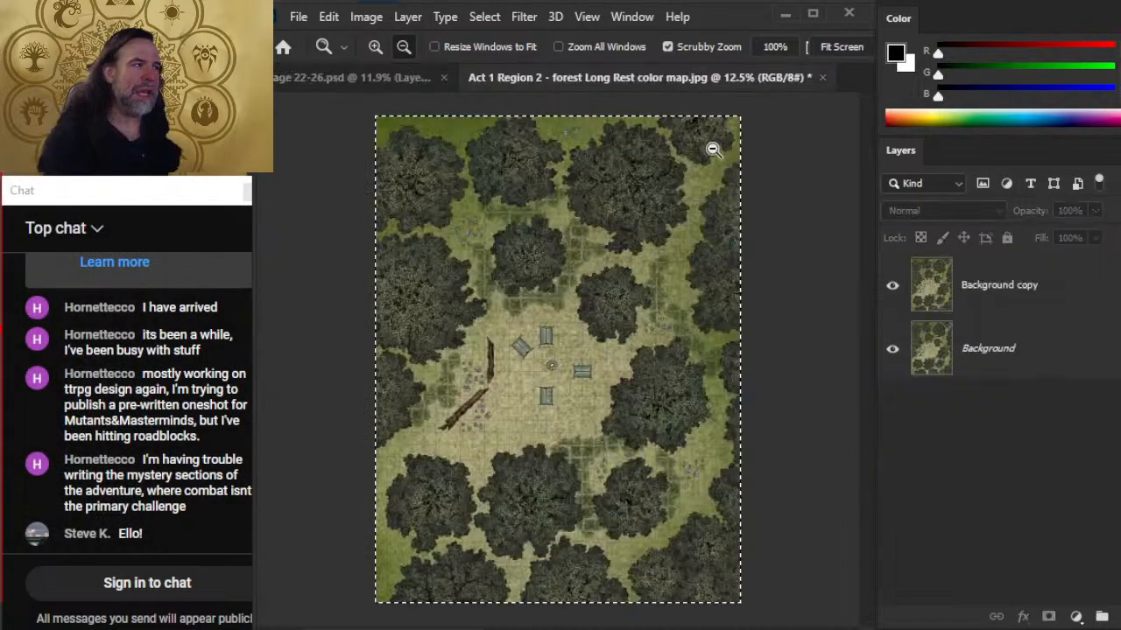
left_click(994, 301)
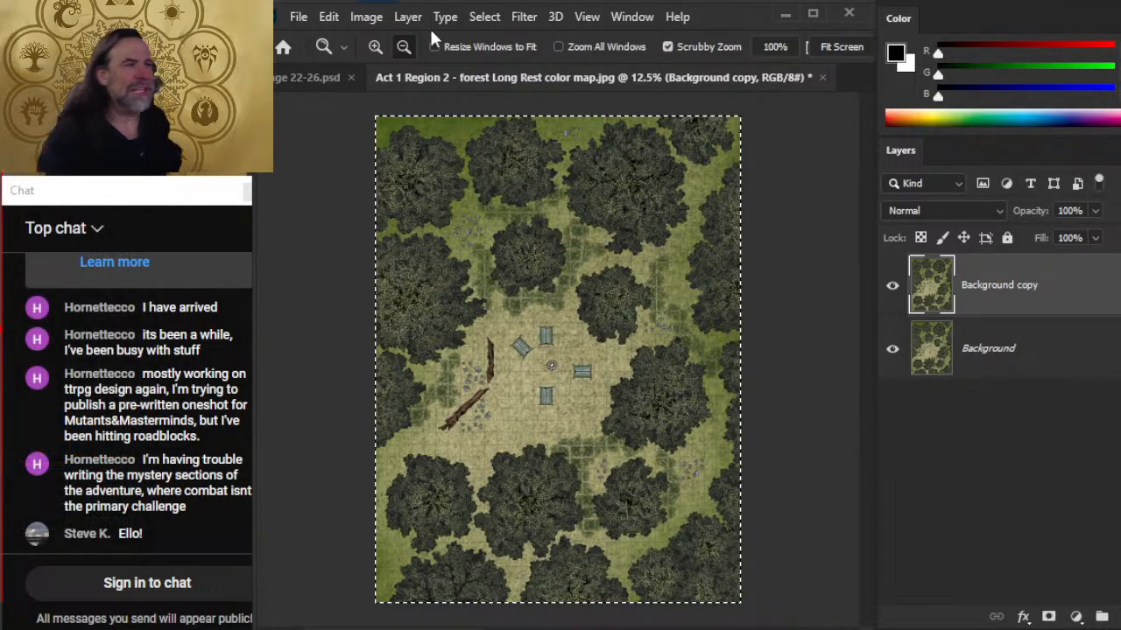
left_click(319, 77)
key("ctrl+v")
key("ctrl+f")
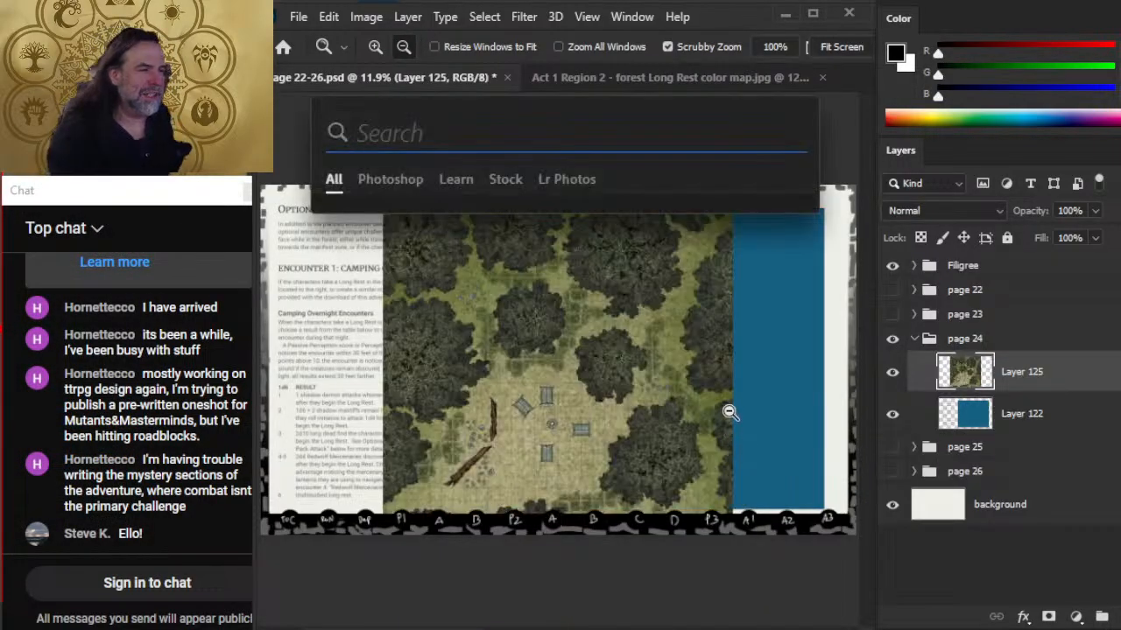
key("Escape")
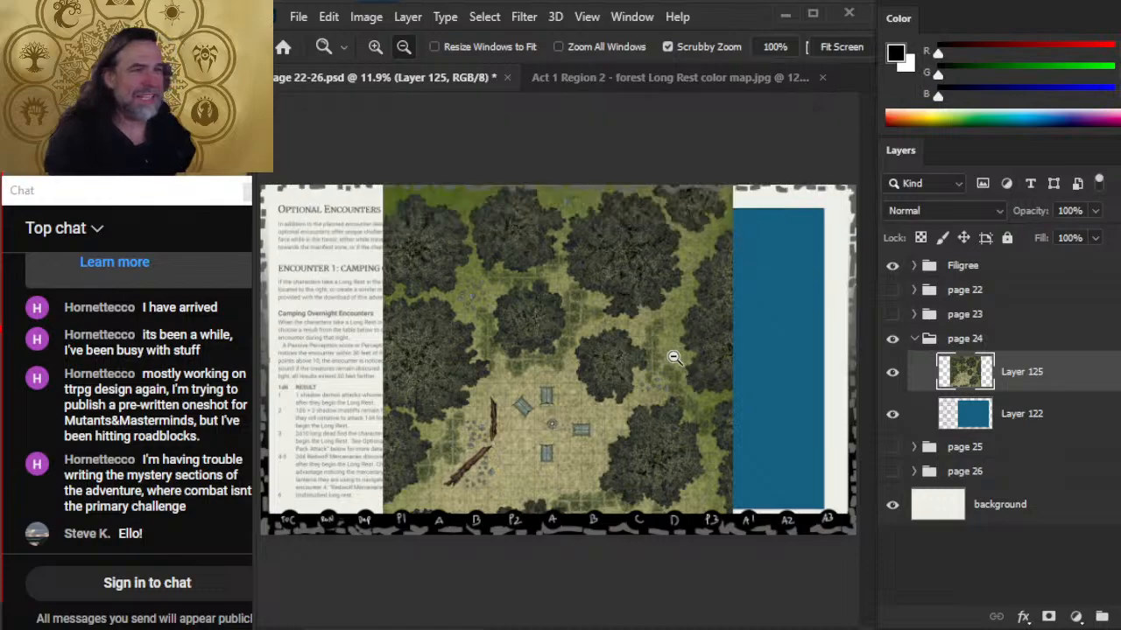
- Move the pasted forest map over the blue placeholder, clear of the Optional Encounters text
key("v")
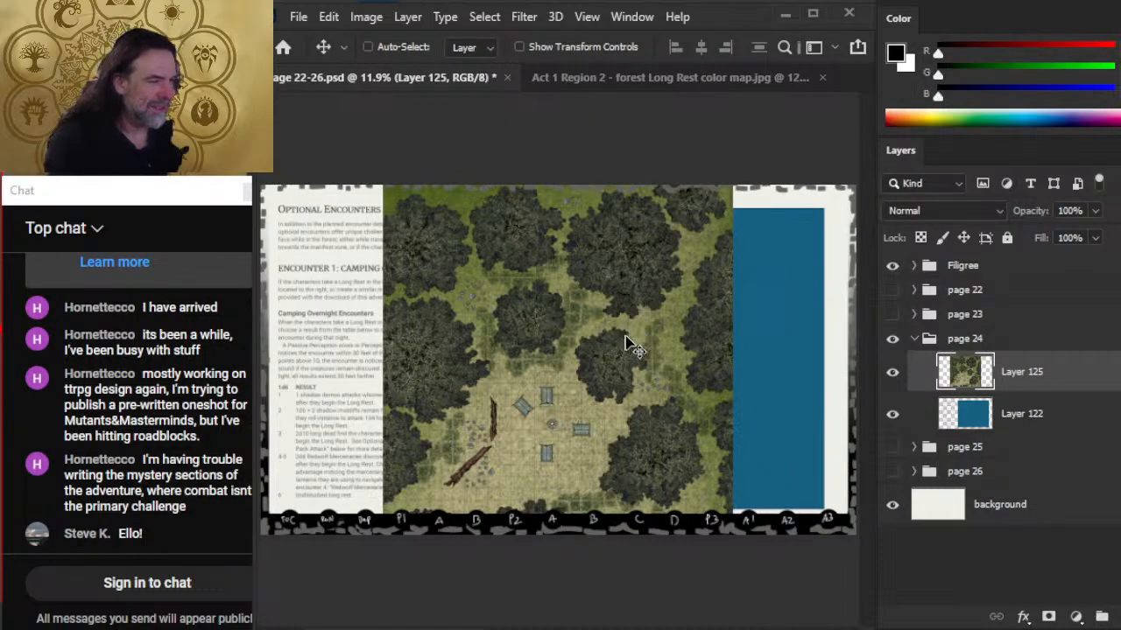
left_click_drag(625, 329, 734, 281)
left_click_drag(725, 408, 723, 394)
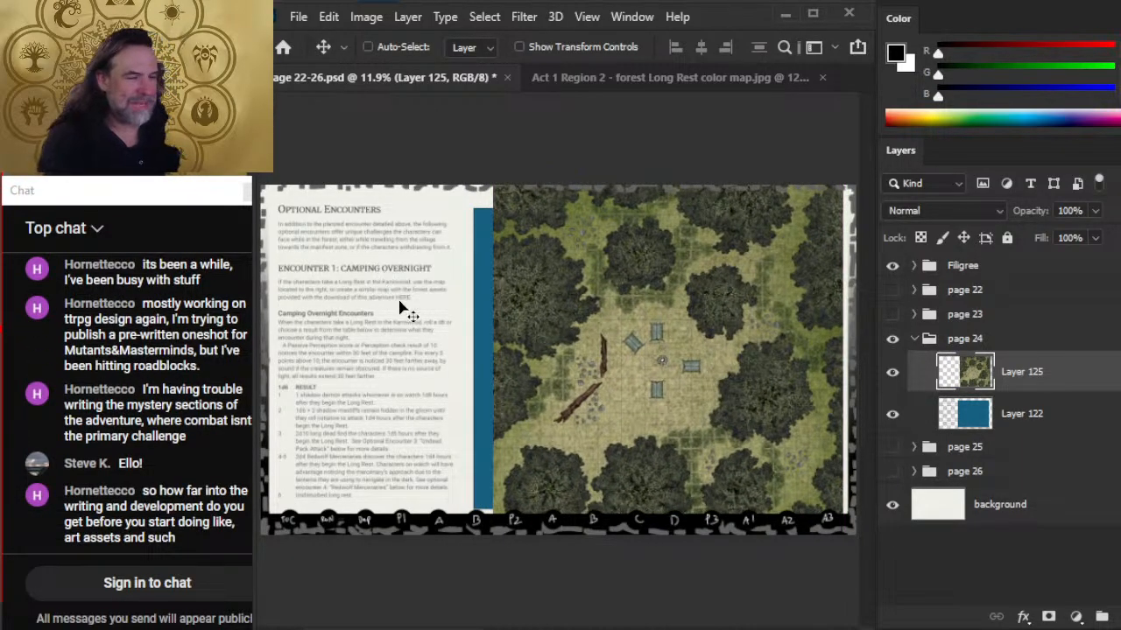
- Examine the pasted map's tents, logs, rocks, bushes and grid lines at close range, and the campsite as a whole
key("z")
left_click_drag(680, 351, 698, 397)
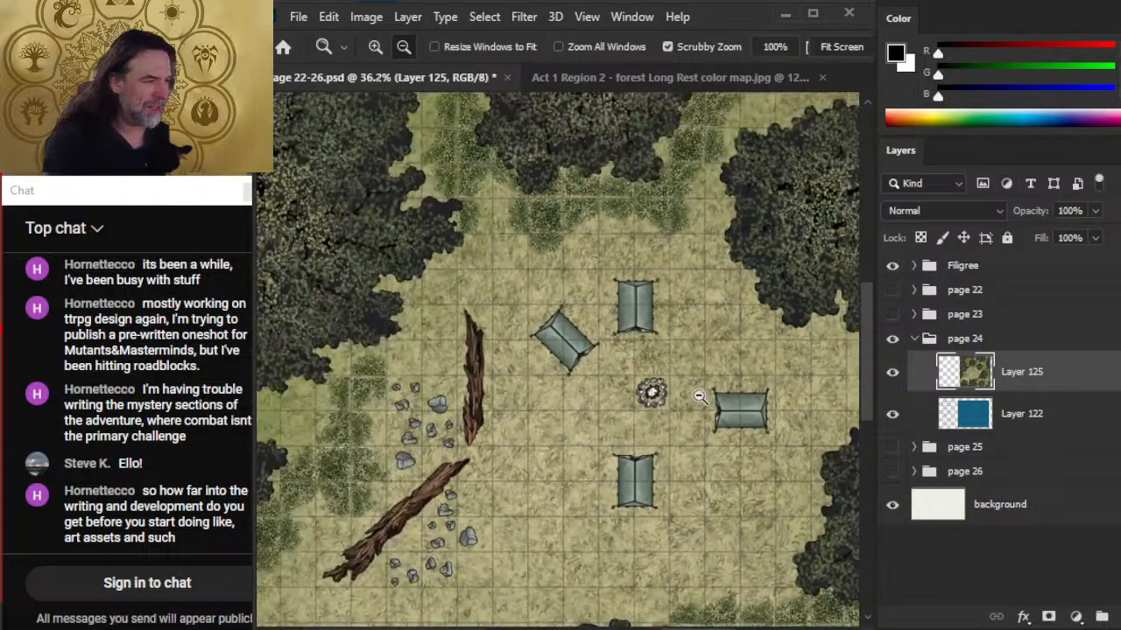
left_click_drag(668, 431, 719, 426)
key("space")
left_click_drag(411, 350, 607, 266)
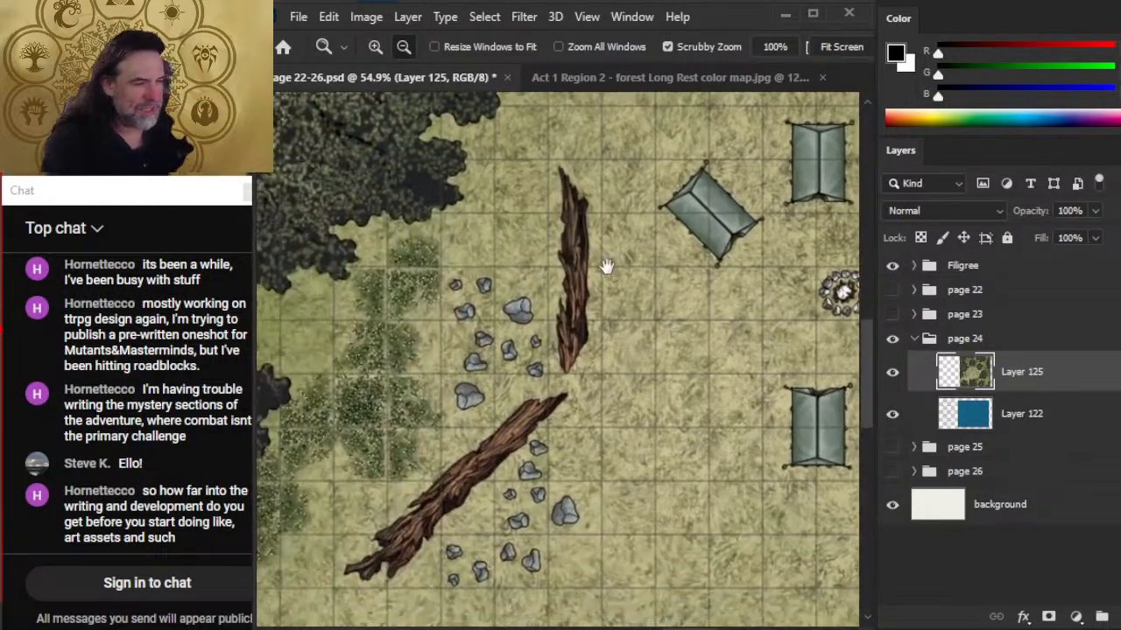
left_click_drag(477, 320, 613, 319)
left_click_drag(585, 401, 628, 398)
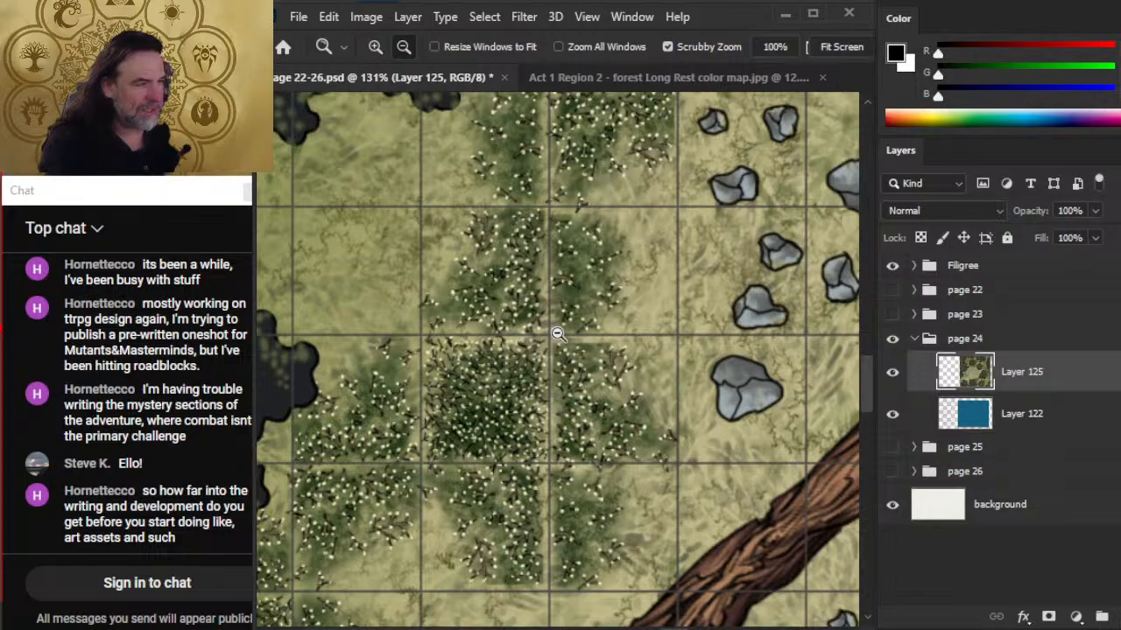
left_click_drag(558, 334, 548, 466)
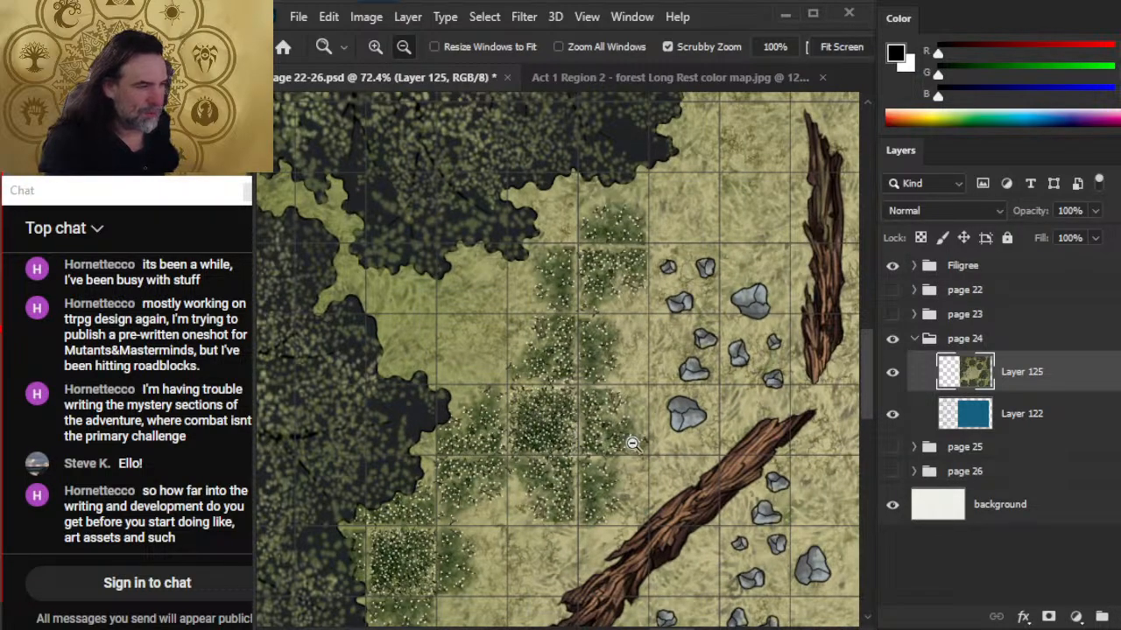
left_click_drag(680, 440, 437, 248)
left_click_drag(645, 458, 649, 306)
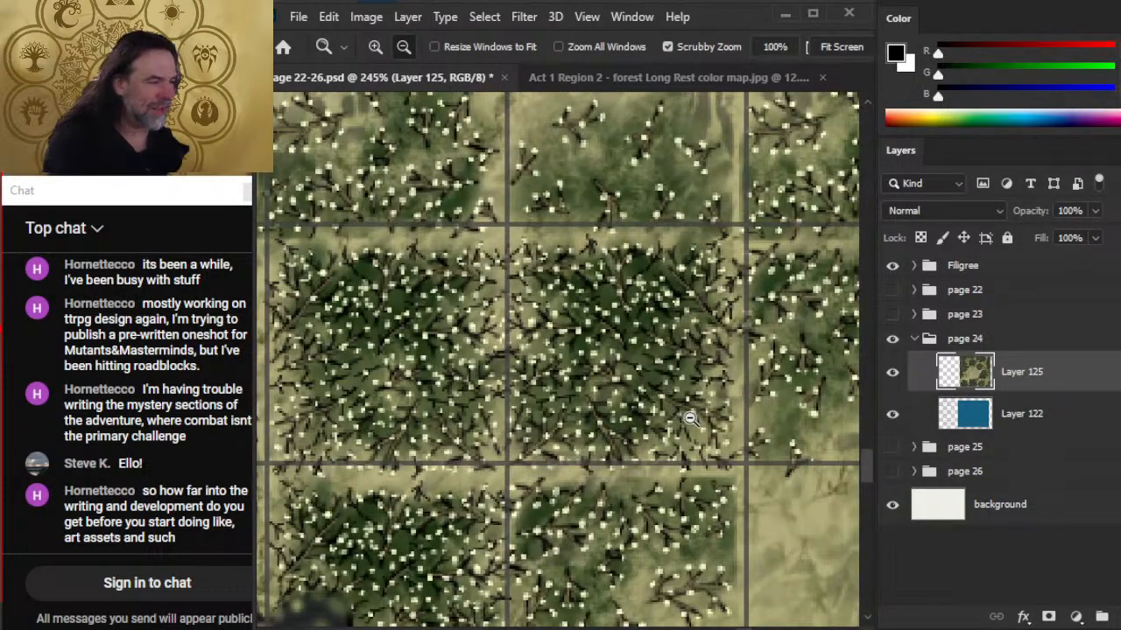
left_click_drag(690, 418, 658, 438)
left_click_drag(608, 340, 519, 388)
left_click_drag(592, 419, 560, 463)
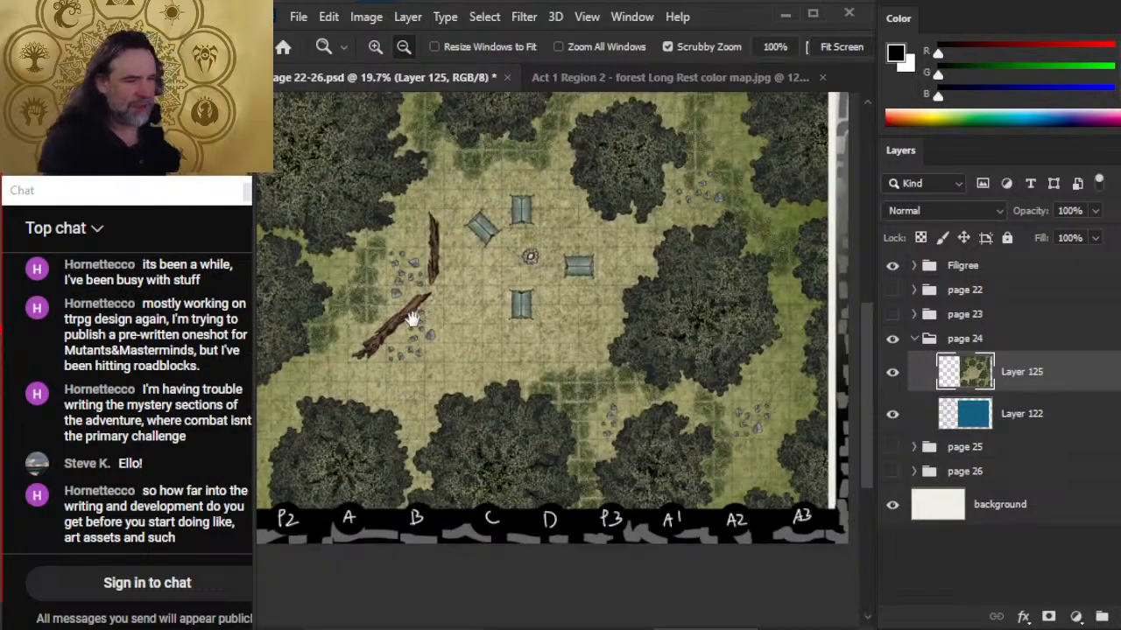
left_click_drag(412, 318, 555, 450)
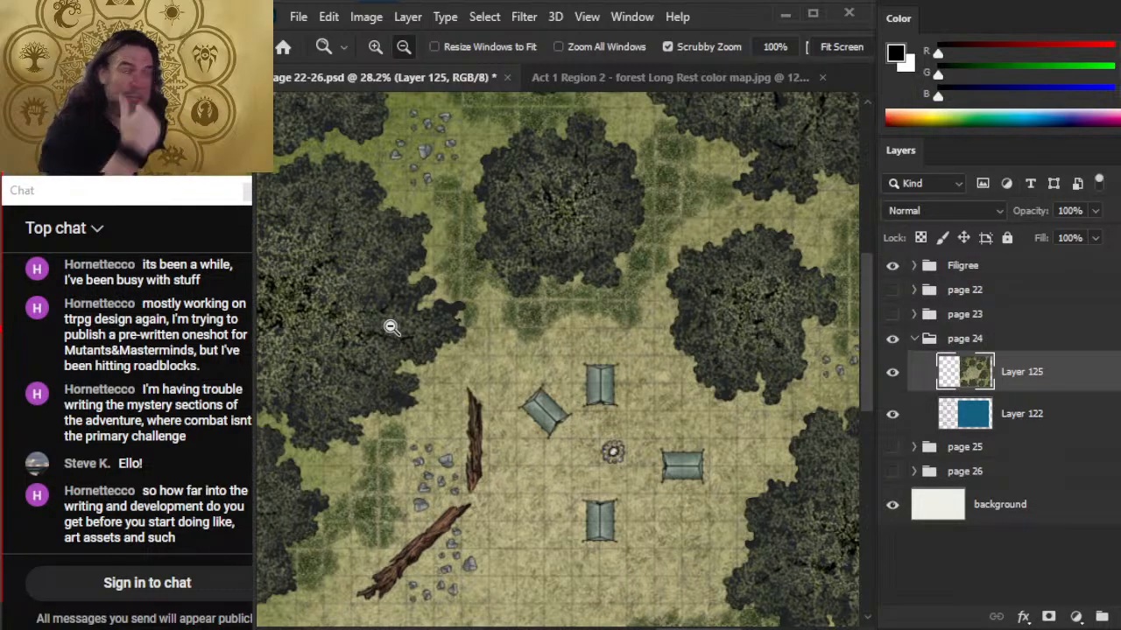
- Look over the campsite map and its fit on the full page 24 spread, and save the document
left_click_drag(738, 263, 628, 78)
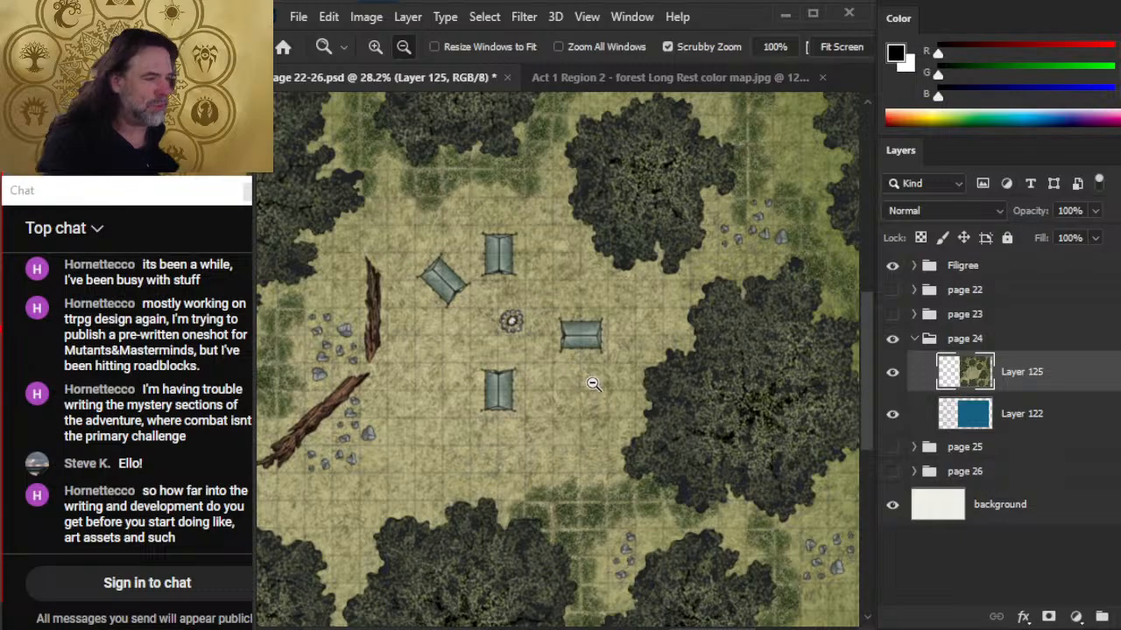
left_click_drag(696, 372, 588, 368)
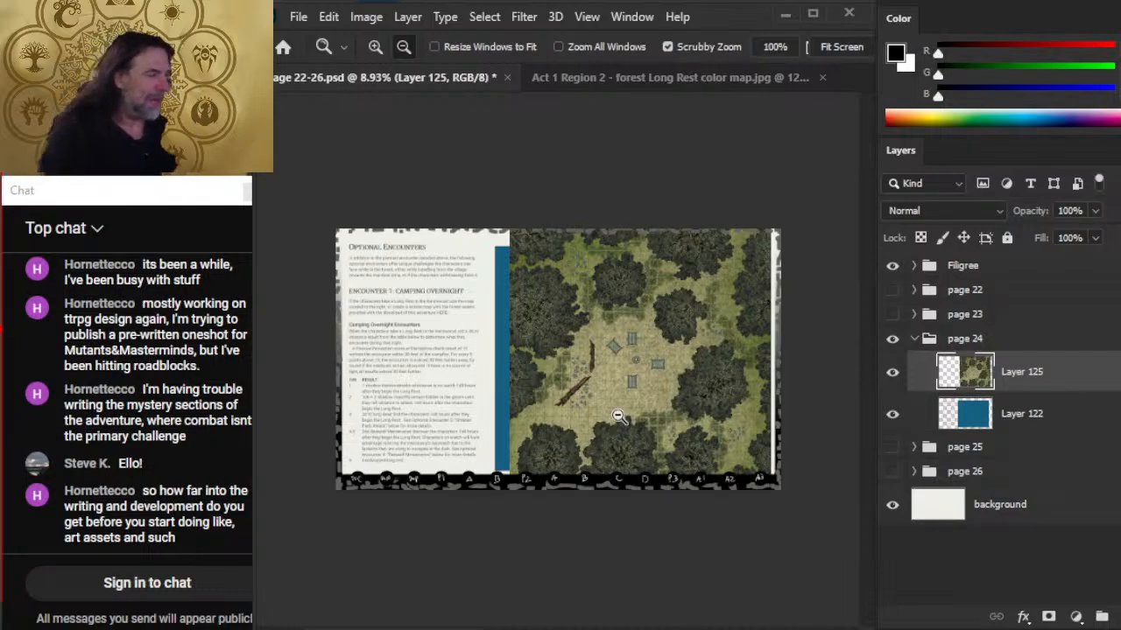
key("ctrl+s")
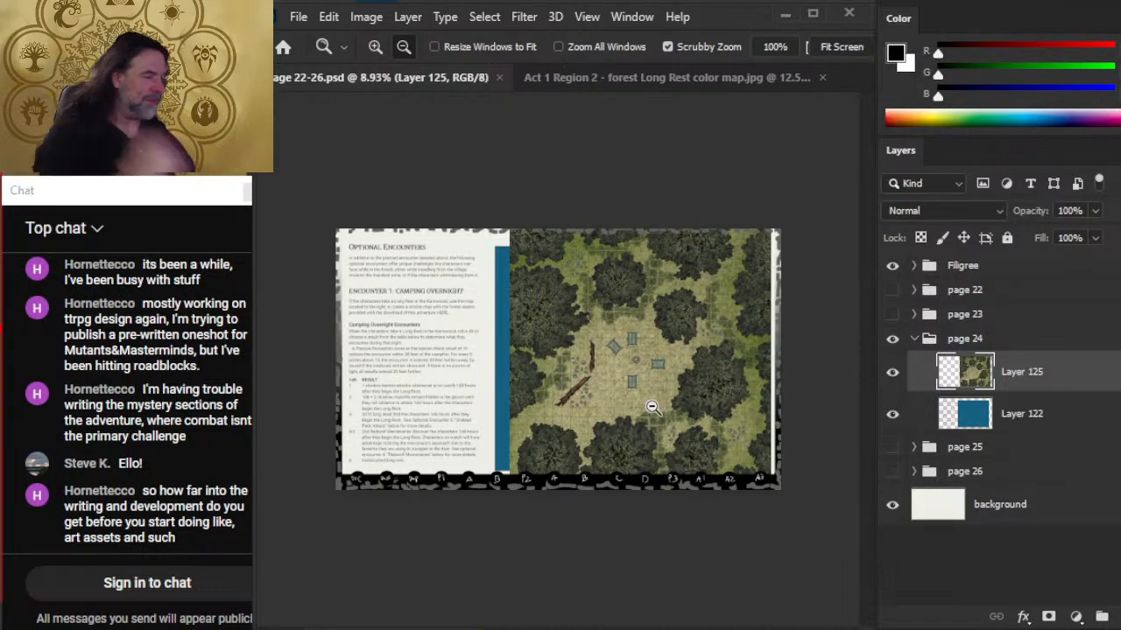
- Nudge the forest map on Layer 125 slightly down and toward the page's outer edge so it covers the remaining gap, and save the document
key("v")
mouse_move(683, 394)
left_mouse_down()
mouse_move(696, 416)
mouse_move(690, 399)
left_mouse_up()
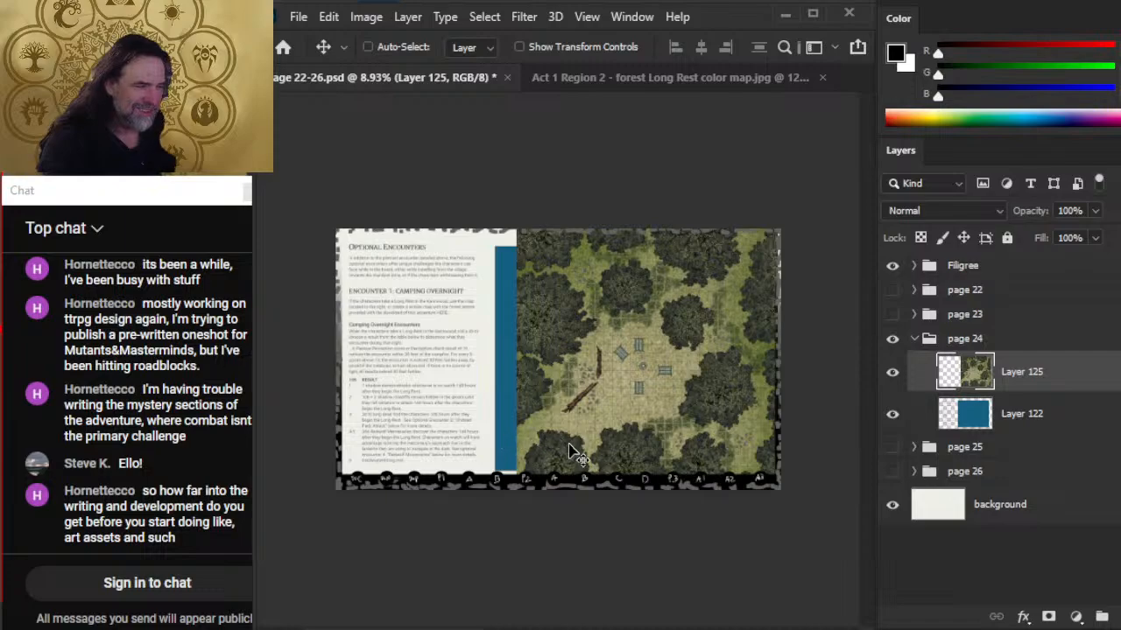
left_click_drag(644, 396, 647, 395)
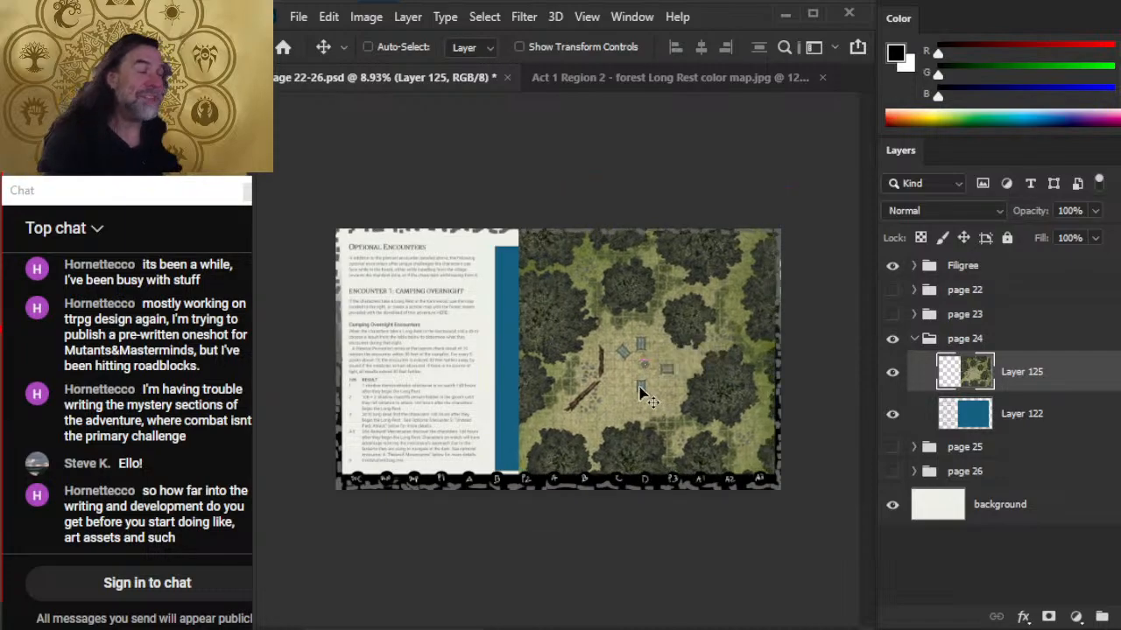
key("ctrl")
key("ctrl+s")
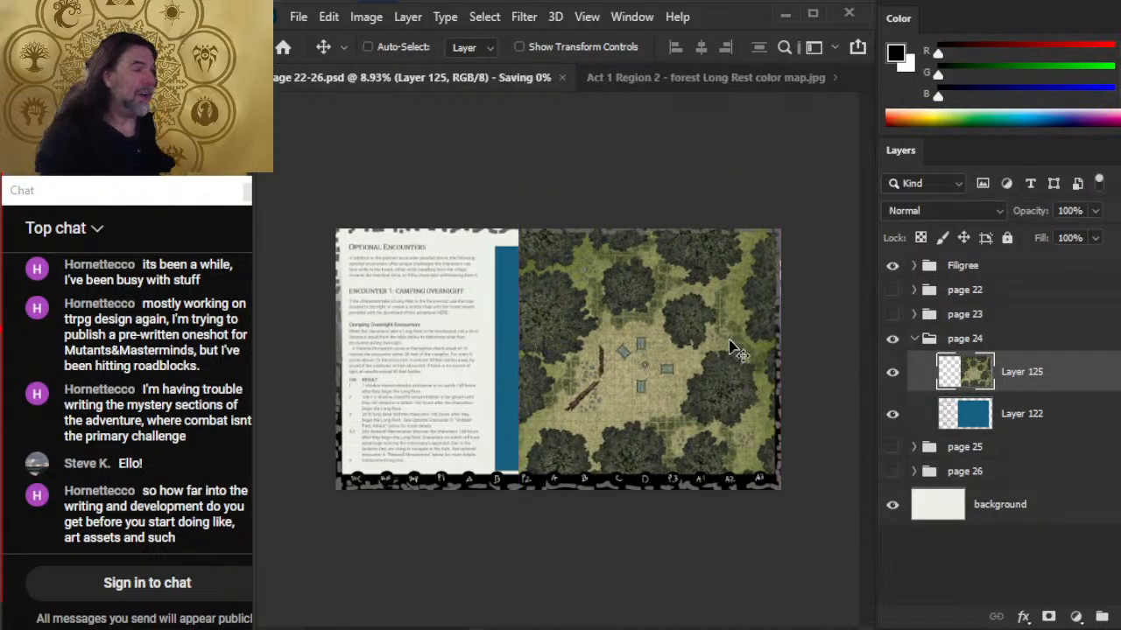
- Close the forest Long Rest color map document and page 22-26.psd
left_click(758, 78)
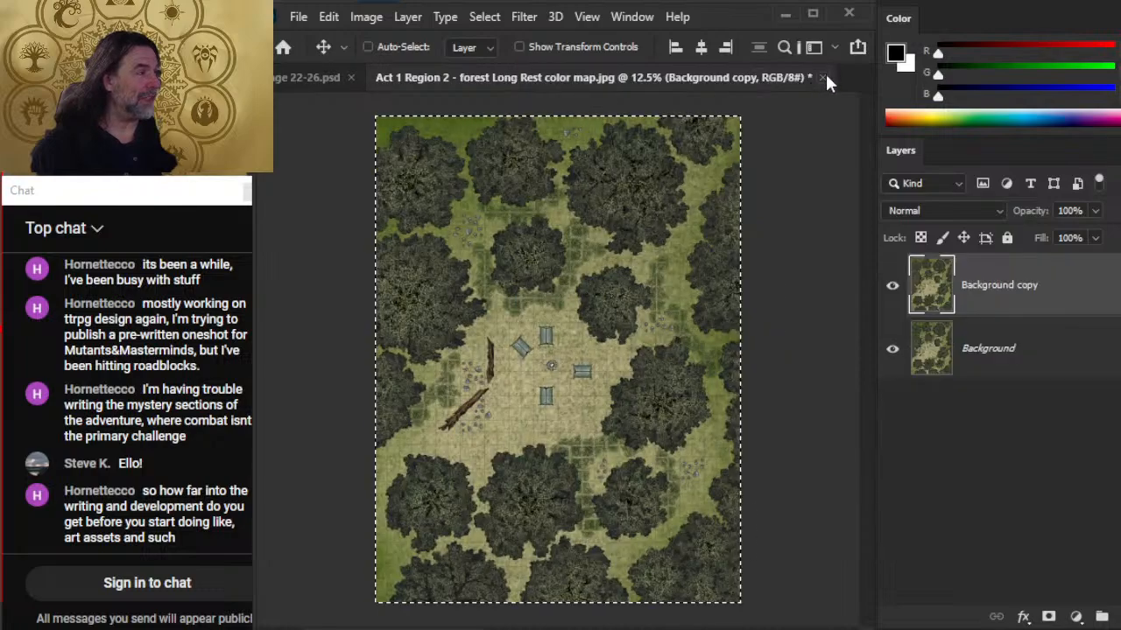
left_click(822, 77)
left_click(554, 266)
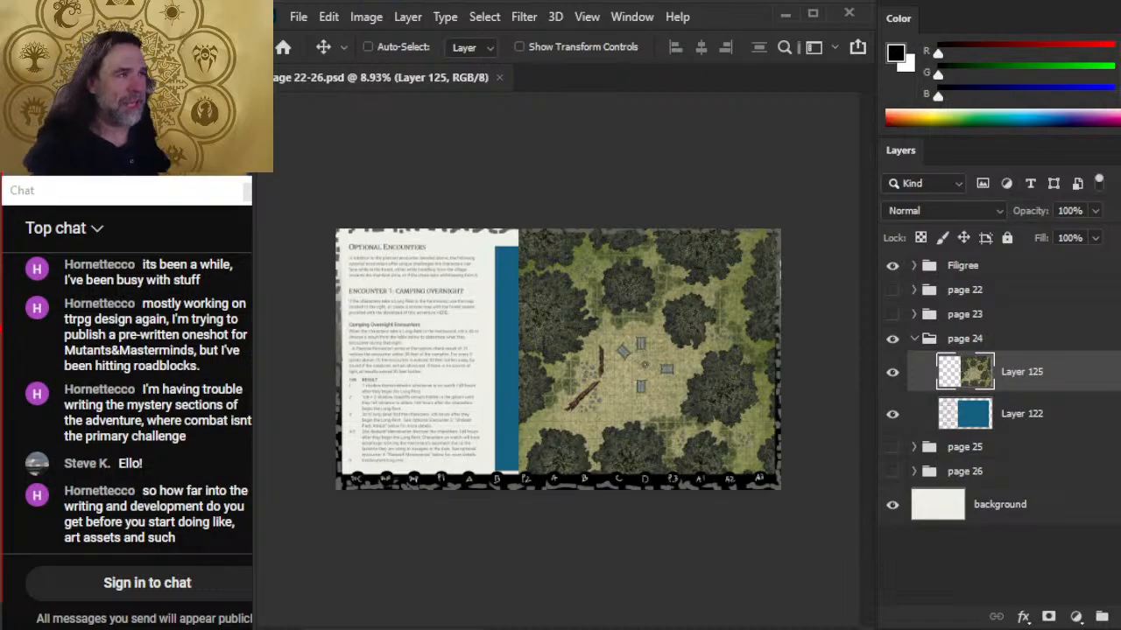
left_click(501, 78)
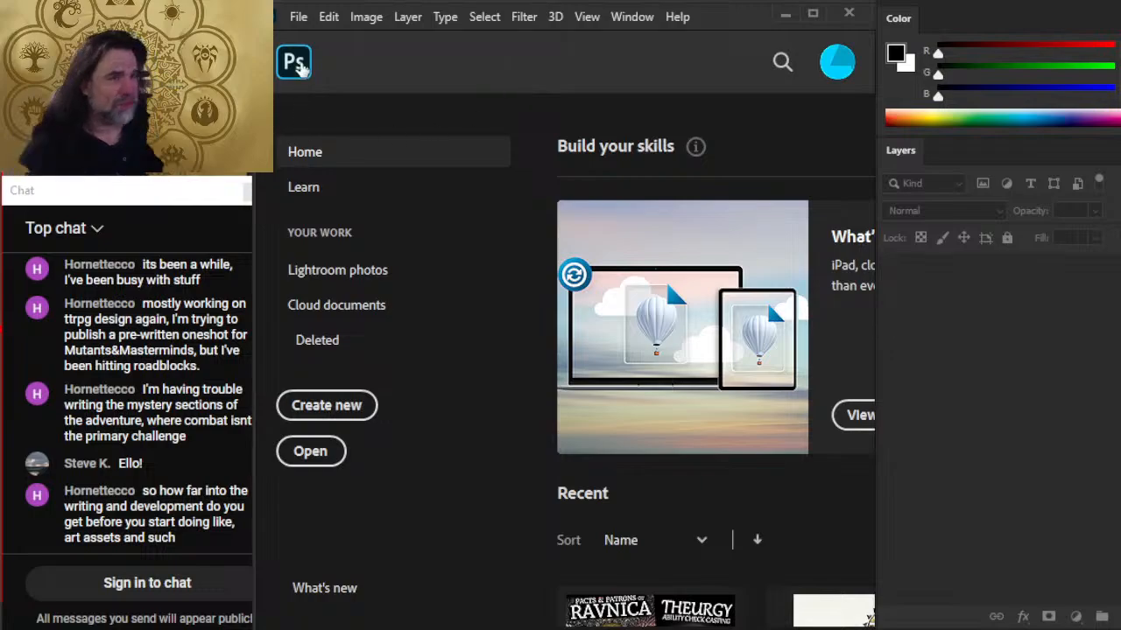
- Open the recent file Page 88 - 103 App 3.psd and view the numbered cave map on page 102 at close range
left_click(297, 17)
mouse_move(411, 131)
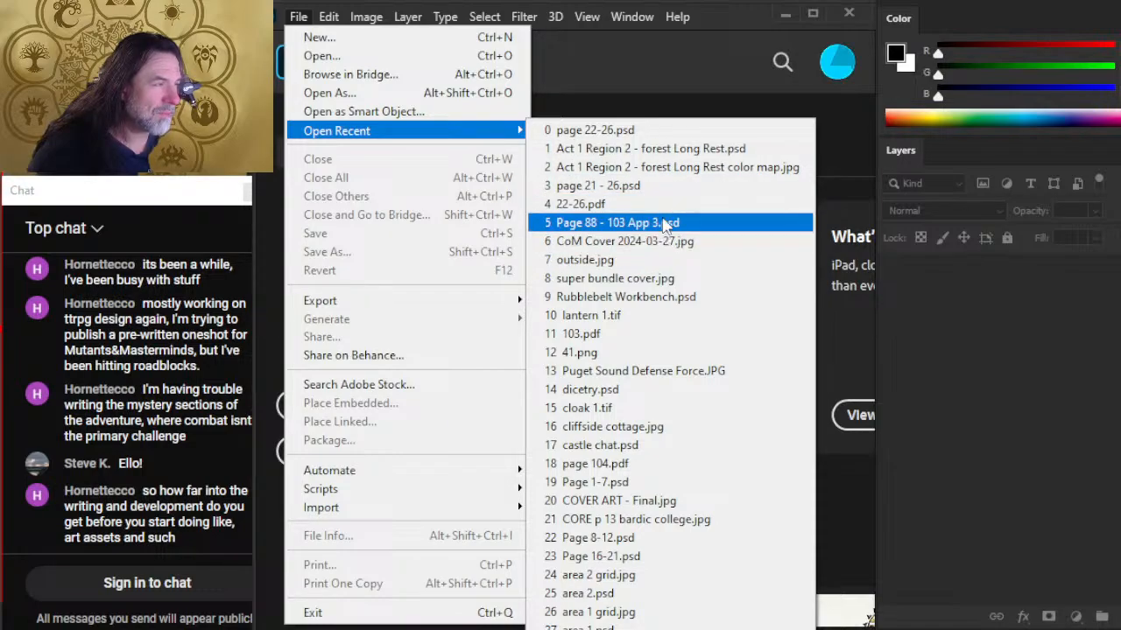
left_click(665, 223)
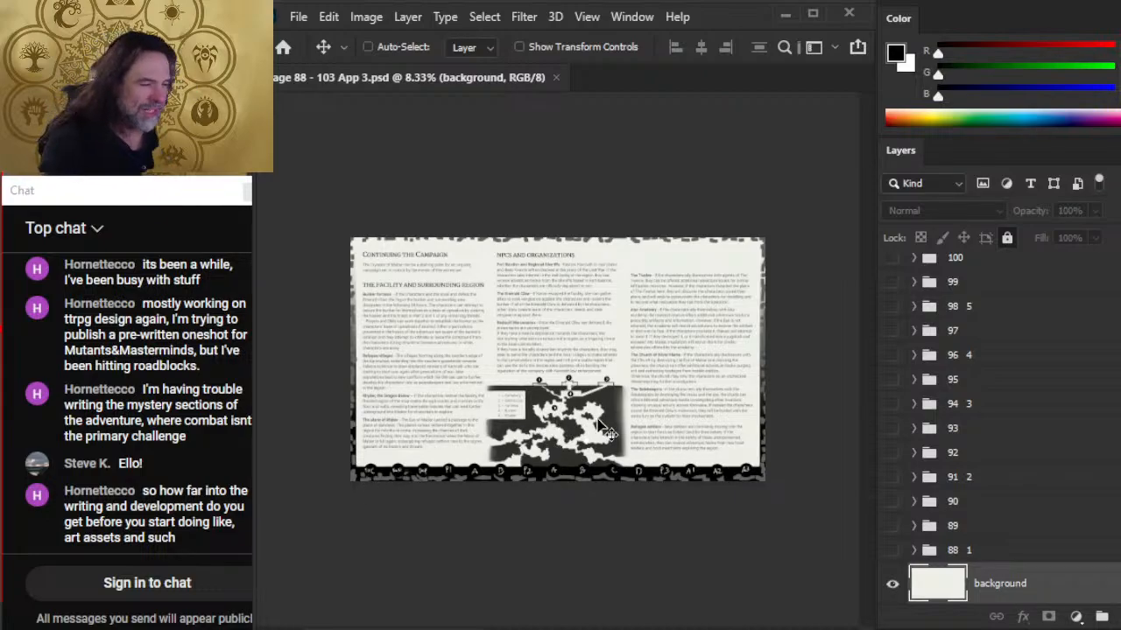
key("z")
left_click_drag(604, 429, 643, 470)
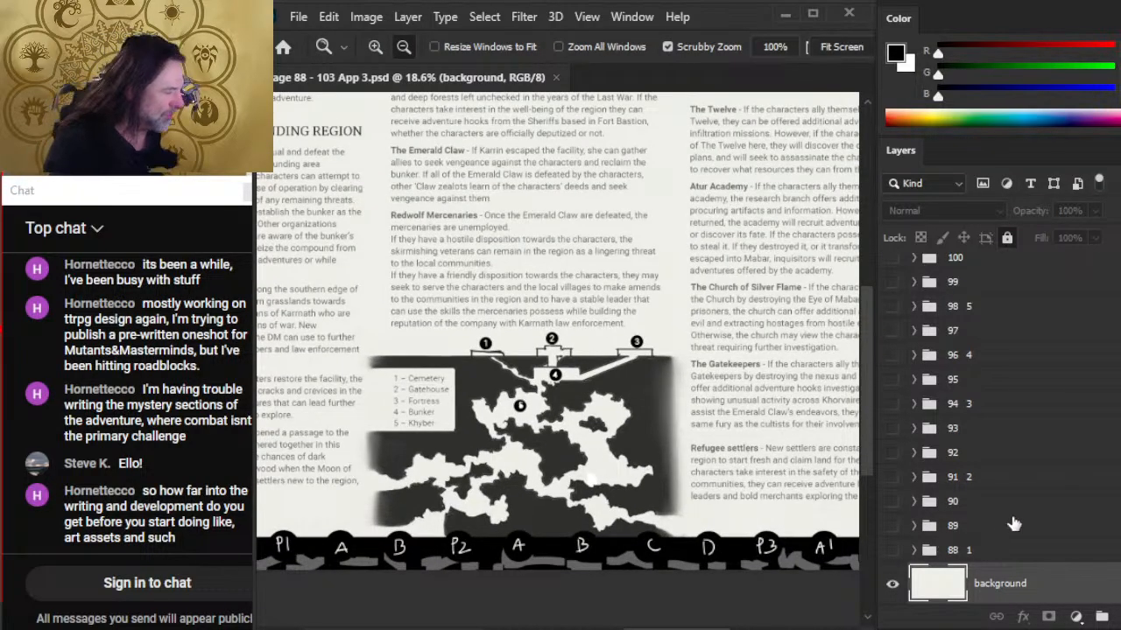
- Show page 103 instead of page 102 and examine its undead crowd sketch and the Artifacts of the Planes drawings
scroll(998, 429, "up", 3)
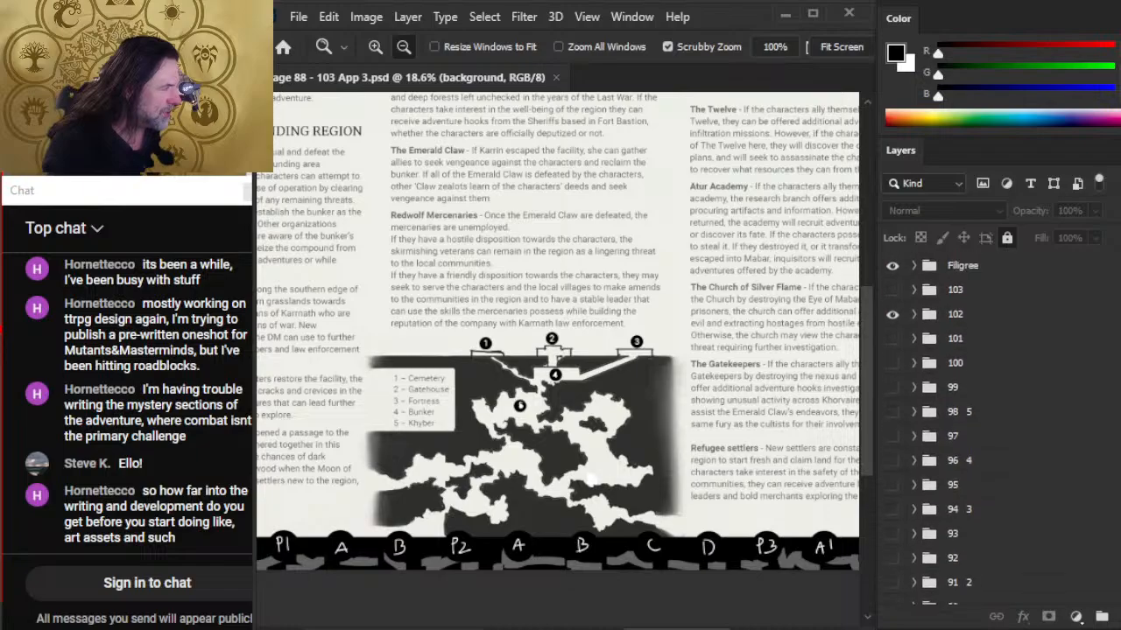
left_click(892, 314)
left_click(892, 290)
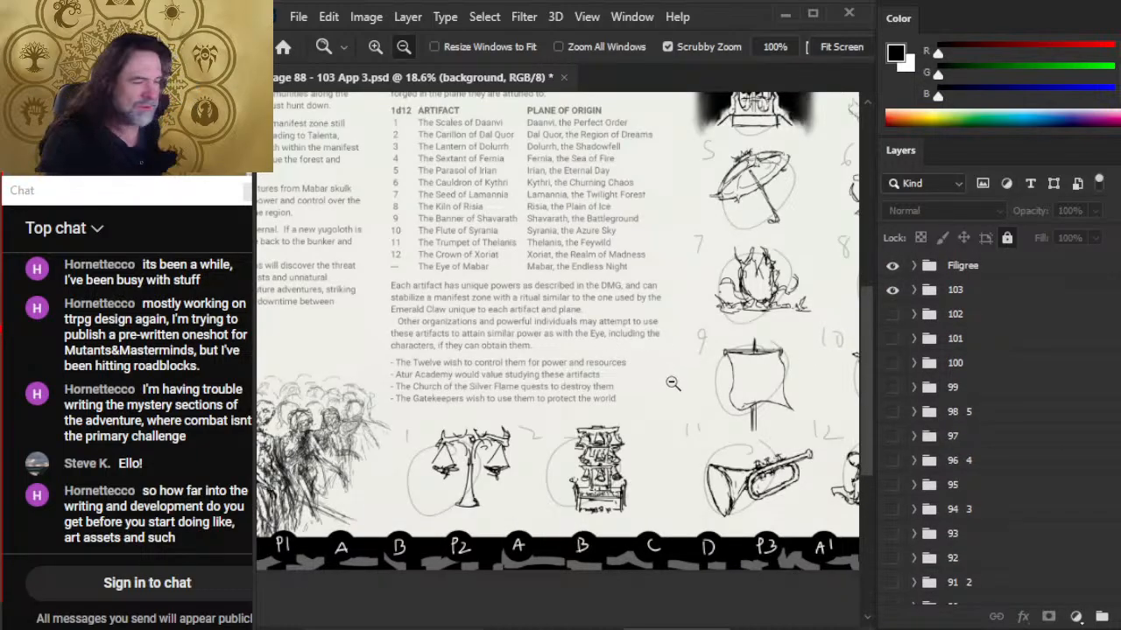
left_click_drag(673, 383, 627, 407)
left_click_drag(409, 468, 581, 503)
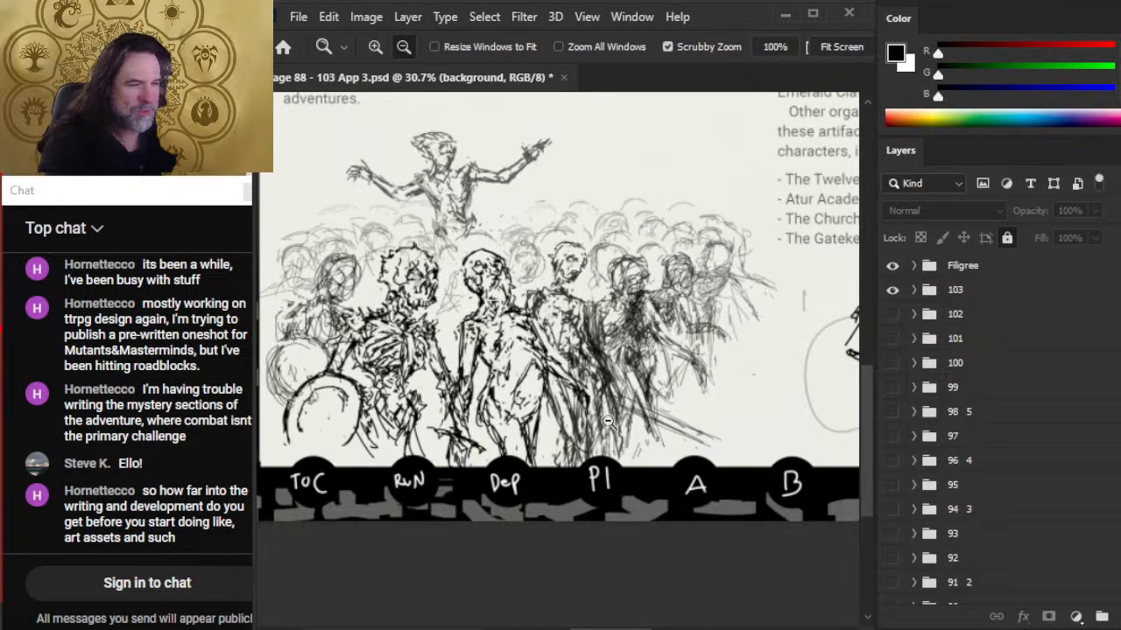
left_click_drag(678, 382, 703, 401)
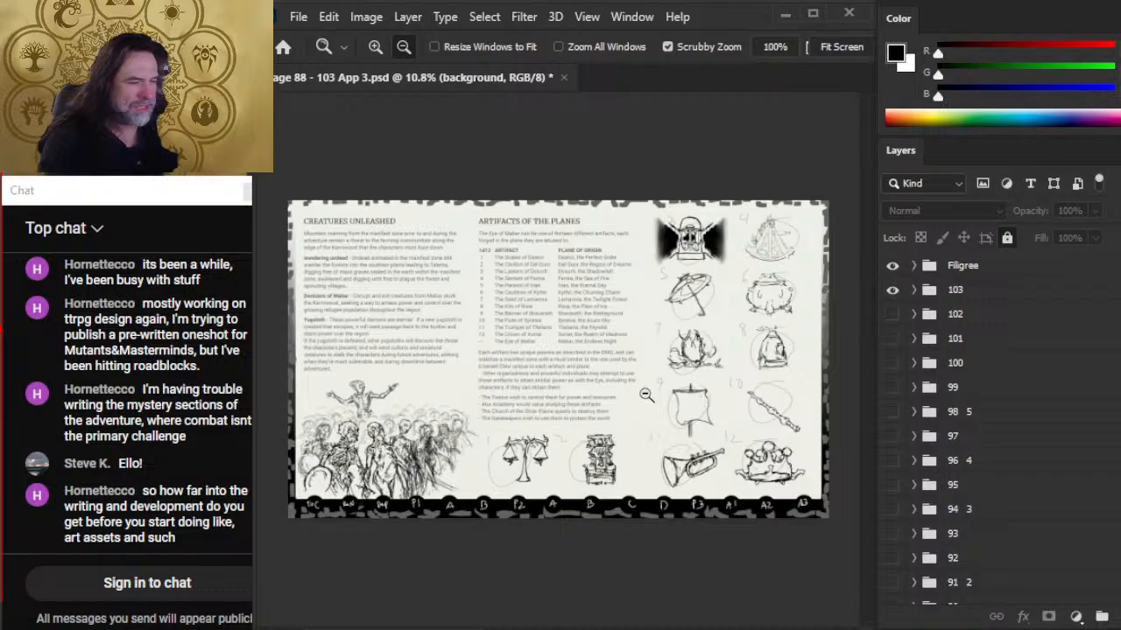
mouse_move(575, 468)
left_mouse_down()
mouse_move(666, 460)
mouse_move(583, 448)
mouse_move(542, 387)
mouse_move(640, 394)
left_mouse_up()
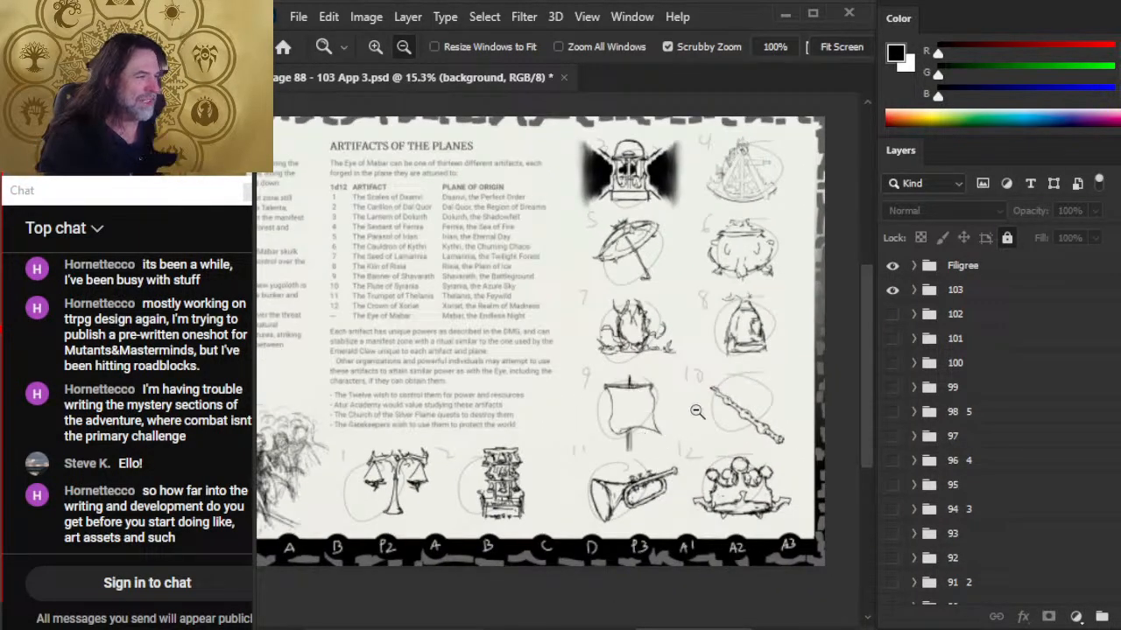
- Show page 101 instead of page 103 and read the Opposing Goals section with its plot hook table and example
left_click(892, 290)
left_click(892, 338)
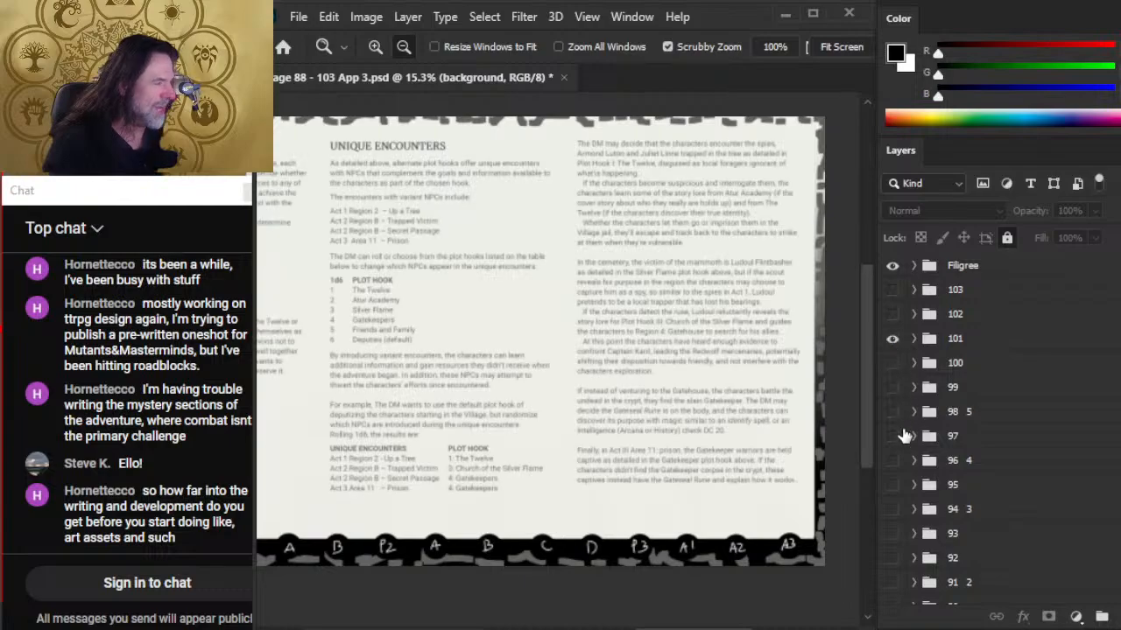
left_click_drag(450, 305, 510, 410)
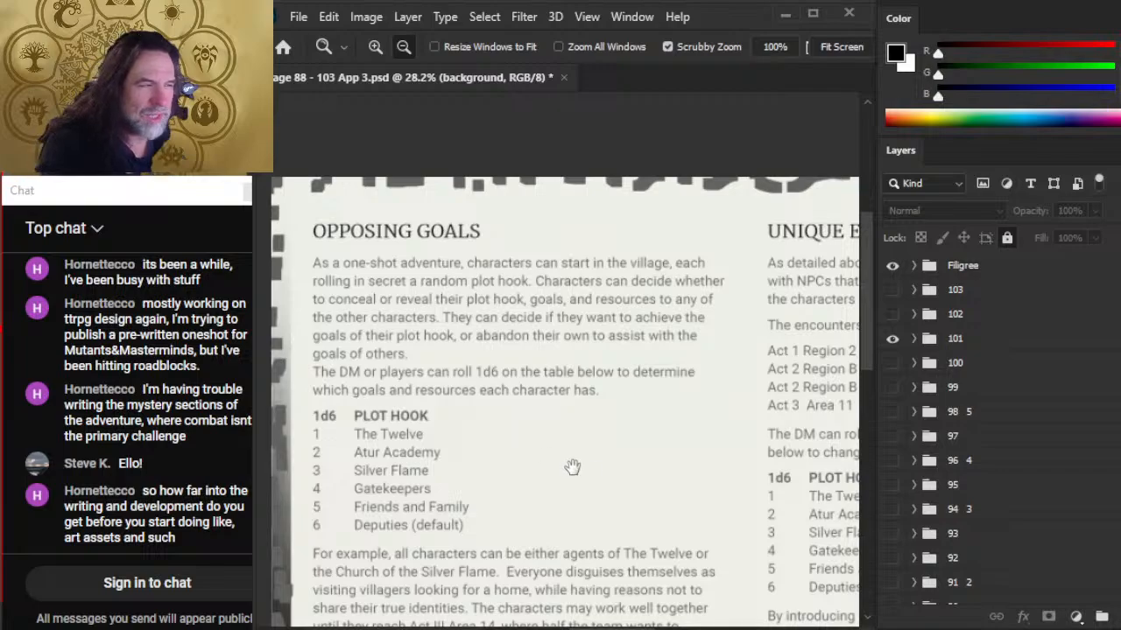
left_click_drag(571, 468, 590, 325)
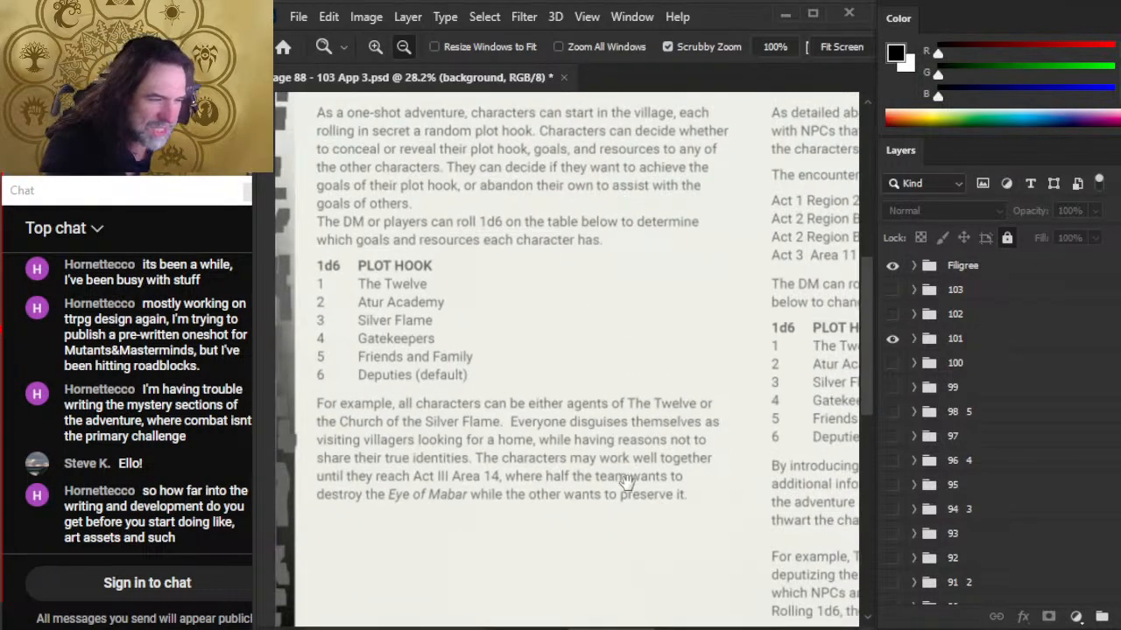
left_click_drag(625, 482, 605, 392)
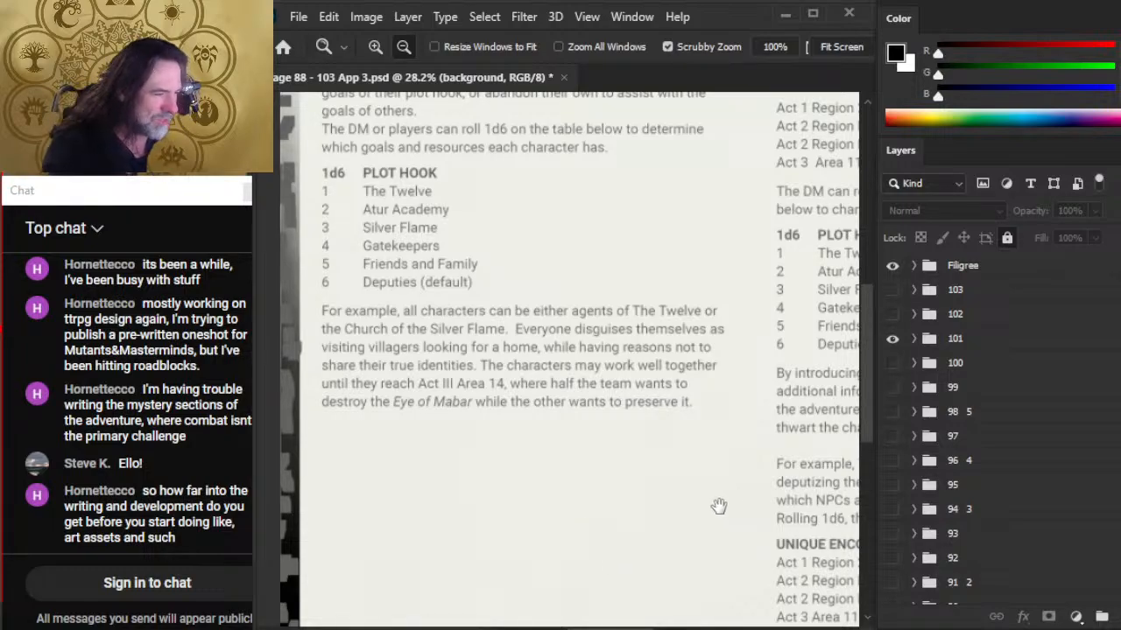
- Read the Unique Encounters section on page 101, from the variant NPC list to the rolled plot hook results
left_click_drag(709, 510, 492, 487)
scroll(705, 426, "down", 3)
scroll(492, 486, "up", 2)
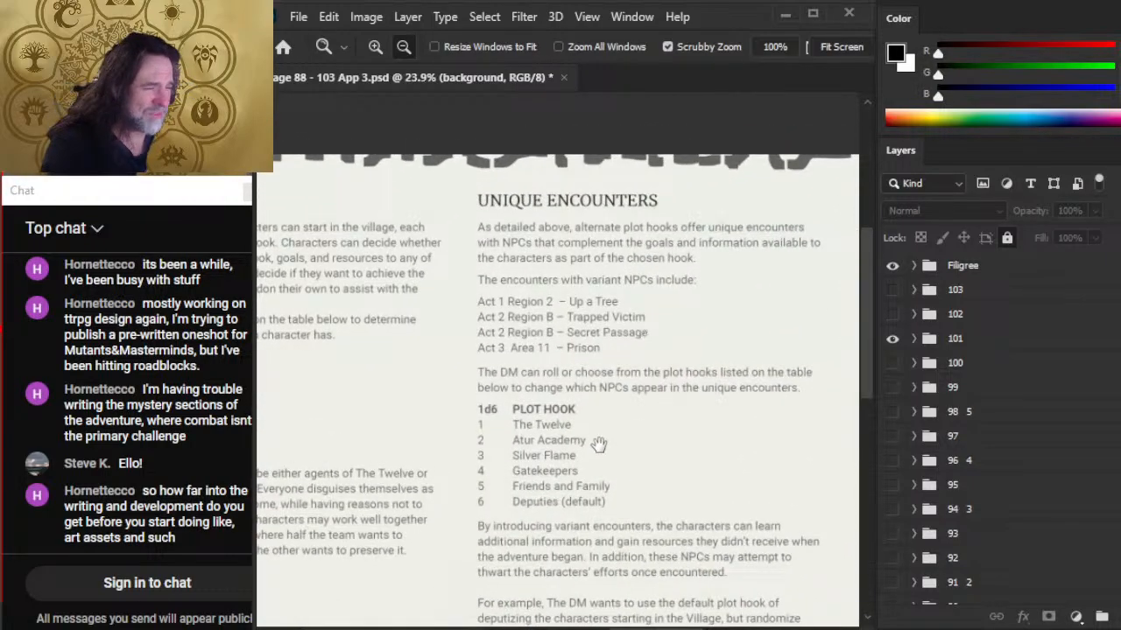
left_click_drag(601, 467, 560, 420)
left_click_drag(628, 296, 546, 319)
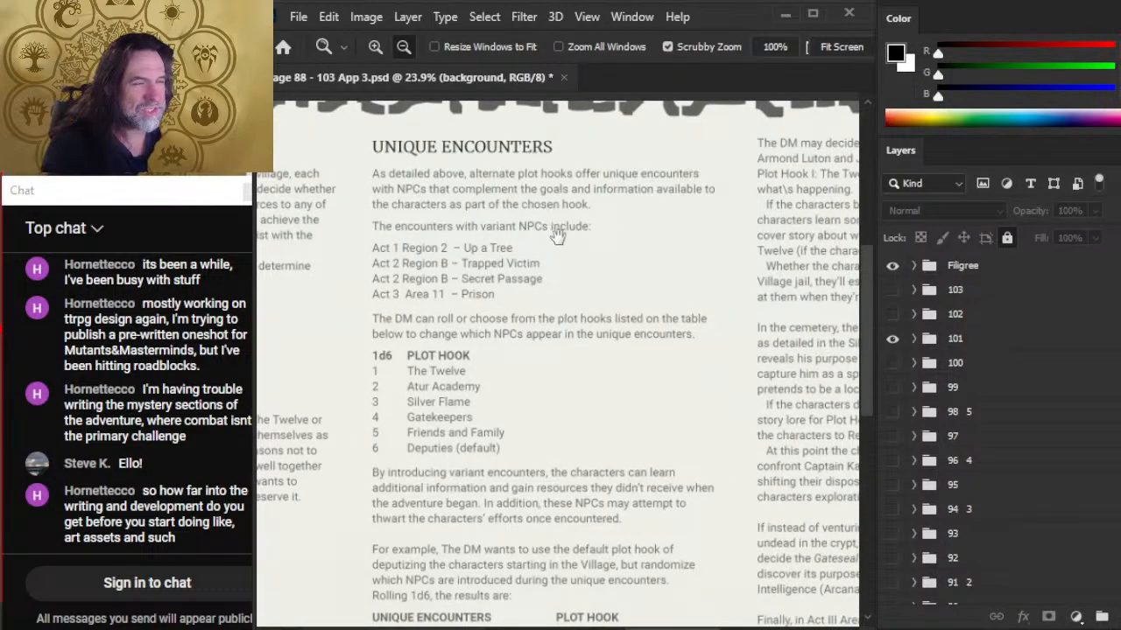
left_click_drag(540, 507, 535, 393)
left_click_drag(645, 442, 645, 325)
left_click_drag(546, 391, 582, 341)
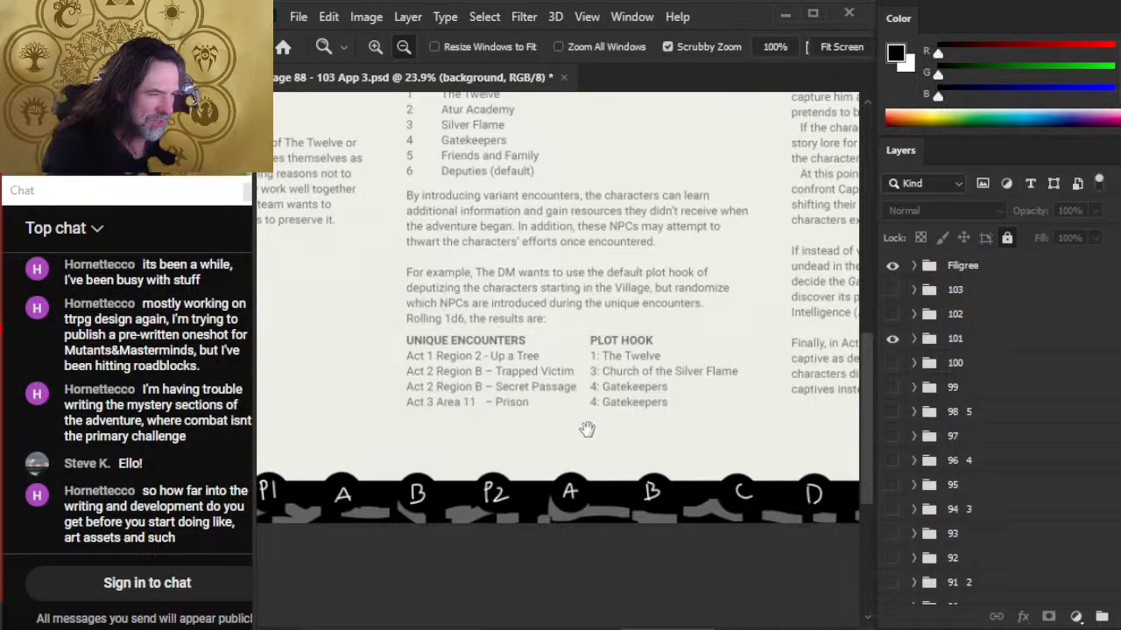
left_click_drag(541, 438, 599, 405)
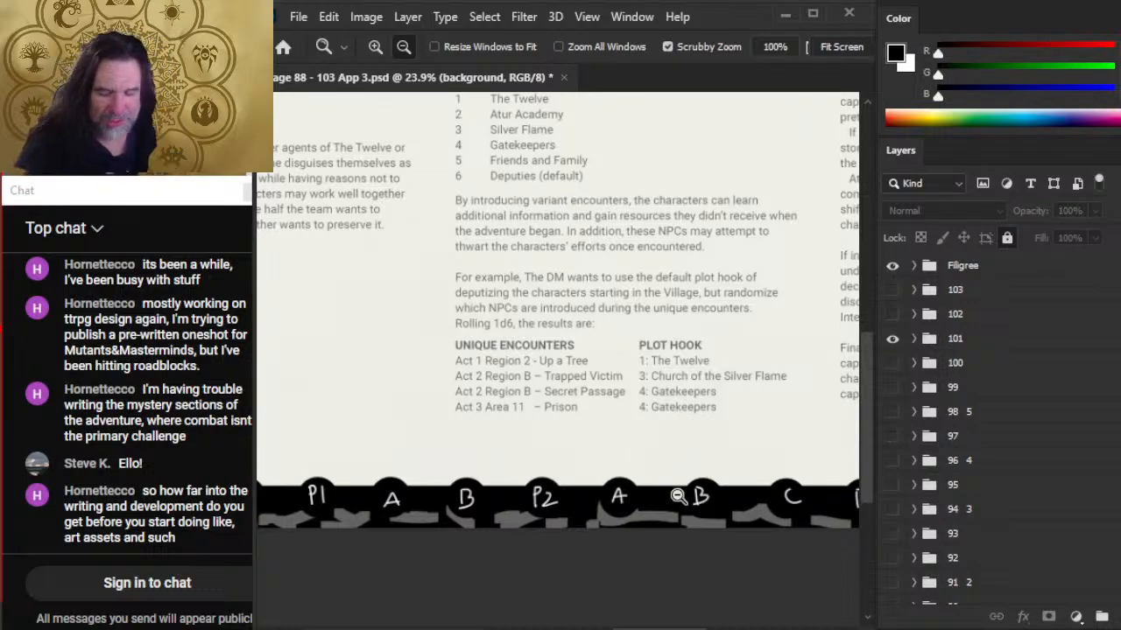
- Lock Layer 110, the text layer in group 101, and add a new empty layer above it
left_click_drag(466, 360, 672, 340)
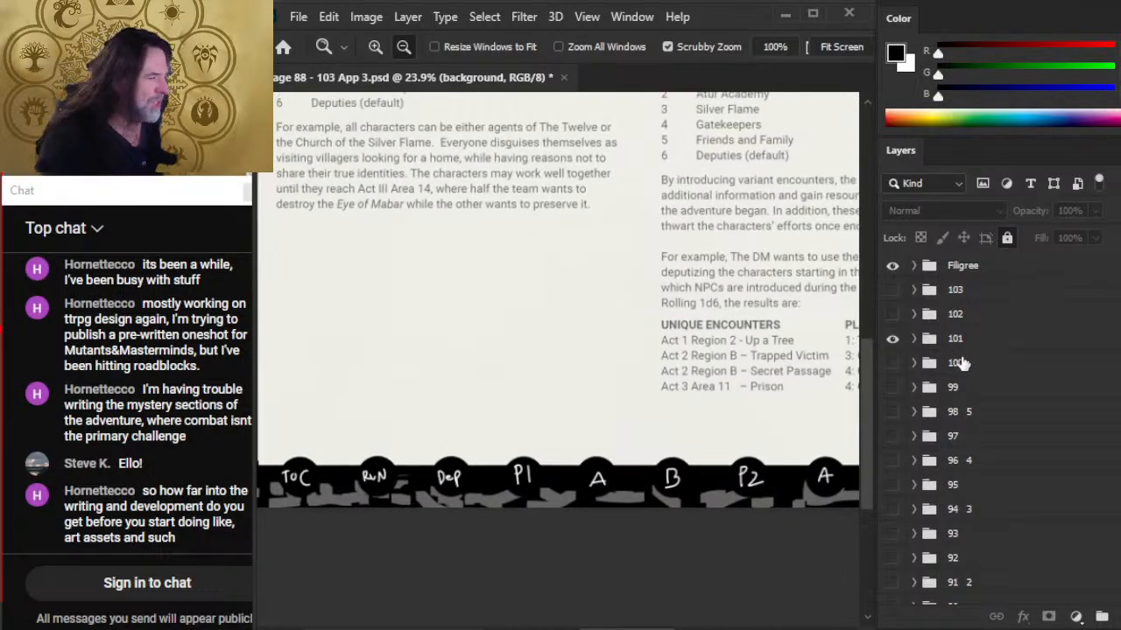
left_click(914, 338)
left_click(892, 372)
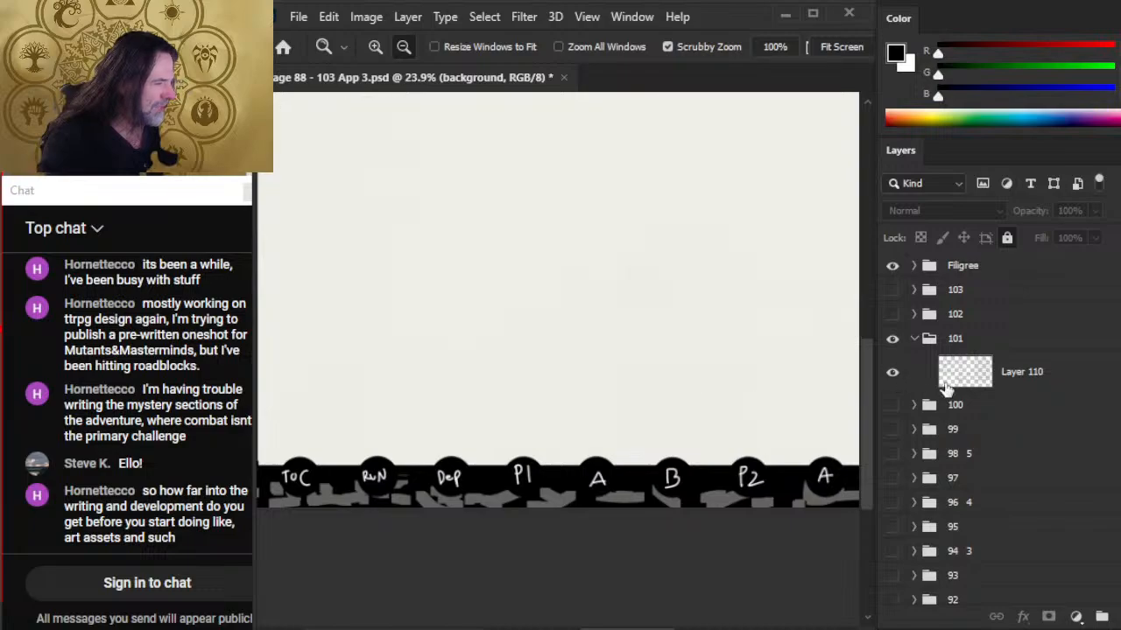
left_click(944, 387)
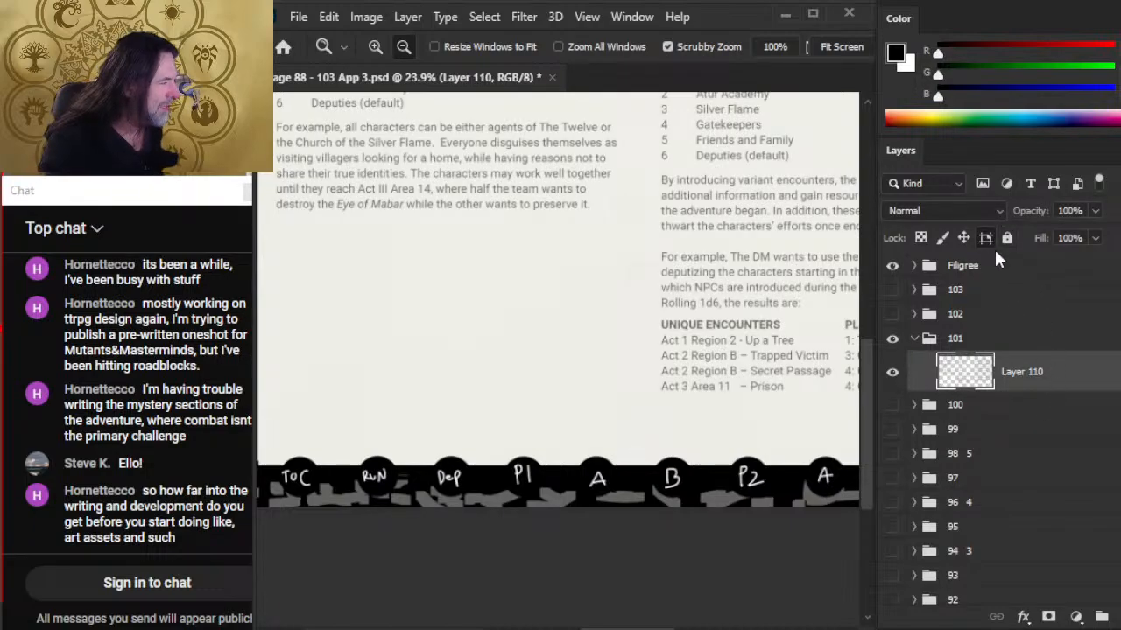
left_click(1007, 238)
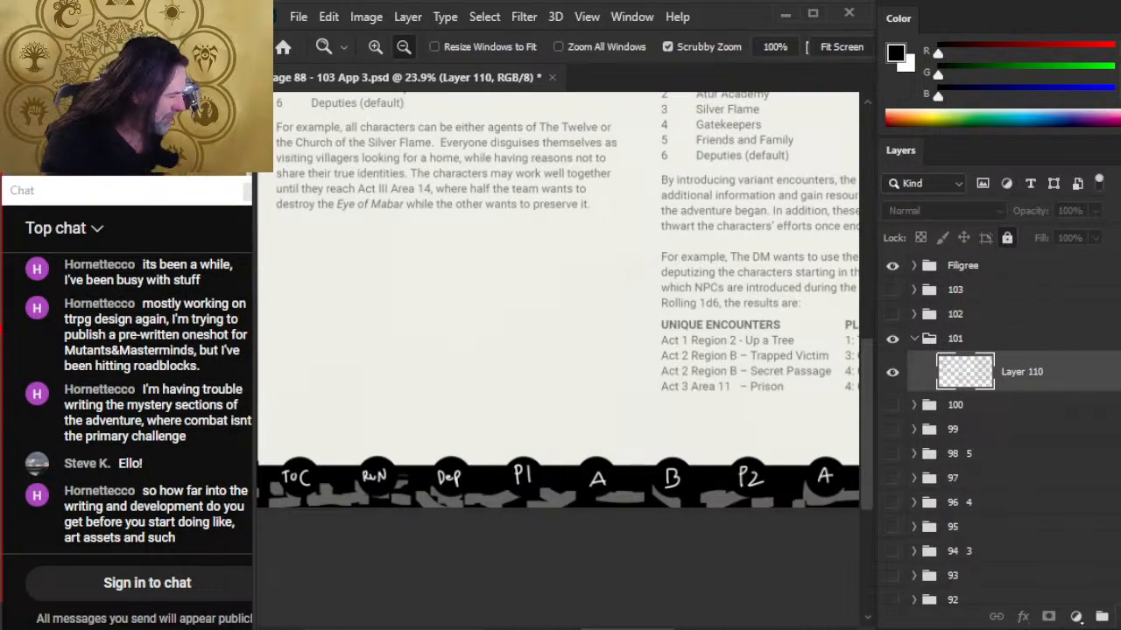
key("ctrl+shift+alt+n")
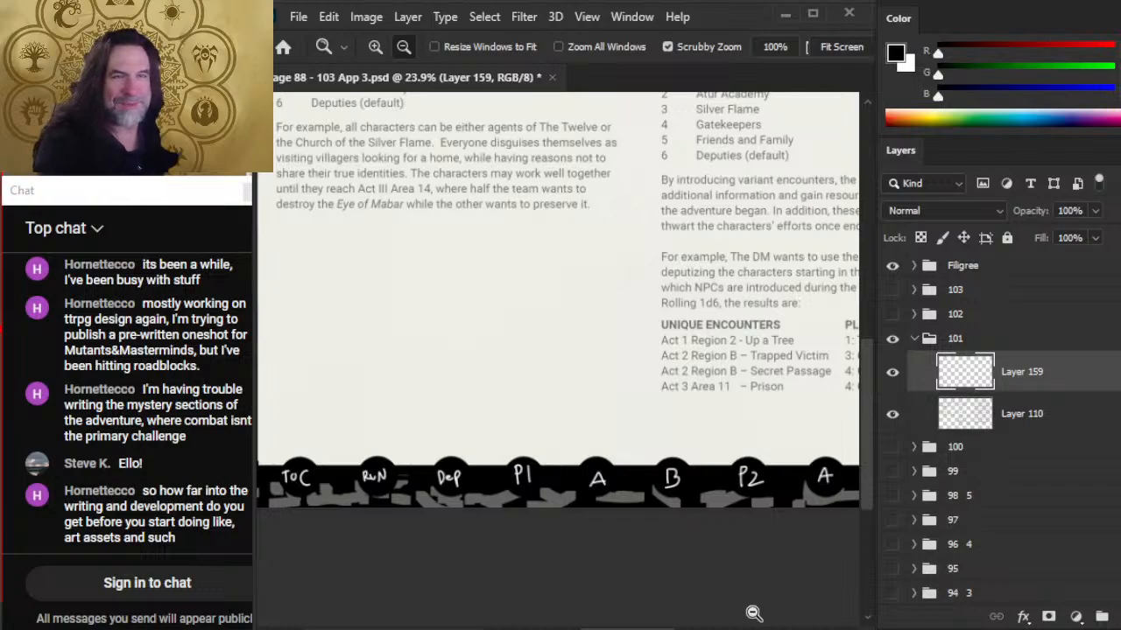
- Set the brush size to 4, testing strokes at sizes 7, 3 and 4 in the blank area below Opposing Goals and undoing each
key("b")
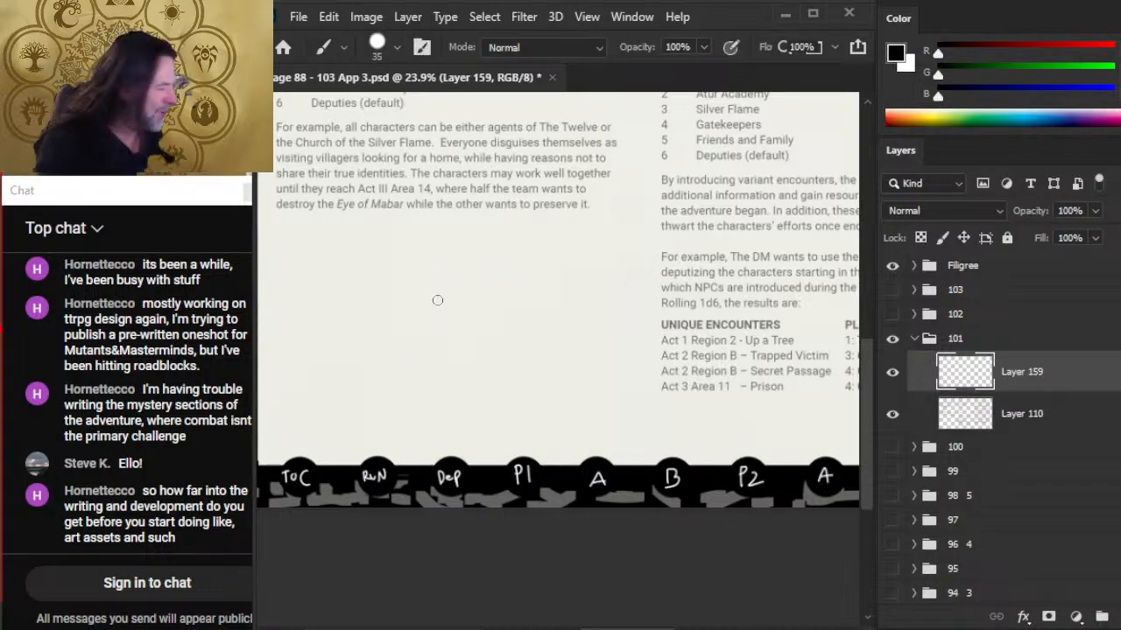
key("bracketleft")
key("bracketleft")
key("bracketleft")
key("bracketleft")
key("bracketleft")
mouse_move(445, 274)
left_mouse_down()
mouse_move(441, 302)
mouse_move(461, 348)
left_mouse_up()
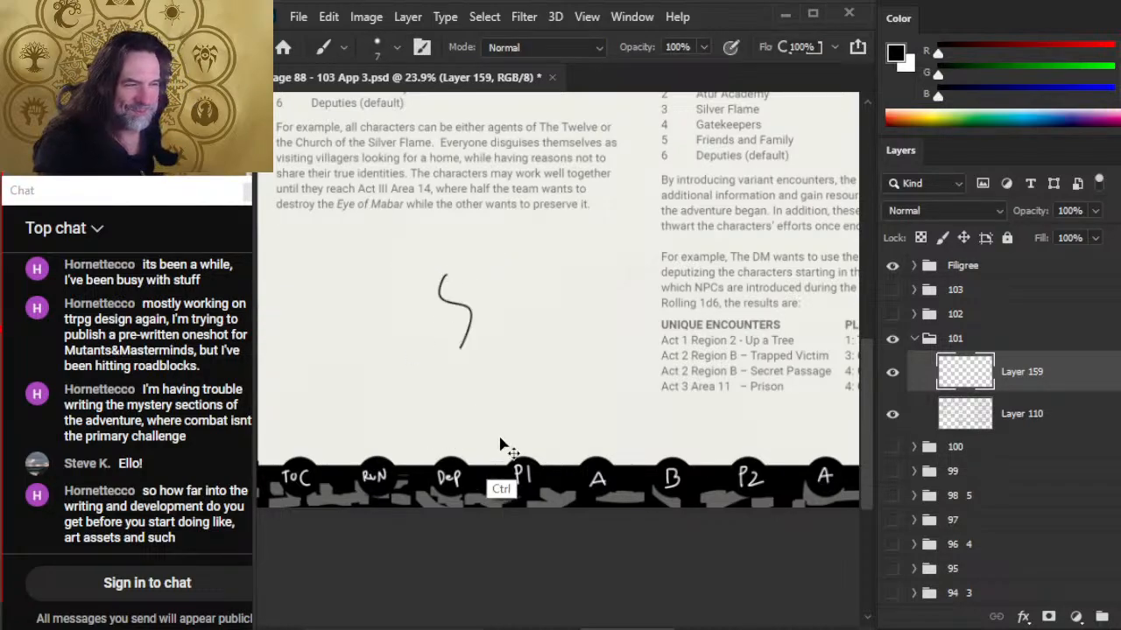
key("ctrl+z")
key("bracketleft")
key("bracketleft")
left_click_drag(473, 280, 479, 359)
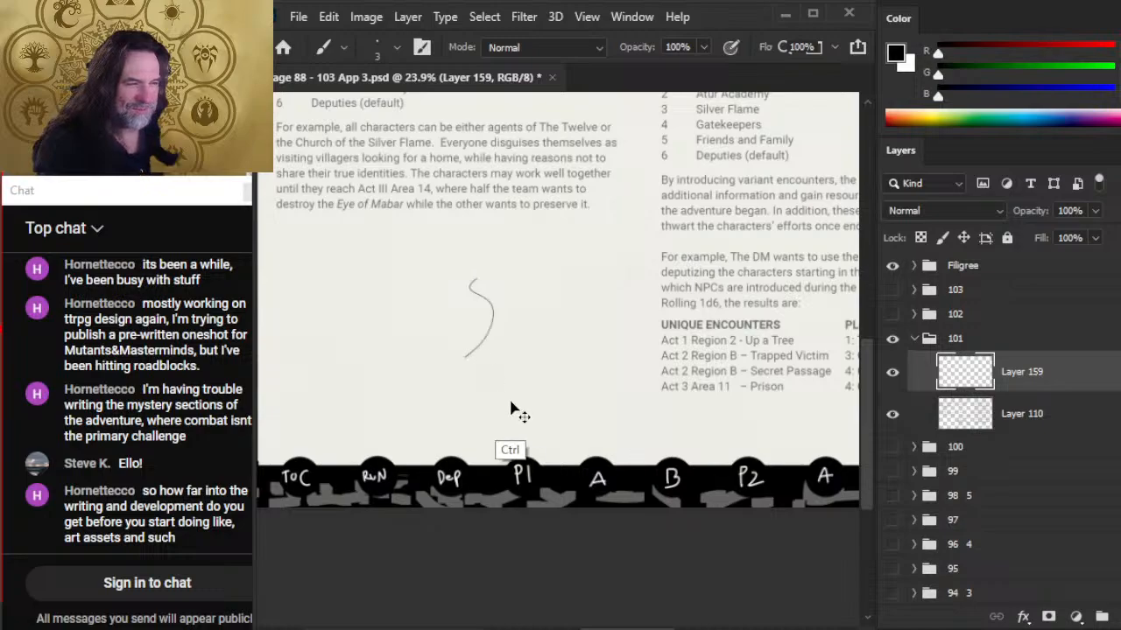
key("ctrl+z")
key("bracketright")
left_click_drag(315, 242, 378, 269)
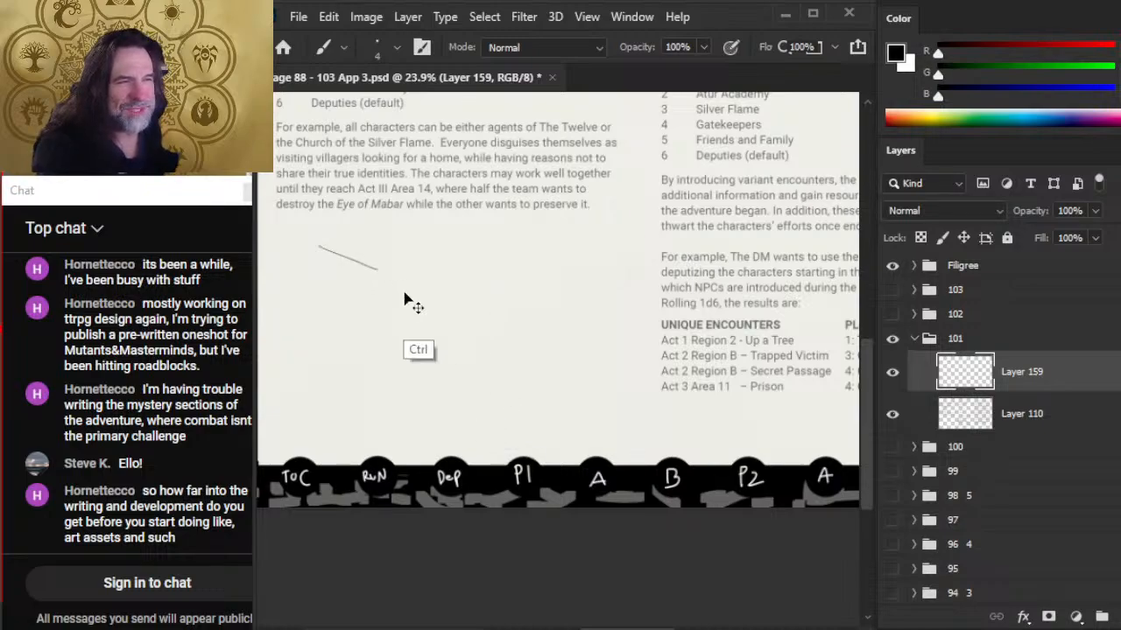
key("ctrl+z")
- Draw a diagonal test line below the Opposing Goals text, rub it out with the Eraser, and set the eraser size to 35
left_click_drag(306, 237, 446, 331)
key("e")
mouse_move(394, 280)
left_mouse_down()
mouse_move(422, 307)
mouse_move(477, 326)
mouse_move(455, 319)
left_mouse_up()
key("bracketright")
key("bracketright")
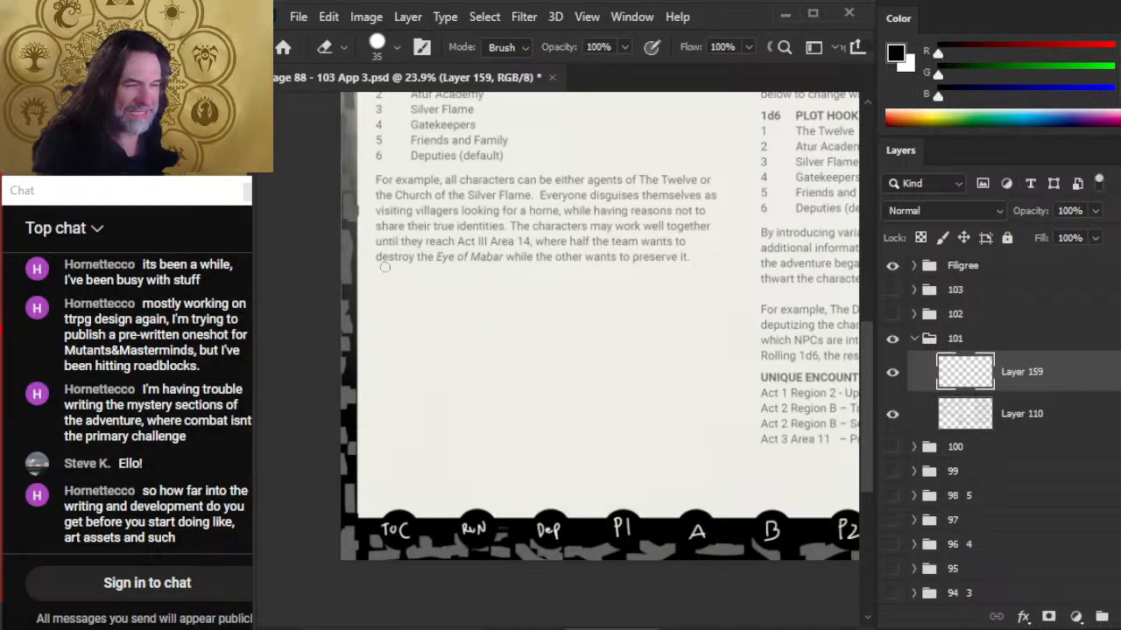
key("b")
left_click_drag(394, 278, 510, 329)
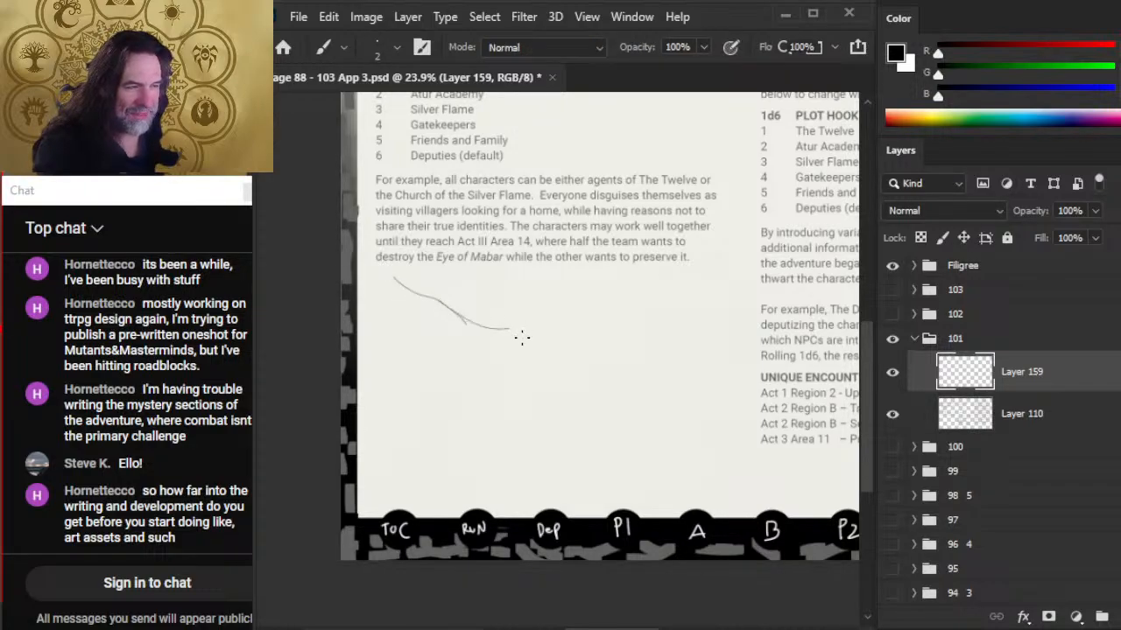
left_click_drag(369, 271, 474, 326)
key("e")
left_click_drag(403, 288, 537, 366)
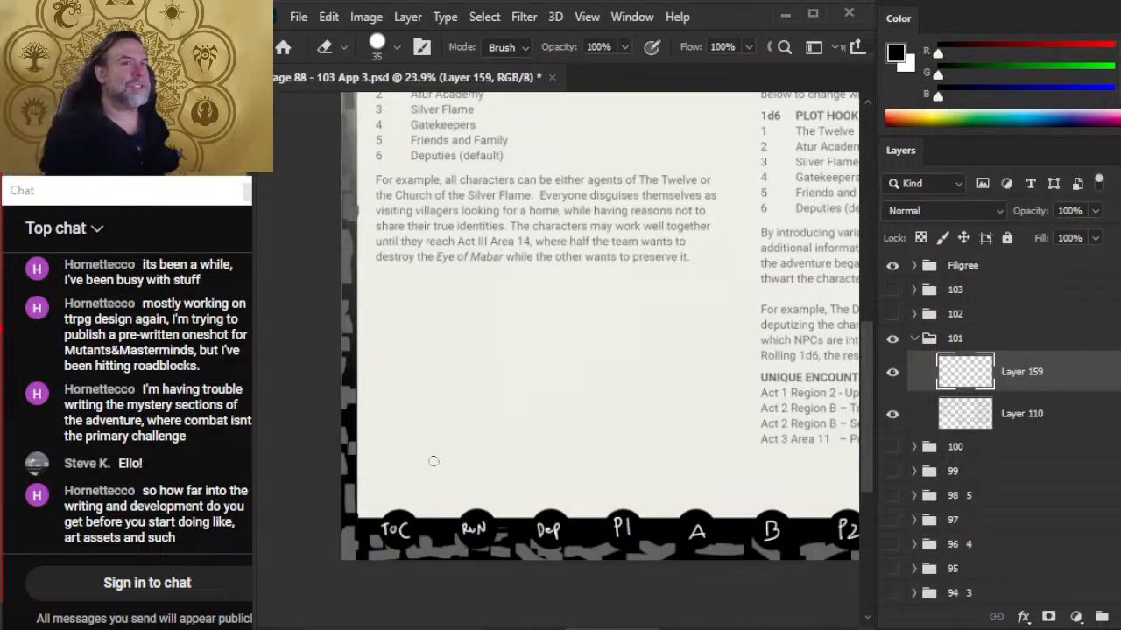
- Sketch two roughly parallel diagonal contours of a branch, with the size 2 brush, descending to the right below the Opposing Goals text
key("b")
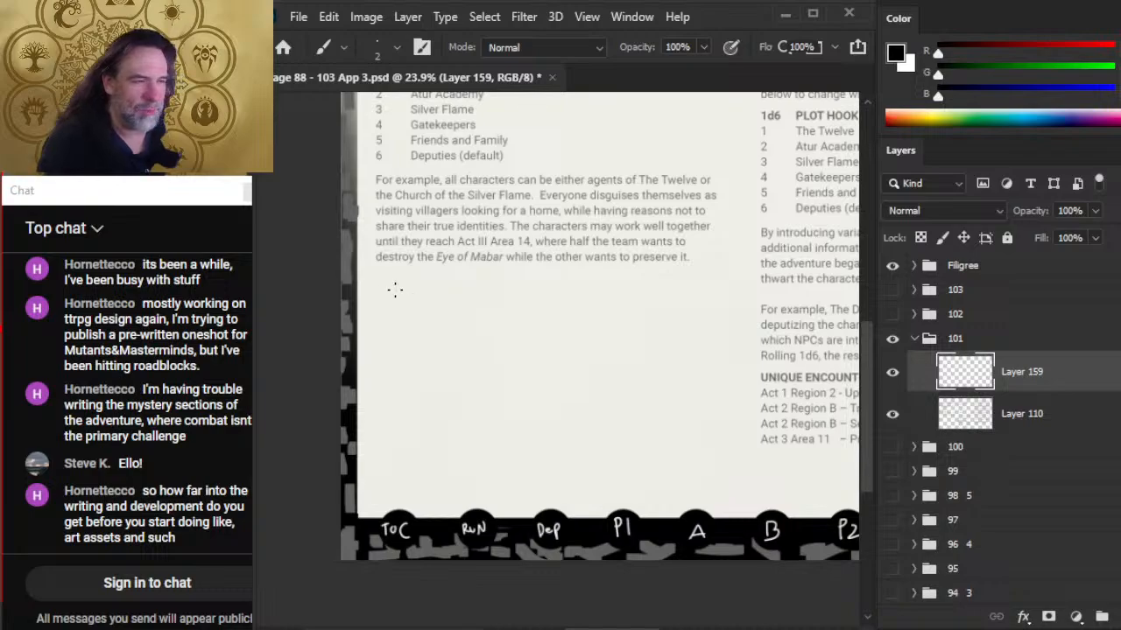
left_click_drag(386, 286, 472, 314)
mouse_move(385, 295)
left_mouse_down()
mouse_move(431, 332)
mouse_move(493, 334)
mouse_move(472, 357)
left_mouse_up()
key("e")
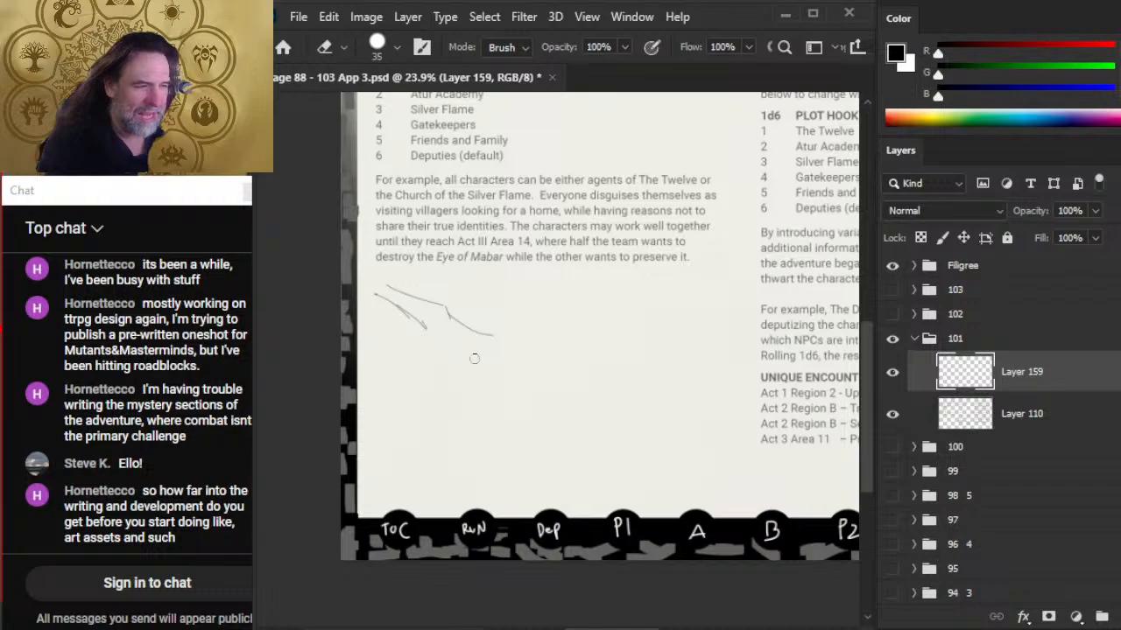
key("b")
mouse_move(422, 328)
left_mouse_down()
mouse_move(506, 343)
mouse_move(482, 334)
mouse_move(535, 351)
left_mouse_up()
- Rub out the stray middle of the branch's lower contour and redraw it as a kinked line reaching the page's left border
key("e")
mouse_move(420, 317)
left_mouse_down()
mouse_move(375, 290)
mouse_move(420, 324)
left_mouse_up()
key("b")
key("e")
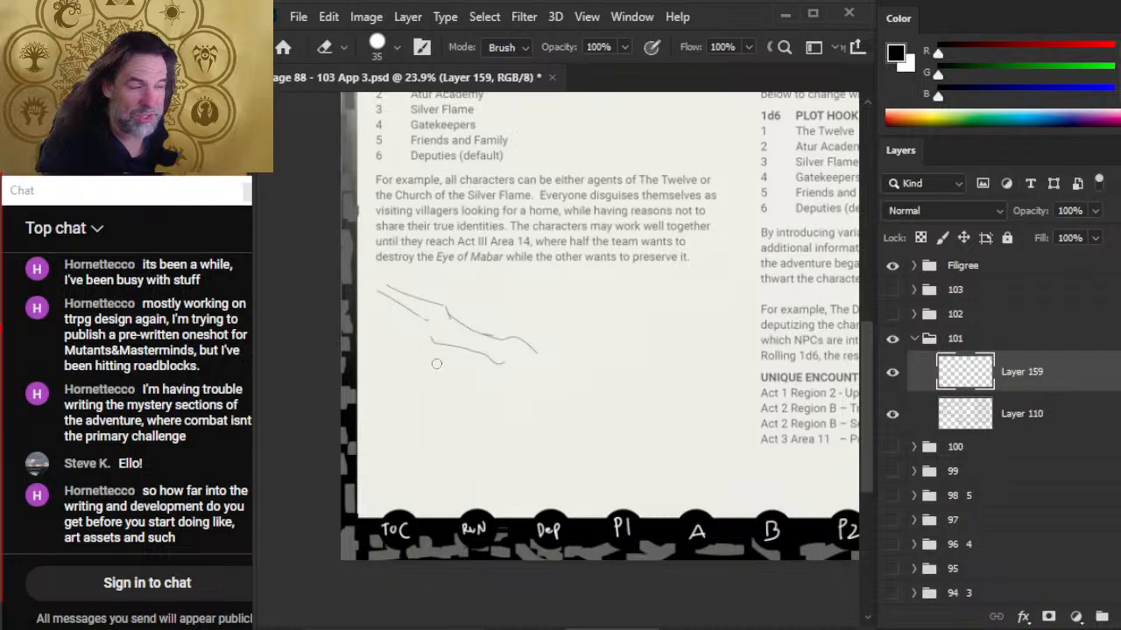
key("b")
key("e")
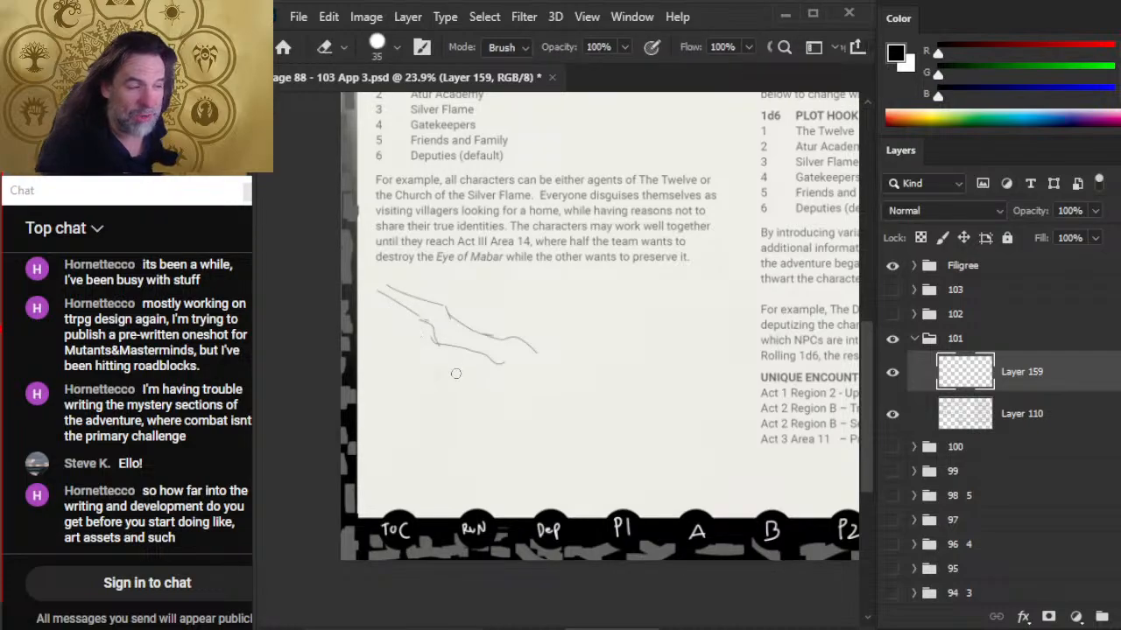
mouse_move(407, 306)
left_mouse_down()
mouse_move(360, 288)
mouse_move(424, 321)
left_mouse_up()
key("b")
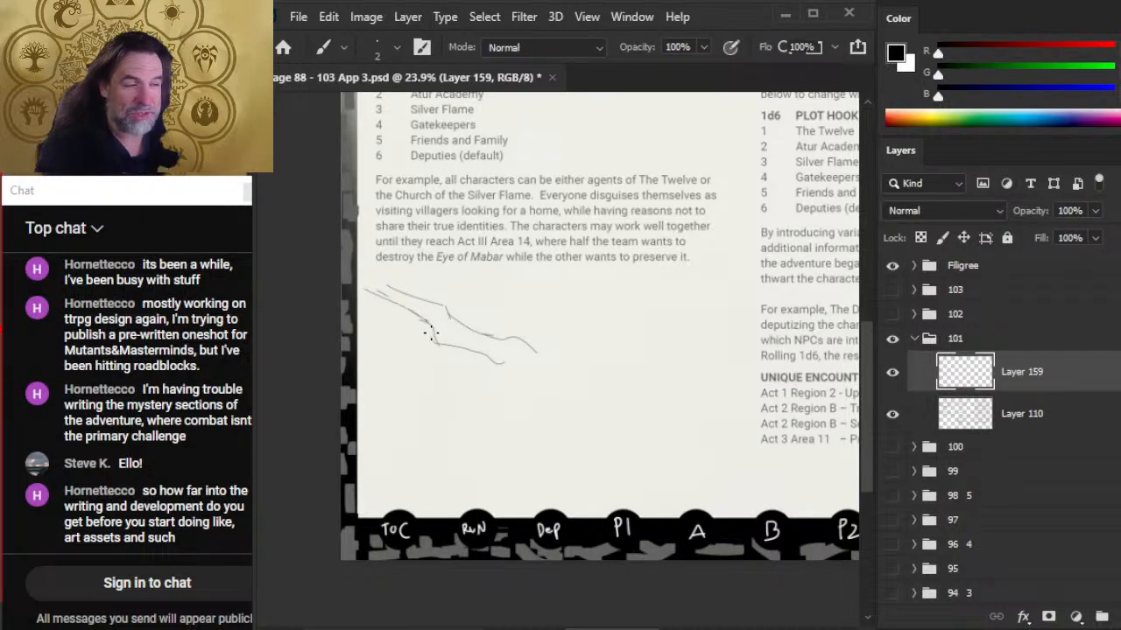
- Reduce the eraser size to 20, clean up the lower contour's kink, and extend the upper contour up toward the paragraph
key("e")
key("bracketleft")
key("bracketleft")
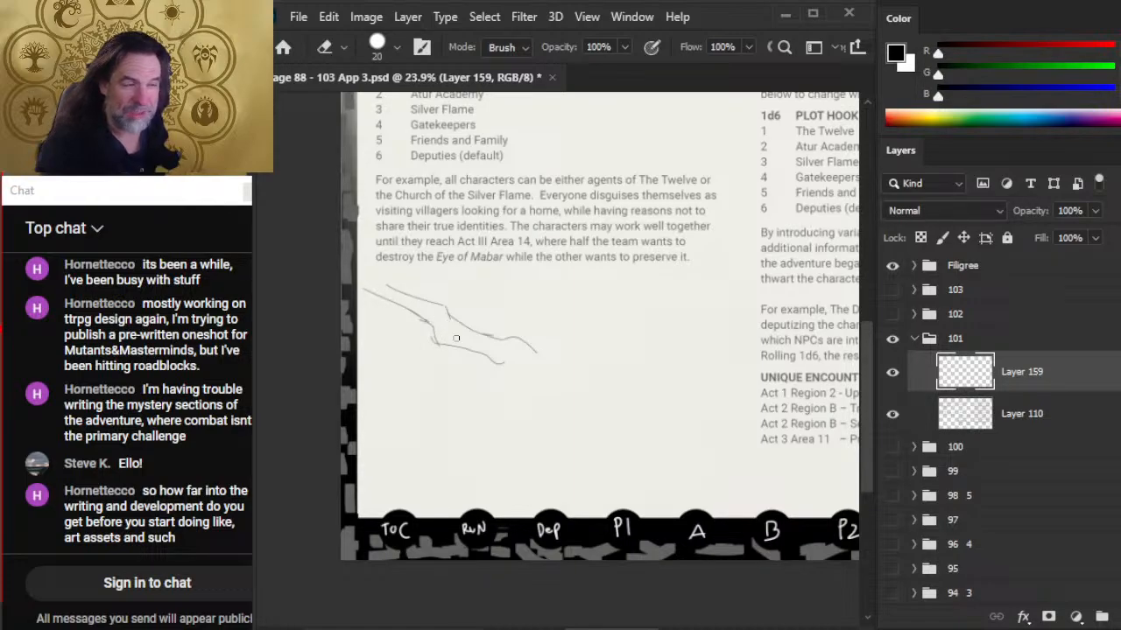
key("b")
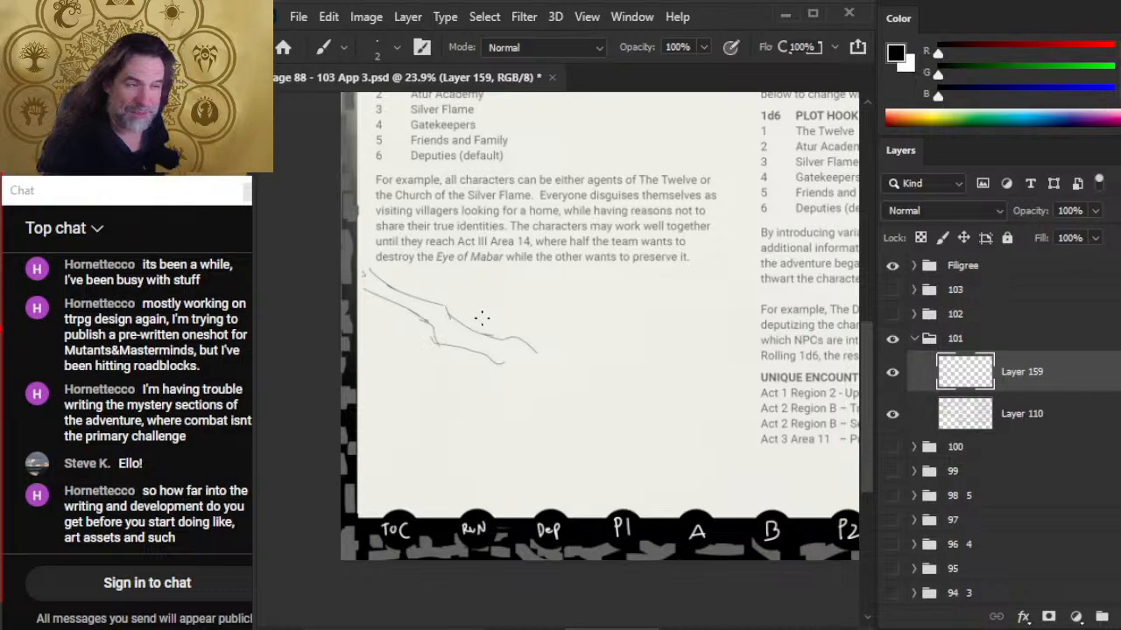
- Sketch a narrow side branch rising from the upper contour to the paragraph, rubbing out and redrawing its left edge
key("e")
key("b")
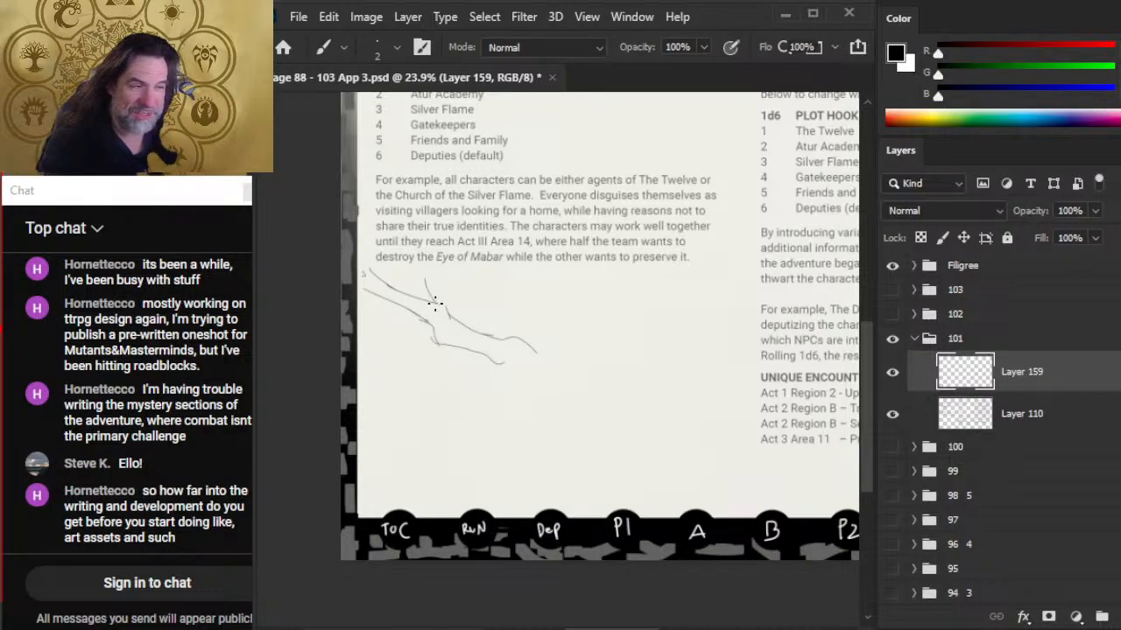
left_click_drag(435, 273, 450, 306)
key("e")
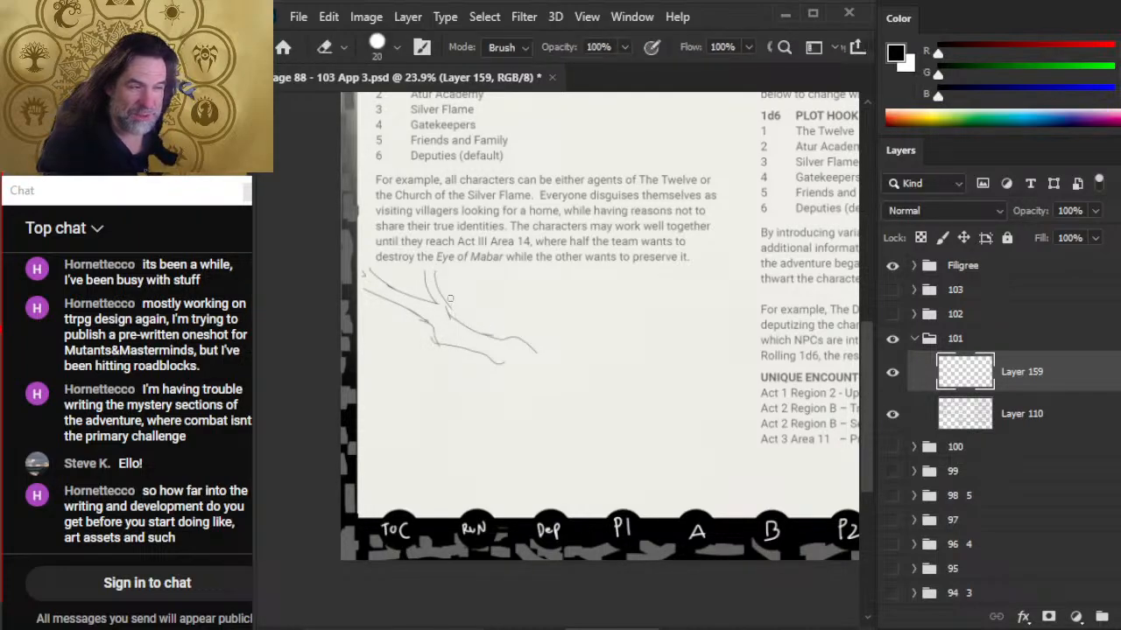
key("b")
key("e")
key("b")
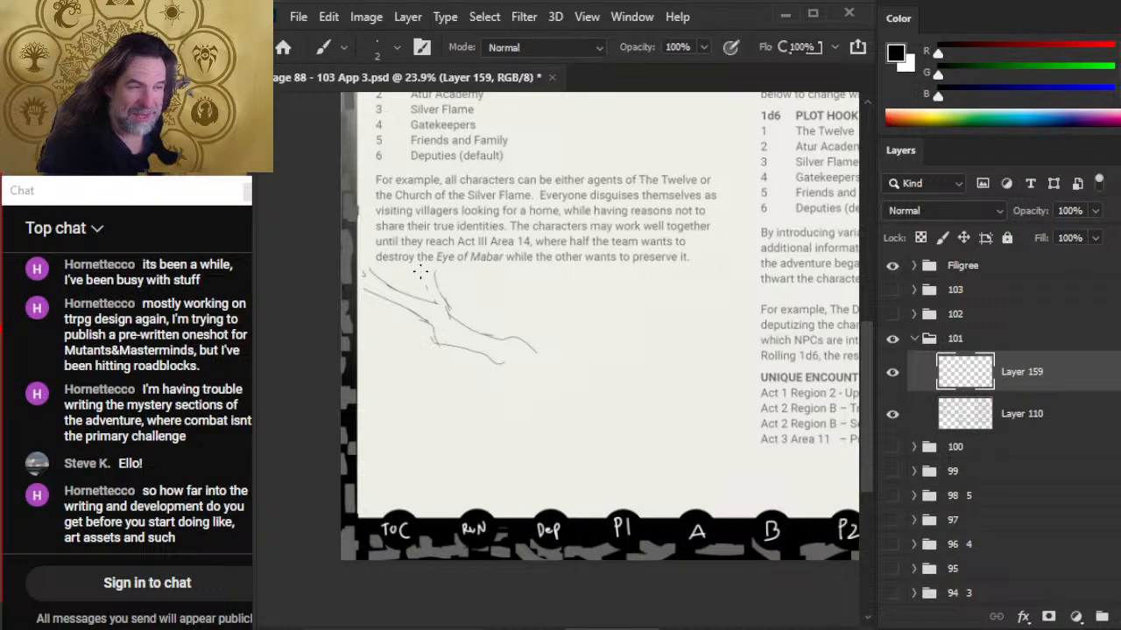
key("e")
key("b")
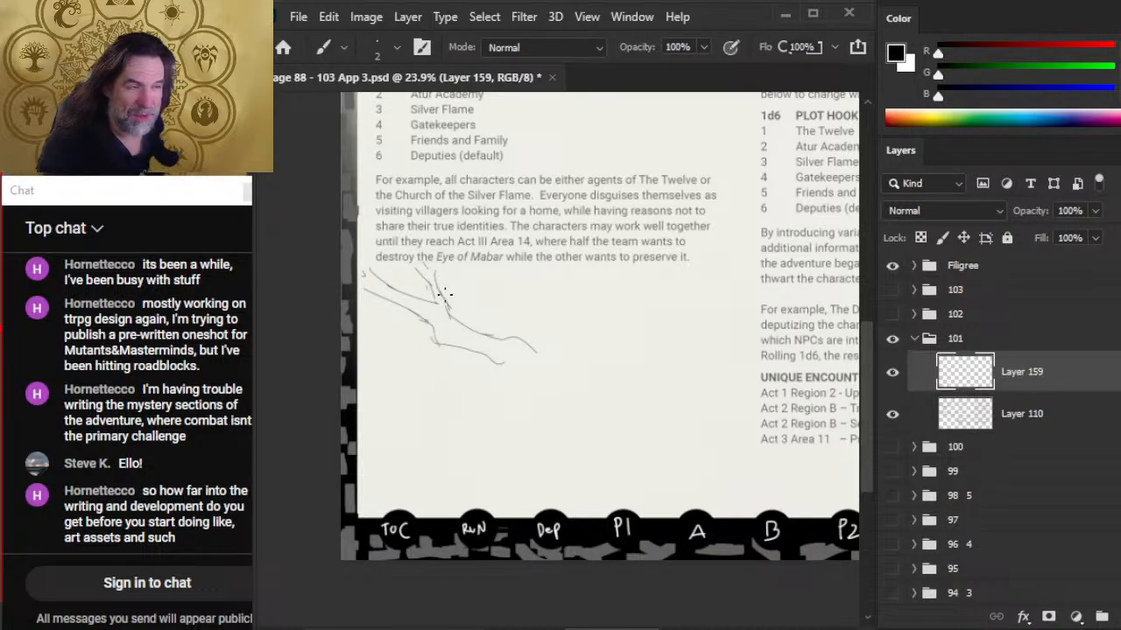
- Sketch and refine a lower side branch curving from the lower contour's kink up toward the page's left border
key("e")
key("b")
mouse_move(441, 338)
left_mouse_down()
mouse_move(399, 335)
mouse_move(447, 336)
mouse_move(402, 334)
mouse_move(381, 319)
mouse_move(428, 346)
mouse_move(445, 336)
mouse_move(405, 328)
mouse_move(424, 354)
left_mouse_up()
key("e")
key("b")
key("e")
key("b")
key("e")
key("b")
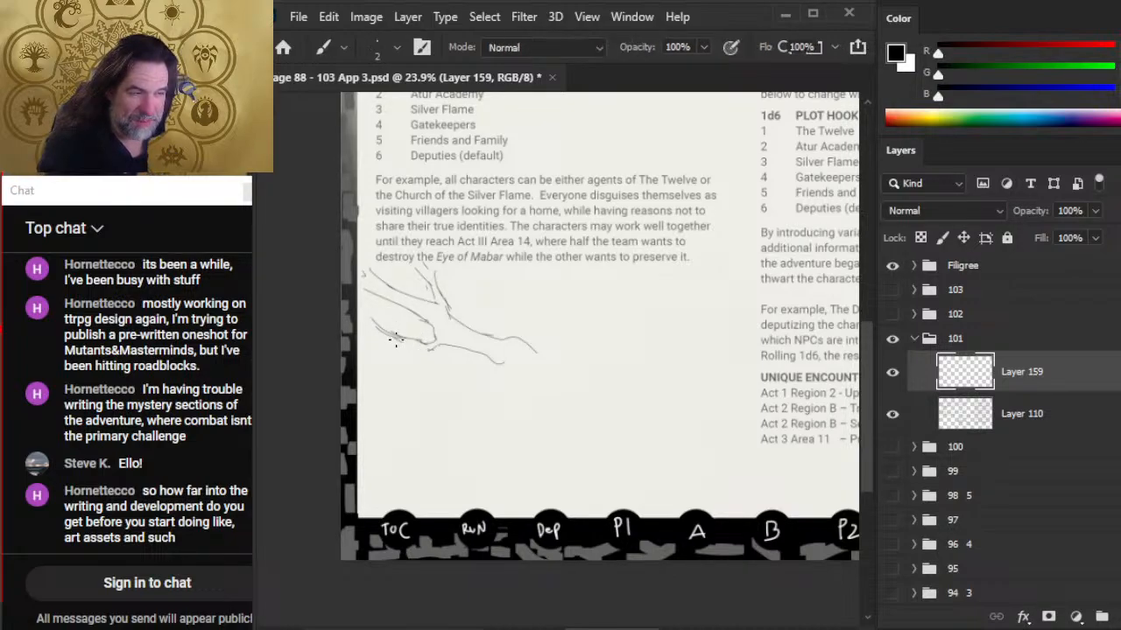
key("e")
key("b")
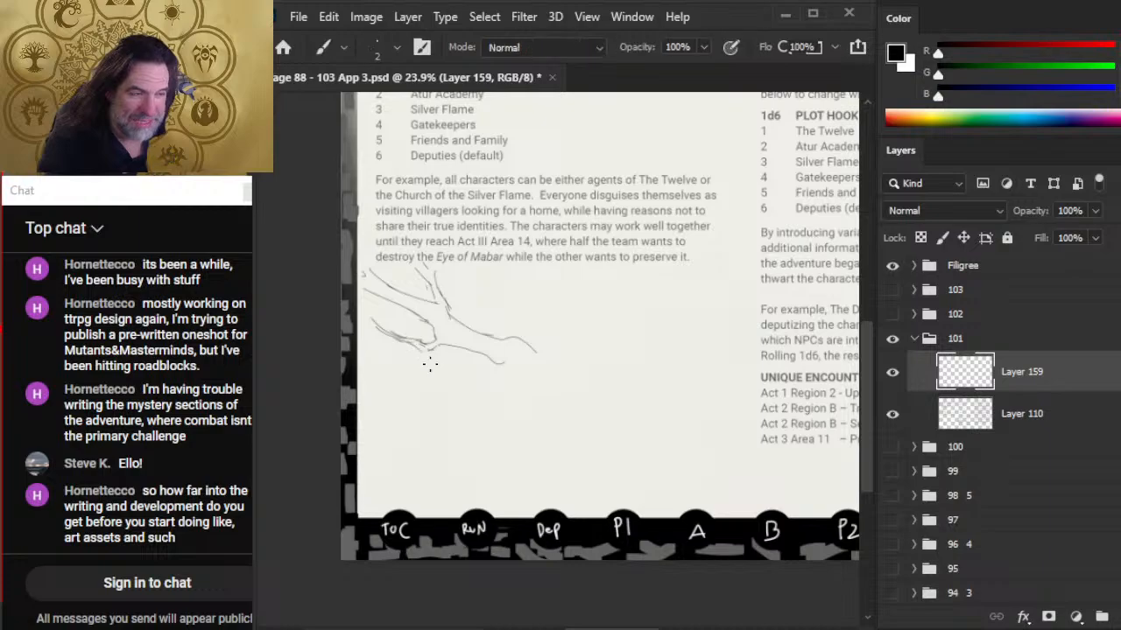
left_click_drag(408, 384, 429, 354)
key("e")
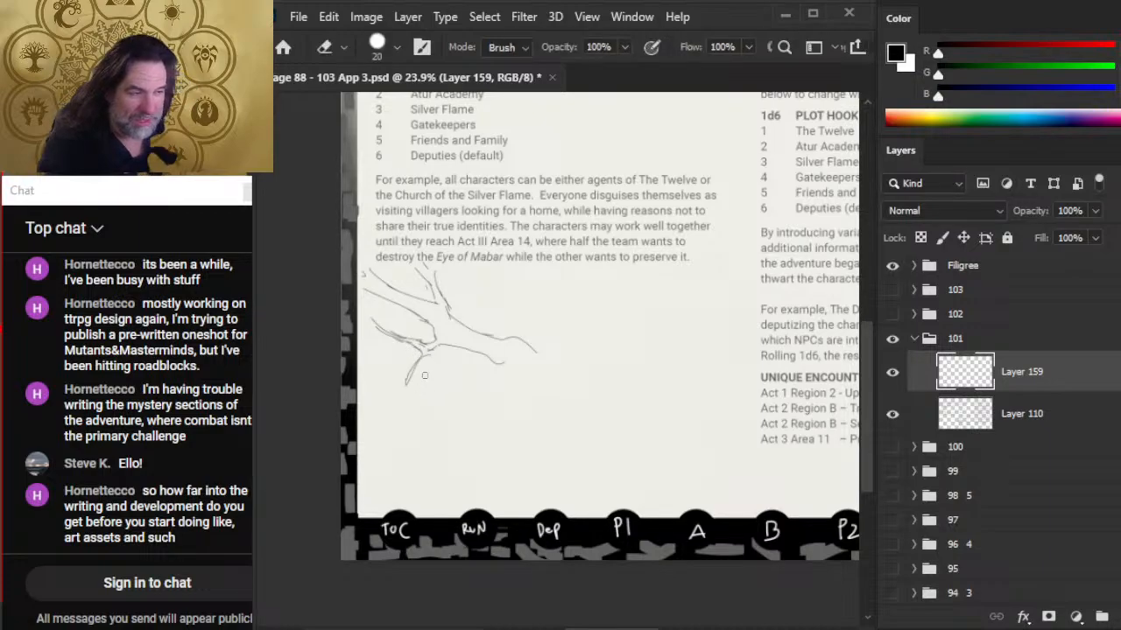
key("b")
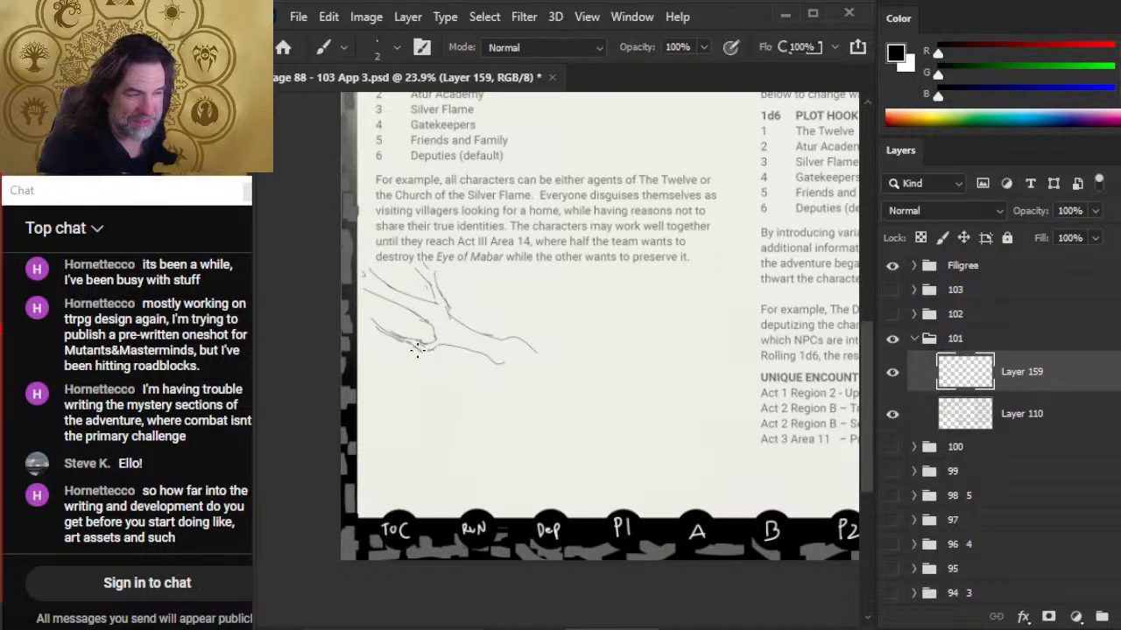
- Lasso the lower-left side branch and nudge it into place against the main branch
key("l")
mouse_move(419, 342)
left_mouse_down()
mouse_move(358, 310)
mouse_move(396, 356)
mouse_move(435, 368)
left_mouse_up()
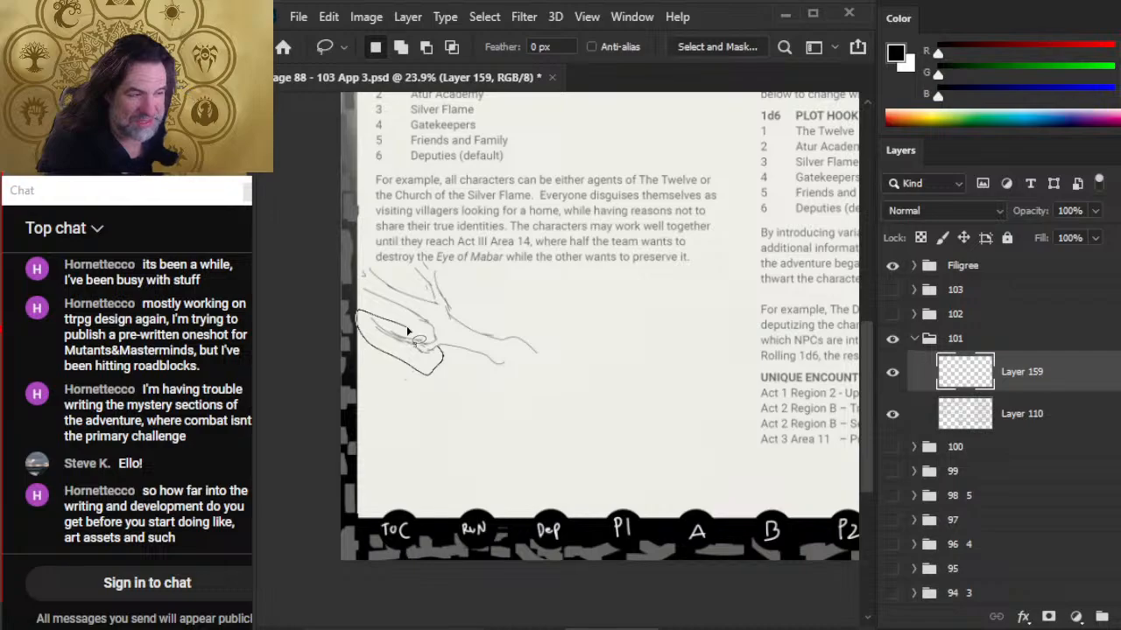
left_click_drag(407, 331, 434, 353)
key("v")
key("l")
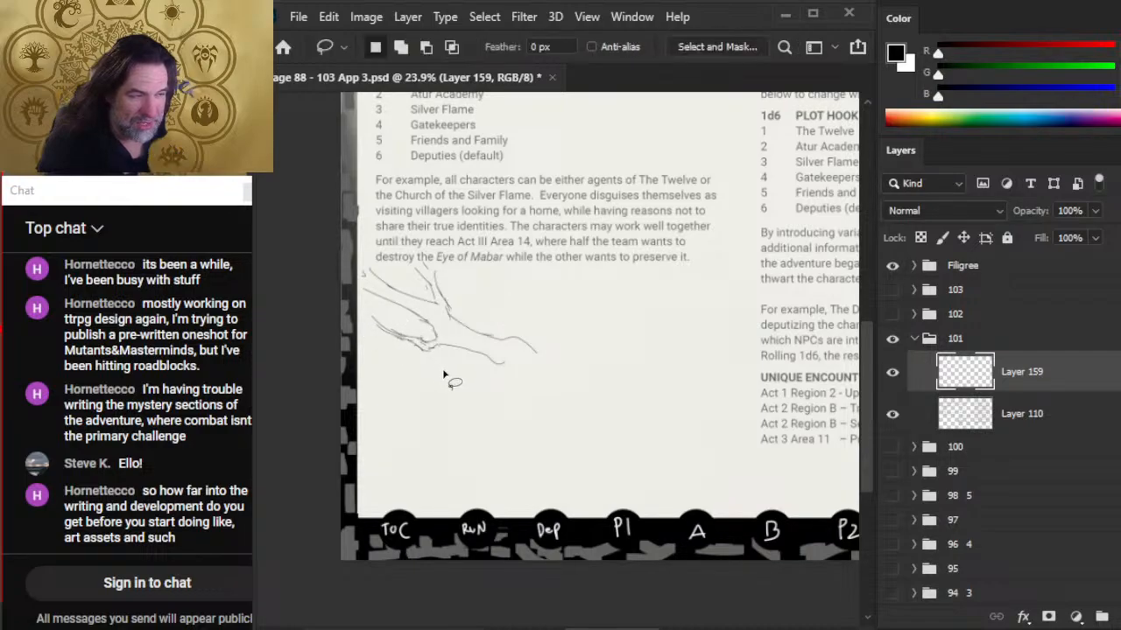
- Redraw the joint where the lower-left side branch meets the main branch's lower contour and clean up stray marks
key("b")
key("l")
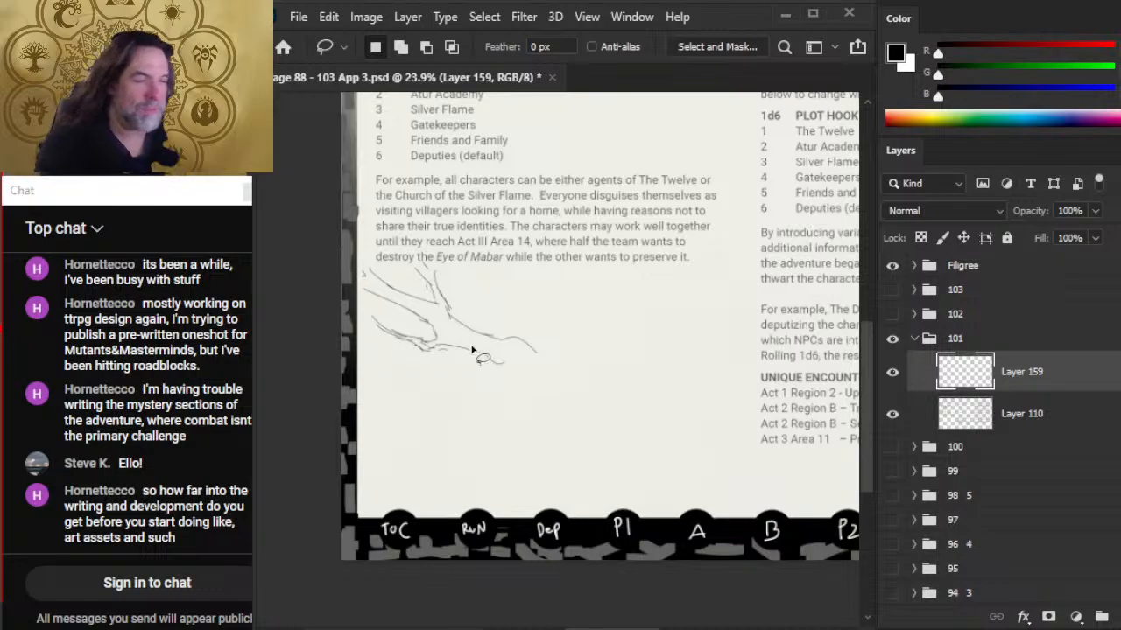
key("b")
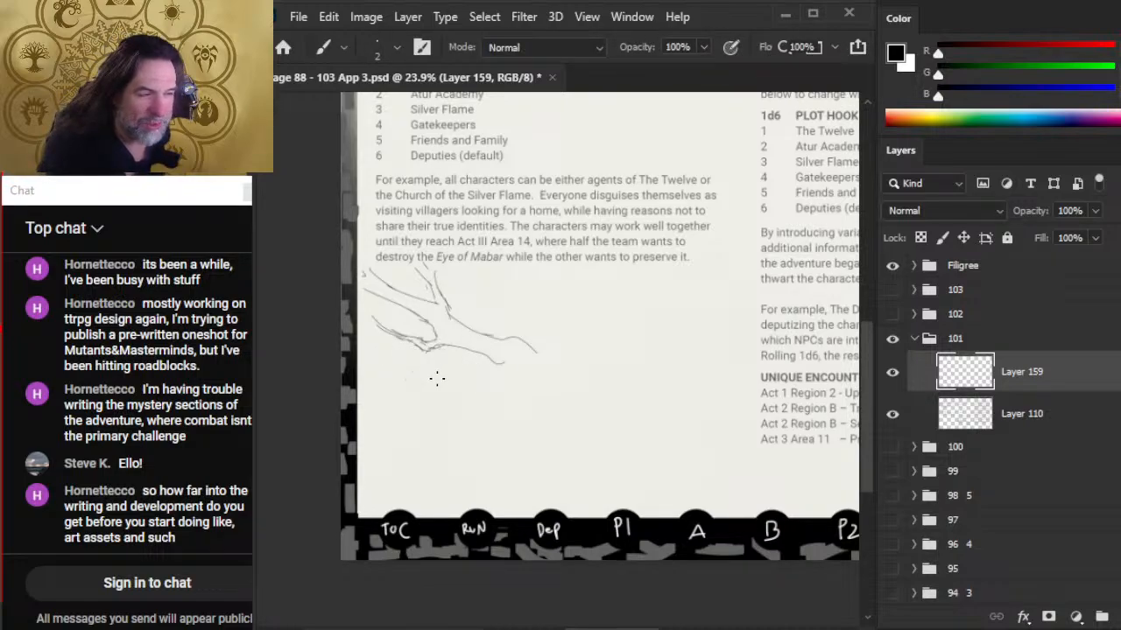
key("e")
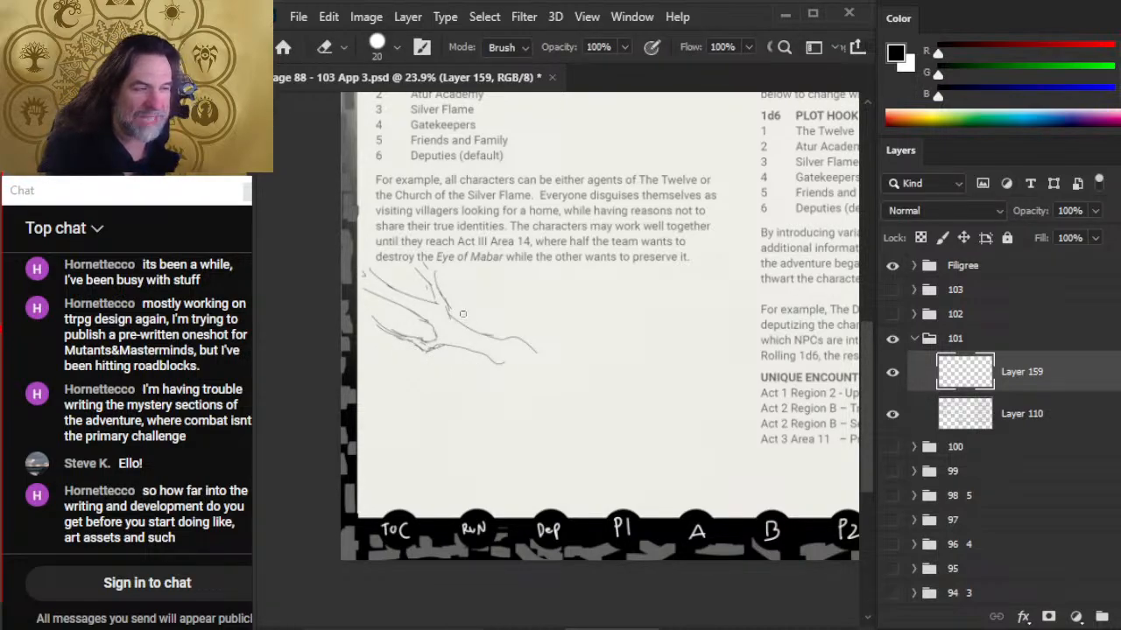
- Lasso the upper contour together with its rising side branch, shift them slightly left, and deselect
key("l")
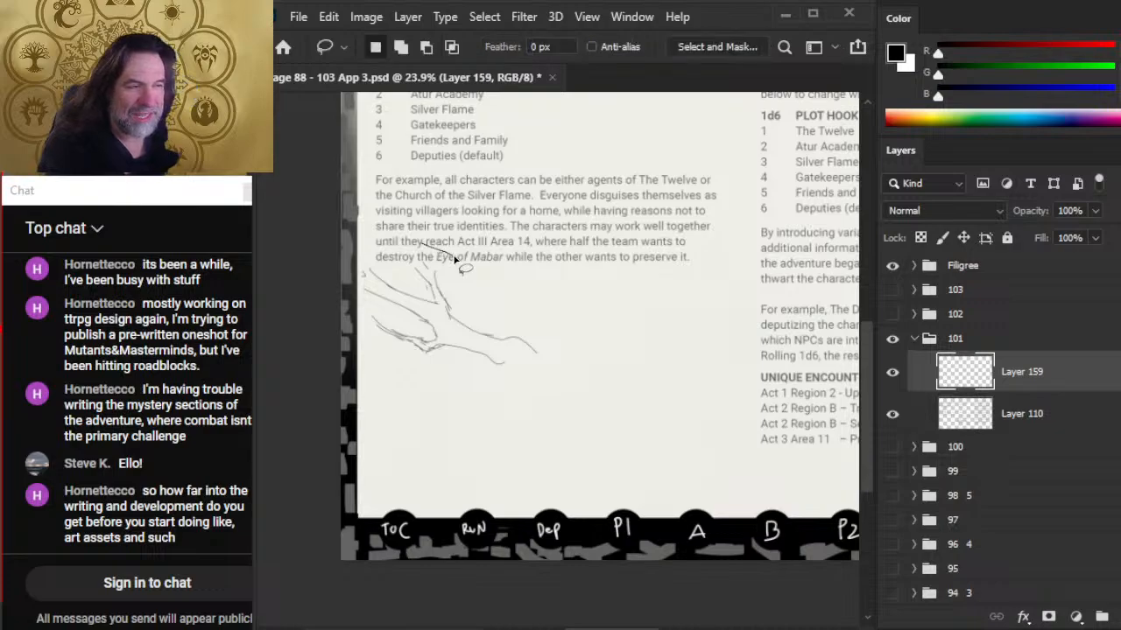
mouse_move(462, 267)
left_mouse_down()
mouse_move(378, 253)
mouse_move(405, 275)
mouse_move(357, 259)
mouse_move(383, 284)
left_mouse_up()
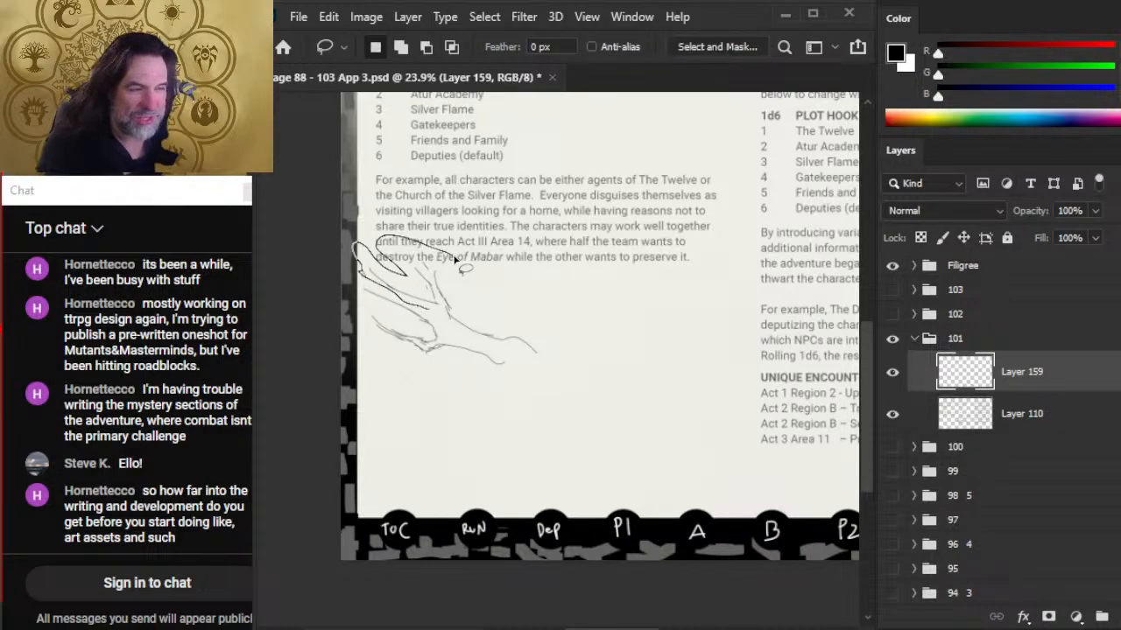
left_click_drag(454, 260, 442, 241)
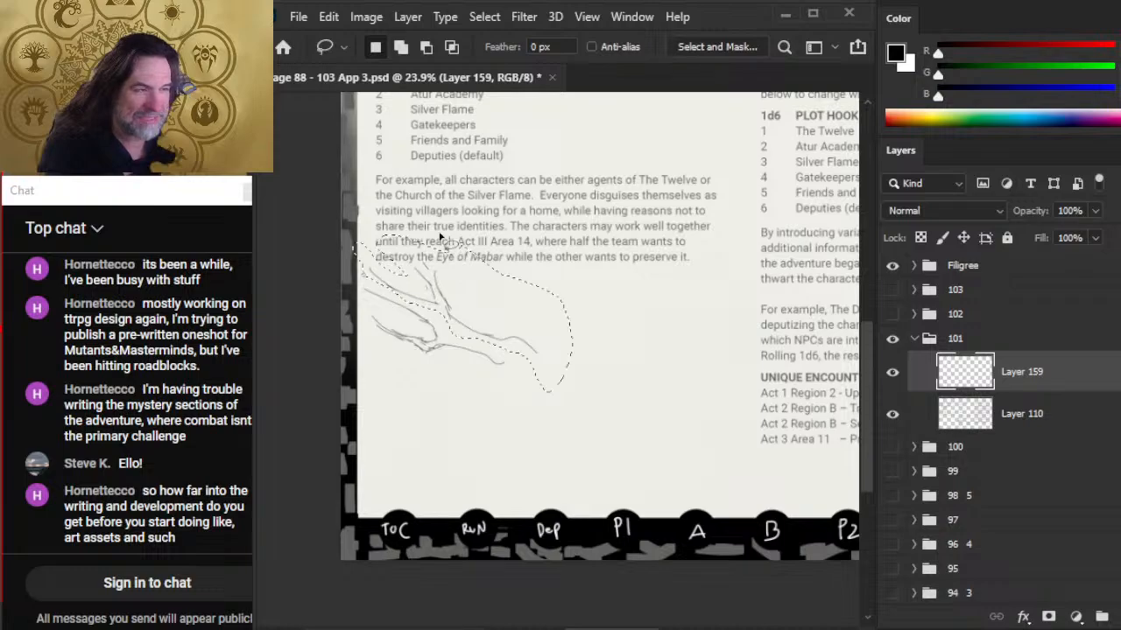
key("v")
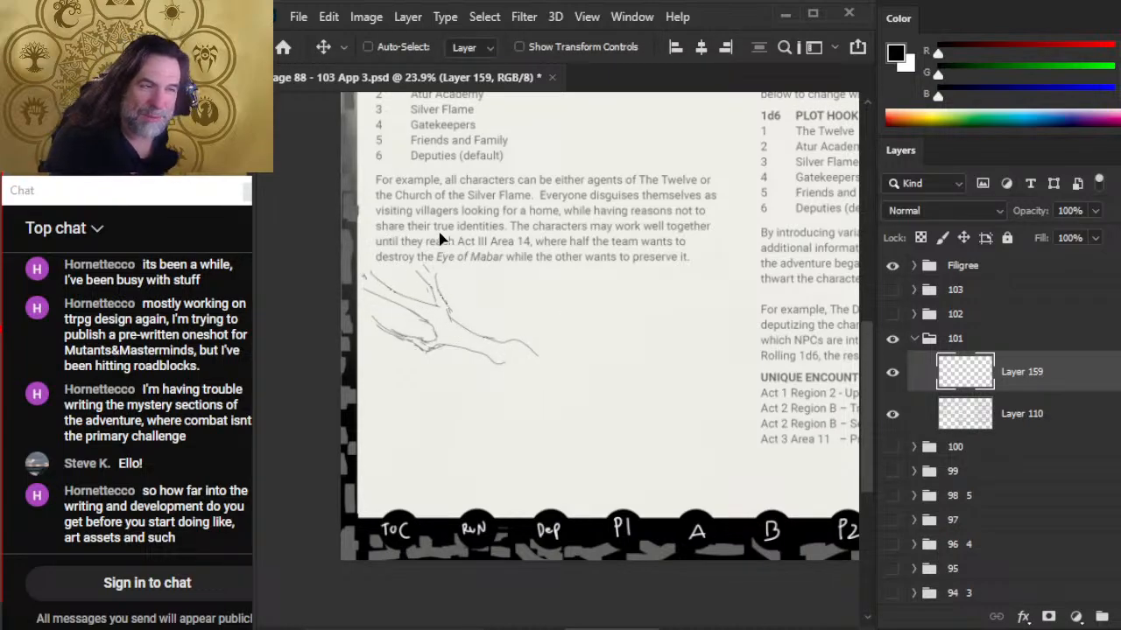
key("ctrl+d")
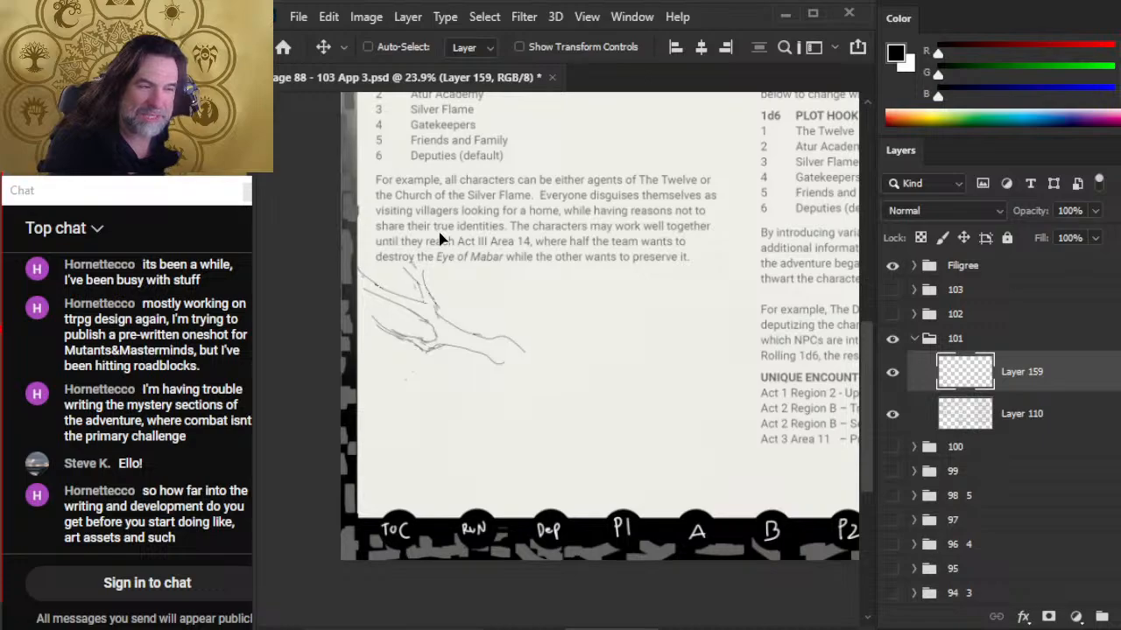
key("l")
- Rework the main branch's right end with short brush strokes and rub out its old contours to the right of the joint
key("e")
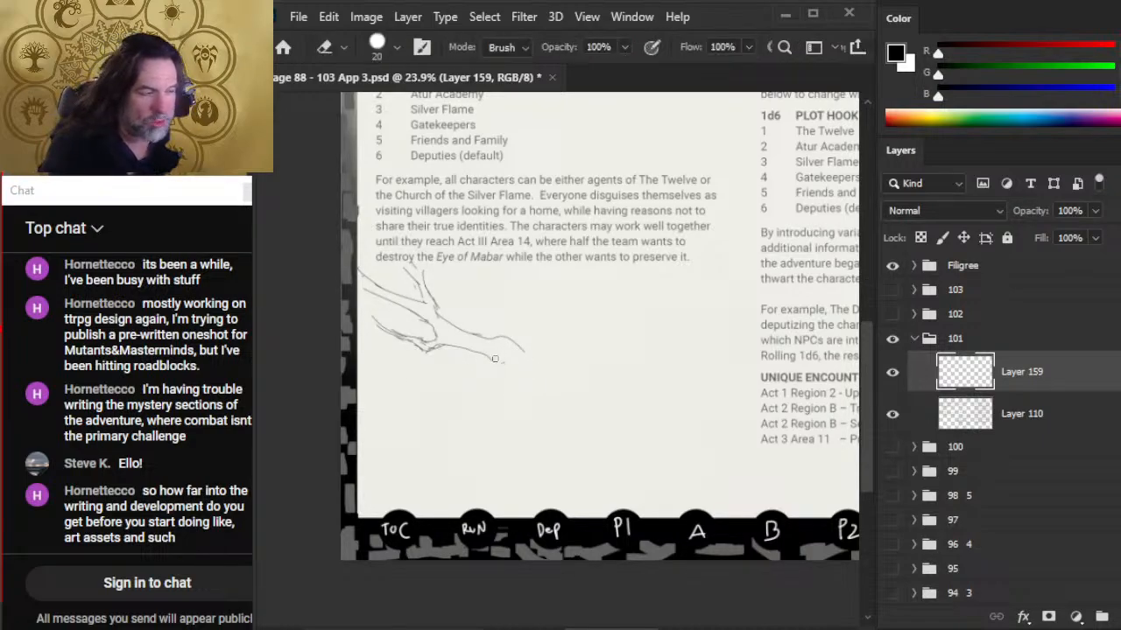
key("b")
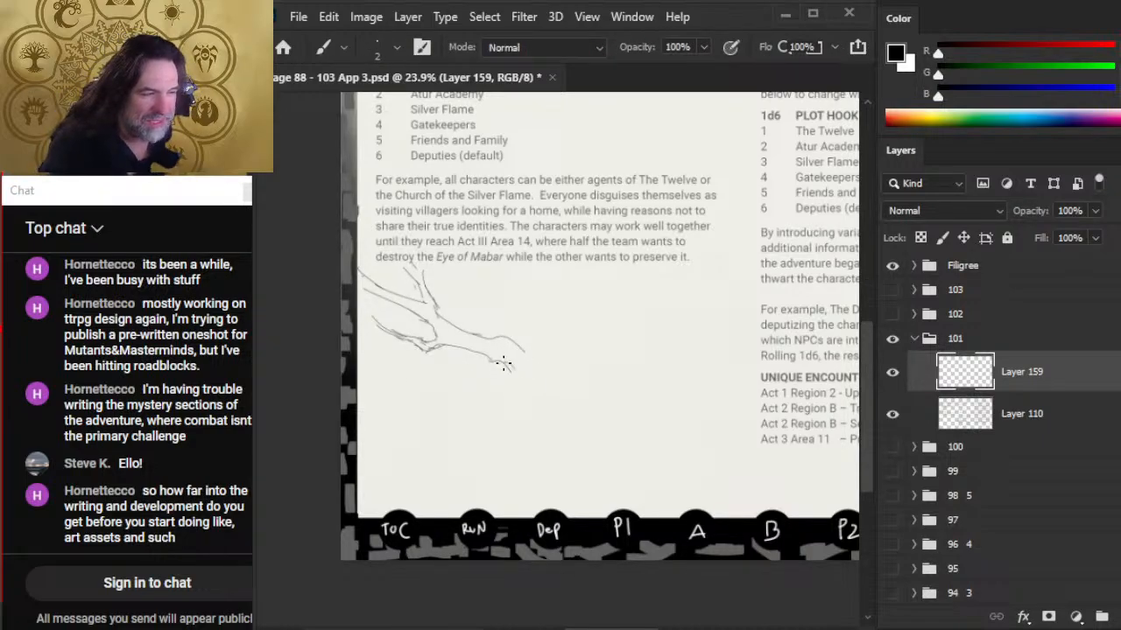
mouse_move(505, 361)
left_mouse_down()
mouse_move(522, 382)
mouse_move(508, 336)
mouse_move(495, 344)
mouse_move(456, 329)
left_mouse_up()
key("e")
key("b")
key("e")
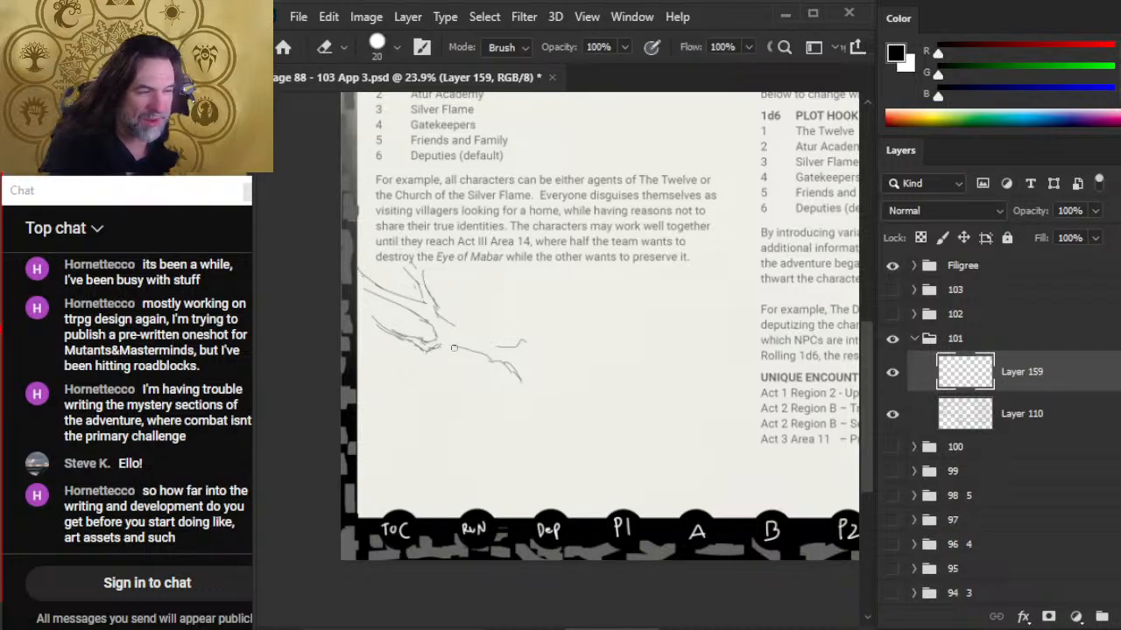
key("b")
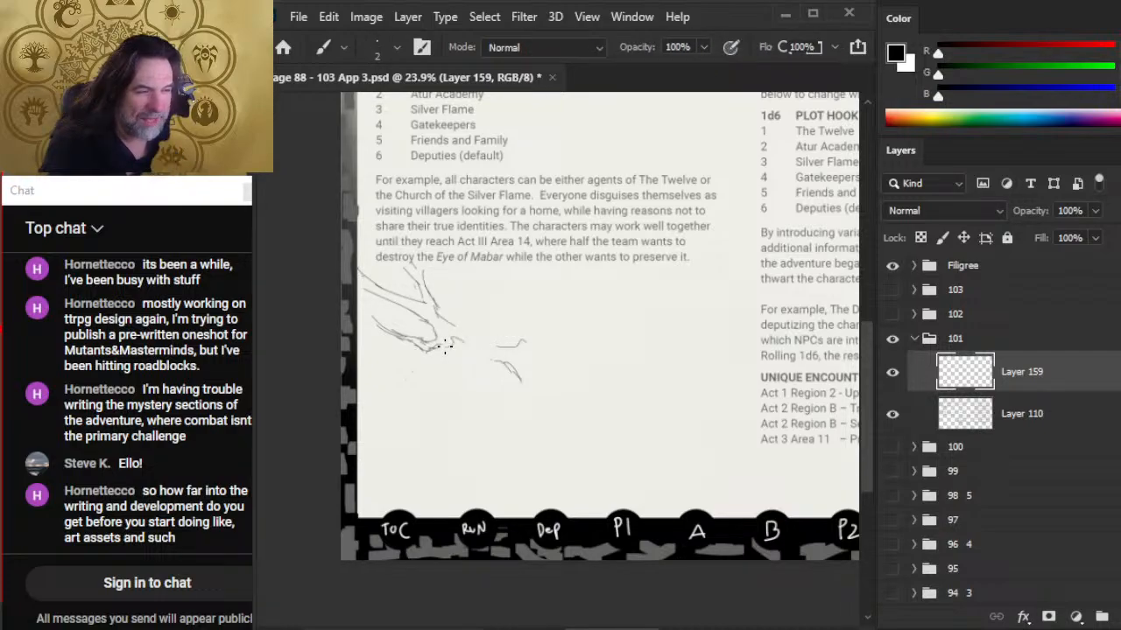
key("e")
left_click_drag(473, 355, 445, 333)
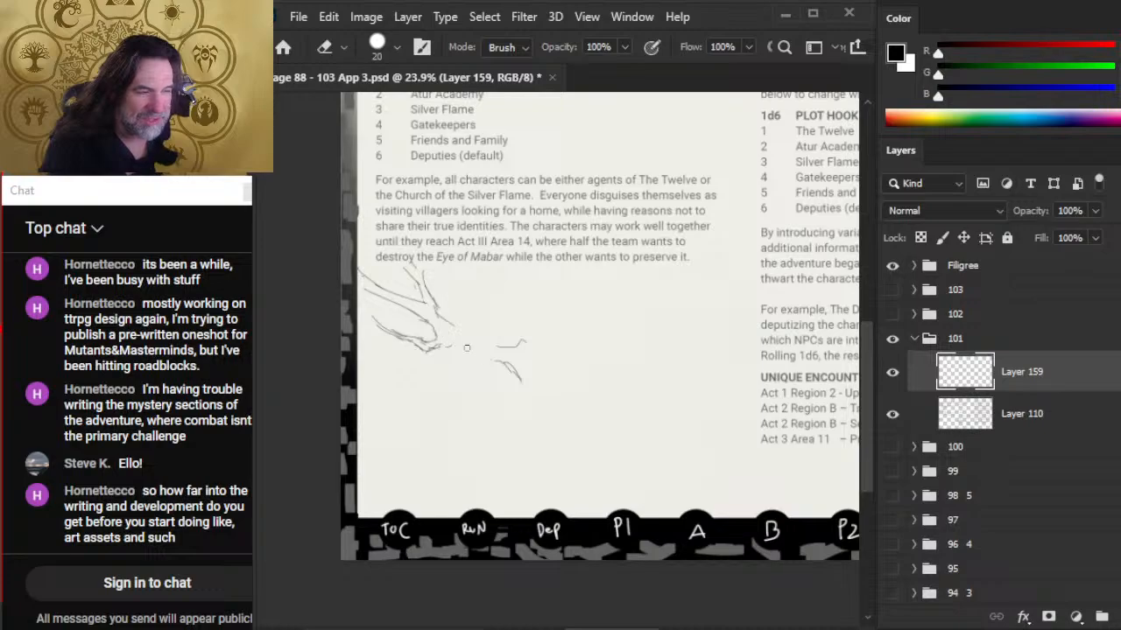
- Extend the main branch's upper and lower contours to the right of the joint and erase the stray line fragments there
key("b")
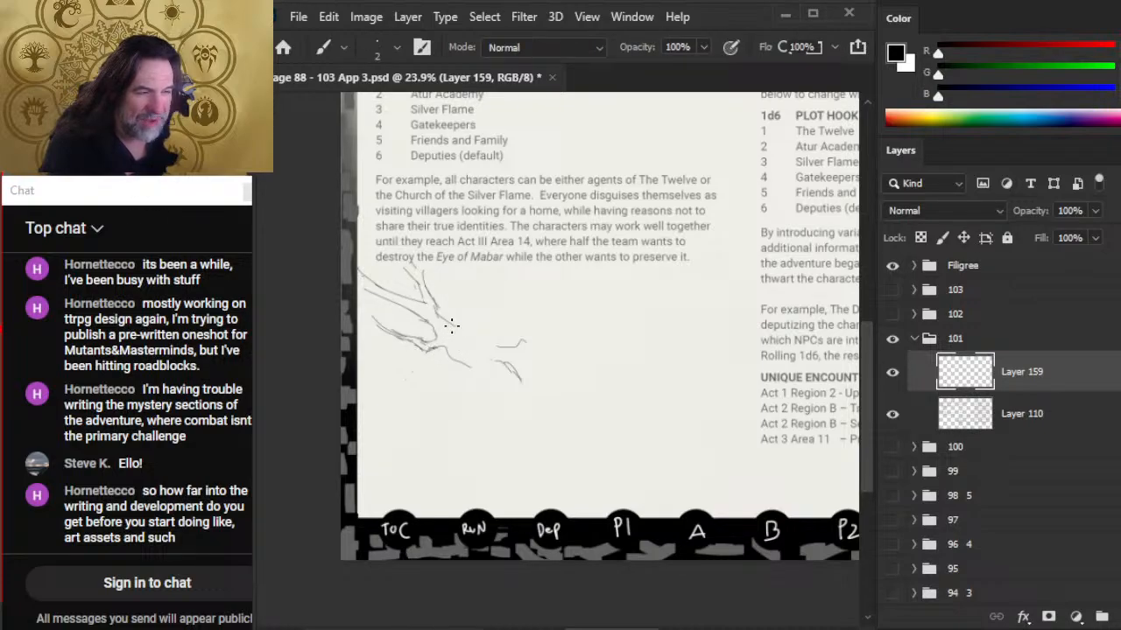
mouse_move(478, 350)
left_mouse_down()
mouse_move(505, 357)
mouse_move(494, 375)
mouse_move(446, 354)
mouse_move(513, 359)
mouse_move(513, 343)
mouse_move(498, 344)
mouse_move(522, 366)
left_mouse_up()
key("e")
key("b")
key("e")
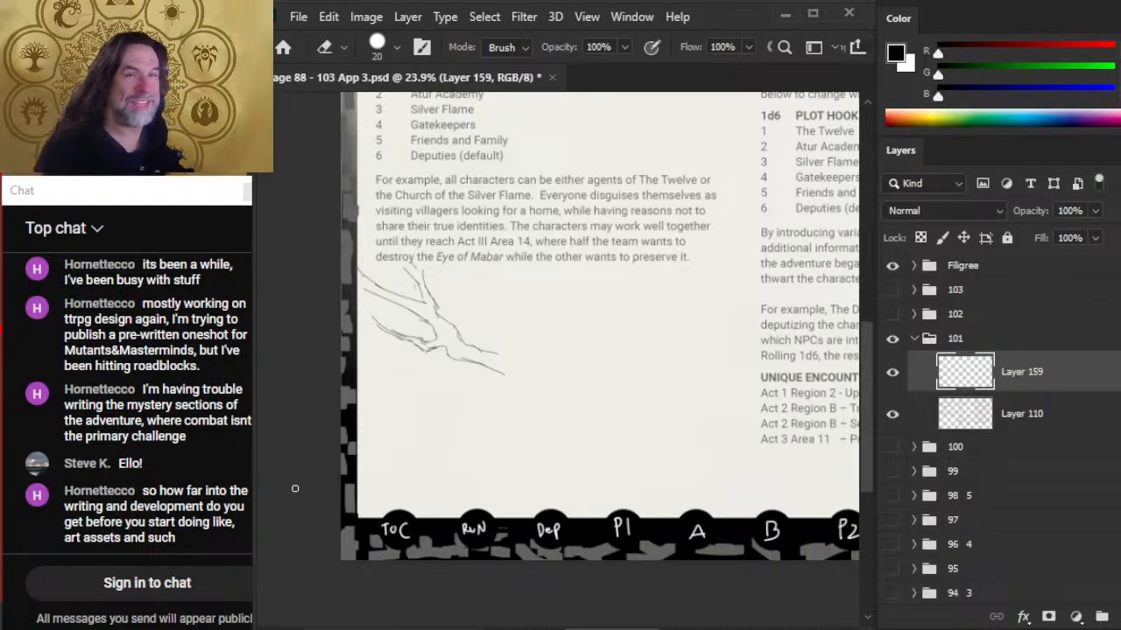
- Rub out the main branch's upper contour beside the joint, redraw it smoothly, and lengthen the lower contour toward the lower right
left_click_drag(446, 316, 460, 340)
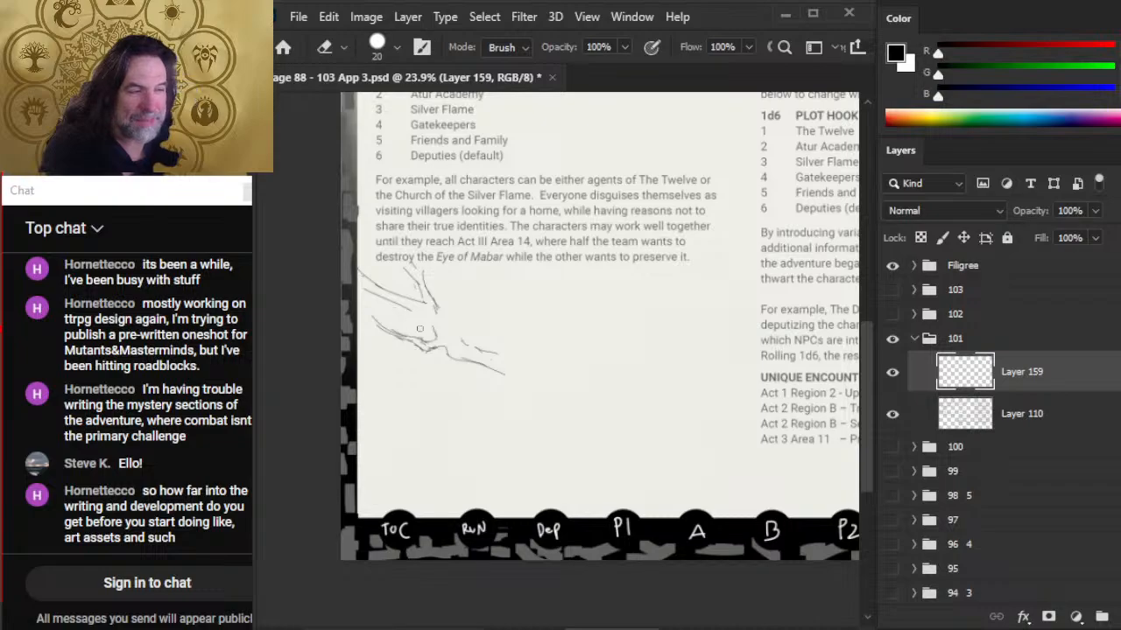
key("b")
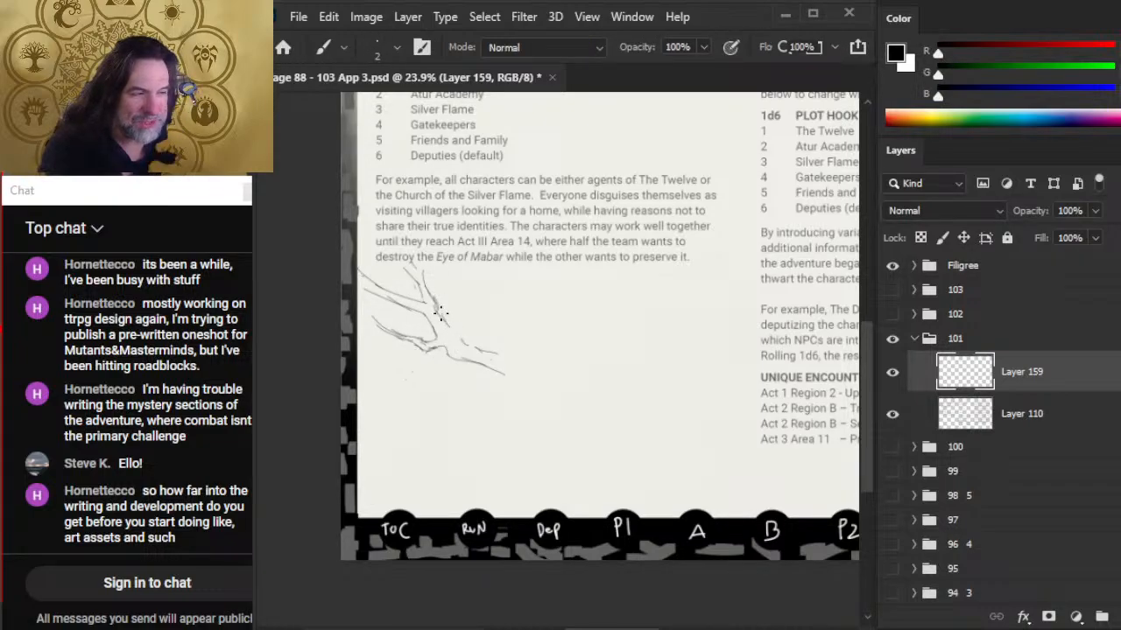
mouse_move(441, 313)
left_mouse_down()
mouse_move(487, 374)
mouse_move(456, 363)
mouse_move(446, 352)
mouse_move(518, 373)
left_mouse_up()
key("e")
key("b")
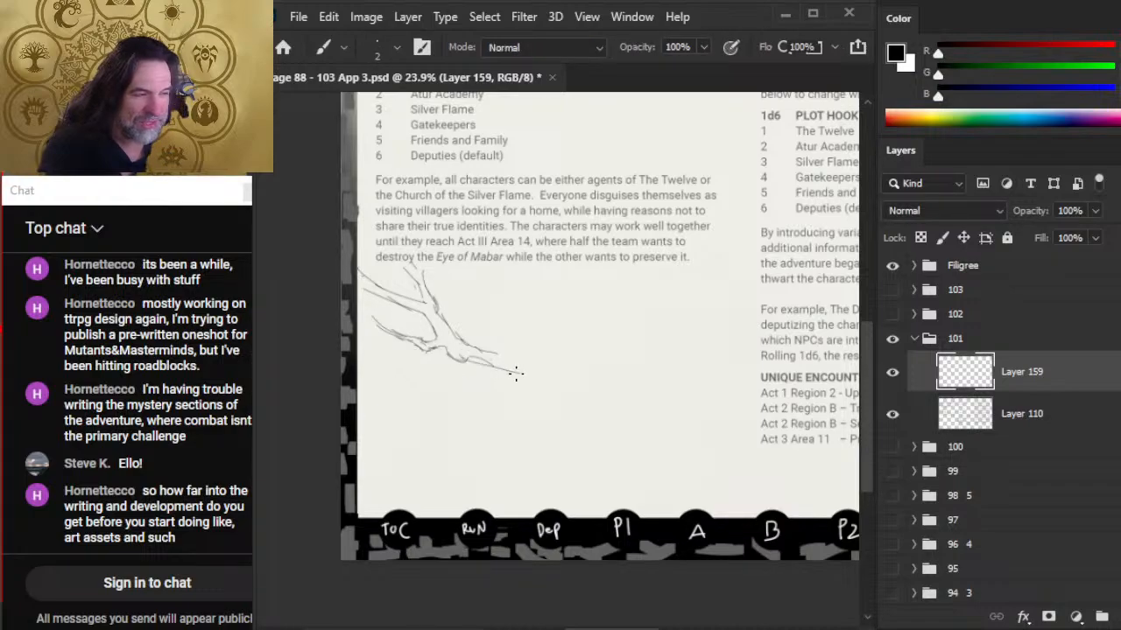
- Erase and redraw the inner contour of the fork where the upper-left and lower-left branches meet
key("e")
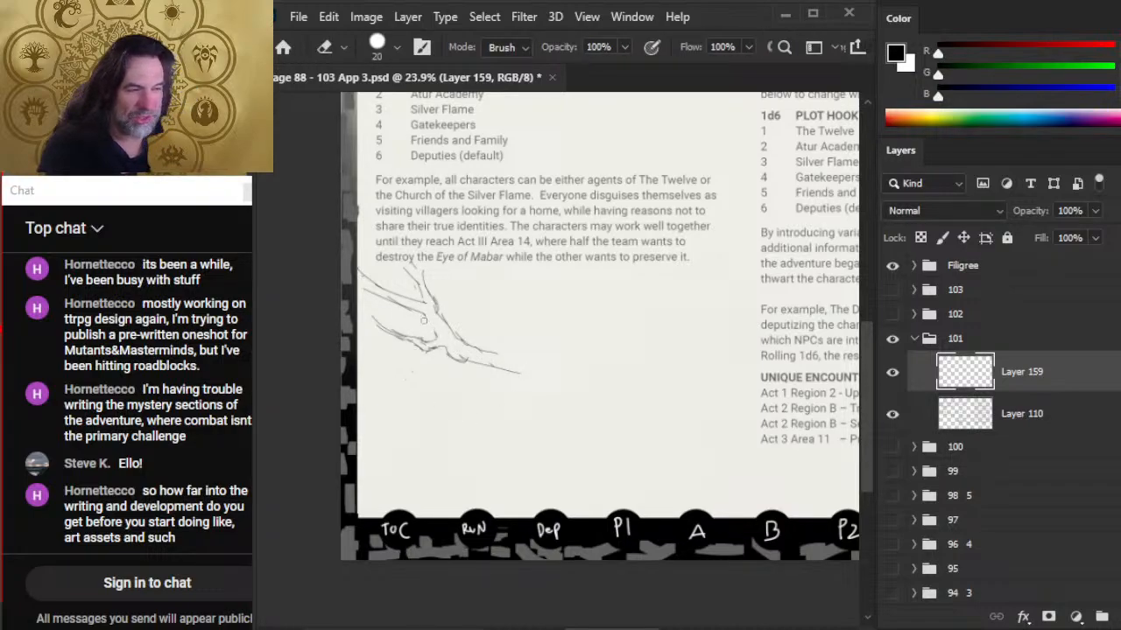
key("b")
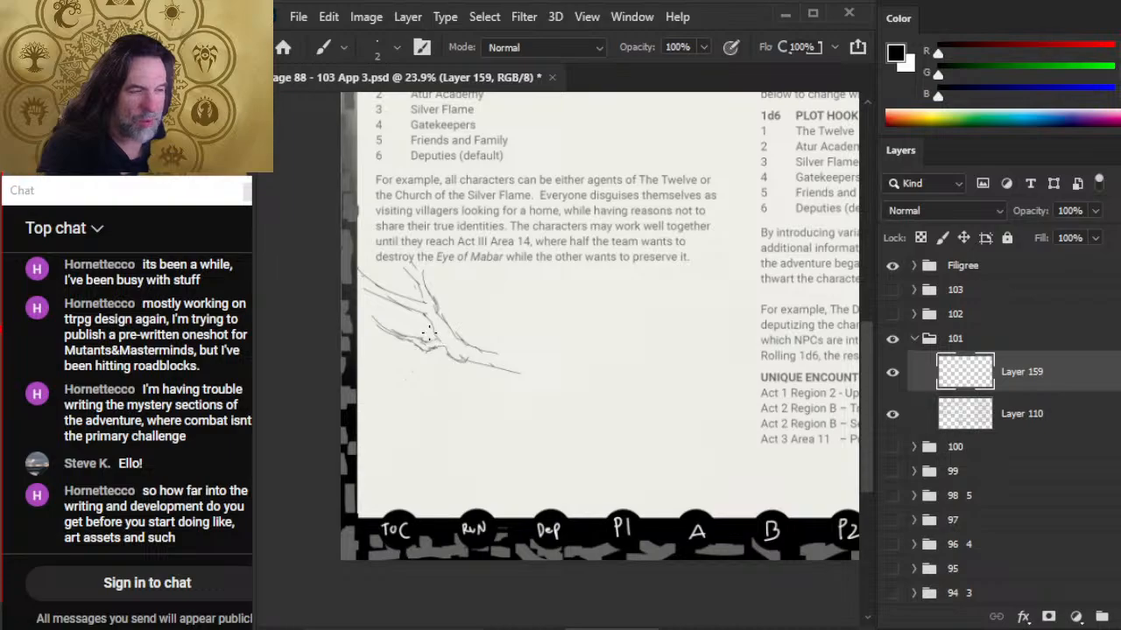
key("e")
key("b")
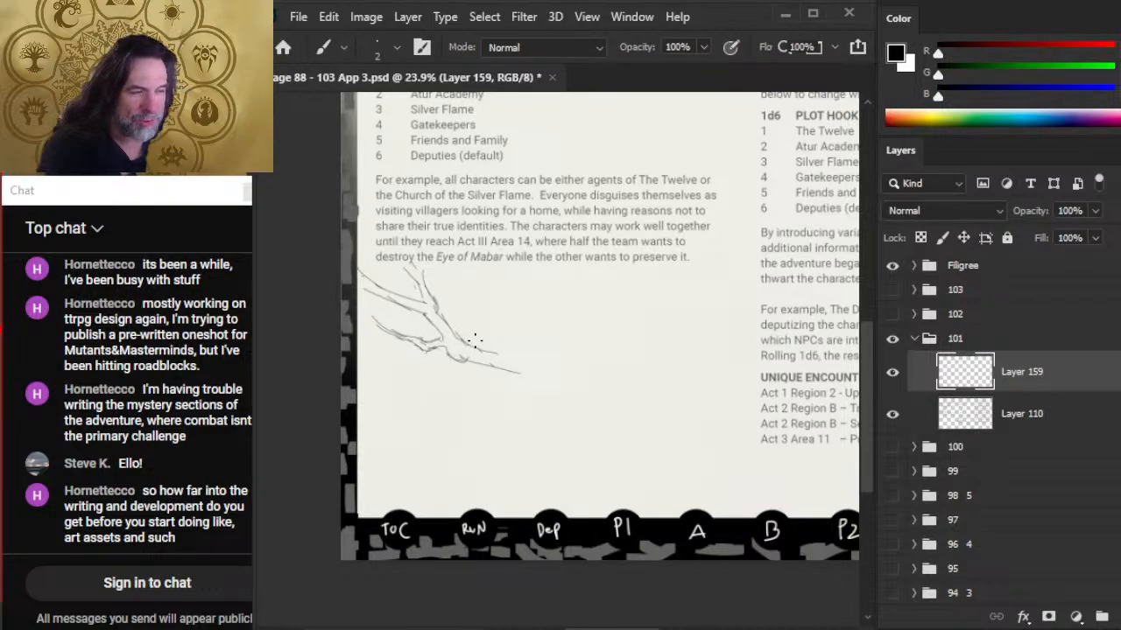
key("e")
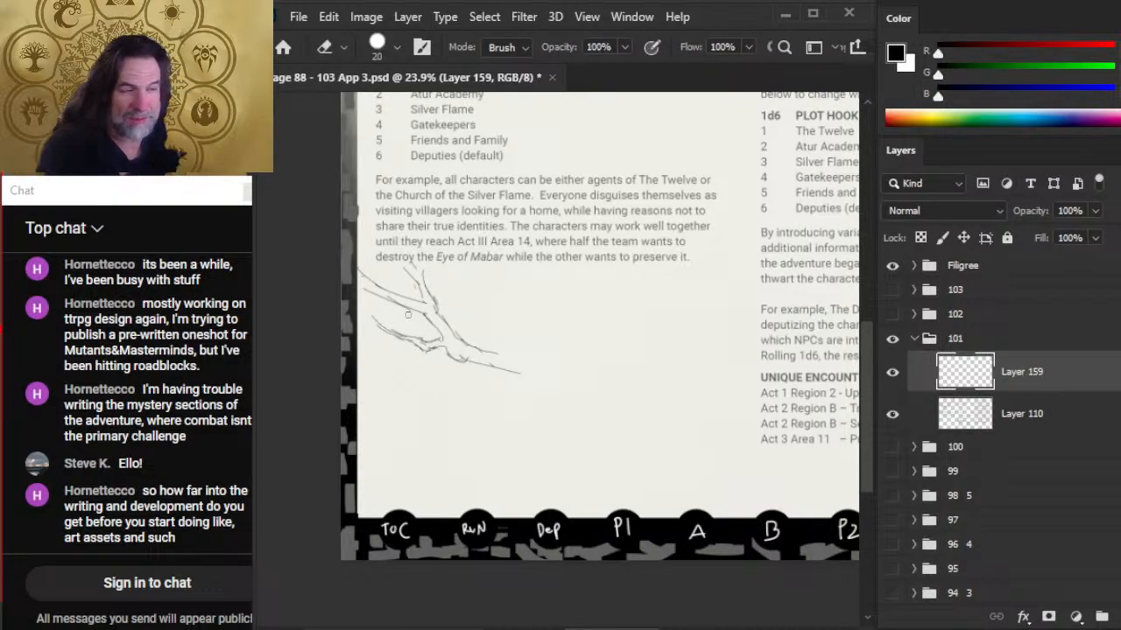
- Refine the underside of the upper-left branch near the page edge with alternating brush and eraser strokes
key("b")
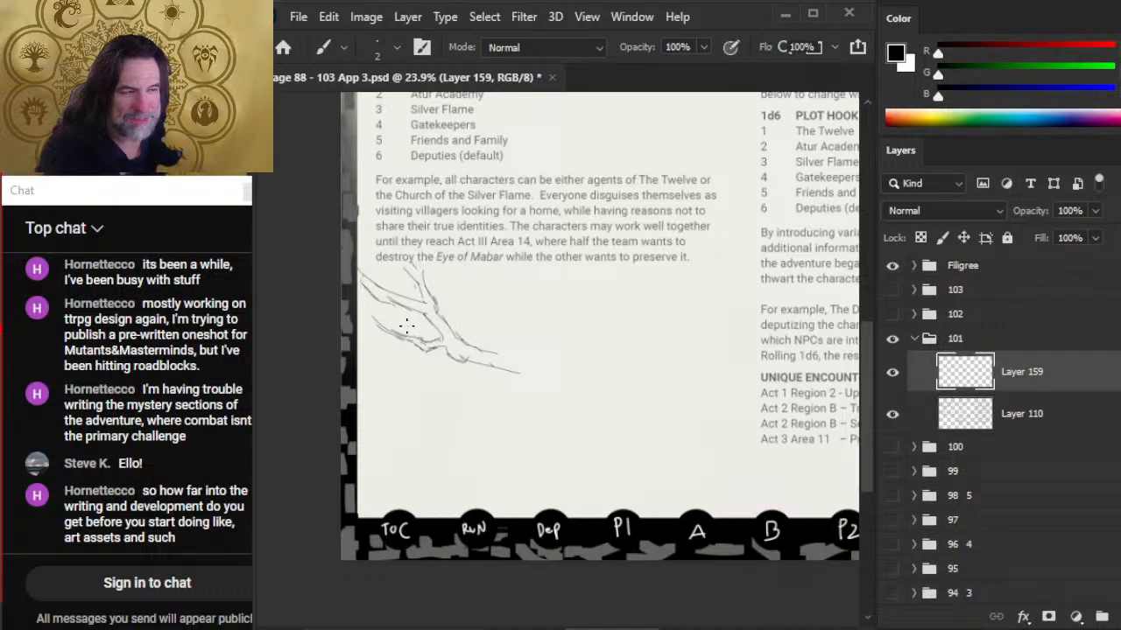
key("e")
key("b")
key("e")
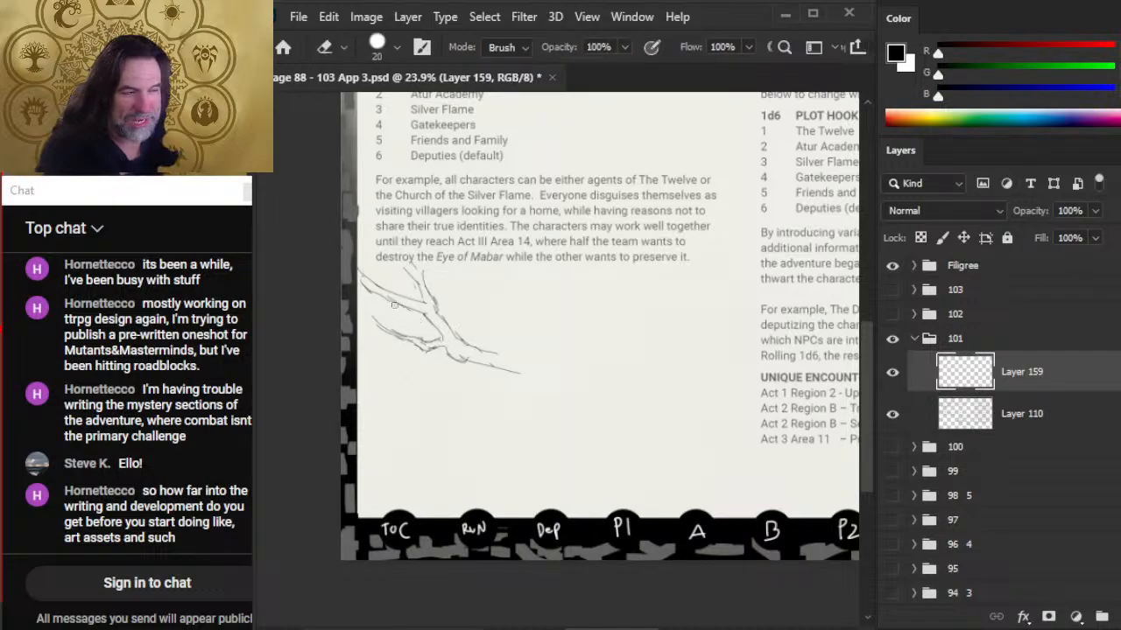
key("b")
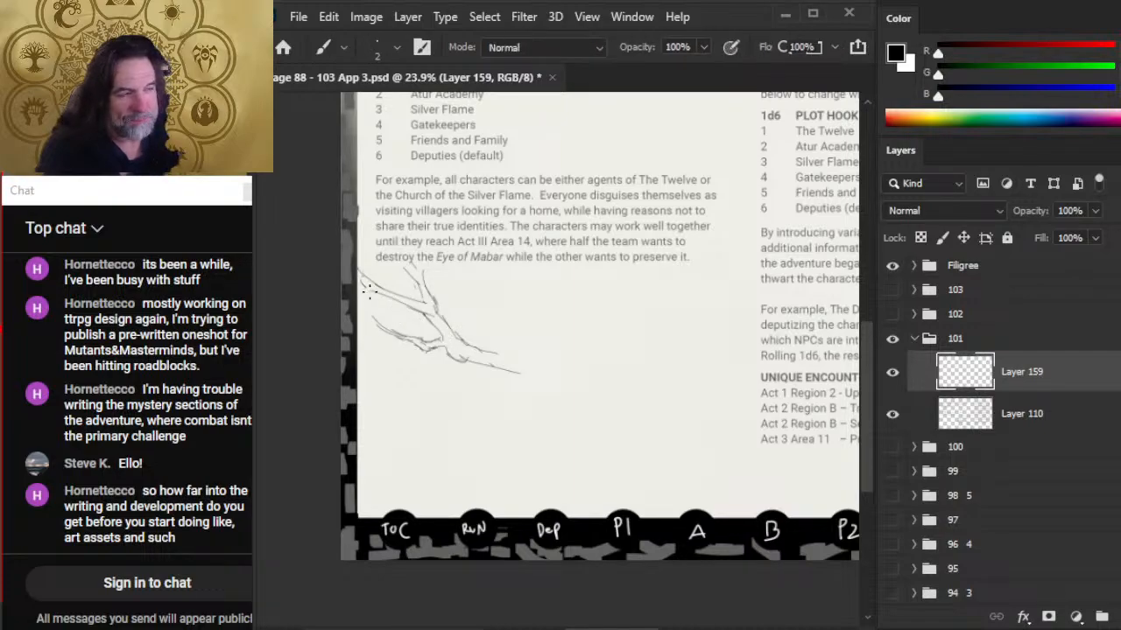
key("e")
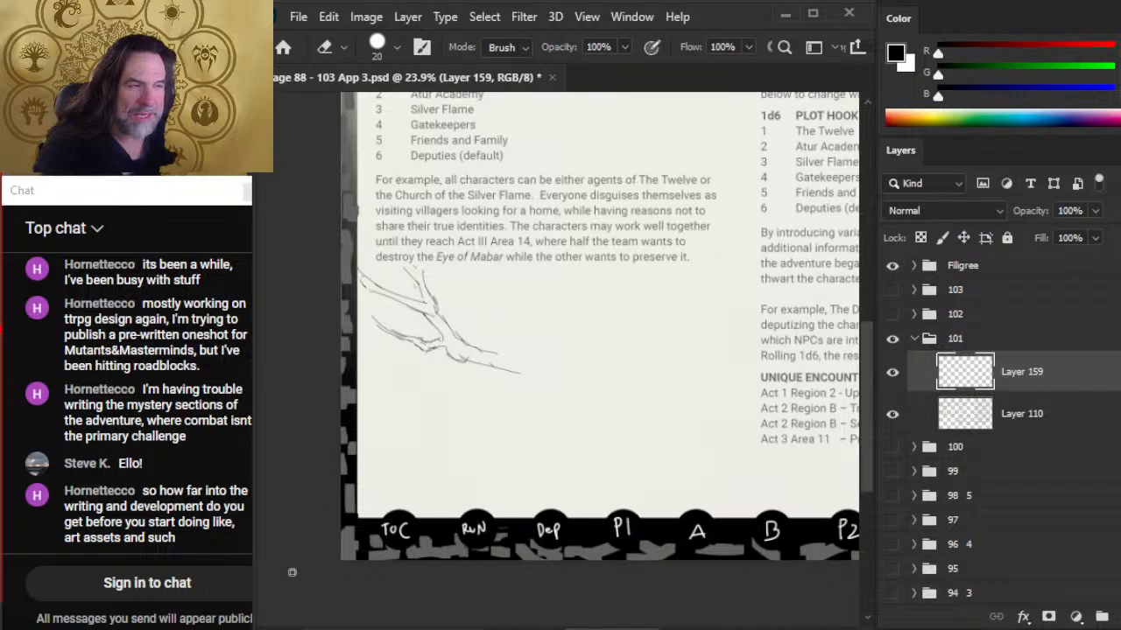
- Switch to File Explorer and go through the Crystals of Mabar folder to its parent folder -- 5D100 RANDOM ADVENTURES
key("super+e")
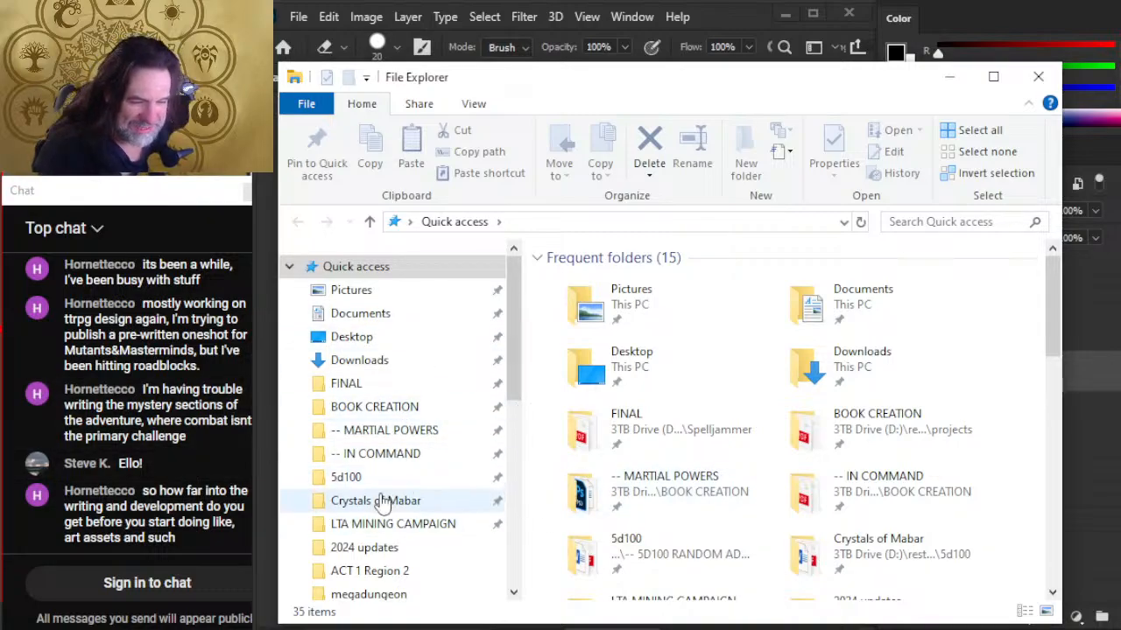
left_click(413, 497)
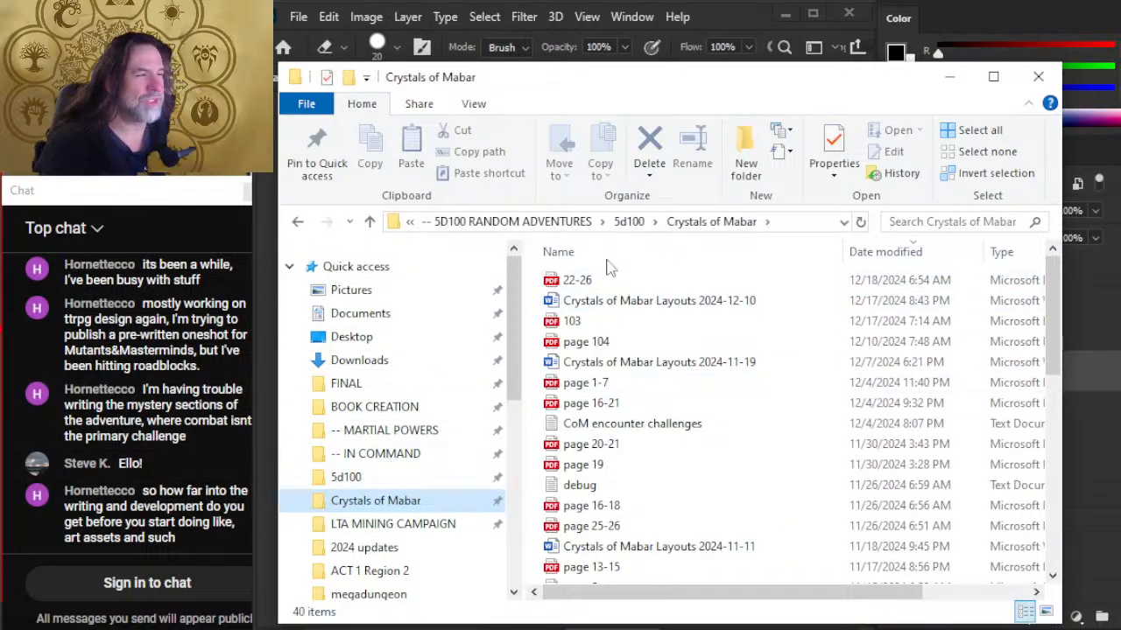
left_click(569, 224)
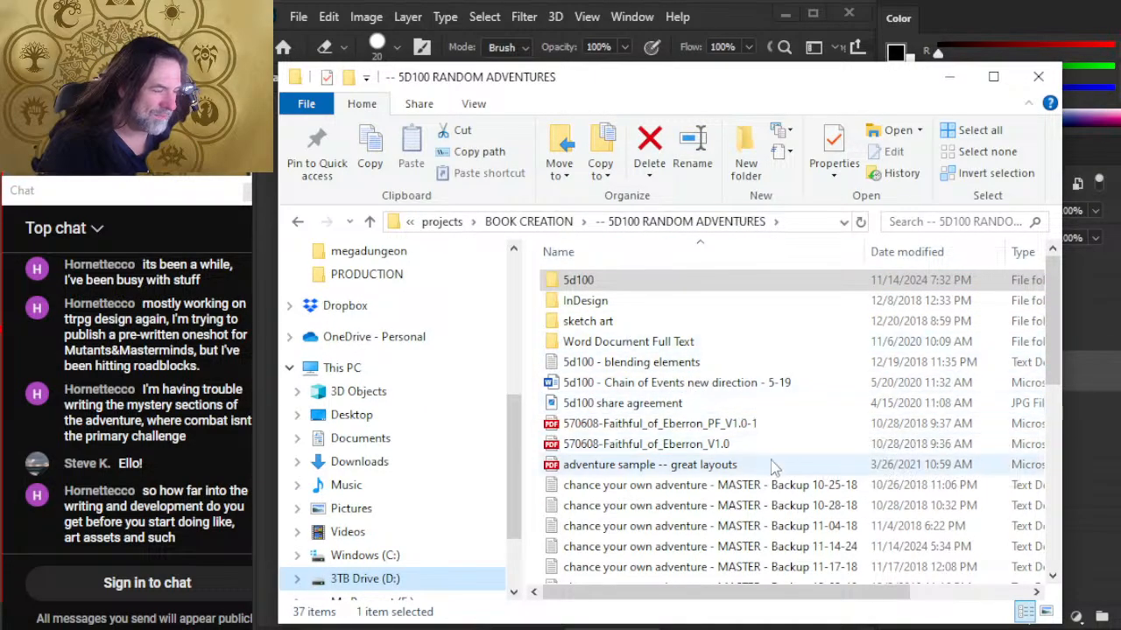
- Browse the folder's files and open the document 5d100 Master Text - From Scratch from the Word Document Full Text folder
scroll(779, 460, "down", 2)
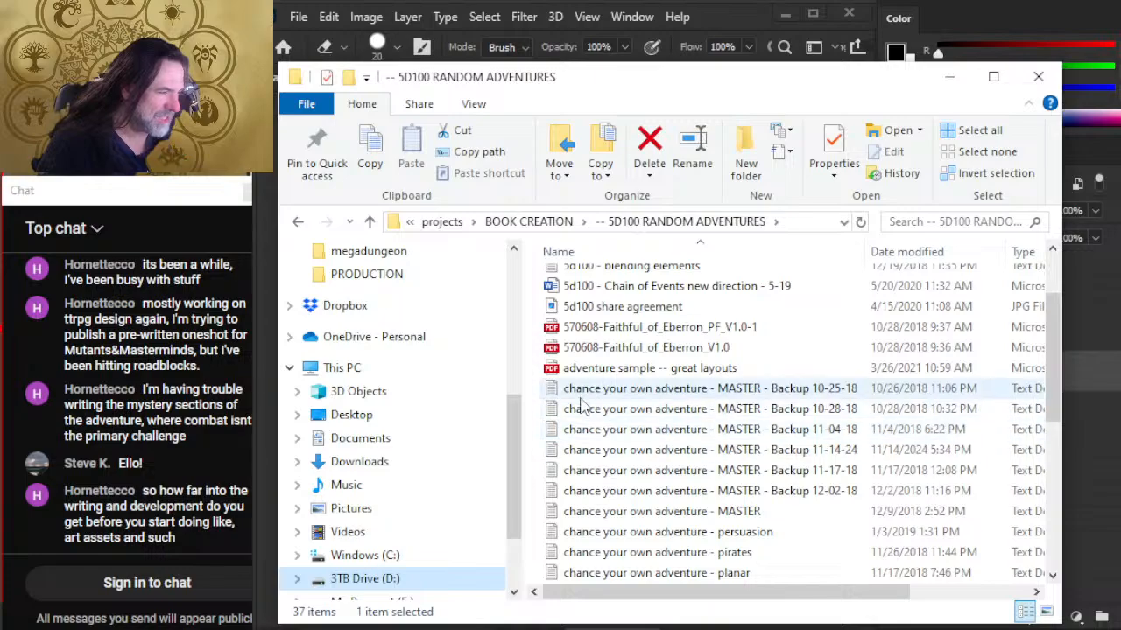
scroll(735, 534, "down", 6)
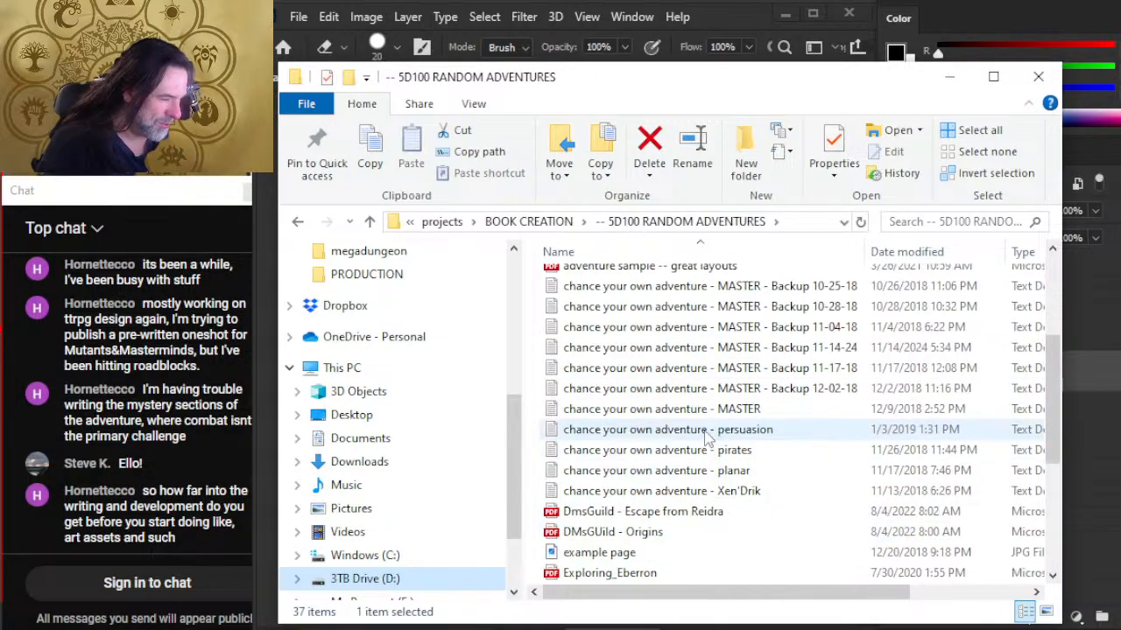
scroll(709, 412, "up", 1)
scroll(718, 372, "up", 5)
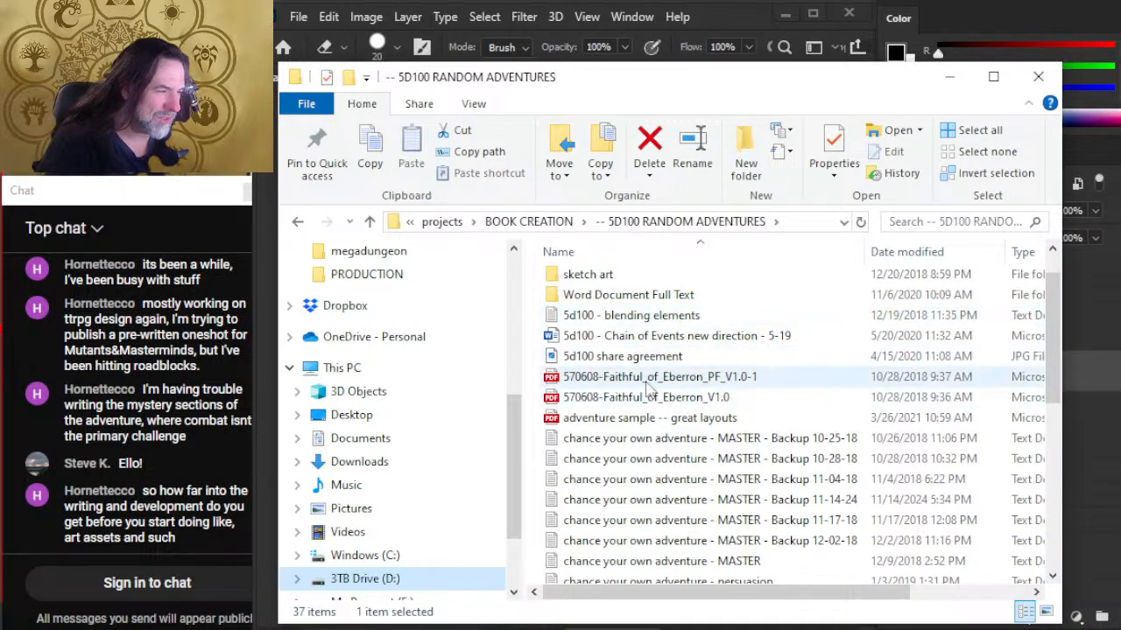
scroll(674, 319, "up", 1)
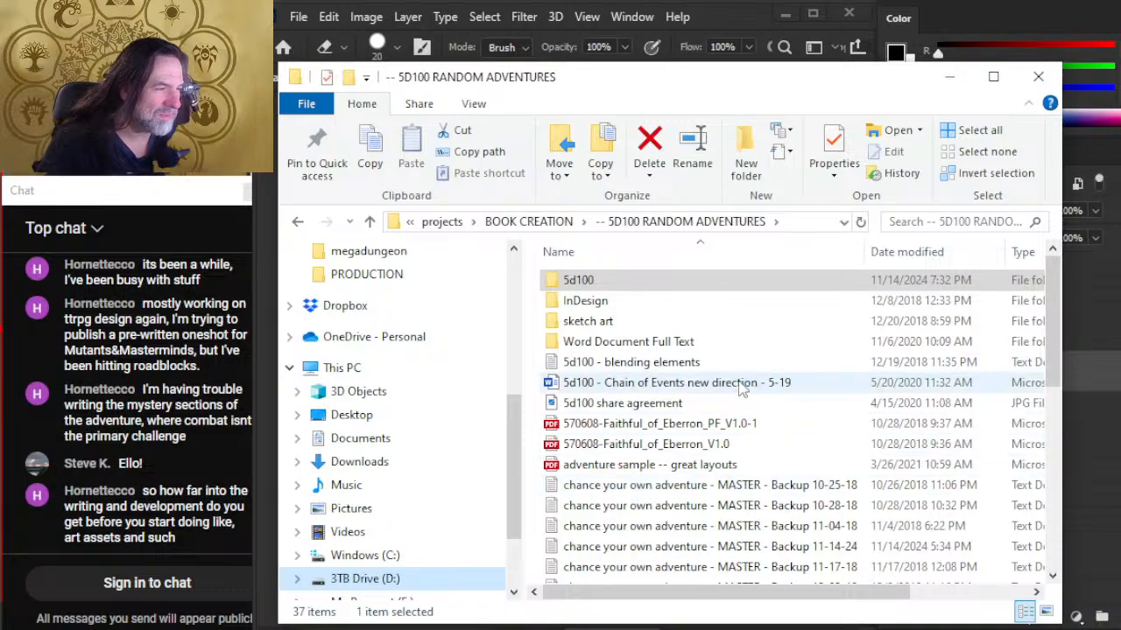
double_click(626, 343)
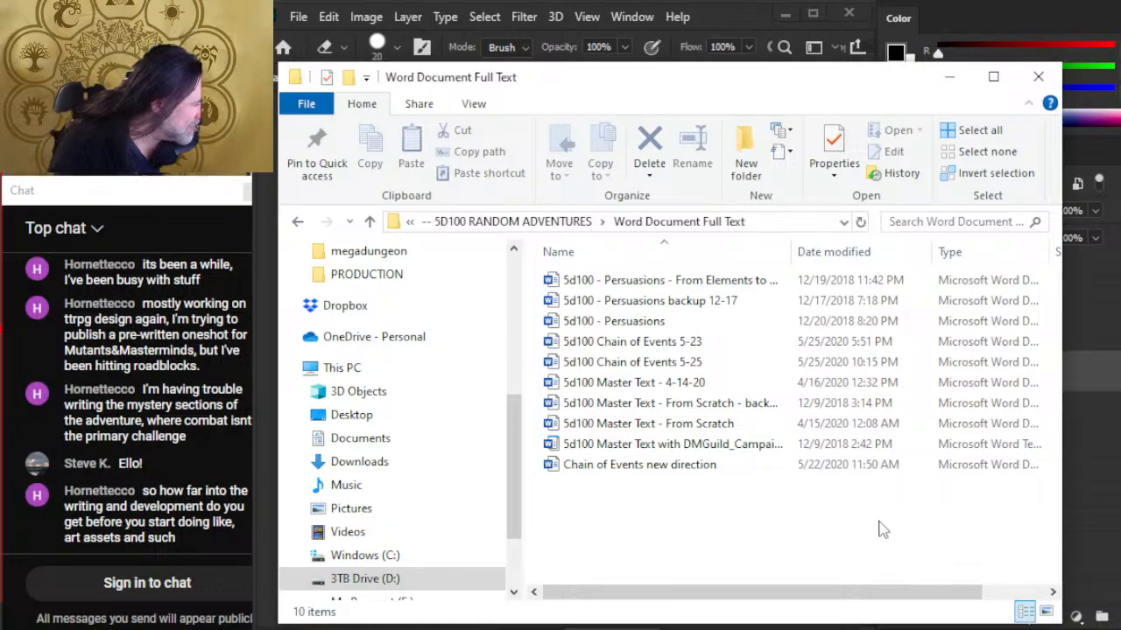
double_click(700, 426)
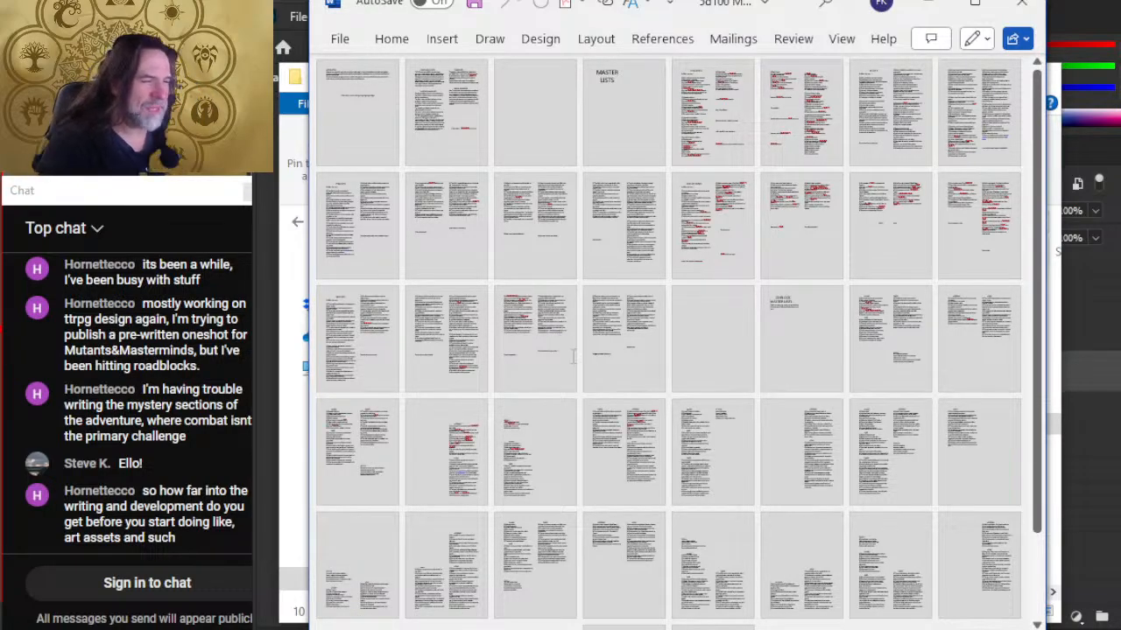
- Examine the numbered adventure hooks in the Word document, going back to the start of the HOOKS list
scroll(552, 328, "up", 5)
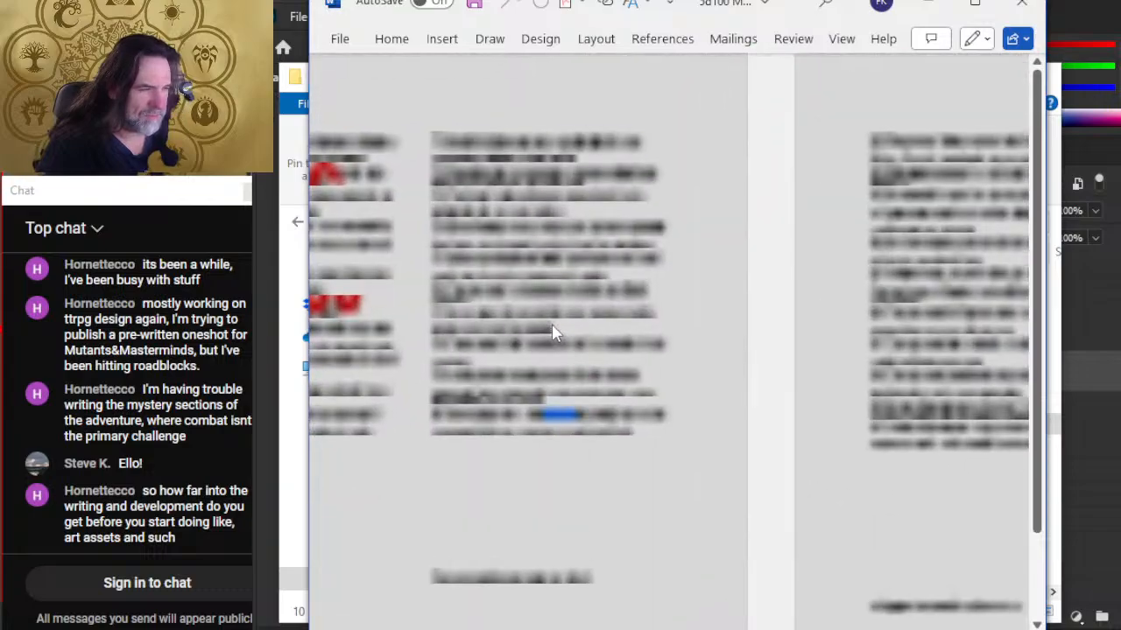
scroll(610, 298, "up", 1)
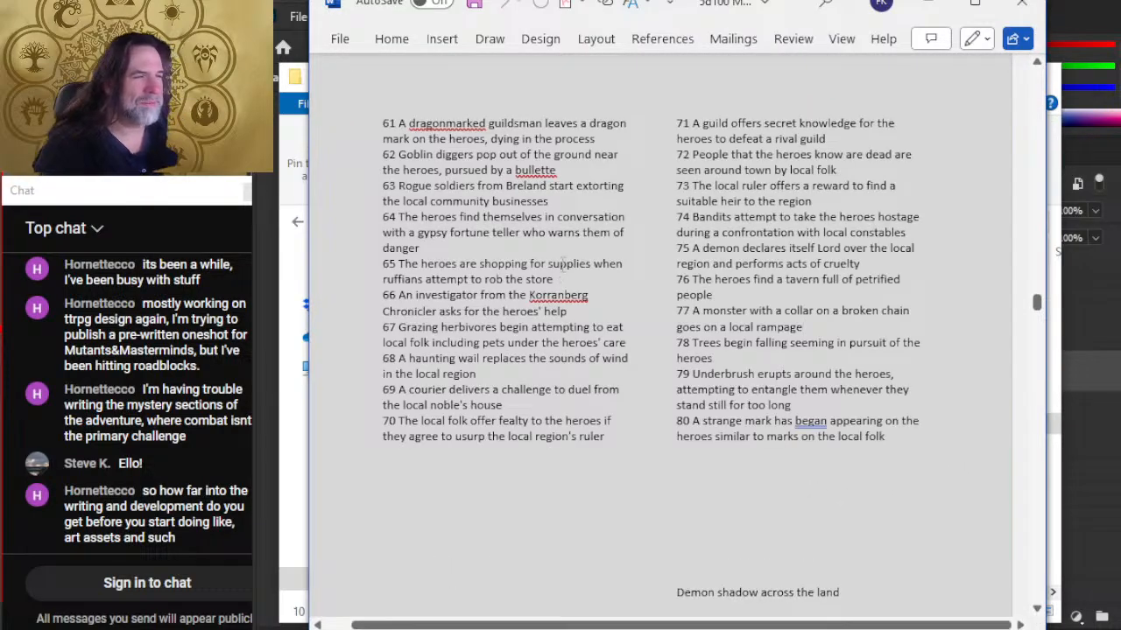
scroll(563, 258, "down", 3)
scroll(565, 254, "up", 5)
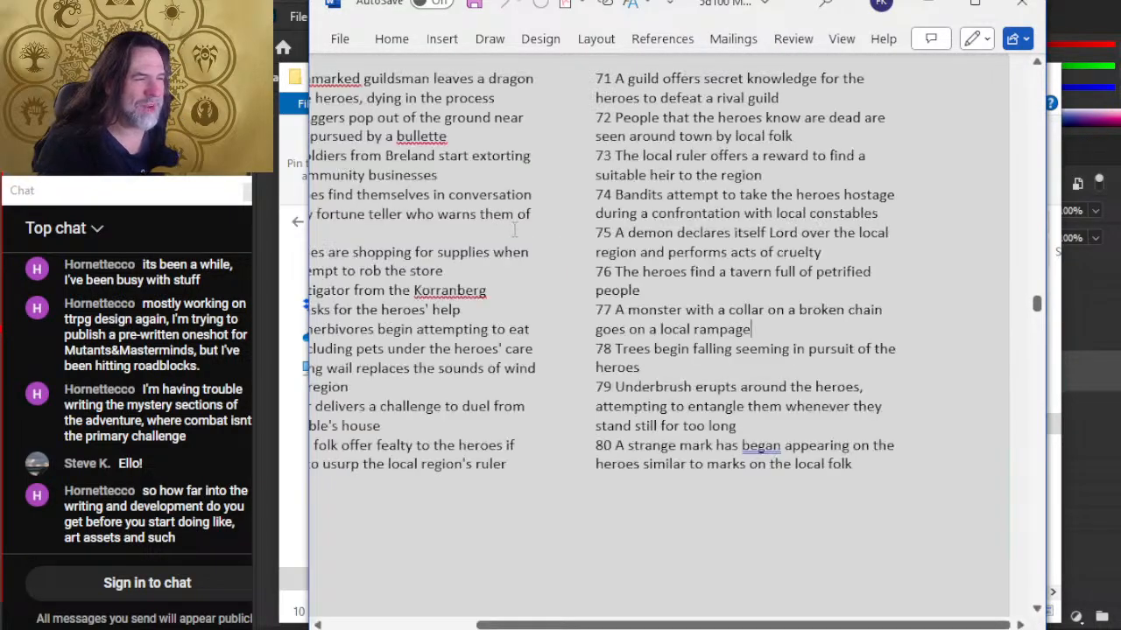
scroll(613, 245, "up", 15)
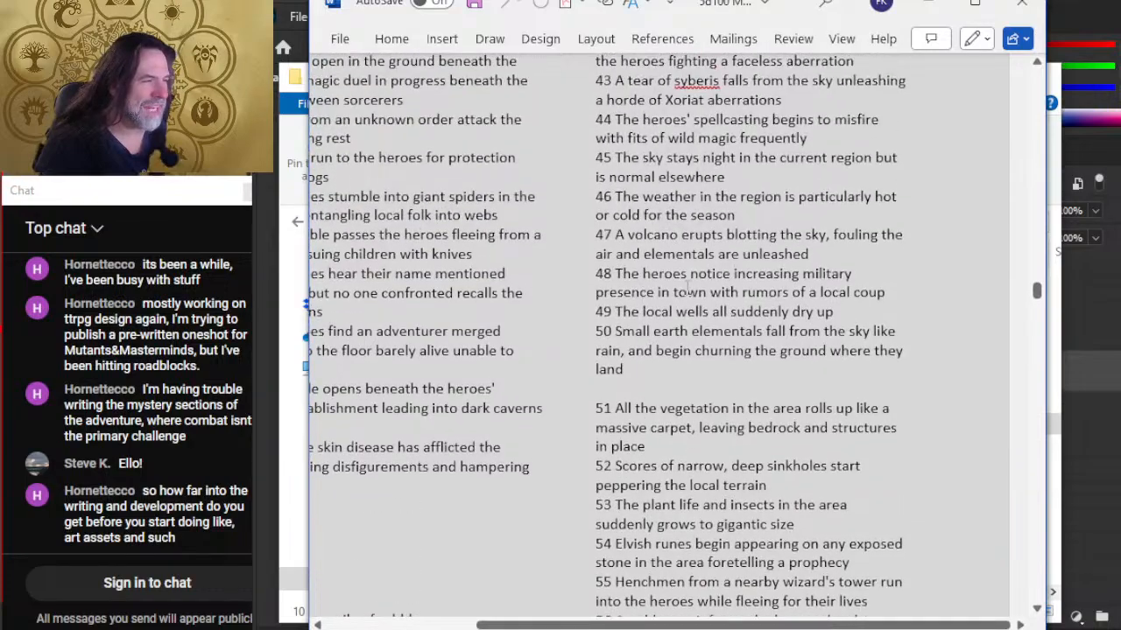
scroll(686, 284, "up", 15)
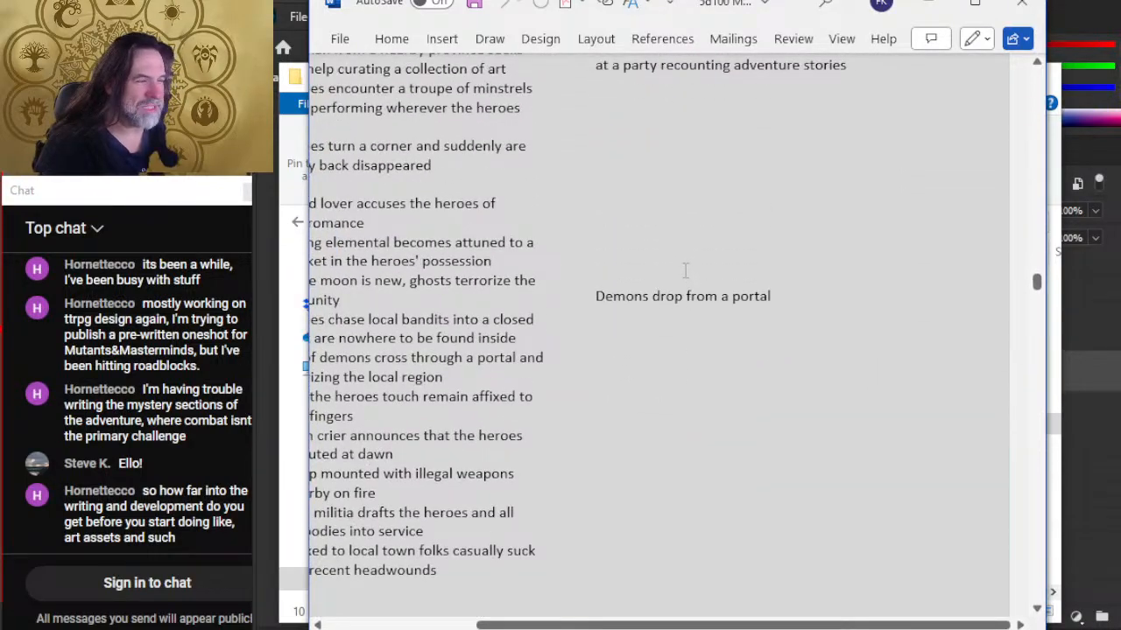
scroll(685, 270, "down", 3)
scroll(547, 220, "up", 10)
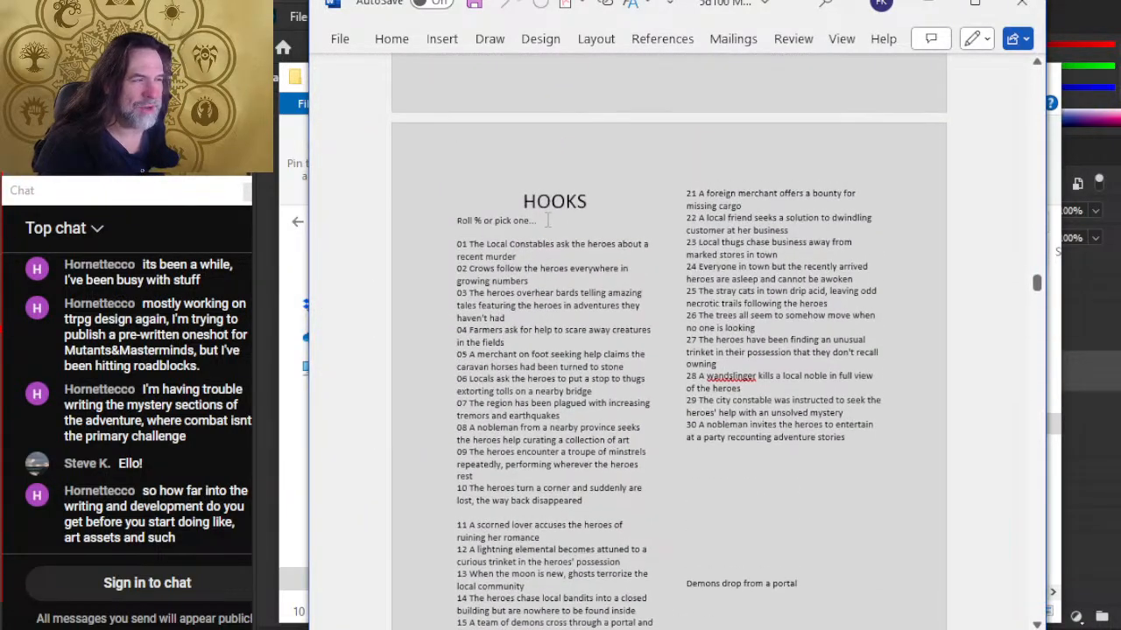
scroll(542, 223, "up", 3)
- Look through the rest of the HOOKS list up to the 10-BLOCK MASTER LISTS section, and close the document
scroll(543, 225, "down", 10)
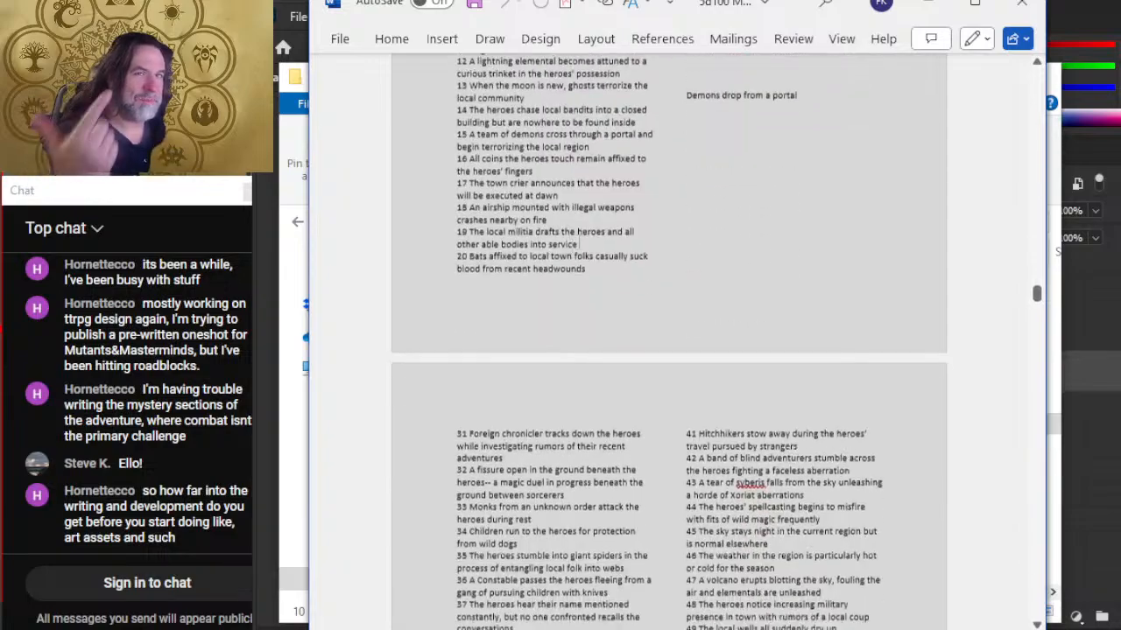
scroll(578, 243, "down", 15)
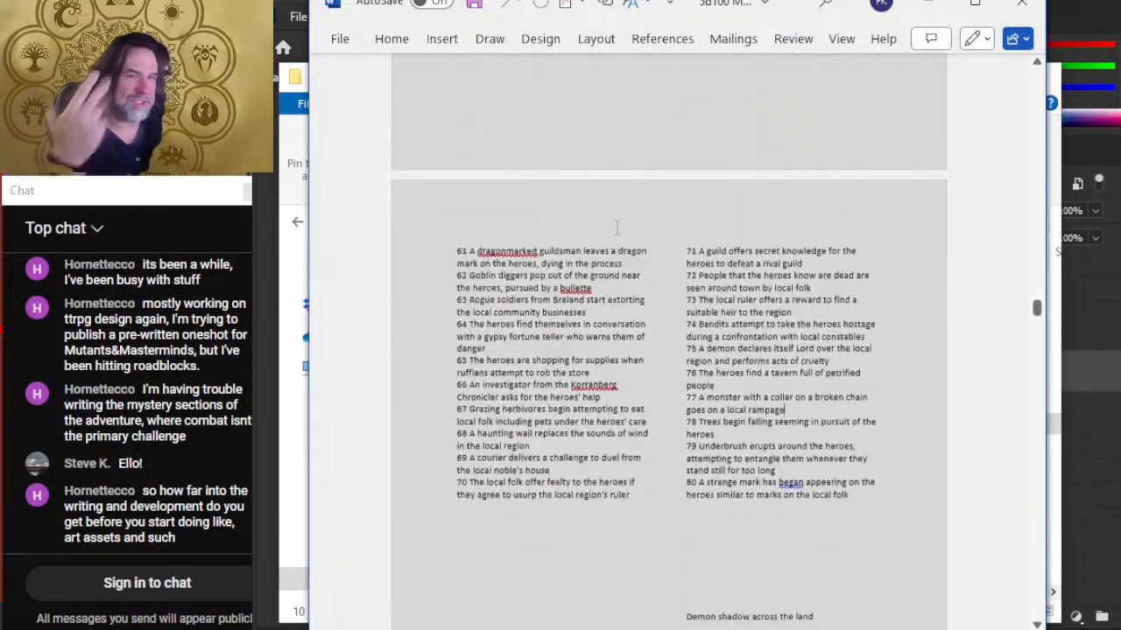
scroll(621, 219, "down", 15)
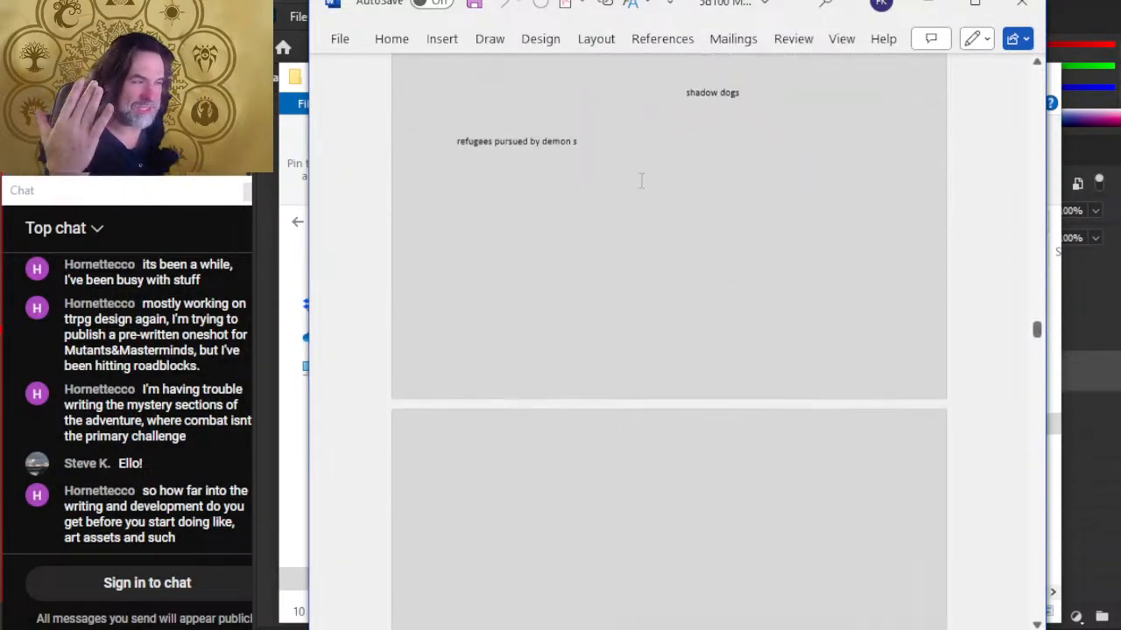
scroll(640, 184, "down", 10)
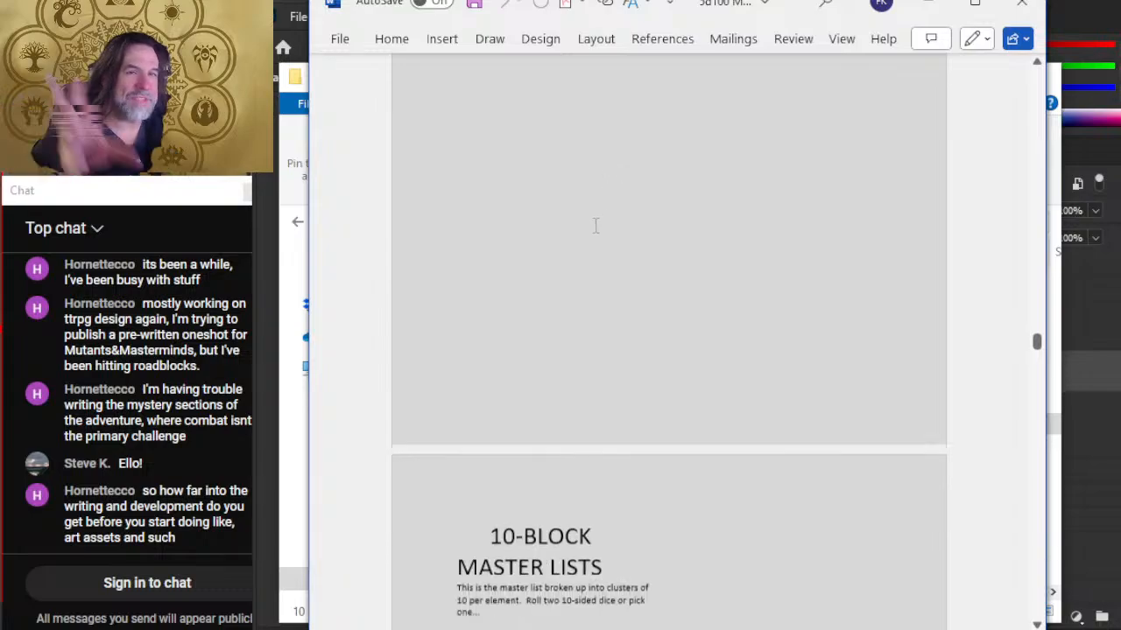
scroll(595, 226, "down", 6)
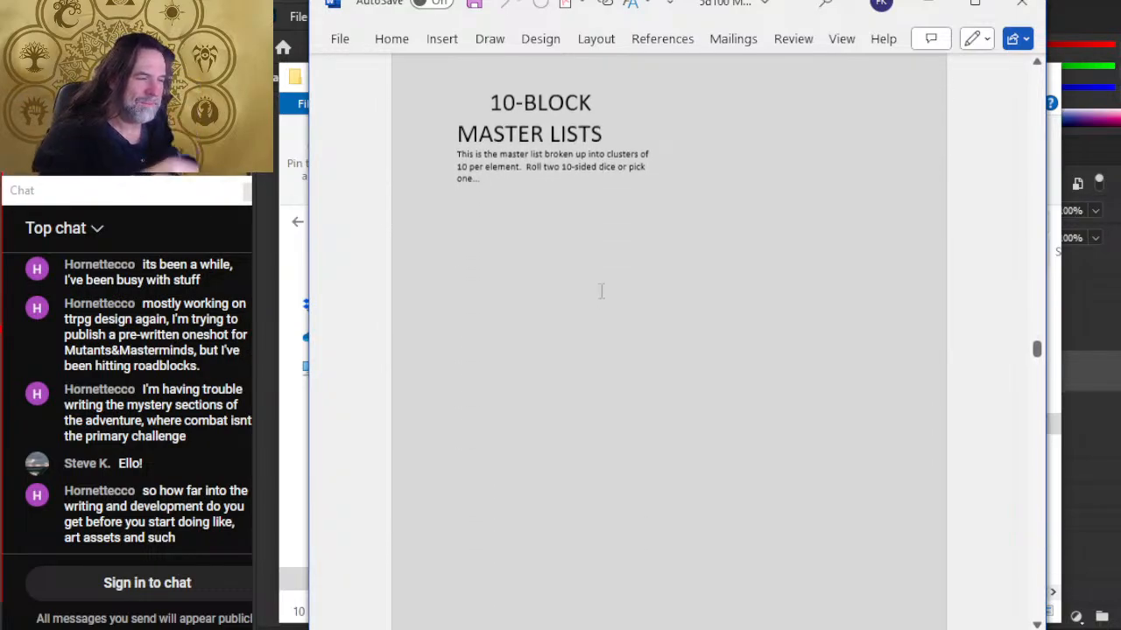
scroll(604, 280, "down", 2)
scroll(647, 166, "up", 5)
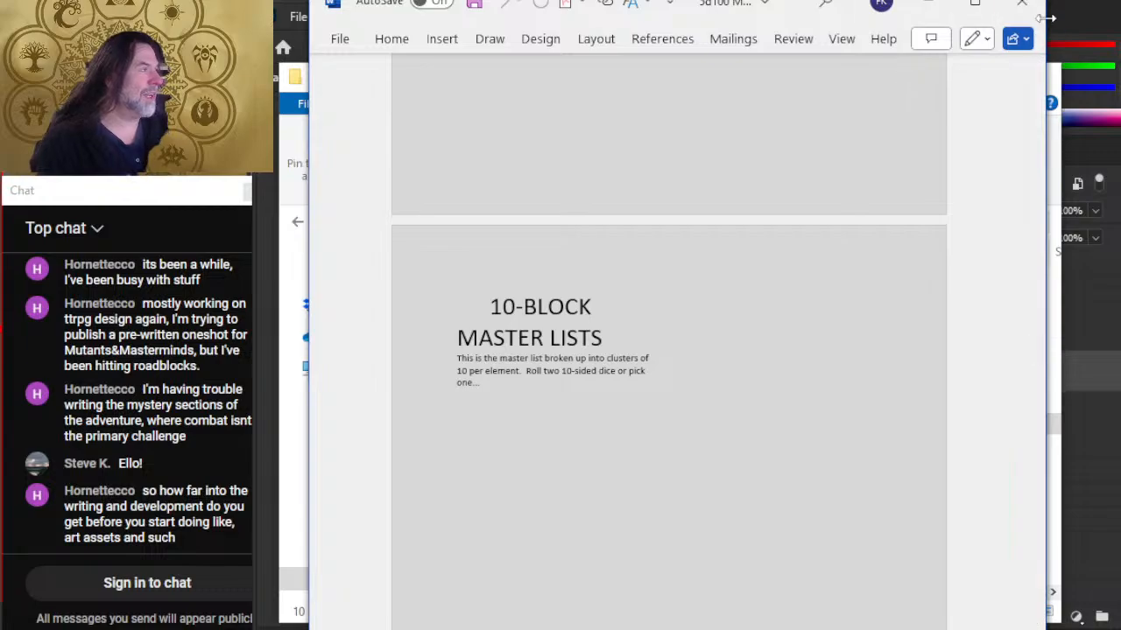
left_click(1022, 4)
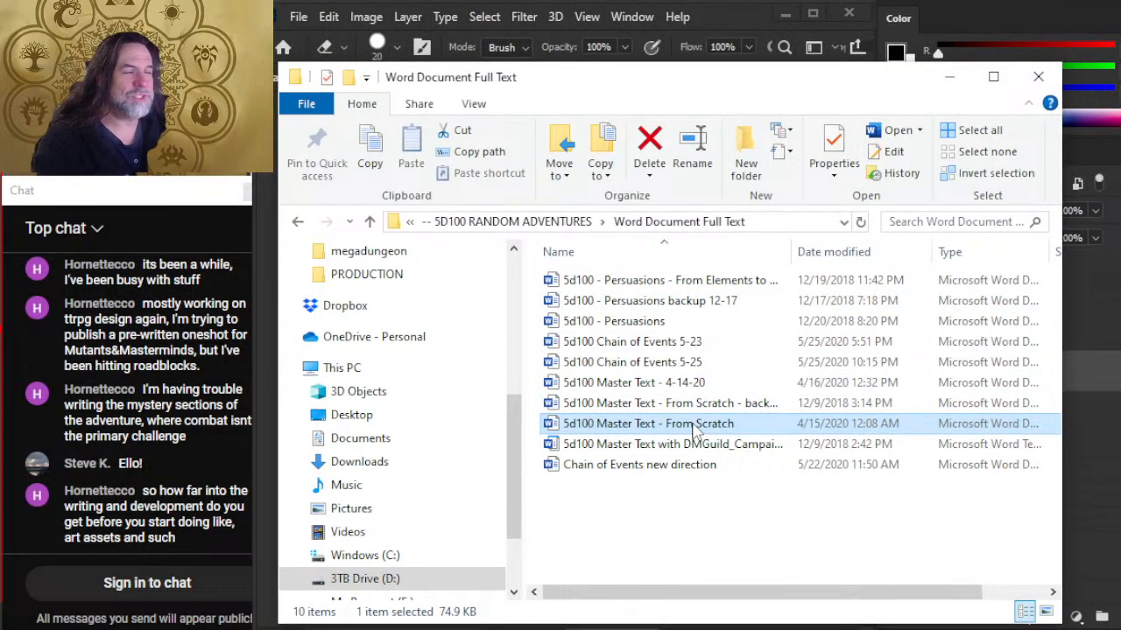
- Open the document Chain of Events new direction from the Word Document Full Text folder
key("alt+Tab")
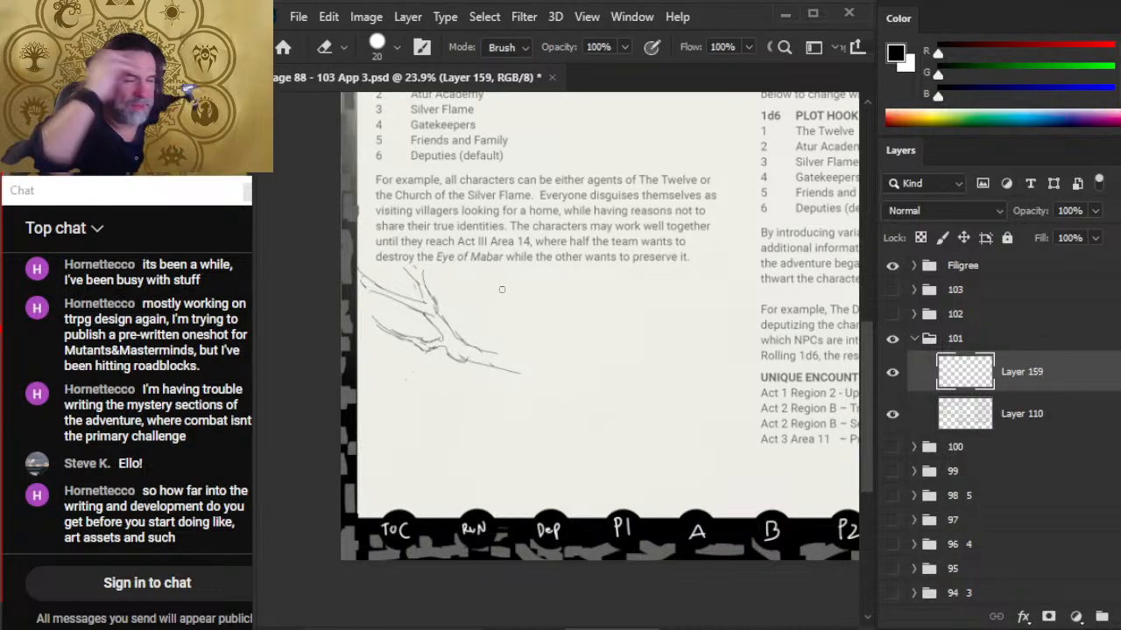
key("alt+Tab")
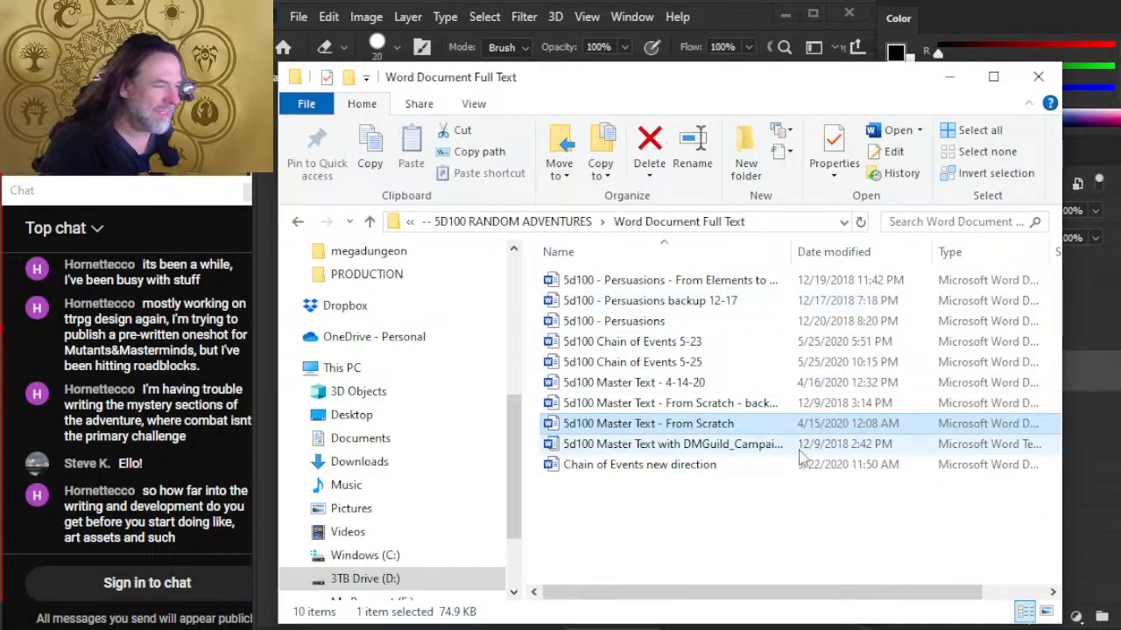
double_click(640, 466)
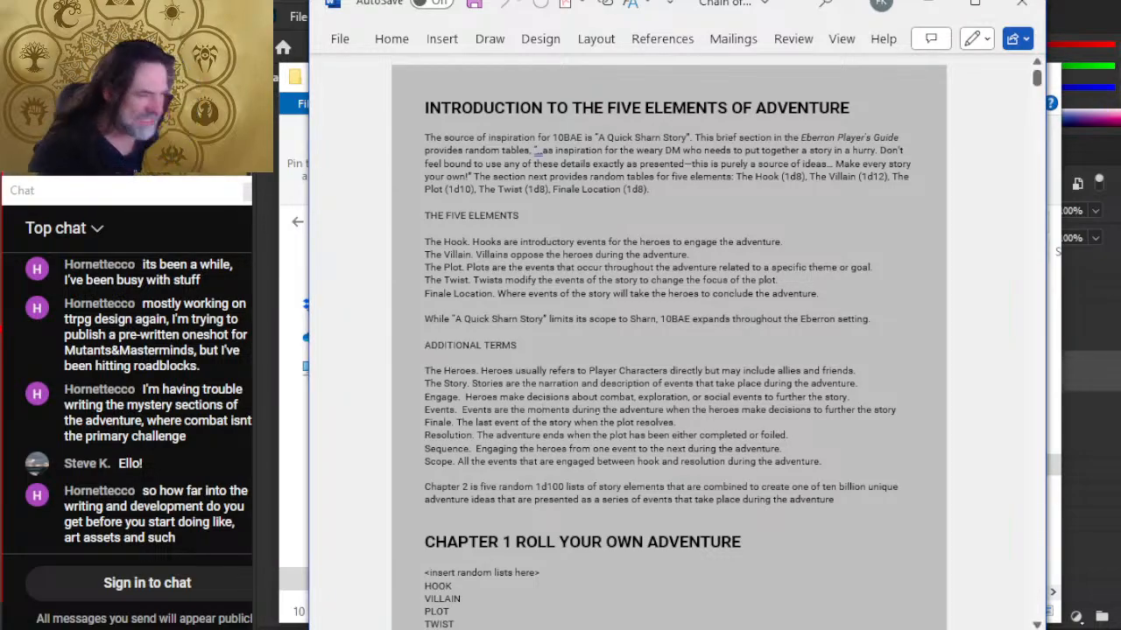
- Read through the Word document from Chapter 2 Pacing the Adventure to the heading Adding Story Elements to the Frame of the Adventure
scroll(543, 409, "down", 8)
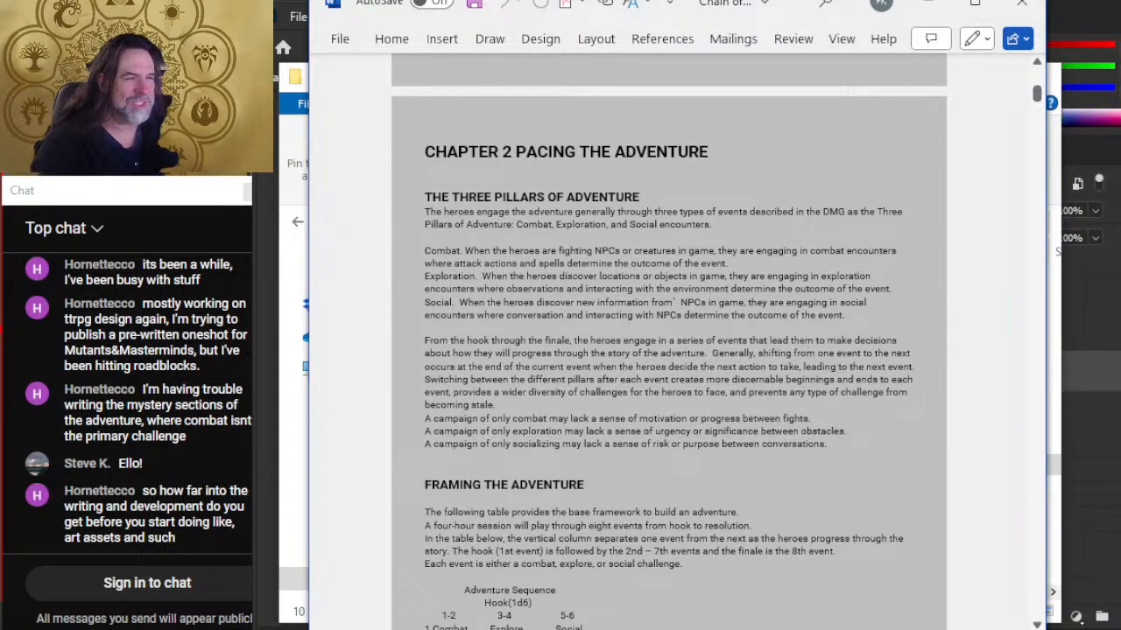
scroll(532, 366, "down", 6)
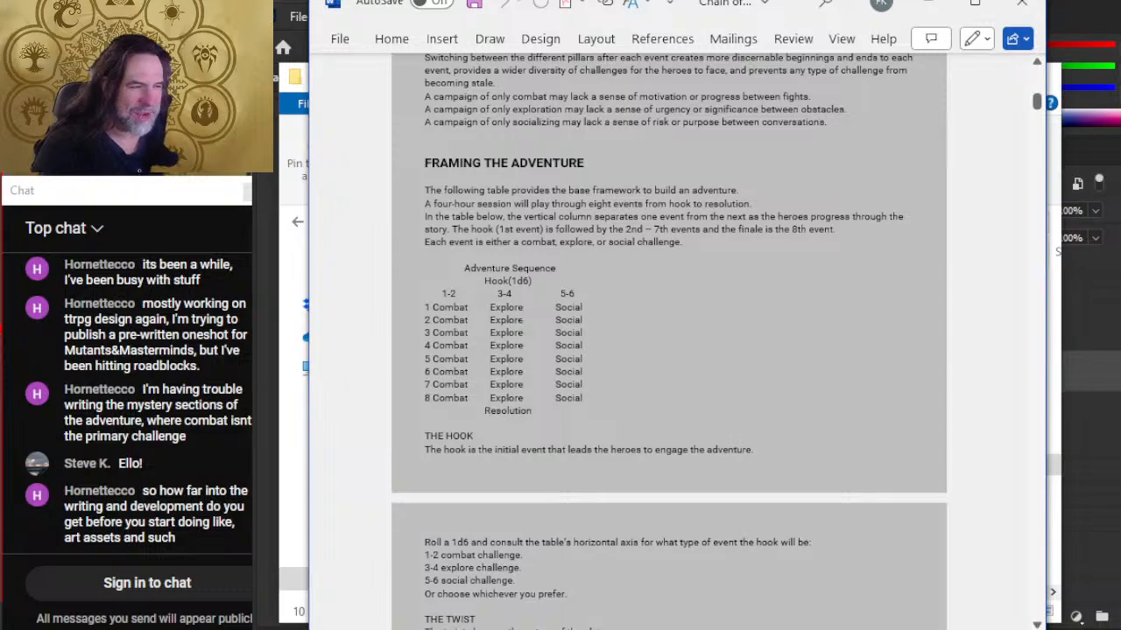
scroll(669, 341, "down", 5)
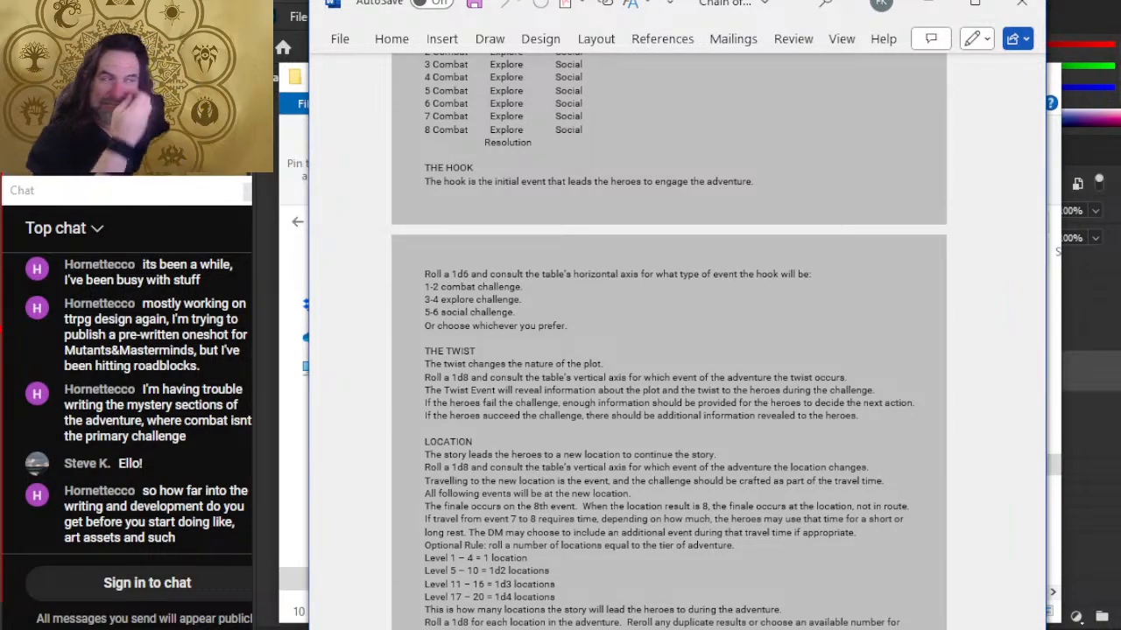
scroll(406, 225, "down", 3)
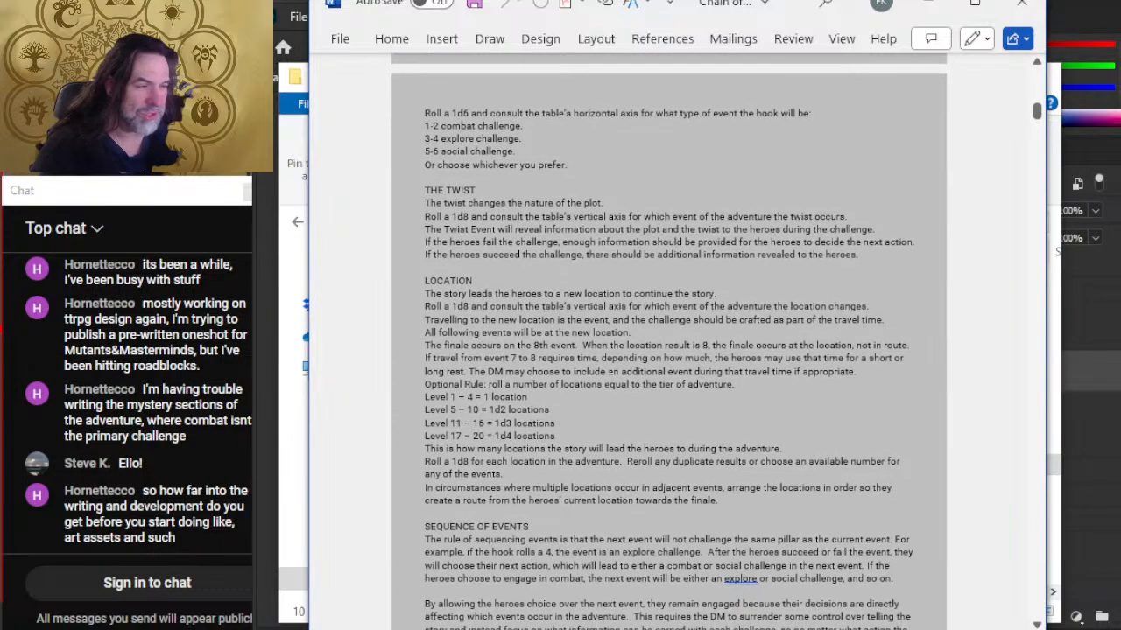
scroll(389, 333, "down", 2)
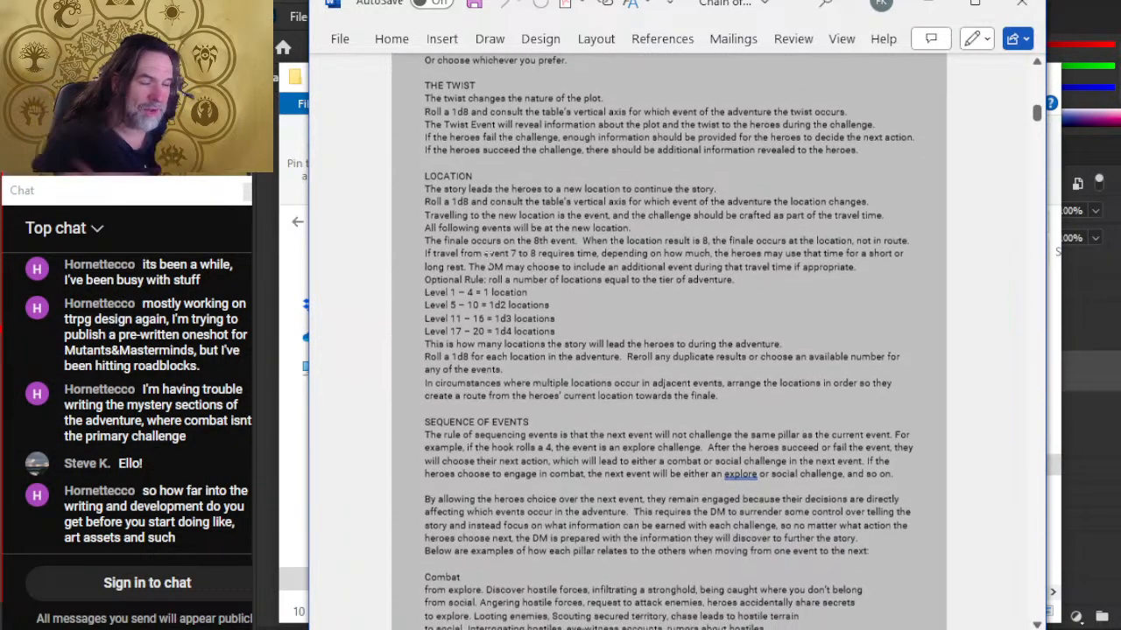
scroll(486, 253, "down", 3)
scroll(486, 253, "up", 2)
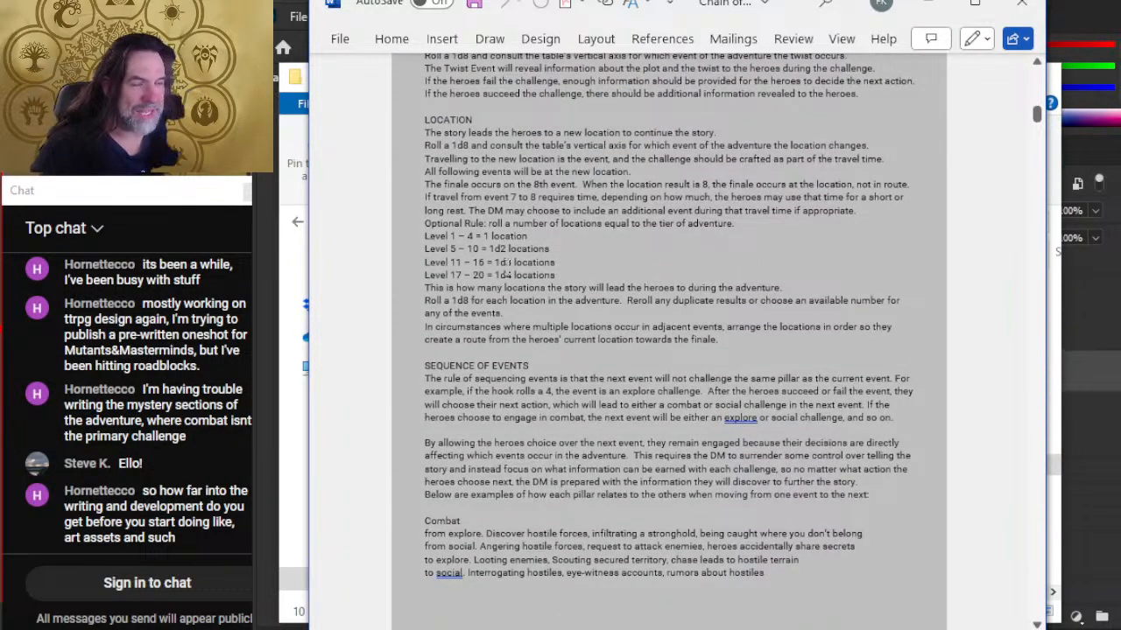
scroll(505, 267, "up", 1)
scroll(505, 267, "down", 5)
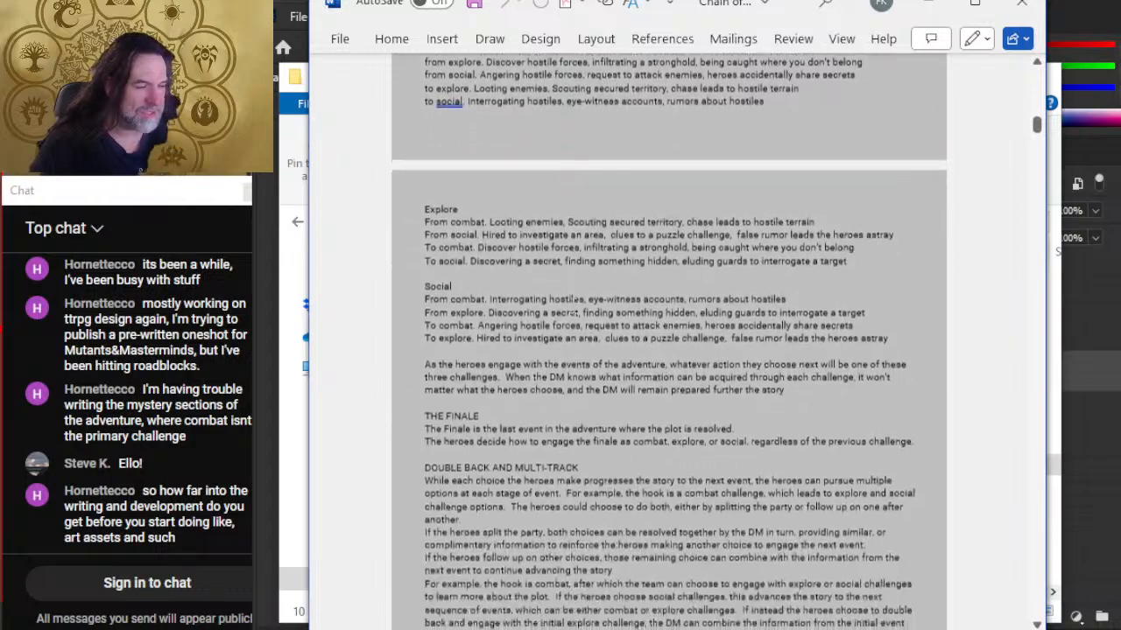
scroll(669, 335, "down", 6)
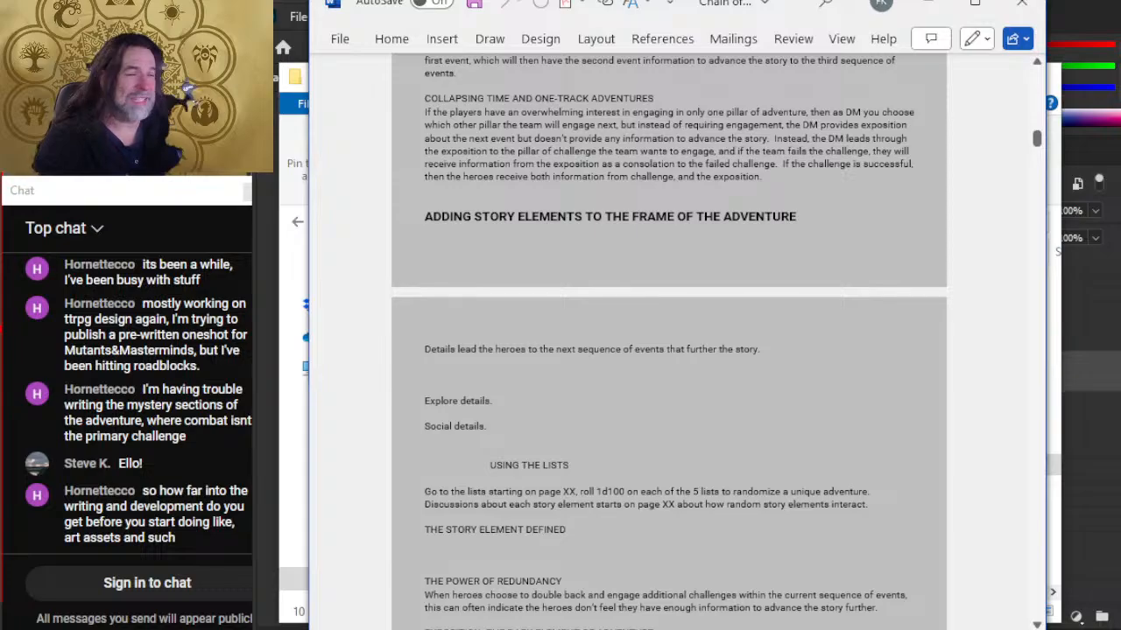
- Look through the document's discussions of exposition, villains, plots, twists, locations and hooks, down to the Advancing the Story section
key("alt+Tab")
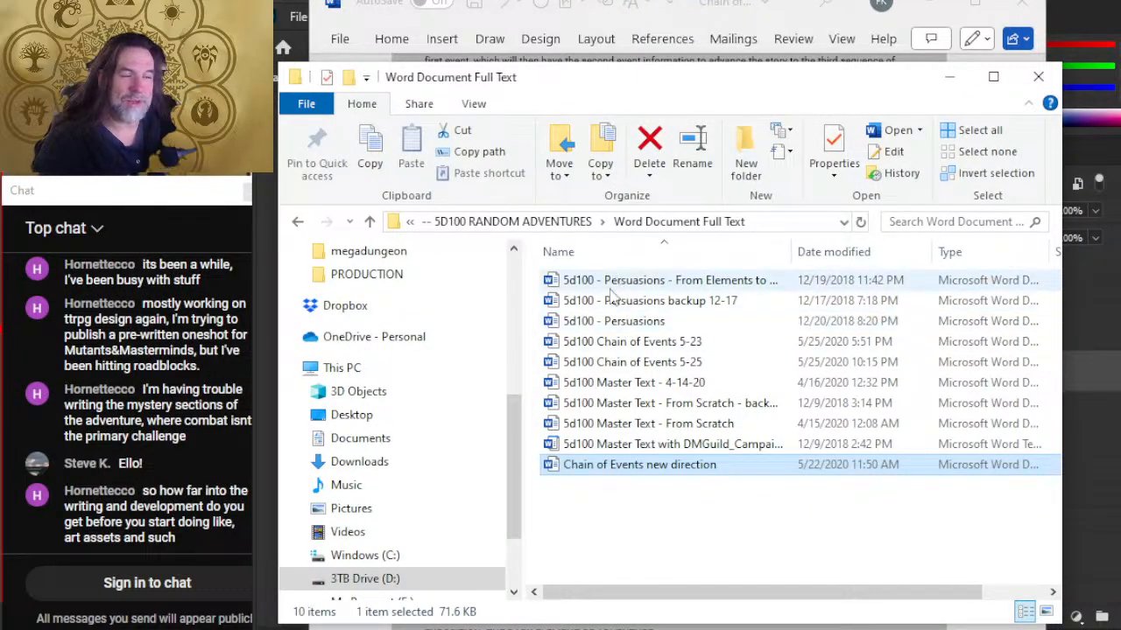
key("alt+Tab")
scroll(669, 341, "down", 15)
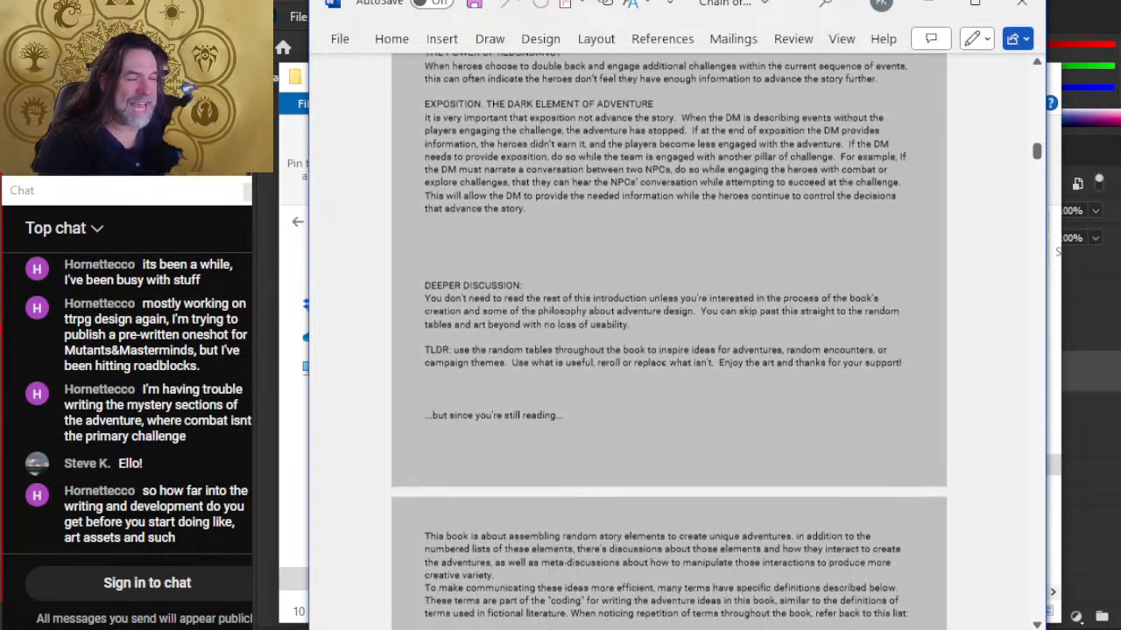
scroll(669, 341, "down", 15)
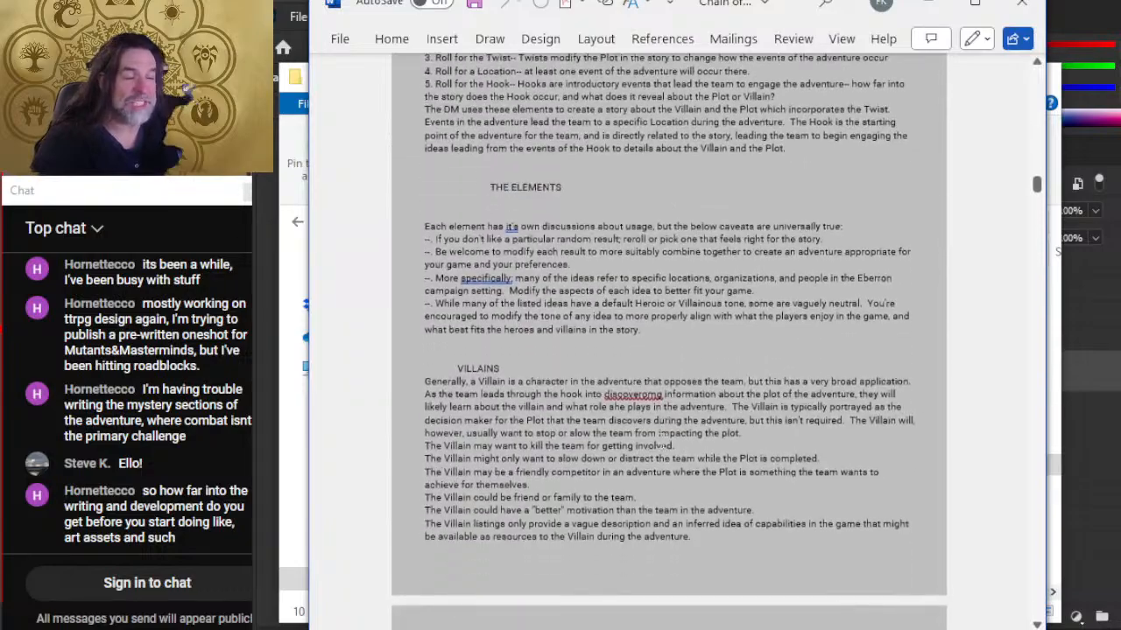
scroll(669, 341, "down", 15)
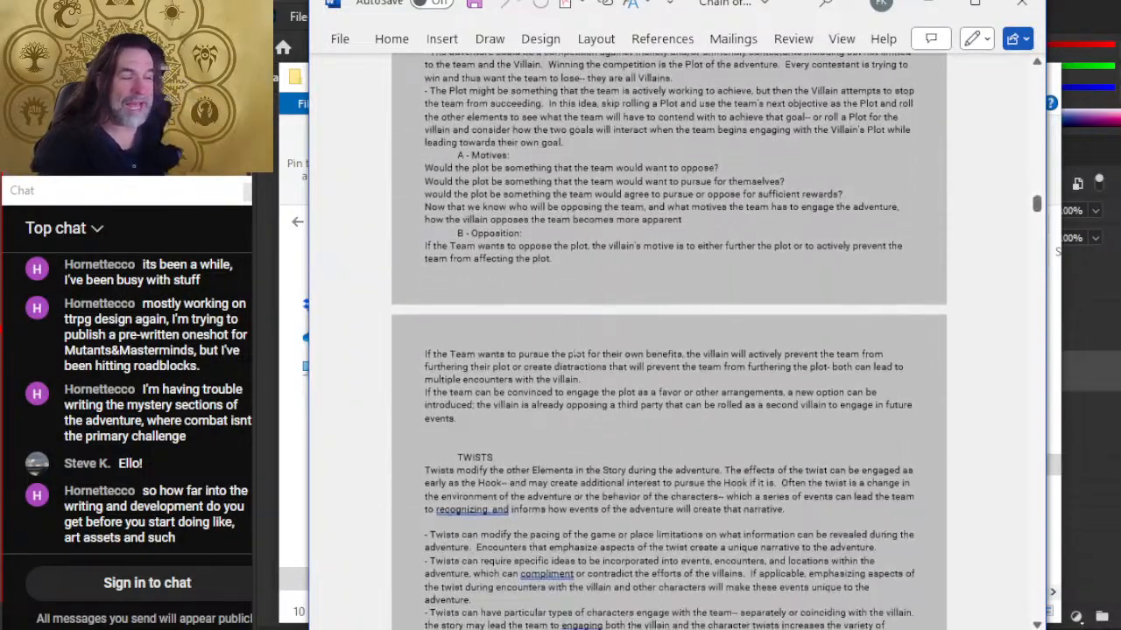
scroll(668, 342, "down", 2)
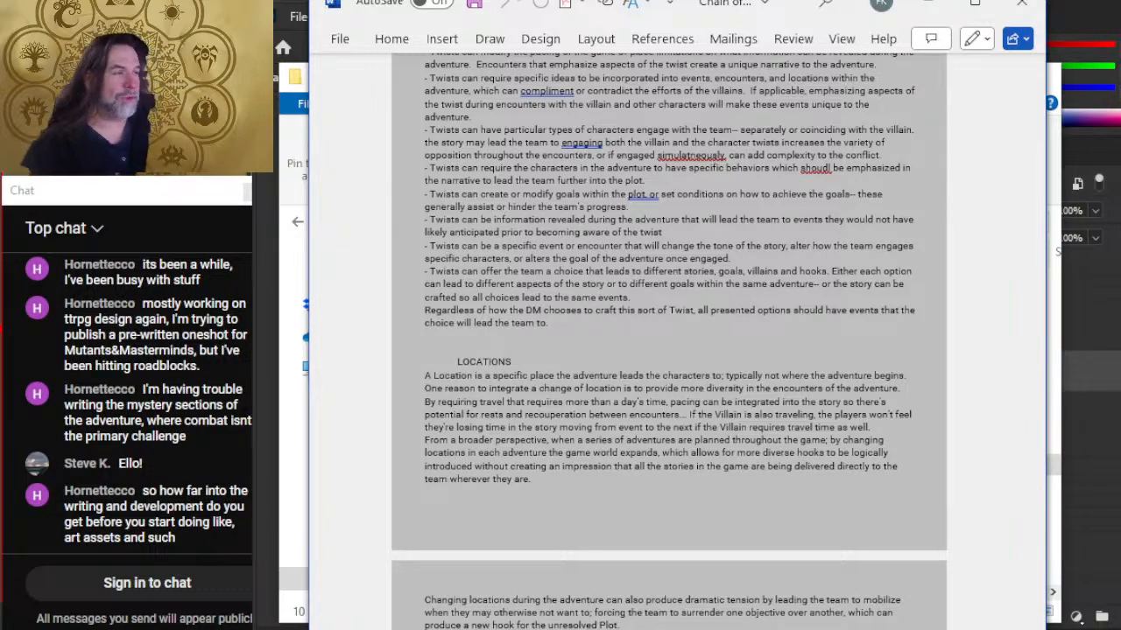
key("alt+Tab")
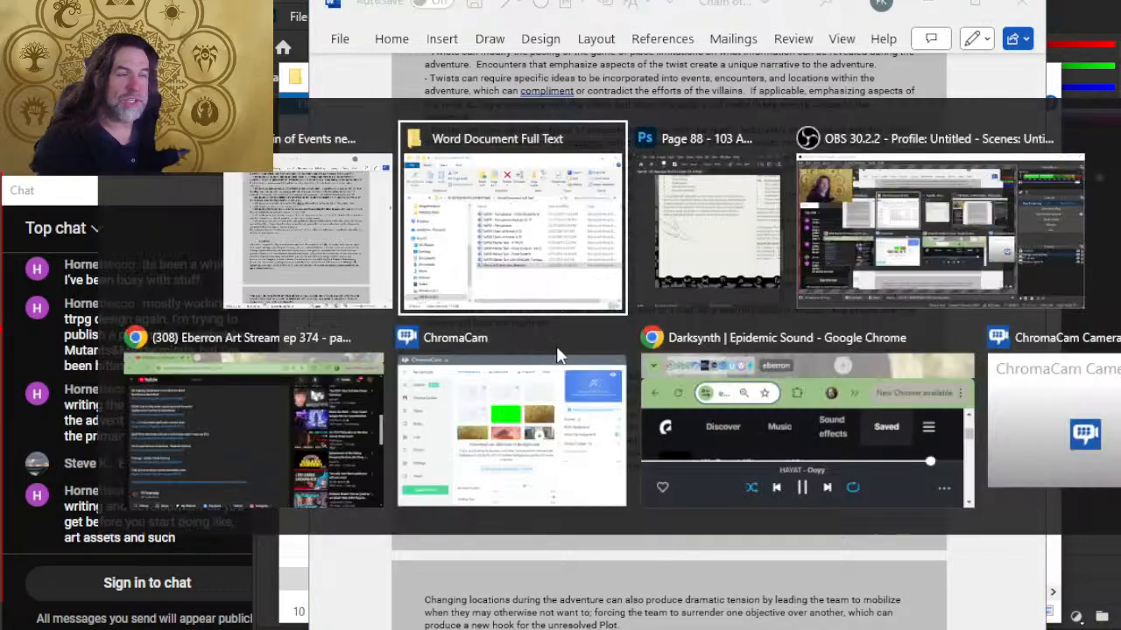
key("alt+Tab")
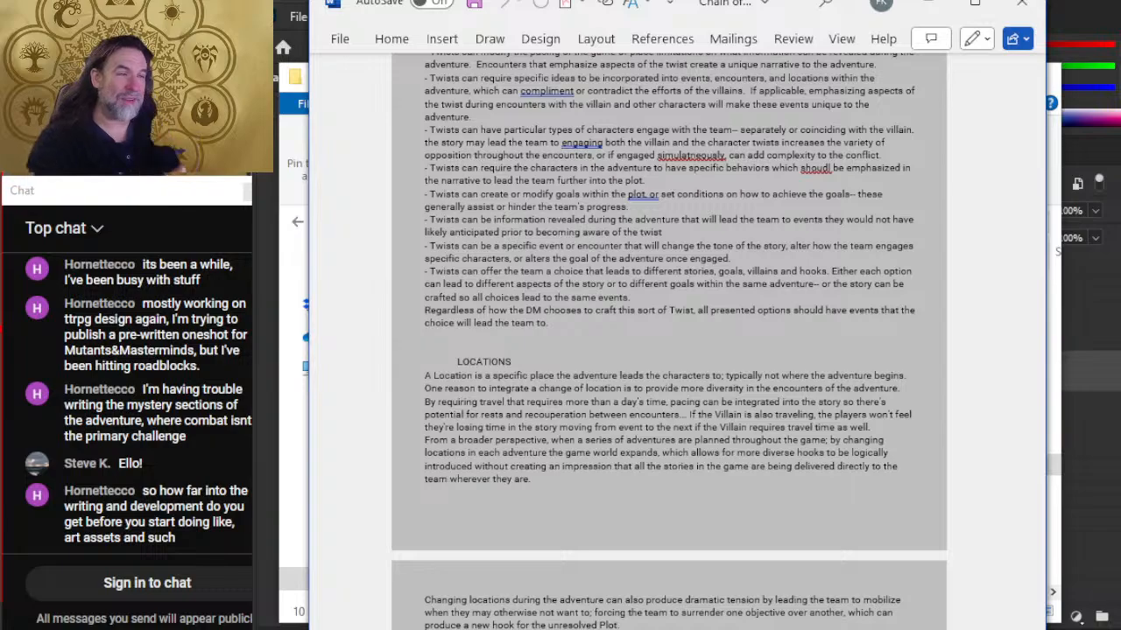
scroll(669, 339, "down", 15)
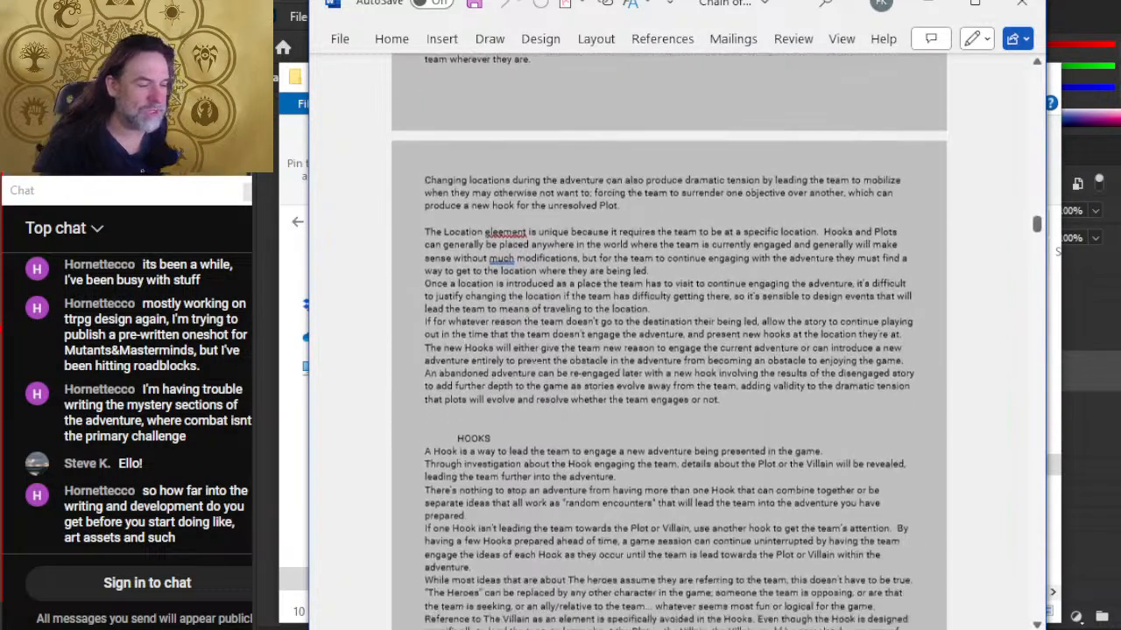
scroll(669, 339, "down", 10)
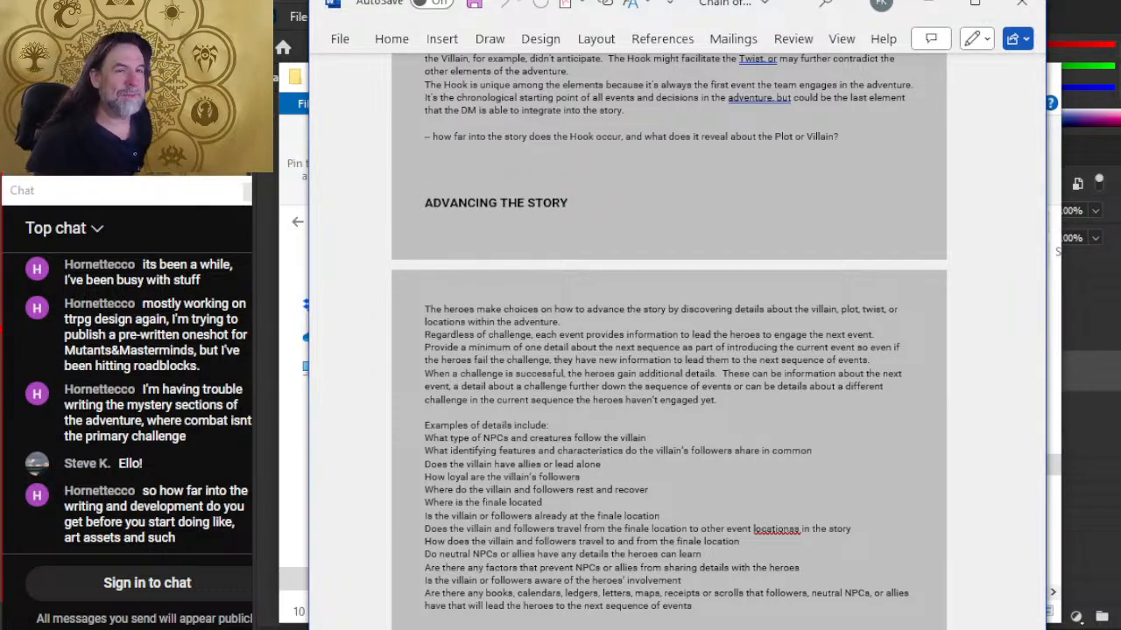
key("alt+Tab")
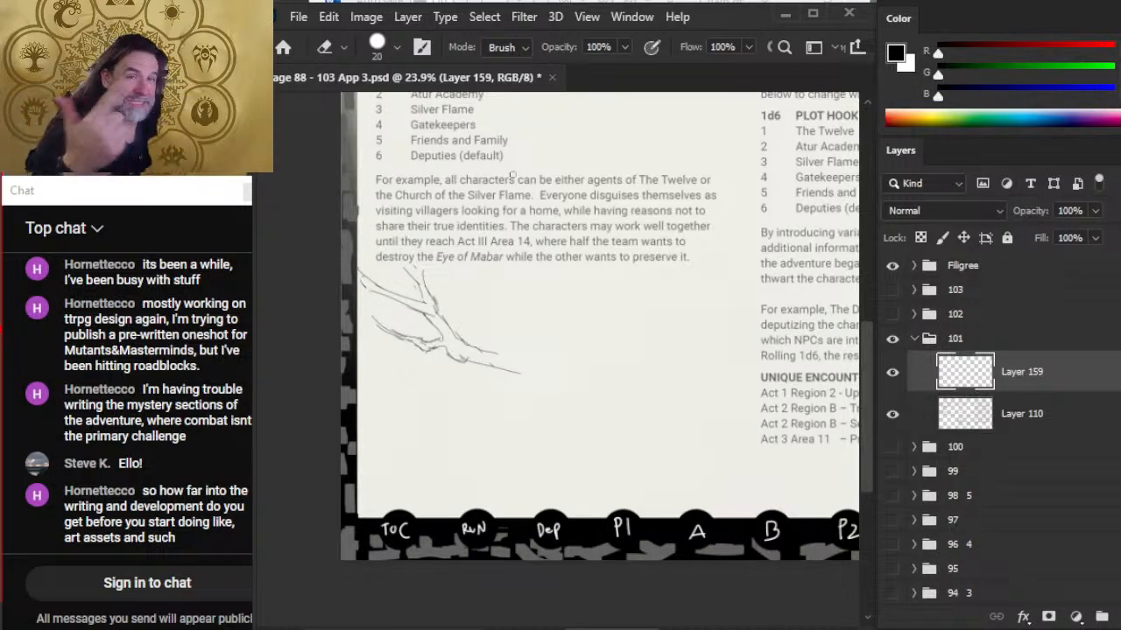
key("alt+Tab")
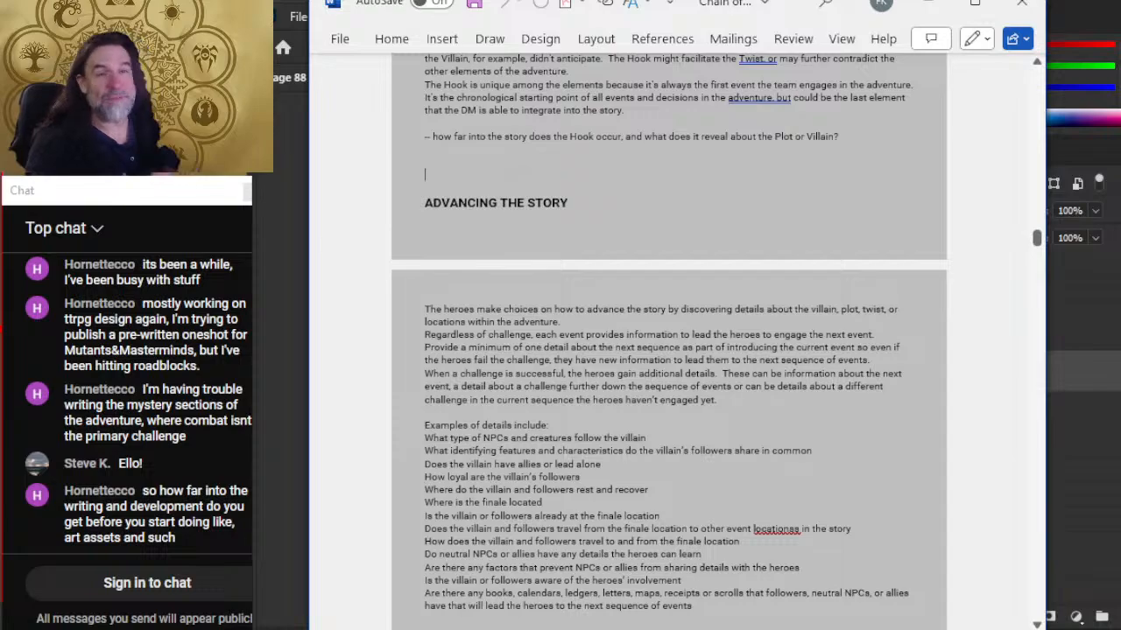
key("alt+Tab")
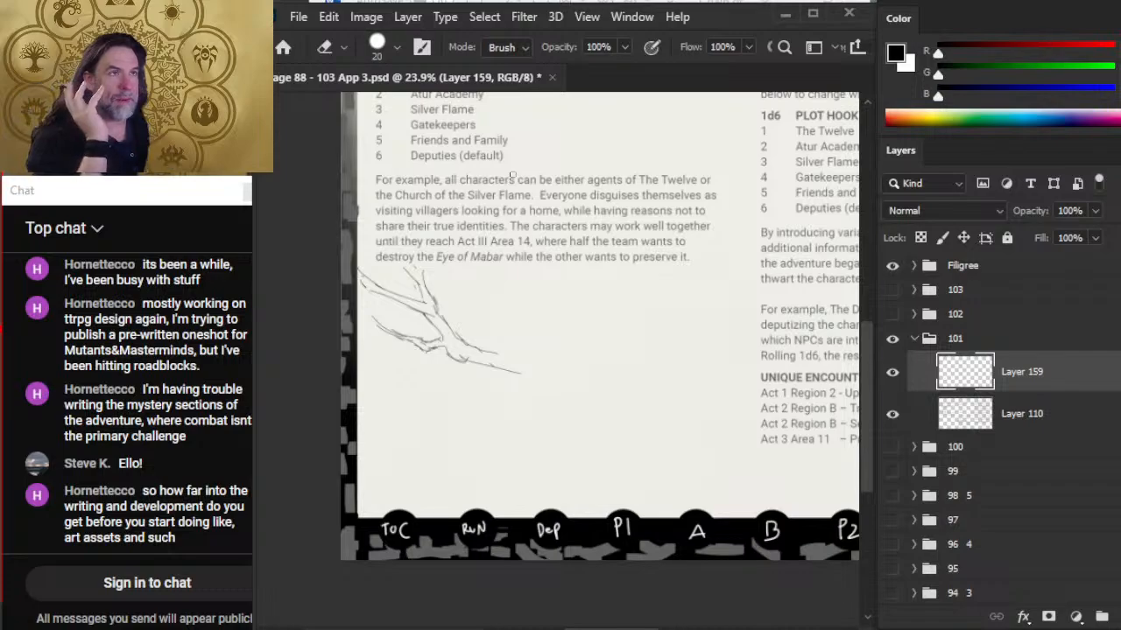
right_click(515, 174)
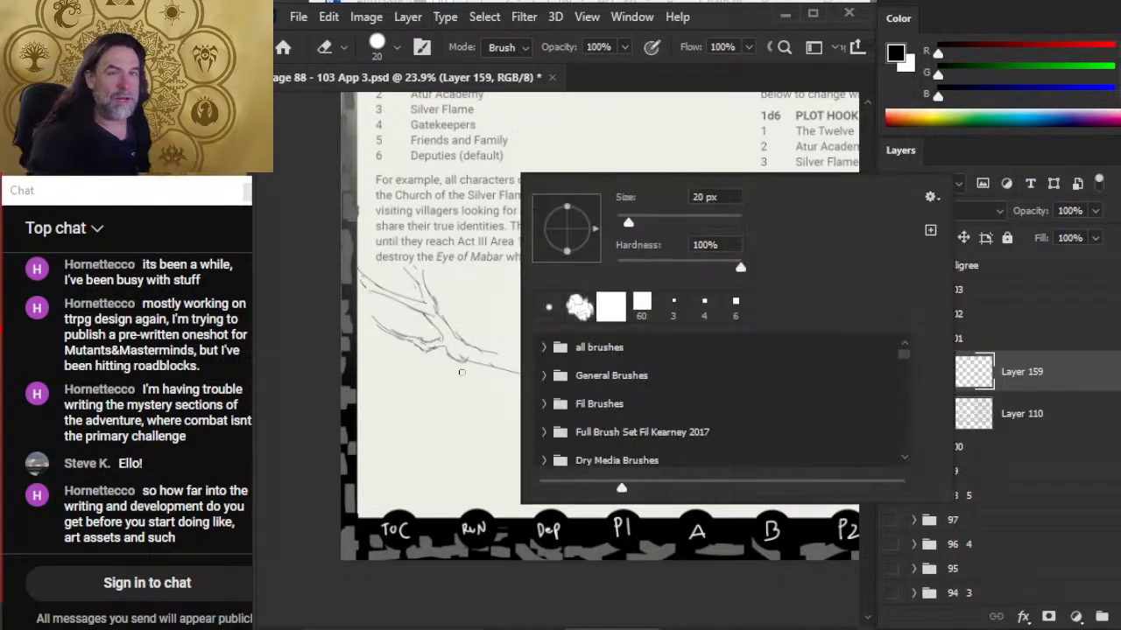
key("alt+Tab")
key("alt+Tab")
key("alt+Tab")
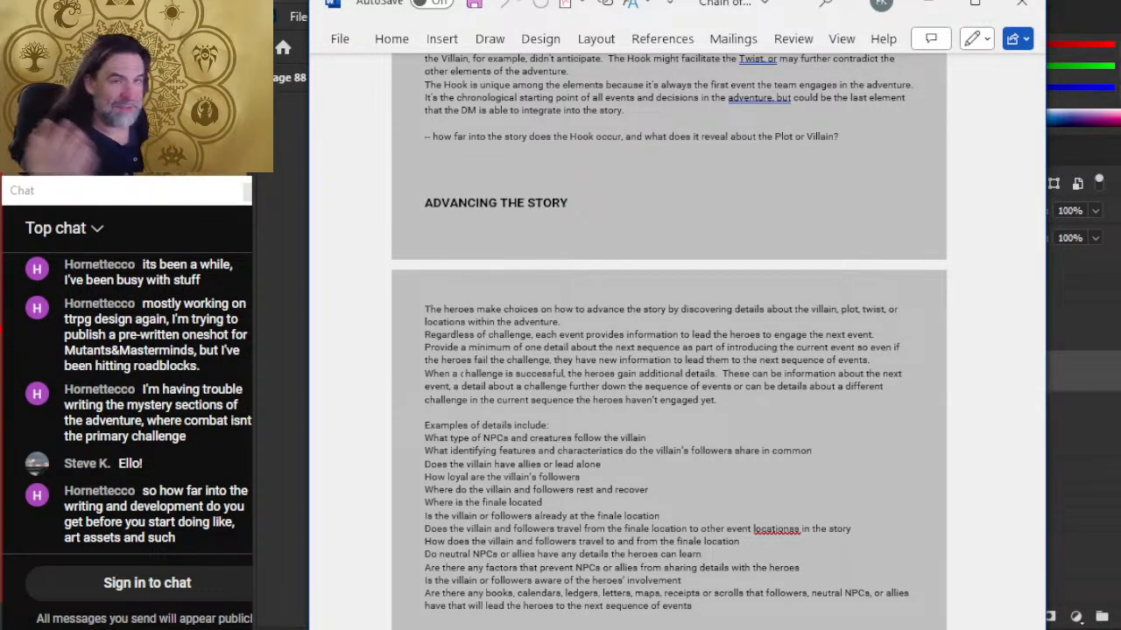
key("alt+Tab")
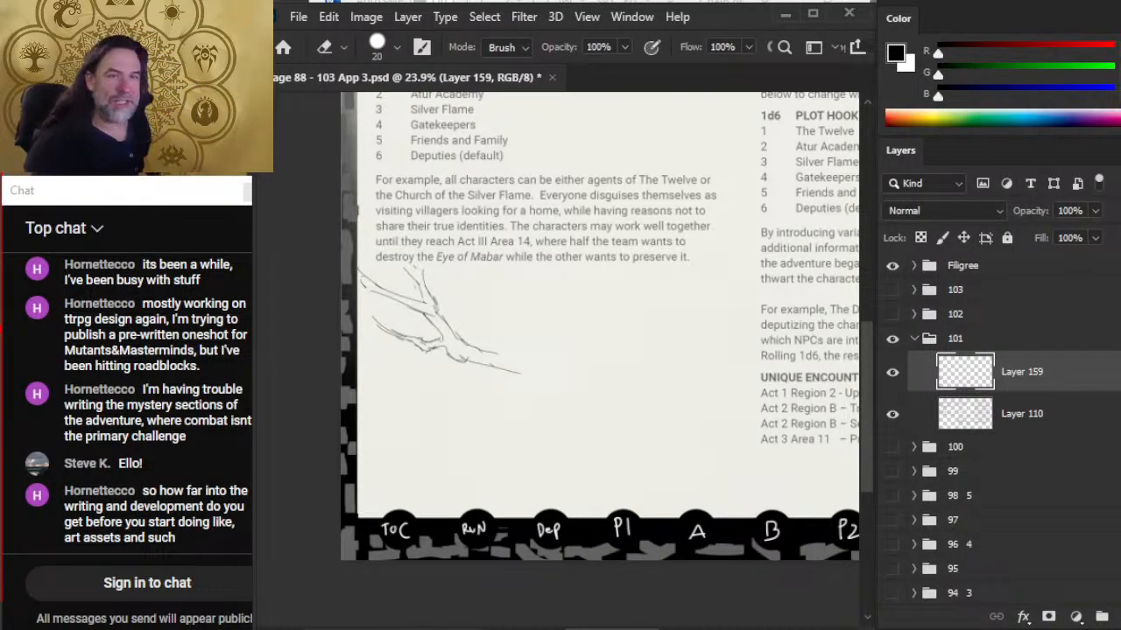
- Close the Chain of Events new direction document and return to Page 88 - 103 App 3.psd in Photoshop
key("alt+Tab")
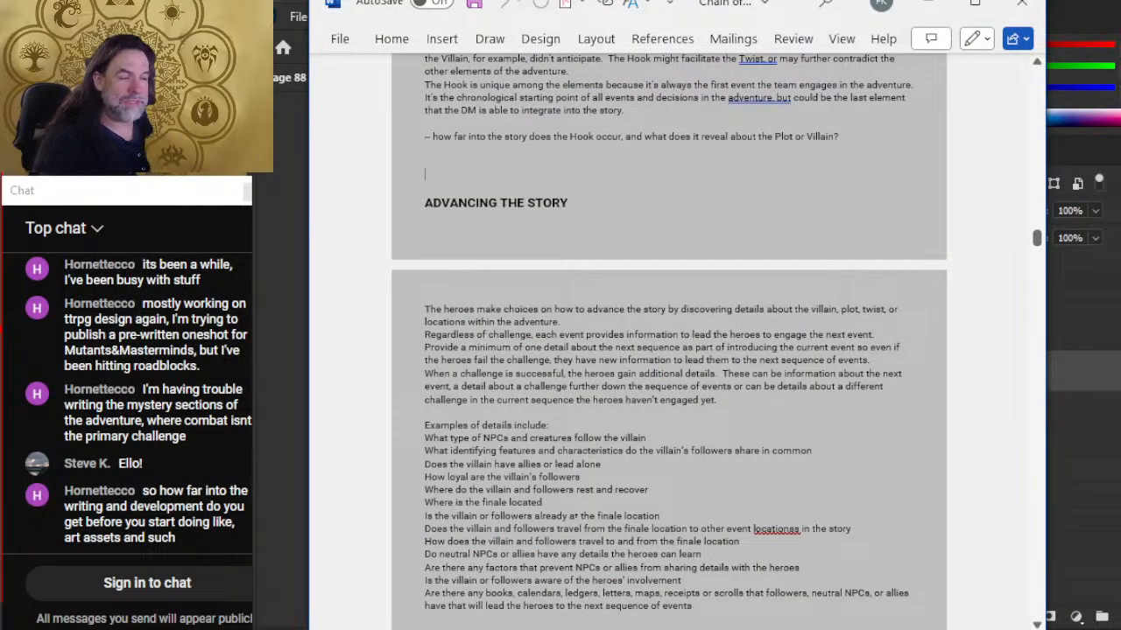
left_click(1015, 14)
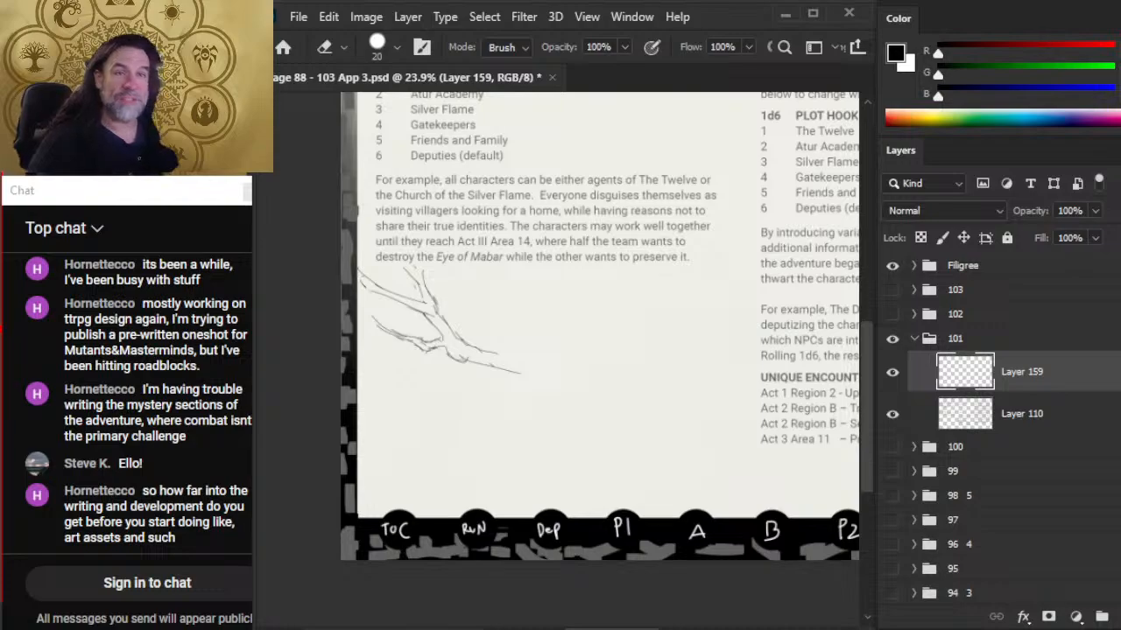
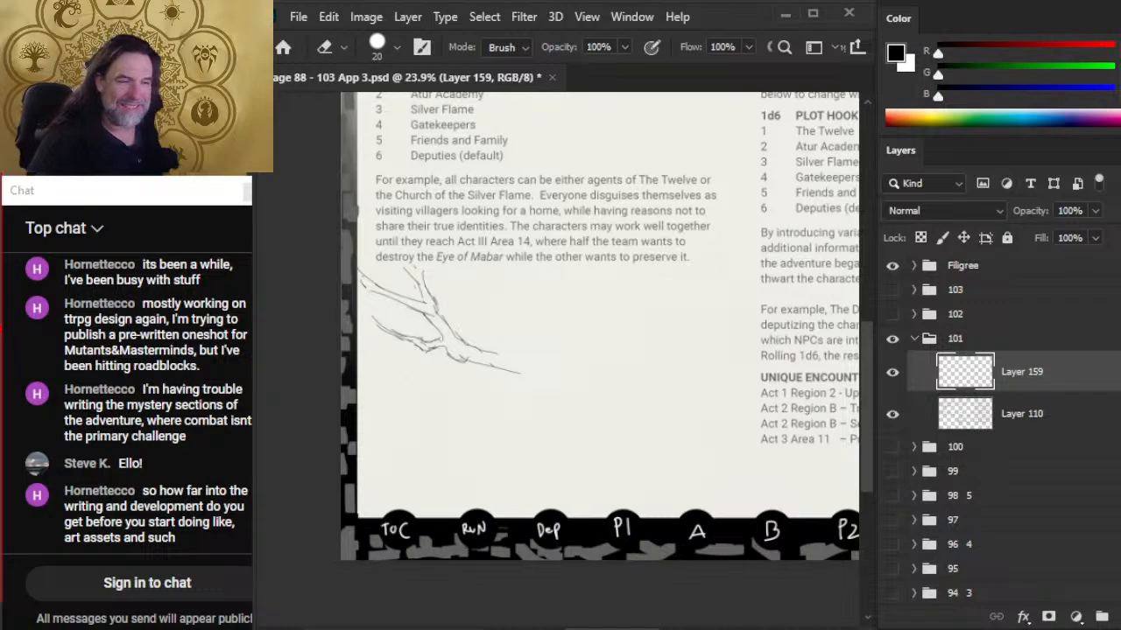
- Extend the branch on Layer 159 with an upward offshoot, a lower edge curving downward, and an opposite edge for the descending limb
key("b")
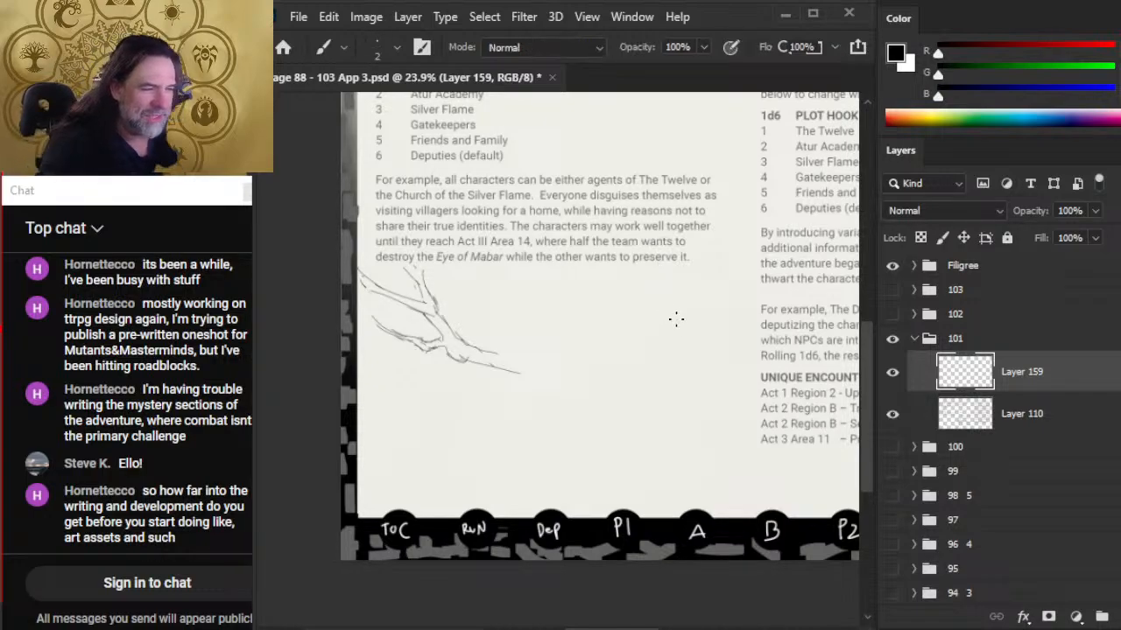
mouse_move(495, 348)
left_mouse_down()
mouse_move(532, 357)
mouse_move(516, 322)
left_mouse_up()
key("e")
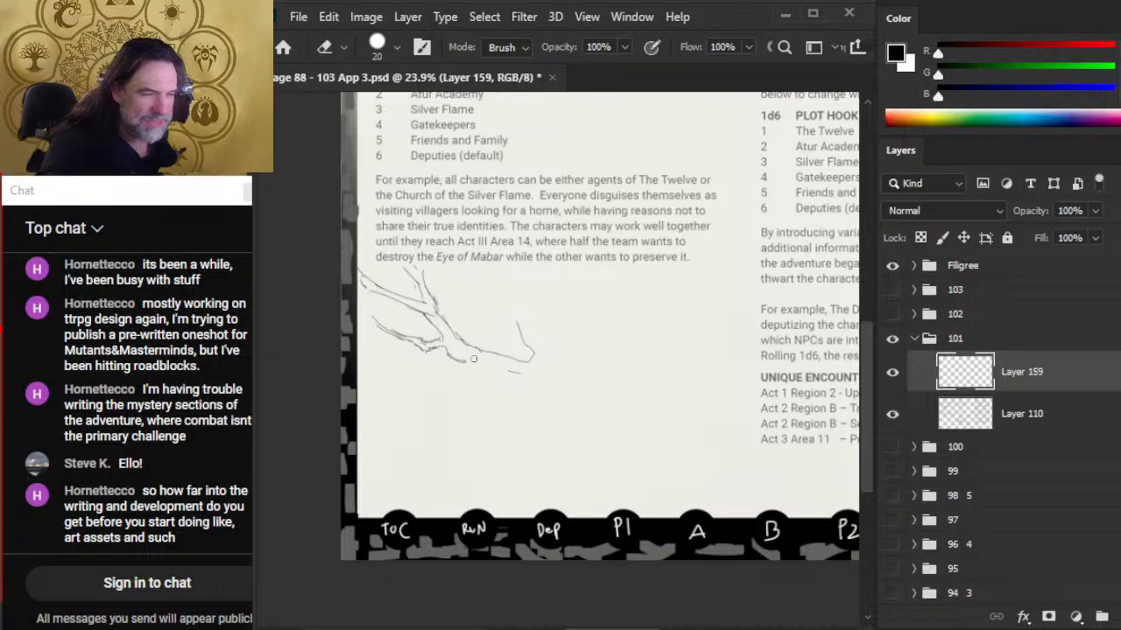
mouse_move(457, 355)
left_mouse_down()
mouse_move(495, 345)
mouse_move(537, 387)
mouse_move(533, 354)
mouse_move(519, 365)
mouse_move(522, 390)
mouse_move(514, 382)
mouse_move(542, 416)
left_mouse_up()
key("b")
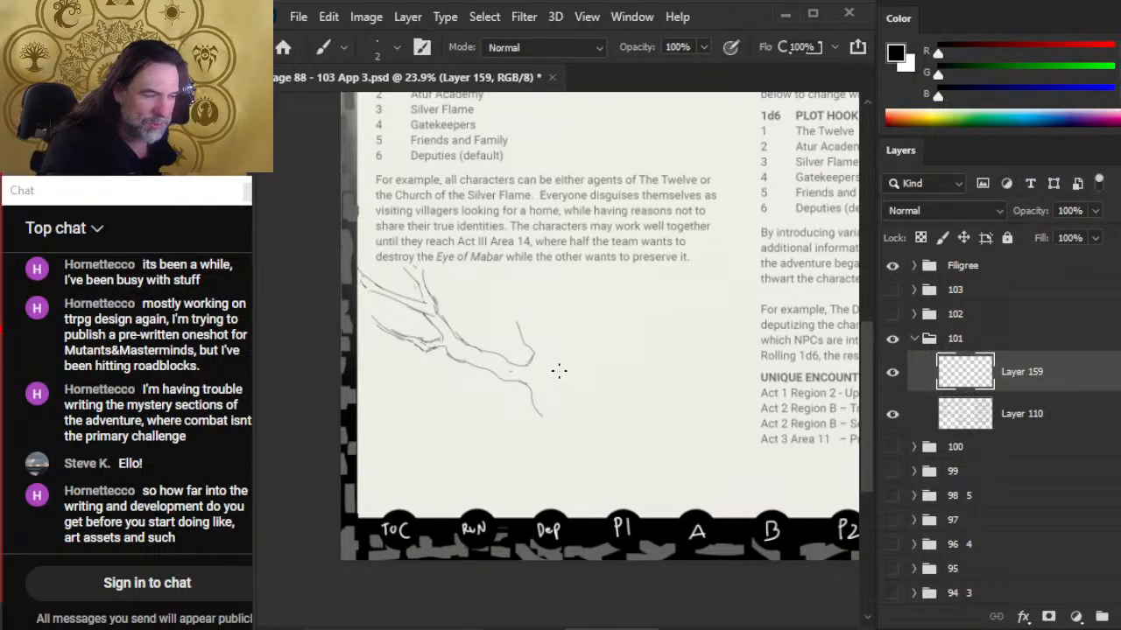
left_click_drag(552, 367, 567, 423)
key("e")
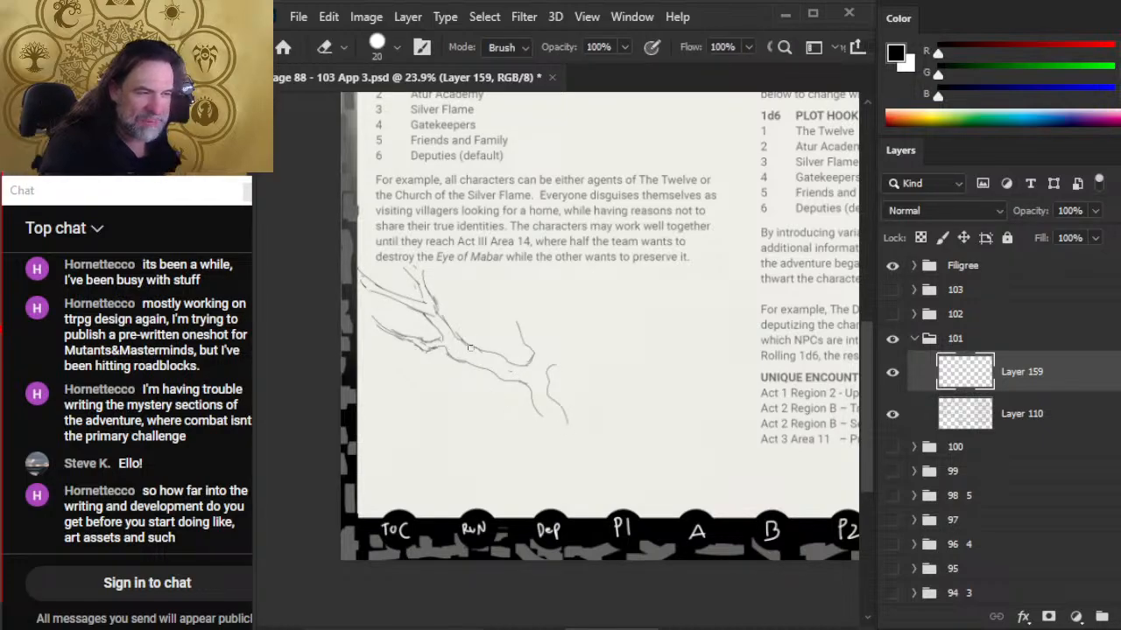
- Rework the branch's lower edge from the twig fork to the descending limb and erase the middle of its upper edge
key("b")
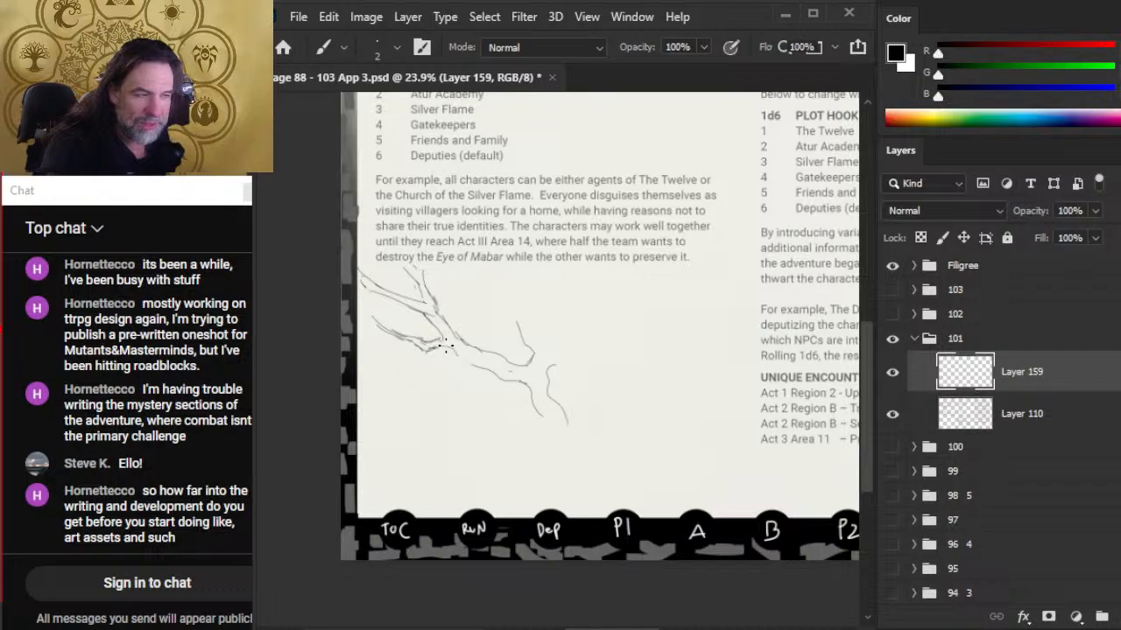
key("e")
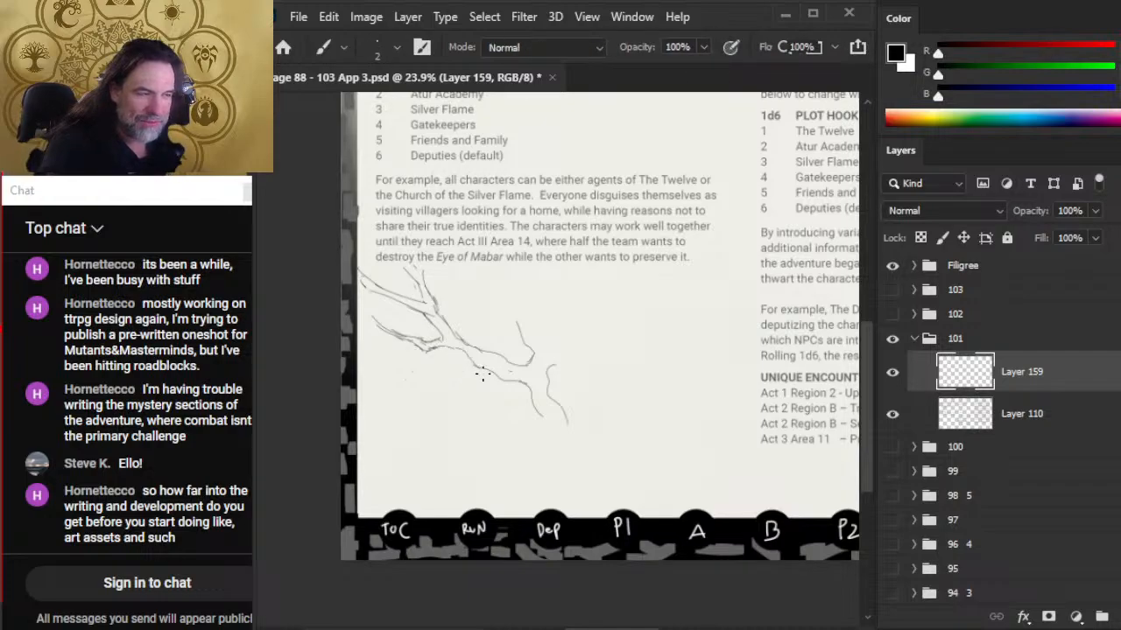
key("b")
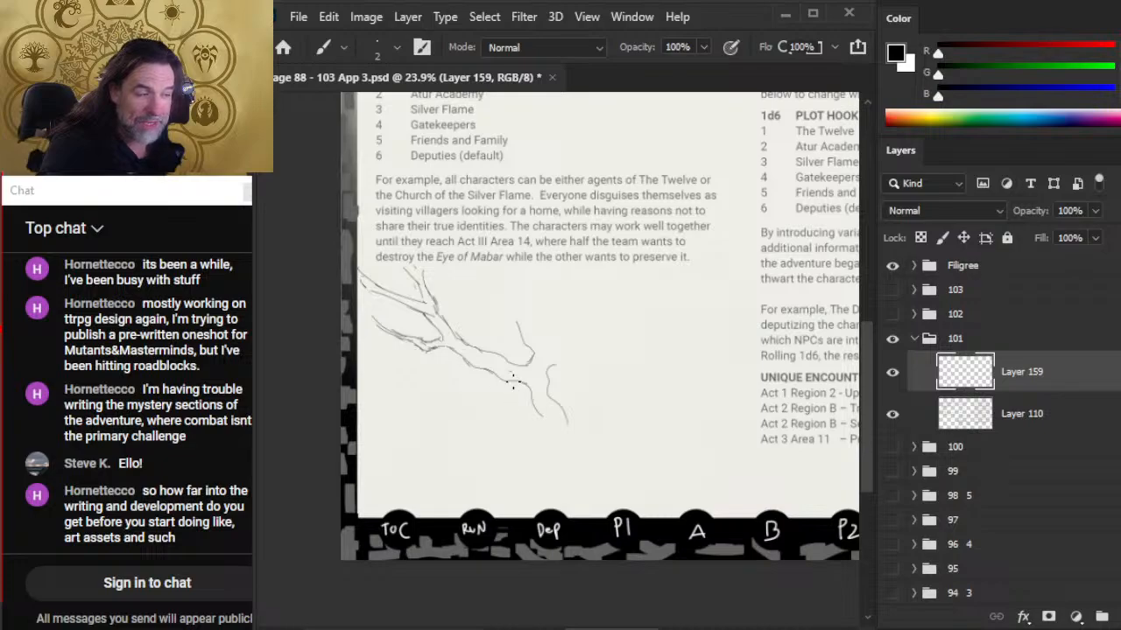
key("e")
key("b")
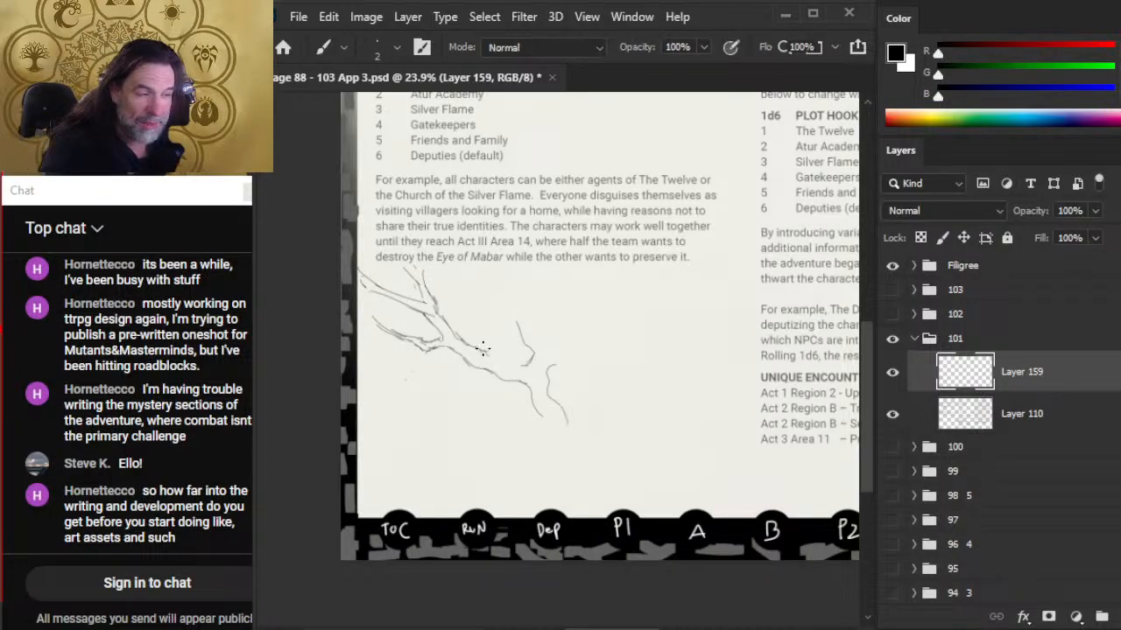
- Redraw the branch's upper edge toward the upward offshoot and erase the stretch nearest the twig fork
left_click_drag(482, 349, 526, 369)
key("e")
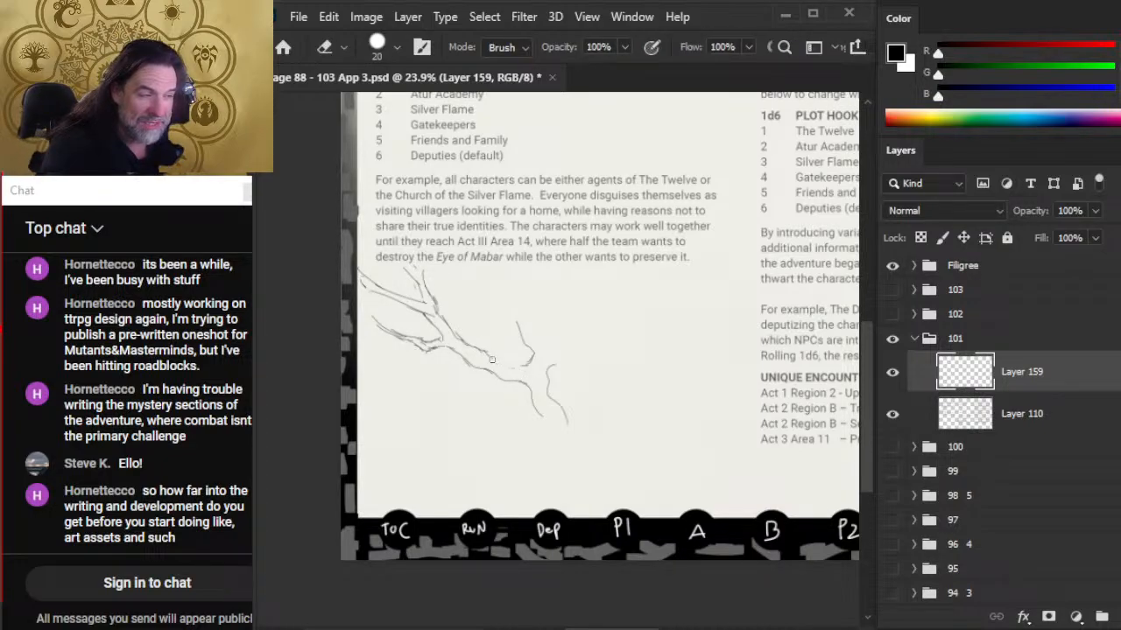
key("b")
key("e")
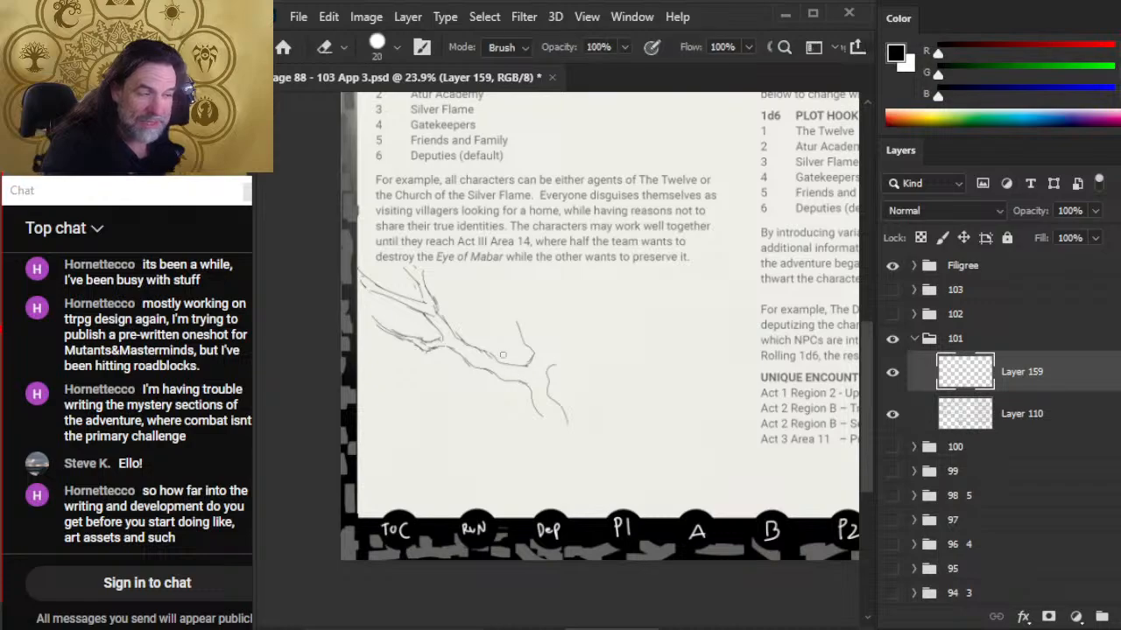
left_click_drag(502, 355, 473, 349)
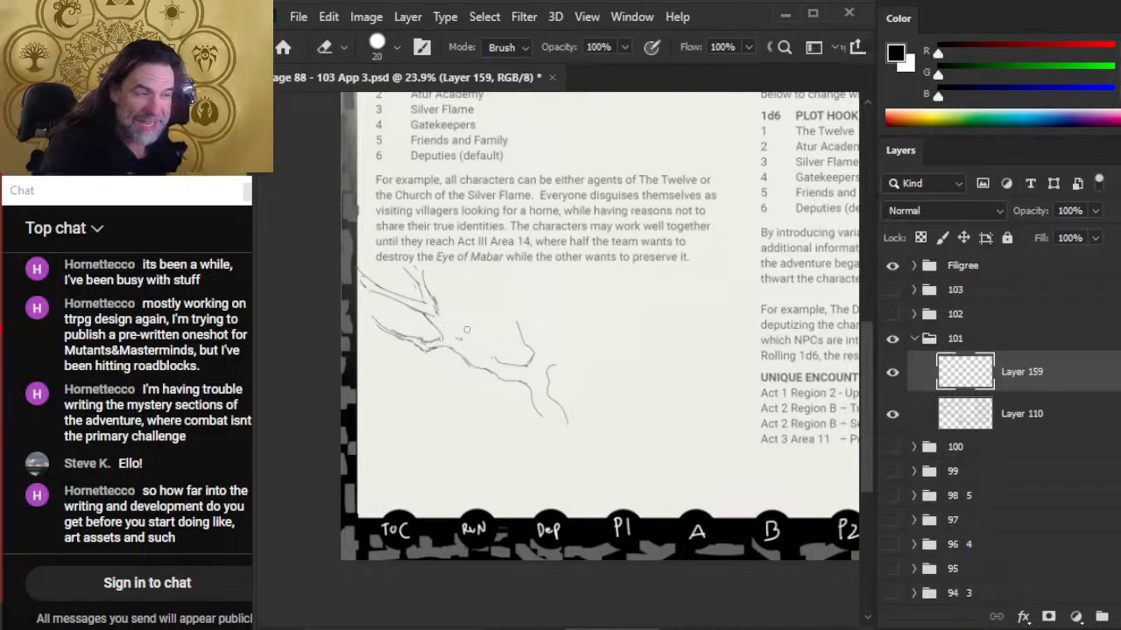
- Rework the lines where the twigs join the branch, erasing and redrawing the inner edges of the fork
key("b")
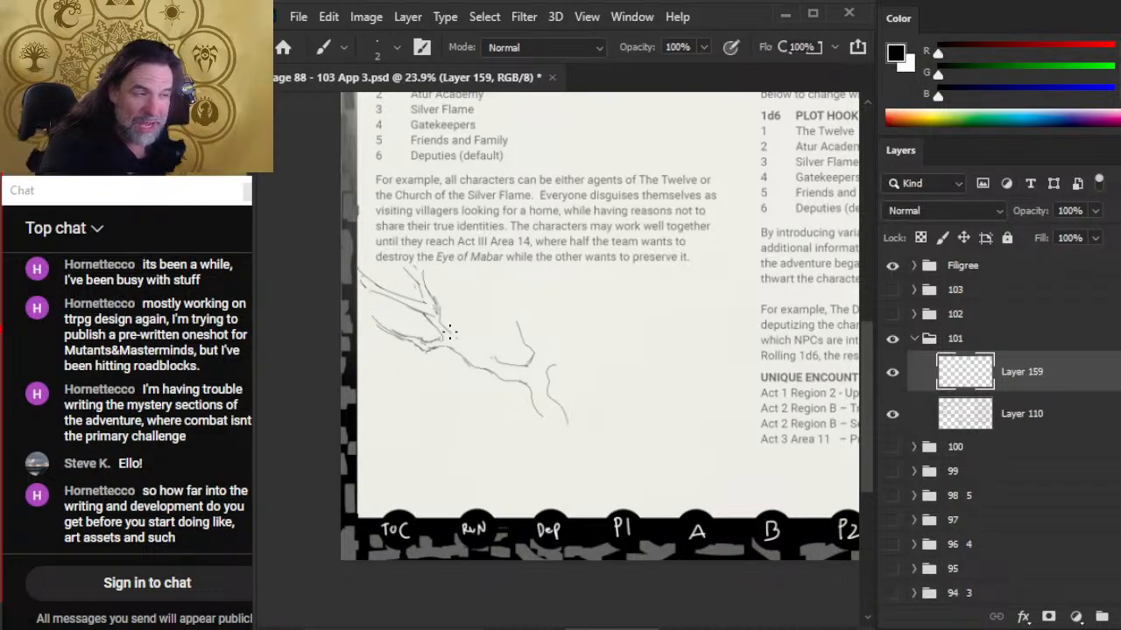
key("e")
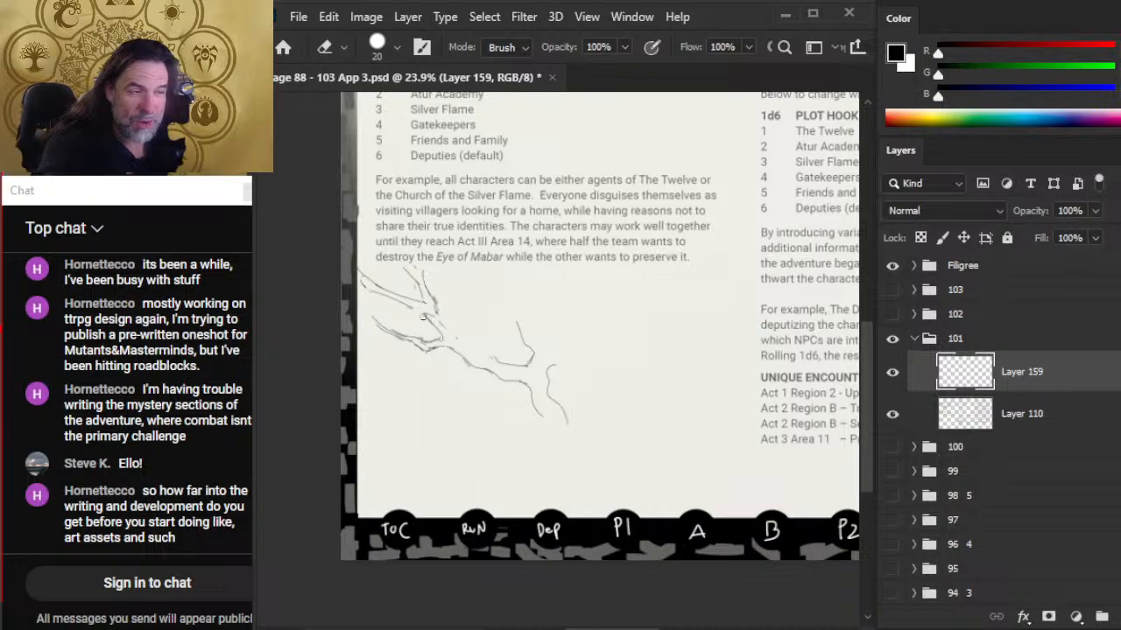
key("b")
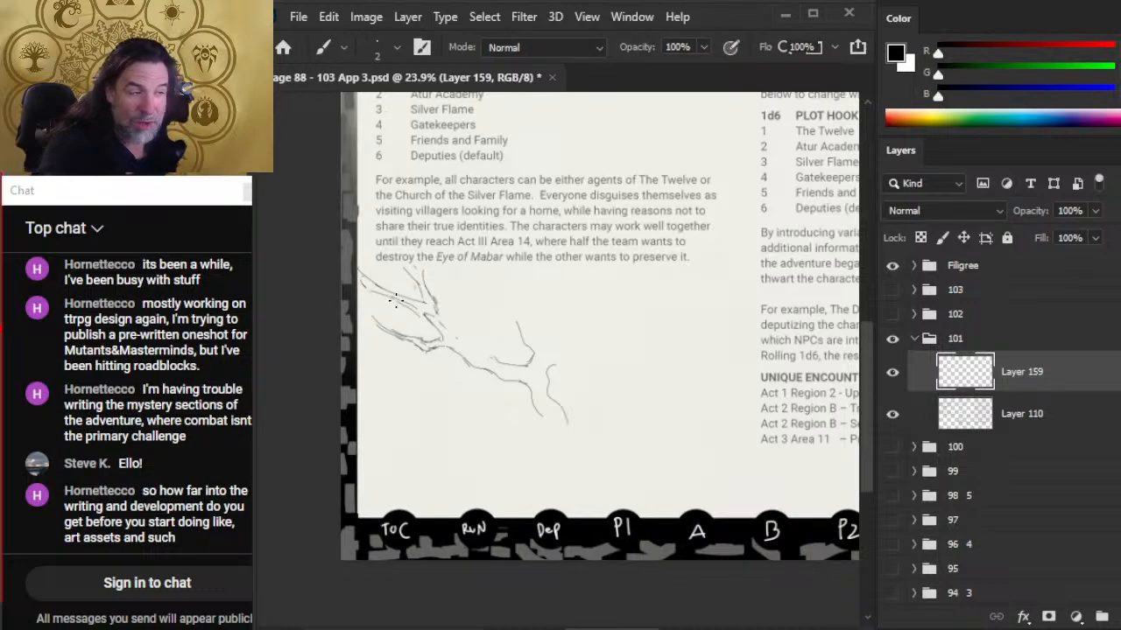
key("e")
key("b")
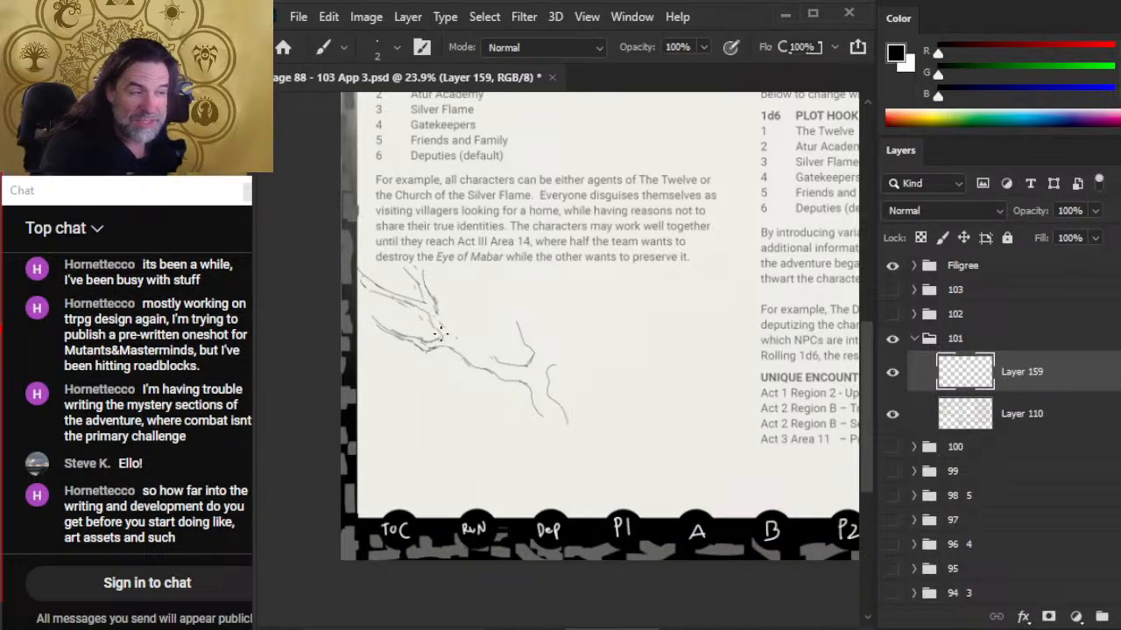
key("e")
key("b")
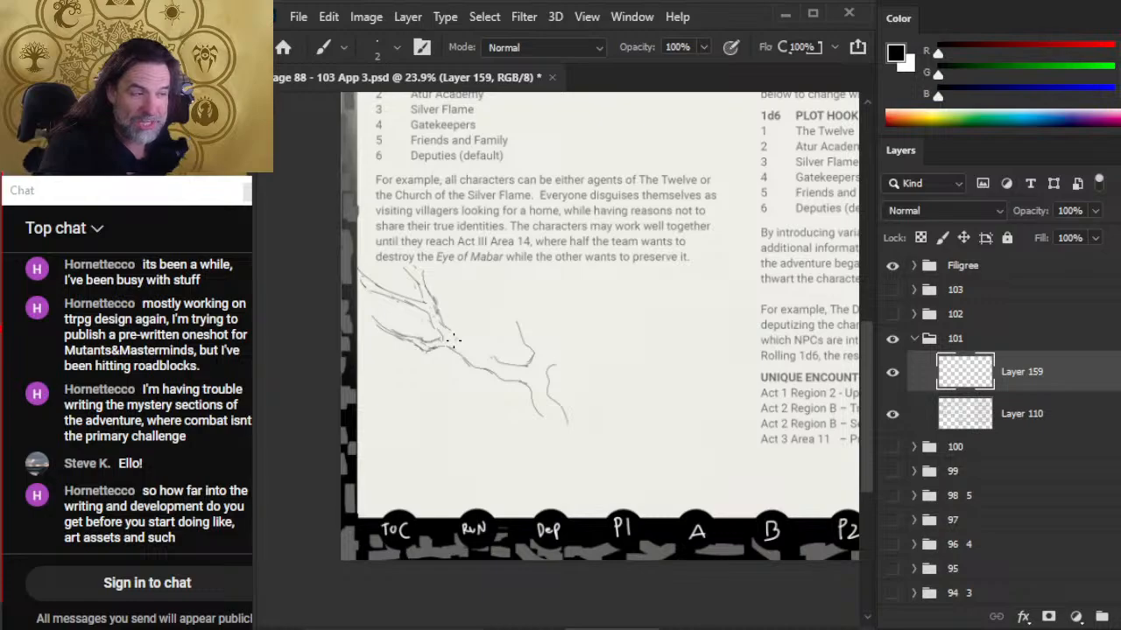
key("e")
key("b")
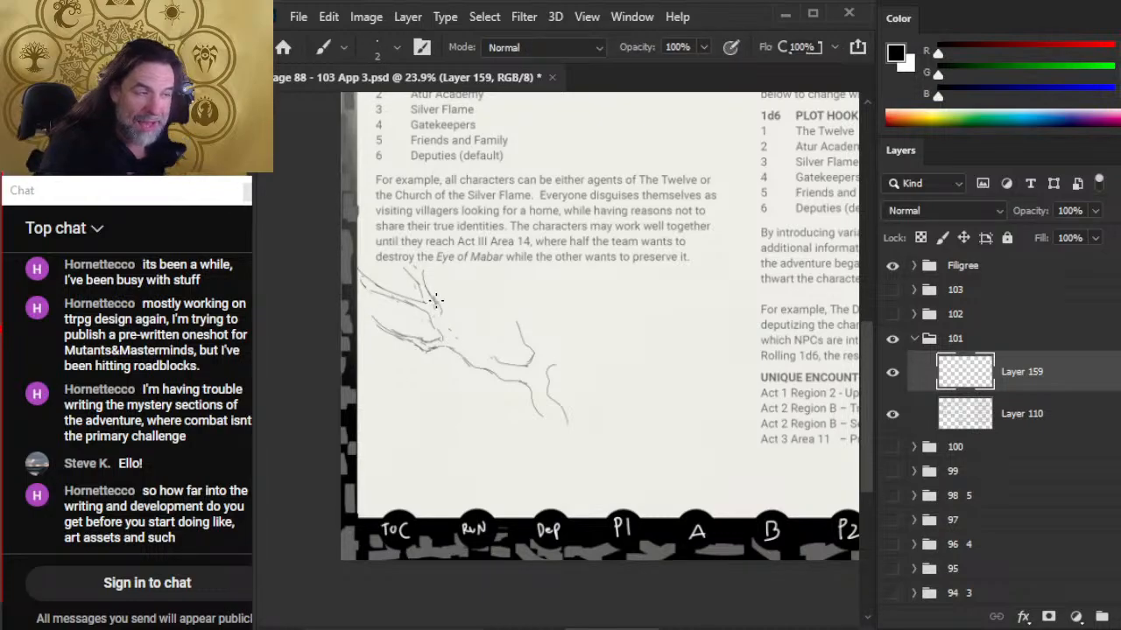
- Draw the branch's upper edge from the twig fork to the upward offshoot and trim the lines near the fork
left_click_drag(447, 326, 502, 363)
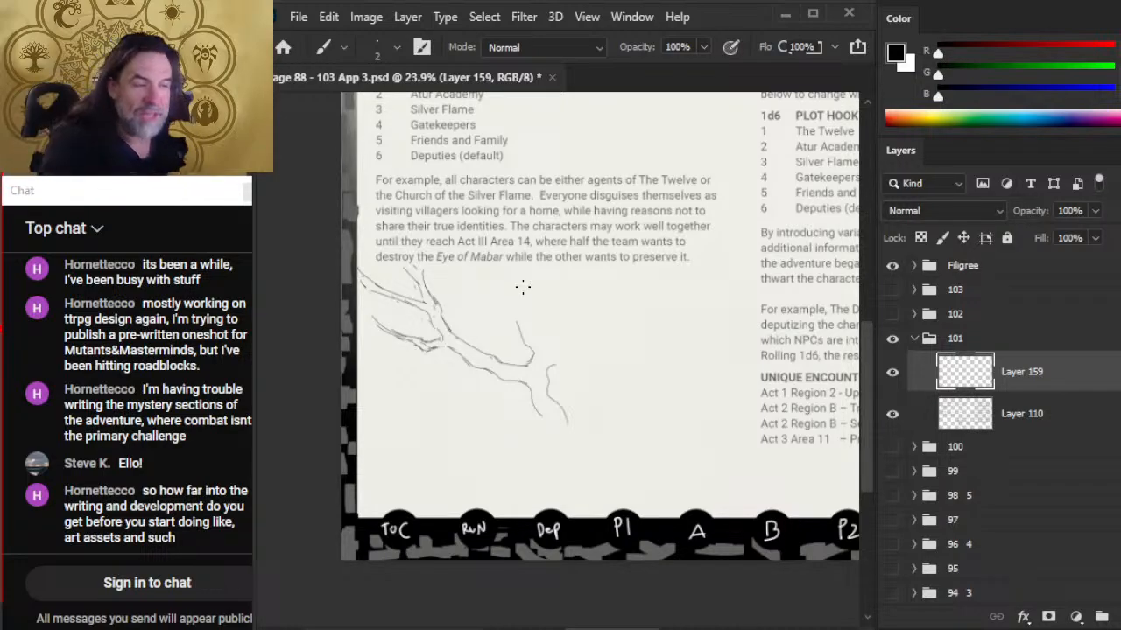
key("e")
key("b")
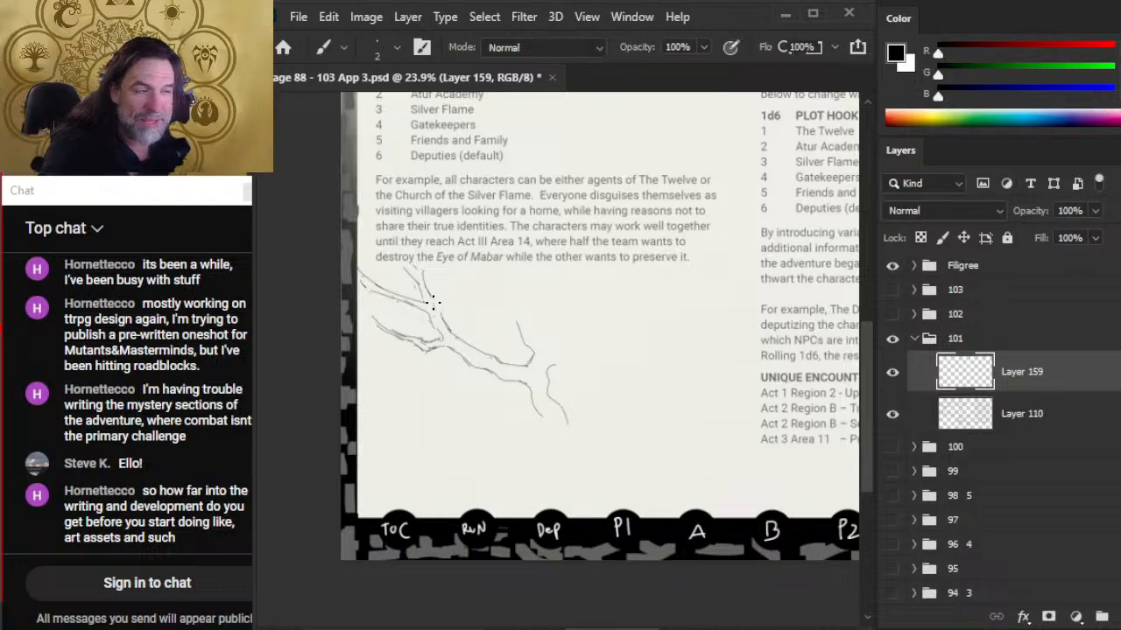
key("e")
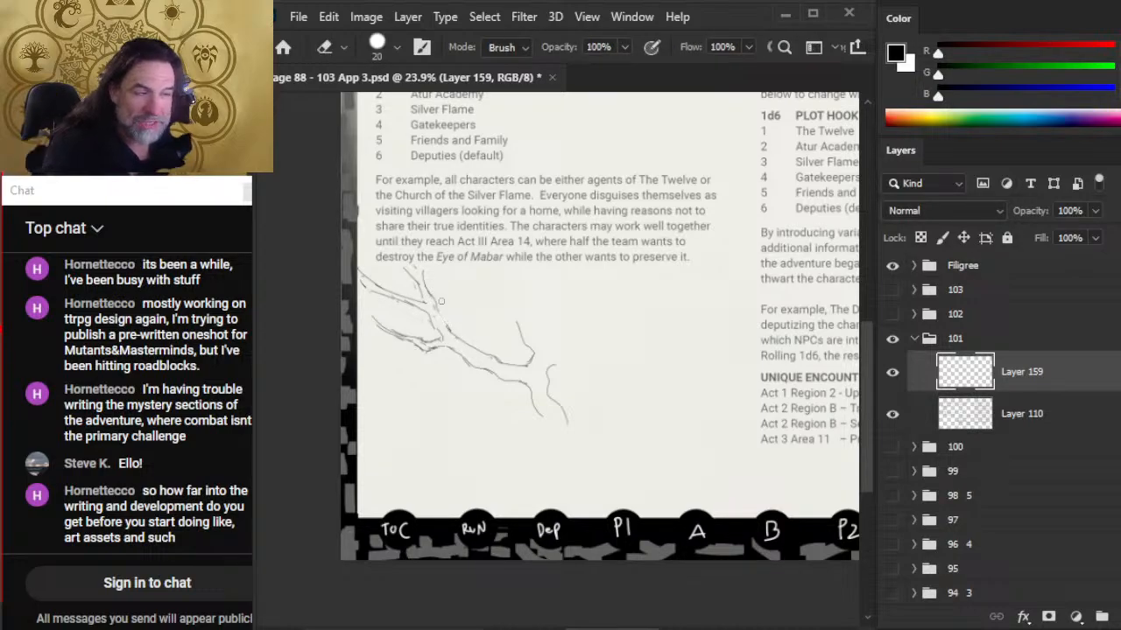
key("b")
key("e")
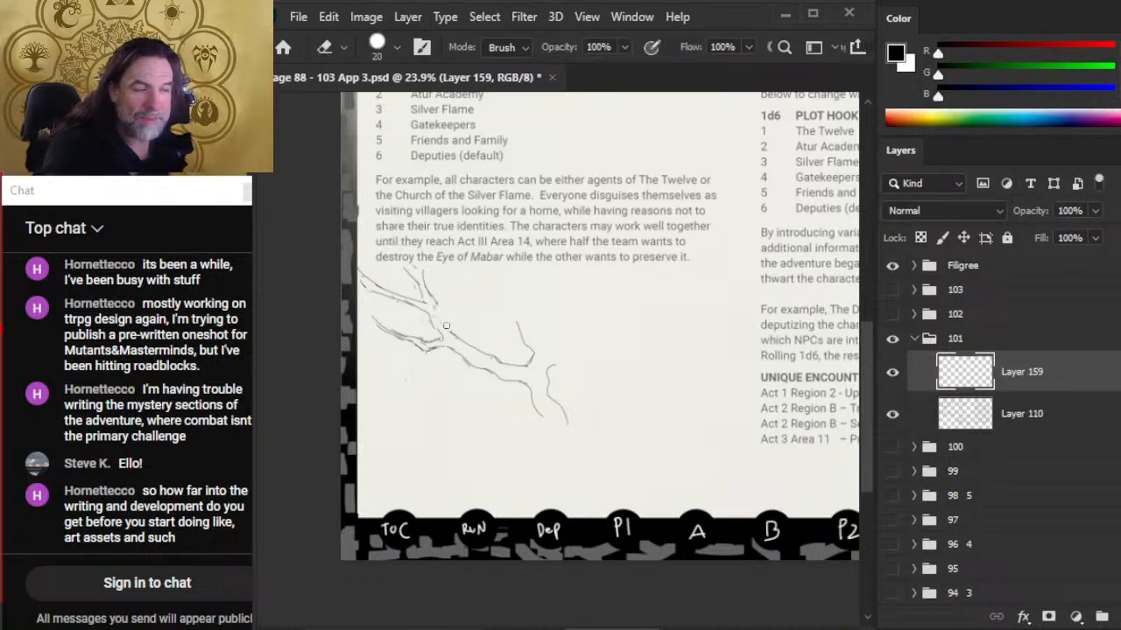
- Redraw the outer edge of the upper twig down into the fork, erasing the overlapping strokes
key("b")
left_click_drag(440, 303, 445, 327)
key("e")
key("b")
key("e")
key("b")
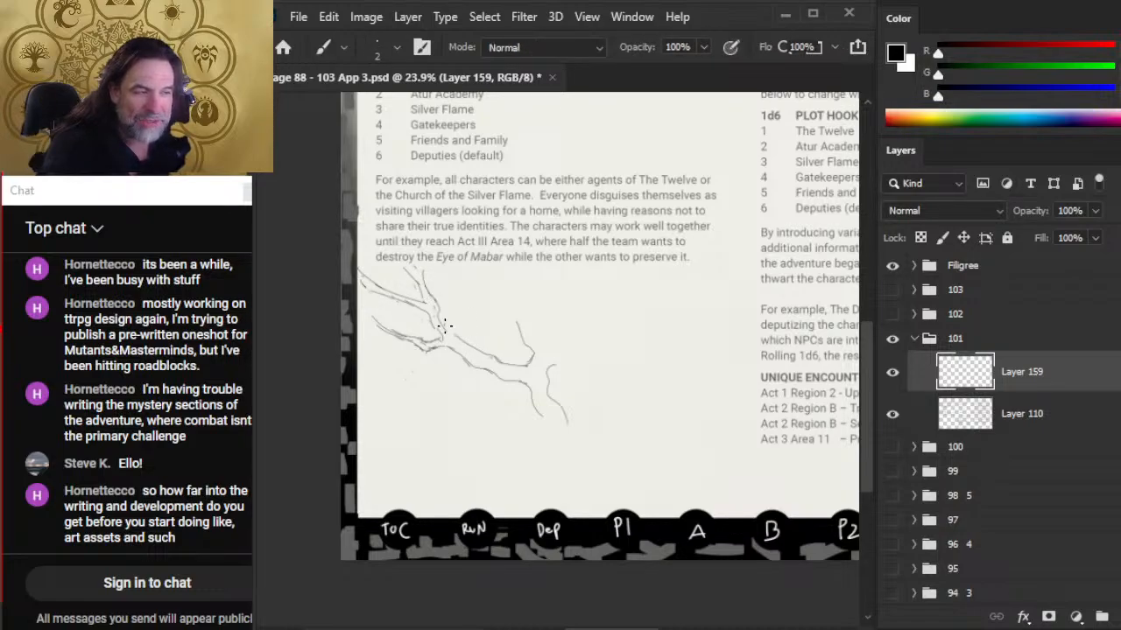
key("e")
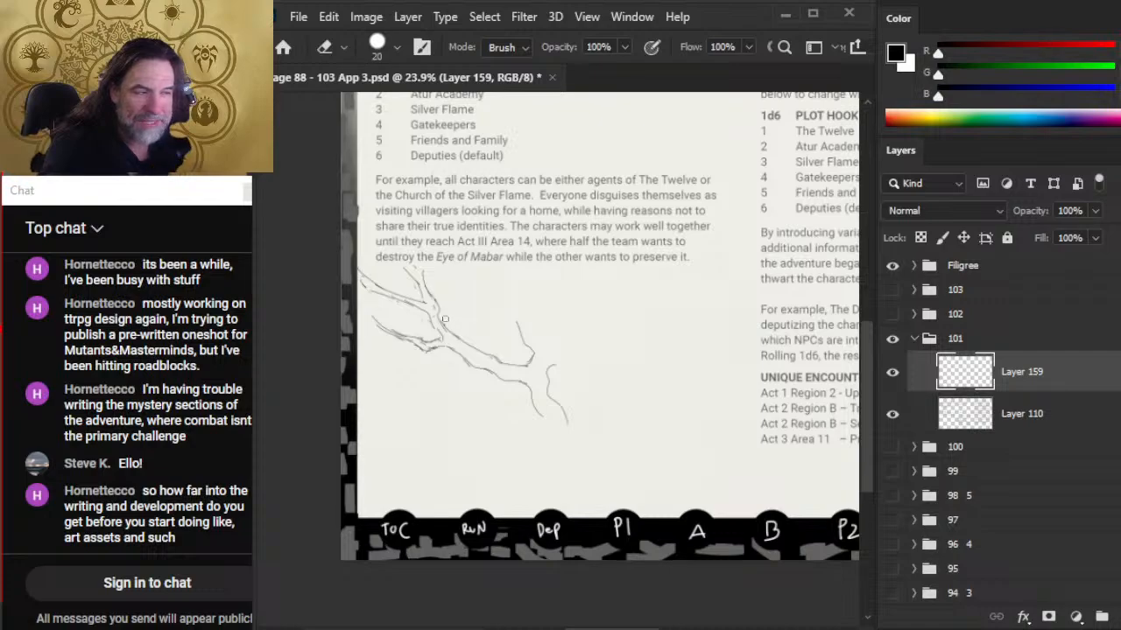
key("b")
mouse_move(433, 300)
left_mouse_down()
mouse_move(456, 344)
mouse_move(438, 320)
left_mouse_up()
key("e")
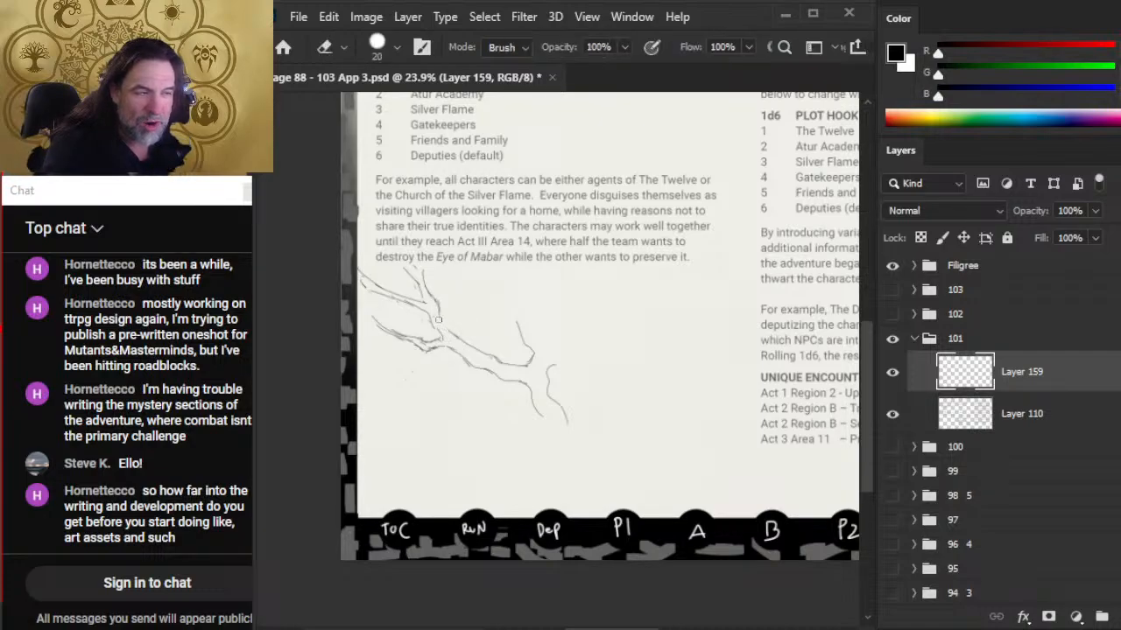
key("b")
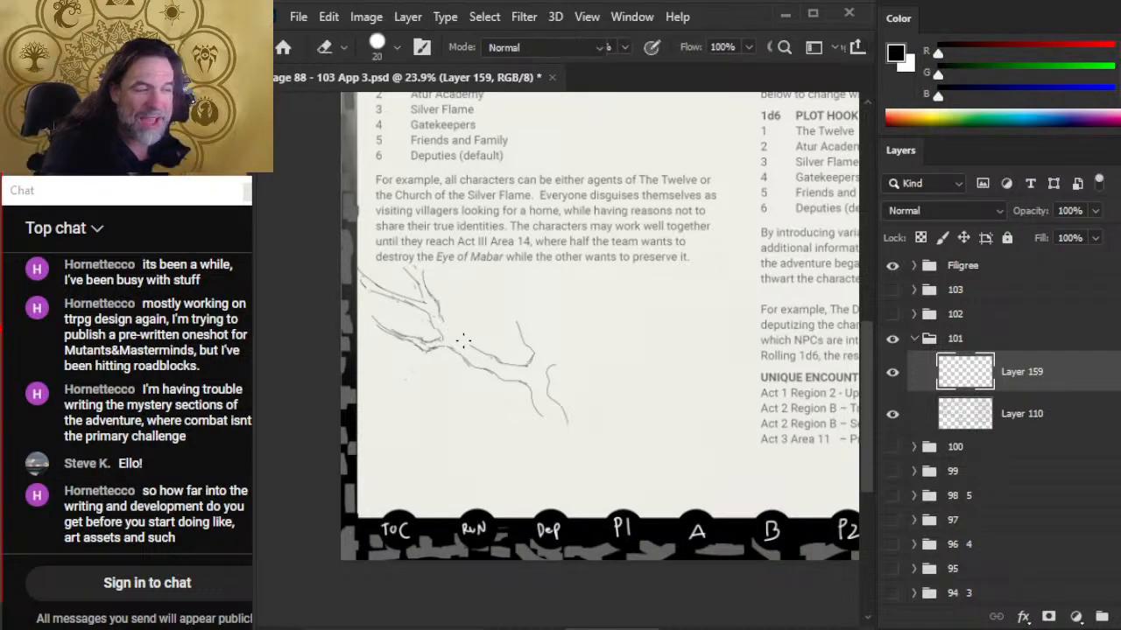
- Refine the branch's upper edge between the fork and the offshoot and touch up the lower edge at the descending limb
key("e")
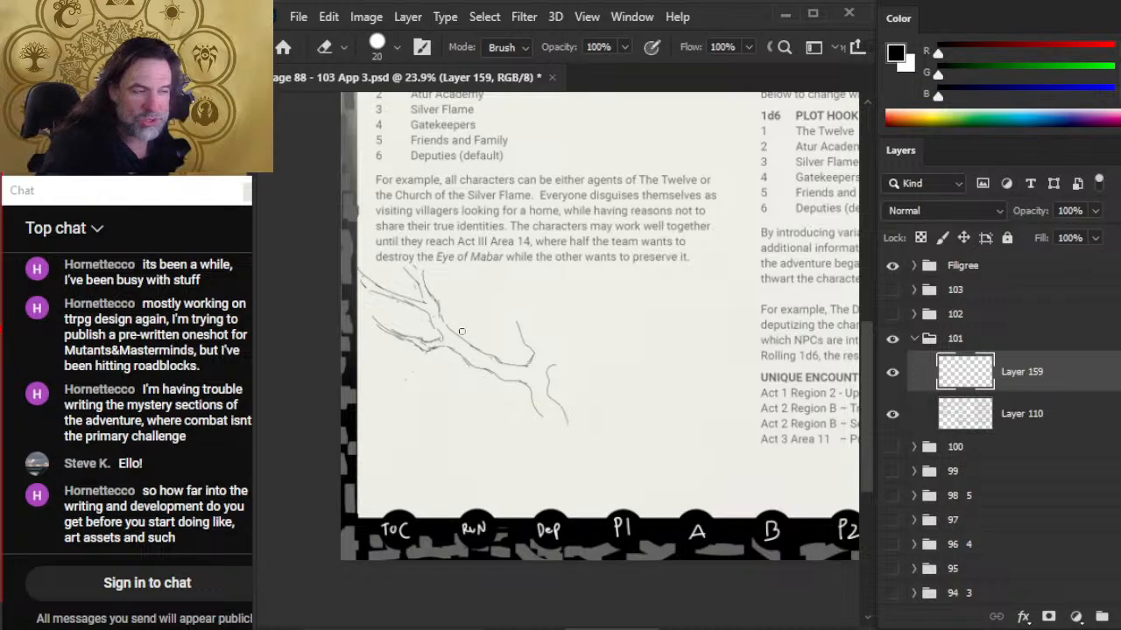
left_click_drag(453, 330, 508, 369)
key("b")
key("e")
key("b")
key("e")
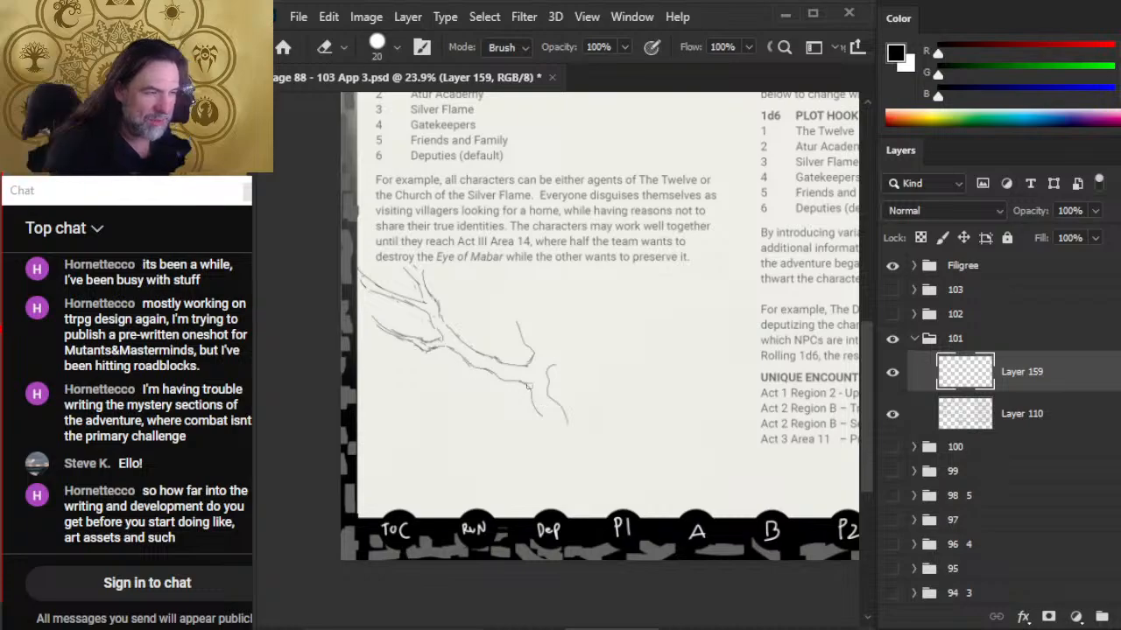
- Sketch the head and shoulders of a small figure above the end of the branch, erasing excess strokes
key("b")
mouse_move(585, 292)
left_mouse_down()
mouse_move(574, 289)
mouse_move(583, 303)
mouse_move(578, 293)
mouse_move(563, 308)
mouse_move(594, 301)
mouse_move(591, 312)
mouse_move(604, 297)
mouse_move(550, 313)
mouse_move(566, 331)
left_mouse_up()
key("e")
key("b")
key("e")
key("b")
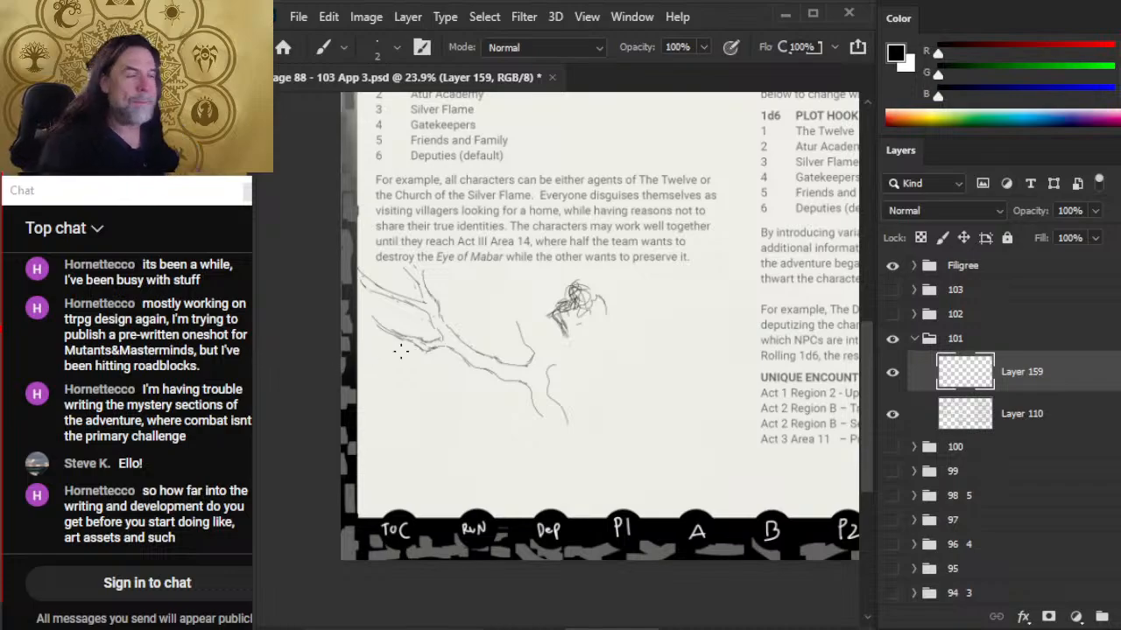
- Build up the figure's arm and torso beneath the head with dense sketch lines extending downward
key("e")
mouse_move(558, 315)
left_mouse_down()
mouse_move(582, 329)
mouse_move(562, 315)
mouse_move(581, 315)
mouse_move(582, 300)
mouse_move(554, 317)
mouse_move(565, 316)
mouse_move(558, 329)
mouse_move(582, 358)
mouse_move(582, 324)
mouse_move(600, 305)
mouse_move(615, 327)
left_mouse_up()
key("b")
key("e")
key("b")
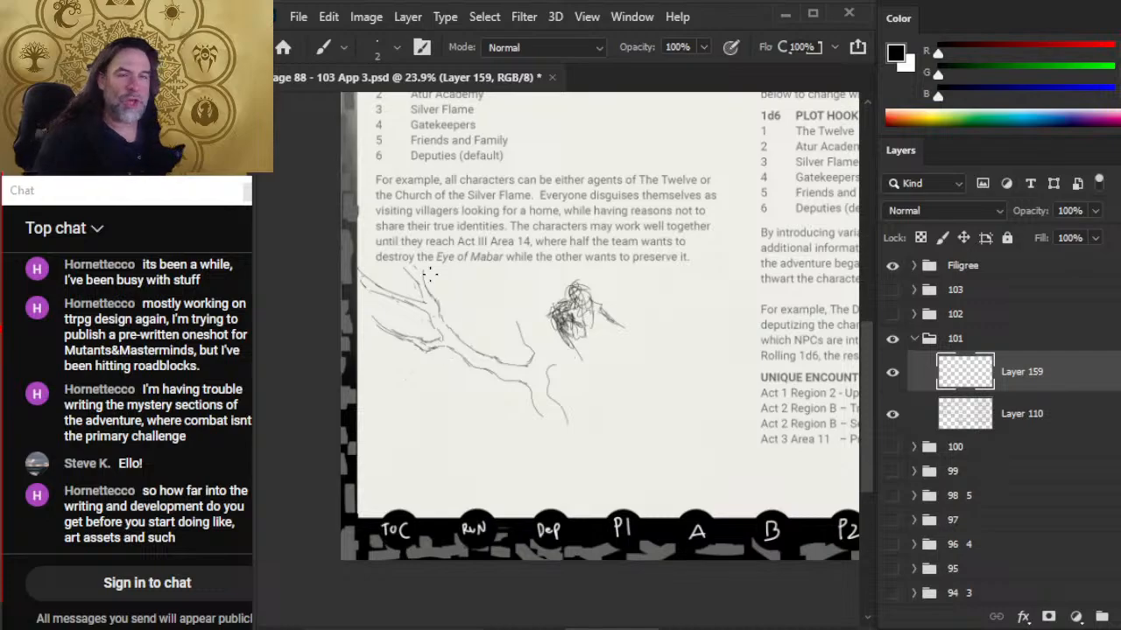
- Reshape the figure into a crouching pose, erasing the stray outer lines and sketching the bent knee and front leg
key("e")
mouse_move(621, 327)
left_mouse_down()
mouse_move(563, 323)
mouse_move(580, 340)
mouse_move(564, 307)
mouse_move(576, 346)
mouse_move(542, 308)
left_mouse_up()
key("b")
key("e")
key("b")
key("e")
mouse_move(570, 306)
left_mouse_down()
mouse_move(570, 358)
mouse_move(571, 330)
mouse_move(570, 345)
mouse_move(555, 335)
mouse_move(568, 353)
mouse_move(559, 329)
mouse_move(587, 352)
mouse_move(580, 343)
mouse_move(577, 370)
mouse_move(592, 328)
left_mouse_up()
key("e")
key("b")
key("e")
key("b")
key("e")
key("b")
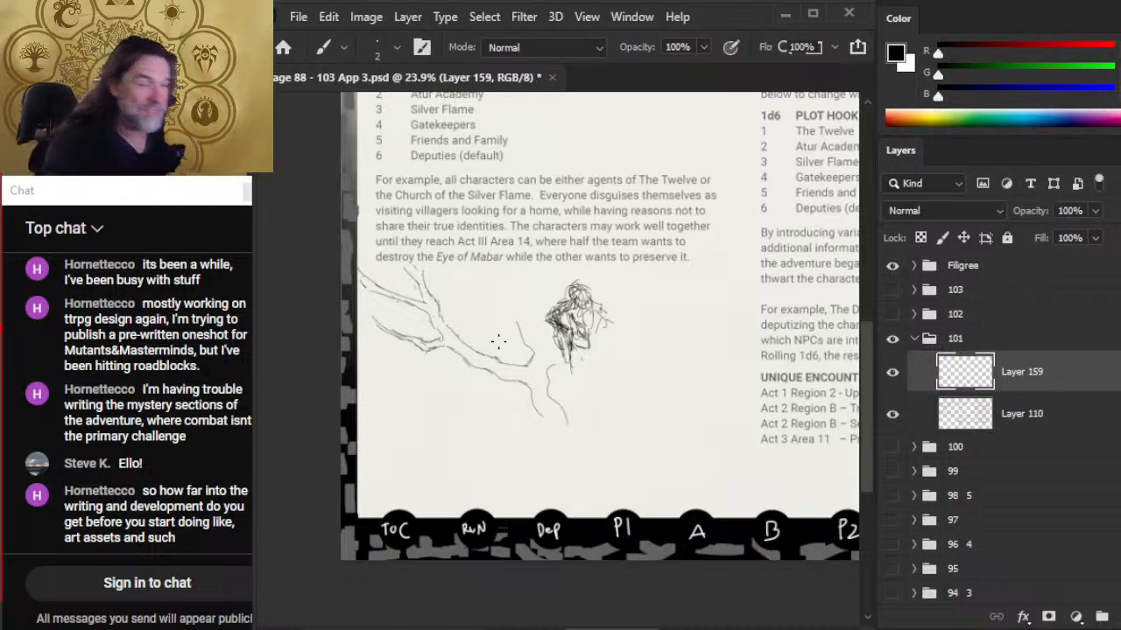
- Sketch the figure's front foot resting on the branch and its rear leg reaching down behind
mouse_move(599, 303)
left_mouse_down()
mouse_move(607, 331)
mouse_move(590, 354)
left_mouse_up()
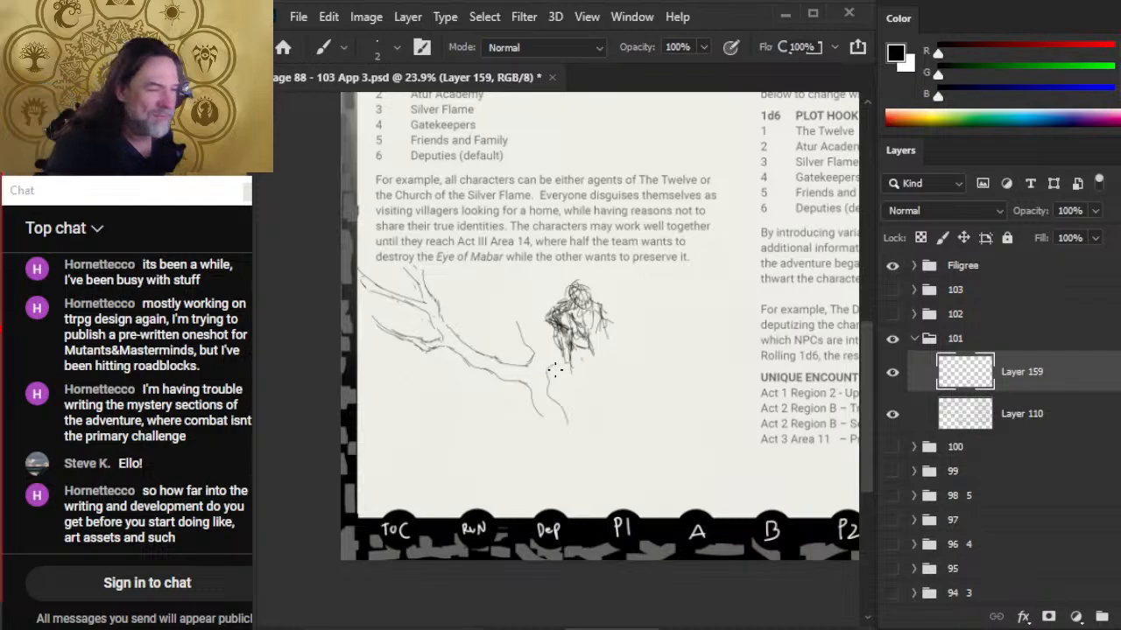
left_click_drag(562, 372, 551, 373)
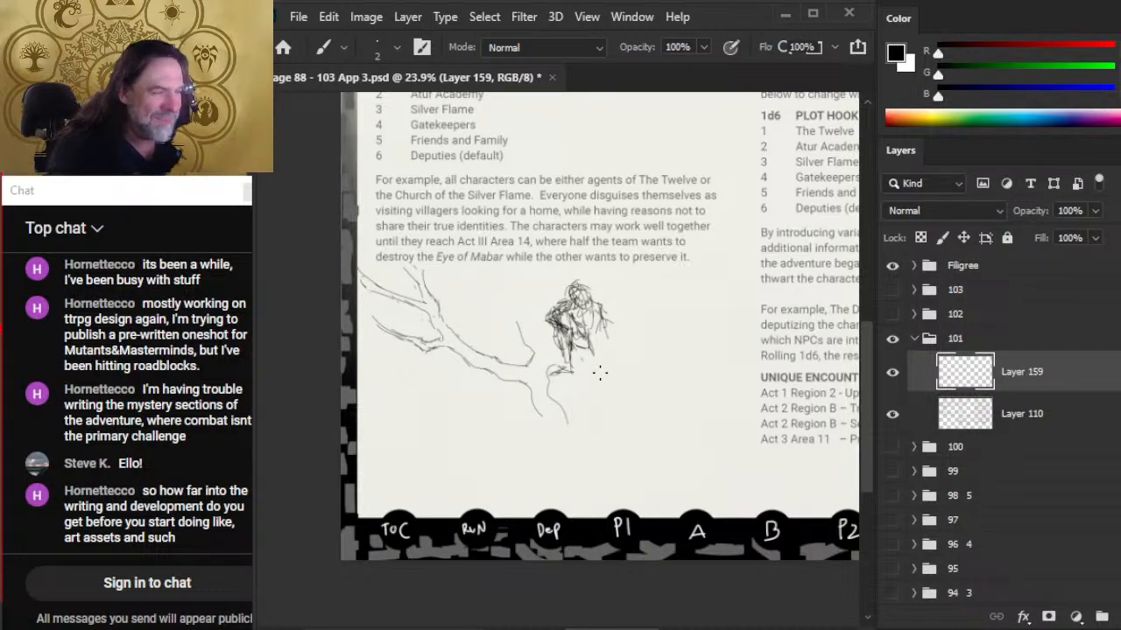
mouse_move(592, 338)
left_mouse_down()
mouse_move(604, 355)
mouse_move(592, 380)
mouse_move(622, 377)
left_mouse_up()
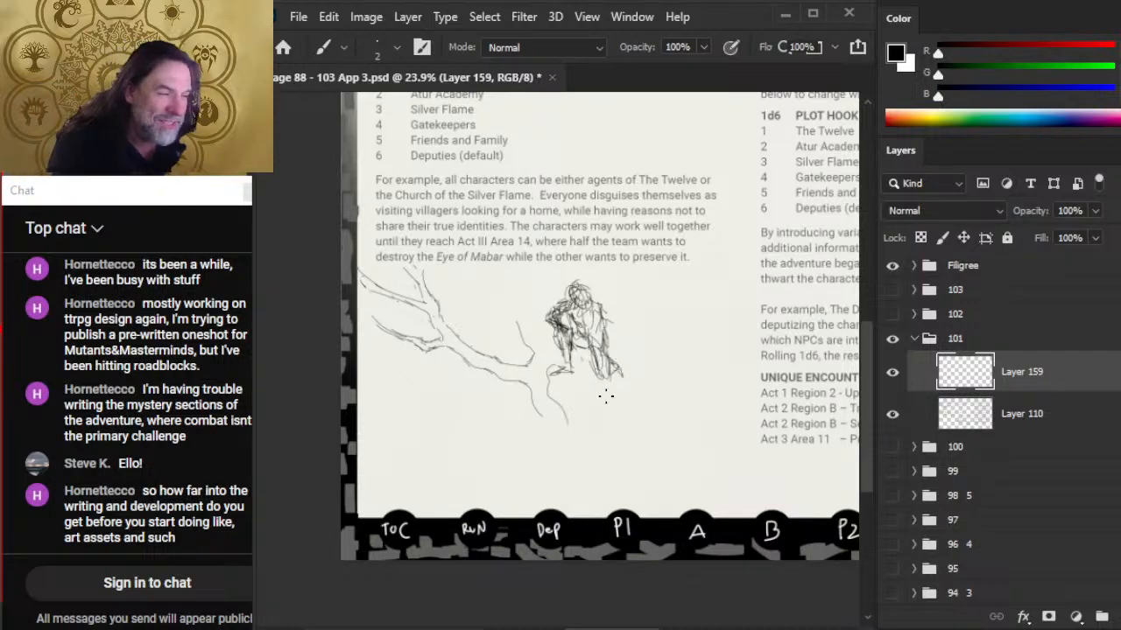
key("e")
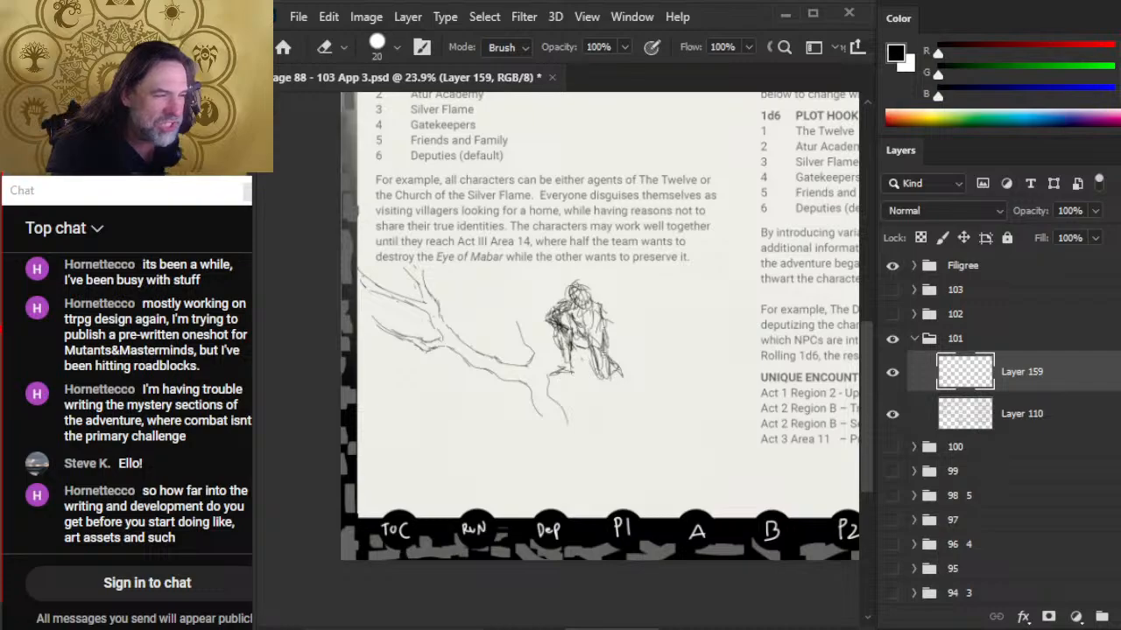
- Darken and refine the crouching figure's back and rear arm, alternating brush strokes with small erasures
key("b")
mouse_move(595, 303)
left_mouse_down()
mouse_move(606, 345)
mouse_move(604, 329)
mouse_move(614, 336)
mouse_move(601, 327)
mouse_move(611, 339)
mouse_move(618, 327)
mouse_move(623, 349)
mouse_move(608, 329)
mouse_move(614, 340)
left_mouse_up()
key("e")
key("b")
key("e")
key("b")
key("e")
key("b")
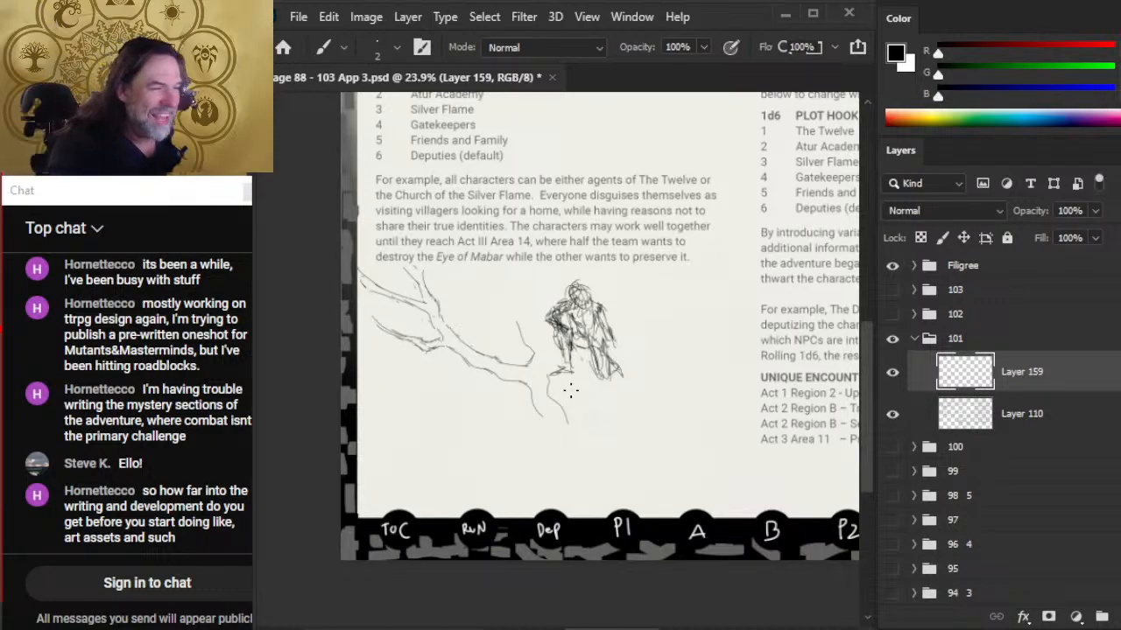
- Rework the crouching figure's rear leg and inner thigh, alternating short brush strokes with small erasures
mouse_move(590, 338)
left_mouse_down()
mouse_move(613, 341)
mouse_move(602, 306)
mouse_move(606, 354)
left_mouse_up()
key("e")
key("b")
key("e")
mouse_move(564, 322)
left_mouse_down()
mouse_move(586, 332)
mouse_move(578, 325)
mouse_move(595, 370)
left_mouse_up()
key("b")
key("e")
key("b")
key("e")
key("b")
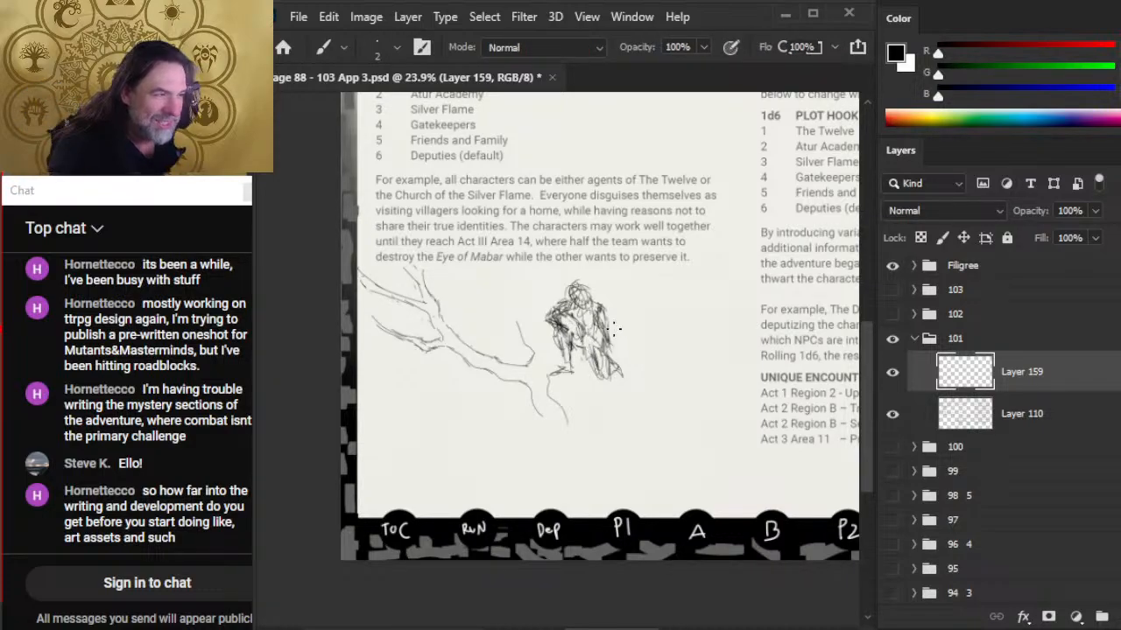
key("e")
mouse_move(600, 328)
left_mouse_down()
mouse_move(623, 352)
mouse_move(606, 347)
mouse_move(594, 359)
left_mouse_up()
key("b")
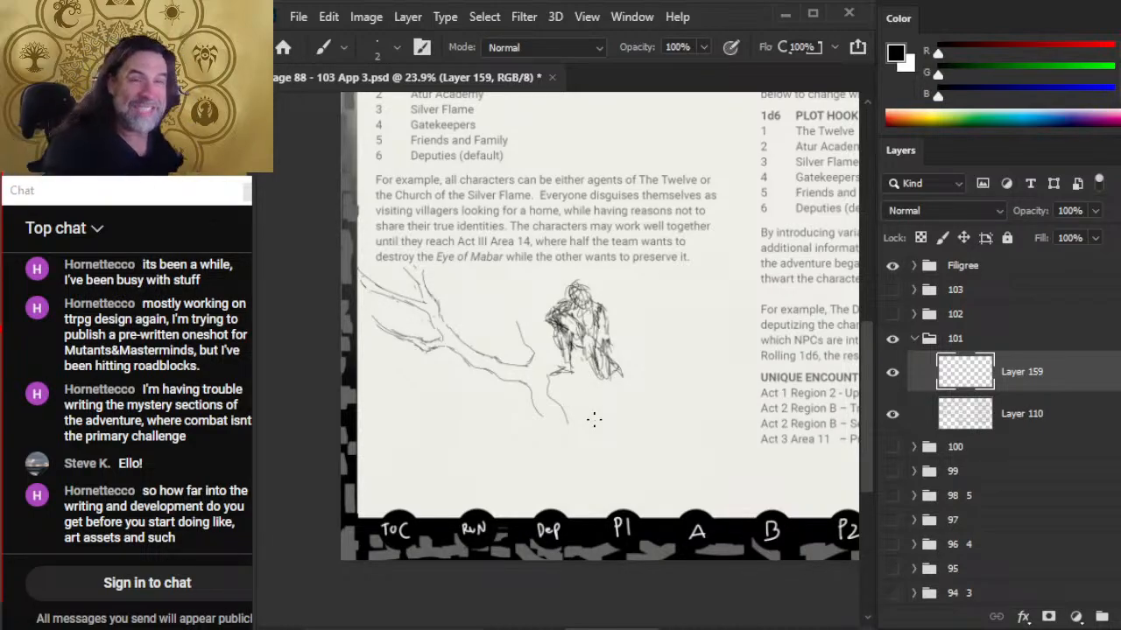
- Refine the figure's back edge and rear shoulder with small erasures and short dark strokes
key("e")
mouse_move(601, 334)
left_mouse_down()
mouse_move(601, 371)
mouse_move(611, 332)
mouse_move(602, 364)
mouse_move(605, 348)
left_mouse_up()
key("b")
key("e")
key("b")
left_click_drag(608, 302, 604, 321)
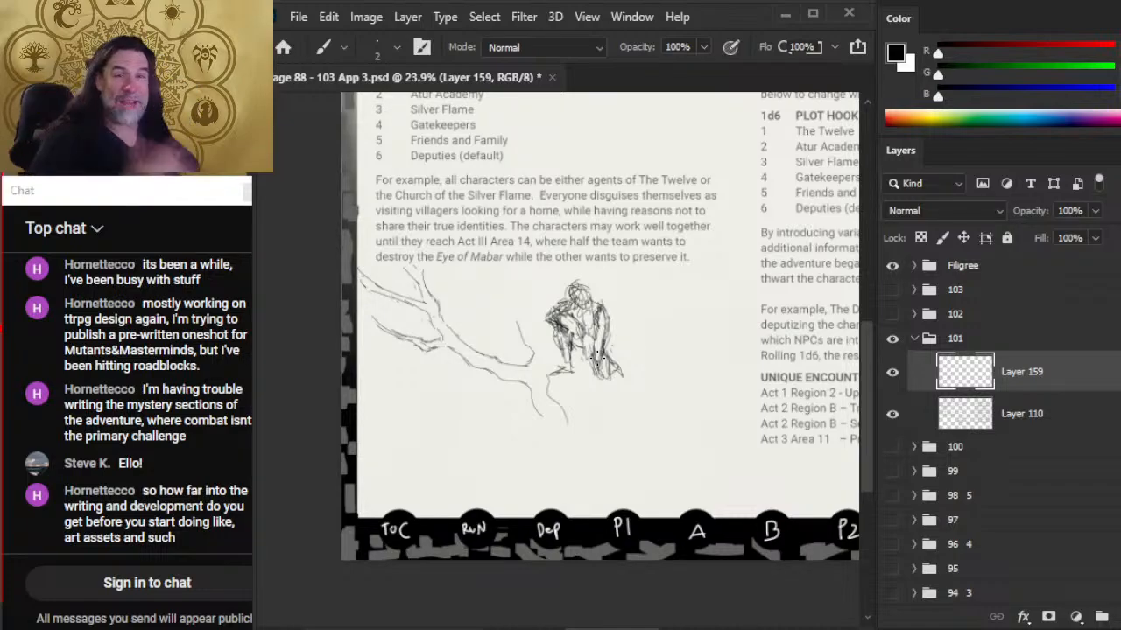
key("e")
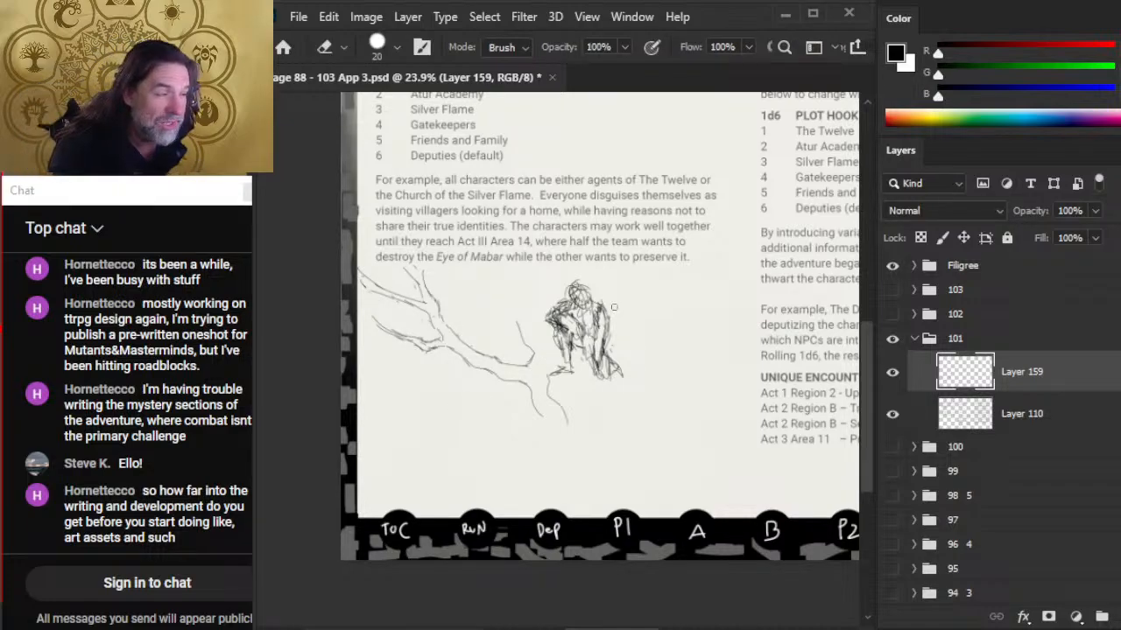
key("b")
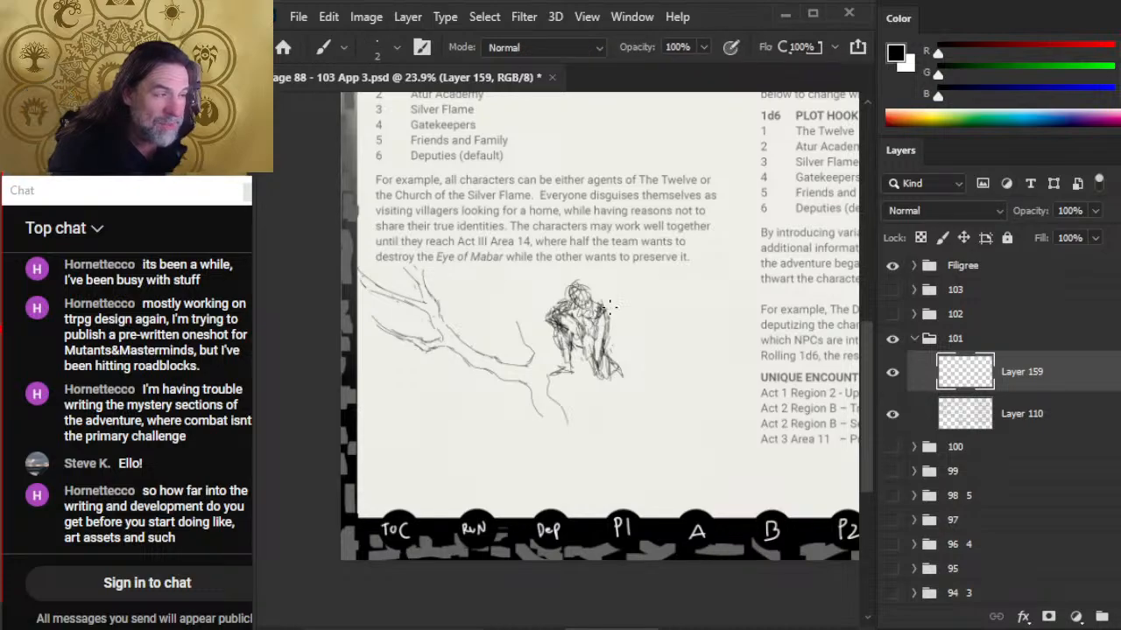
key("e")
key("b")
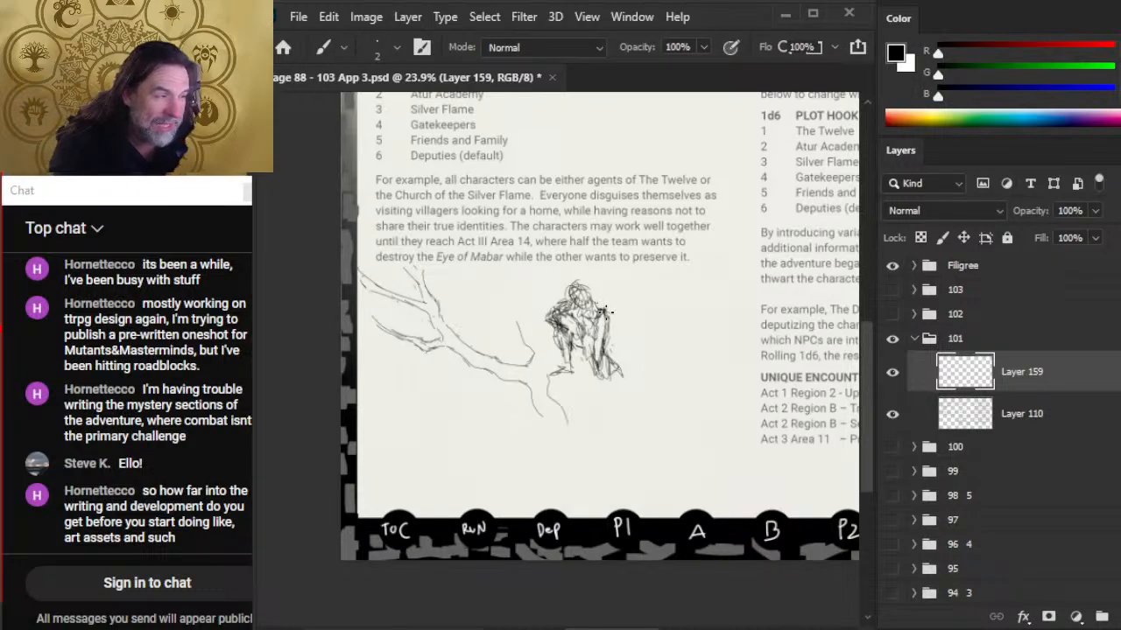
- Clean up the lines from the rear shoulder down to the trailing rear foot and redraw them with thin strokes
key("e")
left_click_drag(604, 306, 599, 302)
mouse_move(597, 364)
left_mouse_down()
mouse_move(592, 341)
mouse_move(602, 375)
mouse_move(599, 361)
left_mouse_up()
key("b")
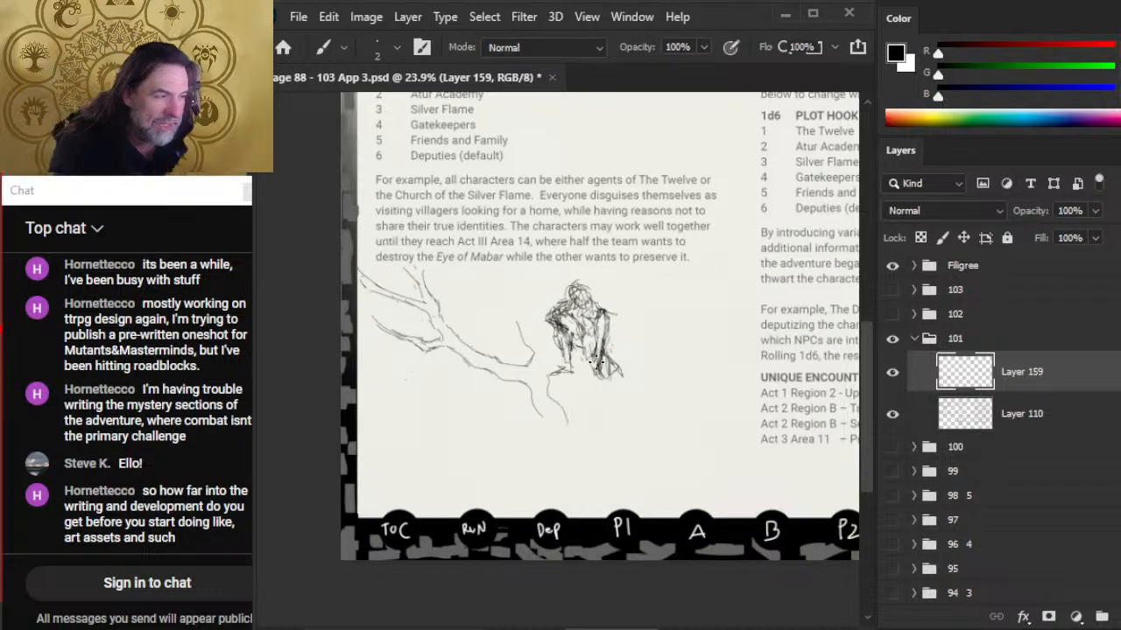
key("e")
key("b")
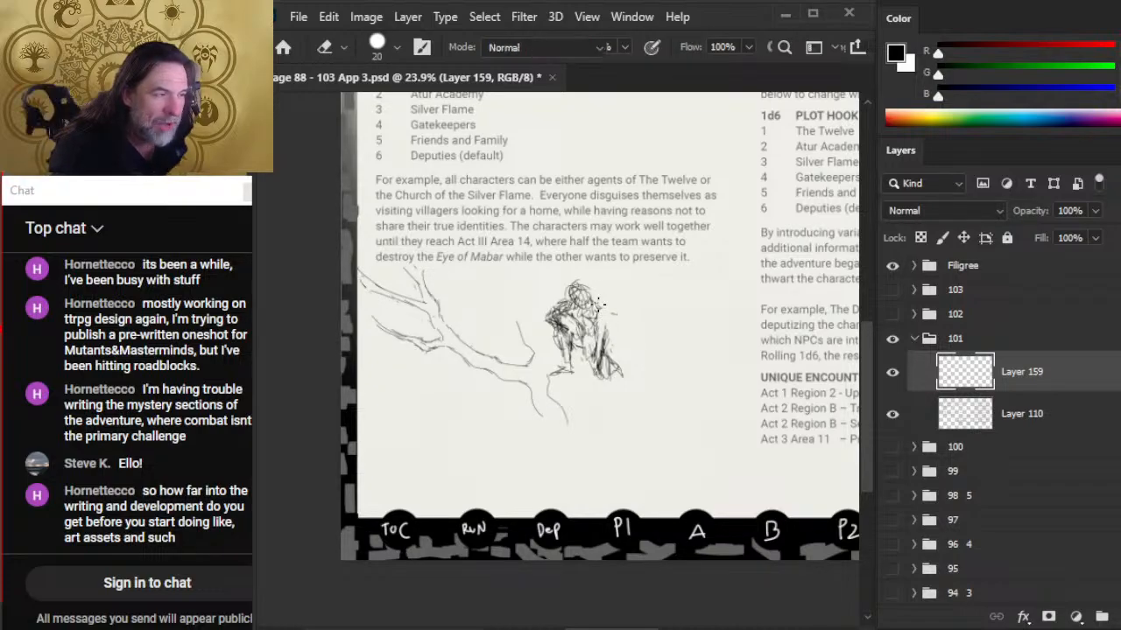
key("e")
mouse_move(599, 306)
left_mouse_down()
mouse_move(590, 298)
mouse_move(618, 370)
left_mouse_up()
key("b")
key("e")
key("b")
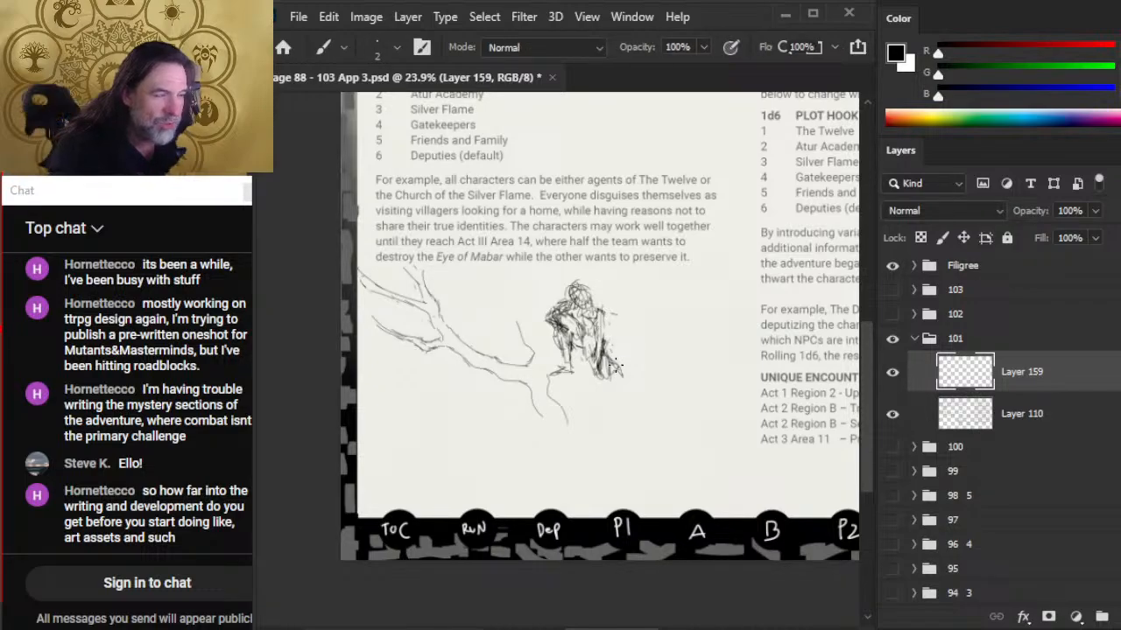
- Lasso the crouching figure, move it slightly up and to the left, and deselect it
key("v")
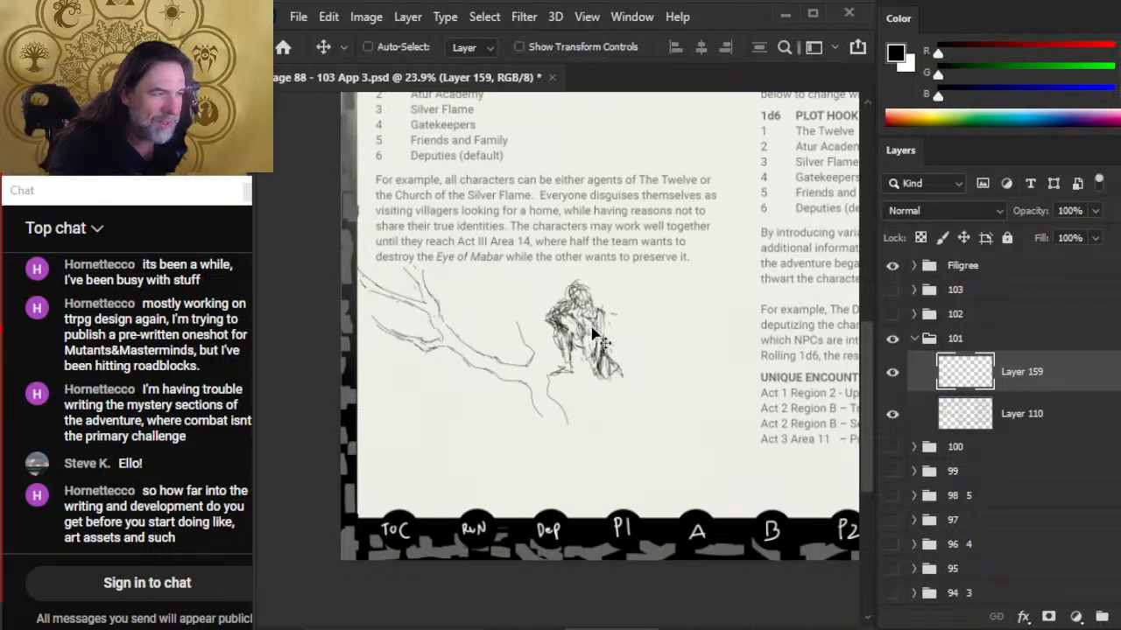
key("l")
mouse_move(615, 282)
left_mouse_down()
mouse_move(544, 290)
mouse_move(530, 335)
mouse_move(546, 363)
mouse_move(587, 390)
mouse_move(644, 403)
mouse_move(644, 307)
mouse_move(604, 273)
left_mouse_up()
key("v")
left_click_drag(583, 333, 577, 324)
key("l")
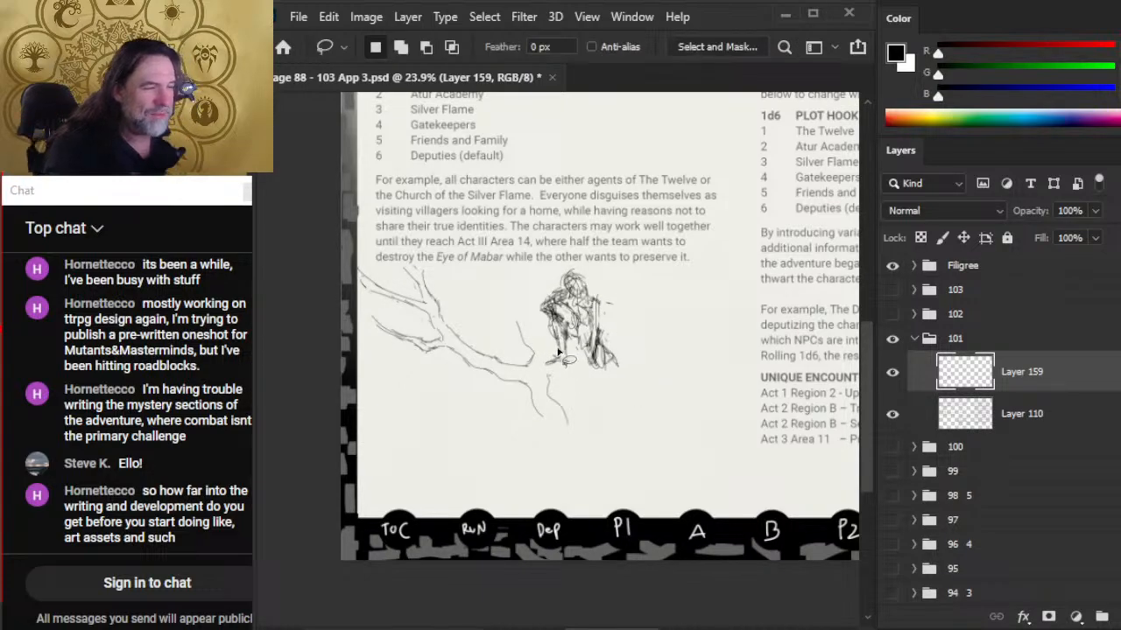
key("ctrl+d")
- Sketch the branch surface beneath the figure's feet and erase the old downward-curving branch stub
key("b")
left_click_drag(542, 351, 617, 367)
key("e")
left_click_drag(564, 422, 549, 361)
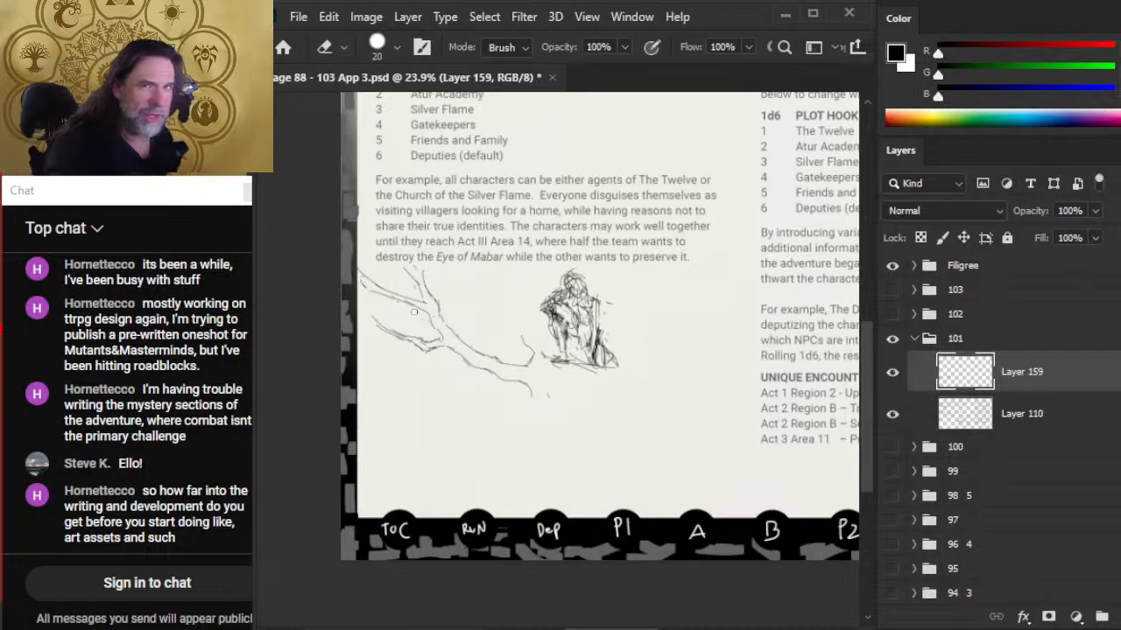
- Sketch the outline of an upper twig in front of the figure and touch up the line of the figure's back
key("b")
left_click_drag(486, 308, 538, 369)
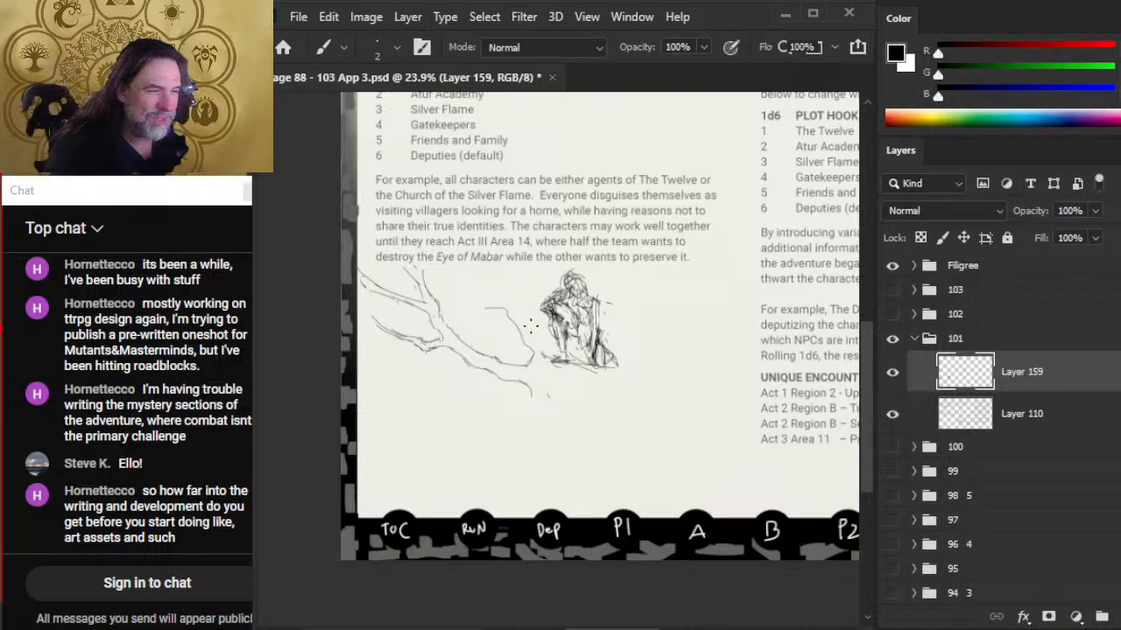
left_click_drag(453, 301, 508, 305)
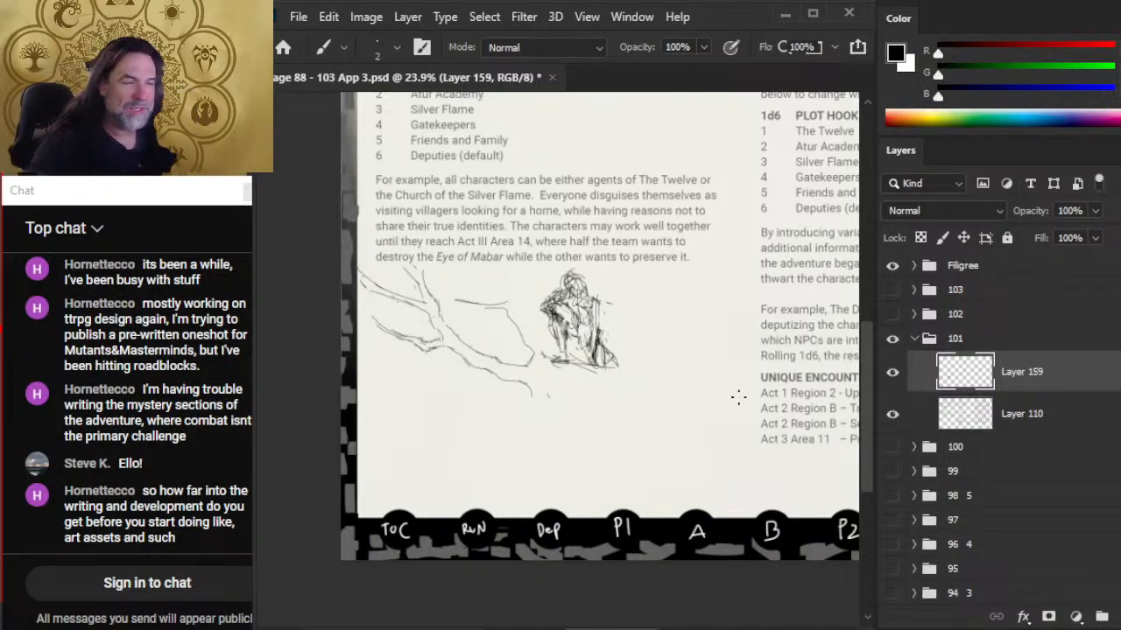
key("e")
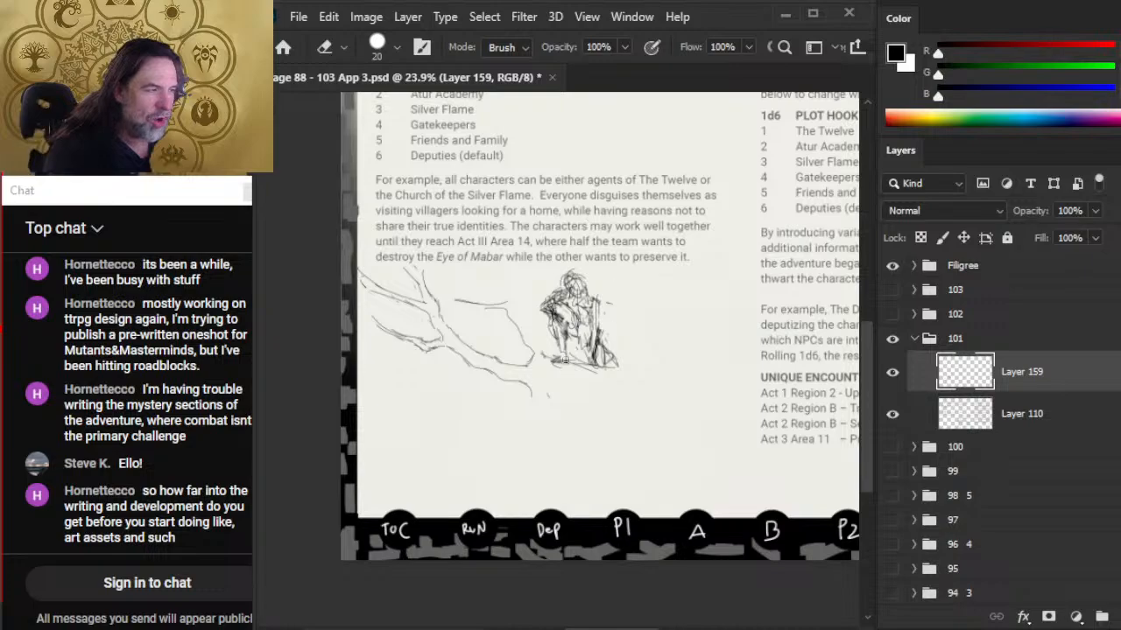
key("b")
mouse_move(600, 299)
left_mouse_down()
mouse_move(593, 352)
mouse_move(596, 331)
left_mouse_up()
- Scale the branch and figure sketch down with Free Transform and reposition it below the first text column
key("z")
left_click(587, 306, "alt")
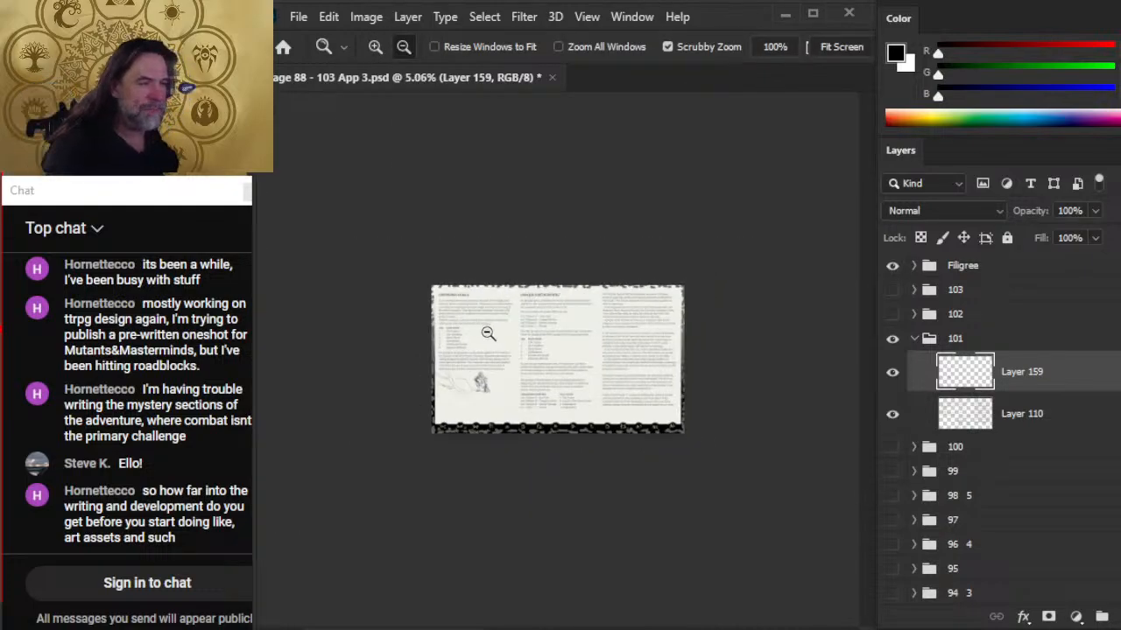
mouse_move(426, 370)
left_mouse_down()
mouse_move(554, 382)
mouse_move(697, 427)
mouse_move(470, 312)
left_mouse_up()
left_click_drag(632, 399, 499, 279)
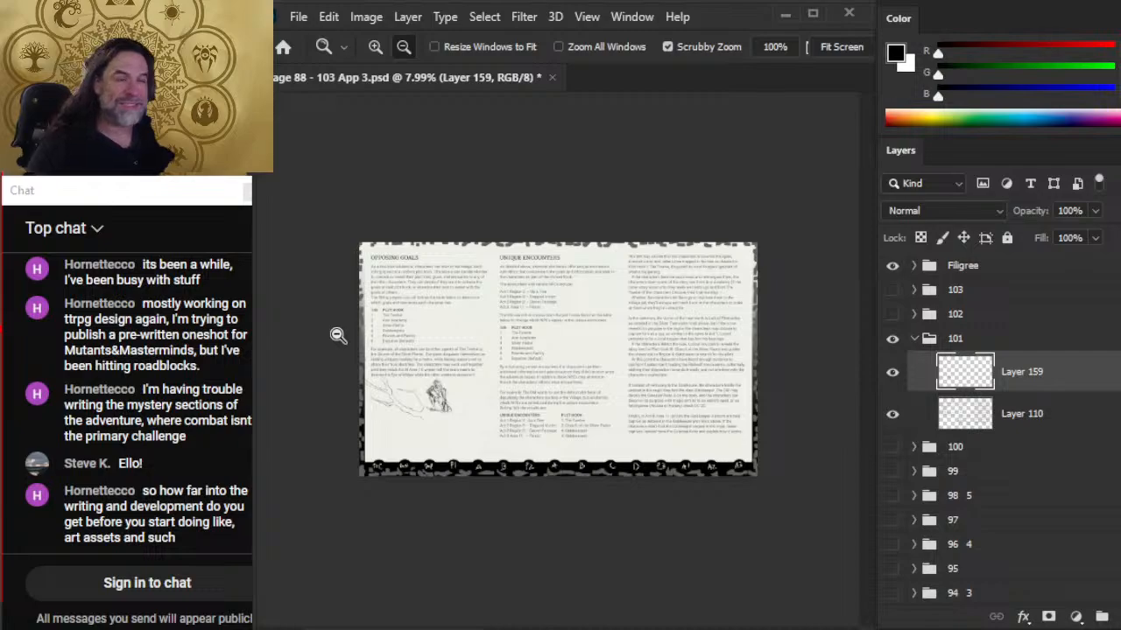
left_click_drag(415, 406, 487, 418)
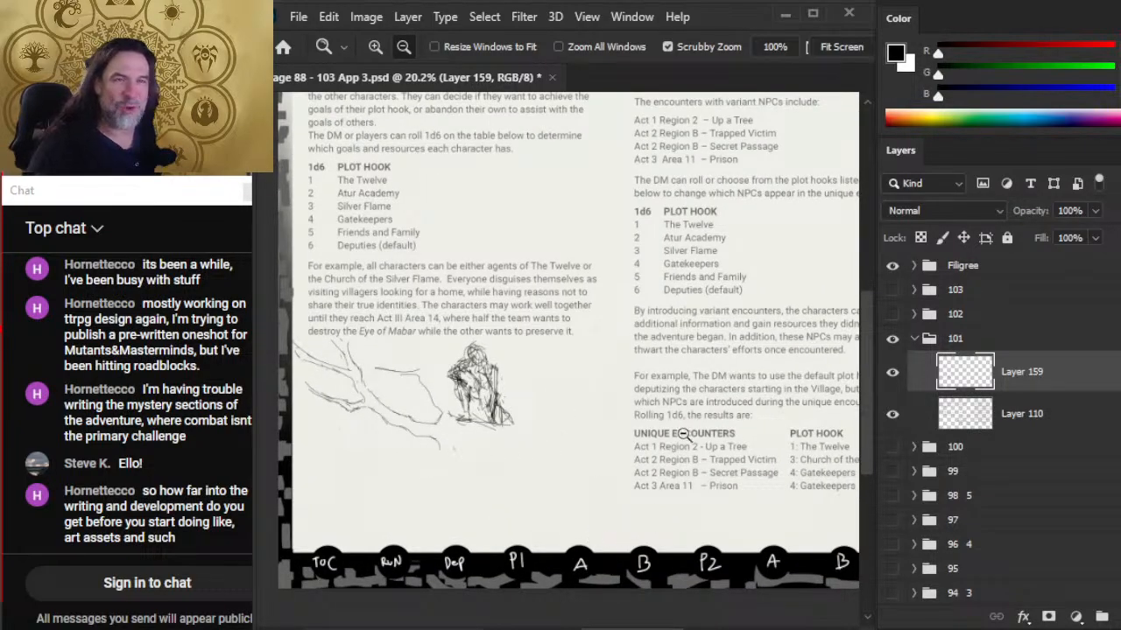
left_click_drag(679, 403, 592, 403)
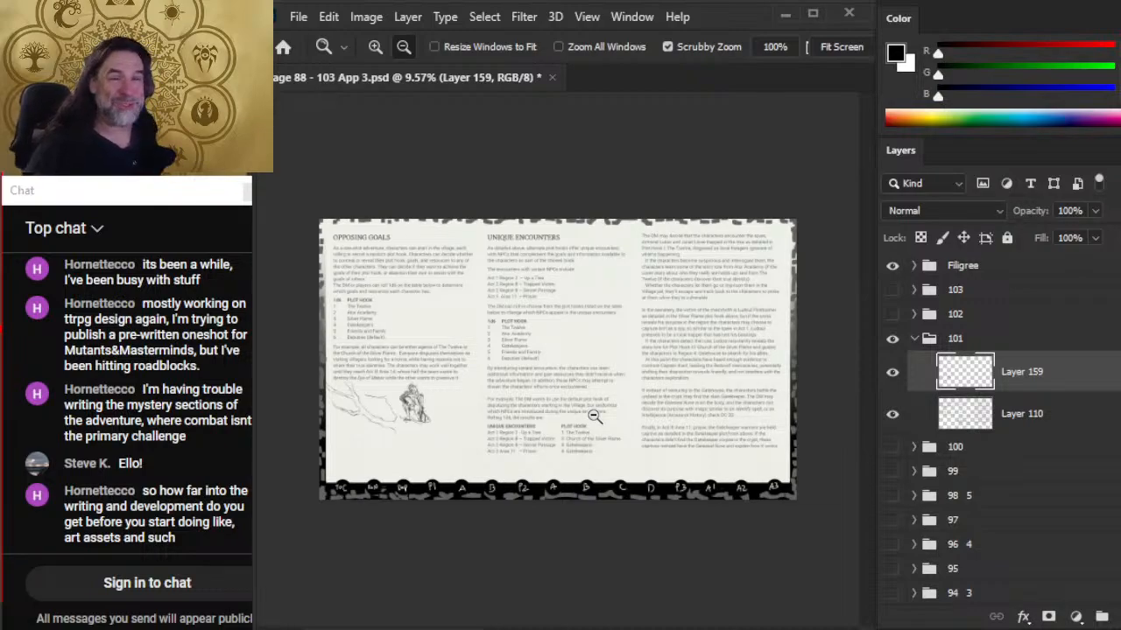
key("v")
mouse_move(458, 453)
left_mouse_down()
mouse_move(438, 433)
mouse_move(435, 443)
left_mouse_up()
key("l")
right_click(363, 410)
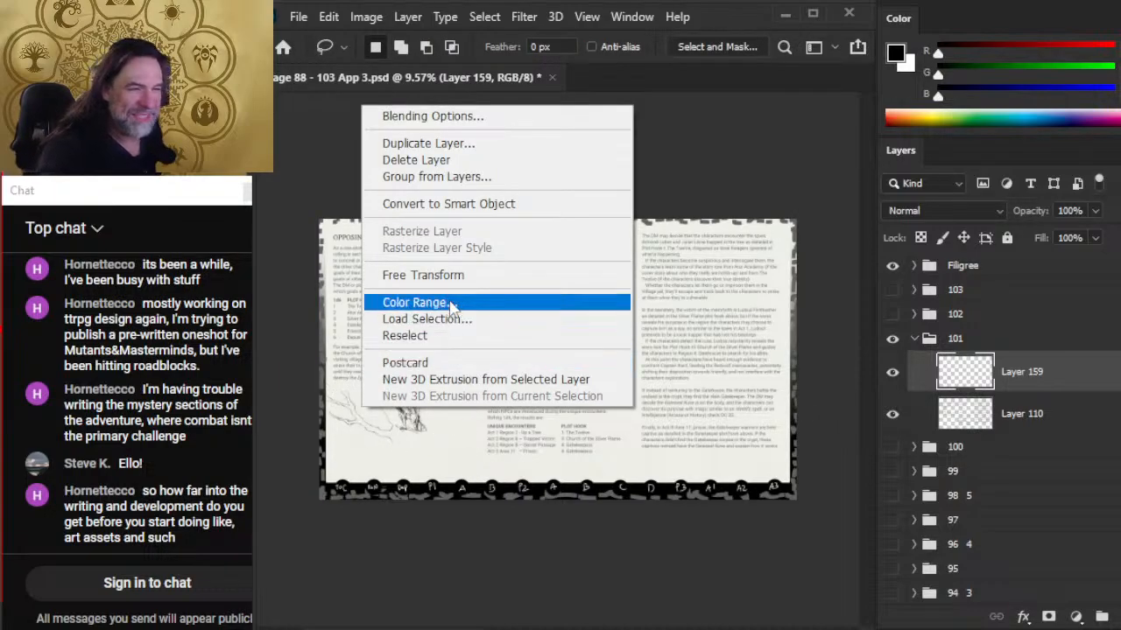
left_click(412, 276)
mouse_move(318, 419)
left_mouse_down()
mouse_move(355, 420)
mouse_move(350, 428)
left_mouse_up()
key("Return")
key("v")
mouse_move(582, 416)
left_mouse_down()
mouse_move(545, 400)
mouse_move(563, 400)
left_mouse_up()
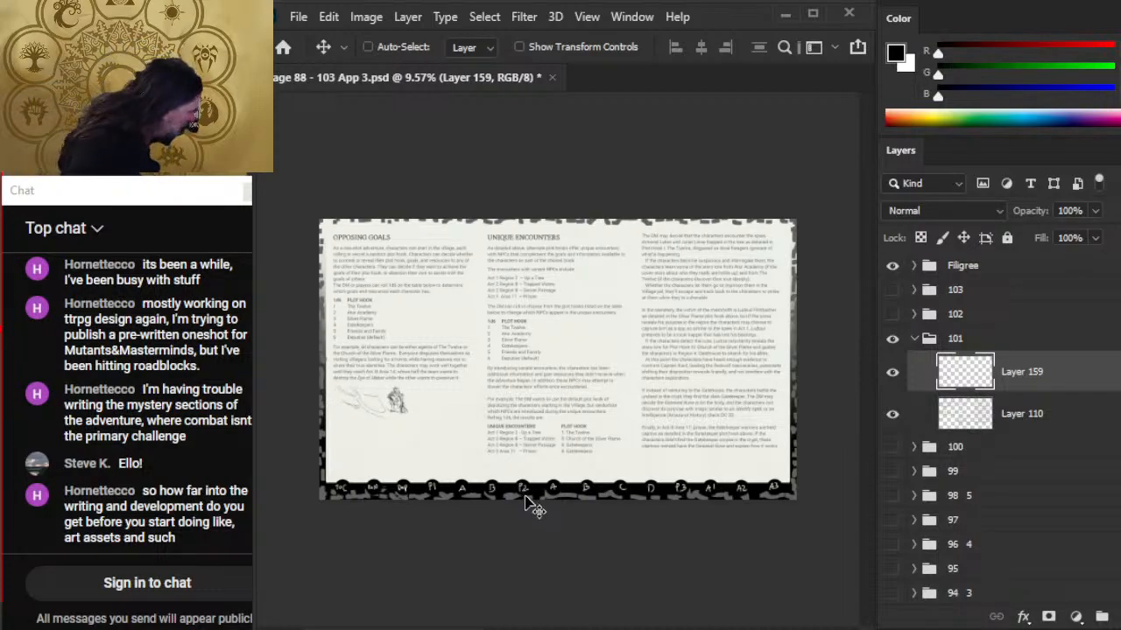
- Sketch a twig rising in front of the figure and extend the branch's edges beneath its feet
key("z")
mouse_move(343, 417)
left_mouse_down()
mouse_move(497, 445)
mouse_move(506, 465)
left_mouse_up()
key("b")
left_click_drag(487, 408, 429, 317)
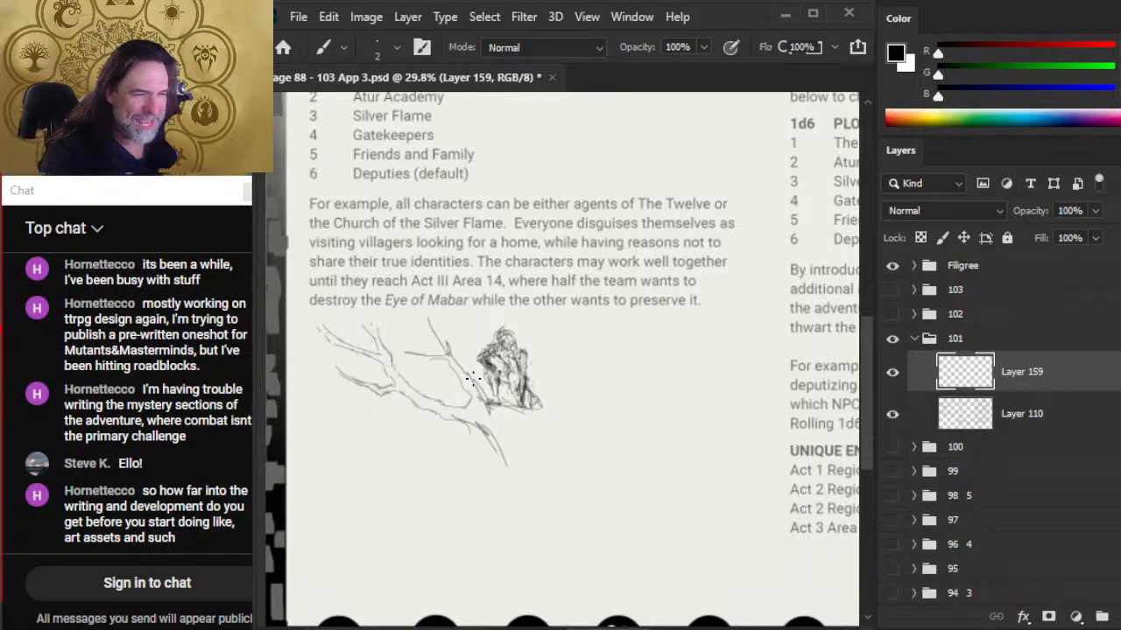
left_click_drag(450, 357, 431, 319)
mouse_move(473, 383)
left_mouse_down()
mouse_move(504, 418)
mouse_move(481, 400)
mouse_move(552, 415)
mouse_move(565, 446)
mouse_move(377, 501)
mouse_move(359, 298)
mouse_move(455, 337)
mouse_move(471, 382)
mouse_move(569, 433)
mouse_move(568, 448)
left_mouse_up()
- Lasso the branch, move it up closer to the figure, and deselect it
key("l")
left_click_drag(500, 455, 513, 458)
key("ctrl+d")
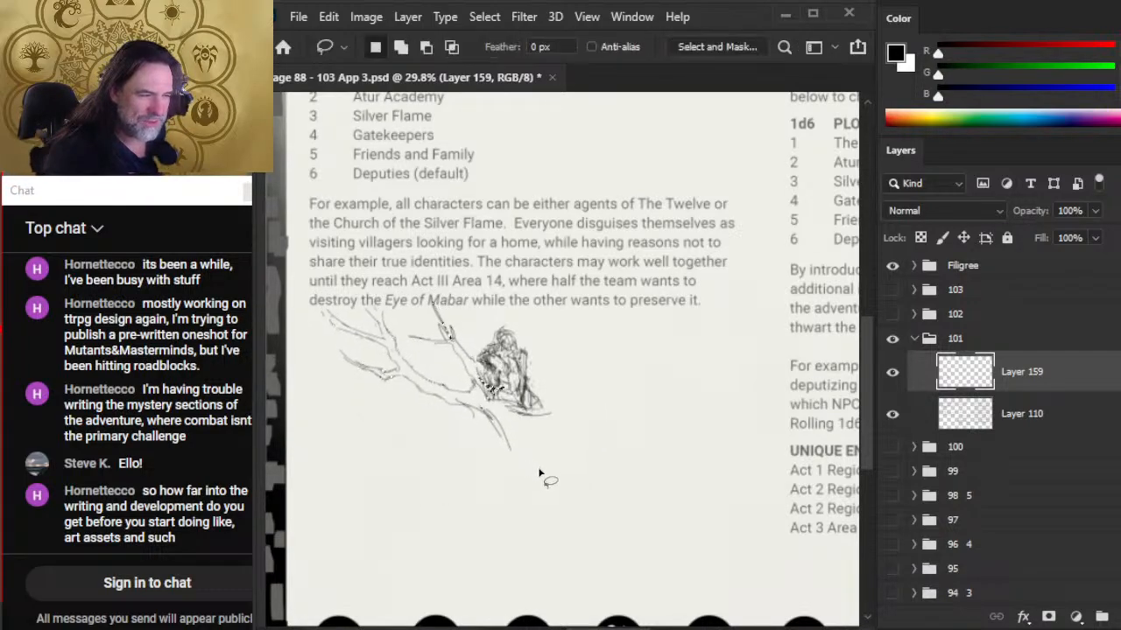
- Extend the branch's upper and lower edges diagonally down to the right past the figure
key("b")
mouse_move(512, 410)
left_mouse_down()
mouse_move(567, 429)
mouse_move(496, 416)
mouse_move(551, 459)
mouse_move(555, 431)
mouse_move(528, 417)
mouse_move(587, 445)
left_mouse_up()
left_click_drag(517, 436, 588, 493)
left_click_drag(571, 435, 639, 492)
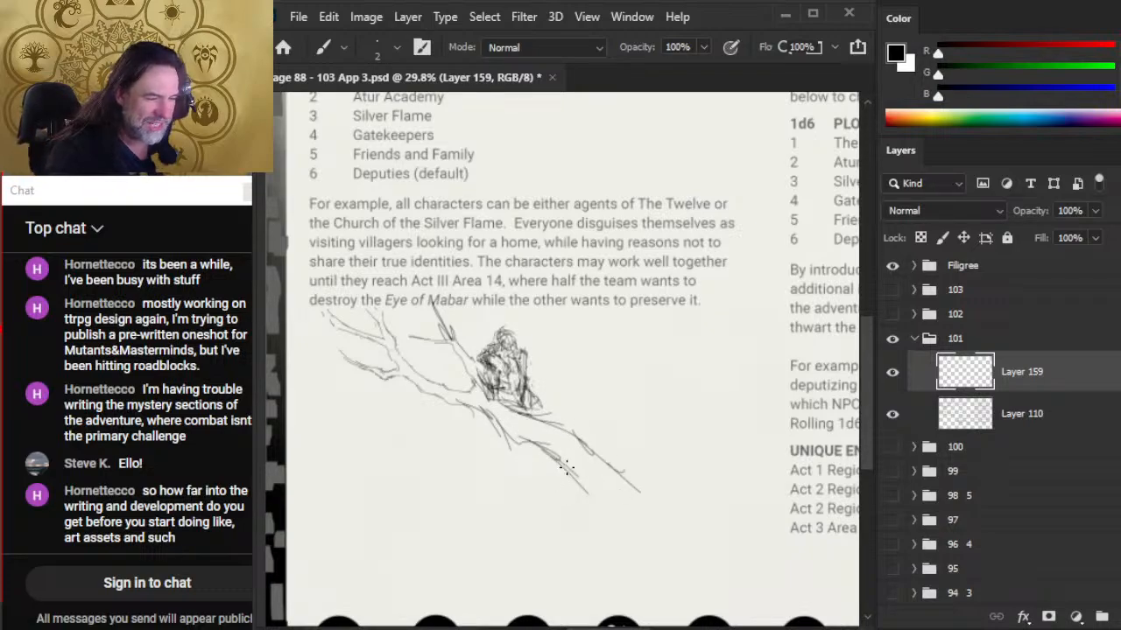
left_click_drag(565, 468, 597, 519)
key("e")
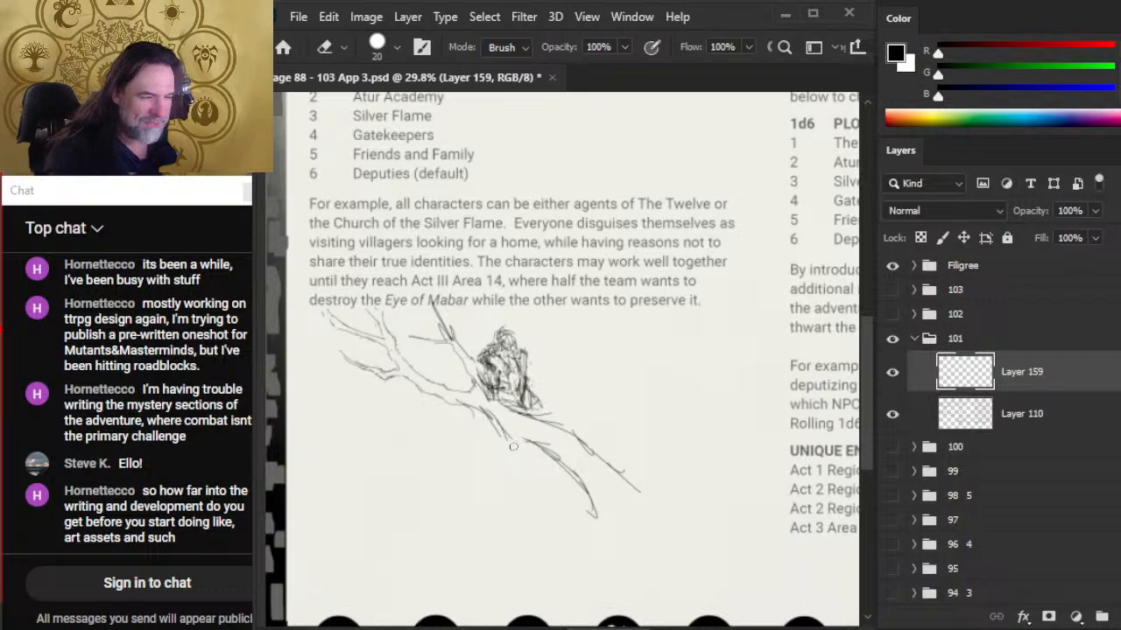
- Sketch a thin twig beneath the branch and a second, smaller figure sitting on the branch behind the first
key("b")
mouse_move(513, 436)
left_mouse_down()
mouse_move(445, 441)
mouse_move(539, 437)
left_mouse_up()
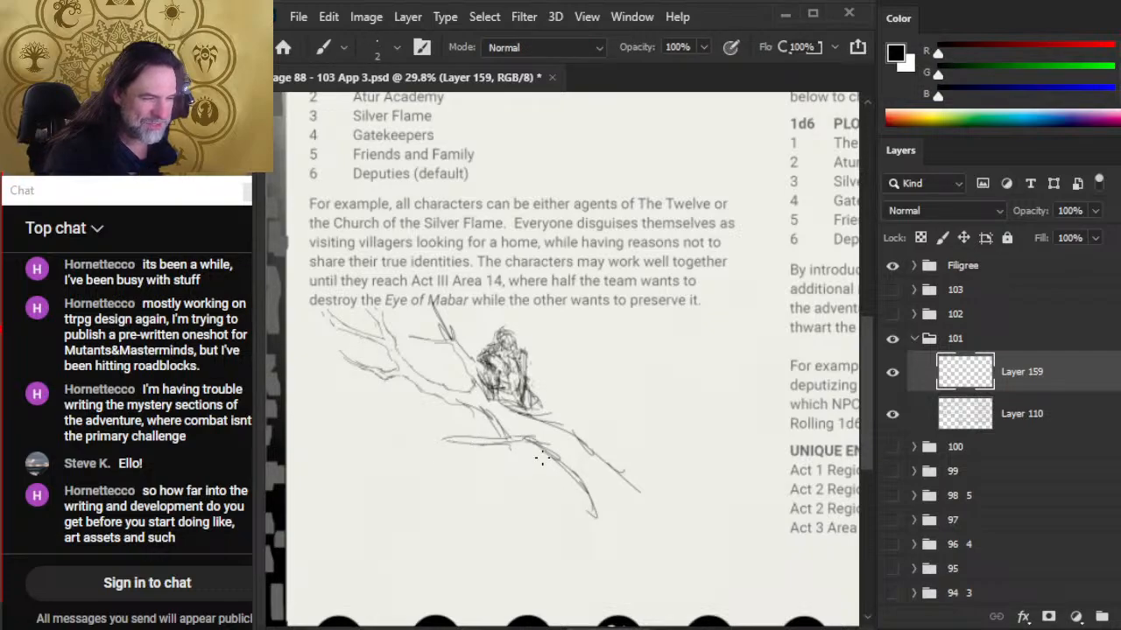
mouse_move(478, 413)
left_mouse_down()
mouse_move(518, 429)
mouse_move(562, 421)
mouse_move(580, 385)
mouse_move(568, 358)
mouse_move(588, 410)
mouse_move(573, 391)
mouse_move(553, 425)
mouse_move(590, 412)
mouse_move(588, 436)
mouse_move(589, 407)
mouse_move(571, 394)
mouse_move(592, 388)
mouse_move(593, 373)
left_mouse_up()
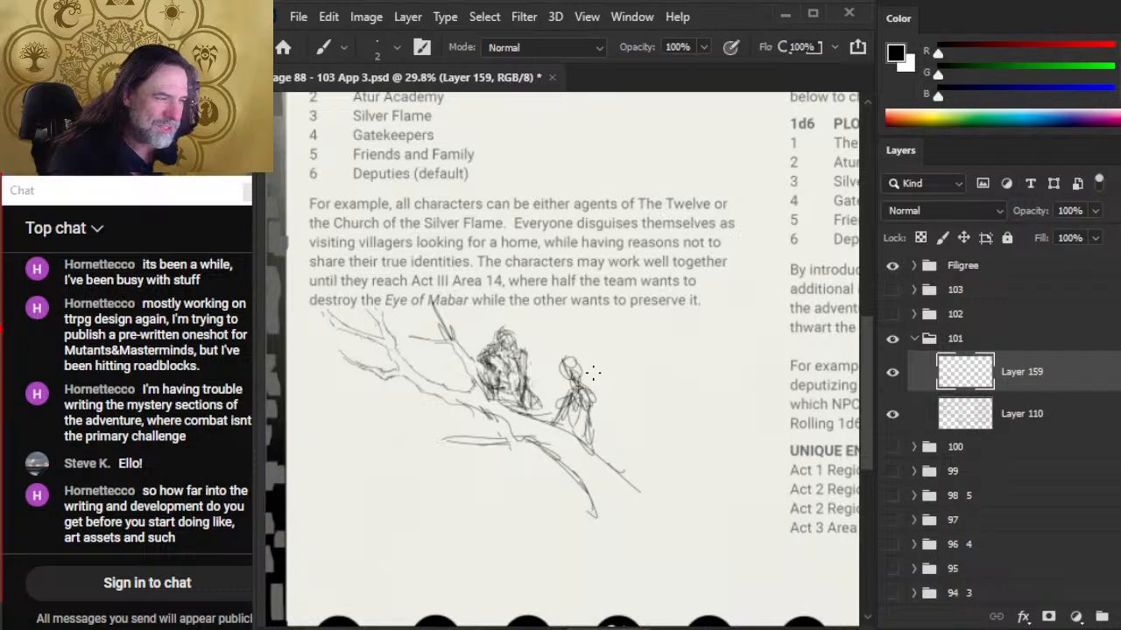
- Sketch both edges of a tall tree trunk behind the second figure, running from below the text to the page's bottom
left_click_drag(608, 462, 612, 322)
left_click_drag(618, 332, 616, 399)
left_click_drag(603, 307, 606, 340)
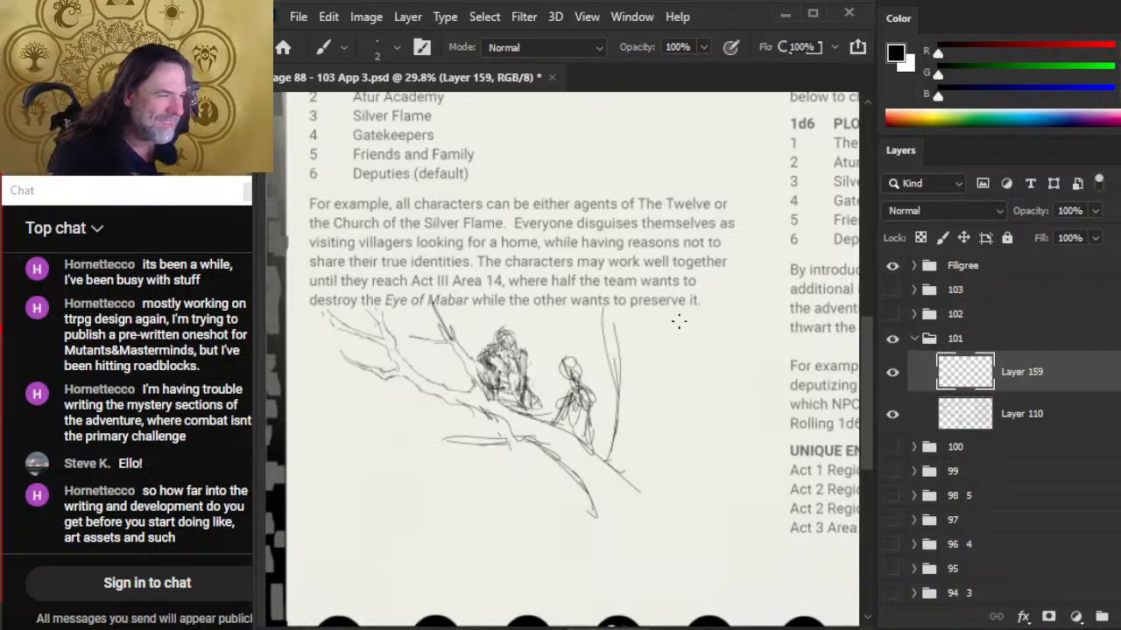
left_click_drag(700, 317, 690, 411)
left_click_drag(695, 360, 688, 466)
left_click_drag(707, 389, 693, 478)
left_click_drag(701, 506, 696, 413)
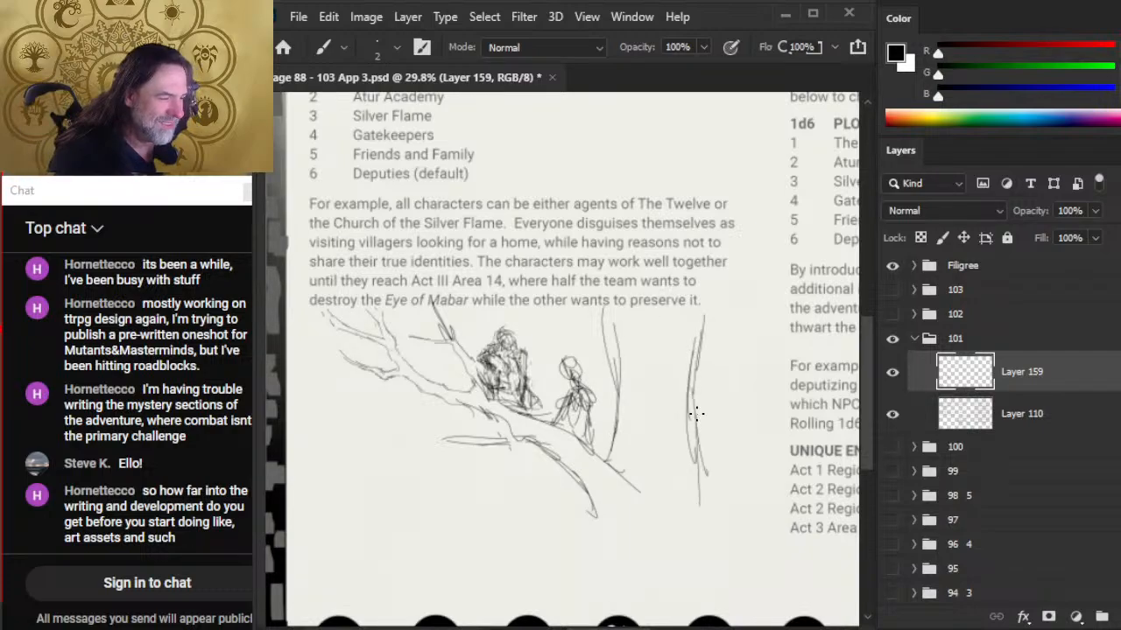
left_click_drag(698, 480, 701, 615)
left_click_drag(597, 508, 610, 609)
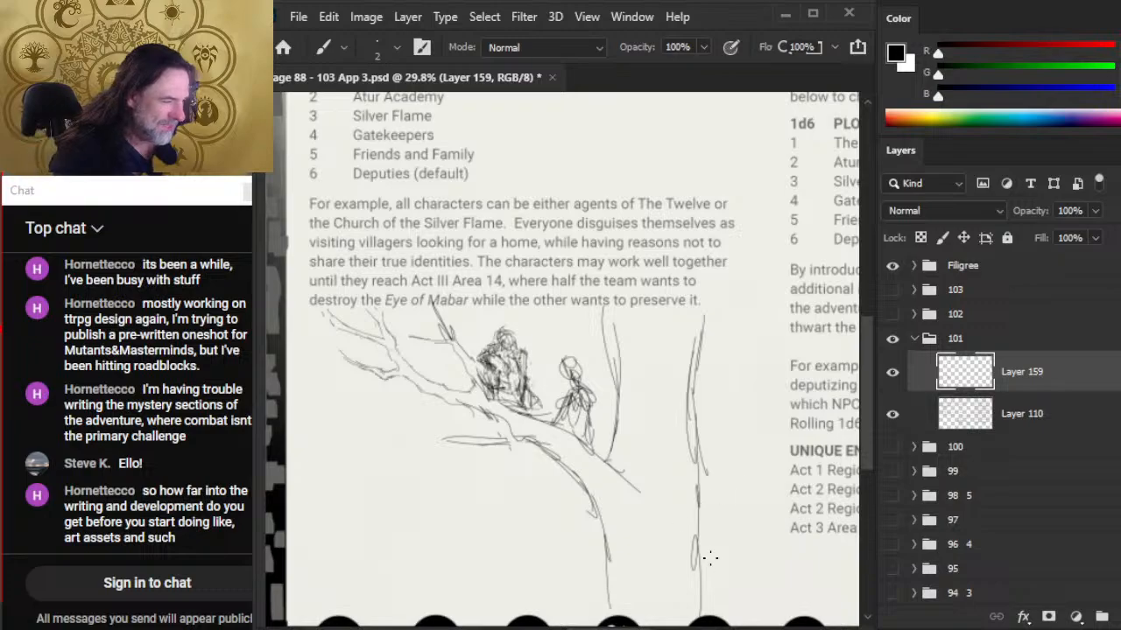
- Sketch short side twigs branching off the trunk's right edge and near the top of its left edge
mouse_move(693, 588)
left_mouse_down()
mouse_move(726, 534)
mouse_move(758, 525)
left_mouse_up()
mouse_move(702, 503)
left_mouse_down()
mouse_move(741, 497)
mouse_move(728, 504)
left_mouse_up()
left_click_drag(716, 510, 759, 459)
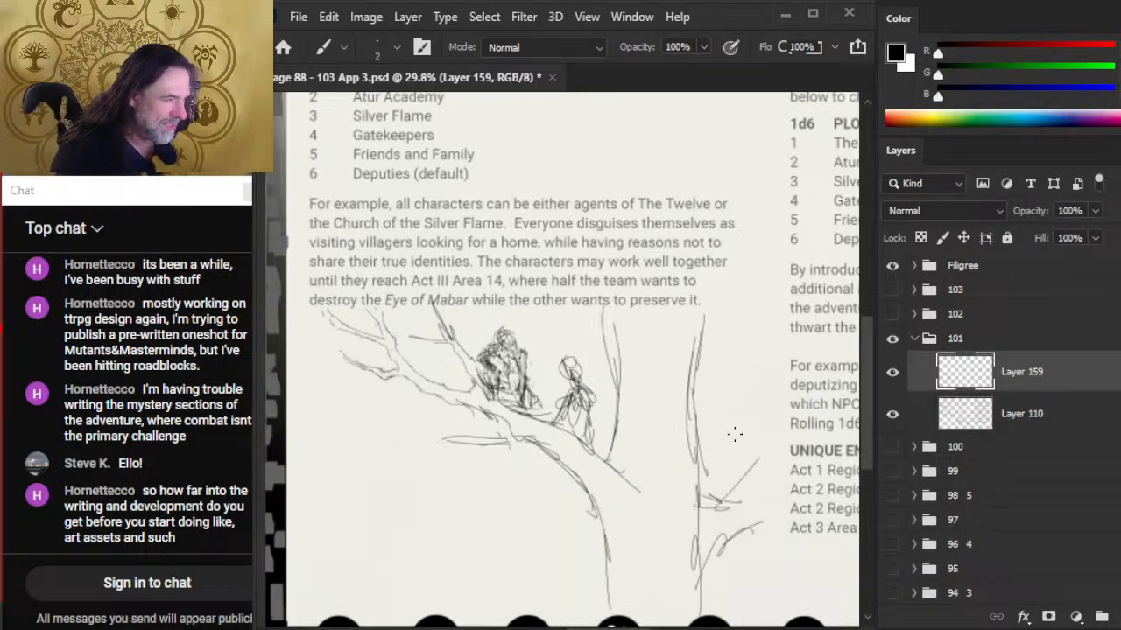
mouse_move(699, 418)
left_mouse_down()
mouse_move(755, 376)
mouse_move(725, 368)
left_mouse_up()
left_click_drag(712, 378, 744, 364)
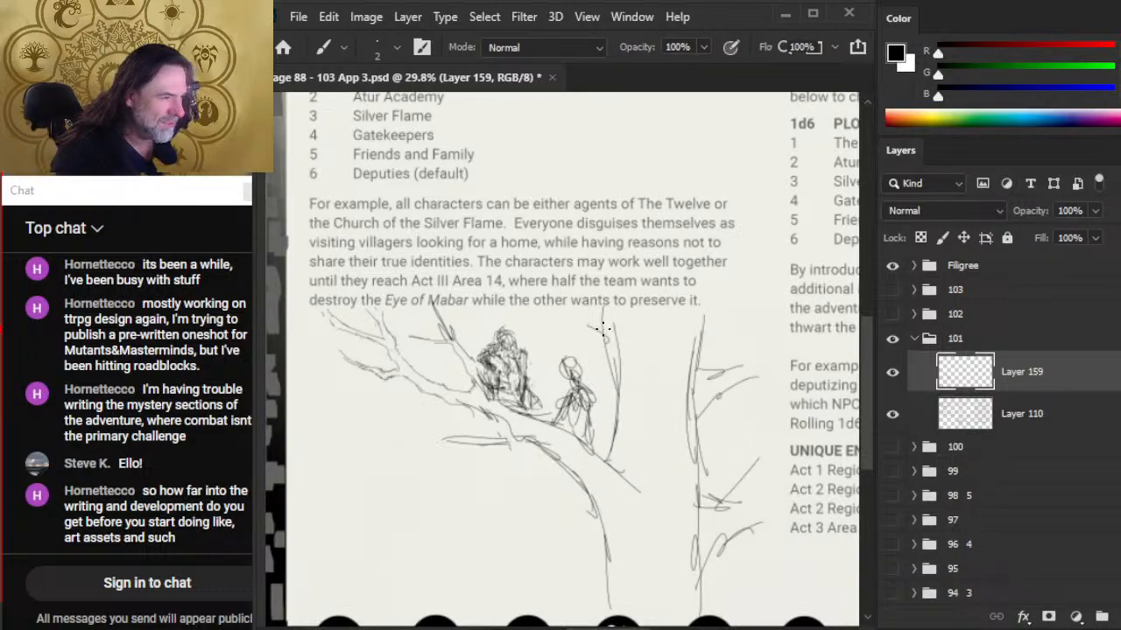
left_click_drag(603, 330, 584, 327)
left_click_drag(730, 329, 716, 335)
- Move the whole tree sketch down and to the left, toward the page's lower corner
key("z")
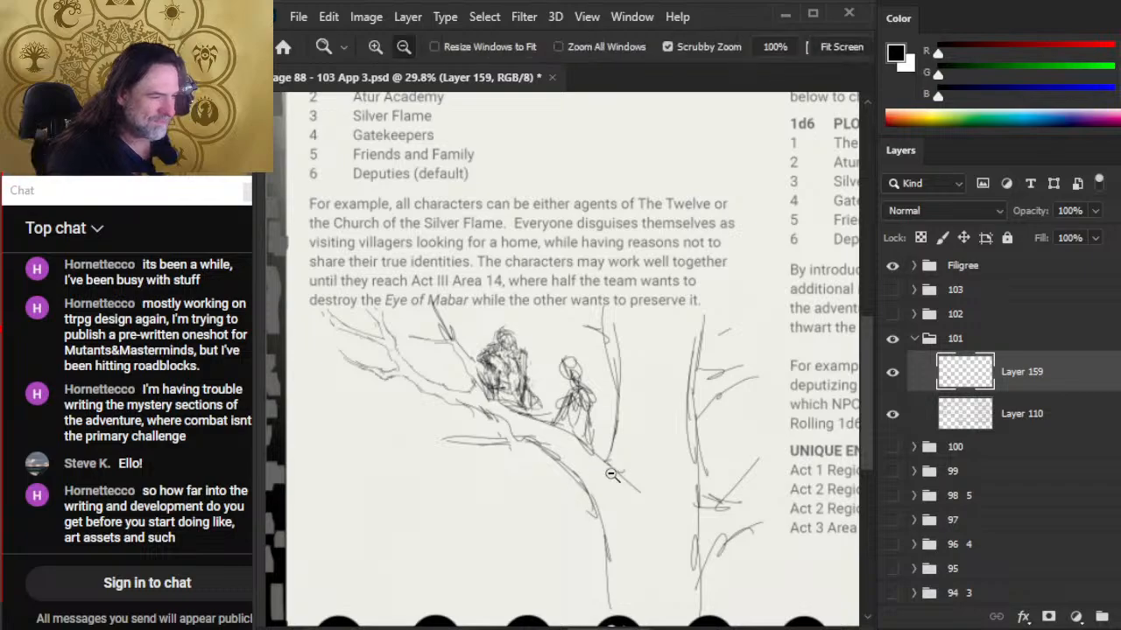
scroll(611, 473, "down", 2)
key("v")
left_click_drag(612, 400, 580, 423)
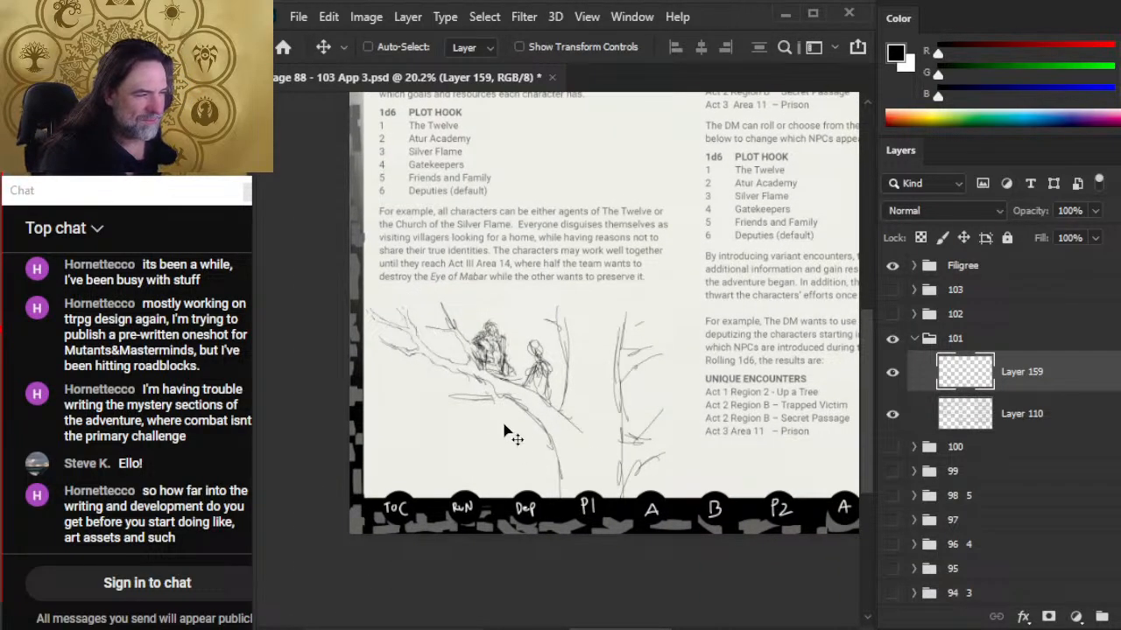
key("l")
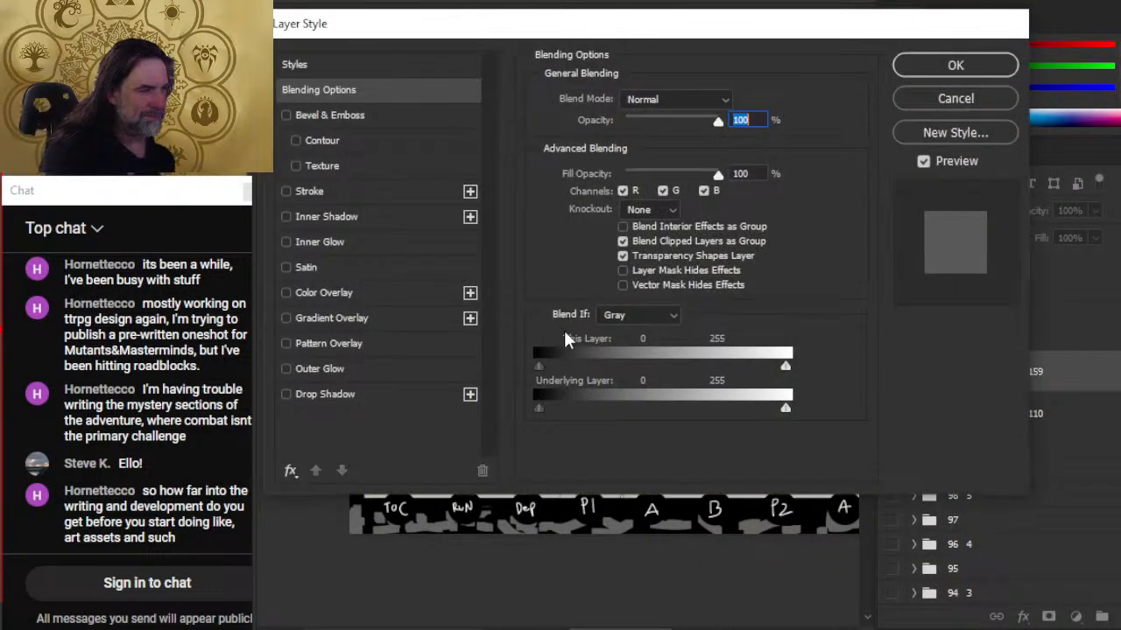
- Refine the top of the trunk's left edge and extend its upper limb leftward just below the text
key("Escape")
key("b")
mouse_move(562, 337)
left_mouse_down()
mouse_move(551, 302)
mouse_move(560, 326)
left_mouse_up()
key("e")
key("b")
mouse_move(560, 287)
left_mouse_down()
mouse_move(529, 303)
mouse_move(567, 317)
left_mouse_up()
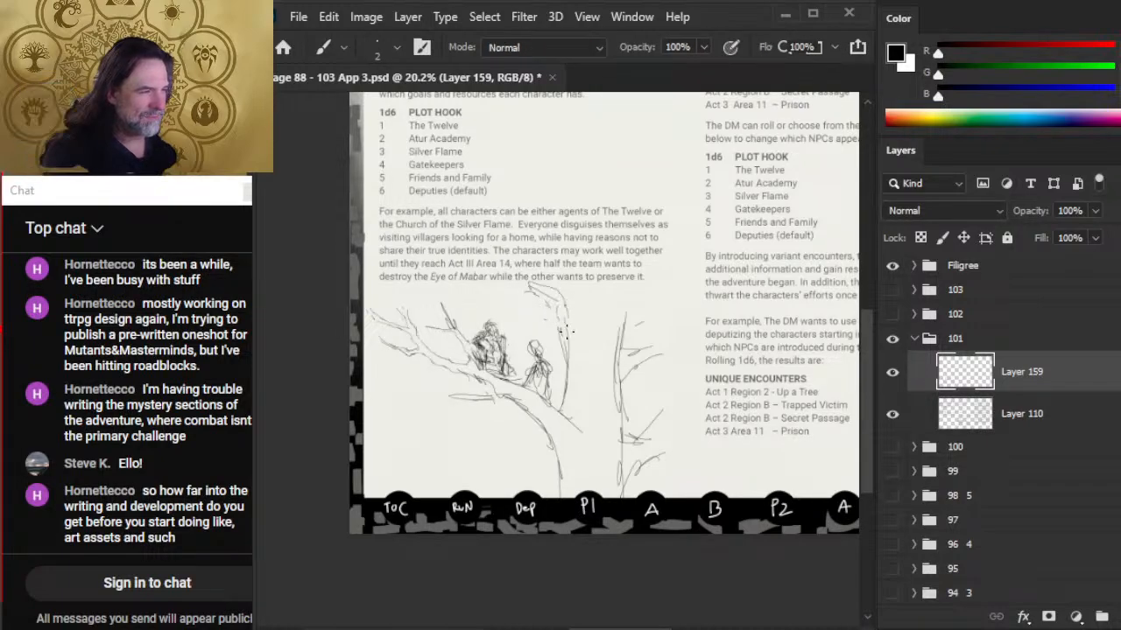
mouse_move(525, 285)
left_mouse_down()
mouse_move(565, 319)
mouse_move(509, 280)
left_mouse_up()
- Sketch loose wavy foliage outlines below the branch and beside the trunk's base
mouse_move(371, 433)
left_mouse_down()
mouse_move(392, 440)
mouse_move(414, 424)
mouse_move(431, 443)
mouse_move(465, 441)
mouse_move(473, 455)
mouse_move(543, 479)
left_mouse_up()
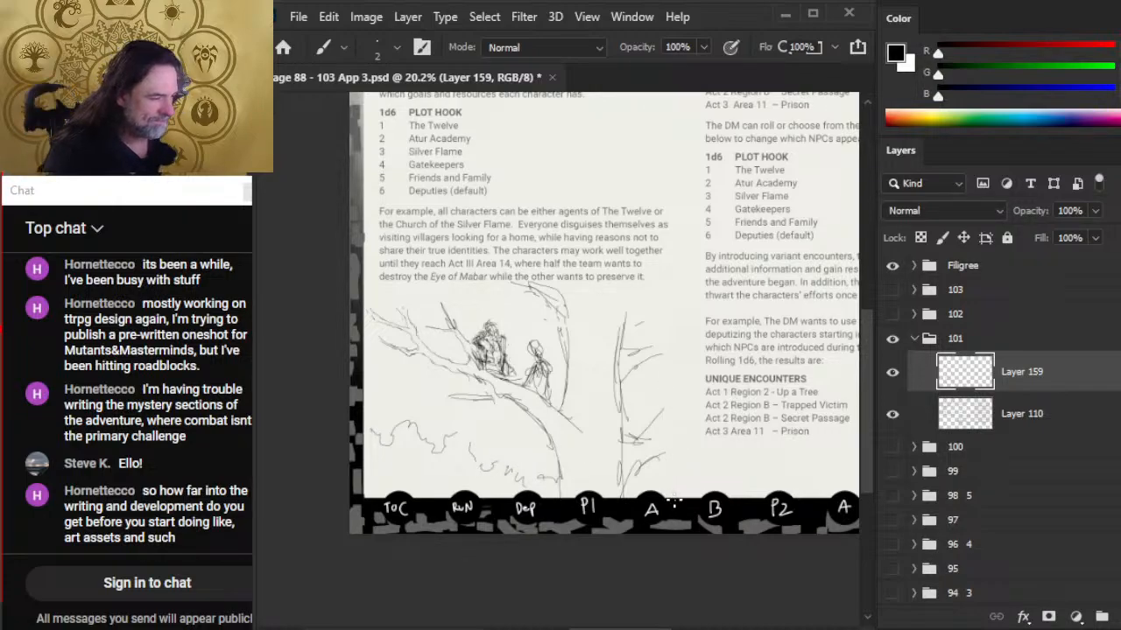
mouse_move(674, 503)
left_mouse_down()
mouse_move(702, 473)
mouse_move(720, 477)
mouse_move(632, 480)
left_mouse_up()
key("e")
key("b")
- Sketch a longer upward-curving limb off the lower part of the trunk's right edge, reworking the twigs there
mouse_move(650, 443)
left_mouse_down()
mouse_move(644, 413)
mouse_move(642, 442)
mouse_move(644, 432)
mouse_move(623, 445)
mouse_move(647, 458)
mouse_move(663, 436)
left_mouse_up()
key("e")
key("b")
key("e")
key("b")
mouse_move(623, 486)
left_mouse_down()
mouse_move(655, 445)
mouse_move(653, 423)
mouse_move(684, 405)
left_mouse_up()
key("e")
key("b")
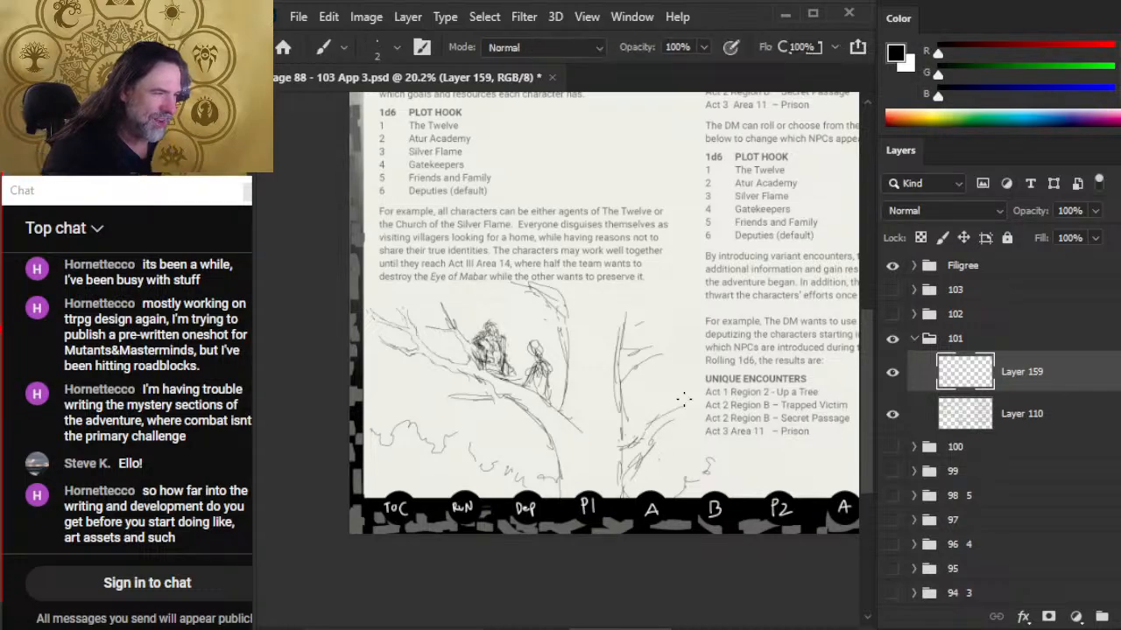
- Clean up the middle of the trunk's right edge and redraw the twigs branching from it
key("e")
left_click_drag(627, 343, 619, 403)
key("b")
key("e")
key("b")
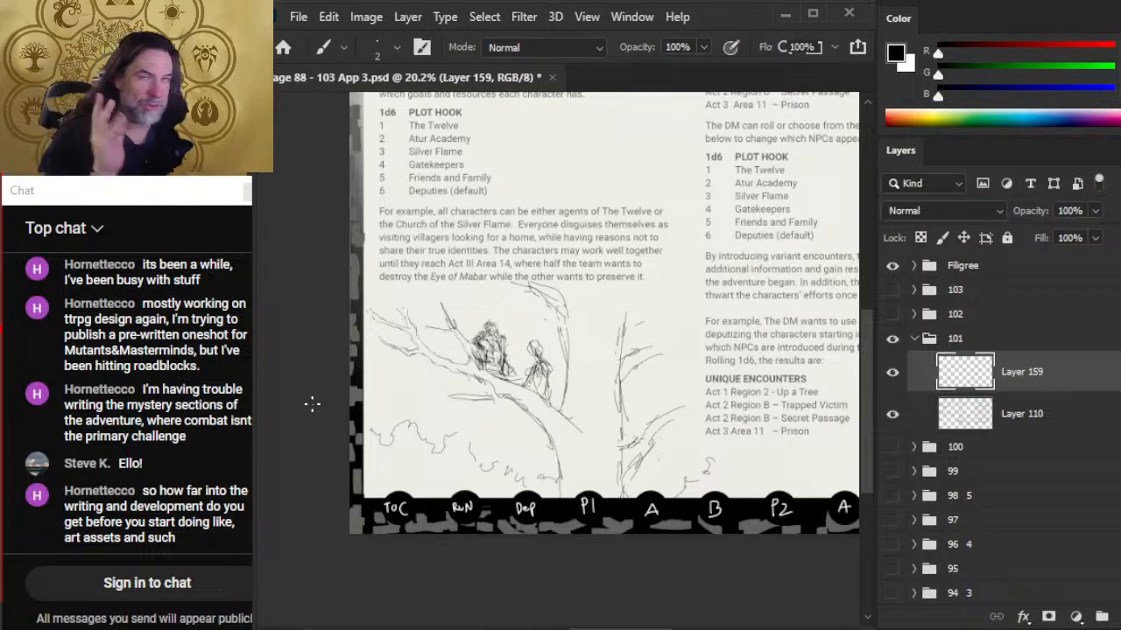
key("e")
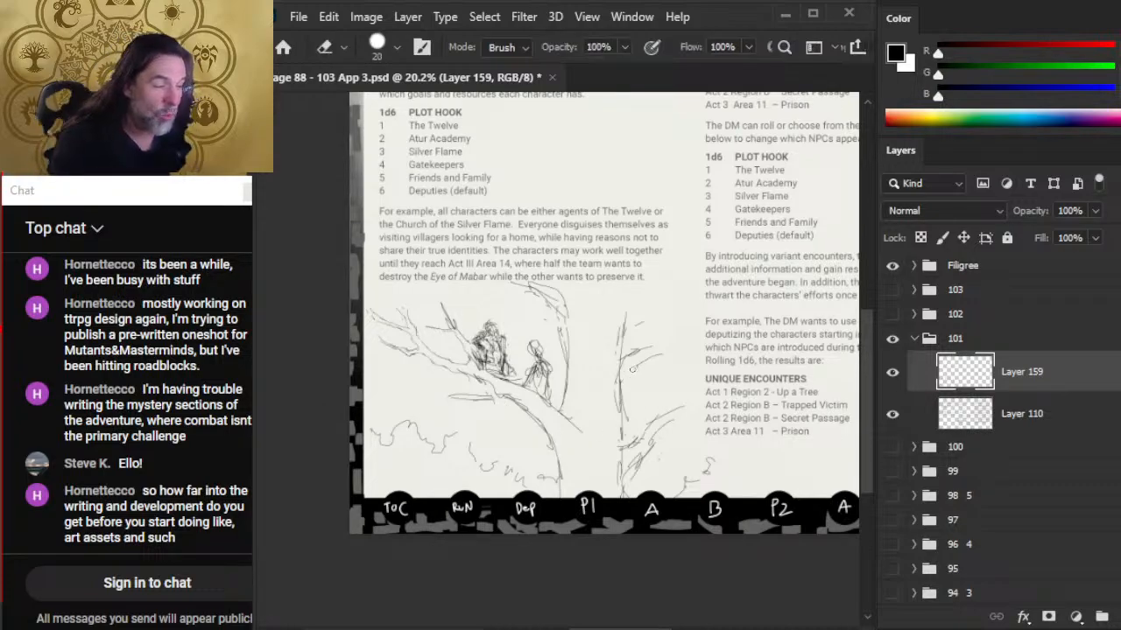
key("b")
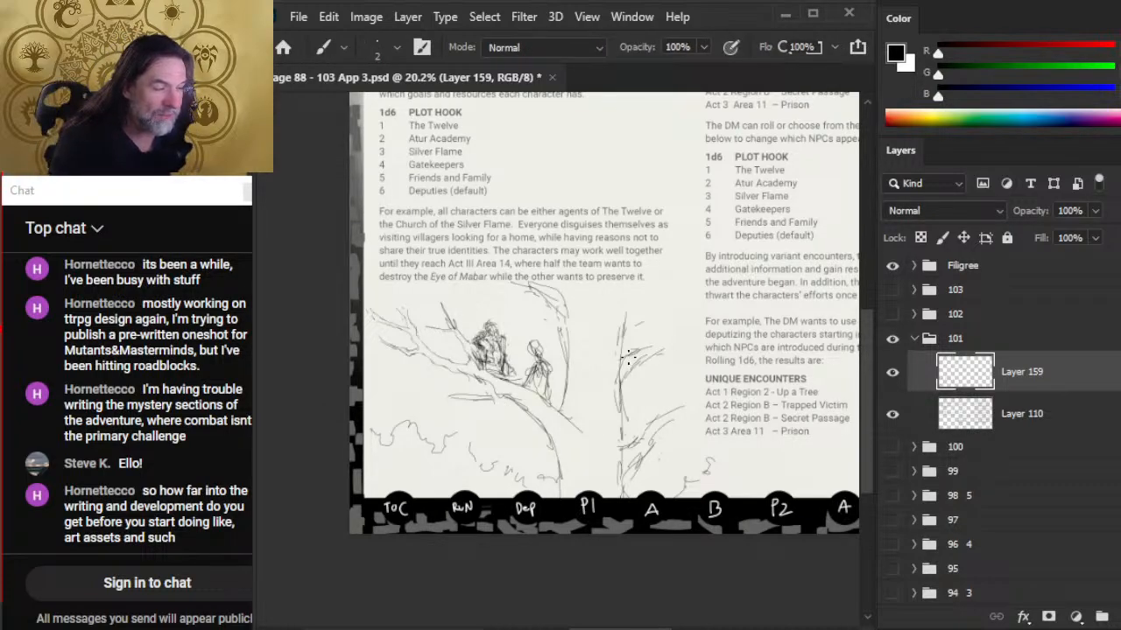
key("e")
key("b")
- Sketch forked limbs at the top of both trunk edges, just below the text
mouse_move(625, 336)
left_mouse_down()
mouse_move(632, 312)
mouse_move(670, 292)
mouse_move(620, 304)
left_mouse_up()
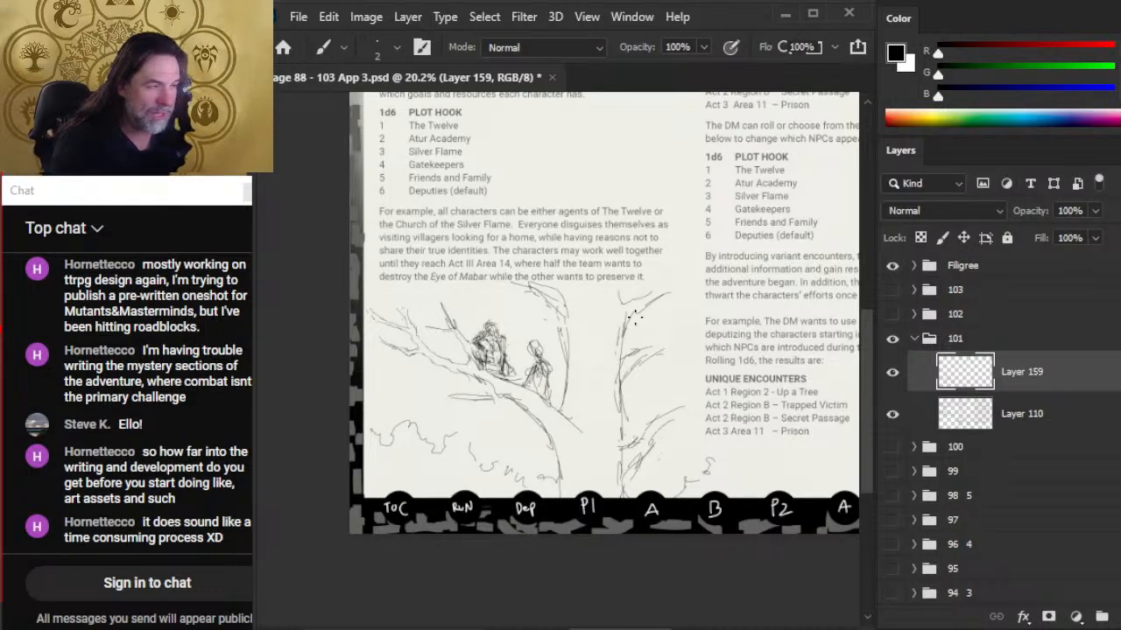
key("e")
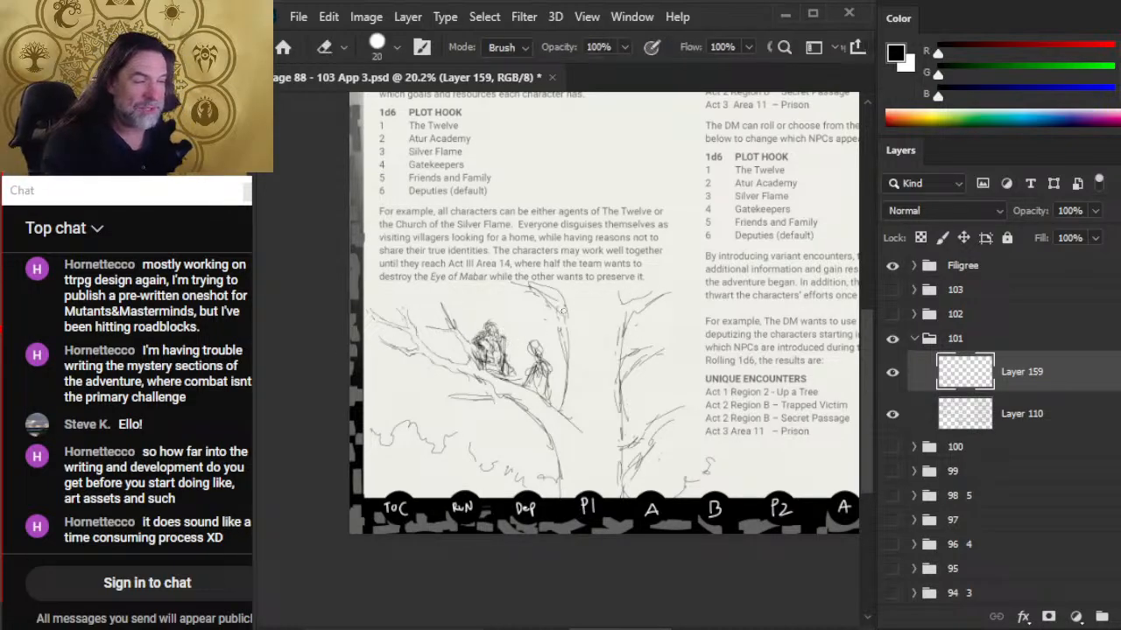
key("b")
left_click_drag(563, 331, 574, 305)
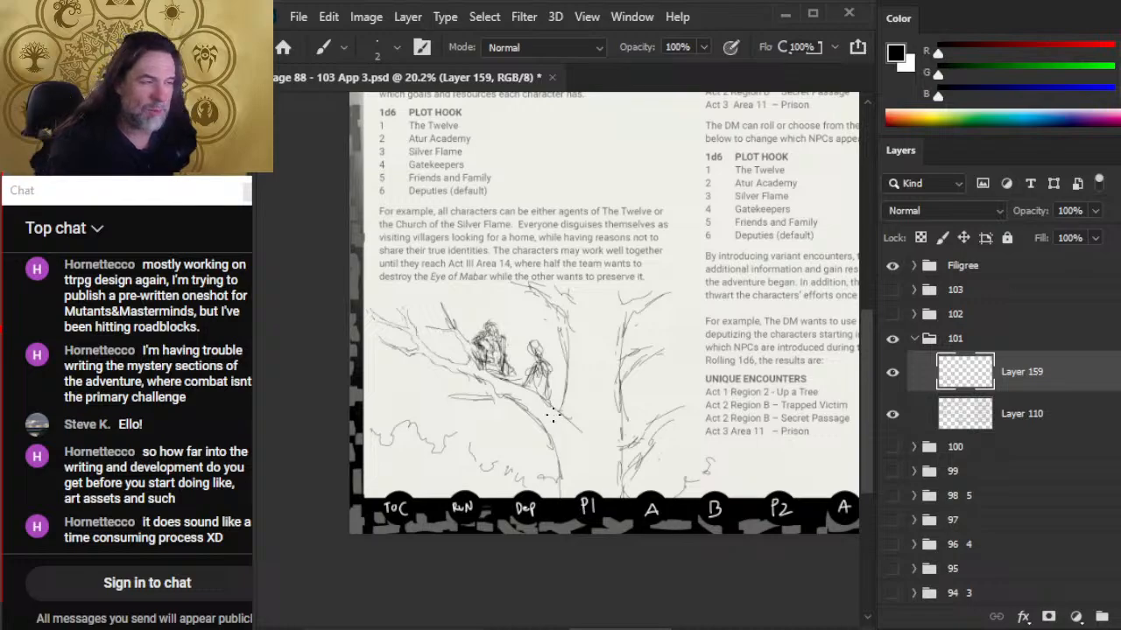
- Nudge the whole tree sketch slightly down and right, and touch up the upper-left limb near the text
key("v")
left_click_drag(620, 404, 627, 422)
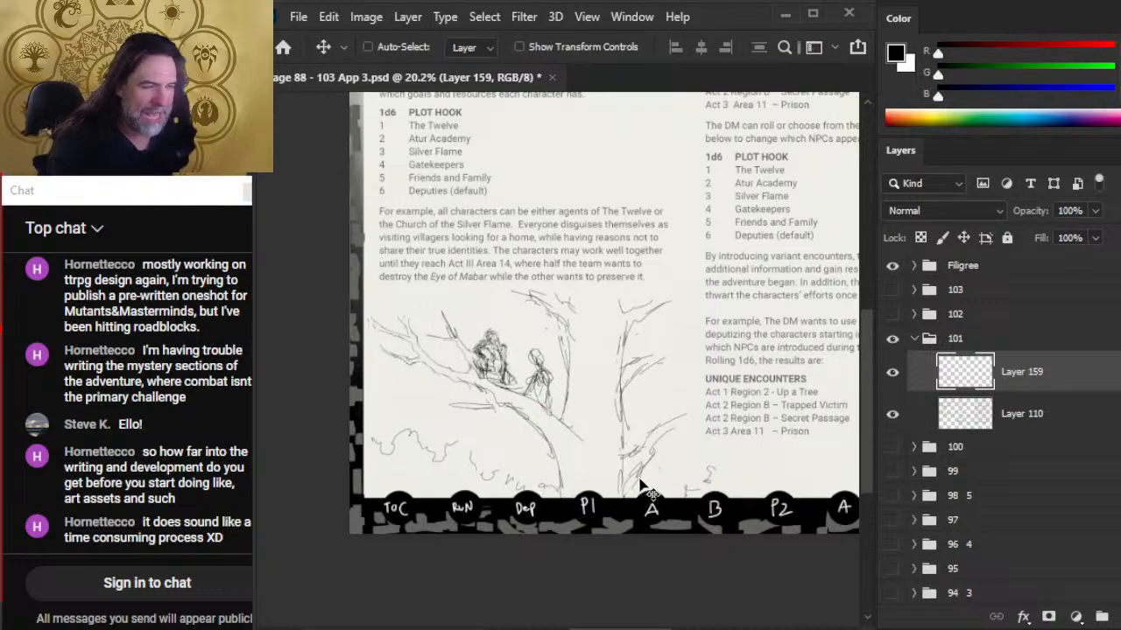
key("e")
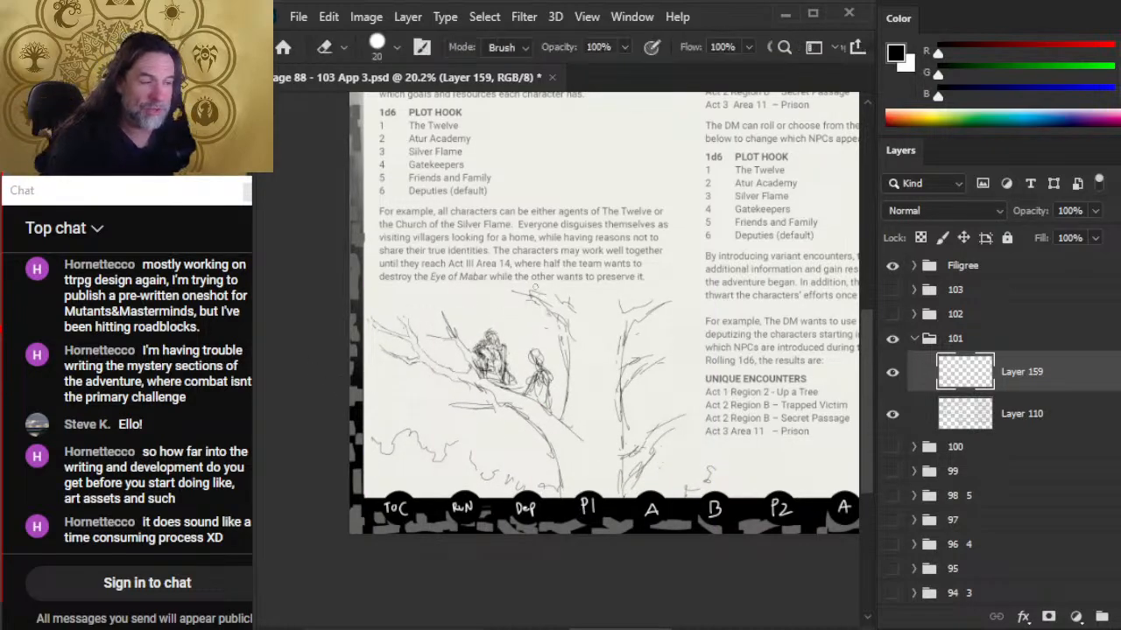
key("b")
left_click_drag(556, 303, 543, 295)
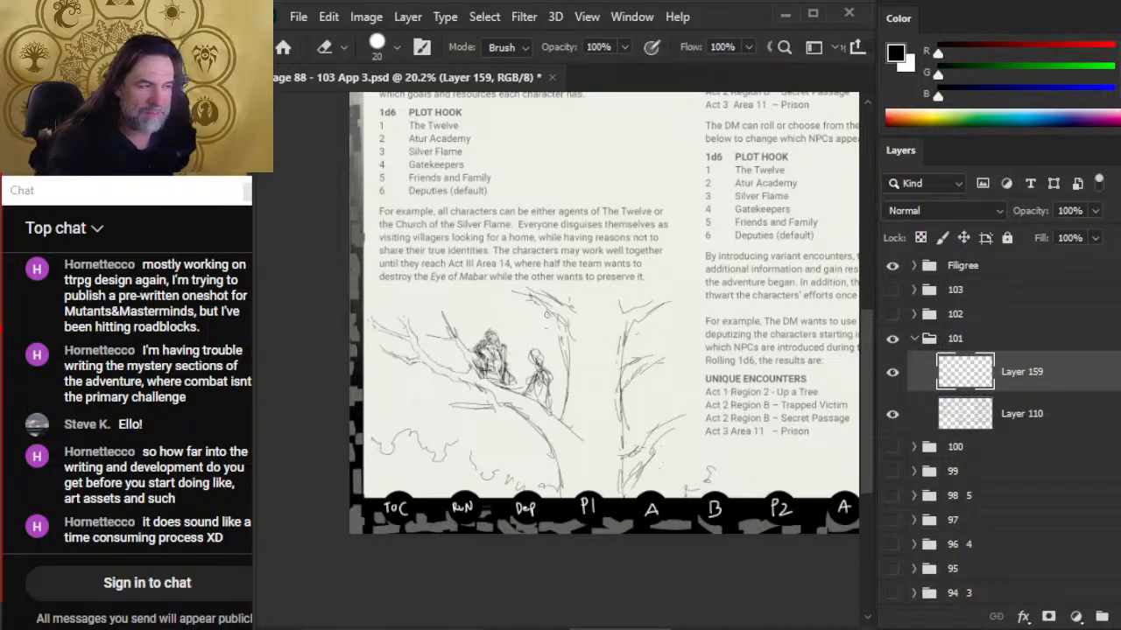
key("b")
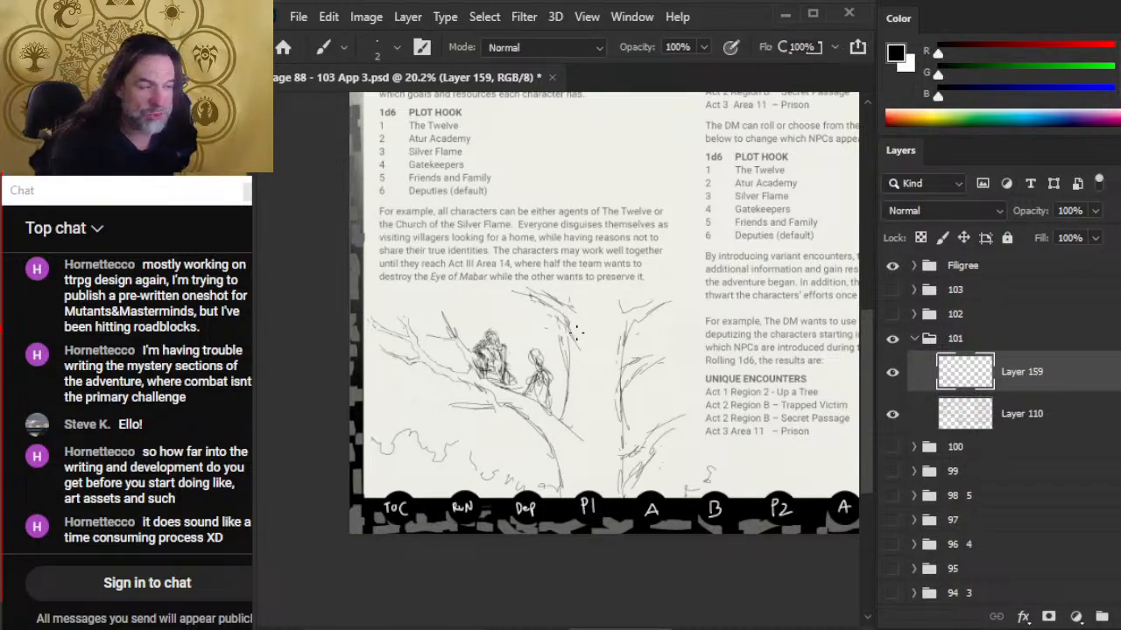
- Rework the trunk's upper-left limb with alternating erasing and strokes, extending it leftward above the seated figures
key("e")
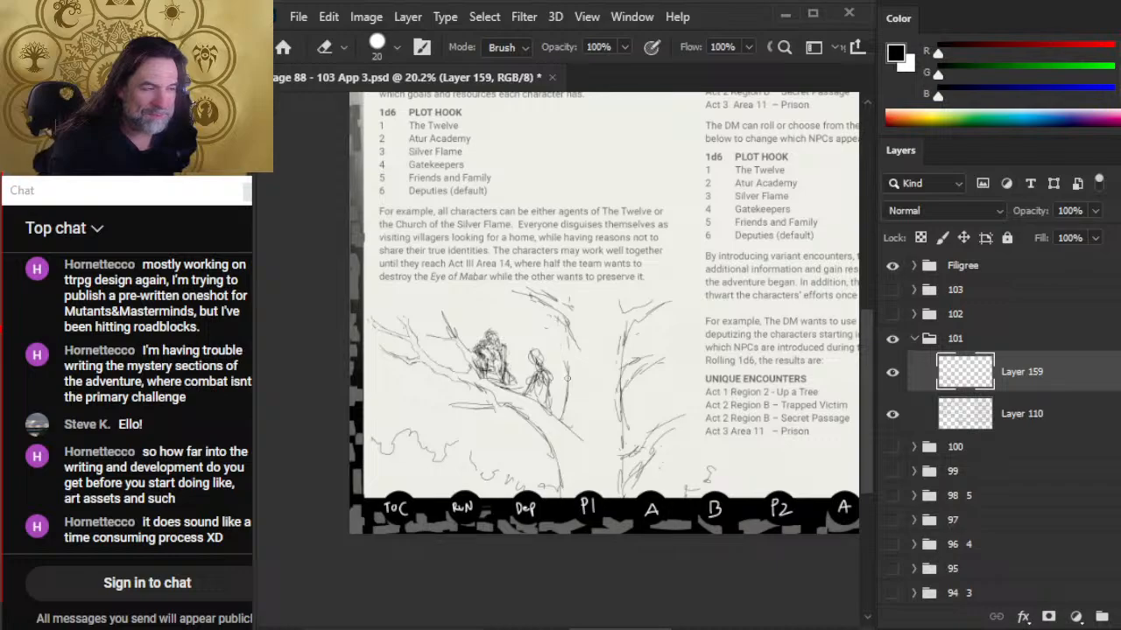
key("b")
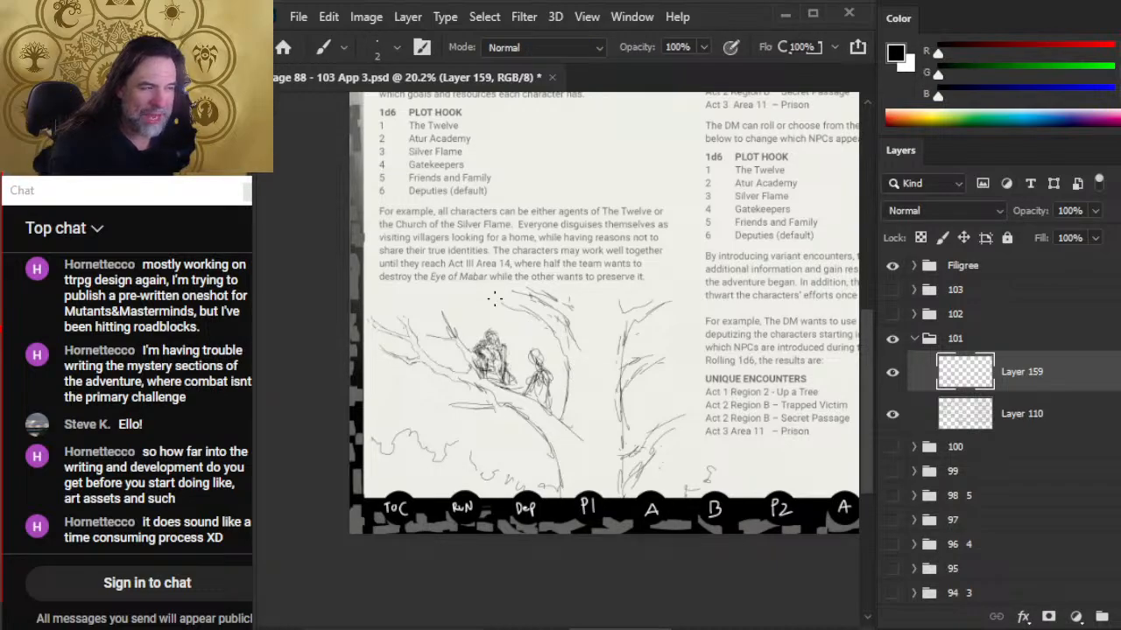
key("e")
key("b")
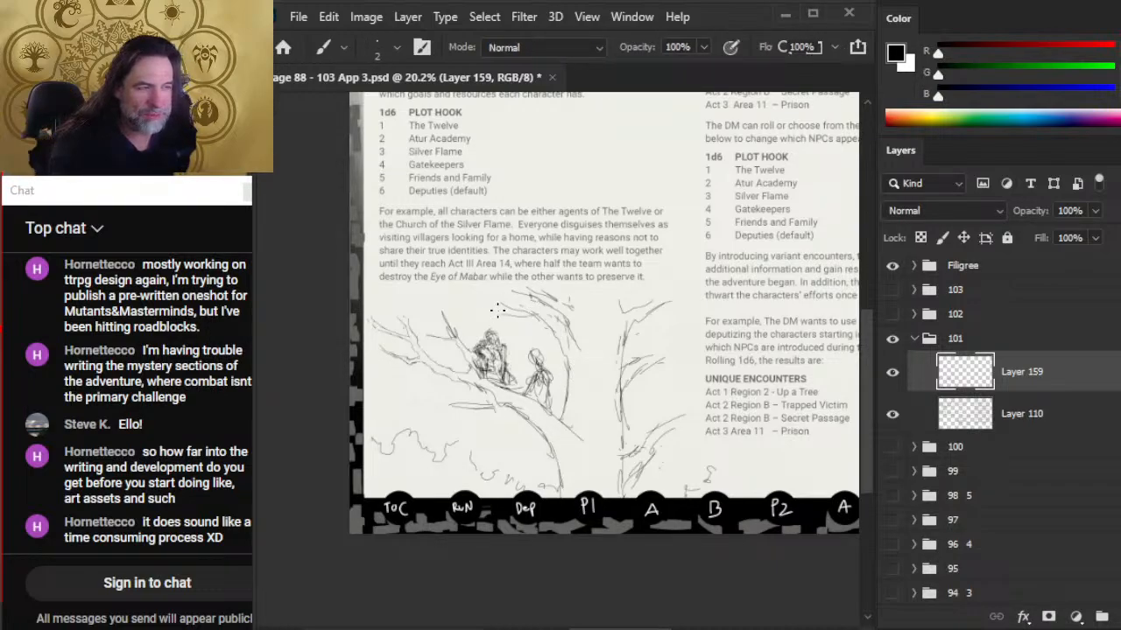
key("e")
key("b")
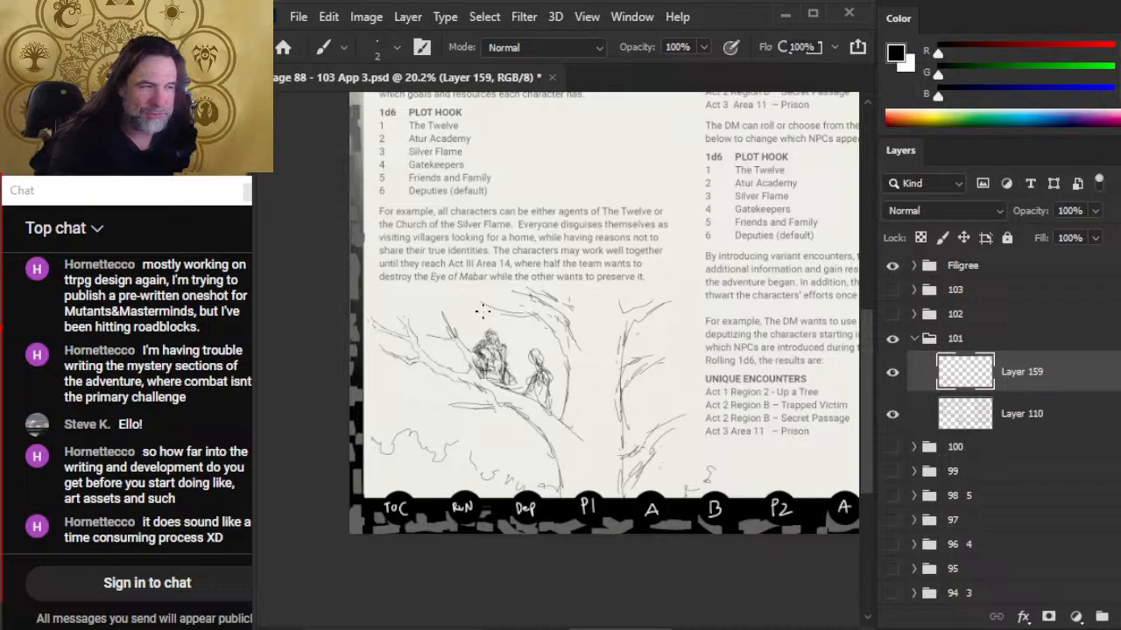
key("e")
key("b")
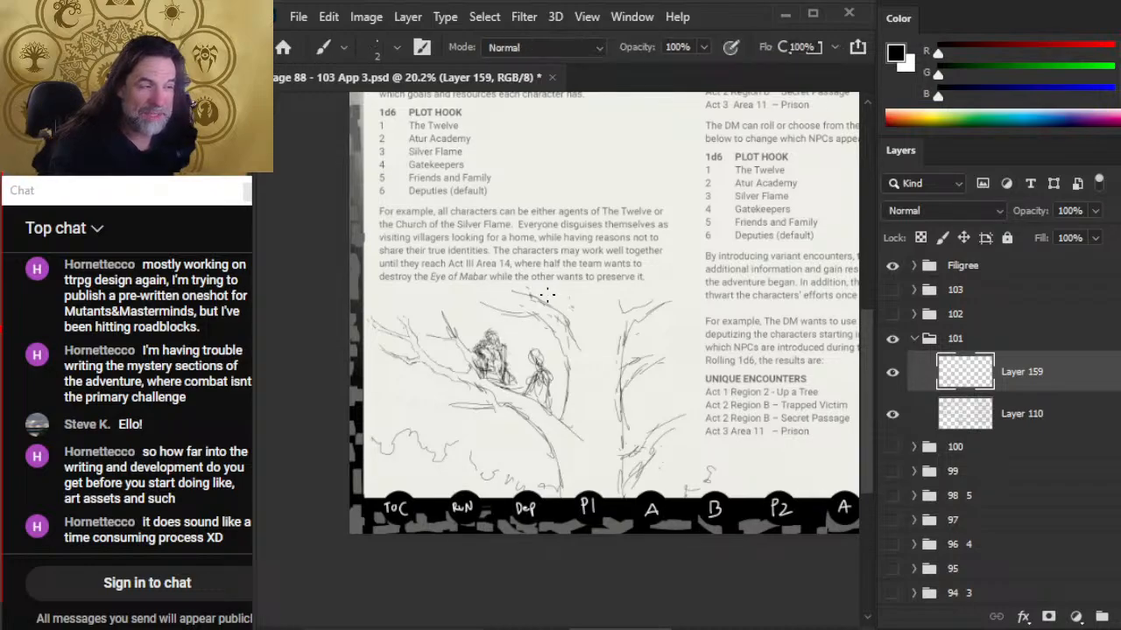
key("e")
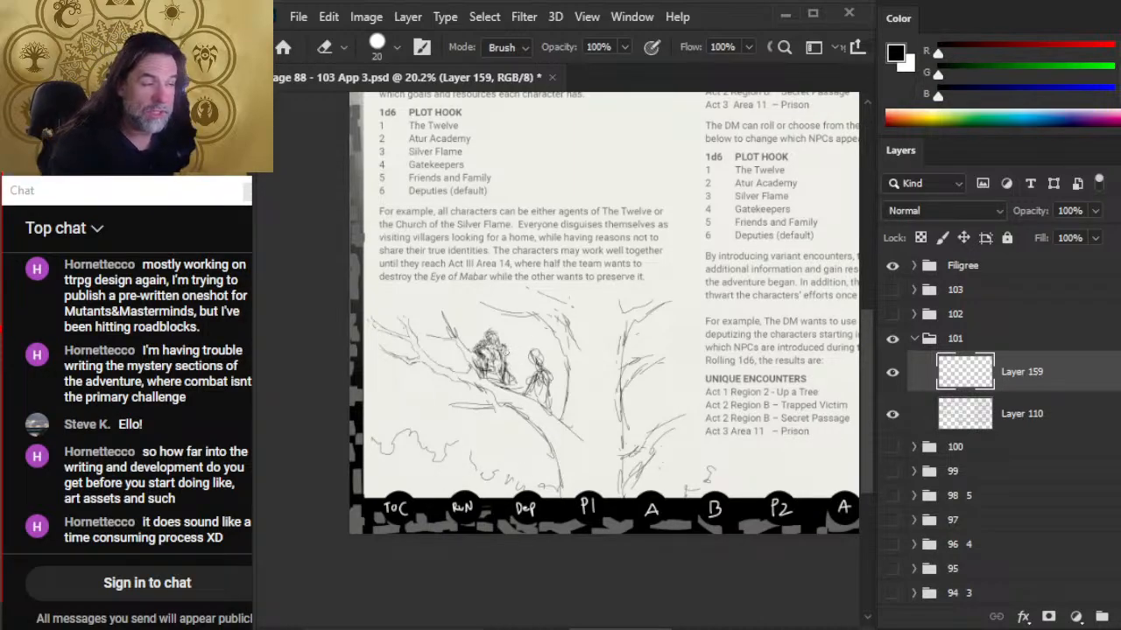
key("b")
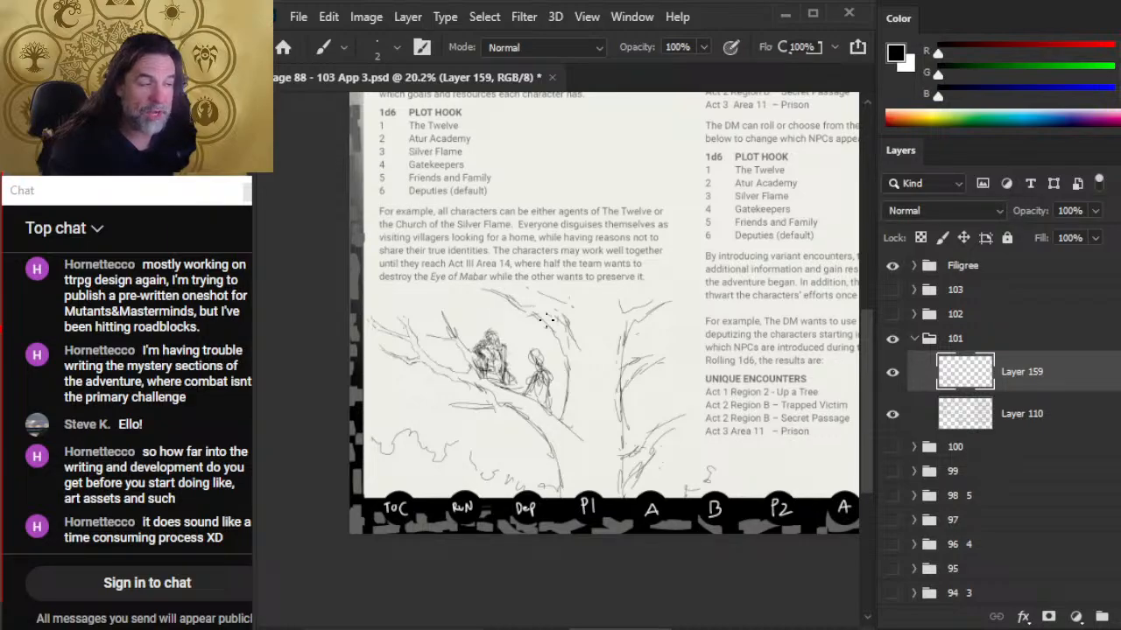
- Open the recent file CoM Cover 2024-03-27.jpg
left_click(299, 18)
mouse_move(446, 131)
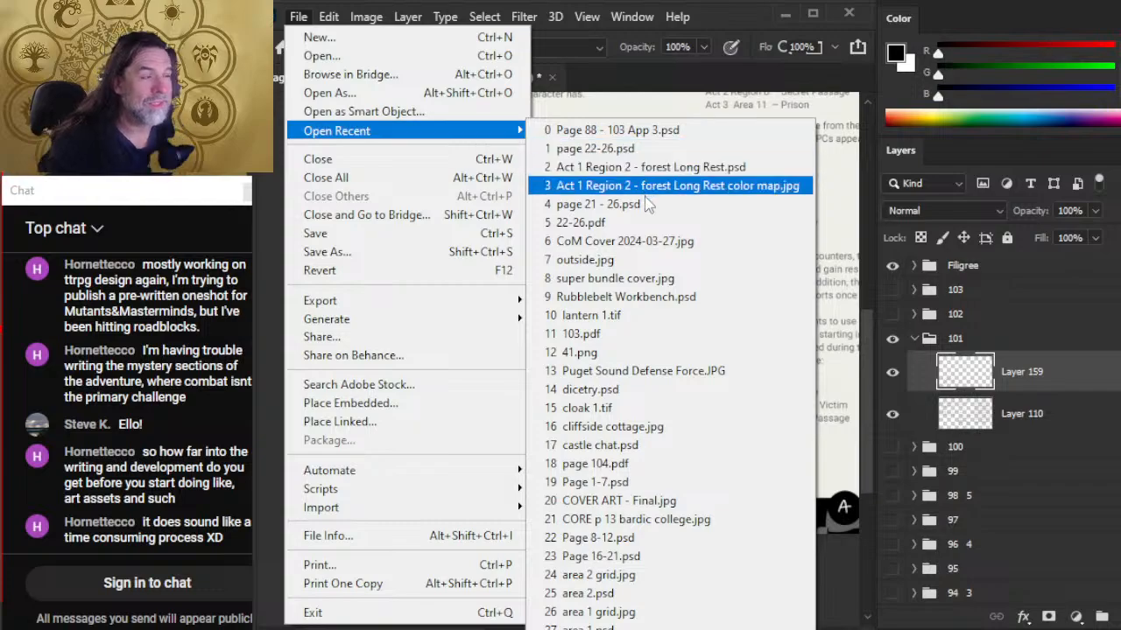
left_click(661, 242)
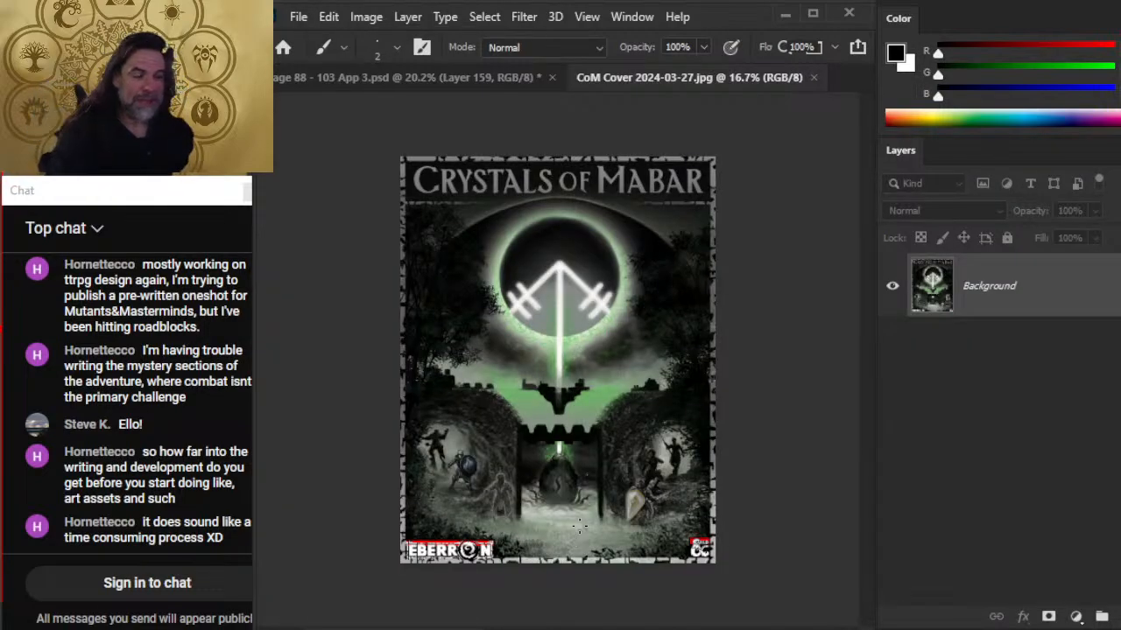
- Examine the Crystals of Mabar cover both as a thumbnail and close up around the gate and tunnel figures, then close it
key("z")
left_click(548, 450)
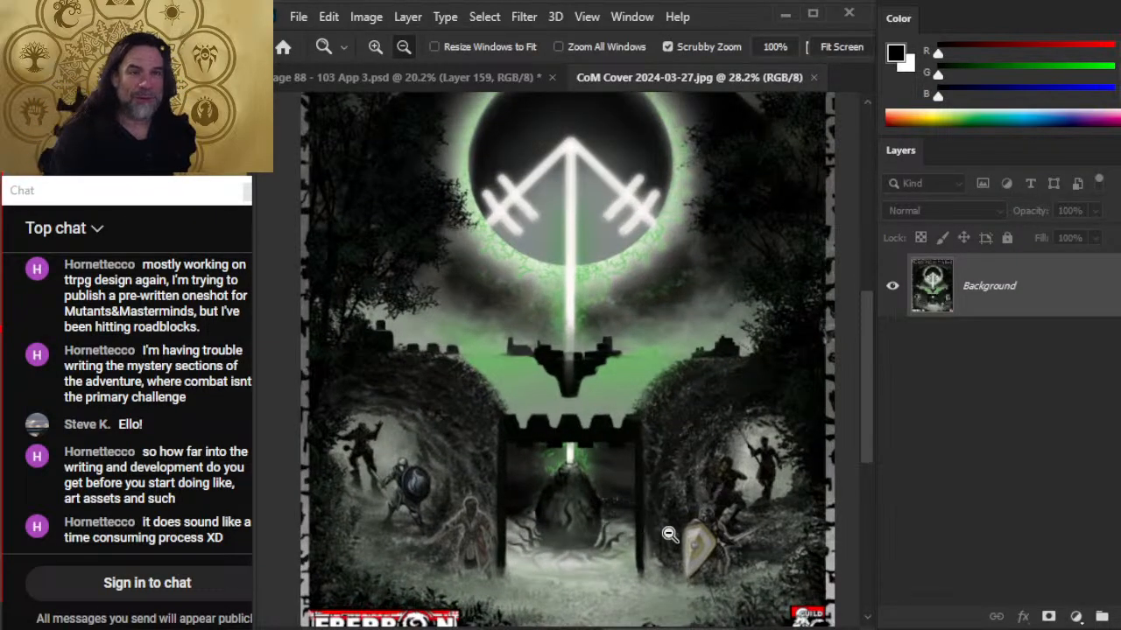
key("ctrl+0")
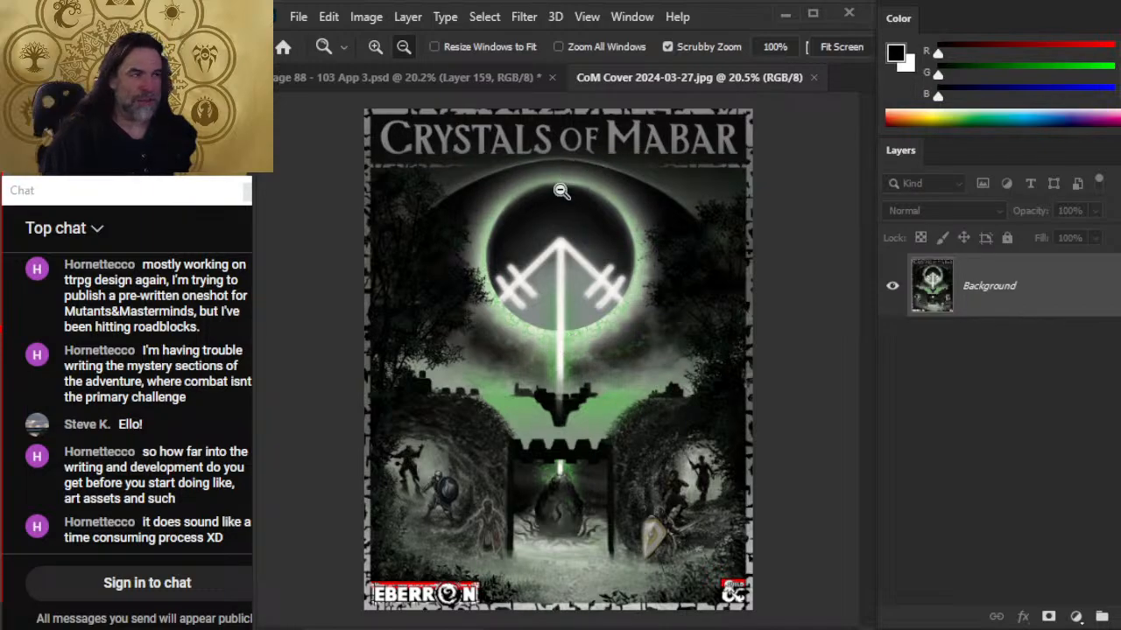
left_click_drag(588, 500, 565, 528)
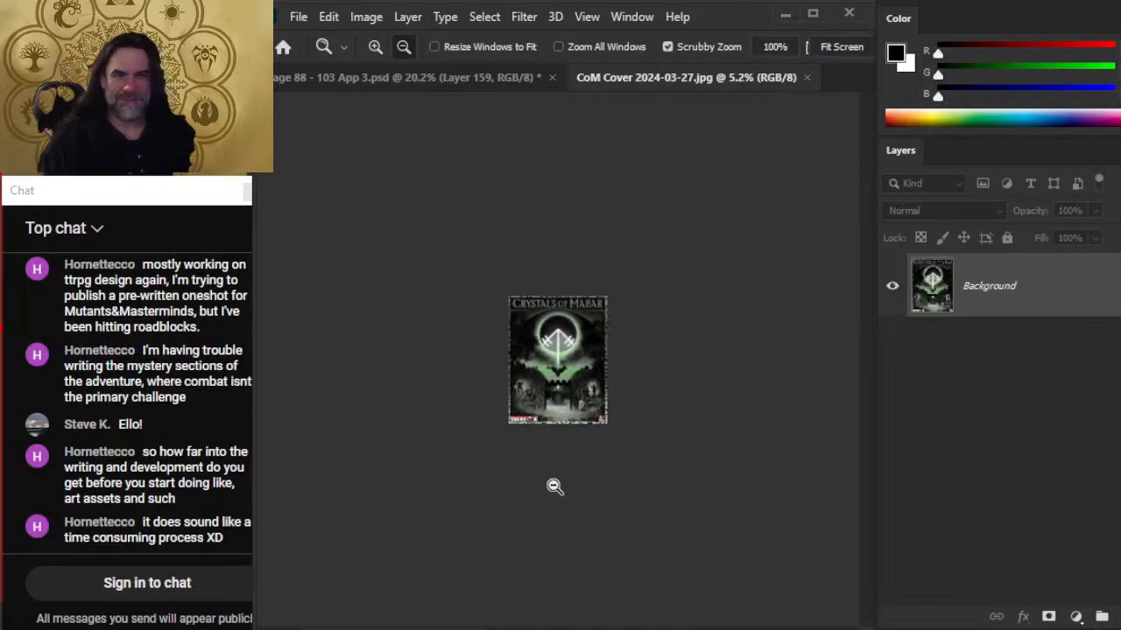
left_click_drag(537, 443, 667, 238)
scroll(667, 238, "up", 5)
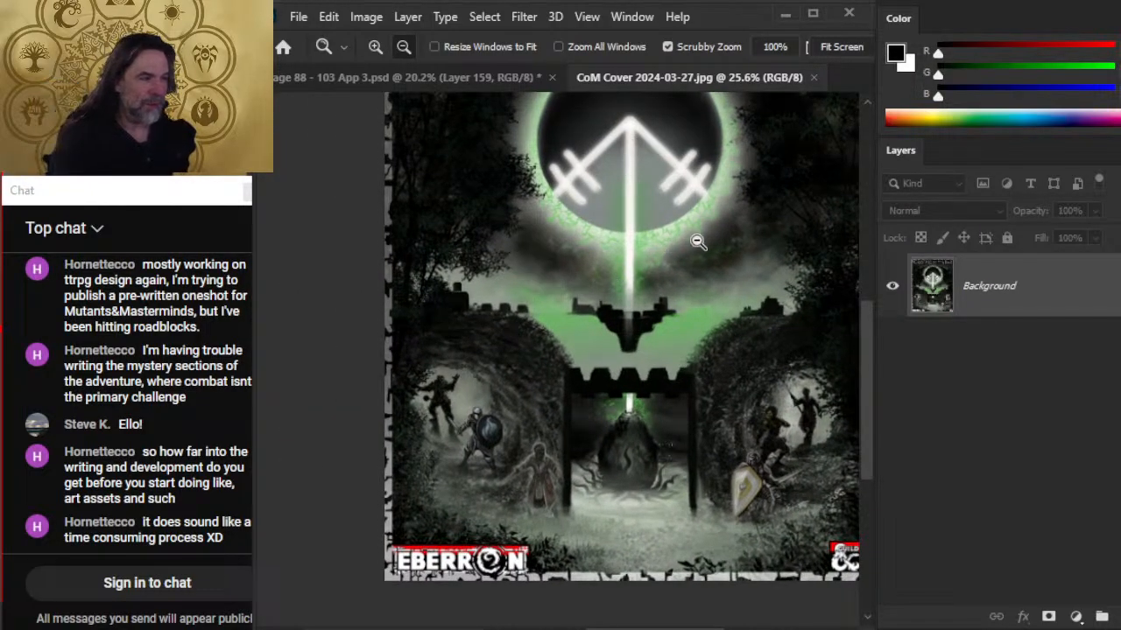
left_click_drag(741, 344, 659, 416)
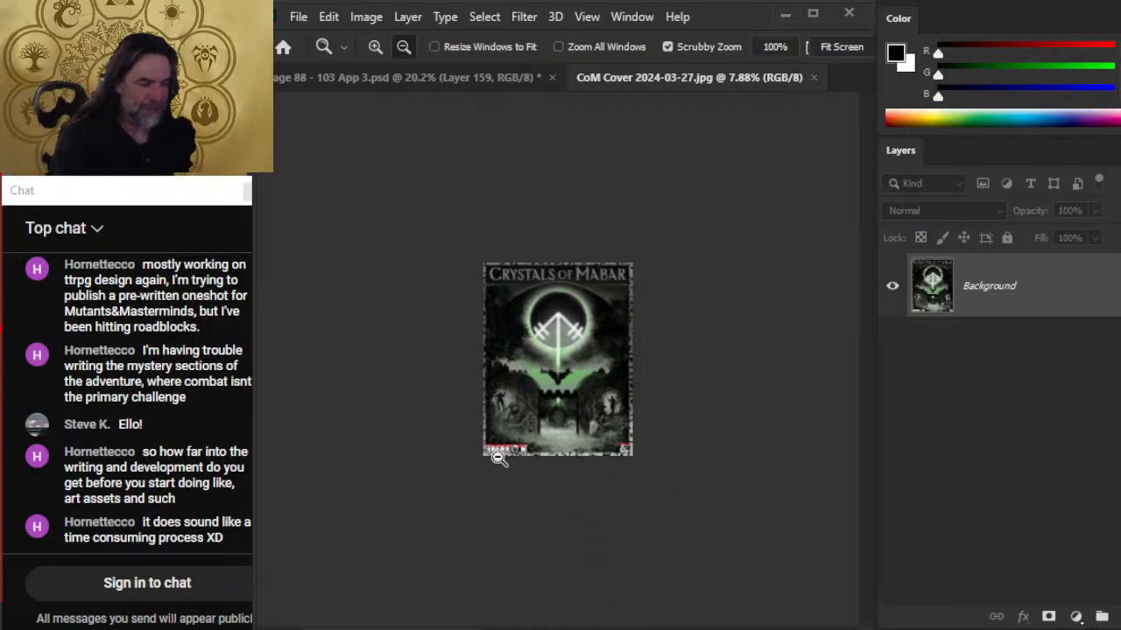
left_click_drag(493, 453, 652, 458)
left_click_drag(519, 192, 472, 366)
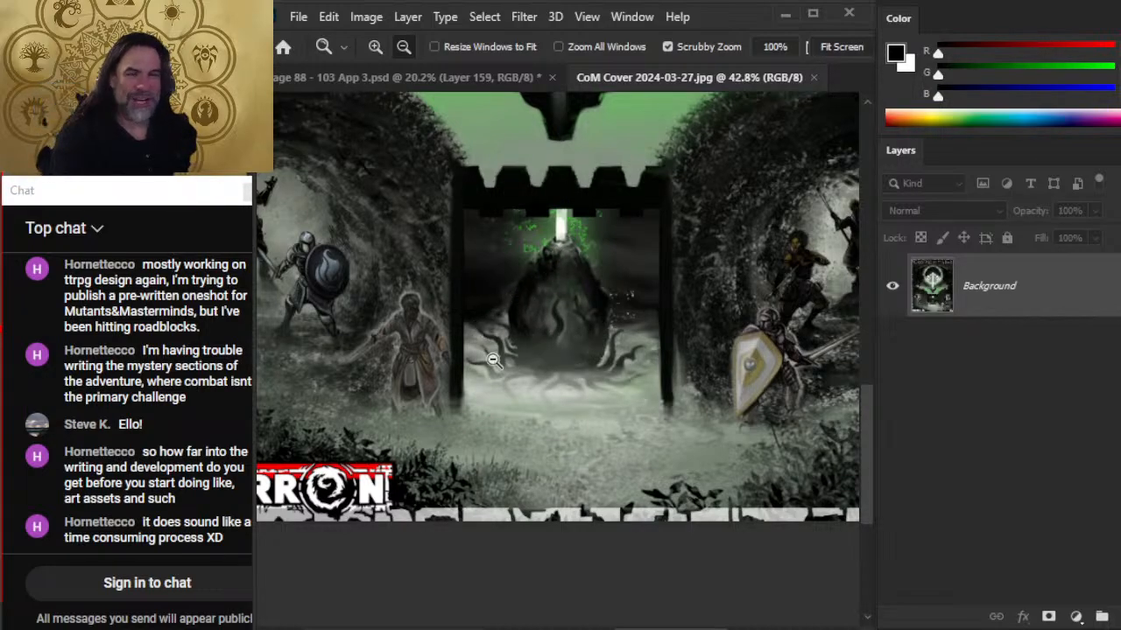
left_click_drag(616, 317, 548, 299)
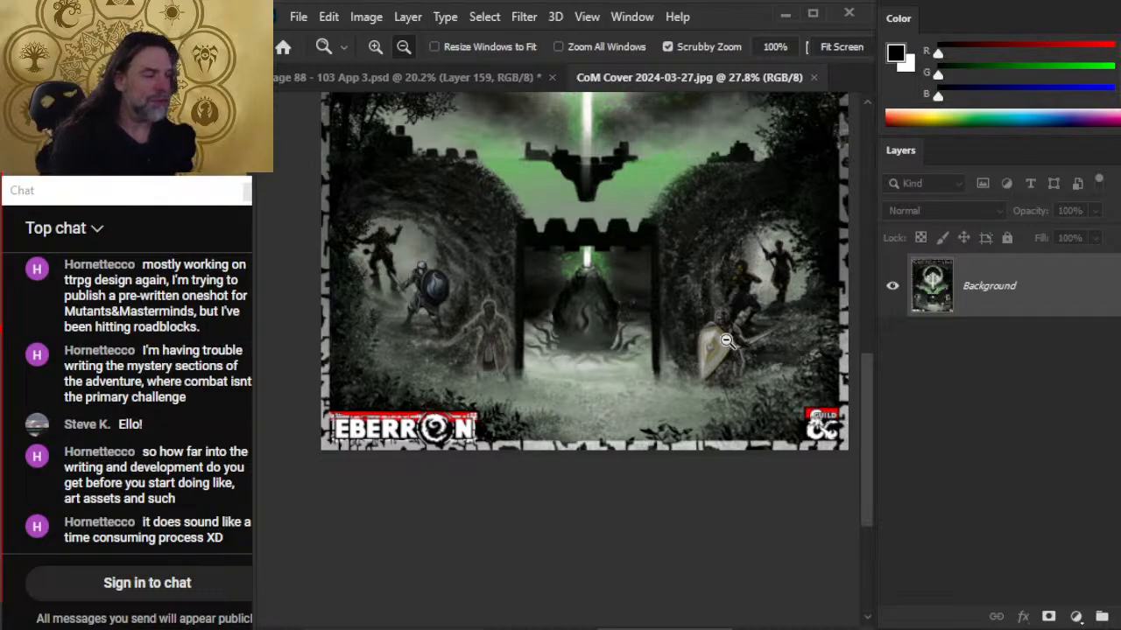
left_click_drag(750, 360, 674, 356)
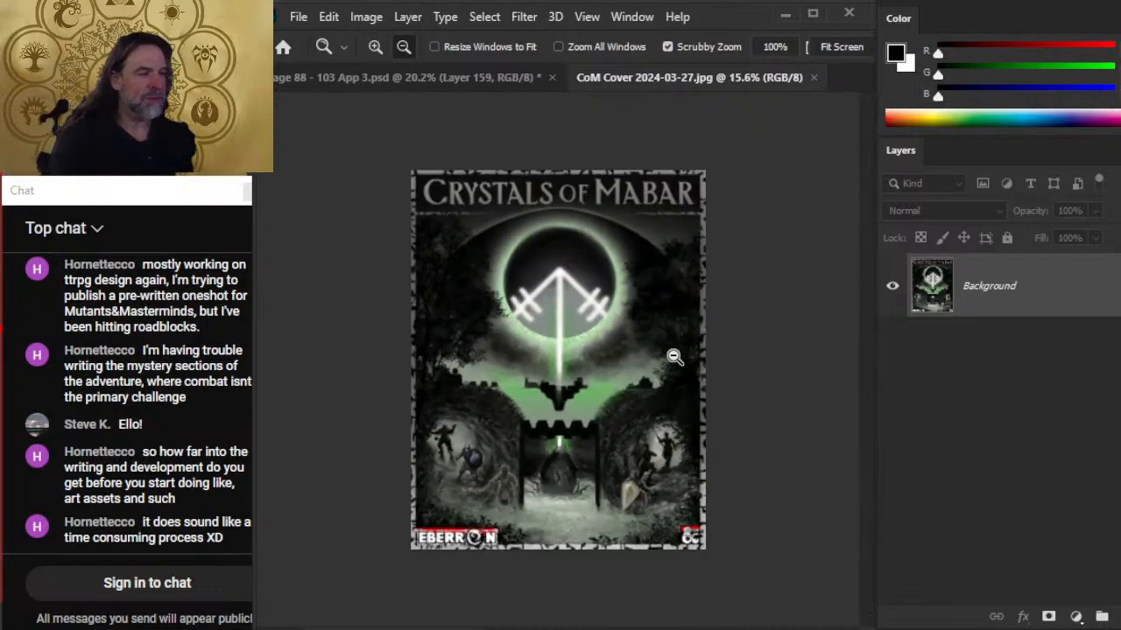
left_click(814, 77)
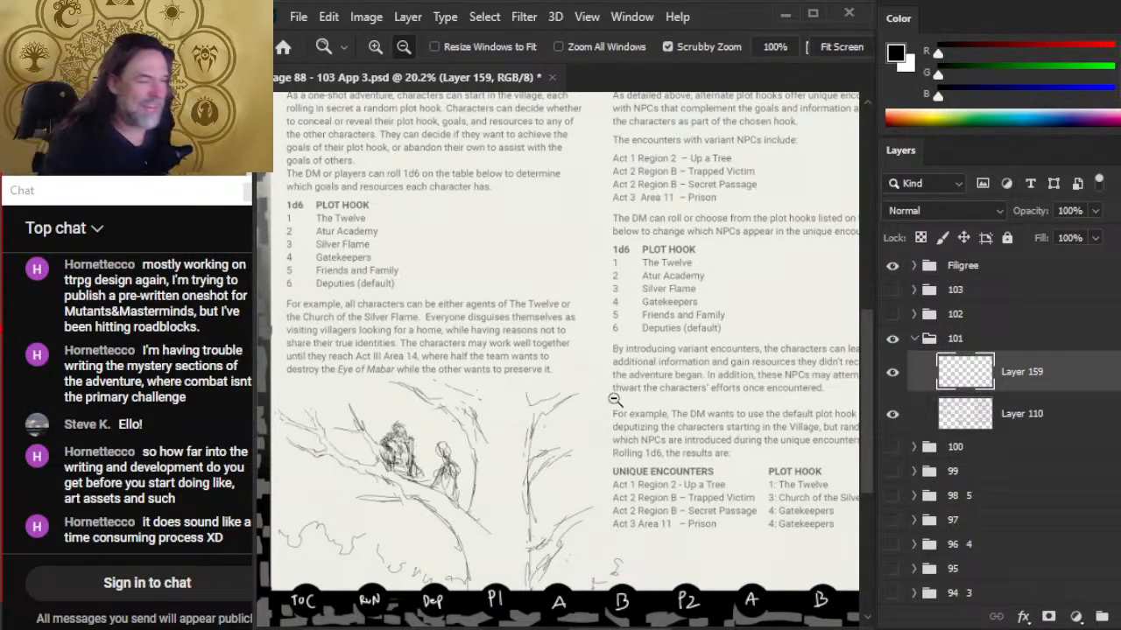
- Hide page group 101, show group 96 4, and examine its Gatekeeper Oracle spread with the bearded portrait
left_click(753, 435, "alt")
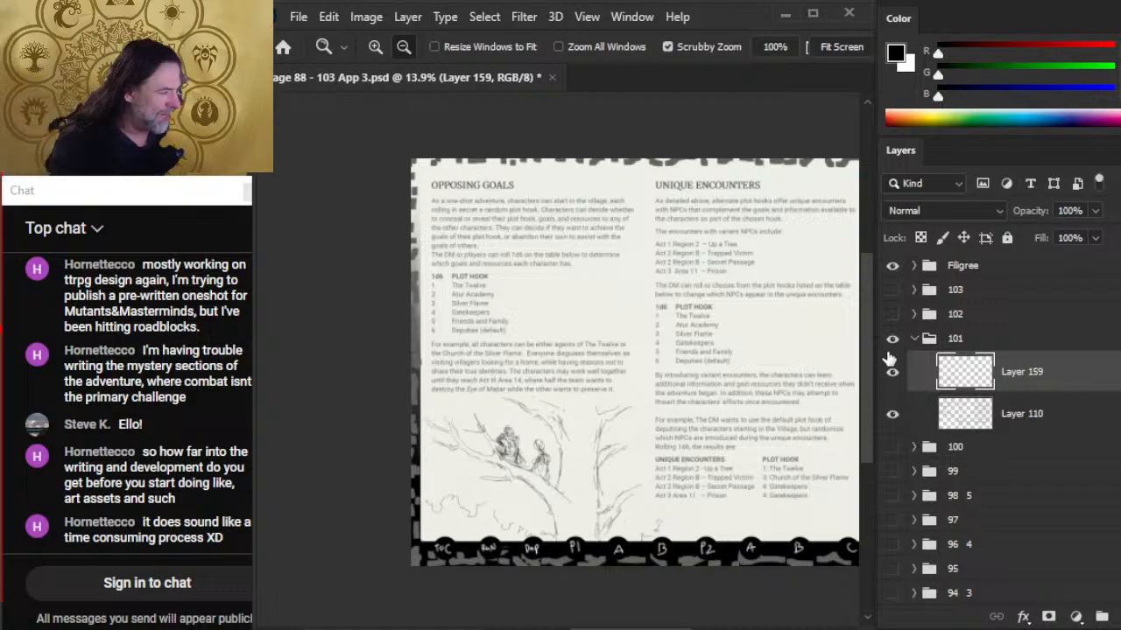
left_click(892, 338)
left_click(892, 545)
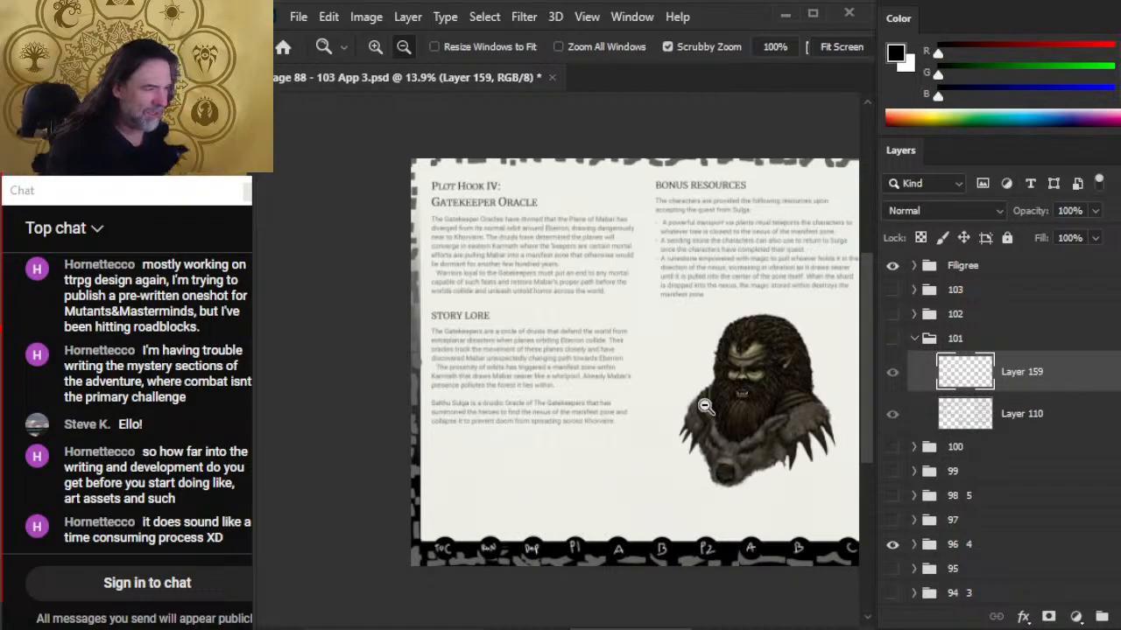
left_click(617, 371)
left_click(617, 371)
left_click_drag(617, 372, 648, 385)
left_click(621, 417, "alt")
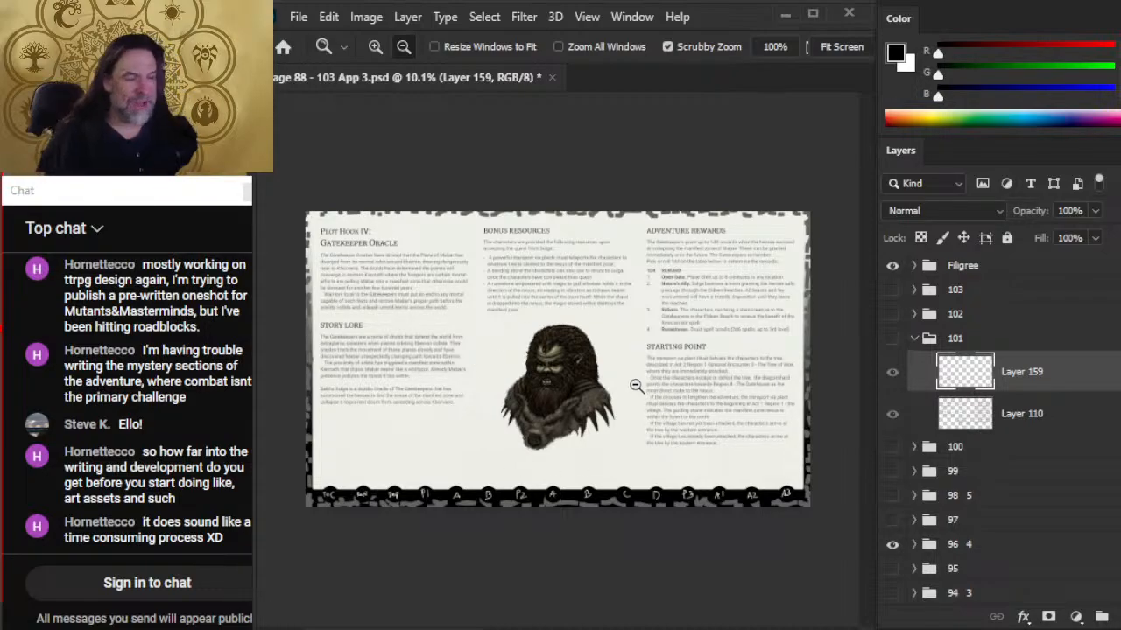
left_click(571, 401)
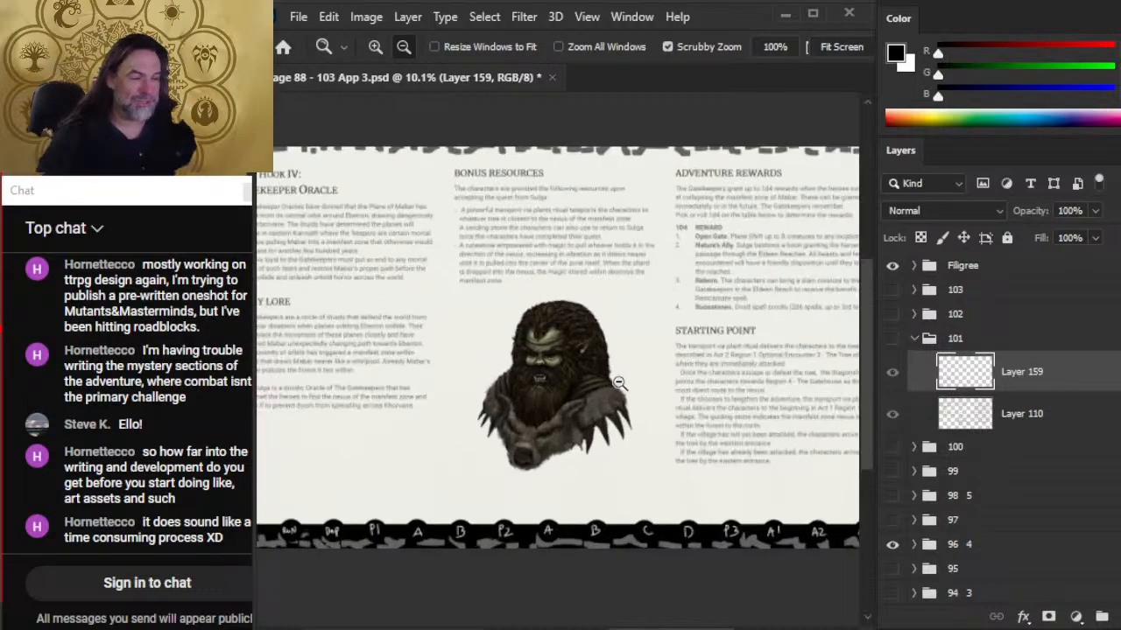
- Hide page group 96 4, show group 98 5, and examine its Family and Friends spread with the villagers' group portrait
left_click(701, 440, "alt")
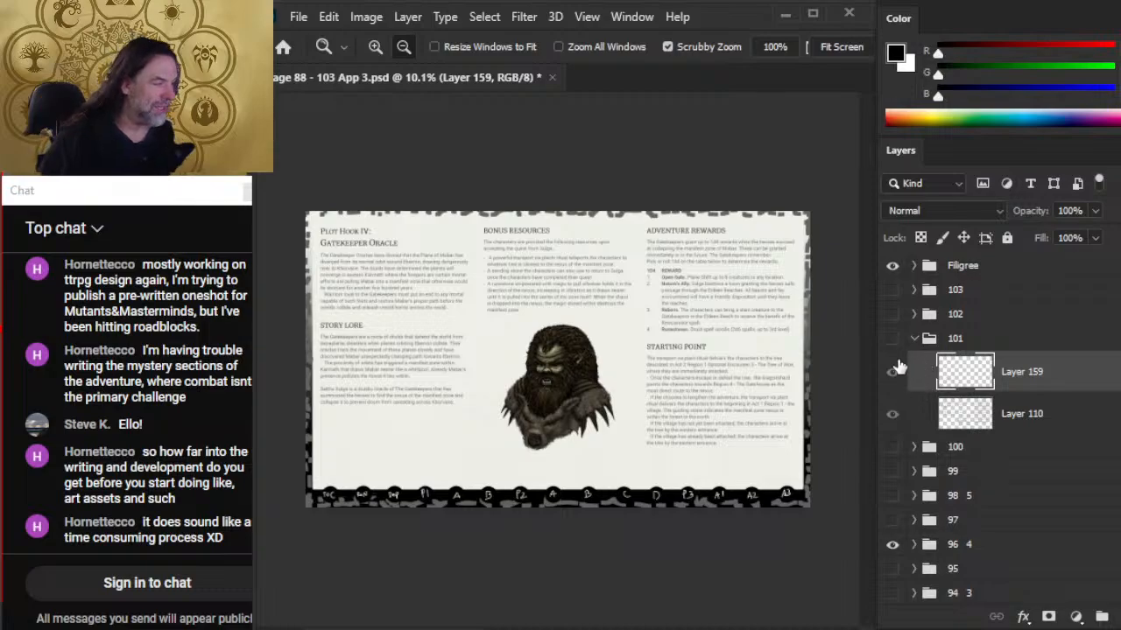
left_click(892, 538)
left_click(892, 499)
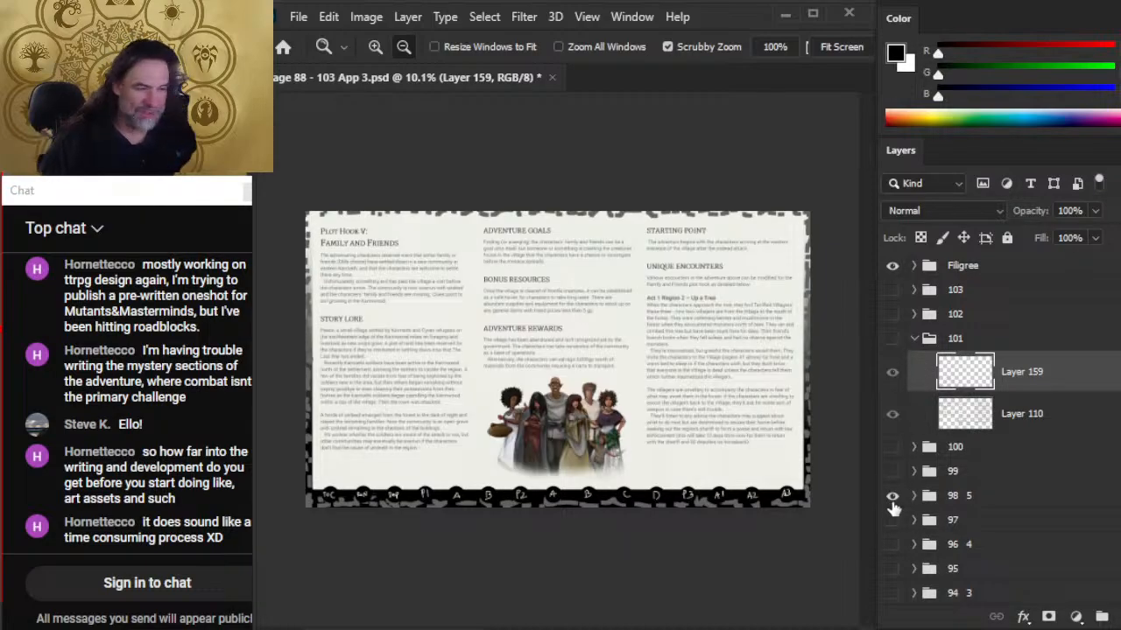
scroll(535, 462, "up", 3)
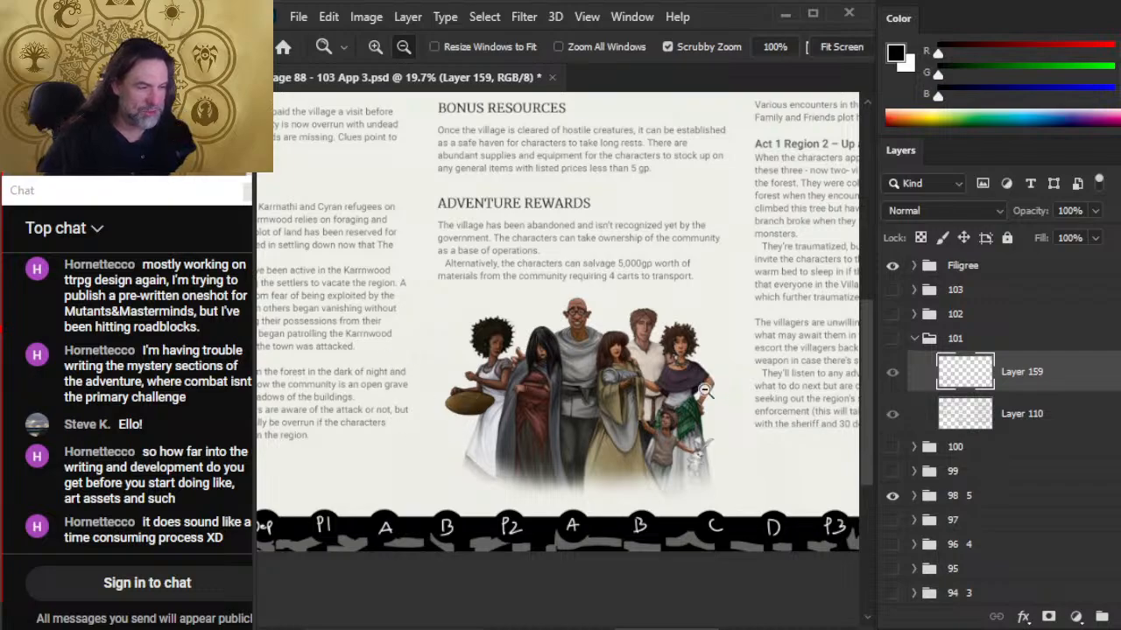
scroll(705, 389, "down", 3)
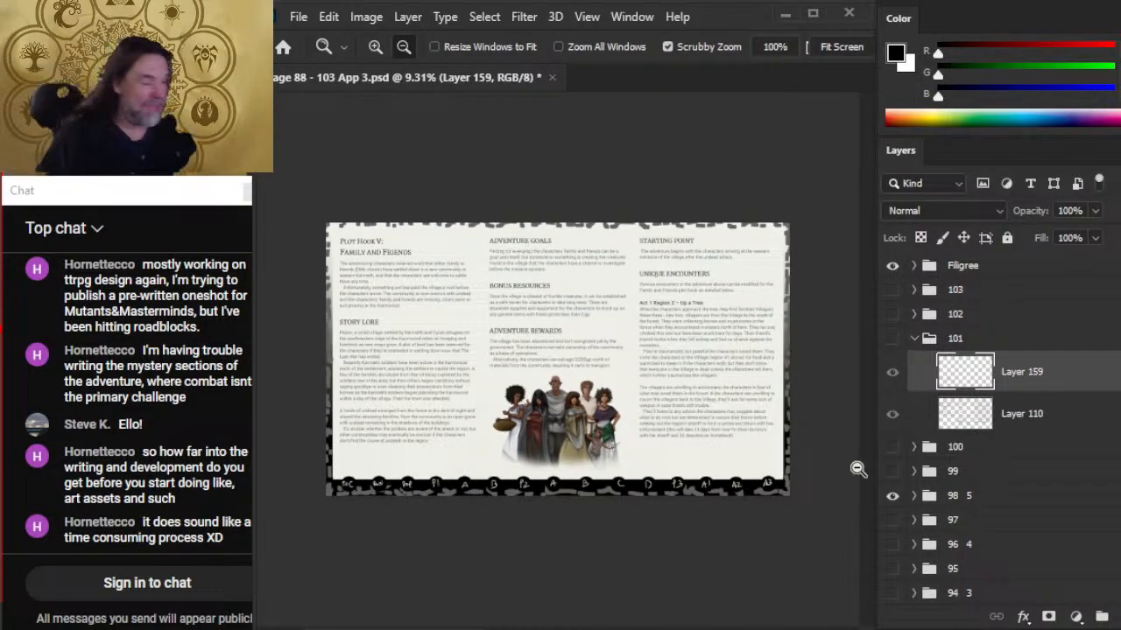
- Switch from group 98 5 through 96 4 to 94 3 and examine its Church of the Silver Flame spread, including the adventure goals
left_click(892, 495)
left_click(892, 545)
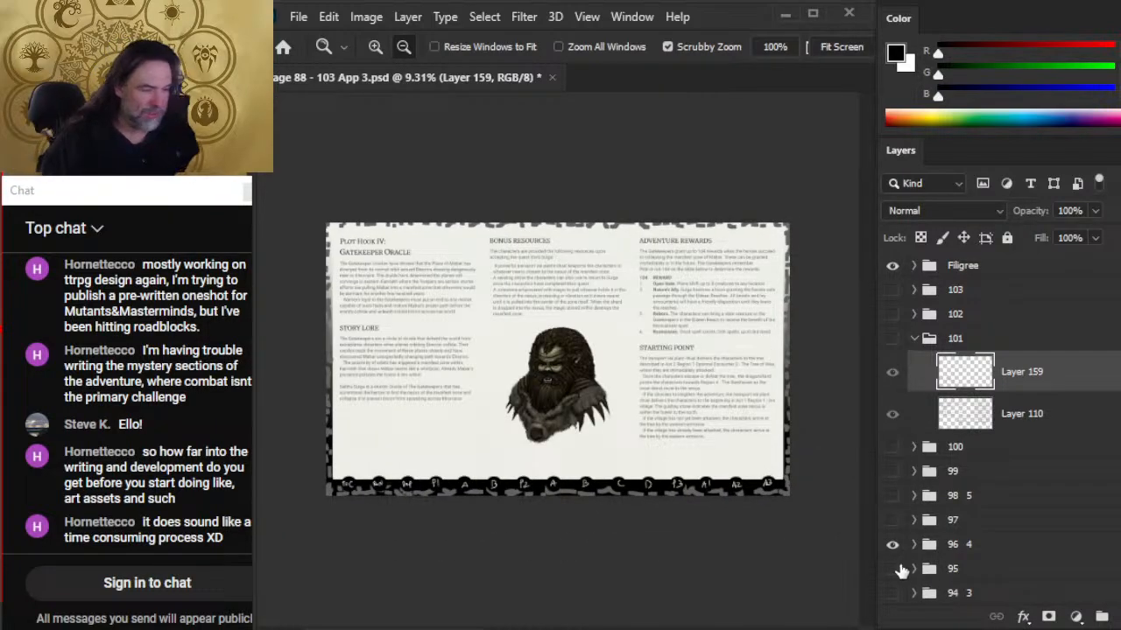
left_click(892, 544)
left_click(892, 593)
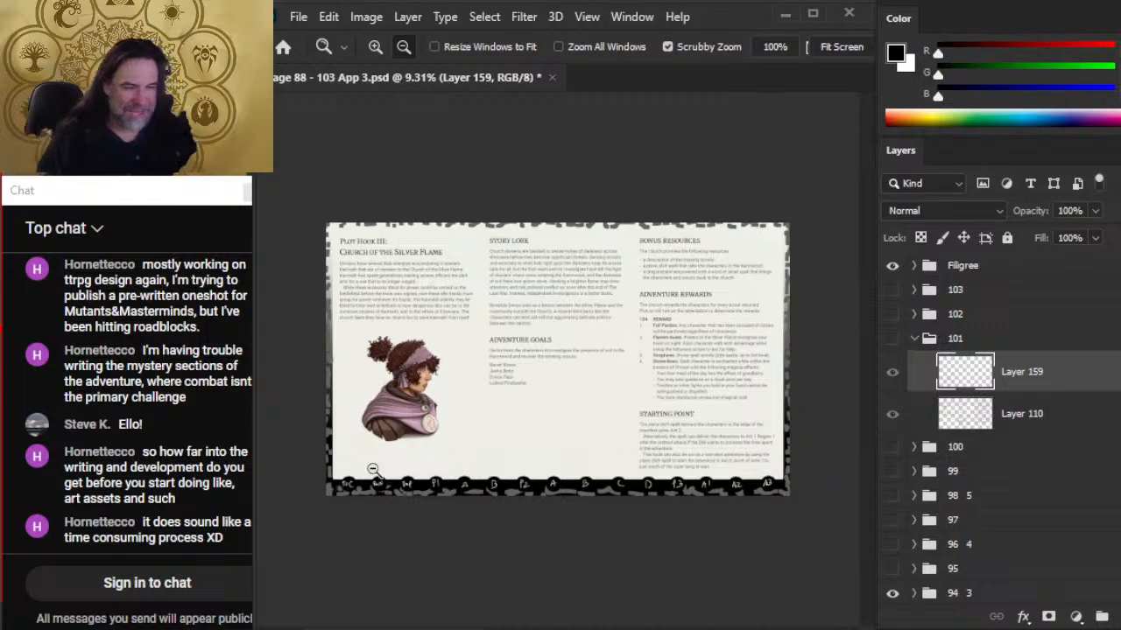
scroll(385, 424, "up", 1)
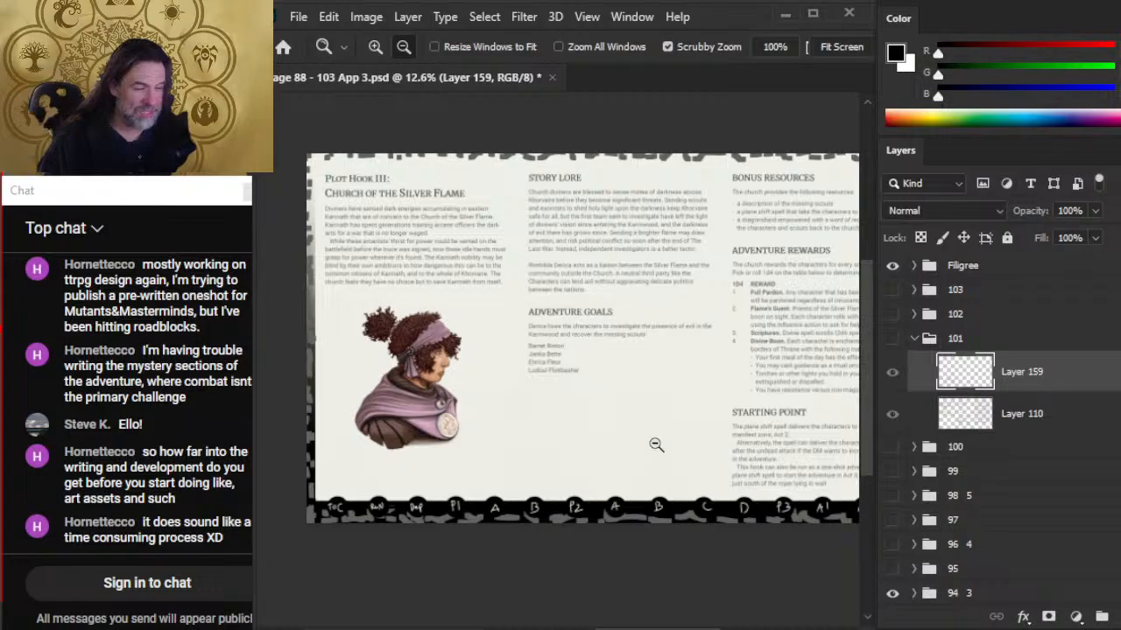
left_click_drag(581, 323, 573, 369)
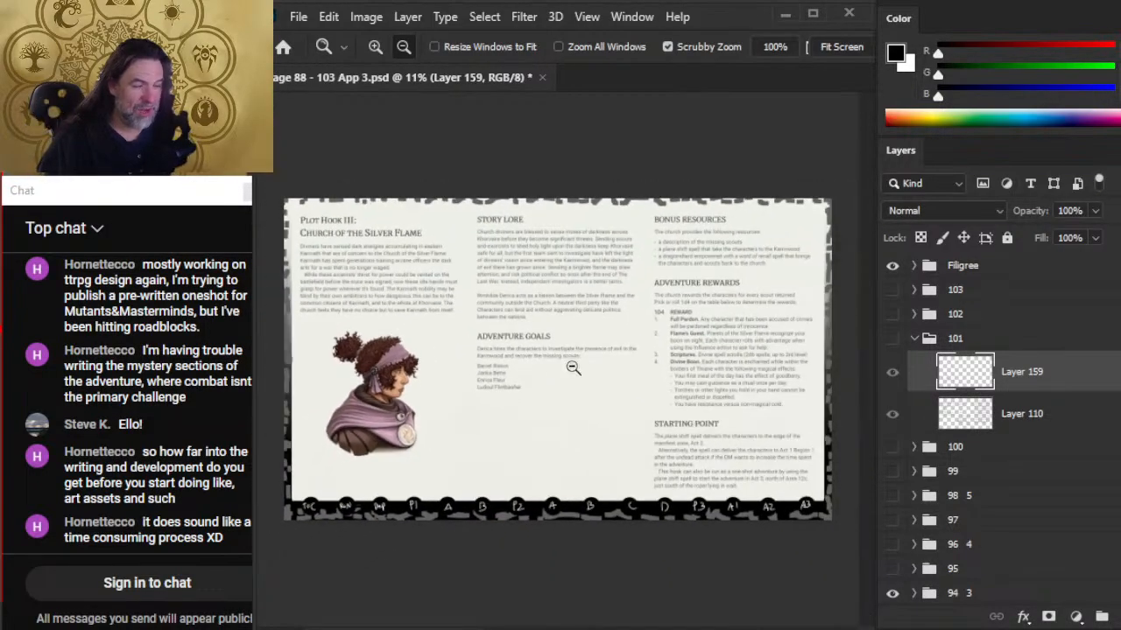
left_click_drag(493, 400, 579, 391)
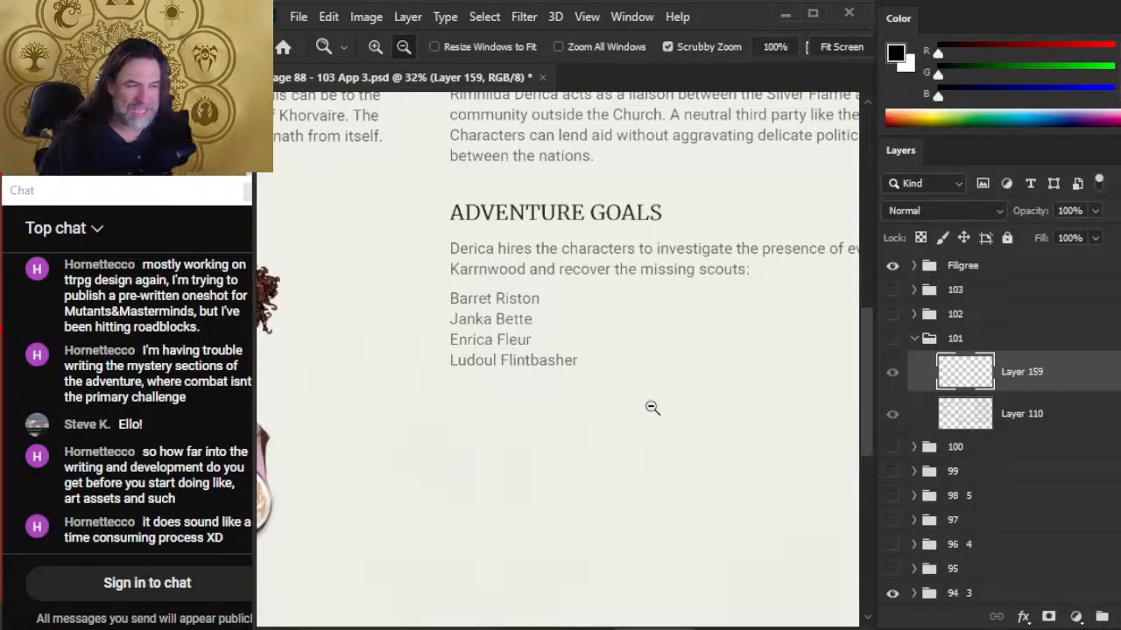
left_click_drag(653, 408, 612, 418)
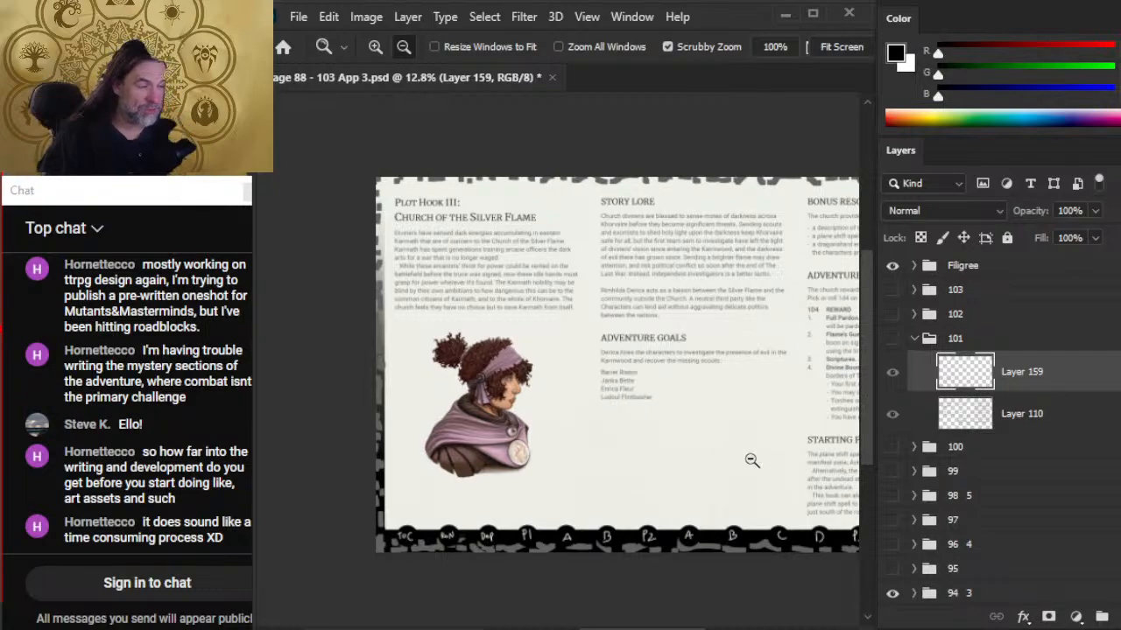
- Hide page group 94 3 and show group 101 again, with its tree sketch in view
left_click(892, 593)
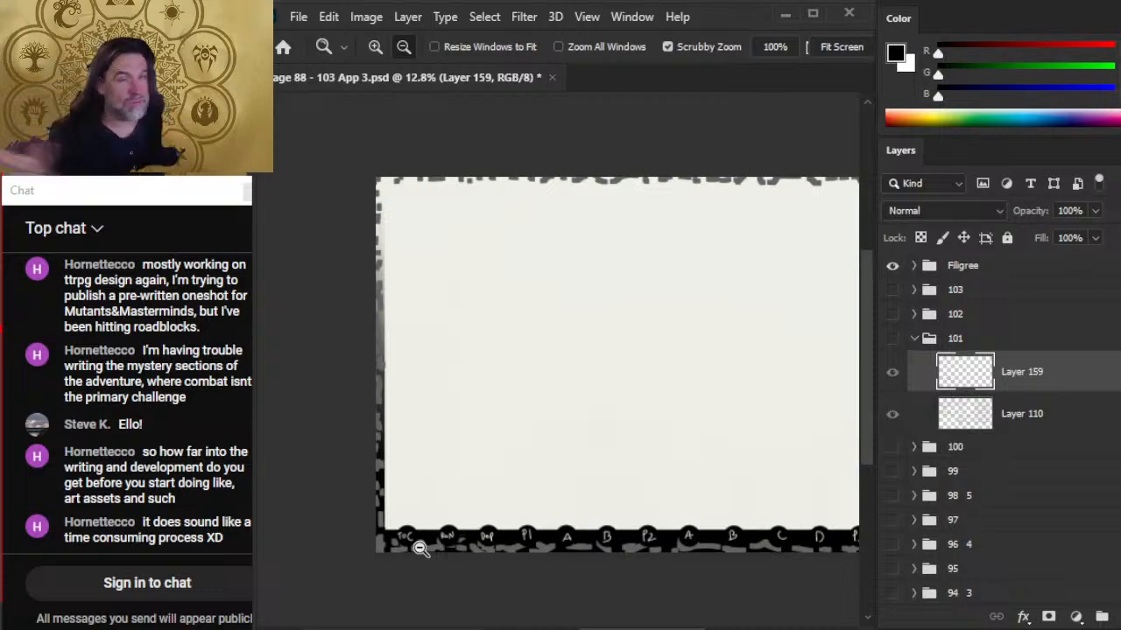
left_click(892, 339)
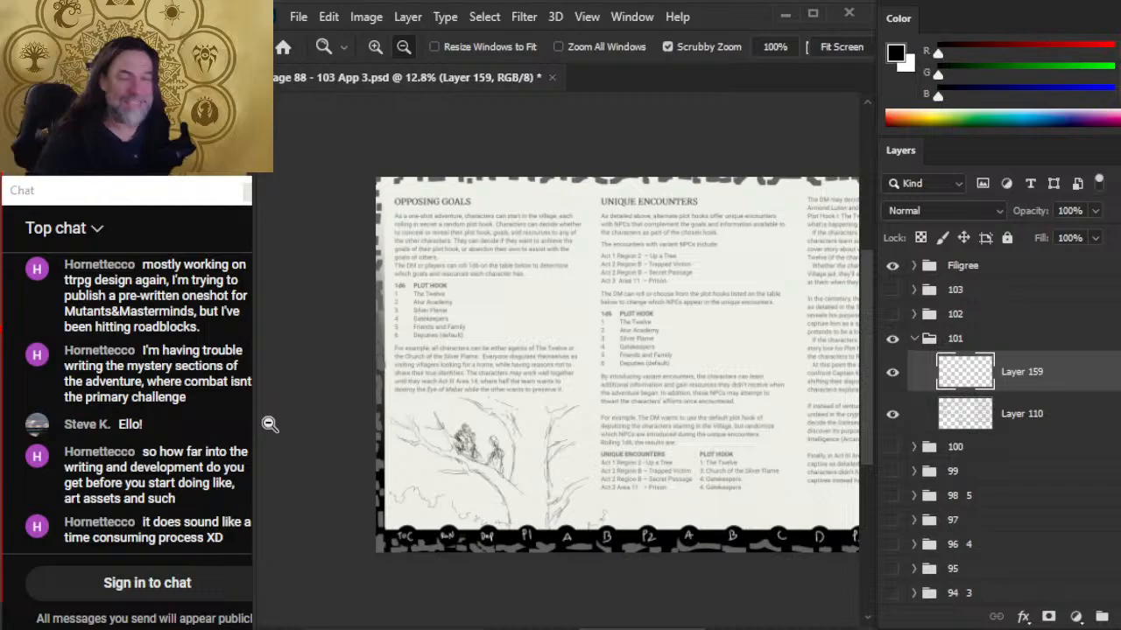
left_click(526, 433)
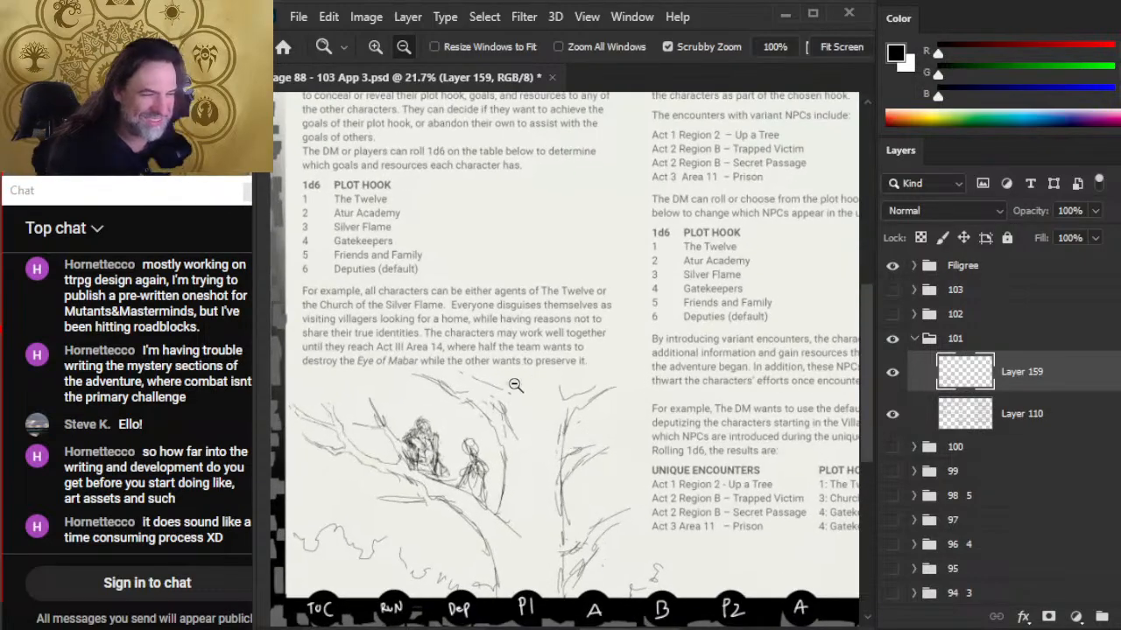
- Rework the trunk's left contour beside the standing figure, from the upper-left limb down to the figures' branch
key("b")
key("e")
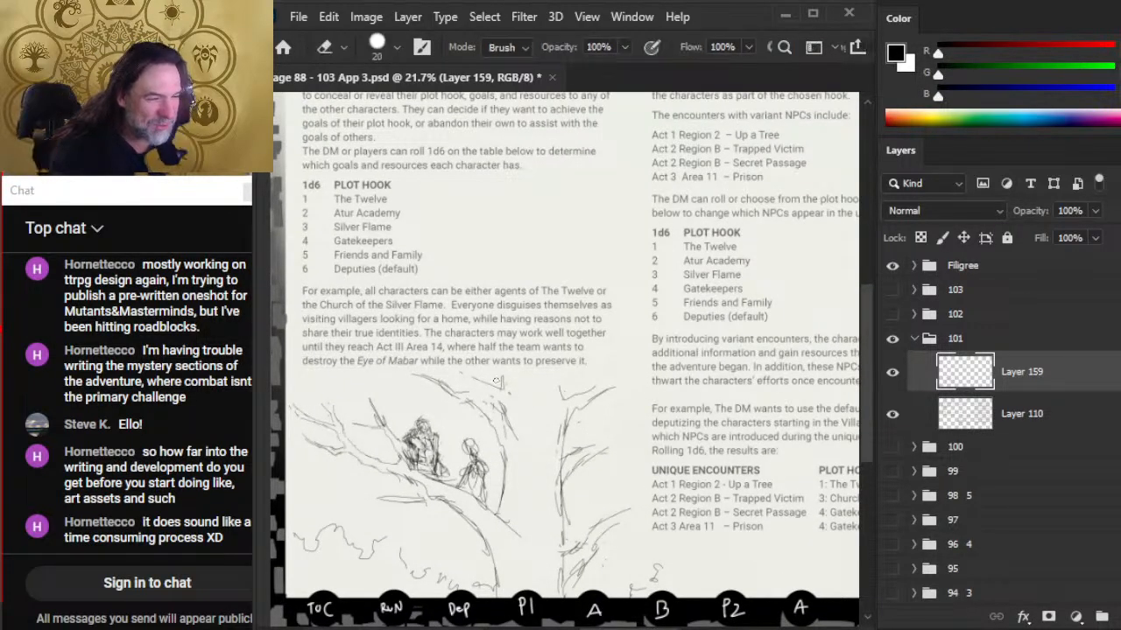
key("b")
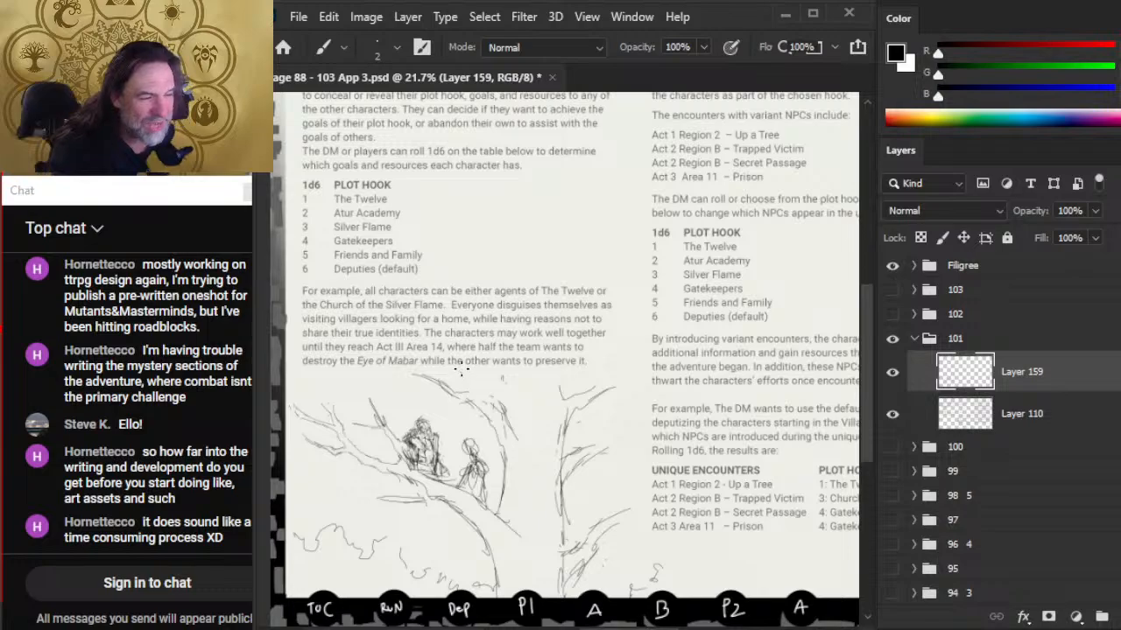
key("e")
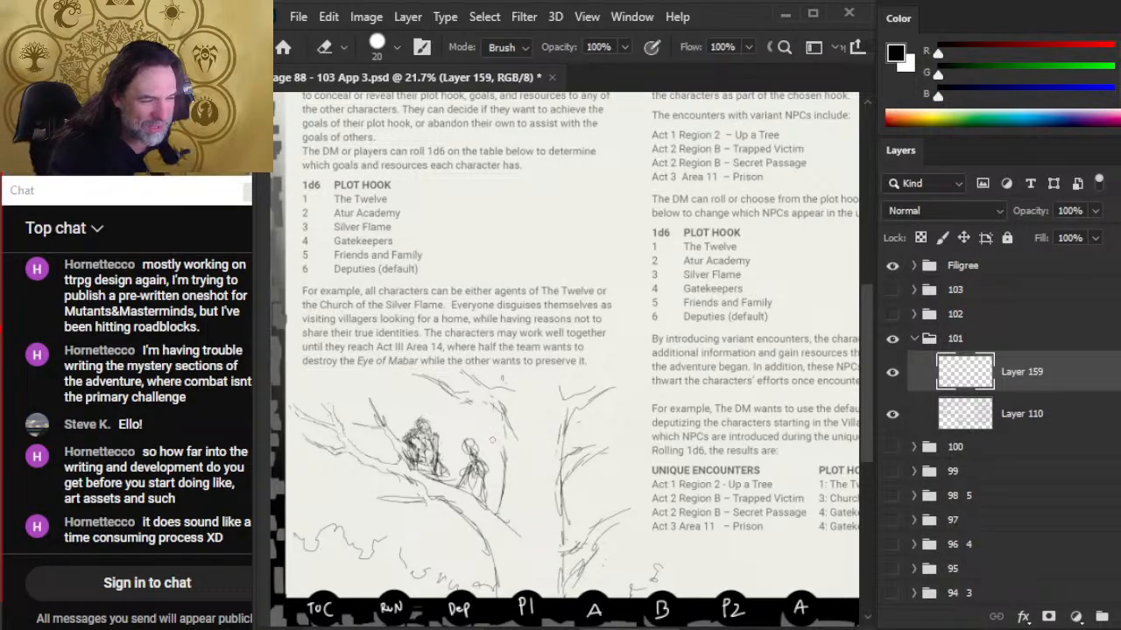
key("b")
mouse_move(469, 396)
left_mouse_down()
mouse_move(507, 431)
mouse_move(490, 401)
mouse_move(494, 464)
mouse_move(512, 435)
mouse_move(499, 490)
left_mouse_up()
key("e")
key("b")
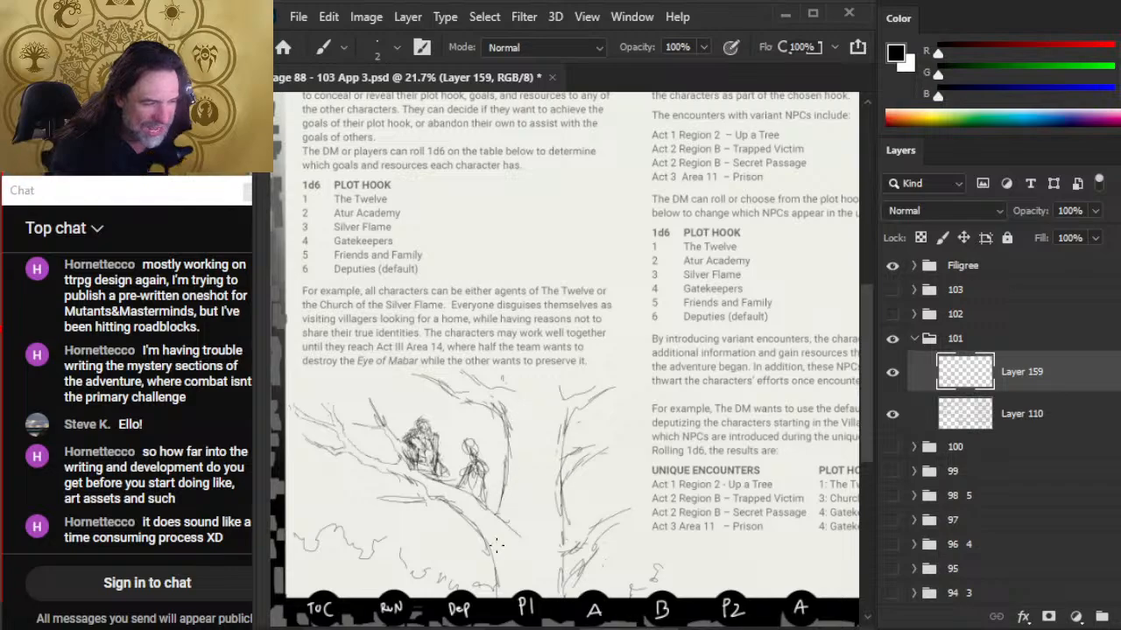
- Erase the trunk's lower-left edge below the figures' branch and redraw it down to the page border
key("e")
left_click_drag(496, 551, 497, 597)
key("b")
left_click_drag(493, 550, 489, 597)
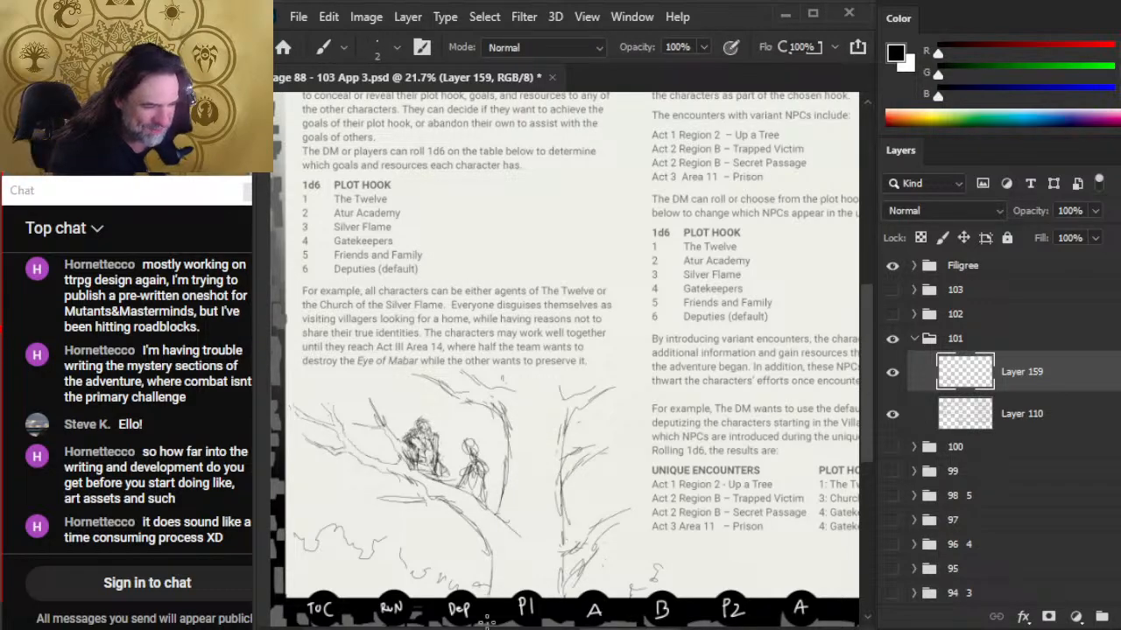
- Clean up the trunk's right contour, erasing stray lines near the base and redrawing the edge into the lowest right branch
key("e")
mouse_move(565, 536)
left_mouse_down()
mouse_move(563, 599)
mouse_move(573, 599)
left_mouse_up()
key("b")
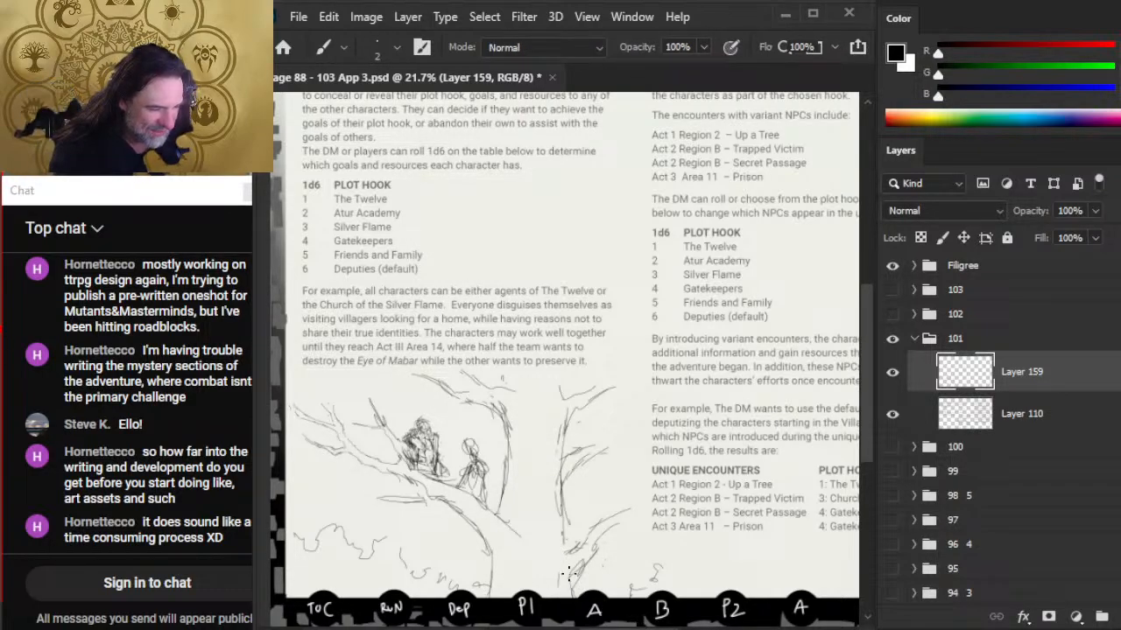
key("e")
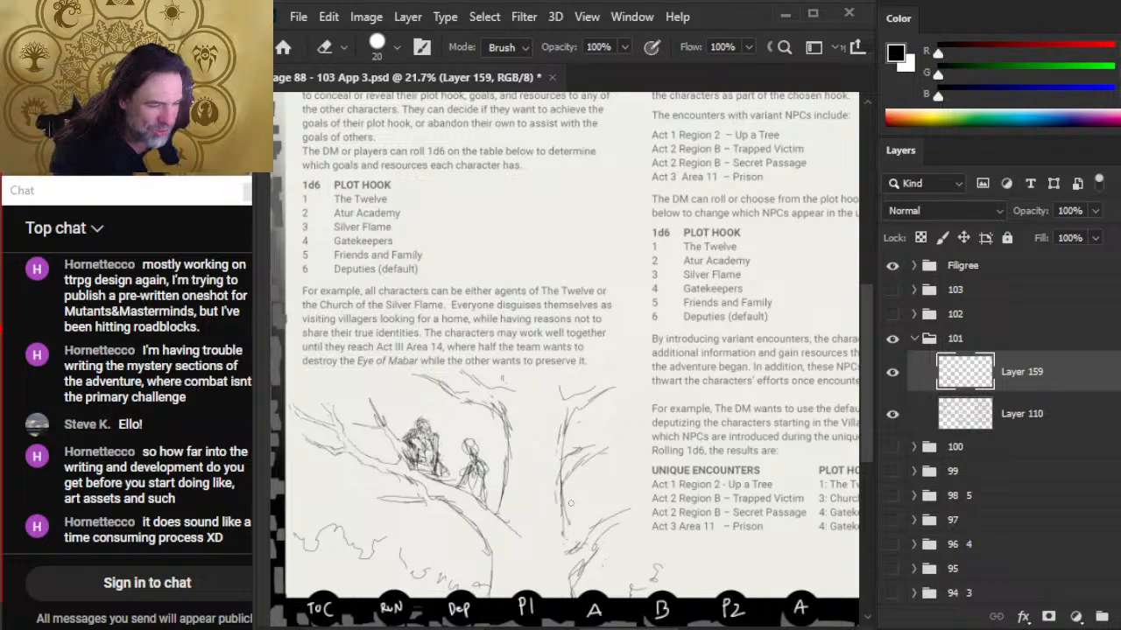
mouse_move(570, 504)
left_mouse_down()
mouse_move(553, 466)
mouse_move(565, 555)
left_mouse_up()
key("b")
key("e")
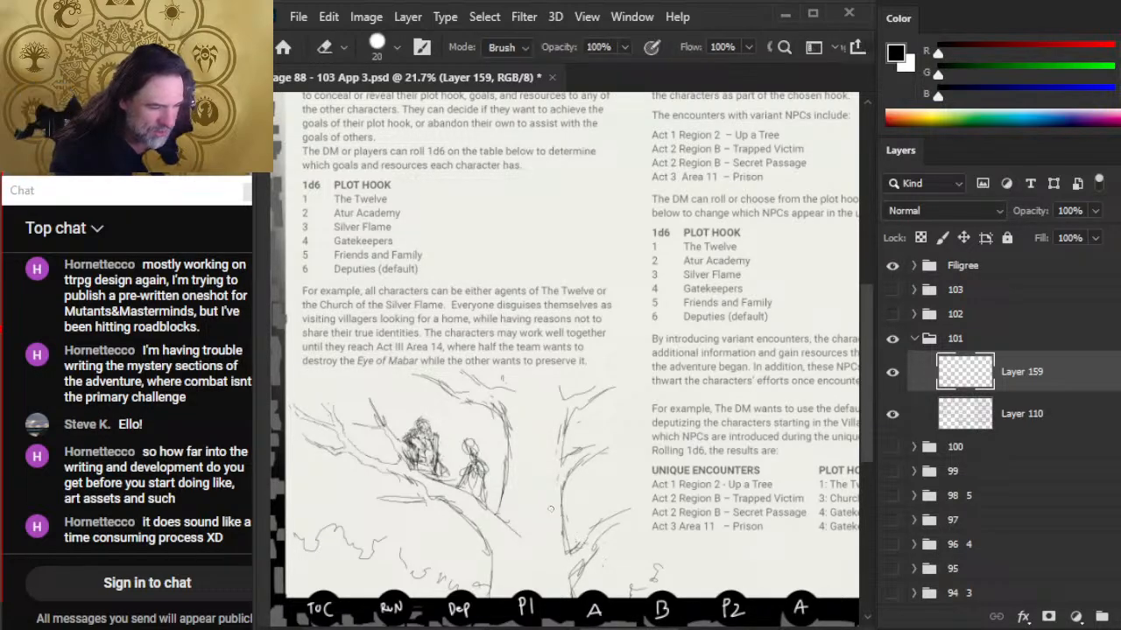
left_click_drag(558, 425, 560, 443)
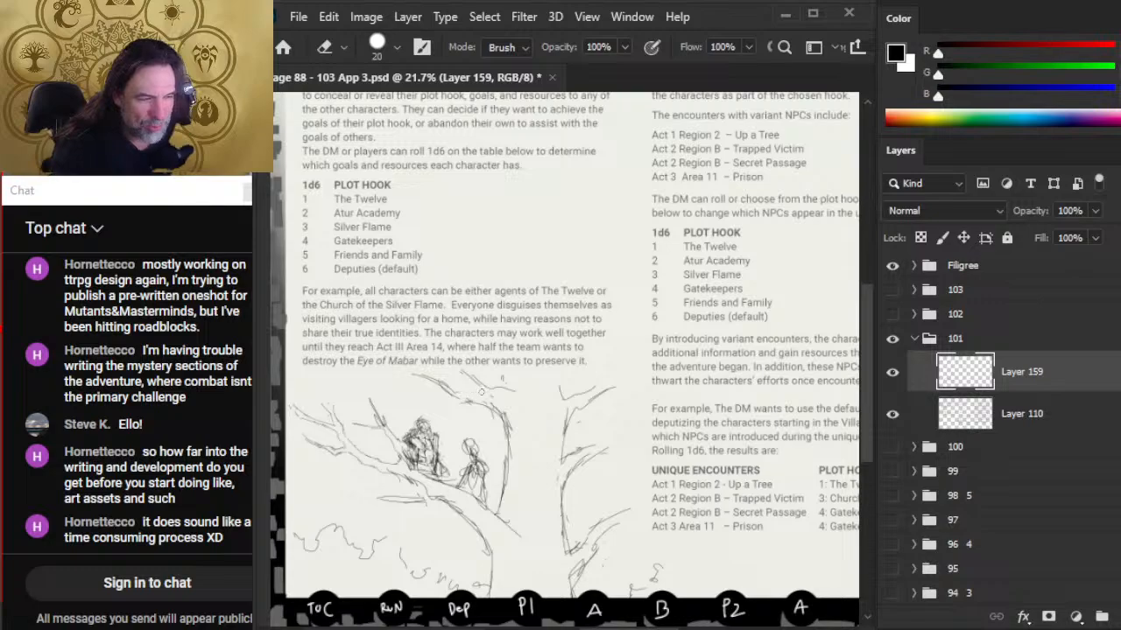
- Erase stray marks at the treetop and redraw the forks at the top of the left limb and right trunk edge
key("b")
key("e")
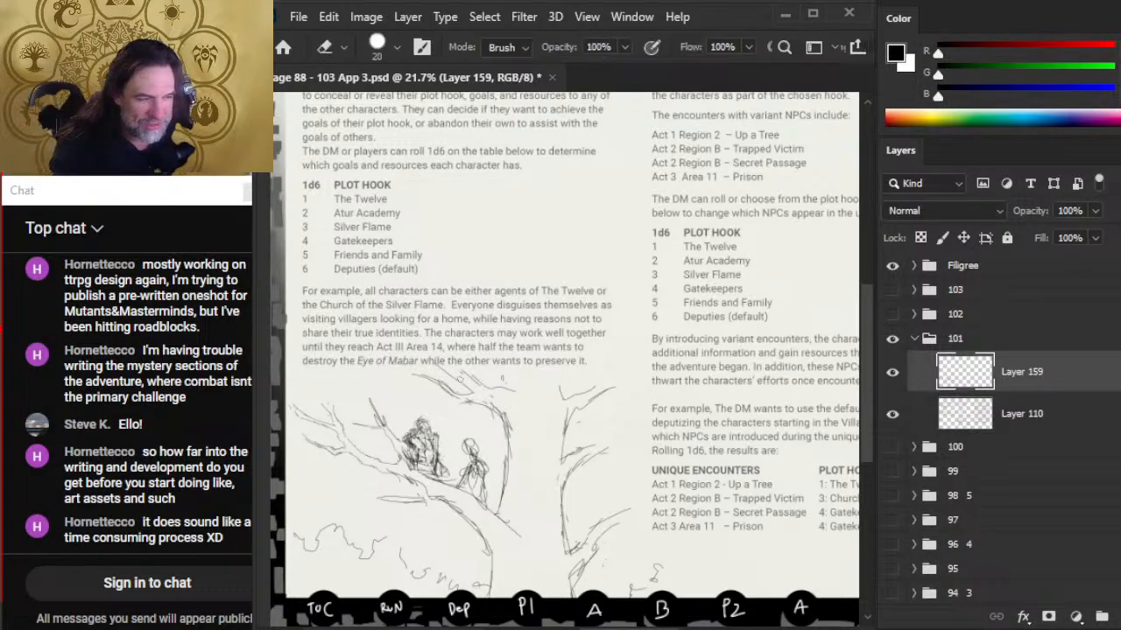
key("b")
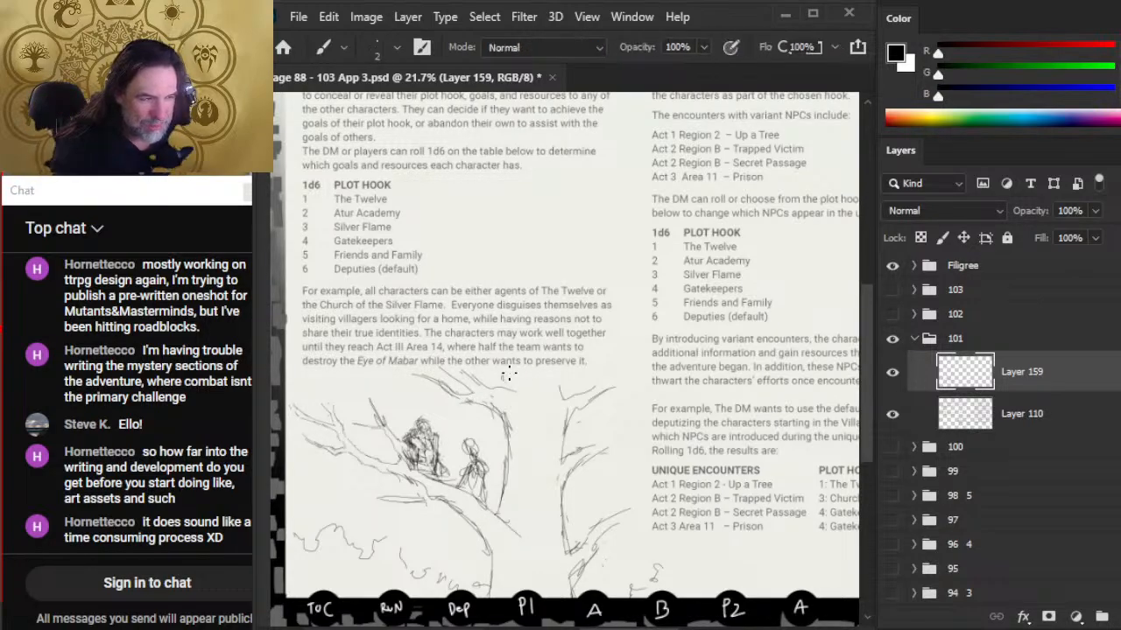
key("e")
mouse_move(508, 373)
left_mouse_down()
mouse_move(579, 386)
mouse_move(566, 381)
mouse_move(564, 412)
mouse_move(590, 429)
mouse_move(563, 433)
mouse_move(566, 443)
mouse_move(588, 421)
left_mouse_up()
key("b")
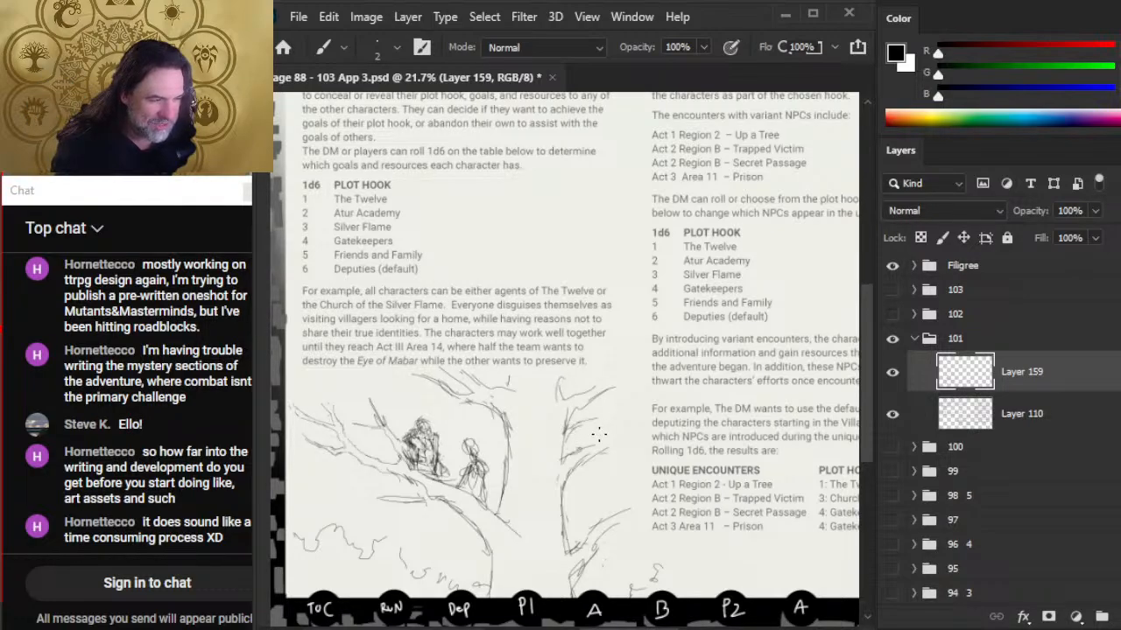
- Sketch additional upward-slanting branches off the middle of the trunk's right side, erasing and redrawing the first attempt
left_click_drag(564, 523, 621, 475)
key("e")
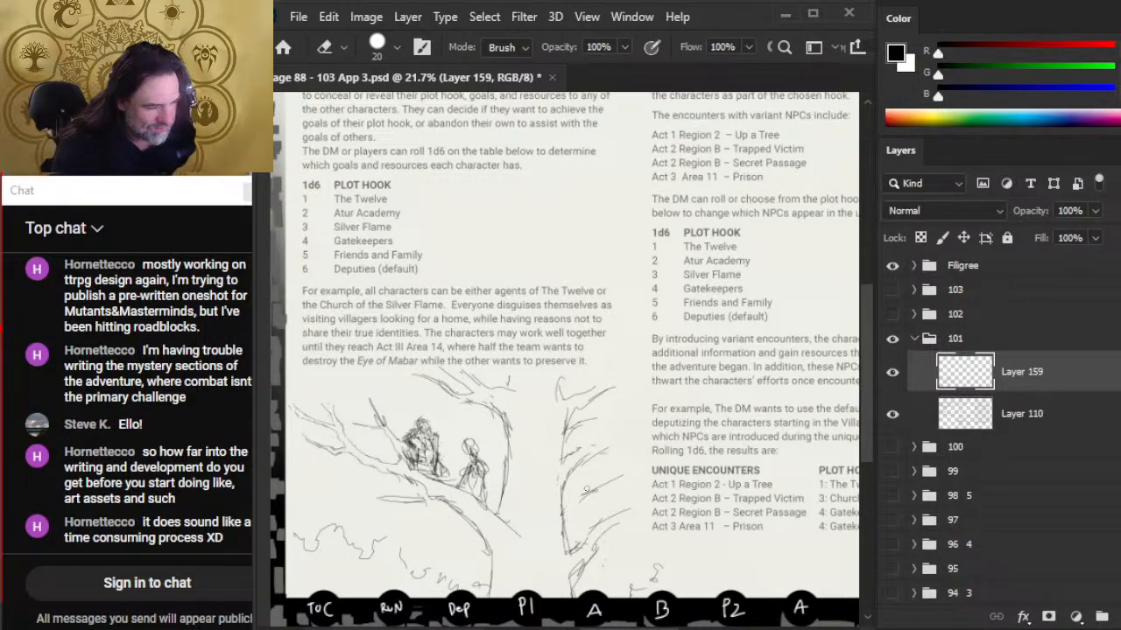
left_click_drag(564, 516, 618, 471)
key("b")
mouse_move(569, 505)
left_mouse_down()
mouse_move(617, 474)
mouse_move(600, 465)
mouse_move(611, 479)
mouse_move(600, 443)
mouse_move(631, 431)
left_mouse_up()
mouse_move(570, 462)
left_mouse_down()
mouse_move(628, 432)
mouse_move(573, 451)
mouse_move(626, 429)
mouse_move(568, 432)
mouse_move(598, 423)
mouse_move(585, 442)
left_mouse_up()
- Refine the long branch midway up the trunk's right side with alternating erasing and strokes, thickening its outer end
key("e")
key("b")
key("e")
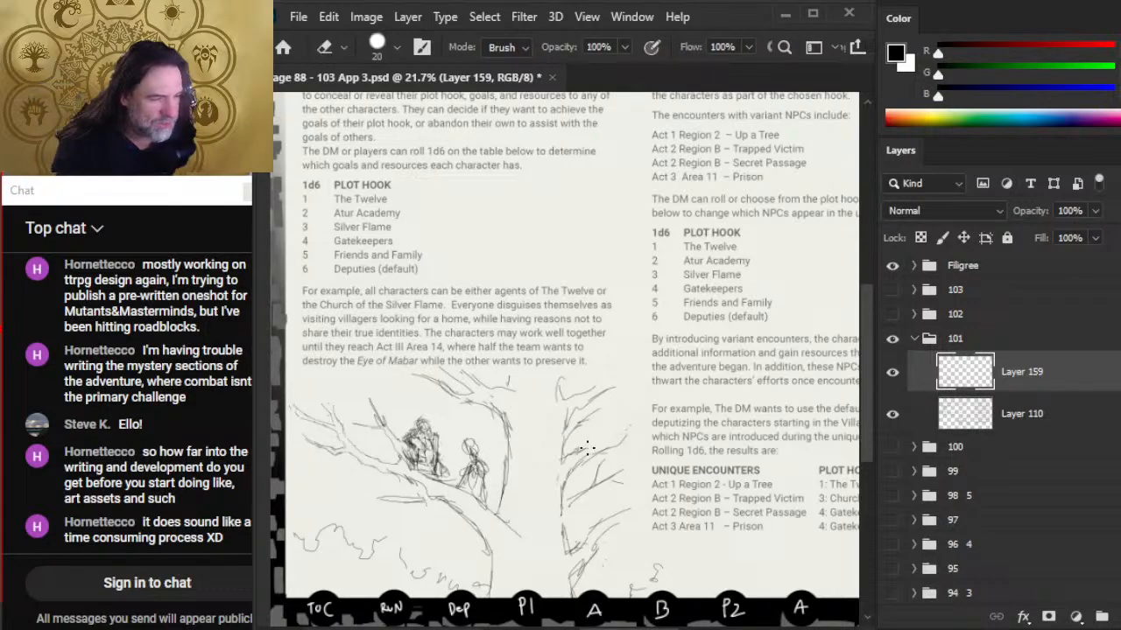
key("b")
key("e")
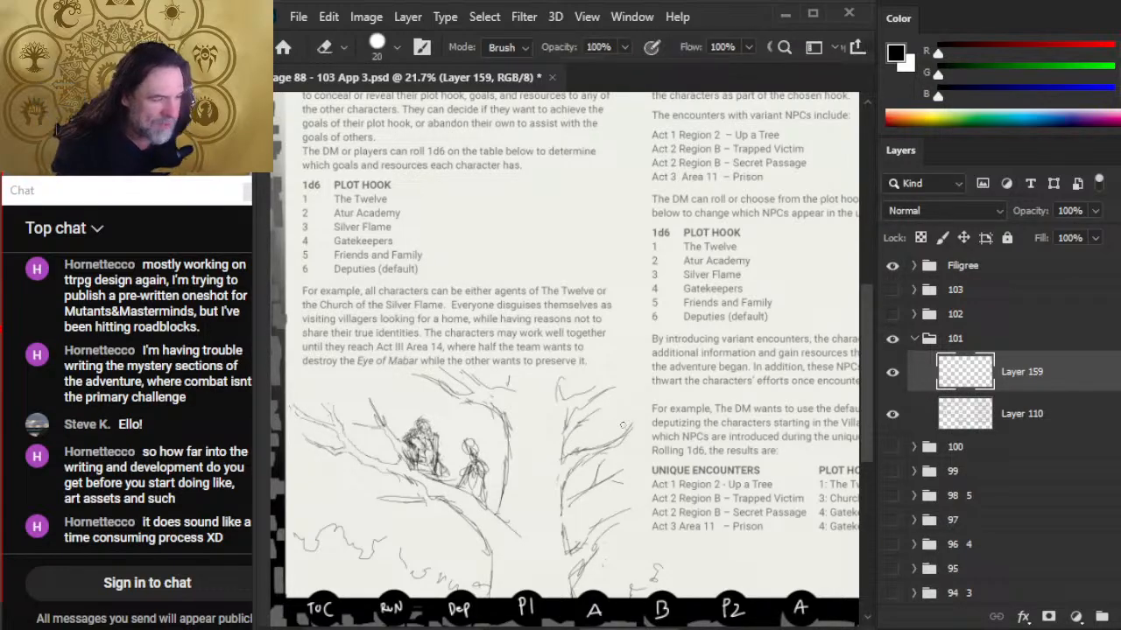
key("b")
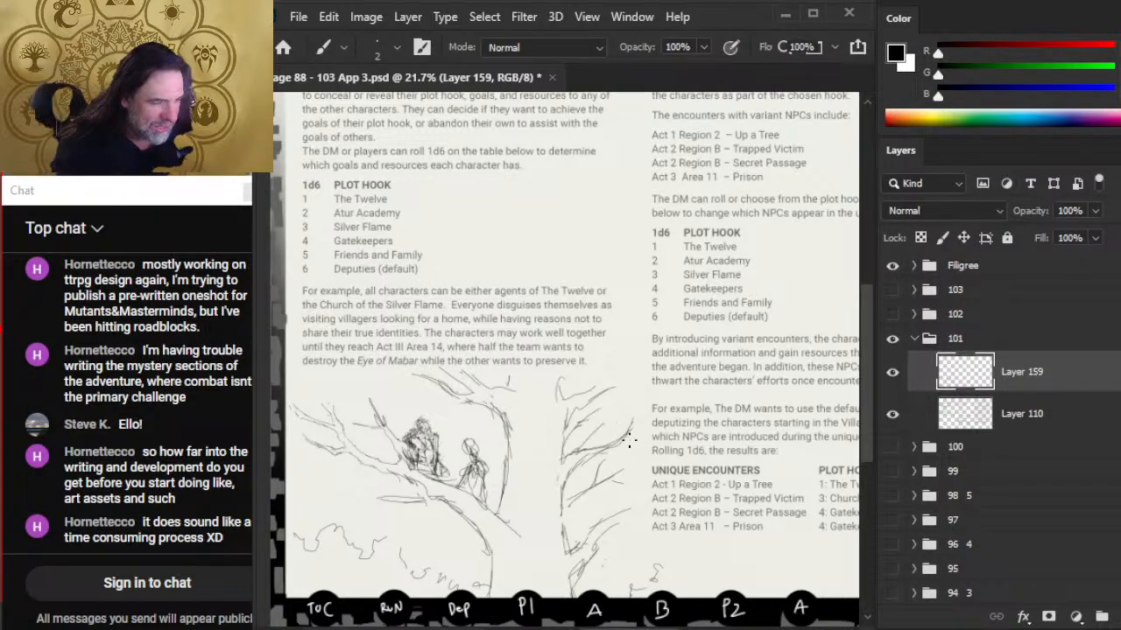
key("e")
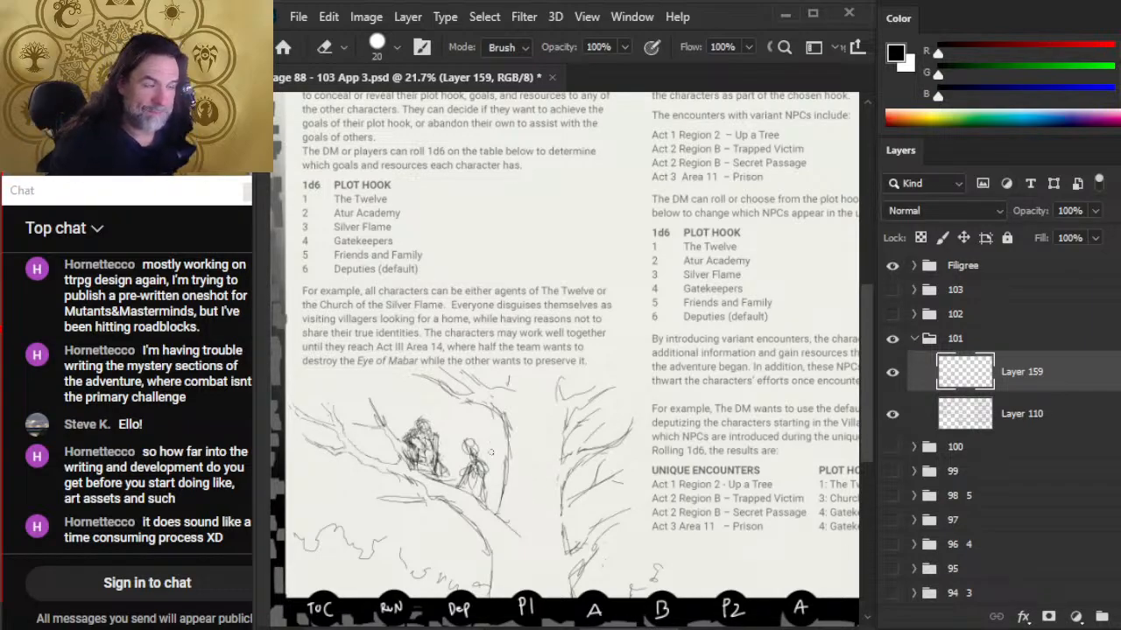
key("b")
key("e")
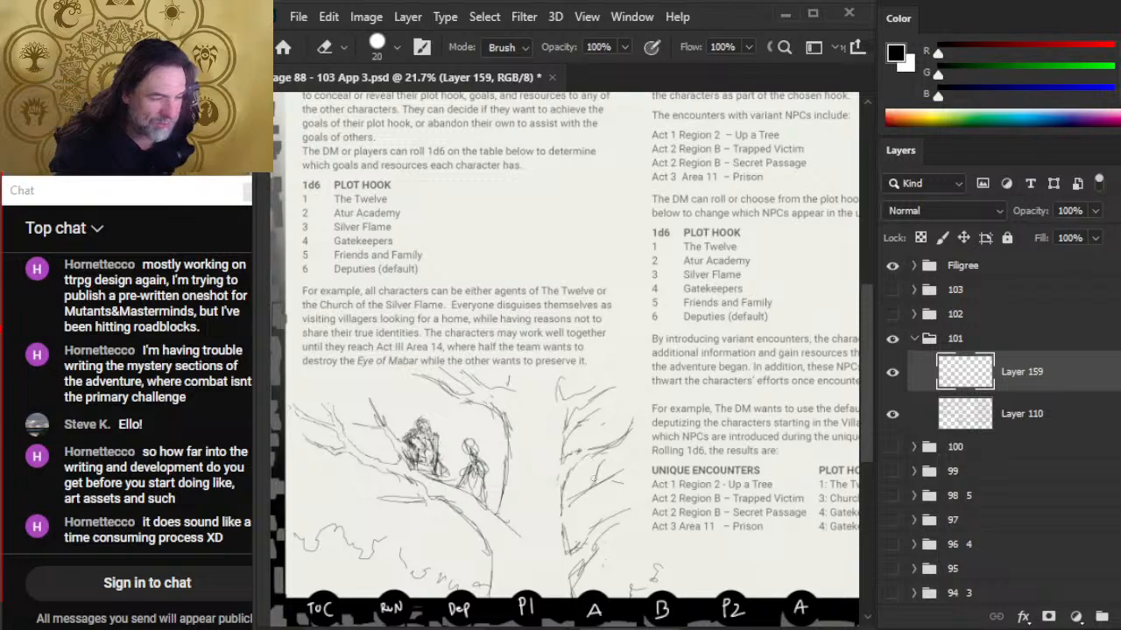
key("b")
key("e")
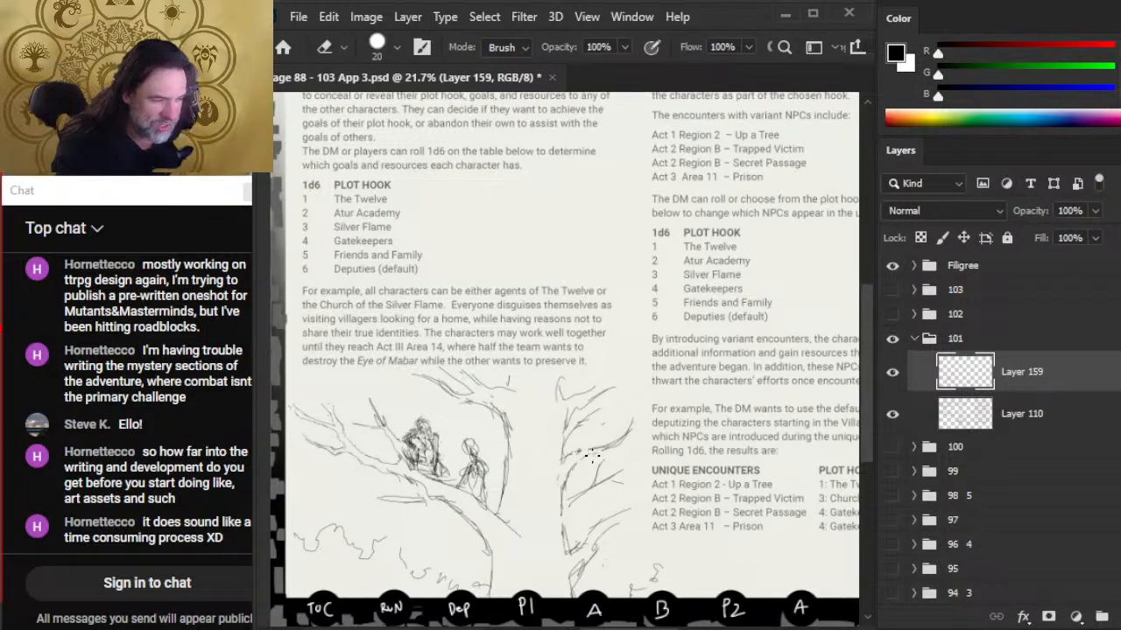
key("b")
key("e")
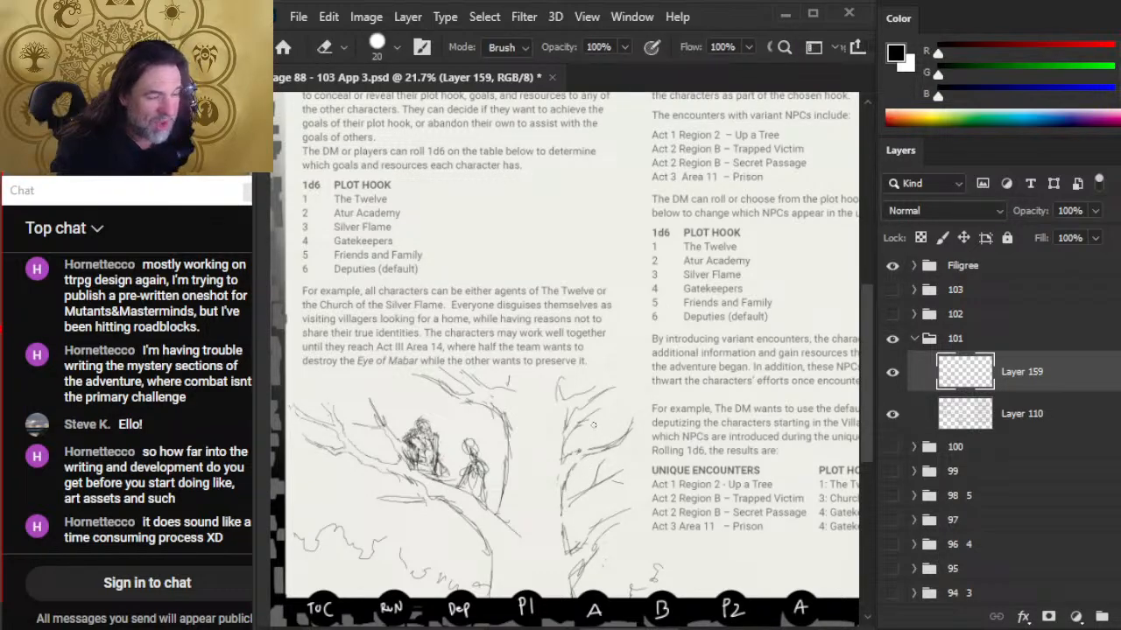
- Trim the lines beneath the upper-right branch and extend that branch's tip upward toward the text
mouse_move(588, 420)
left_mouse_down()
mouse_move(562, 434)
mouse_move(578, 432)
left_mouse_up()
key("b")
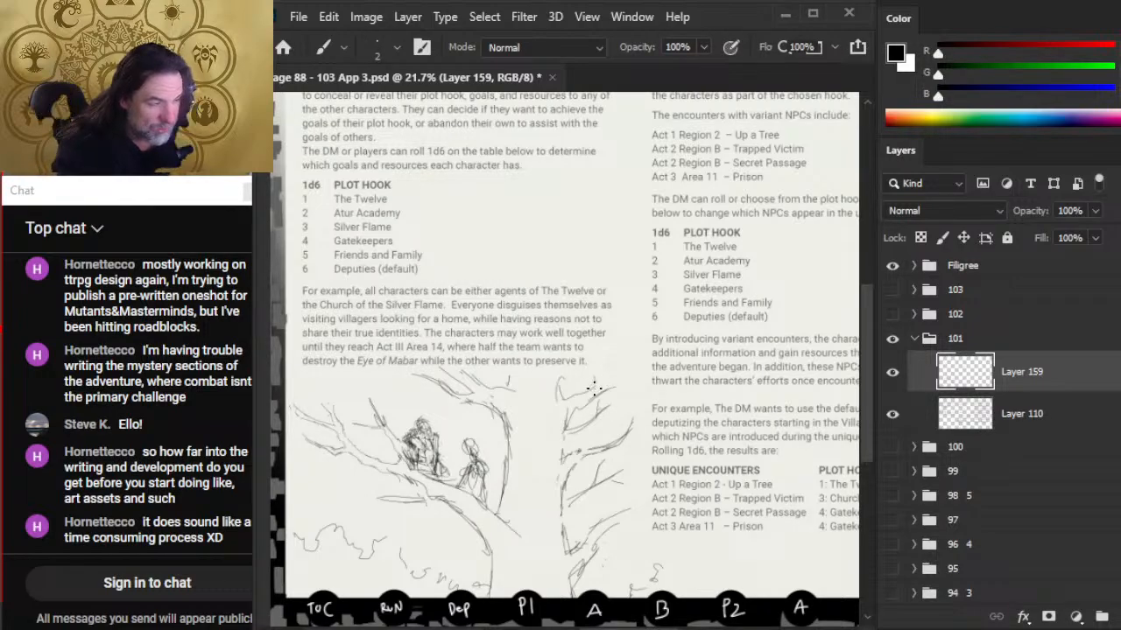
left_click_drag(613, 370, 603, 385)
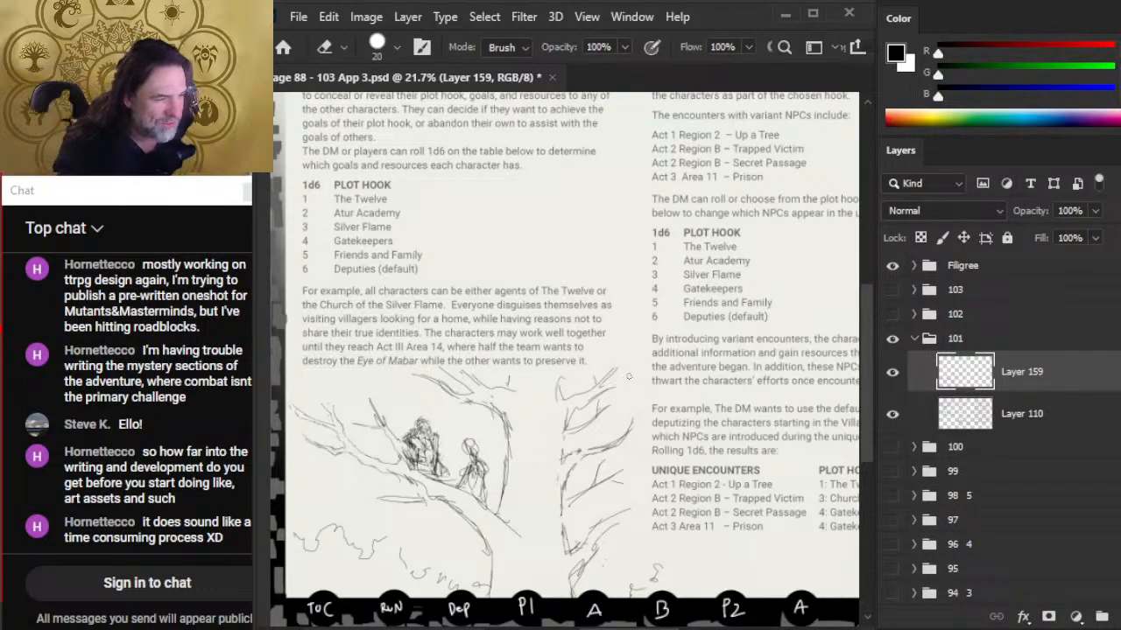
- Undo the latest strokes extending the upper-right branch's tip toward the text, and restore black as the foreground colour
mouse_move(604, 390)
left_mouse_down()
mouse_move(640, 366)
mouse_move(534, 361)
left_mouse_up()
key("z")
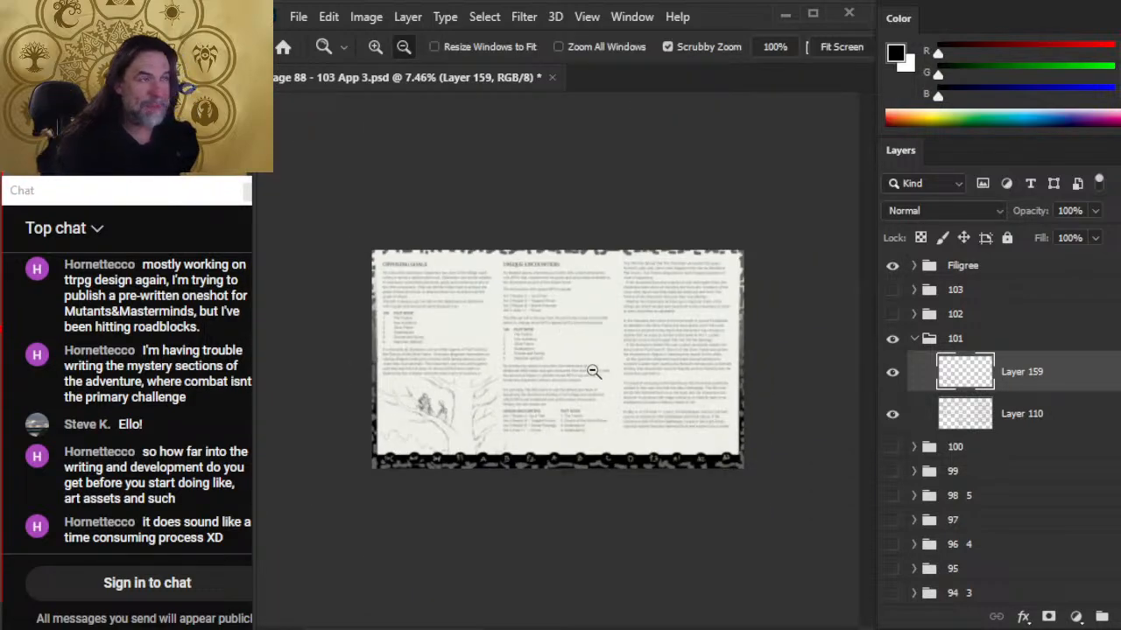
key("x")
left_click_drag(581, 388, 696, 380)
left_click_drag(380, 452, 680, 389)
key("e")
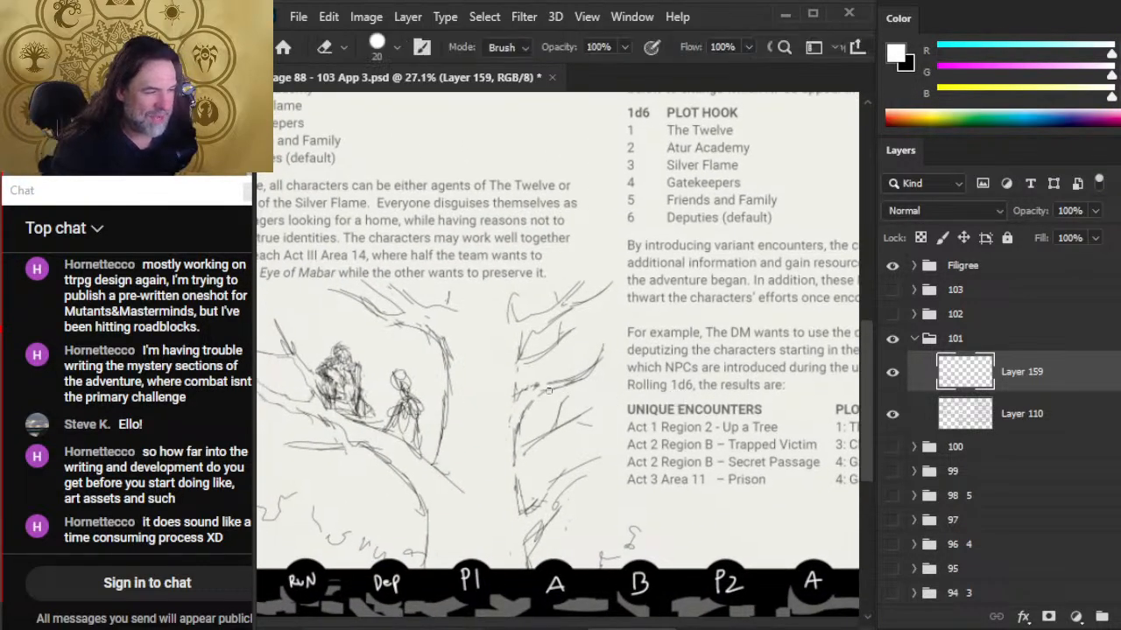
key("b")
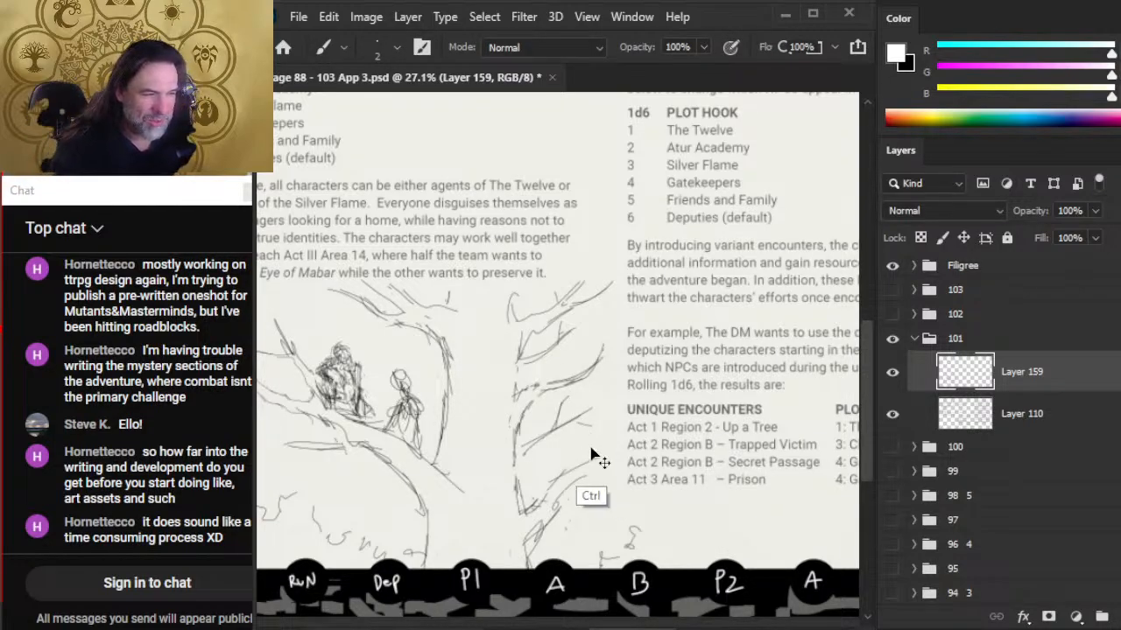
key("ctrl+z")
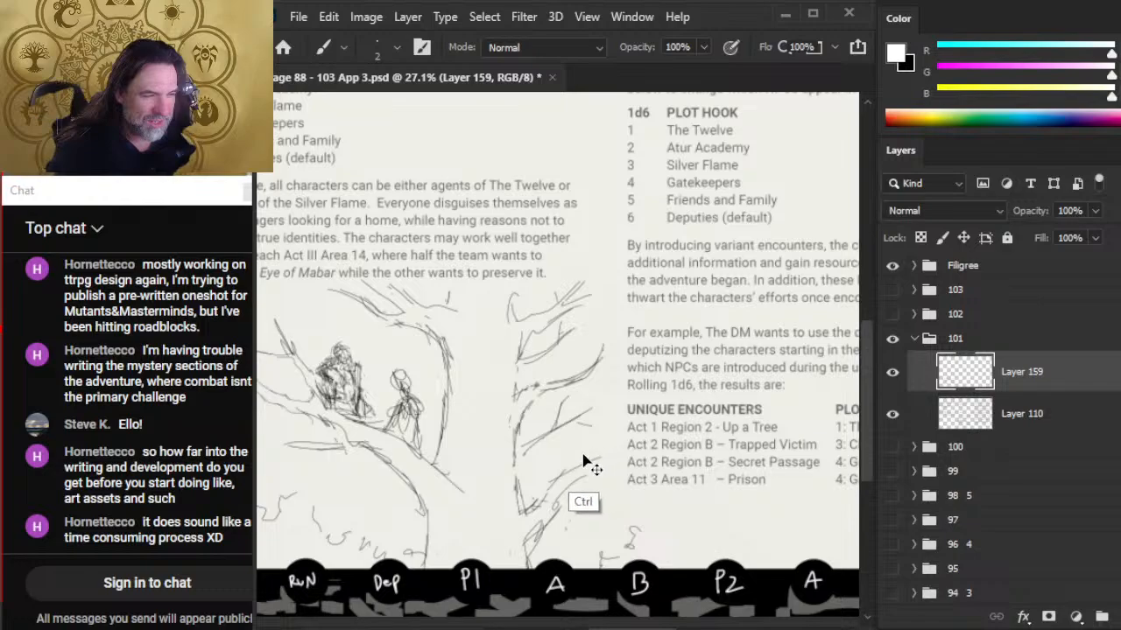
key("x")
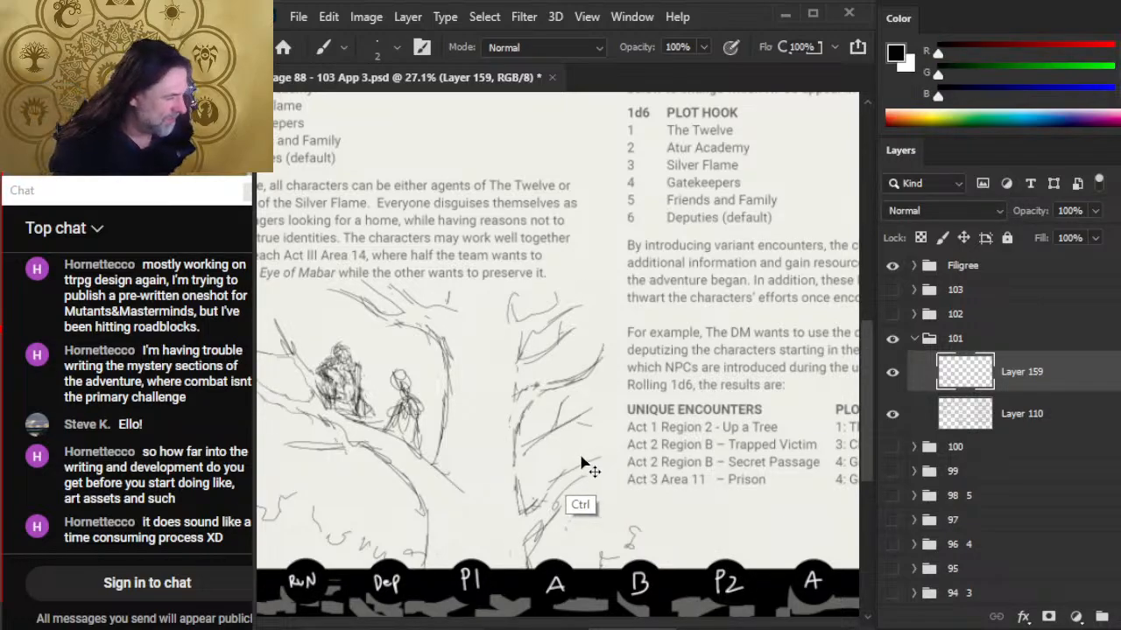
key("ctrl+z")
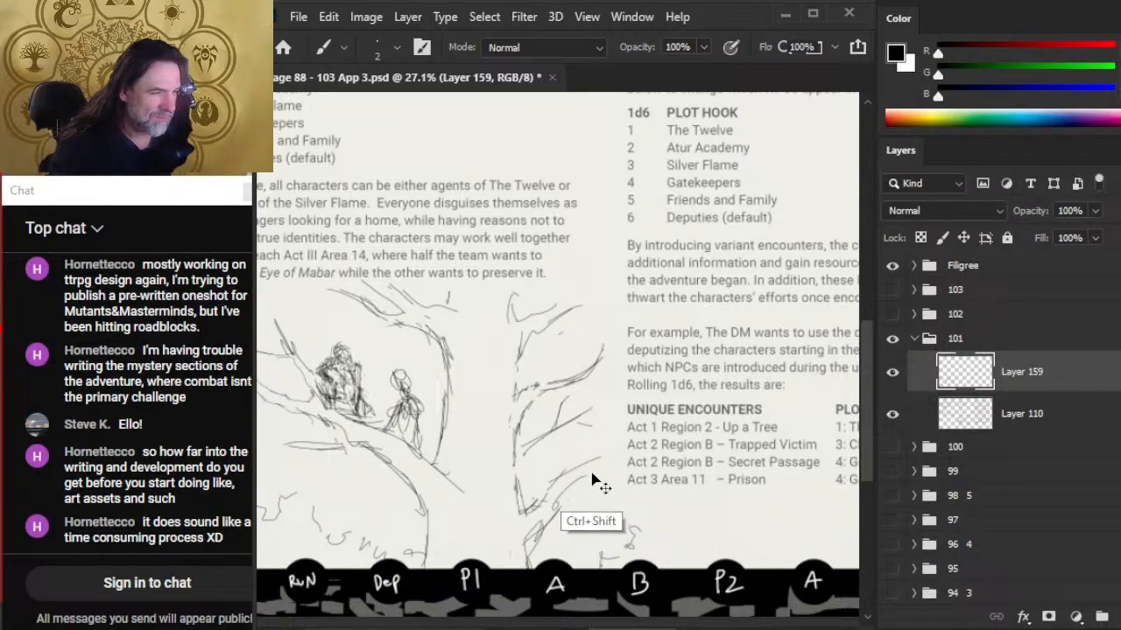
key("ctrl+shift+z")
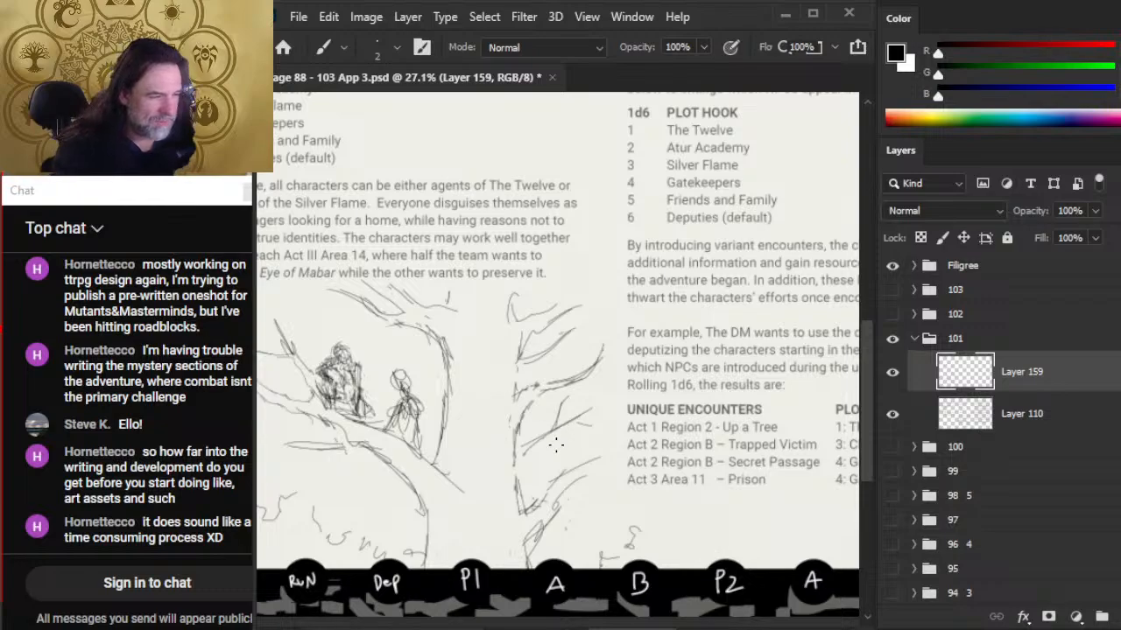
- Refine the upward-slanting branch below the long middle one on the trunk's right side with alternating erasing and brush strokes
key("e")
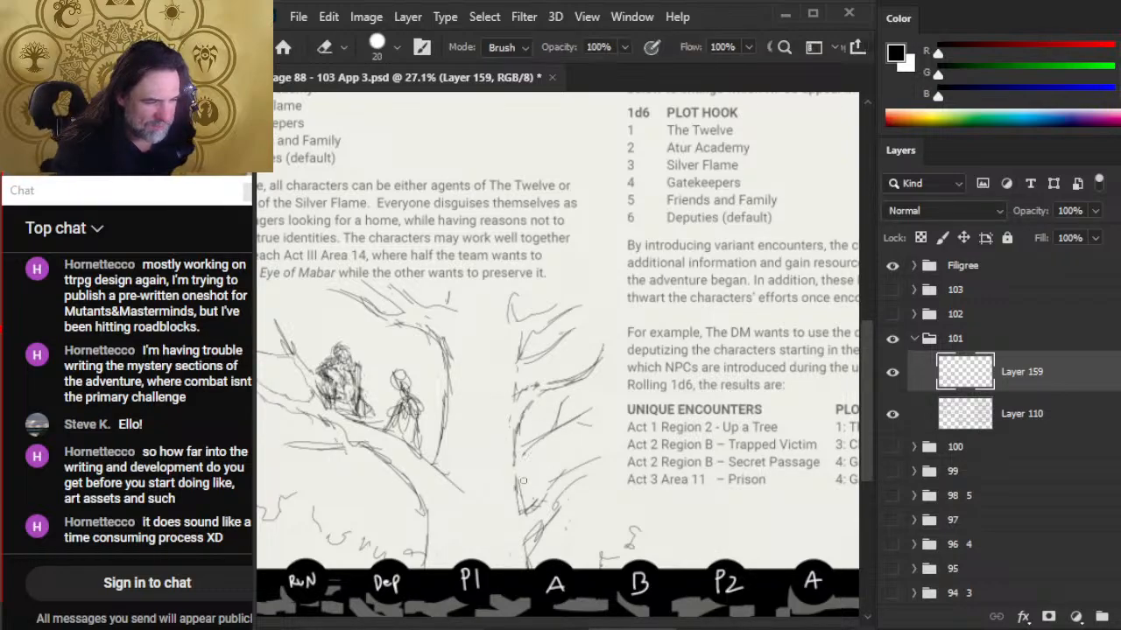
key("b")
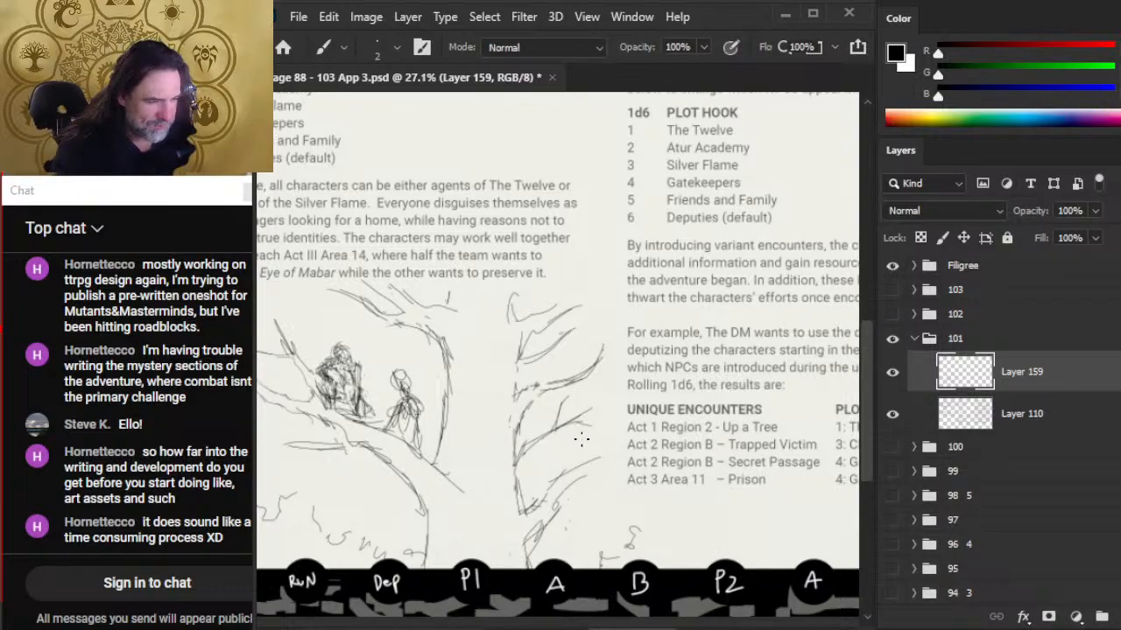
key("e")
key("b")
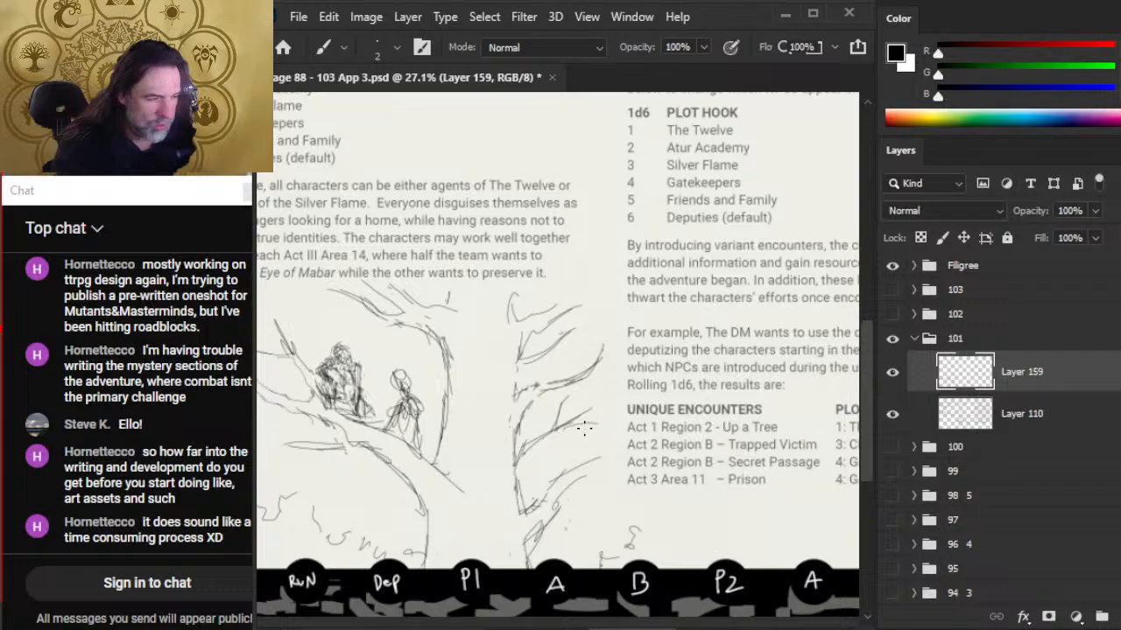
- Sketch longer branches on the lower half of the right-hand tree on Layer 159, erasing stray lines between strokes
key("e")
key("b")
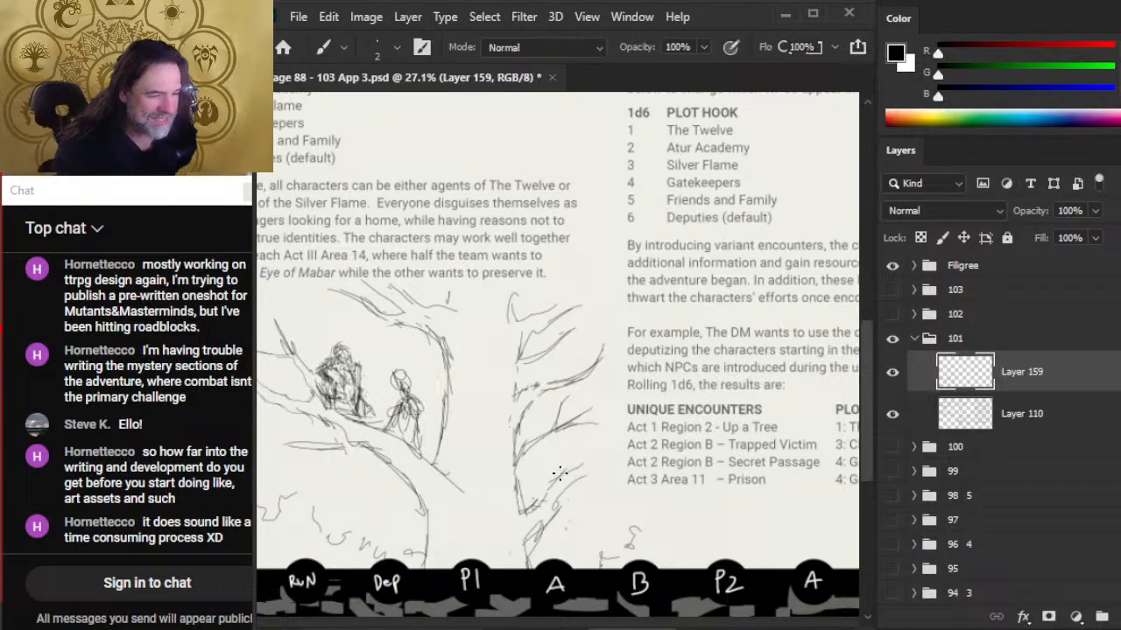
mouse_move(574, 484)
left_mouse_down()
mouse_move(557, 504)
mouse_move(551, 486)
mouse_move(543, 502)
left_mouse_up()
key("e")
key("b")
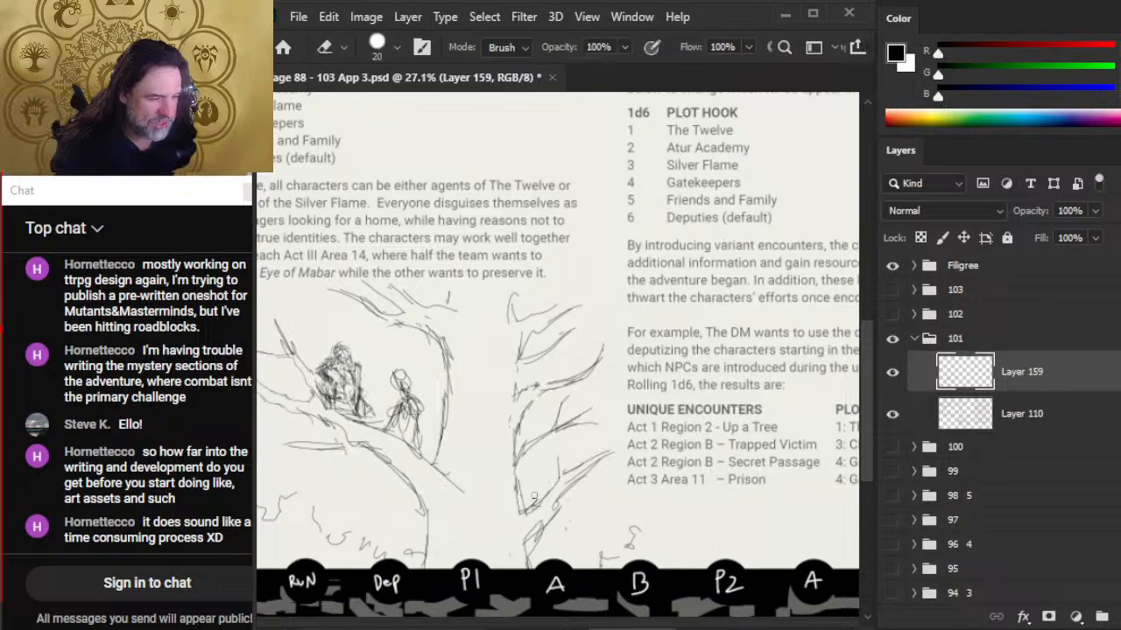
key("e")
- Rework the base of the right-hand tree's trunk with the Brush and Eraser, and sketch small marks on the ground beside it
key("z")
left_click_drag(616, 480, 551, 467)
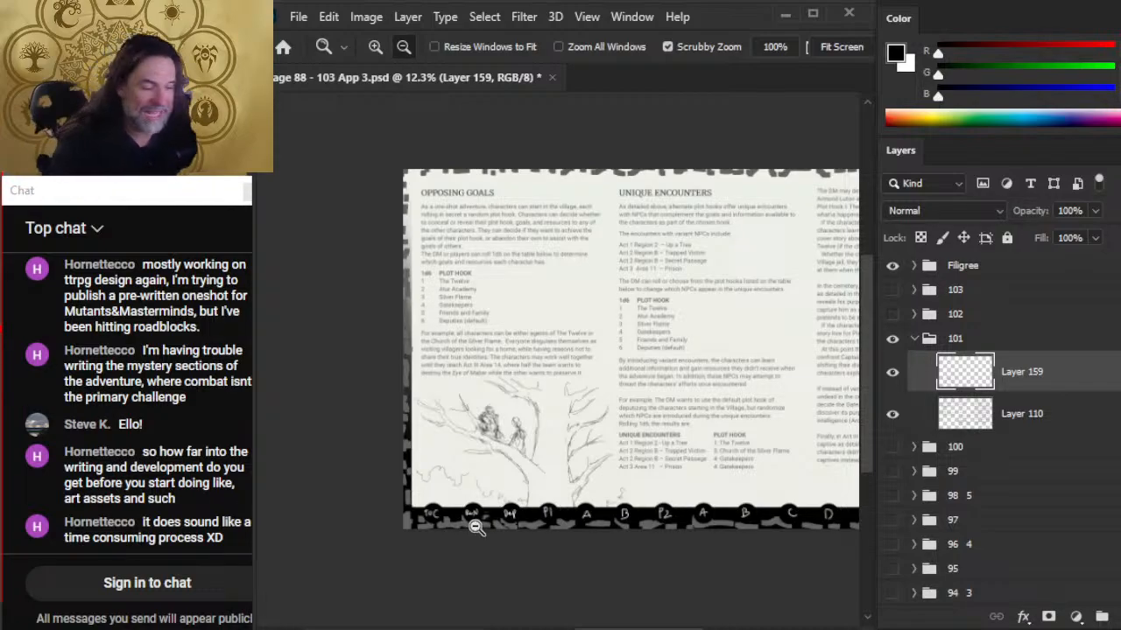
left_click_drag(586, 500, 609, 499)
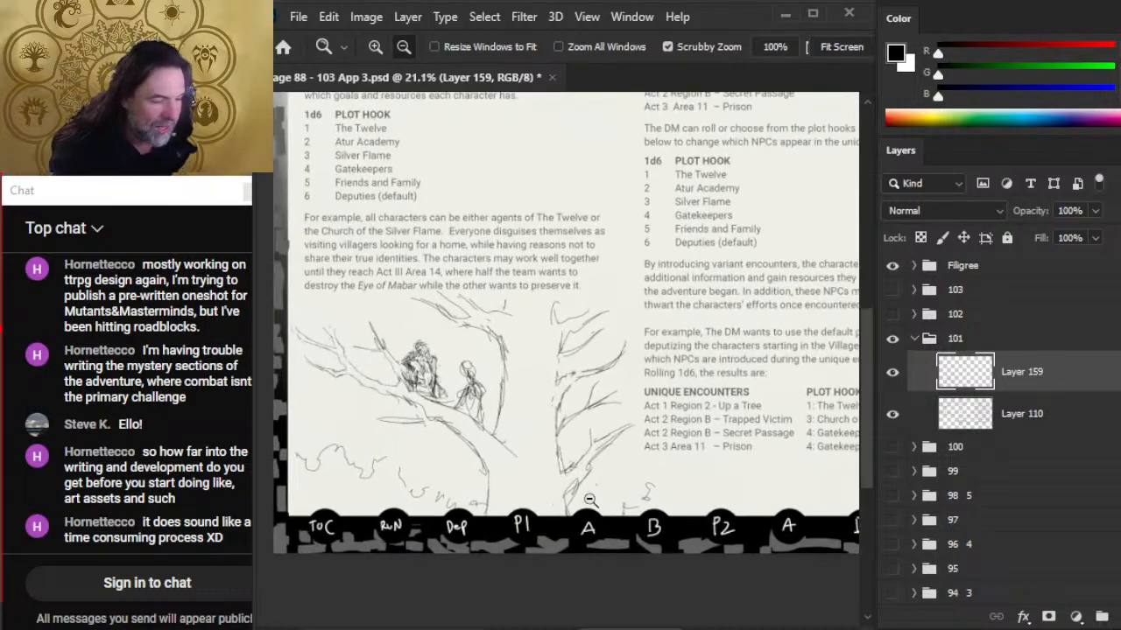
key("e")
key("b")
key("e")
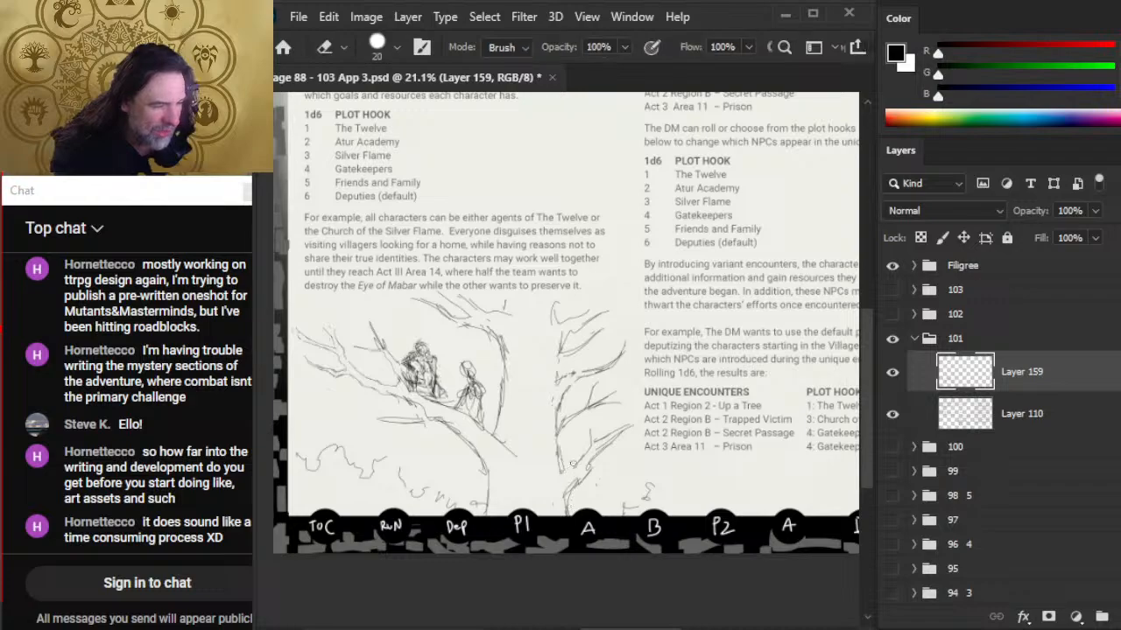
key("b")
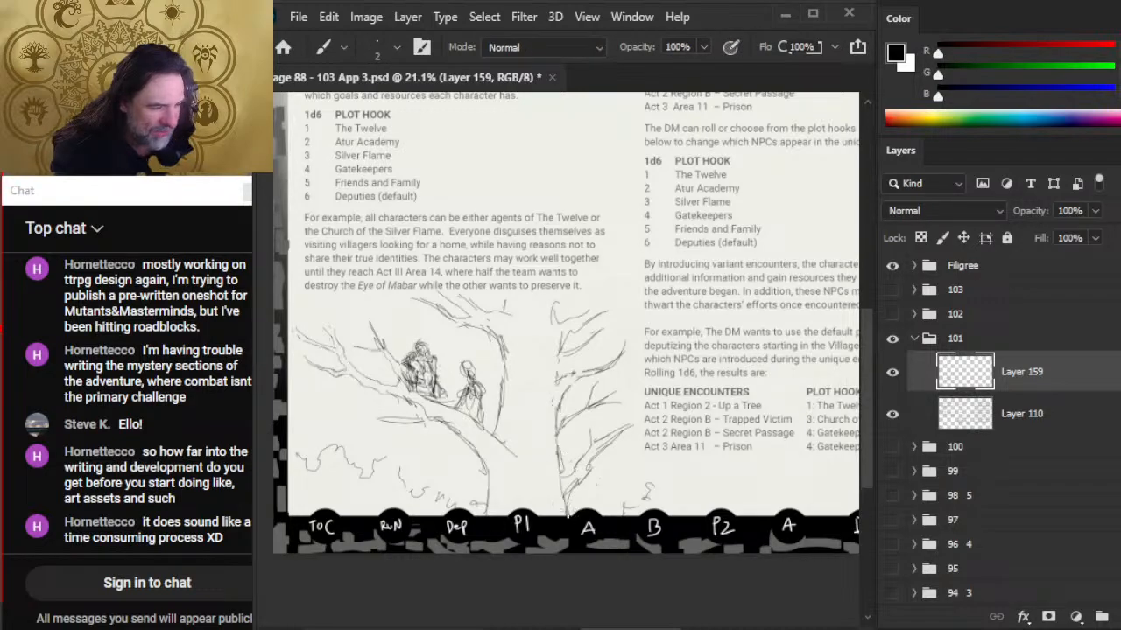
key("e")
key("b")
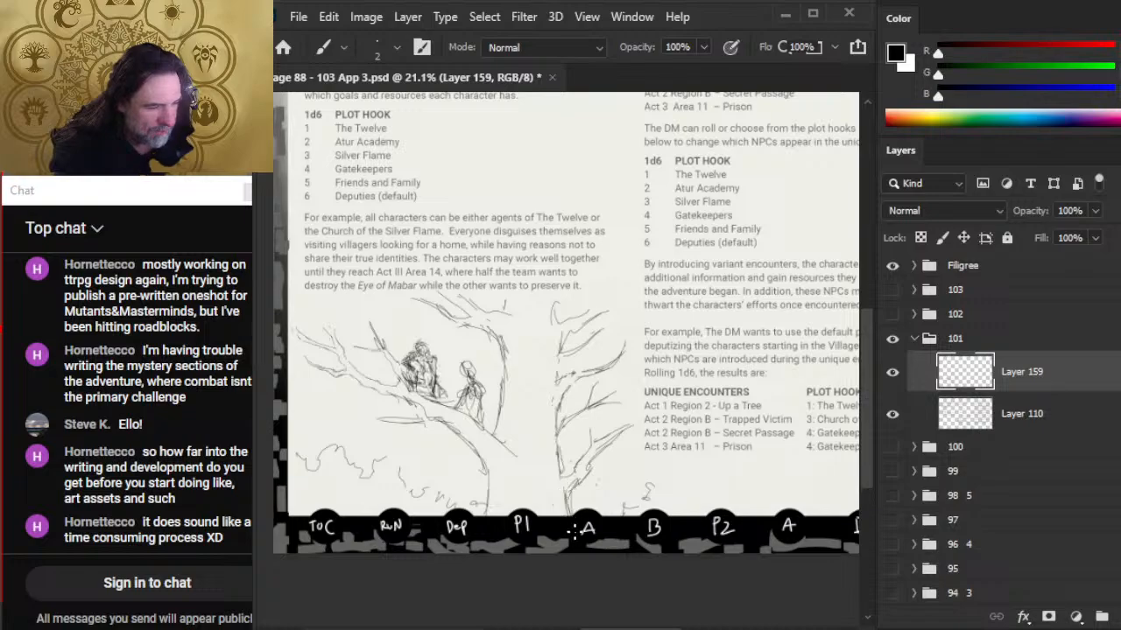
key("e")
key("b")
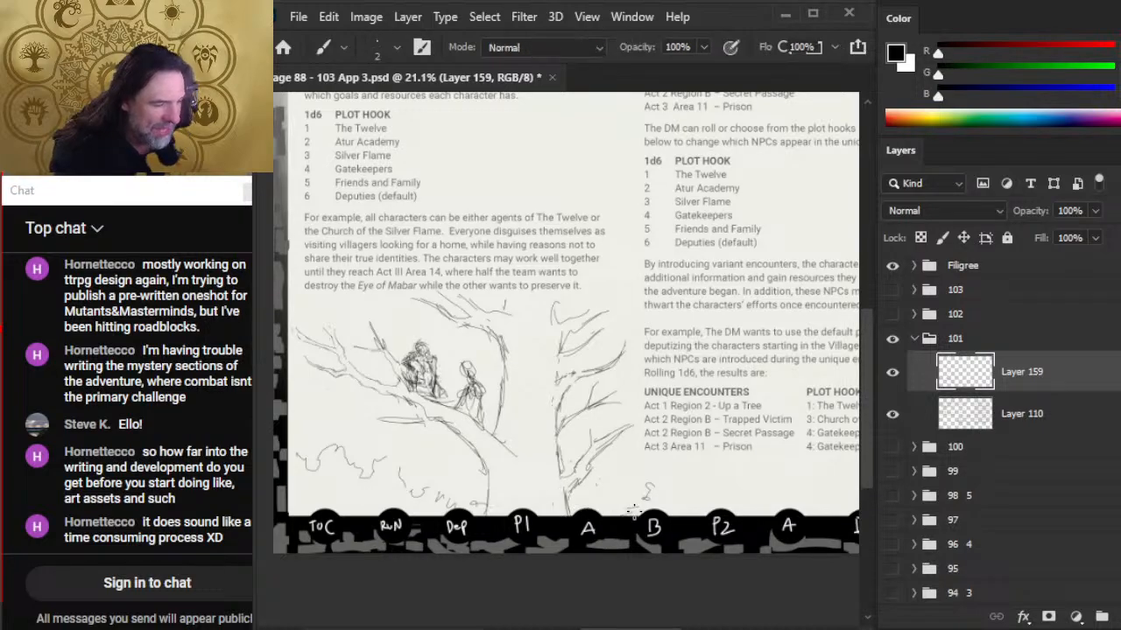
left_click_drag(629, 511, 649, 488)
key("e")
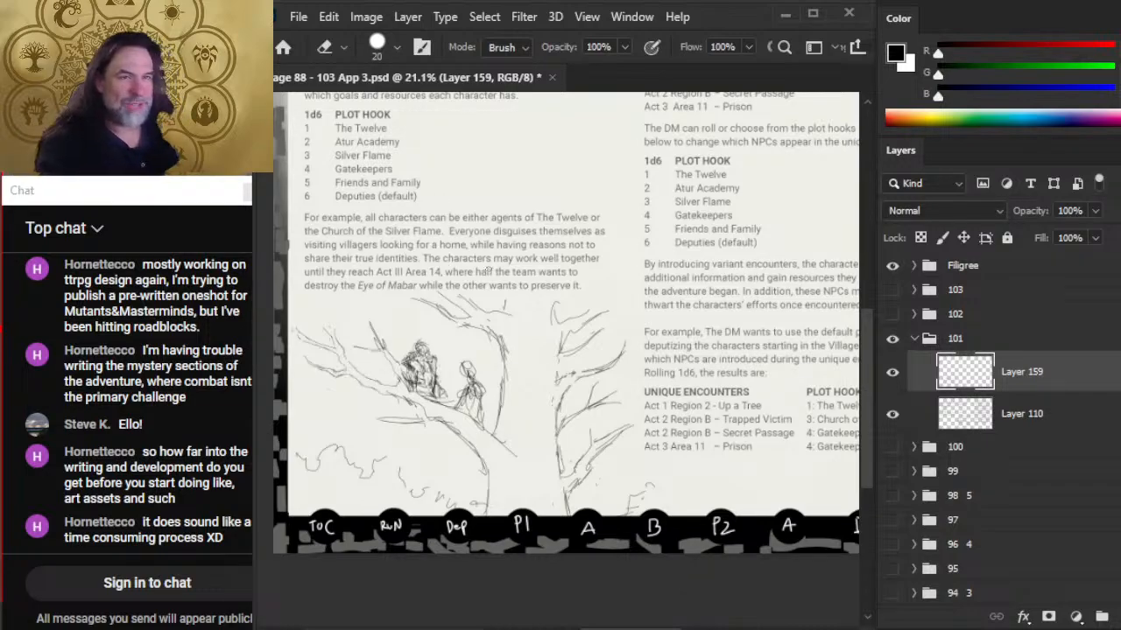
- Enlarge the tree sketch on Layer 159 slightly with Free Transform
key("alt+space")
left_click_drag(531, 344, 499, 300)
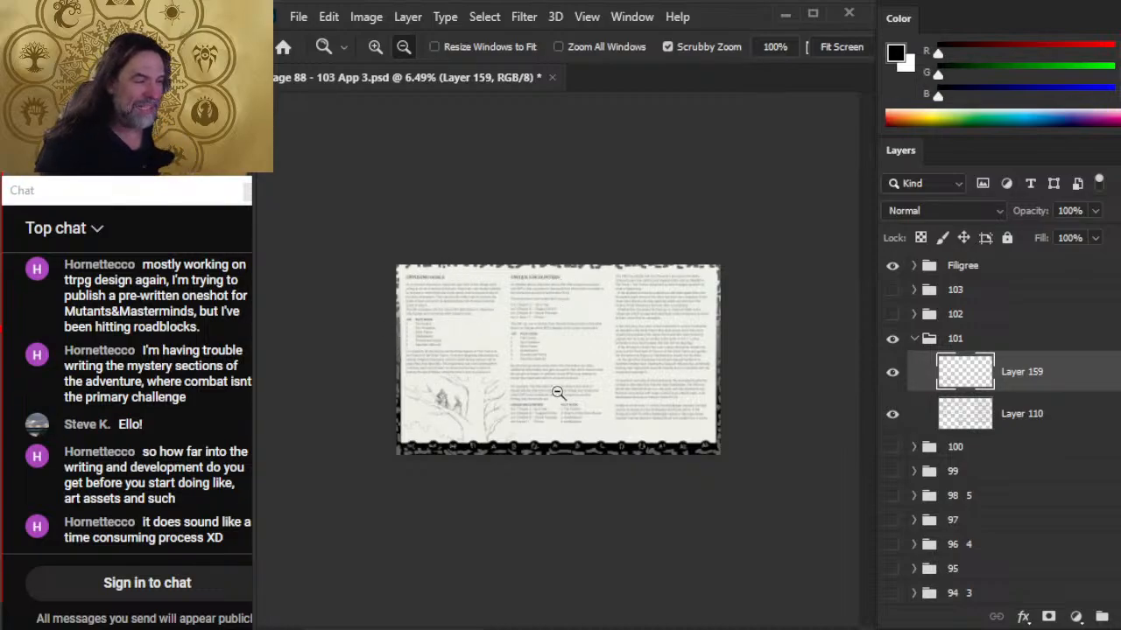
left_click_drag(656, 309, 716, 324)
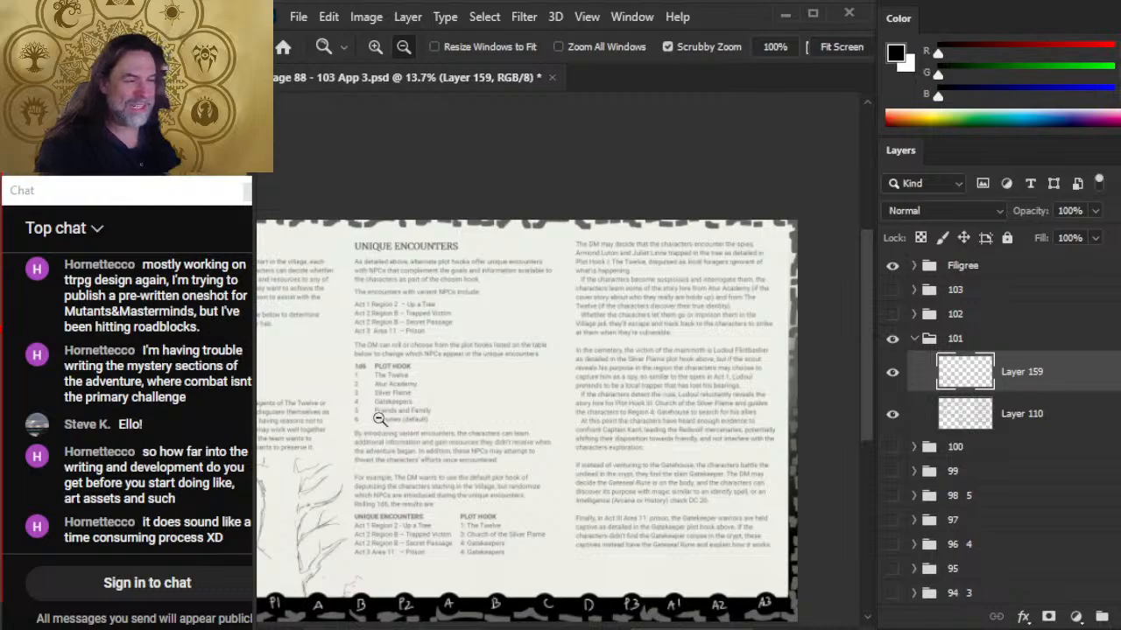
left_click_drag(550, 395, 495, 456)
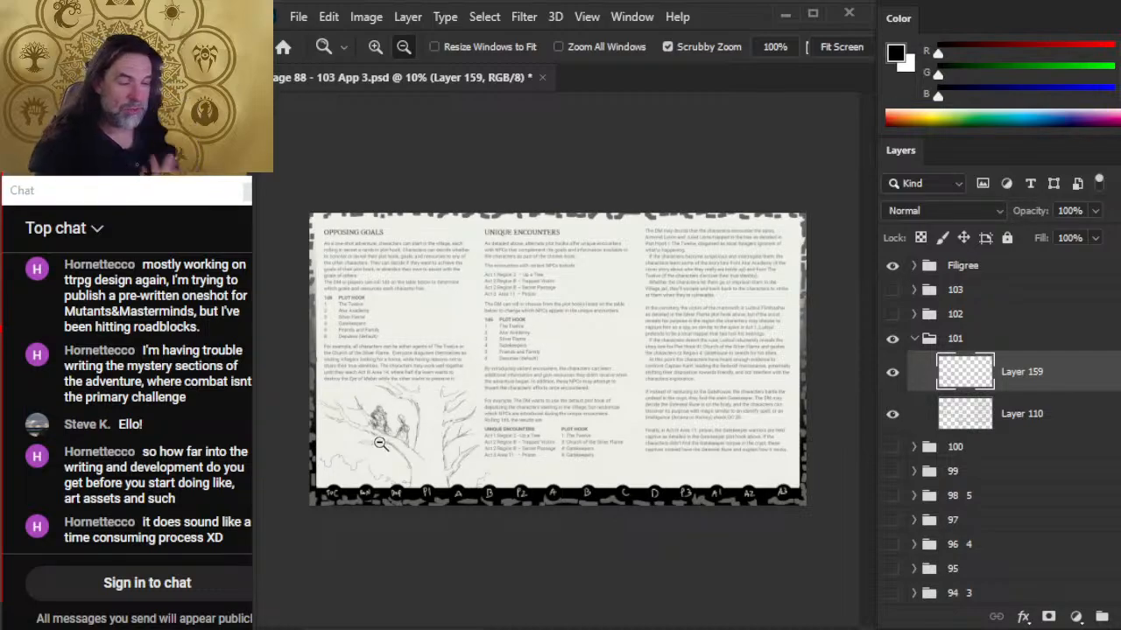
scroll(382, 442, "up", 2)
key("l")
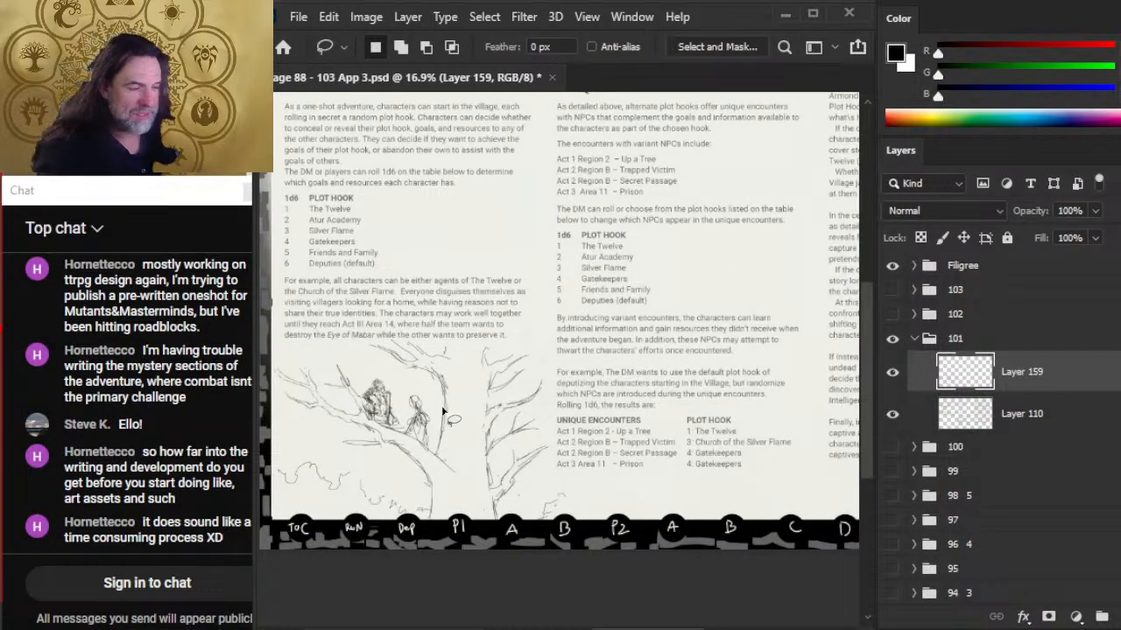
right_click(444, 425)
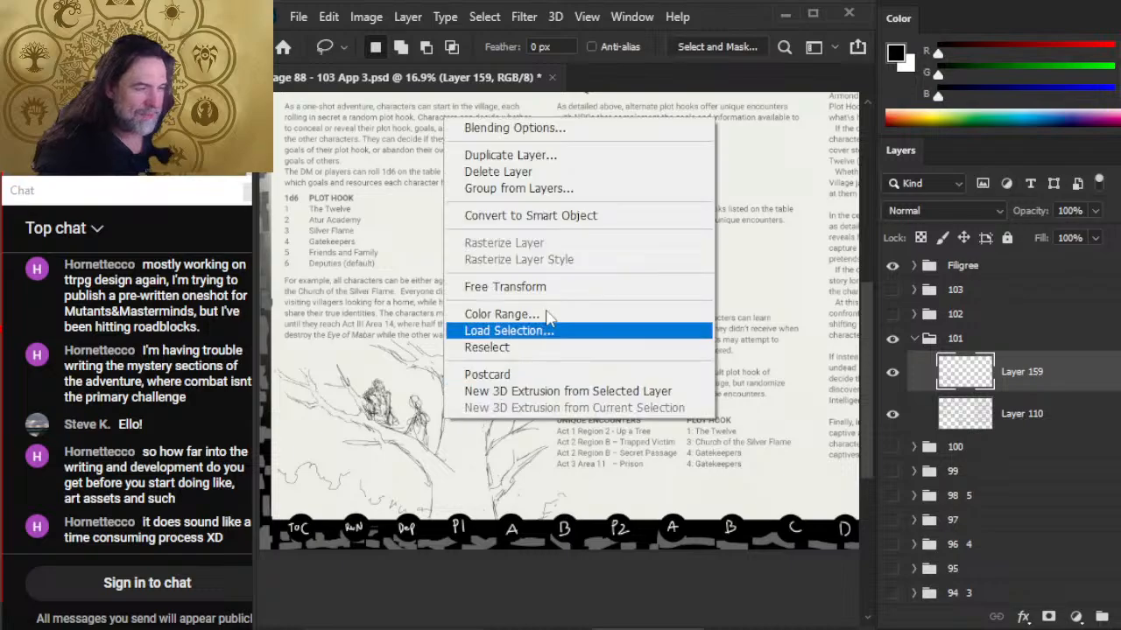
left_click(516, 286)
left_click_drag(563, 443, 603, 444)
left_click_drag(652, 399, 650, 414)
key("Return")
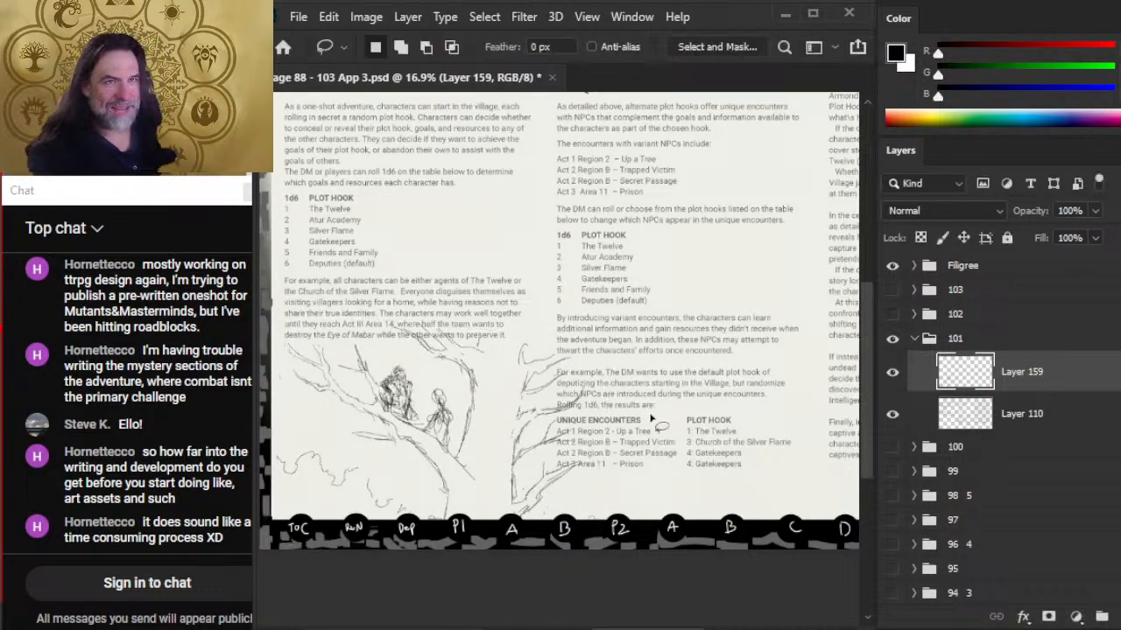
- Reposition the enlarged tree sketch farther left beneath the Opposing Goals text
key("v")
mouse_move(561, 428)
left_mouse_down()
mouse_move(576, 406)
mouse_move(613, 413)
left_mouse_up()
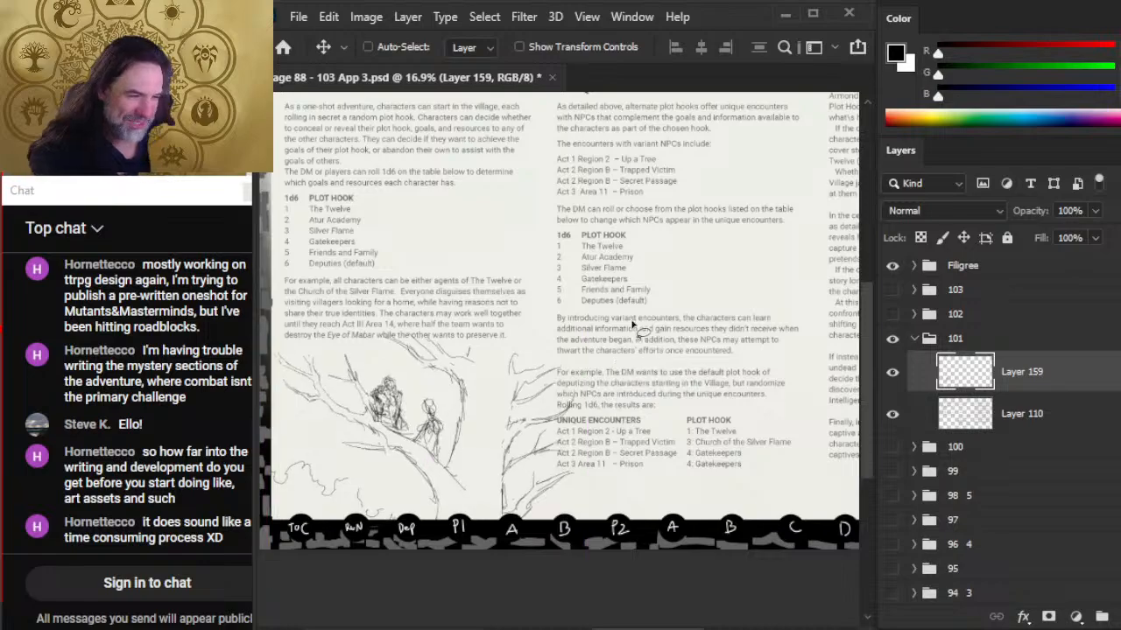
key("l")
right_click(637, 333)
left_click(517, 413)
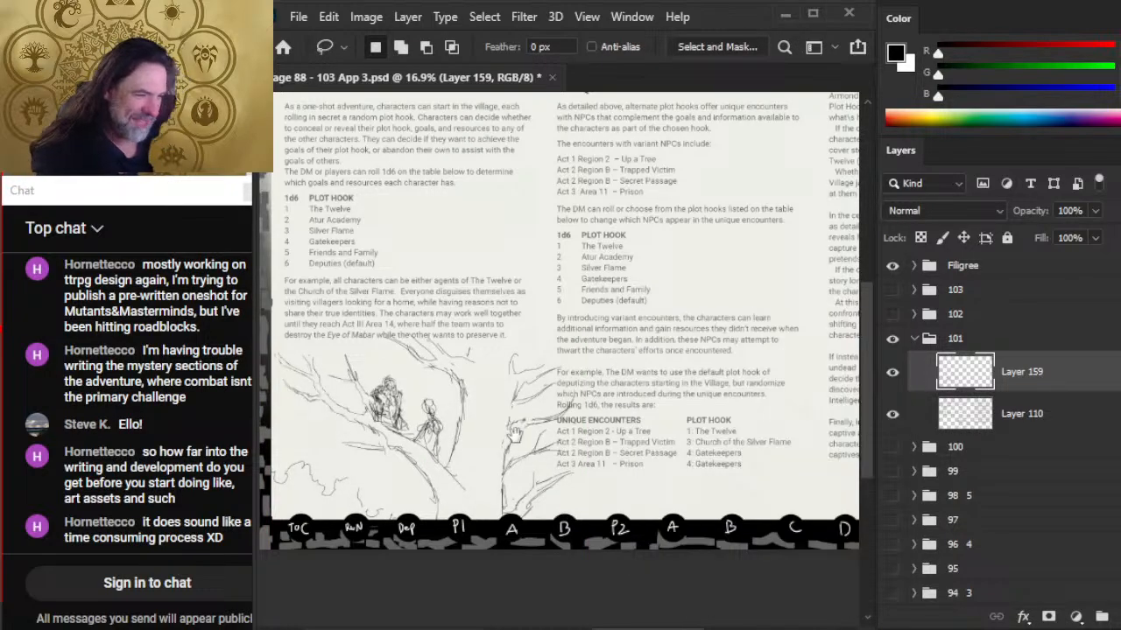
mouse_move(515, 436)
left_mouse_down()
mouse_move(550, 371)
mouse_move(559, 383)
left_mouse_up()
key("v")
key("e")
key("v")
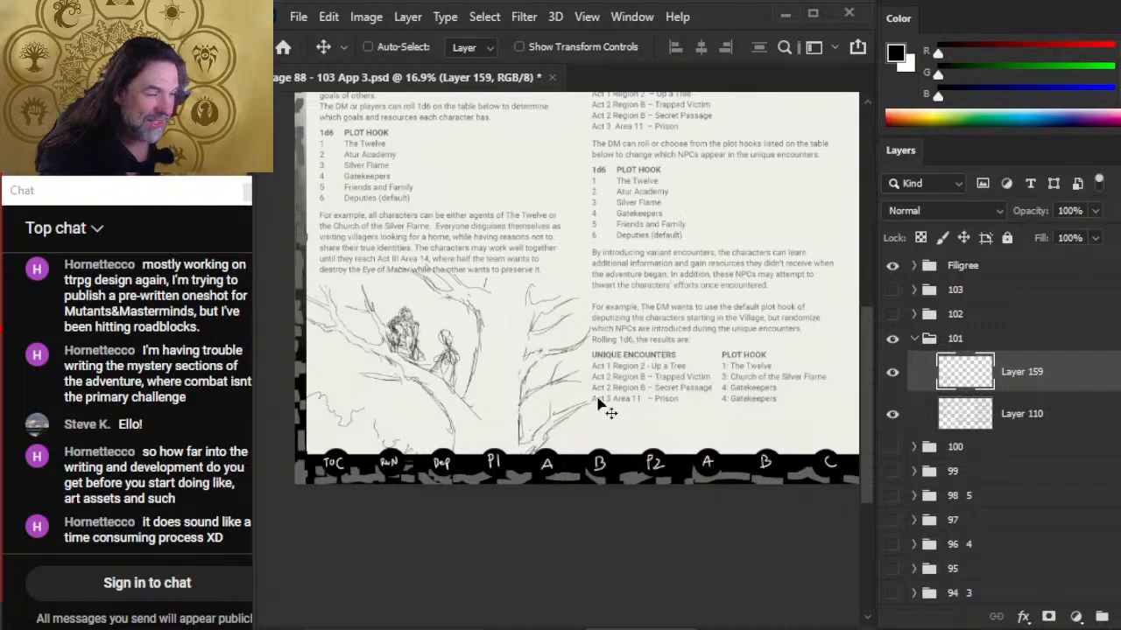
- Erase the branch lines that overlap the Unique Encounters list and the paragraph above the sketch
key("e")
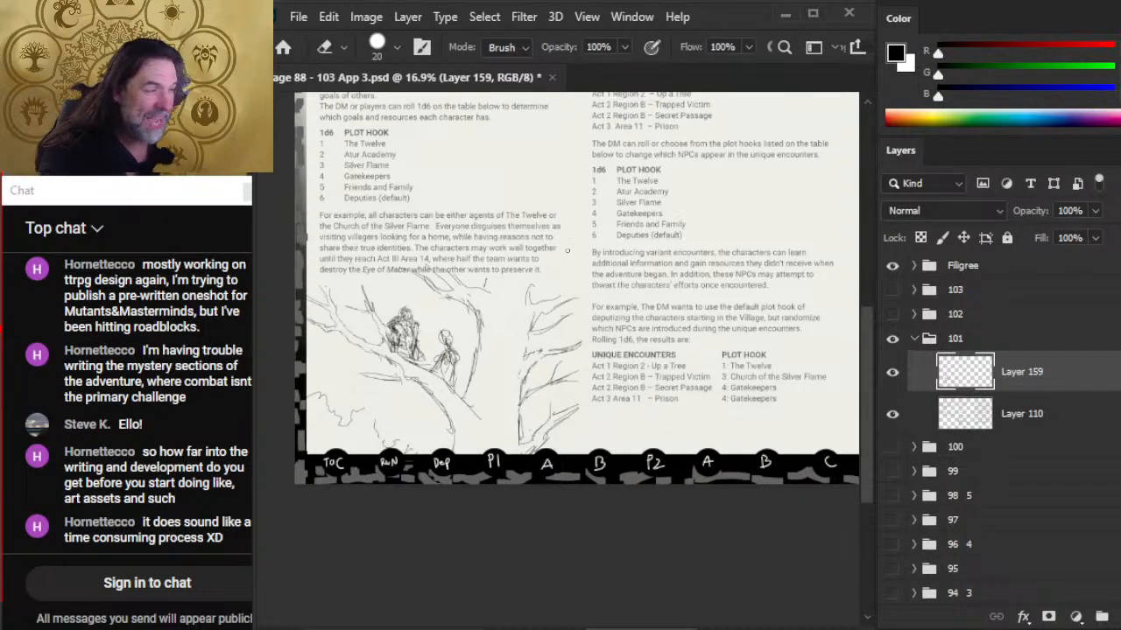
key("b")
key("e")
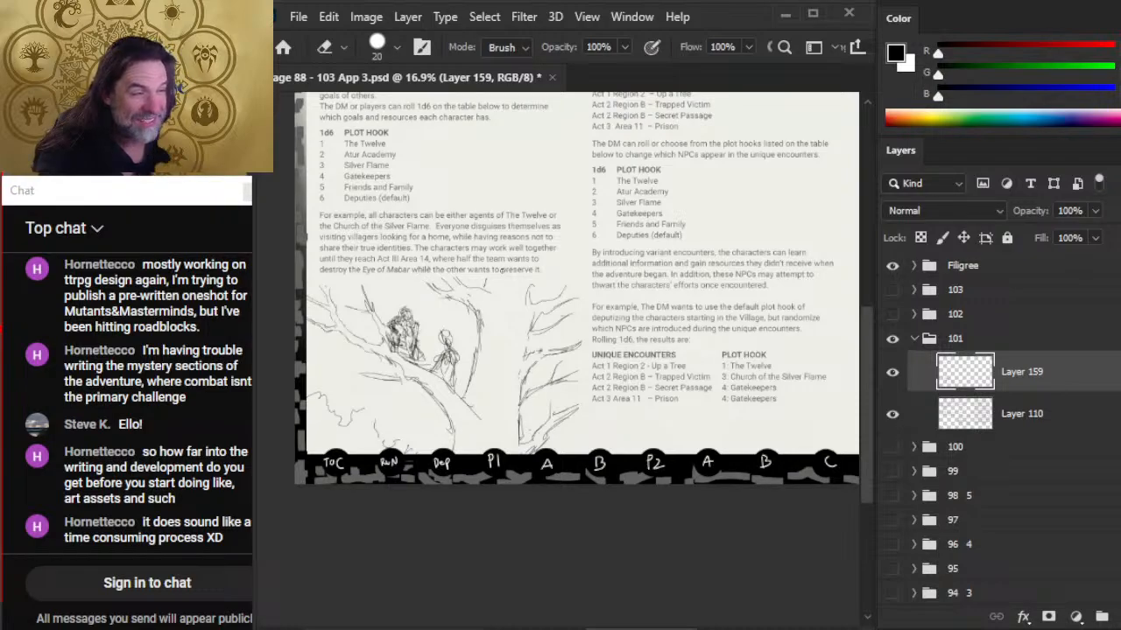
key("b")
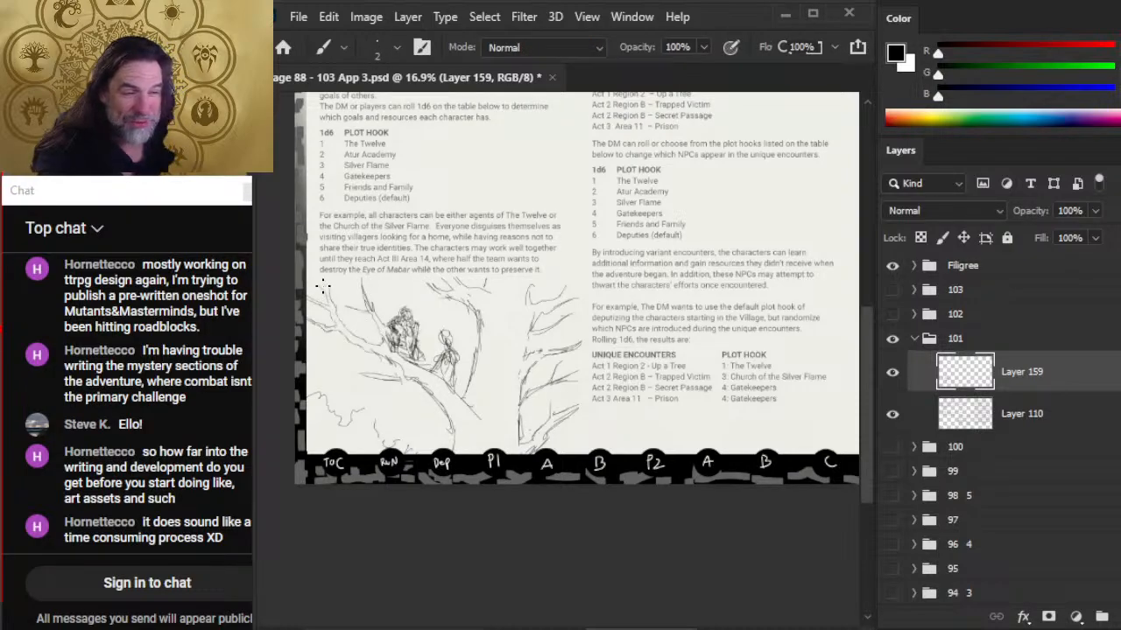
- Clean up the sketch's left edge and redraw the wavy foliage outline below the left-hand branch
key("e")
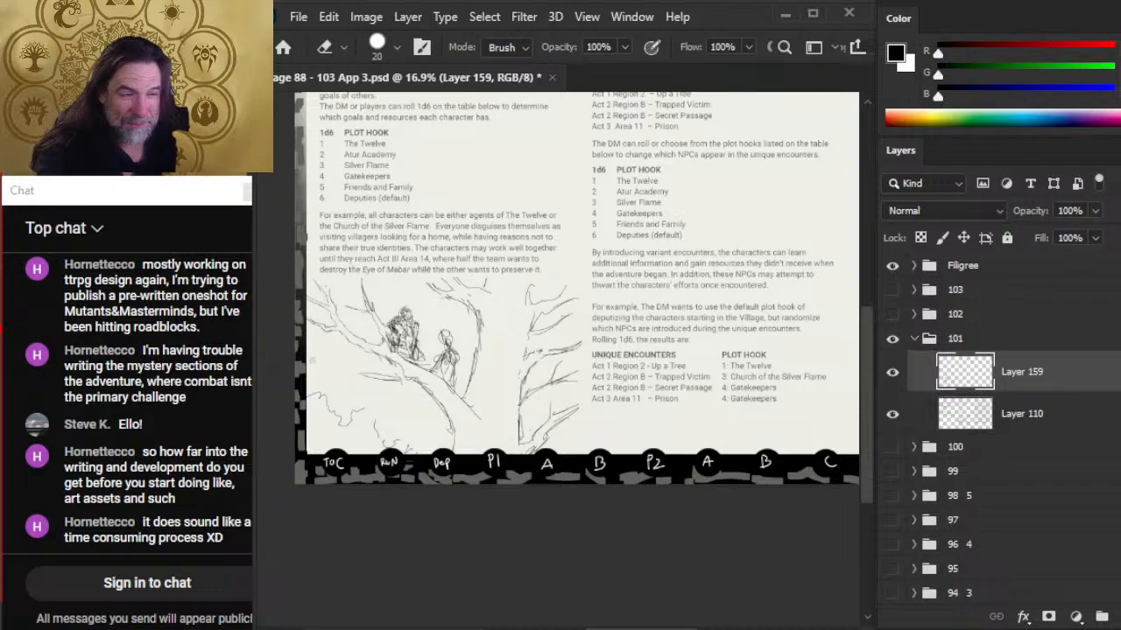
key("b")
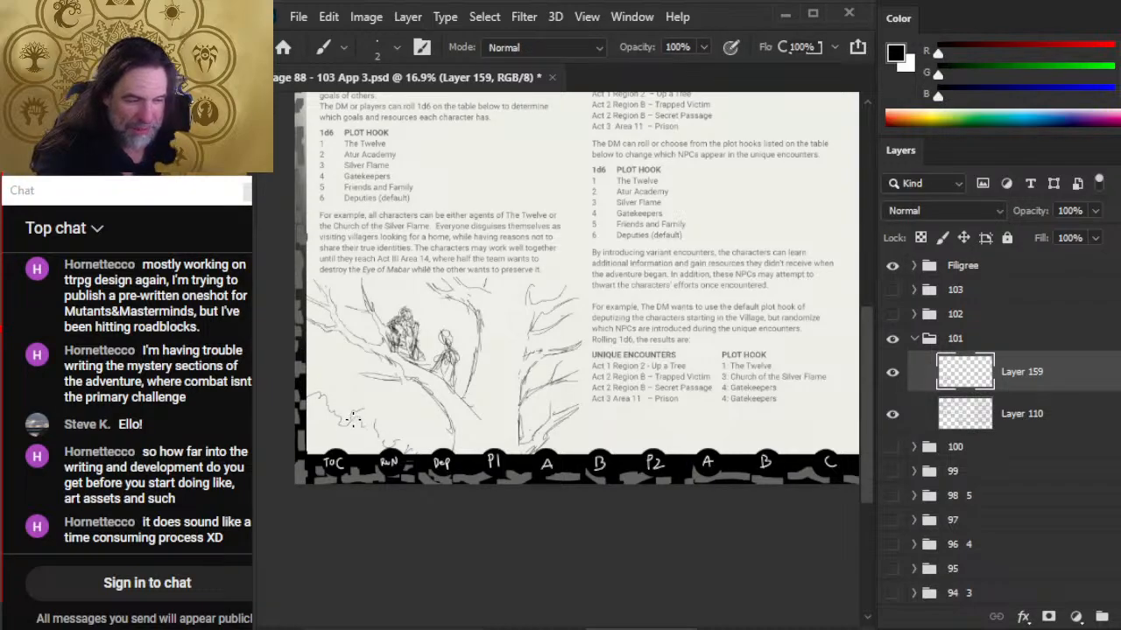
key("e")
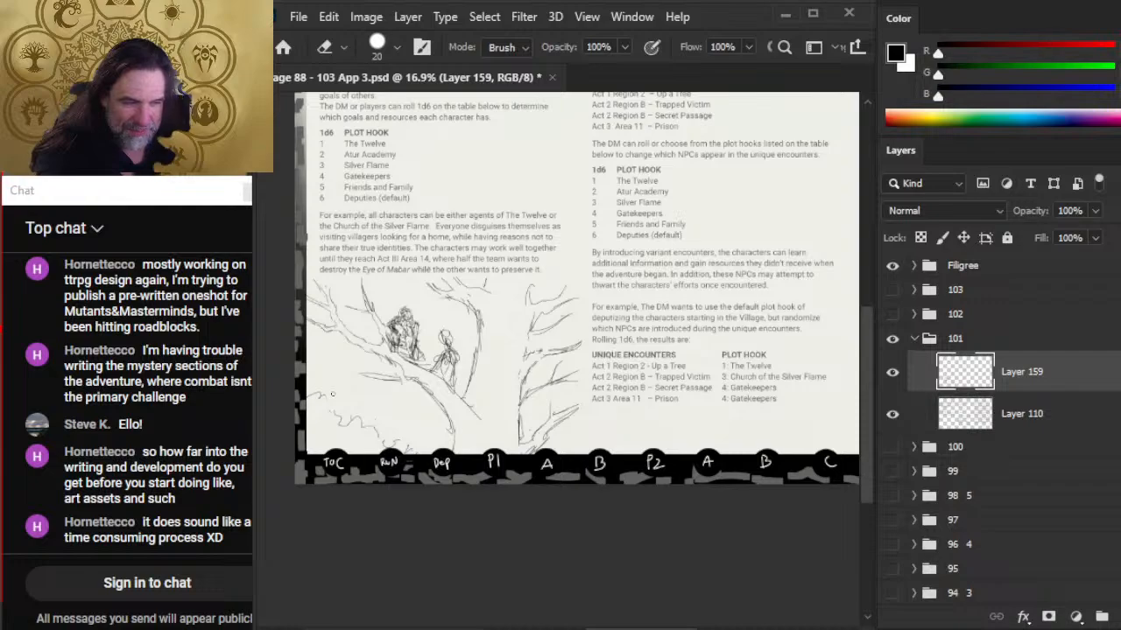
key("b")
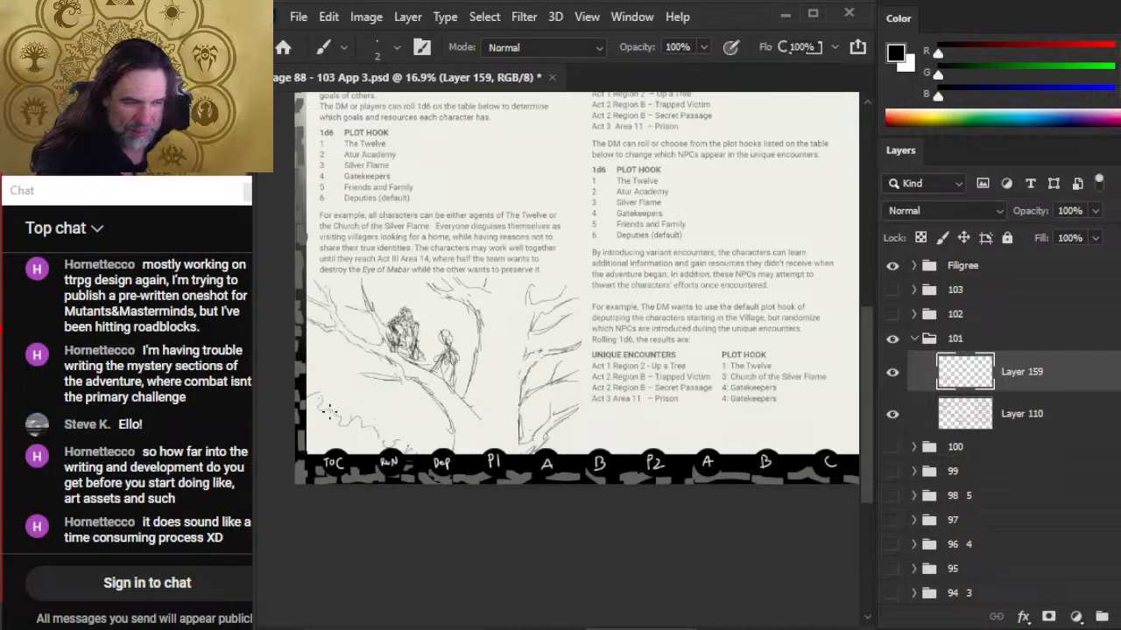
key("e")
key("b")
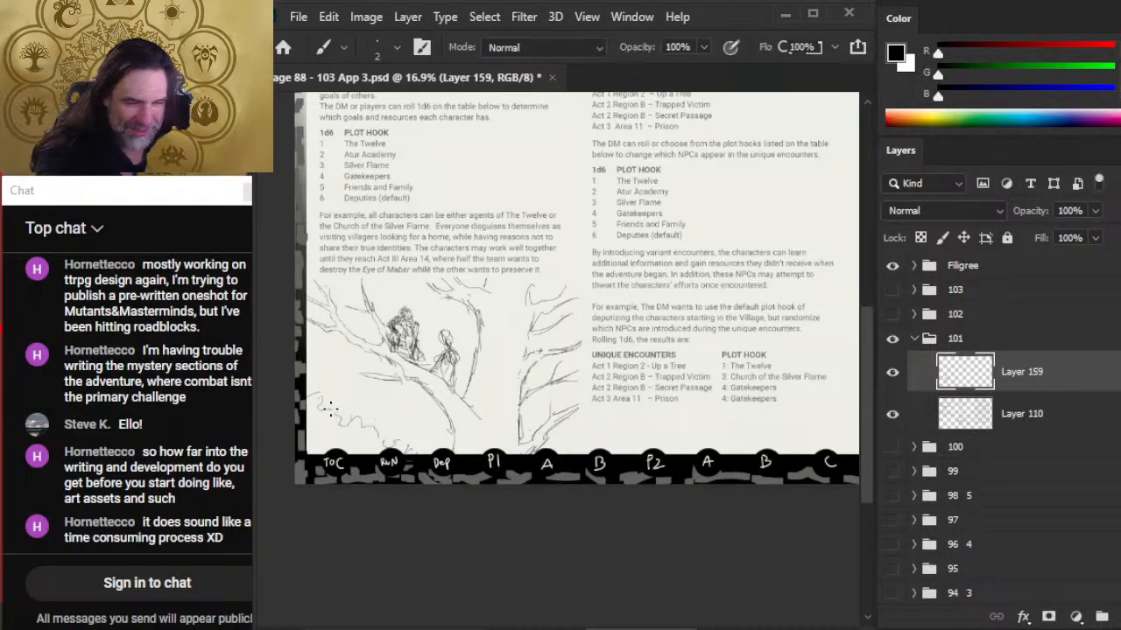
- Erase stray marks around the base of the right-hand tree and redraw the bottom of its trunk
key("e")
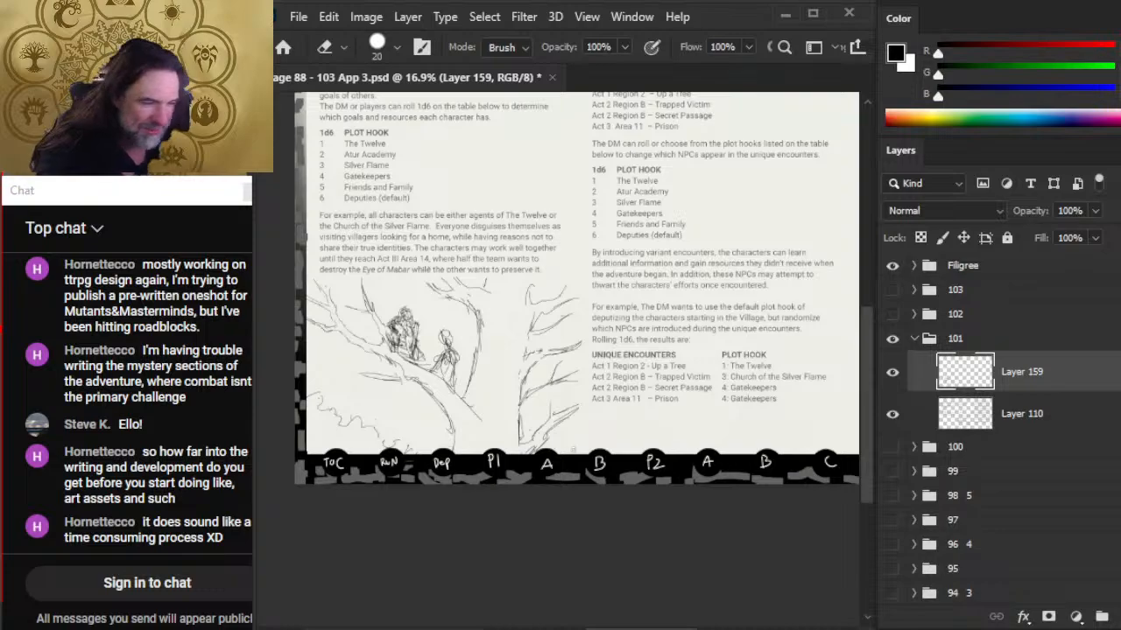
key("b")
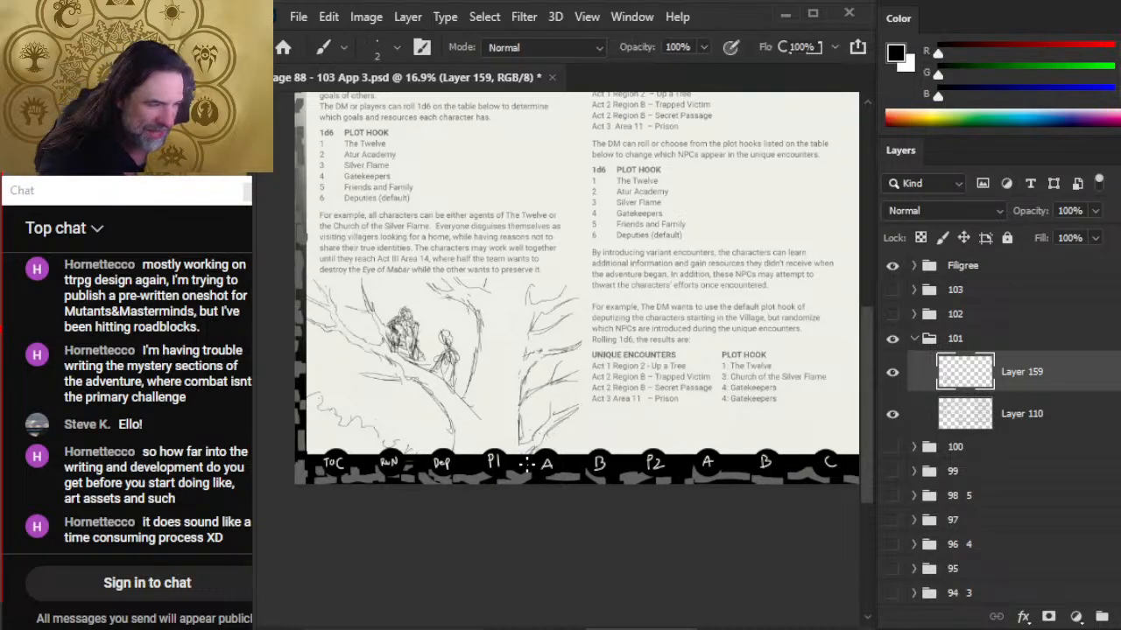
key("e")
key("b")
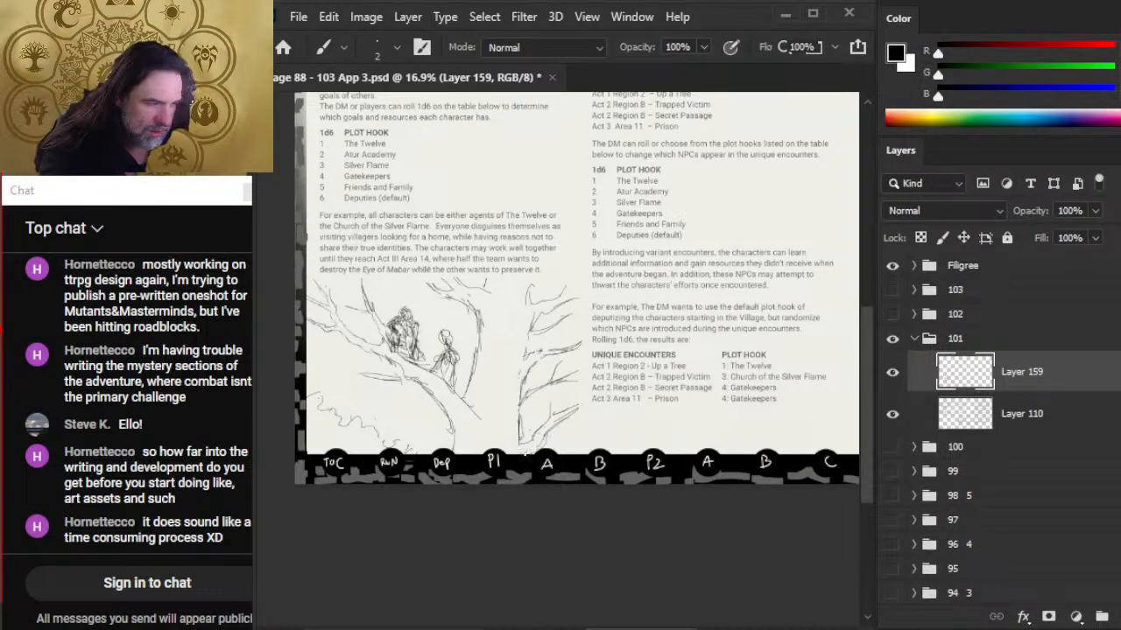
key("e")
key("b")
key("e")
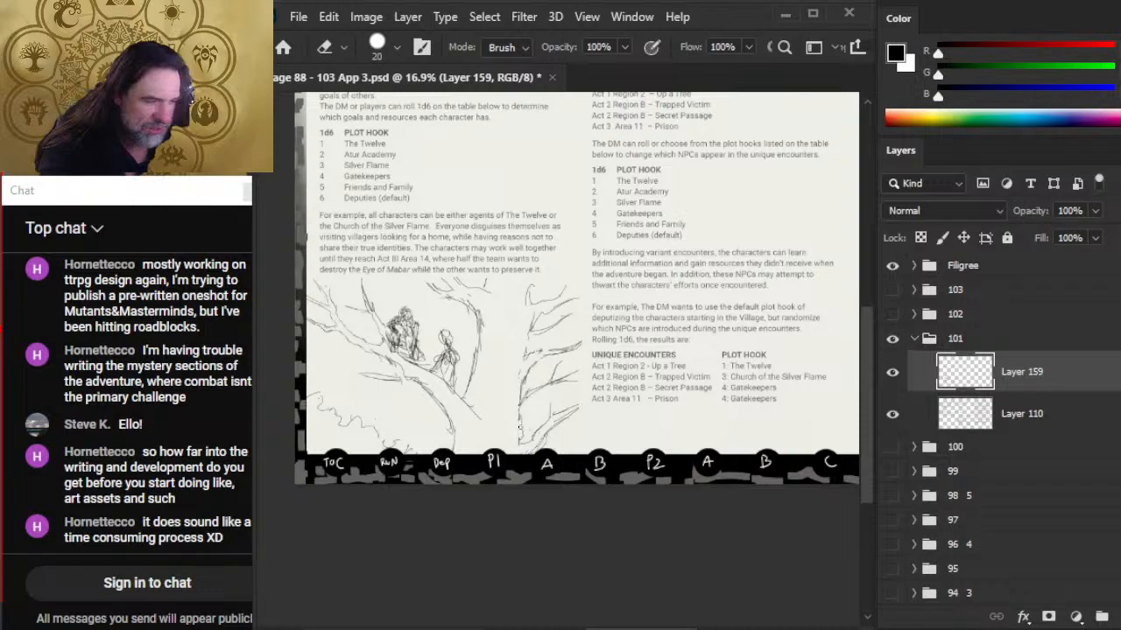
key("b")
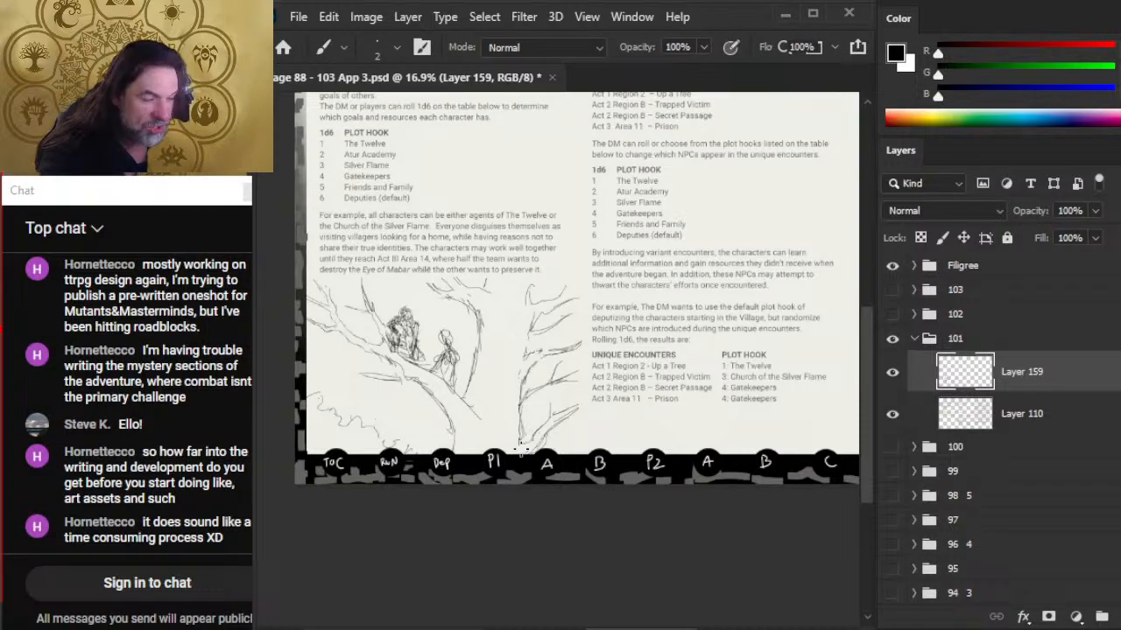
- Refine the lower branches and trunk edge of the right-hand tree with alternating brush strokes and erasing
key("e")
key("b")
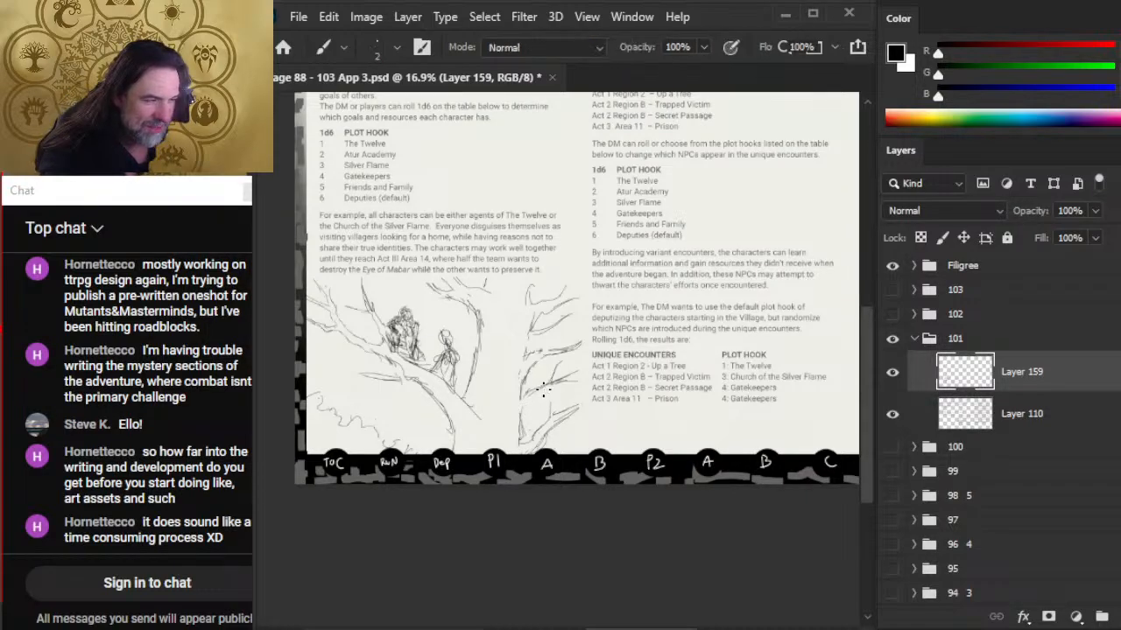
left_click_drag(543, 390, 517, 418)
key("e")
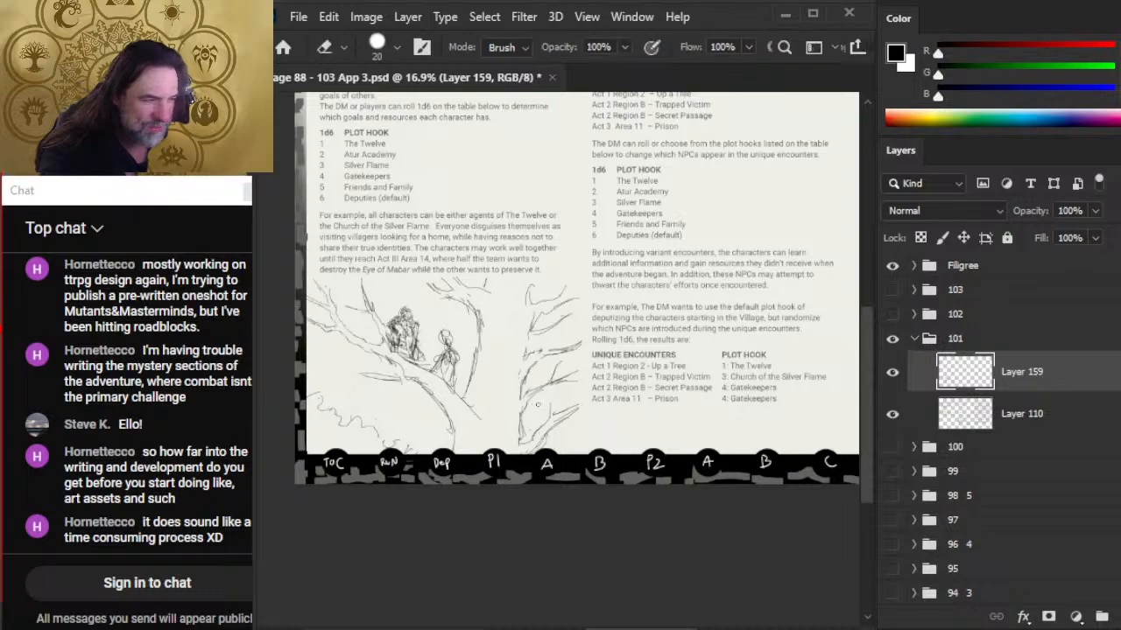
key("b")
key("e")
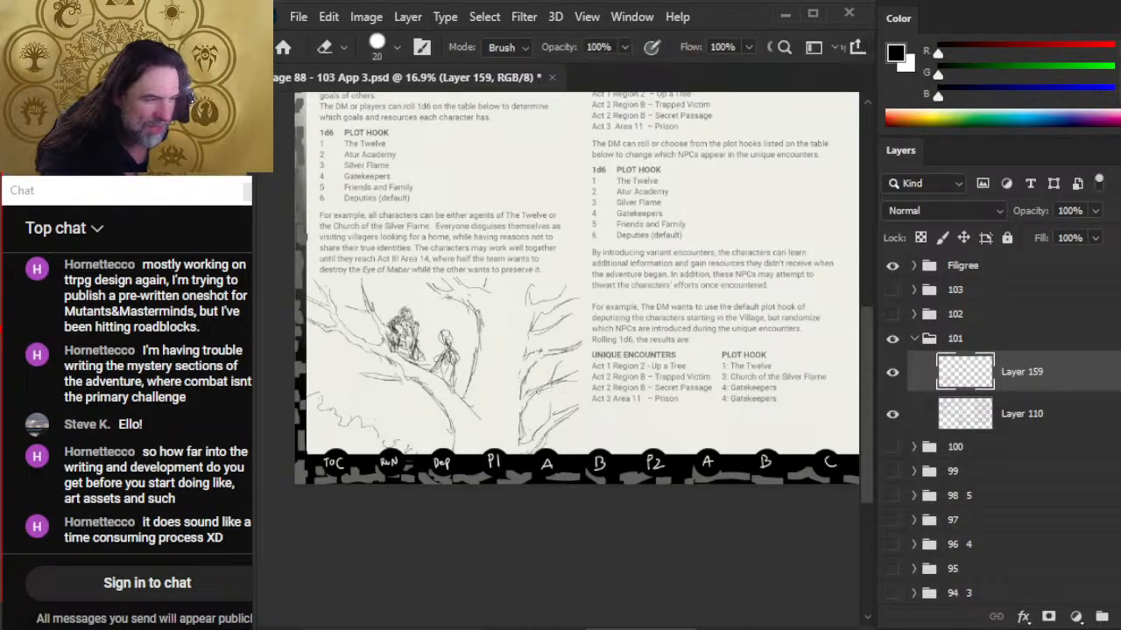
key("b")
key("e")
key("b")
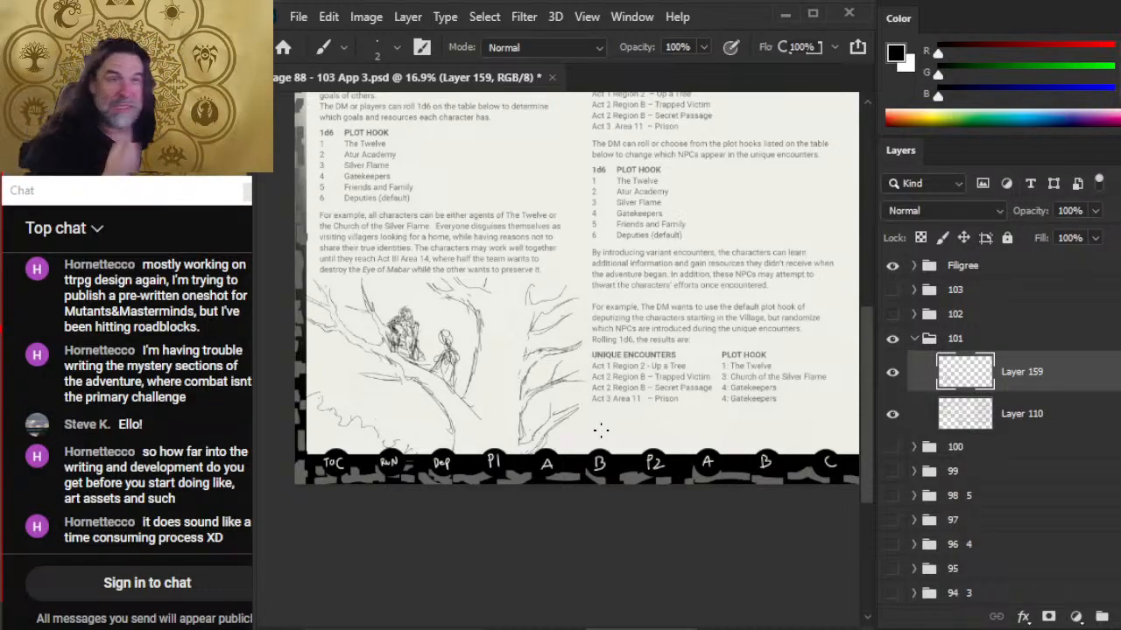
- Refine the right-hand tree's trunk edge and extend its middle branches toward the text column with alternating brush strokes and erasing
key("e")
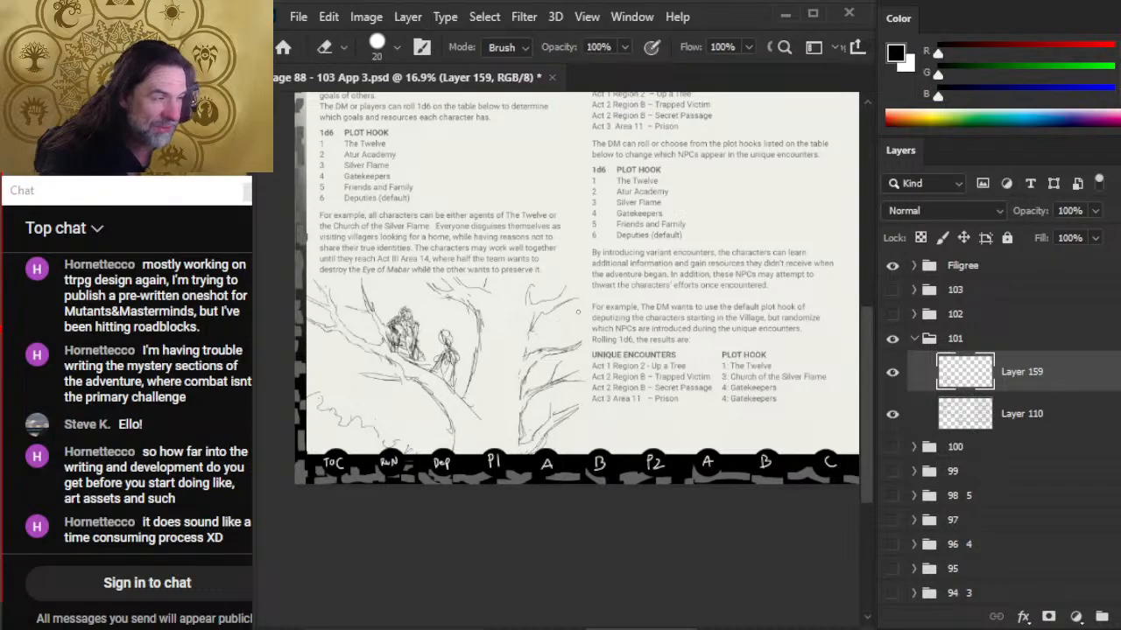
key("b")
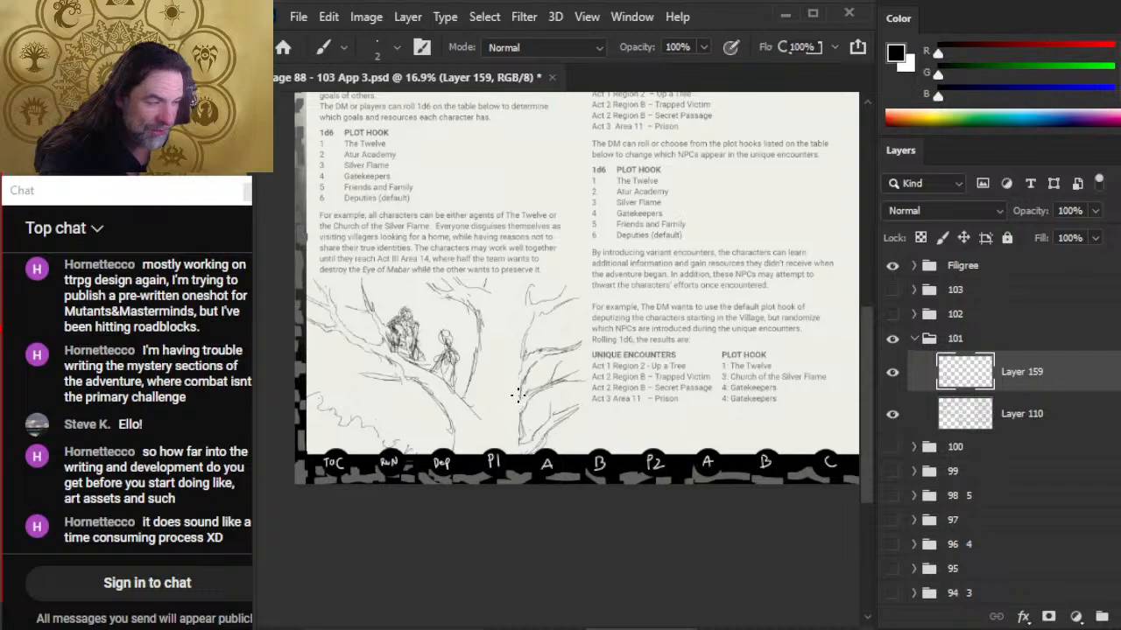
key("e")
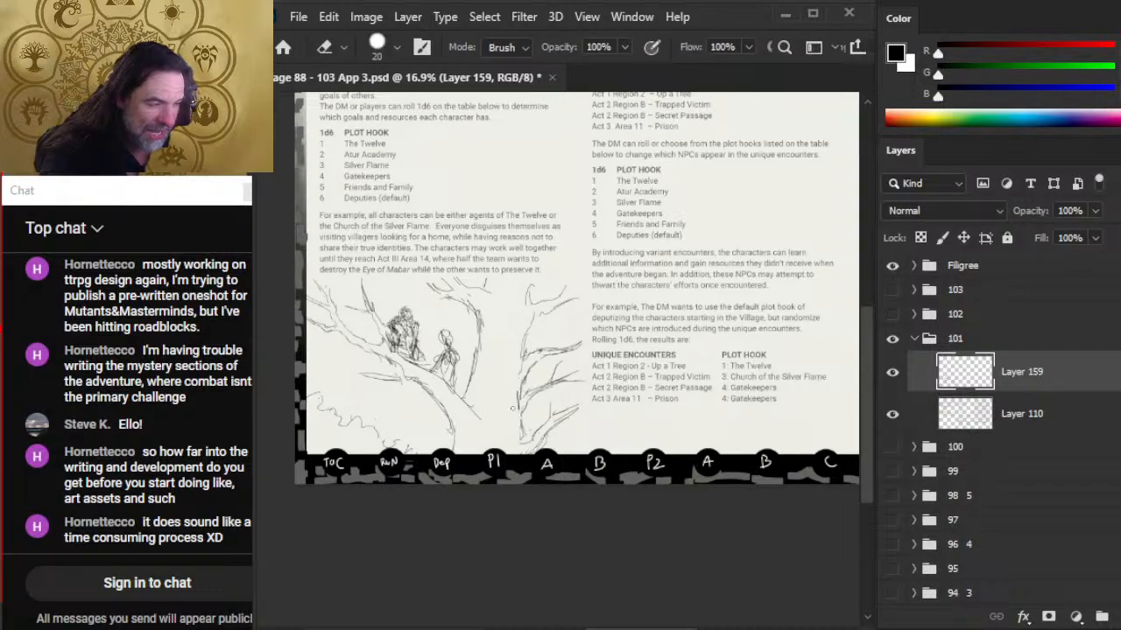
key("b")
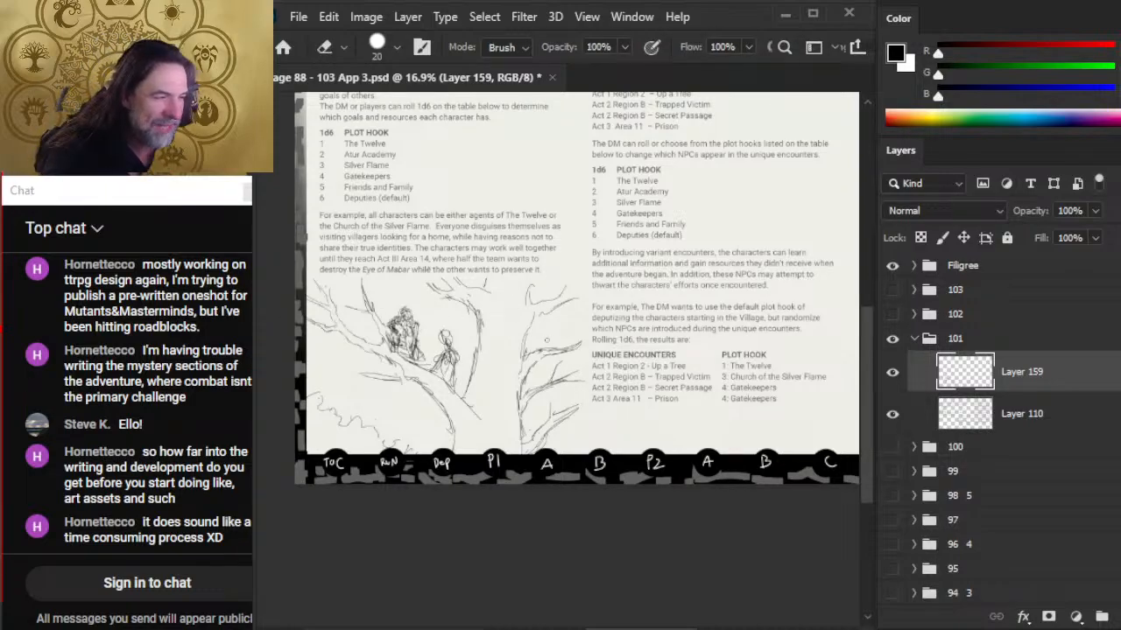
key("b")
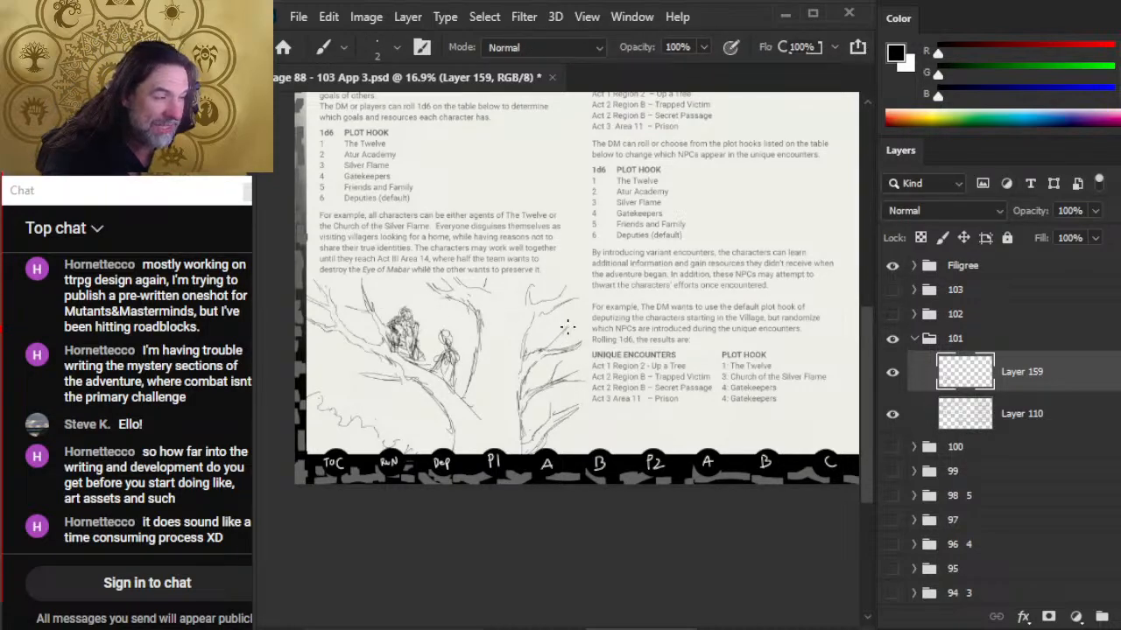
key("e")
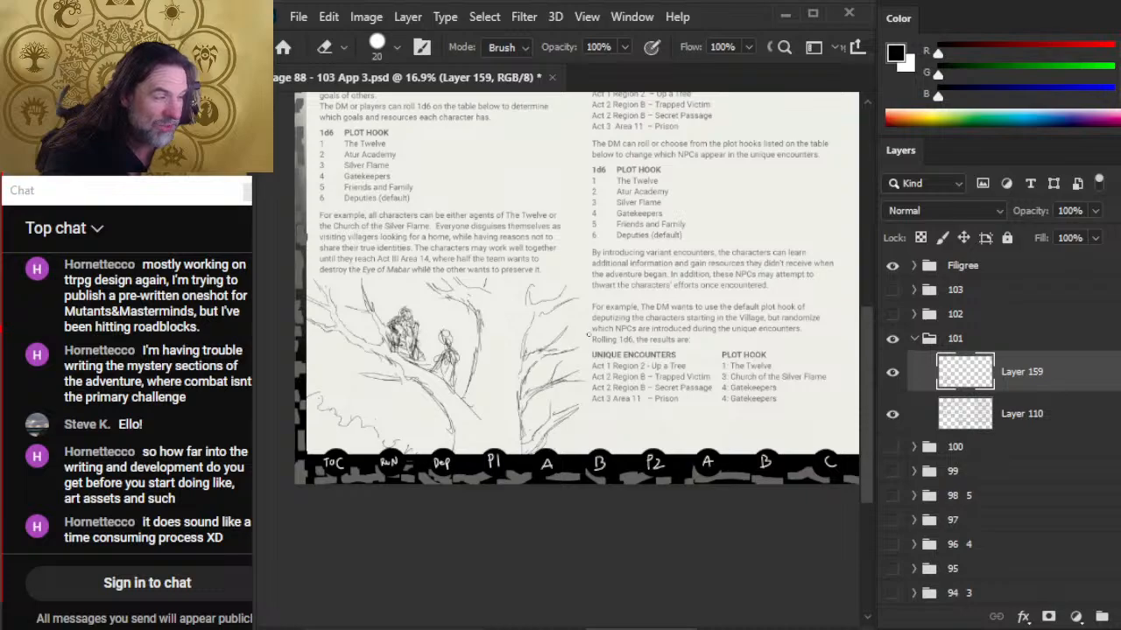
key("b")
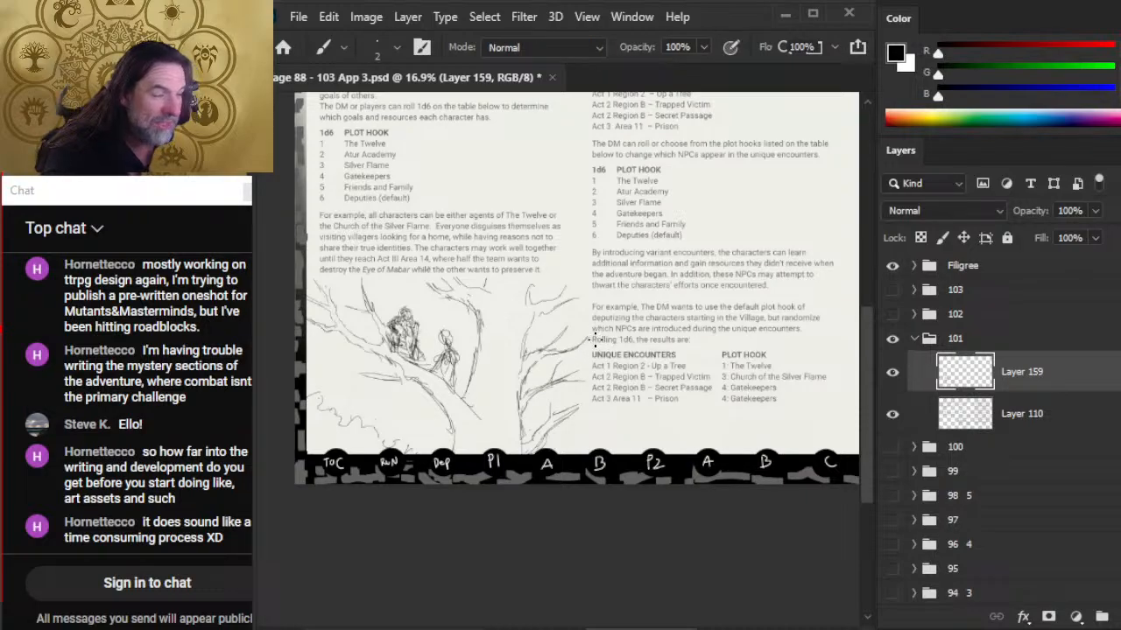
- Rework the upper branches of the right-hand tree, erasing stray lines and redrawing the branch outlines
key("e")
key("b")
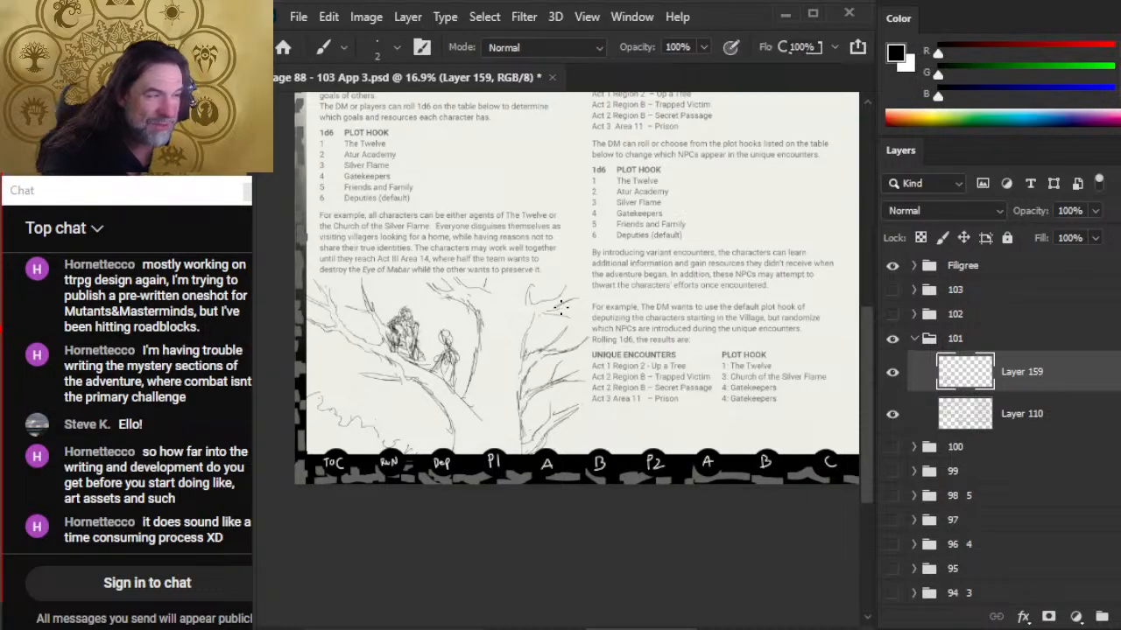
key("e")
key("b")
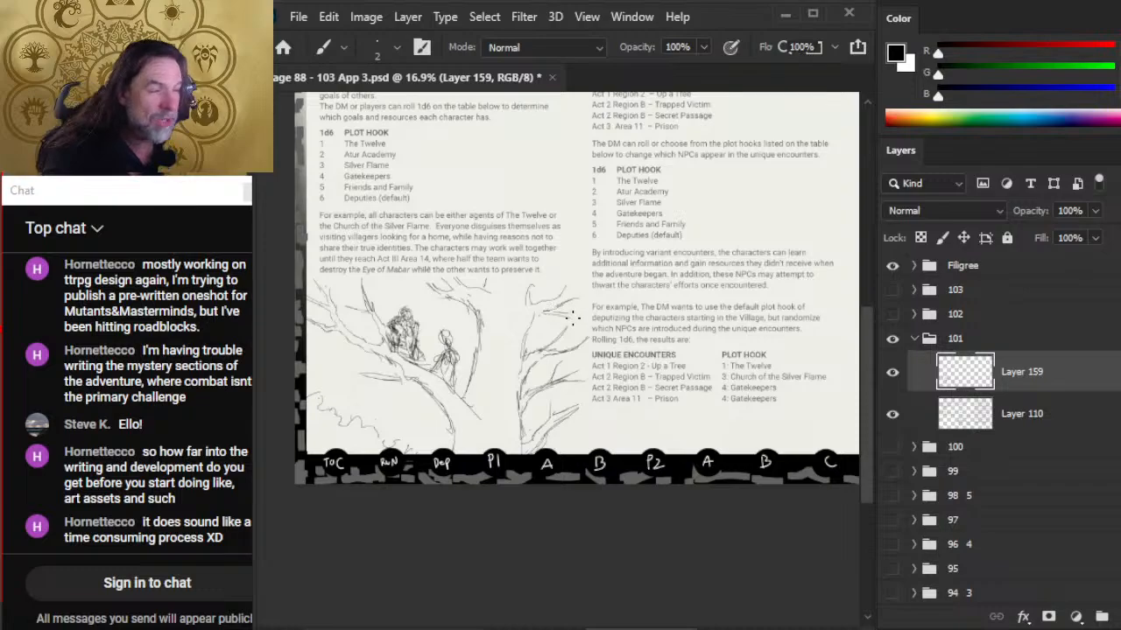
key("e")
key("b")
key("e")
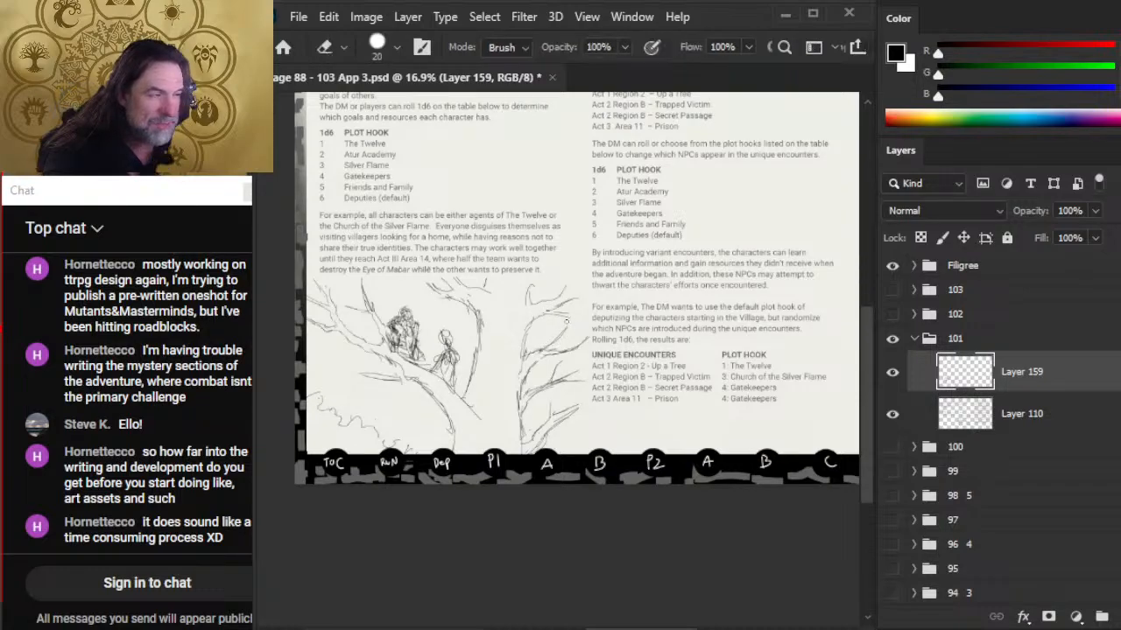
key("b")
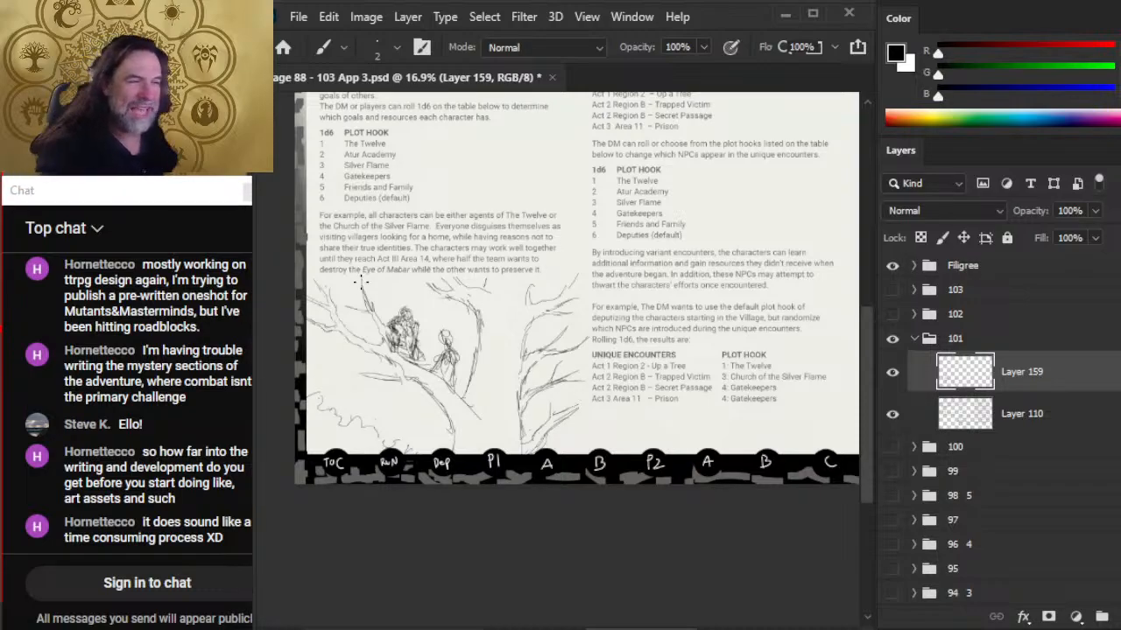
- Adjust the twigs along the sketch's upper edge so they fit just beneath the paragraph ending in "preserve it"
key("e")
key("b")
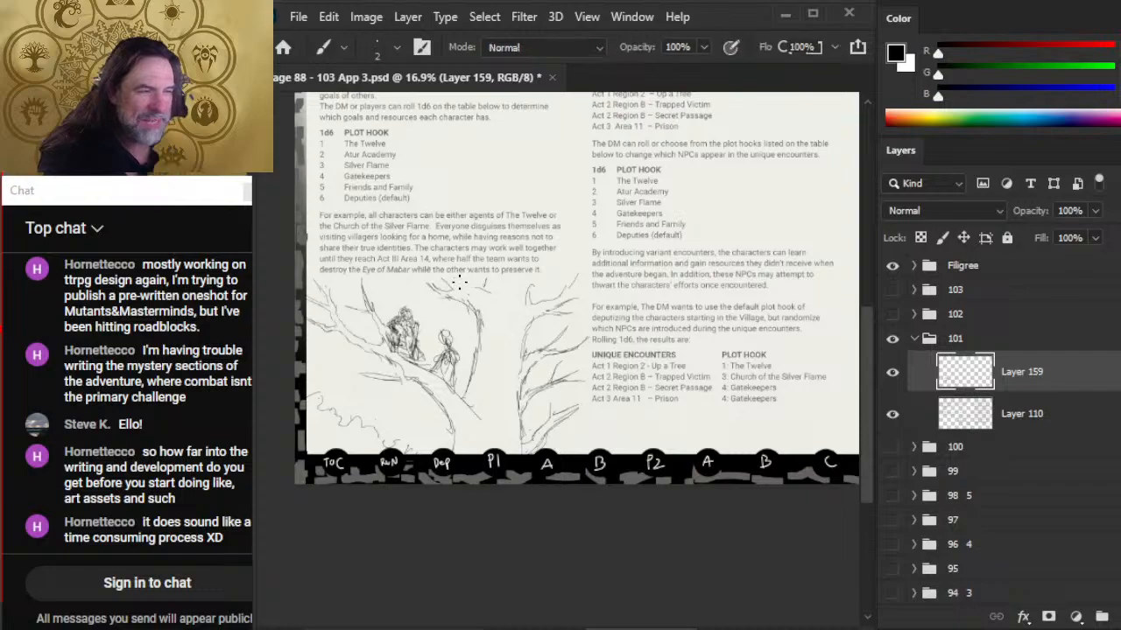
key("e")
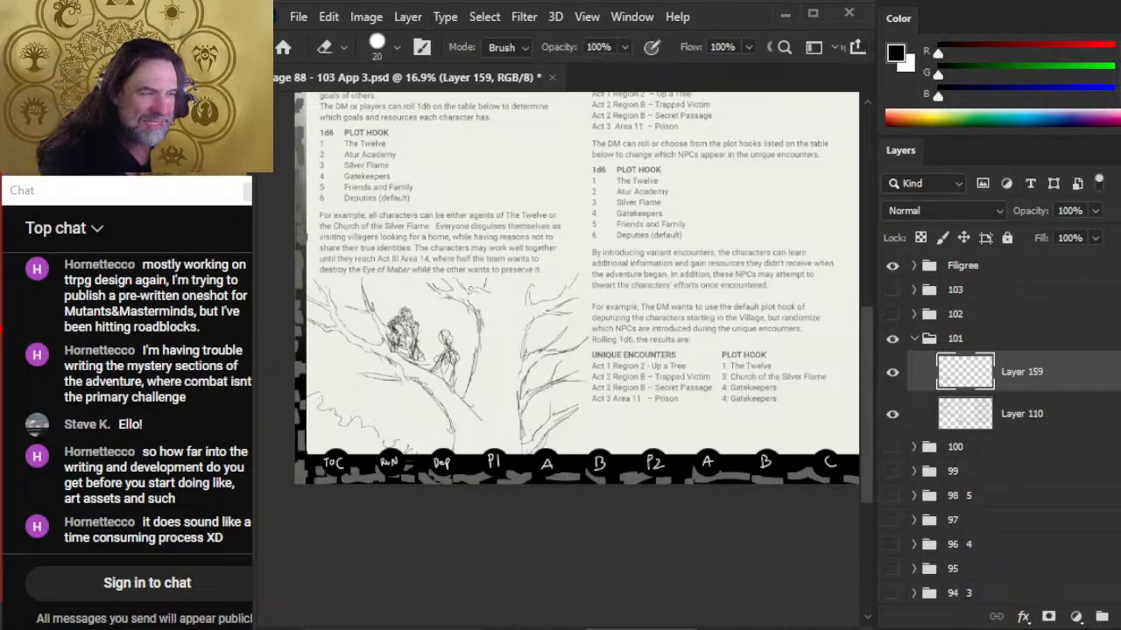
key("b")
key("e")
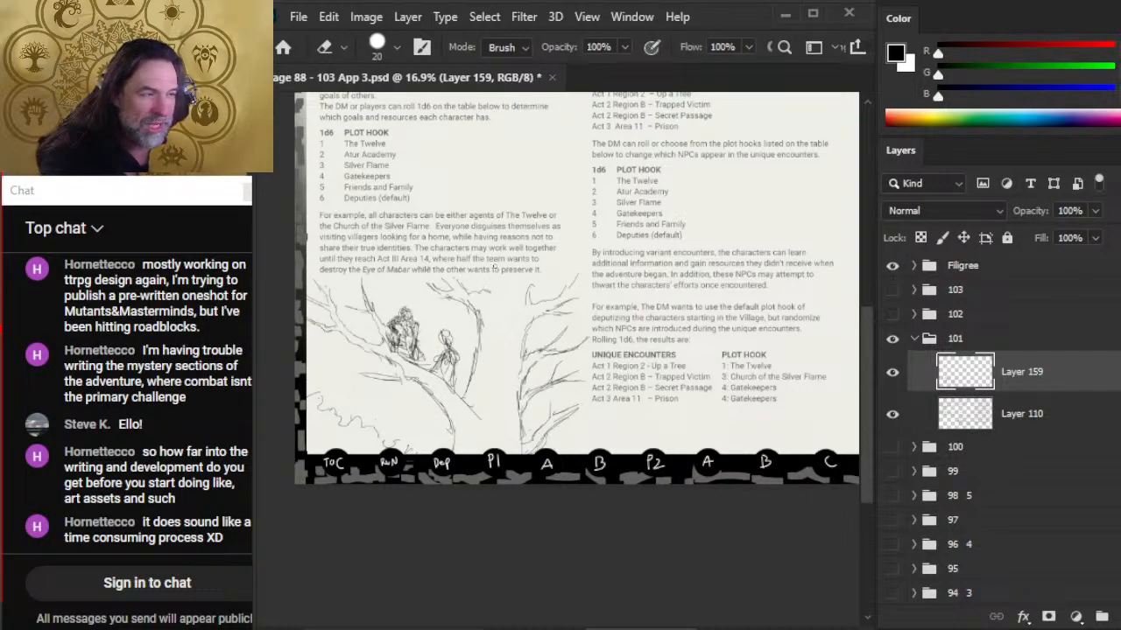
key("b")
key("e")
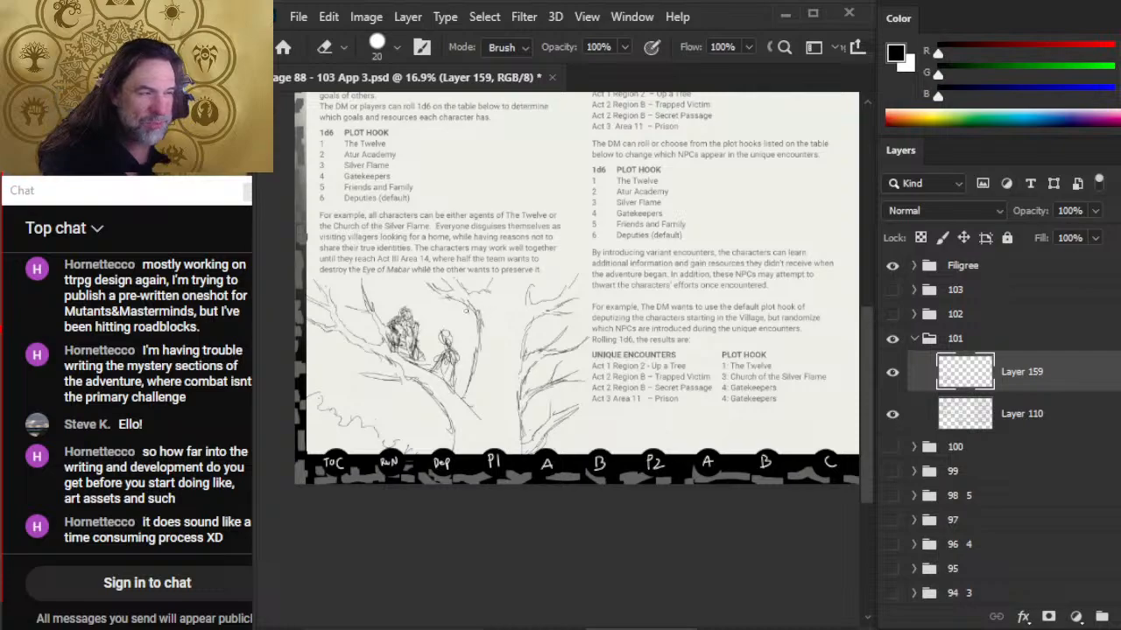
- Clean up and redraw the outer edge of the upright forked branch beside the smaller figure
key("b")
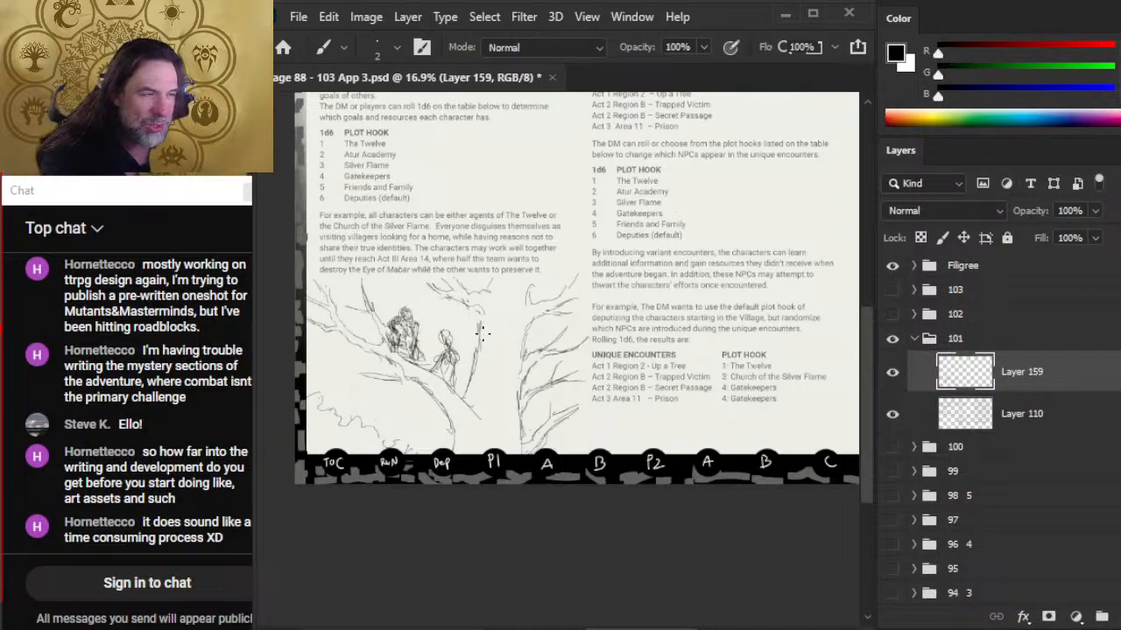
key("e")
key("b")
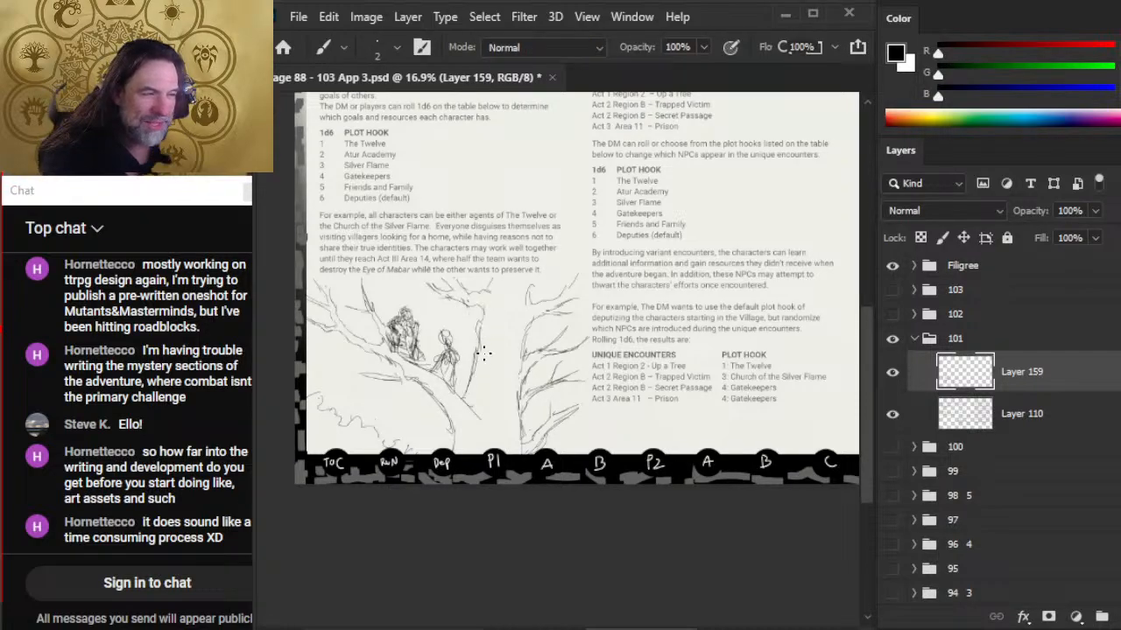
key("e")
key("b")
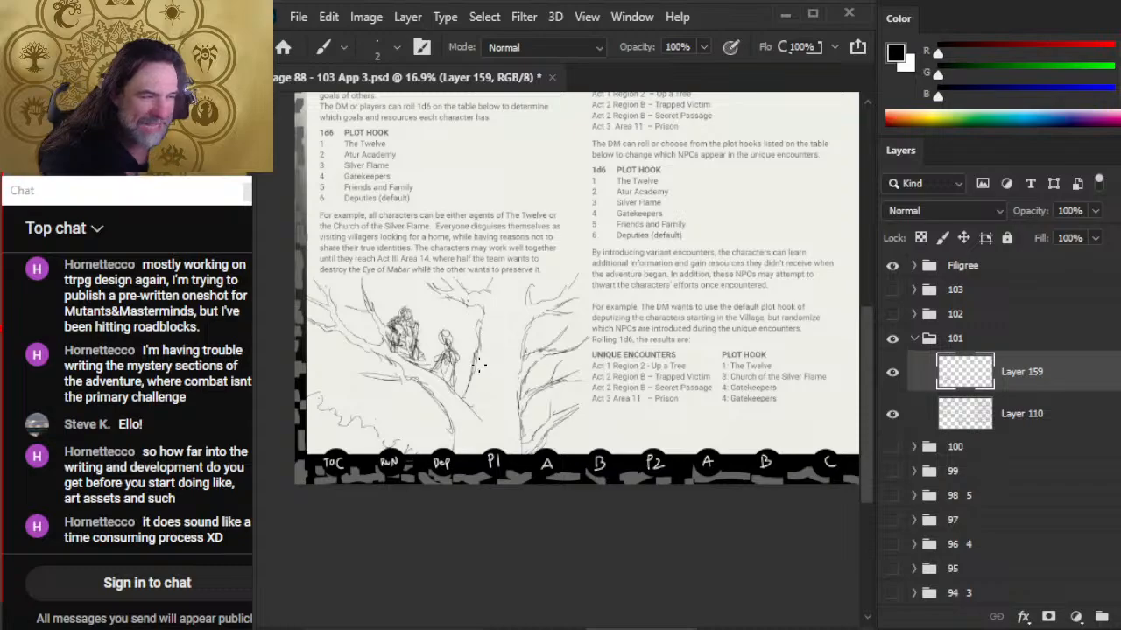
key("e")
- Draw the inner edge and base of the upright forked branch, and trim the right-hand tree's branch tips beside the text
key("b")
left_click_drag(458, 314, 473, 341)
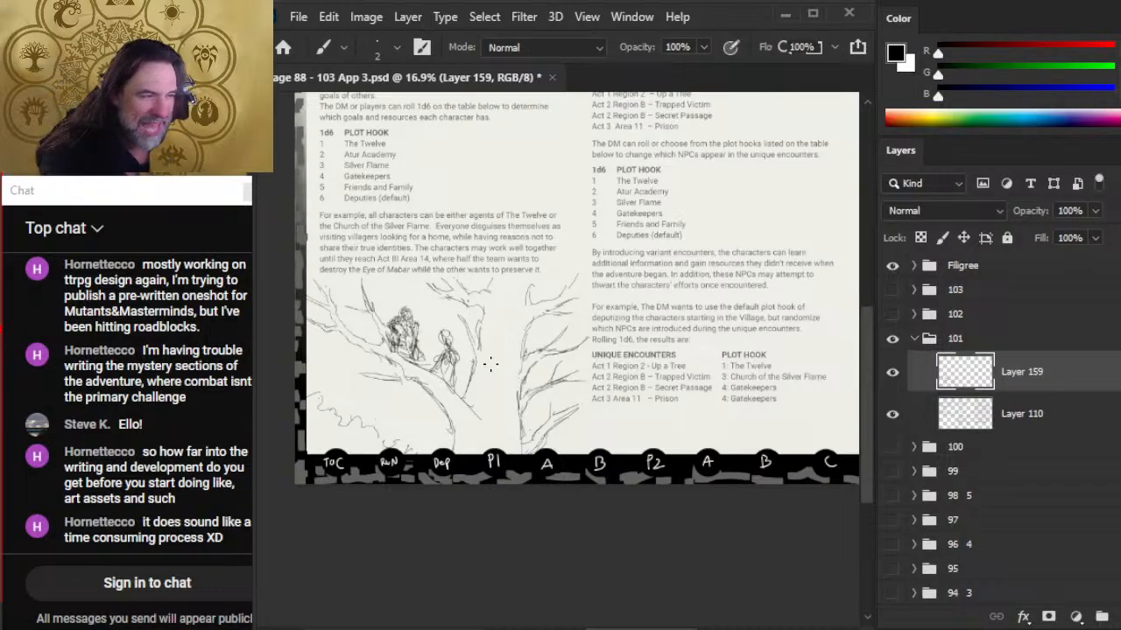
key("e")
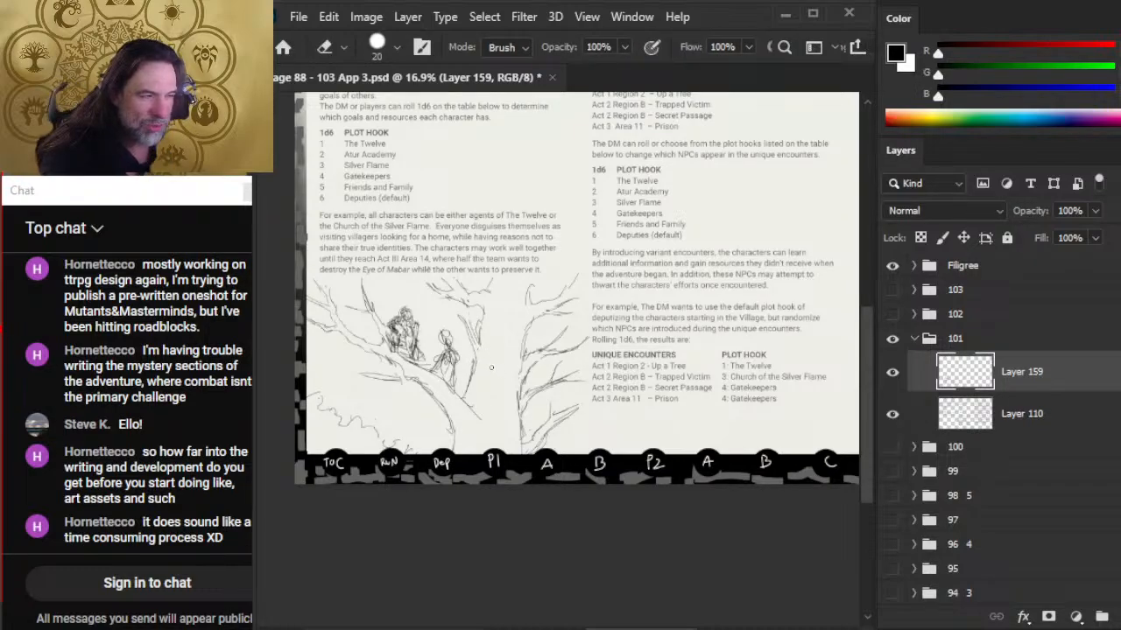
key("b")
left_click_drag(471, 366, 469, 394)
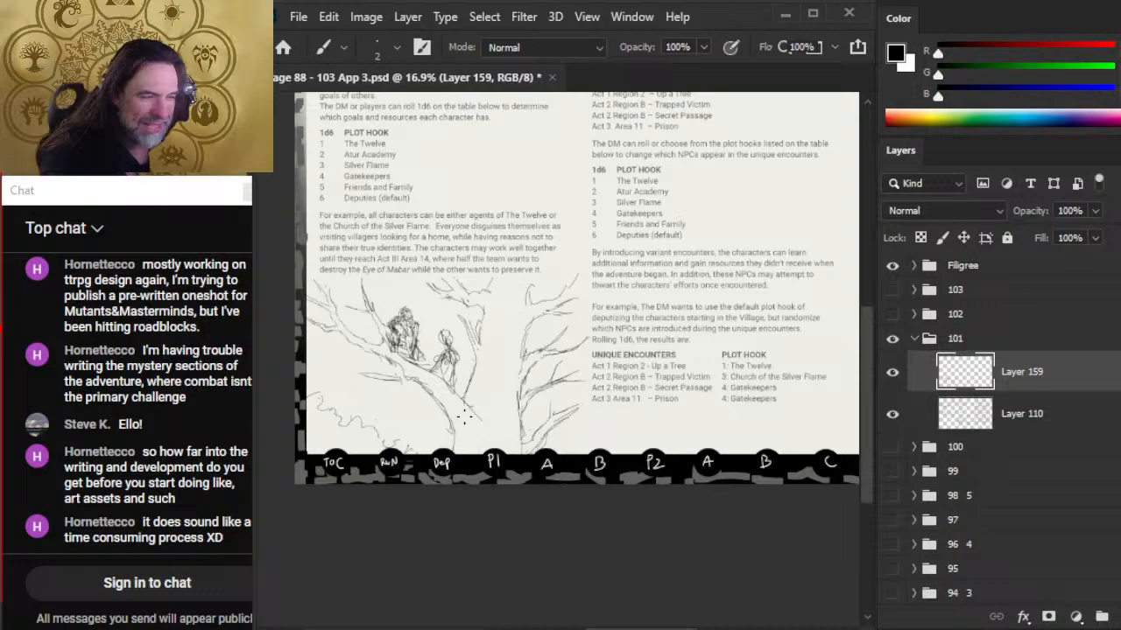
key("e")
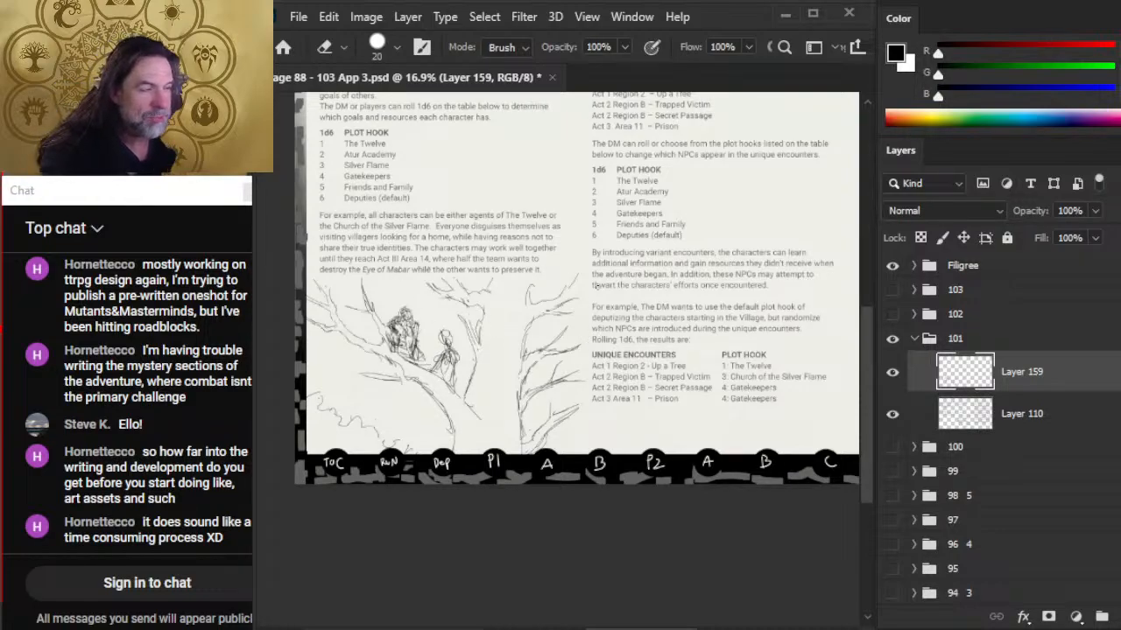
key("b")
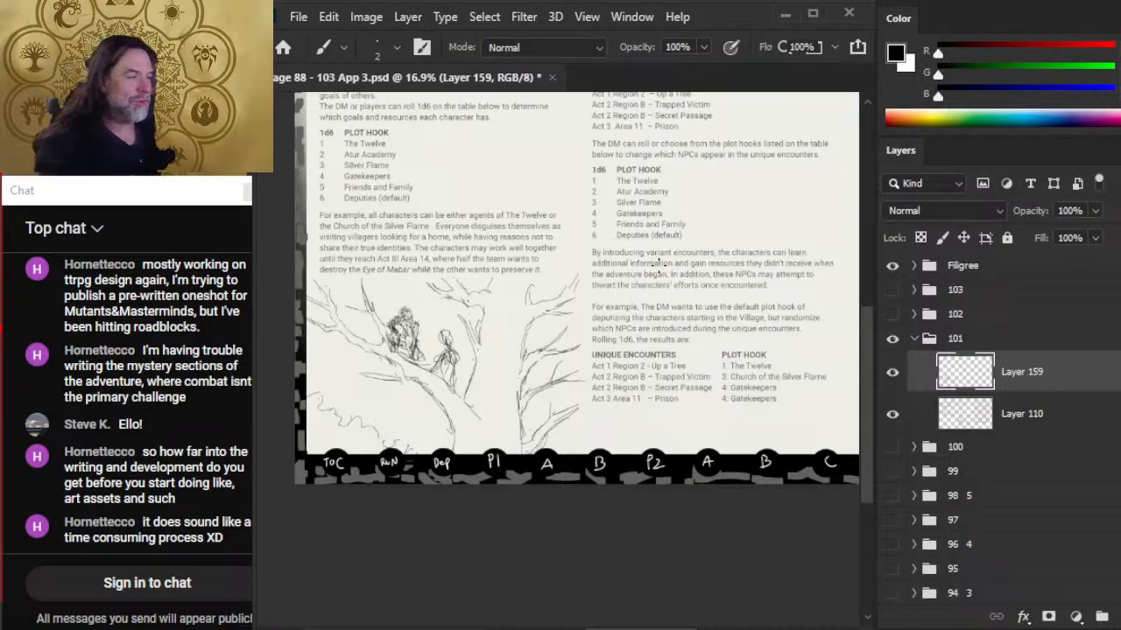
- Examine the whole page 101 spread to judge how the tree sketch sits with the text columns
key("z")
left_click_drag(658, 265, 615, 261)
left_click_drag(482, 281, 494, 273)
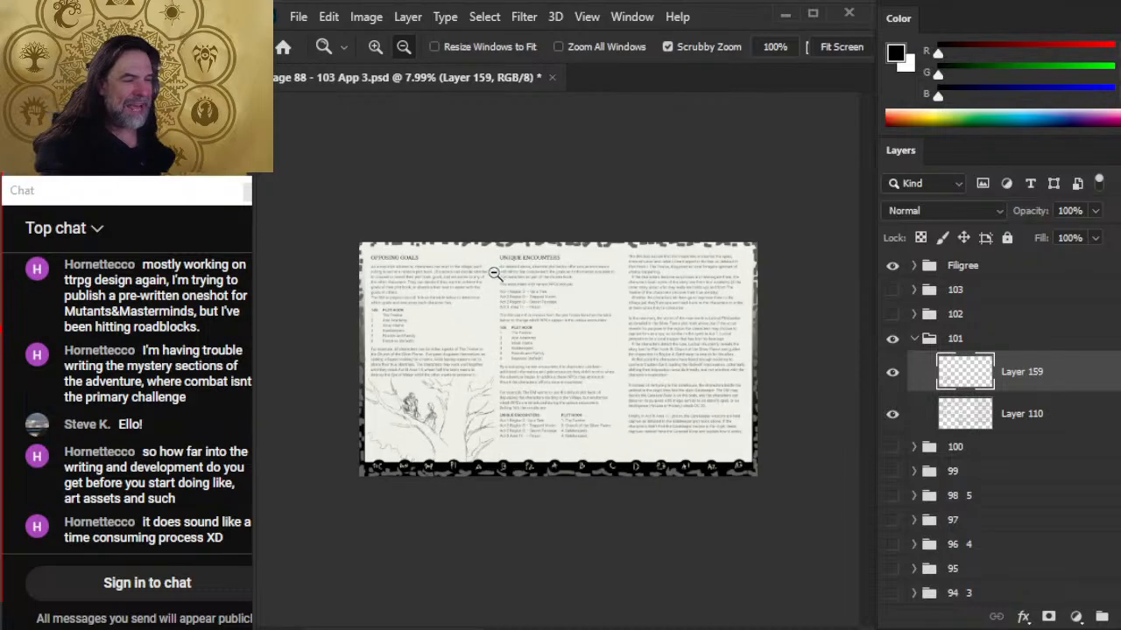
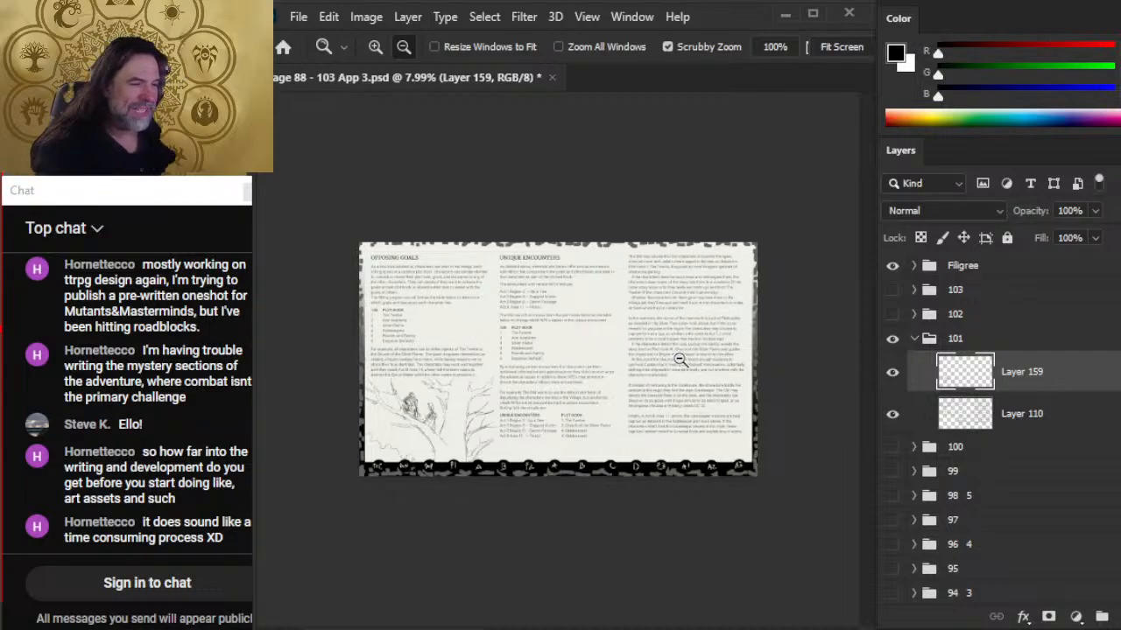
left_click(655, 392, "alt")
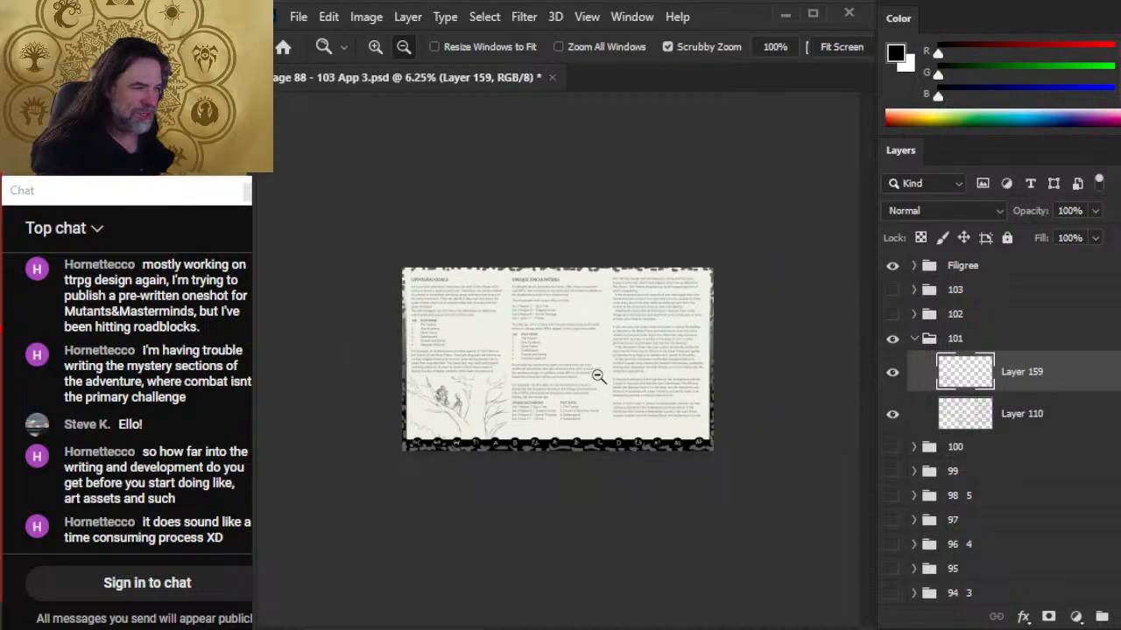
left_click(516, 287, "alt")
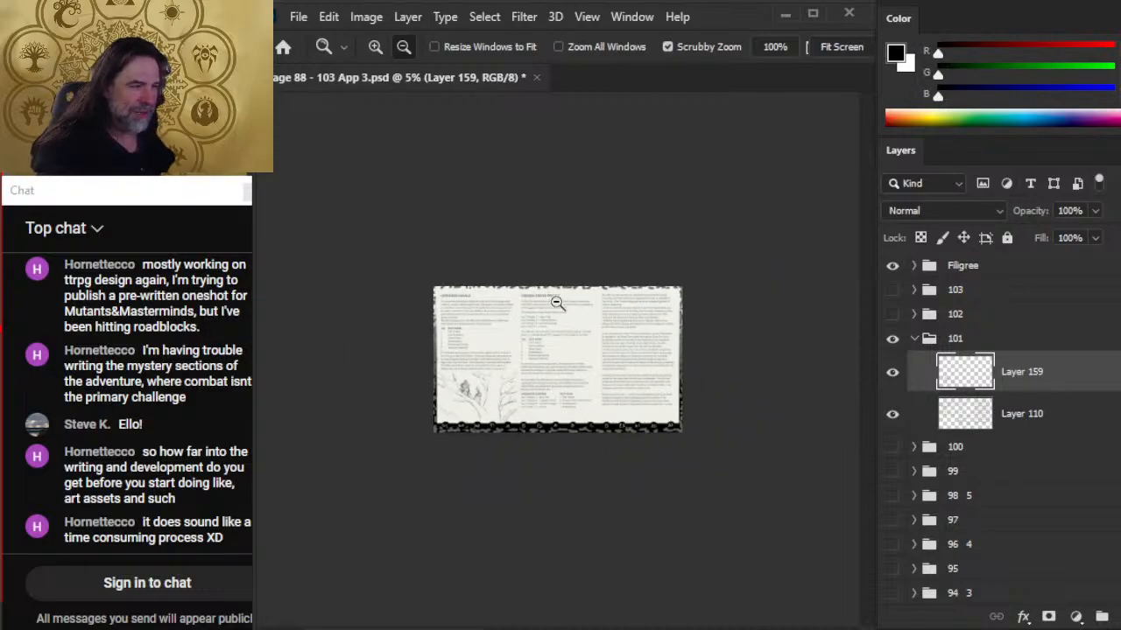
key("ctrl+0")
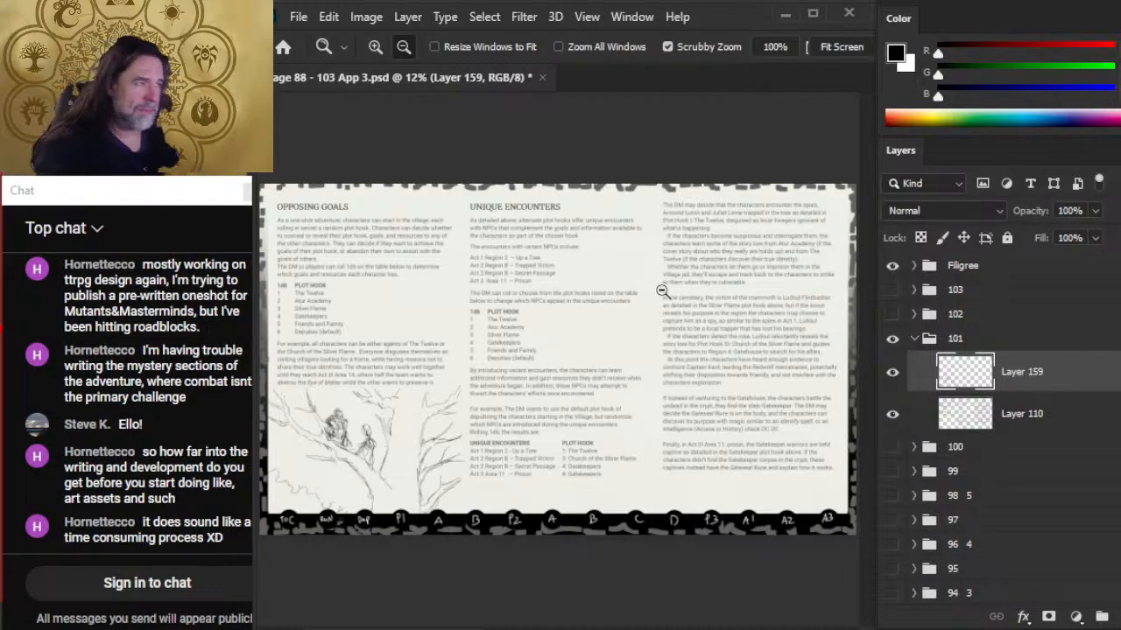
left_click_drag(660, 293, 576, 331)
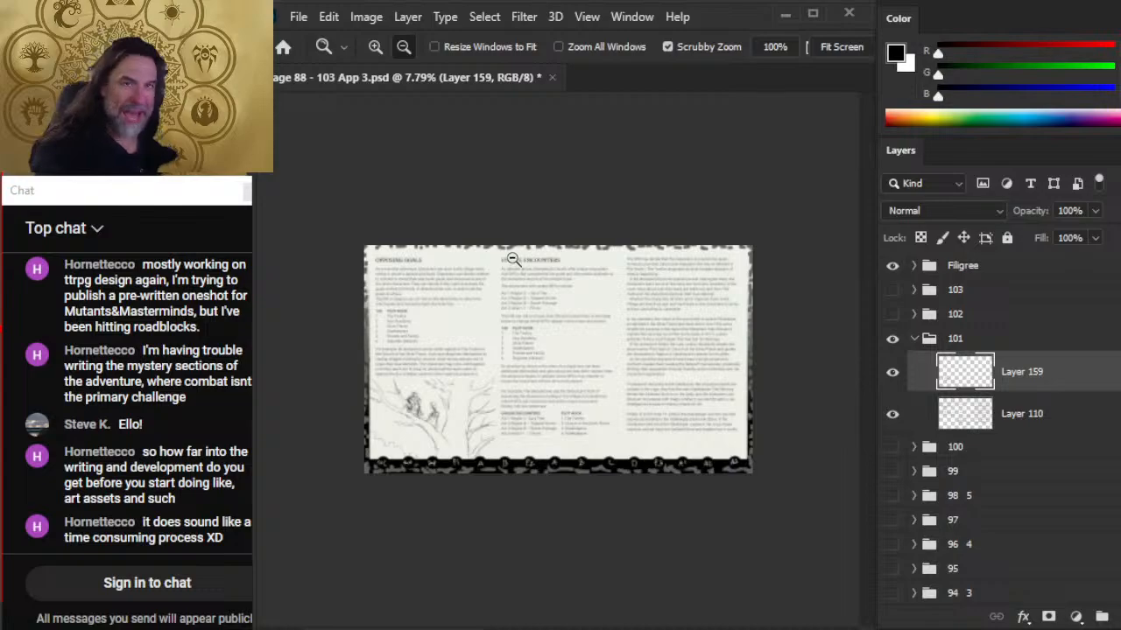
left_click_drag(485, 291, 501, 308)
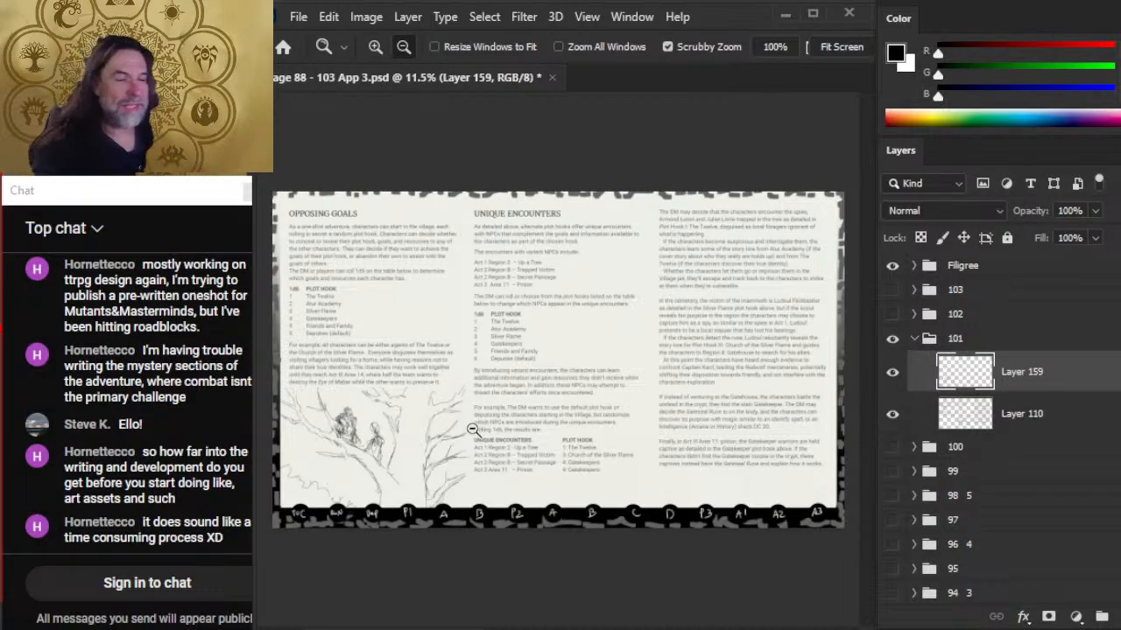
- Redraw the upright branch beside the smaller figure and the trunk edge beneath it, erasing the surplus lines
scroll(383, 436, "up", 3)
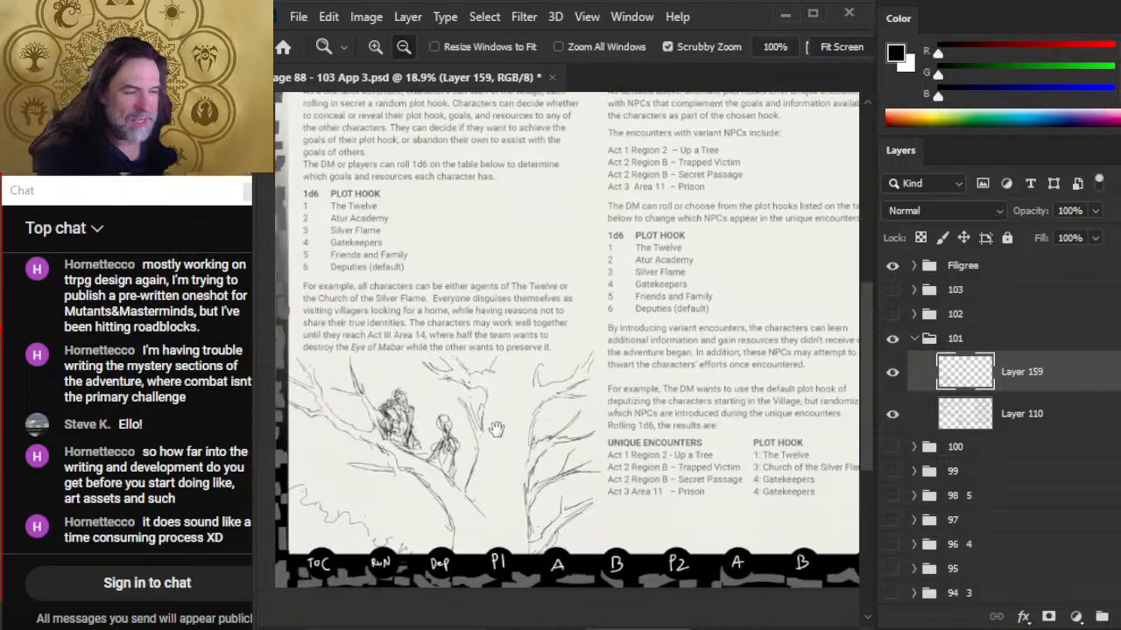
key("e")
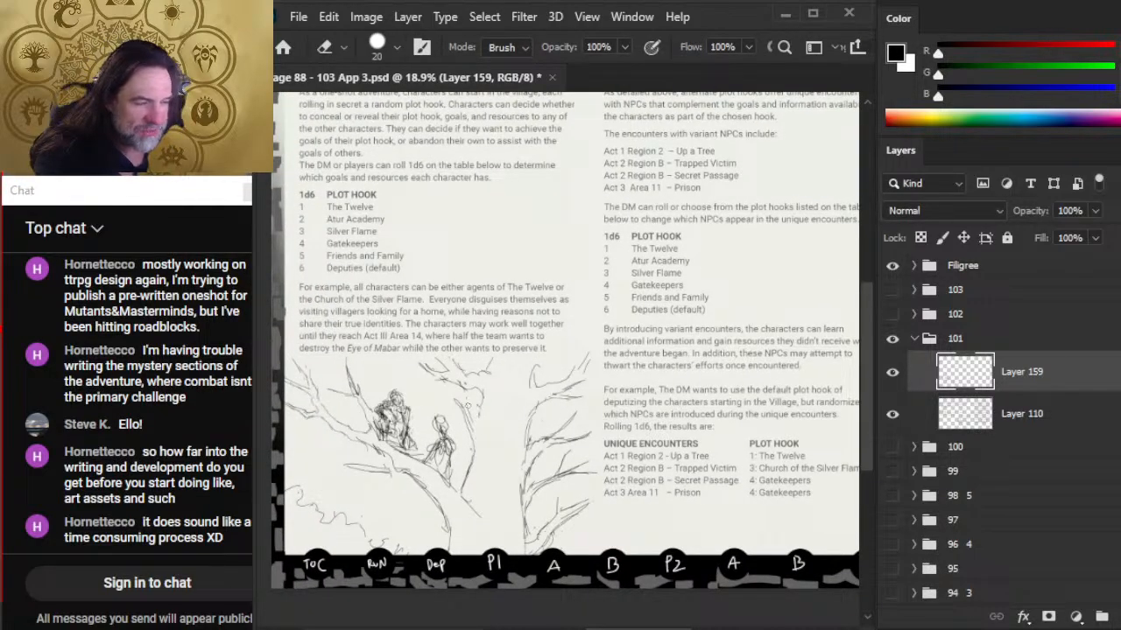
key("b")
mouse_move(471, 436)
left_mouse_down()
mouse_move(480, 419)
mouse_move(488, 429)
mouse_move(446, 551)
left_mouse_up()
key("e")
key("b")
key("e")
key("b")
- Erase the rough underside of the large left-hand branch below the figures and redraw its contour out to the sketch's left edge
key("e")
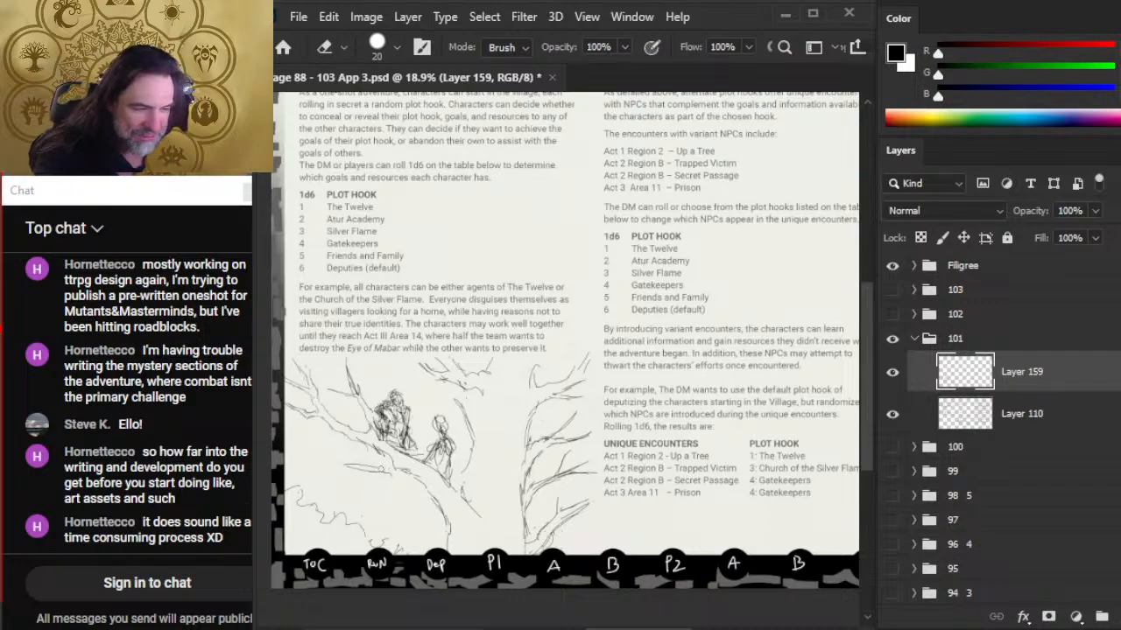
mouse_move(349, 467)
left_mouse_down()
mouse_move(400, 470)
mouse_move(321, 446)
left_mouse_up()
key("b")
key("e")
key("b")
key("e")
key("b")
key("e")
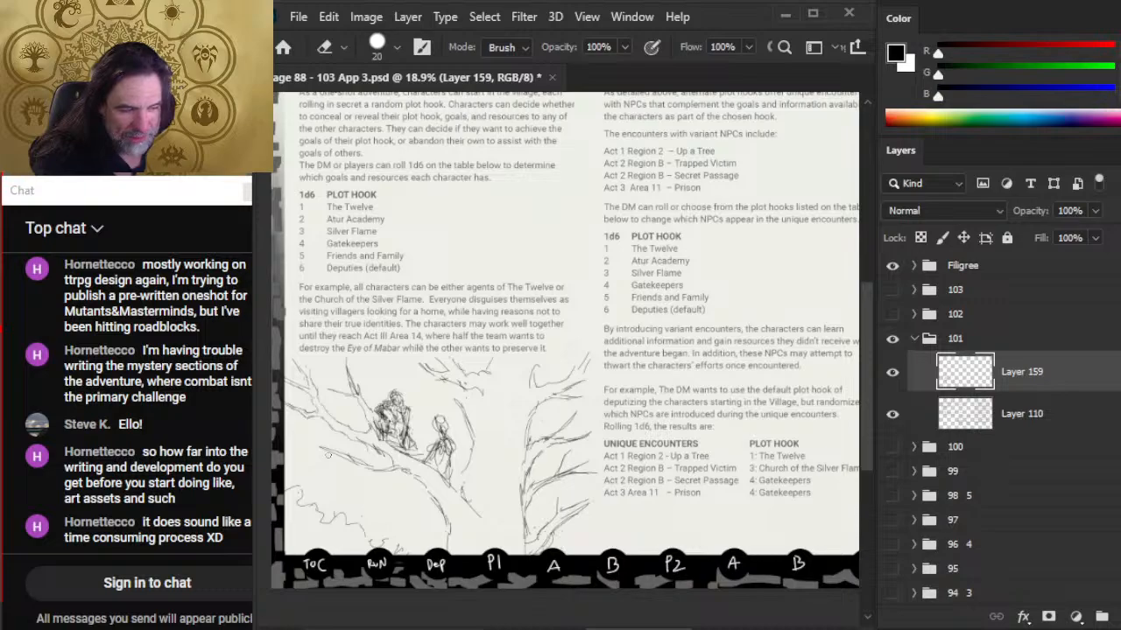
key("b")
mouse_move(364, 464)
left_mouse_down()
mouse_move(321, 445)
mouse_move(373, 468)
mouse_move(295, 440)
left_mouse_up()
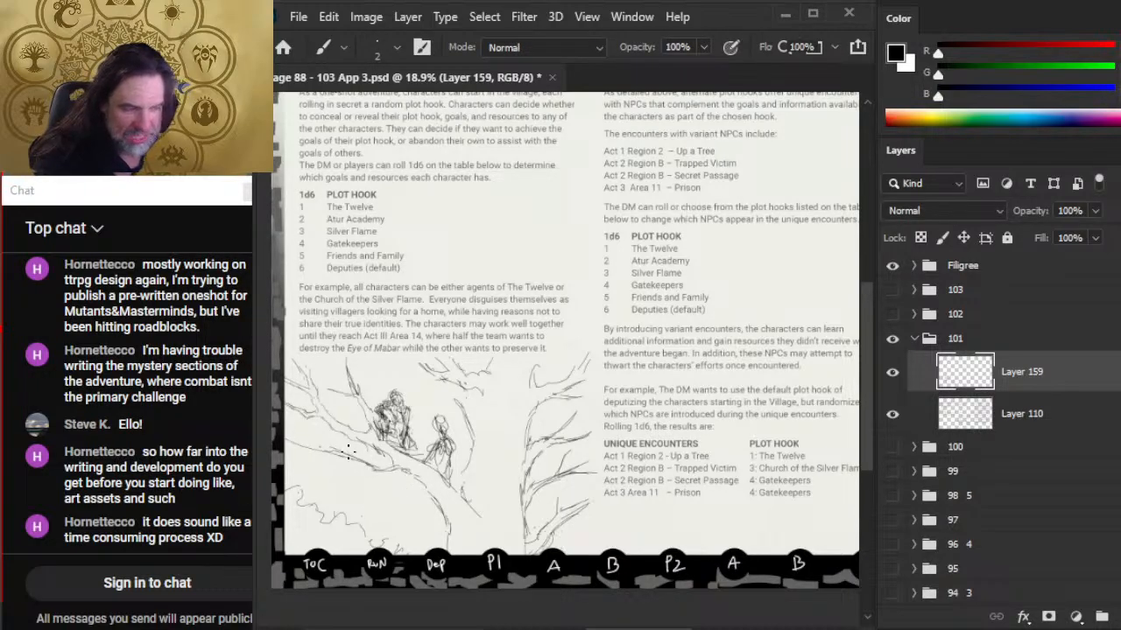
- Erase stray strokes between the left-hand branch's contours and redraw its underside below the seated figures
key("e")
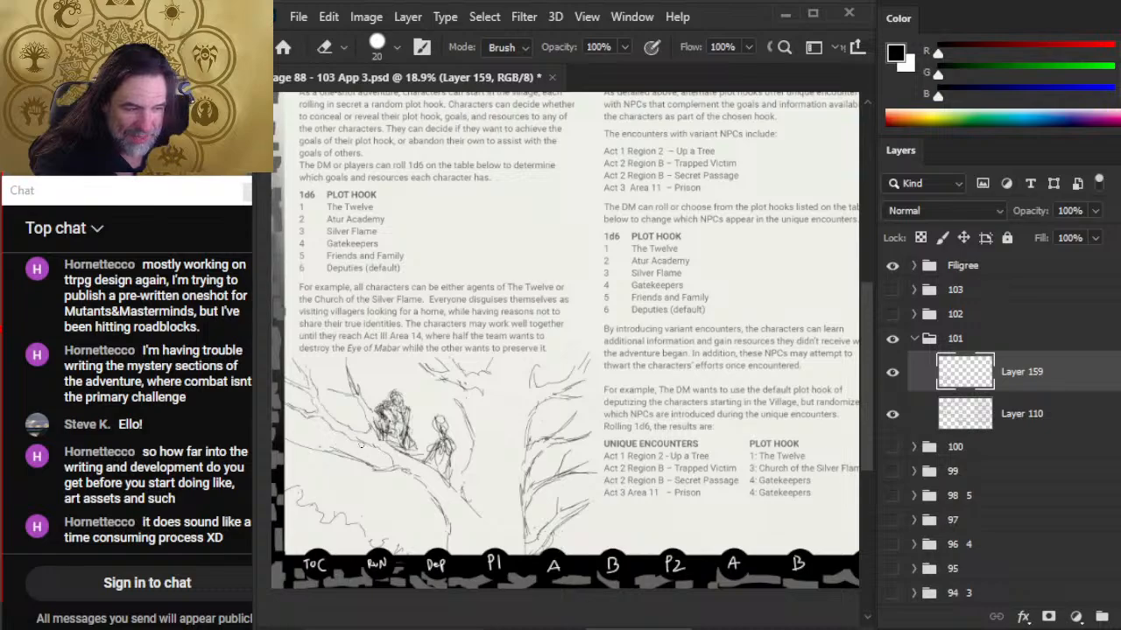
key("b")
key("e")
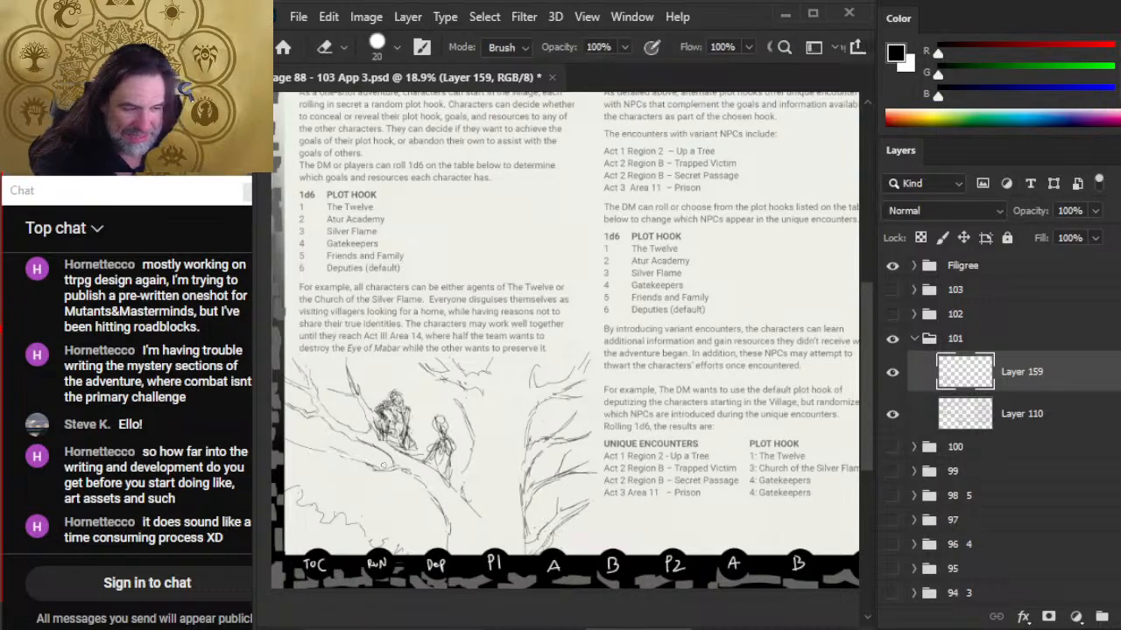
key("b")
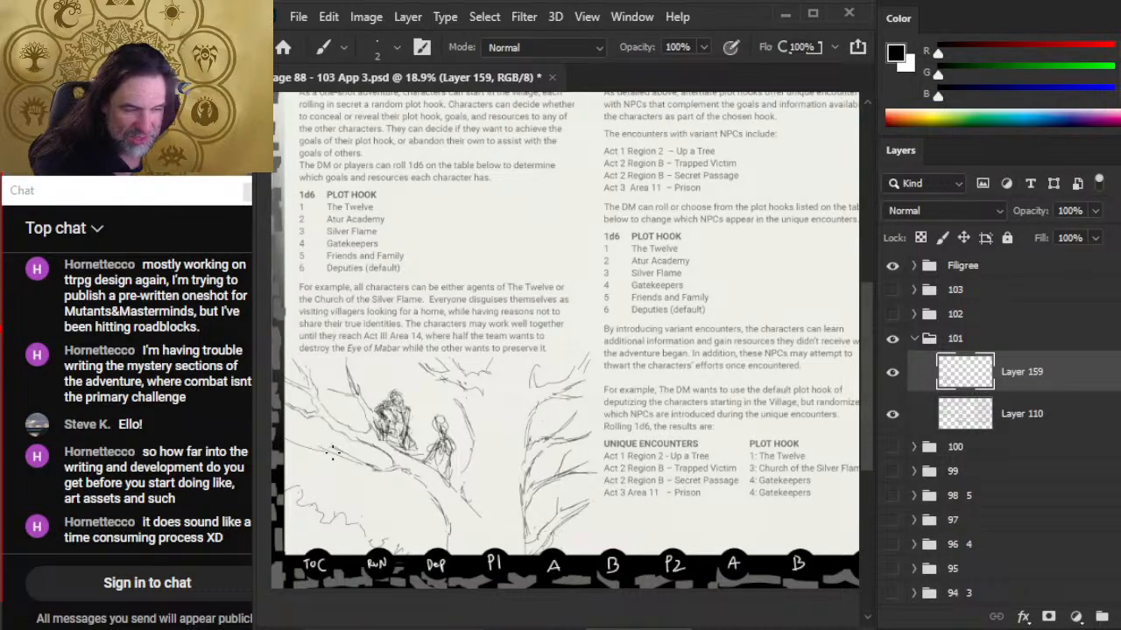
key("e")
key("b")
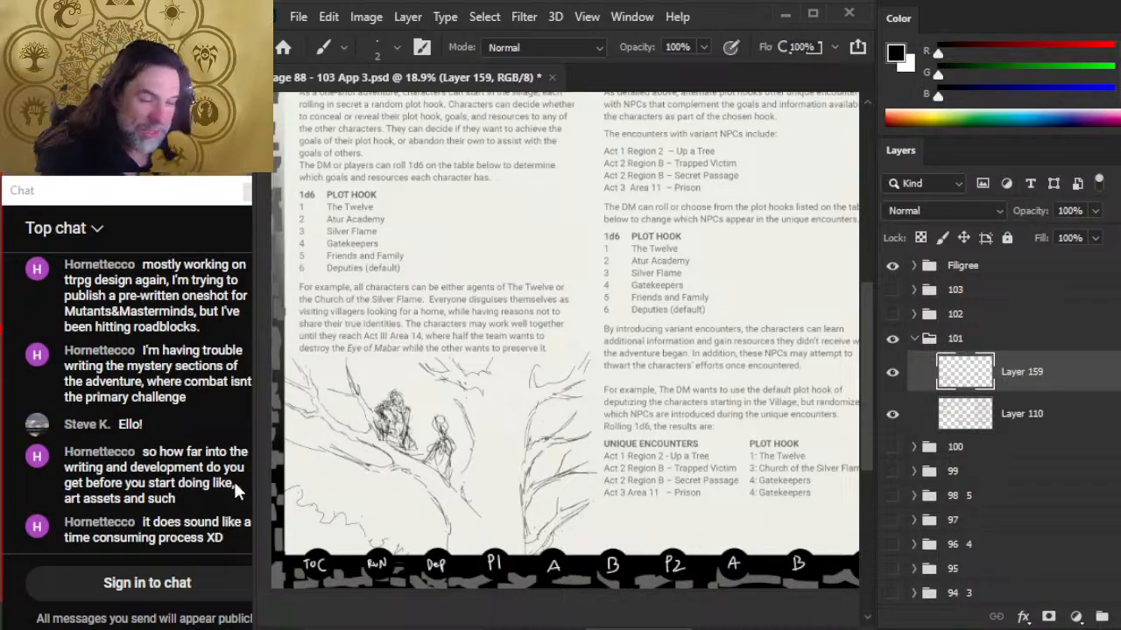
- Clean up the left-hand branch's lower contour and extend it toward the trunk fork with short strokes
key("e")
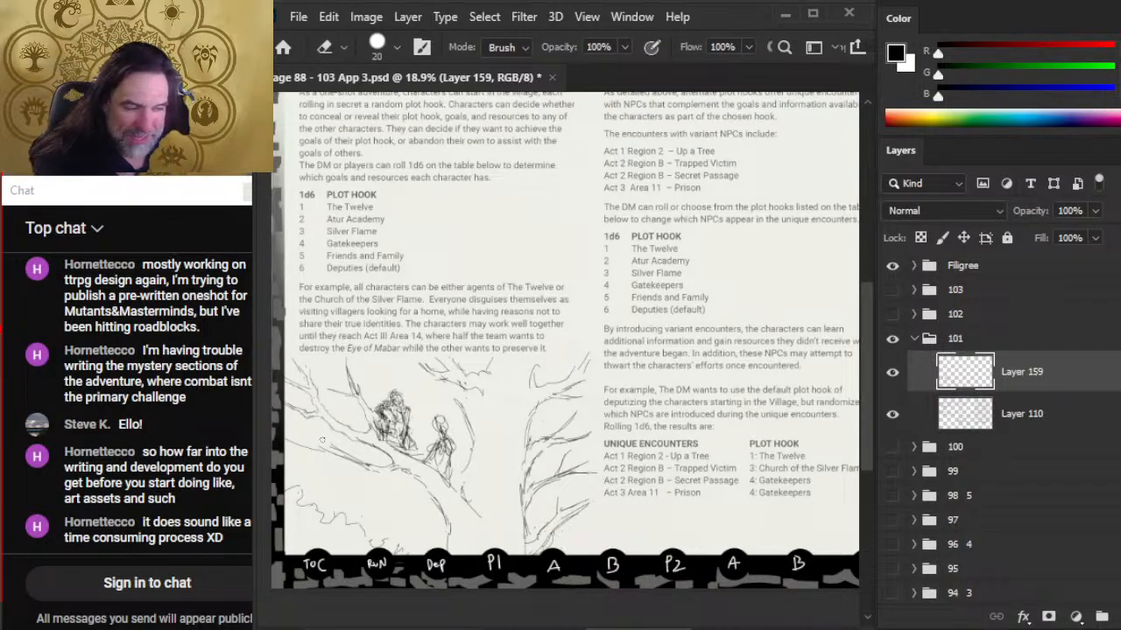
key("b")
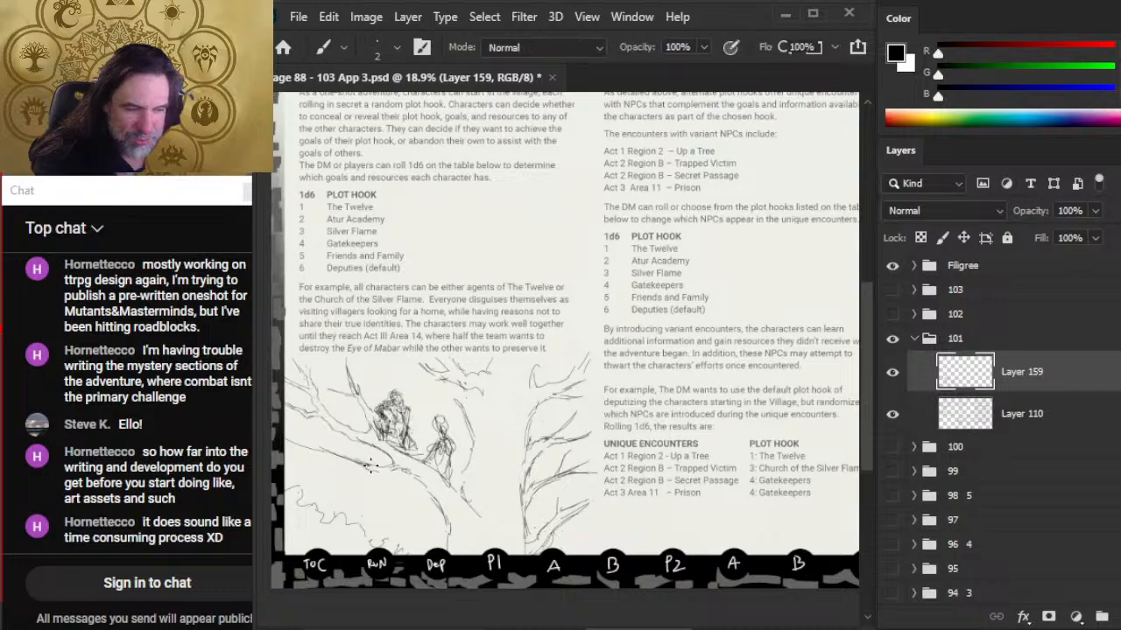
key("e")
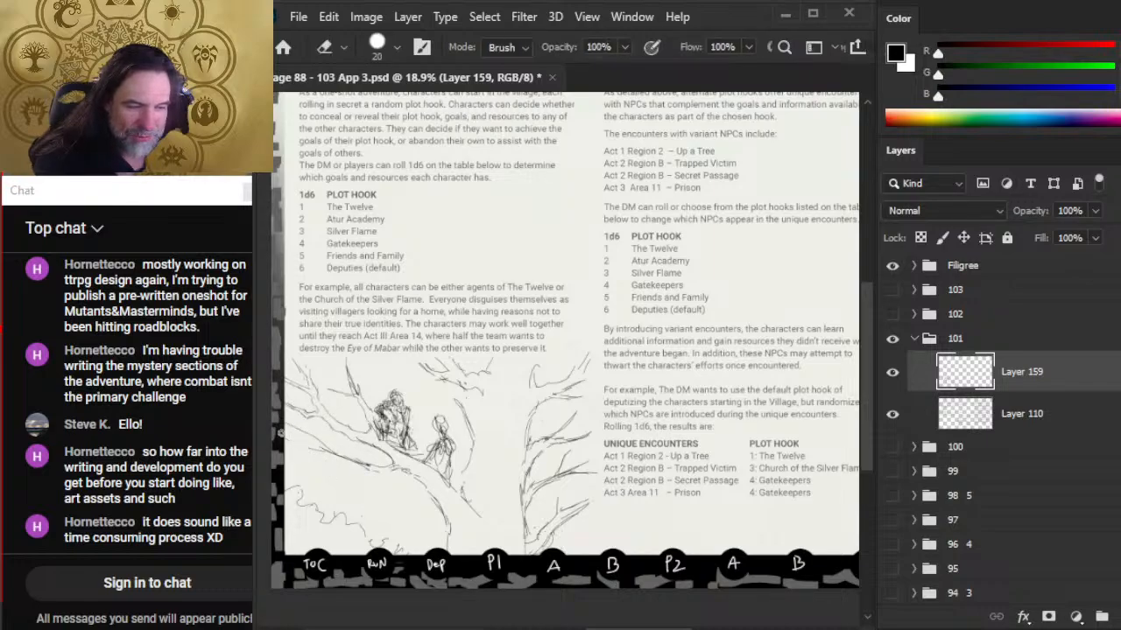
key("b")
key("e")
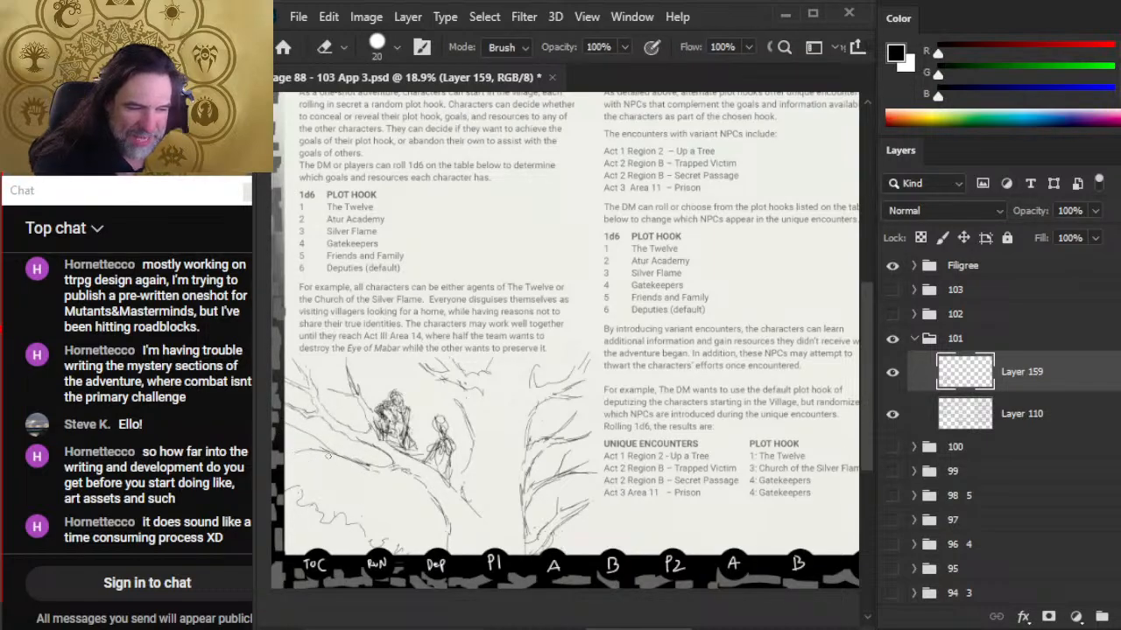
key("b")
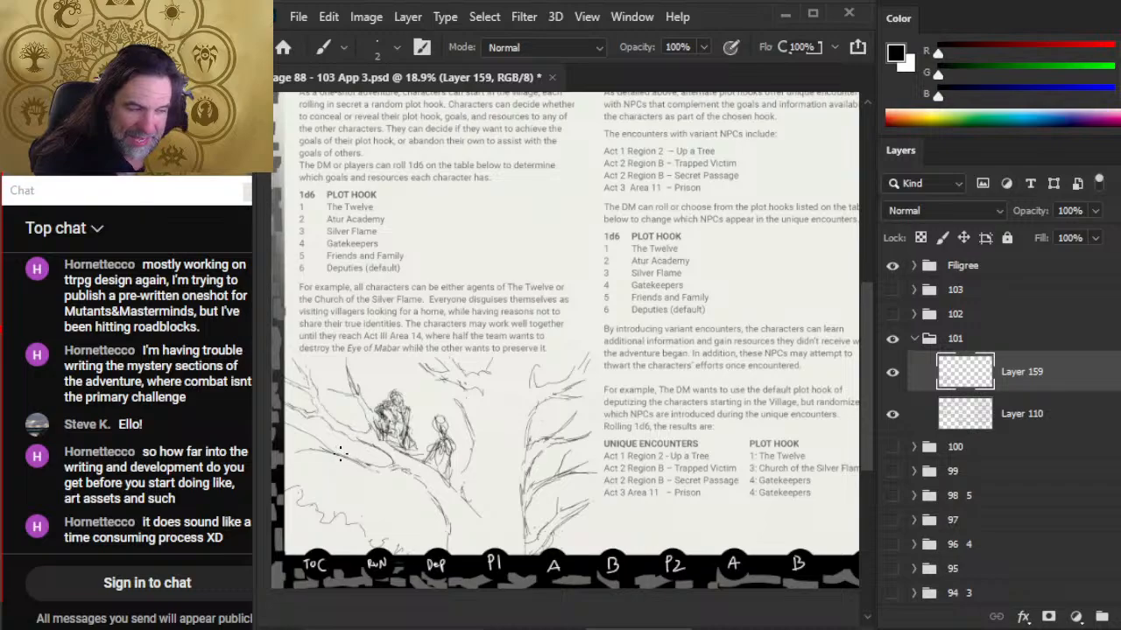
left_click_drag(375, 468, 401, 473)
- Sketch a thin offshoot beneath the left-hand branch where it joins the trunk, erasing surplus marks around it
key("e")
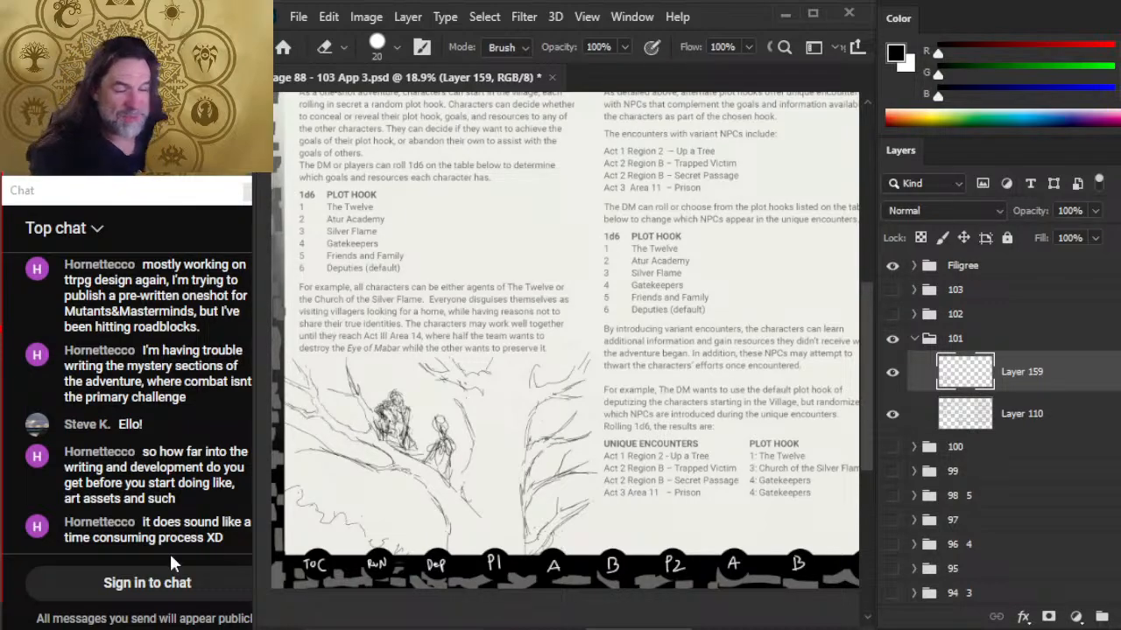
key("b")
key("e")
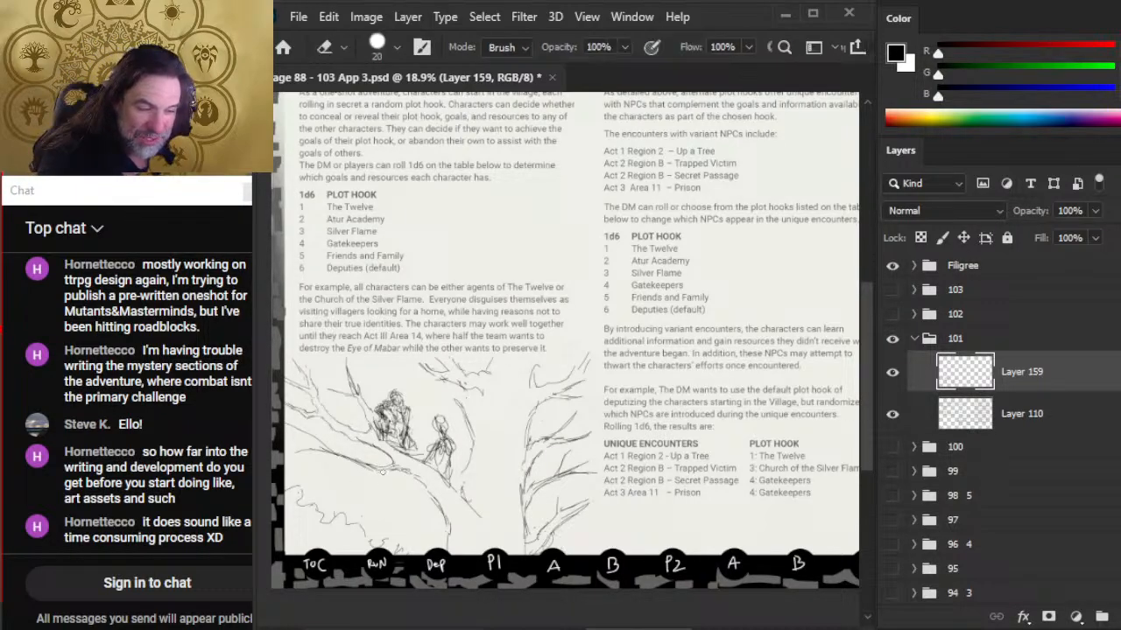
key("b")
key("e")
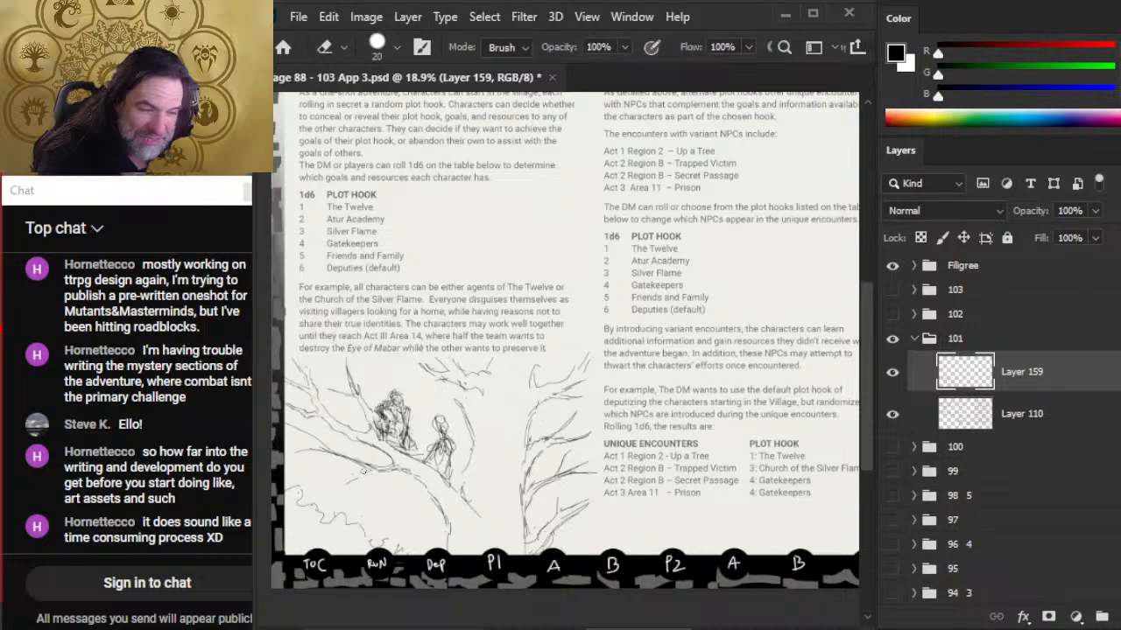
key("b")
key("e")
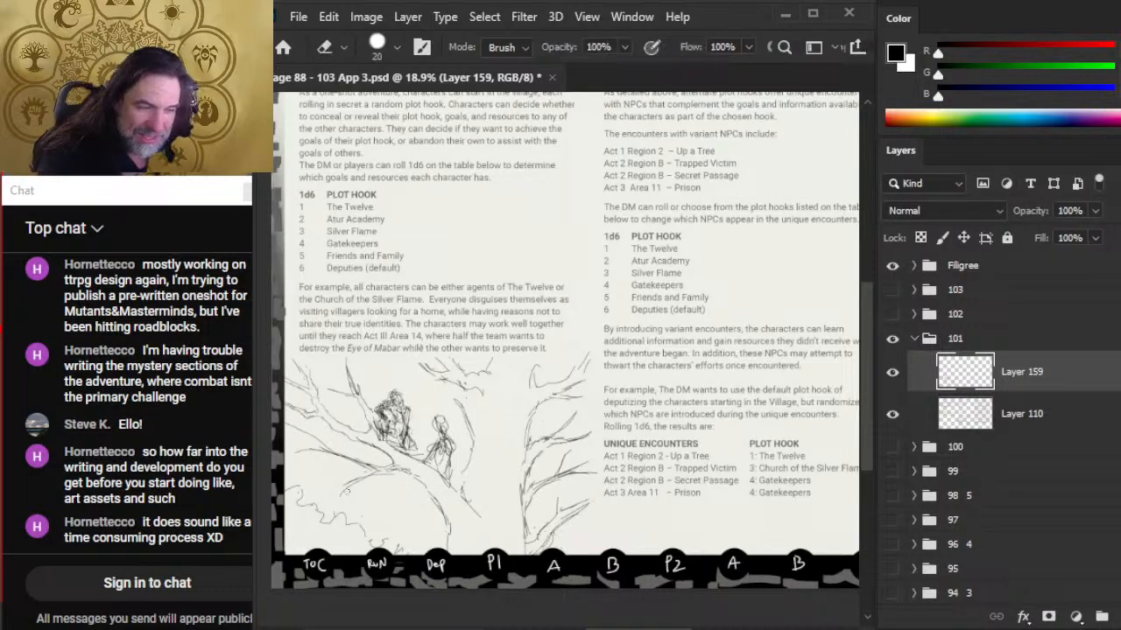
- Rework the trunk's left contour from the branch junction downward, alternately erasing and redrawing its curve
mouse_move(376, 470)
left_mouse_down()
mouse_move(423, 483)
mouse_move(406, 472)
mouse_move(447, 522)
left_mouse_up()
key("b")
key("e")
key("b")
key("e")
key("b")
key("e")
key("b")
key("e")
mouse_move(419, 481)
left_mouse_down()
mouse_move(443, 517)
mouse_move(413, 490)
mouse_move(429, 472)
mouse_move(446, 528)
mouse_move(434, 487)
mouse_move(395, 475)
mouse_move(422, 480)
left_mouse_up()
- Refine the branch-to-trunk junction directly below the two figures by trimming and redrawing its short strokes
key("b")
key("e")
key("b")
key("e")
key("b")
key("e")
key("b")
key("e")
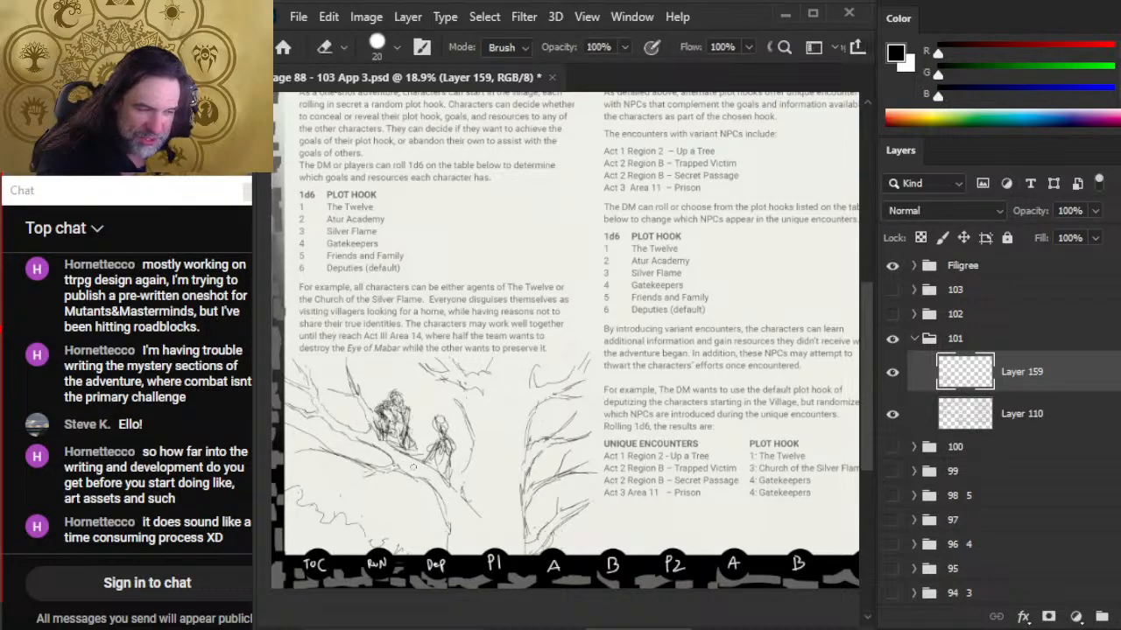
- Tidy the left-hand branch's interior lines and the curved offshoot beneath it
key("b")
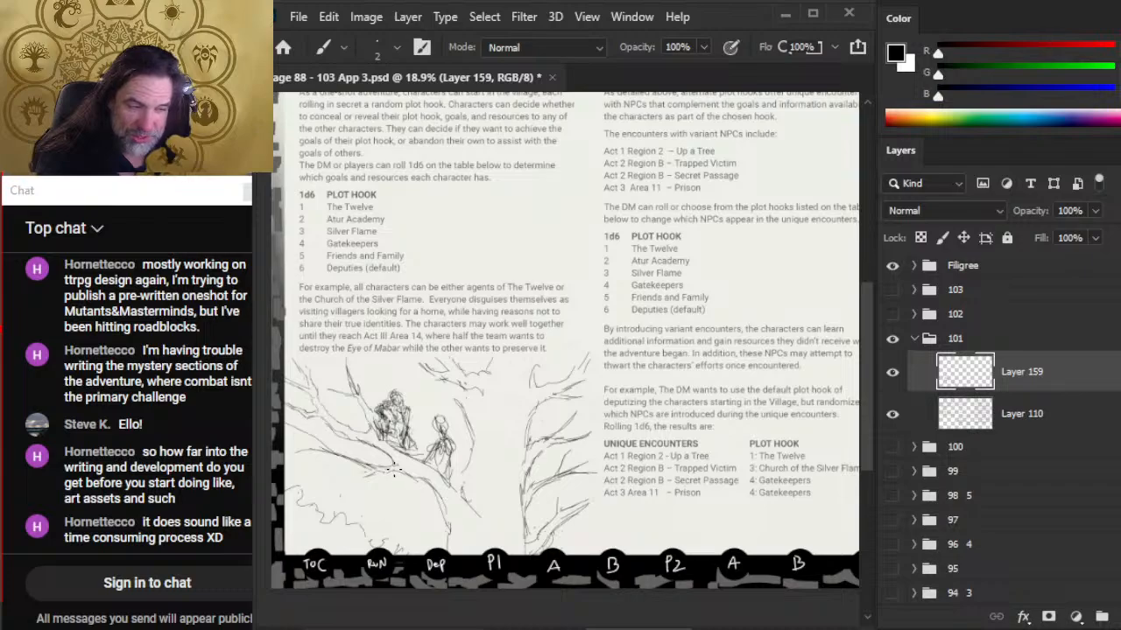
key("e")
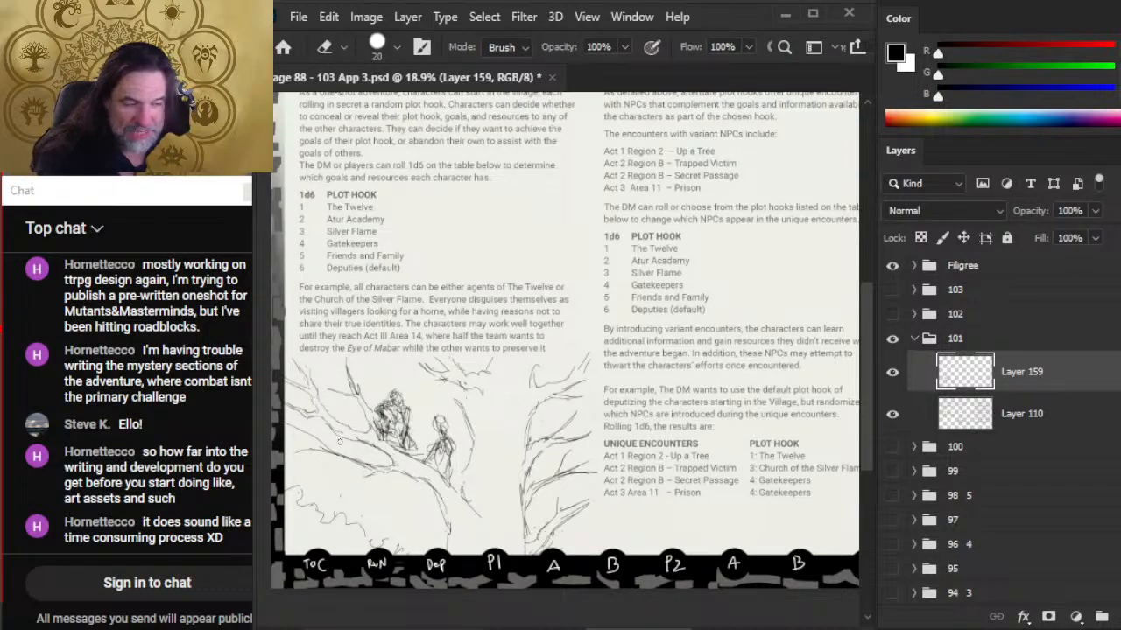
key("b")
key("e")
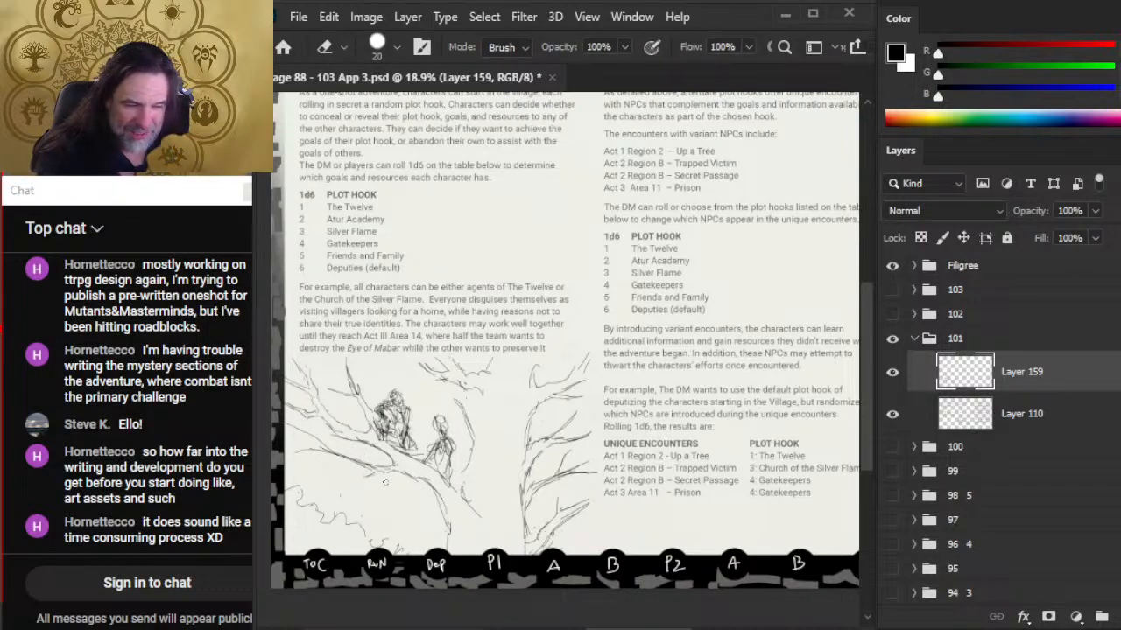
key("b")
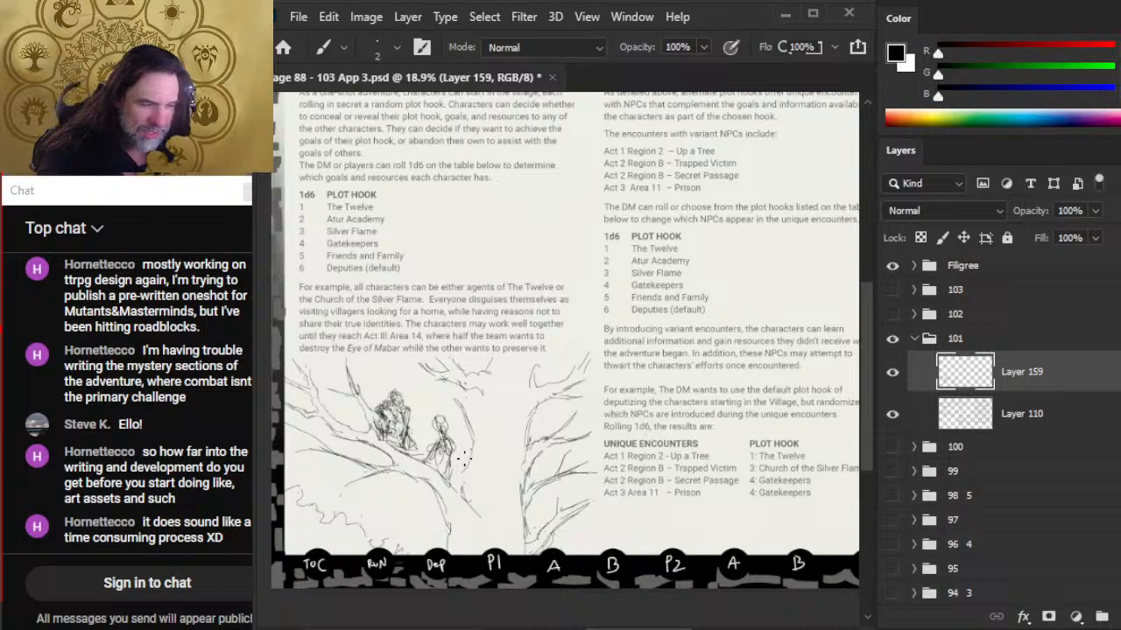
- Add a trunk edge stroke beneath the upright branch and rework the right-hand tree's upper trunk edge
left_click_drag(462, 462, 466, 501)
key("e")
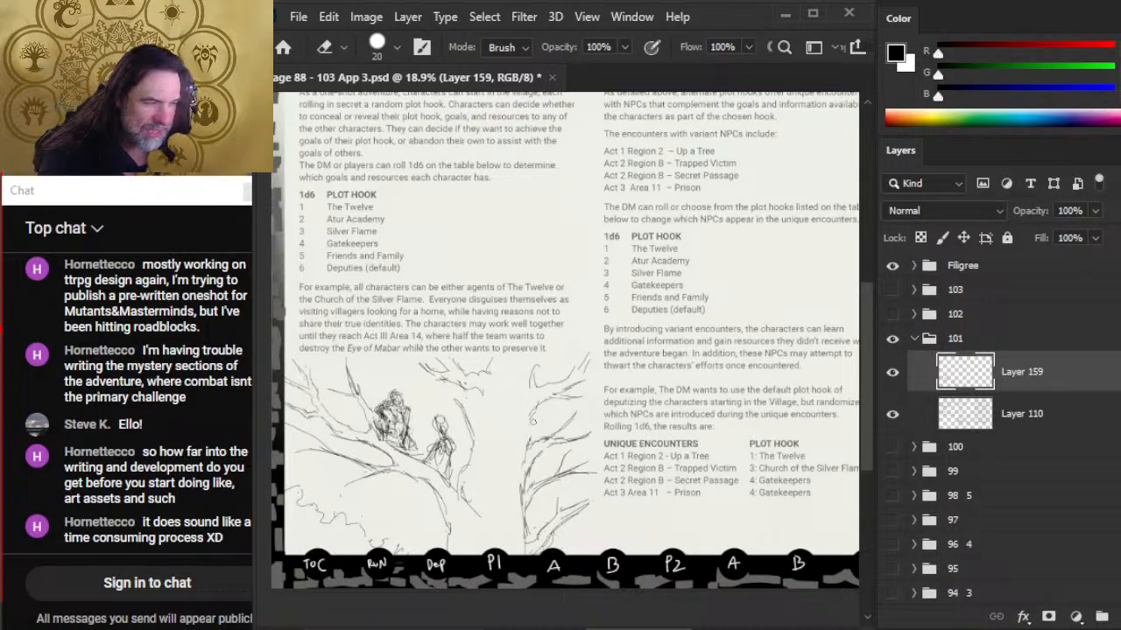
key("b")
left_click_drag(539, 401, 528, 424)
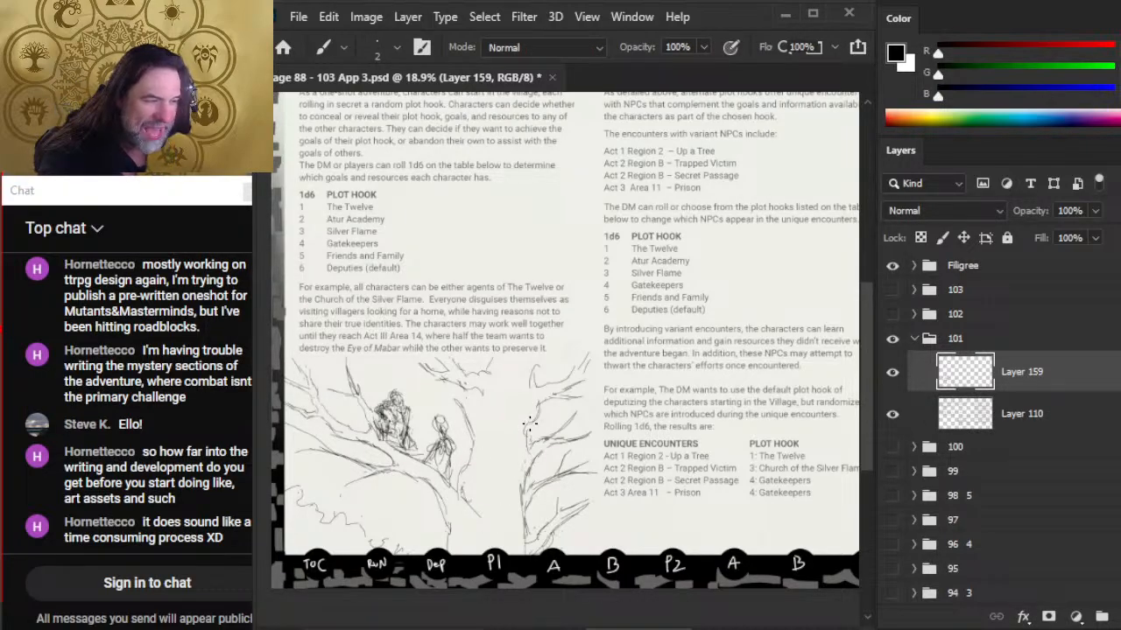
key("e")
mouse_move(539, 385)
left_mouse_down()
mouse_move(526, 388)
mouse_move(543, 373)
left_mouse_up()
key("b")
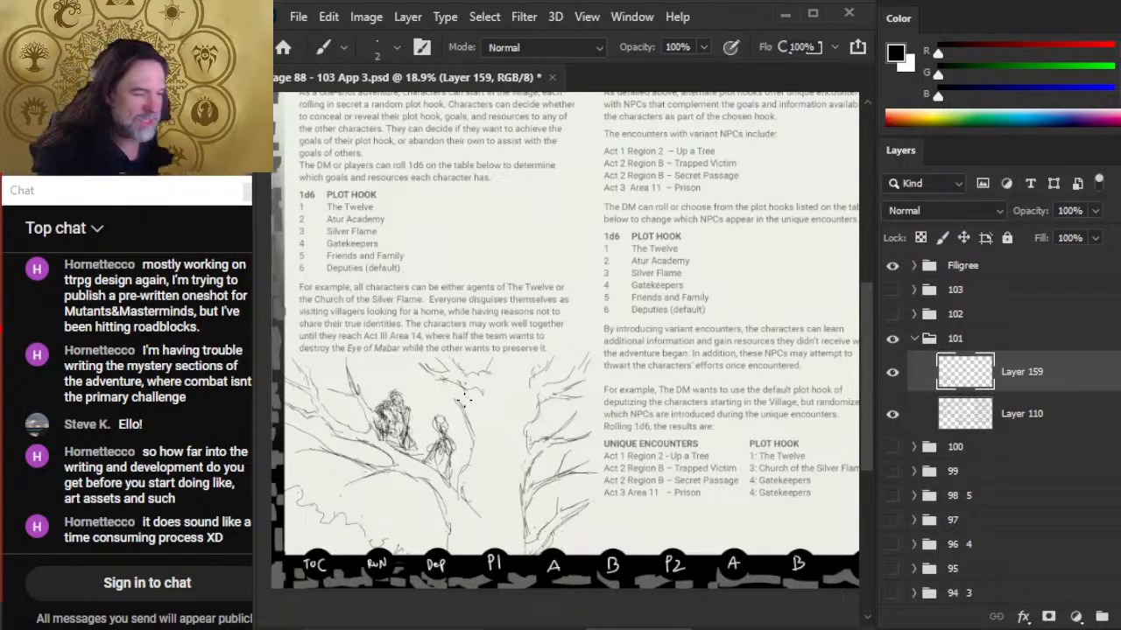
- Move the tree sketch layer slightly left and up on the page
key("v")
mouse_move(546, 408)
left_mouse_down()
mouse_move(548, 475)
mouse_move(570, 440)
mouse_move(551, 425)
left_mouse_up()
key("b")
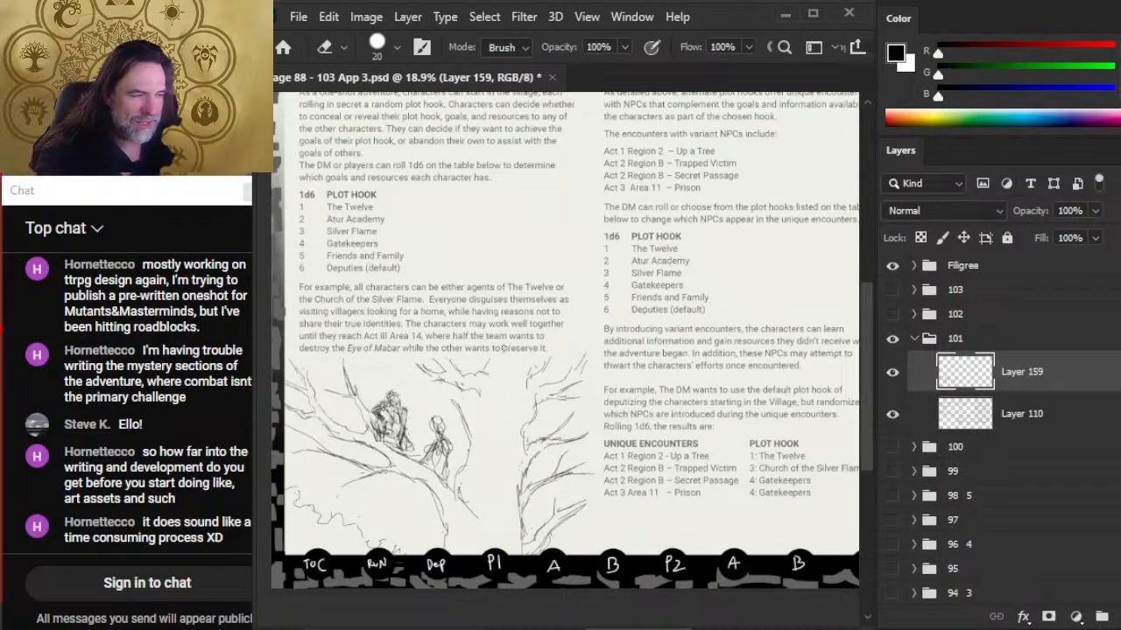
- Sketch overhead branches above the two figures and erase the strokes that crowd the space over them
key("b")
mouse_move(416, 361)
left_mouse_down()
mouse_move(389, 369)
mouse_move(377, 359)
mouse_move(436, 376)
mouse_move(394, 387)
mouse_move(405, 386)
left_mouse_up()
key("e")
key("b")
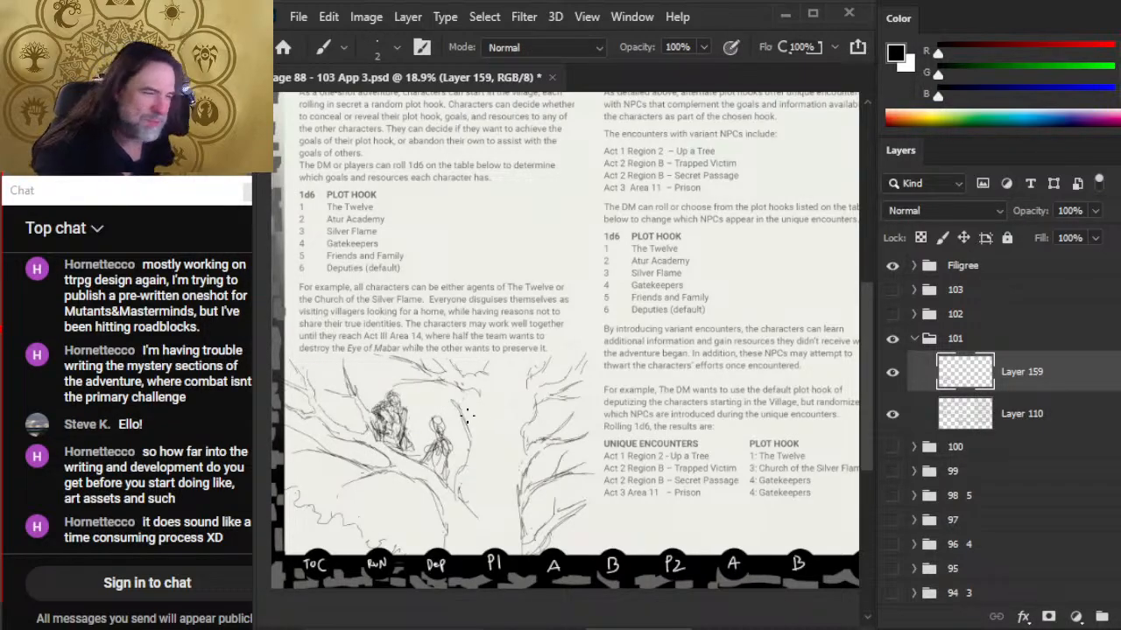
key("e")
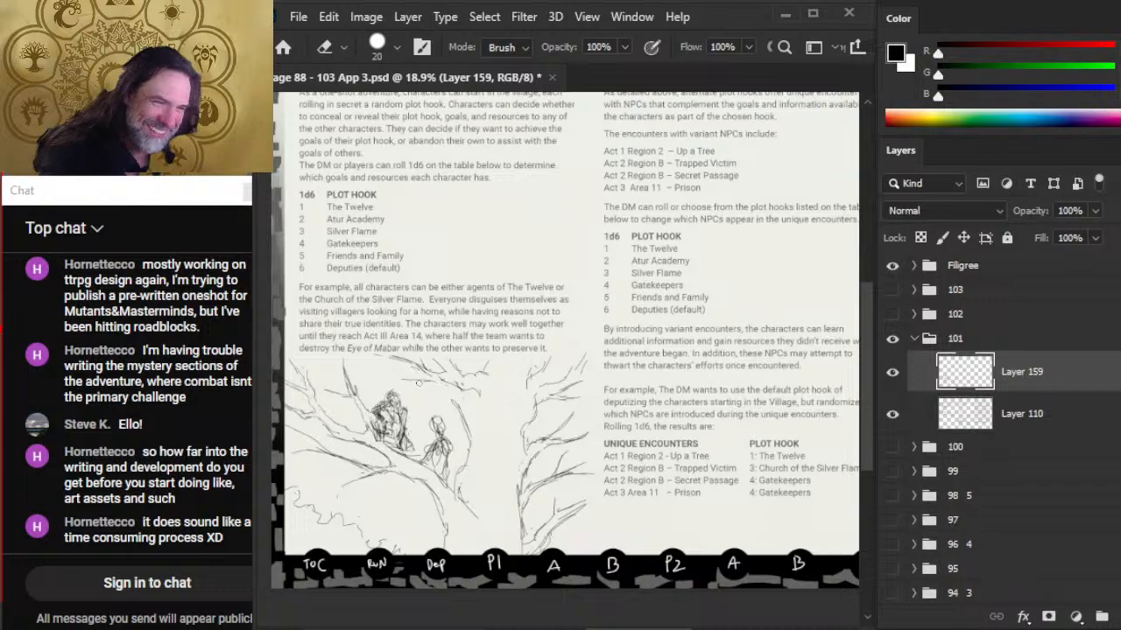
mouse_move(419, 368)
left_mouse_down()
mouse_move(393, 357)
mouse_move(453, 392)
mouse_move(420, 387)
left_mouse_up()
key("b")
key("e")
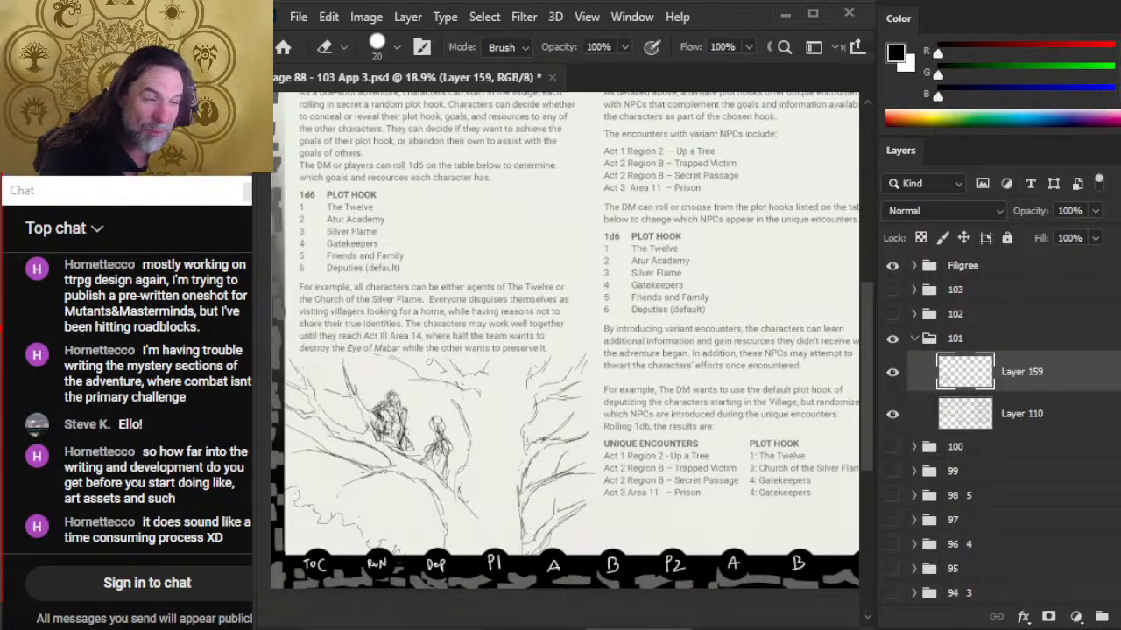
- Redraw the overhead branch running just under the text column and erase its surplus lines
key("b")
left_click_drag(414, 359, 447, 374)
key("e")
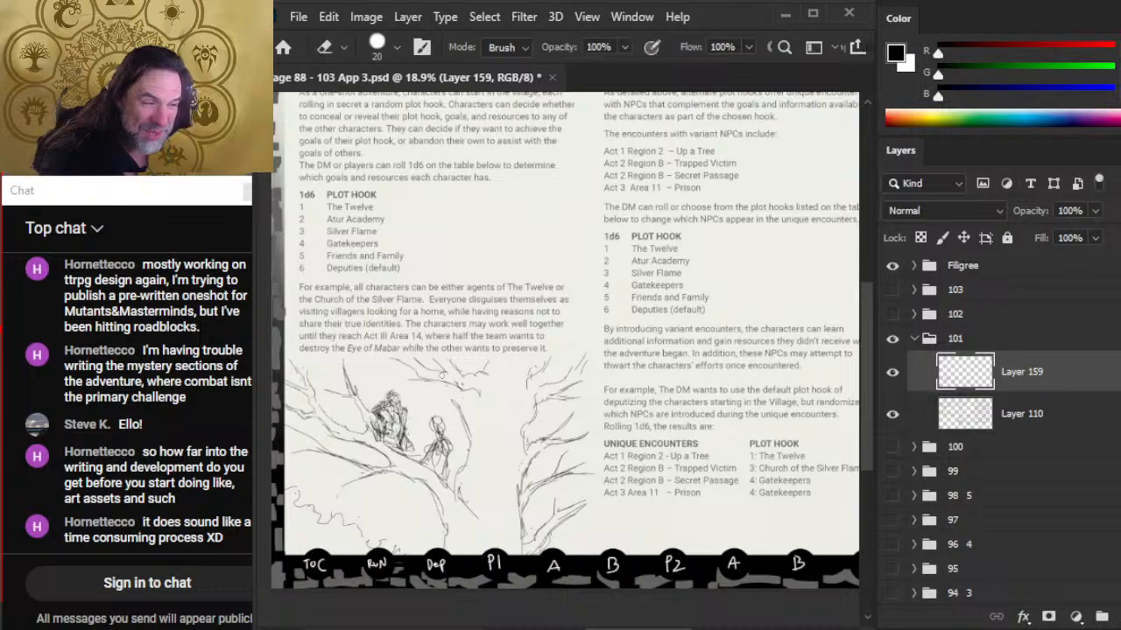
key("b")
key("e")
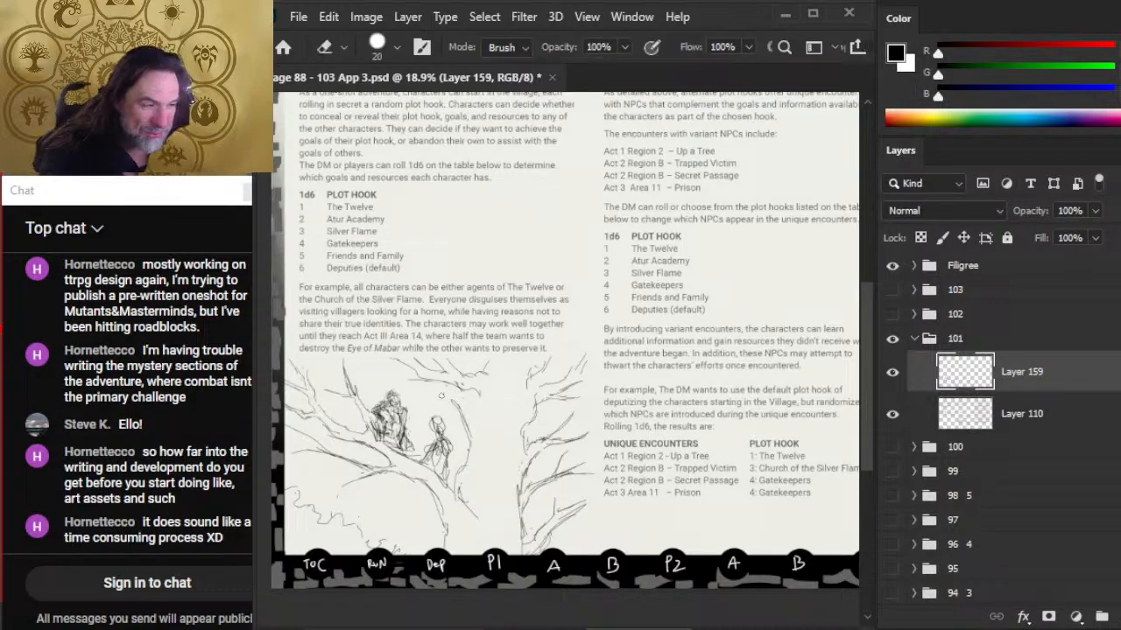
- Draw the upright branch's right edge up toward the overhead branch tips and trim the excess
key("b")
left_click_drag(470, 410, 475, 426)
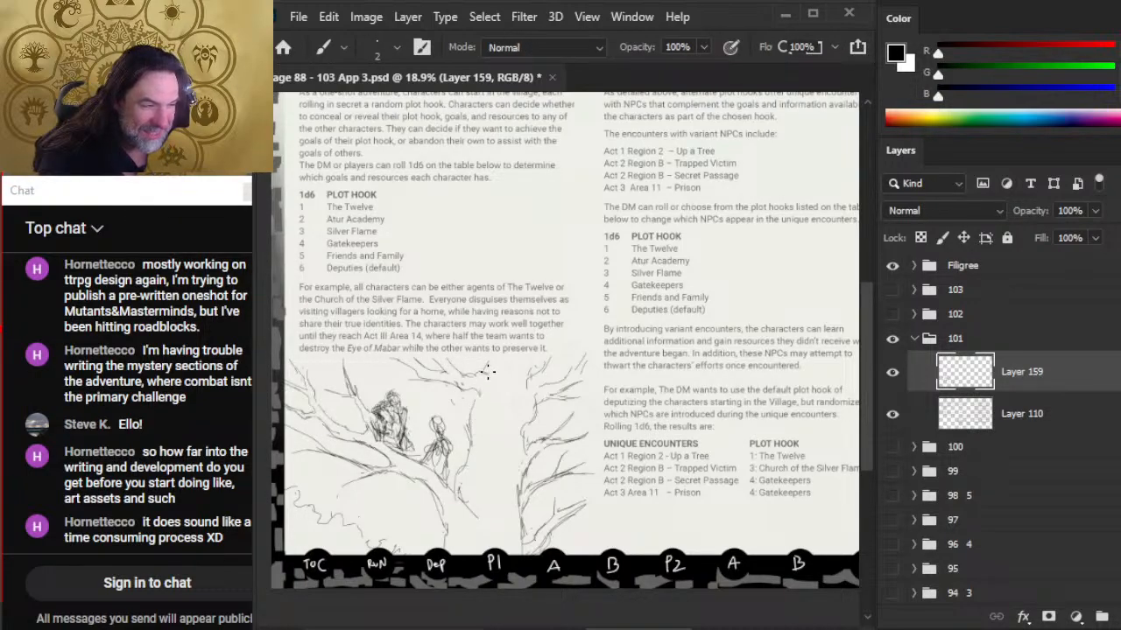
key("e")
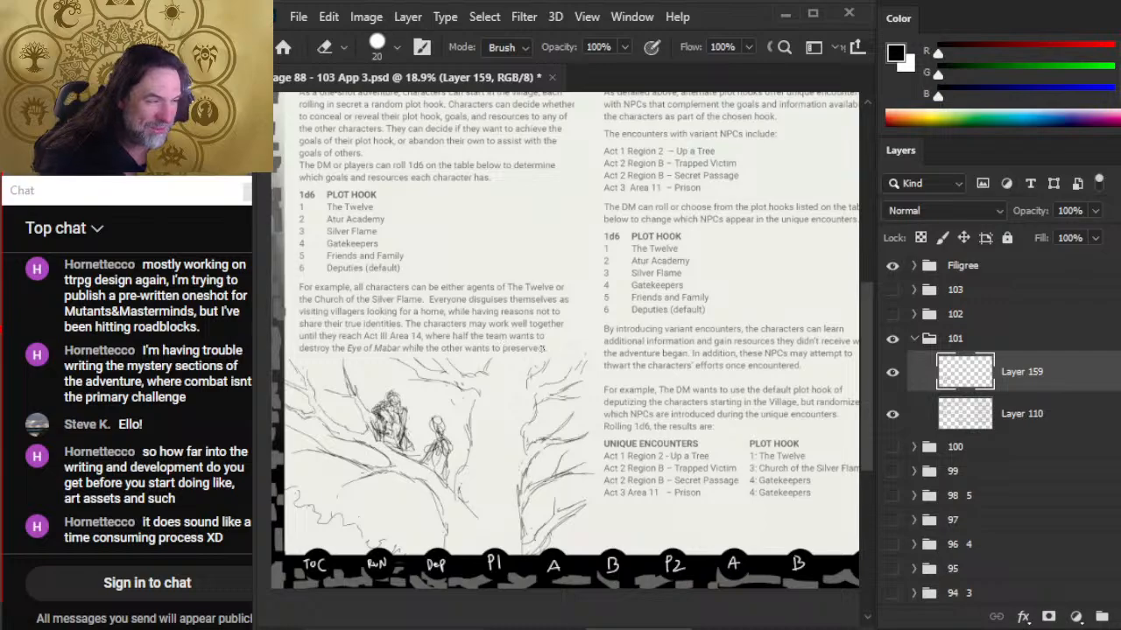
- Erase and redraw the right-hand tree's upper trunk edge where its top branches split off
key("b")
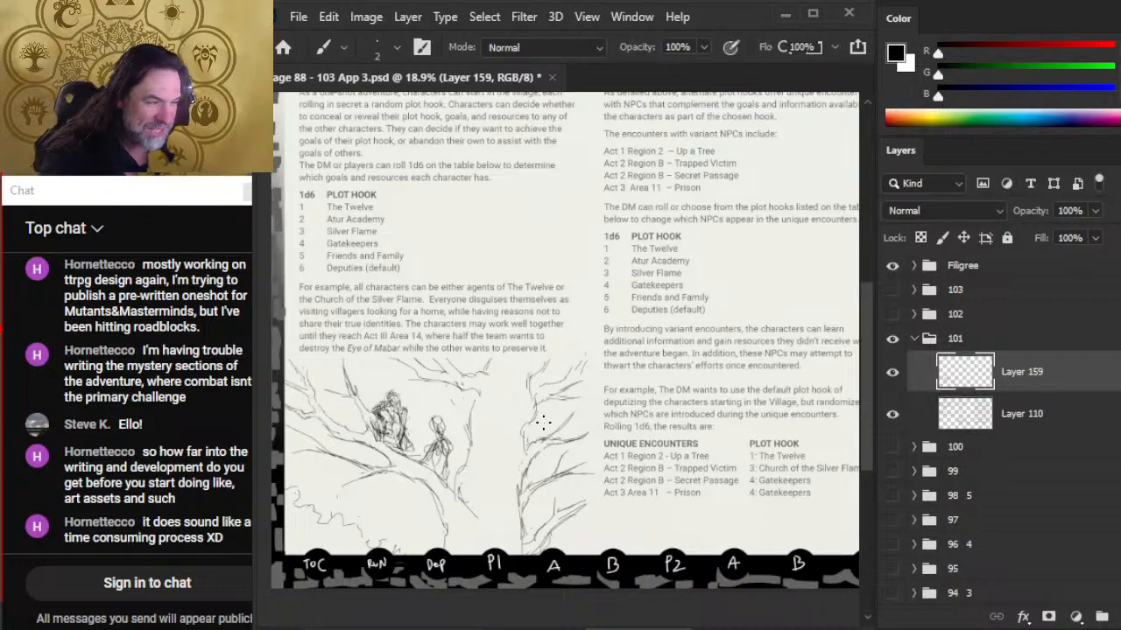
key("e")
key("b")
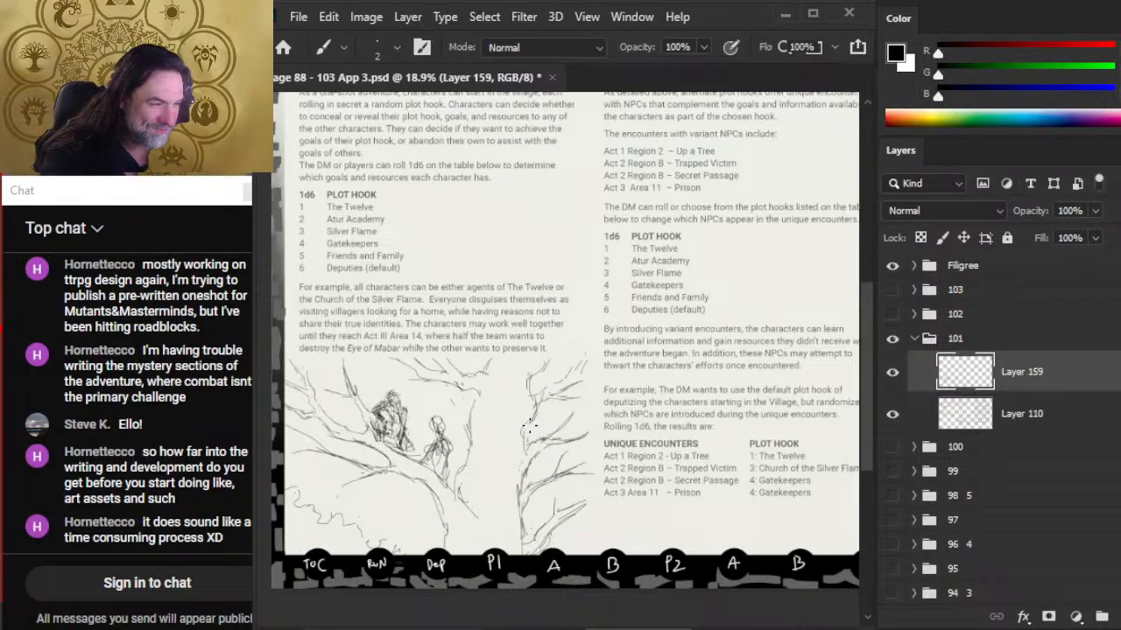
key("e")
key("b")
mouse_move(535, 401)
left_mouse_down()
mouse_move(521, 439)
mouse_move(541, 370)
mouse_move(532, 414)
left_mouse_up()
key("e")
key("b")
- Draw the right-hand tree's top branch reaching toward the right text column and clean up its base and twigs
mouse_move(534, 405)
left_mouse_down()
mouse_move(539, 368)
mouse_move(540, 401)
mouse_move(554, 382)
left_mouse_up()
key("e")
key("b")
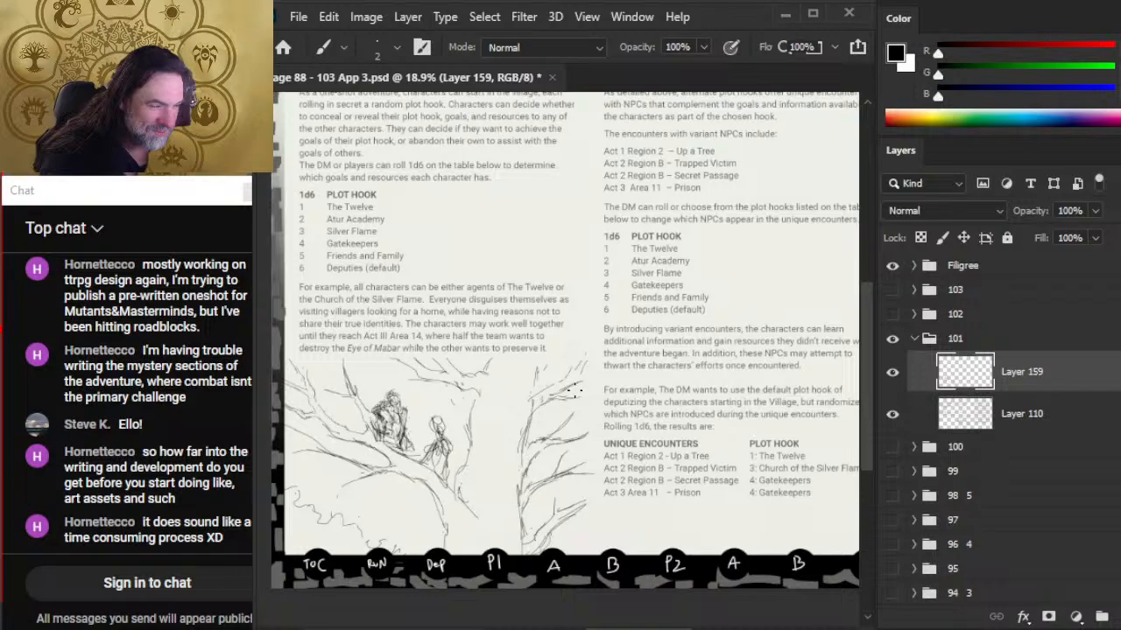
mouse_move(539, 401)
left_mouse_down()
mouse_move(529, 424)
mouse_move(528, 412)
left_mouse_up()
key("e")
key("b")
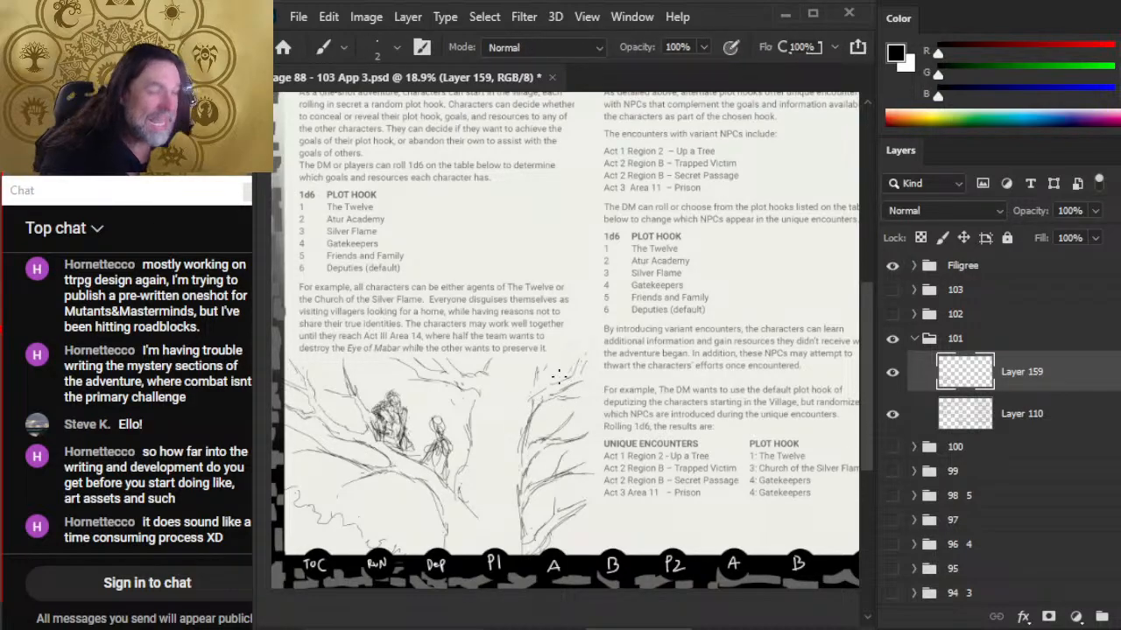
key("e")
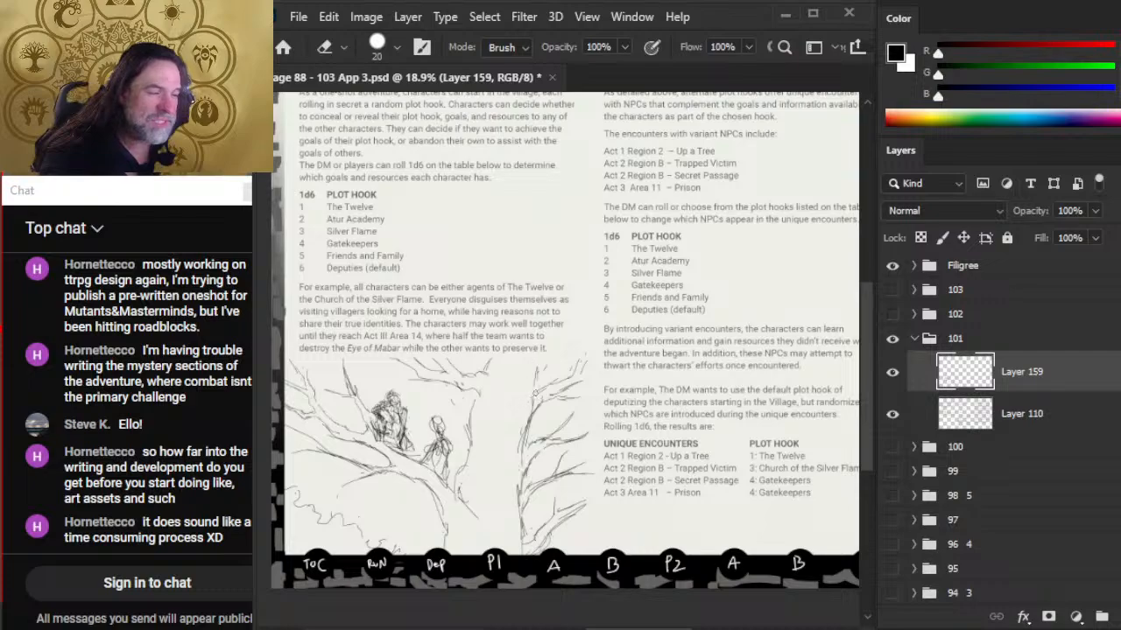
key("b")
key("e")
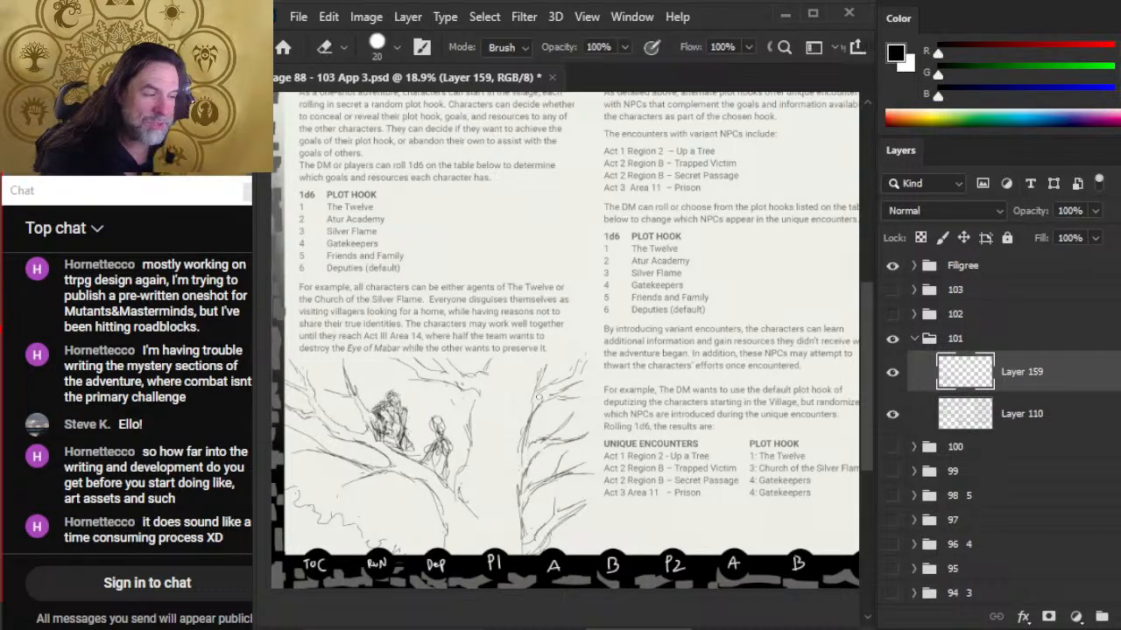
key("b")
key("e")
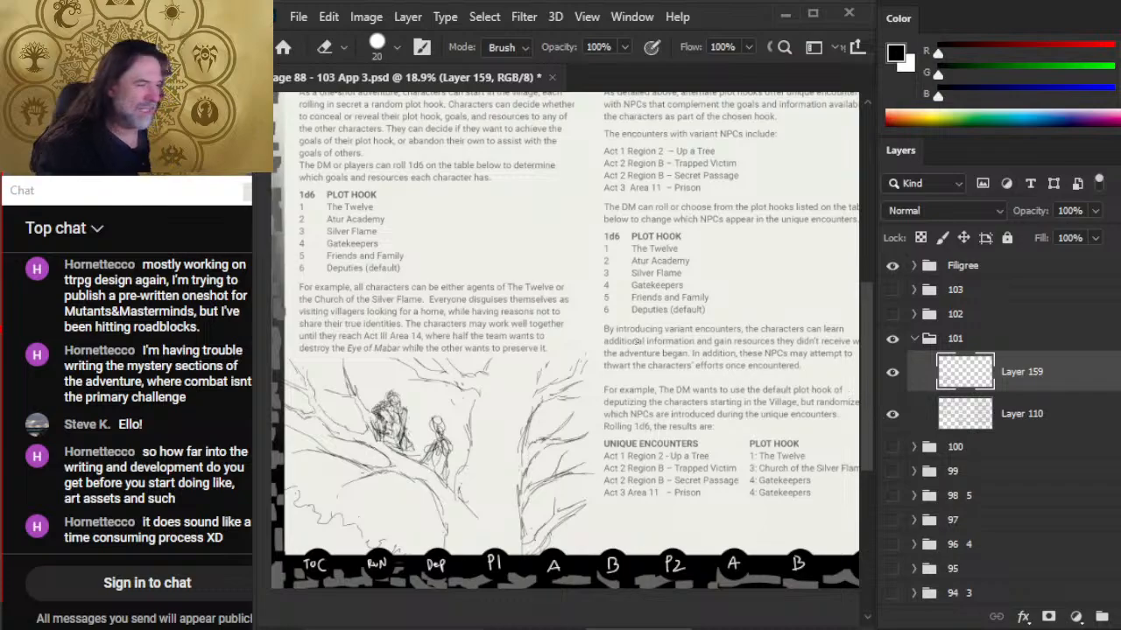
key("z")
left_click(655, 340, "alt")
key("l")
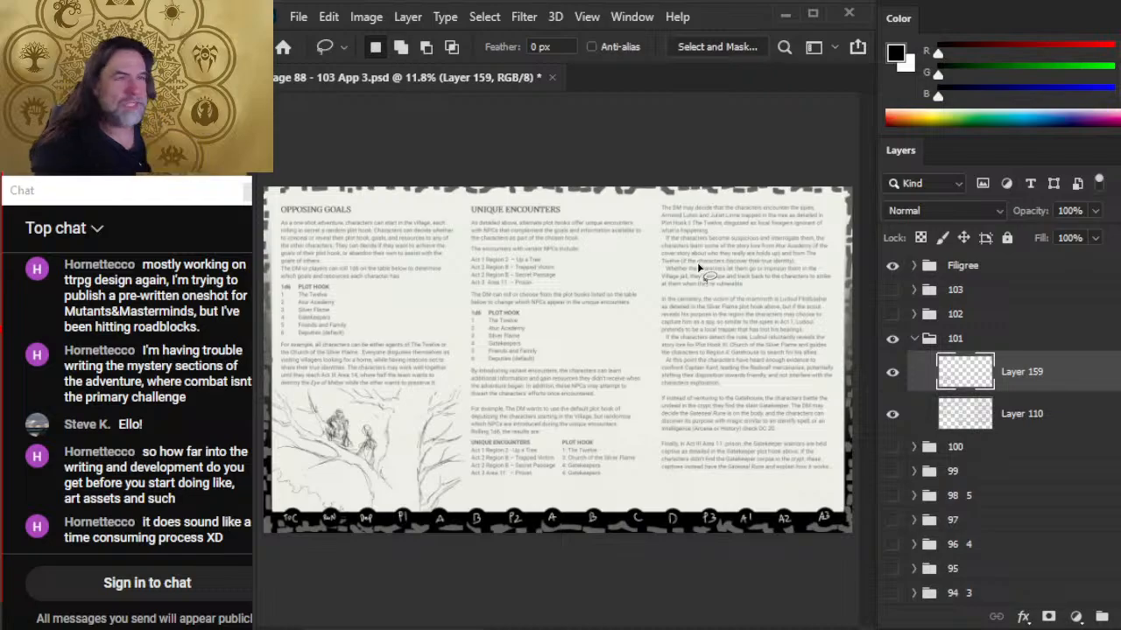
left_click(298, 17)
mouse_move(468, 135)
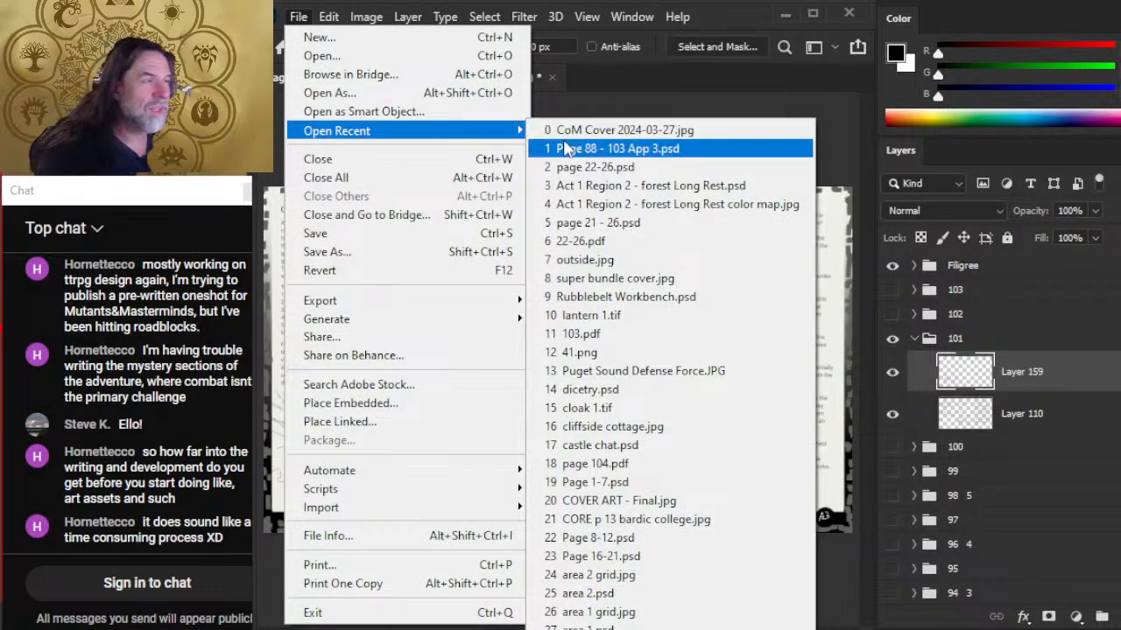
left_click(650, 241)
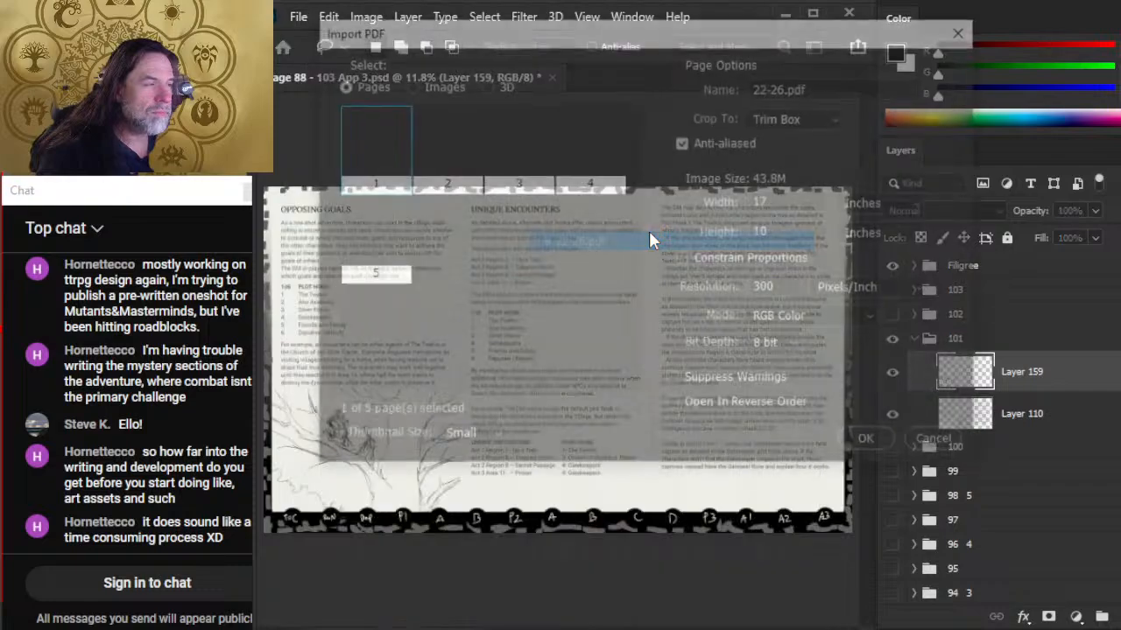
key("Escape")
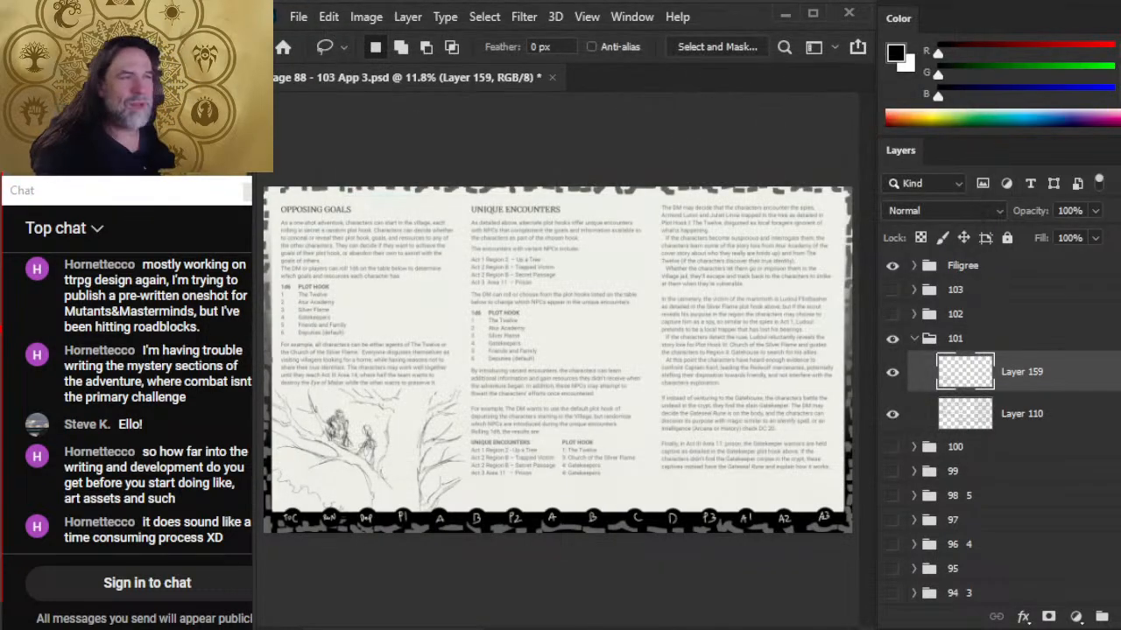
- Open the recent document page 22-26.psd
left_click(299, 24)
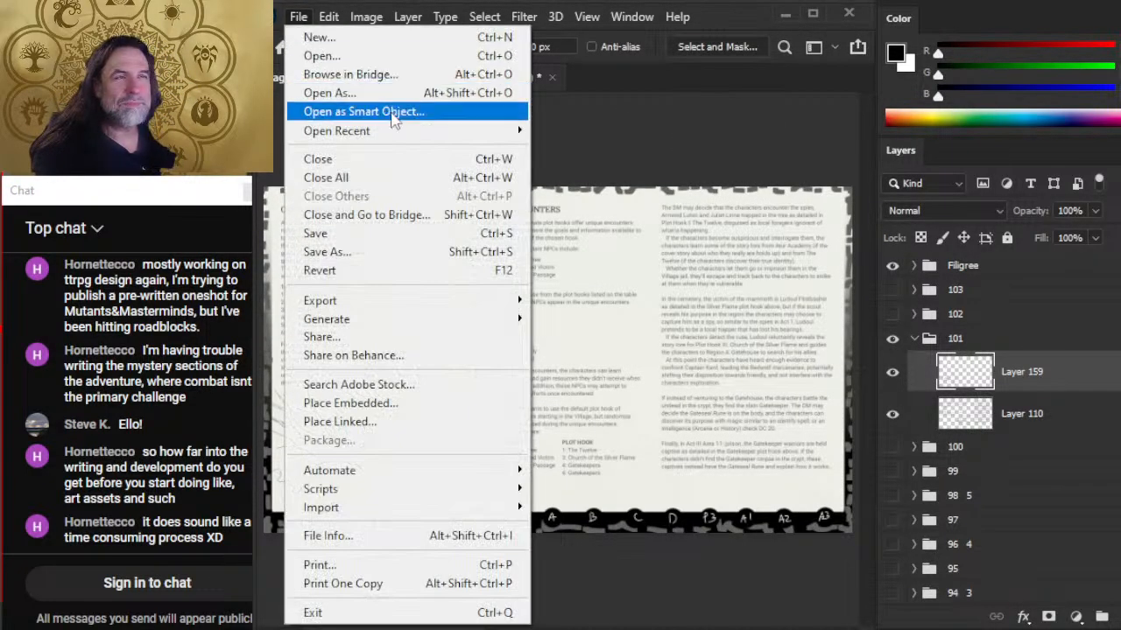
mouse_move(394, 130)
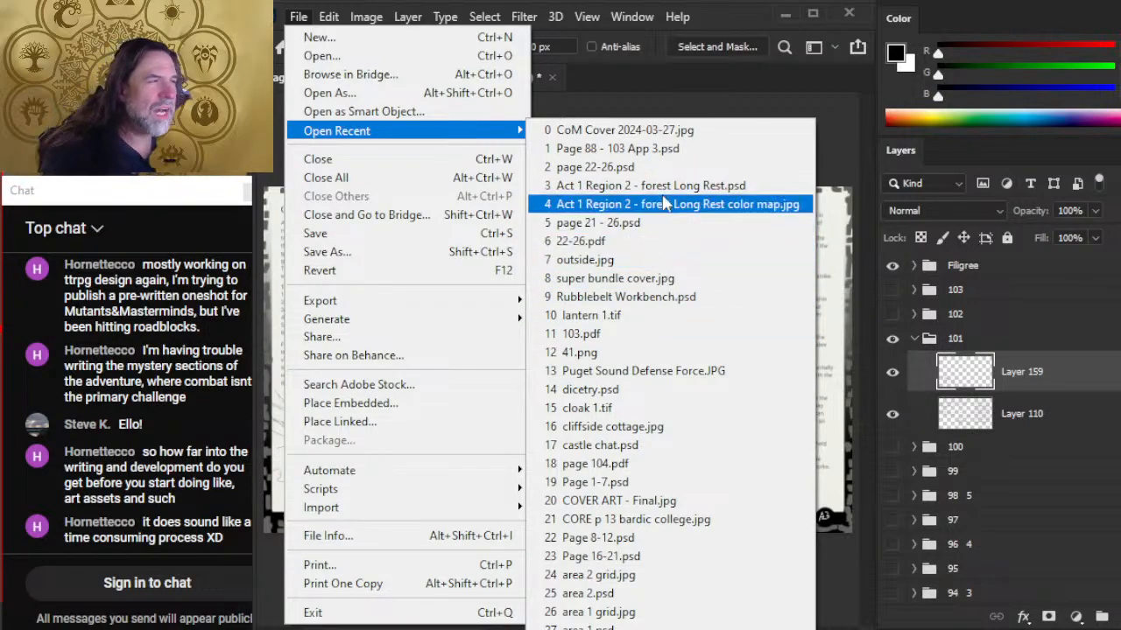
left_click(656, 169)
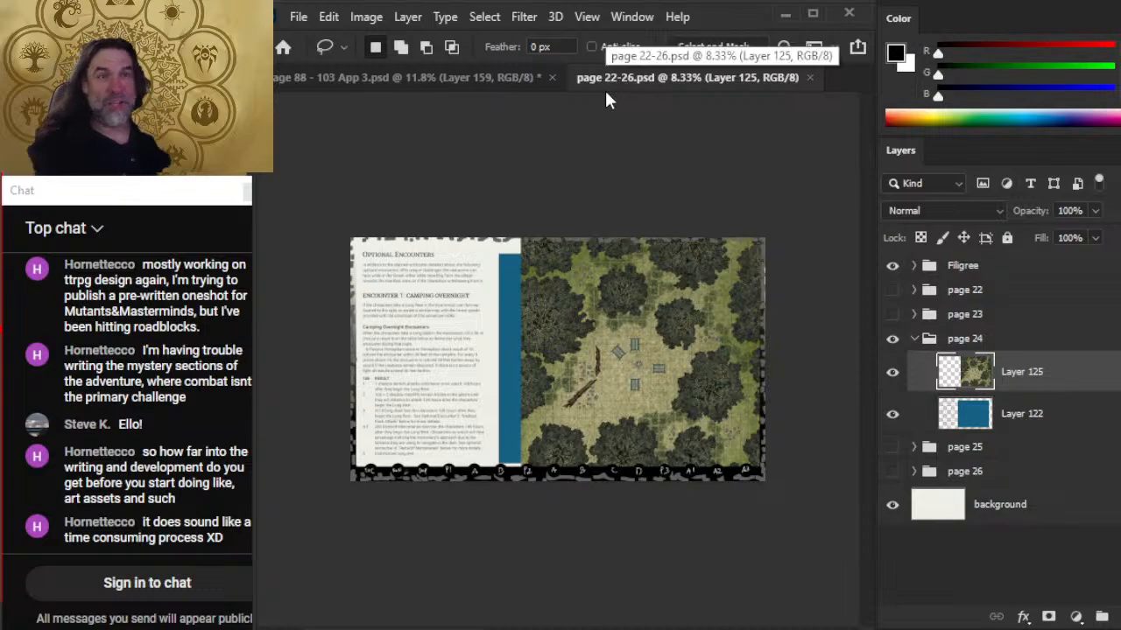
- Hide the page 24 group and show the page 23, page 25 and page 26 groups one at a time to review their layouts
left_click(892, 338)
left_click(893, 315)
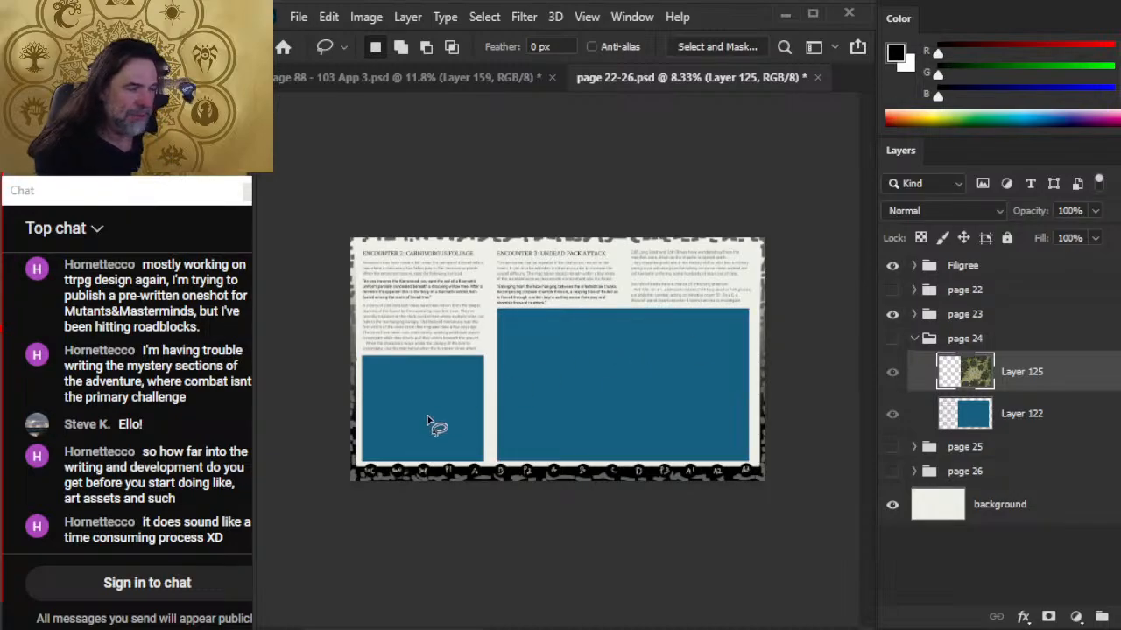
left_click(892, 315)
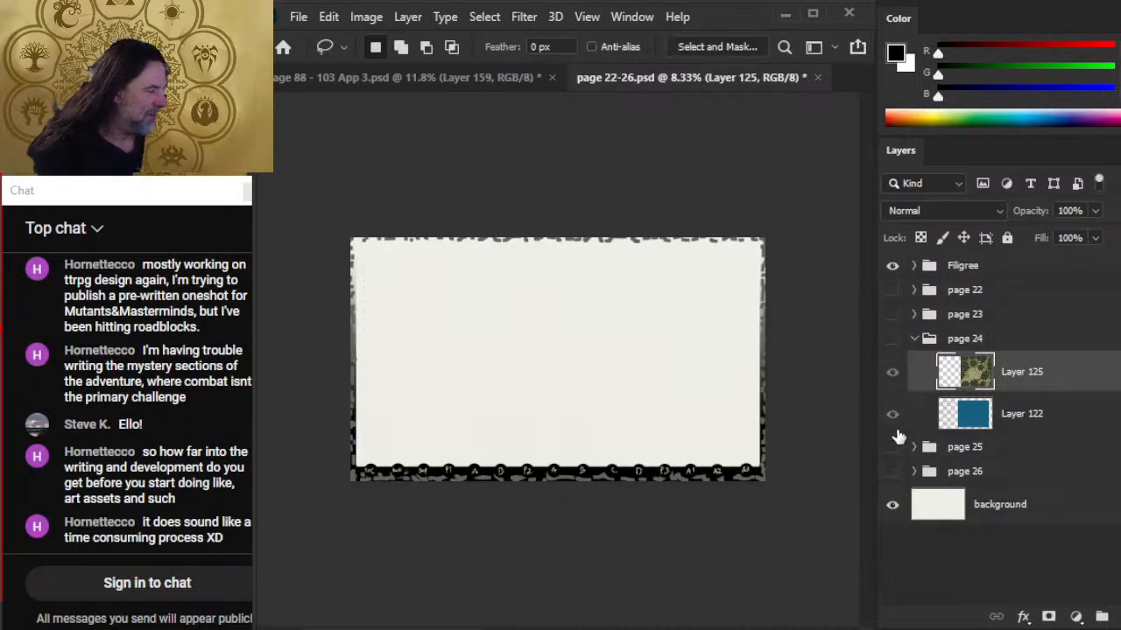
left_click(892, 447)
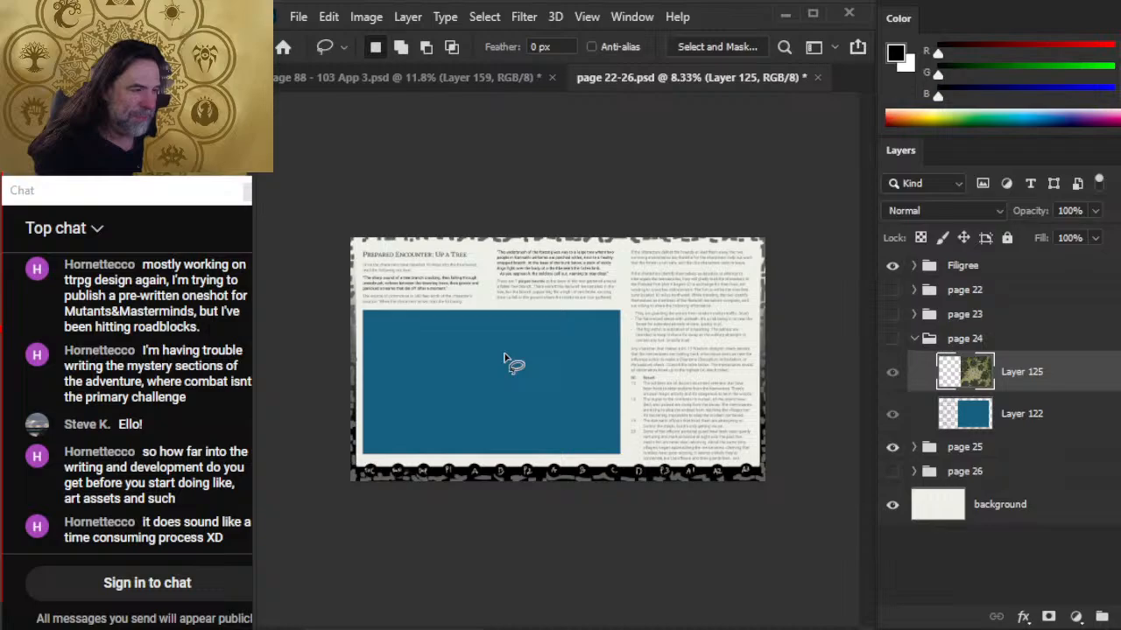
left_click(892, 447)
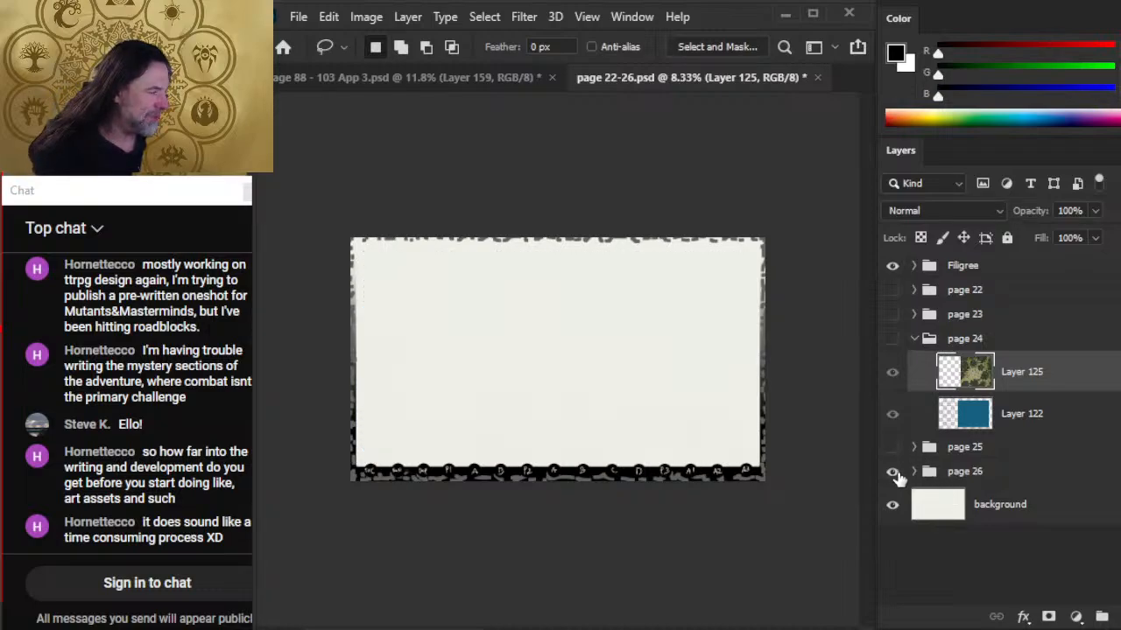
left_click(892, 472)
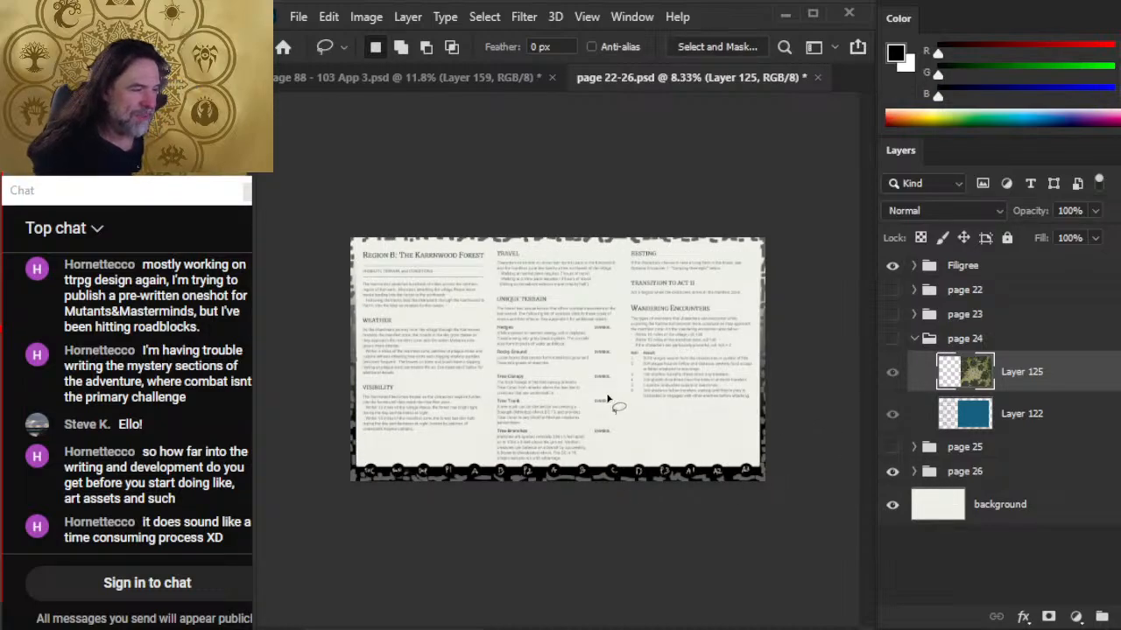
- Examine the Unique Terrain section on the page 26 layout, and close page 22-26.psd without saving it
key("z")
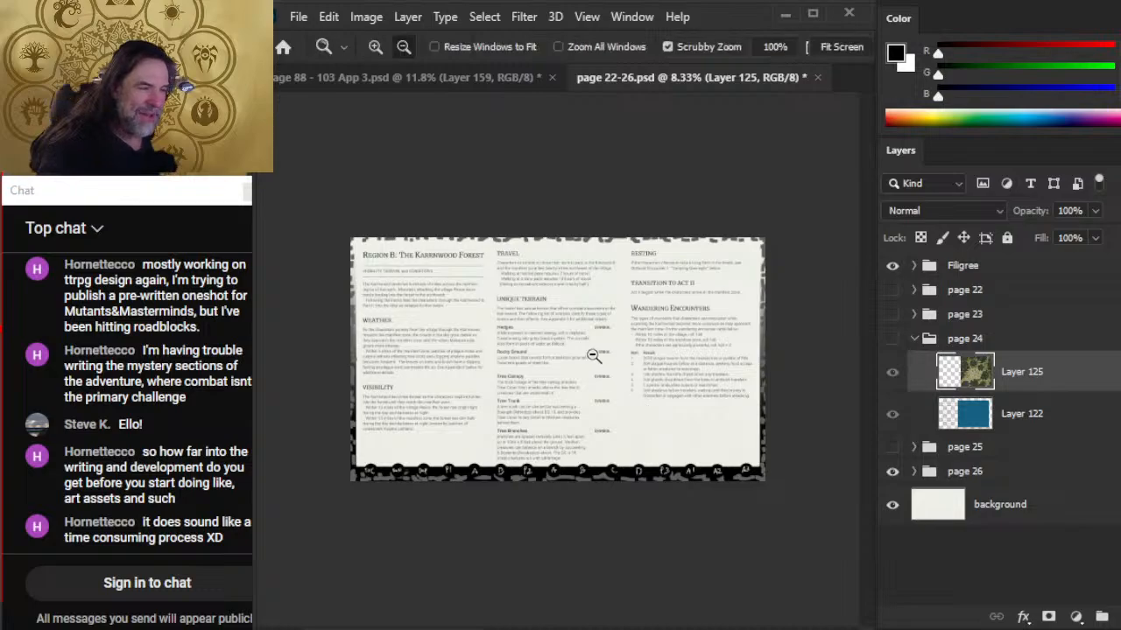
left_click(593, 346)
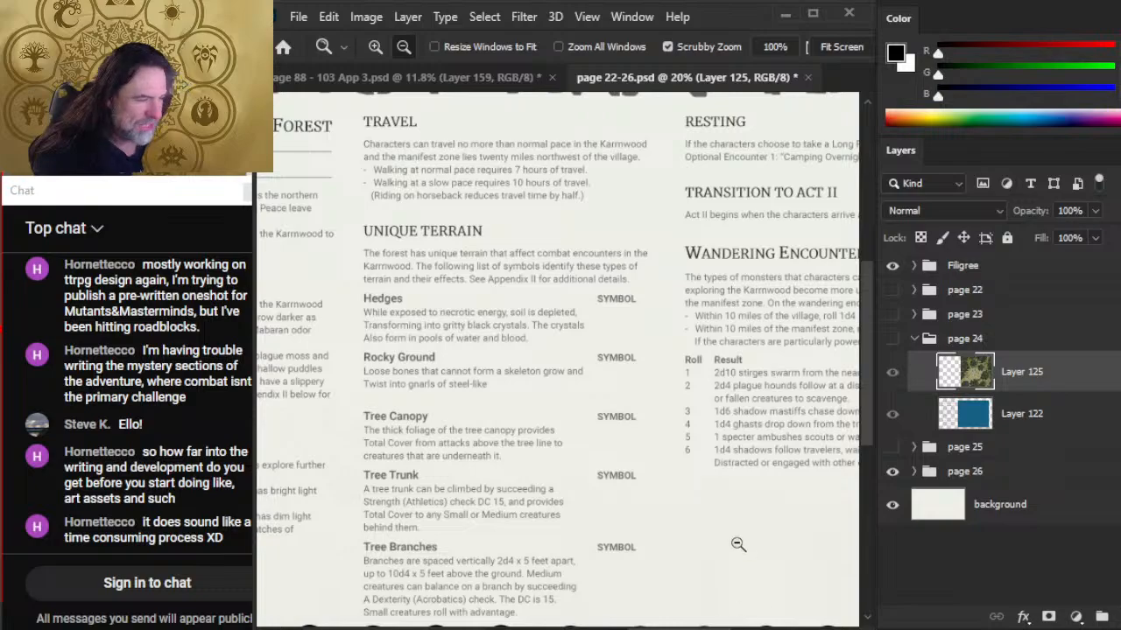
left_click_drag(741, 543, 660, 535)
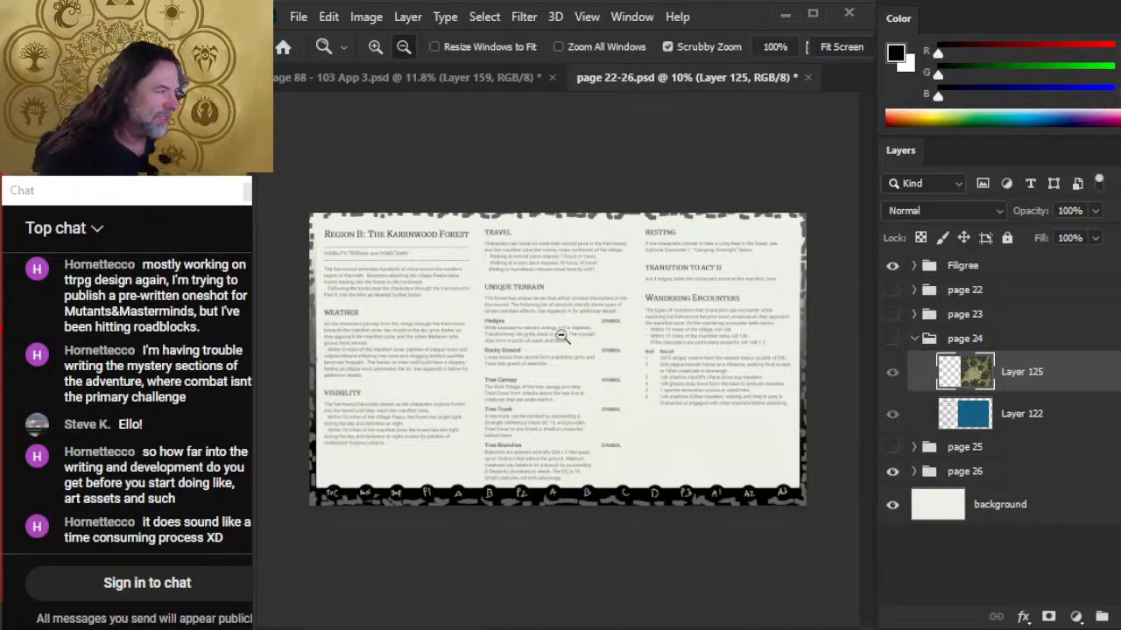
key("ctrl+0")
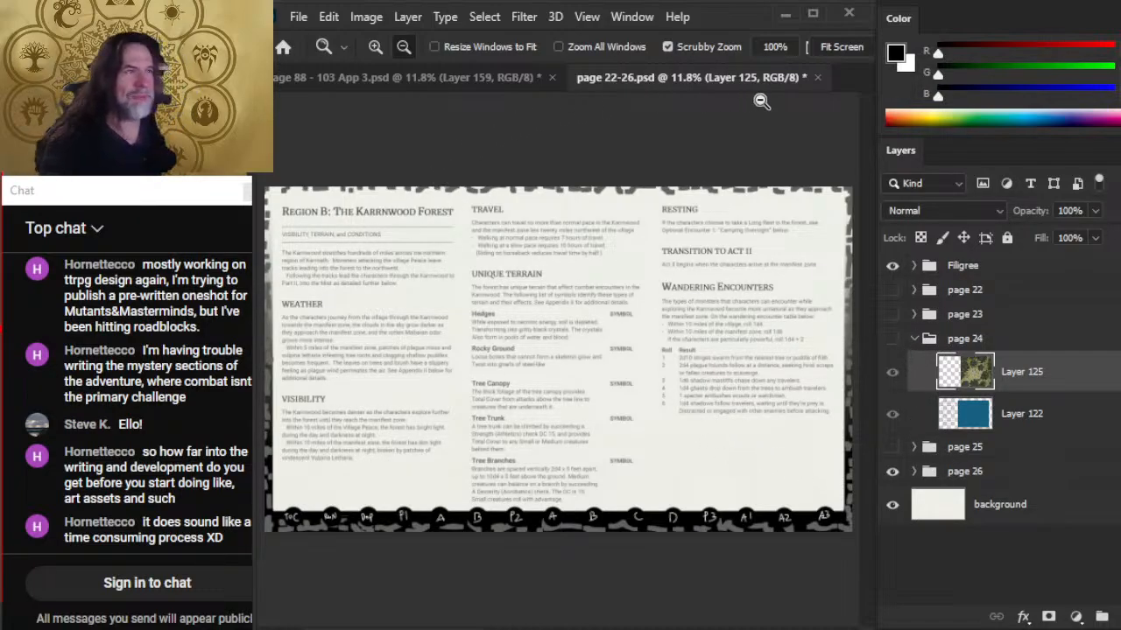
left_click(817, 77)
left_click(539, 265)
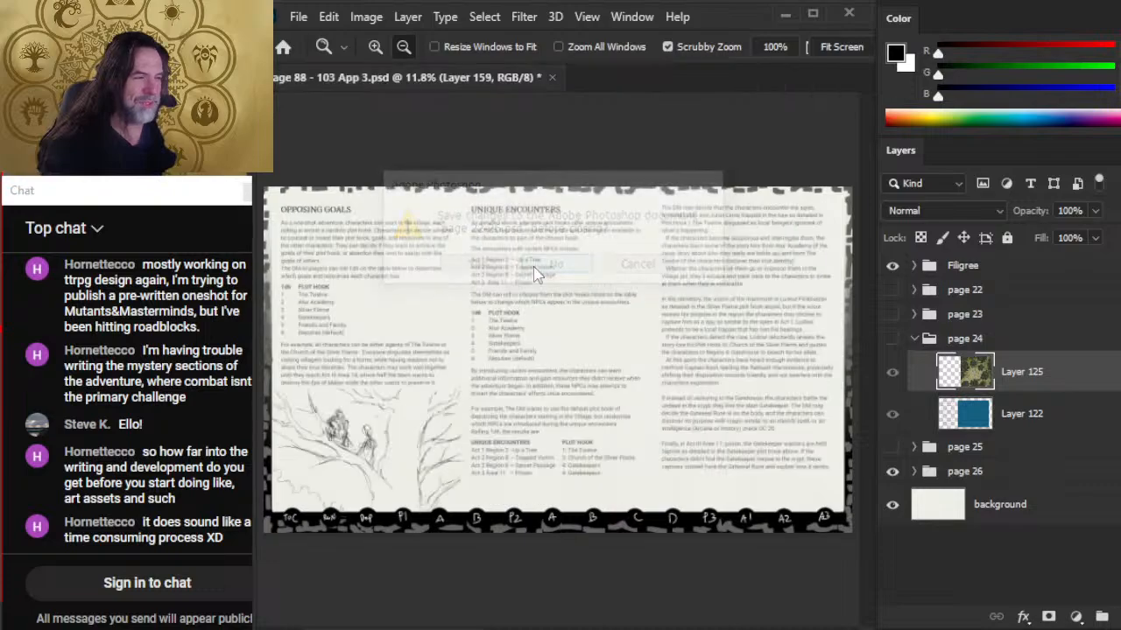
- Redraw the underside of the main branch below the figures and clean up where it curves down into the trunk
scroll(374, 394, "up", 3)
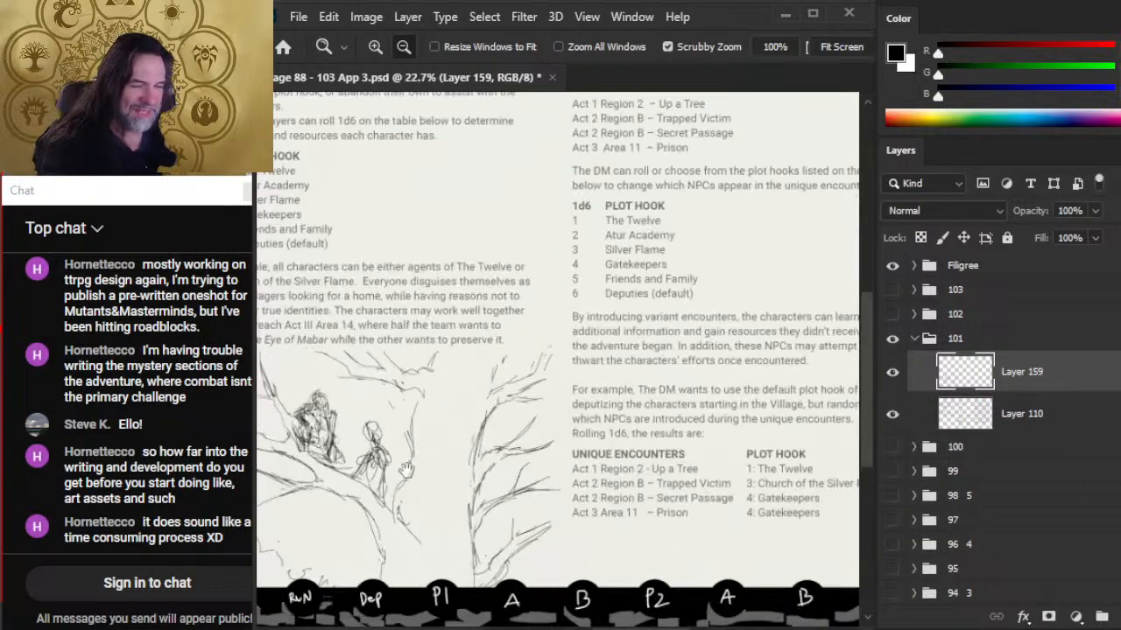
key("b")
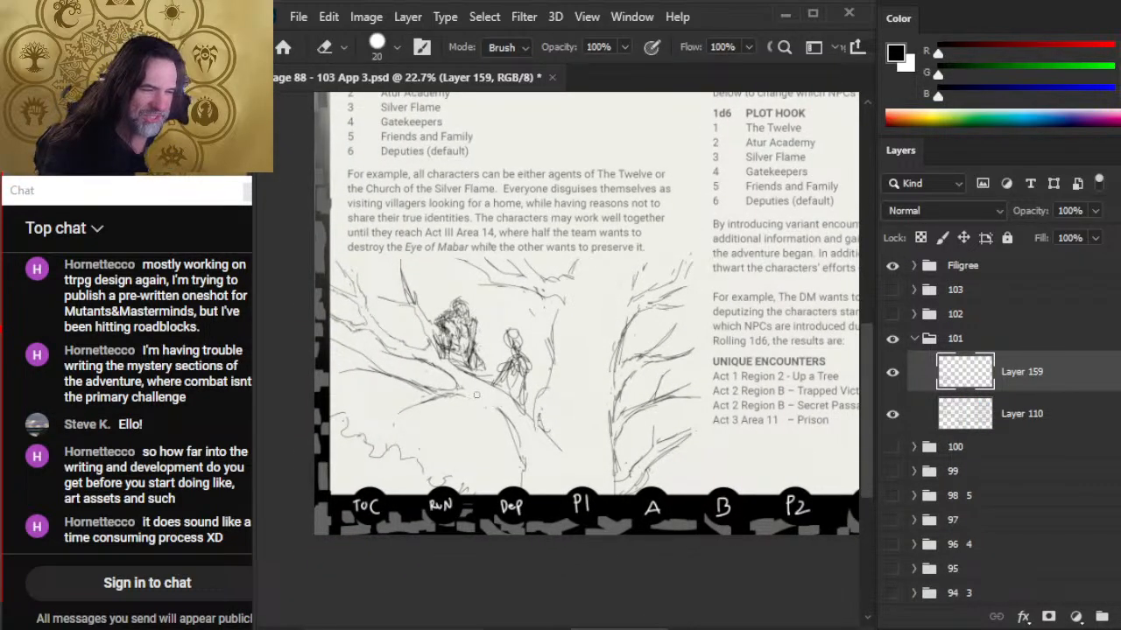
key("b")
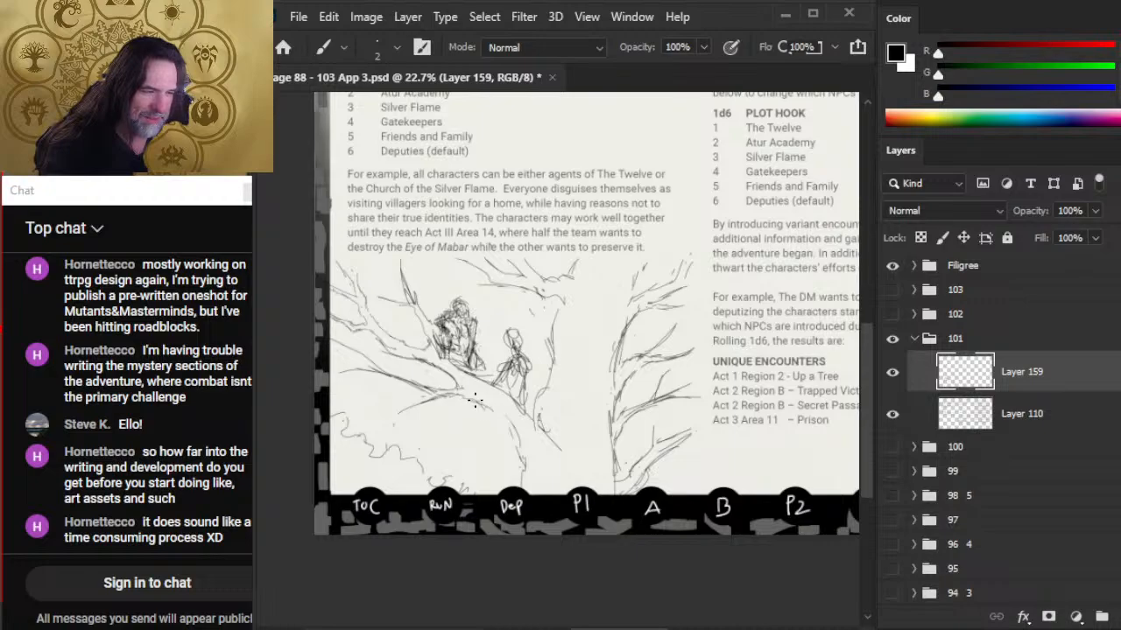
key("e")
key("b")
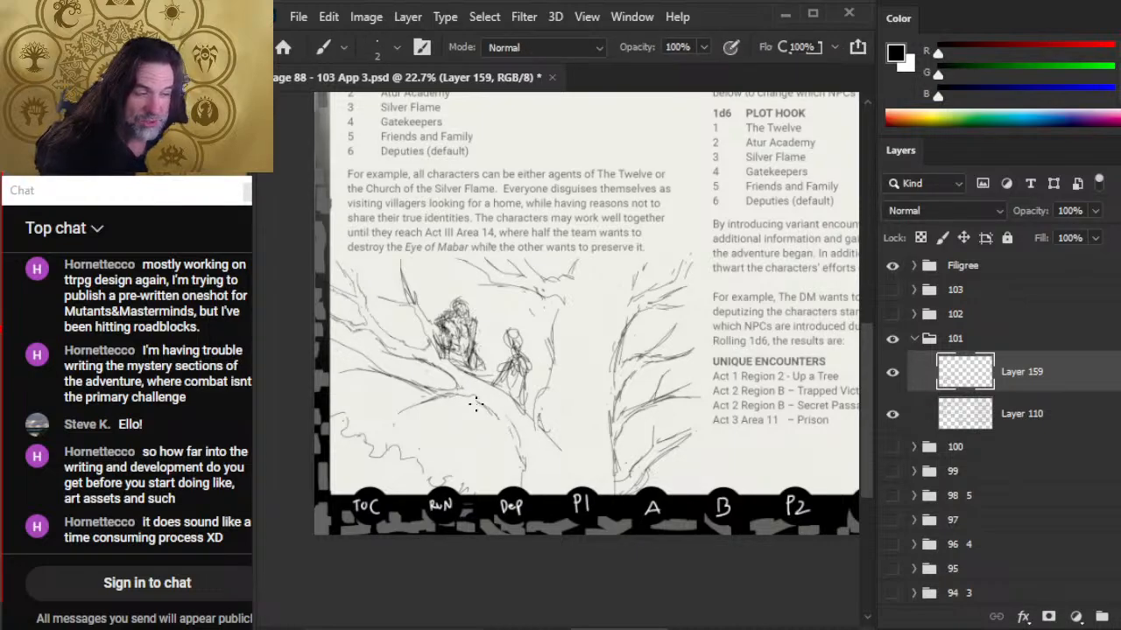
key("e")
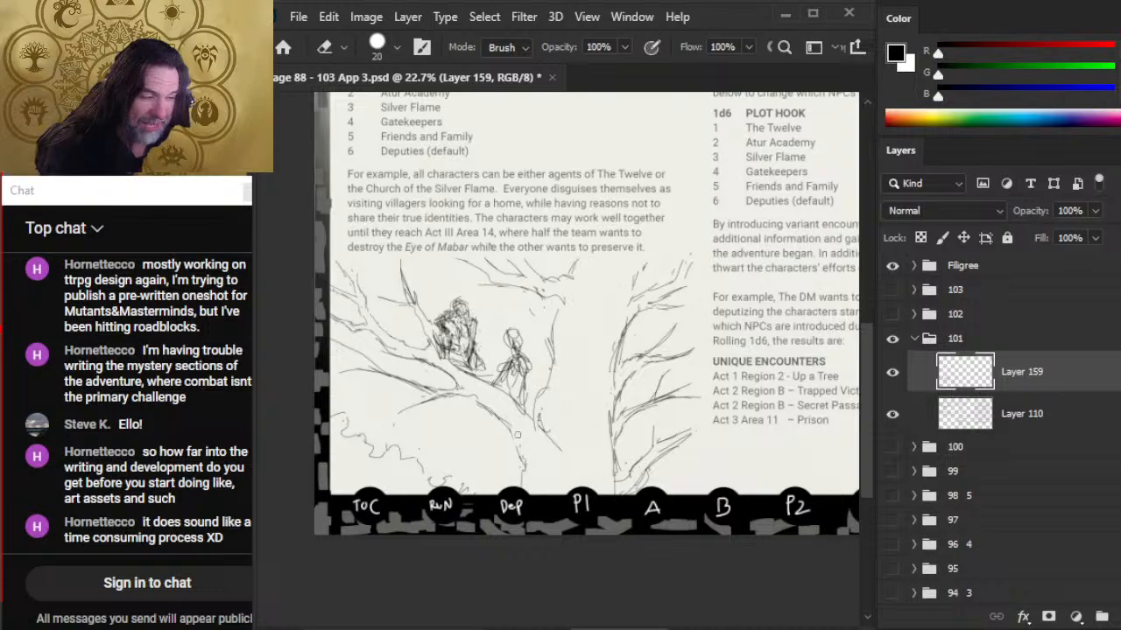
key("b")
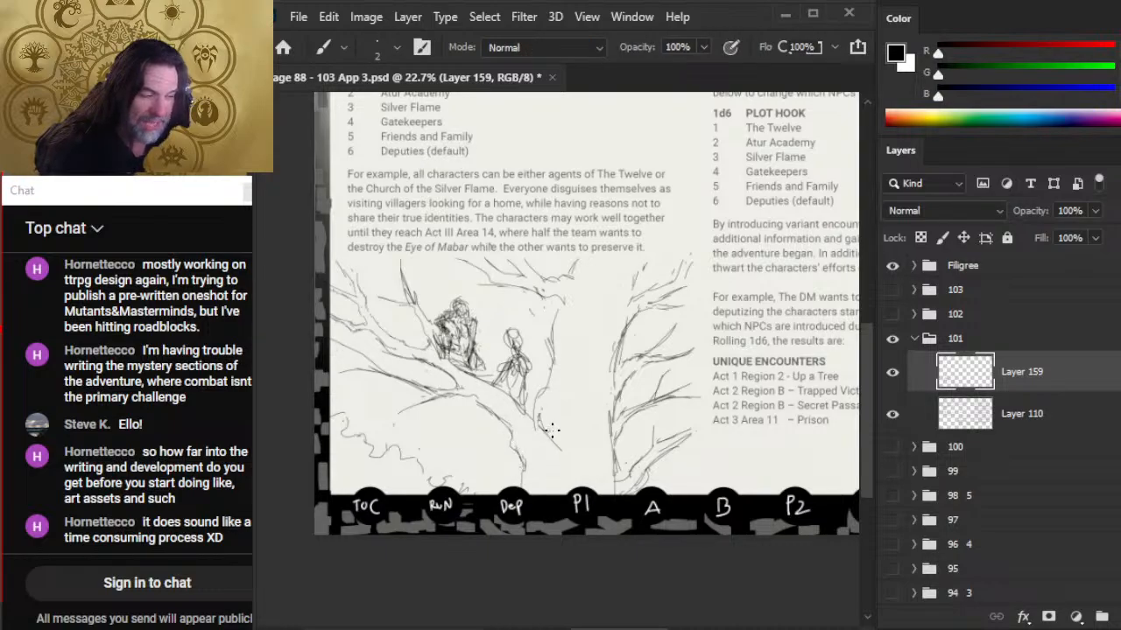
- Clean up the fork beneath the smaller figure and redraw the upright branch's right edge farther out
key("e")
mouse_move(552, 429)
left_mouse_down()
mouse_move(540, 384)
mouse_move(539, 414)
mouse_move(547, 380)
mouse_move(541, 421)
left_mouse_up()
key("b")
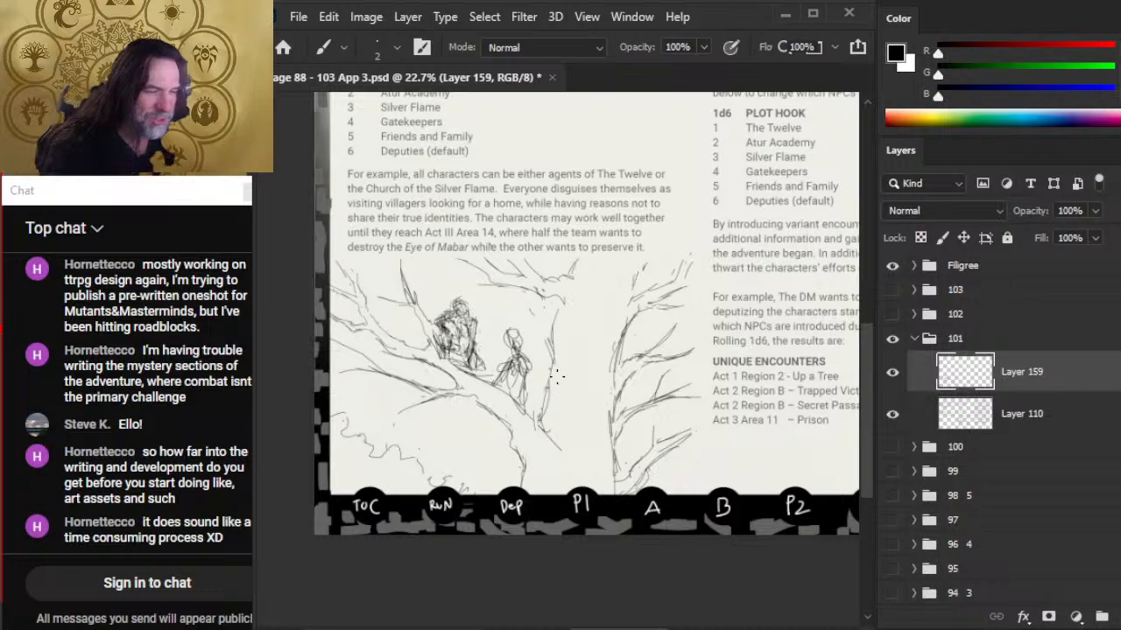
key("e")
mouse_move(548, 314)
left_mouse_down()
mouse_move(550, 333)
mouse_move(562, 312)
mouse_move(552, 368)
left_mouse_up()
key("b")
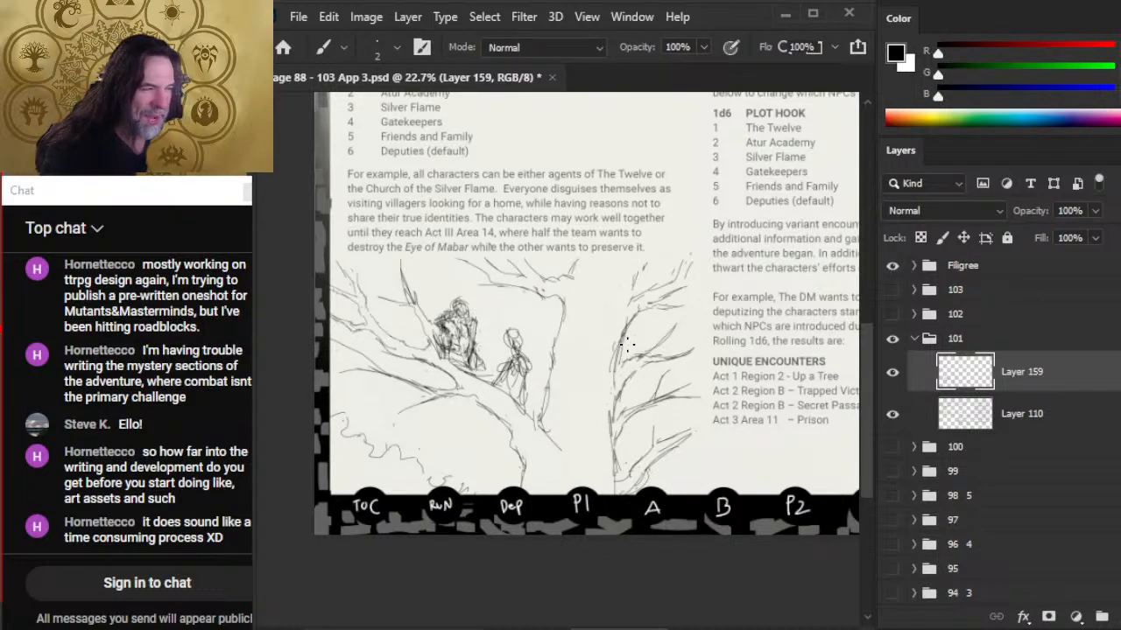
- Erase and redraw the right-hand tree's upper left trunk edge as a straighter line, extending it up toward the text
key("e")
mouse_move(629, 320)
left_mouse_down()
mouse_move(625, 348)
mouse_move(620, 306)
mouse_move(614, 376)
left_mouse_up()
key("b")
key("e")
key("b")
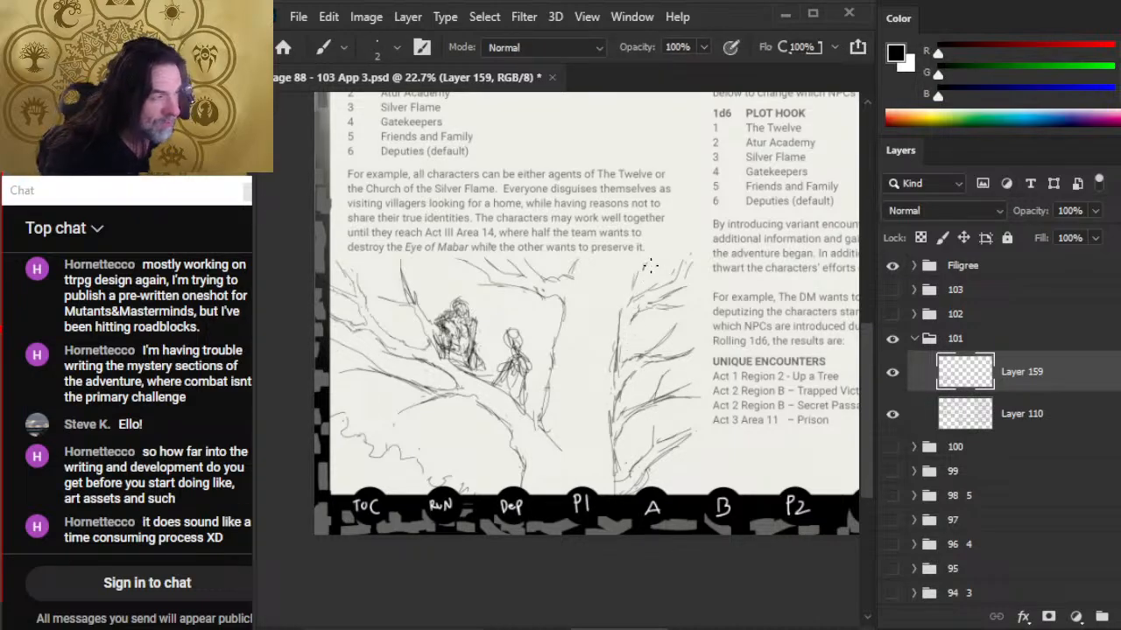
key("e")
key("b")
left_click_drag(627, 263, 624, 297)
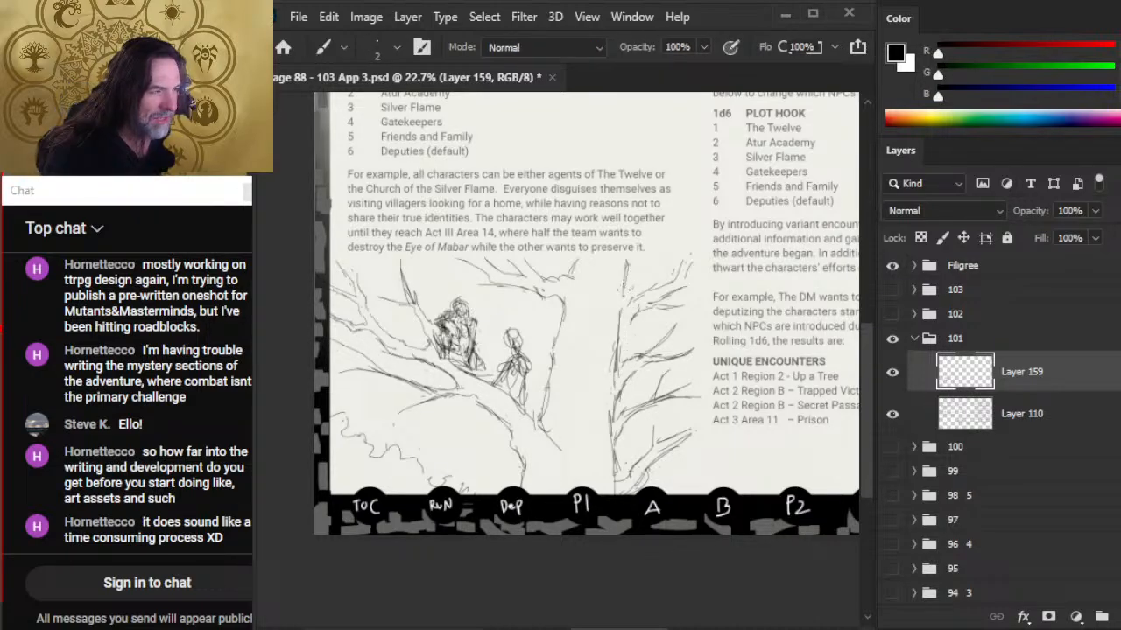
key("e")
- Select the right-hand tree's top branch with the Lasso and shift it slightly
key("l")
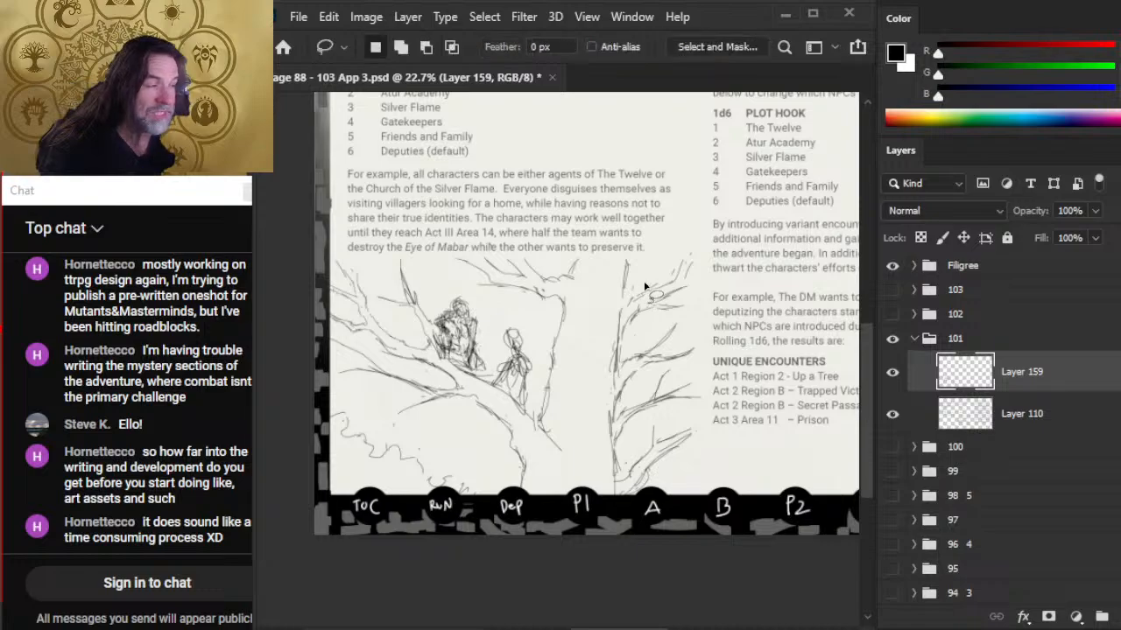
mouse_move(622, 309)
left_mouse_down()
mouse_move(623, 329)
mouse_move(648, 343)
mouse_move(705, 254)
mouse_move(659, 293)
left_mouse_up()
key("v")
key("ctrl+z")
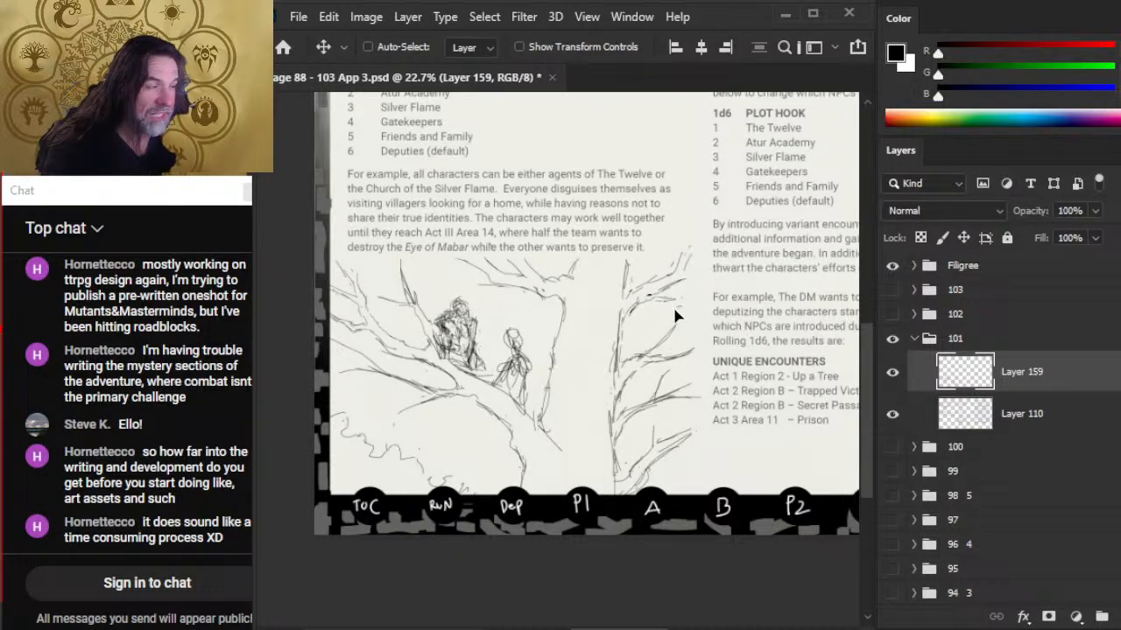
- Touch up the shifted top branch near the right-hand trunk and erase its surplus outer twig lines
key("e")
key("b")
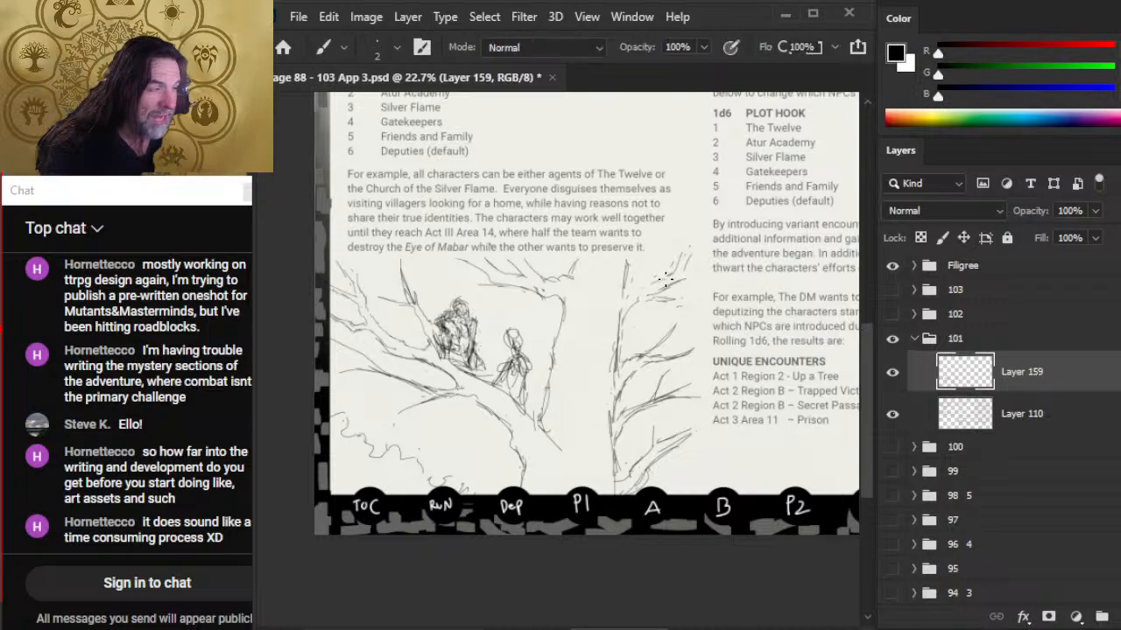
key("e")
key("b")
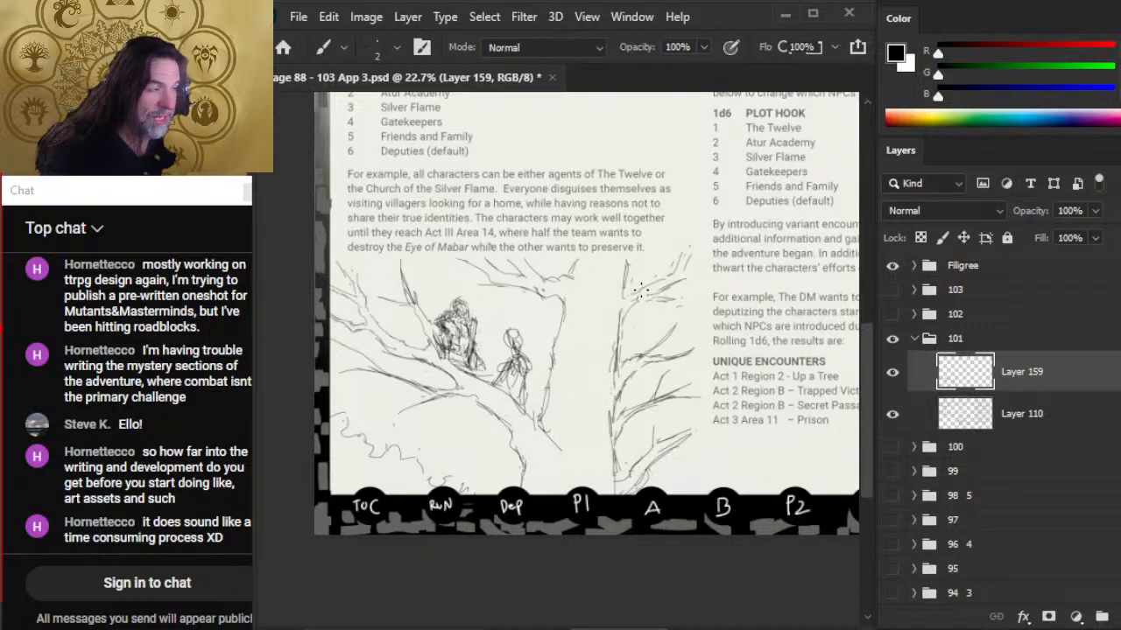
key("e")
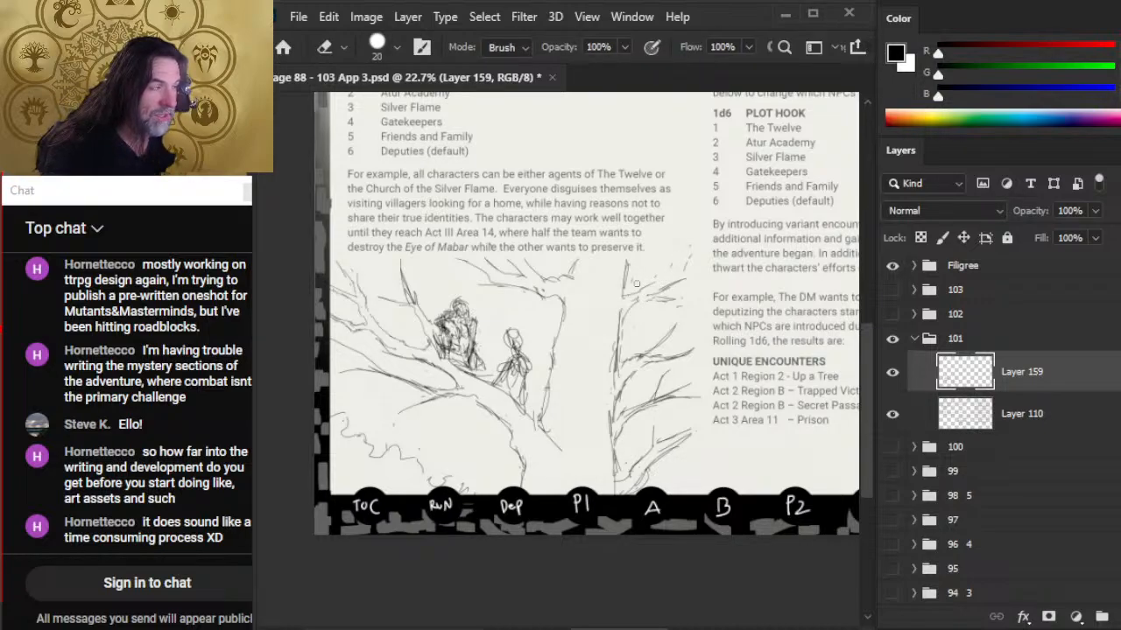
- Draw the top branch's outer line rising between the two text columns and refine the twigs beneath it
key("b")
left_click_drag(690, 240, 652, 289)
key("e")
key("b")
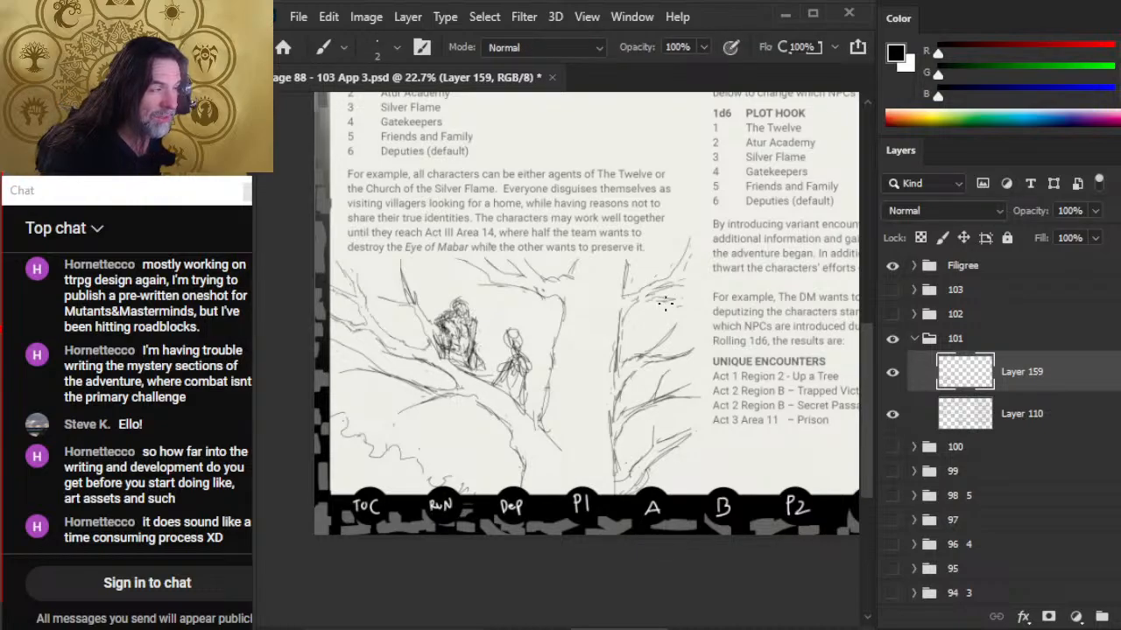
key("e")
key("b")
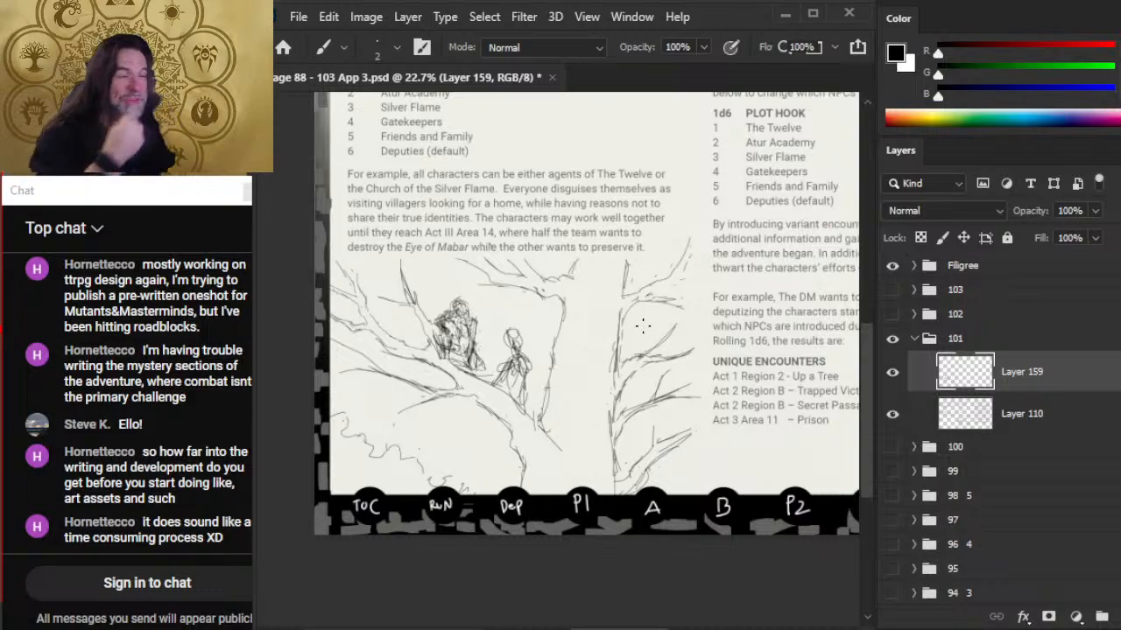
- Refine the outer twigs of the top-right branch between the two text columns, erasing surplus marks along it
key("e")
mouse_move(650, 302)
left_mouse_down()
mouse_move(680, 307)
mouse_move(665, 300)
mouse_move(704, 291)
mouse_move(701, 300)
mouse_move(678, 283)
mouse_move(654, 298)
left_mouse_up()
key("b")
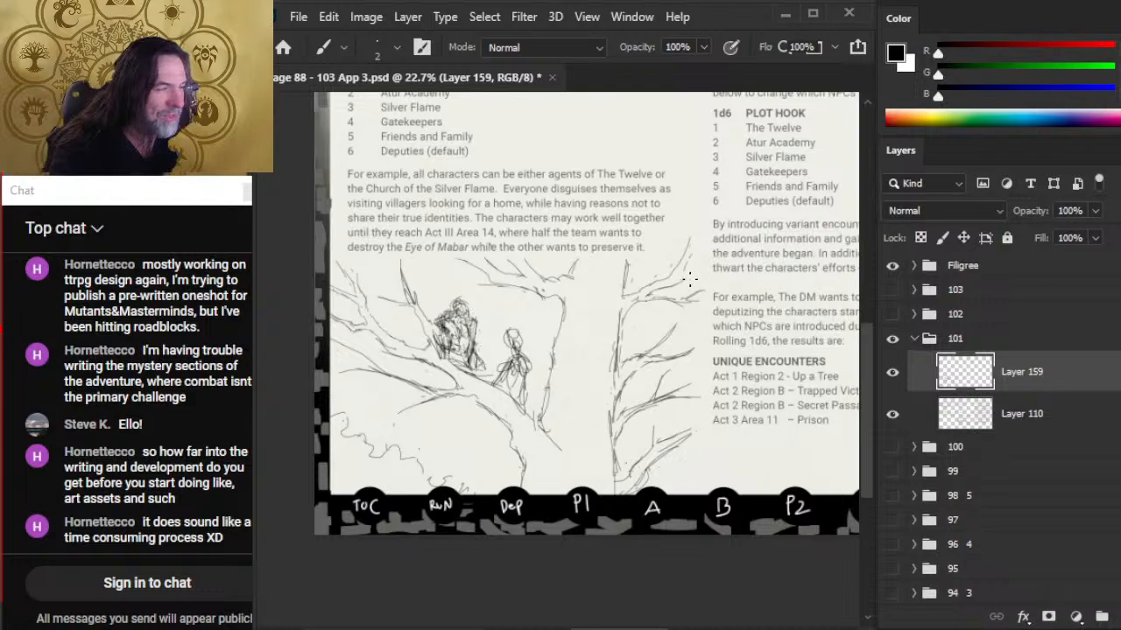
key("e")
key("b")
mouse_move(688, 238)
left_mouse_down()
mouse_move(679, 265)
mouse_move(689, 257)
left_mouse_up()
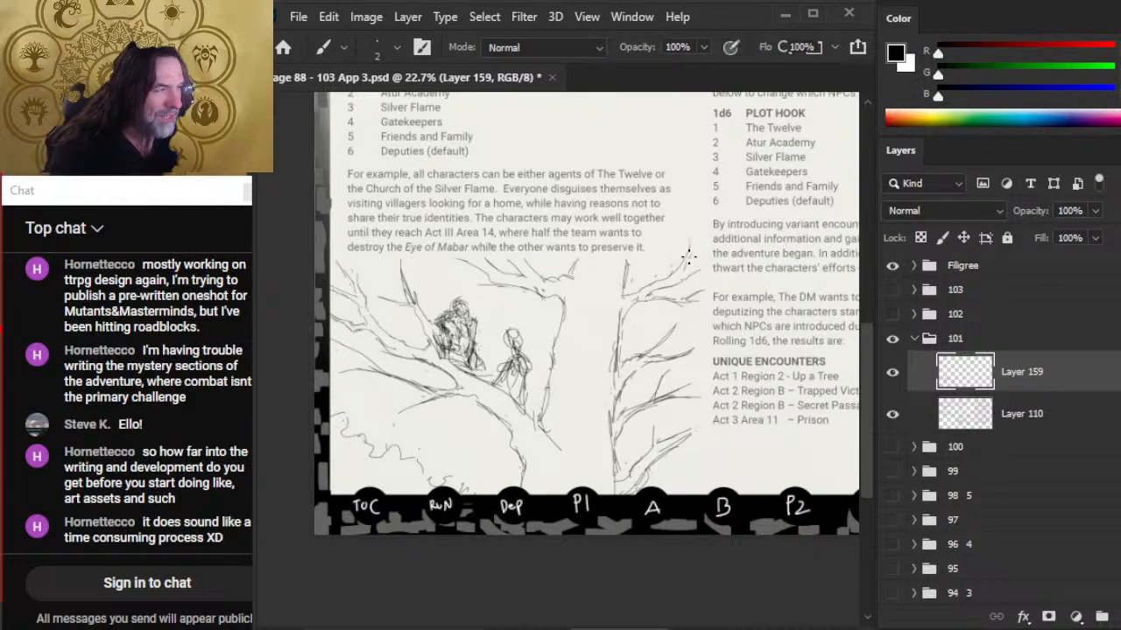
key("e")
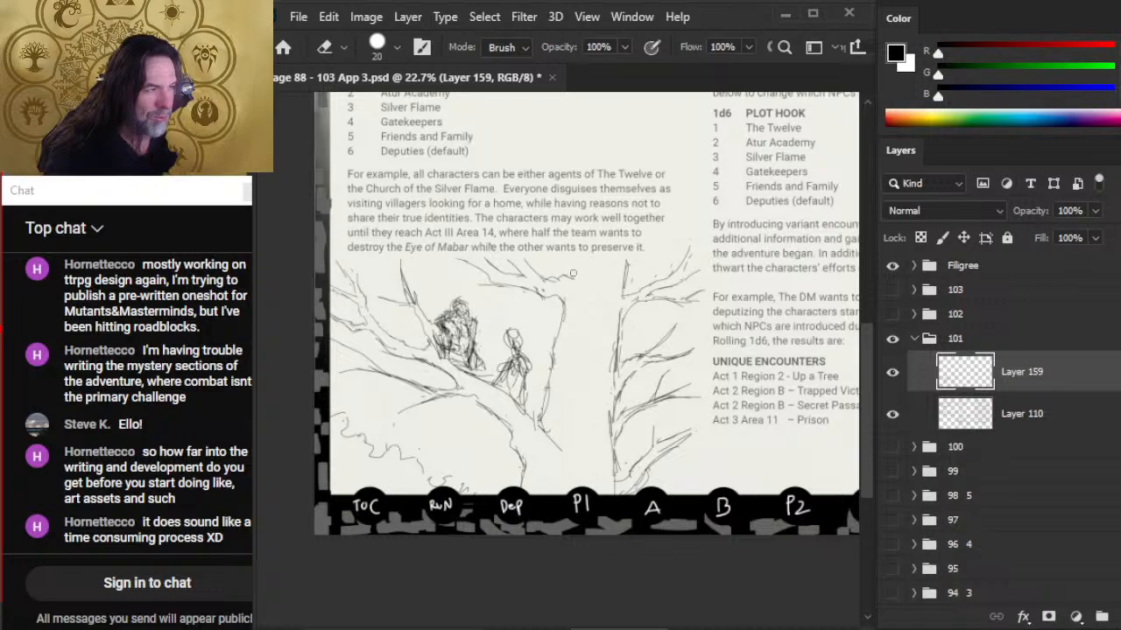
key("b")
key("e")
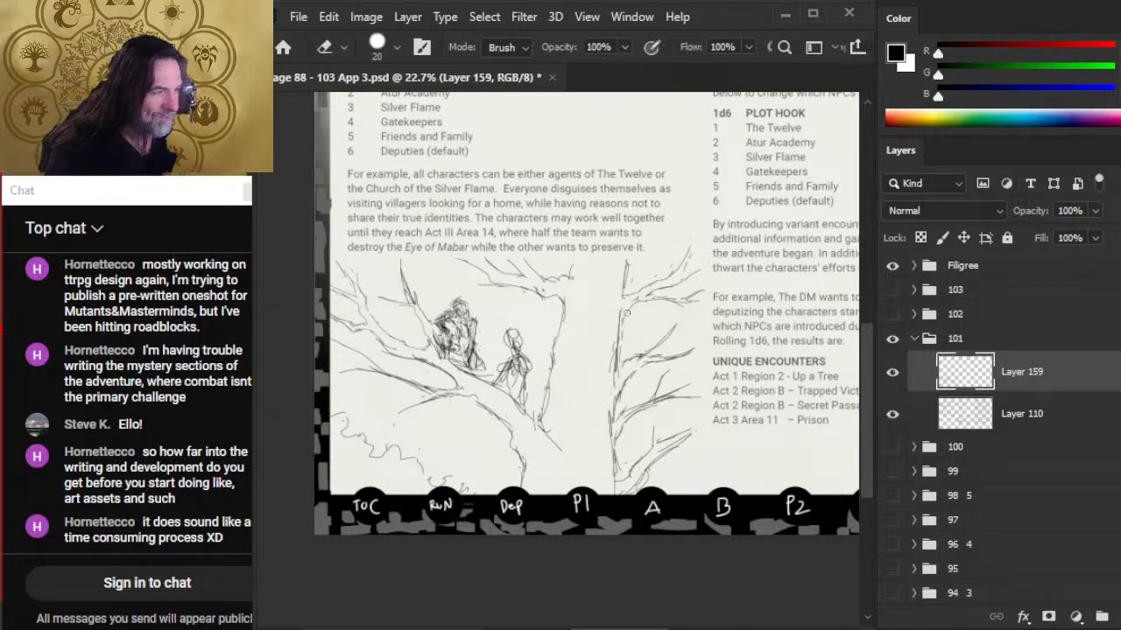
- Rework the fork where the top-right branch meets the trunk's right edge, adding short bark strokes running inward
key("b")
mouse_move(621, 299)
left_mouse_down()
mouse_move(606, 335)
mouse_move(615, 303)
mouse_move(637, 297)
mouse_move(620, 317)
mouse_move(613, 300)
mouse_move(605, 332)
mouse_move(609, 304)
mouse_move(603, 342)
mouse_move(609, 317)
left_mouse_up()
key("e")
key("b")
key("e")
key("b")
key("e")
key("b")
key("e")
key("b")
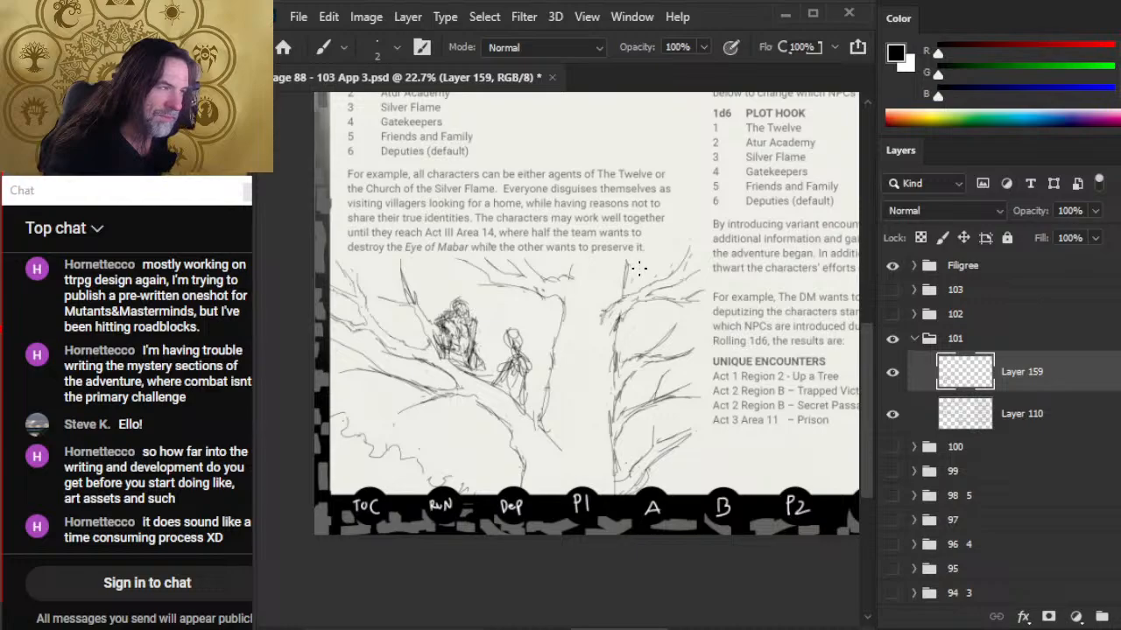
key("e")
key("b")
- Redraw the top of the trunk's left edge as a short line descending from just below the left text column
key("e")
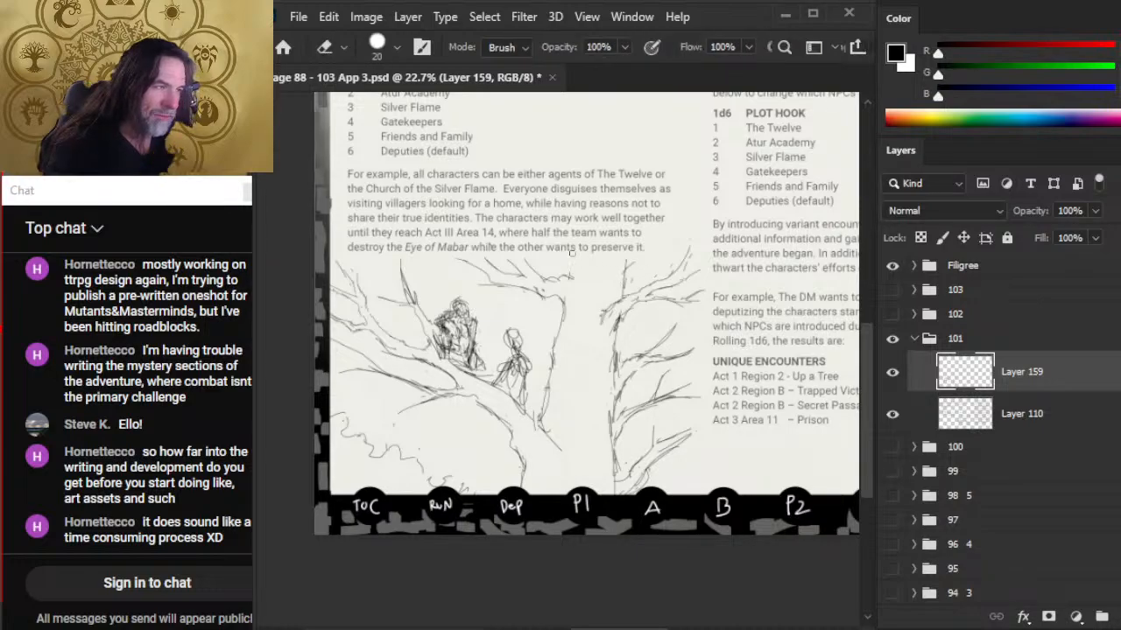
key("b")
left_click_drag(576, 257, 571, 275)
key("e")
key("b")
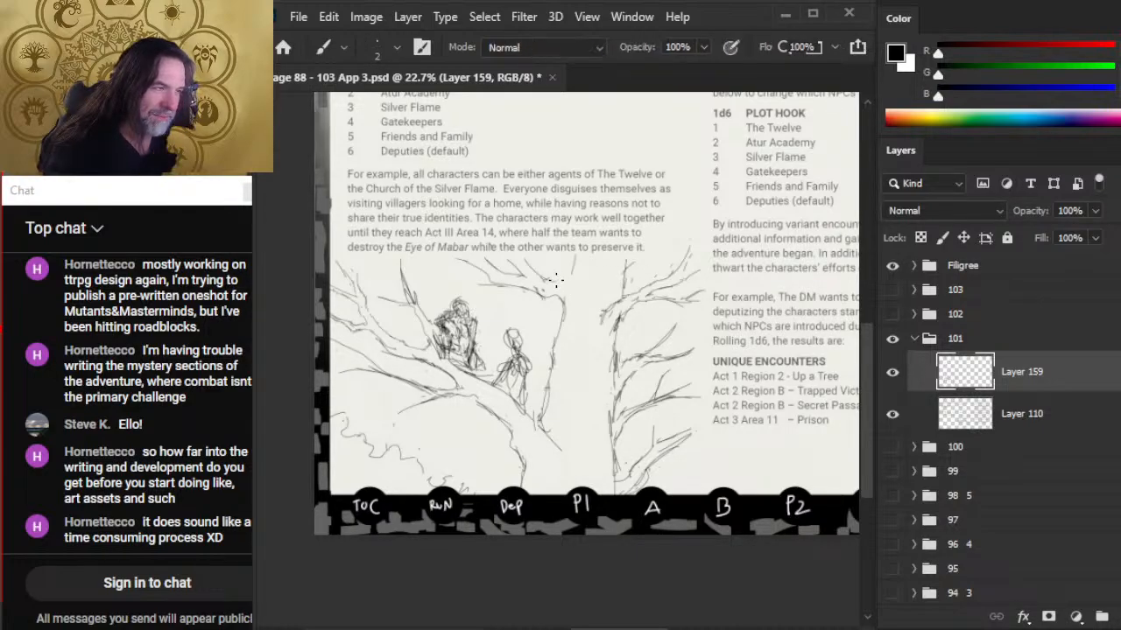
- Erase and redraw the overhead branch's twigs and underside line above the standing figure, left of the trunk
key("e")
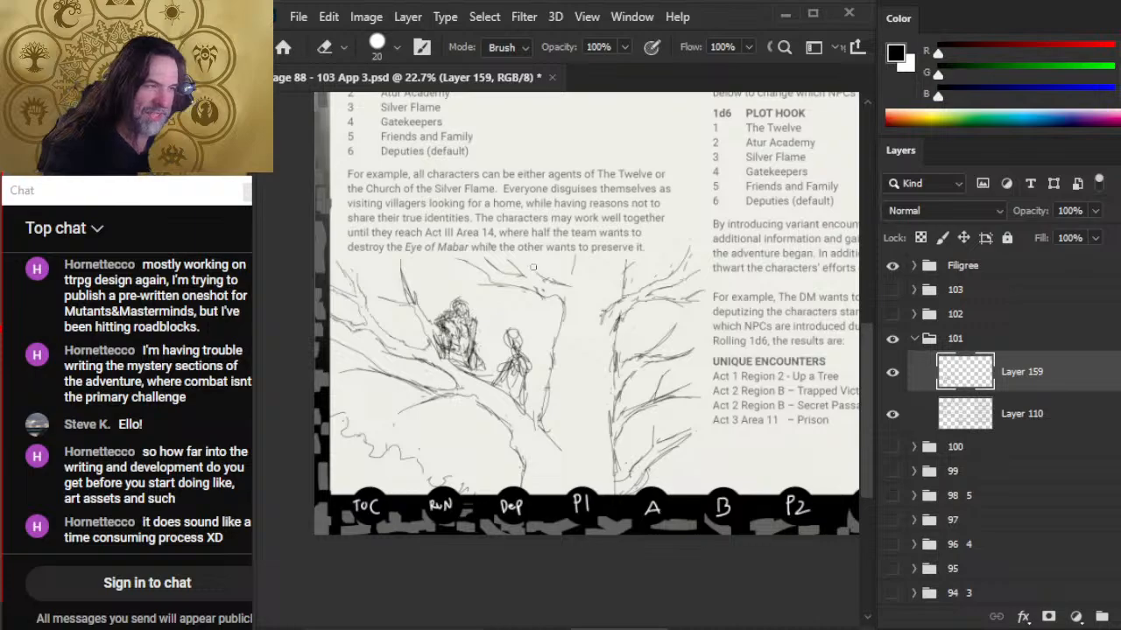
key("b")
key("e")
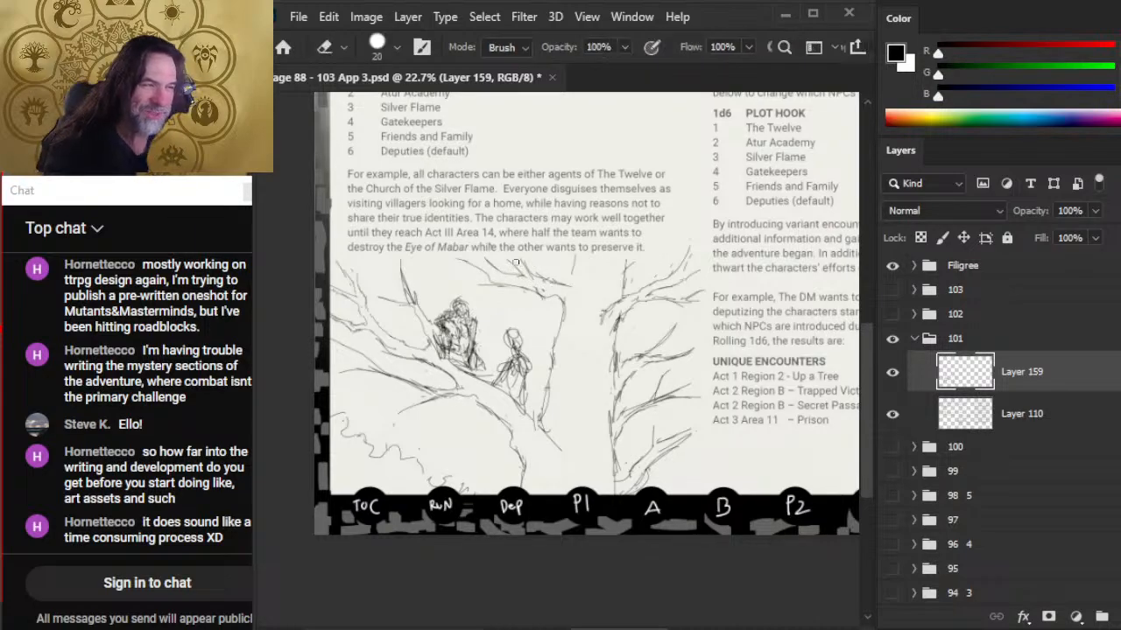
key("b")
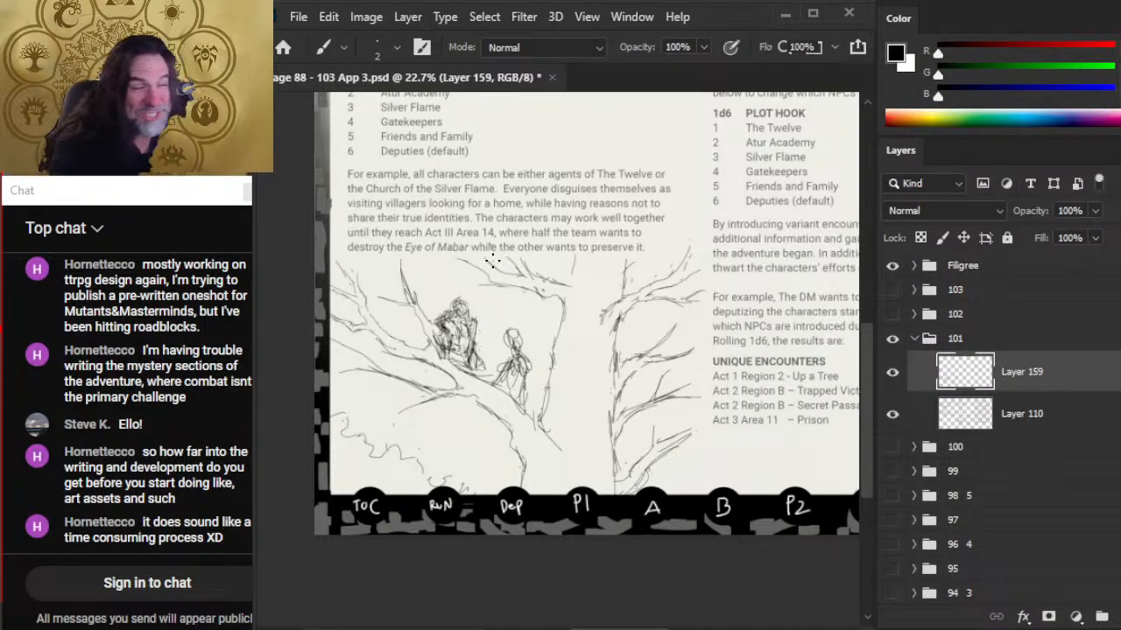
key("e")
key("b")
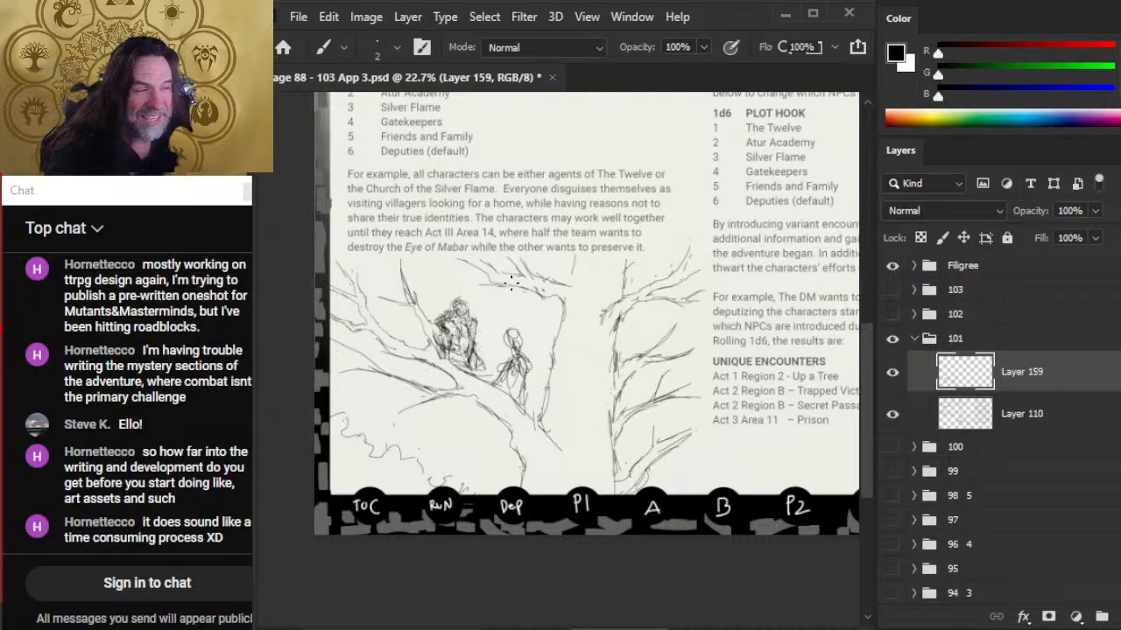
key("e")
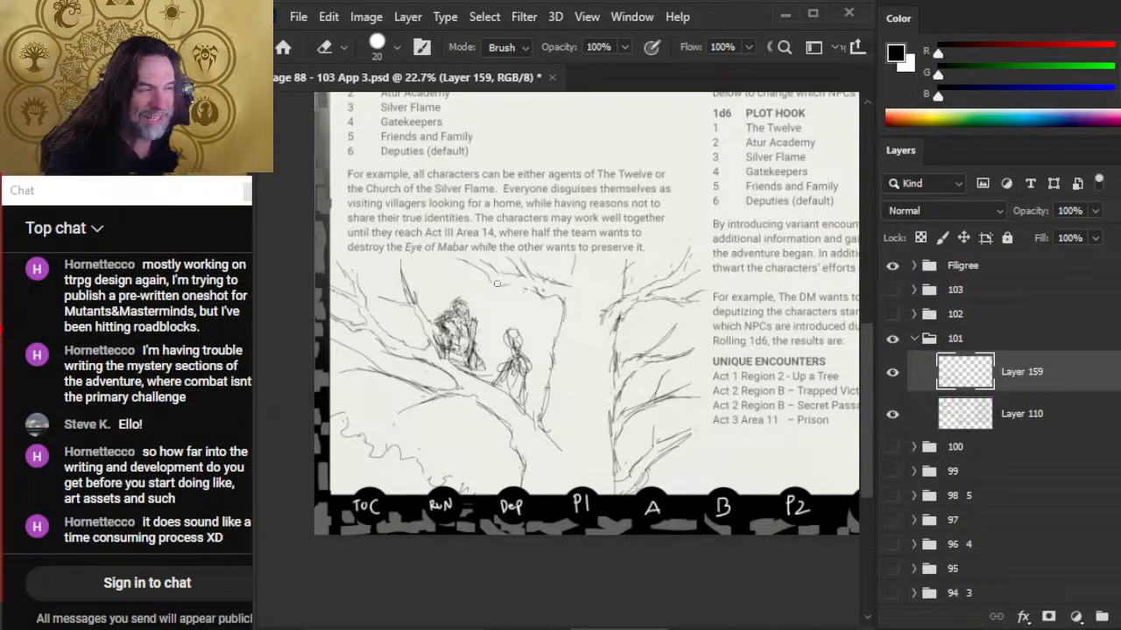
key("b")
key("e")
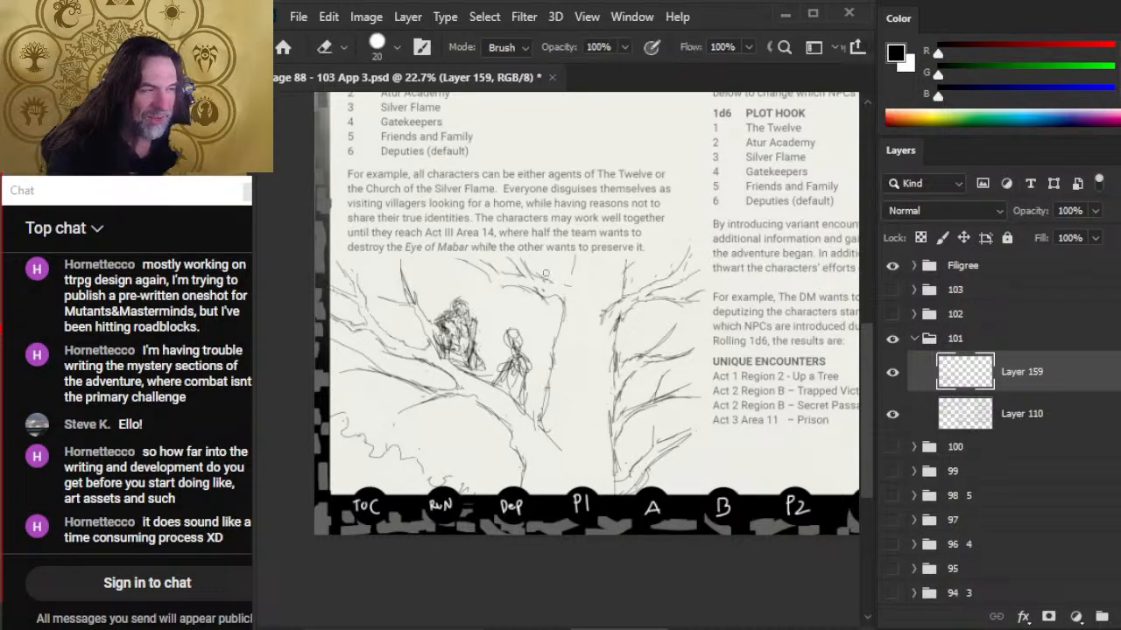
- Draw the join where the overhead branch meets the trunk's left edge and clean up the corner beneath it
key("b")
left_click_drag(543, 278, 566, 292)
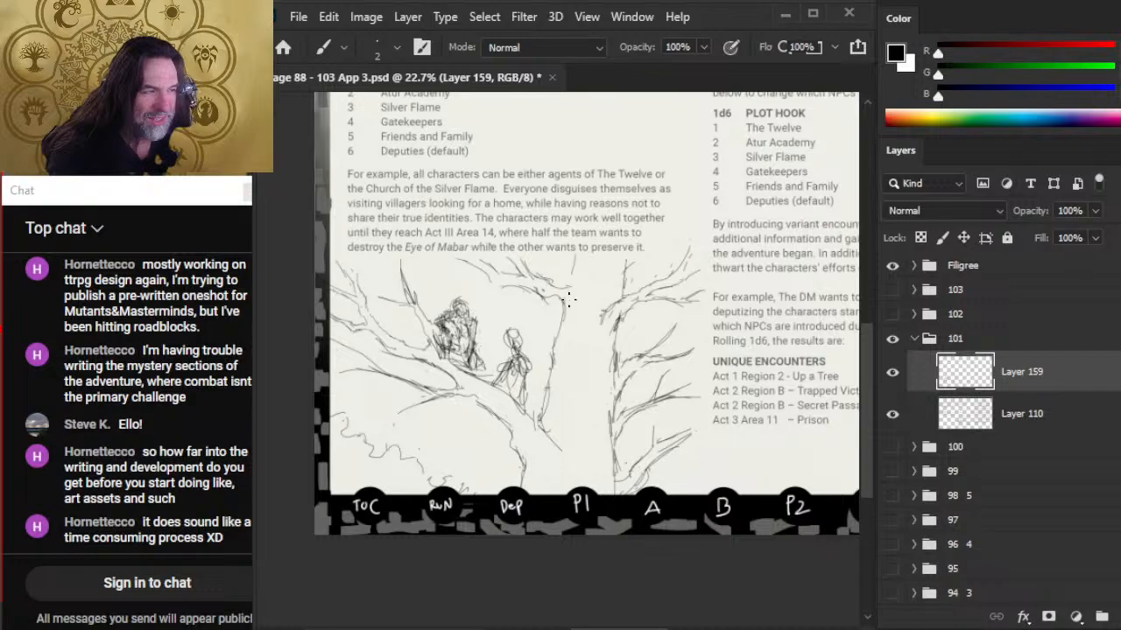
key("e")
key("b")
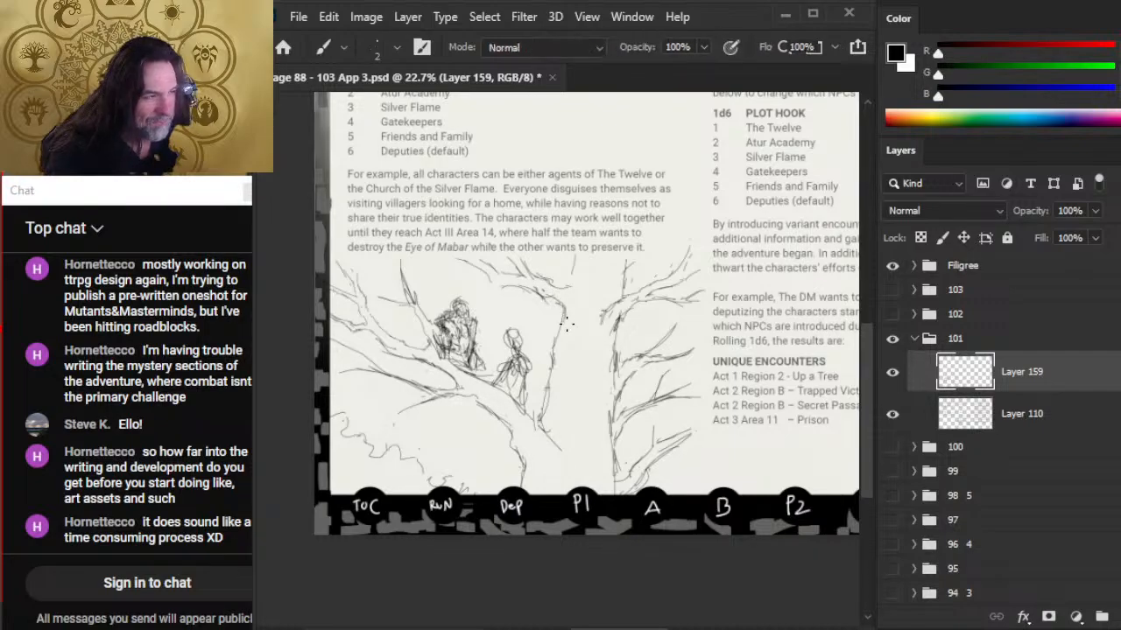
key("e")
key("b")
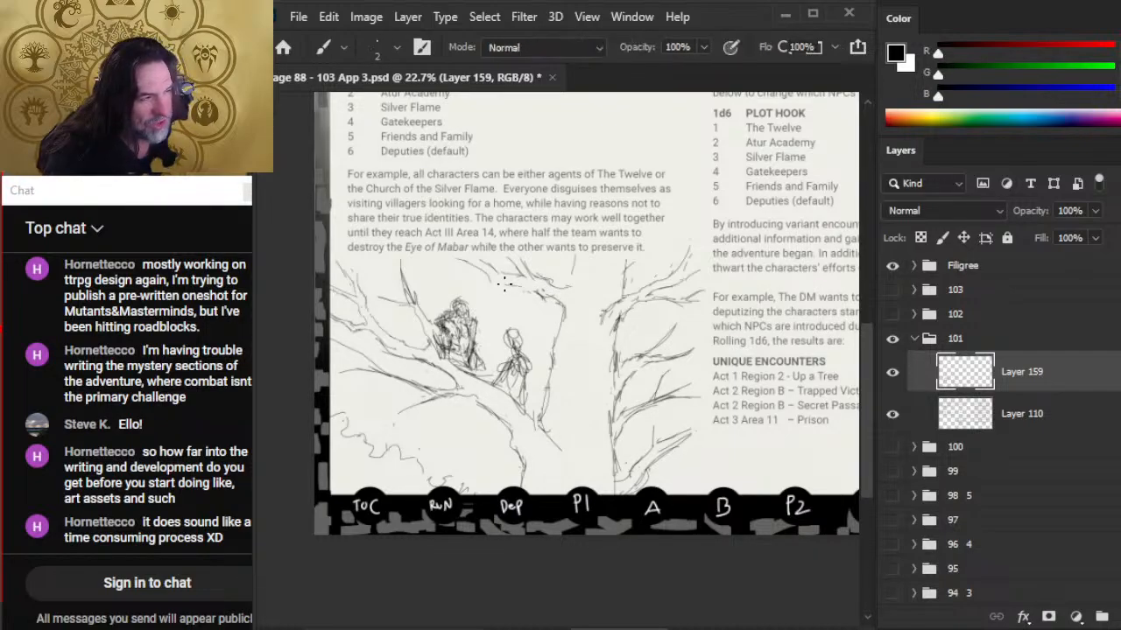
- Extend the overhead branch's underside toward the area above the seated figure and erase its old lower line
key("e")
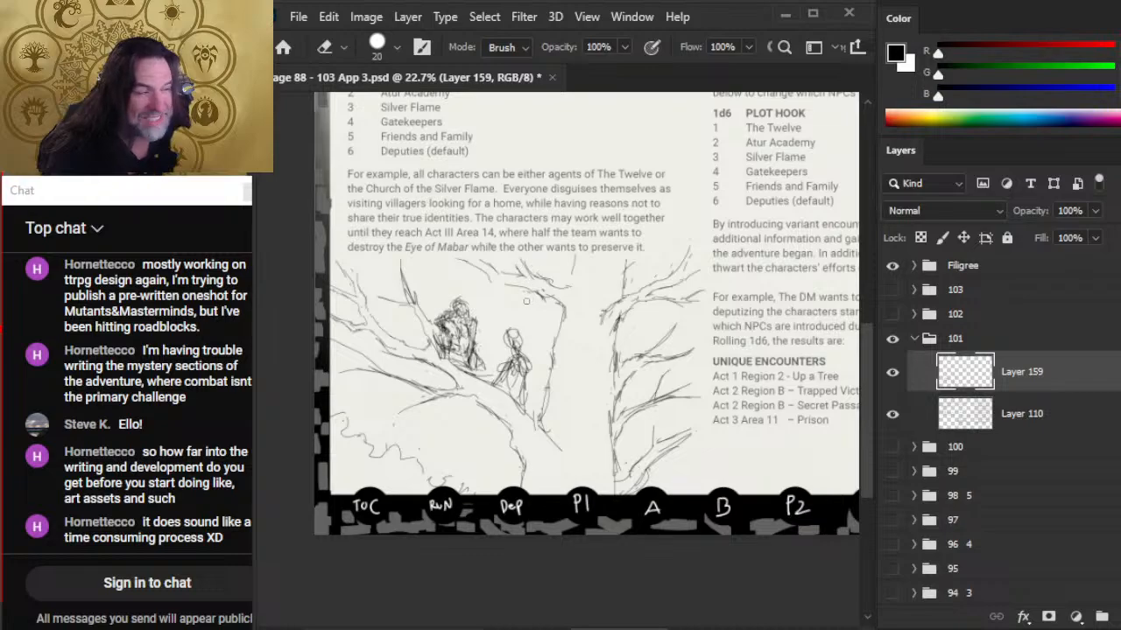
key("b")
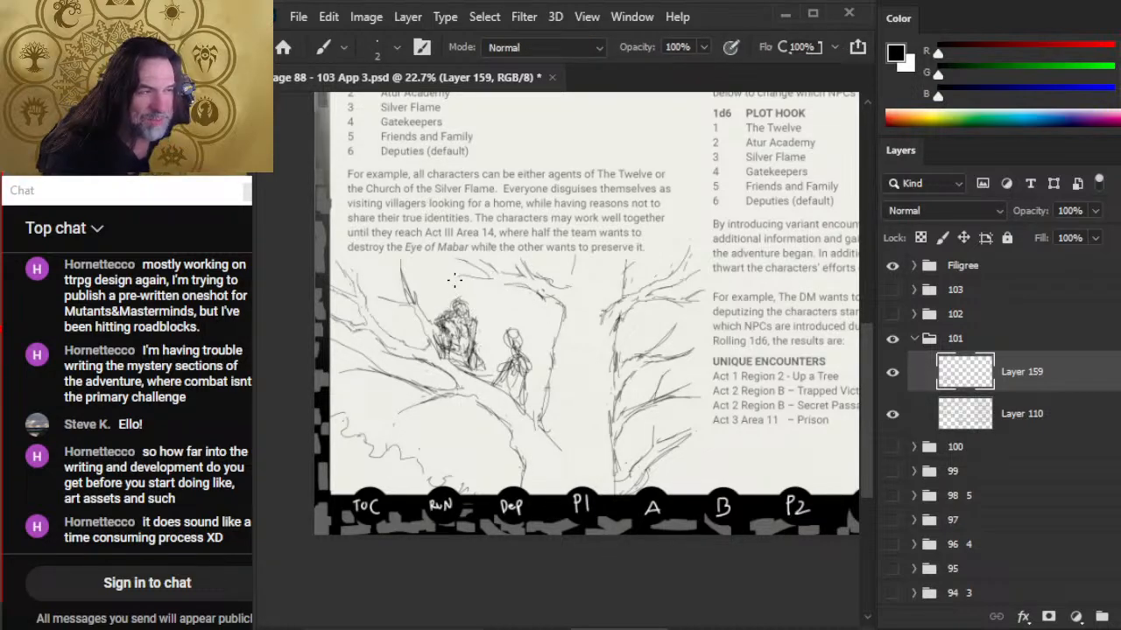
key("e")
key("b")
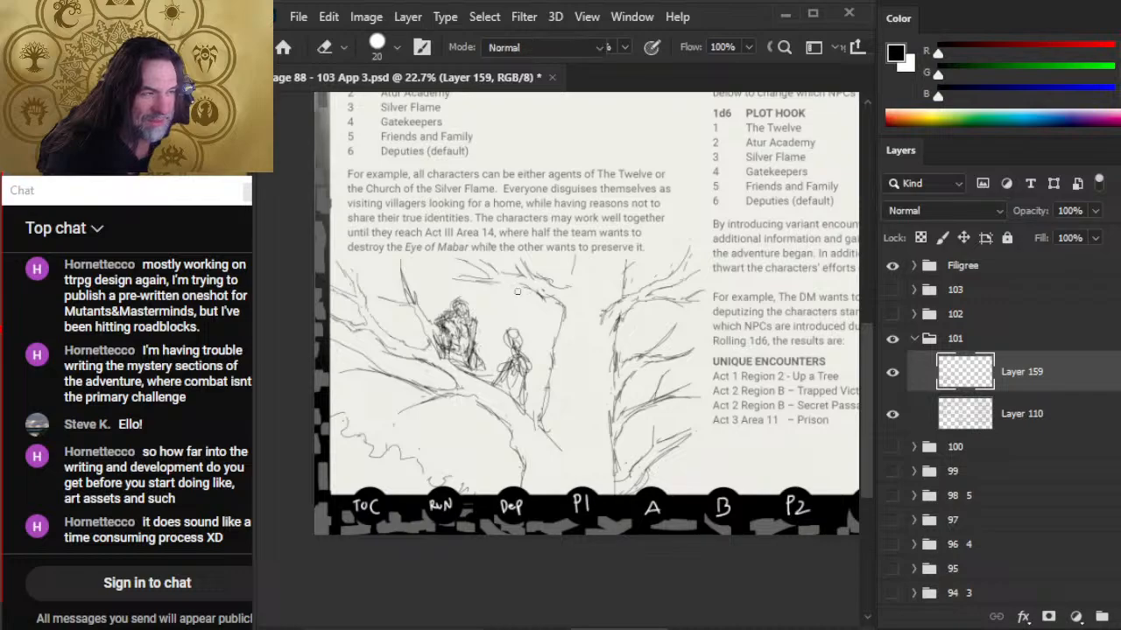
key("e")
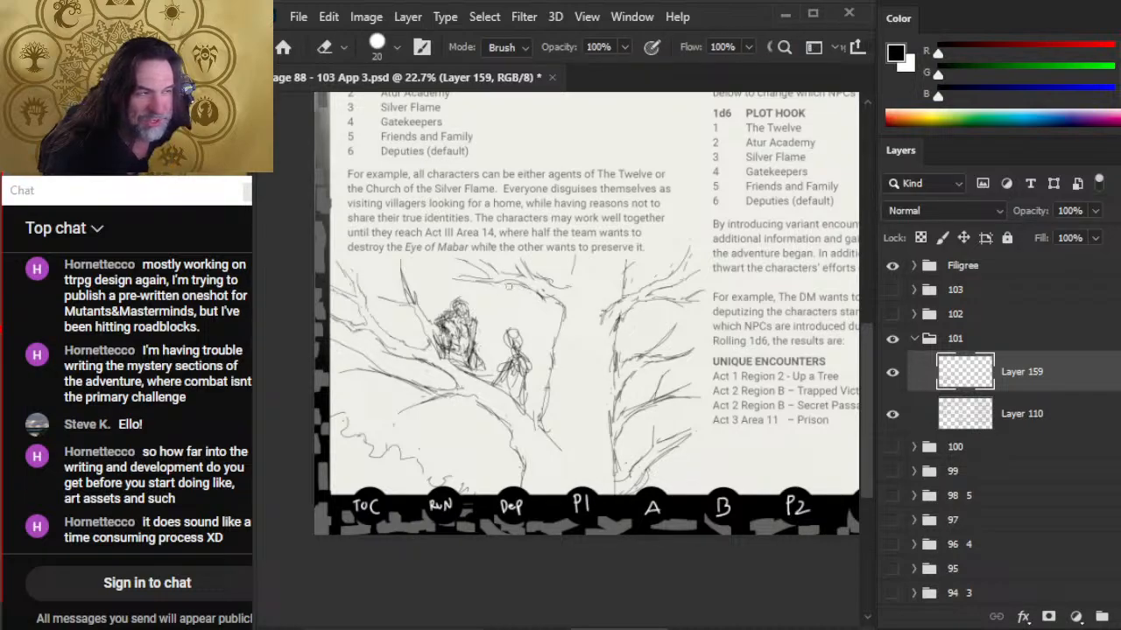
key("b")
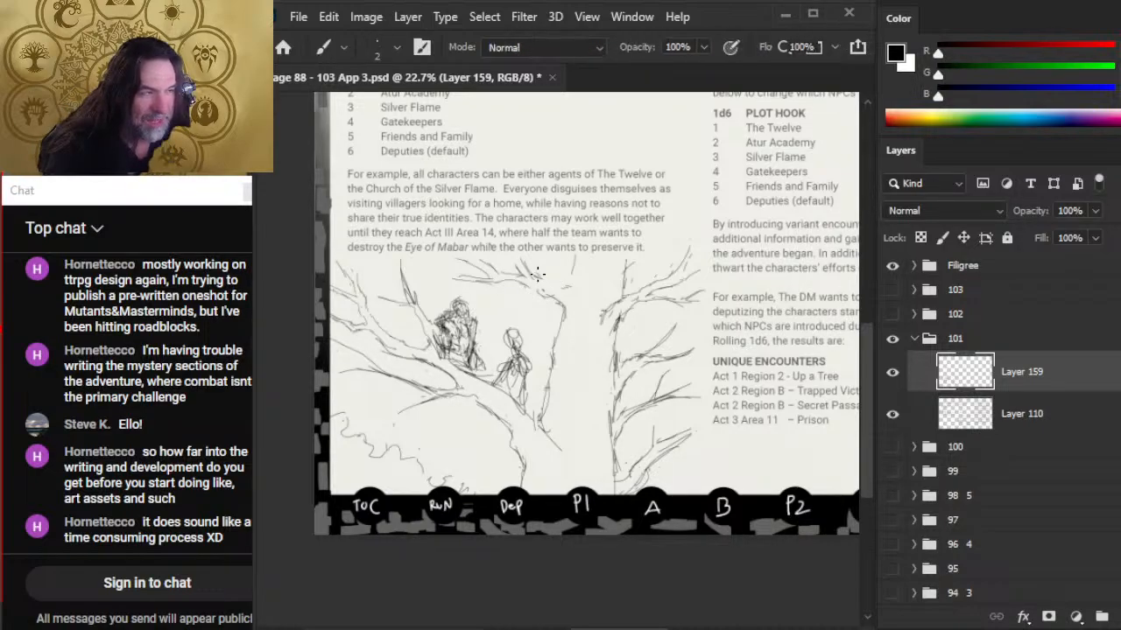
- Refine the overhead branch's contour near the trunk and the twigs rising from it toward the text
key("e")
key("b")
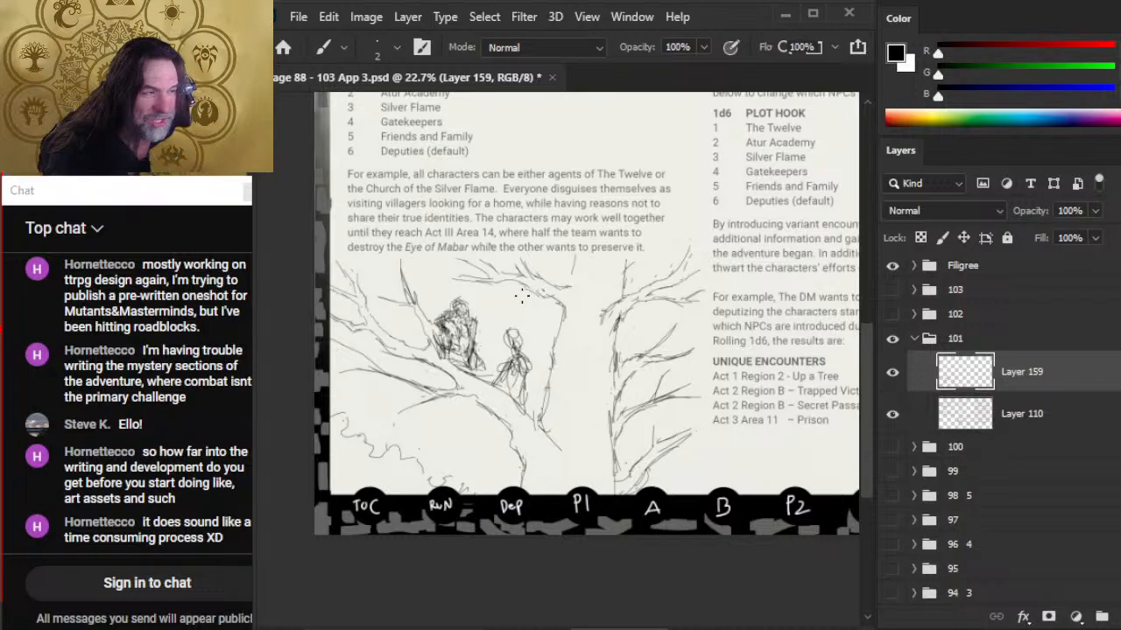
key("e")
key("b")
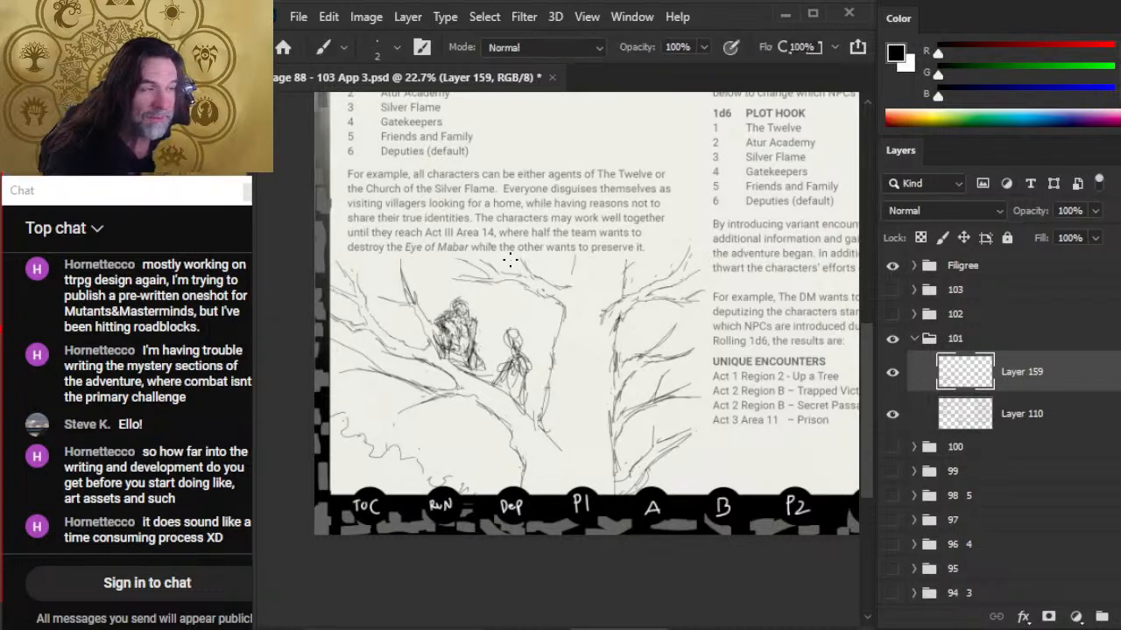
key("e")
key("b")
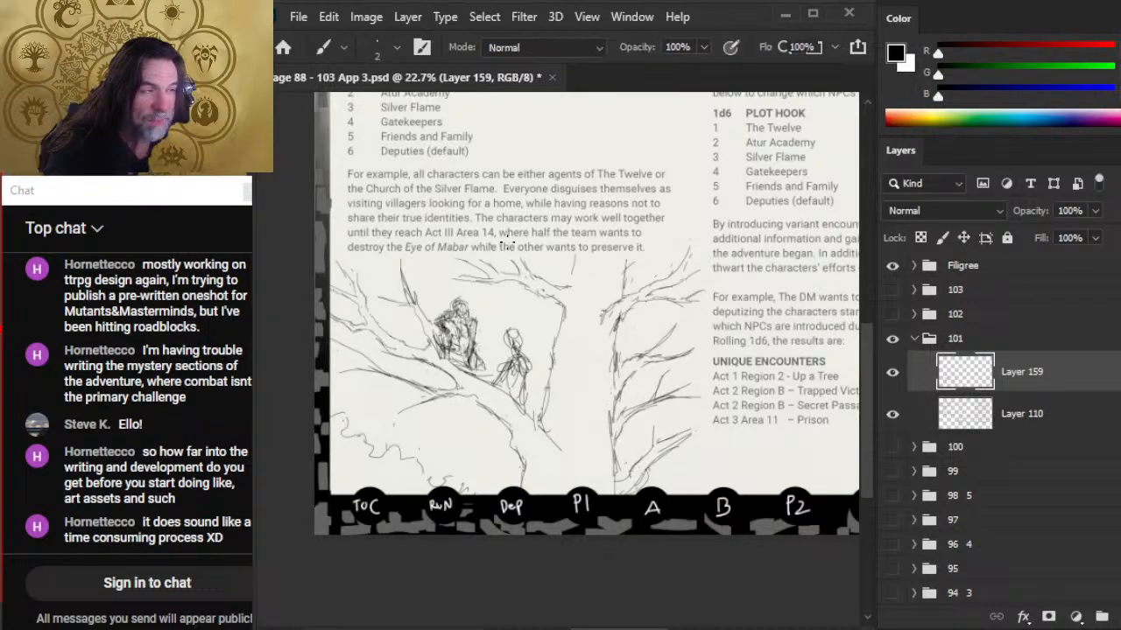
key("e")
key("b")
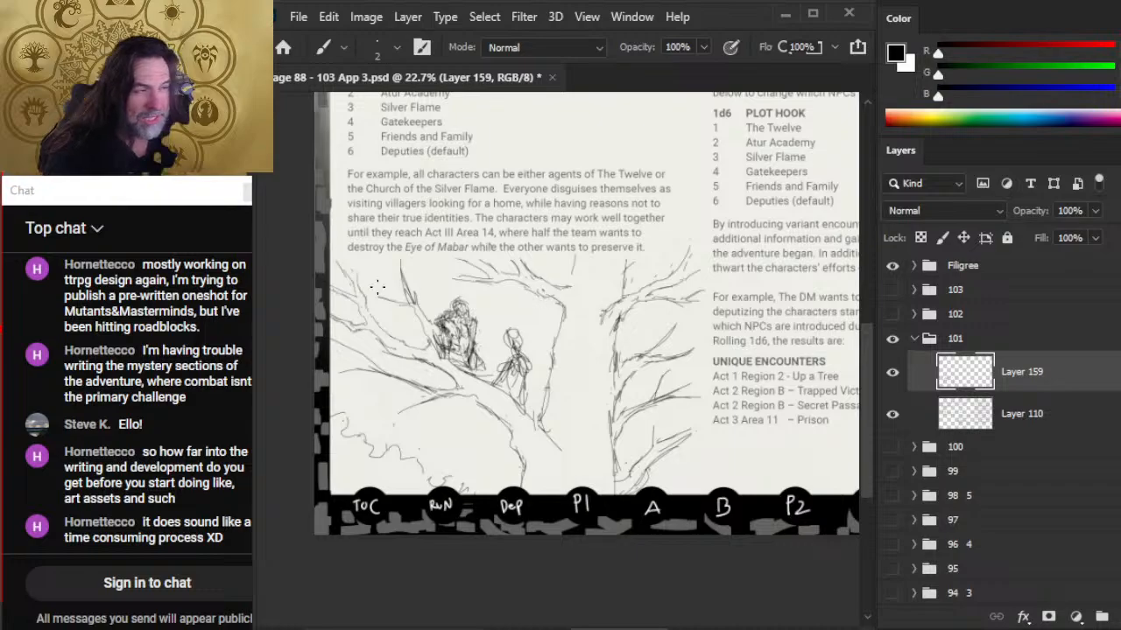
- Draw a thin twig above the seated figure, running from beneath the text down into the overhead branch
key("e")
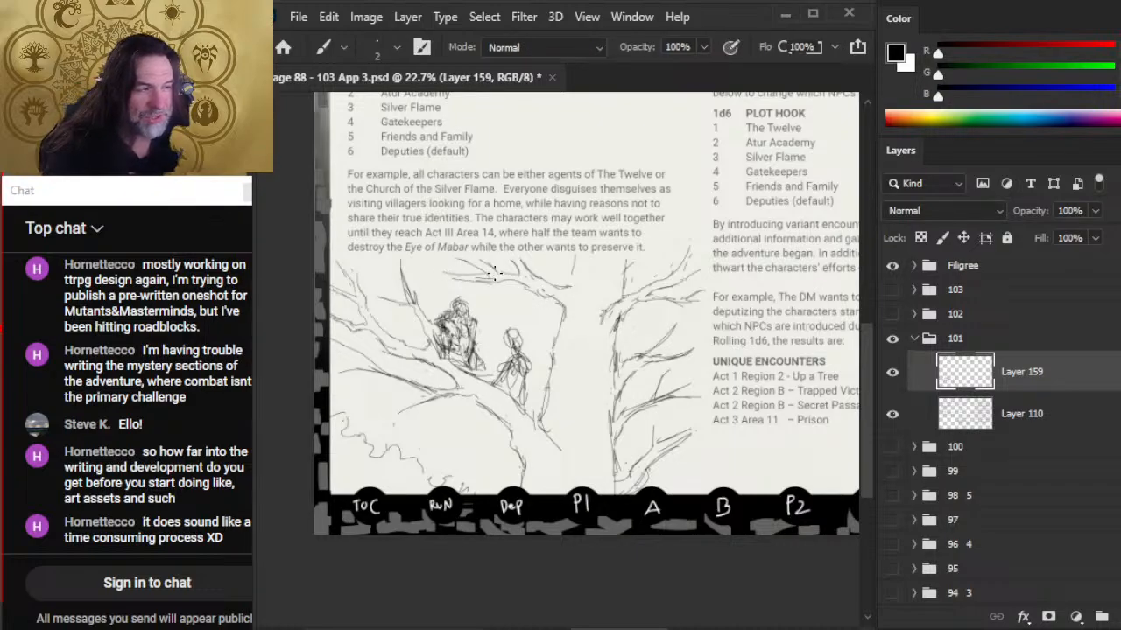
key("e")
key("b")
left_click_drag(433, 265, 490, 274)
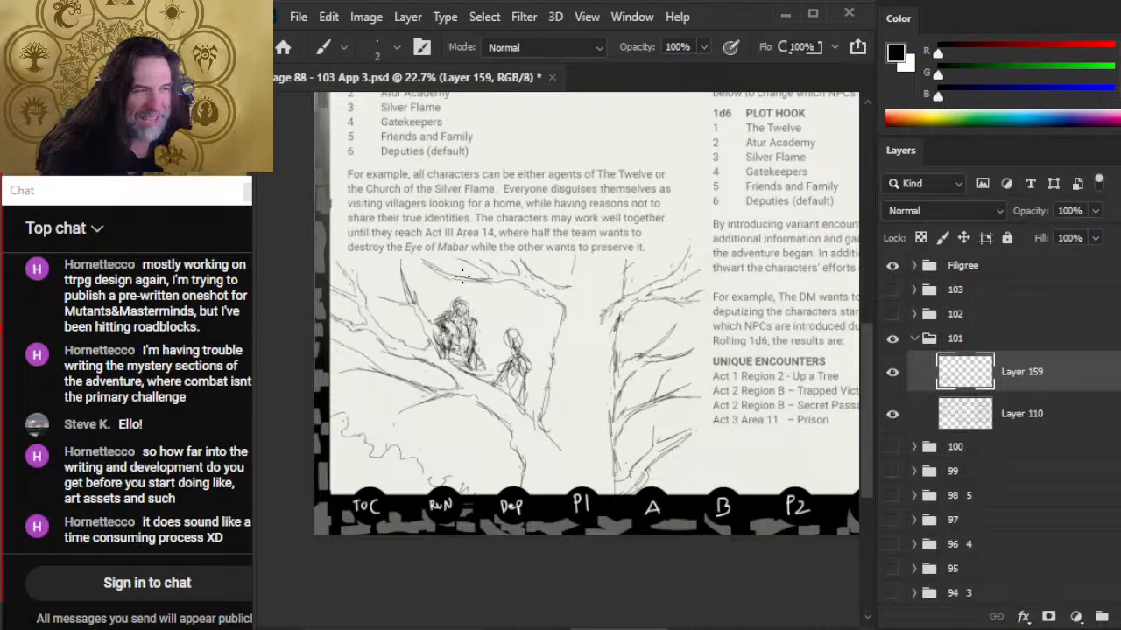
key("e")
key("b")
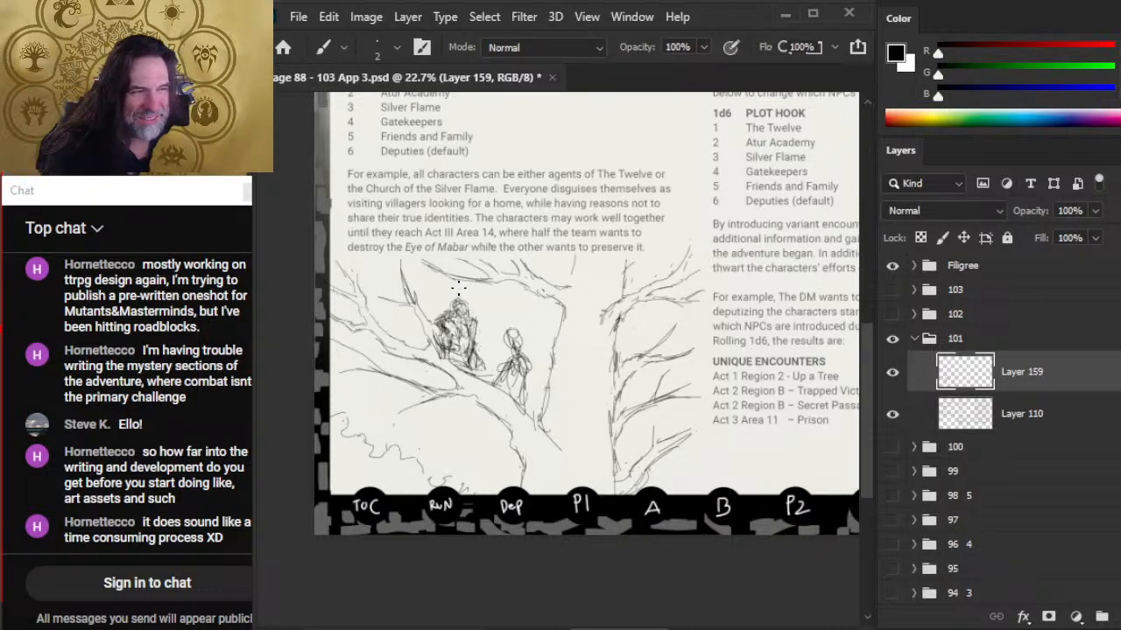
- Redraw the slanting branch behind the seated figure as a longer line and erase the part overlapping the text
key("e")
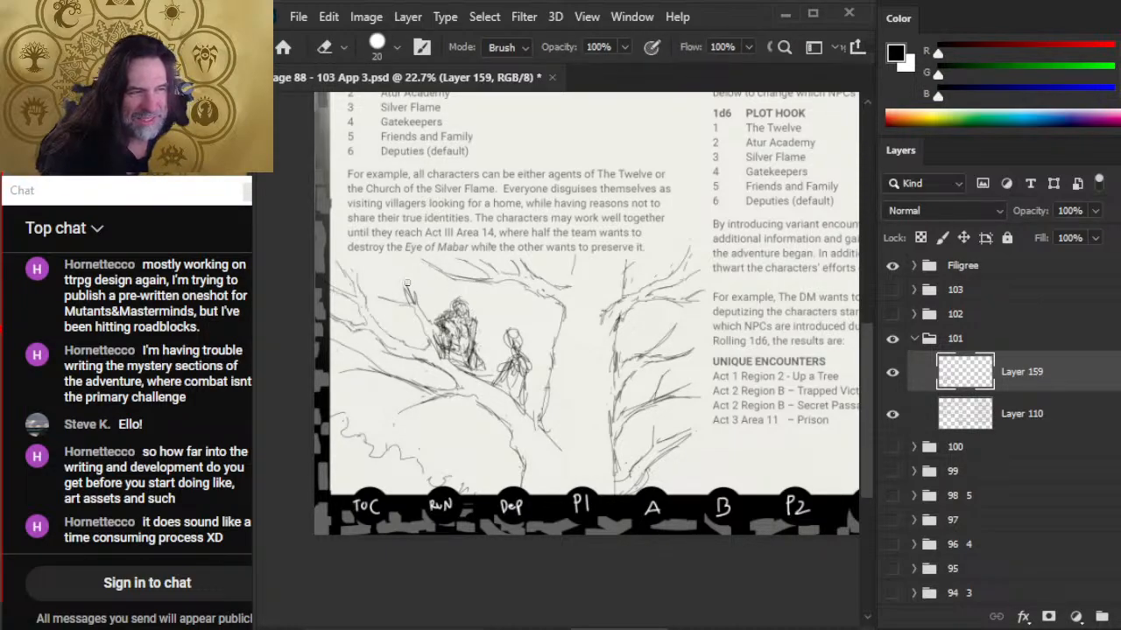
key("b")
key("e")
key("b")
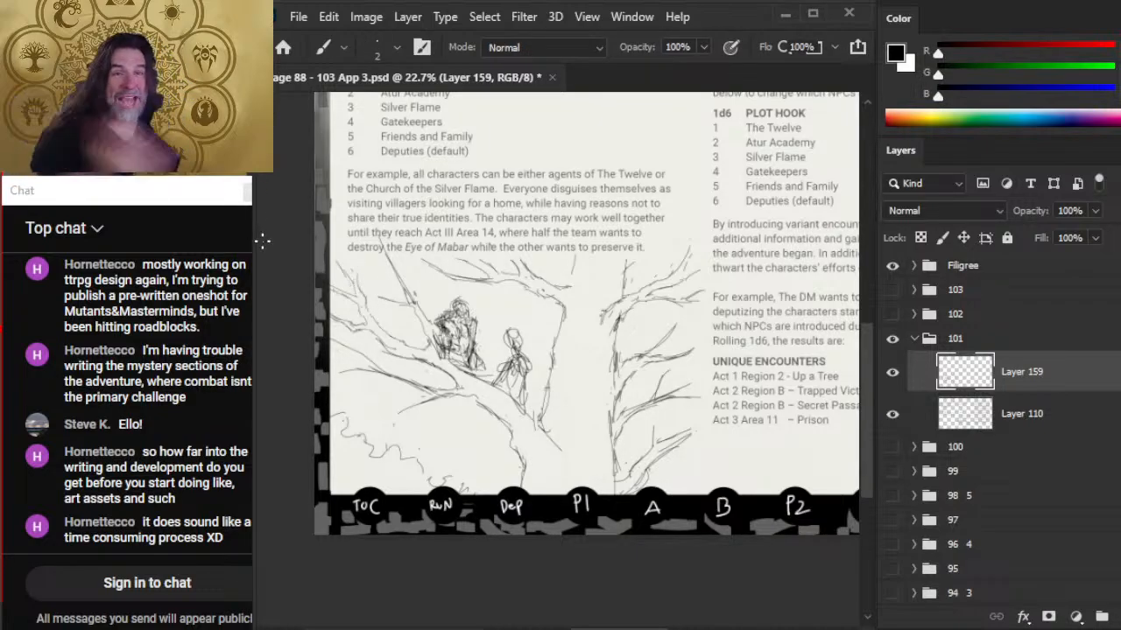
key("e")
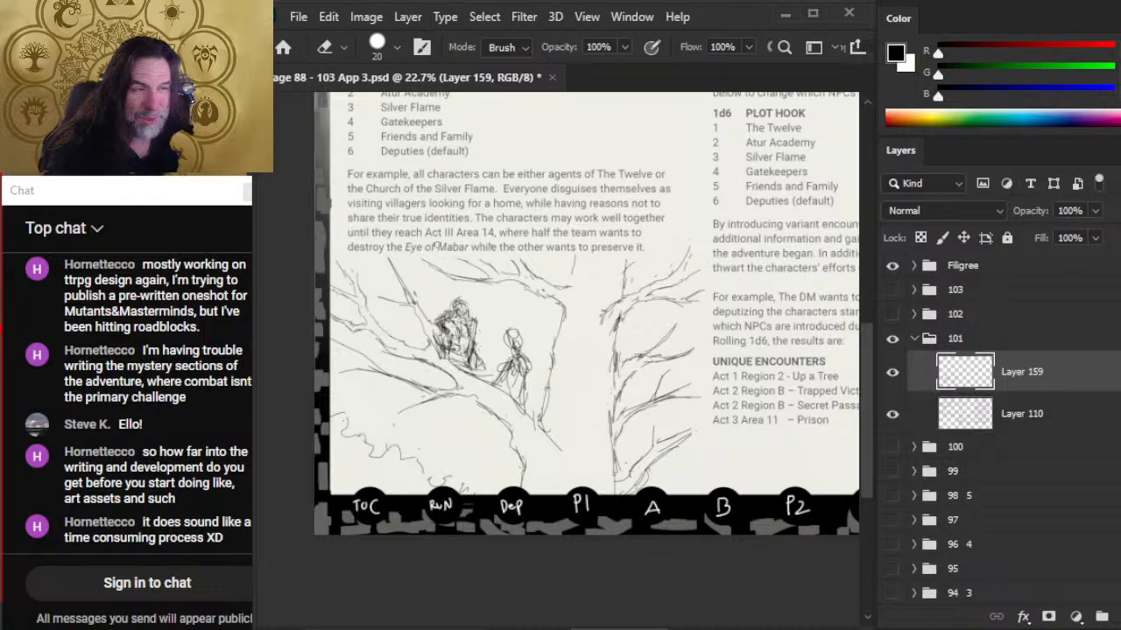
key("b")
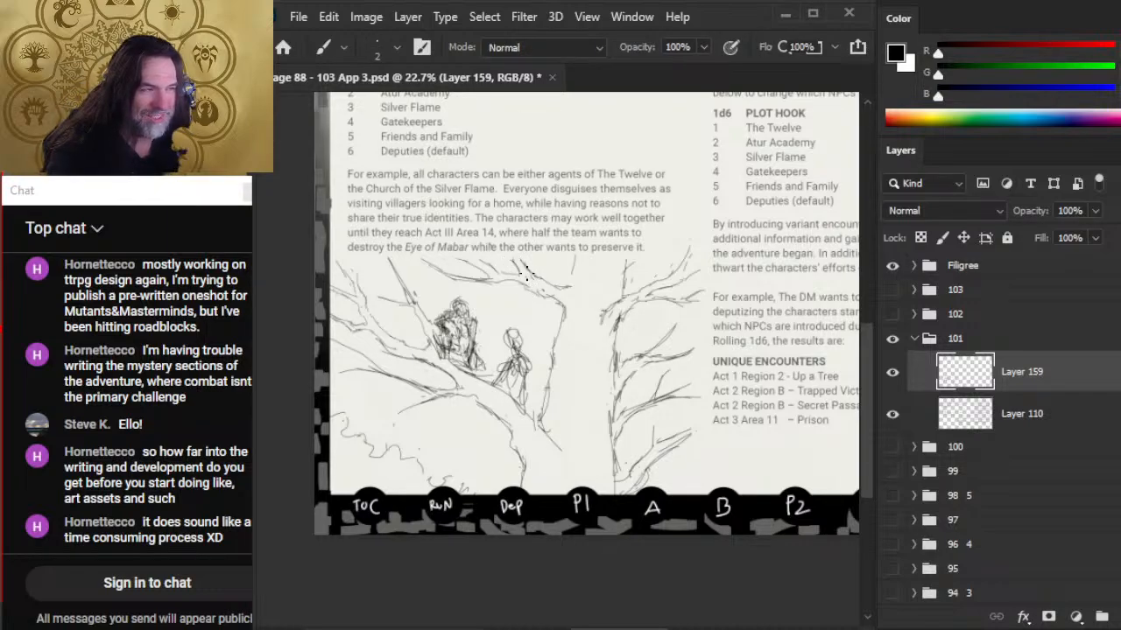
- Clean up the twigs rising from the overhead branch just beneath the last line of the text
key("e")
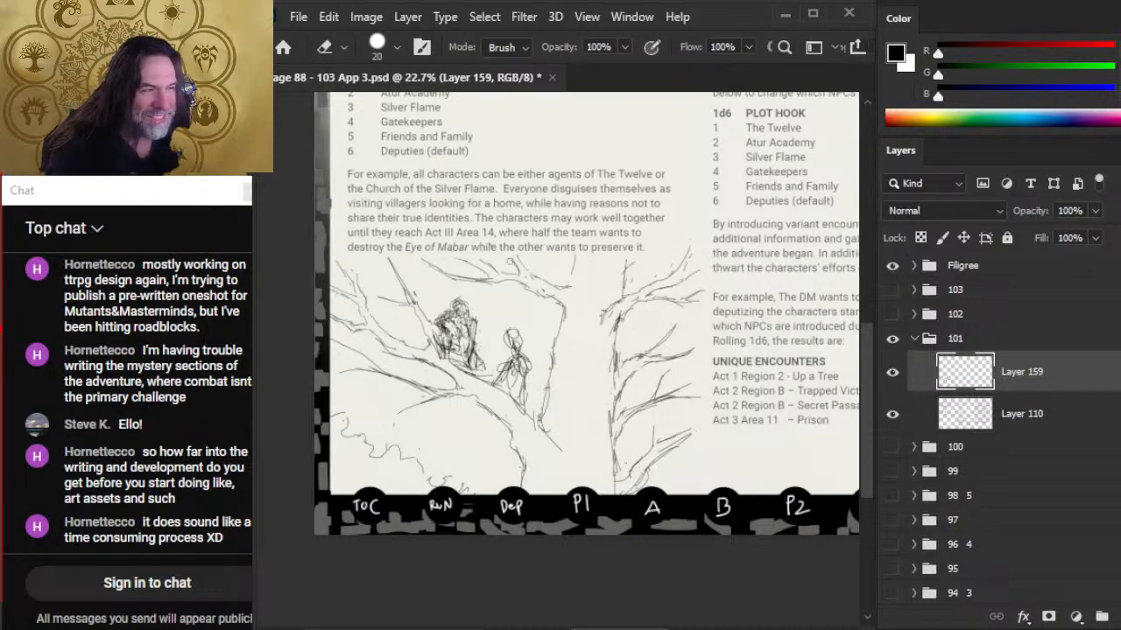
key("b")
key("e")
key("b")
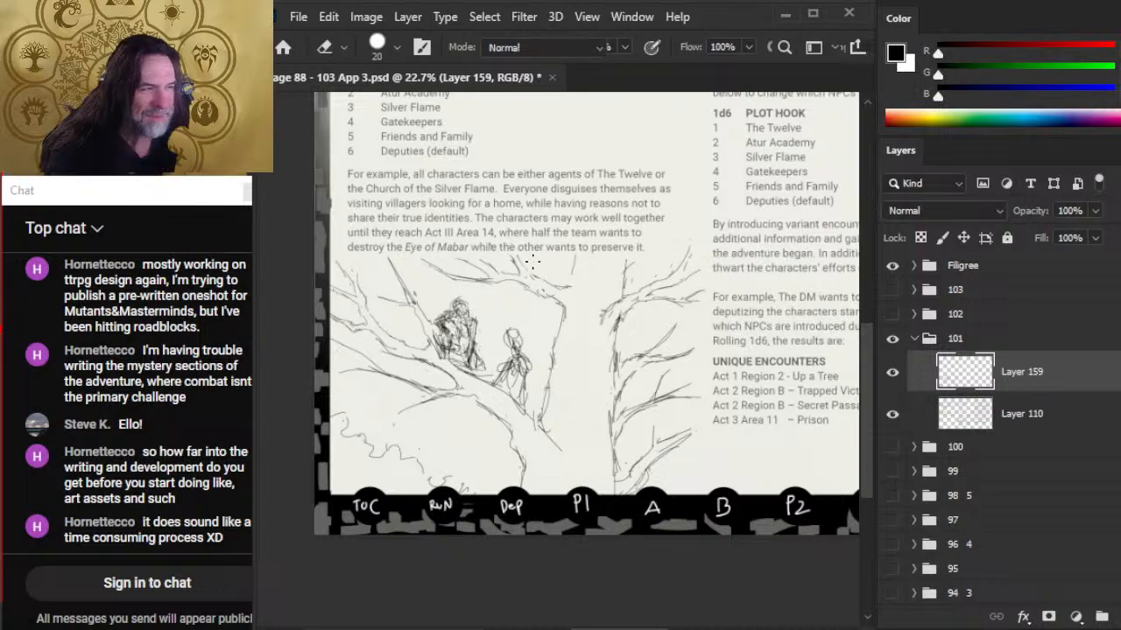
key("e")
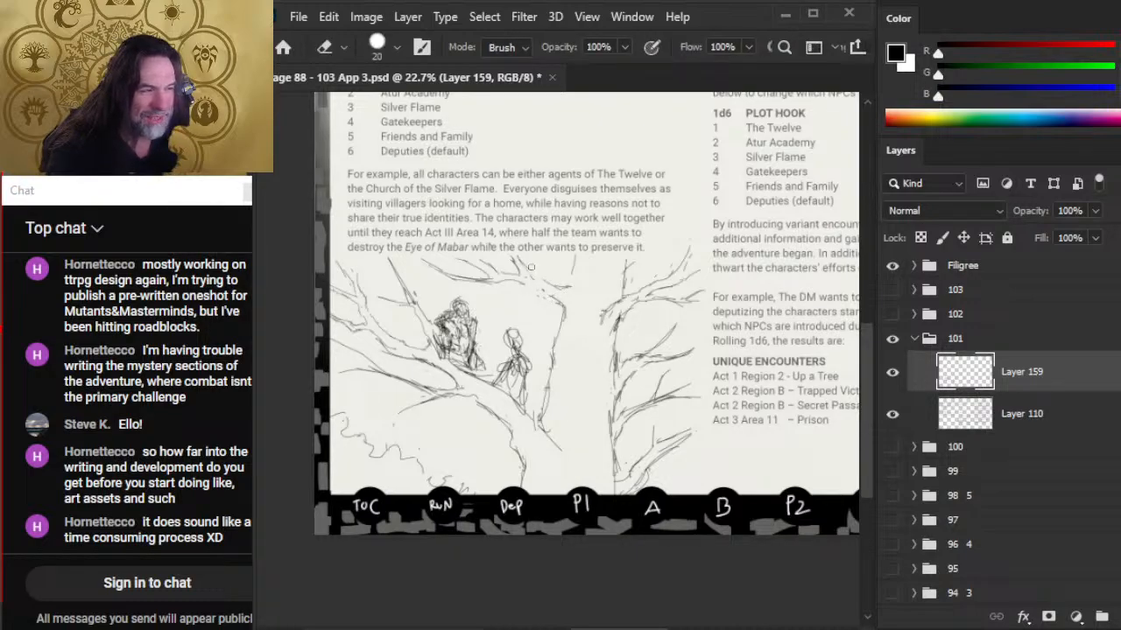
key("b")
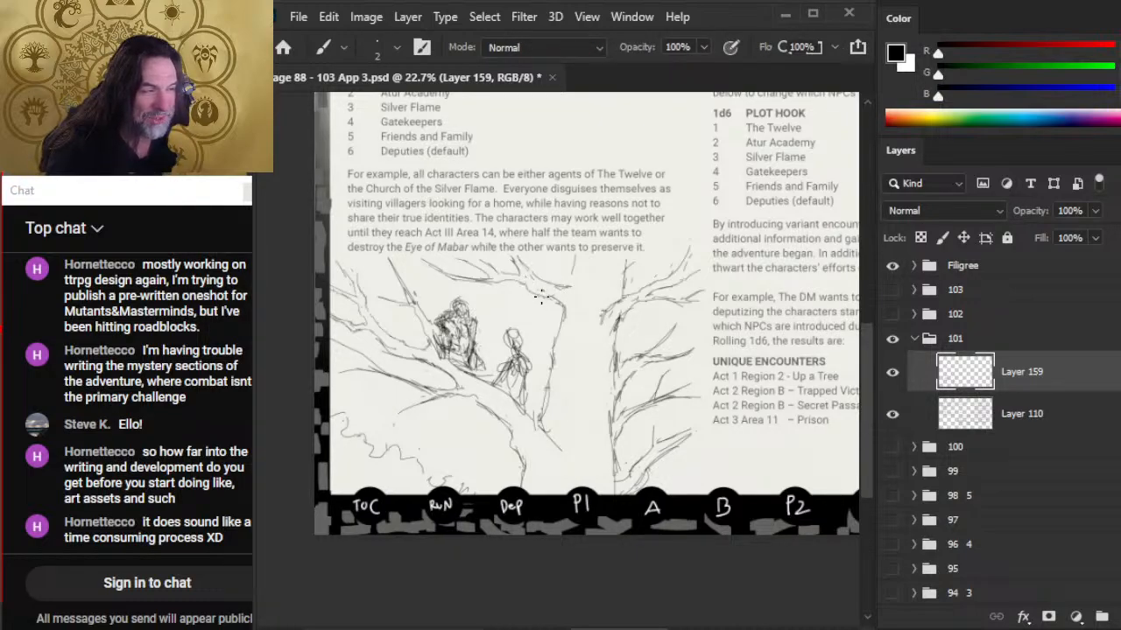
- Refine the corner where the overhead branch meets the trunk and the trunk edge continuing up toward the text
key("e")
key("b")
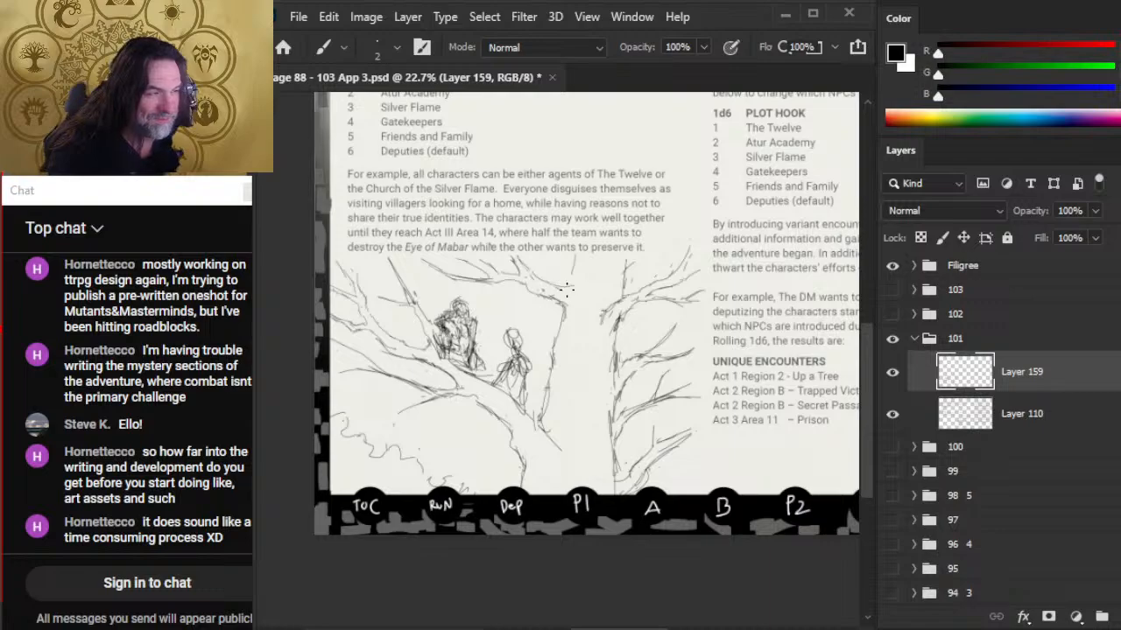
key("e")
key("b")
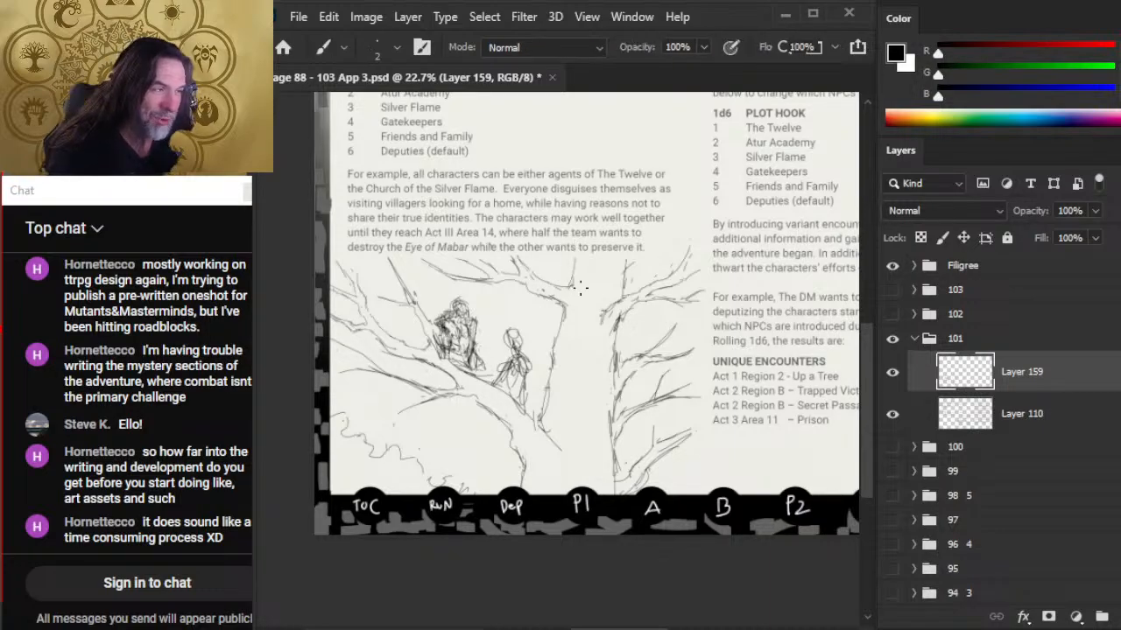
key("e")
key("b")
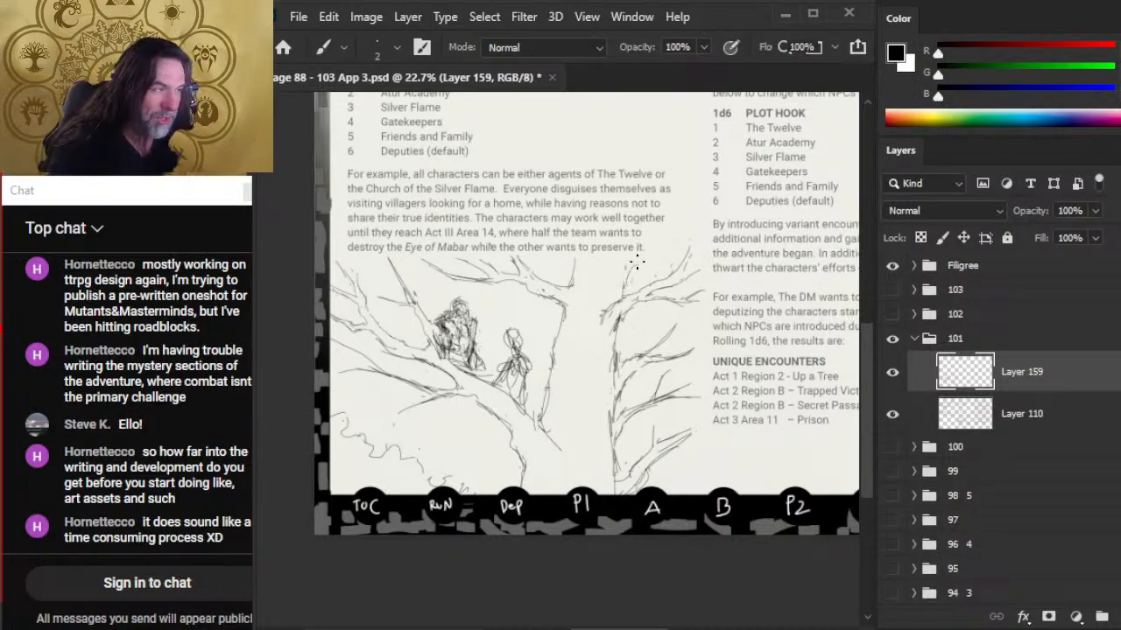
- Draw a short twig rising from the fork on the trunk's upper right side and erase stray lines around it
left_click_drag(637, 260, 624, 289)
key("e")
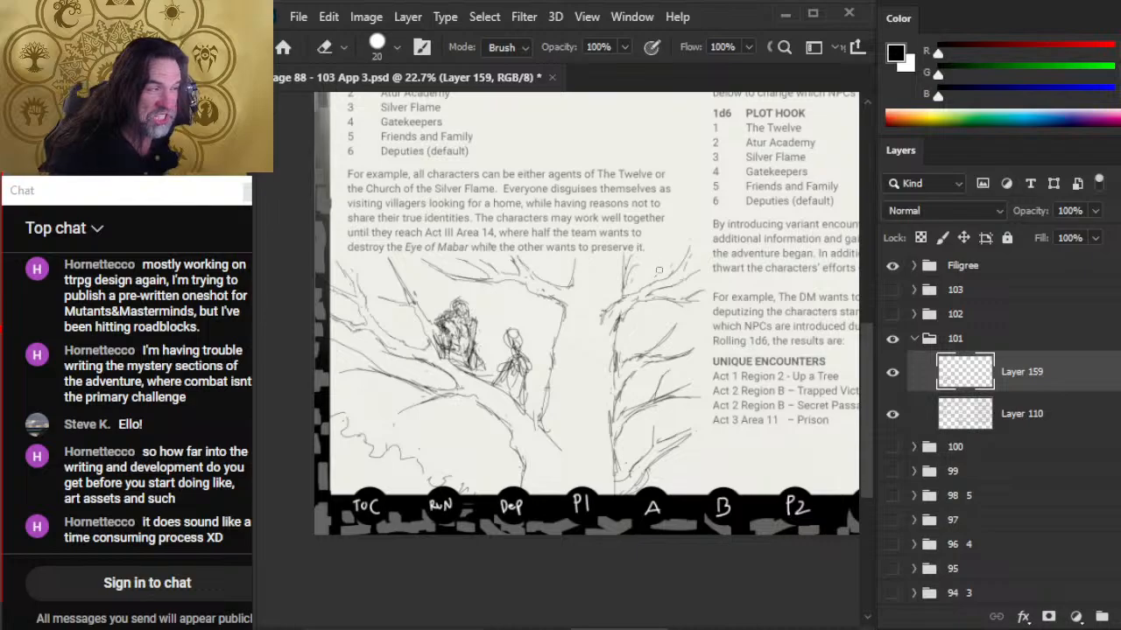
key("b")
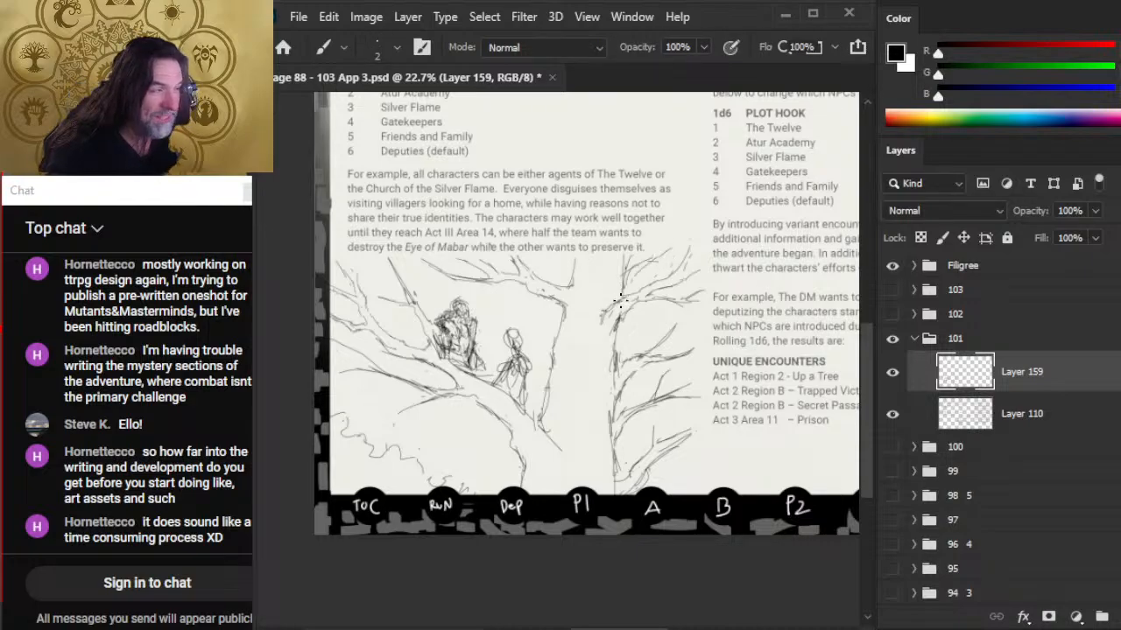
key("e")
key("b")
key("e")
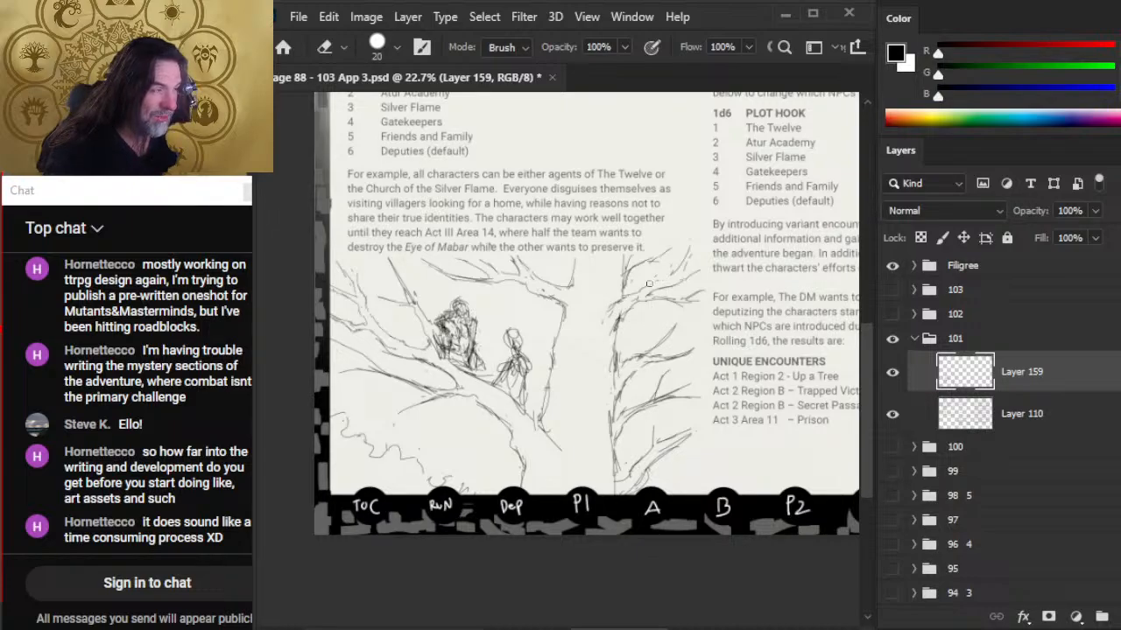
- Refine the twigs of the upper right branch, trimming and redrawing their tips beside the right text column
key("b")
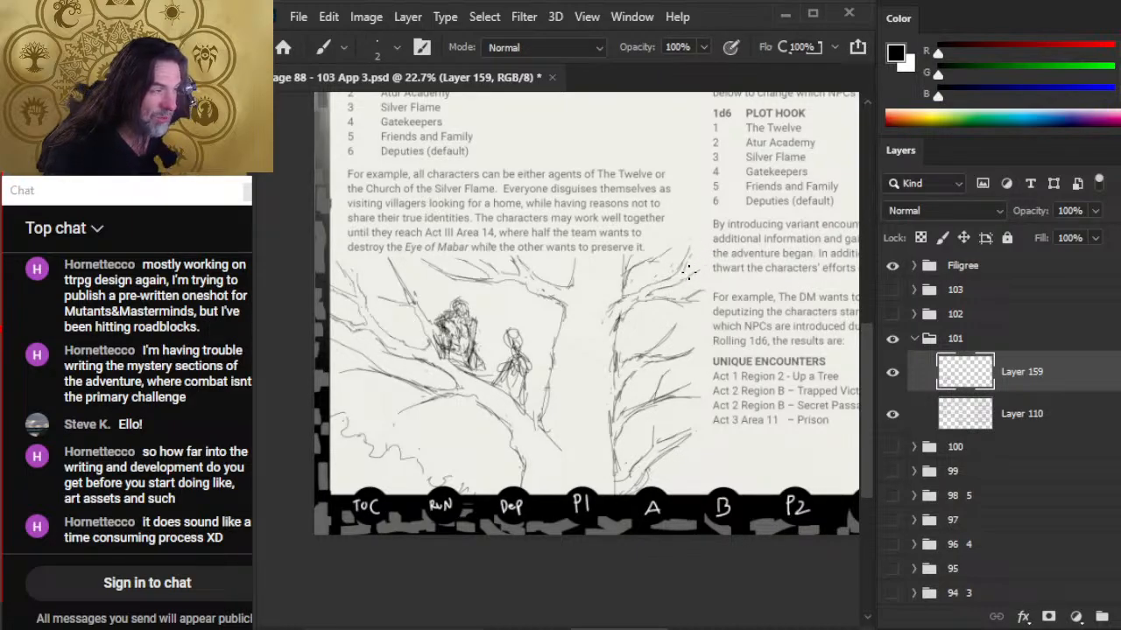
key("e")
key("b")
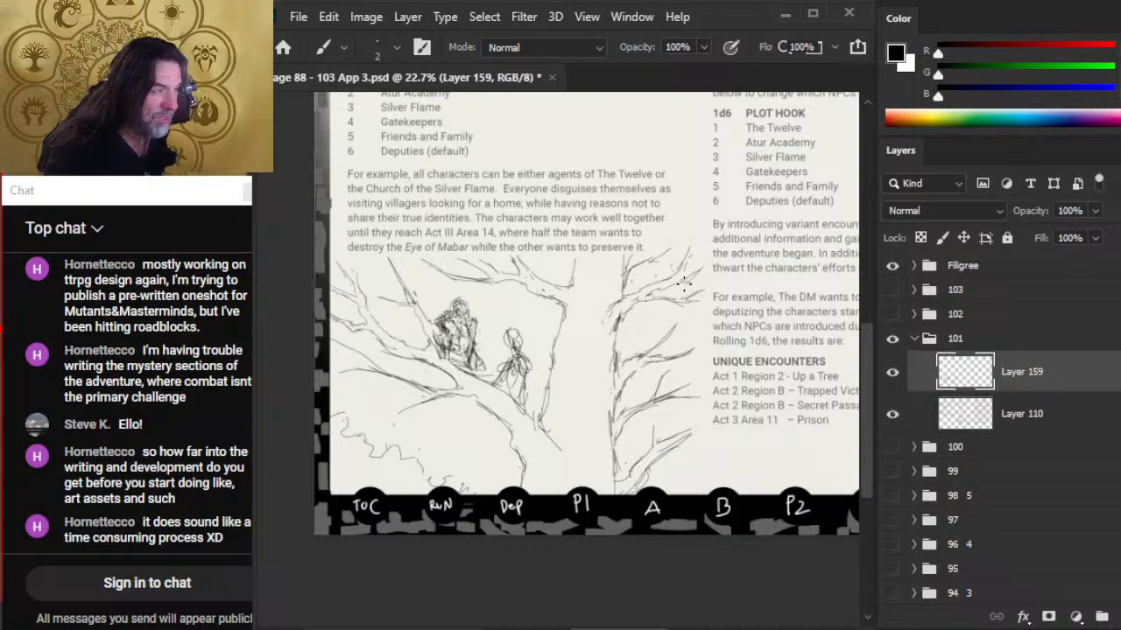
key("e")
key("b")
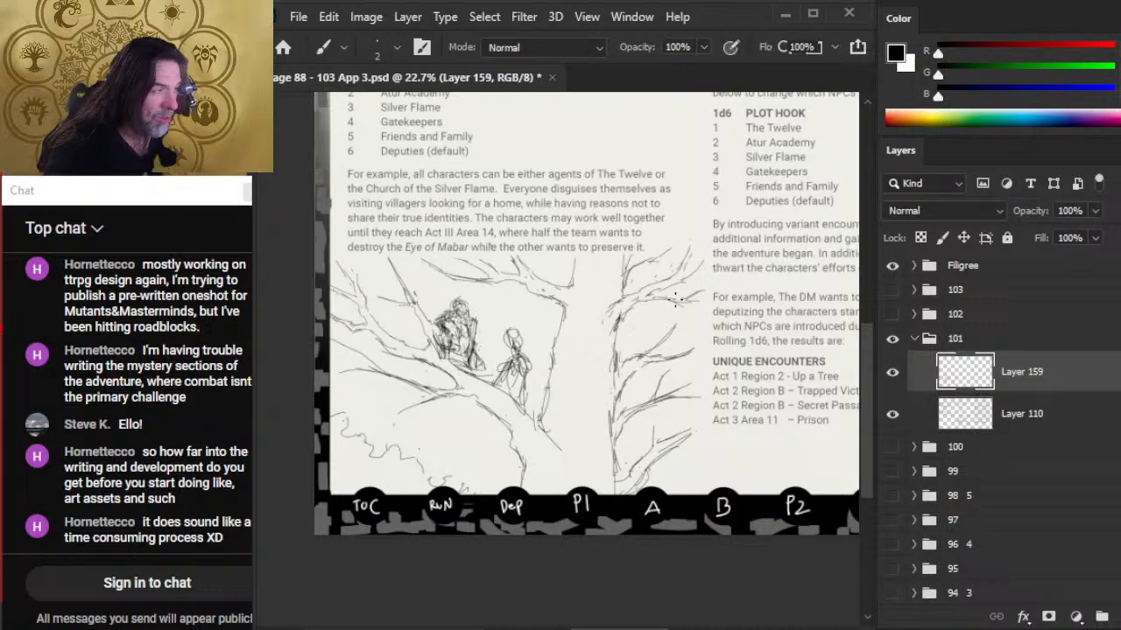
key("e")
key("b")
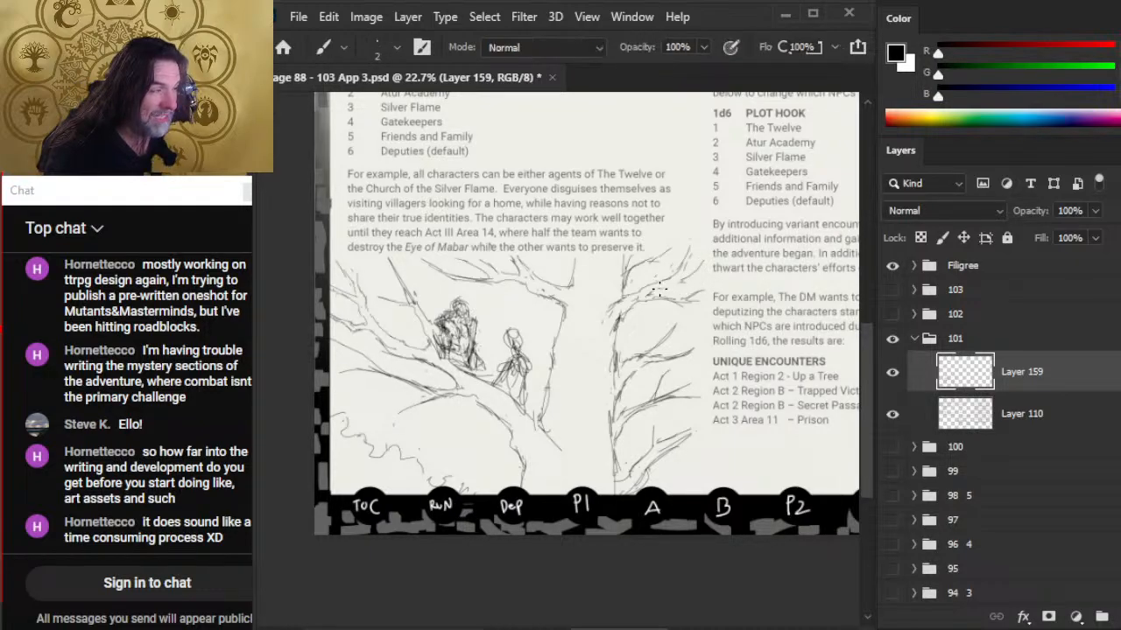
key("e")
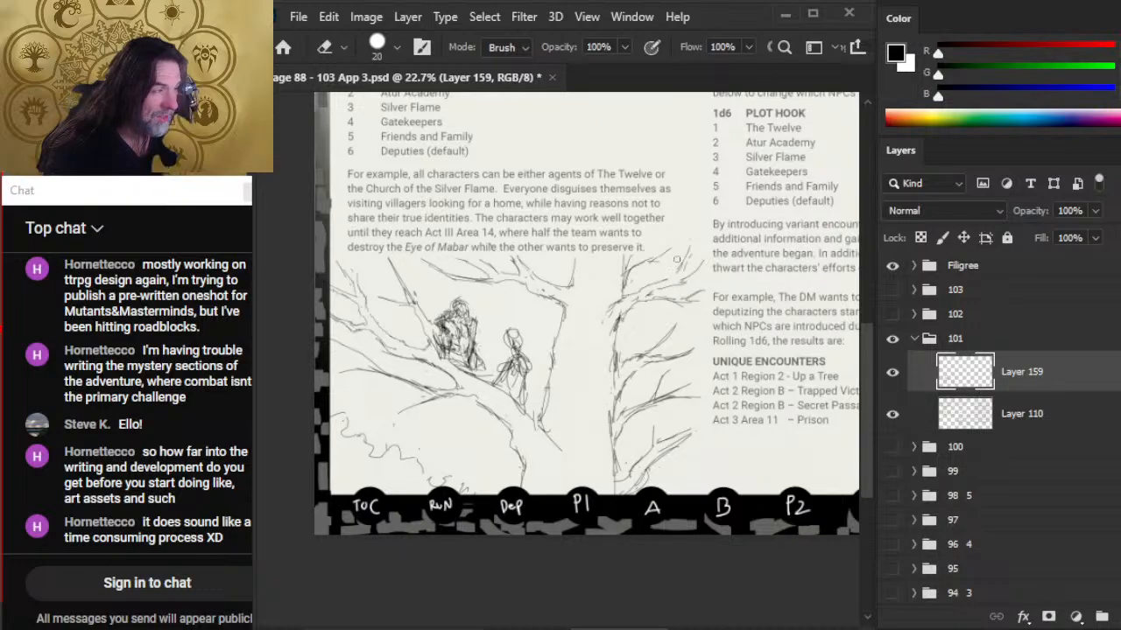
key("b")
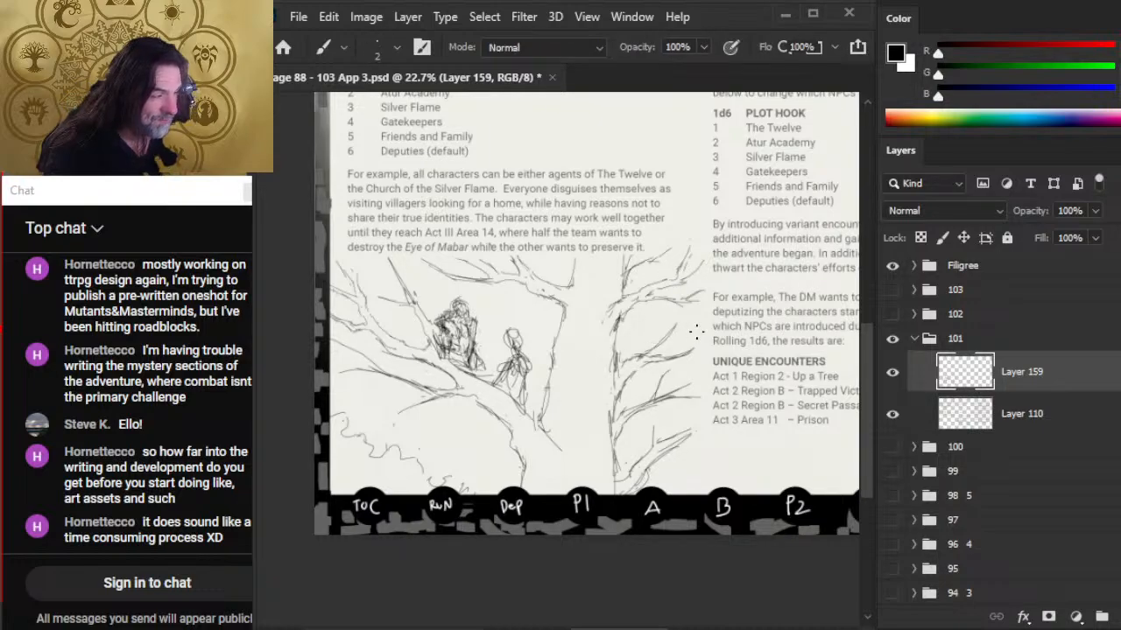
- Erase and redraw parts of the middle branch growing from the trunk's right side
key("e")
mouse_move(690, 351)
left_mouse_down()
mouse_move(623, 364)
mouse_move(618, 377)
left_mouse_up()
key("b")
key("e")
key("b")
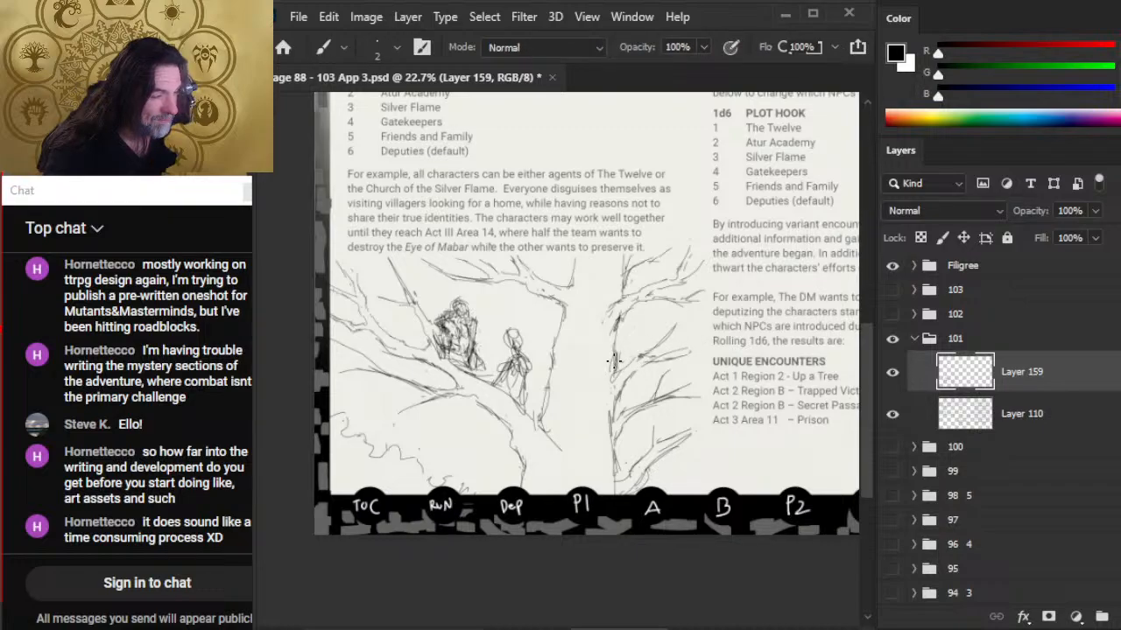
- Rework the trunk's right edge between the upper and middle branches and erase the stray lines at the upper fork
key("e")
key("b")
key("e")
mouse_move(618, 360)
left_mouse_down()
mouse_move(617, 316)
mouse_move(611, 387)
left_mouse_up()
key("b")
left_click_drag(607, 314, 604, 320)
key("e")
left_click_drag(624, 277, 626, 289)
key("b")
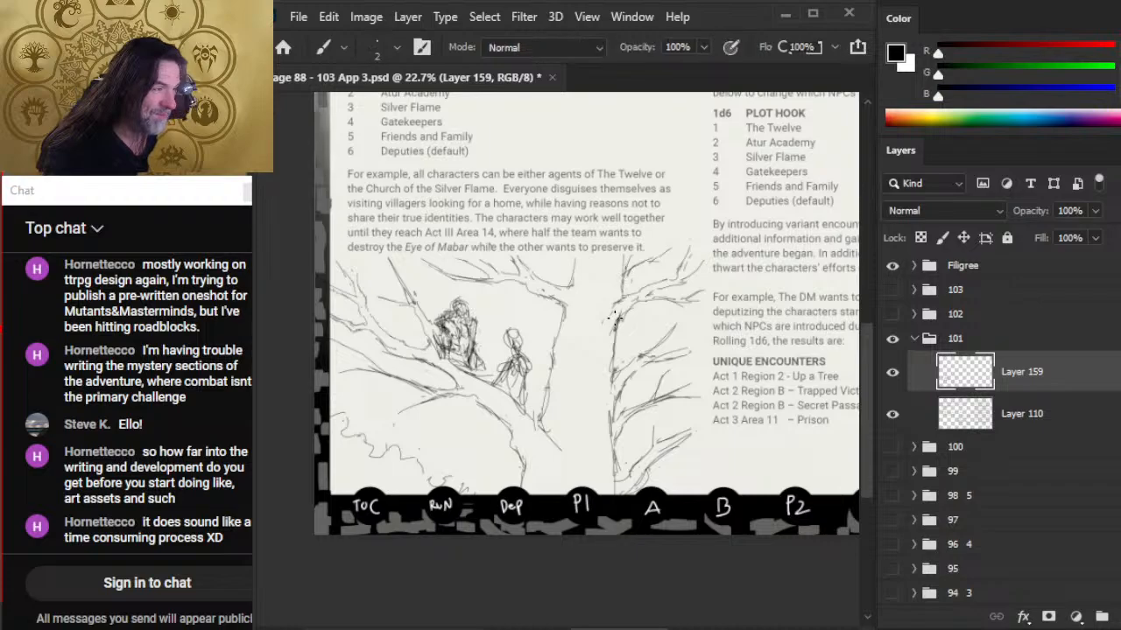
- Reinforce the trunk's left edge beside the smaller figure with an added contour line
mouse_move(560, 319)
left_mouse_down()
mouse_move(553, 372)
mouse_move(533, 313)
mouse_move(552, 360)
left_mouse_up()
key("e")
key("b")
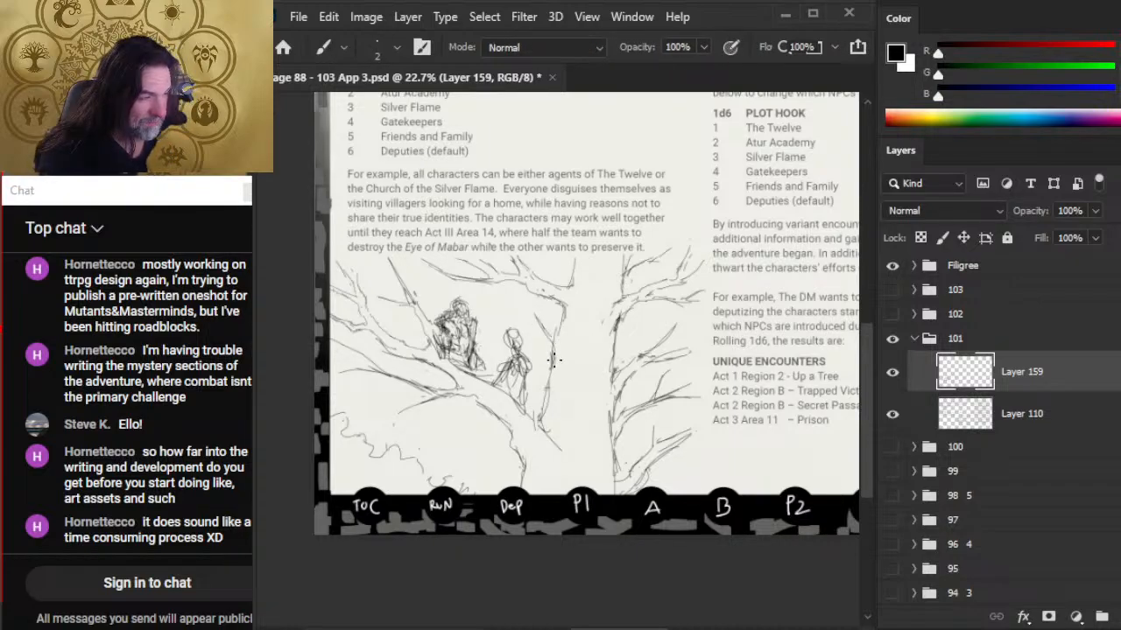
- Sketch a second, lower branch growing from the trunk's left edge over the smaller figure's head
left_click_drag(538, 317, 523, 301)
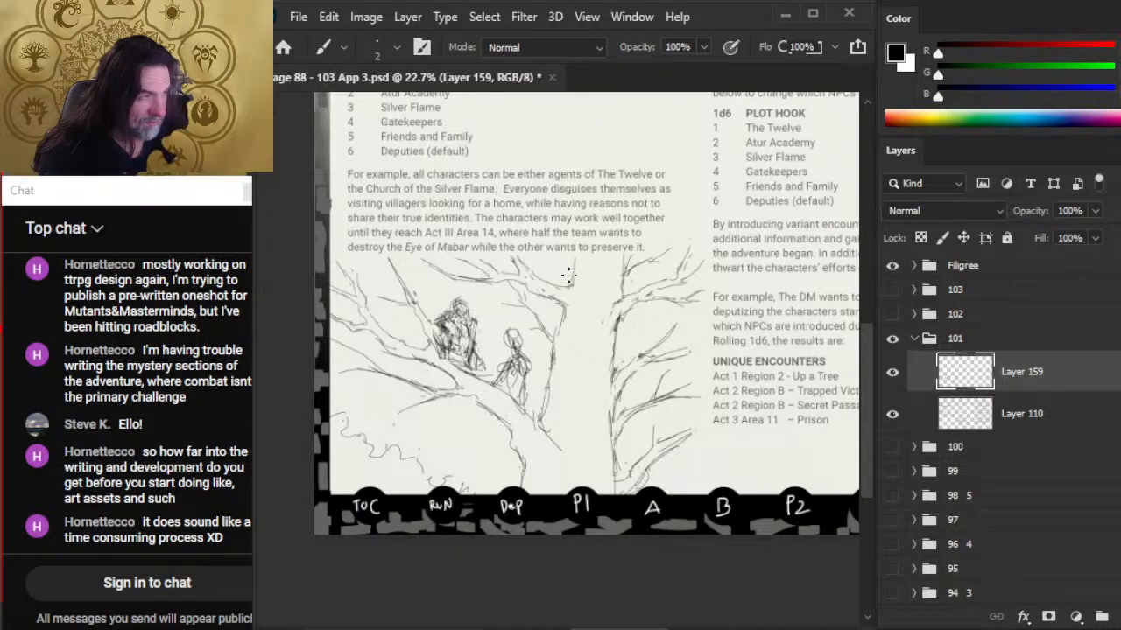
key("e")
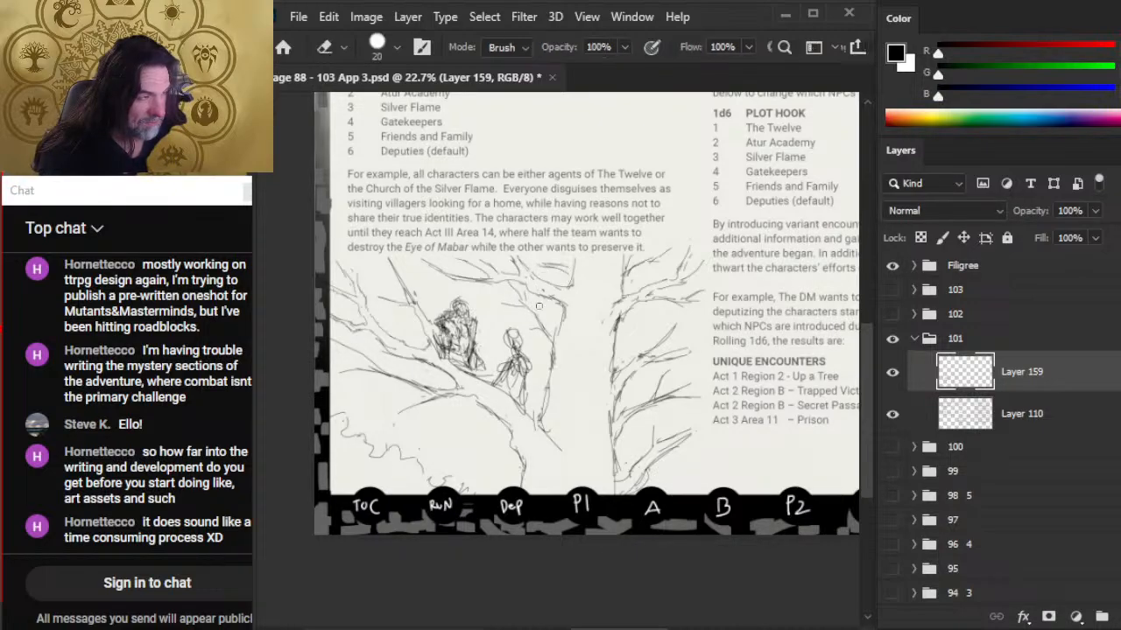
key("b")
mouse_move(537, 302)
left_mouse_down()
mouse_move(502, 304)
mouse_move(552, 330)
left_mouse_up()
key("e")
key("b")
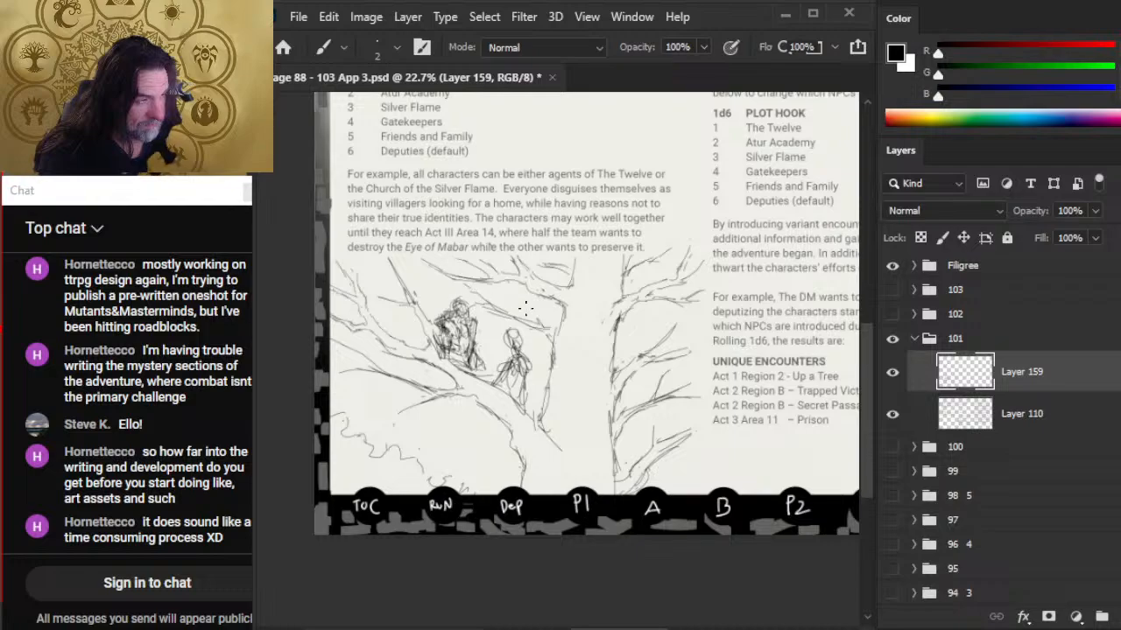
- Trim the tip of the branch over the smaller figure and define its underside where it joins the trunk
key("e")
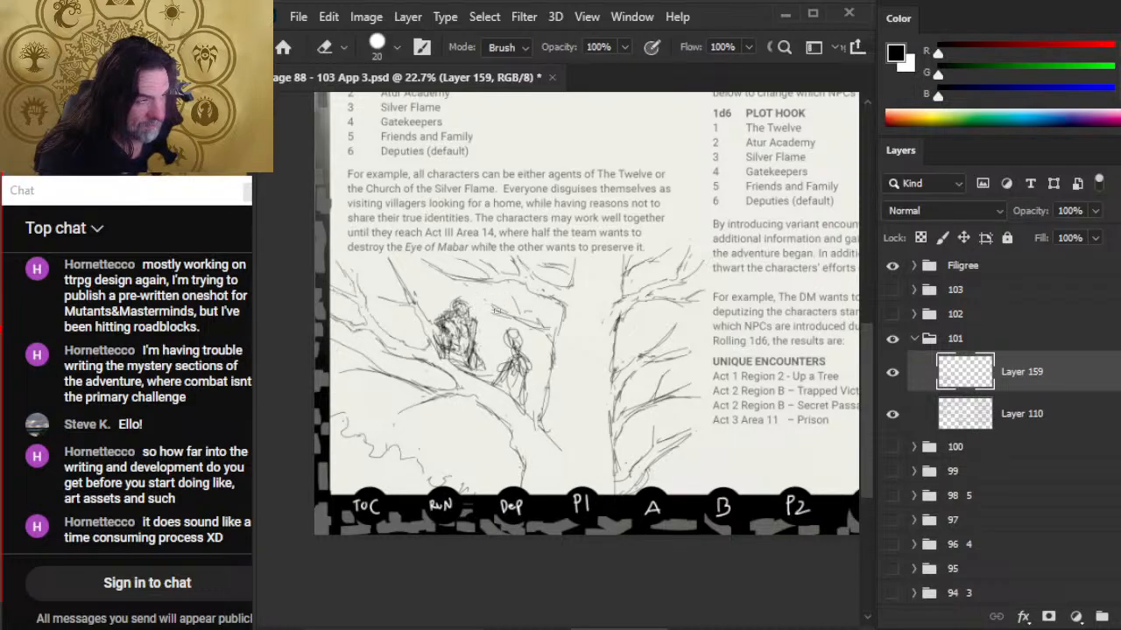
key("b")
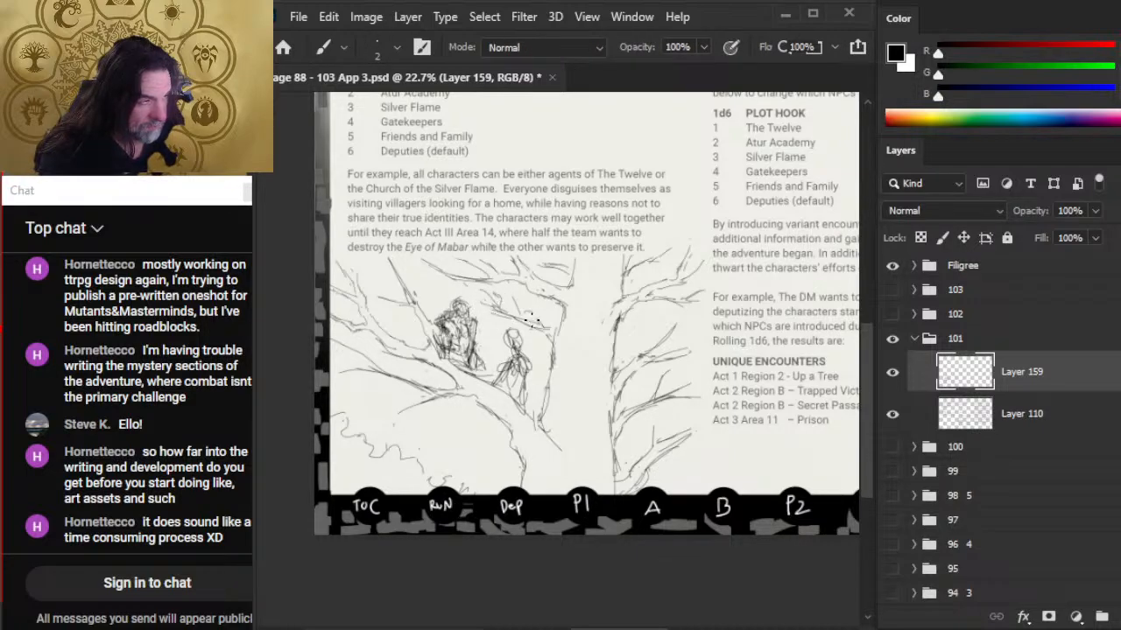
key("e")
key("b")
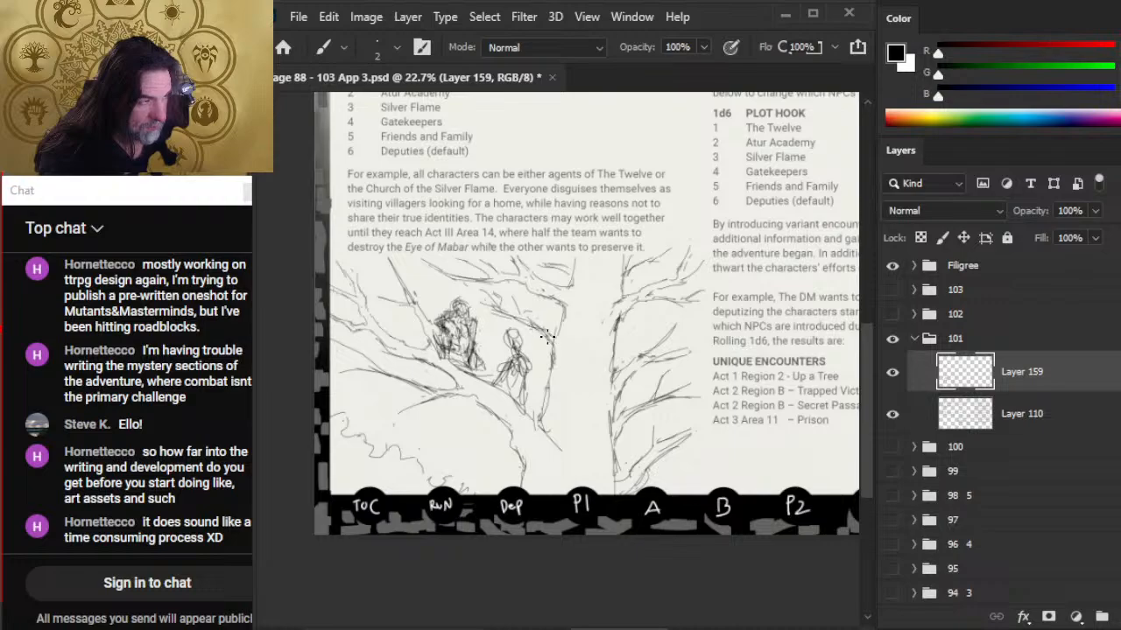
key("e")
- Sketch thin twigs reaching outward from the lower trunk, mainly into the space above the foliage outline
key("b")
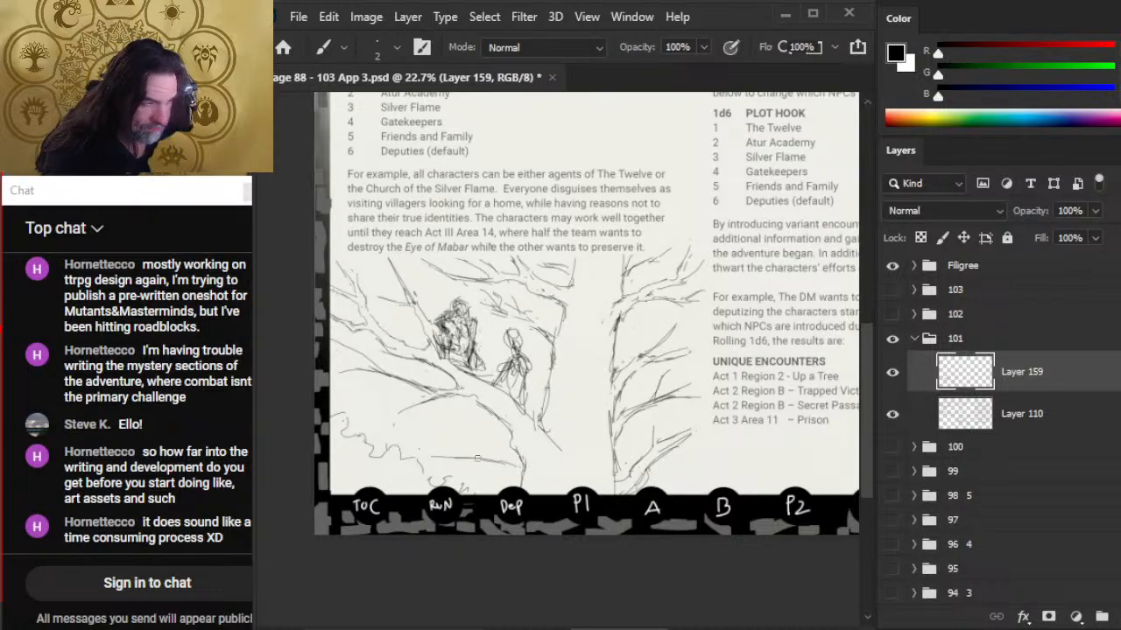
key("e")
key("b")
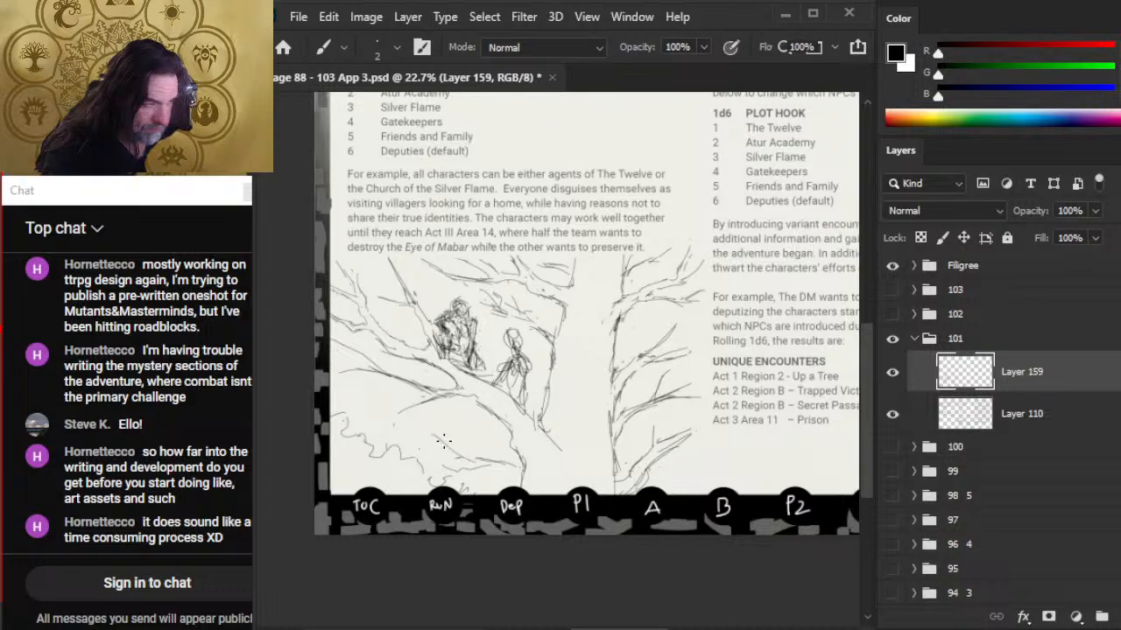
left_click_drag(471, 429, 482, 455)
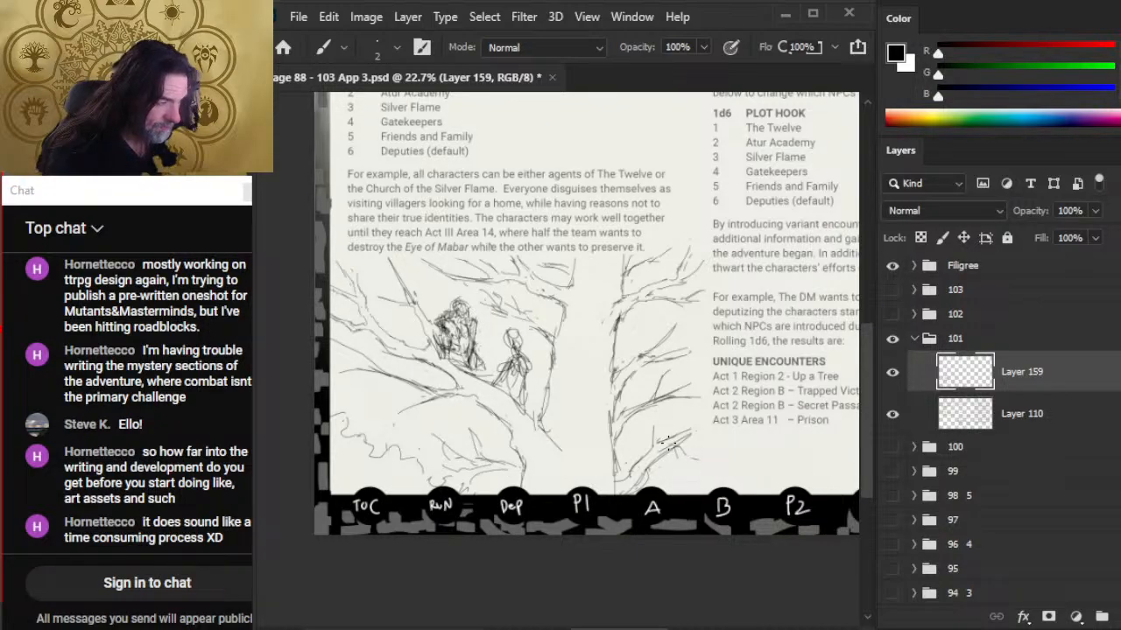
- Enlarge the whole tree sketch with Free Transform so it extends further into the right text column
key("z")
left_click_drag(666, 433, 560, 460)
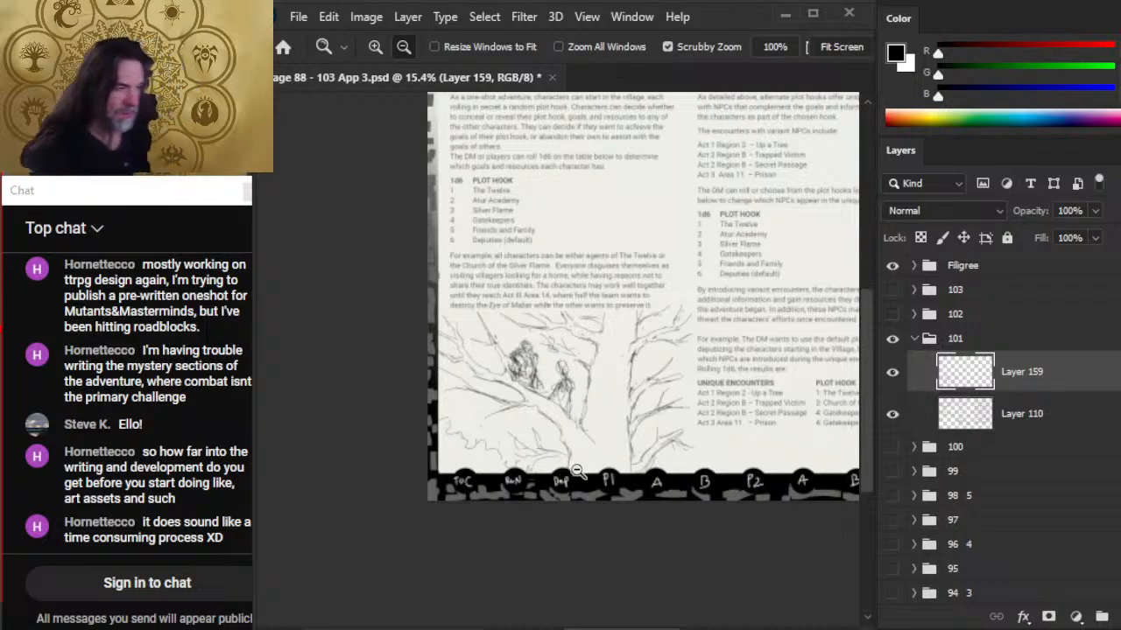
key("l")
right_click(555, 443)
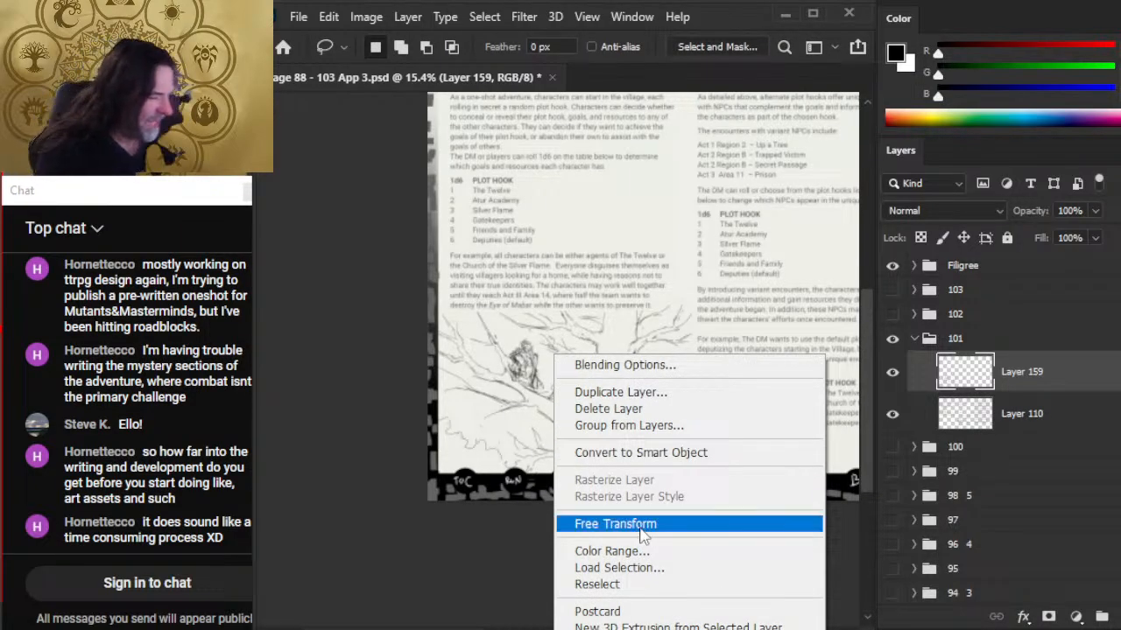
left_click(642, 525)
left_click_drag(707, 410, 756, 407)
left_click_drag(690, 336, 688, 341)
key("Return")
- Set the eraser size to 45 and erase overhead branch lines overlapping the end of the left column's text
key("e")
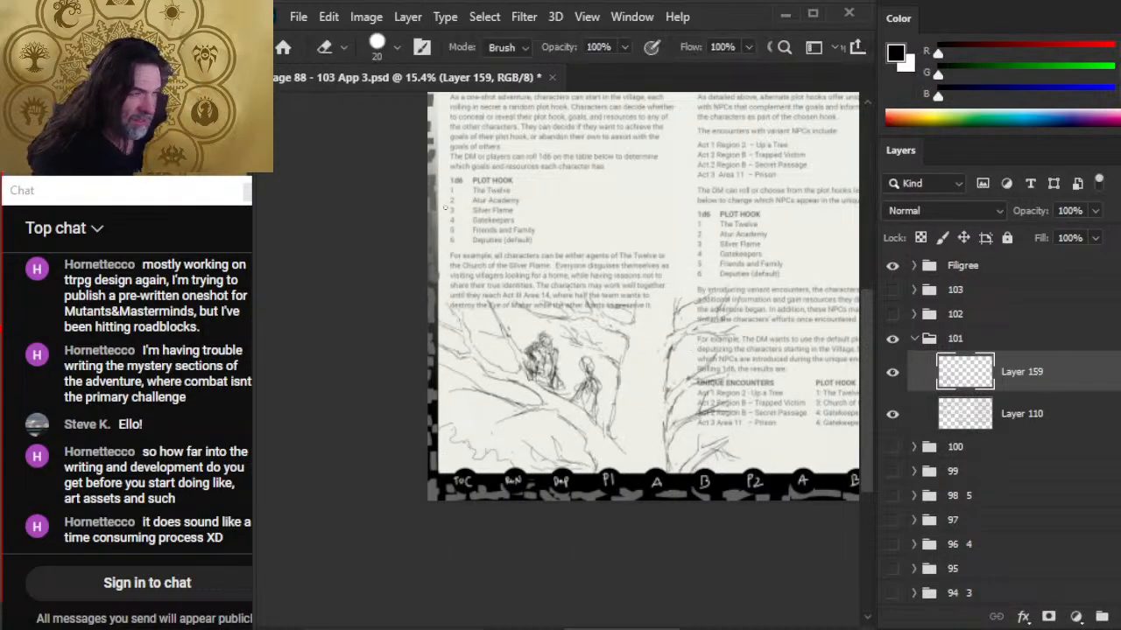
key("bracketright")
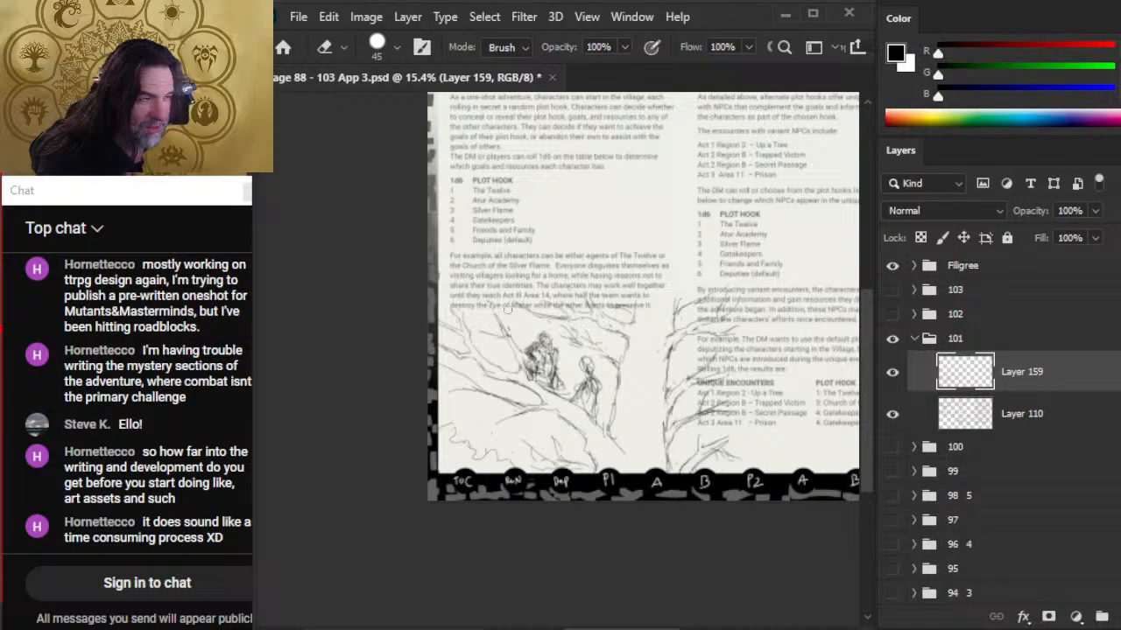
mouse_move(541, 316)
left_mouse_down()
mouse_move(613, 307)
mouse_move(580, 312)
left_mouse_up()
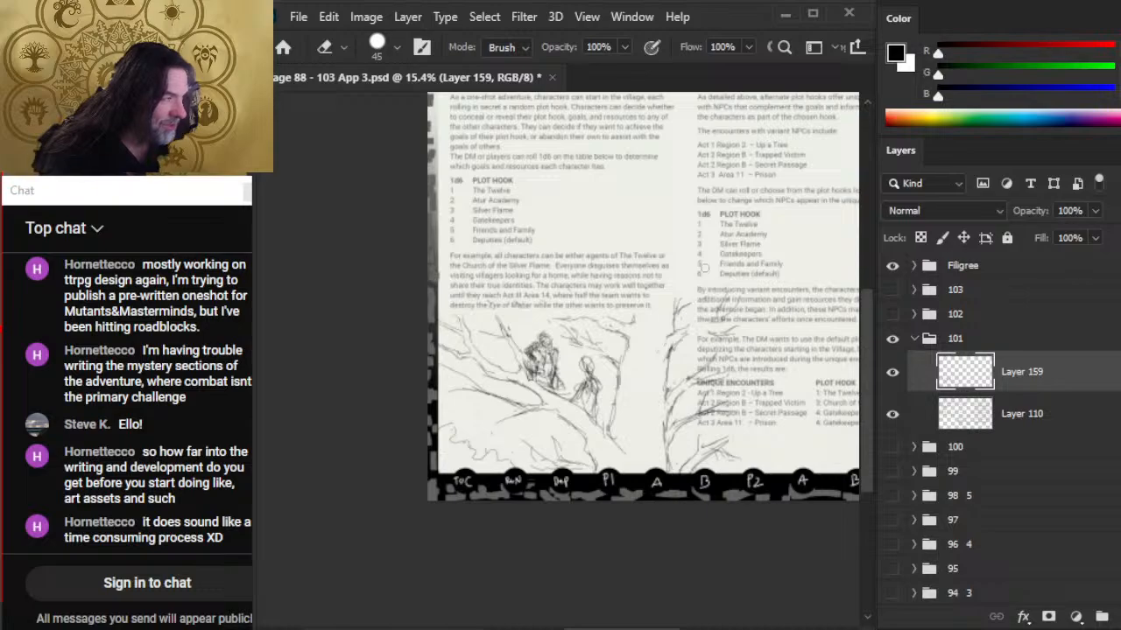
mouse_move(704, 267)
left_mouse_down()
mouse_move(695, 464)
mouse_move(693, 327)
mouse_move(686, 442)
mouse_move(731, 293)
left_mouse_up()
key("ctrl+z")
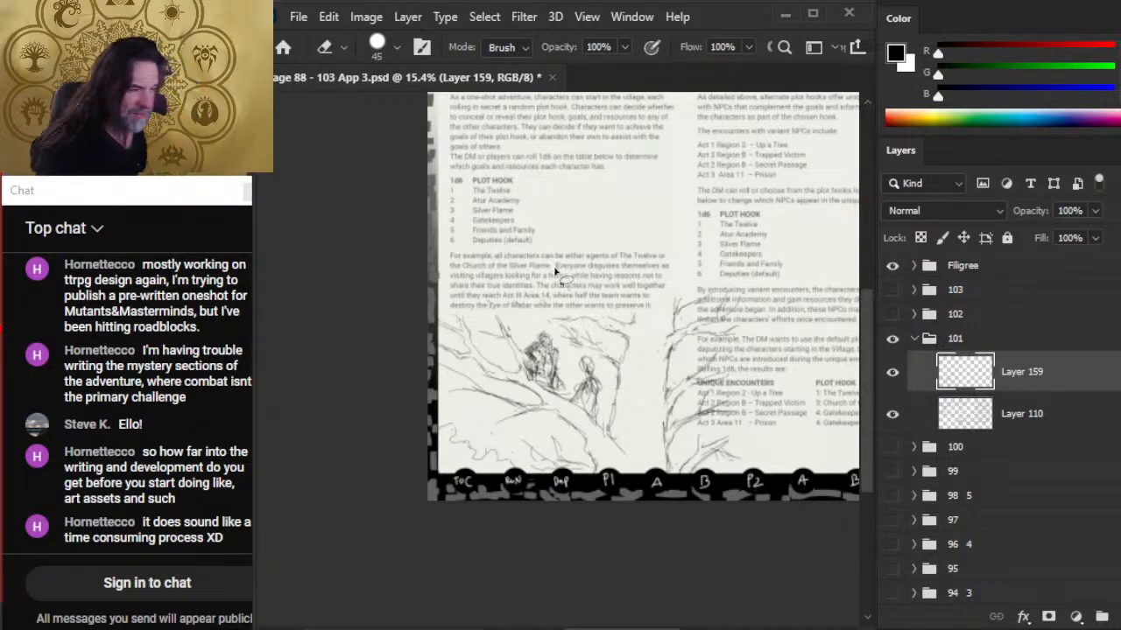
- Try to shrink the whole tree sketch to 95.5% with Free Transform, and undo the change
key("l")
right_click(561, 291)
left_click(655, 443)
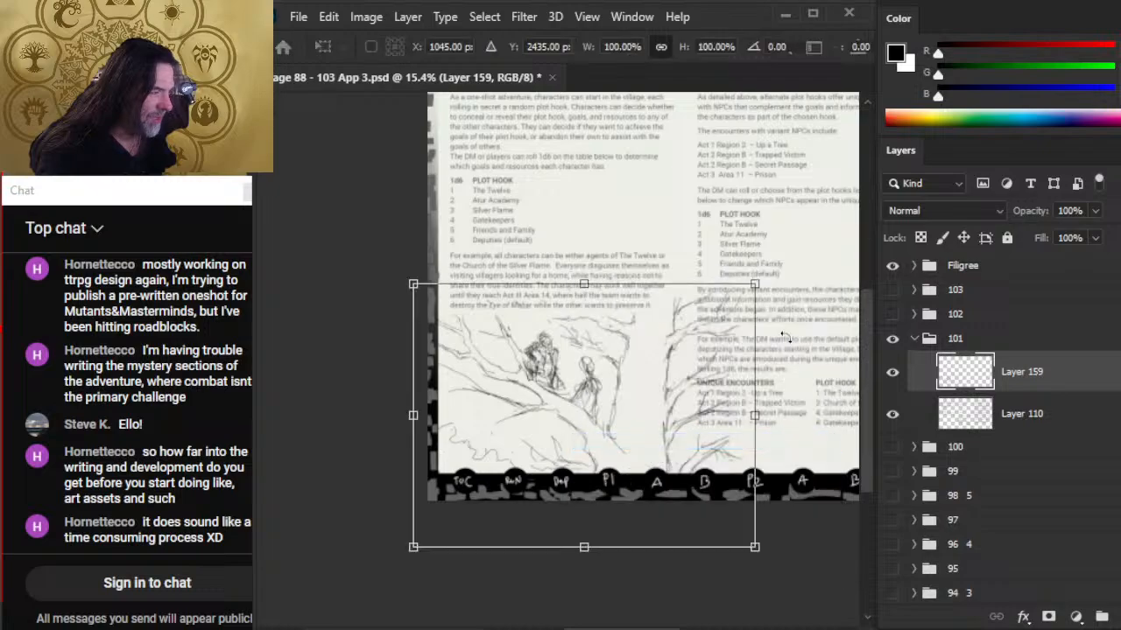
left_click_drag(754, 415, 738, 418)
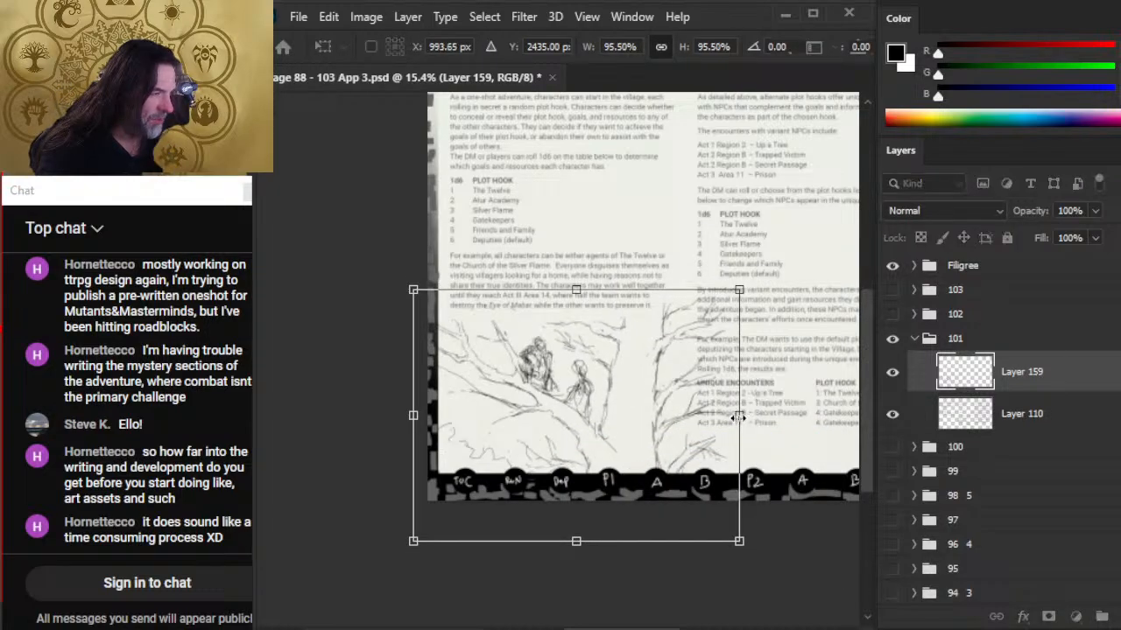
key("Return")
key("v")
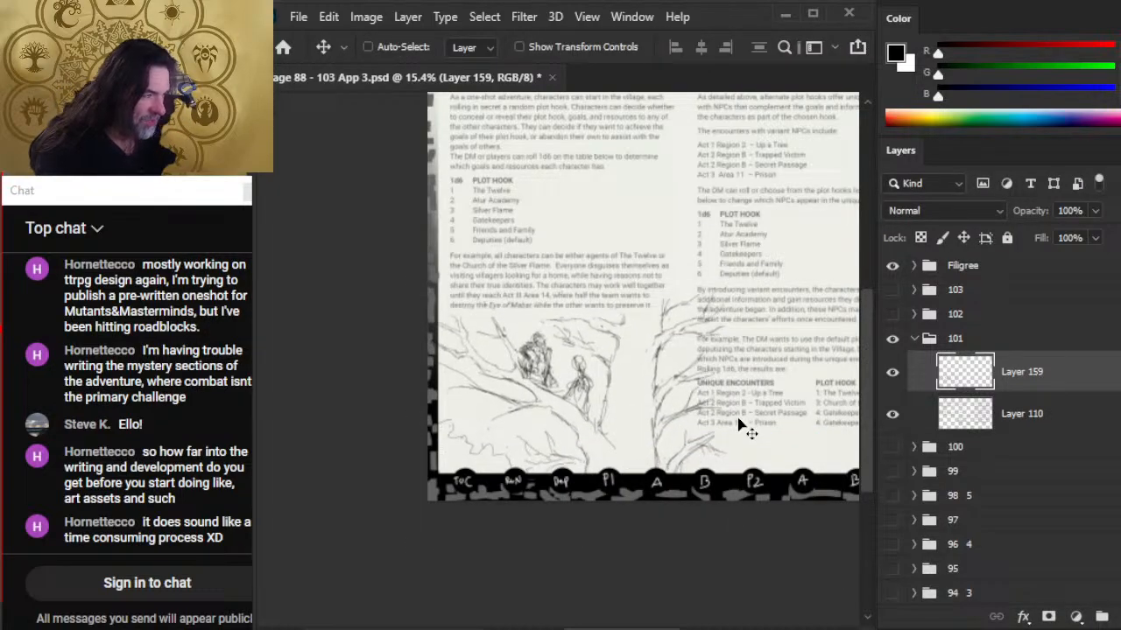
key("ctrl+z")
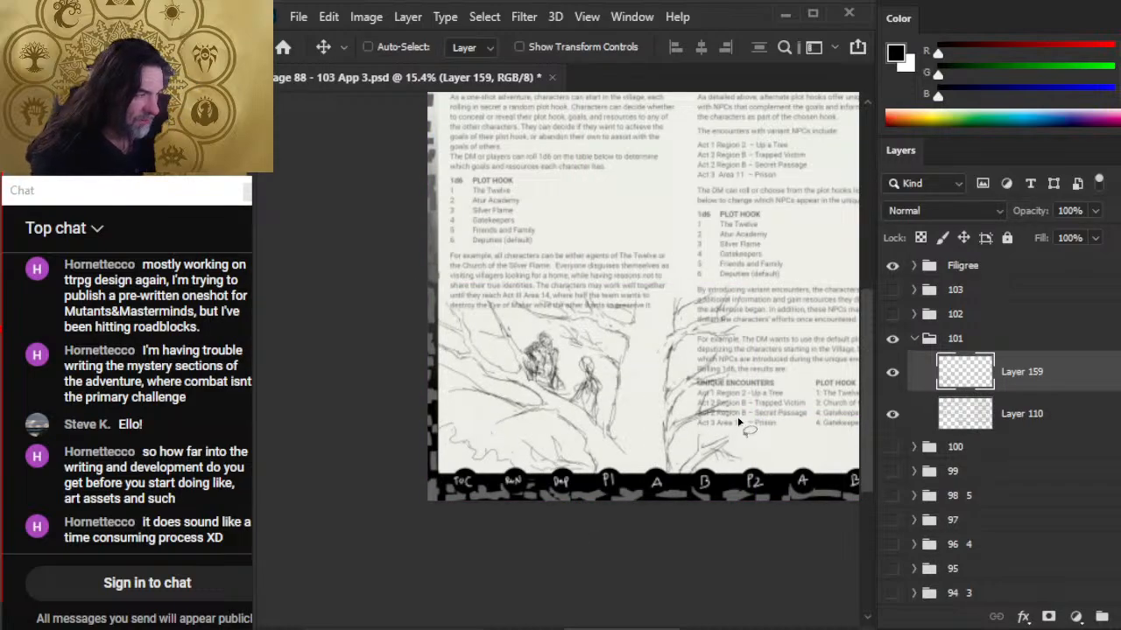
- Scale the whole tree sketch down to about 98% with Free Transform, pulling in the corner over the second column's text
key("l")
right_click(738, 425)
left_click(748, 435)
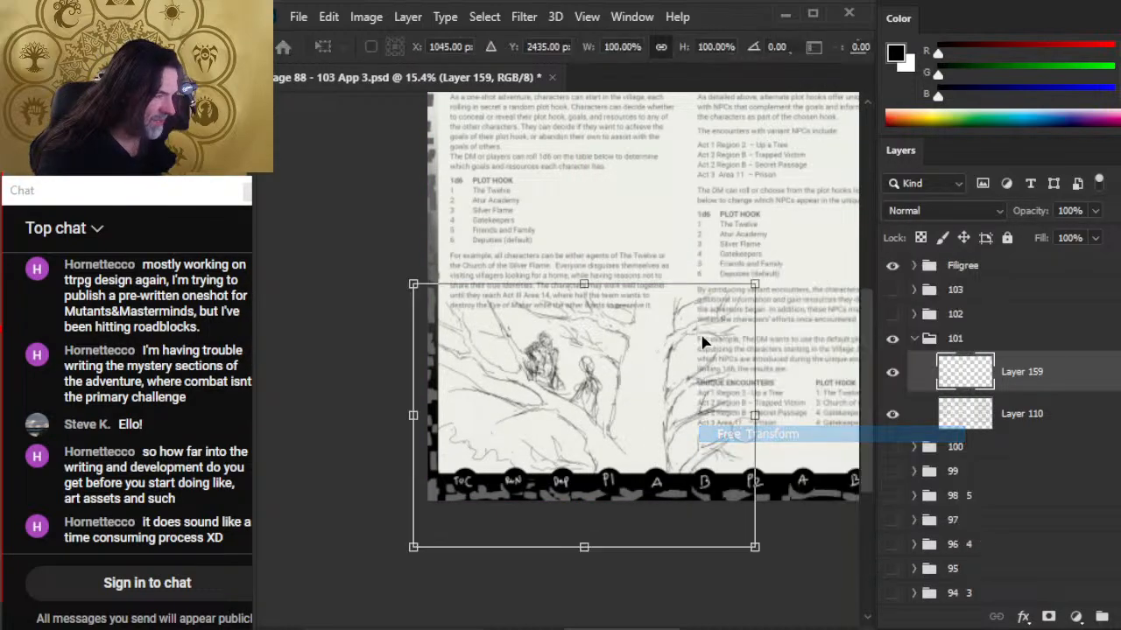
left_click_drag(758, 282, 746, 288)
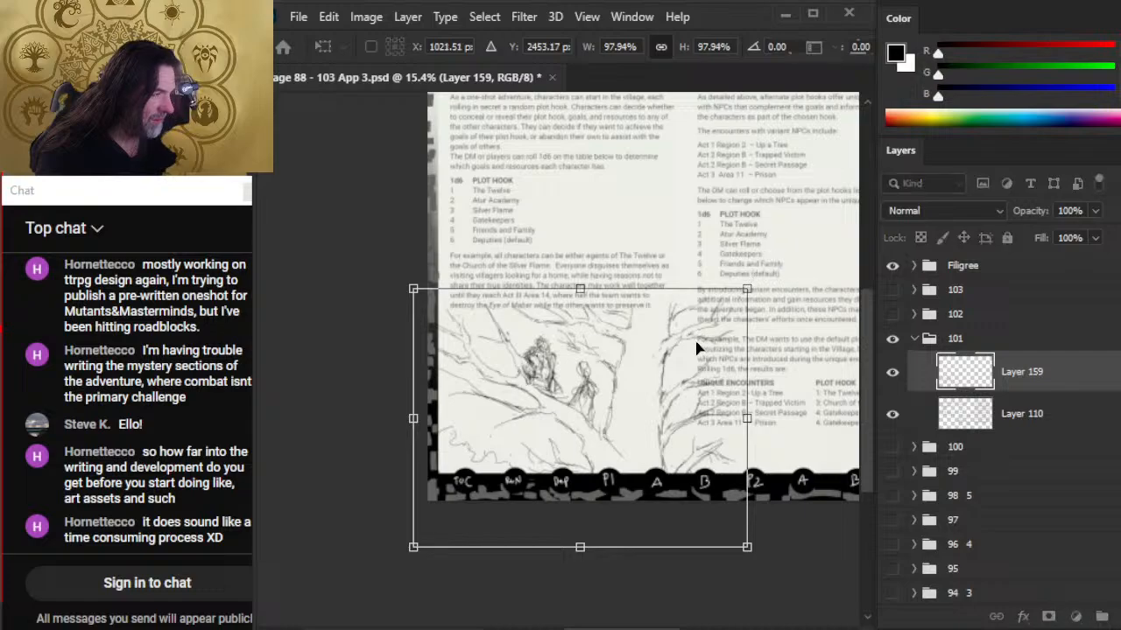
key("Return")
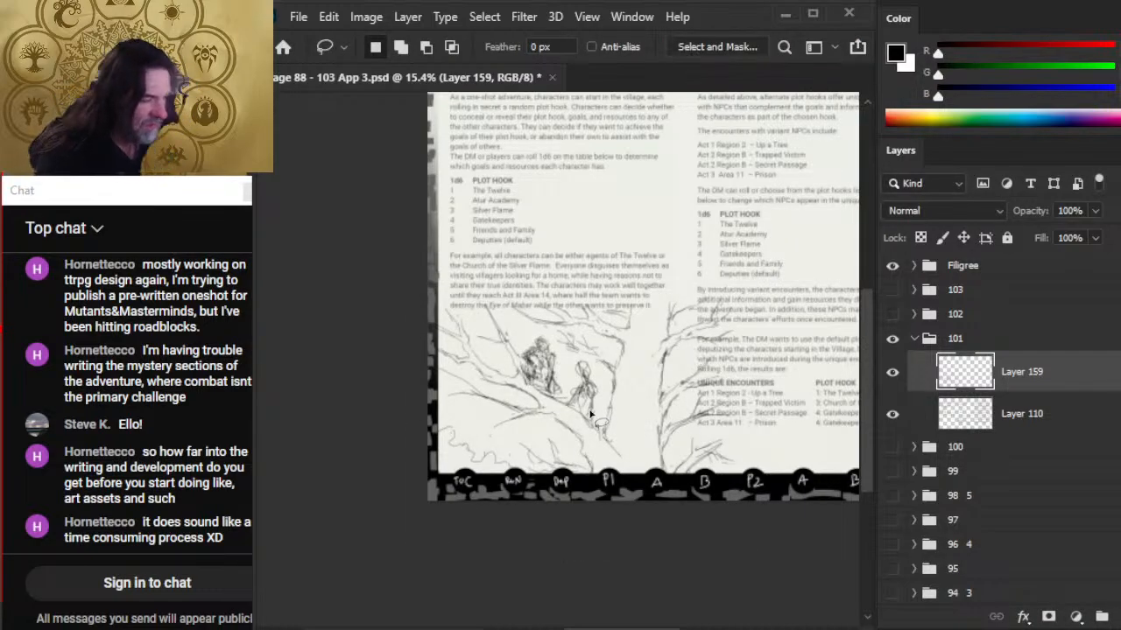
- Sketch a small shape in the gap at the base of the trunk and adjust its placement with a lasso selection
left_click_drag(631, 455, 547, 405)
key("e")
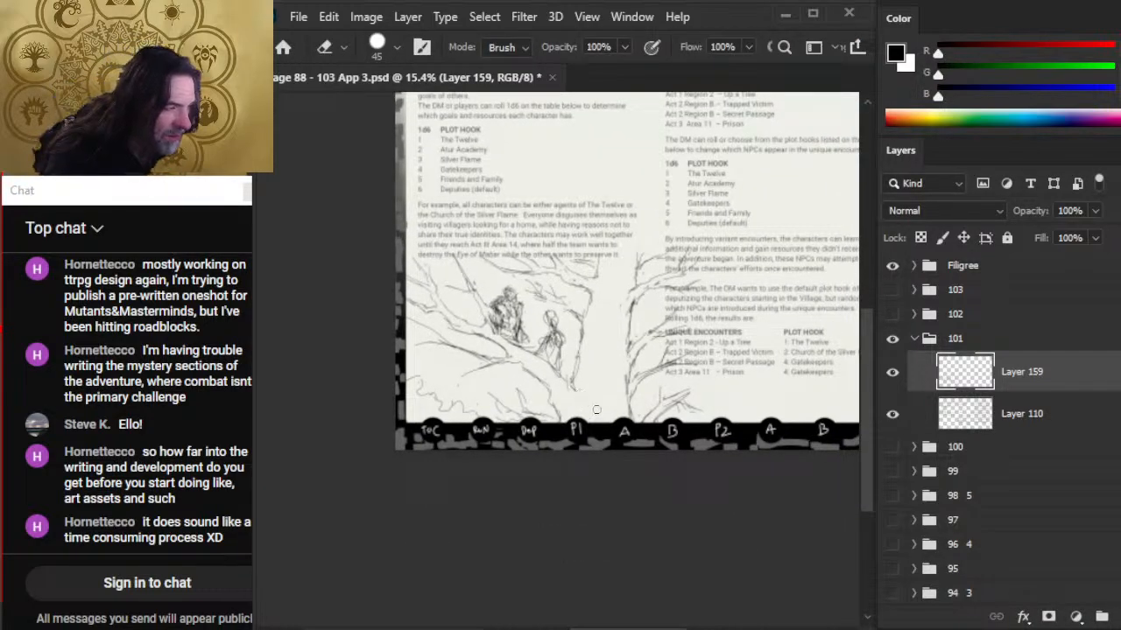
key("b")
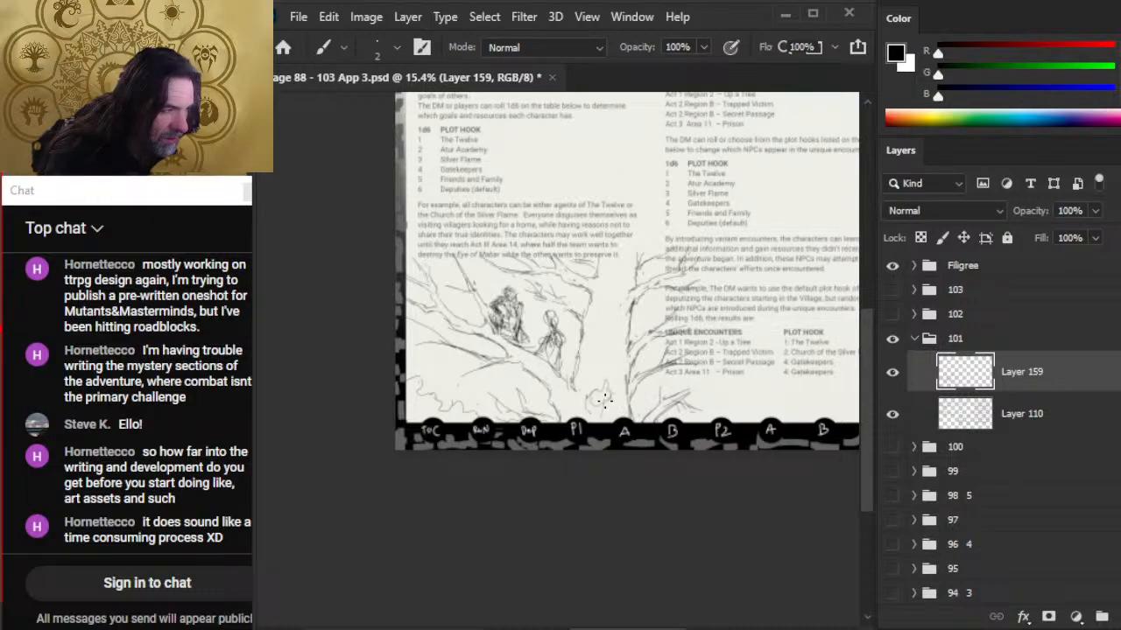
key("l")
mouse_move(618, 394)
left_mouse_down()
mouse_move(579, 392)
mouse_move(590, 419)
mouse_move(609, 378)
mouse_move(604, 411)
left_mouse_up()
key("v")
key("l")
- Refine the shape at the trunk's base by alternately erasing and redrawing lines out to the neighbouring branches
key("b")
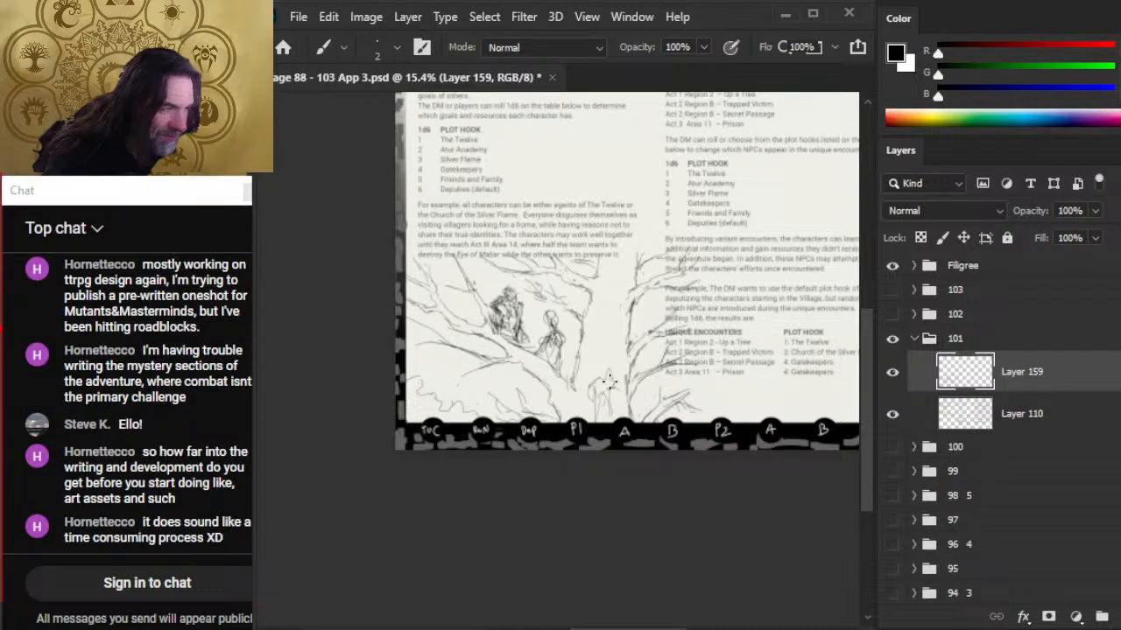
key("e")
key("b")
key("e")
key("b")
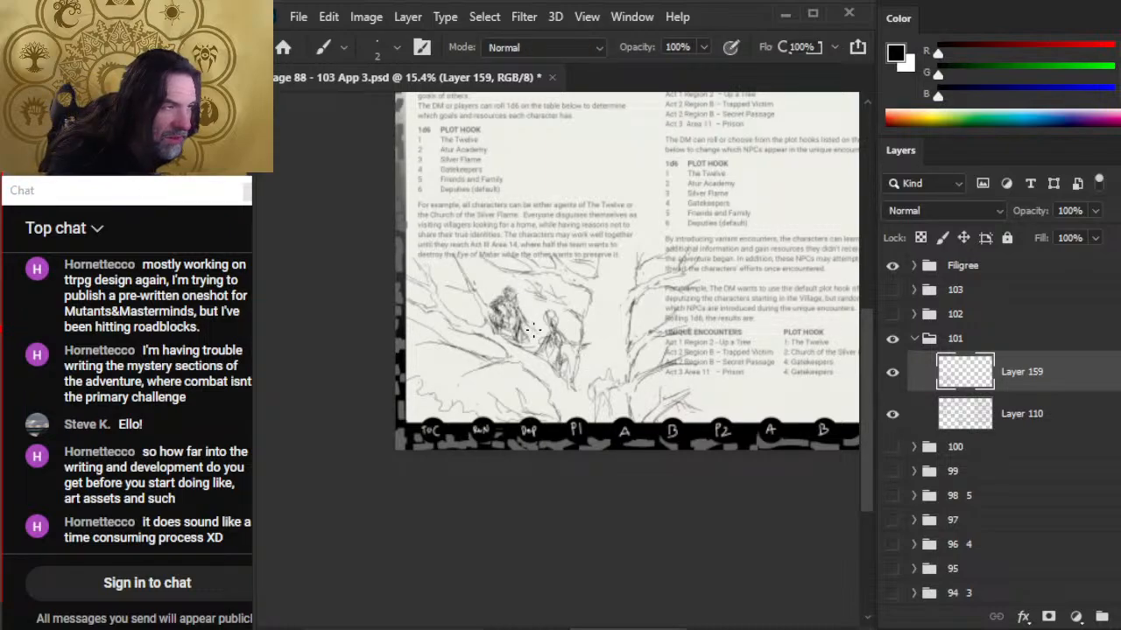
- Select the larger figure's head, shift it slightly, and erase leftover lines around it
left_click_drag(529, 322, 525, 304)
key("e")
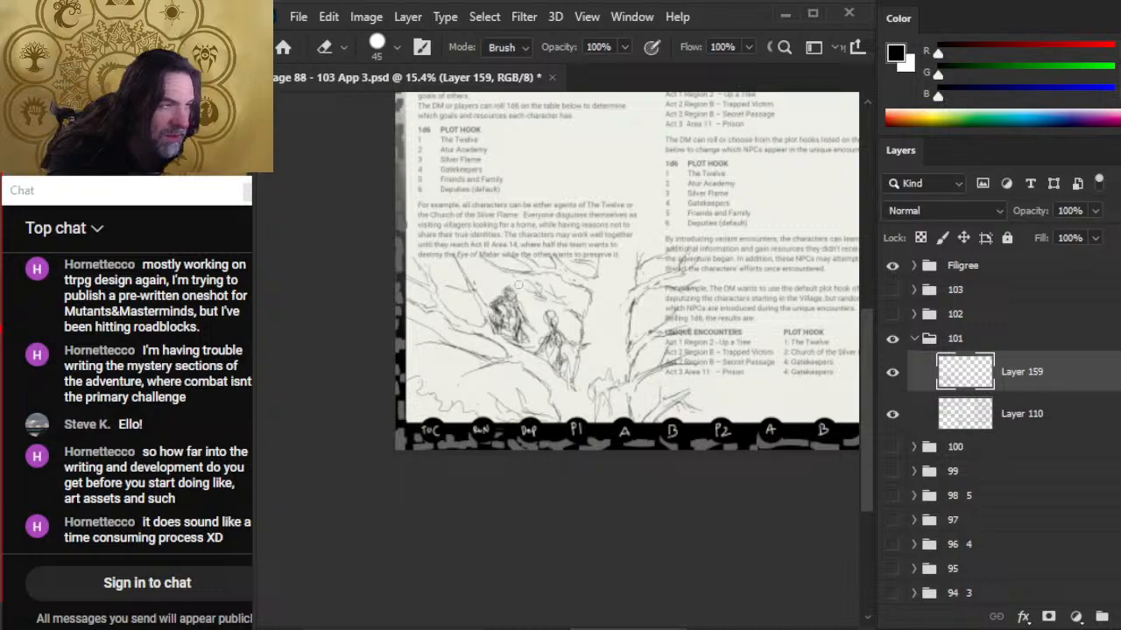
key("l")
key("v")
left_click_drag(515, 290, 512, 301)
key("e")
key("b")
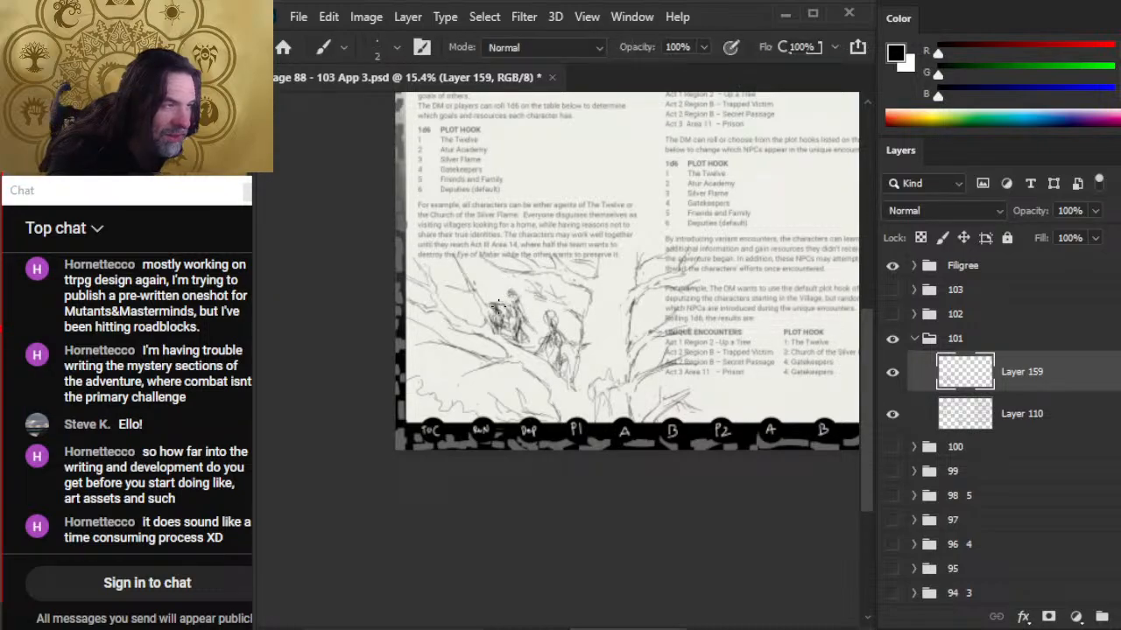
- Redraw the larger figure's shoulders and upper body beneath the repositioned head
mouse_move(514, 301)
left_mouse_down()
mouse_move(479, 296)
mouse_move(493, 314)
mouse_move(502, 308)
left_mouse_up()
key("e")
key("b")
key("e")
key("b")
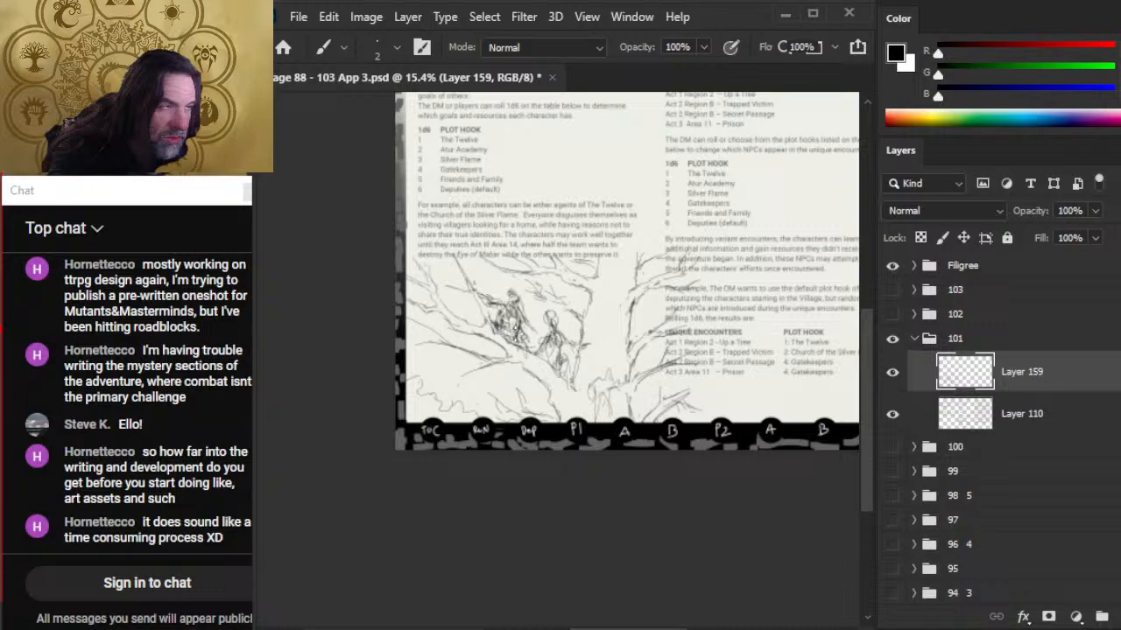
- Erase and redraw parts of the larger figure's torso and legs, cleaning up where they meet the branch
key("e")
left_click_drag(528, 343, 509, 319)
key("b")
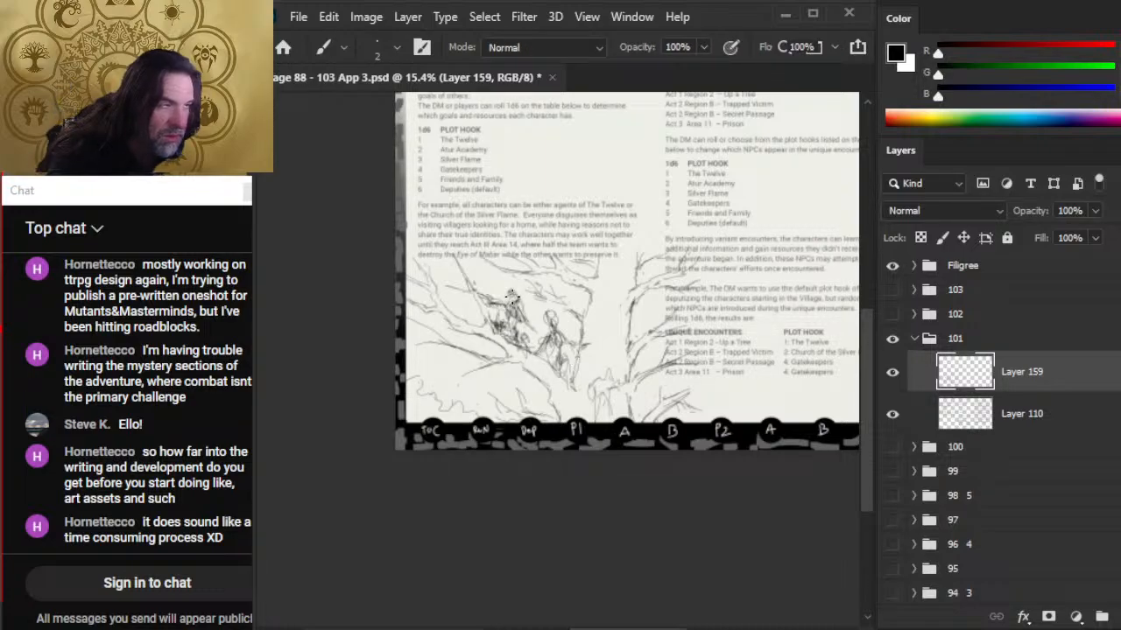
key("l")
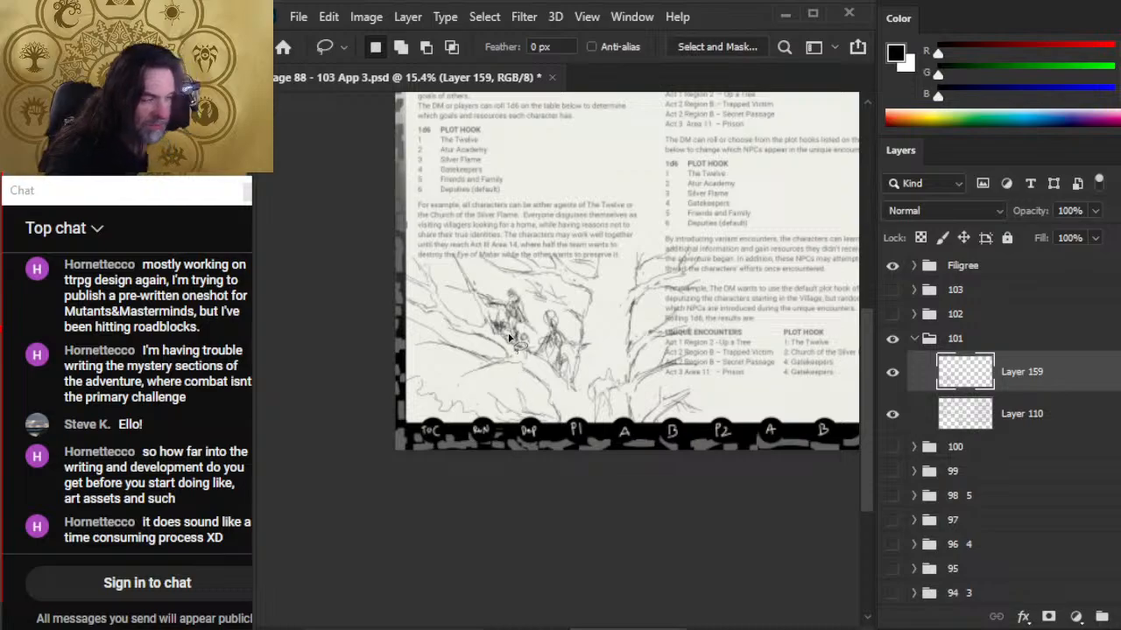
key("v")
key("e")
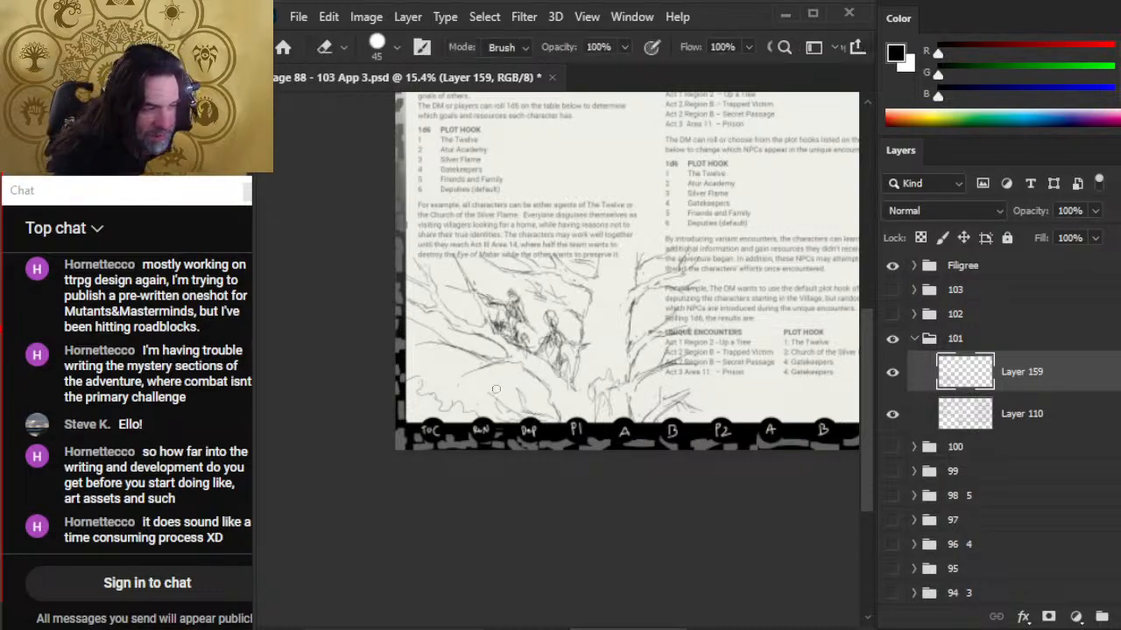
- Sketch long twigs from the lower trunk beneath the Unique Encounters table and extra lines on the upper branches
key("b")
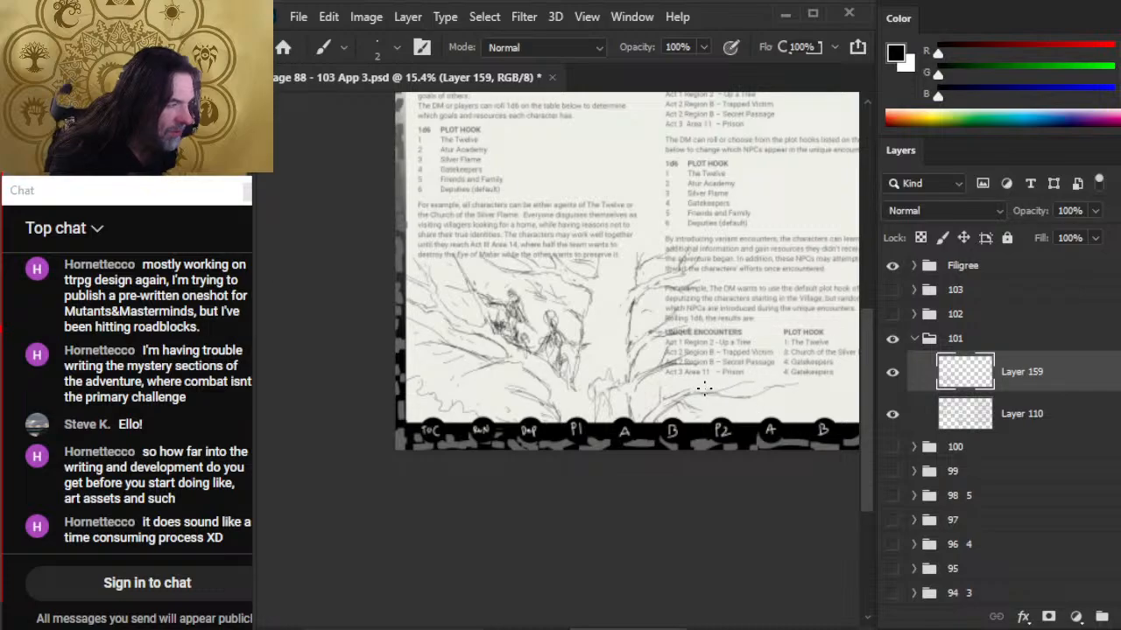
scroll(735, 420, "down", 1)
key("z")
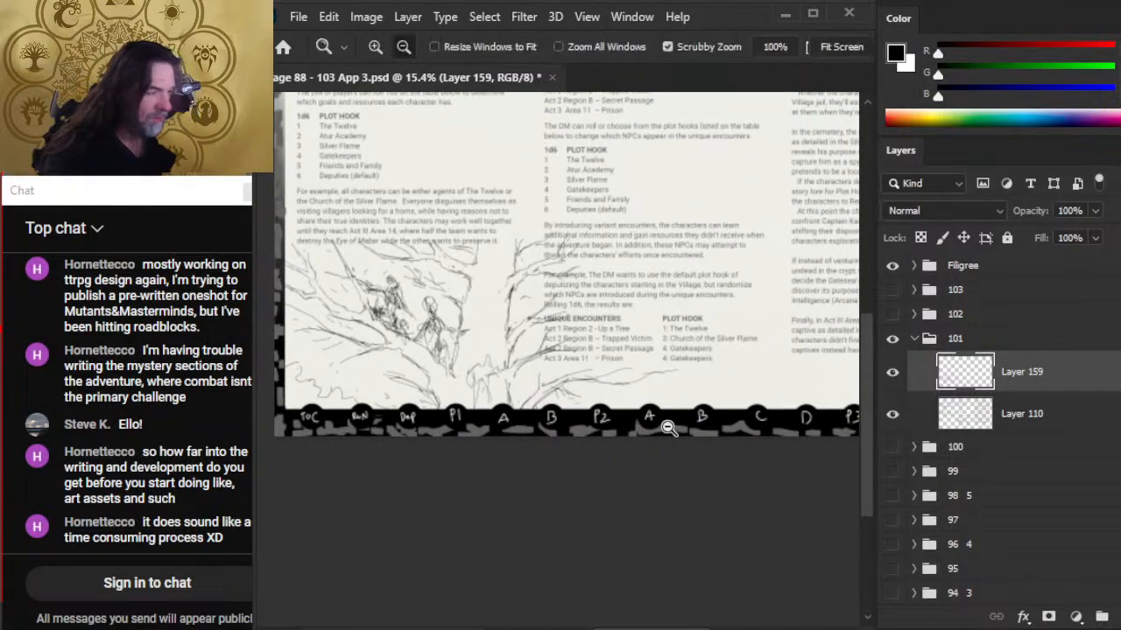
scroll(658, 465, "down", 3)
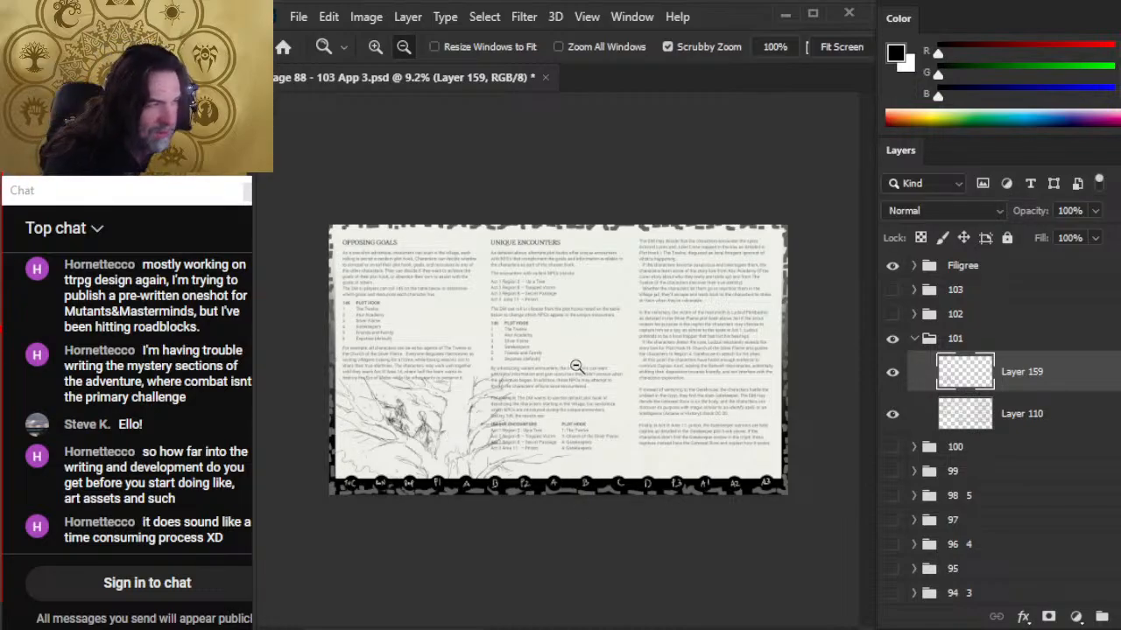
left_click_drag(575, 366, 540, 408)
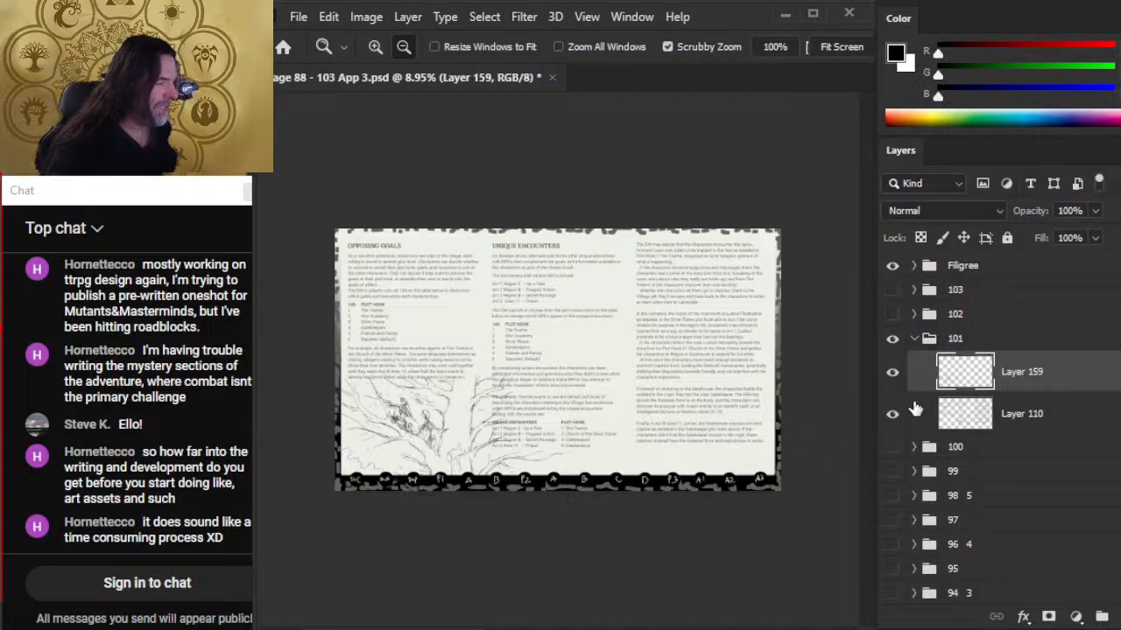
- Collapse and hide group 101, and view pages 102 and 103 in turn
left_click(915, 340)
left_click(892, 339)
left_click(892, 315)
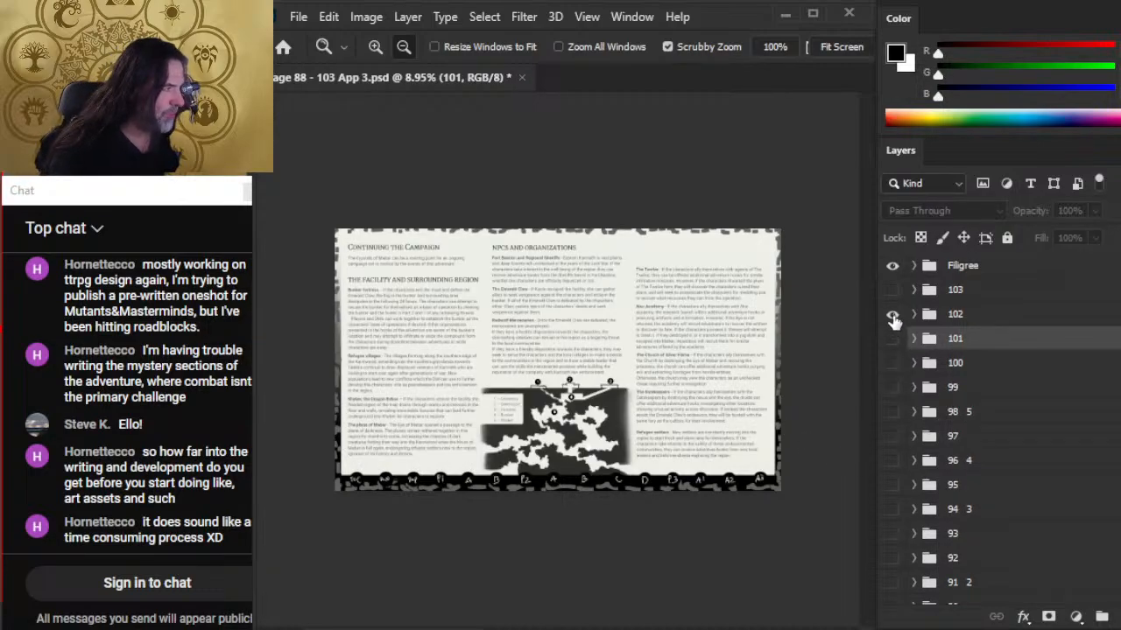
left_click(892, 315)
left_click(892, 291)
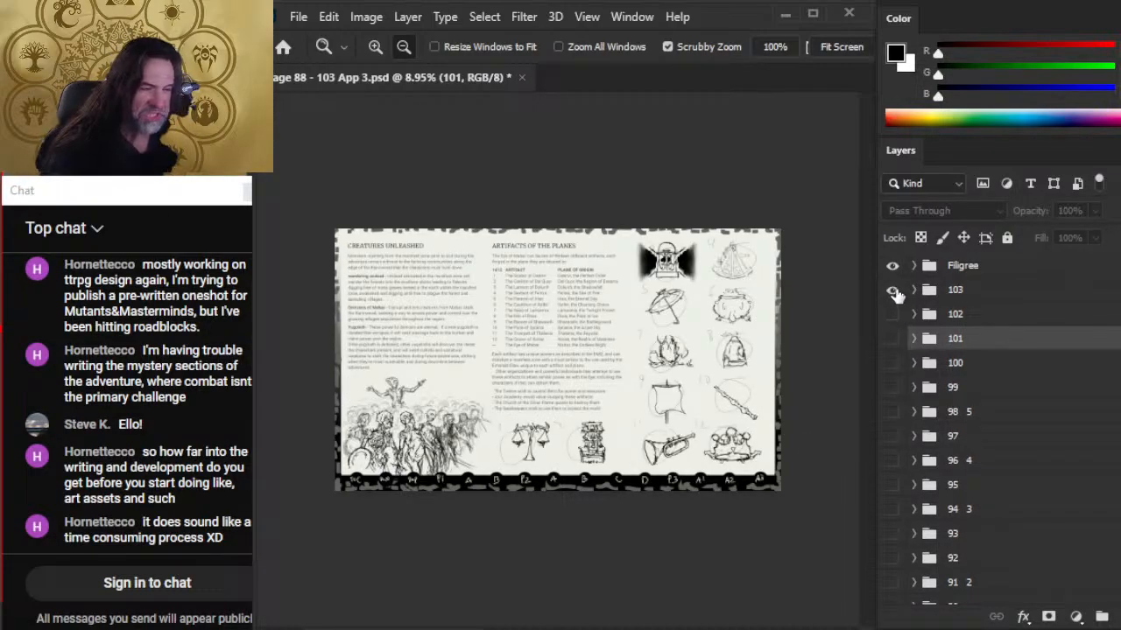
left_click(892, 291)
- Show page group 100, expand it and select Layer 109
left_click(892, 364)
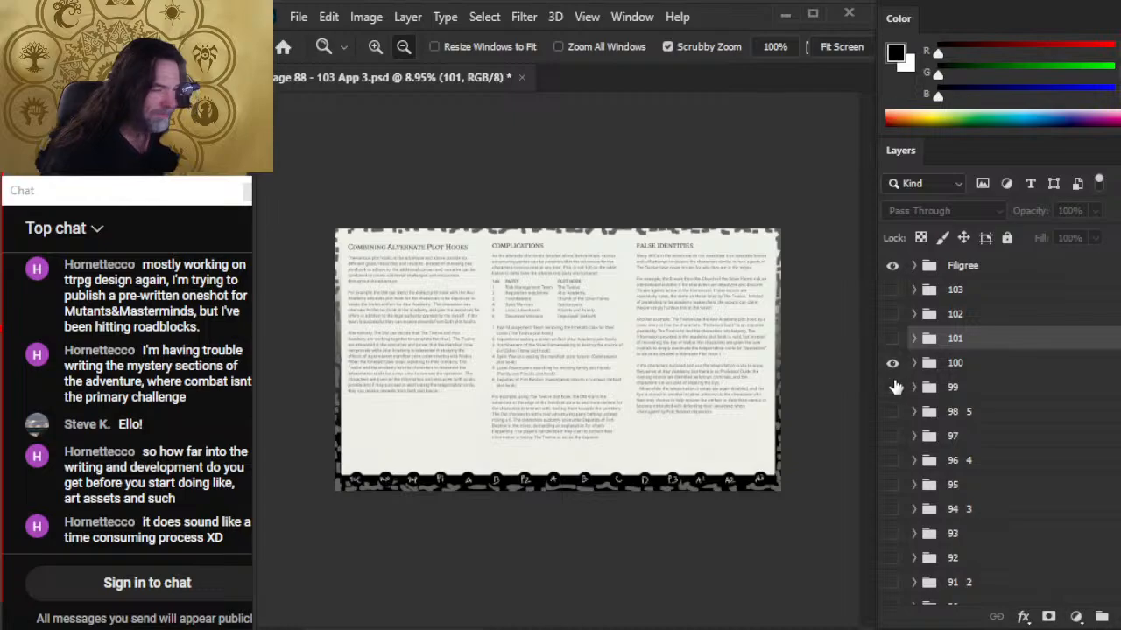
left_click(925, 367)
left_click(914, 362)
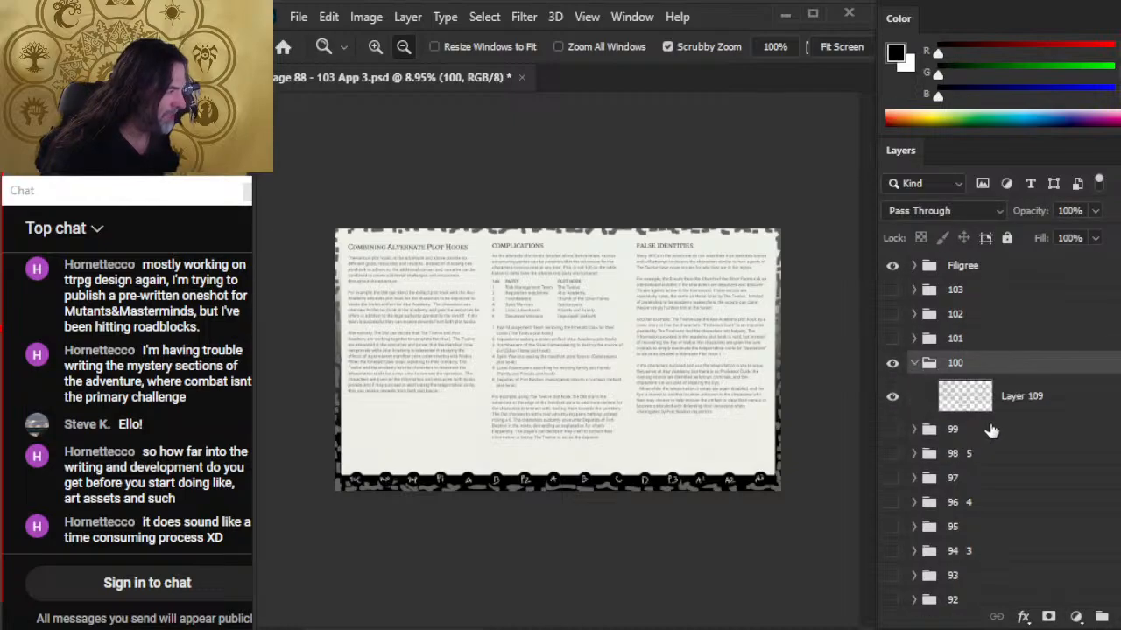
left_click(917, 412)
- Try lassoing the first column's last paragraph on page 100 and moving it down to the bottom of the page
left_click_drag(372, 309, 468, 405)
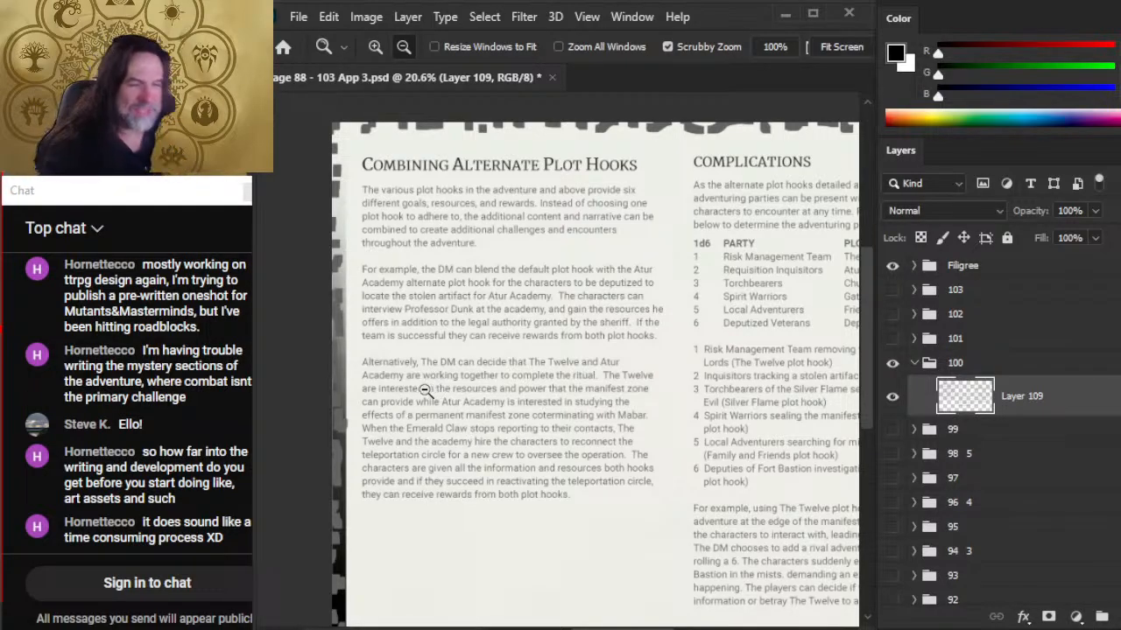
left_click(418, 352, "alt")
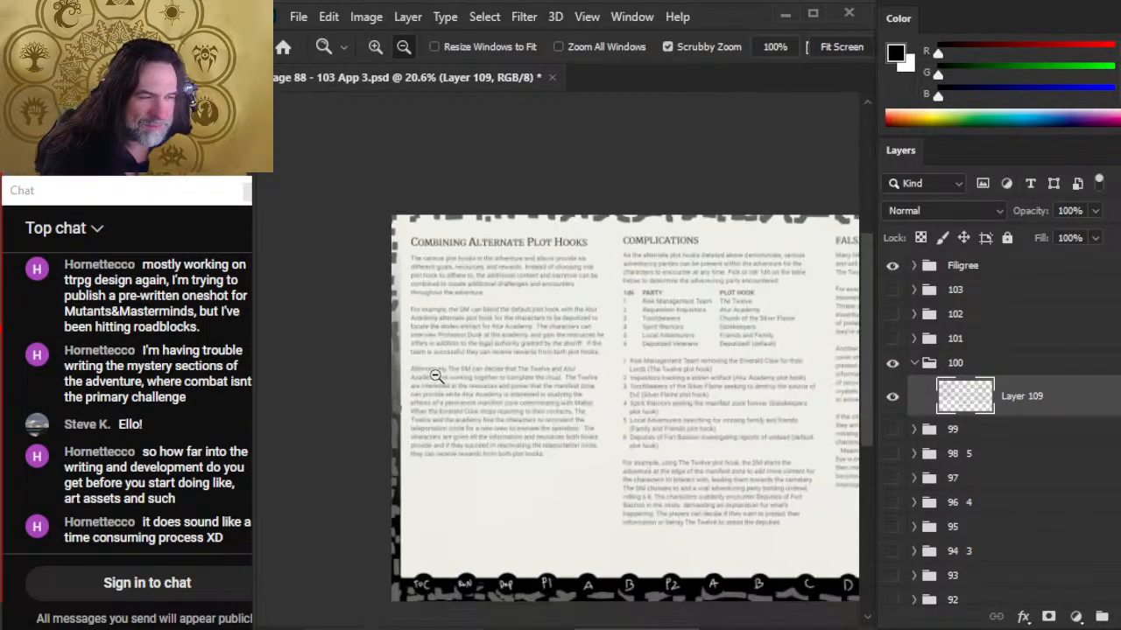
key("l")
key("z")
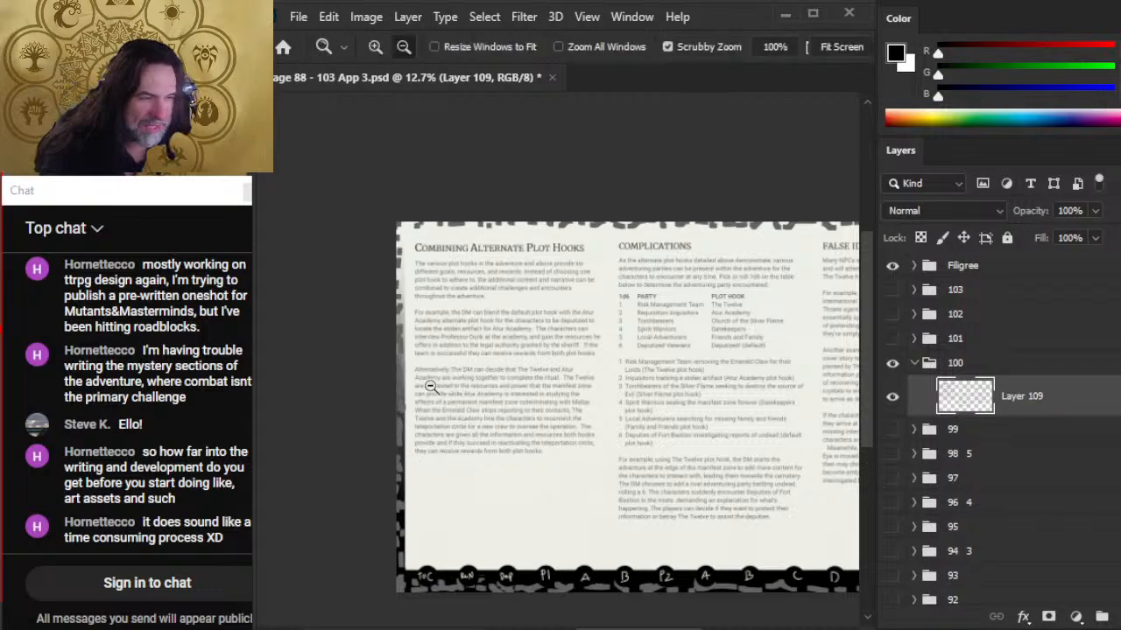
mouse_move(442, 361)
left_mouse_down()
mouse_move(384, 429)
mouse_move(438, 523)
mouse_move(665, 529)
left_mouse_up()
key("l")
mouse_move(696, 359)
left_mouse_down()
mouse_move(541, 337)
mouse_move(455, 340)
left_mouse_up()
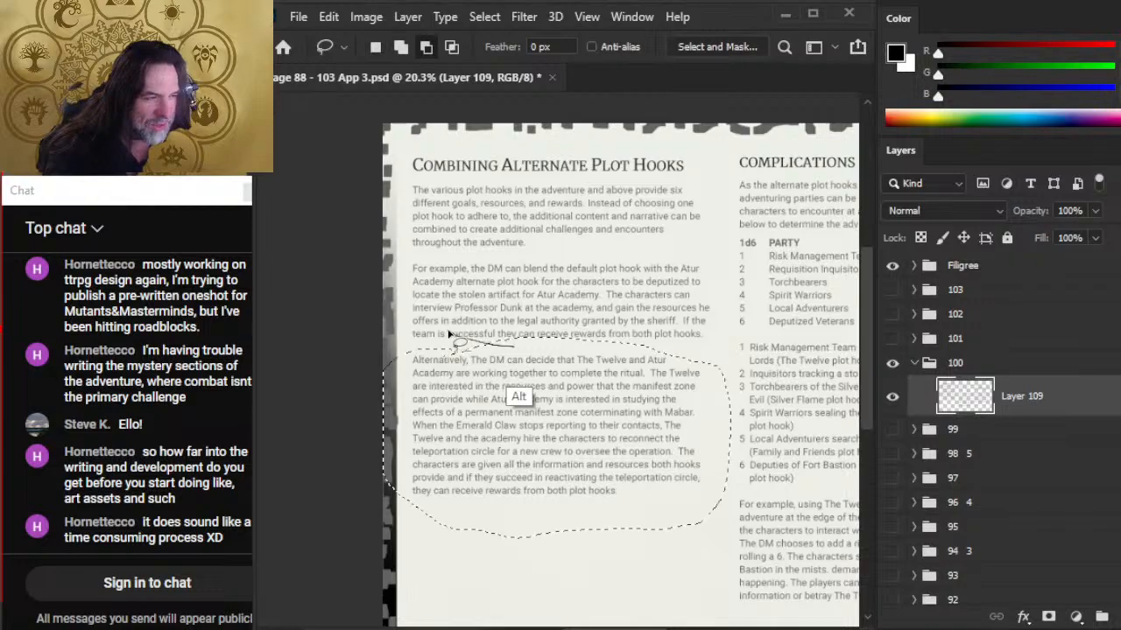
key("z")
left_click_drag(640, 440, 565, 420)
key("v")
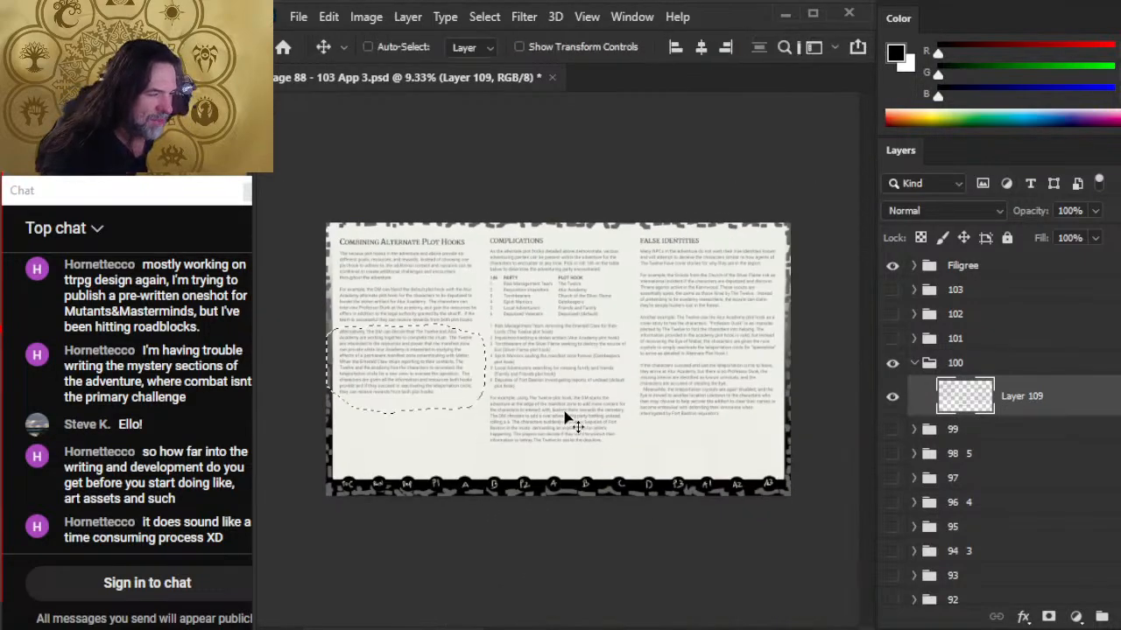
left_click_drag(410, 371, 405, 440)
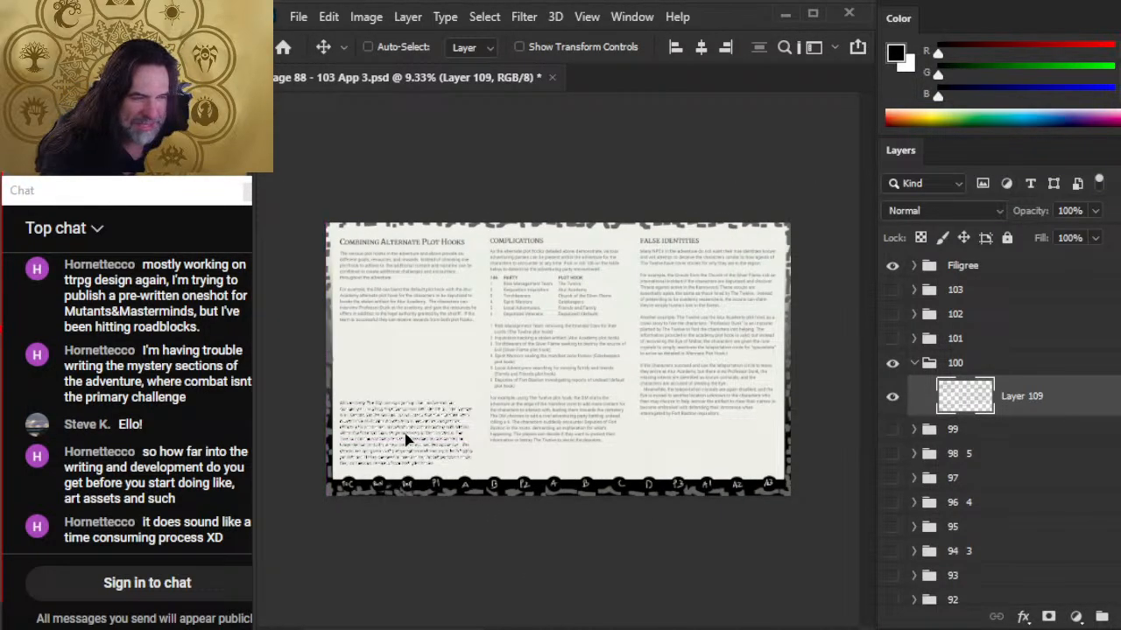
- Inspect the gap in the first column and undo the paragraph move
key("z")
left_click(376, 355, "alt")
key("l")
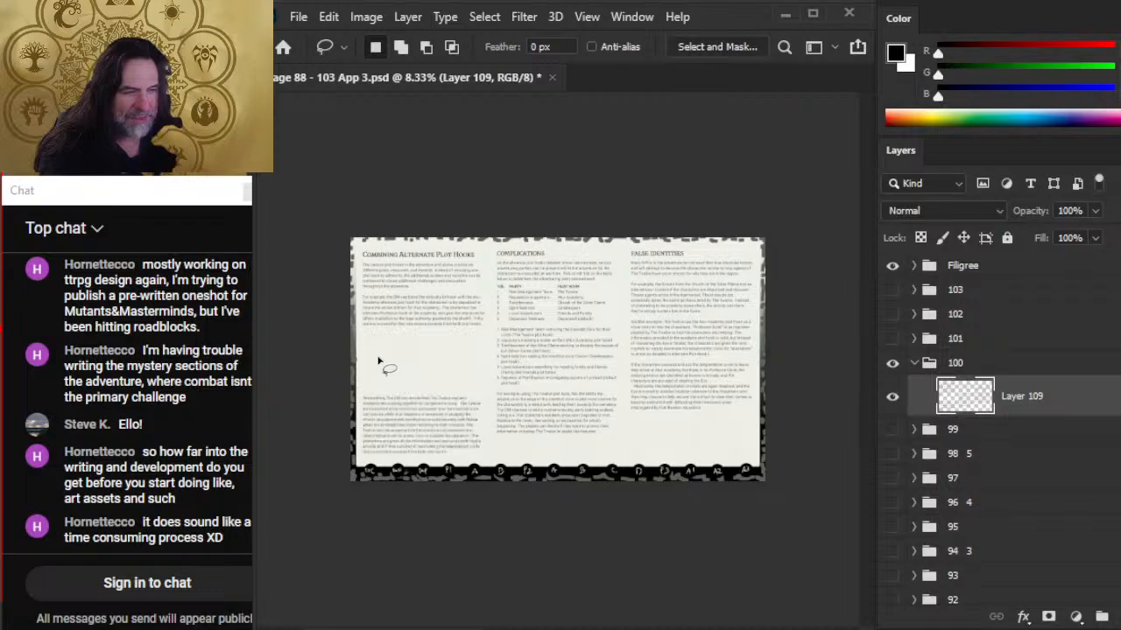
key("z")
mouse_move(379, 352)
left_mouse_down()
mouse_move(408, 350)
mouse_move(429, 285)
left_mouse_up()
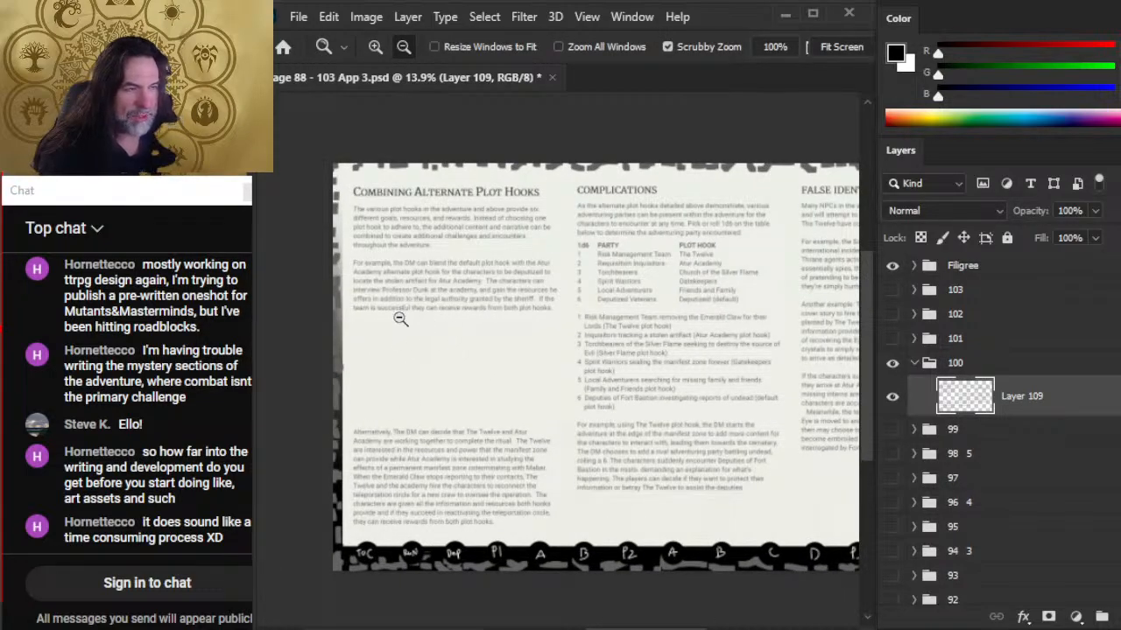
key("ctrl+z")
- Examine the text columns on page 100, from False Identities back to Combining Alternate Plot Hooks, for room to place art
key("l")
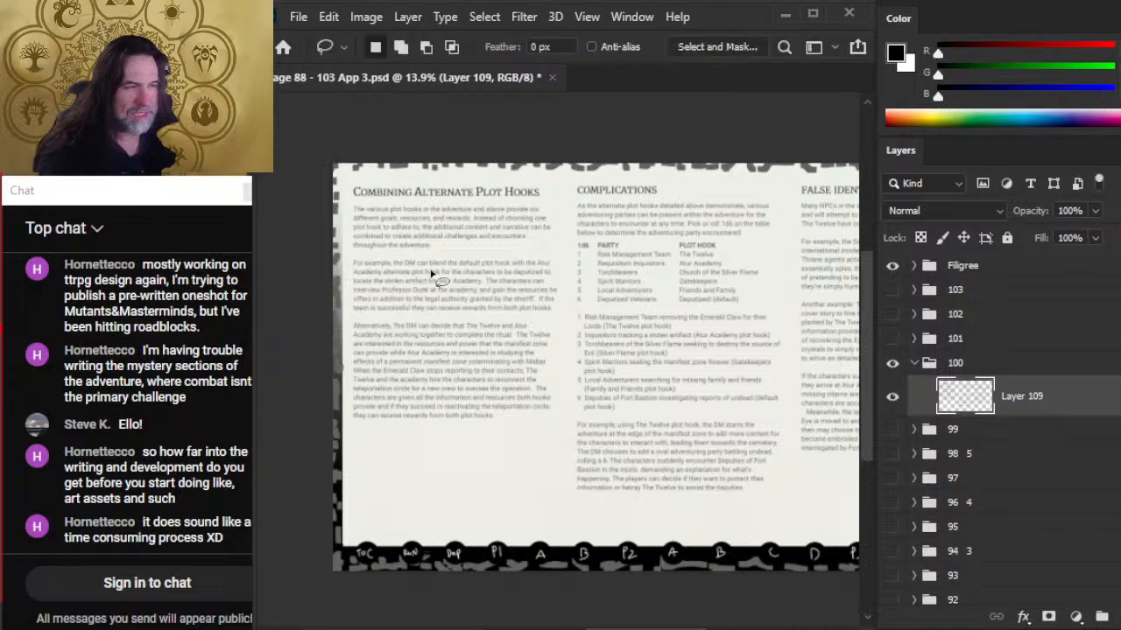
left_click_drag(616, 366, 506, 297)
left_click_drag(679, 332, 444, 333)
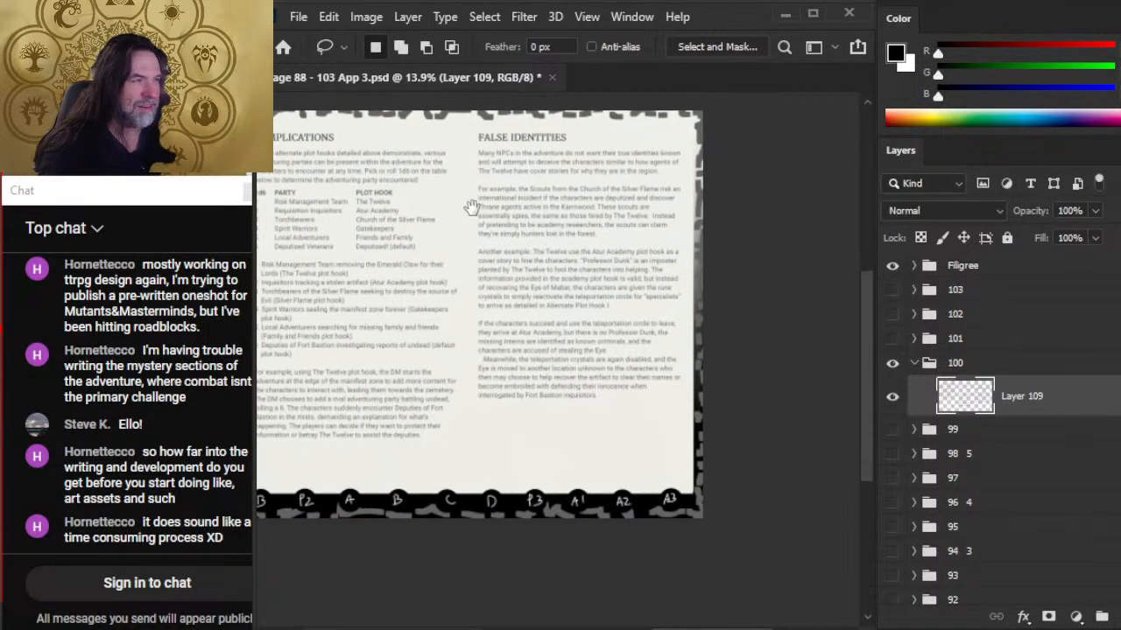
key("ctrl+space")
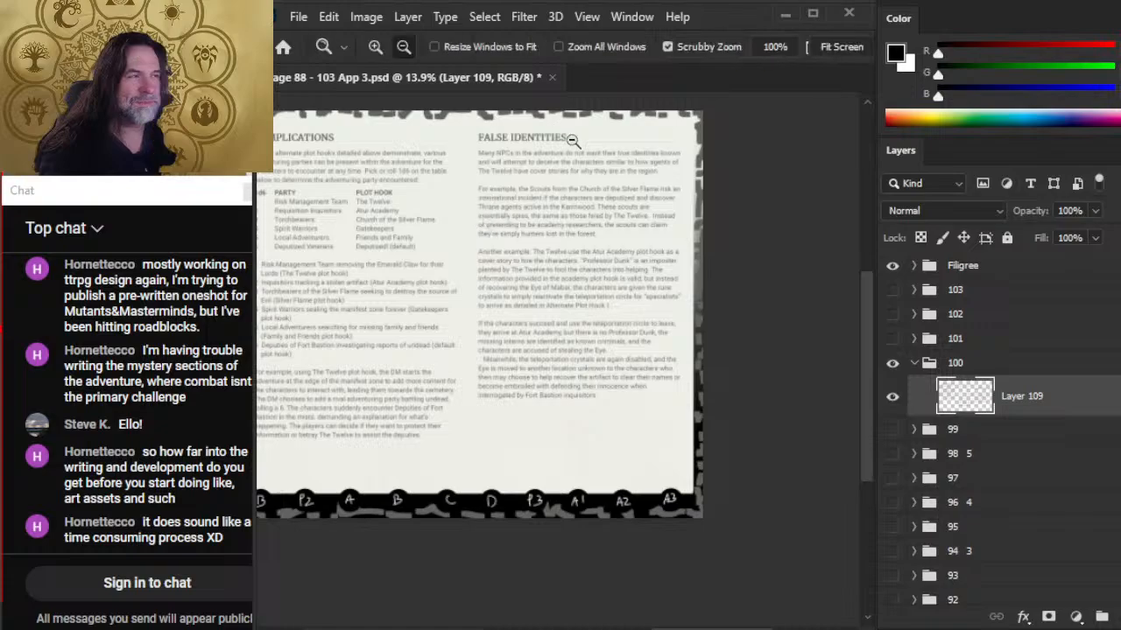
mouse_move(572, 142)
left_mouse_down()
mouse_move(660, 175)
mouse_move(565, 182)
left_mouse_up()
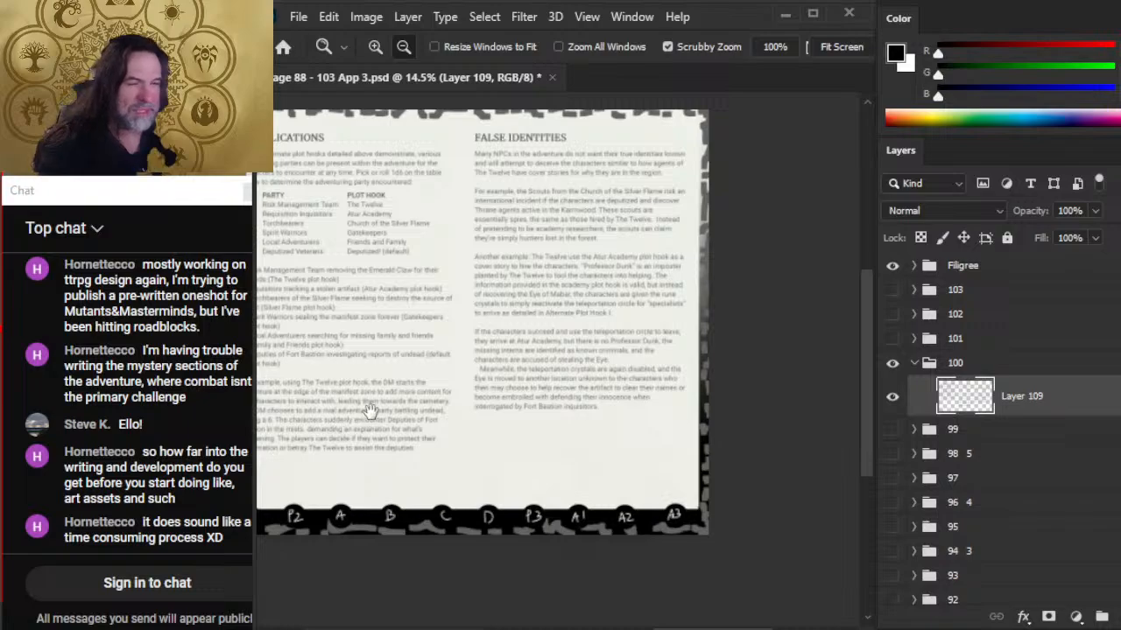
left_click_drag(370, 412, 602, 430)
left_click_drag(274, 327, 465, 388)
left_click_drag(426, 350, 467, 507)
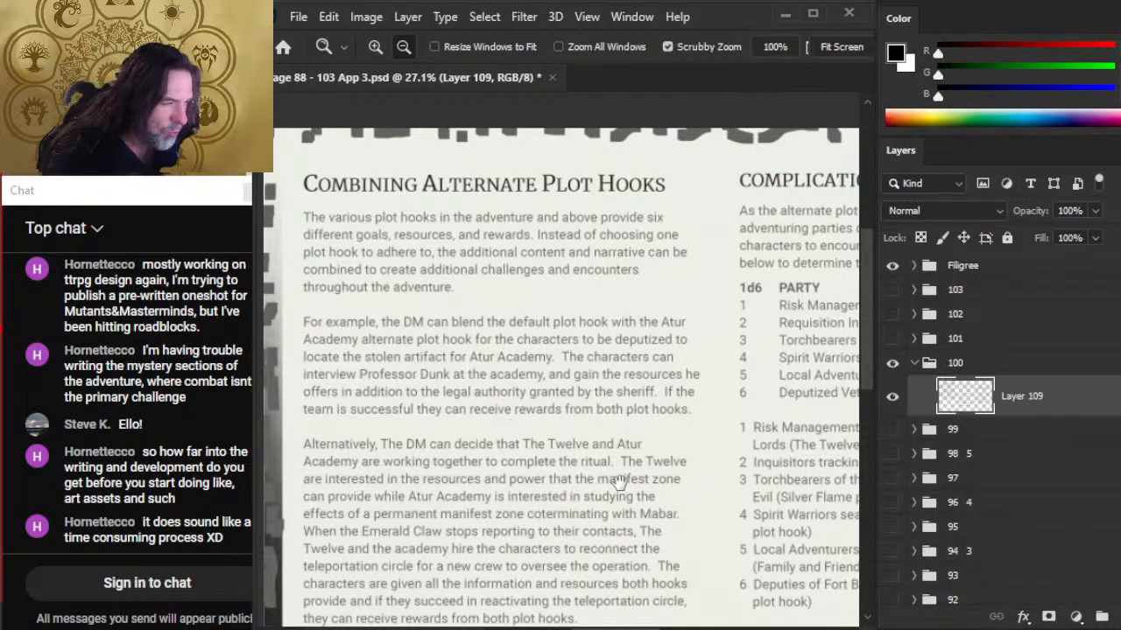
left_click_drag(567, 433, 625, 281)
left_click_drag(655, 378, 621, 379)
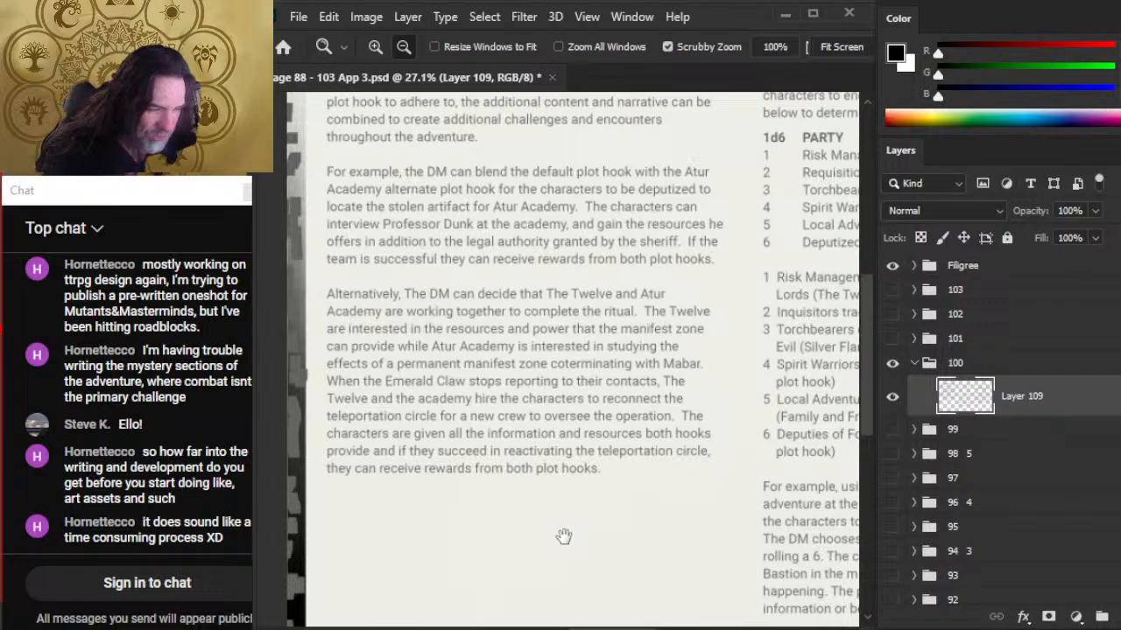
left_click_drag(685, 504, 603, 510)
left_click_drag(662, 444, 555, 368)
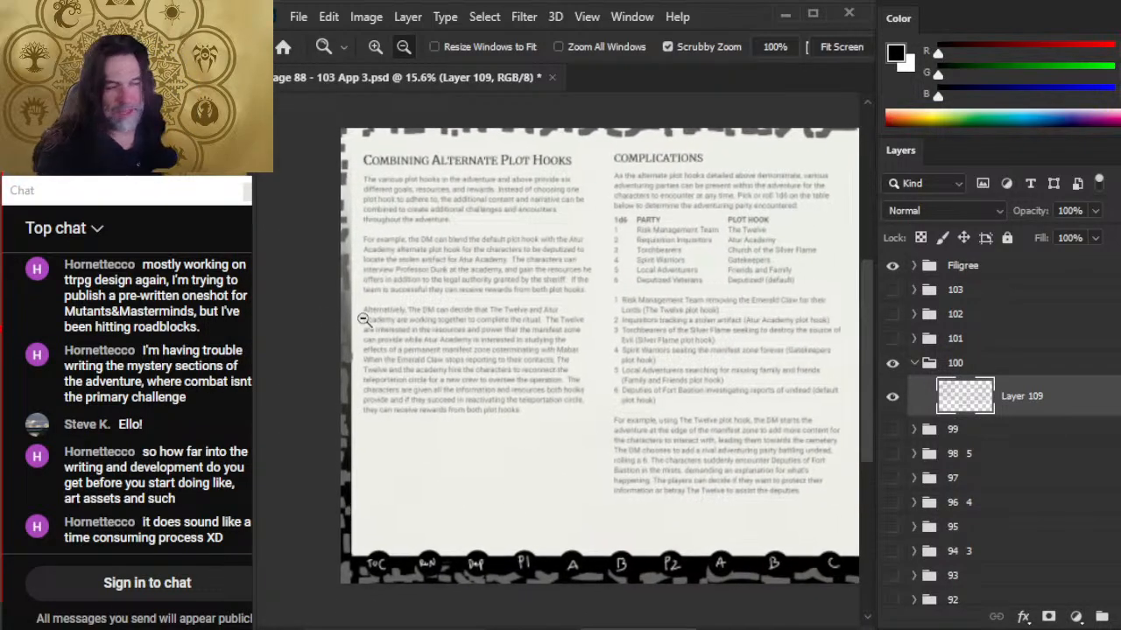
- Lasso the first column's last paragraph on page 100, move it down to the bottom of the page and deselect it
key("l")
left_click_drag(342, 312, 455, 443)
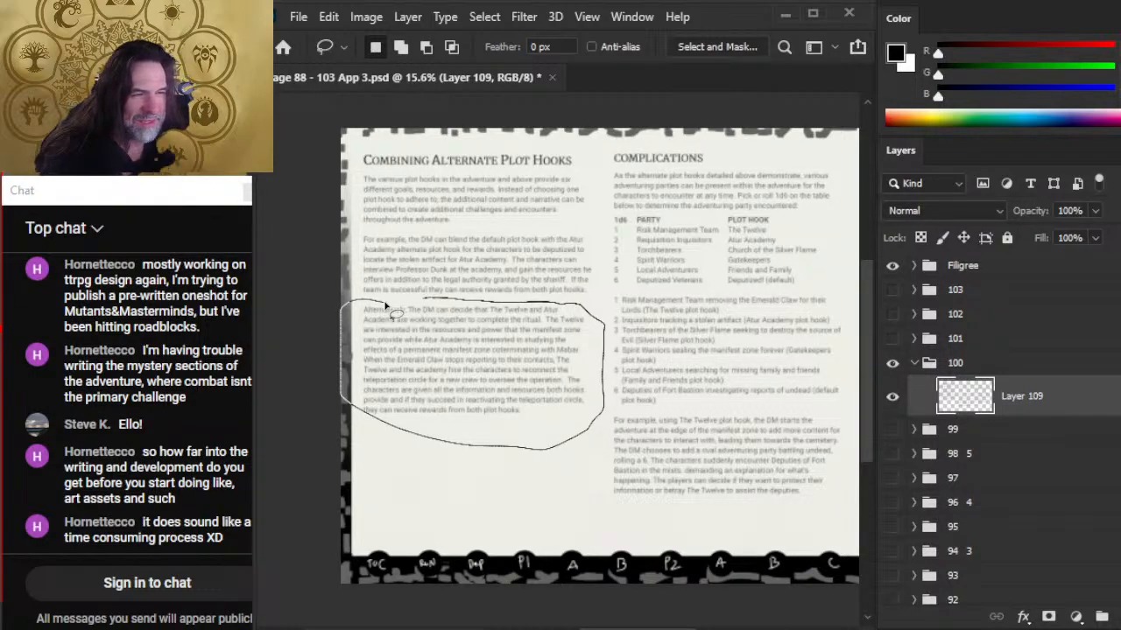
left_click_drag(385, 304, 385, 306)
key("v")
mouse_move(477, 370)
left_mouse_down()
mouse_move(473, 486)
mouse_move(507, 505)
left_mouse_up()
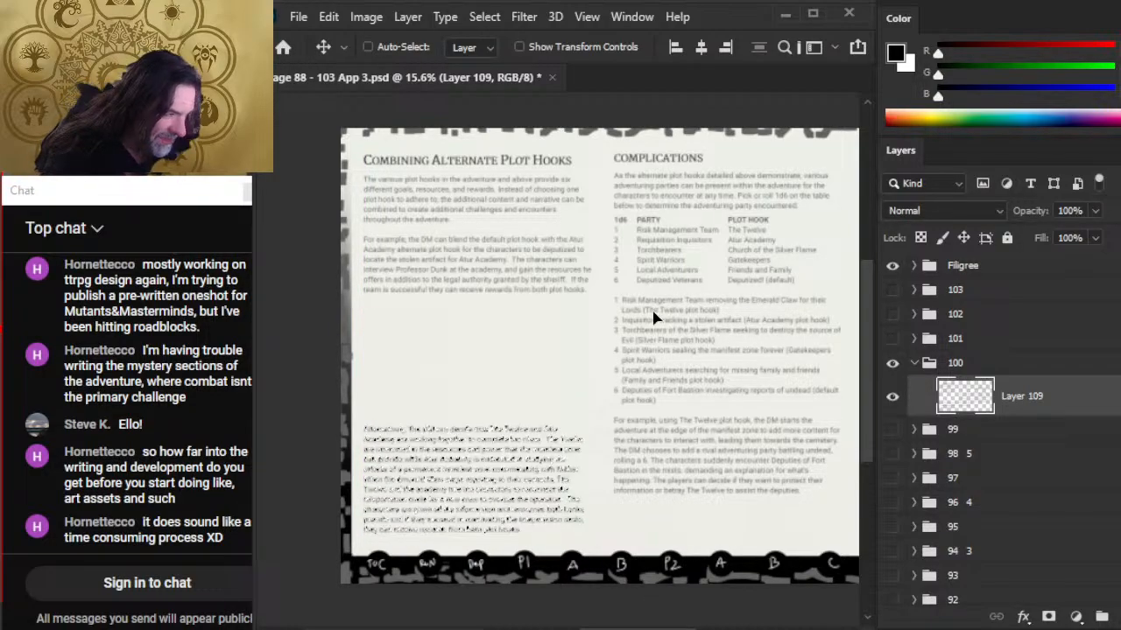
key("l")
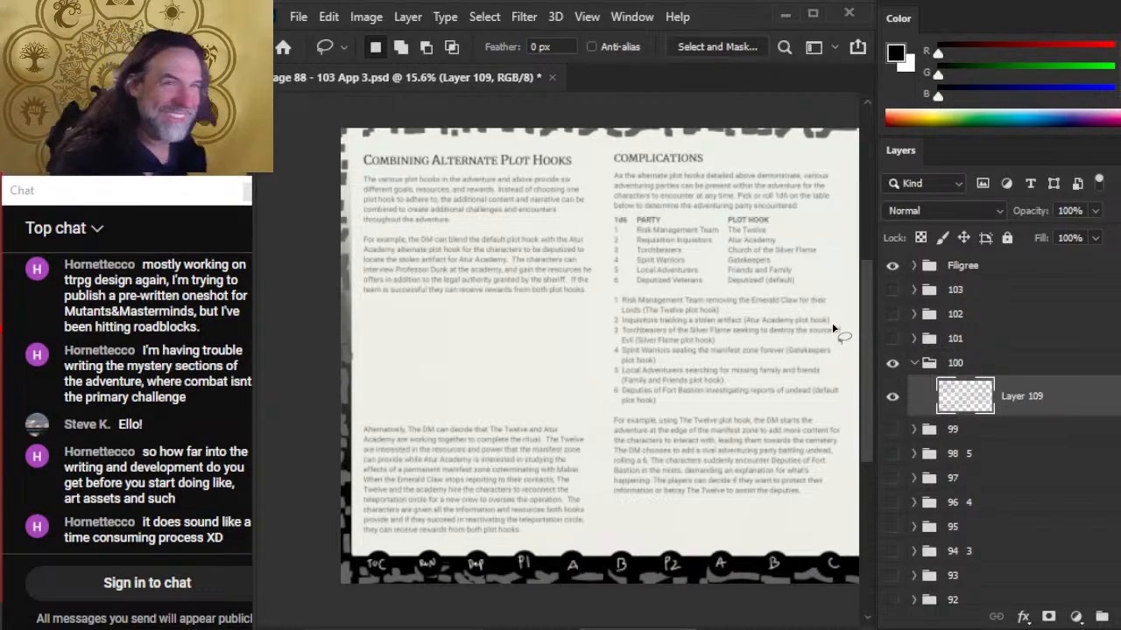
- Add a new layer above Layer 109 and roughly sketch a figure's head and torso mid-gap in the first column
key("z")
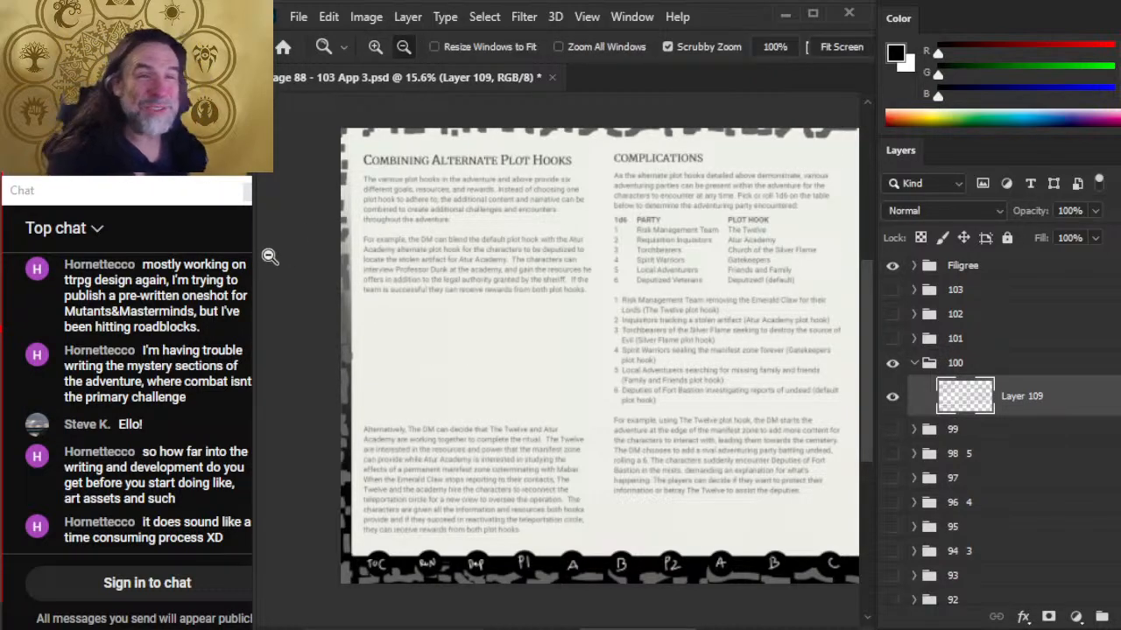
left_click_drag(411, 290, 439, 308)
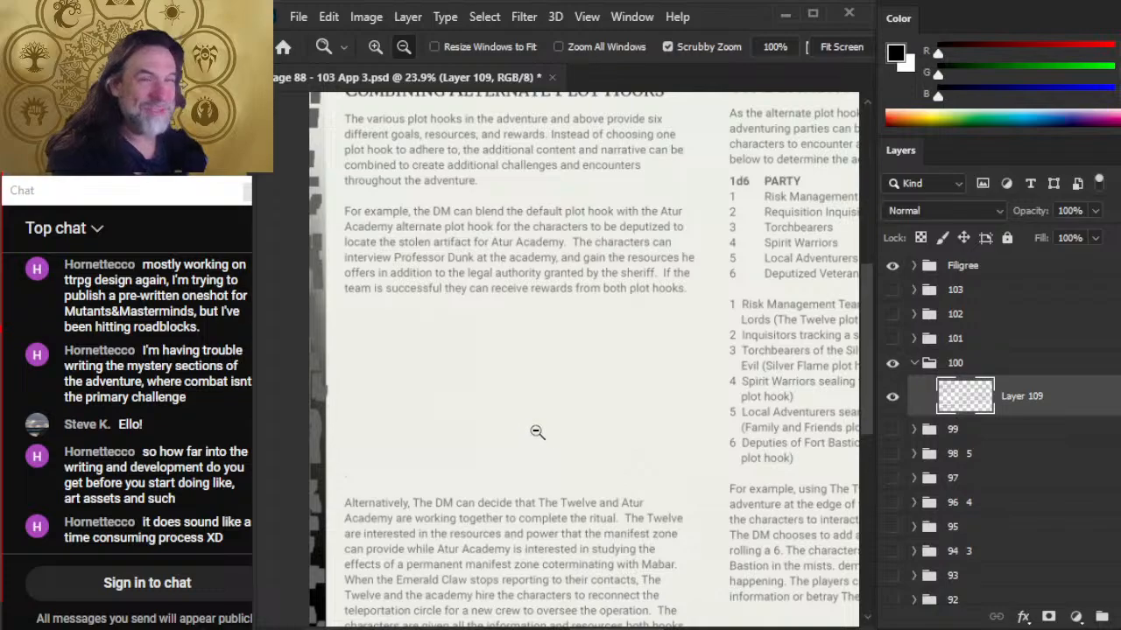
left_click_drag(561, 453, 546, 379)
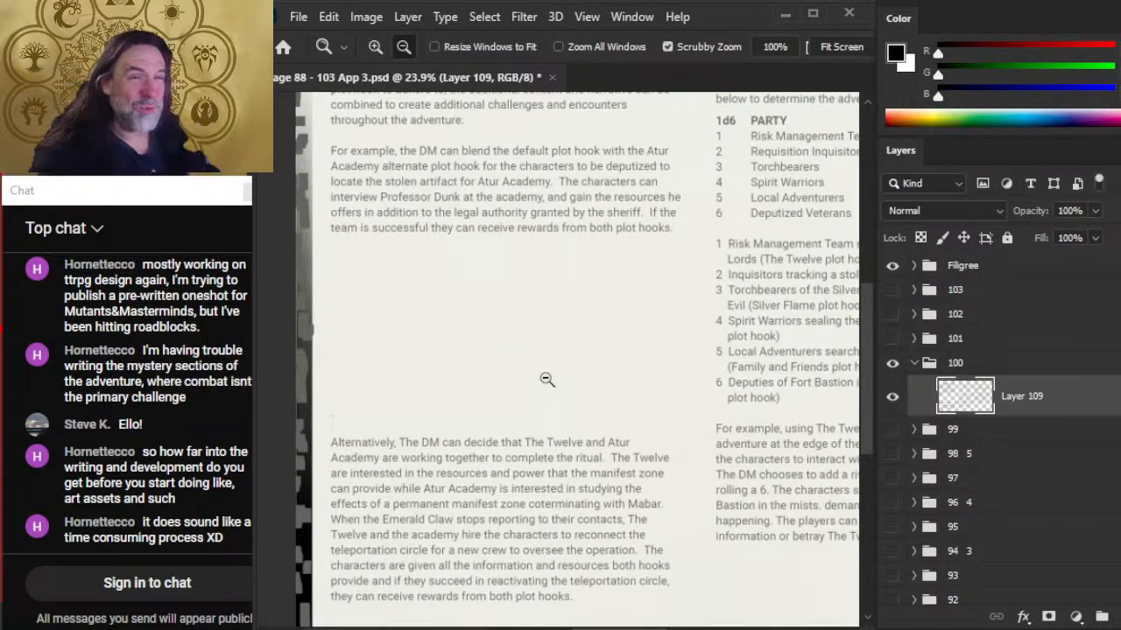
key("b")
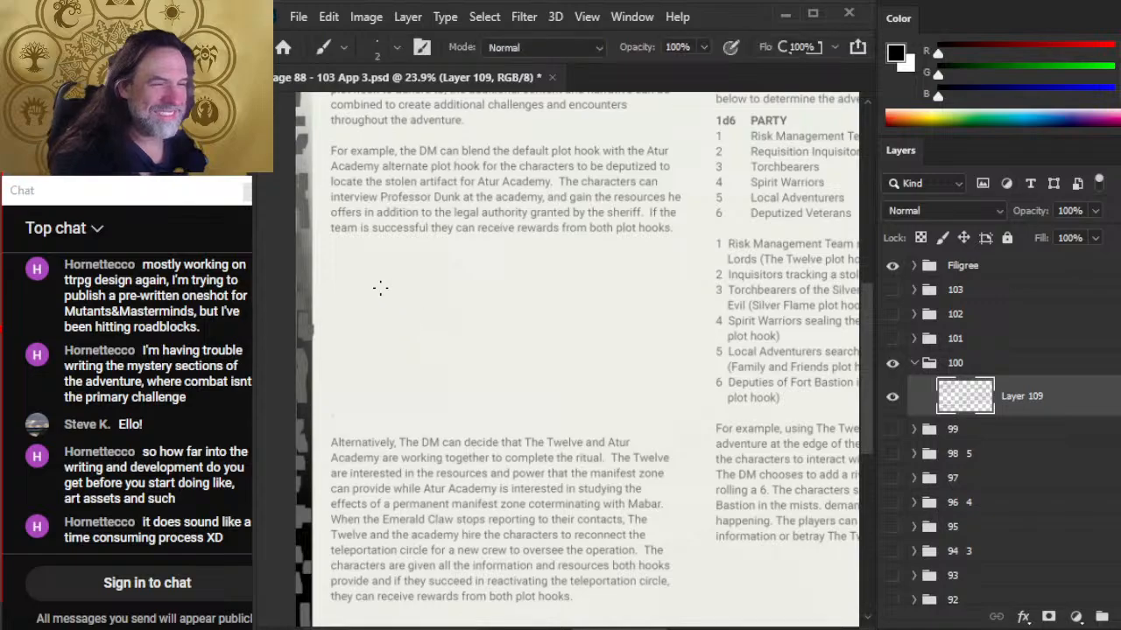
key("ctrl+shift+alt+n")
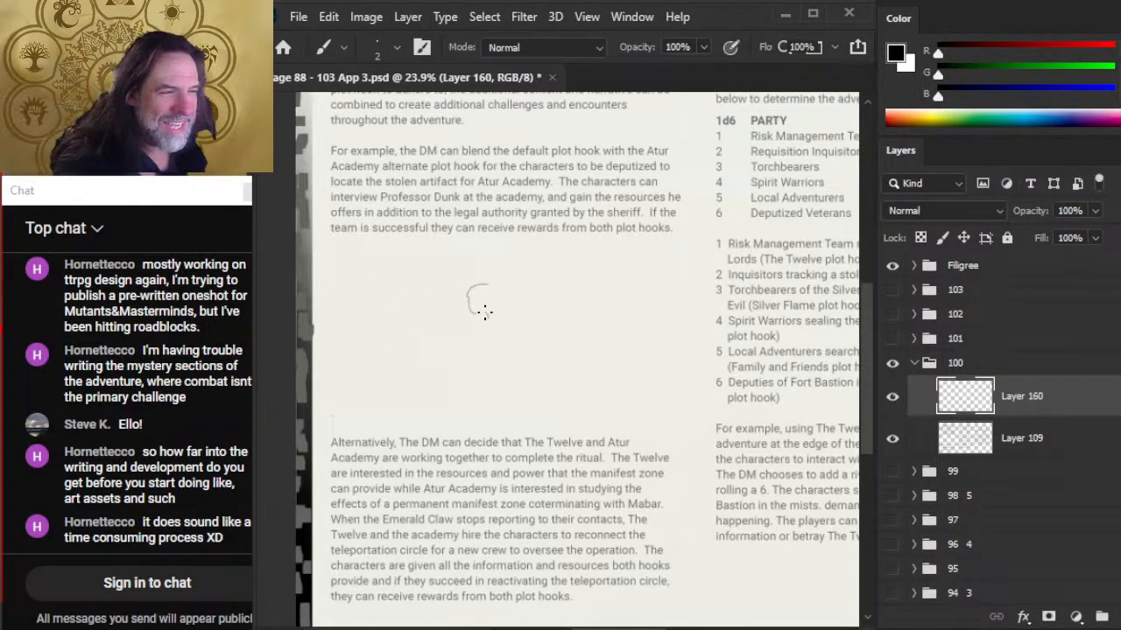
mouse_move(484, 313)
left_mouse_down()
mouse_move(473, 289)
mouse_move(494, 320)
mouse_move(488, 285)
mouse_move(512, 290)
mouse_move(523, 330)
left_mouse_up()
mouse_move(490, 295)
left_mouse_down()
mouse_move(480, 289)
mouse_move(496, 321)
mouse_move(479, 336)
mouse_move(502, 357)
mouse_move(526, 340)
mouse_move(492, 259)
left_mouse_up()
mouse_move(466, 324)
left_mouse_down()
mouse_move(475, 322)
mouse_move(451, 326)
left_mouse_up()
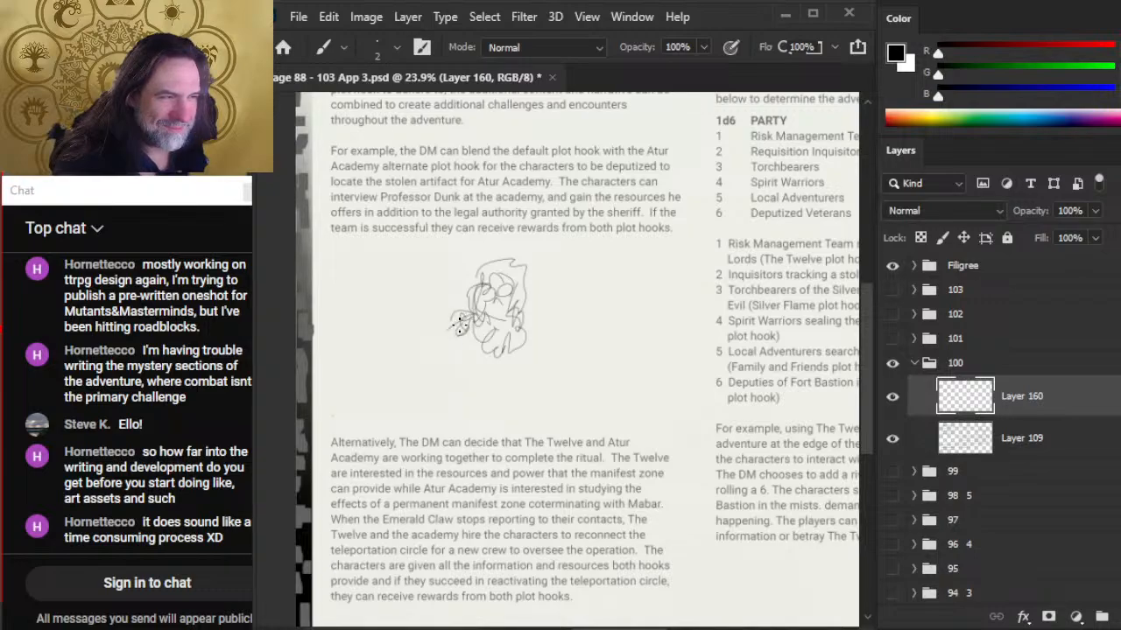
- Sketch a second rough figure with long hair and a wide scribbled lower body at the gap's left end
mouse_move(356, 268)
left_mouse_down()
mouse_move(399, 271)
mouse_move(350, 275)
mouse_move(370, 314)
mouse_move(374, 275)
mouse_move(388, 295)
mouse_move(399, 269)
mouse_move(378, 307)
mouse_move(376, 299)
mouse_move(395, 288)
mouse_move(385, 293)
mouse_move(395, 314)
mouse_move(378, 317)
mouse_move(368, 347)
mouse_move(387, 326)
mouse_move(363, 342)
mouse_move(357, 310)
mouse_move(333, 346)
left_mouse_up()
key("e")
key("b")
key("e")
key("b")
left_click_drag(352, 326, 314, 370)
mouse_move(389, 324)
left_mouse_down()
mouse_move(408, 369)
mouse_move(323, 358)
mouse_move(413, 370)
mouse_move(326, 342)
mouse_move(343, 376)
mouse_move(420, 357)
mouse_move(365, 357)
mouse_move(400, 362)
left_mouse_up()
left_click_drag(371, 353, 355, 381)
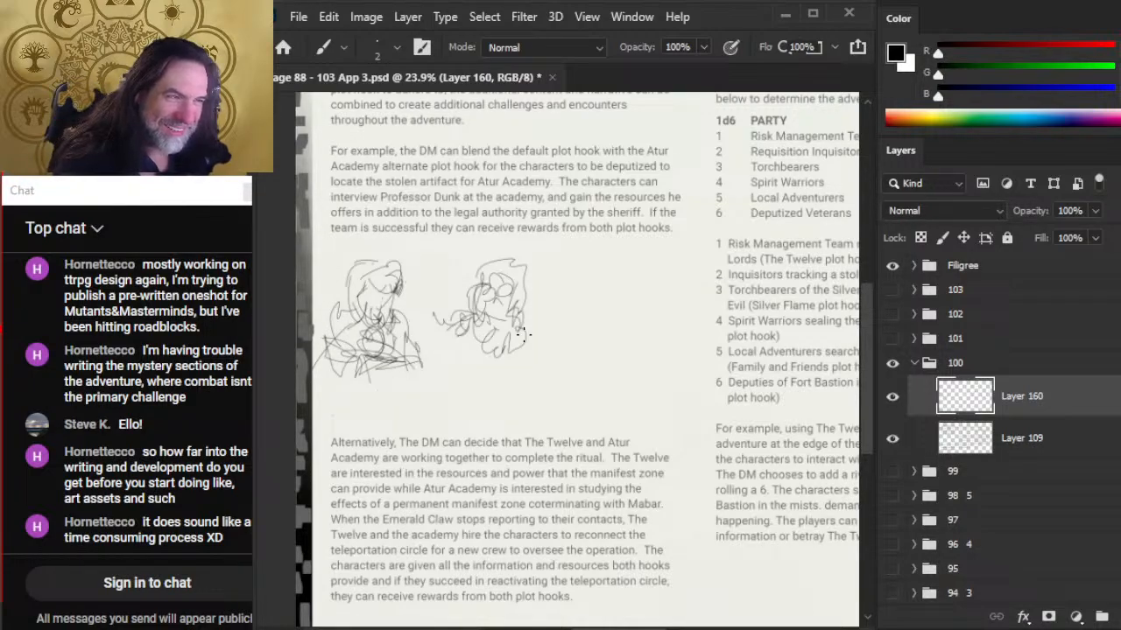
- Sketch a third, round-headed figure at the gap's right end and extend the middle figure's arm and base line
mouse_move(639, 286)
left_mouse_down()
mouse_move(617, 306)
mouse_move(642, 291)
mouse_move(650, 320)
mouse_move(613, 289)
mouse_move(655, 278)
mouse_move(597, 297)
mouse_move(642, 306)
mouse_move(663, 296)
mouse_move(636, 350)
mouse_move(583, 339)
mouse_move(618, 362)
left_mouse_up()
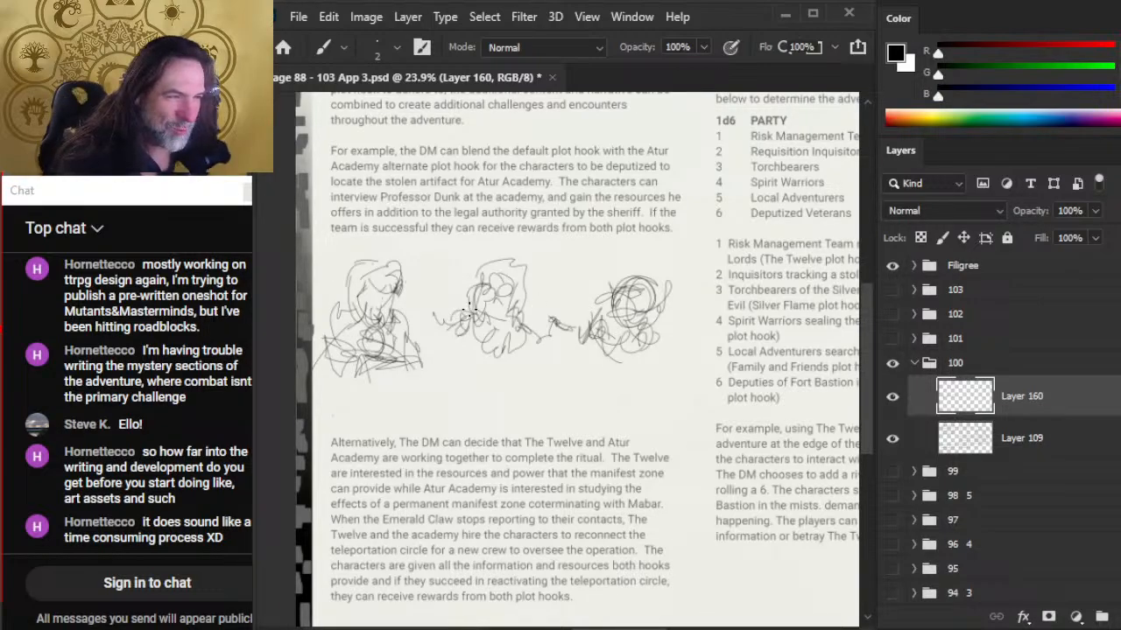
mouse_move(469, 307)
left_mouse_down()
mouse_move(443, 338)
mouse_move(425, 312)
mouse_move(452, 354)
mouse_move(502, 354)
mouse_move(536, 375)
mouse_move(526, 380)
left_mouse_up()
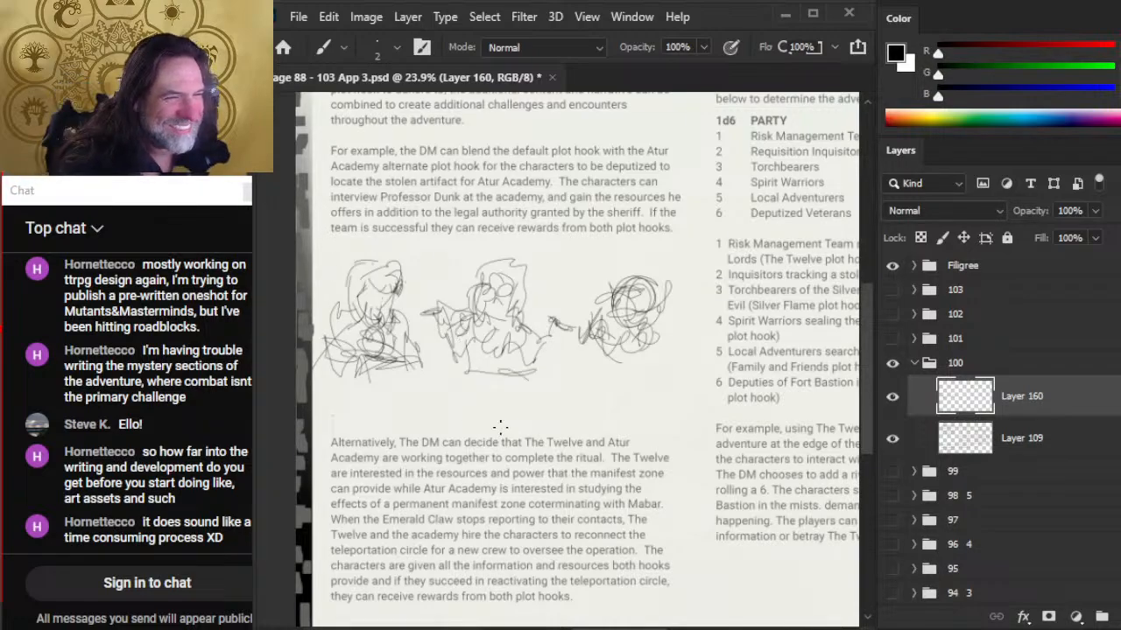
key("z")
scroll(560, 322, "down", 3)
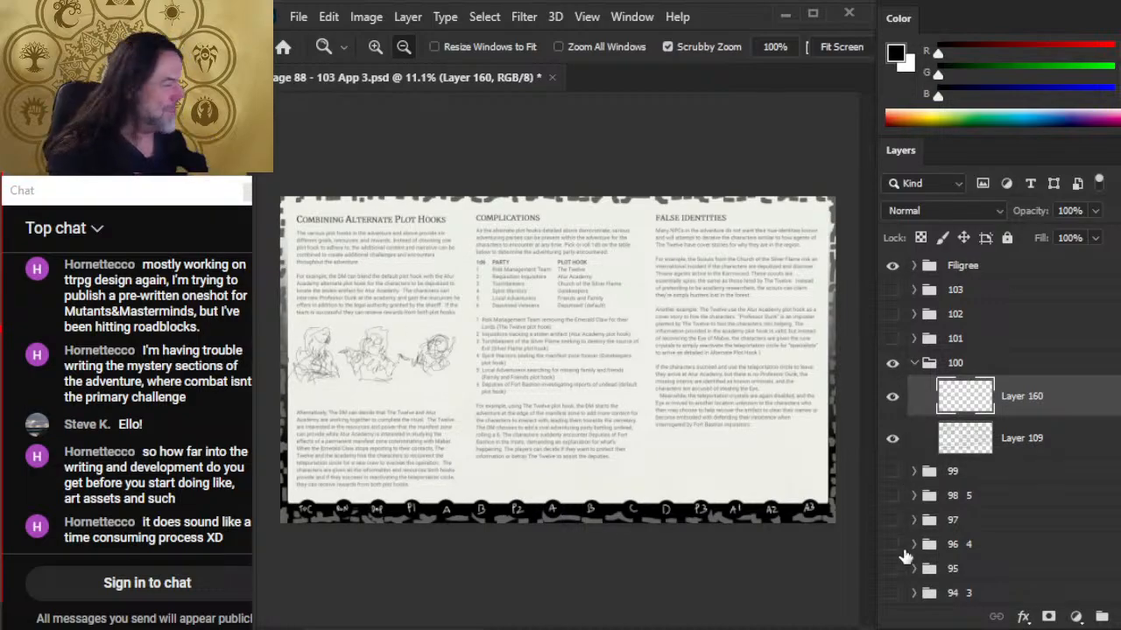
scroll(376, 393, "up", 3)
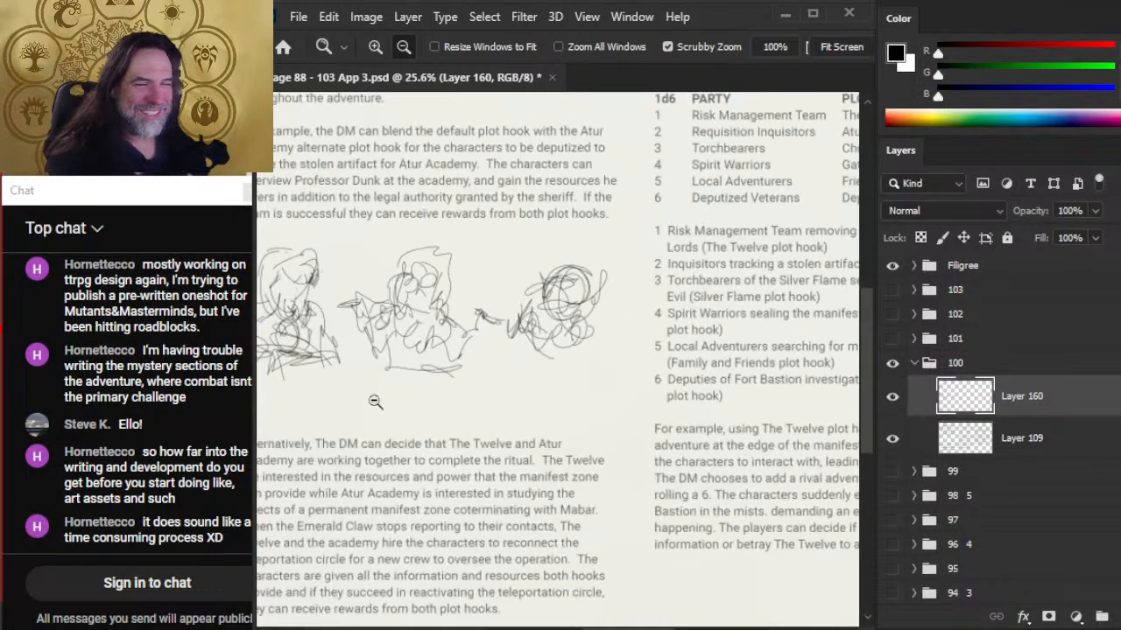
- Refine the left figure with extra brush strokes on its face, arms and lower body
key("v")
left_click_drag(579, 301, 592, 297)
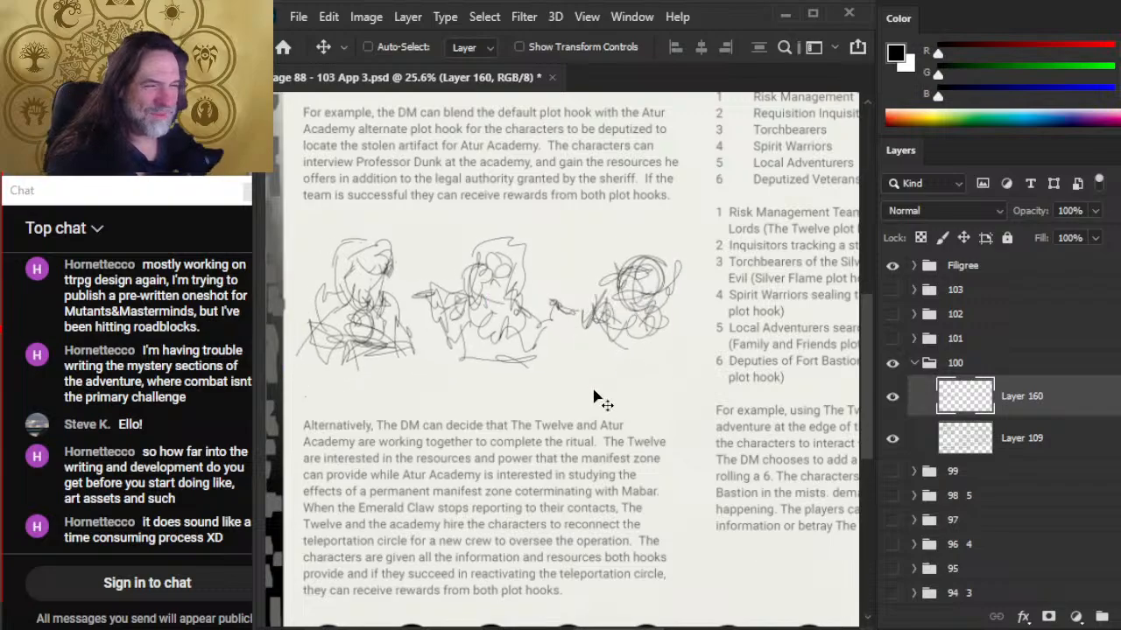
key("b")
mouse_move(336, 344)
left_mouse_down()
mouse_move(409, 392)
mouse_move(375, 341)
left_mouse_up()
mouse_move(384, 272)
left_mouse_down()
mouse_move(391, 304)
mouse_move(383, 279)
left_mouse_up()
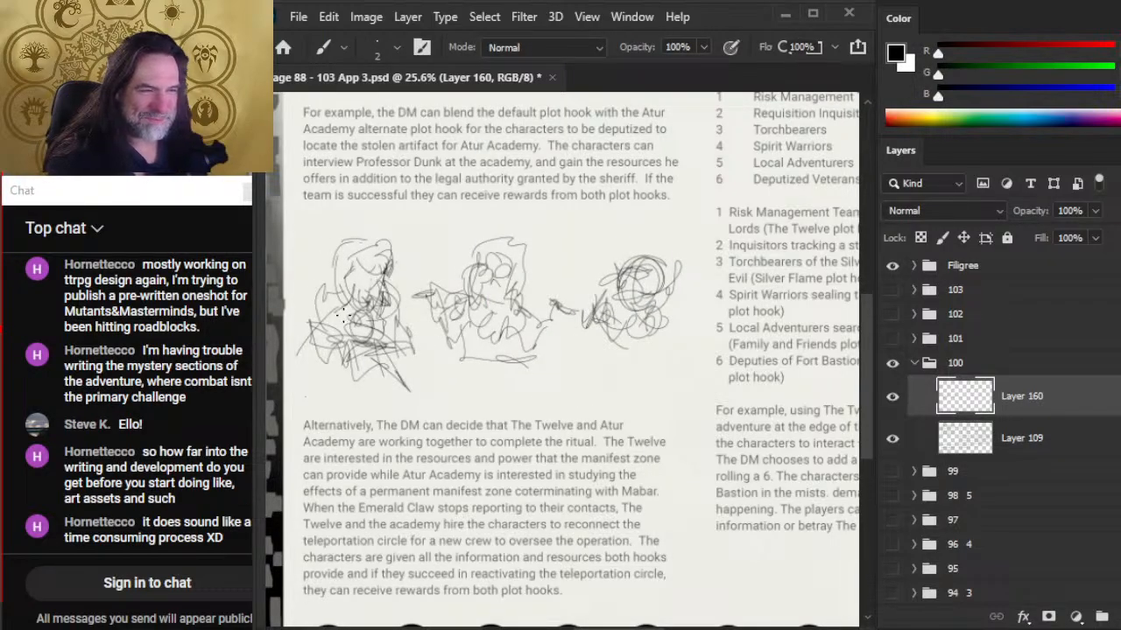
left_click_drag(353, 317, 347, 338)
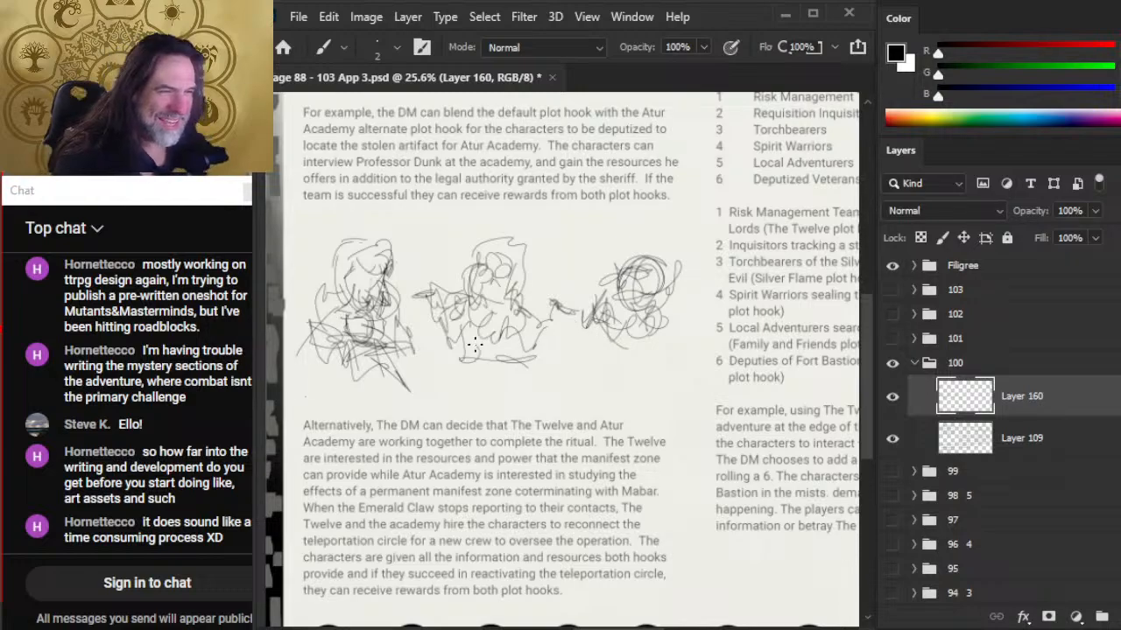
- Add curly hair and torso strokes to the middle figure and erase the base line beneath it
mouse_move(495, 296)
left_mouse_down()
mouse_move(467, 301)
mouse_move(453, 272)
mouse_move(466, 234)
mouse_move(522, 262)
mouse_move(513, 316)
left_mouse_up()
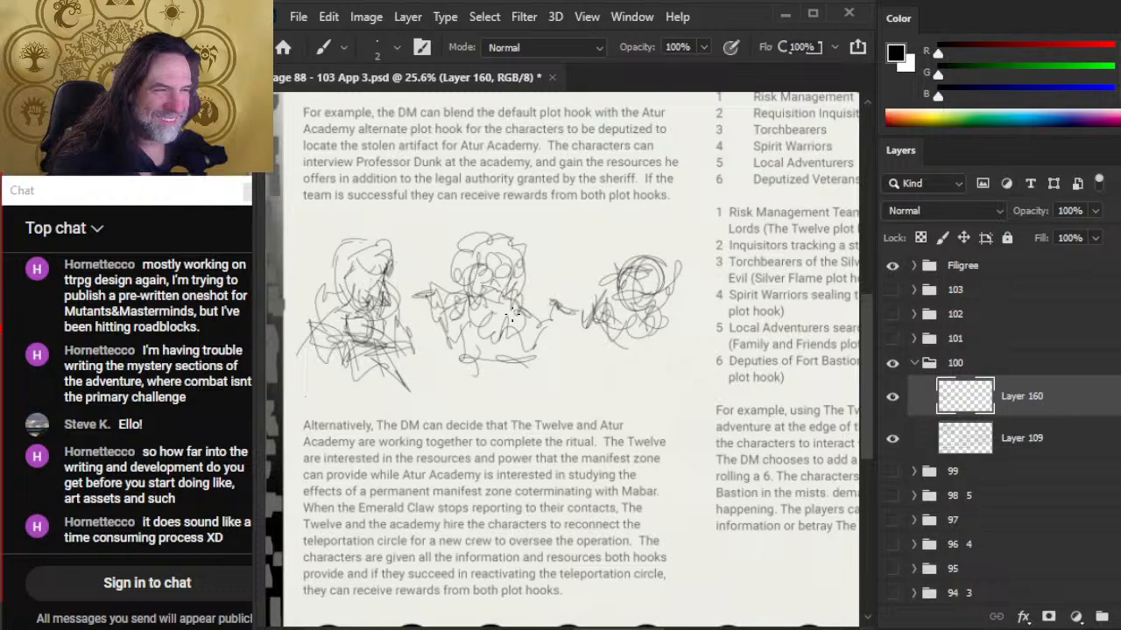
mouse_move(464, 343)
left_mouse_down()
mouse_move(464, 385)
mouse_move(506, 381)
mouse_move(494, 391)
mouse_move(522, 373)
mouse_move(477, 361)
mouse_move(497, 378)
left_mouse_up()
key("e")
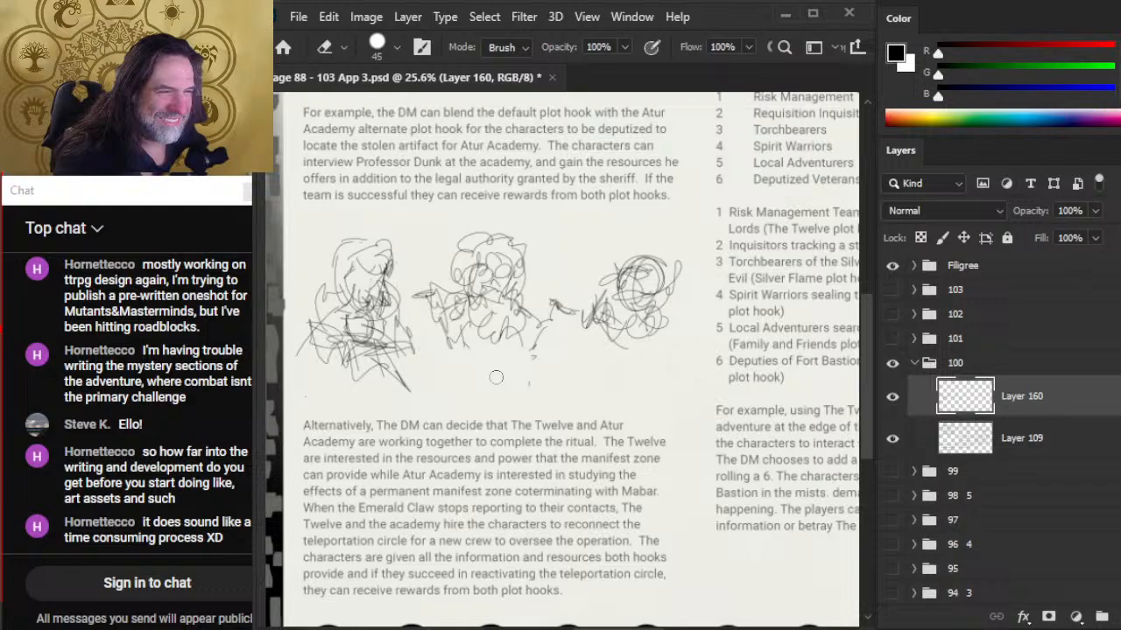
- Draw a layered arch shape with inner detail strokes below the middle figure, cleaning up lines with the eraser
key("b")
mouse_move(450, 378)
left_mouse_down()
mouse_move(492, 362)
mouse_move(526, 370)
left_mouse_up()
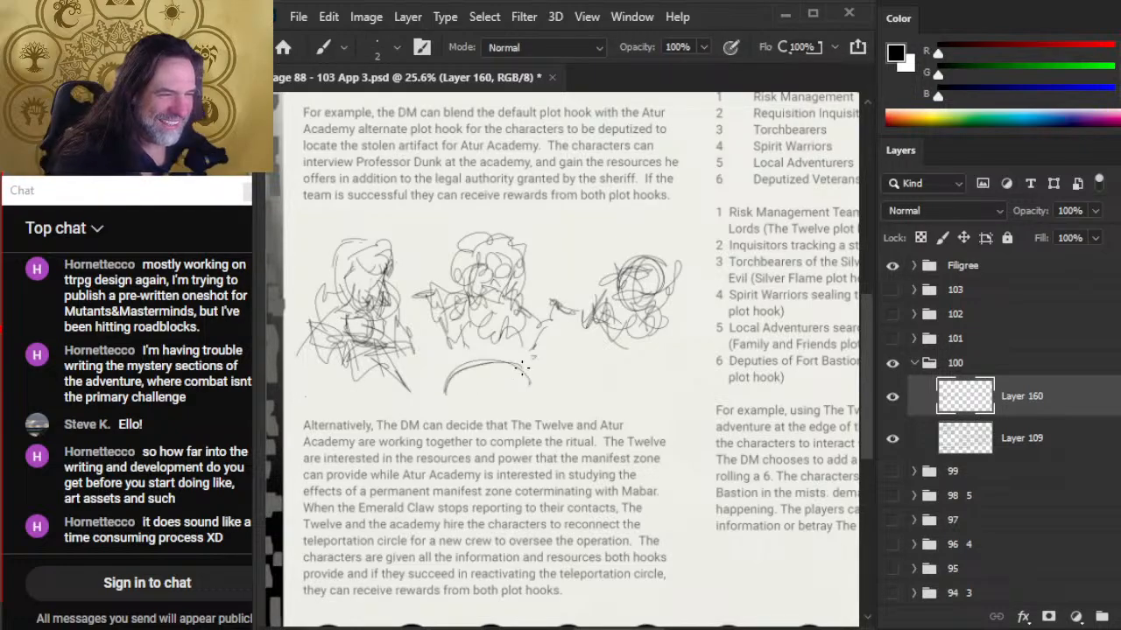
mouse_move(445, 399)
left_mouse_down()
mouse_move(532, 374)
mouse_move(538, 399)
left_mouse_up()
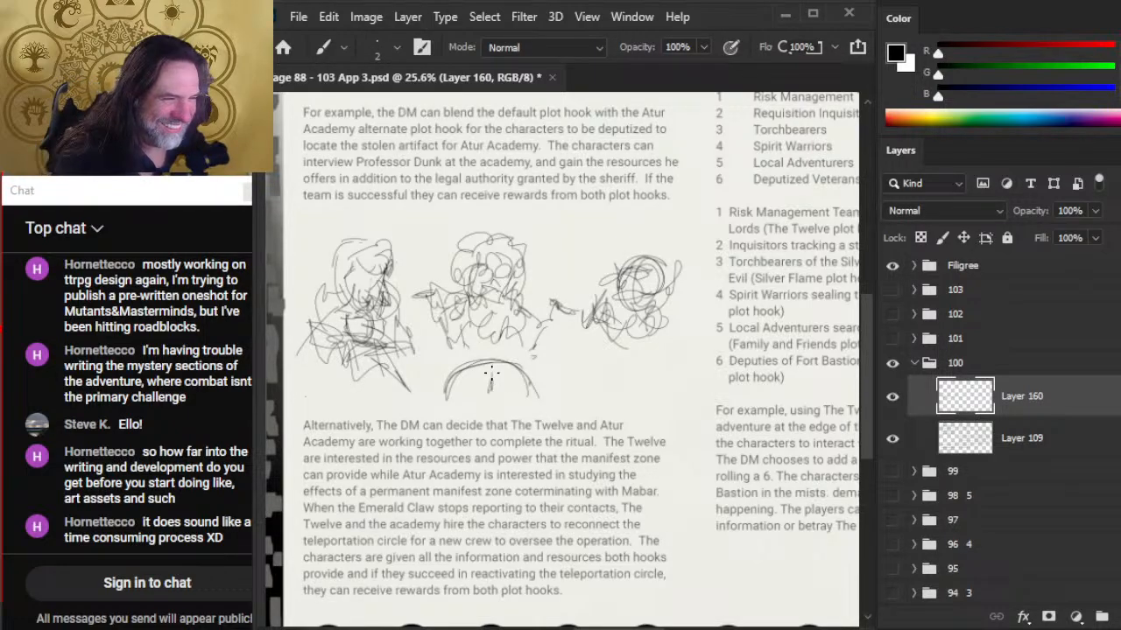
mouse_move(477, 381)
left_mouse_down()
mouse_move(512, 370)
mouse_move(448, 373)
mouse_move(522, 368)
mouse_move(532, 409)
left_mouse_up()
key("e")
key("b")
key("e")
left_click_drag(503, 366, 534, 408)
key("b")
left_click_drag(502, 399, 519, 369)
key("e")
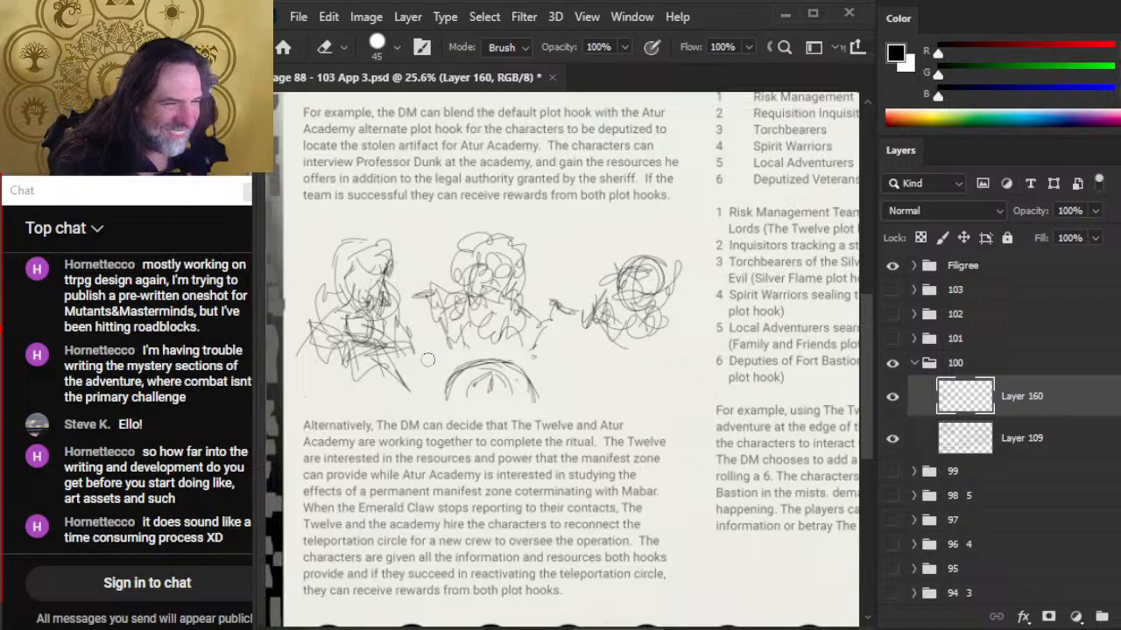
key("b")
key("e")
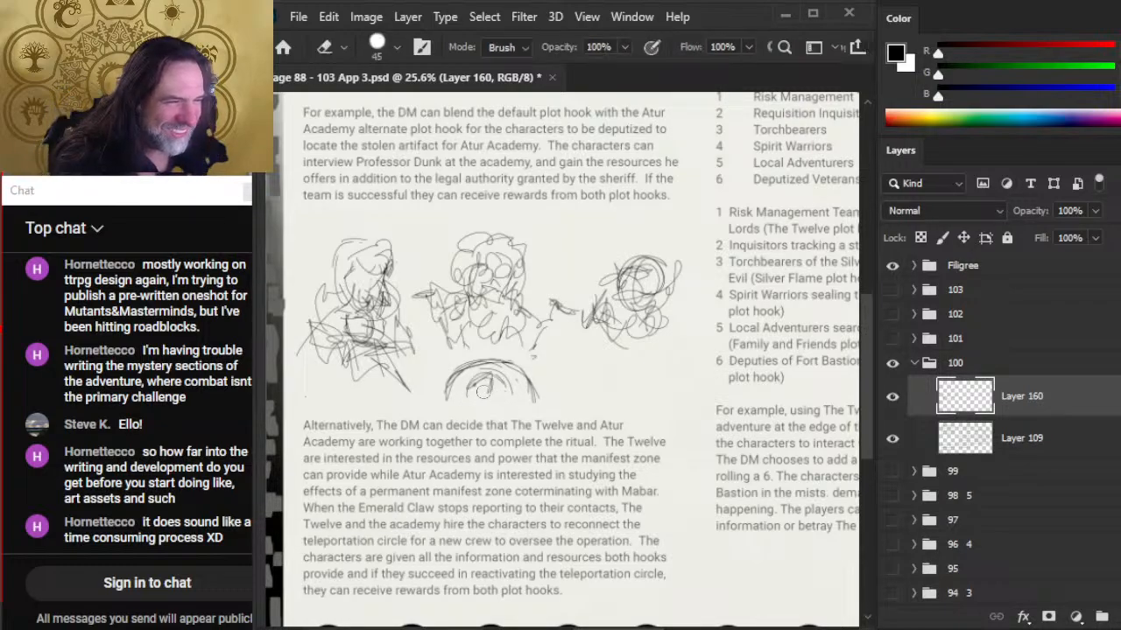
key("b")
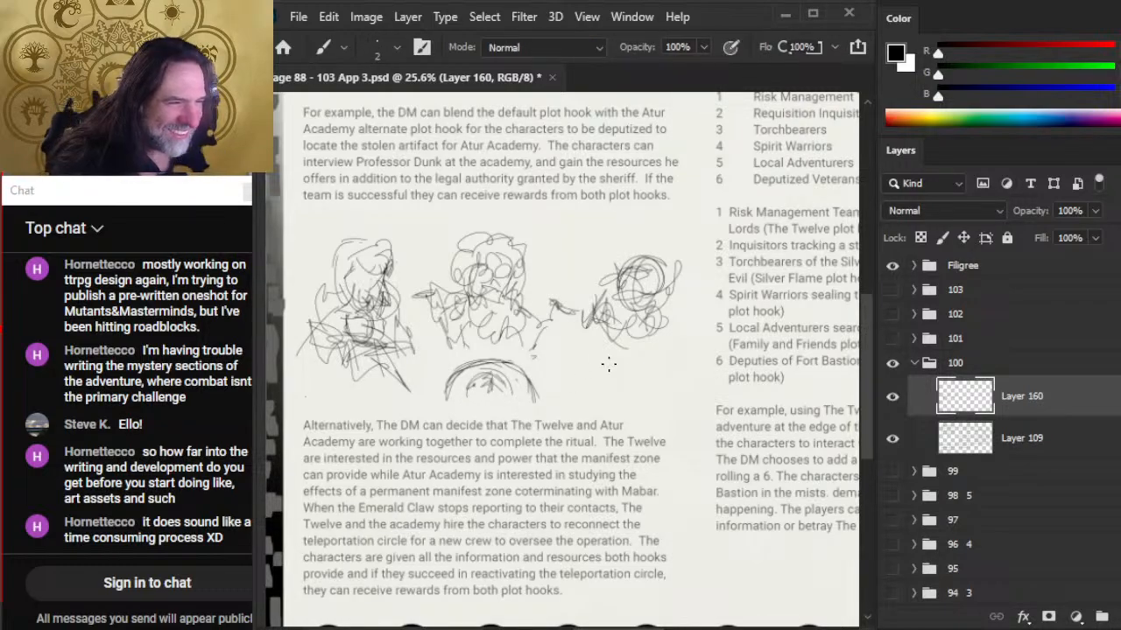
- Rework the right figure's front side and arm with darker strokes, erasing the stray lines around them
mouse_move(613, 326)
left_mouse_down()
mouse_move(585, 324)
mouse_move(616, 341)
mouse_move(596, 303)
mouse_move(622, 331)
mouse_move(592, 337)
left_mouse_up()
left_click_drag(608, 316, 596, 343)
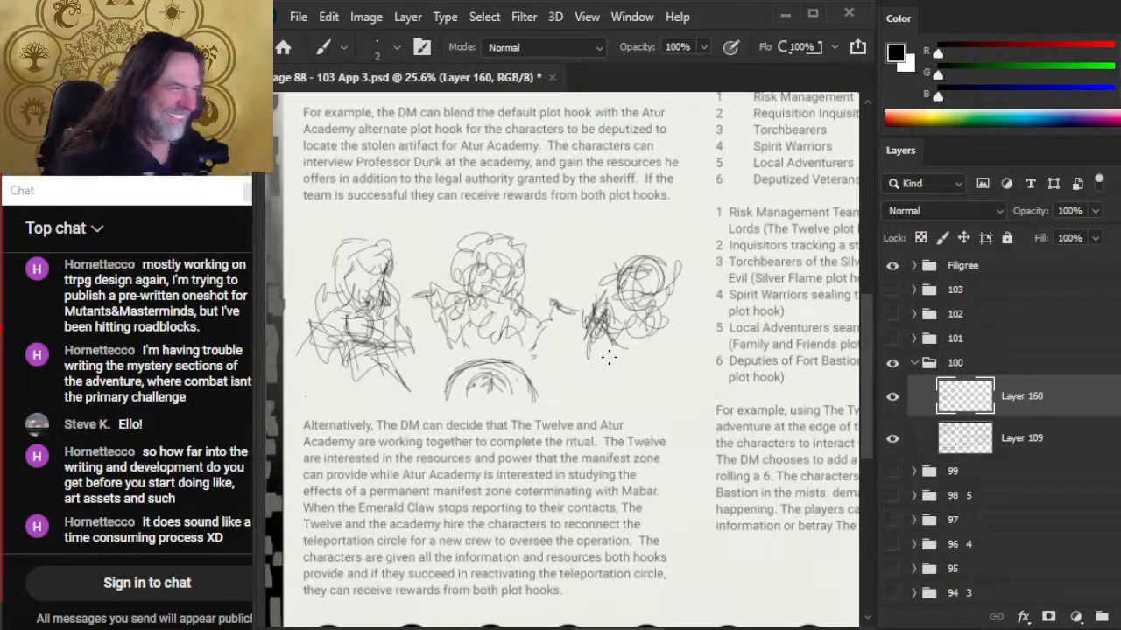
key("e")
key("b")
mouse_move(592, 303)
left_mouse_down()
mouse_move(610, 322)
mouse_move(597, 302)
mouse_move(583, 327)
mouse_move(597, 305)
mouse_move(582, 336)
left_mouse_up()
key("e")
key("b")
key("e")
key("b")
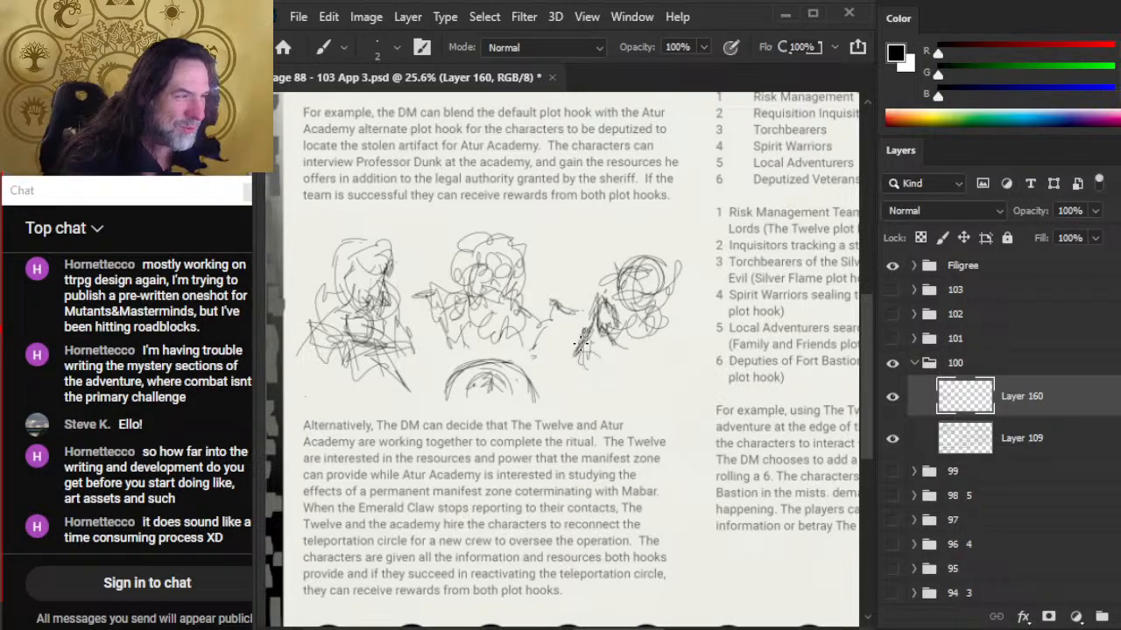
- Build up the right figure's lower body with dense dark strokes and erase the excess
left_click_drag(618, 332, 623, 373)
left_click_drag(603, 315, 617, 349)
mouse_move(618, 334)
left_mouse_down()
mouse_move(623, 374)
mouse_move(645, 367)
mouse_move(605, 394)
left_mouse_up()
key("e")
key("b")
left_click_drag(655, 349, 626, 364)
mouse_move(625, 367)
left_mouse_down()
mouse_move(636, 293)
mouse_move(607, 267)
mouse_move(601, 325)
mouse_move(582, 355)
mouse_move(578, 327)
mouse_move(594, 347)
mouse_move(579, 351)
mouse_move(593, 363)
mouse_move(601, 344)
mouse_move(589, 365)
mouse_move(612, 348)
left_mouse_up()
key("e")
key("b")
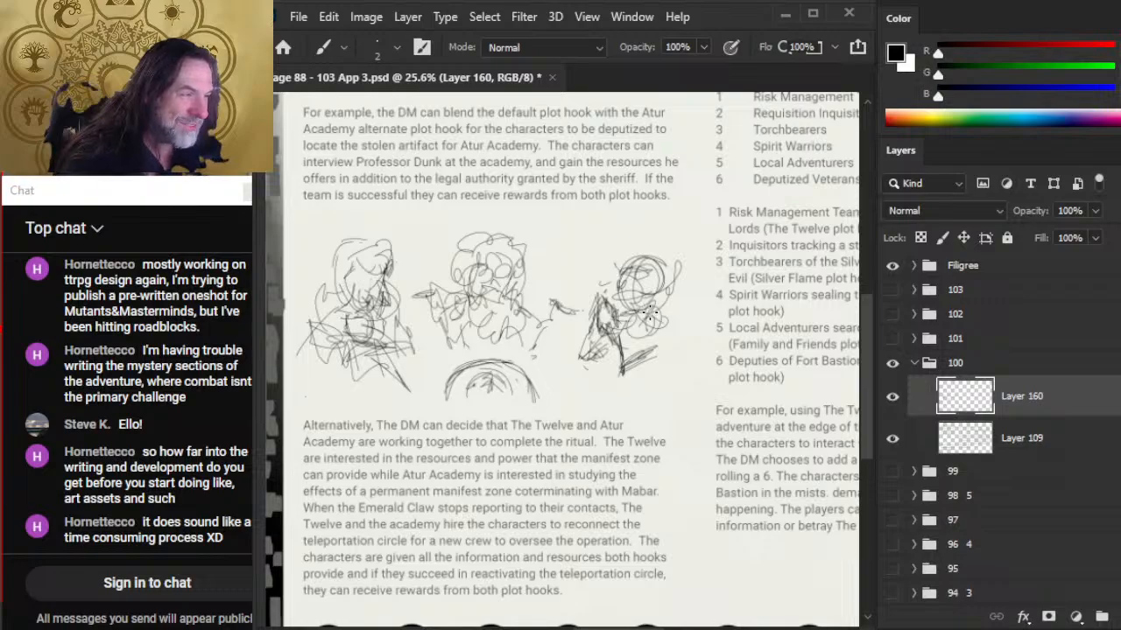
- Add long torso and back strokes to the right figure and erase the excess lines around them
mouse_move(674, 348)
left_mouse_down()
mouse_move(643, 355)
mouse_move(652, 350)
mouse_move(623, 383)
left_mouse_up()
key("e")
key("b")
left_click_drag(639, 338, 627, 394)
key("e")
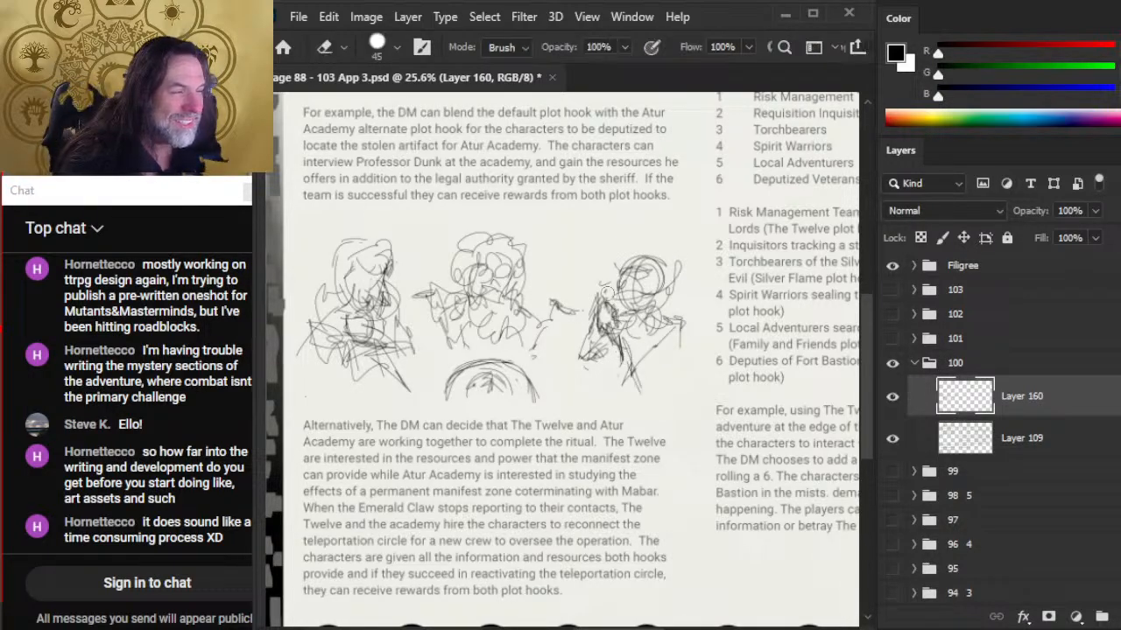
- Lasso and reposition the right figure's front arm, erasing strays near it, and redraw the line along the figure's far side
mouse_move(614, 285)
left_mouse_down()
mouse_move(601, 312)
mouse_move(617, 353)
mouse_move(613, 296)
mouse_move(601, 287)
left_mouse_up()
key("l")
left_click(561, 352)
key("v")
mouse_move(590, 329)
left_mouse_down()
mouse_move(634, 385)
mouse_move(667, 341)
left_mouse_up()
key("ctrl+d")
key("b")
left_click_drag(644, 380, 670, 331)
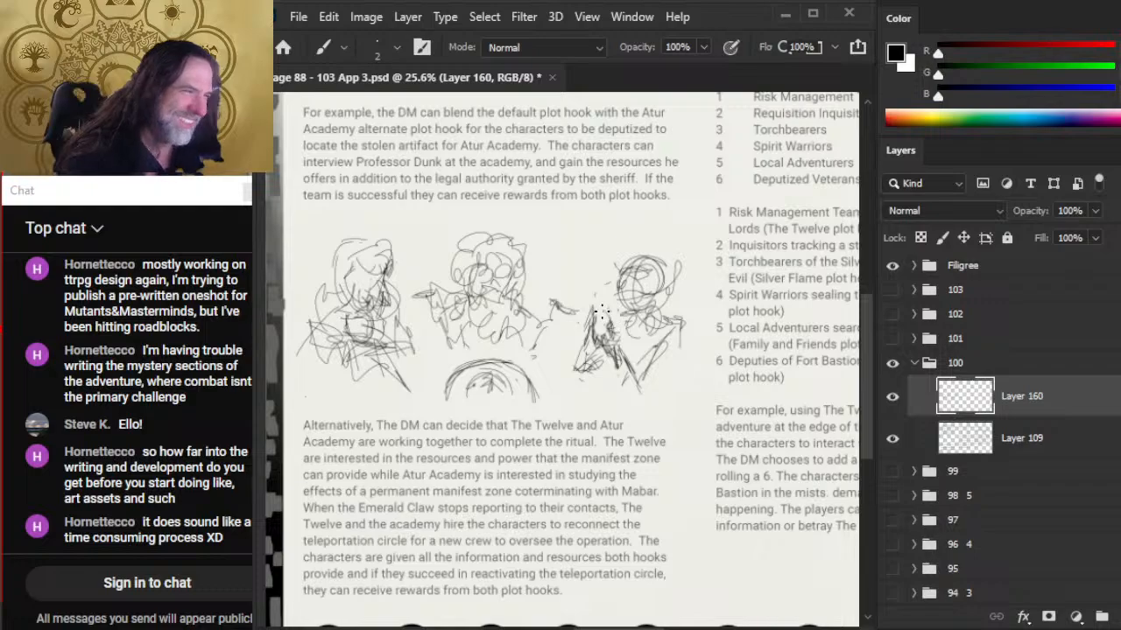
- Reshape the right figure's raised front arm and hand by alternately sketching strokes and erasing the surplus
mouse_move(597, 307)
left_mouse_down()
mouse_move(613, 338)
mouse_move(613, 327)
mouse_move(576, 355)
mouse_move(602, 384)
mouse_move(581, 399)
mouse_move(599, 350)
mouse_move(607, 355)
mouse_move(606, 321)
mouse_move(577, 302)
mouse_move(585, 326)
mouse_move(587, 314)
left_mouse_up()
key("e")
key("b")
key("e")
key("b")
key("e")
key("b")
key("e")
key("b")
key("e")
key("b")
key("e")
key("b")
key("e")
key("b")
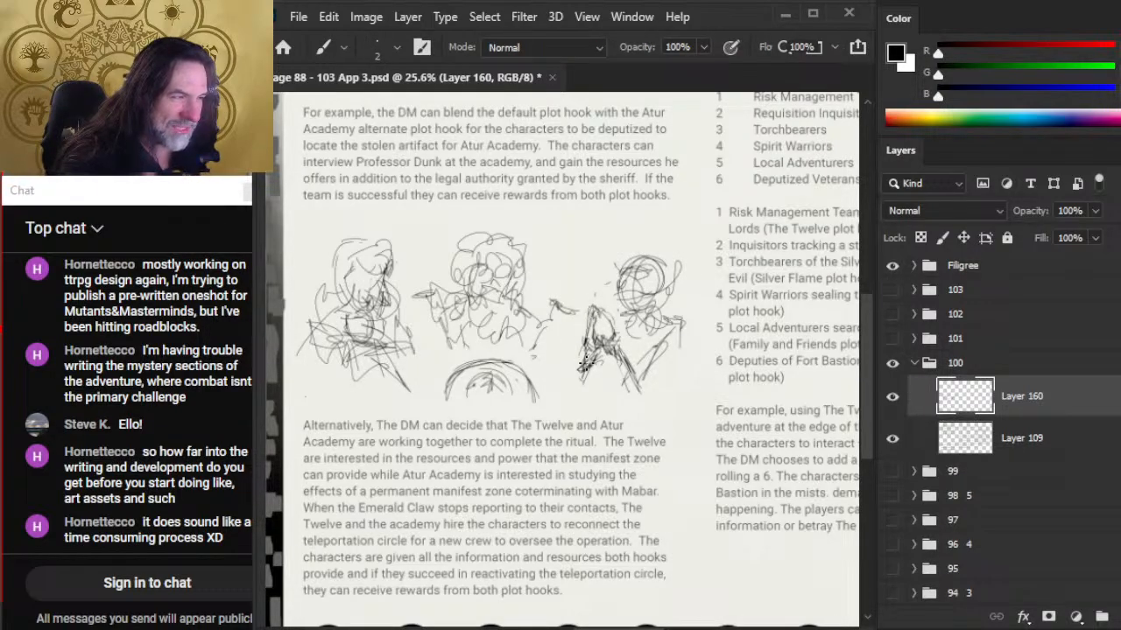
- Erase the outer edge of the right figure's front arm and darken the arm's lower end
key("e")
left_click_drag(581, 356, 574, 336)
left_click_drag(585, 375, 578, 345)
key("b")
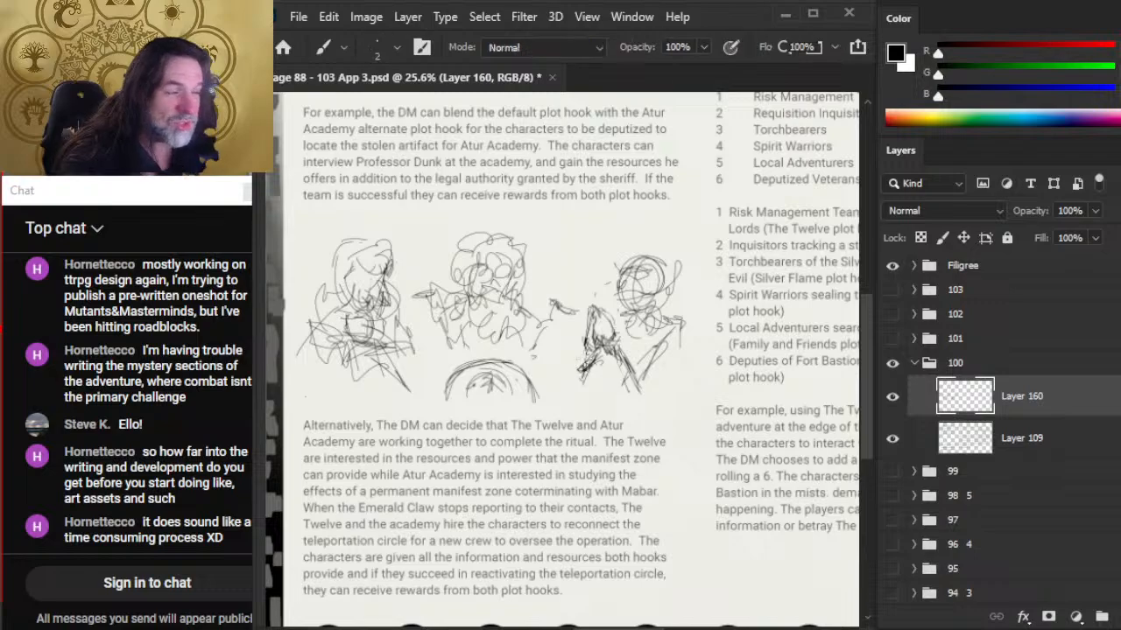
key("e")
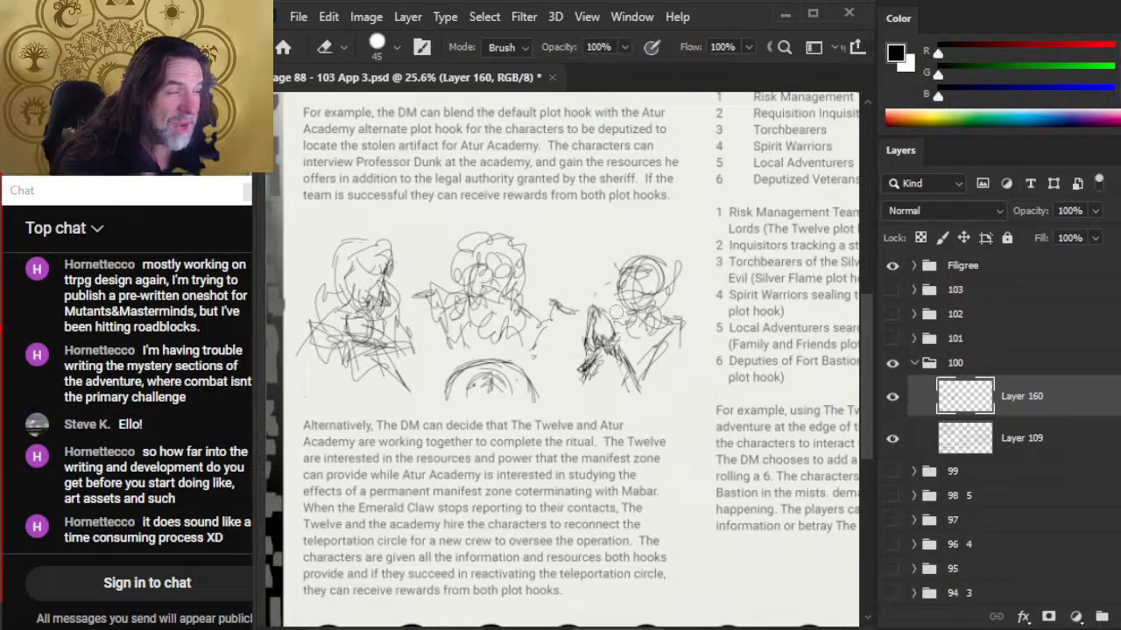
- Redraw the right figure's neck, chest and far arm with darker strokes, erasing the scribbled construction lines
key("b")
mouse_move(632, 318)
left_mouse_down()
mouse_move(620, 309)
mouse_move(674, 315)
mouse_move(661, 307)
mouse_move(676, 322)
mouse_move(666, 319)
mouse_move(663, 366)
mouse_move(644, 357)
left_mouse_up()
key("e")
key("b")
key("e")
key("b")
mouse_move(670, 336)
left_mouse_down()
mouse_move(639, 364)
mouse_move(639, 380)
left_mouse_up()
key("e")
key("b")
key("e")
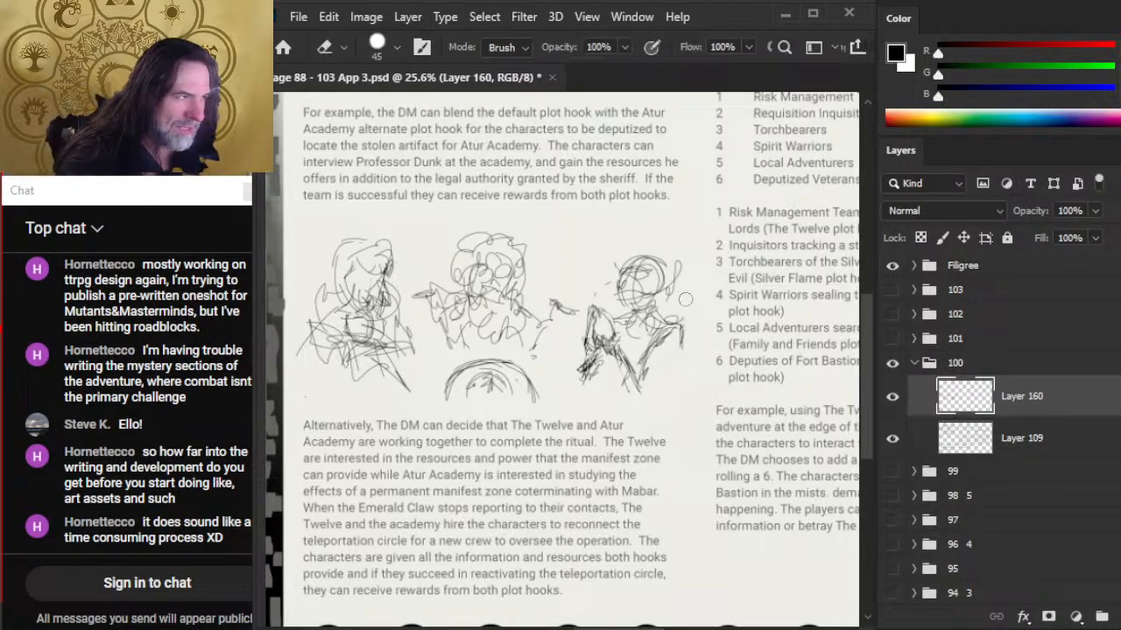
- Redraw the right figure's head with spiky hair and facial features, and add strokes down the chest
key("b")
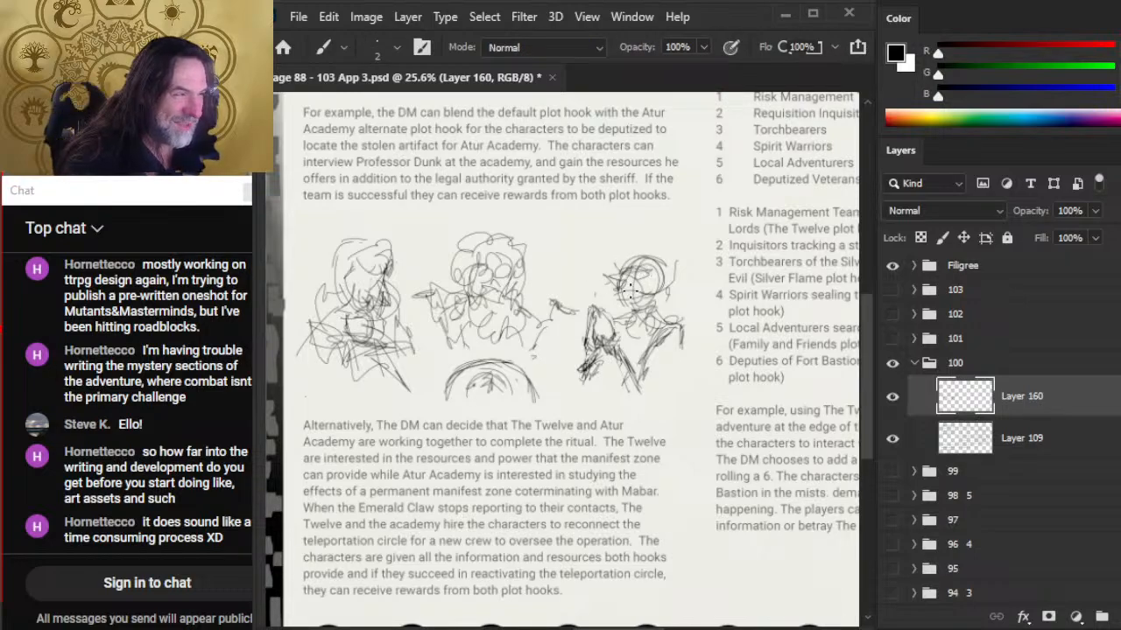
key("e")
key("b")
mouse_move(627, 290)
left_mouse_down()
mouse_move(636, 301)
mouse_move(656, 294)
mouse_move(628, 294)
mouse_move(667, 291)
mouse_move(648, 315)
mouse_move(675, 267)
left_mouse_up()
key("e")
key("b")
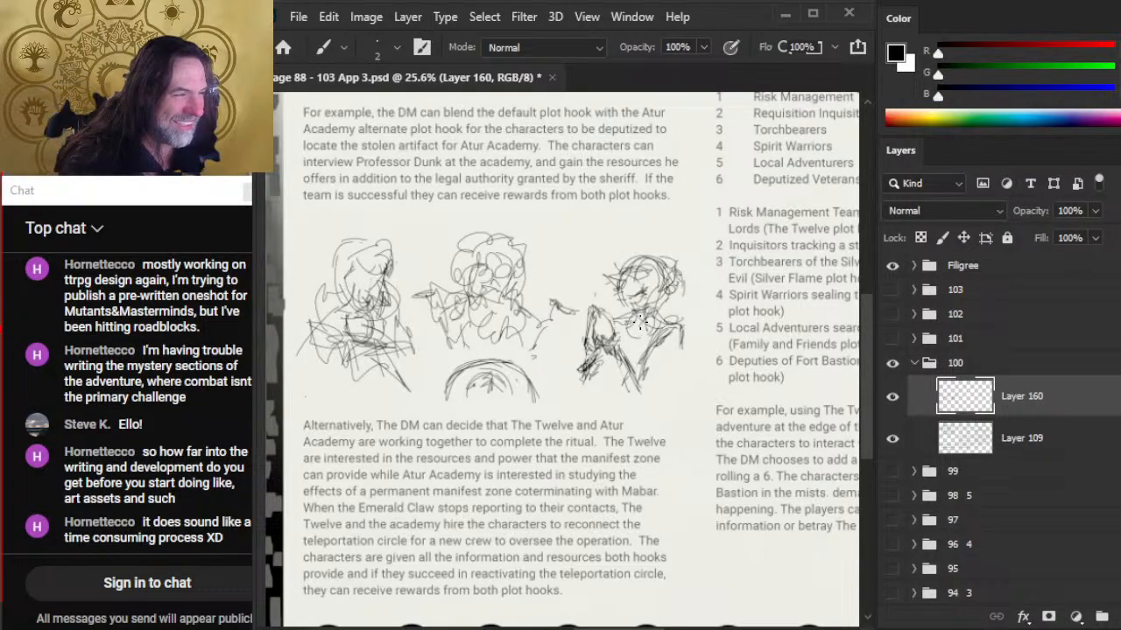
mouse_move(641, 324)
left_mouse_down()
mouse_move(623, 334)
mouse_move(633, 371)
left_mouse_up()
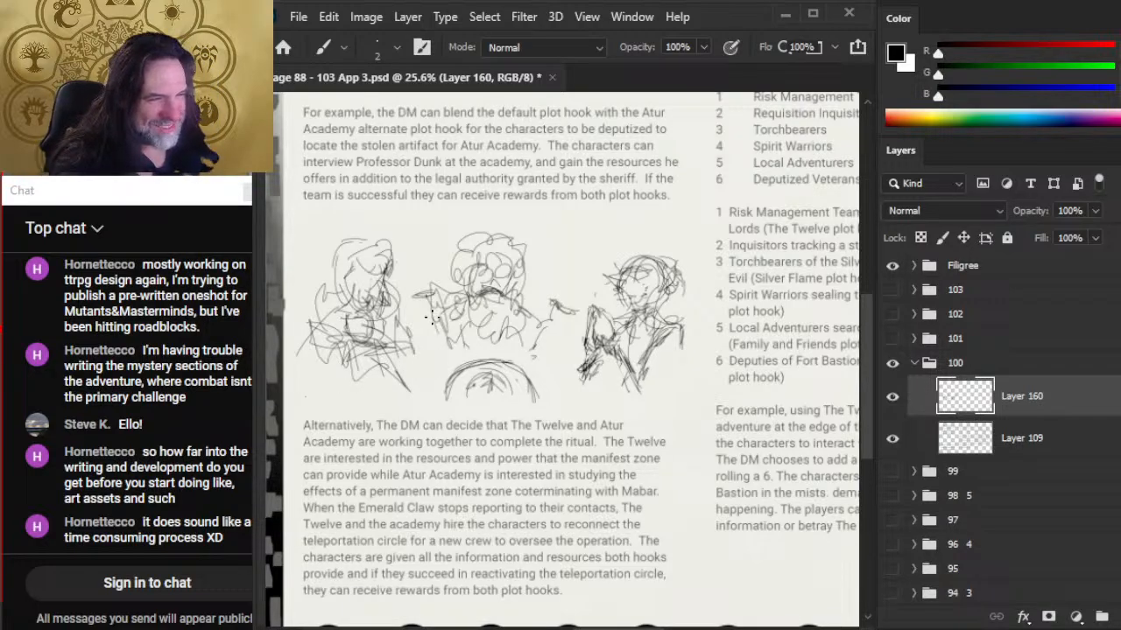
- Add a moustache and sleeve lines to the middle figure, and build up the left figure's crossed arms with dense strokes
left_click_drag(567, 340, 565, 333)
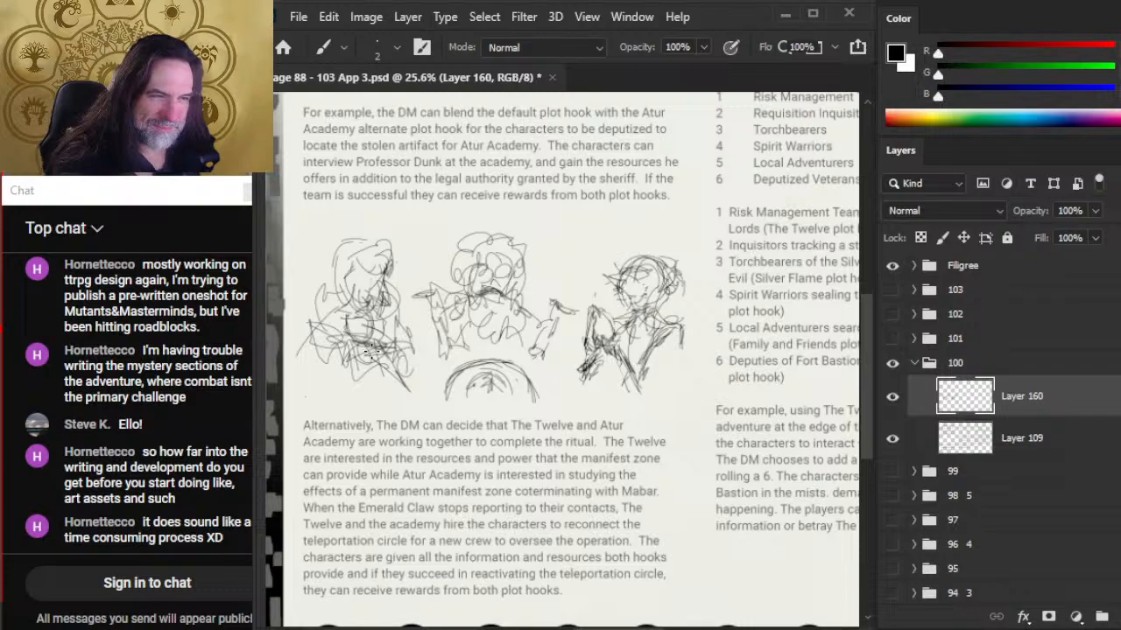
left_click_drag(371, 348, 411, 327)
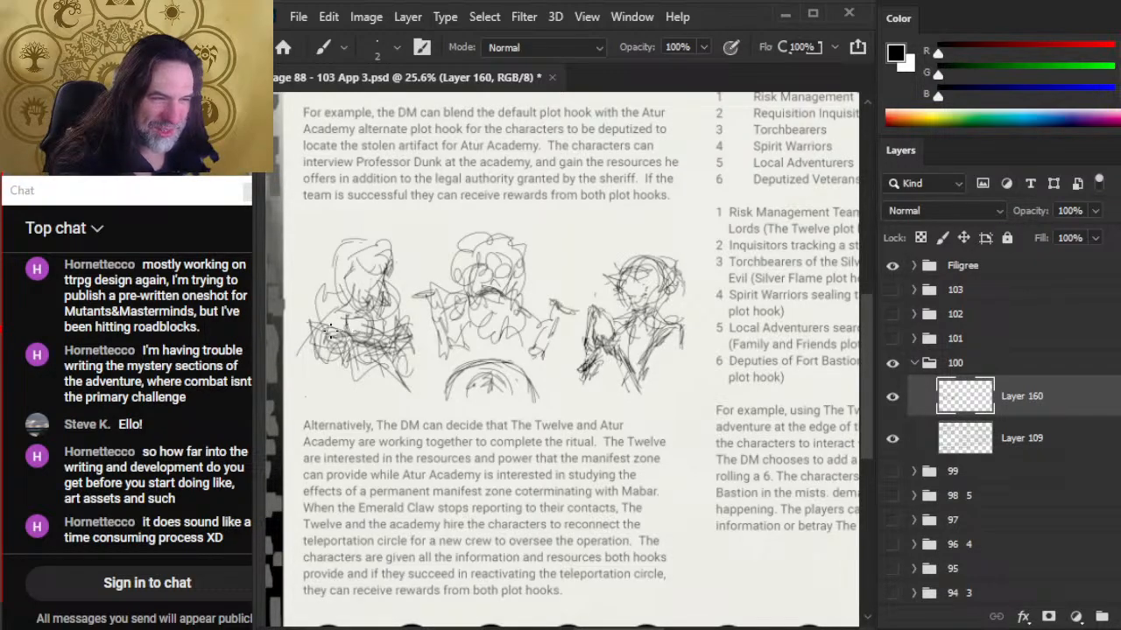
mouse_move(348, 352)
left_mouse_down()
mouse_move(403, 368)
mouse_move(302, 350)
mouse_move(422, 363)
mouse_move(385, 344)
mouse_move(368, 317)
mouse_move(332, 308)
left_mouse_up()
- Lasso and shift the left figure's lower body, and add face and hair strokes to its head
key("l")
key("v")
key("b")
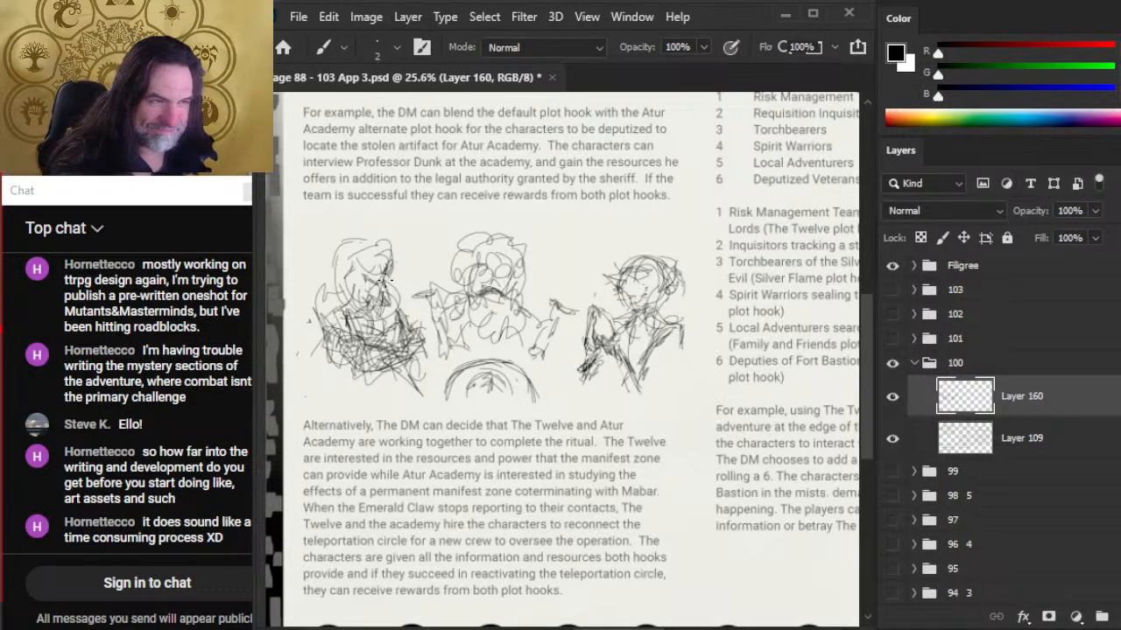
mouse_move(376, 287)
left_mouse_down()
mouse_move(383, 280)
mouse_move(339, 251)
left_mouse_up()
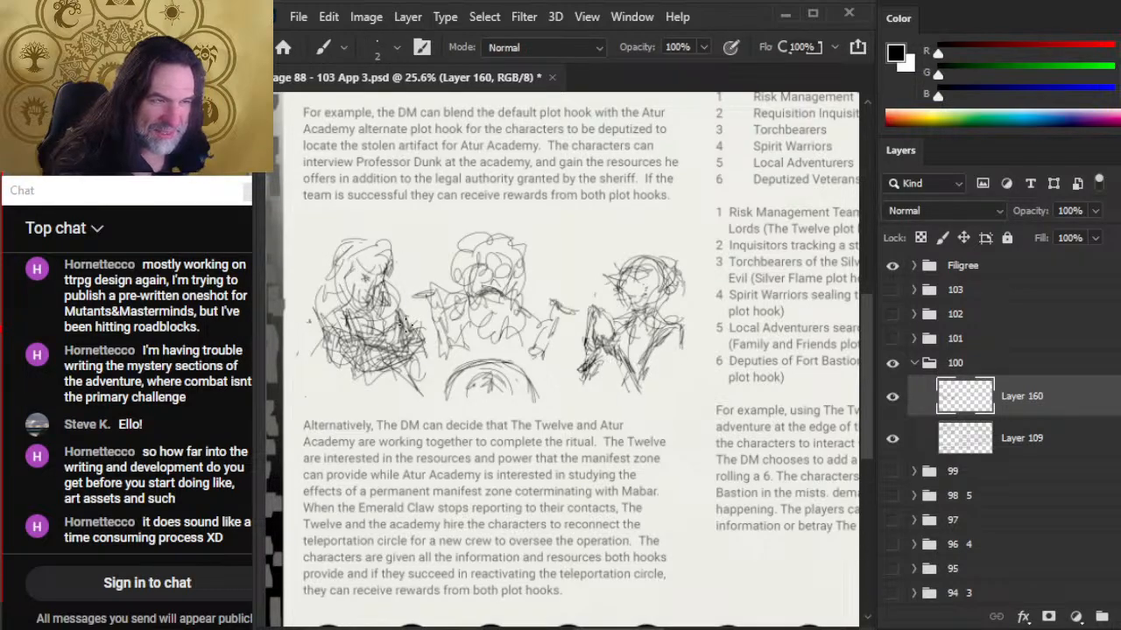
- Lasso the left figure and free-transform it with a rotation of about 9 degrees and a scale of about 106%
key("l")
mouse_move(399, 217)
left_mouse_down()
mouse_move(293, 431)
mouse_move(380, 417)
mouse_move(436, 365)
left_mouse_up()
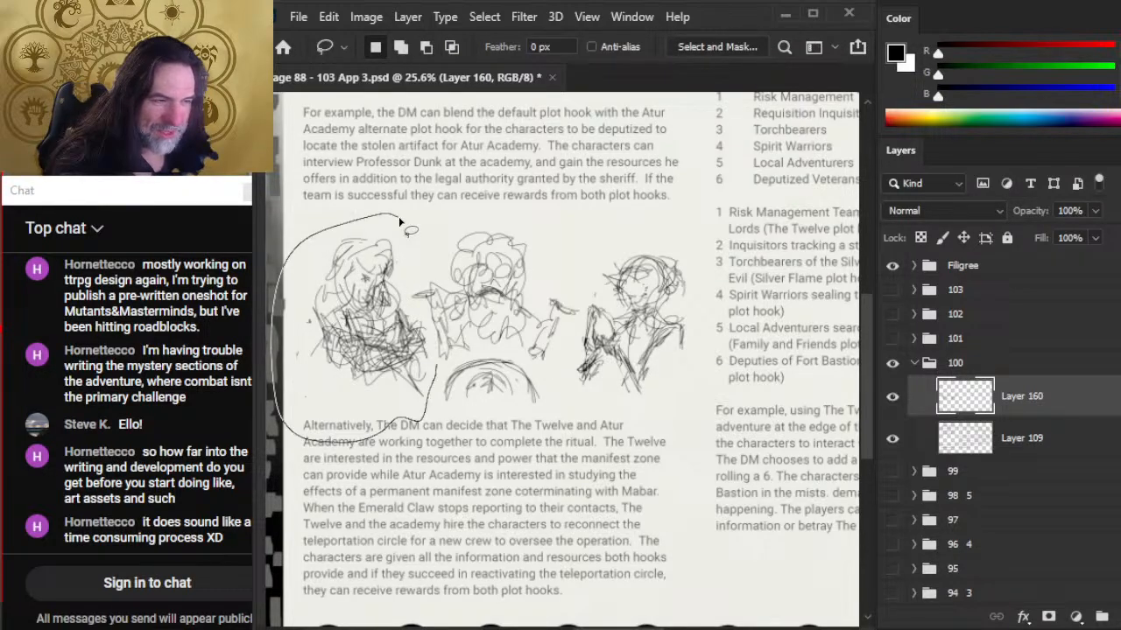
left_click_drag(398, 221, 399, 216)
right_click(369, 253)
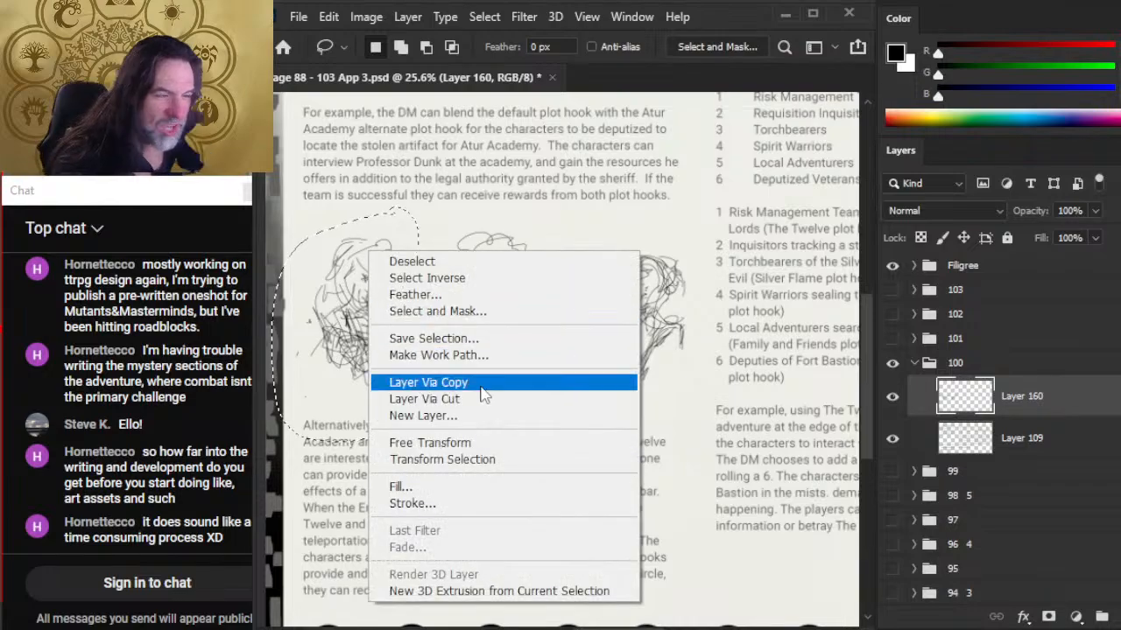
left_click(473, 443)
left_click_drag(575, 238, 586, 274)
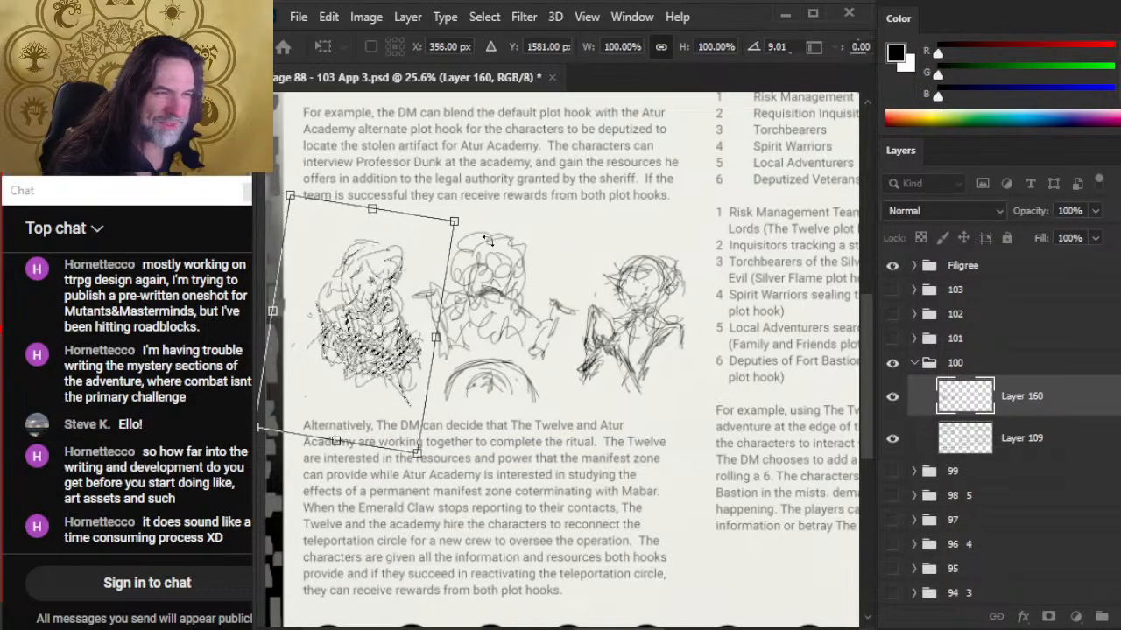
left_click_drag(375, 208, 360, 198)
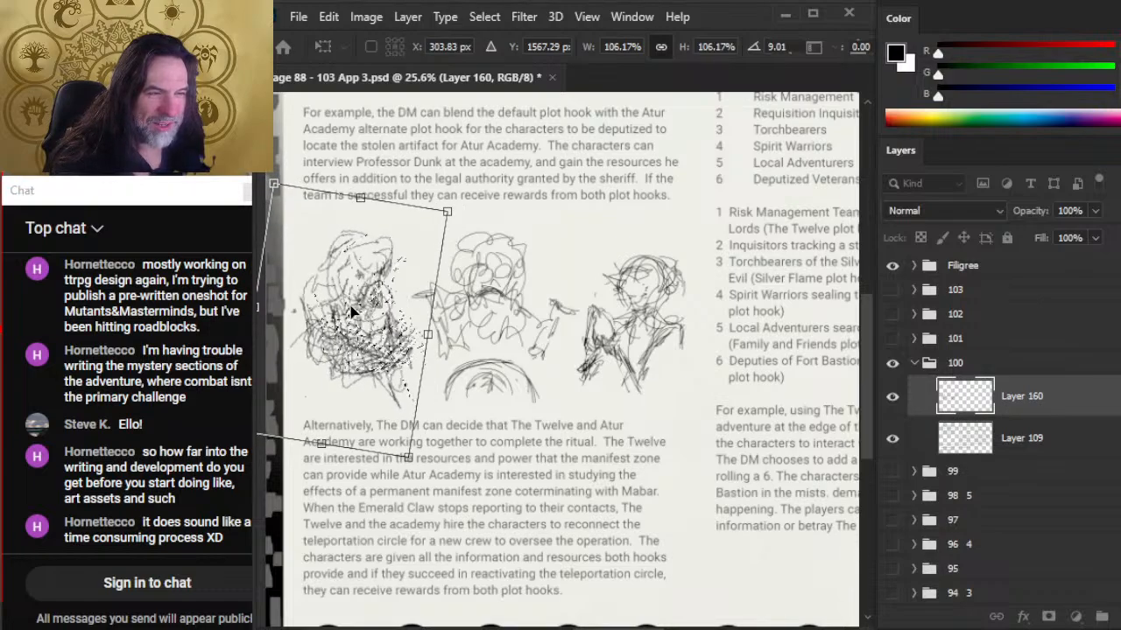
key("Return")
- Nudge the whole three-figure sketch slightly within the first column's gap
key("z")
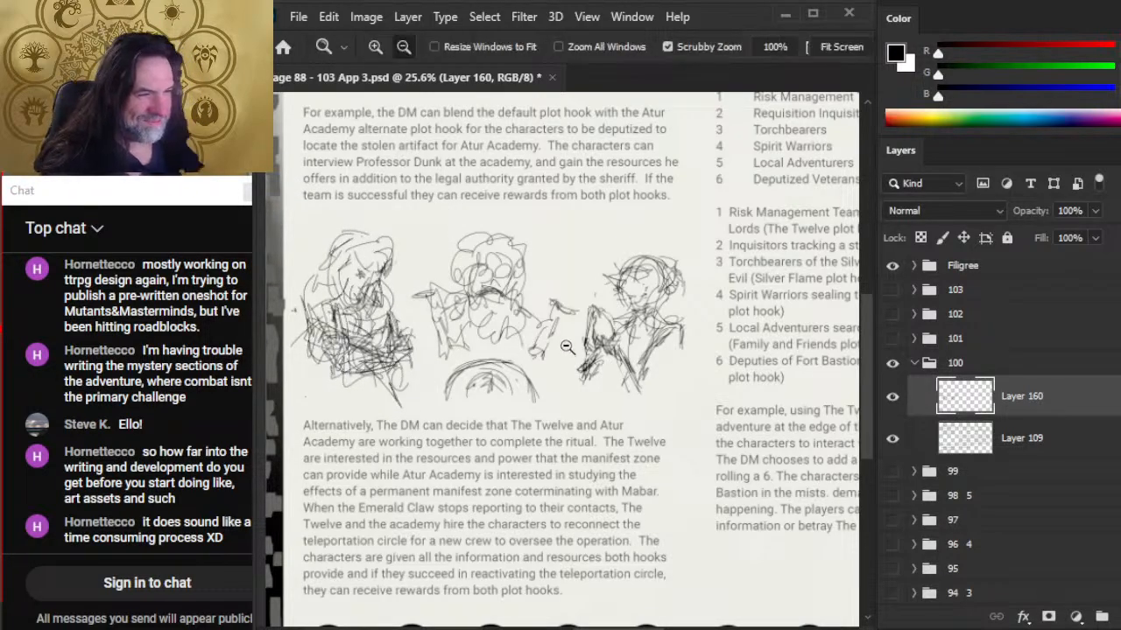
scroll(552, 368, "down", 3)
key("v")
left_click_drag(682, 364, 680, 375)
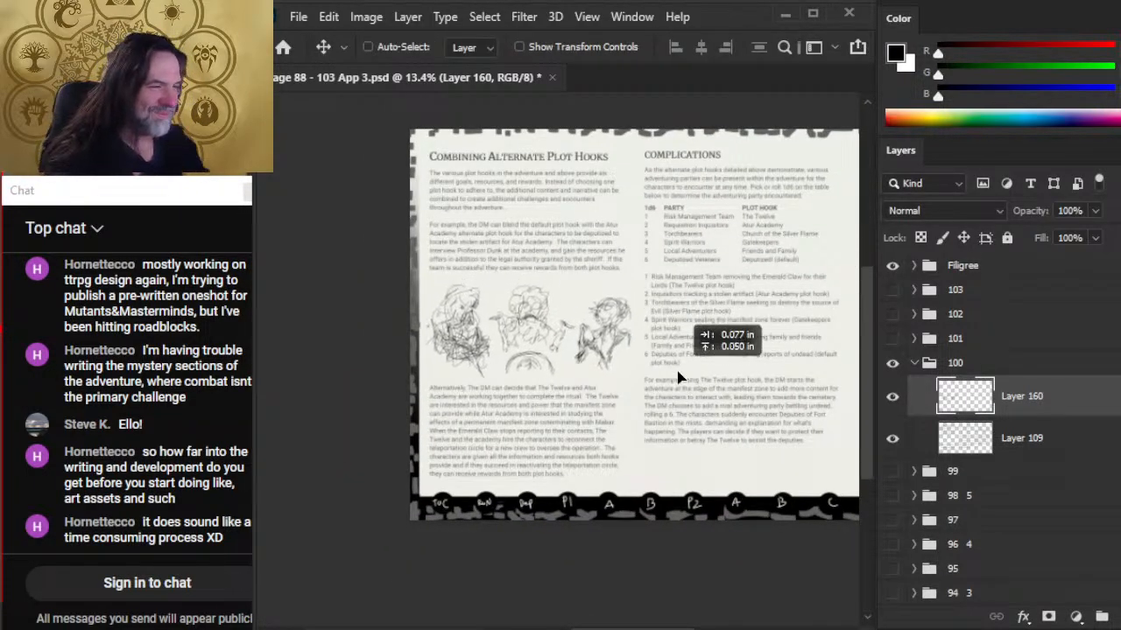
- Lasso the right figure, shift it slightly, and free-transform it with a small counterclockwise rotation
key("l")
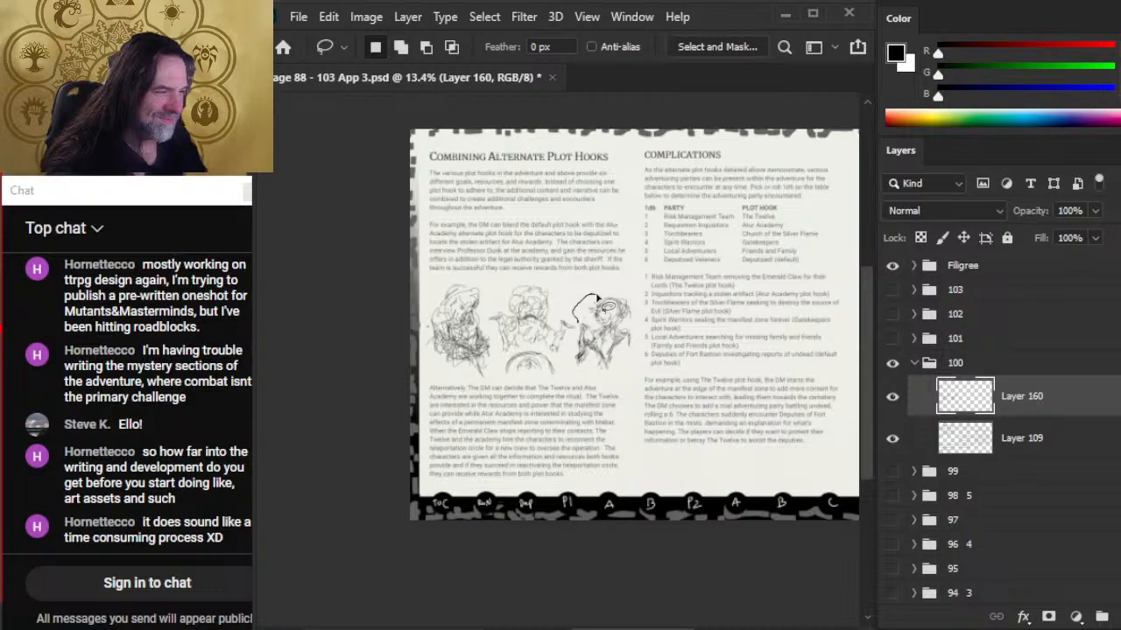
left_click_drag(597, 300, 598, 298)
key("v")
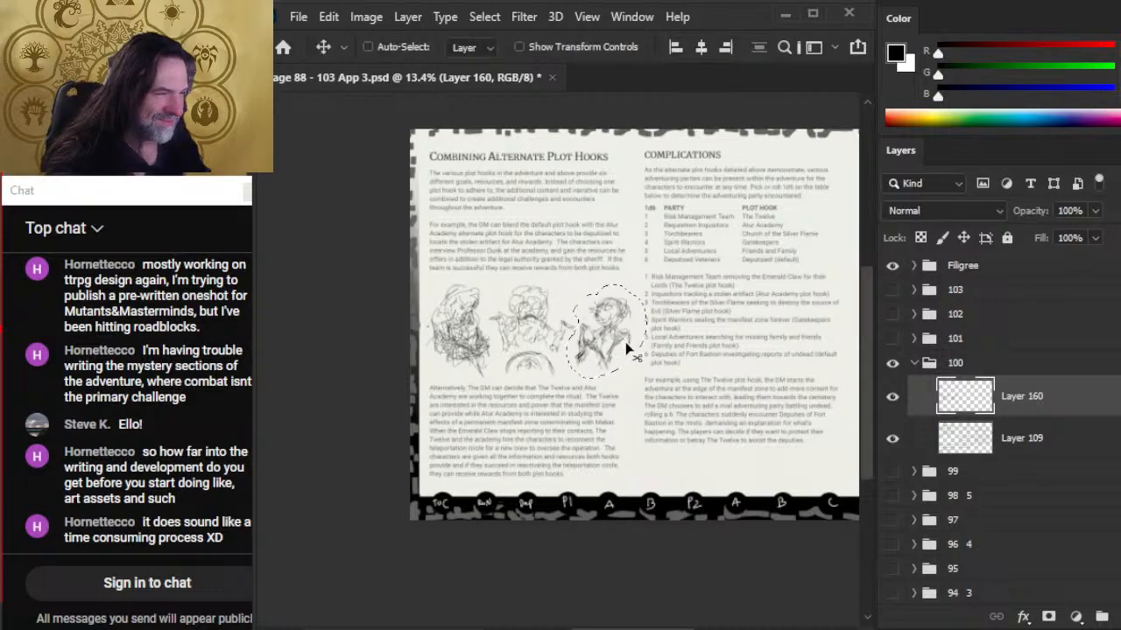
left_click_drag(623, 334, 610, 353)
right_click(610, 353)
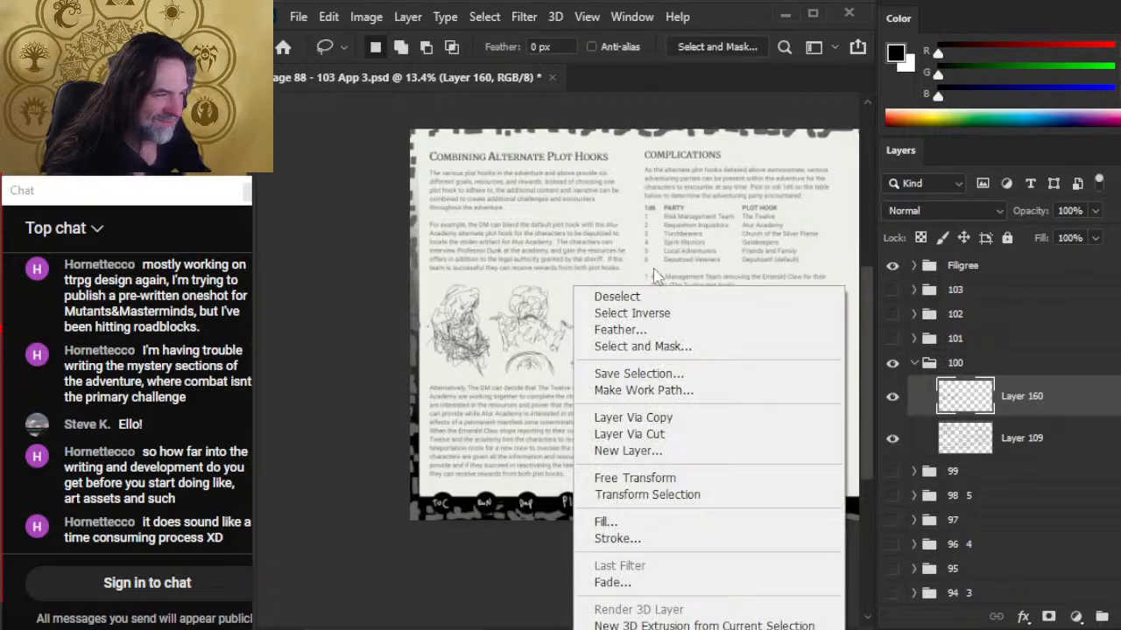
left_click(673, 474)
left_click_drag(723, 360, 707, 351)
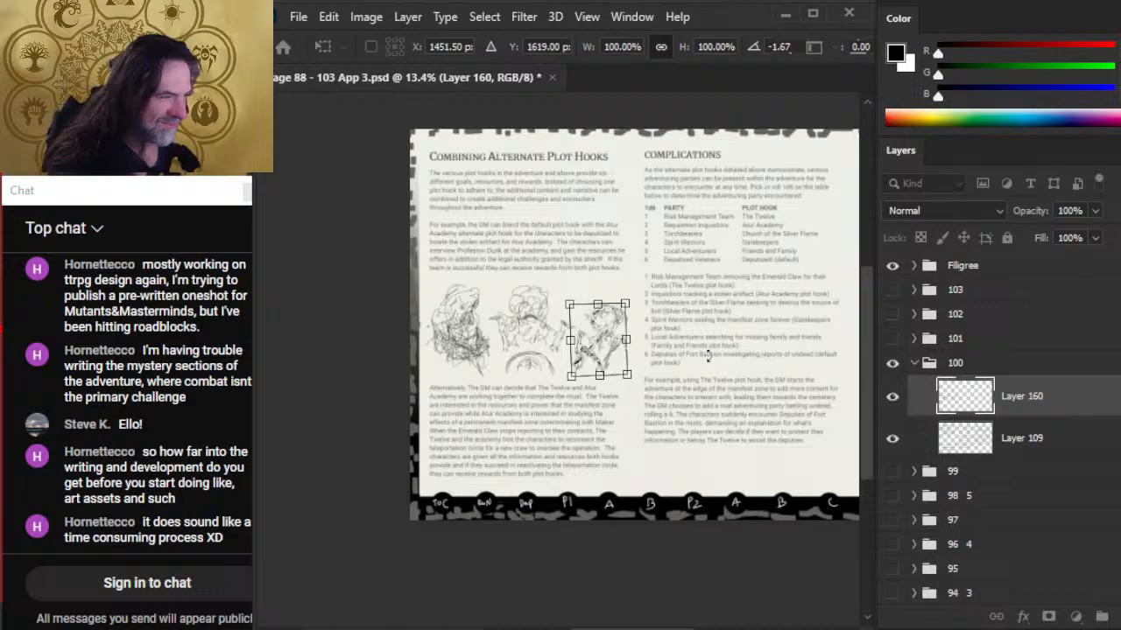
key("Return")
- Reposition the whole sketch and free-transform it to 93.35% width and 108.52% height to fit the column gap
key("l")
key("e")
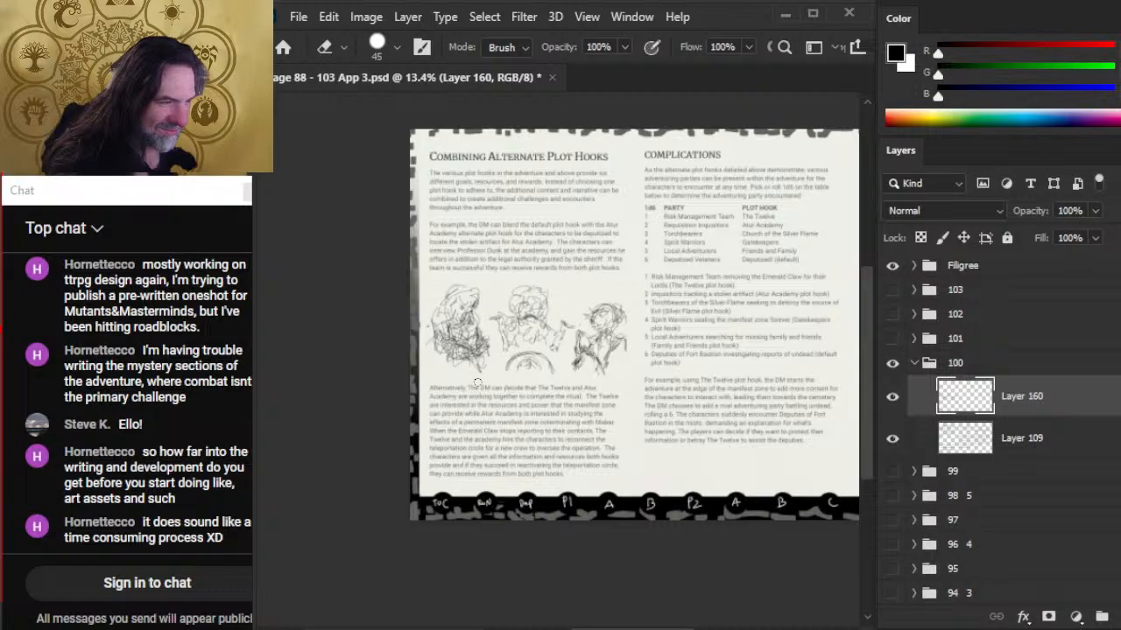
key("v")
mouse_move(602, 402)
left_mouse_down()
mouse_move(648, 363)
mouse_move(681, 374)
left_mouse_up()
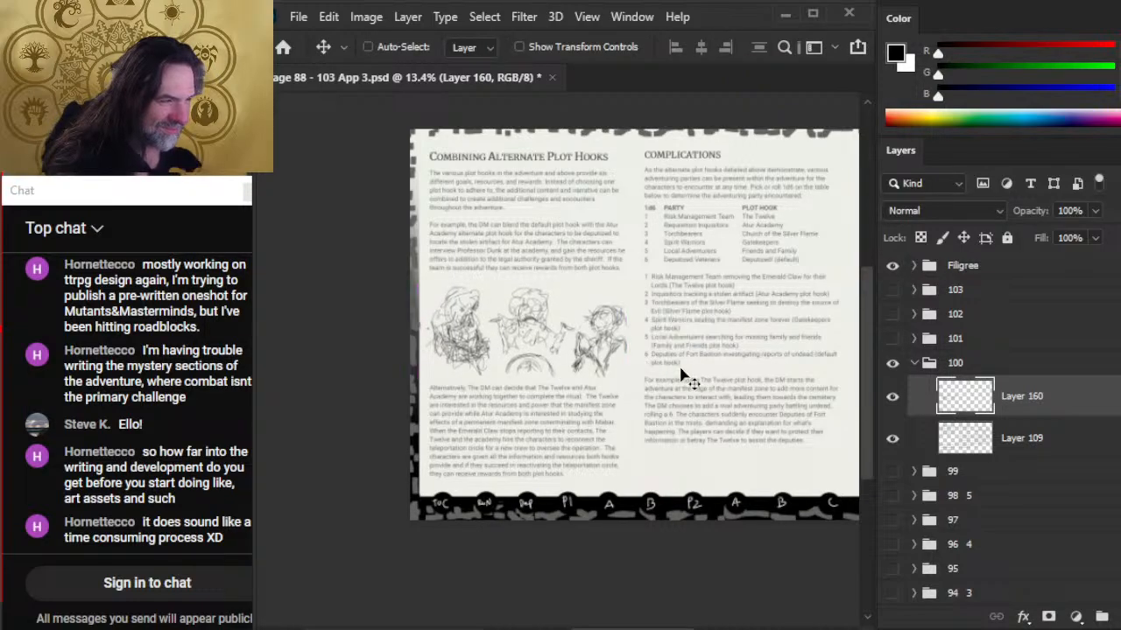
key("l")
right_click(699, 360)
left_click(736, 491)
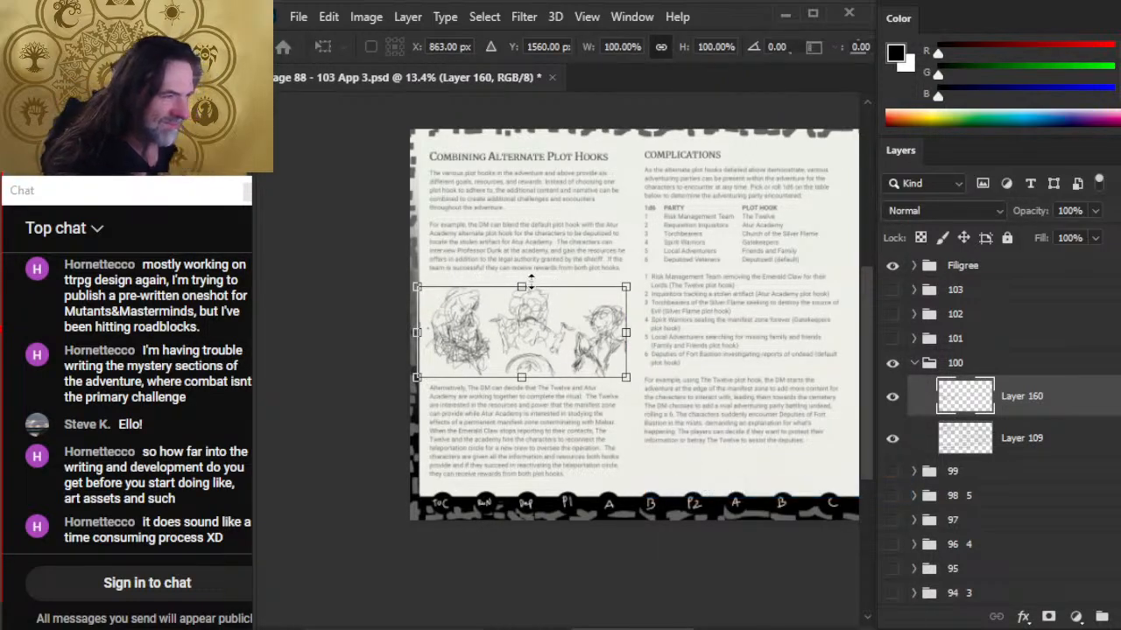
left_click_drag(523, 274, 523, 267)
left_click_drag(625, 332, 571, 324)
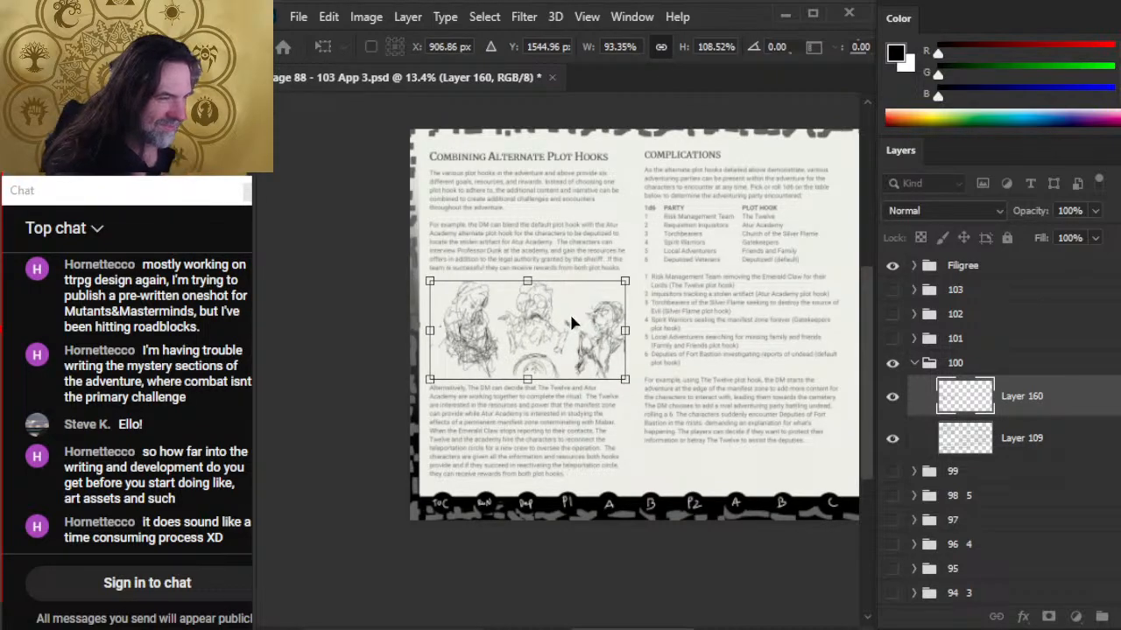
key("Return")
- Nudge the resized sketch down into place between the paragraphs and save the document
key("v")
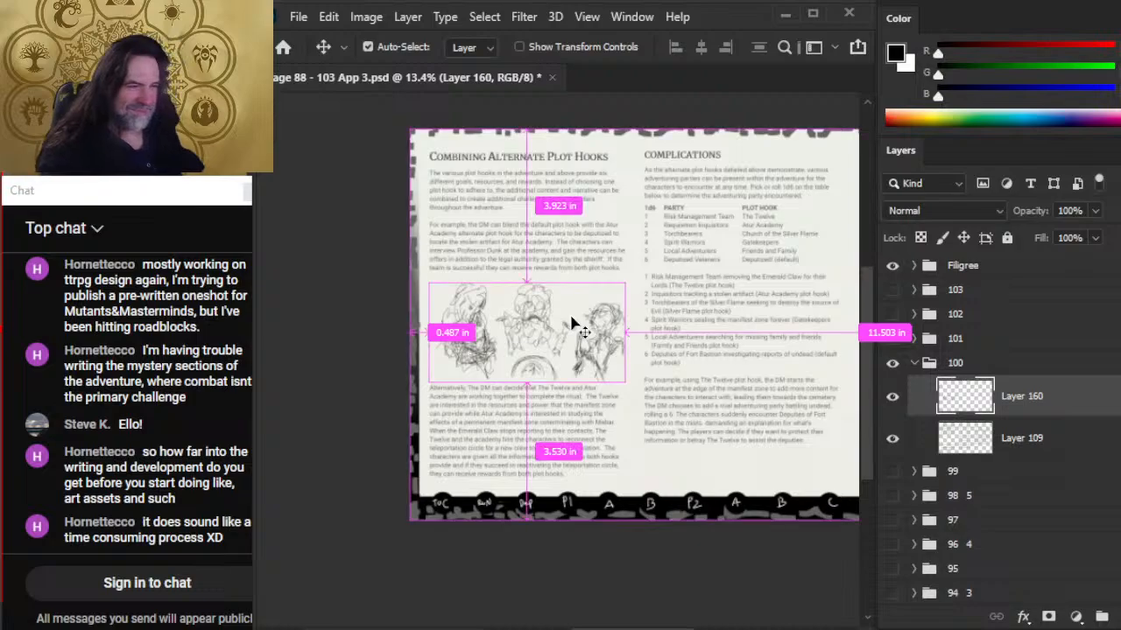
key("ctrl+s")
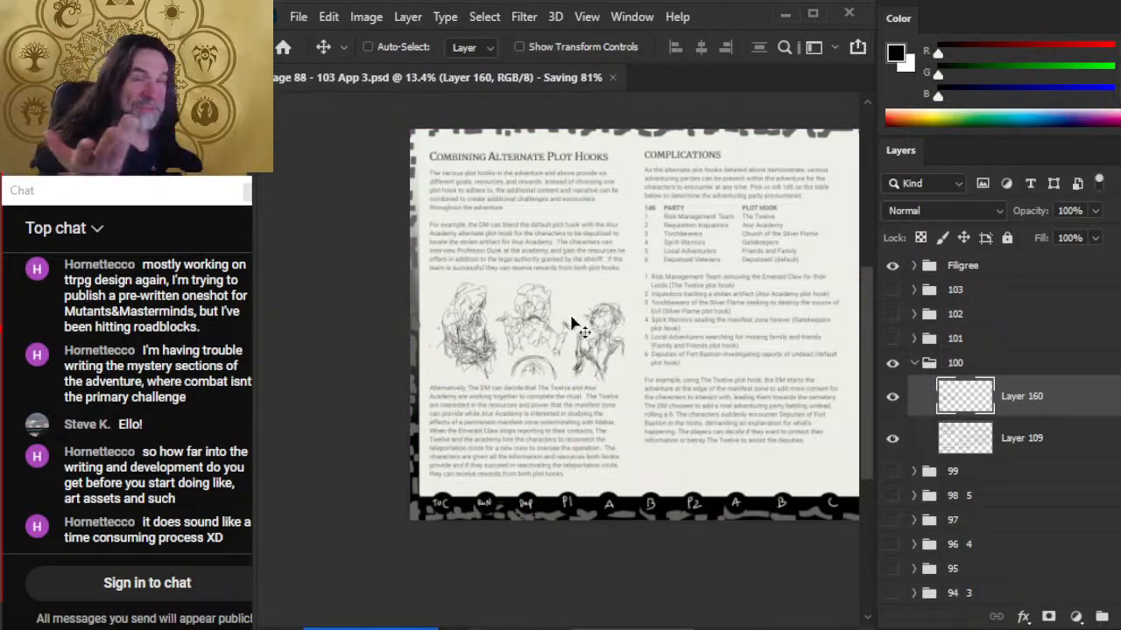
- Read through the False Identities section on the facing page, from its heading to the last paragraph
left_click_drag(666, 358, 567, 251)
key("alt")
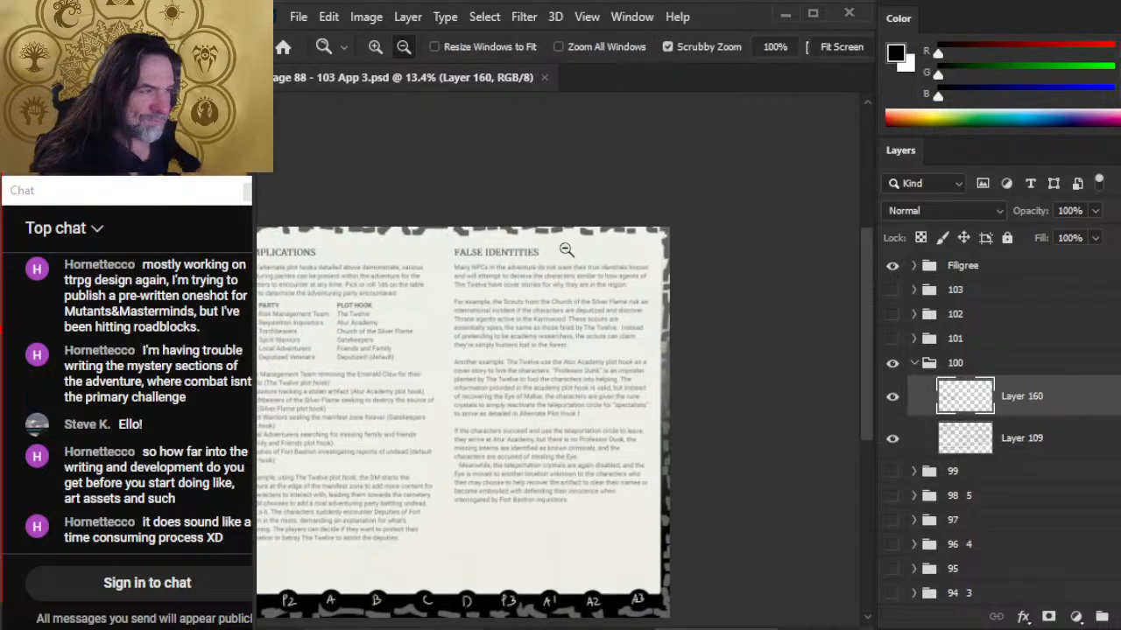
scroll(560, 289, "up", 2)
scroll(498, 299, "up", 2)
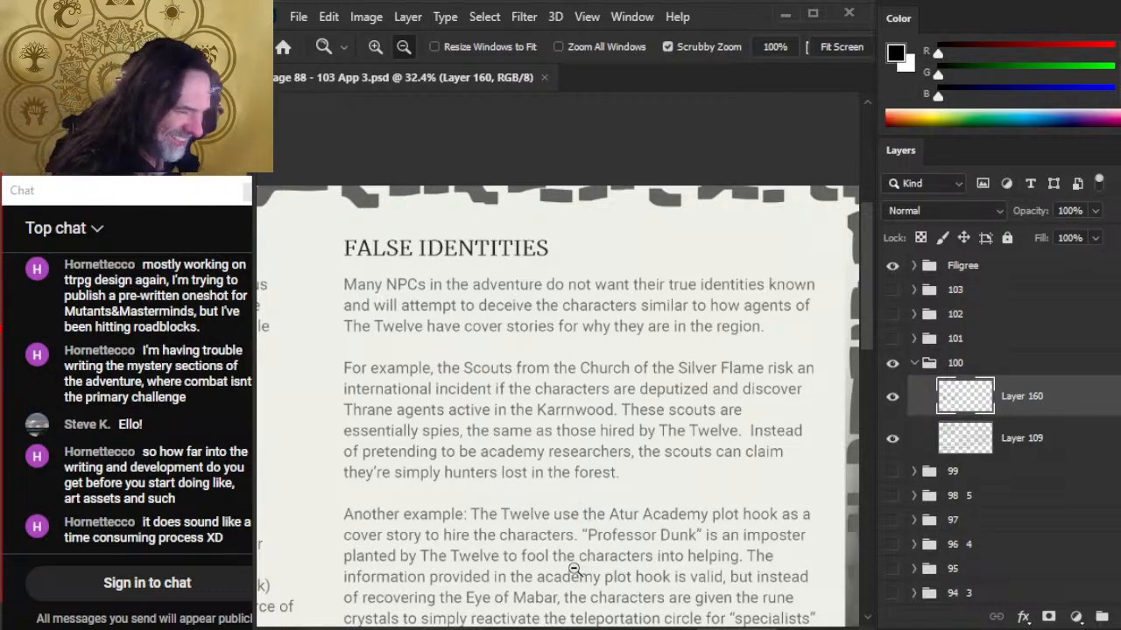
left_click_drag(604, 573, 536, 495)
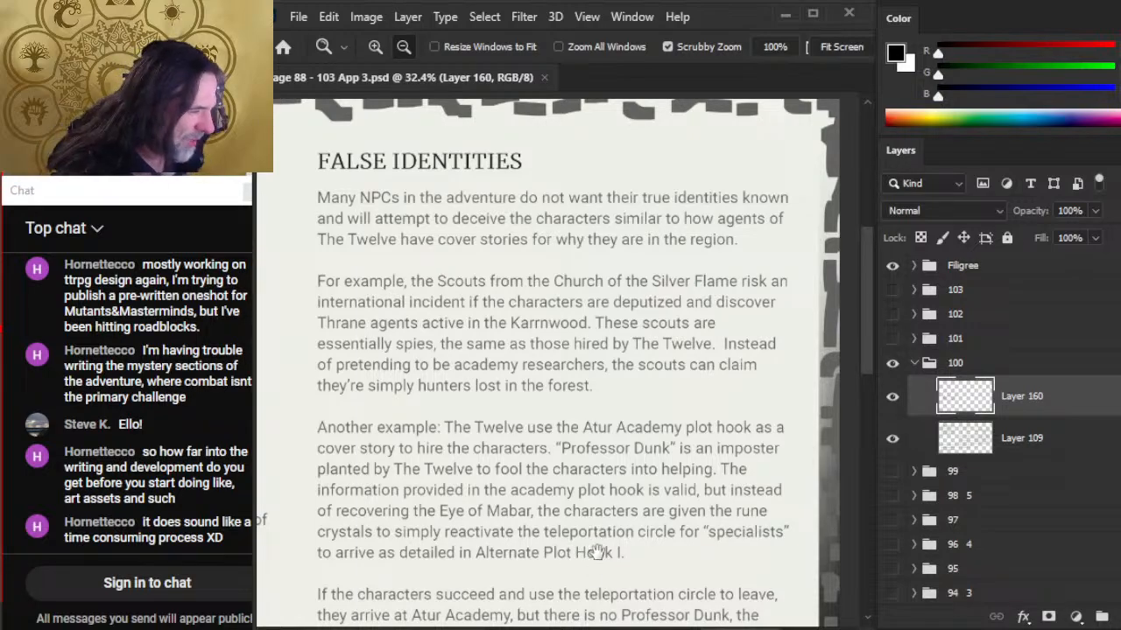
left_click_drag(597, 552, 596, 419)
left_click_drag(586, 525, 577, 500)
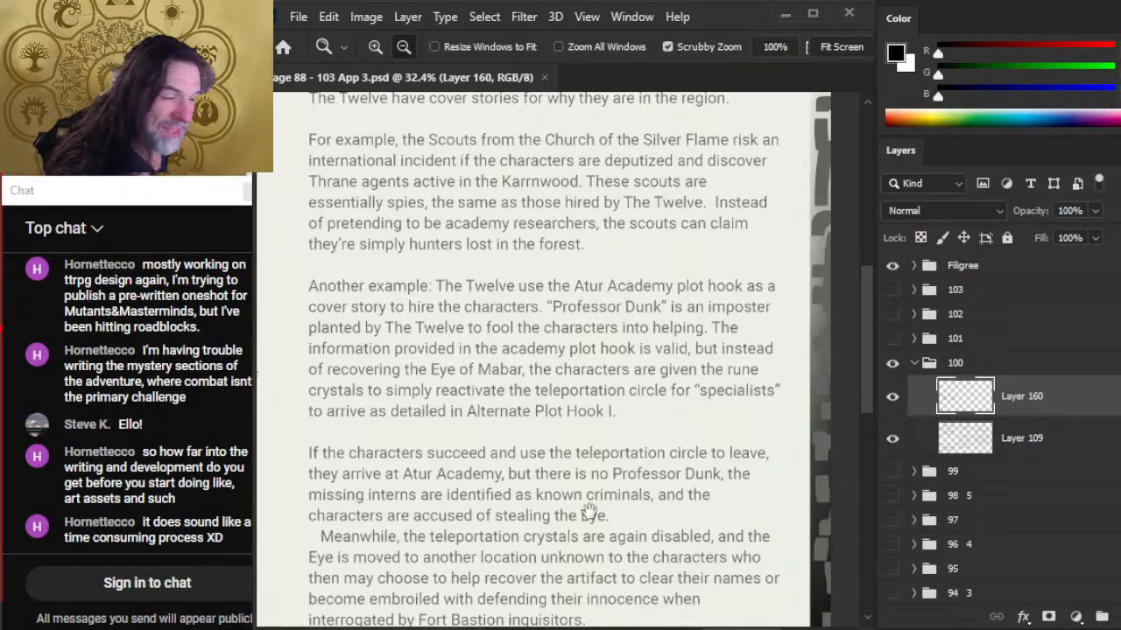
left_click_drag(588, 512, 635, 380)
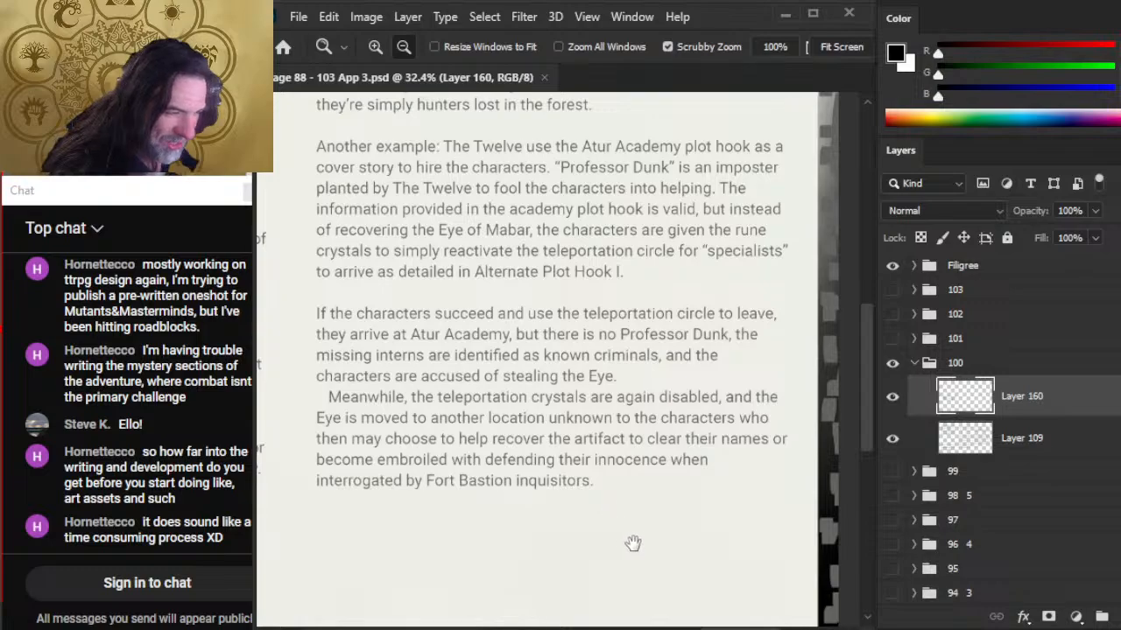
scroll(648, 534, "right", 1)
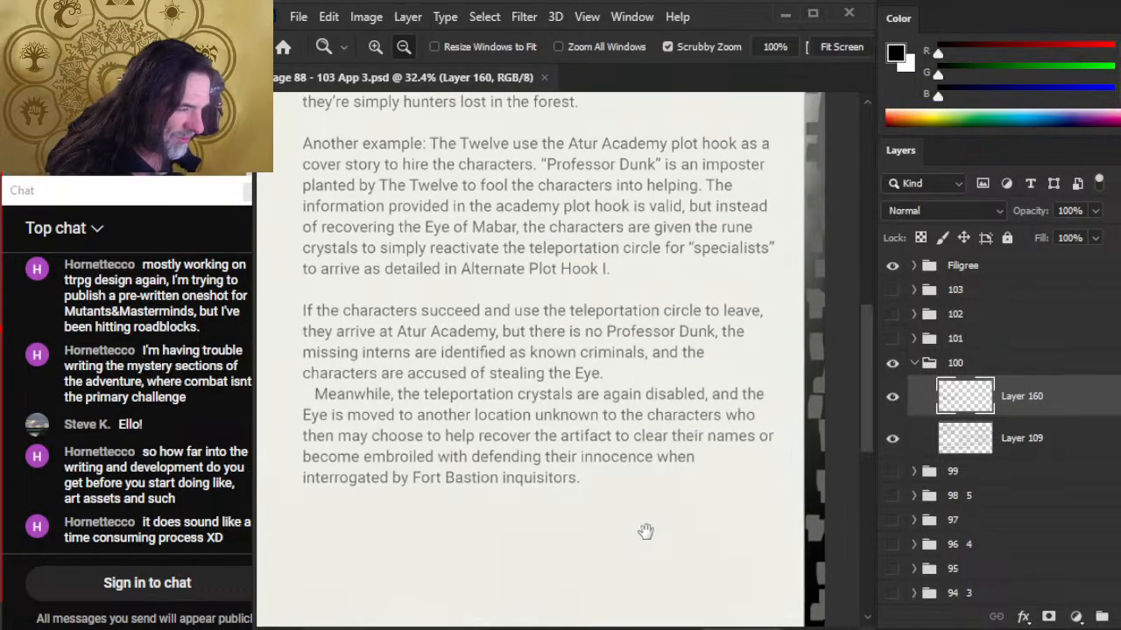
- Lasso the last two False Identities paragraphs on Layer 109, move them down to the foot of the column, and deselect
scroll(645, 531, "down", 4)
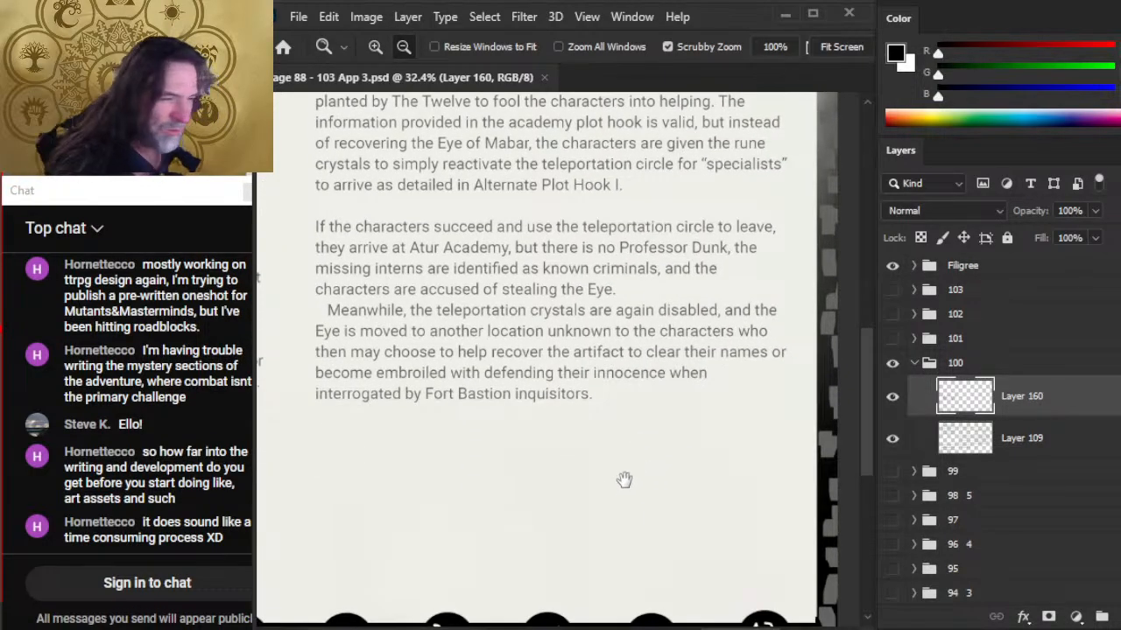
scroll(624, 480, "down", 5)
left_click(578, 432, "alt")
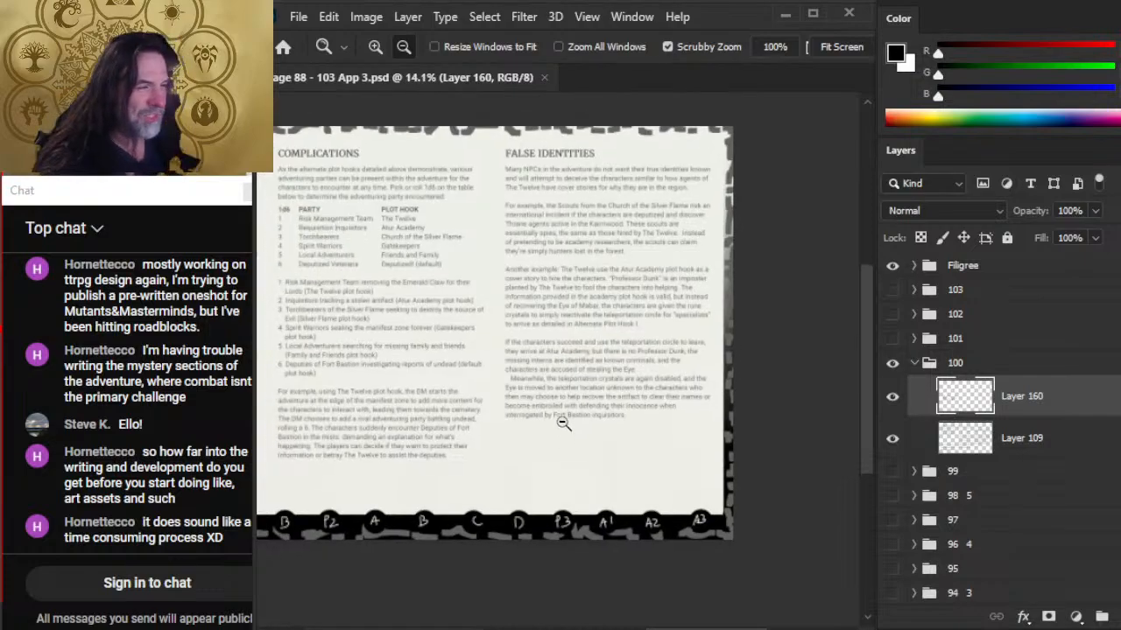
key("l")
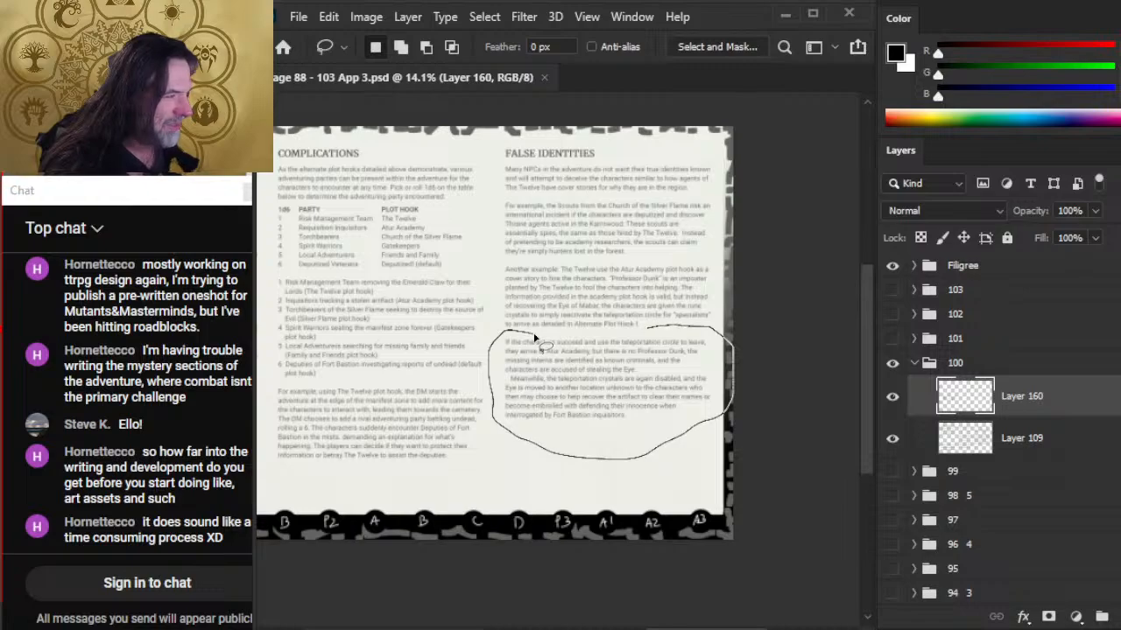
left_click_drag(536, 338, 538, 339)
key("v")
left_click(590, 380)
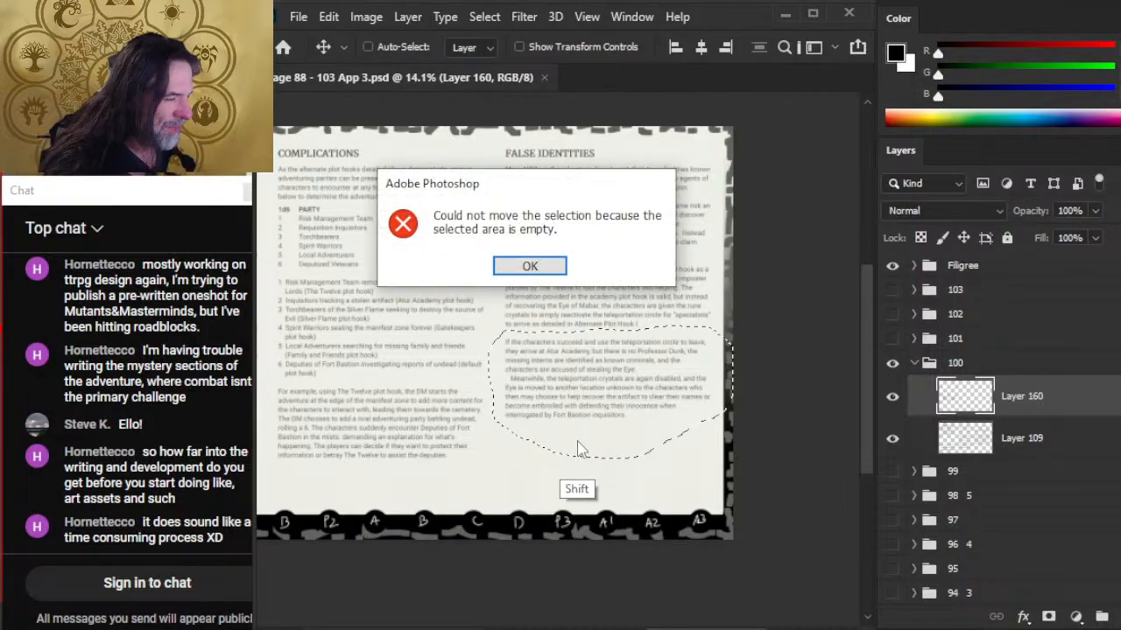
key("Return")
left_click(982, 442)
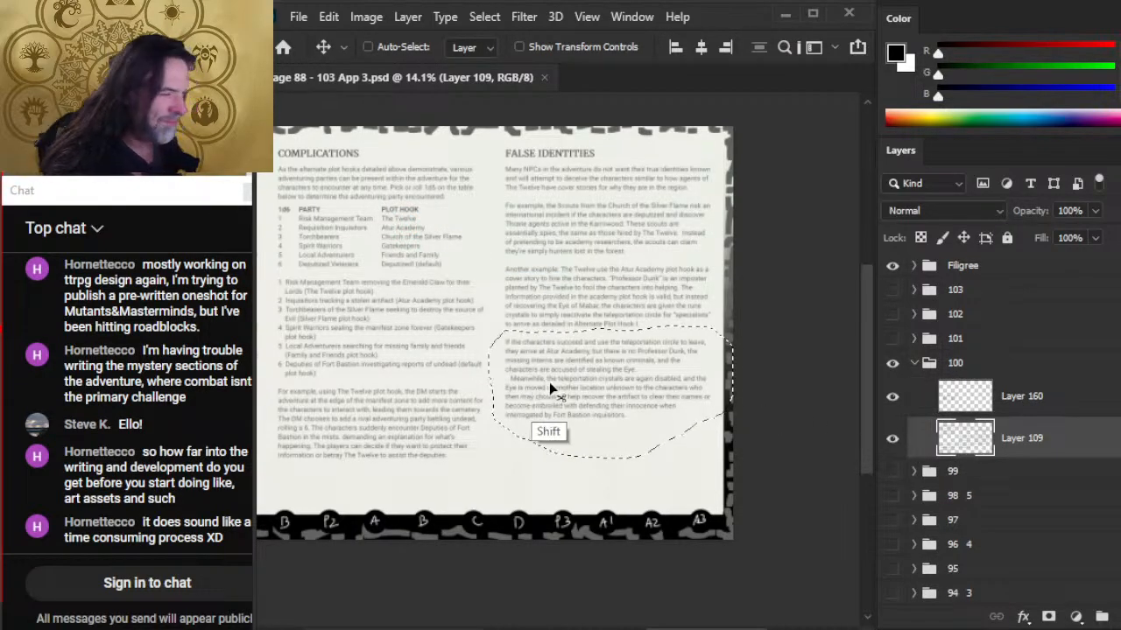
left_click_drag(549, 382, 542, 465)
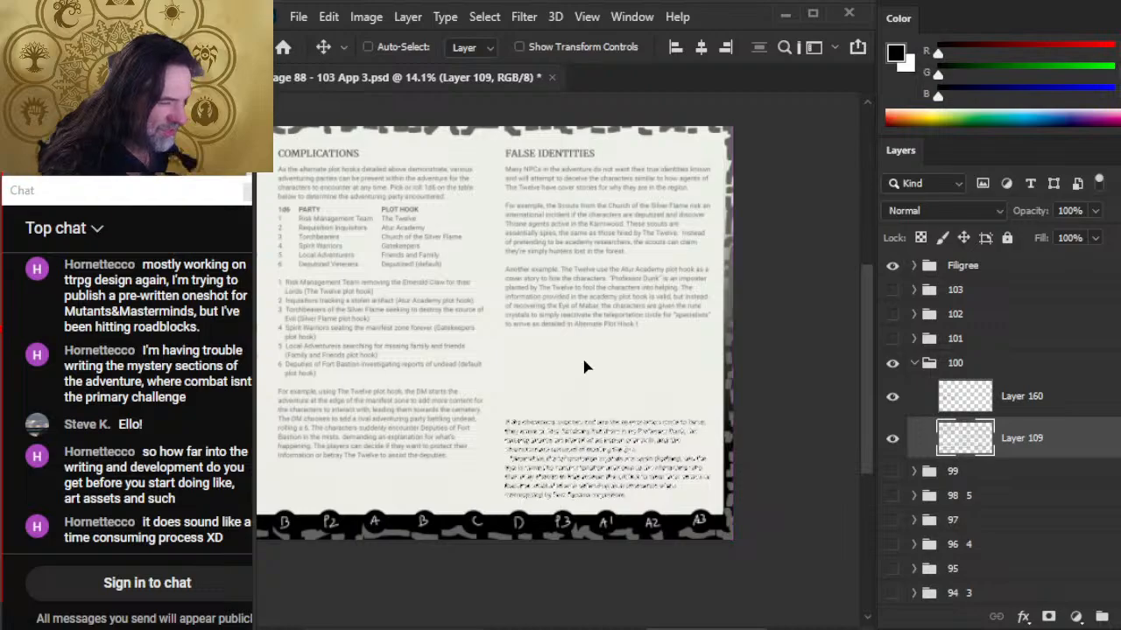
key("ctrl+d")
- Review the whole spread, examining the Complications list, its example paragraph and the repositioned False Identities paragraphs
key("alt+space")
left_click_drag(603, 376, 546, 419)
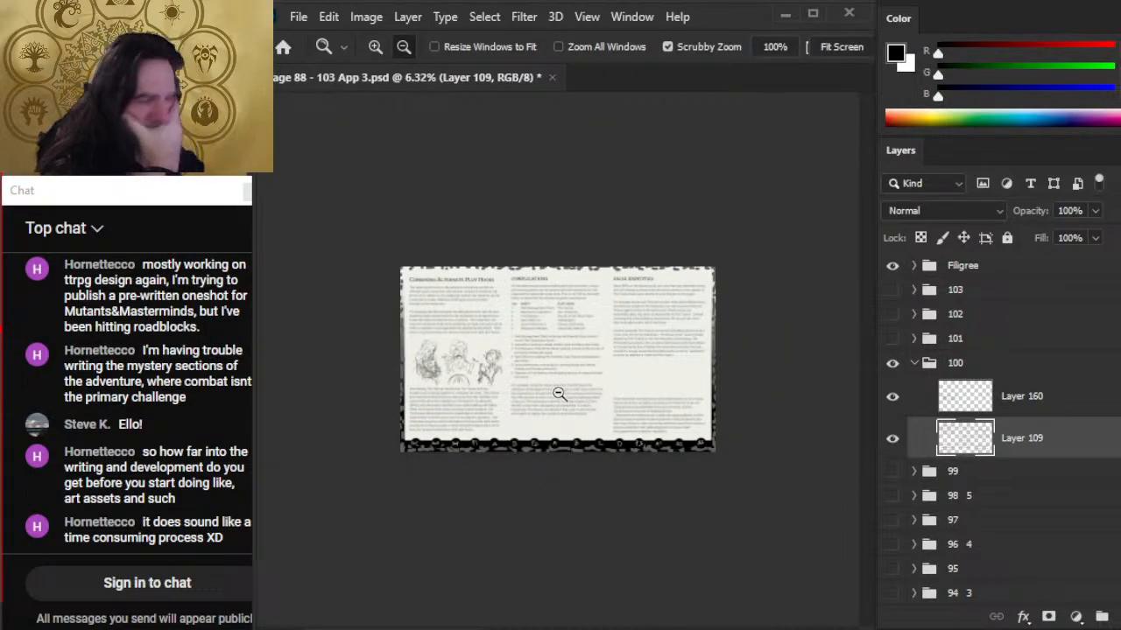
left_click_drag(574, 383, 604, 386)
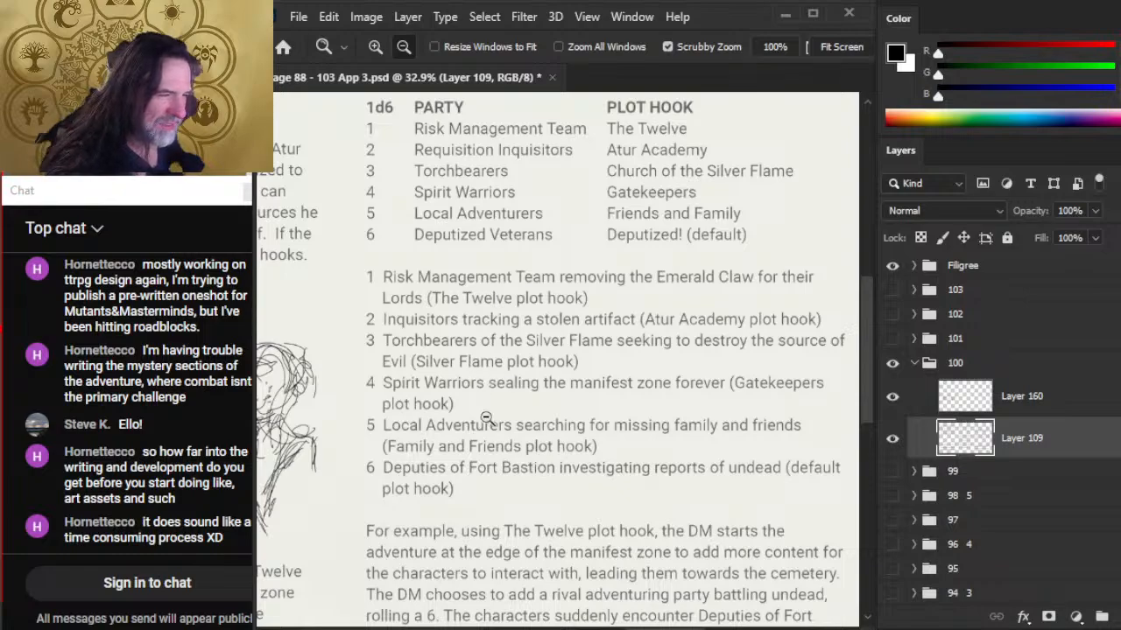
left_click_drag(616, 442, 551, 252)
left_click_drag(545, 477, 526, 400)
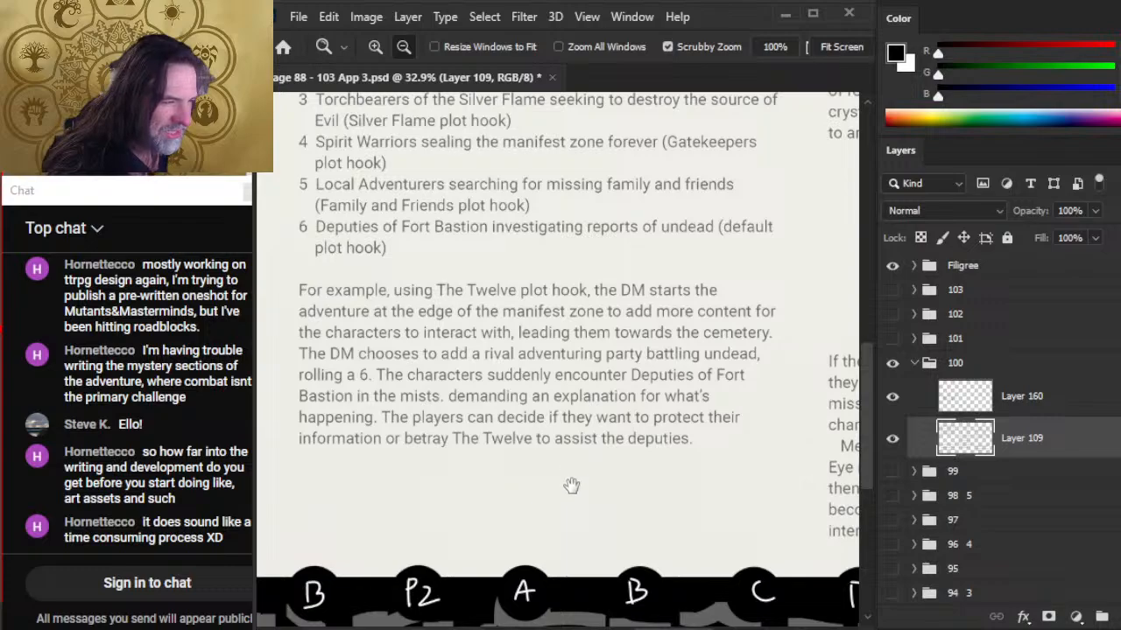
left_click_drag(570, 485, 583, 463)
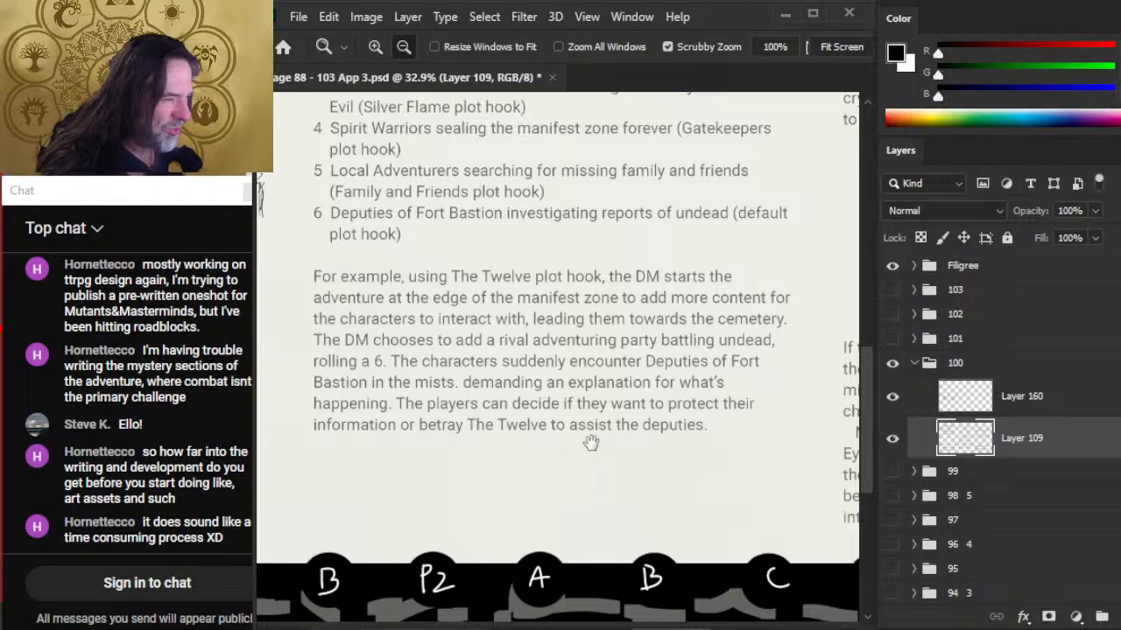
scroll(661, 393, "right", 3)
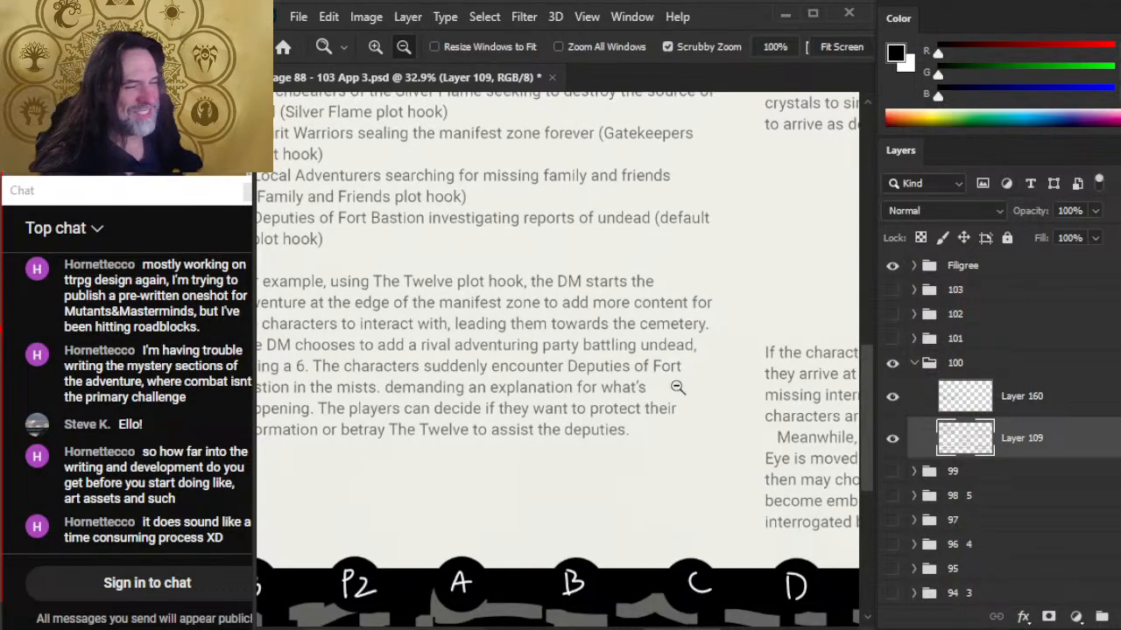
scroll(677, 387, "down", 3)
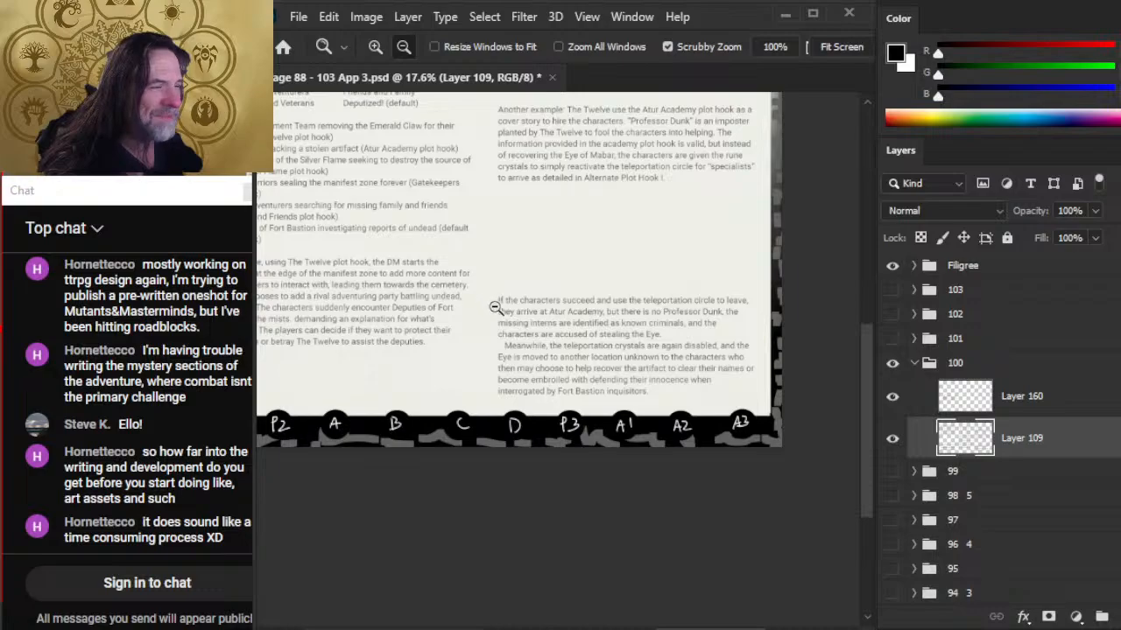
scroll(550, 292, "up", 3)
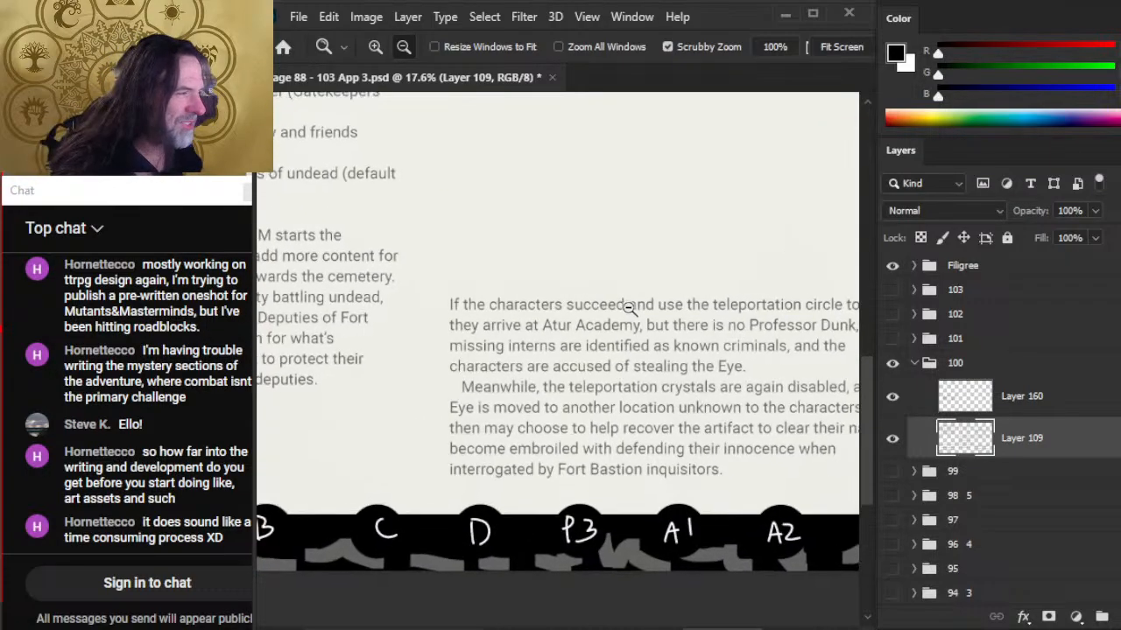
scroll(611, 371, "down", 2)
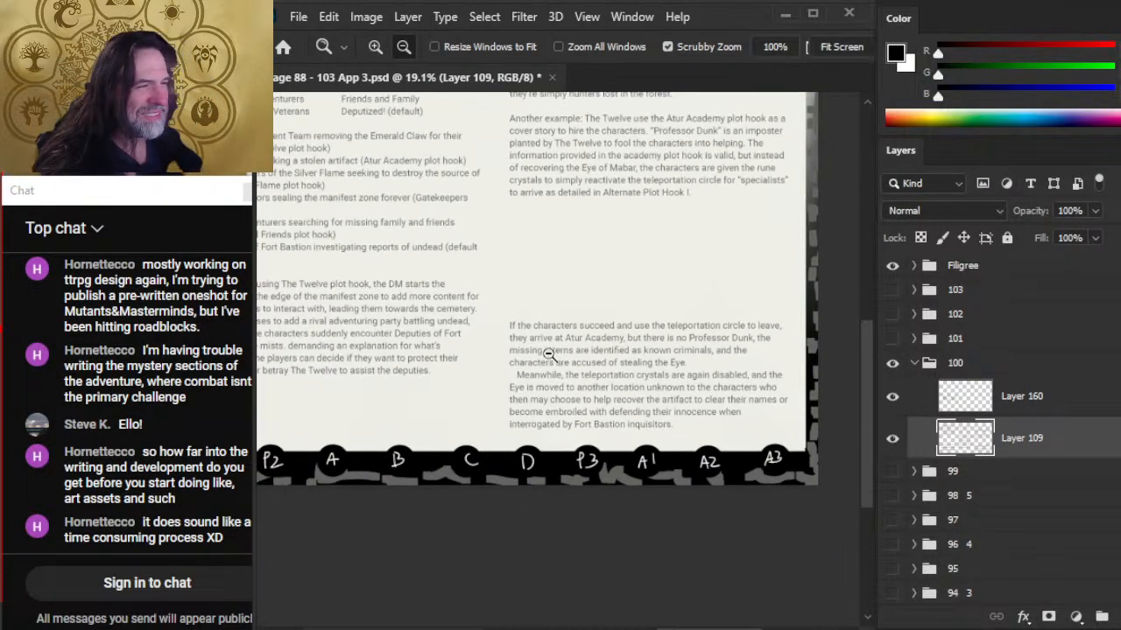
- Undo the move of the last two False Identities paragraphs and clear the selection
key("ctrl+z")
key("ctrl+z")
key("l")
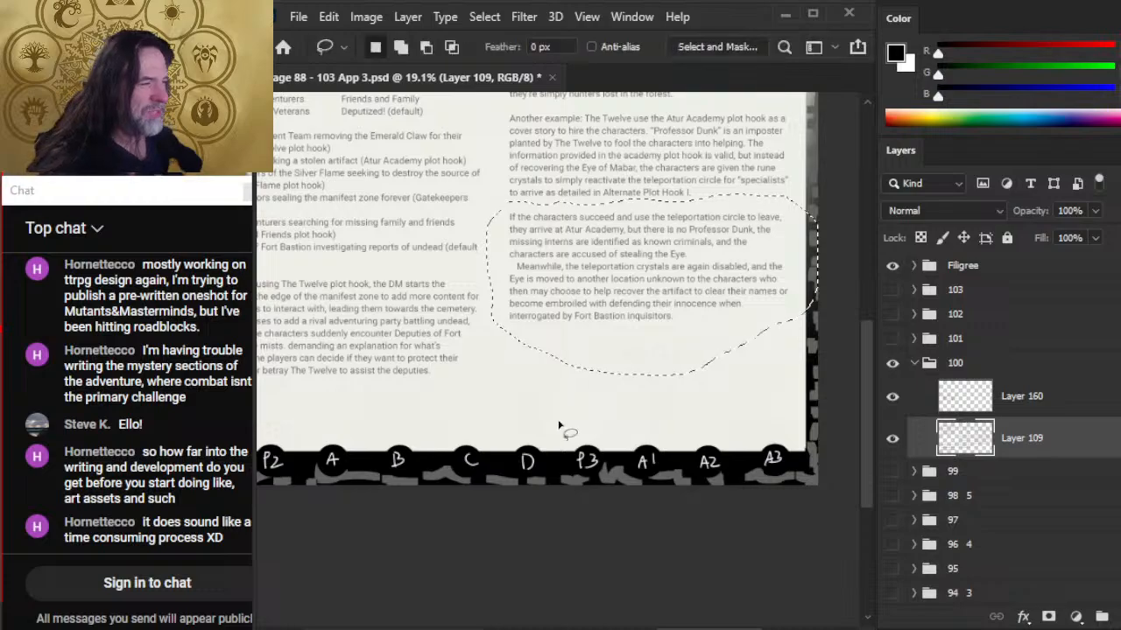
key("ctrl+d")
mouse_move(476, 366)
left_mouse_down()
mouse_move(592, 353)
mouse_move(519, 356)
left_mouse_up()
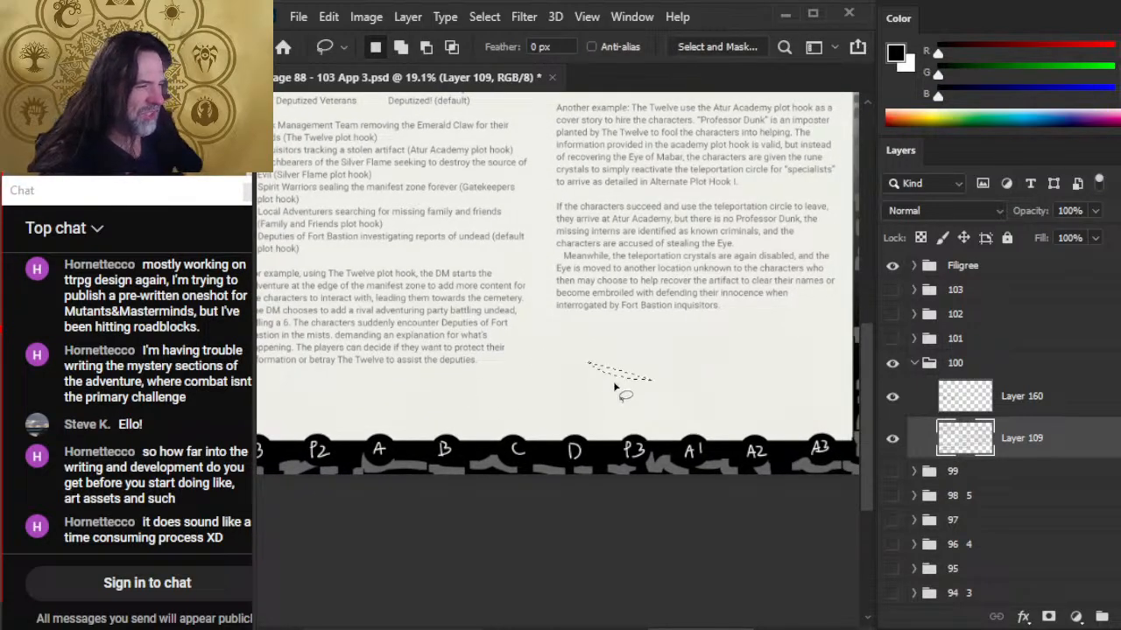
- Brush two small rough shapes, a hand and a head, into the empty space below the last False Identities paragraph
key("z")
scroll(623, 407, "down", 3)
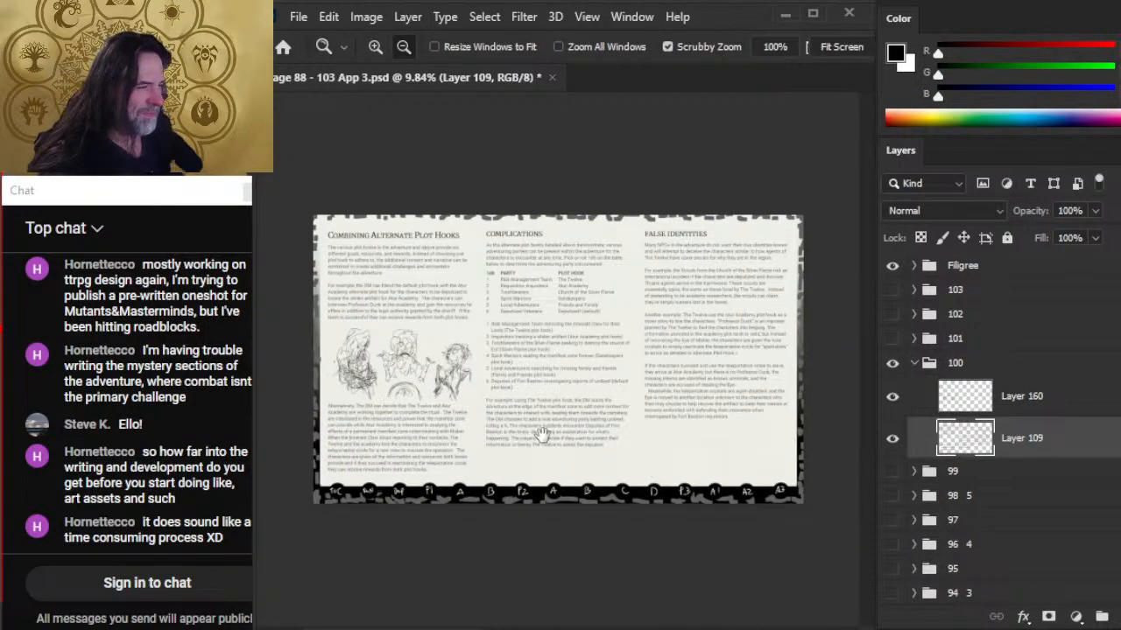
scroll(738, 453, "up", 2)
left_click_drag(738, 452, 569, 394)
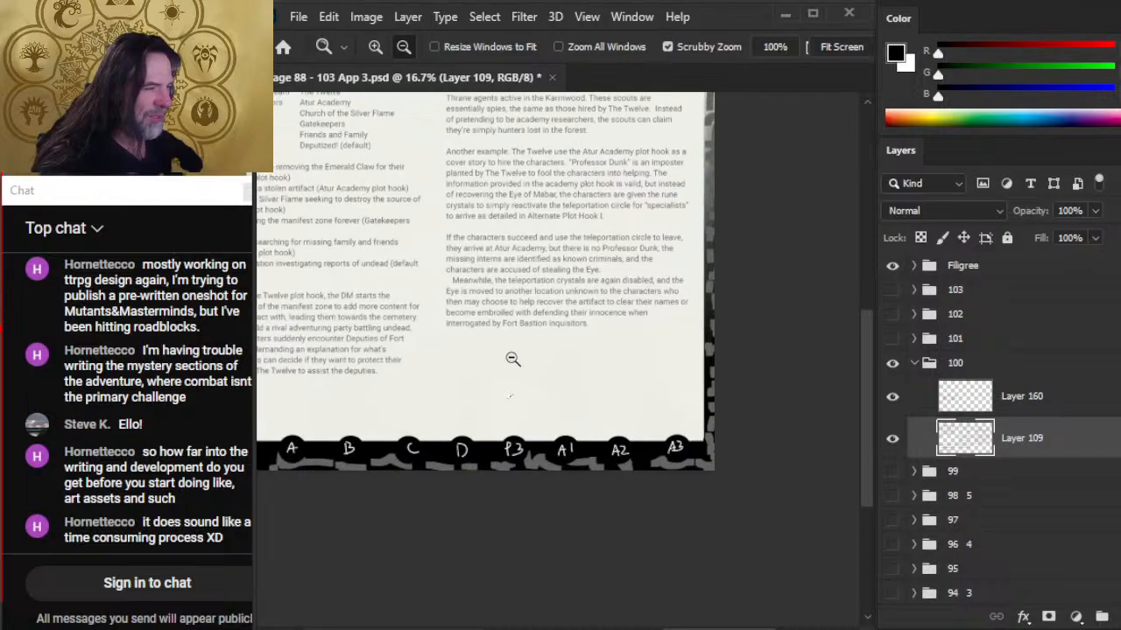
scroll(525, 368, "up", 2)
key("l")
mouse_move(447, 341)
left_mouse_down()
mouse_move(762, 575)
mouse_move(744, 550)
left_mouse_up()
mouse_move(529, 444)
left_mouse_down()
mouse_move(572, 410)
mouse_move(560, 451)
mouse_move(573, 457)
mouse_move(559, 474)
mouse_move(588, 435)
mouse_move(564, 442)
mouse_move(583, 448)
mouse_move(583, 426)
mouse_move(556, 426)
mouse_move(618, 458)
mouse_move(598, 432)
mouse_move(575, 429)
mouse_move(587, 437)
mouse_move(574, 459)
mouse_move(588, 441)
mouse_move(513, 428)
mouse_move(601, 498)
mouse_move(500, 383)
mouse_move(571, 367)
mouse_move(508, 380)
left_mouse_up()
key("alt+space")
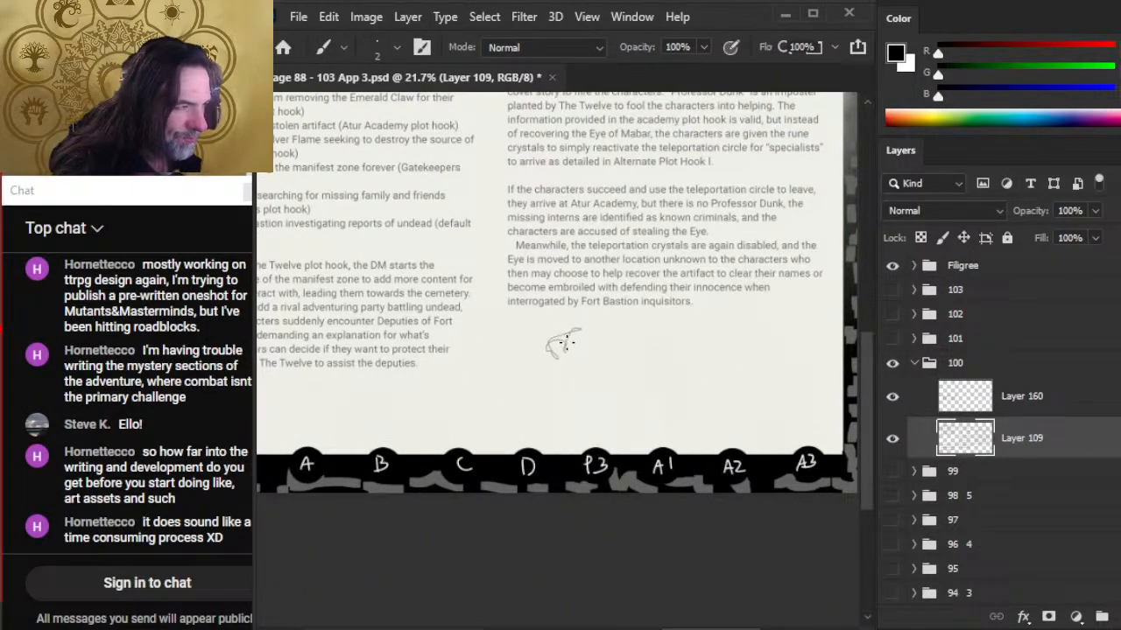
left_click_drag(555, 348, 537, 352)
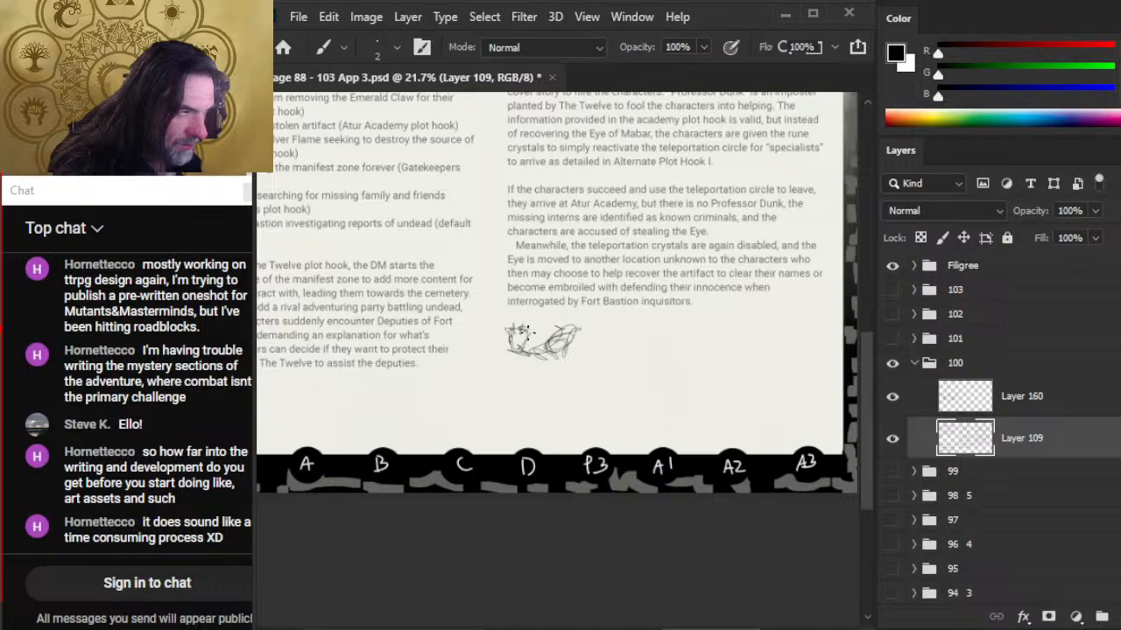
- Lasso the new sketch, cut it from the text layer, paste it in place on its own layer, and shift it slightly
key("v")
left_click_drag(574, 369, 588, 395)
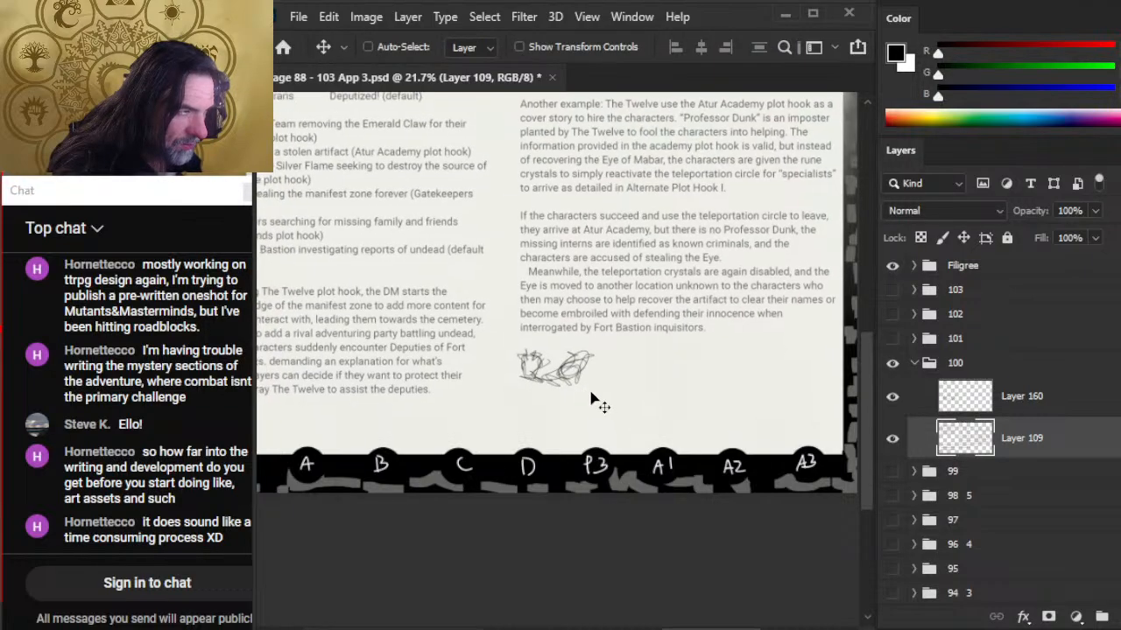
key("ctrl+z")
key("l")
mouse_move(586, 355)
left_mouse_down()
mouse_move(578, 311)
mouse_move(486, 324)
mouse_move(592, 420)
mouse_move(583, 395)
left_mouse_up()
key("ctrl+x")
key("ctrl+shift+v")
key("v")
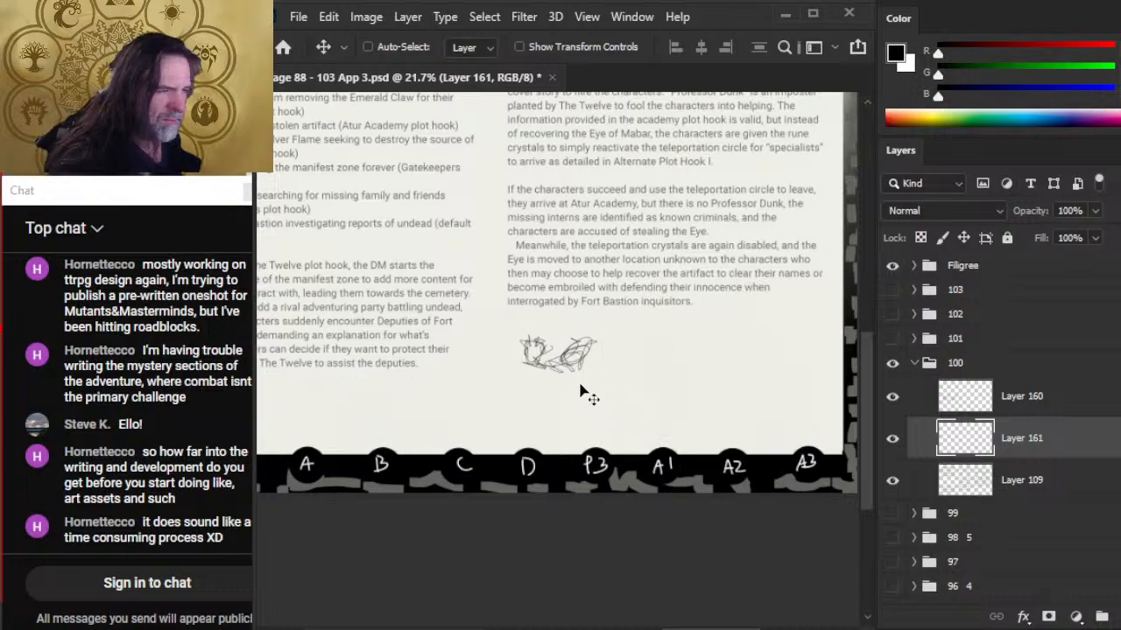
- Erase the stray lines under the raised hand and draw a forearm beneath it
key("b")
key("e")
mouse_move(531, 354)
left_mouse_down()
mouse_move(538, 381)
mouse_move(549, 380)
left_mouse_up()
key("b")
key("e")
key("b")
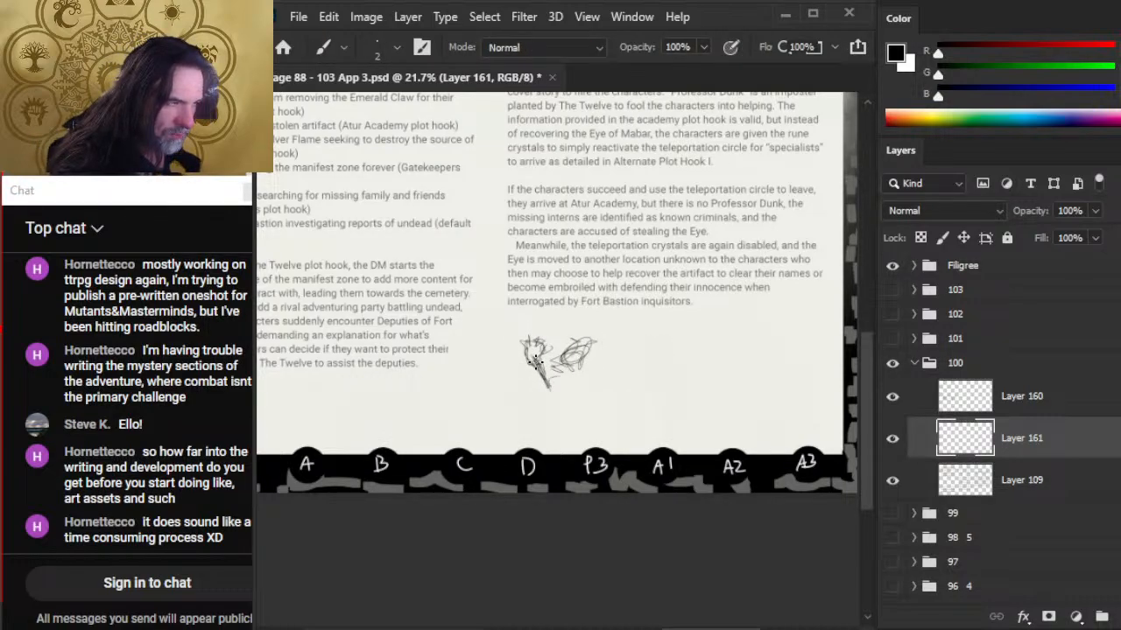
- Lasso and reposition the head, then sketch its outline, the near shoulders and the raised arm more fully
key("l")
mouse_move(613, 334)
left_mouse_down()
mouse_move(580, 360)
mouse_move(601, 357)
mouse_move(554, 366)
mouse_move(593, 337)
mouse_move(590, 365)
mouse_move(597, 322)
mouse_move(588, 347)
mouse_move(577, 342)
mouse_move(583, 350)
mouse_move(587, 328)
mouse_move(571, 350)
left_mouse_up()
key("v")
key("b")
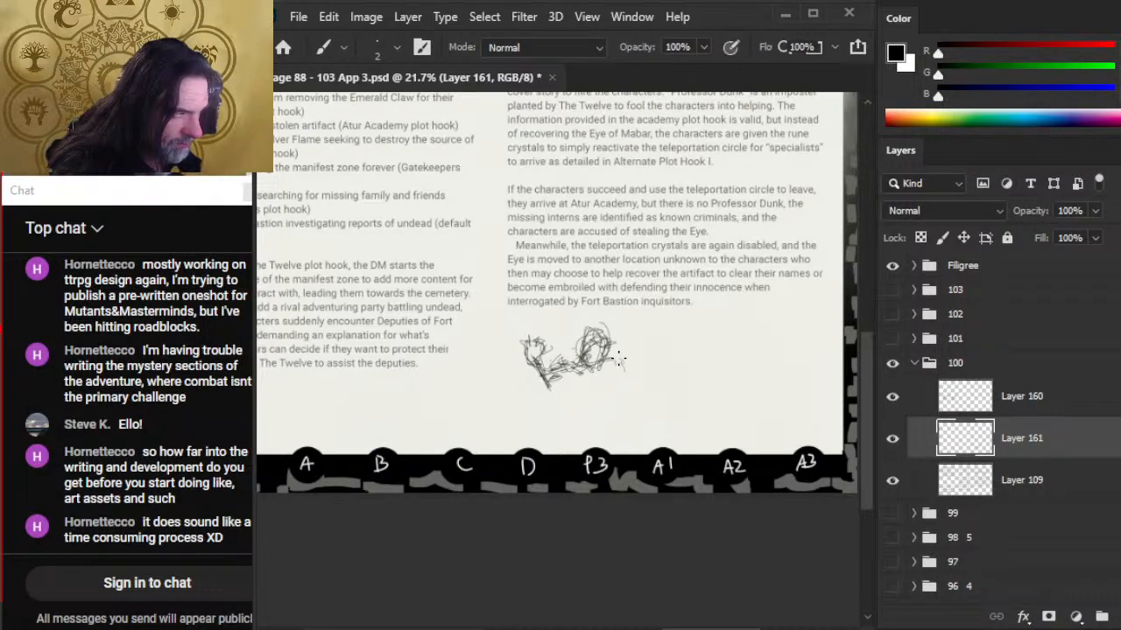
left_click_drag(610, 355, 616, 361)
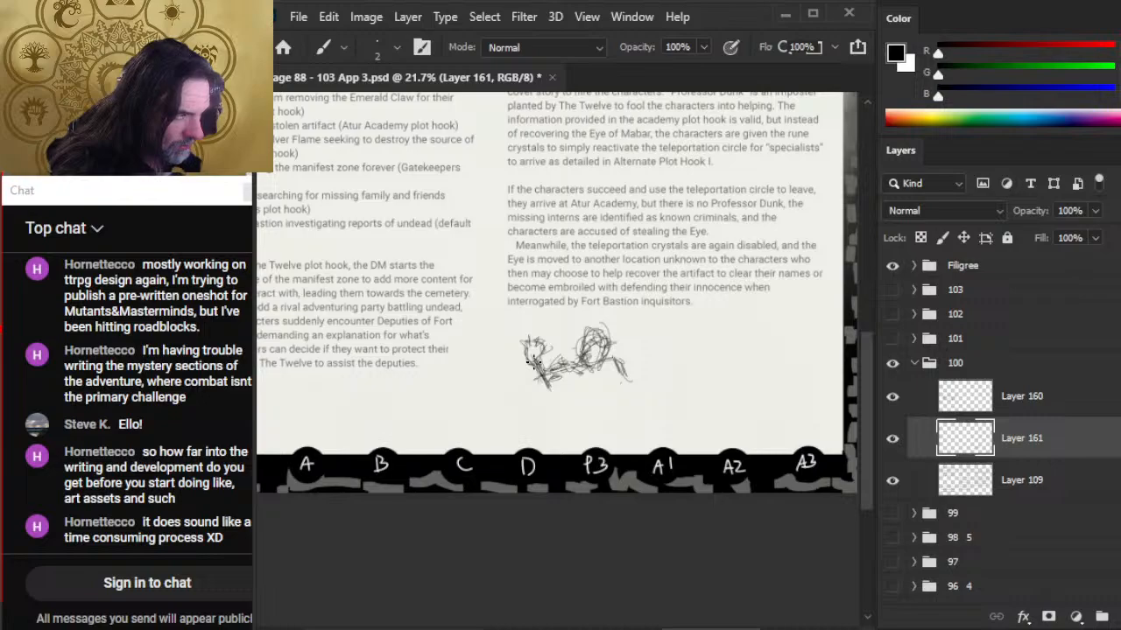
mouse_move(528, 361)
left_mouse_down()
mouse_move(548, 390)
mouse_move(537, 367)
left_mouse_up()
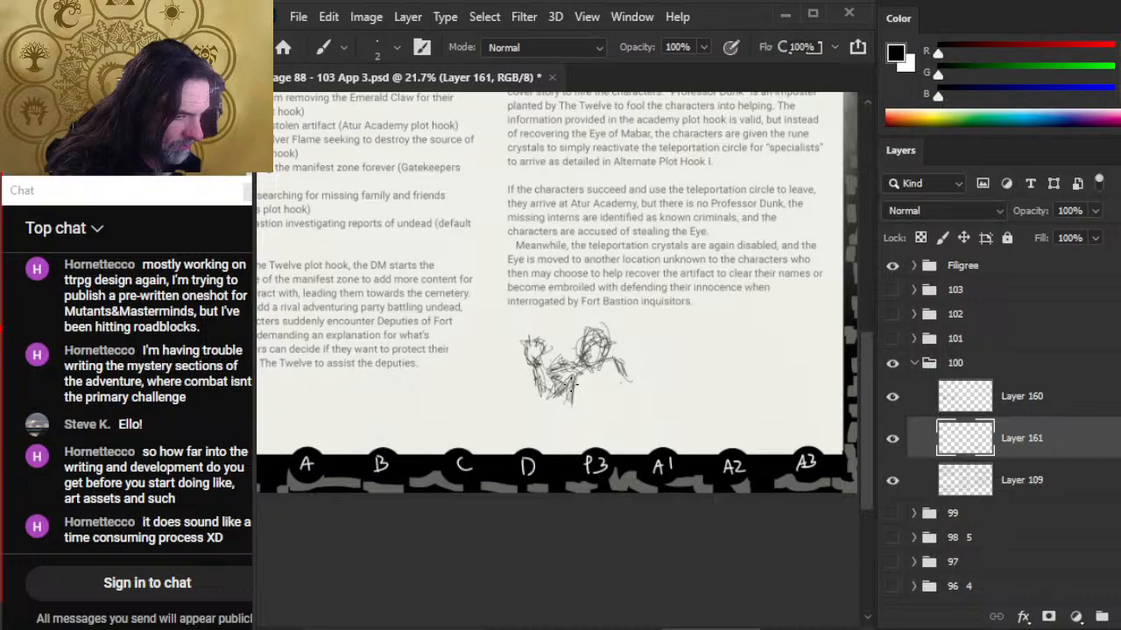
- Sketch the figure's torso and far shoulder, alternating brush strokes with small erasures to clean the lines
key("e")
mouse_move(575, 376)
left_mouse_down()
mouse_move(592, 405)
mouse_move(575, 413)
left_mouse_up()
key("b")
key("e")
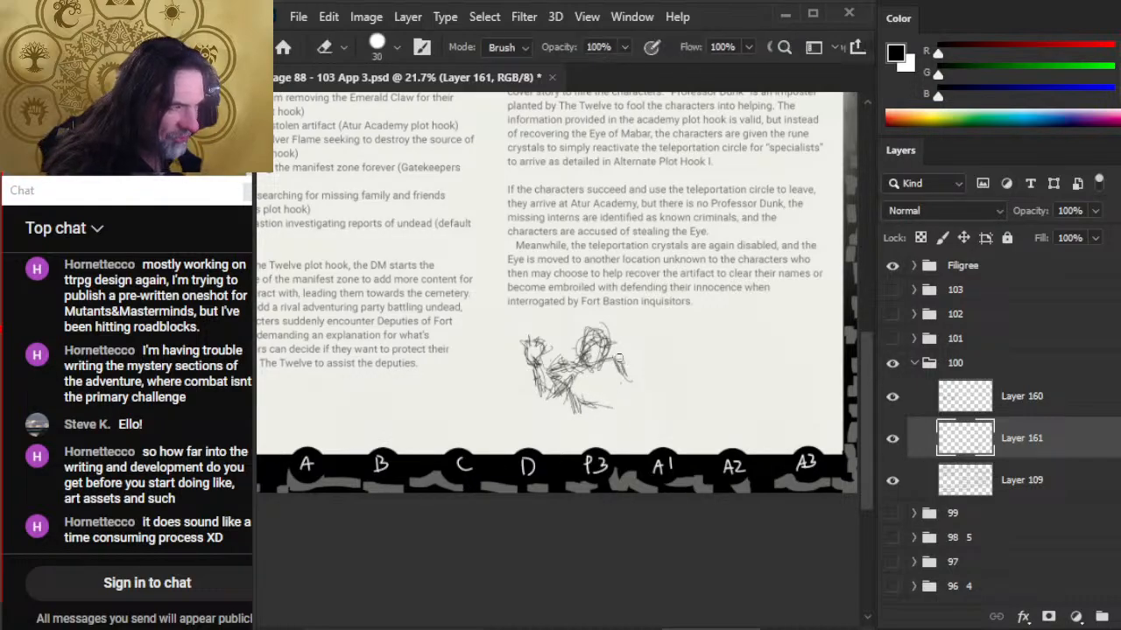
key("b")
left_click_drag(613, 364, 627, 387)
key("e")
key("b")
mouse_move(621, 360)
left_mouse_down()
mouse_move(637, 389)
mouse_move(623, 370)
left_mouse_up()
key("e")
key("b")
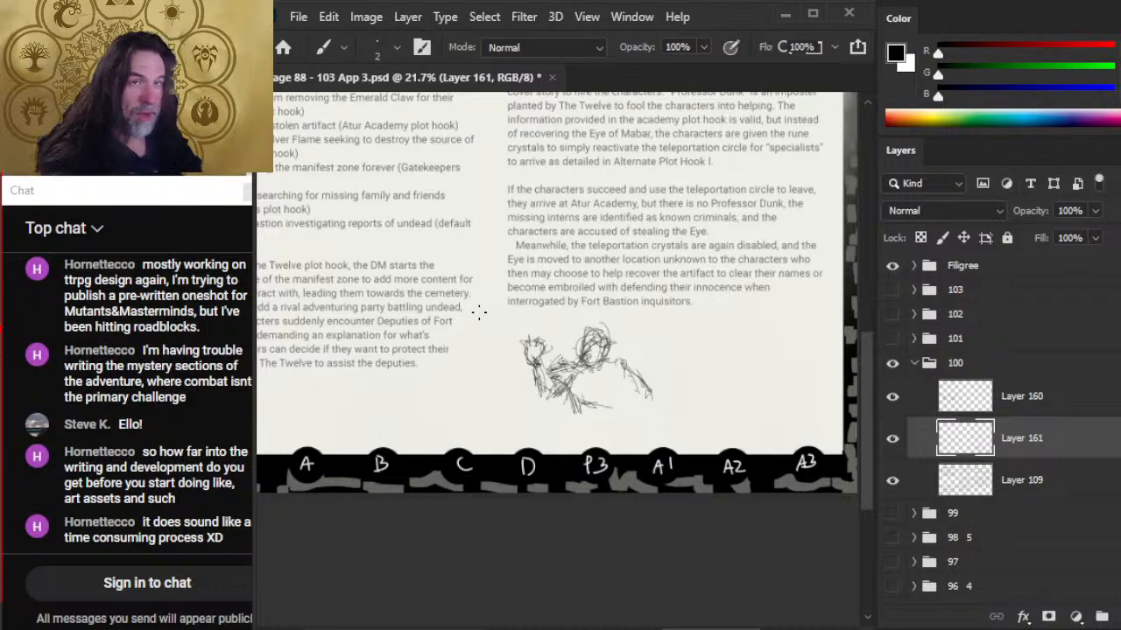
- Rework the figure's far arm, then sketch its raised hand and a small oval beside it
key("e")
mouse_move(639, 396)
left_mouse_down()
mouse_move(633, 360)
mouse_move(654, 417)
mouse_move(647, 389)
mouse_move(663, 393)
mouse_move(636, 350)
mouse_move(627, 389)
left_mouse_up()
key("b")
key("e")
key("b")
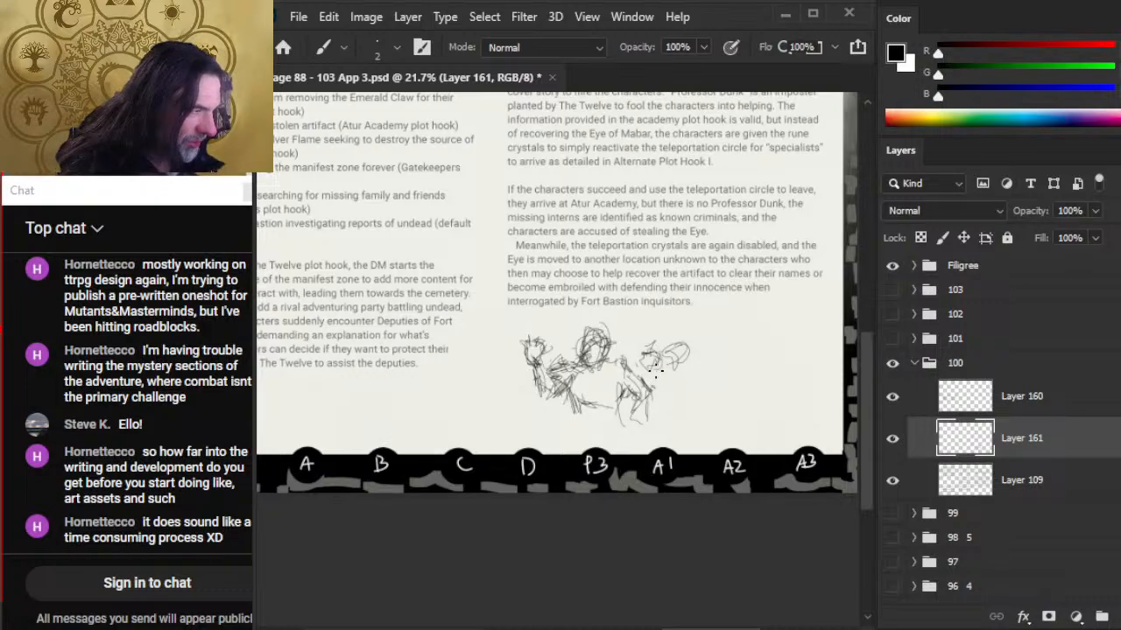
left_click_drag(686, 344, 686, 372)
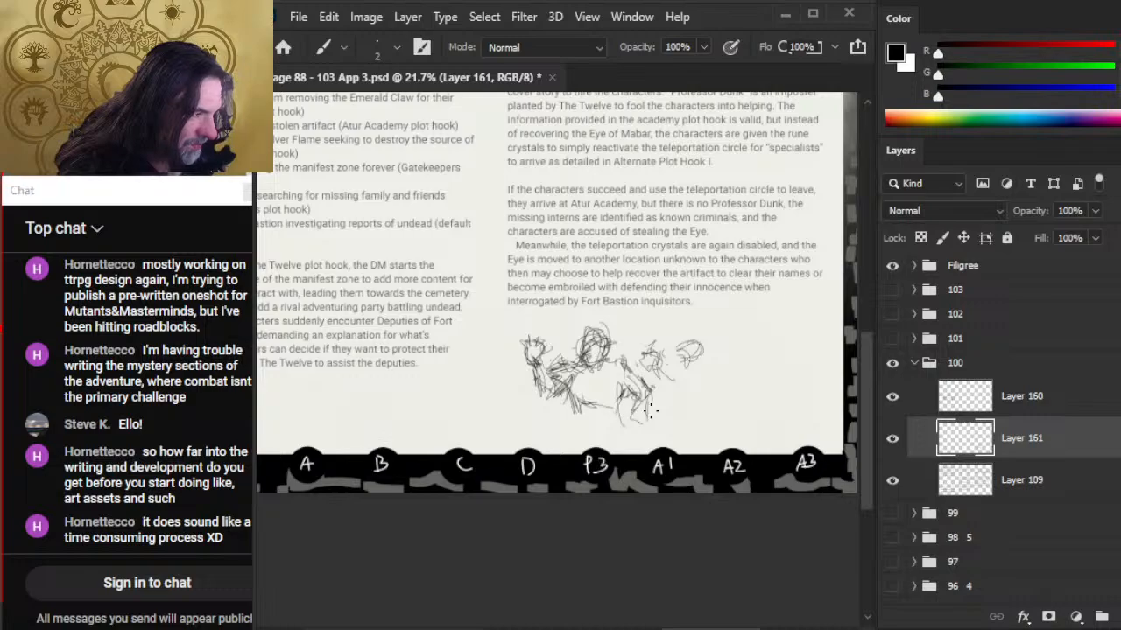
- Sketch a long, slanted double-lined edge beneath the figure and refine the strokes where the far arm meets it
mouse_move(510, 408)
left_mouse_down()
mouse_move(609, 427)
mouse_move(480, 403)
left_mouse_up()
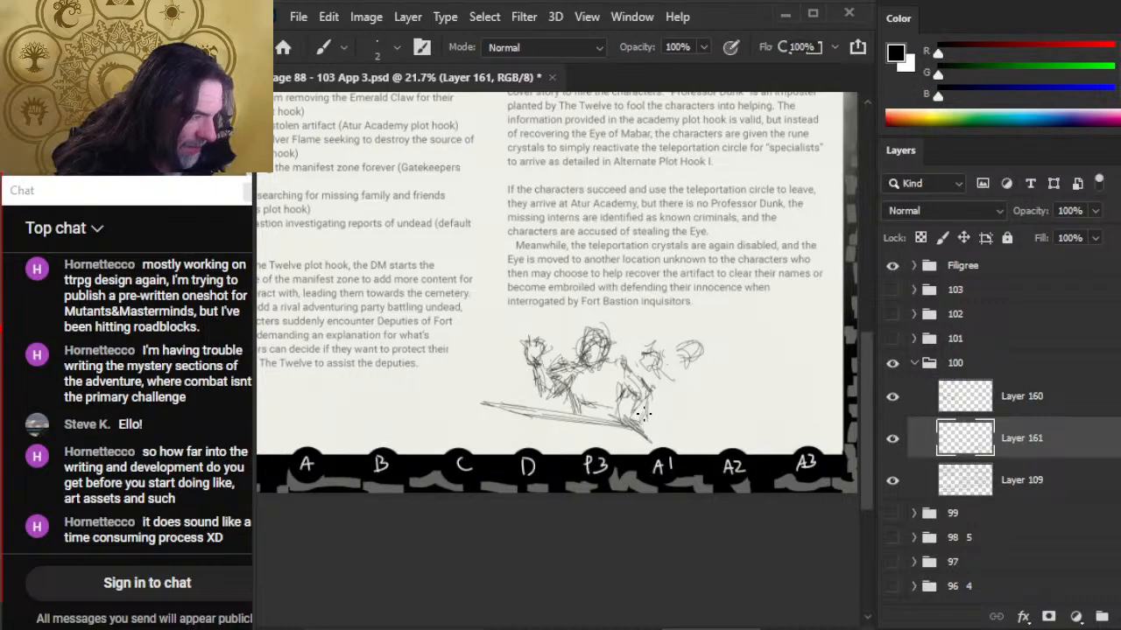
key("e")
key("b")
key("e")
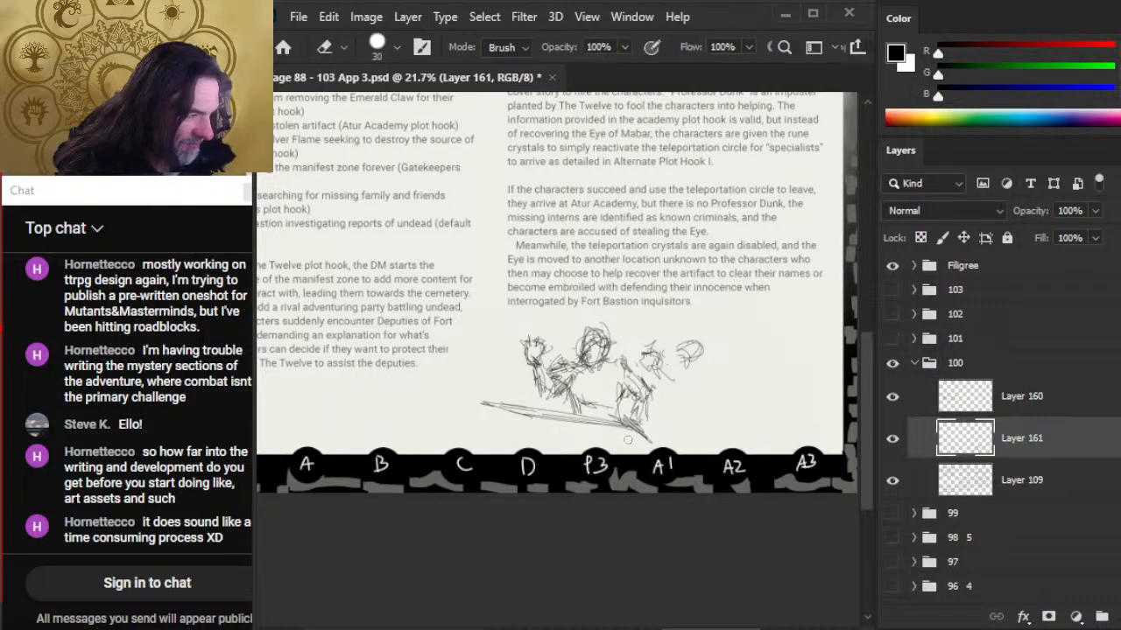
key("b")
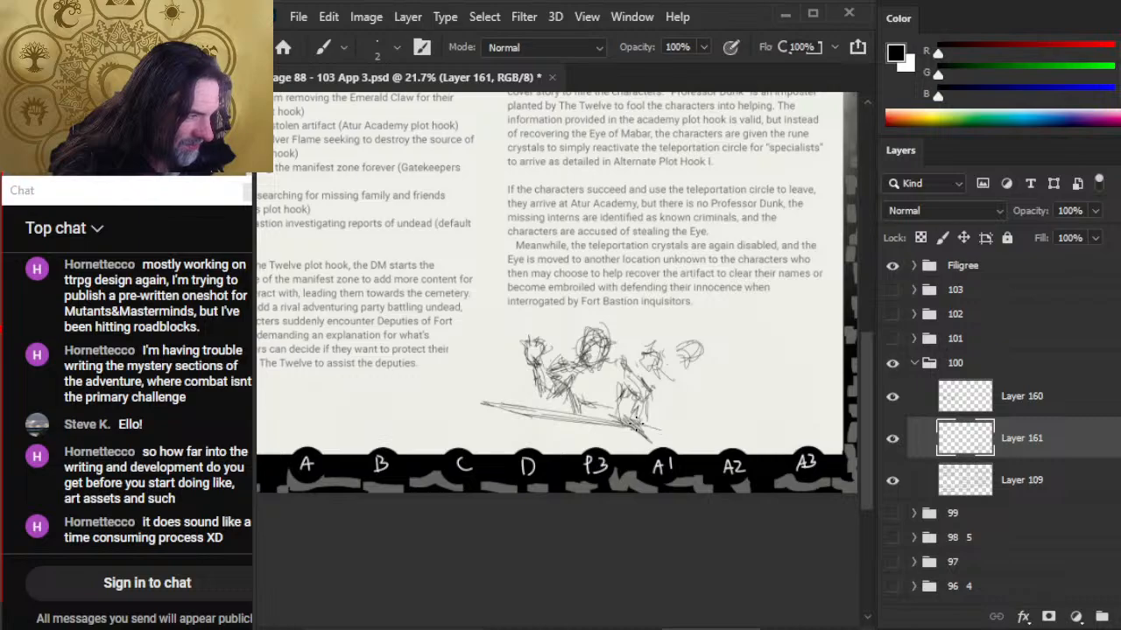
left_click_drag(638, 426, 657, 431)
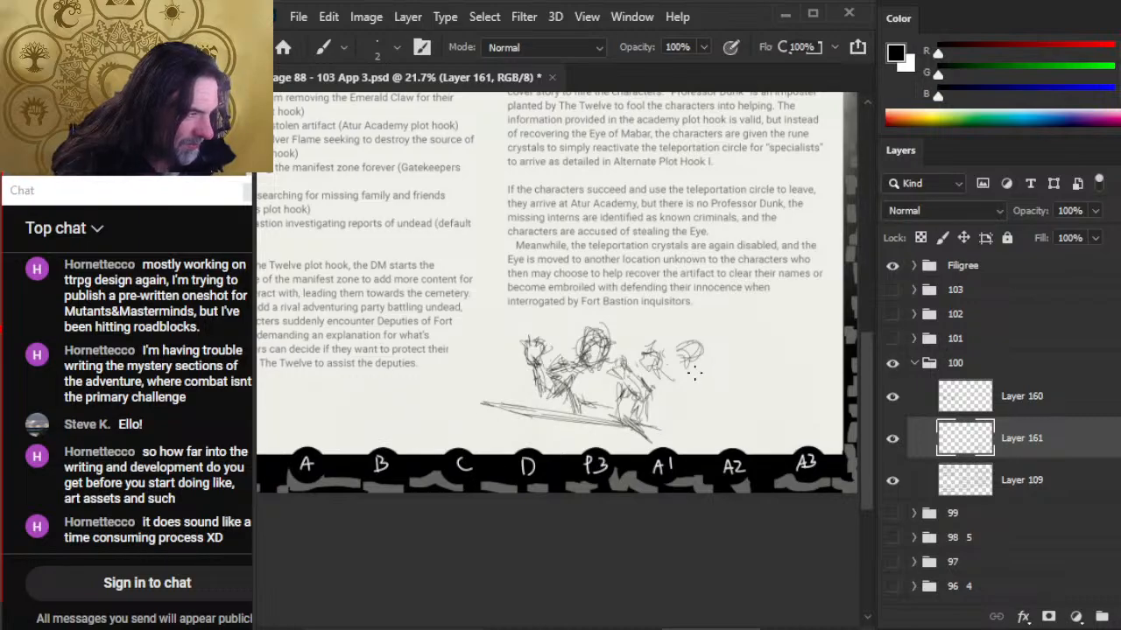
- Touch up the far raised hand, then lasso and reposition the small oval and build it into a second figure's head and shoulders
left_click_drag(639, 351, 660, 363)
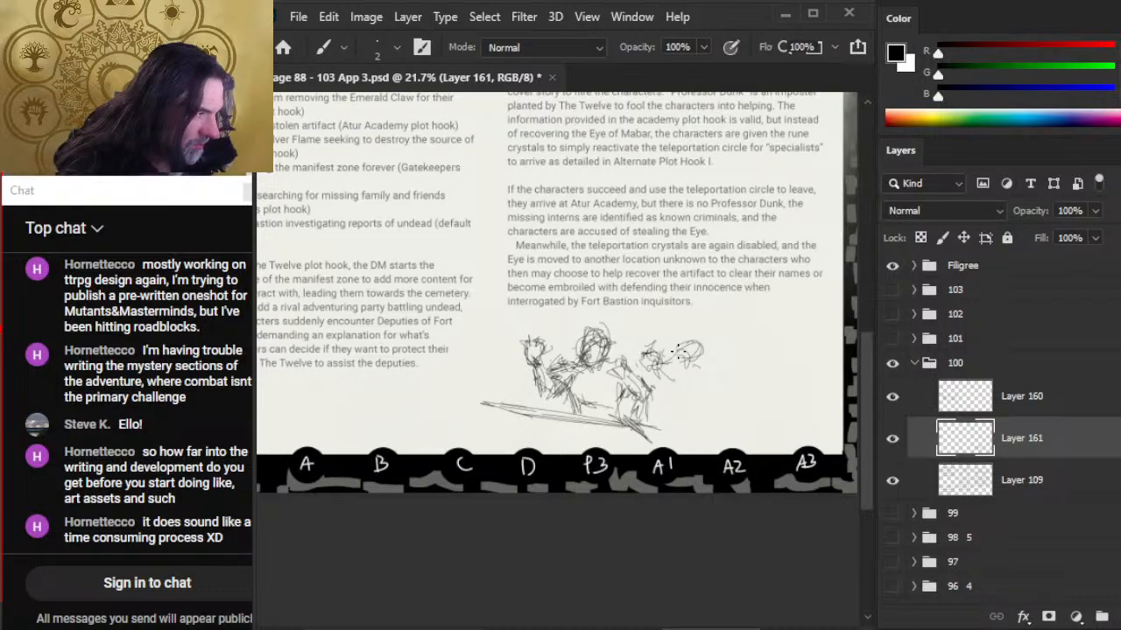
key("l")
key("v")
mouse_move(686, 346)
left_mouse_down()
mouse_move(693, 363)
mouse_move(683, 377)
mouse_move(691, 367)
left_mouse_up()
key("b")
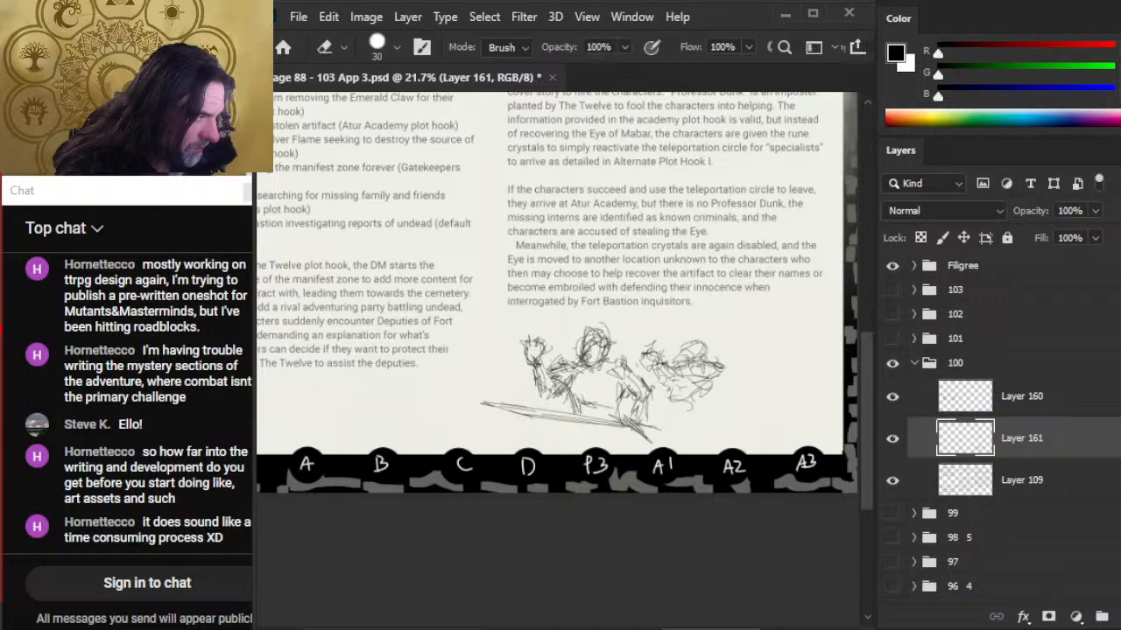
left_click_drag(669, 409, 662, 371)
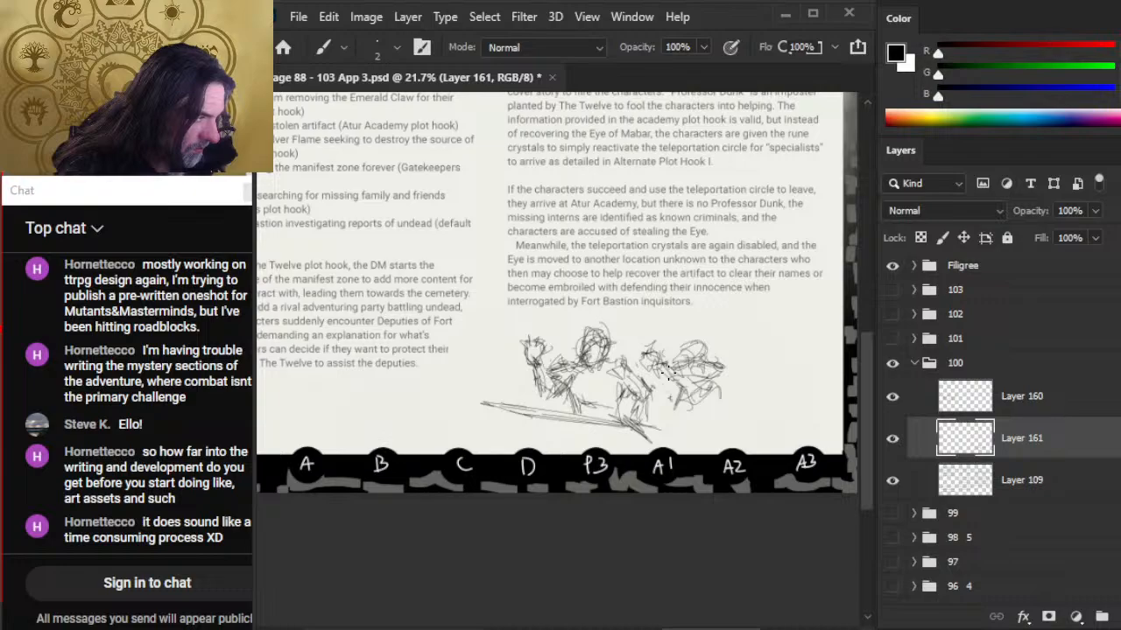
- Sketch the second figure's outstretched arm and hand, clean up its lower lines, and save the document
mouse_move(652, 273)
left_mouse_down()
mouse_move(632, 490)
mouse_move(615, 487)
mouse_move(602, 592)
mouse_move(650, 305)
left_mouse_up()
left_click_drag(543, 378, 477, 490)
left_click_drag(615, 461, 632, 440)
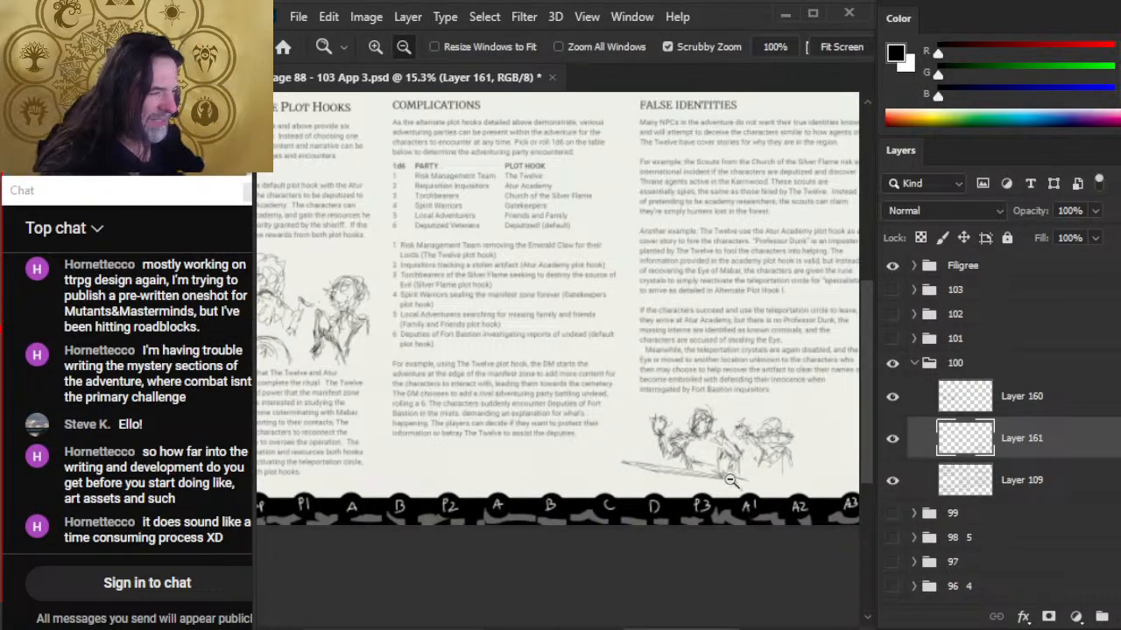
key("v")
mouse_move(725, 475)
left_mouse_down()
mouse_move(720, 464)
mouse_move(700, 477)
mouse_move(625, 413)
left_mouse_up()
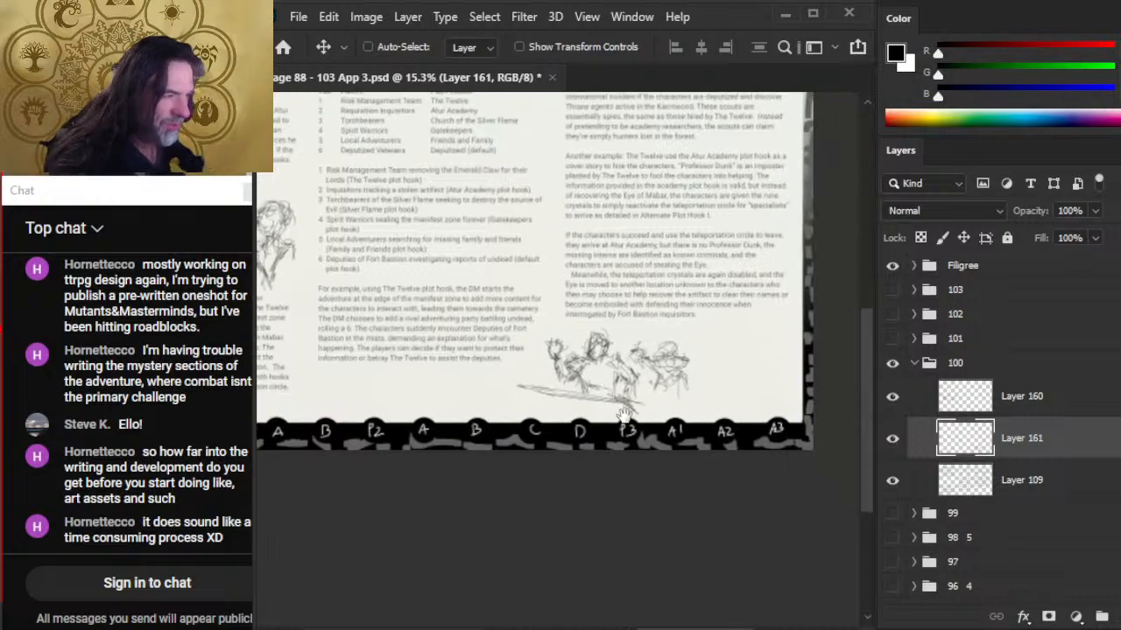
key("z")
mouse_move(693, 394)
left_mouse_down()
mouse_move(714, 394)
mouse_move(705, 386)
left_mouse_up()
key("b")
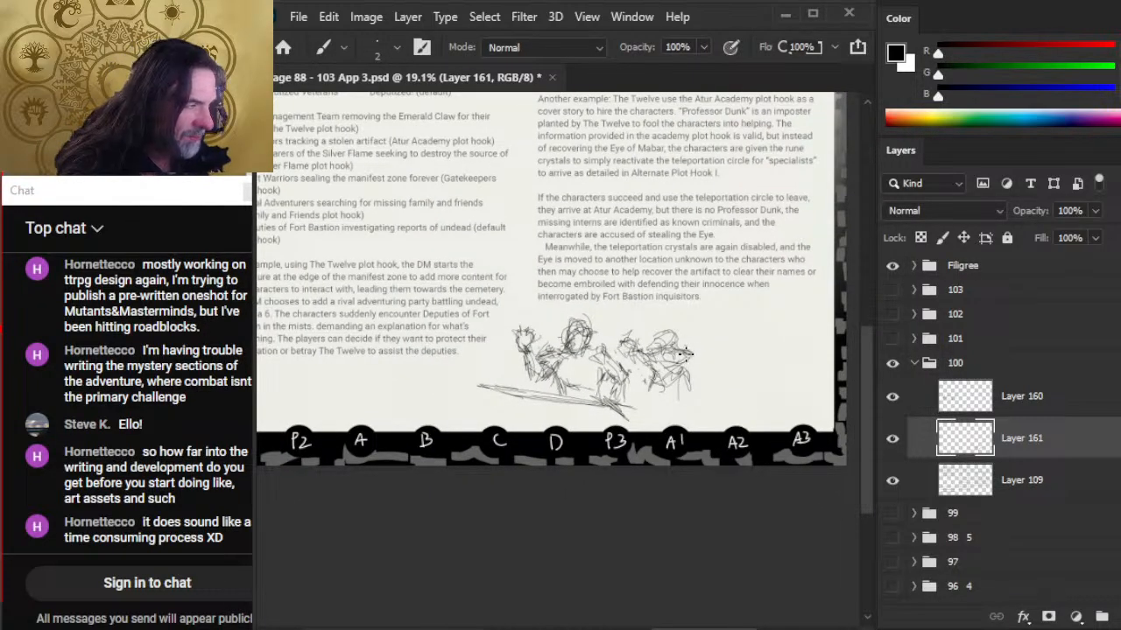
mouse_move(690, 363)
left_mouse_down()
mouse_move(707, 373)
mouse_move(726, 364)
mouse_move(720, 375)
mouse_move(730, 373)
mouse_move(707, 382)
left_mouse_up()
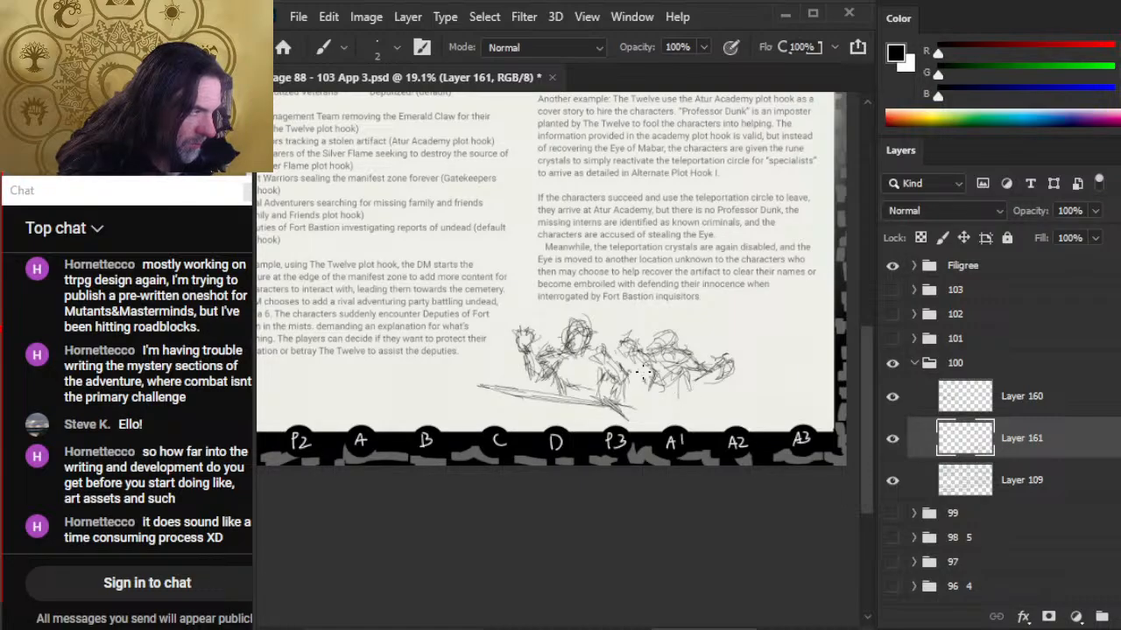
key("e")
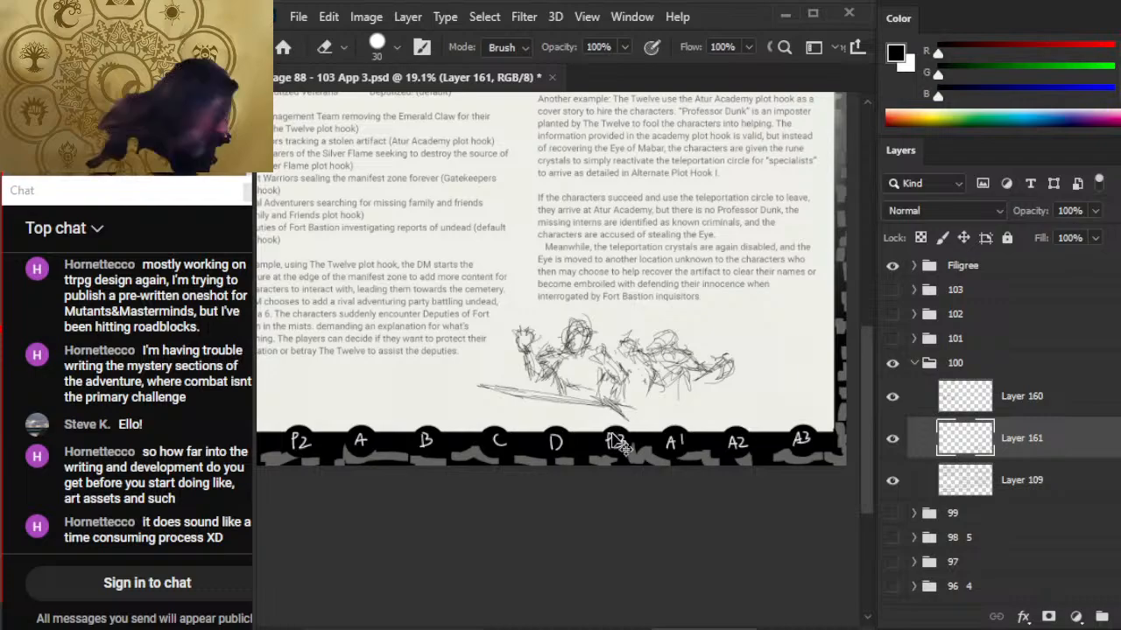
key("ctrl+s")
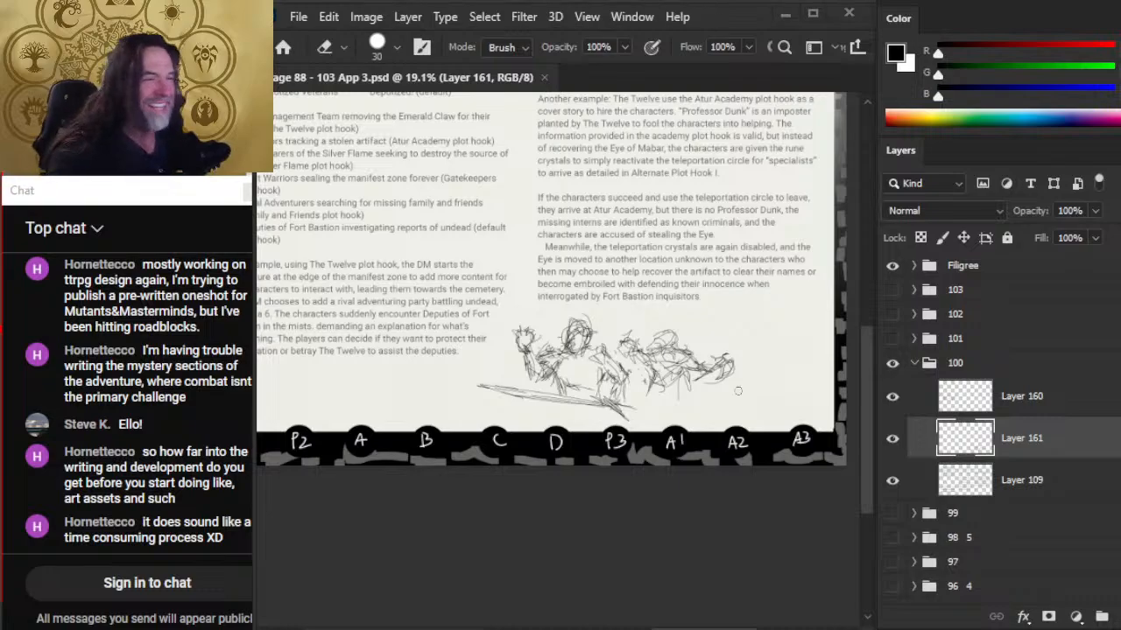
- Switch to the OBS streaming window
key("alt+Tab")
key("alt+Tab")
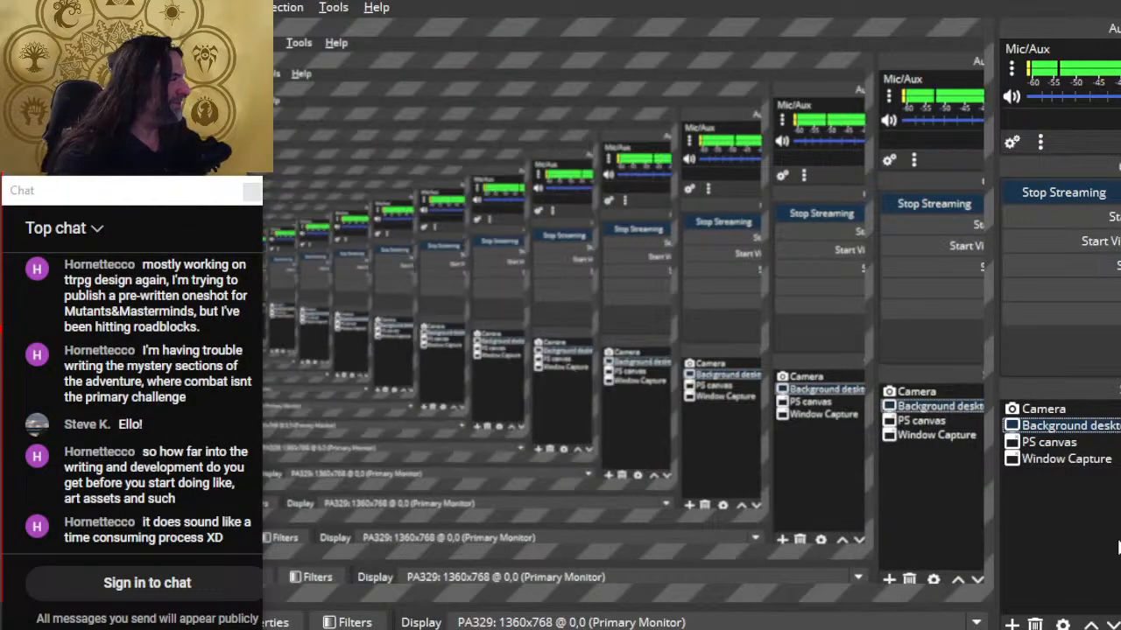